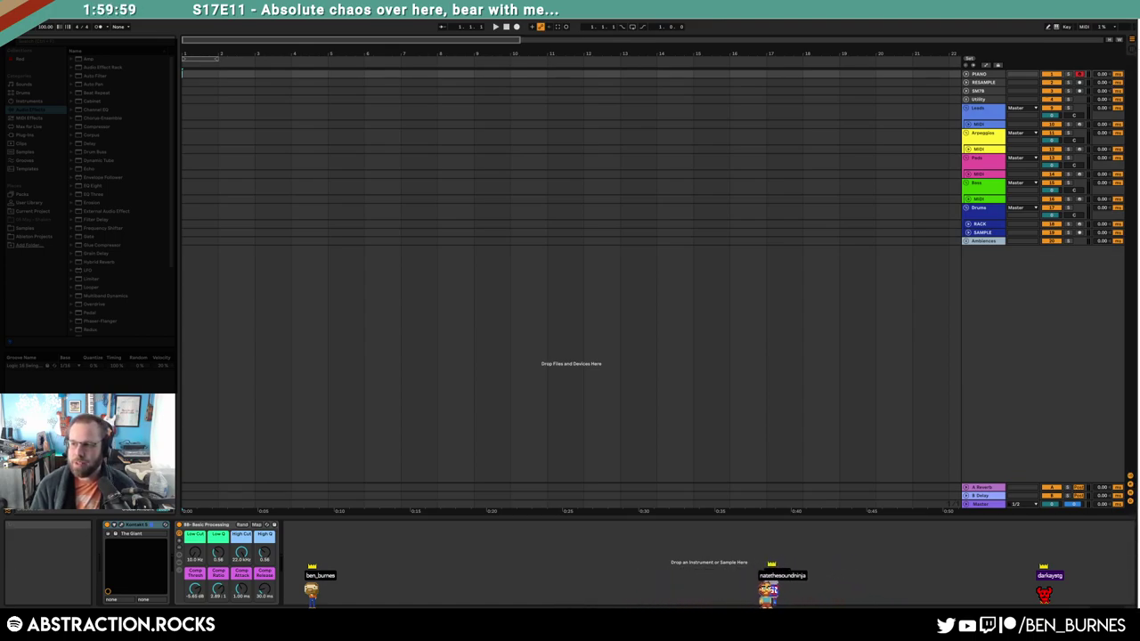
Unfold the MIDI tracks in the Leads and Pads groups and the RACK track in the Drums group
click(580, 161)
click(969, 124)
click(1081, 125)
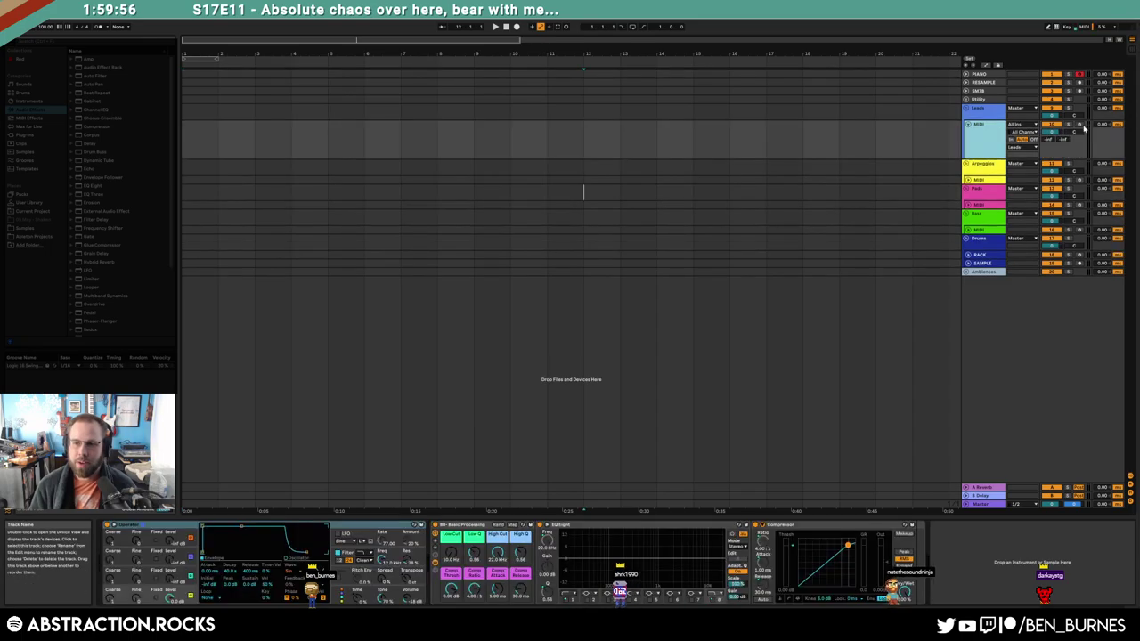
click(986, 206)
click(962, 287)
click(968, 285)
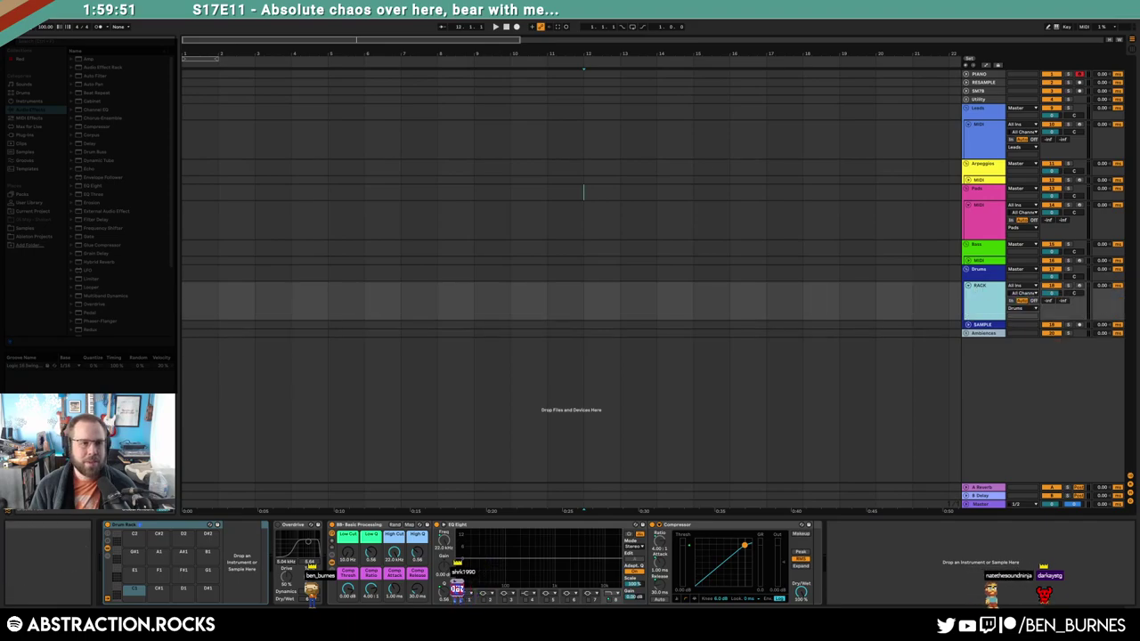
Set the tempo to 90 BPM and create an empty one-bar MIDI clip at bar 1 on the RACK track
click(45, 28)
text(90)
key(Return)
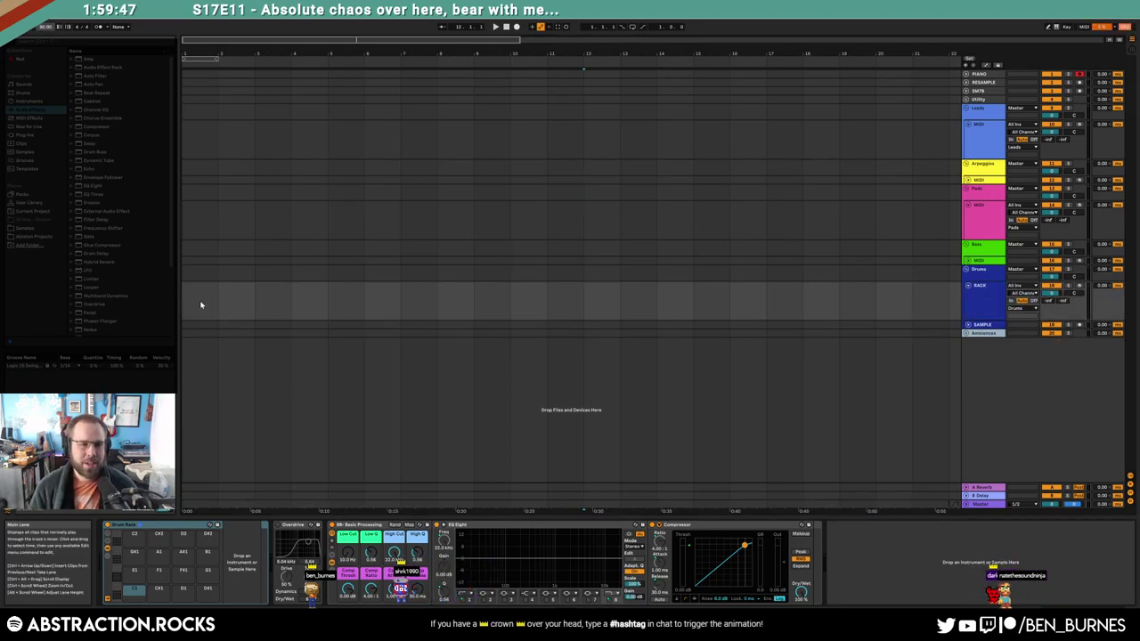
double_click(201, 305)
Browse the Samples folder down to the VMH1 Bassdrums folder of the Vengeance Minimal House pack
click(34, 229)
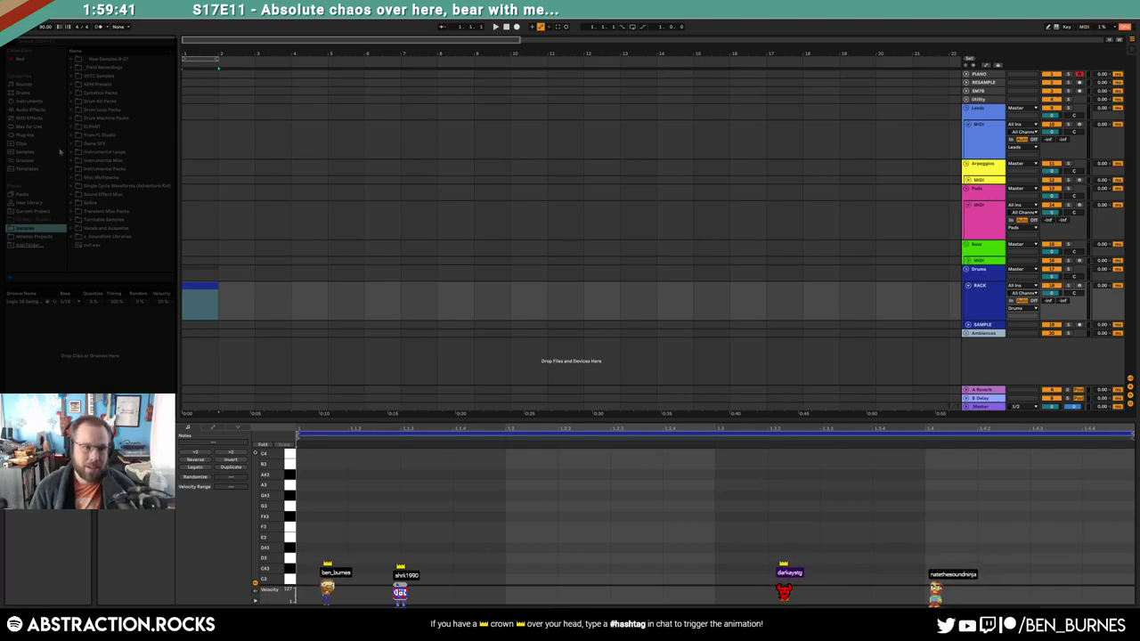
click(73, 178)
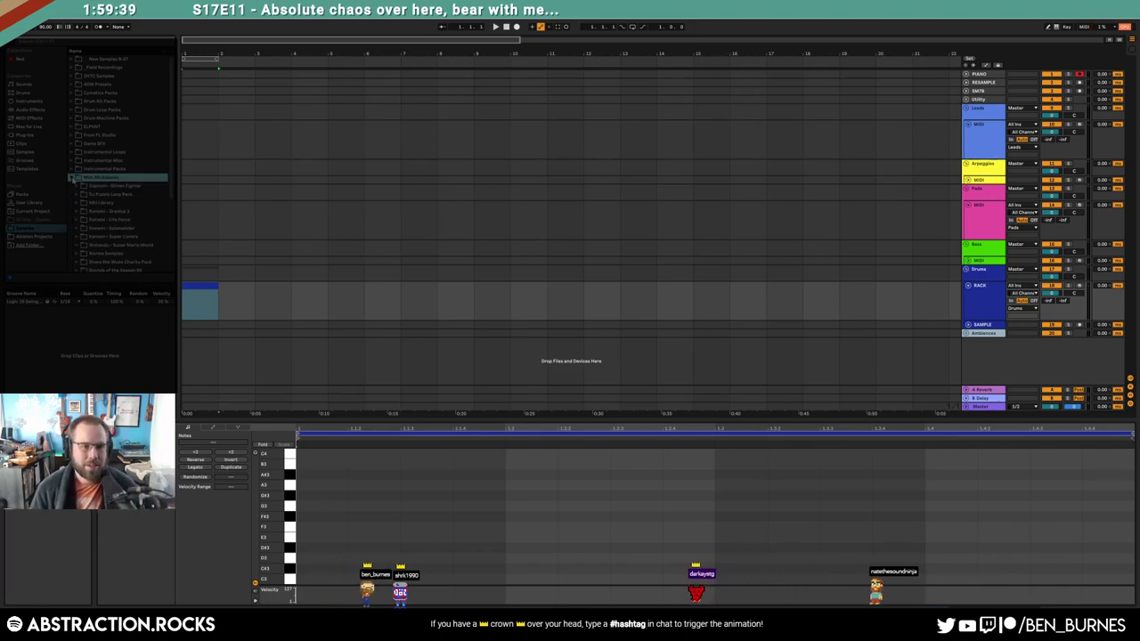
scroll(89, 178, down, 2)
click(77, 259)
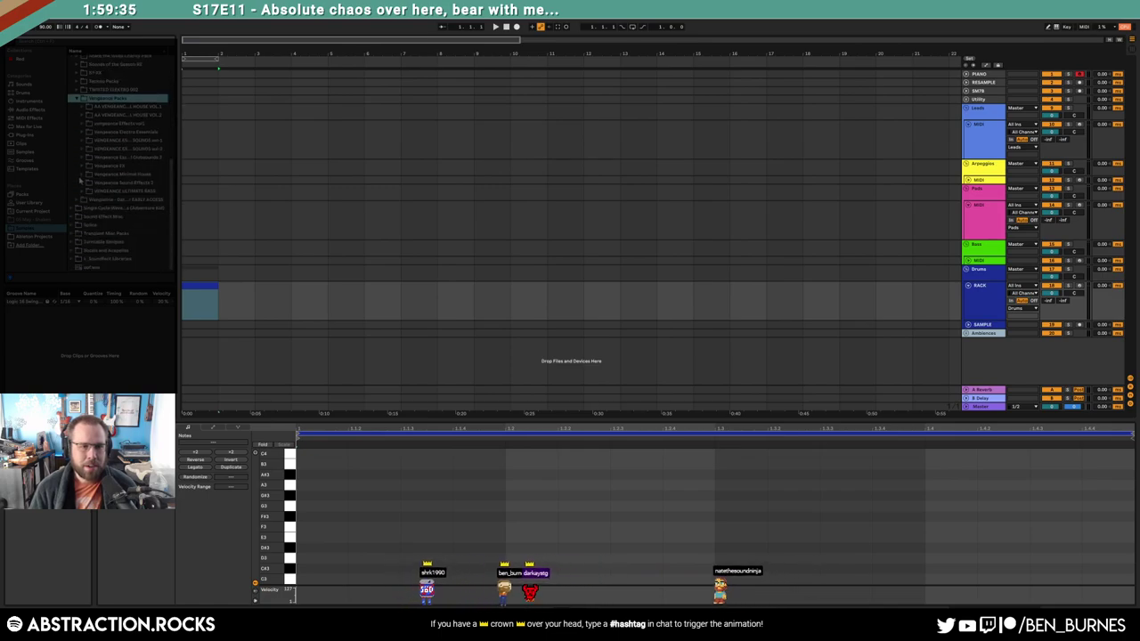
click(82, 174)
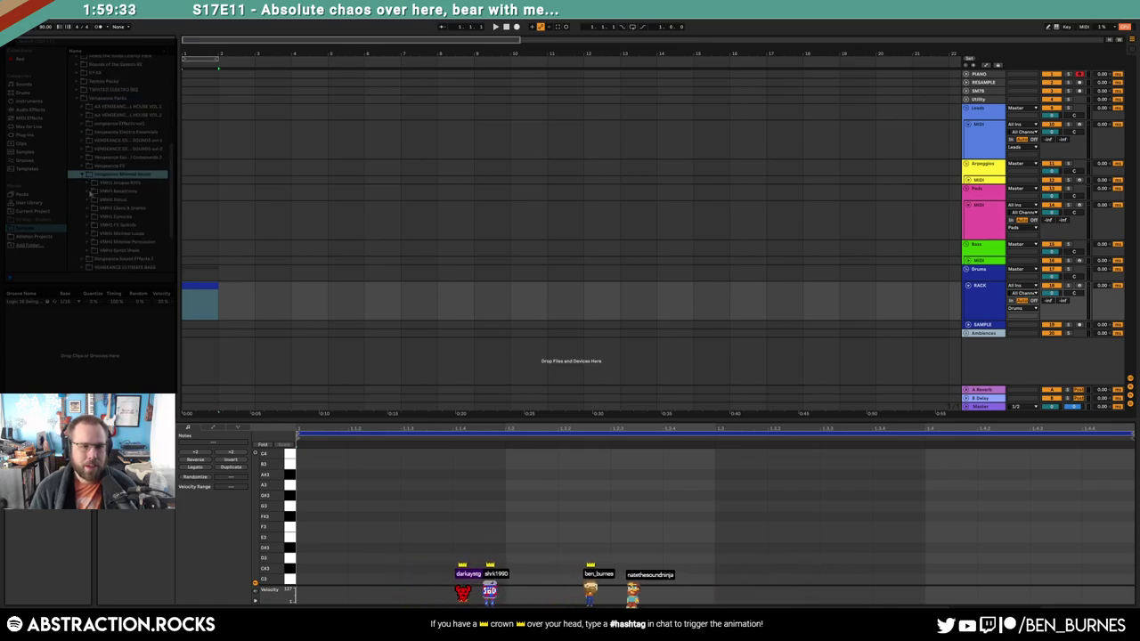
click(89, 190)
Audition several of the VMH1 Bassdrums samples to find a suitable kick
scroll(176, 93, down, 3)
scroll(176, 93, down, 5)
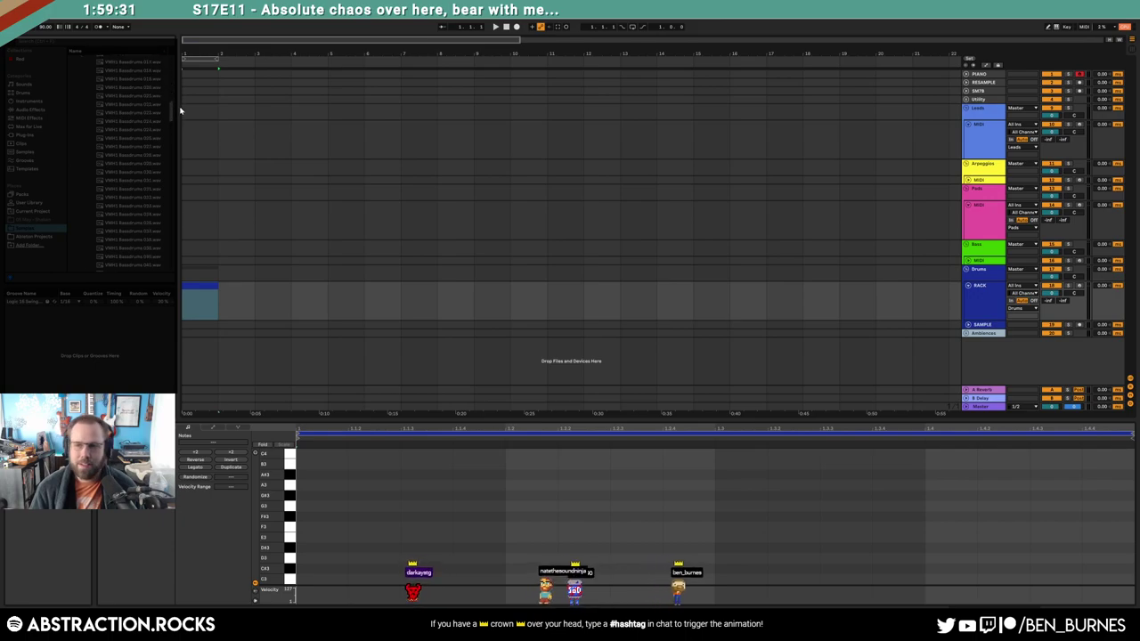
scroll(170, 125, down, 1)
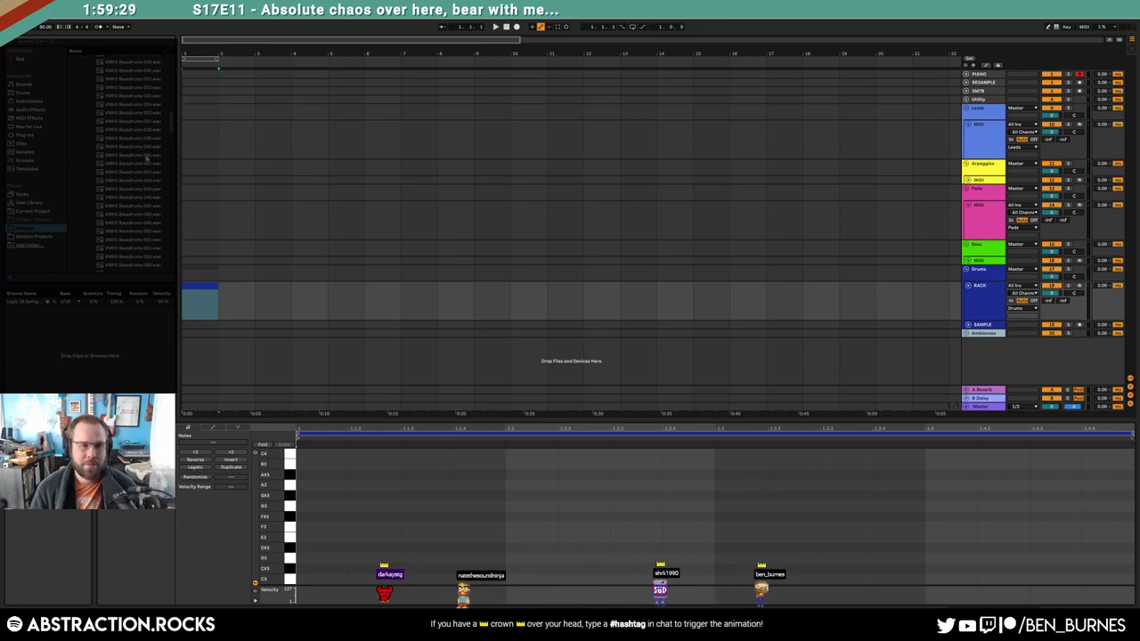
click(145, 156)
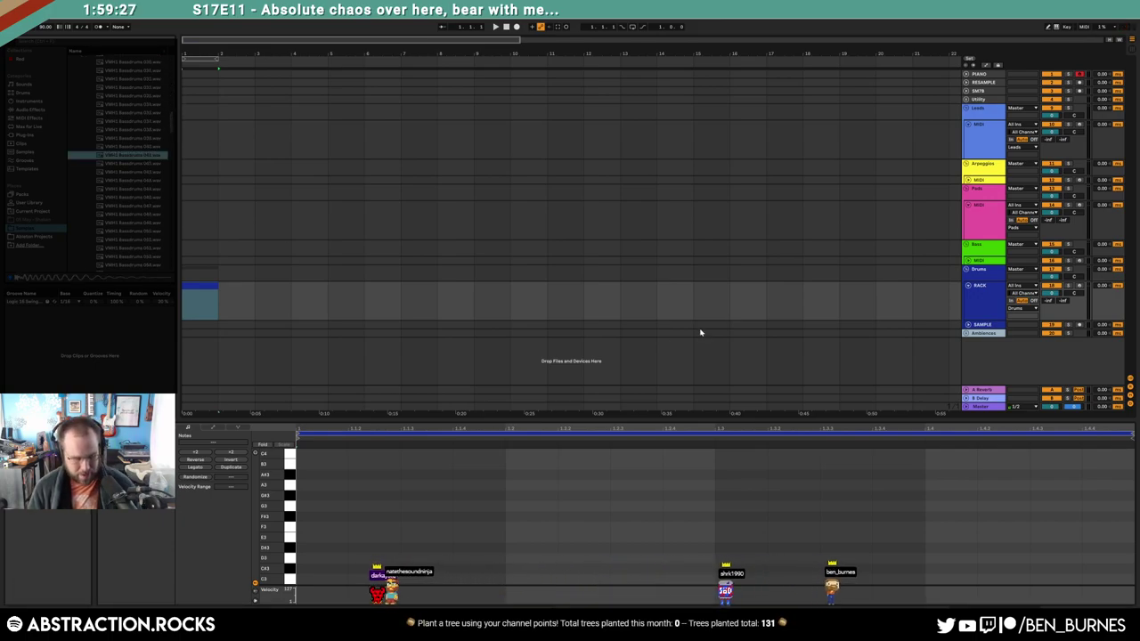
key(shift+Tab)
click(137, 266)
click(137, 283)
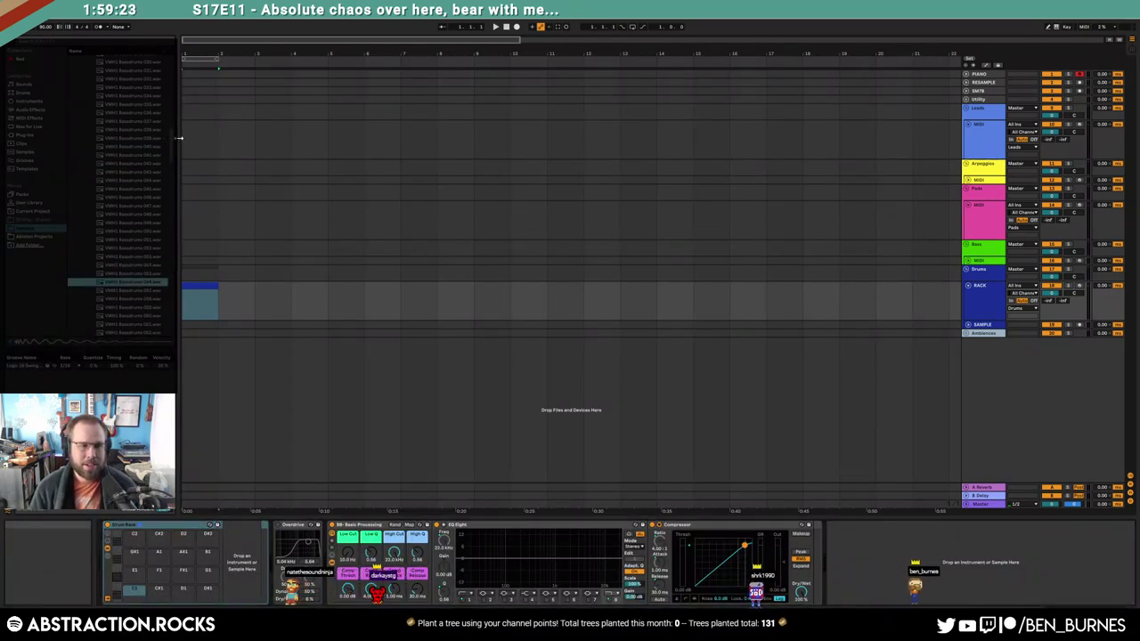
scroll(172, 139, down, 3)
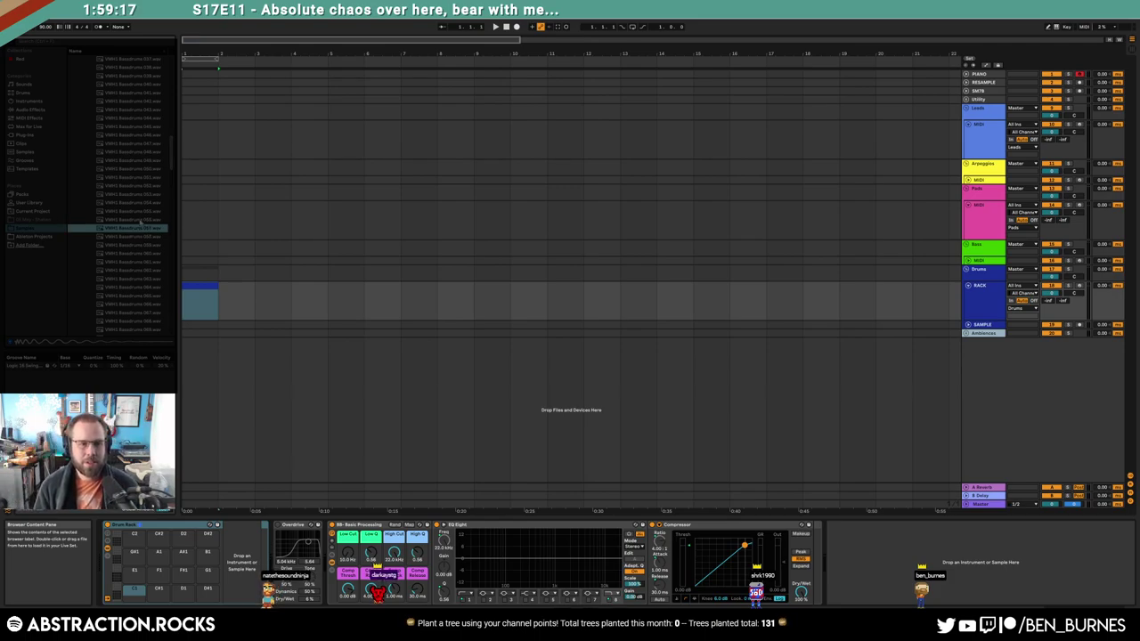
scroll(168, 233, down, 15)
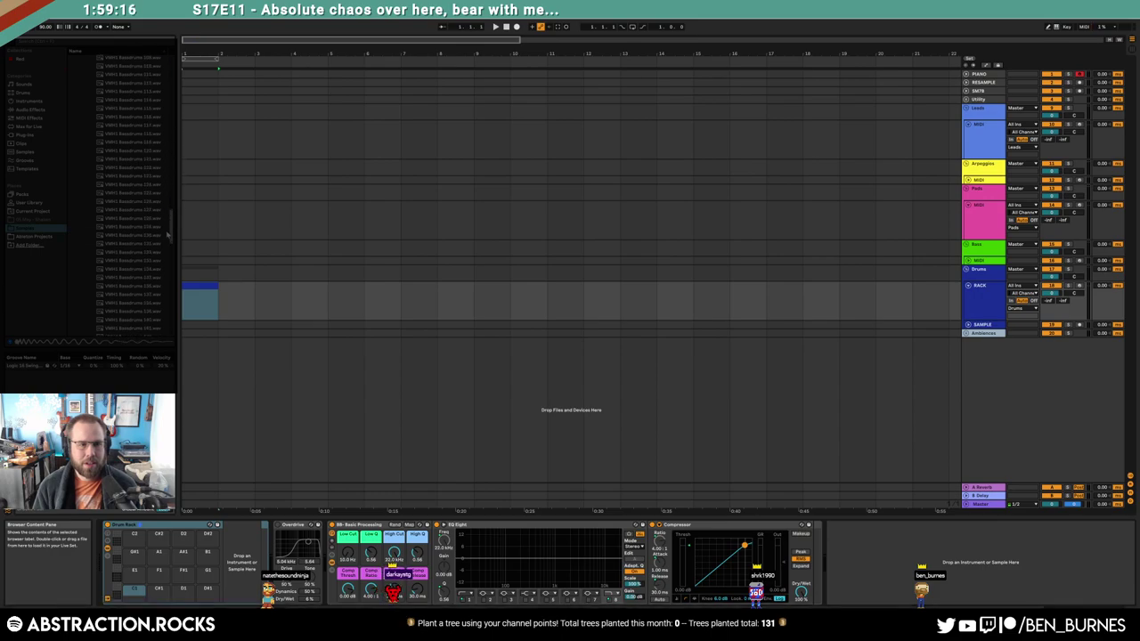
scroll(165, 238, down, 8)
click(132, 249)
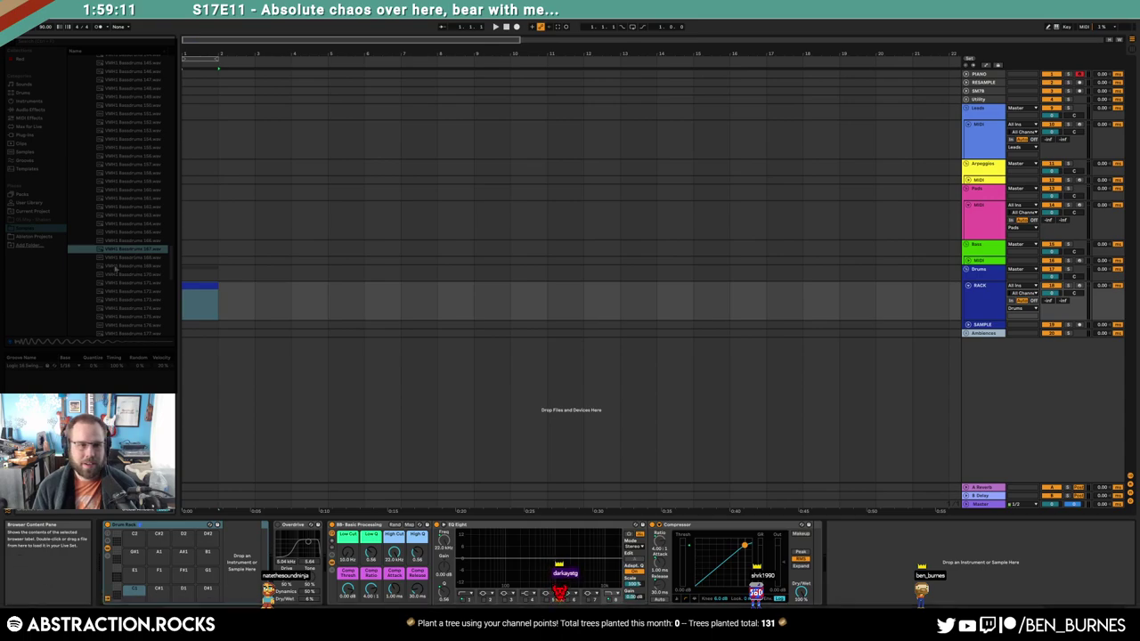
click(123, 258)
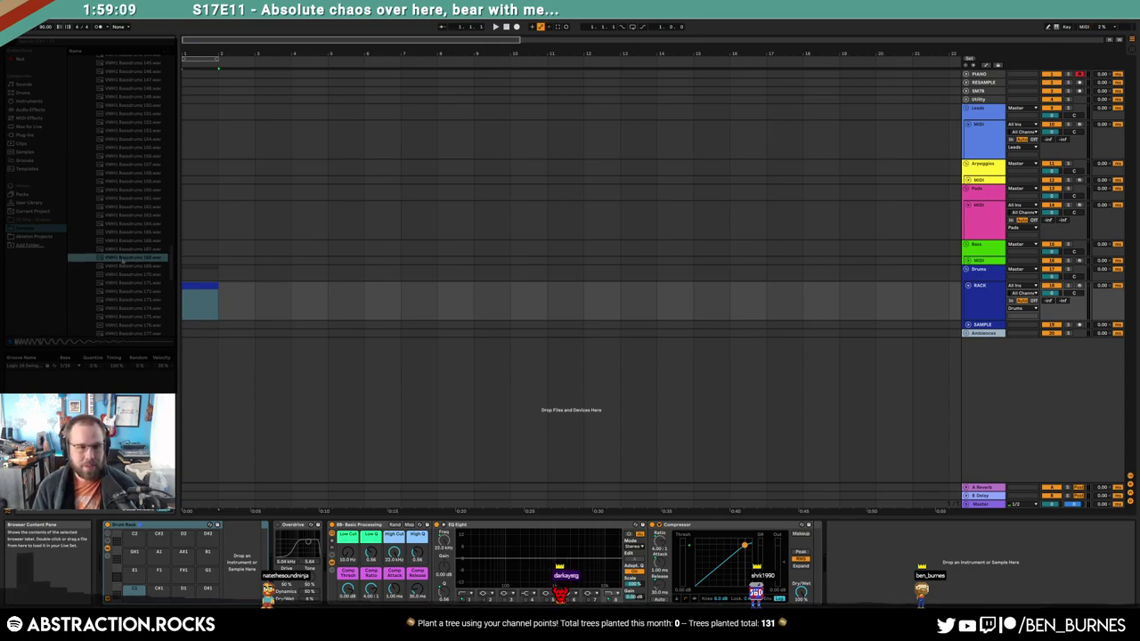
Load the VMH1 Bassdrums 167 sample onto the Drum Rack's C1 pad
click(103, 251)
click(239, 364)
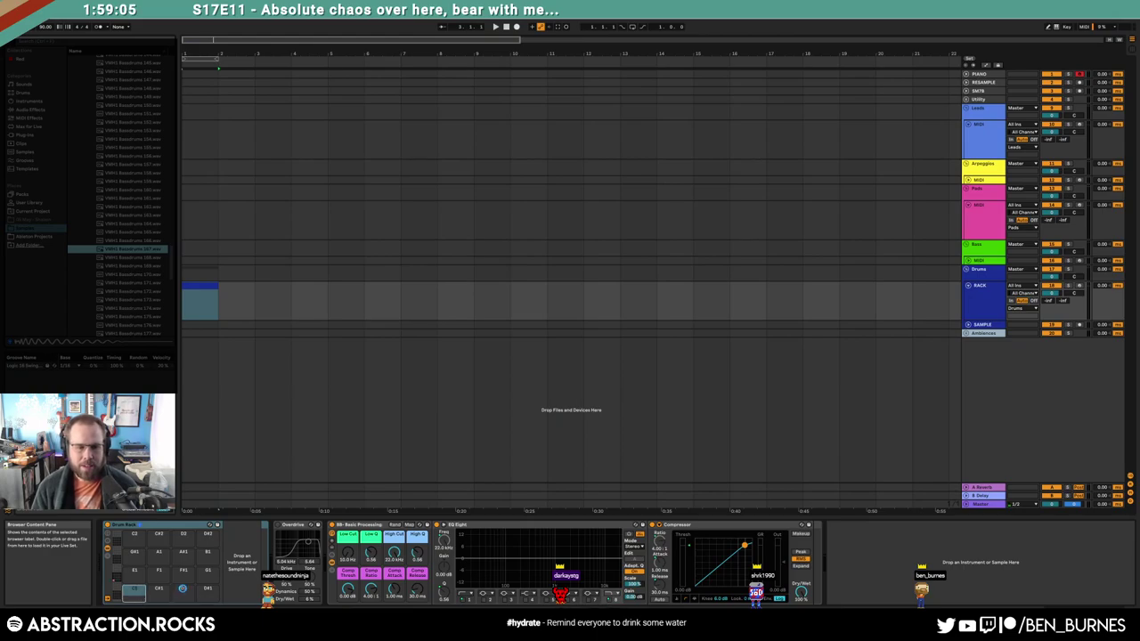
drag(266, 568, 265, 568)
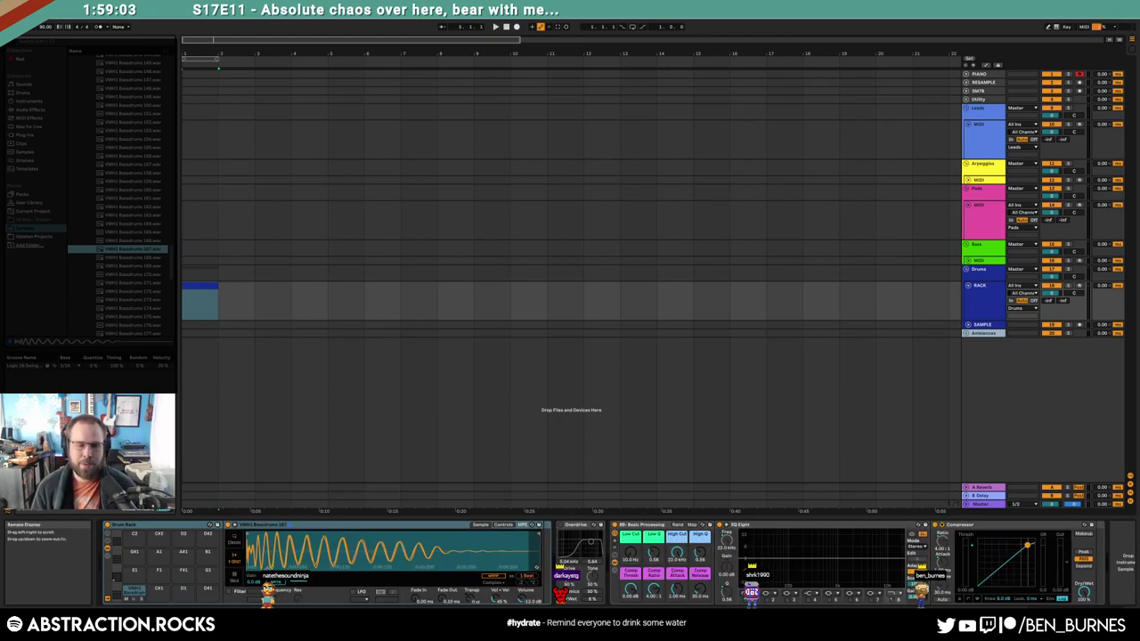
Shorten the kick sample's end to before its quiet tail, raise its fade-out to about 55 ms and enable the sampler's filter
drag(540, 534, 412, 535)
drag(441, 602, 441, 588)
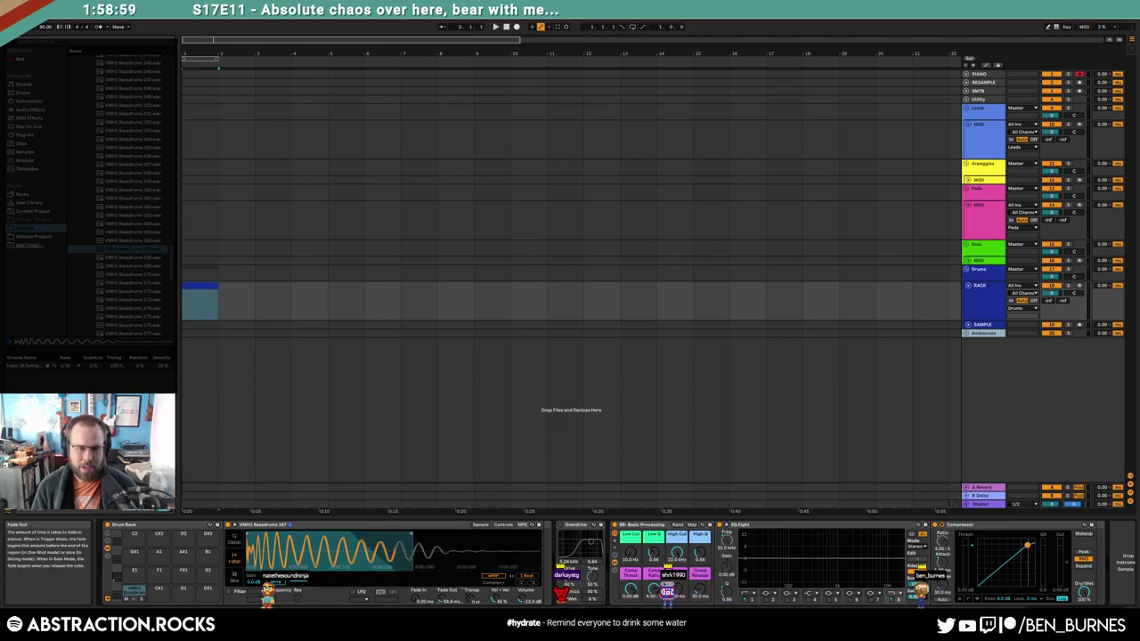
click(230, 592)
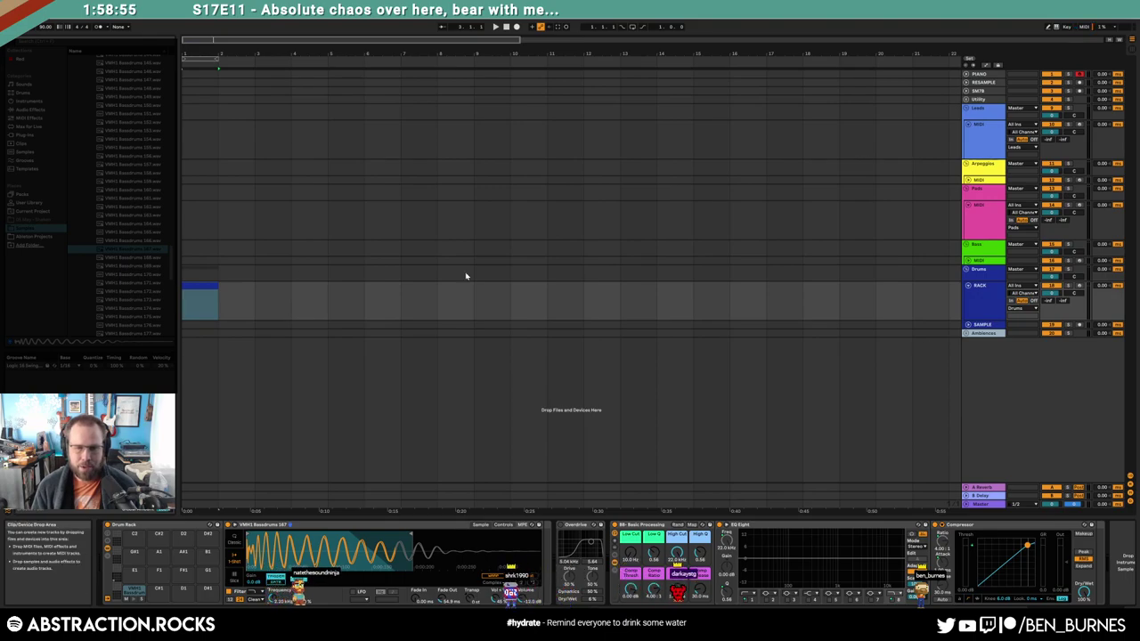
Place a kick note on each of the four beats in the RACK clip and extend the clip to four bars
click(224, 290)
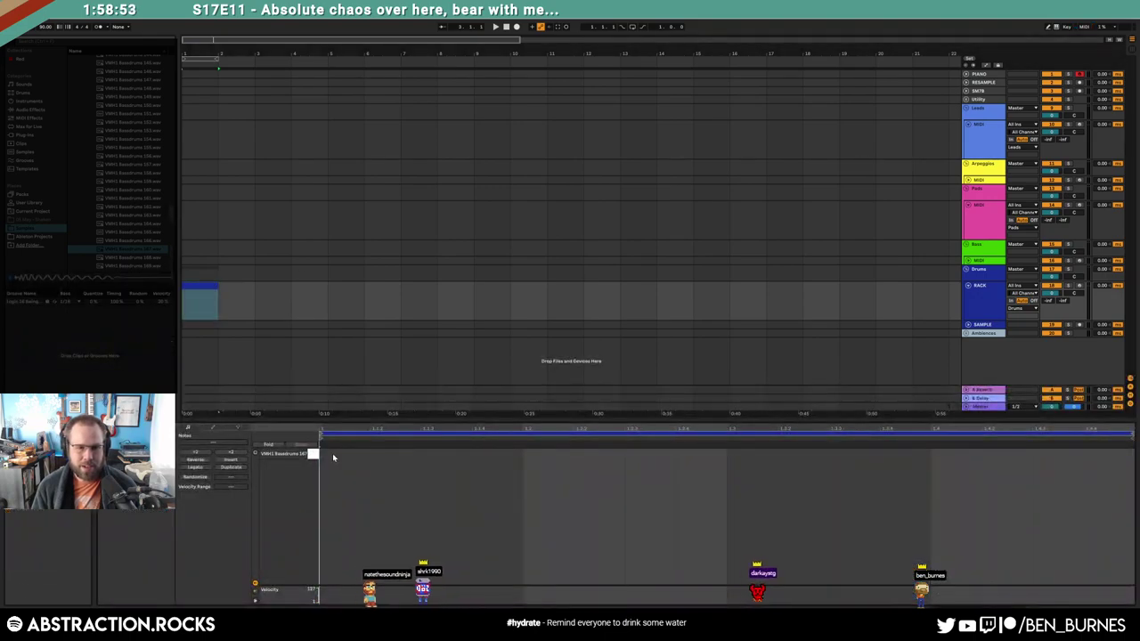
key(ctrl+d)
key(ctrl+d)
key(ctrl+d)
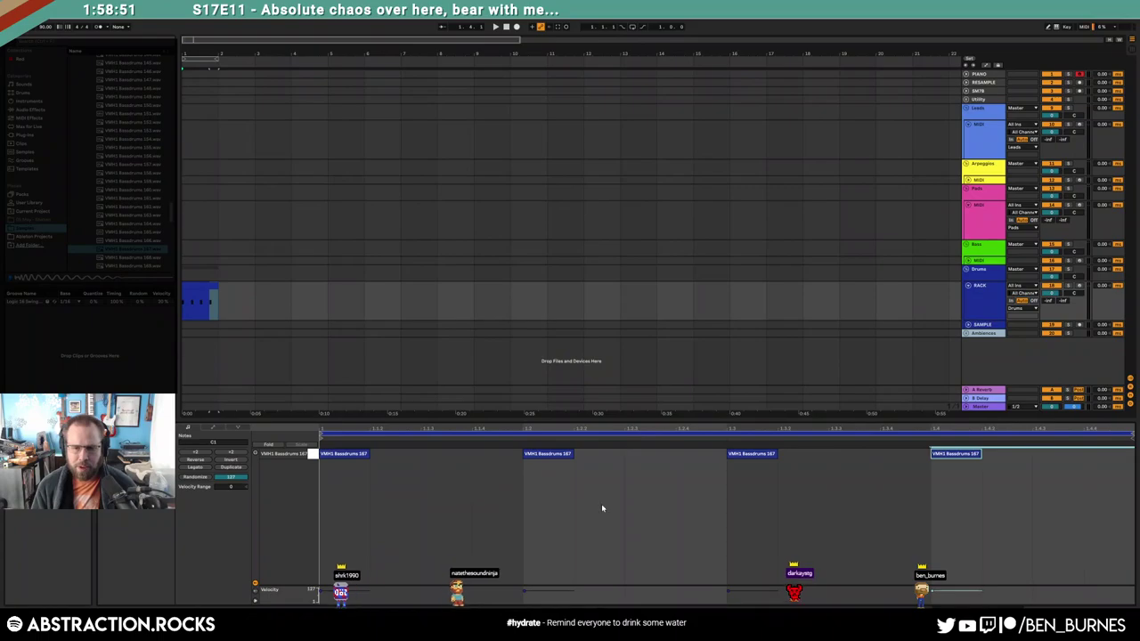
drag(217, 288, 334, 316)
Unfold the Bass group's MIDI track and loop the arrangement over bars 1 to 4
click(968, 261)
click(983, 275)
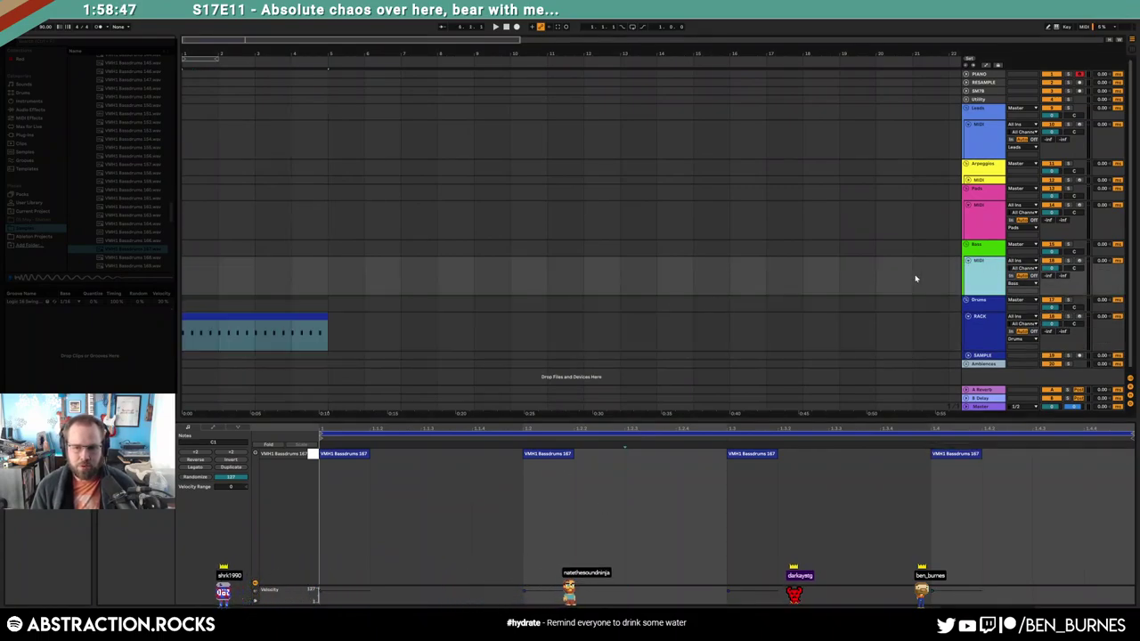
key(shift+Tab)
drag(187, 283, 329, 291)
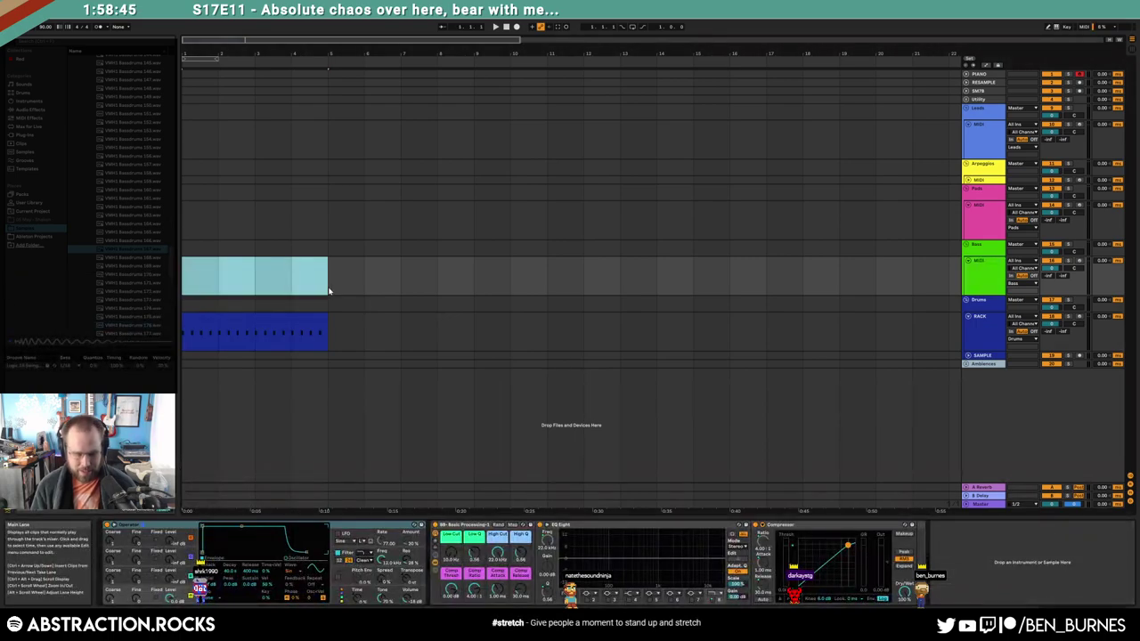
key(ctrl+l)
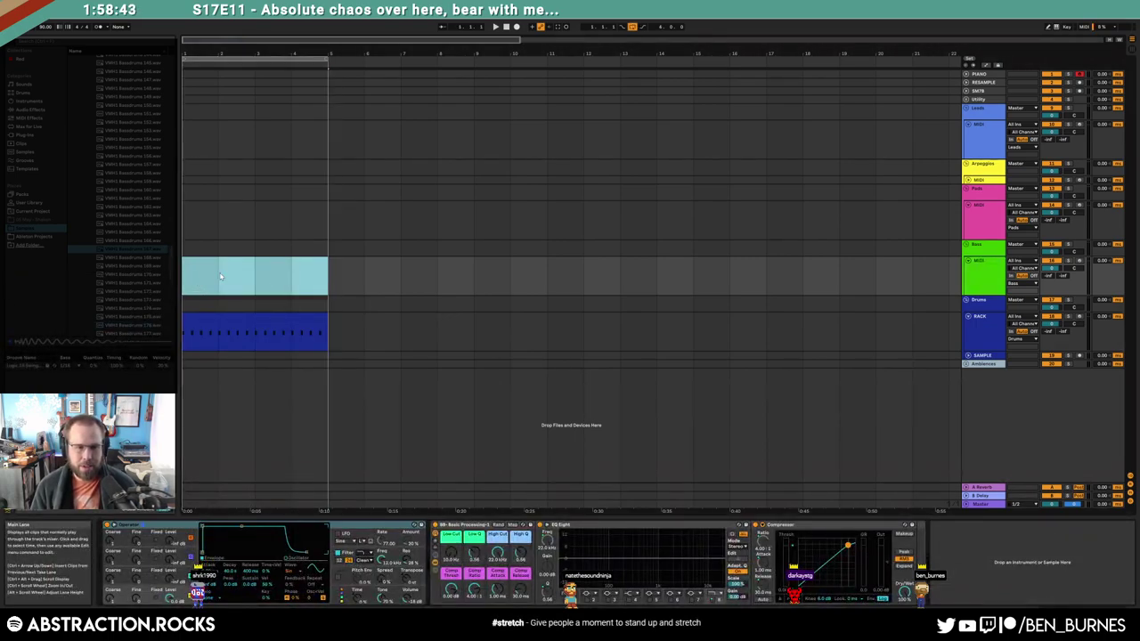
Create an empty two-bar MIDI clip at bar 1 on the Bass group's MIDI track
click(233, 283)
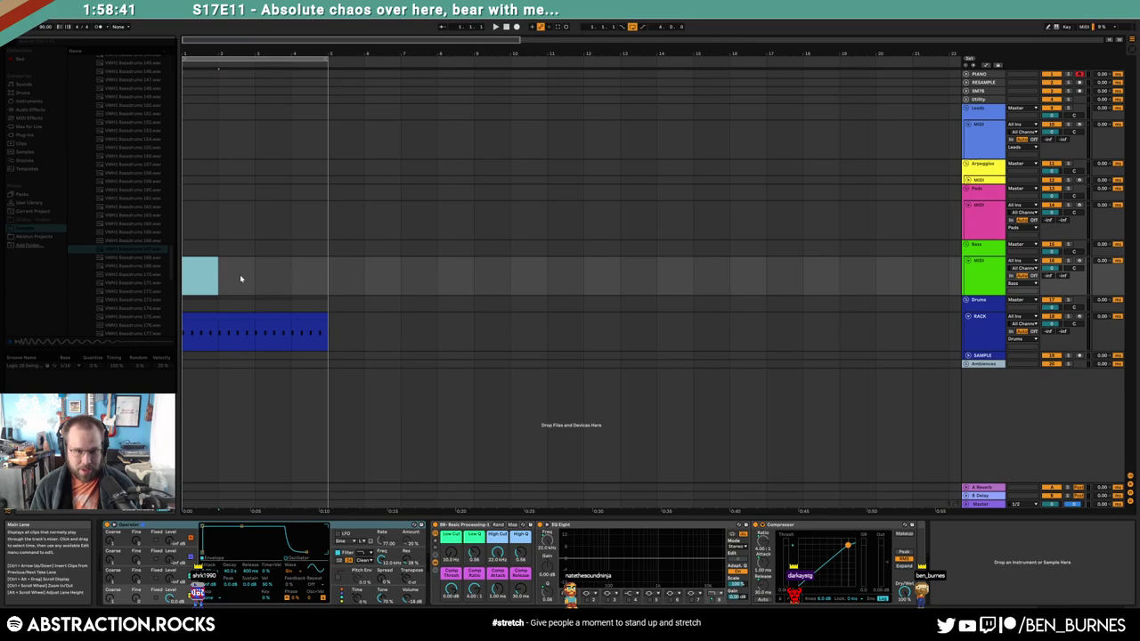
drag(239, 279, 189, 279)
key(ctrl+shift+m)
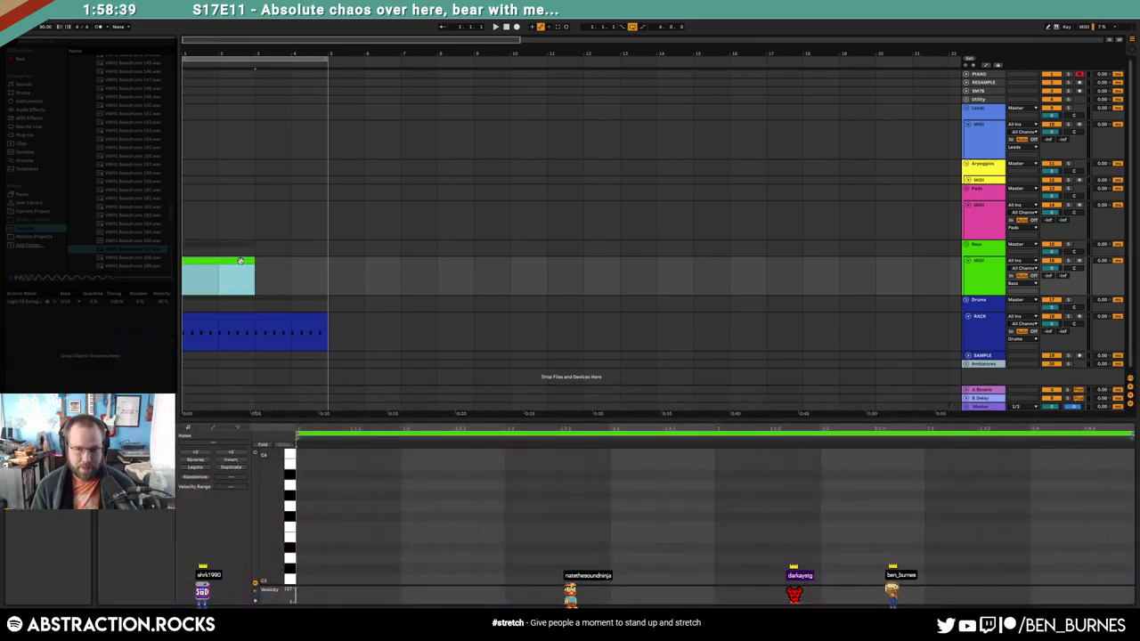
Draw a one-bar C1 note at the start of the bass clip and extend the looped clip to four bars
key(shift+Tab)
key(shift+Tab)
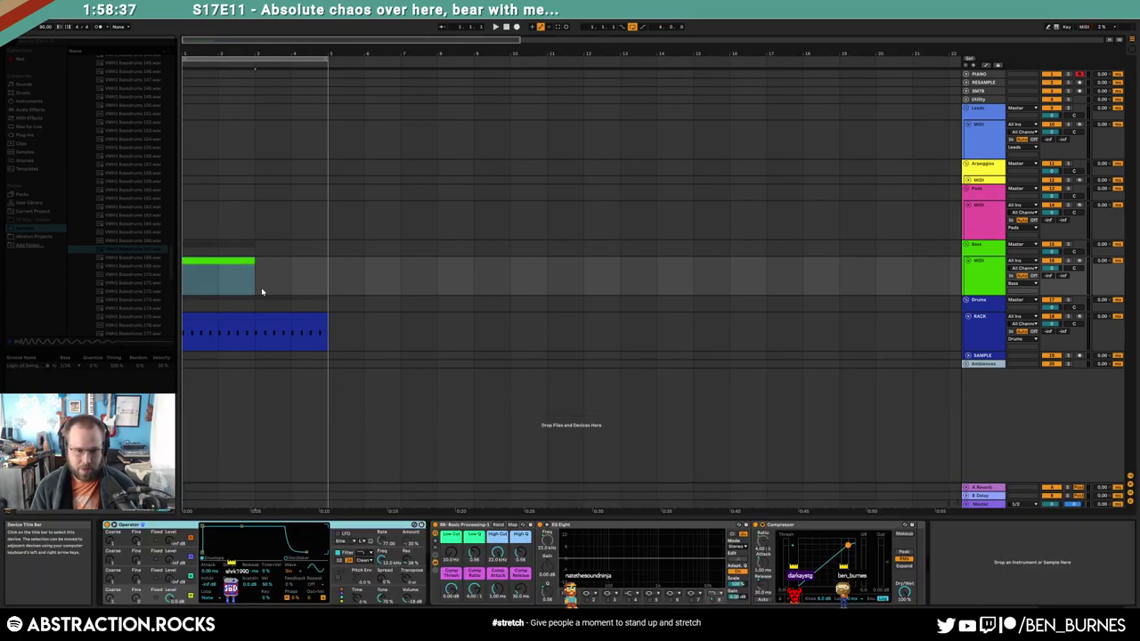
scroll(291, 525, down, 5)
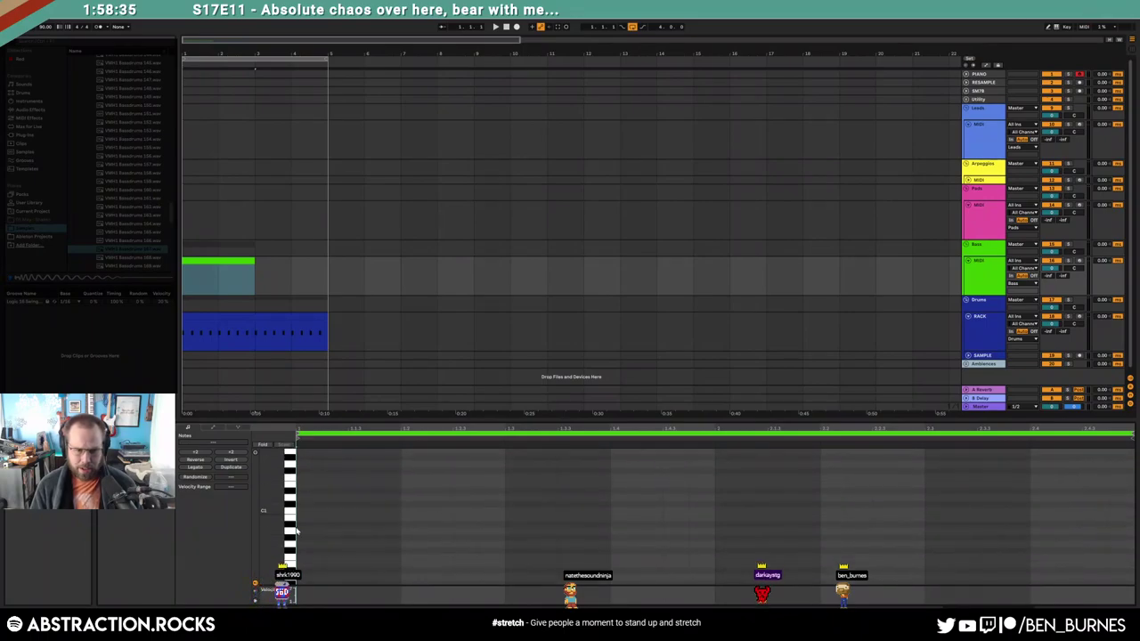
drag(306, 510, 716, 510)
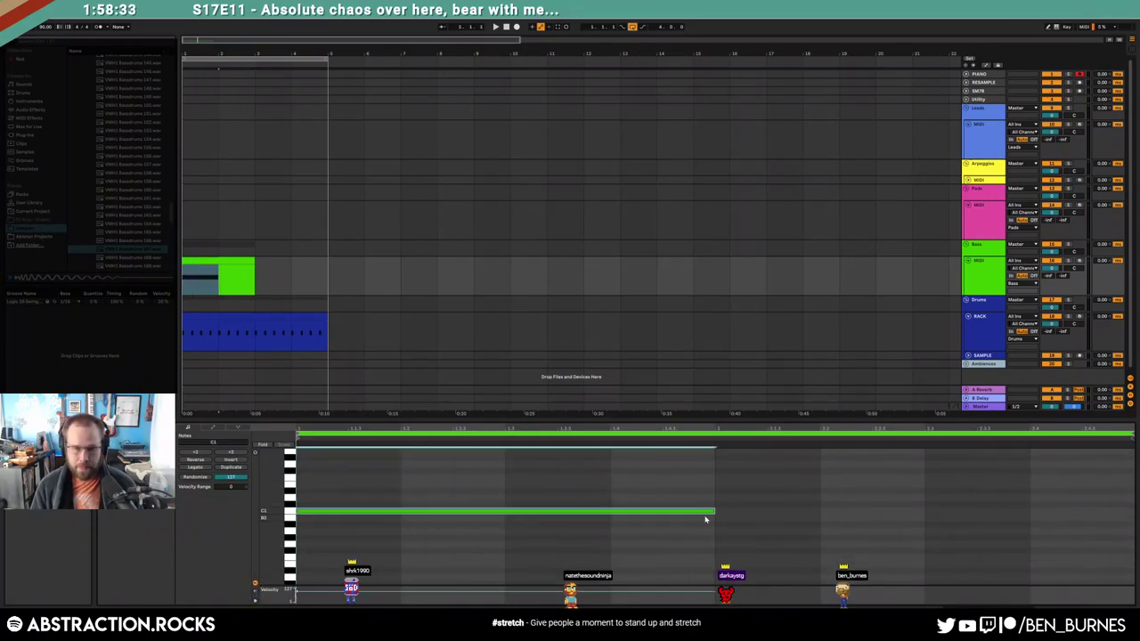
key(shift+Tab)
drag(254, 262, 328, 262)
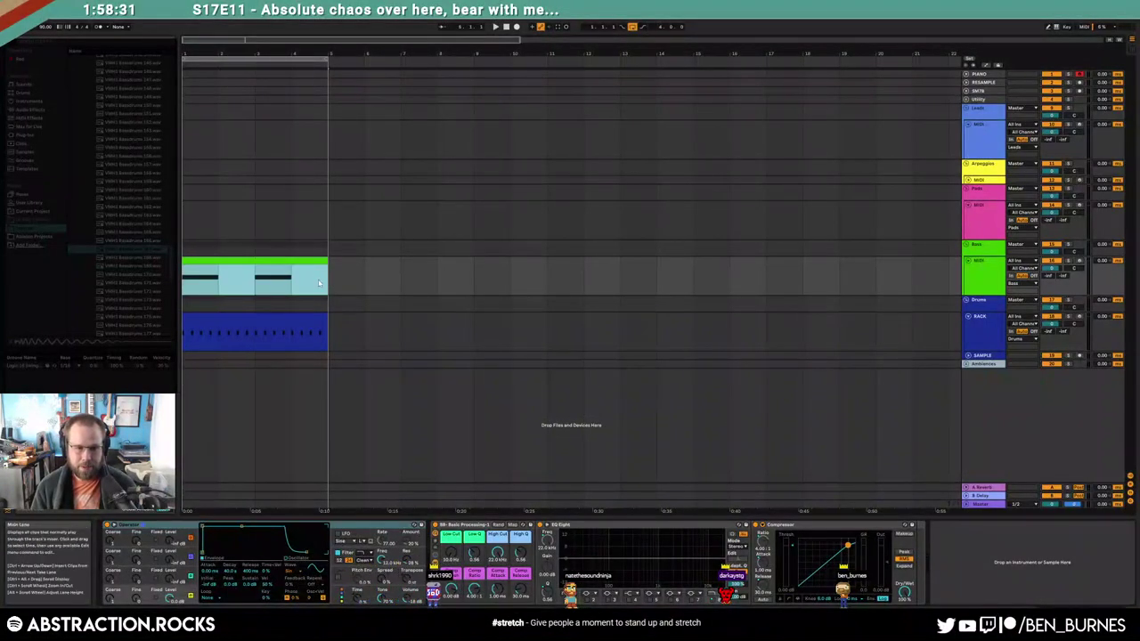
Lower the velocity of all four kick notes in the RACK clip
click(988, 339)
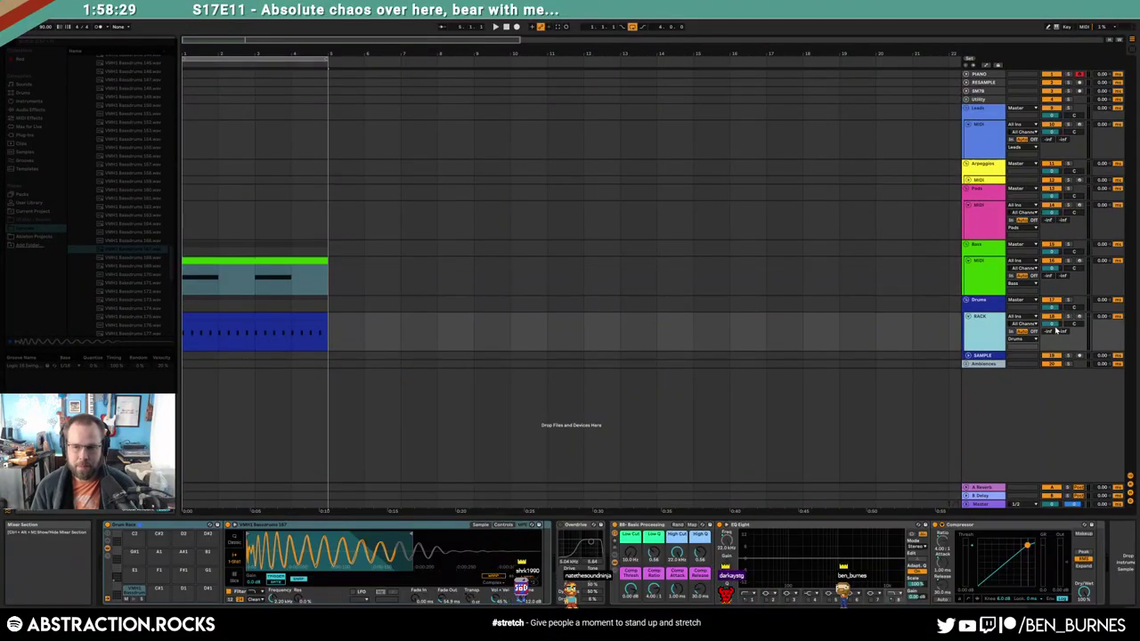
double_click(249, 329)
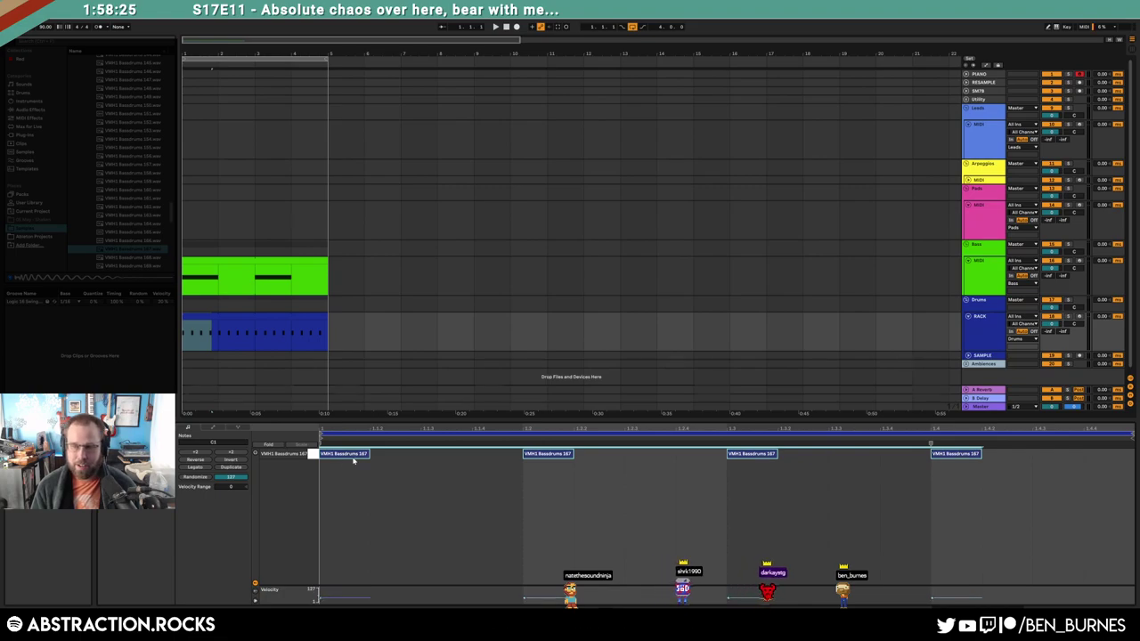
key(shift+Tab)
Play back the kick and bass loop briefly to check how they sound together
key(space)
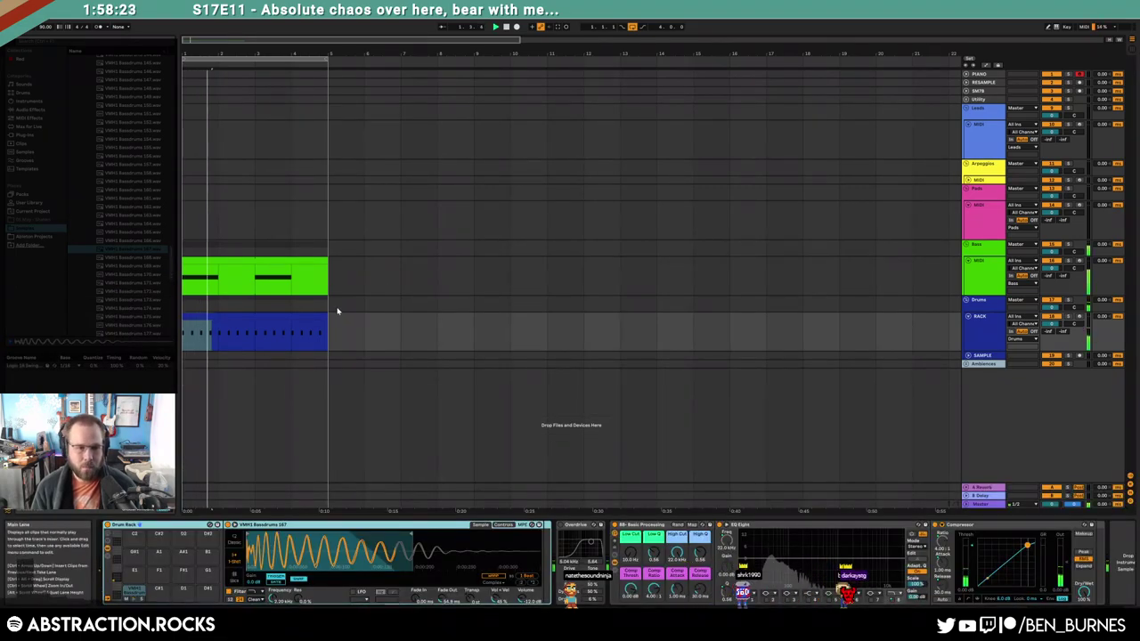
click(223, 270)
key(space)
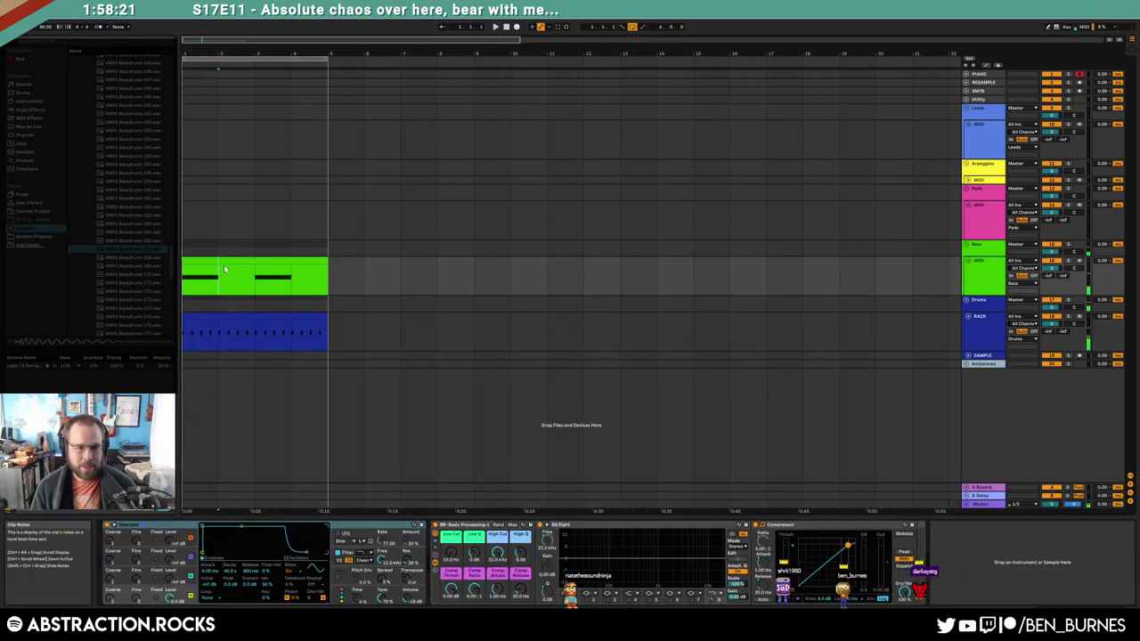
Set the project tempo to 95 BPM and select the four-bar bass clip
drag(330, 282, 192, 342)
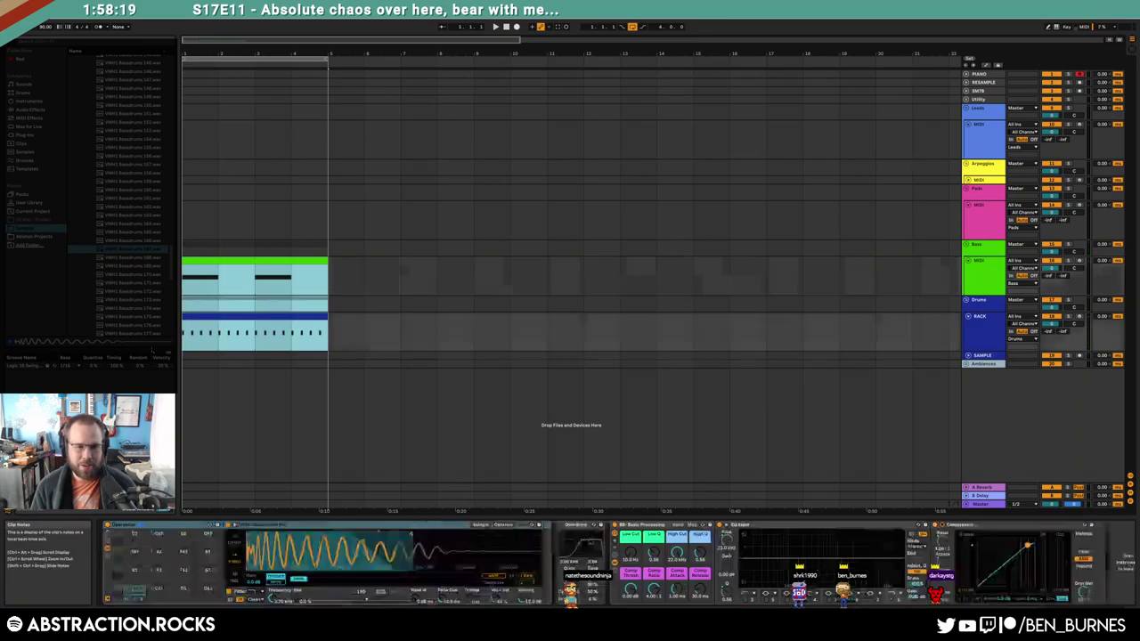
click(303, 268)
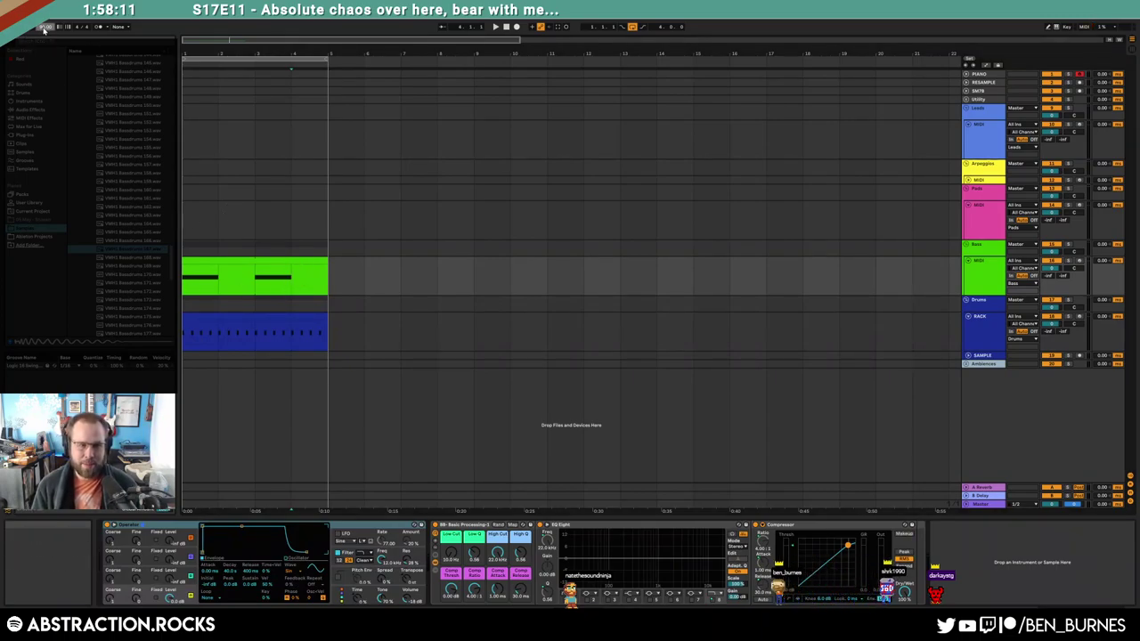
click(272, 261)
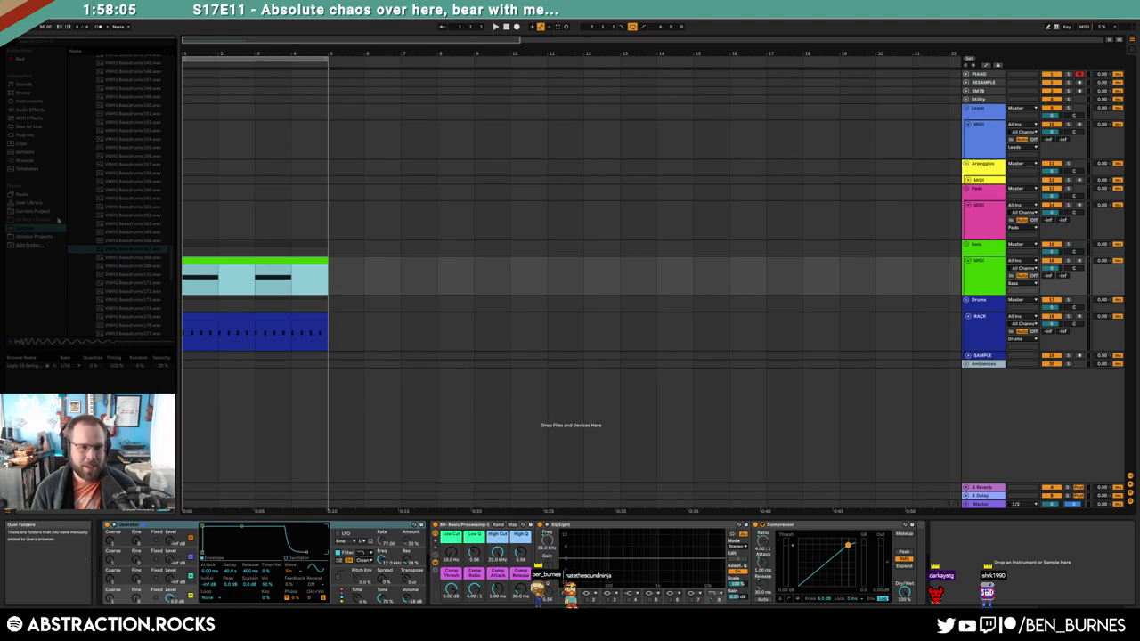
Replace the bass track's Operator with Arturia's Pigments from the VST3 plug-ins and place its window clear of the browser
click(26, 136)
click(72, 69)
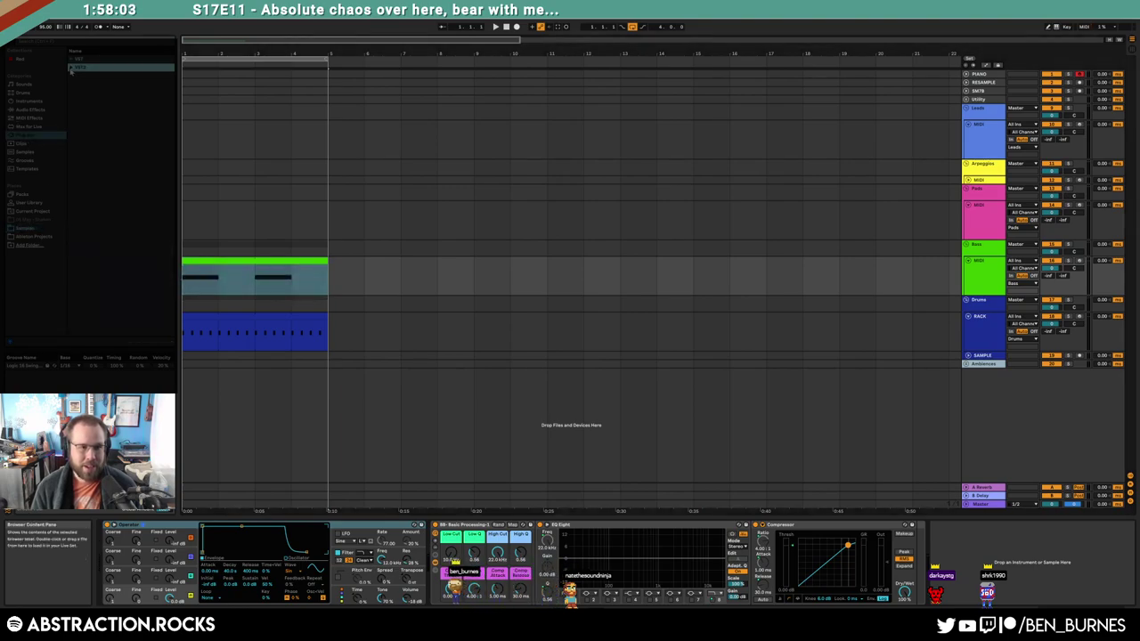
click(76, 85)
drag(103, 93, 214, 574)
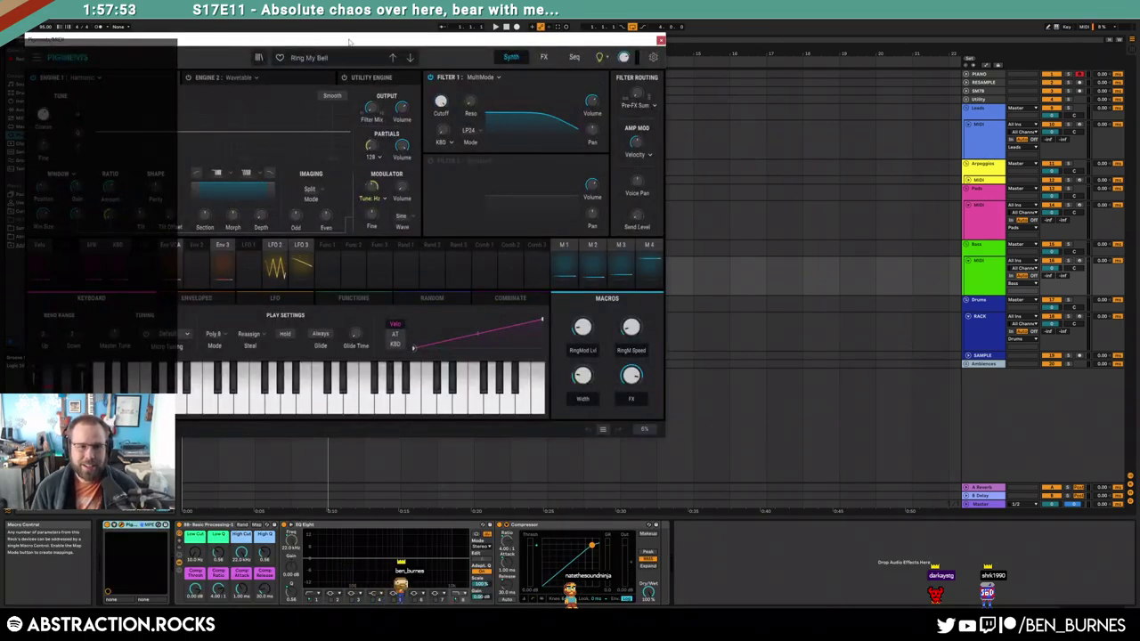
drag(349, 42, 557, 84)
Start a new preset in Pigments, then adjust Engine 1's wavetable position and set its unison voices to about 4.11
click(262, 103)
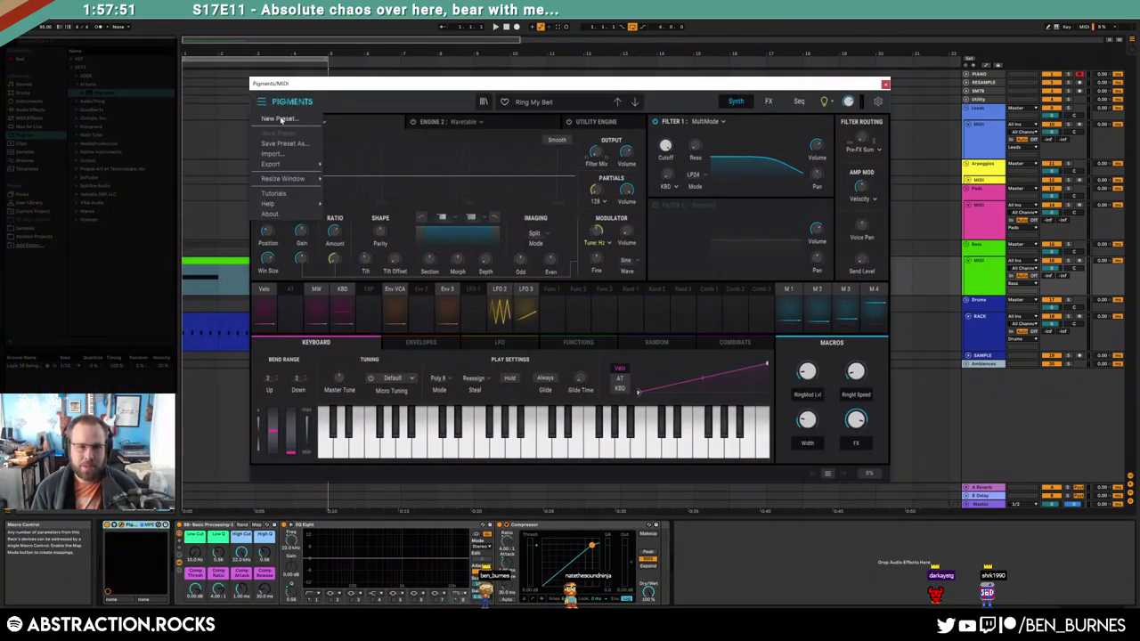
click(280, 119)
drag(597, 191, 598, 185)
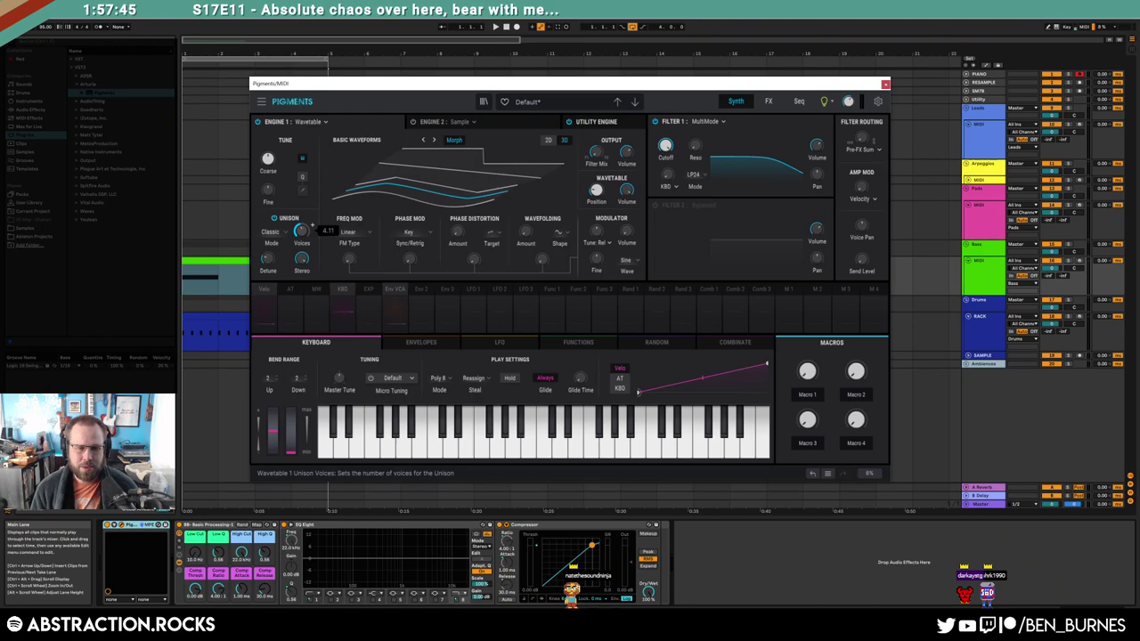
Play the new bass patch briefly, display its envelopes and uncover the clips behind the Pigments window
key(space)
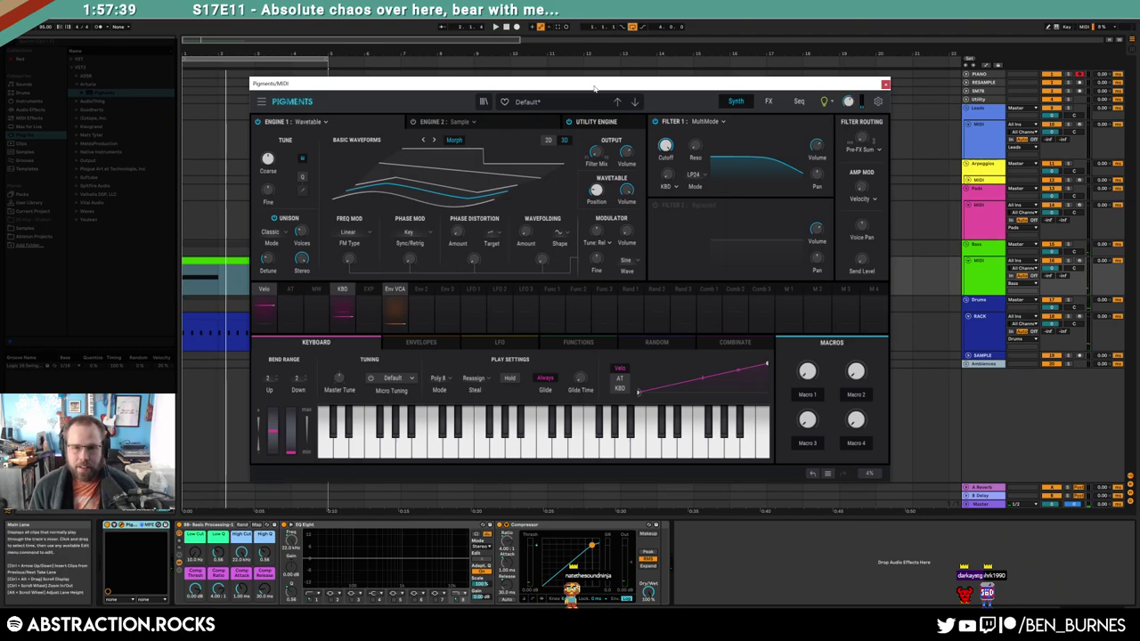
click(392, 301)
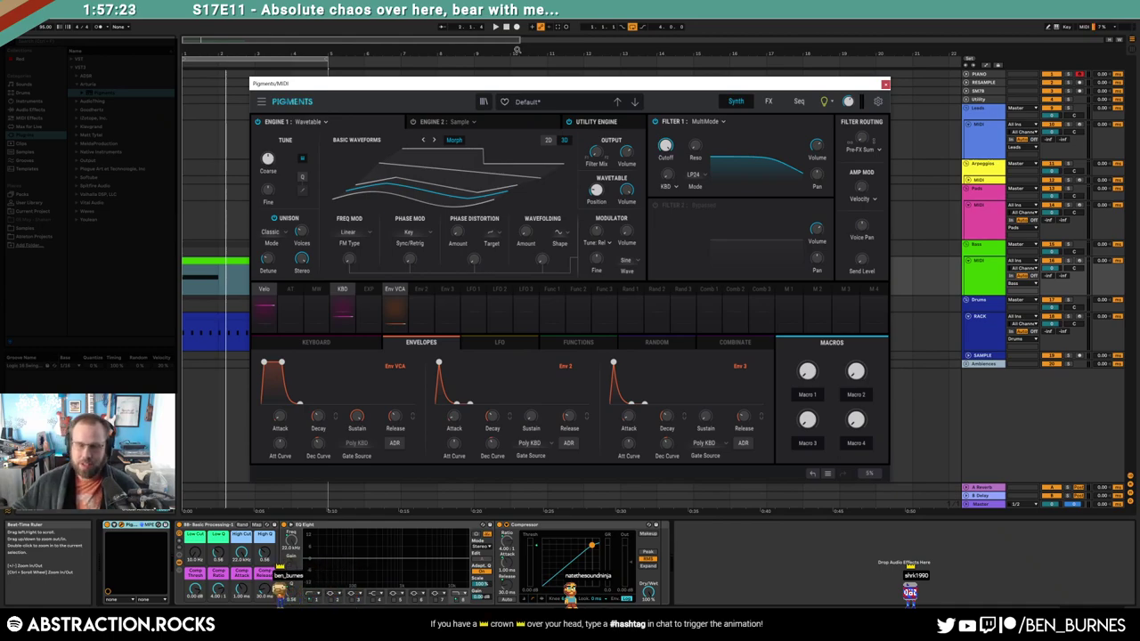
drag(659, 83, 749, 55)
Lower the filter cutoff frequency of the kick sample in the RACK track's Drum Rack while the loop plays
key(space)
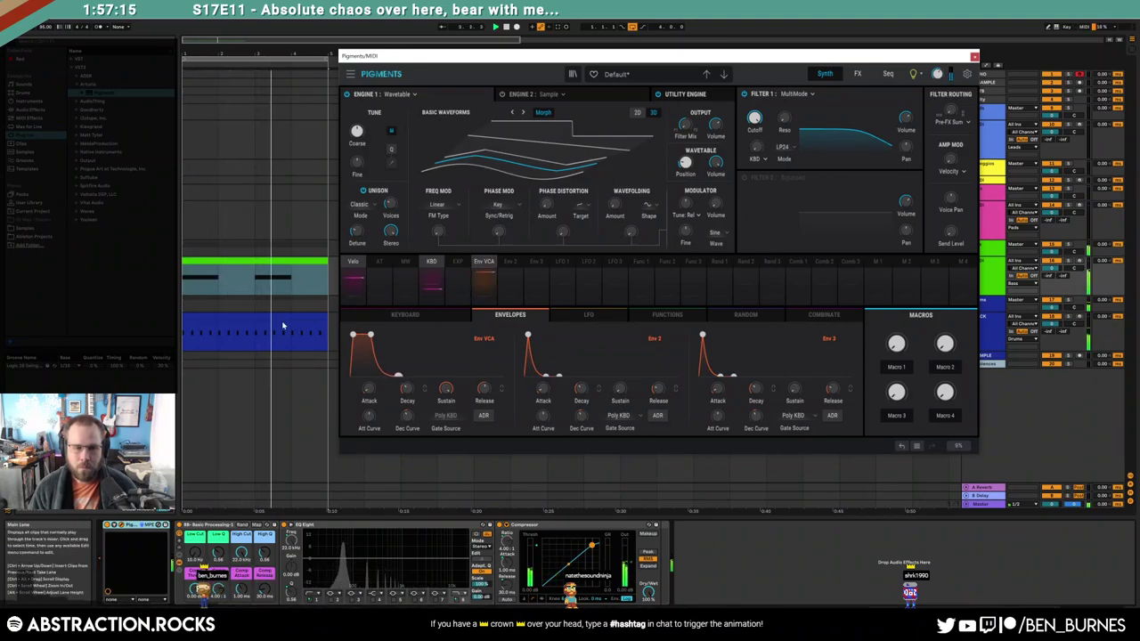
click(239, 362)
drag(272, 600, 271, 632)
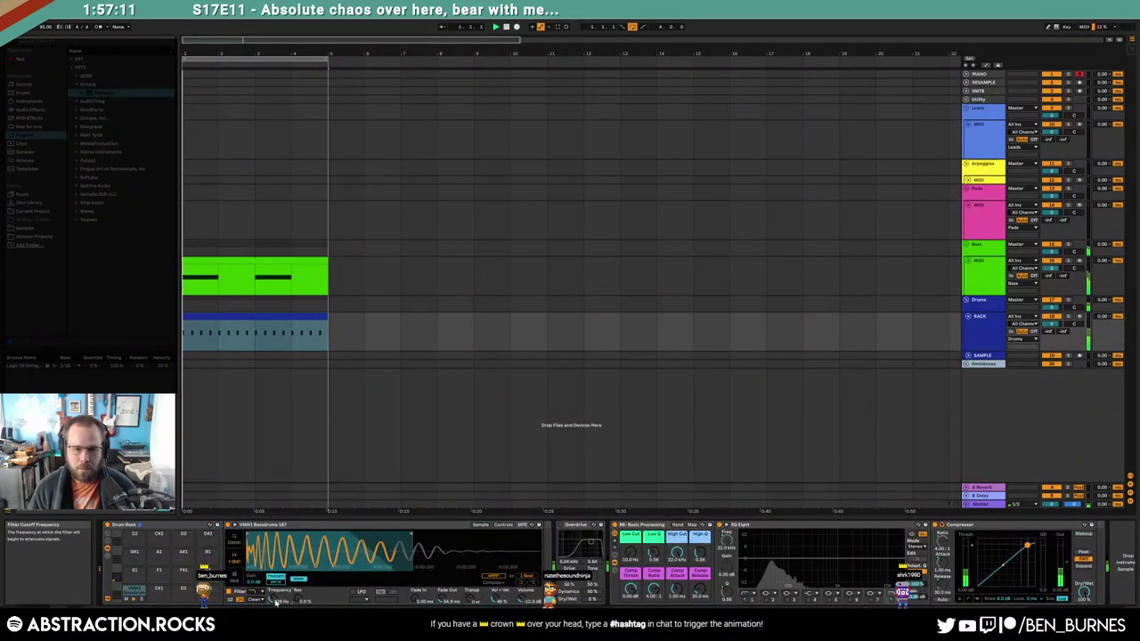
key(shift+Tab)
key(space)
Return to Pigments on the bass track and lower Filter 1's cutoff slightly
click(398, 293)
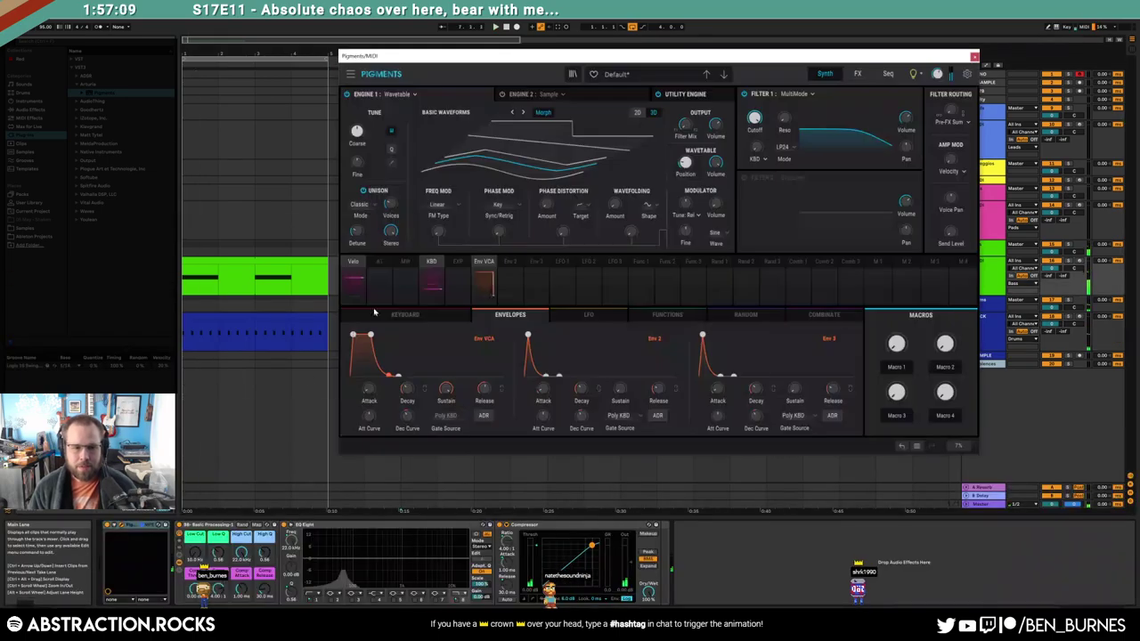
drag(780, 77, 774, 80)
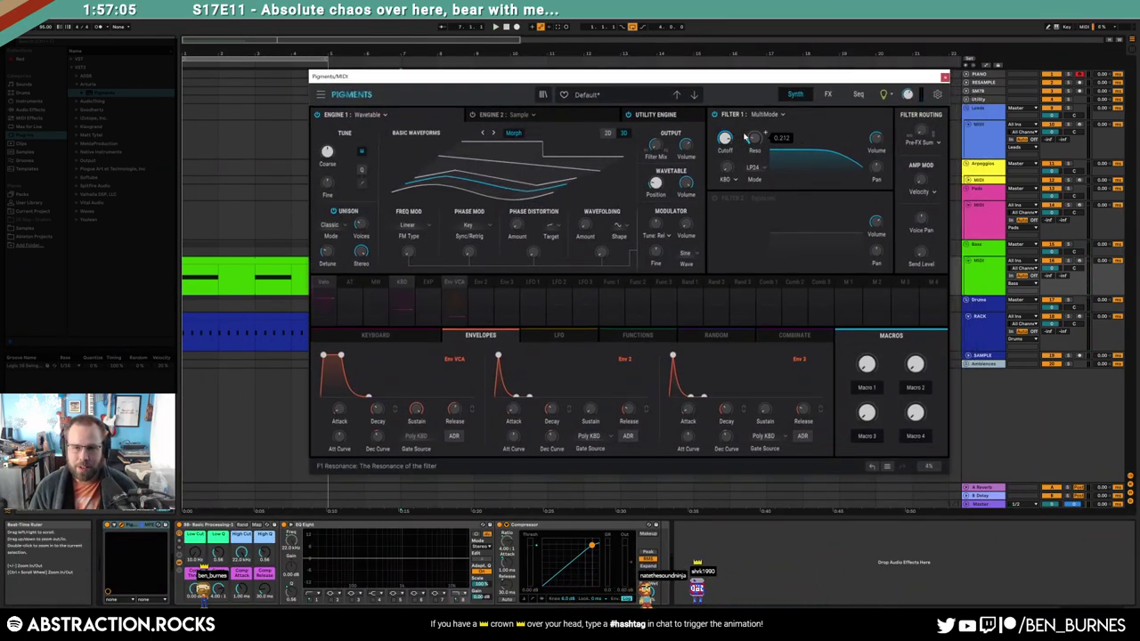
drag(725, 137, 724, 143)
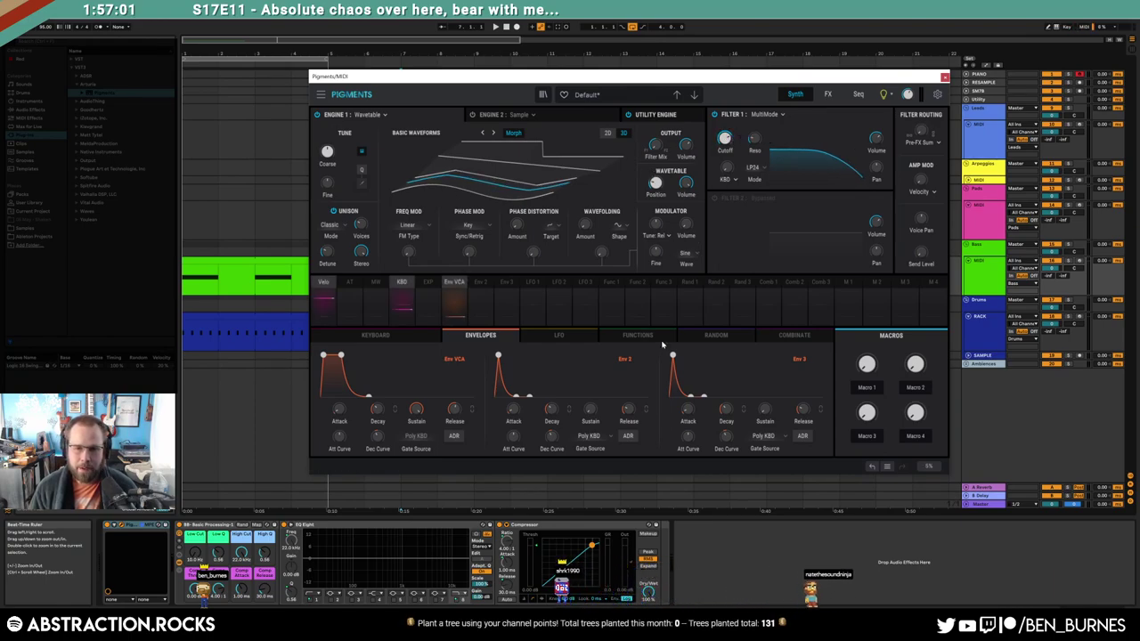
Modulate Engine 1's wavetable position with LFO 1 by 0.12 and set LFO 1's rate to 0.198 Hz
click(530, 286)
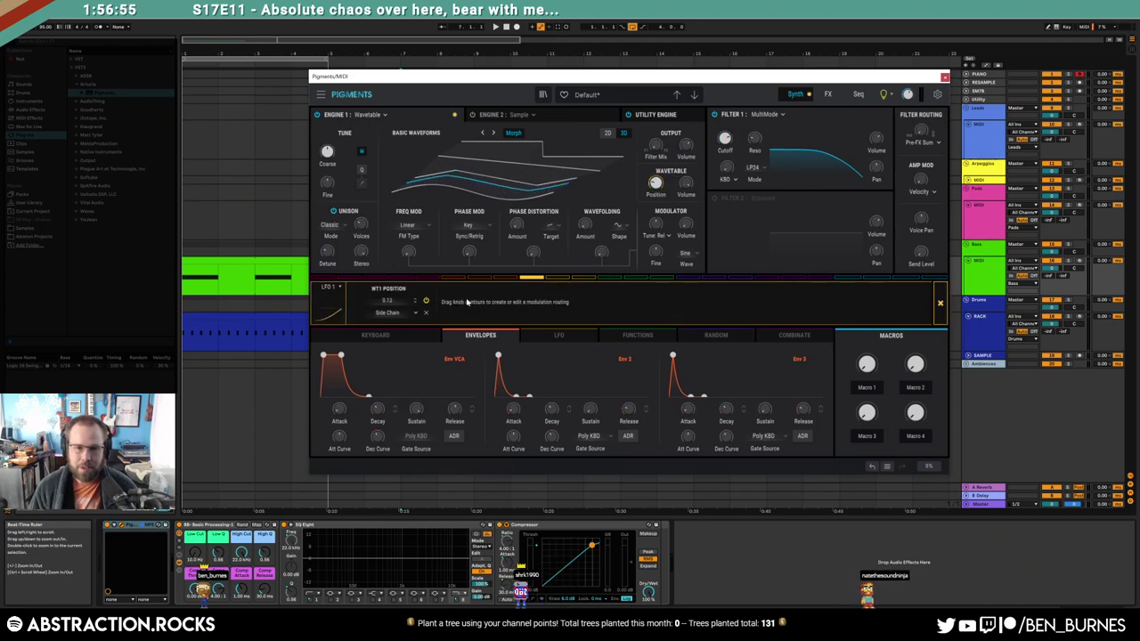
click(523, 280)
click(559, 335)
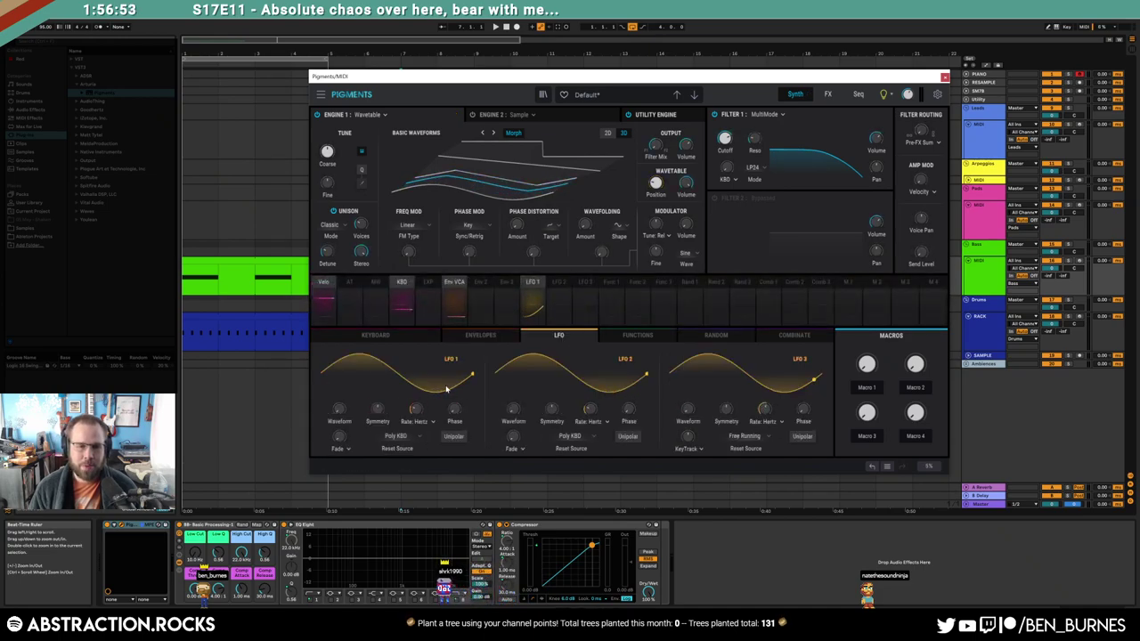
mouse_move(431, 404)
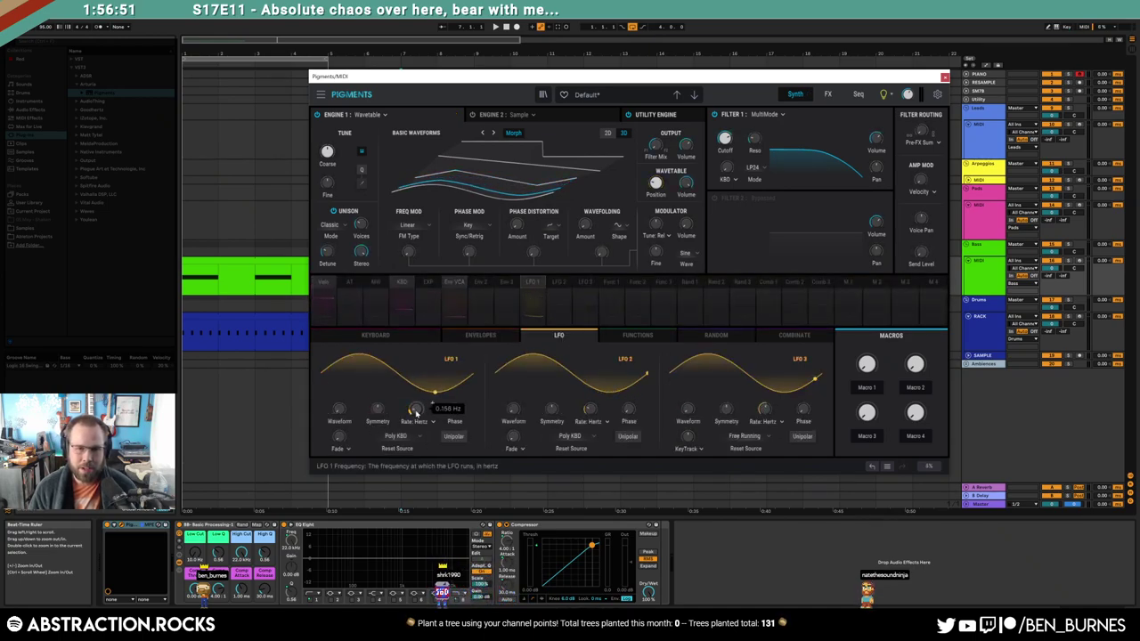
Play the loop and lengthen the attack of the bass patch's VCA envelope slightly
click(248, 261)
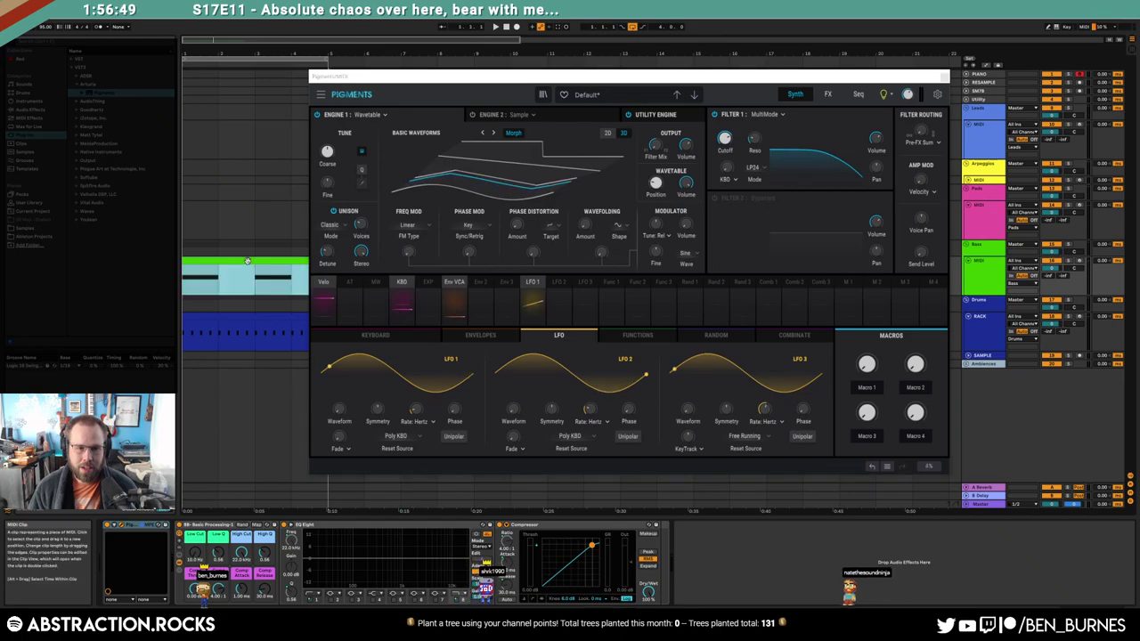
key(space)
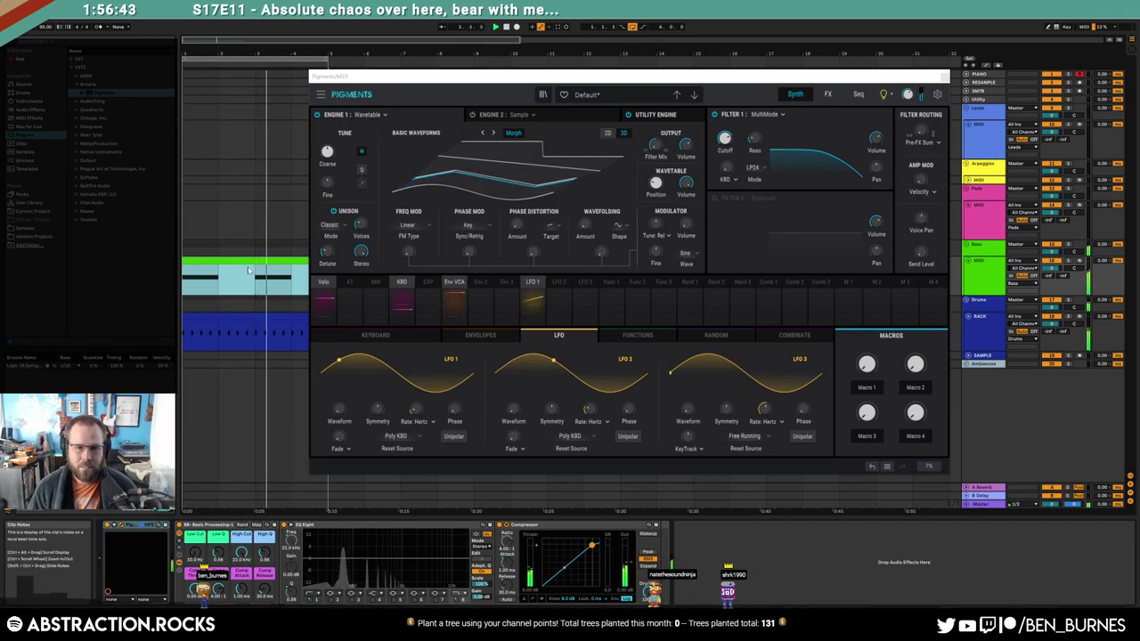
click(455, 302)
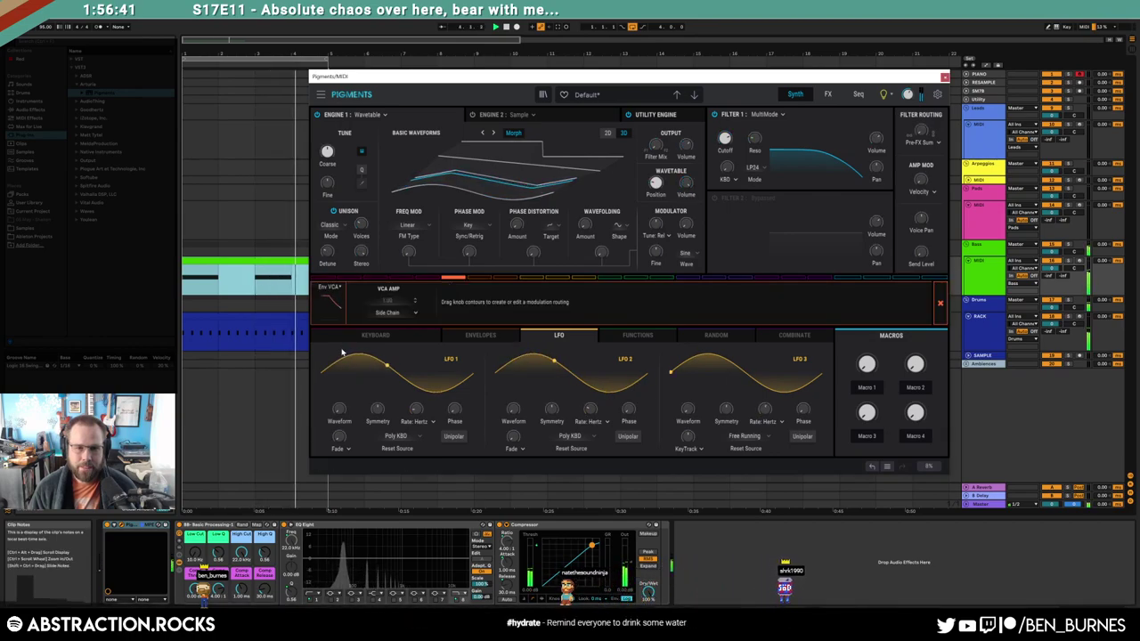
click(456, 279)
click(463, 333)
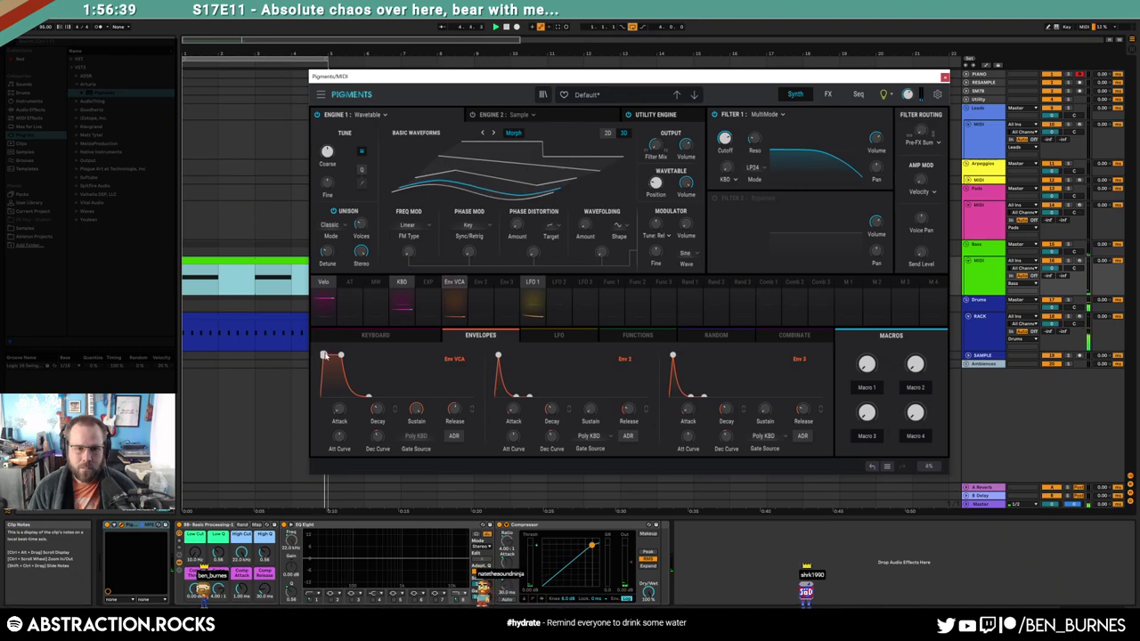
drag(325, 356, 328, 355)
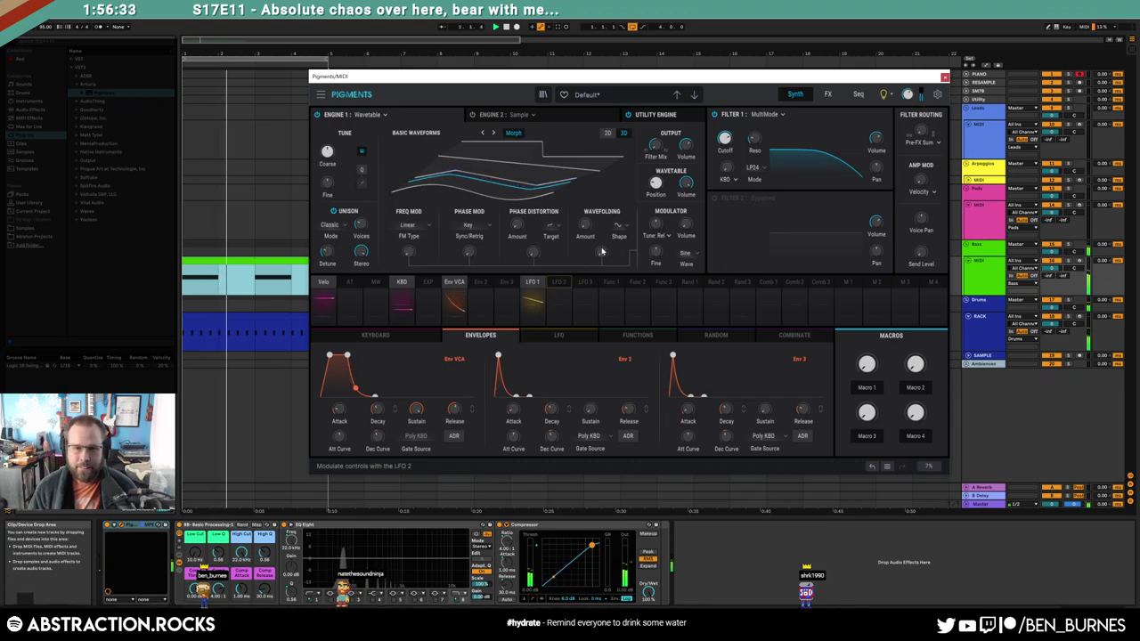
Fine-tune Engine 1's wavetable position, assign Macro 1 to it with an amount of 0.44, and try out the macro
drag(657, 188, 656, 191)
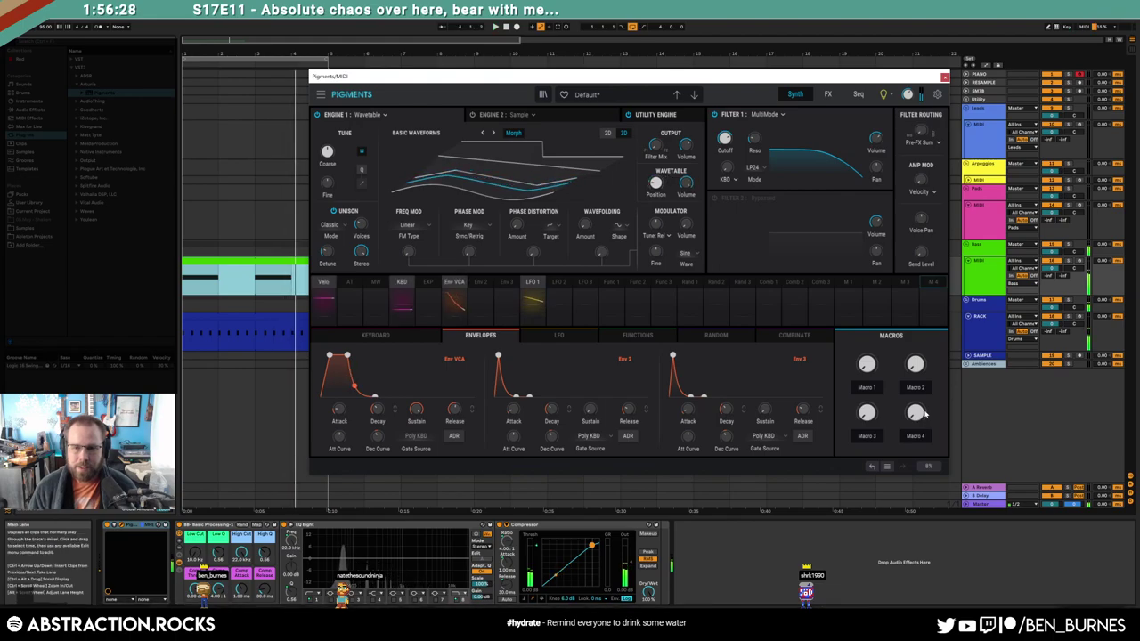
click(849, 283)
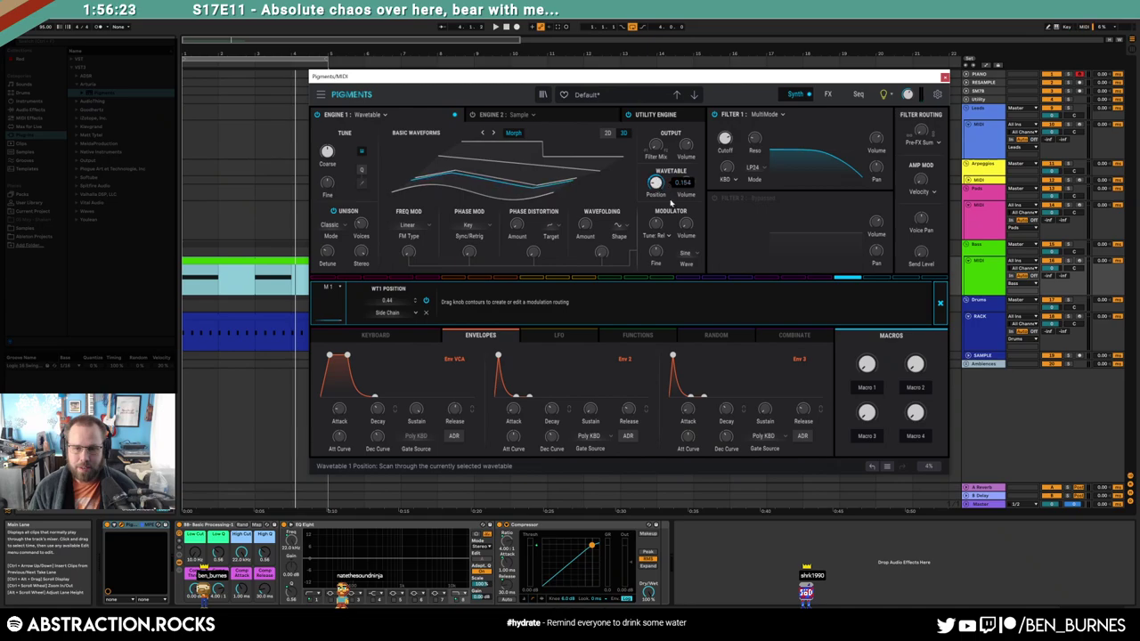
click(941, 306)
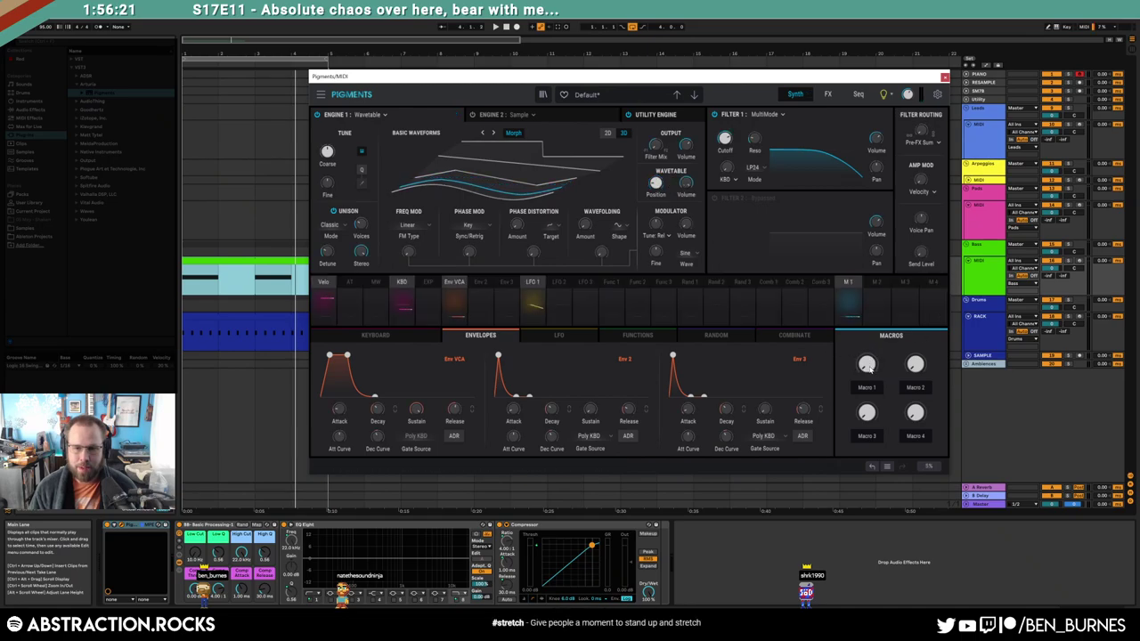
mouse_move(867, 363)
mouse_down()
mouse_move(867, 322)
mouse_move(867, 374)
mouse_up()
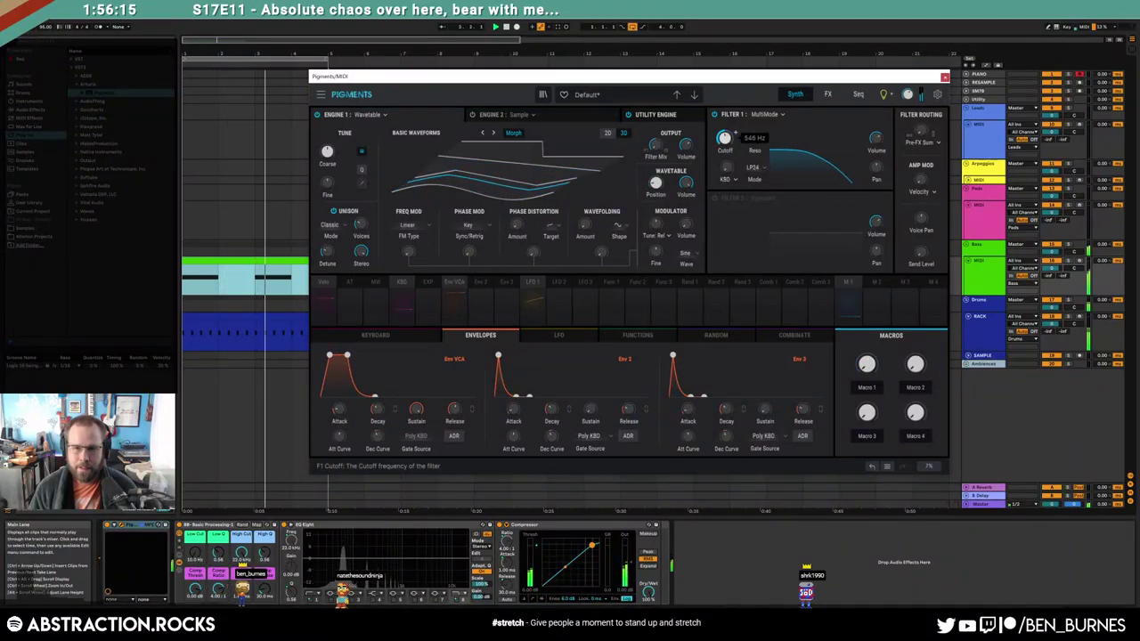
Assign Macro 1 to Filter 1's cutoff as well with an amount of 0.11, and close the Pigments window
click(846, 294)
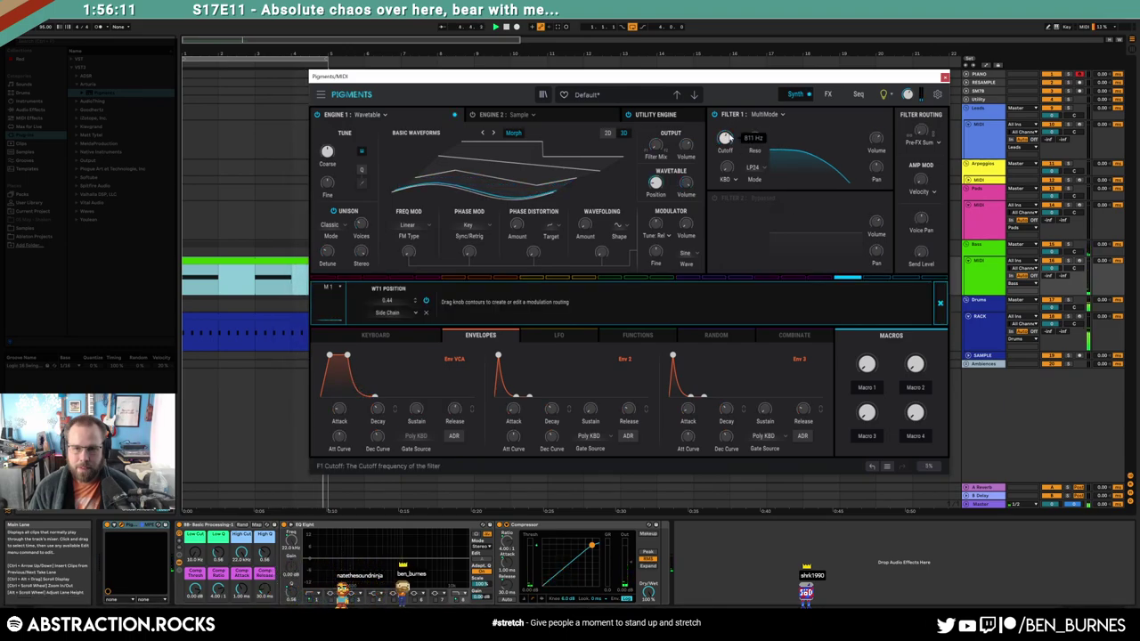
drag(725, 138, 729, 136)
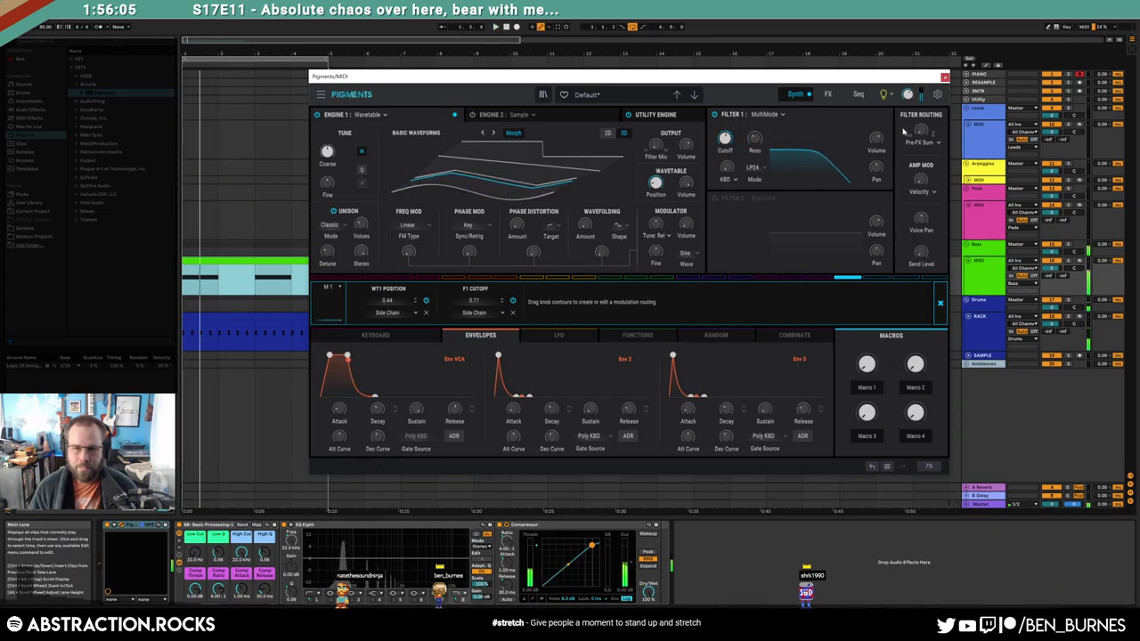
click(945, 76)
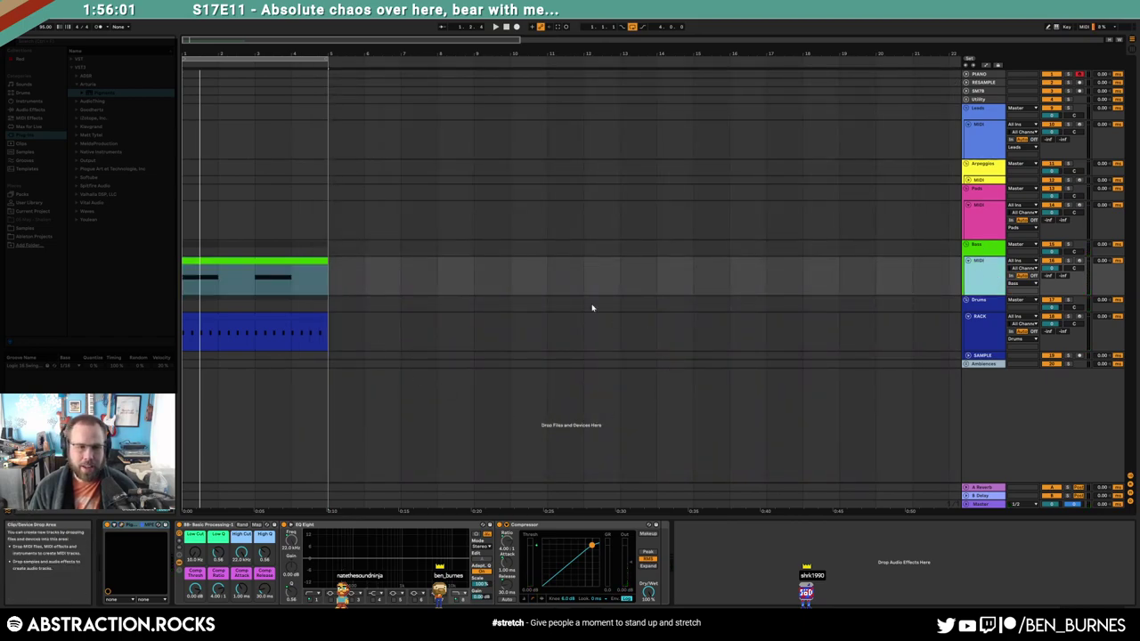
Unfold the A Reverb return track and select its Valhalla reverb device
click(982, 334)
click(981, 505)
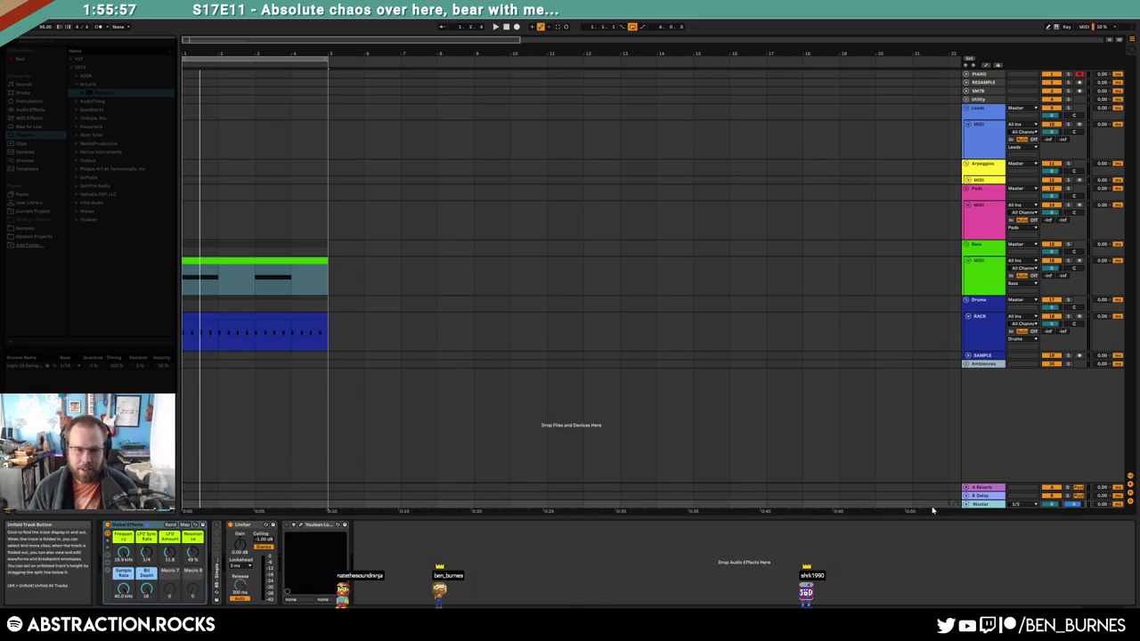
click(967, 488)
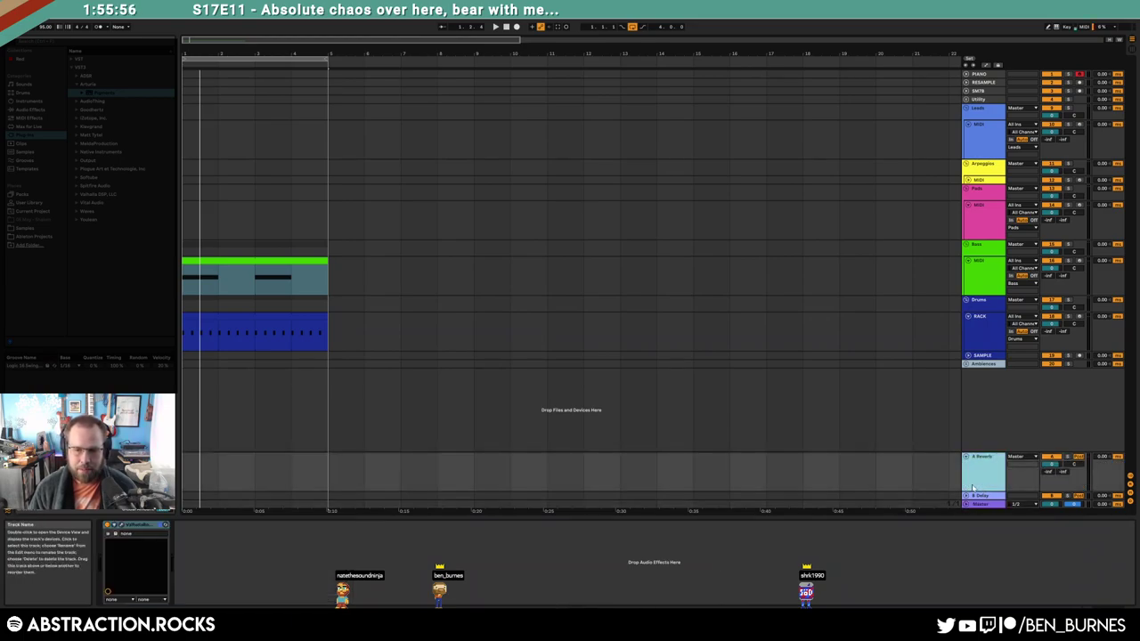
click(136, 526)
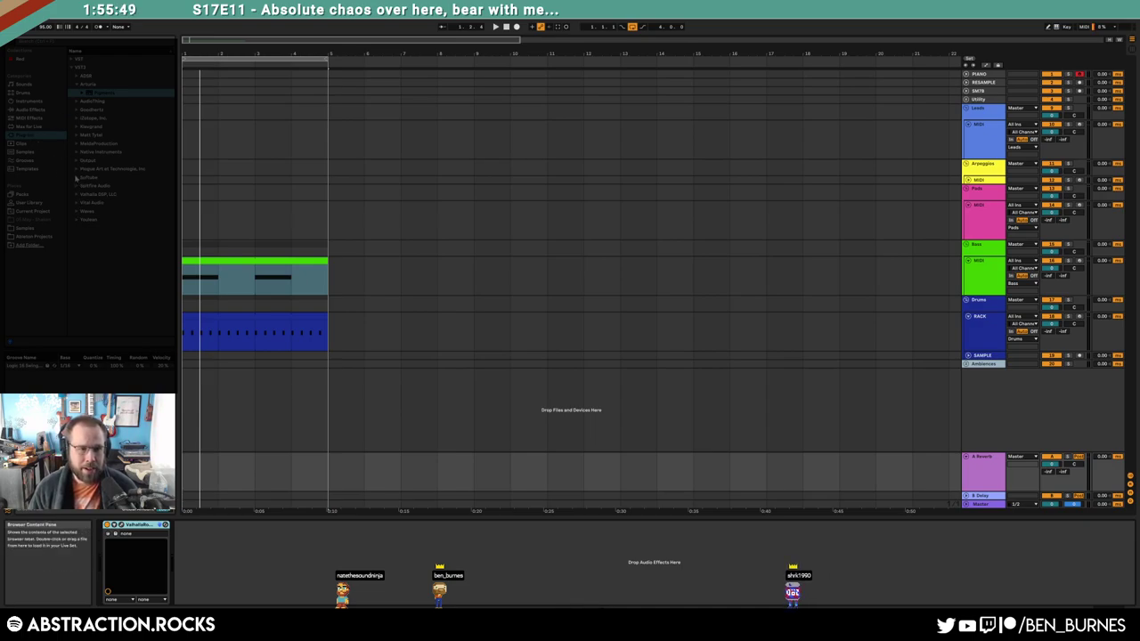
Add ValhallaSupermassive to the A Reverb return from the VST plug-ins, start playback and adjust its warp to about 34.4%
click(73, 59)
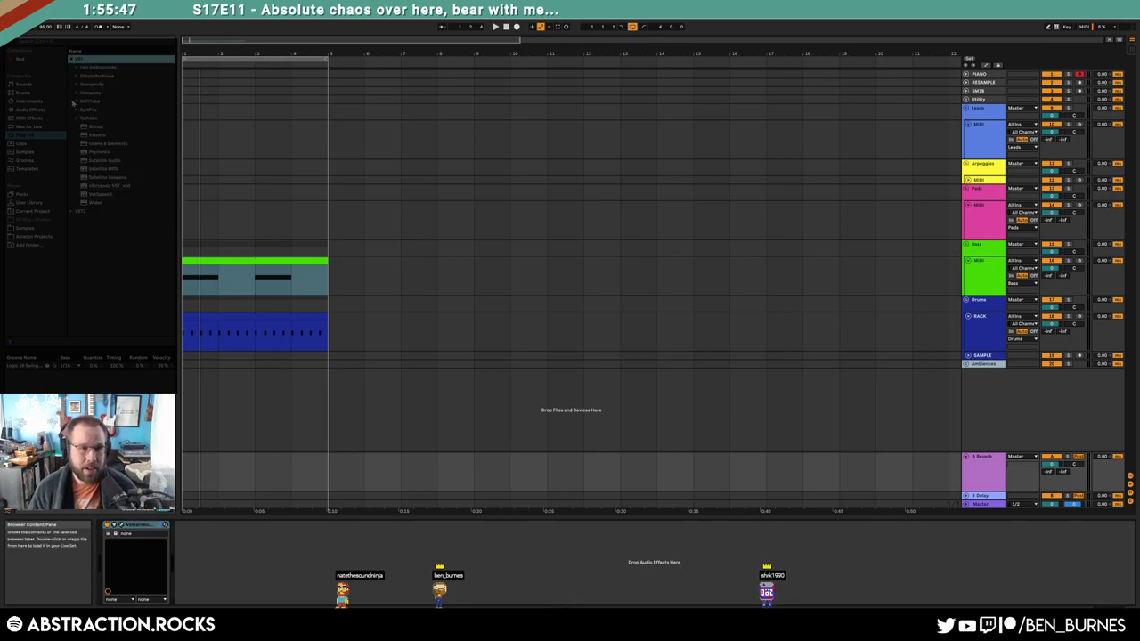
click(78, 119)
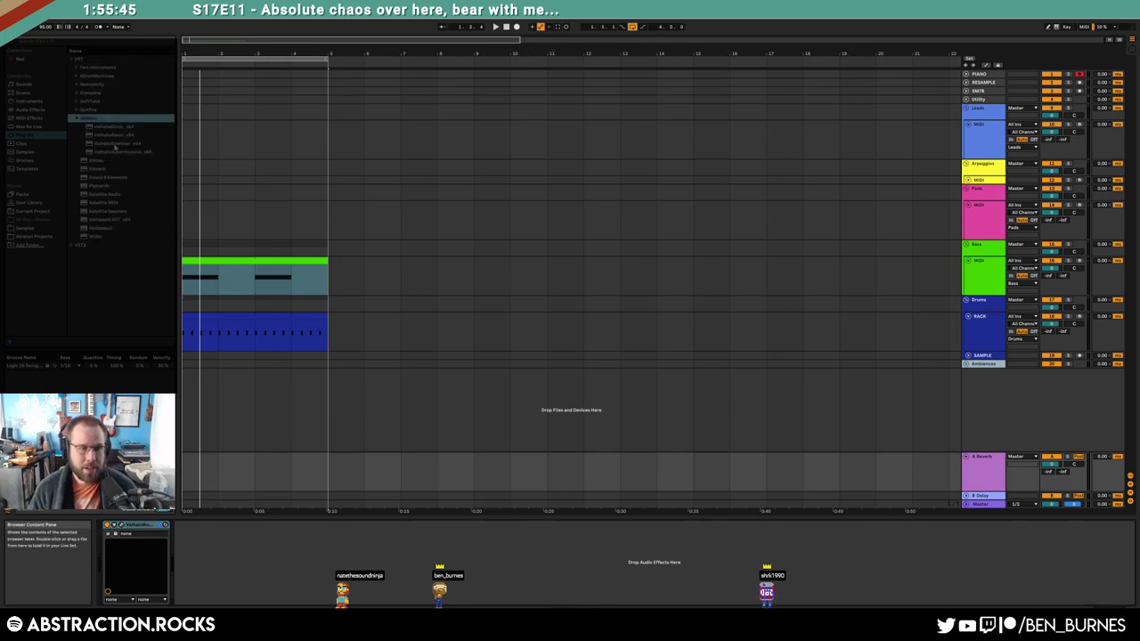
click(116, 144)
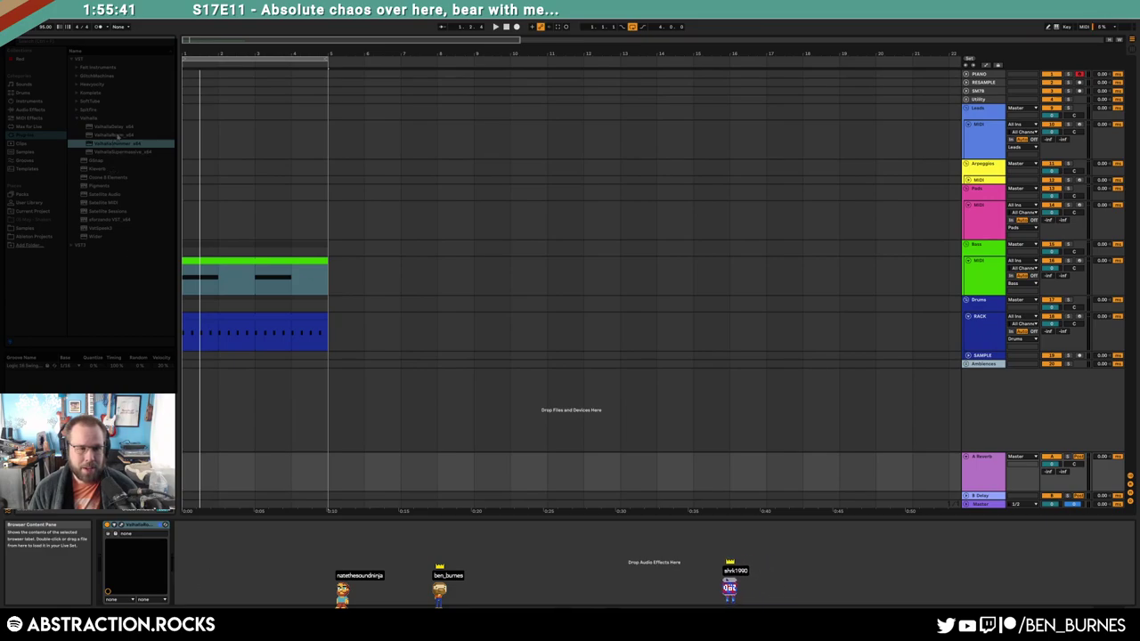
click(126, 151)
drag(217, 36, 633, 190)
key(space)
drag(602, 295, 549, 270)
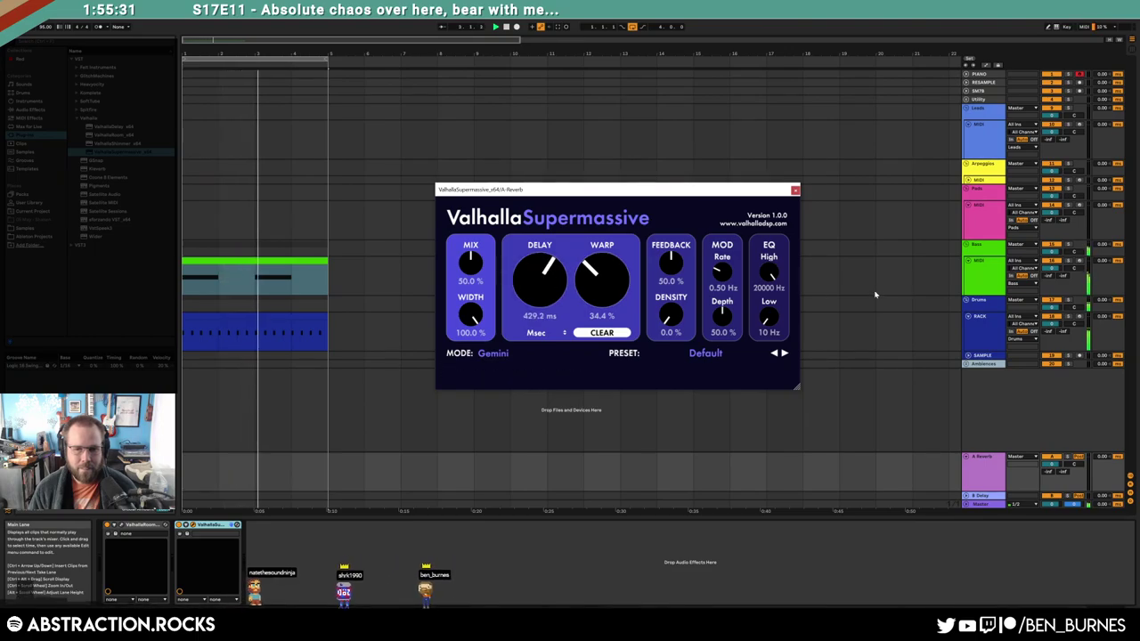
Raise the bass MIDI track's send to A Reverb and move ValhallaSupermassive from the return to the end of the bass track's device chain
drag(1049, 276, 1048, 240)
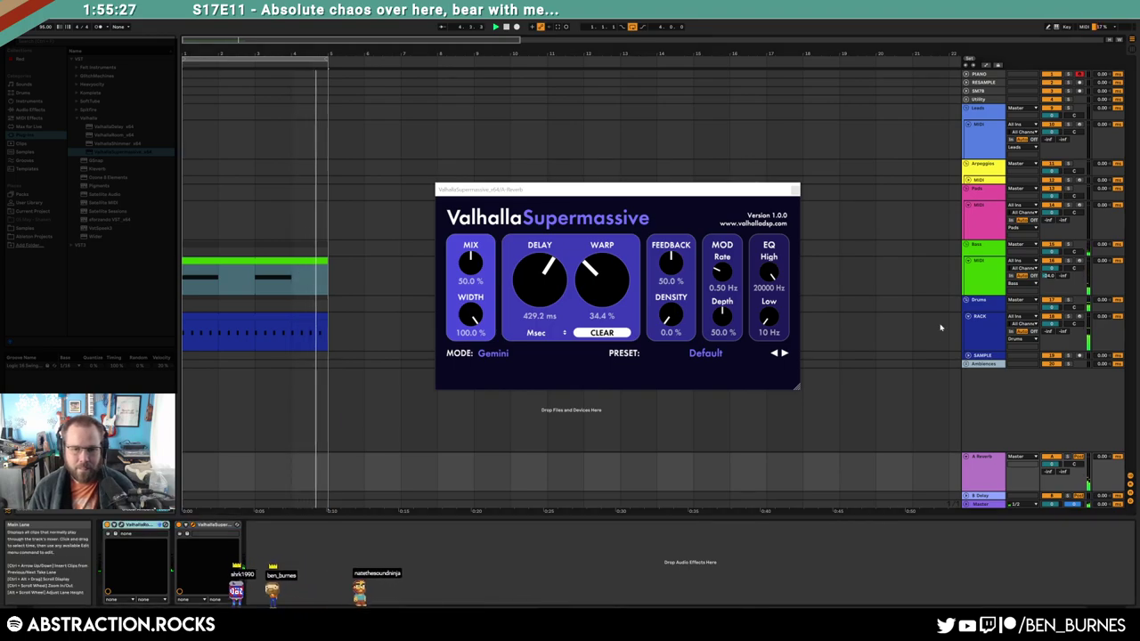
click(373, 282)
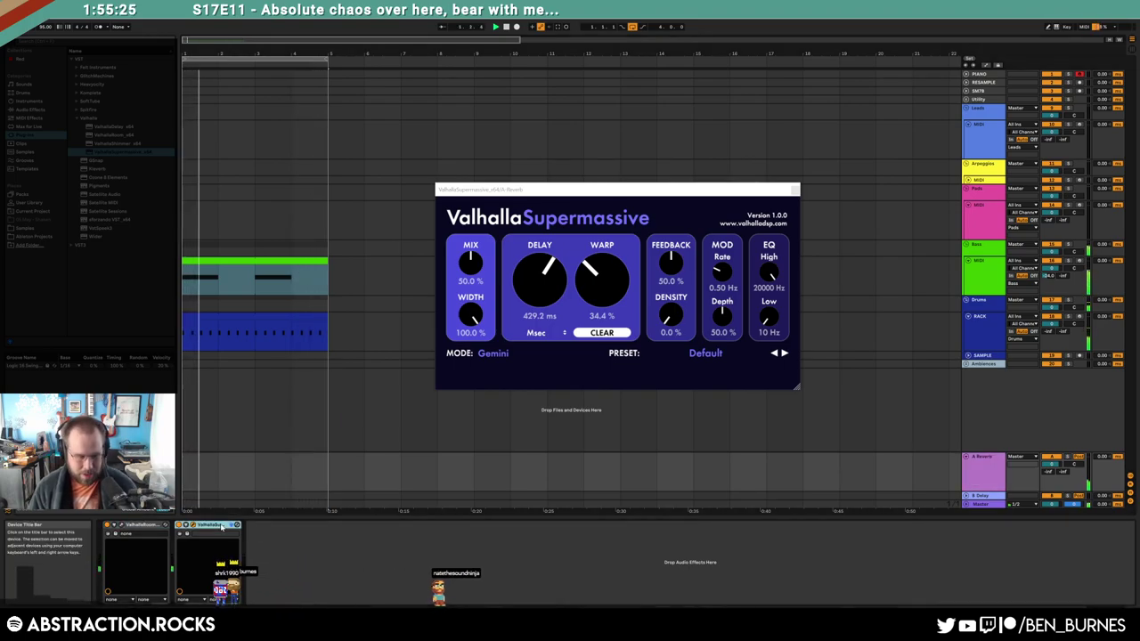
click(374, 282)
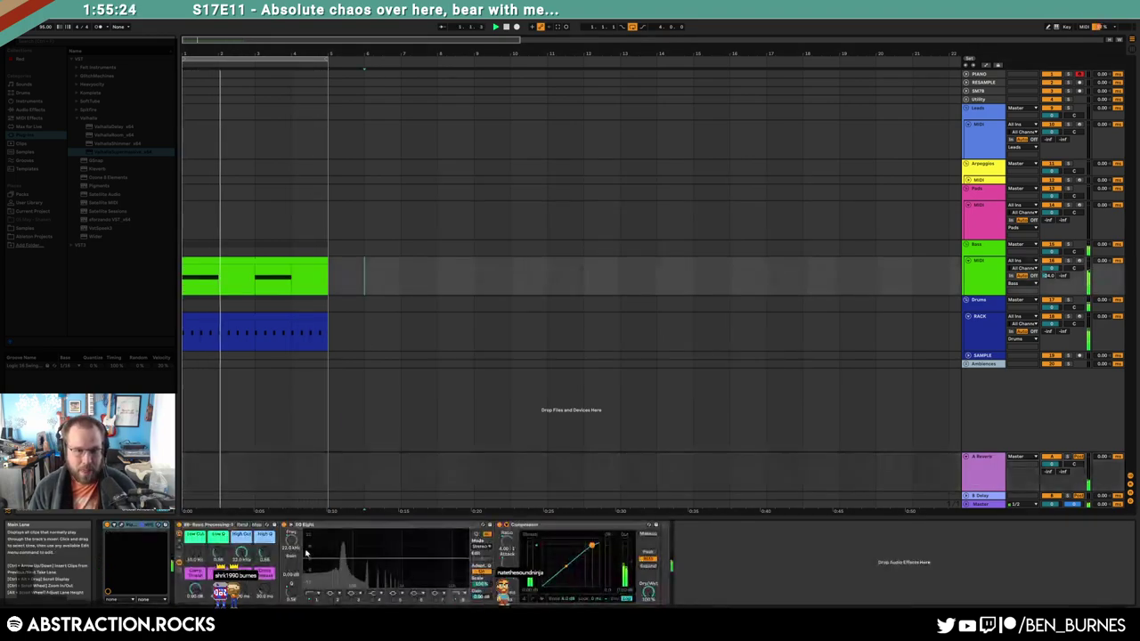
click(692, 525)
Set the bass track's Supermassive to 466.2 ms delay, 38.8% warp, 39.2% feedback, 45.2% mix and 600 Hz low EQ, and close its window
drag(547, 278, 587, 284)
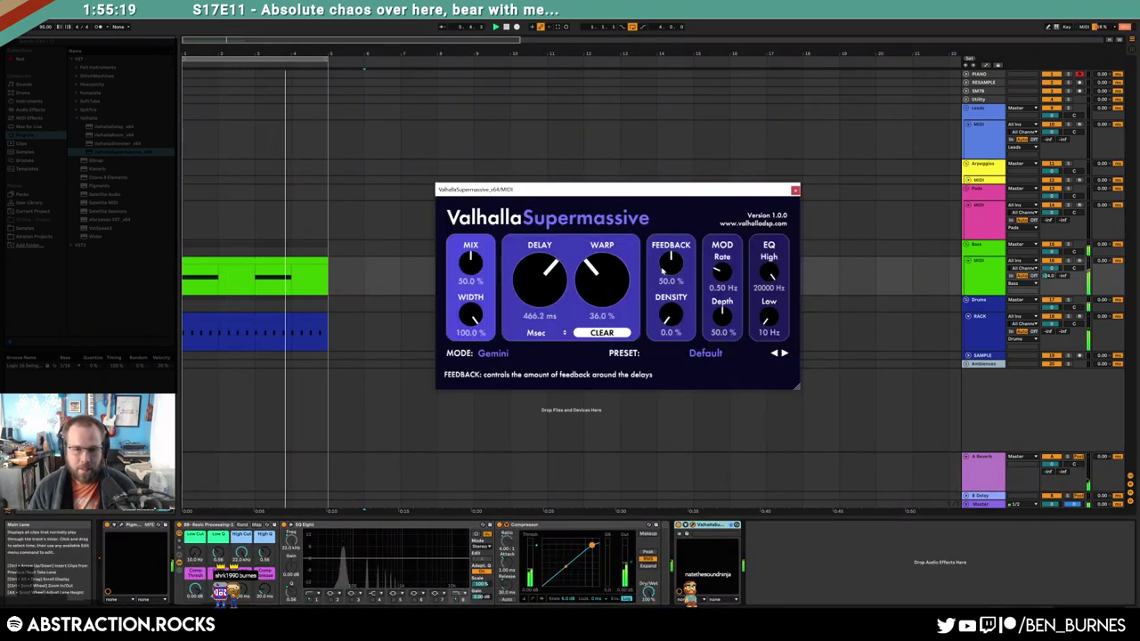
drag(670, 265, 669, 291)
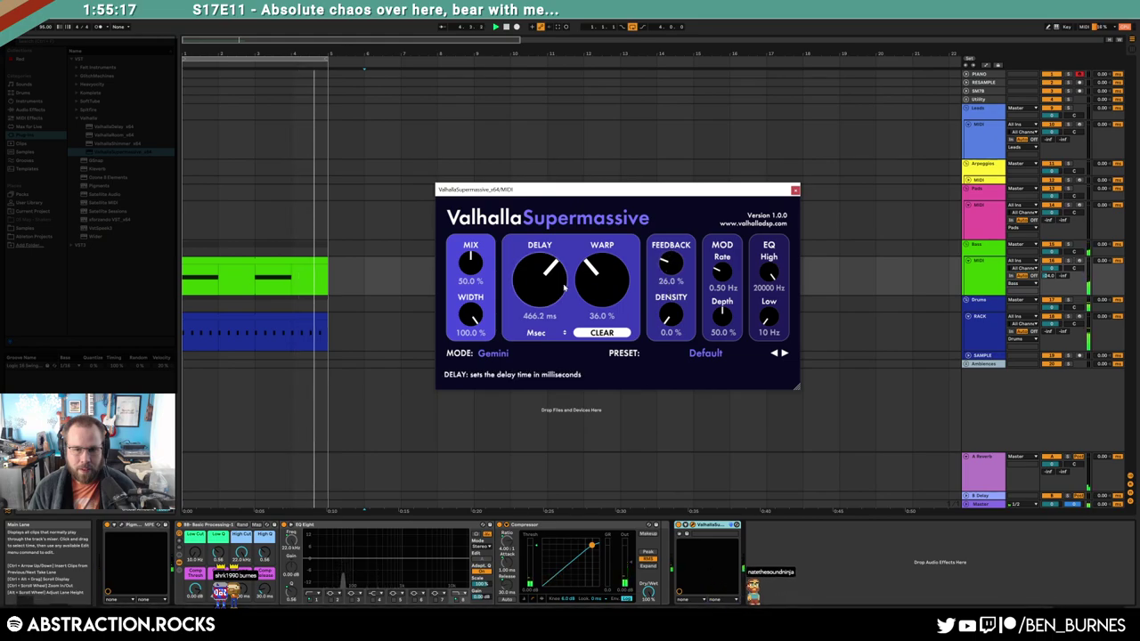
drag(471, 264, 475, 271)
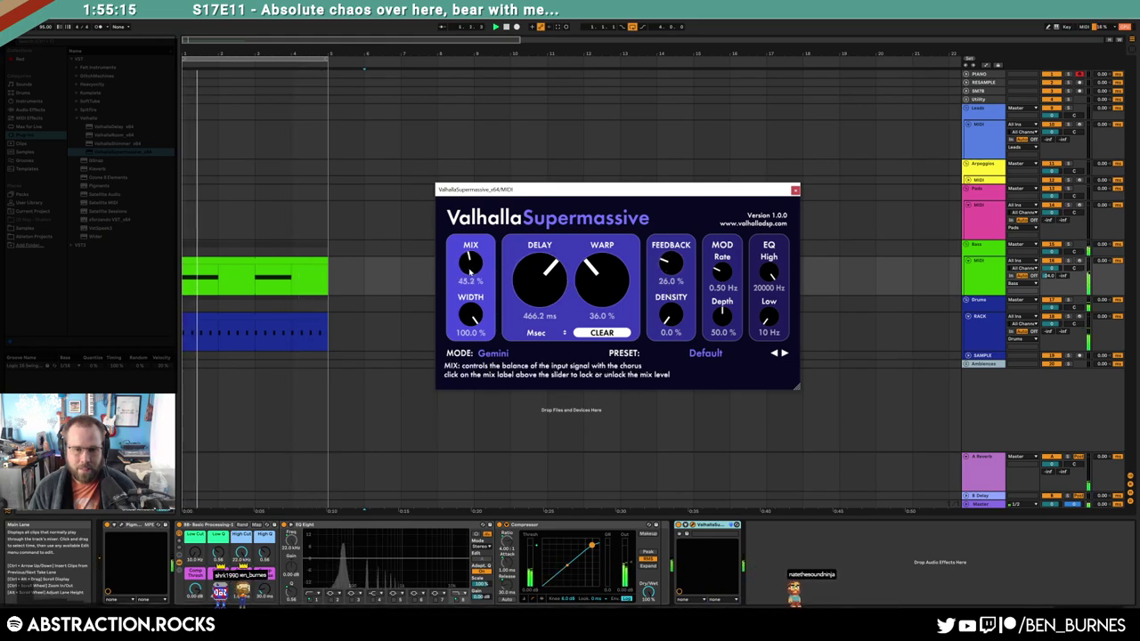
drag(763, 317, 767, 285)
key(space)
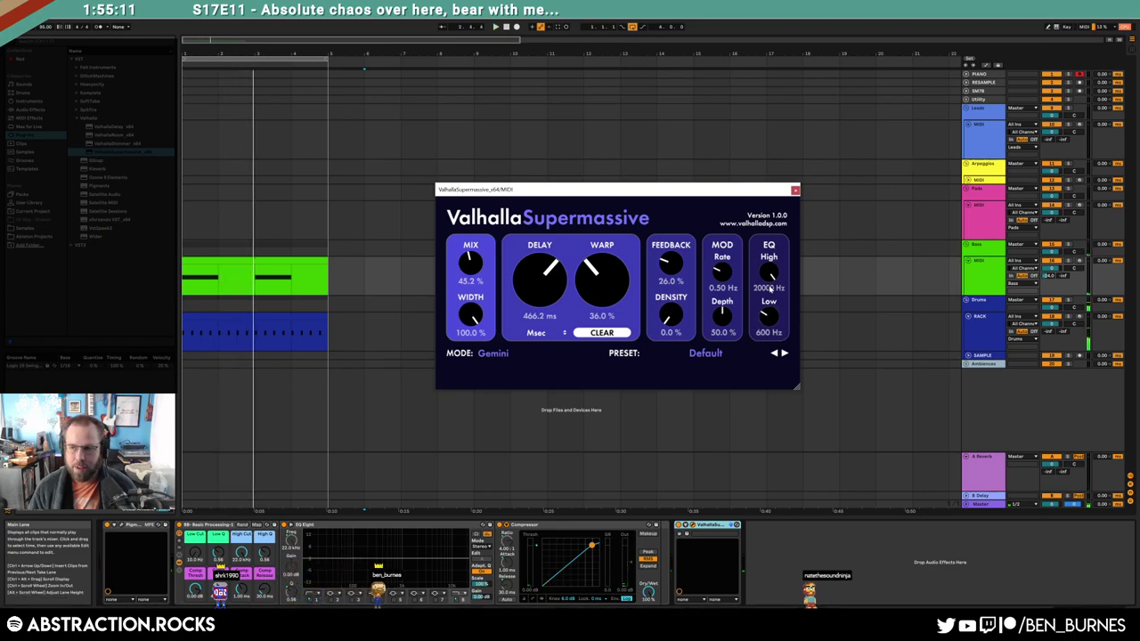
drag(598, 288, 598, 283)
drag(675, 265, 671, 251)
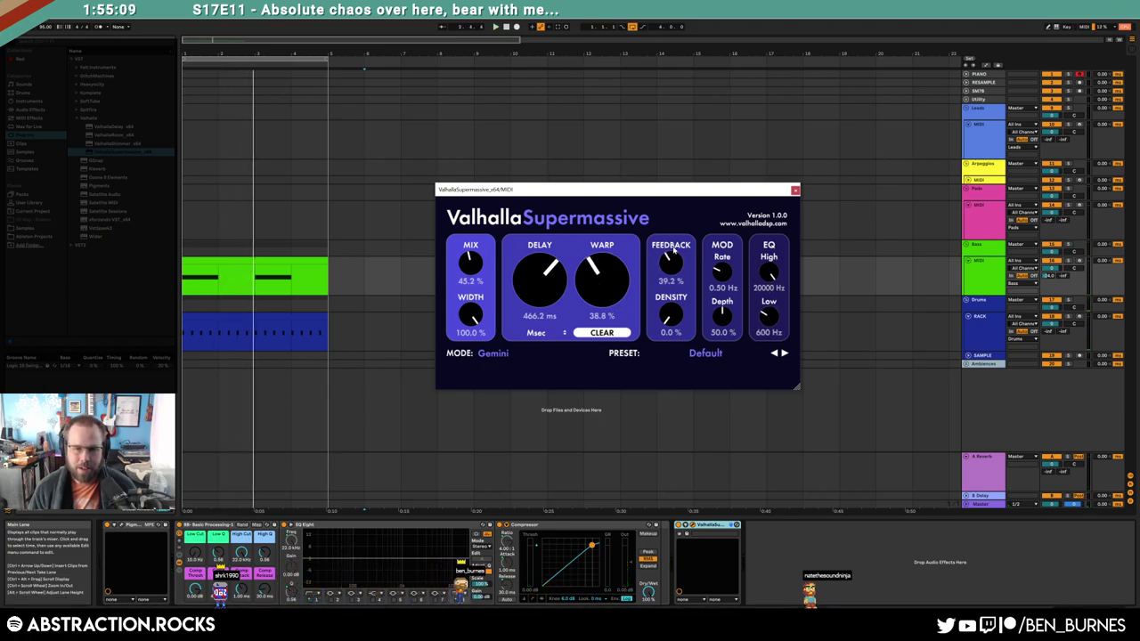
click(796, 191)
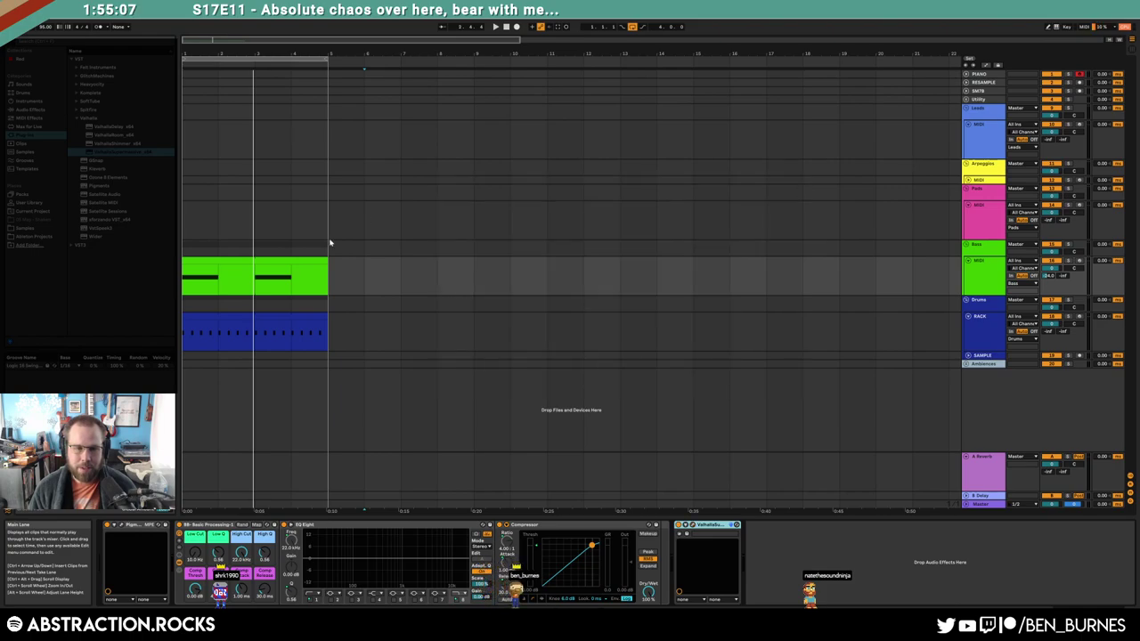
Reopen the Pigments bass on its effects page and replace the Delay in FX A's first slot with Overdrive
click(30, 111)
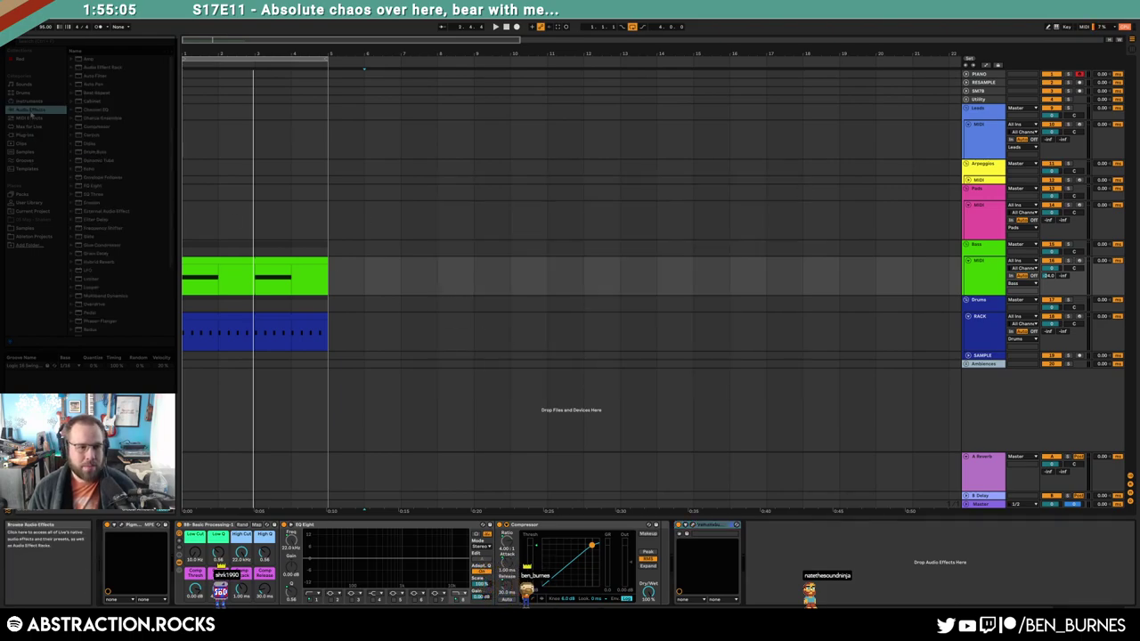
scroll(90, 274, down, 2)
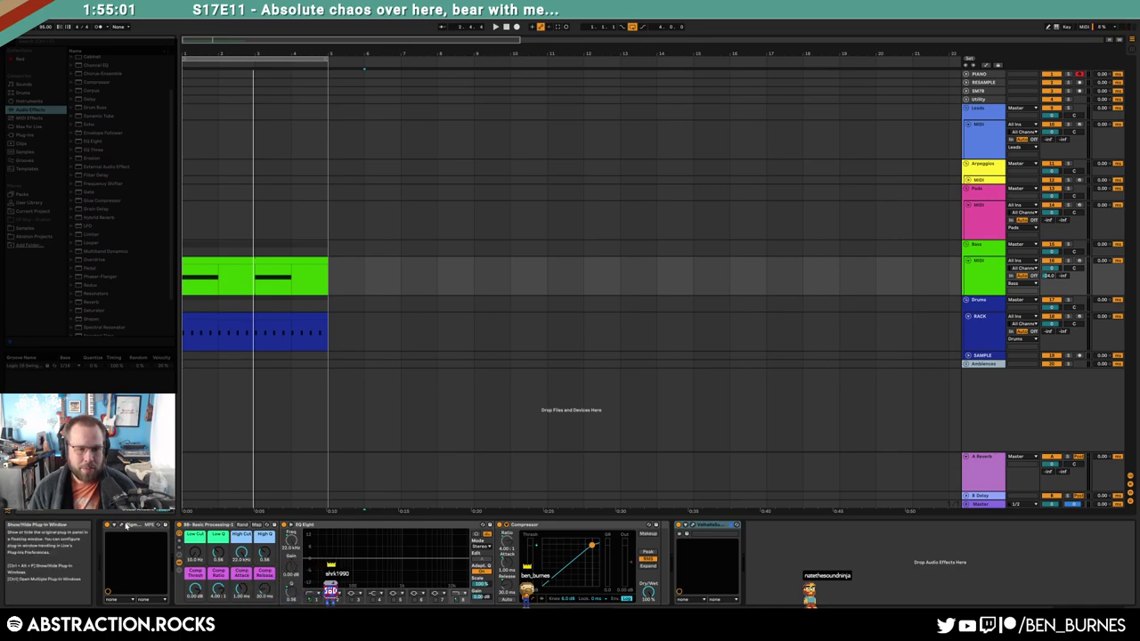
click(123, 524)
drag(513, 79, 512, 120)
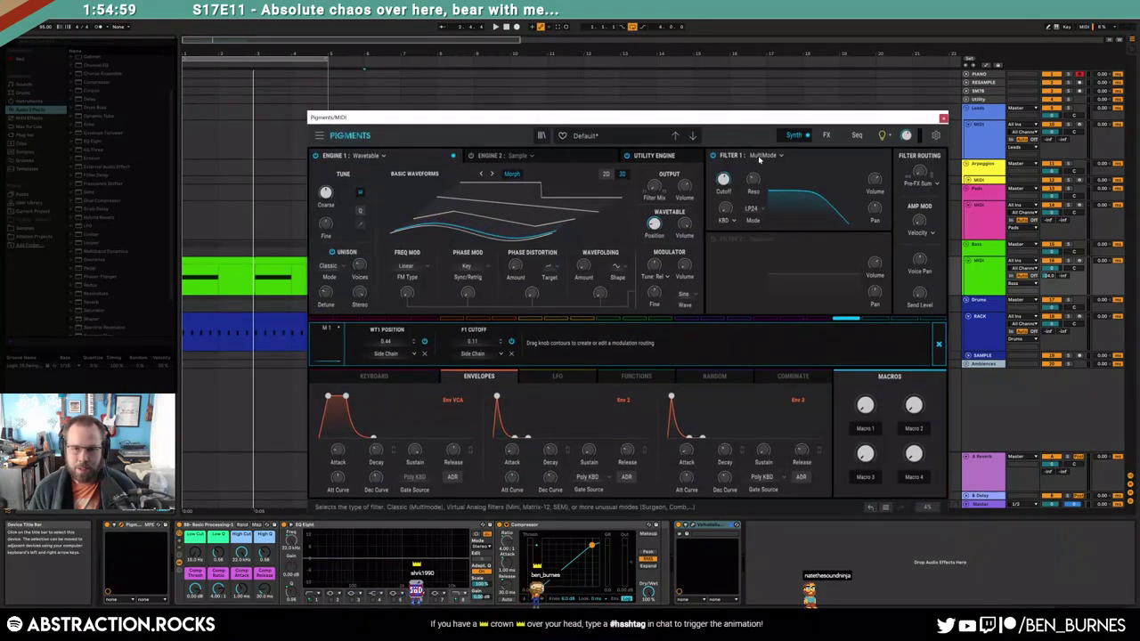
click(826, 134)
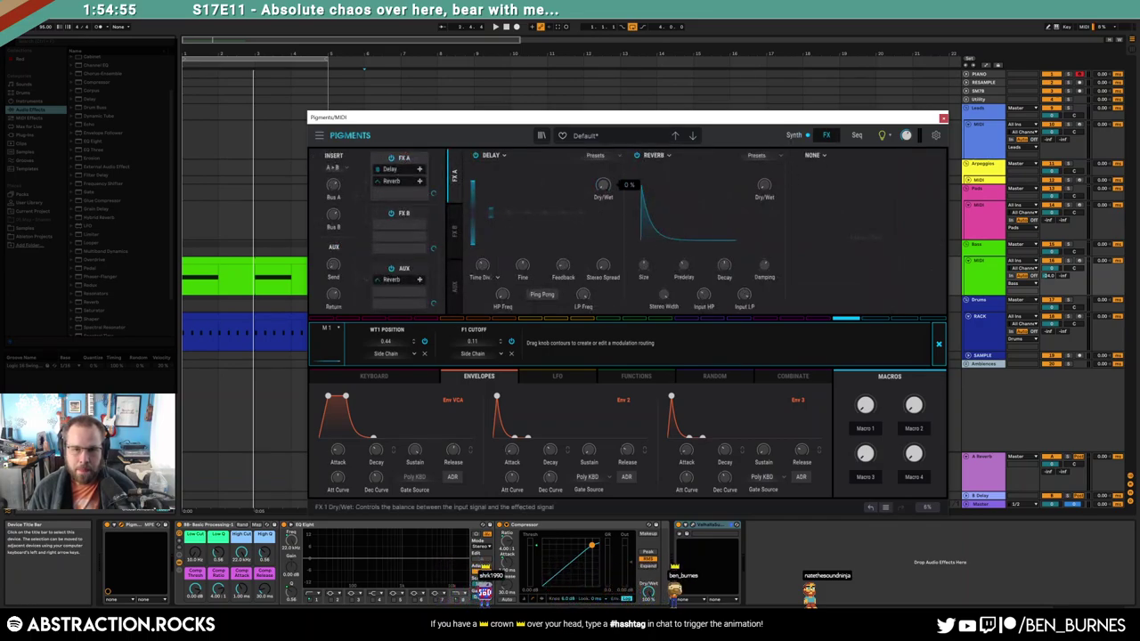
click(504, 157)
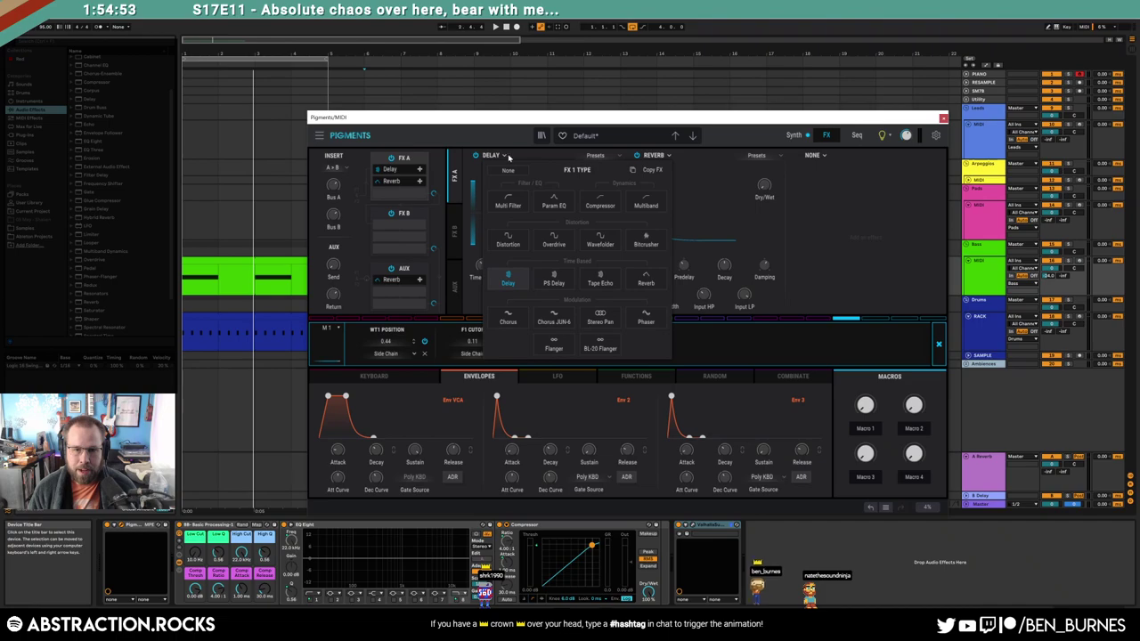
click(551, 246)
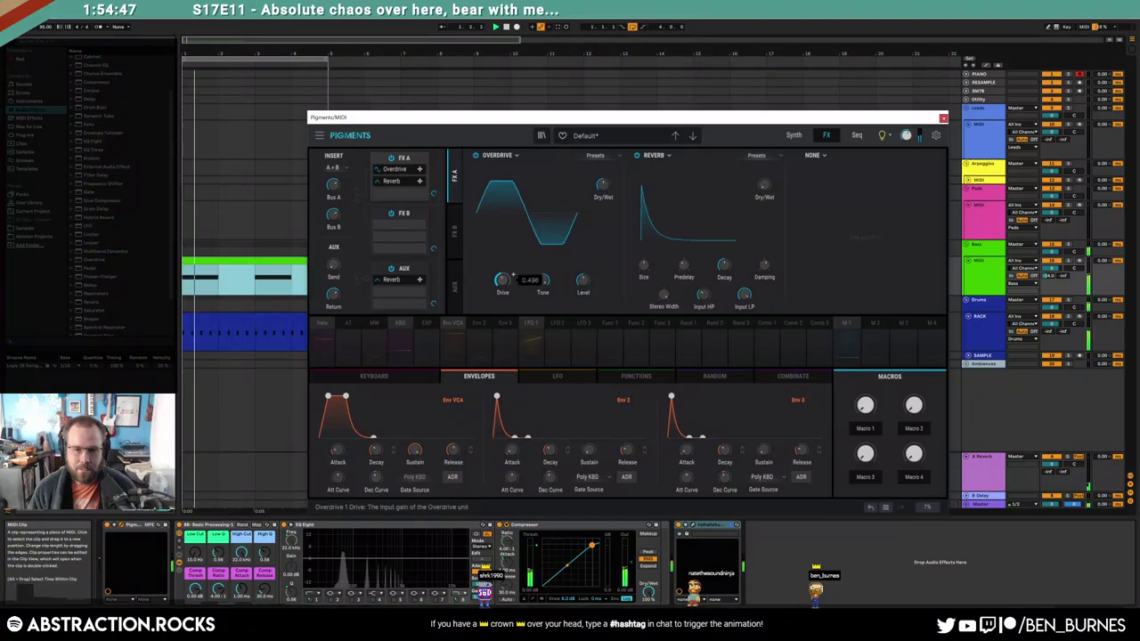
Audition the Overdrive's drive on the playing loop, assign Macro 1 to it with an amount of 0.39, and try out the macro
drag(502, 280, 502, 258)
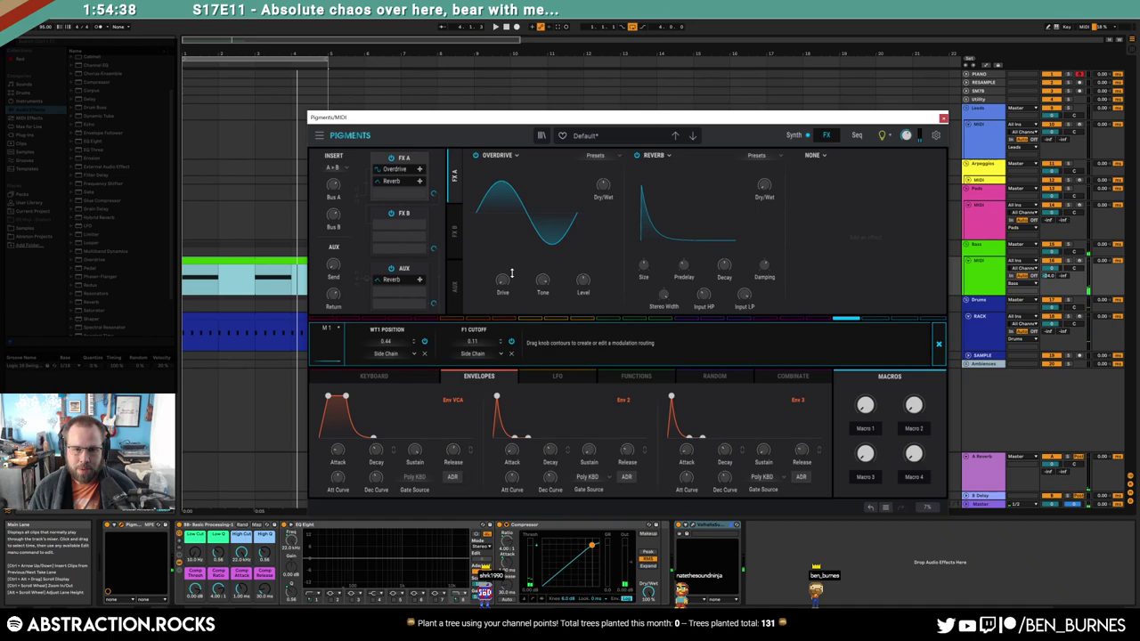
drag(513, 274, 504, 280)
click(848, 322)
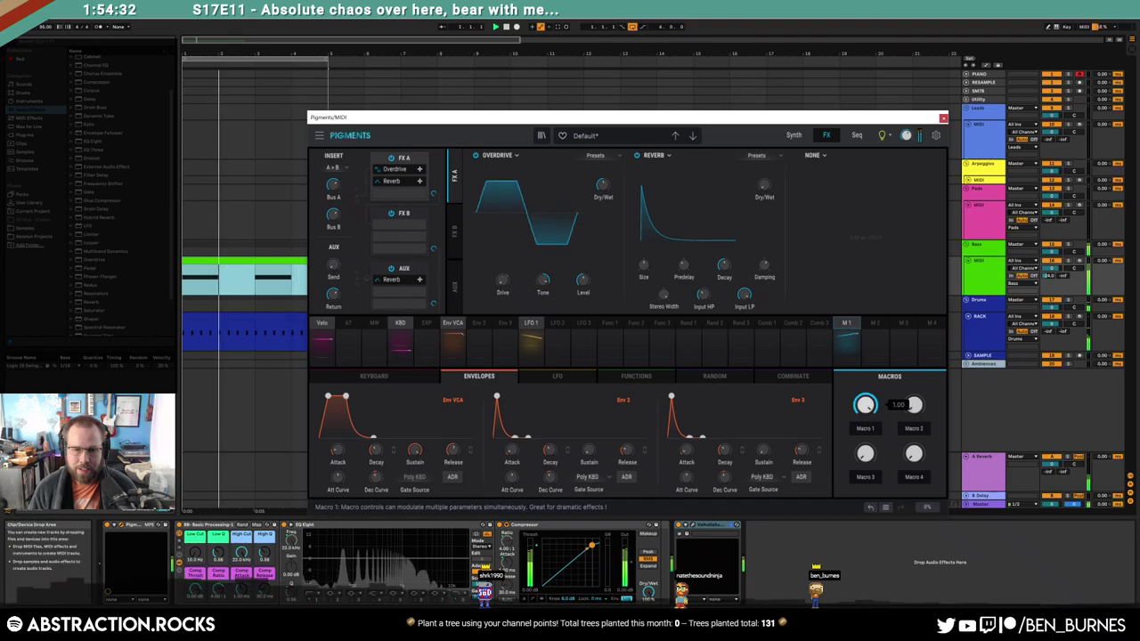
mouse_move(865, 405)
mouse_down()
mouse_move(855, 378)
mouse_move(850, 388)
mouse_up()
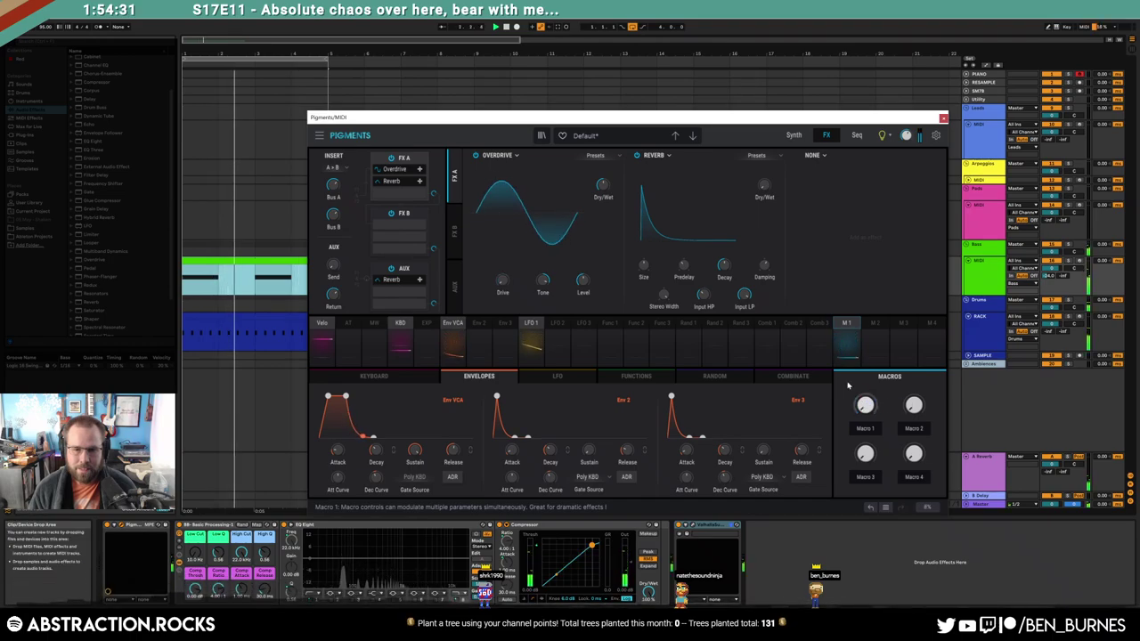
click(847, 331)
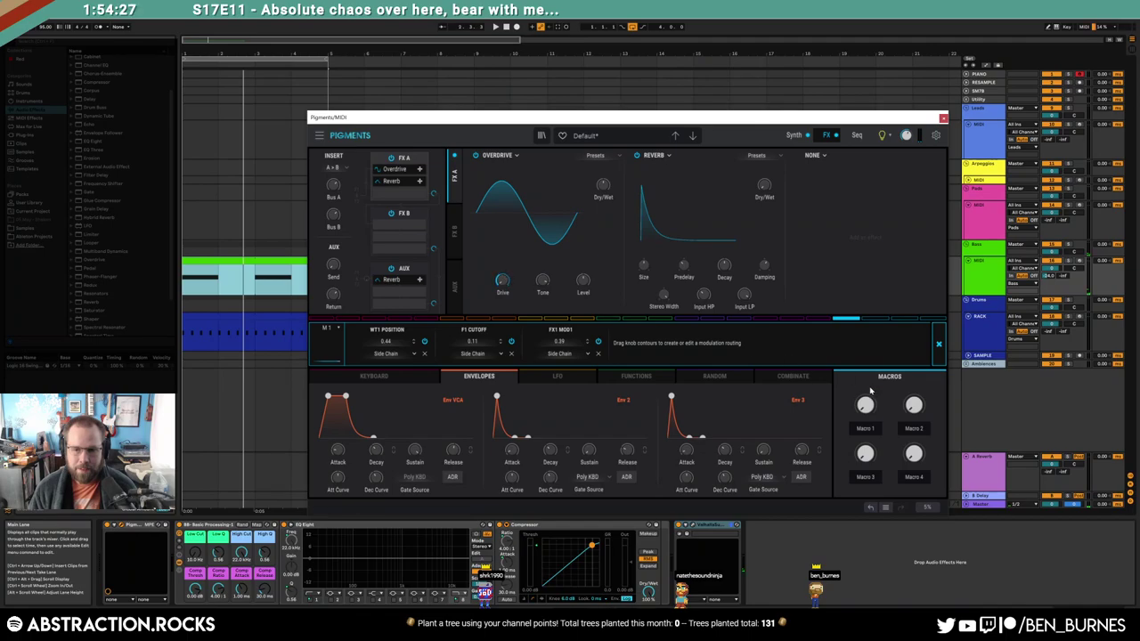
key(space)
drag(866, 404, 866, 376)
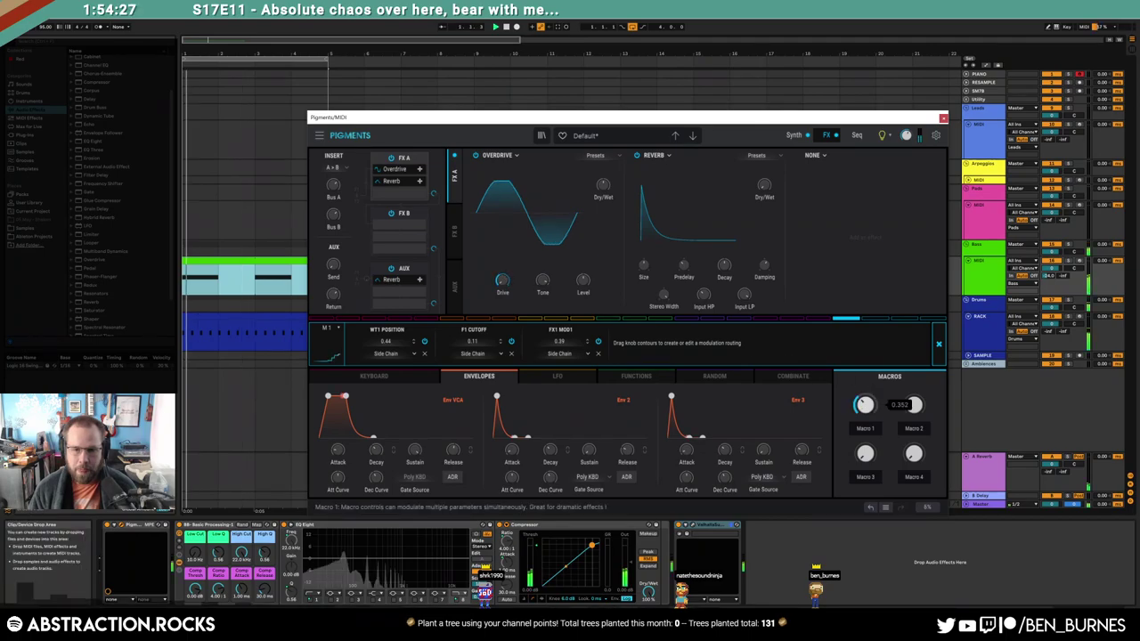
key(space)
Return to the synth page, slightly adjust Engine 1's wavetable position, close Pigments and play the loop
click(794, 136)
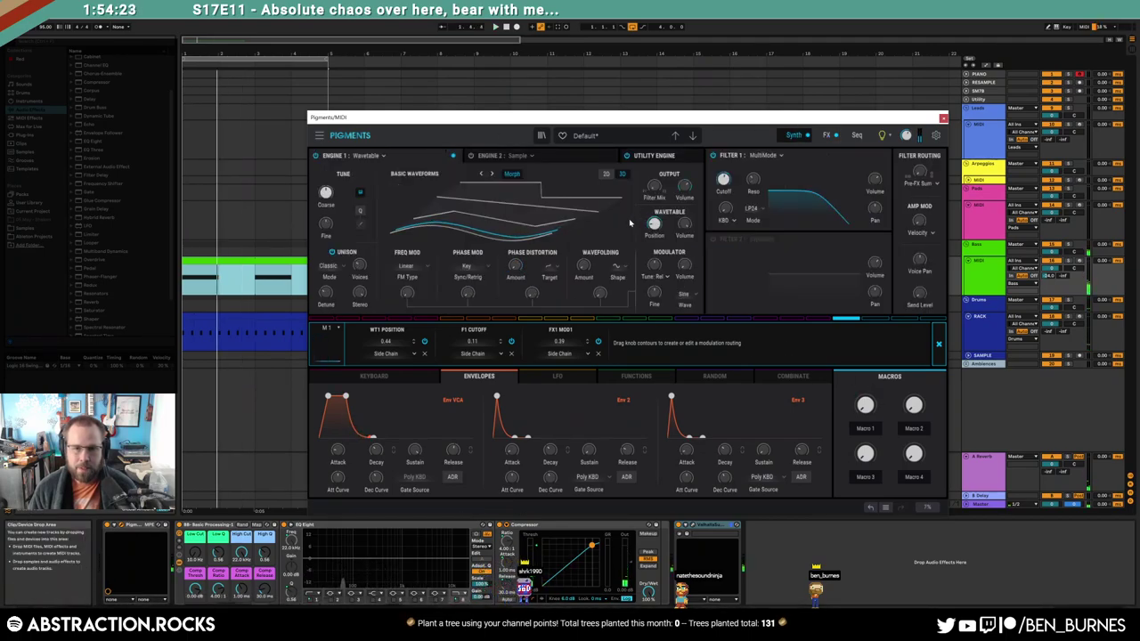
drag(654, 224, 654, 219)
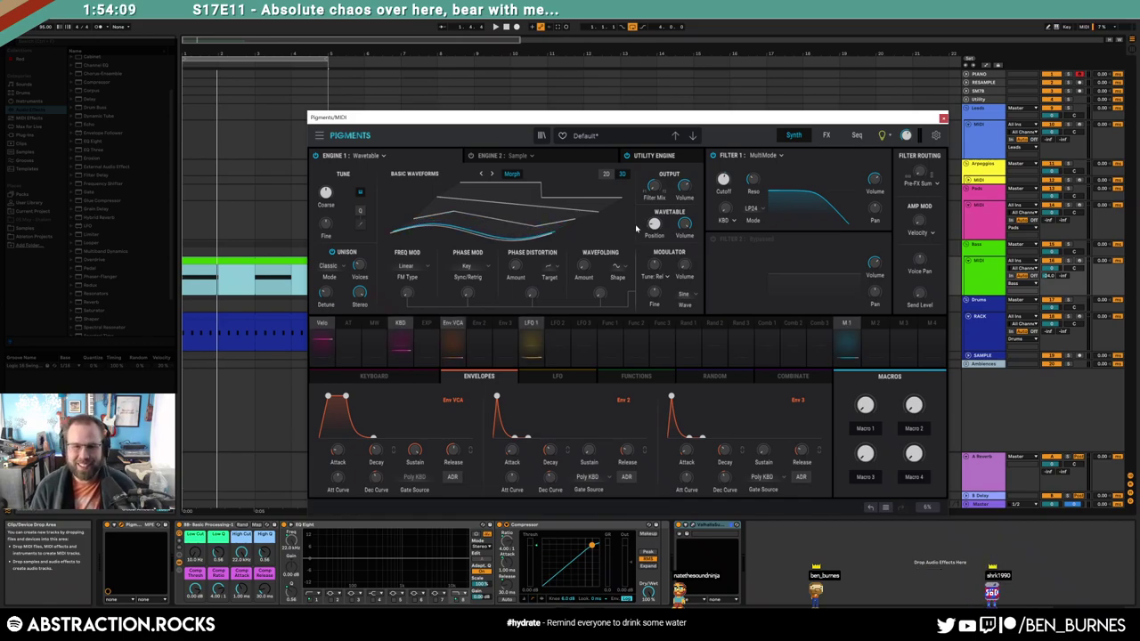
click(943, 118)
key(space)
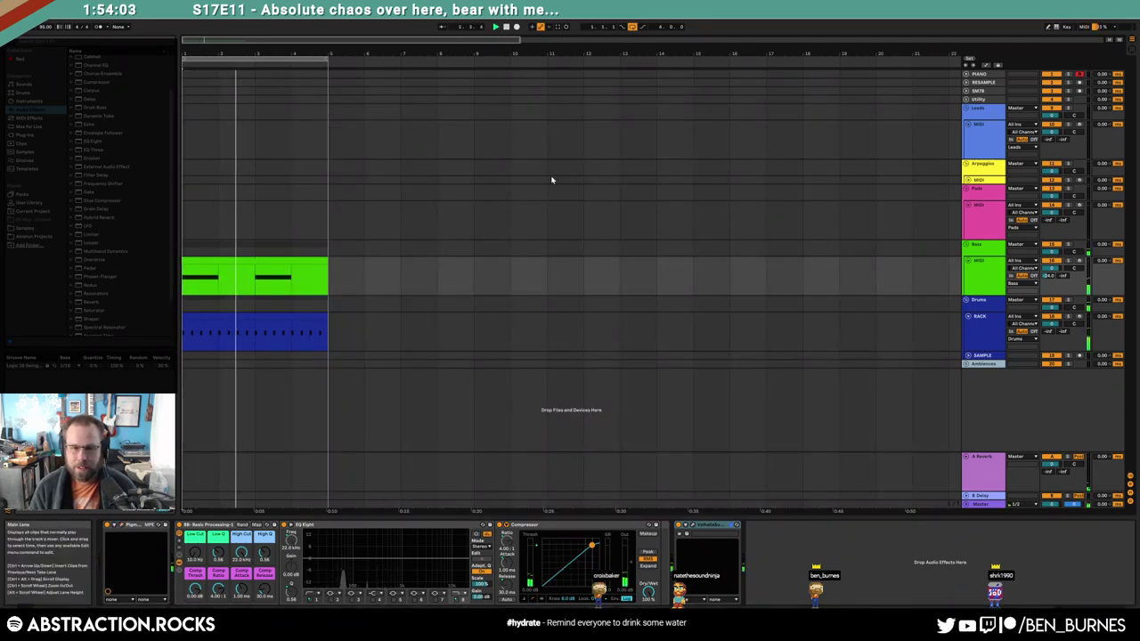
Check the installed Pigments version in its About information, and close the plug-in window
click(122, 528)
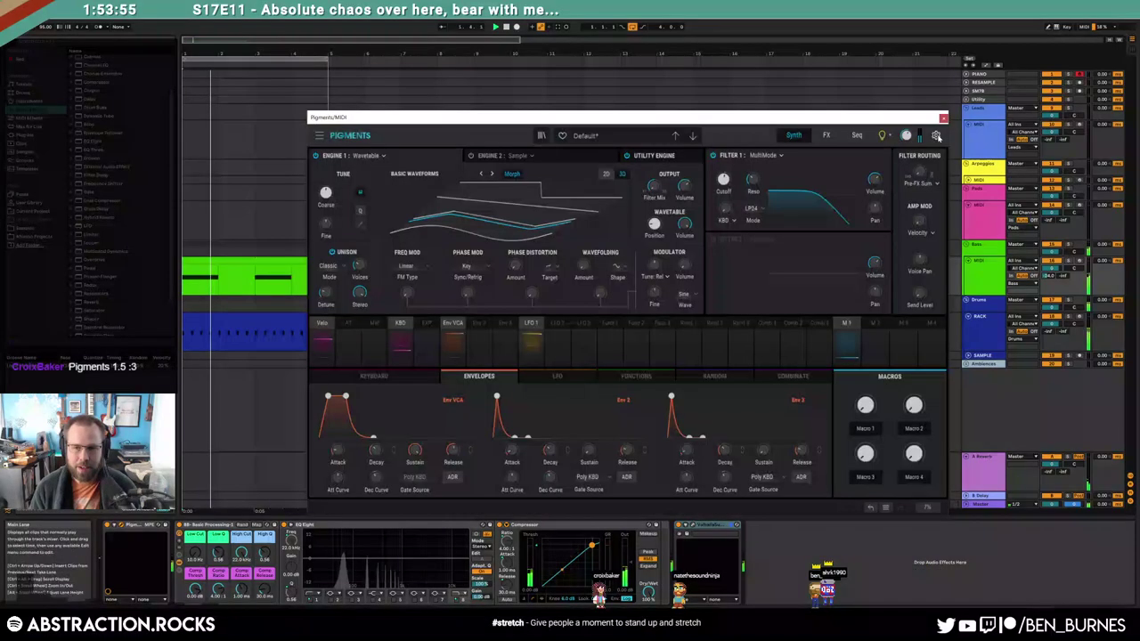
click(321, 136)
click(338, 287)
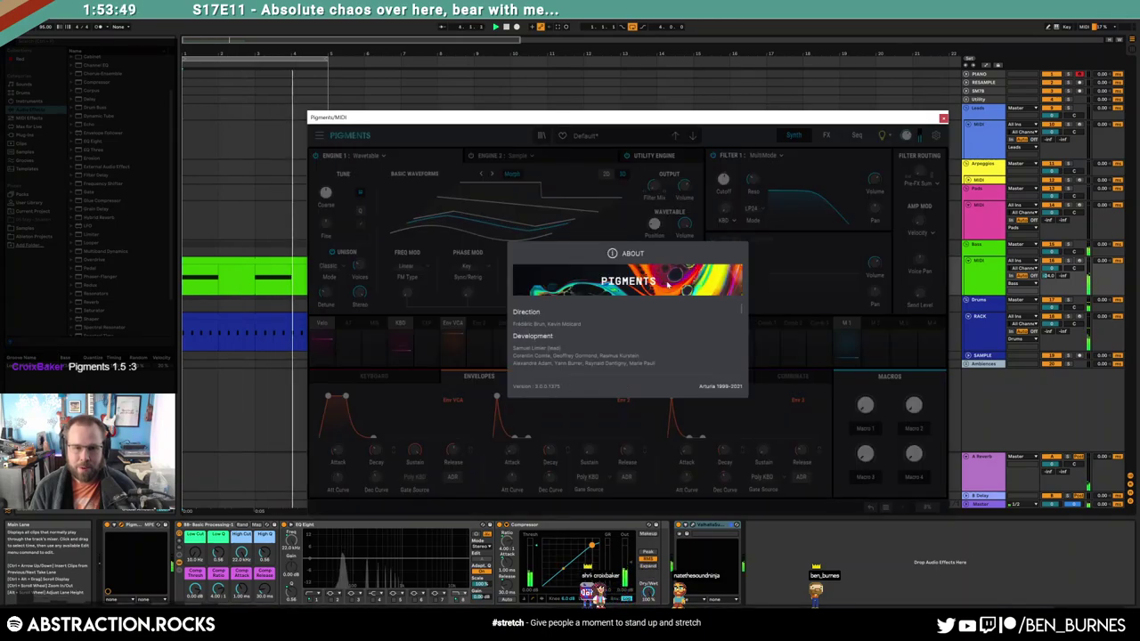
click(552, 183)
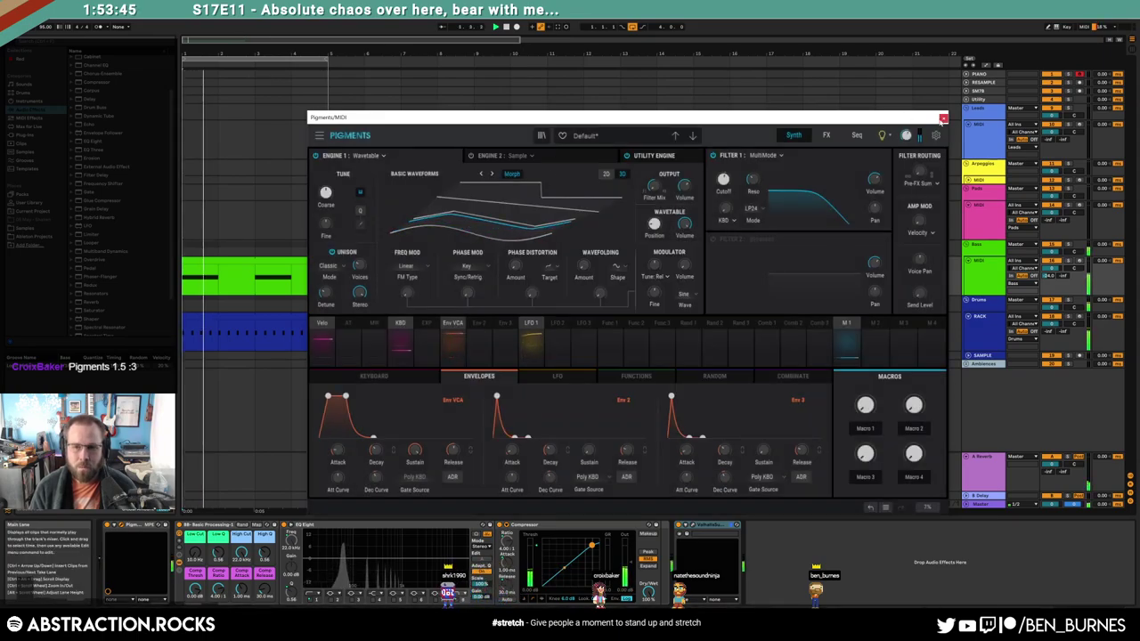
click(943, 118)
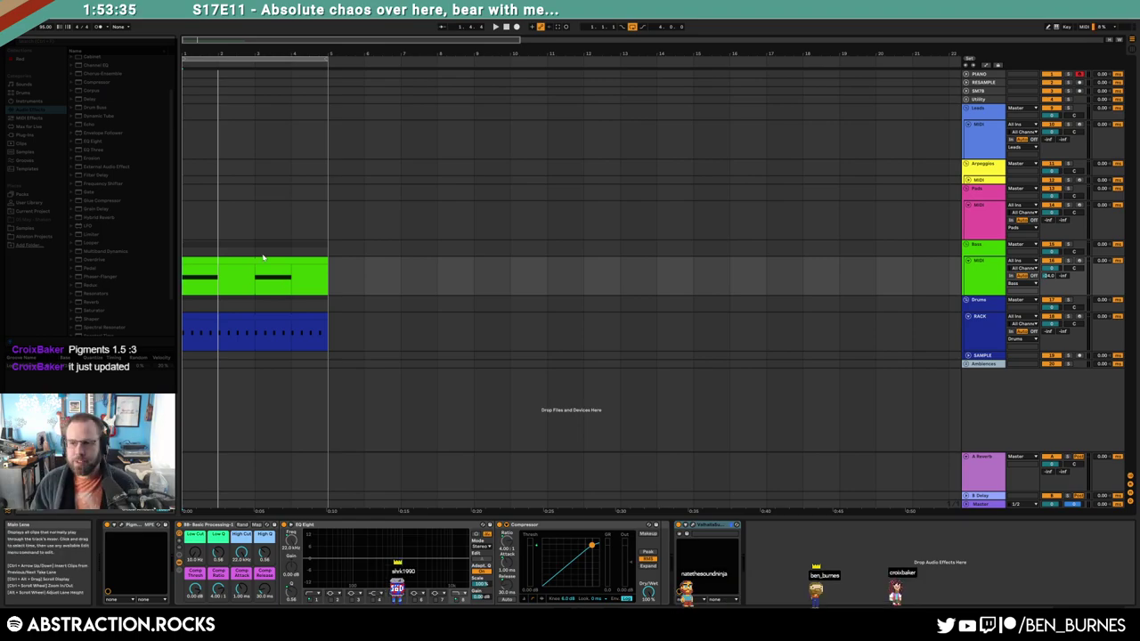
Reopen Pigments on the bass, set LFO 1's modulation of Engine 1's wavetable position to 0.07, play the loop and close the plug-in
click(263, 259)
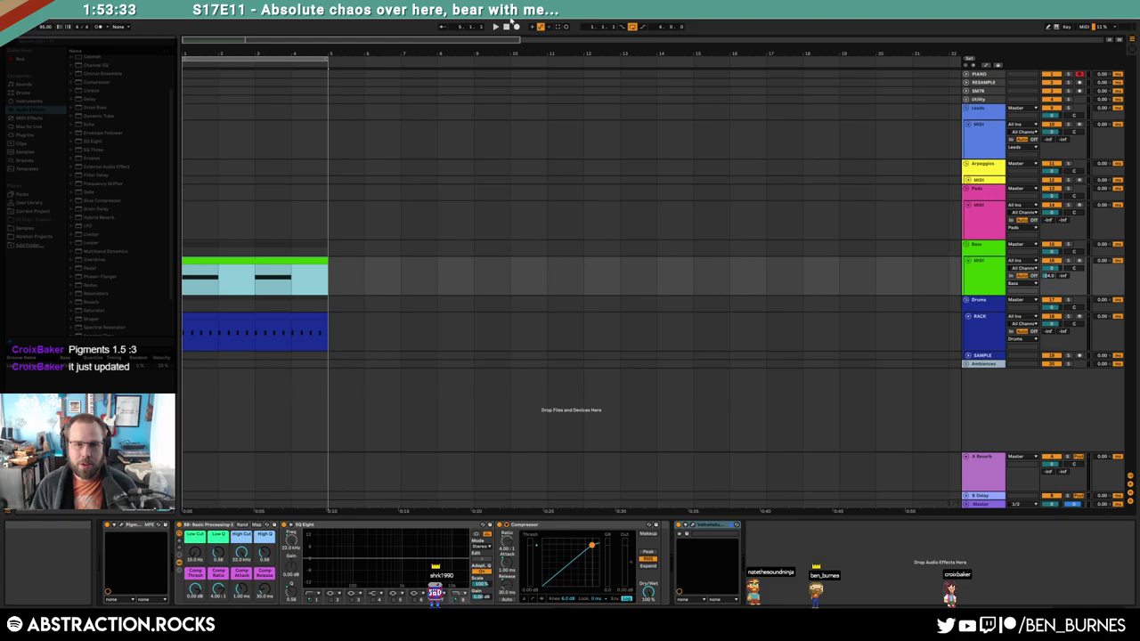
click(122, 526)
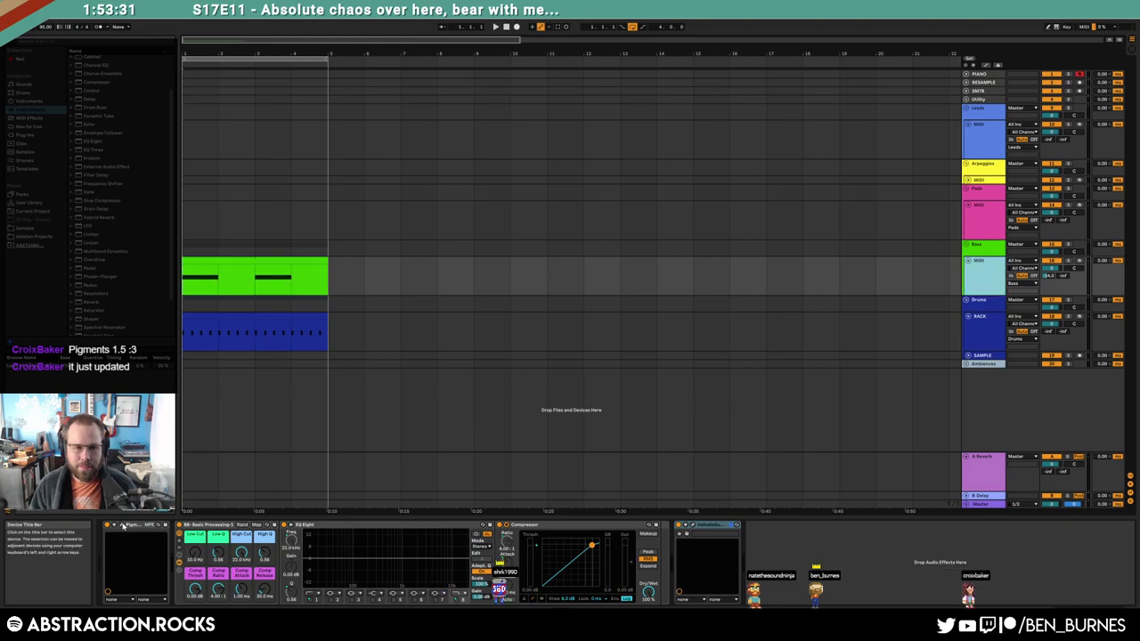
click(122, 525)
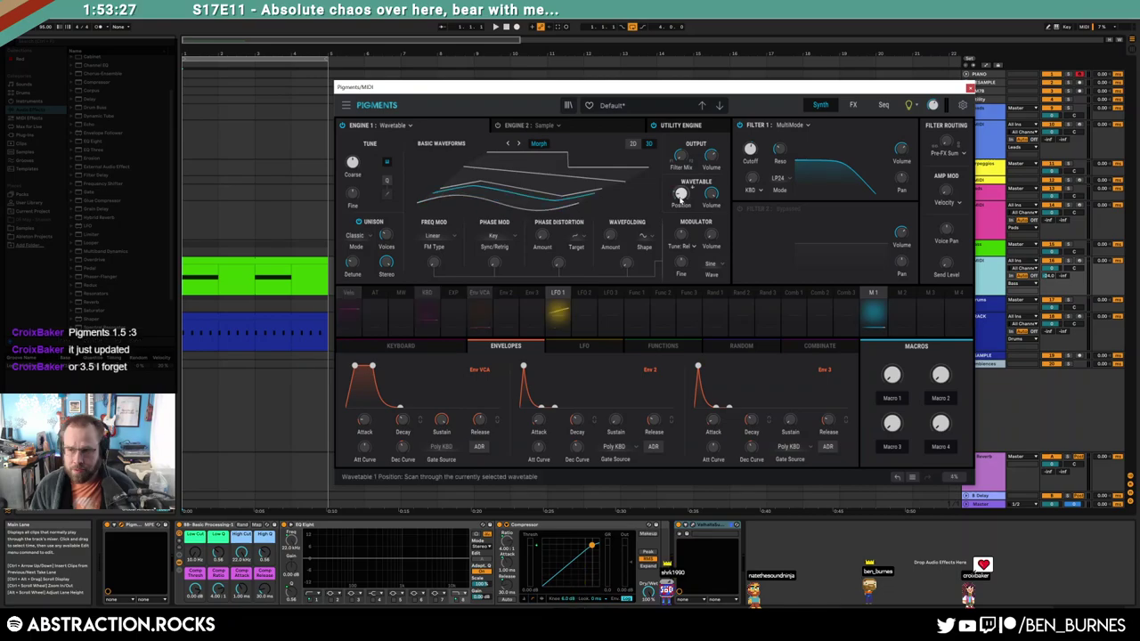
mouse_move(681, 199)
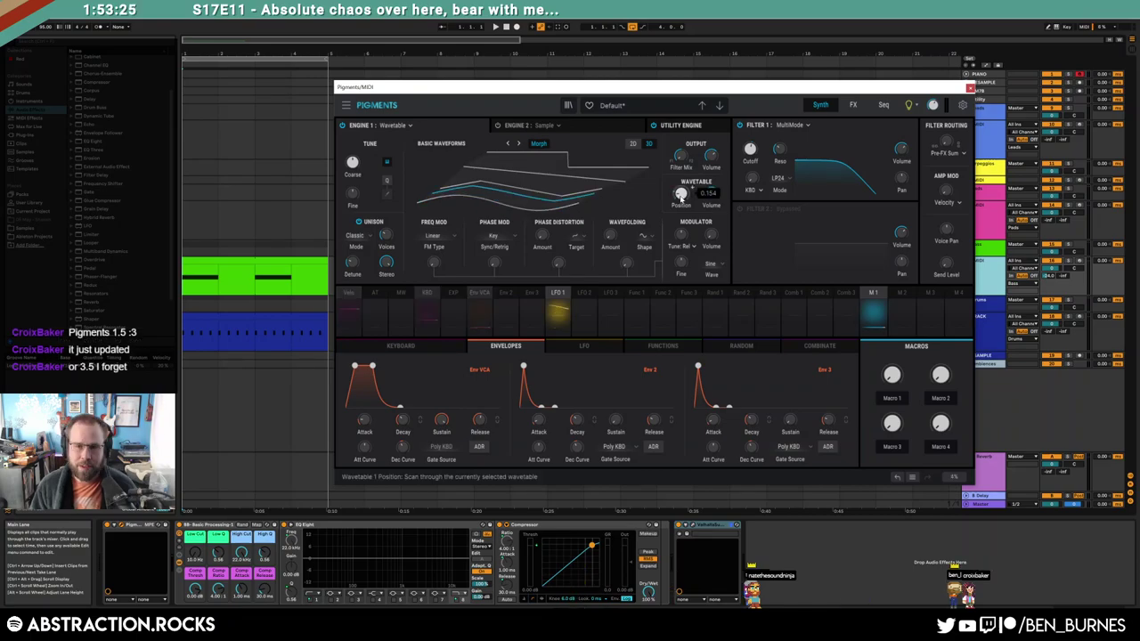
click(682, 195)
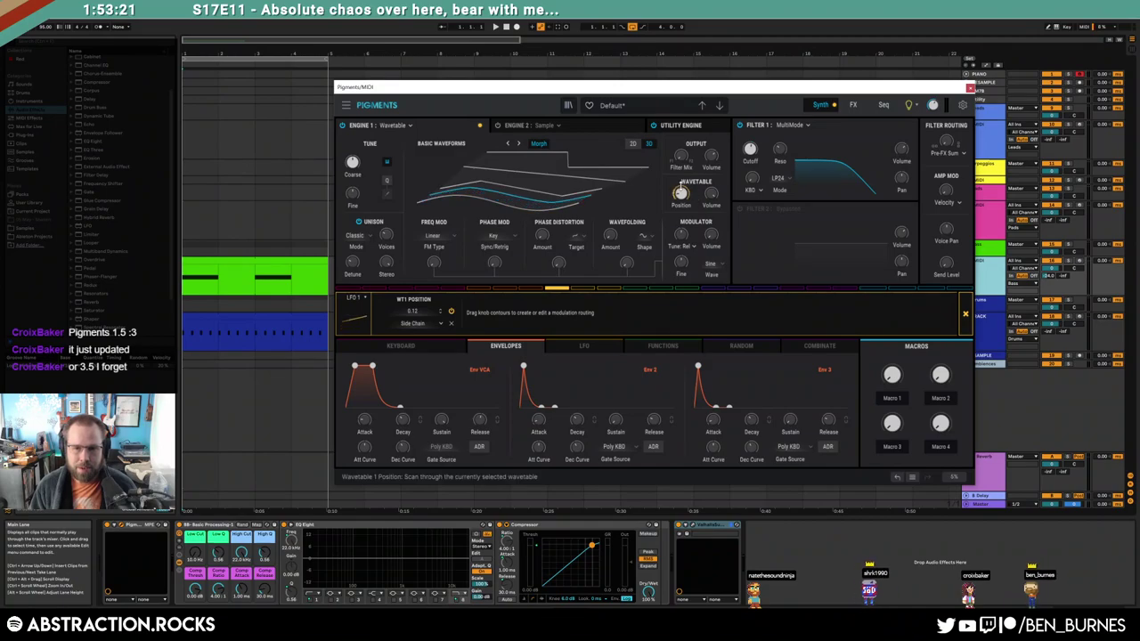
drag(680, 186, 680, 194)
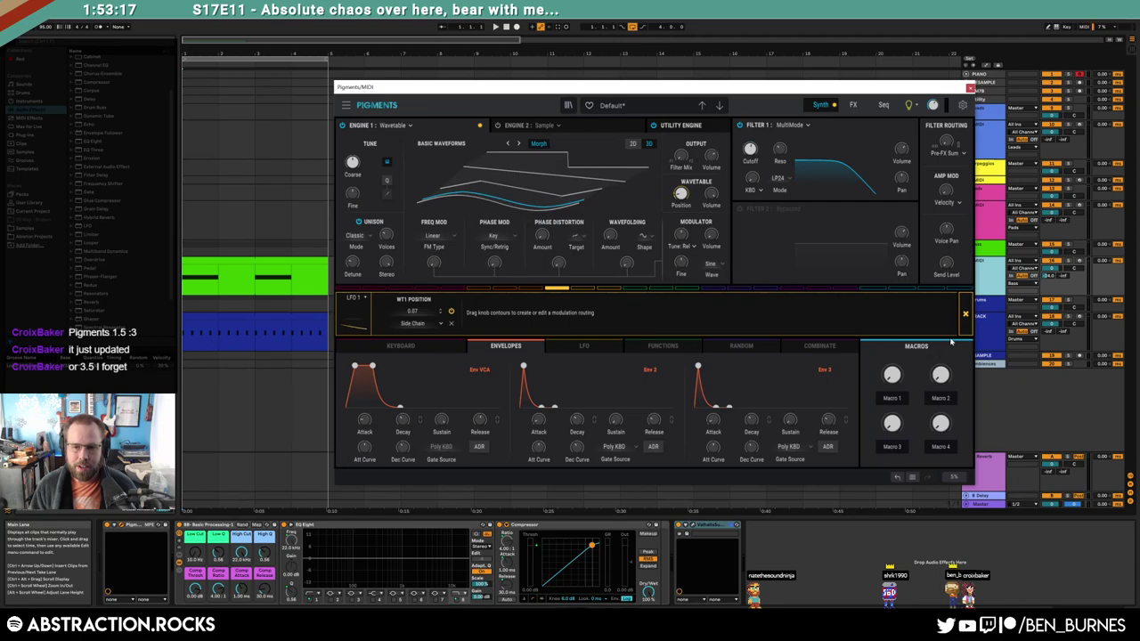
click(965, 313)
key(space)
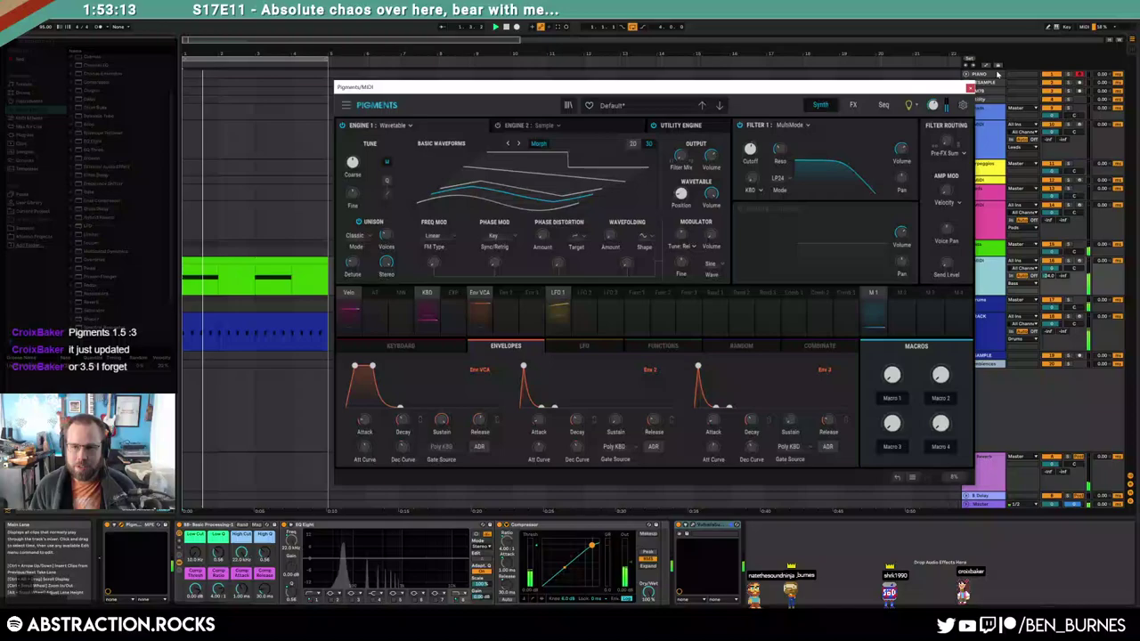
click(970, 88)
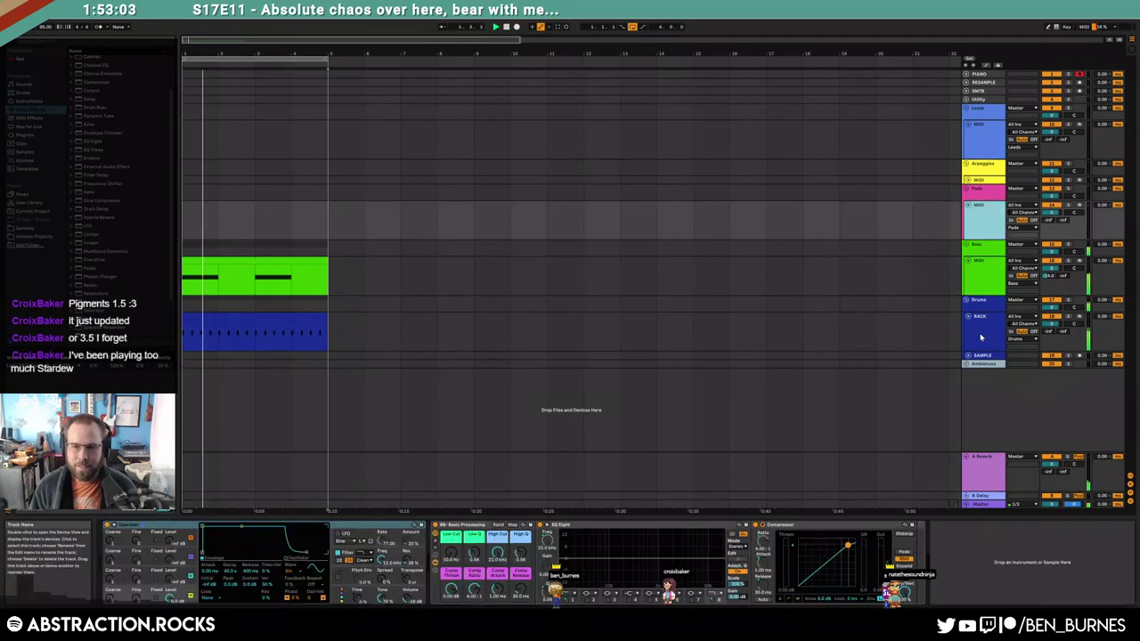
Unfold and select the SAMPLE track in the Drums group, and show the beginning of the Samples folder in the browser
click(982, 334)
click(969, 355)
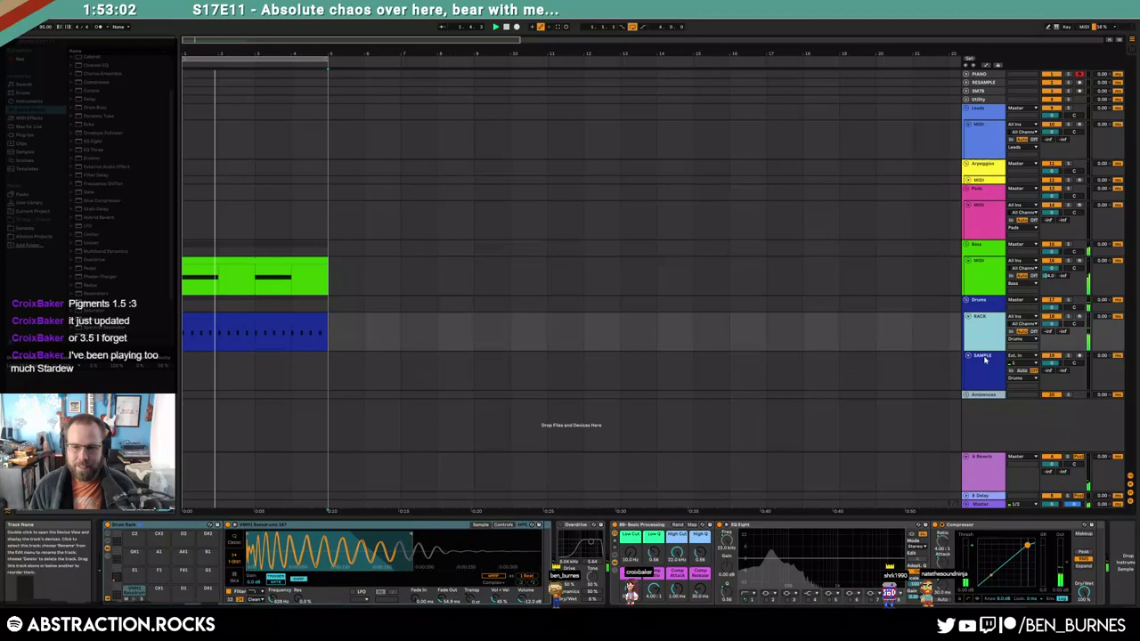
click(984, 359)
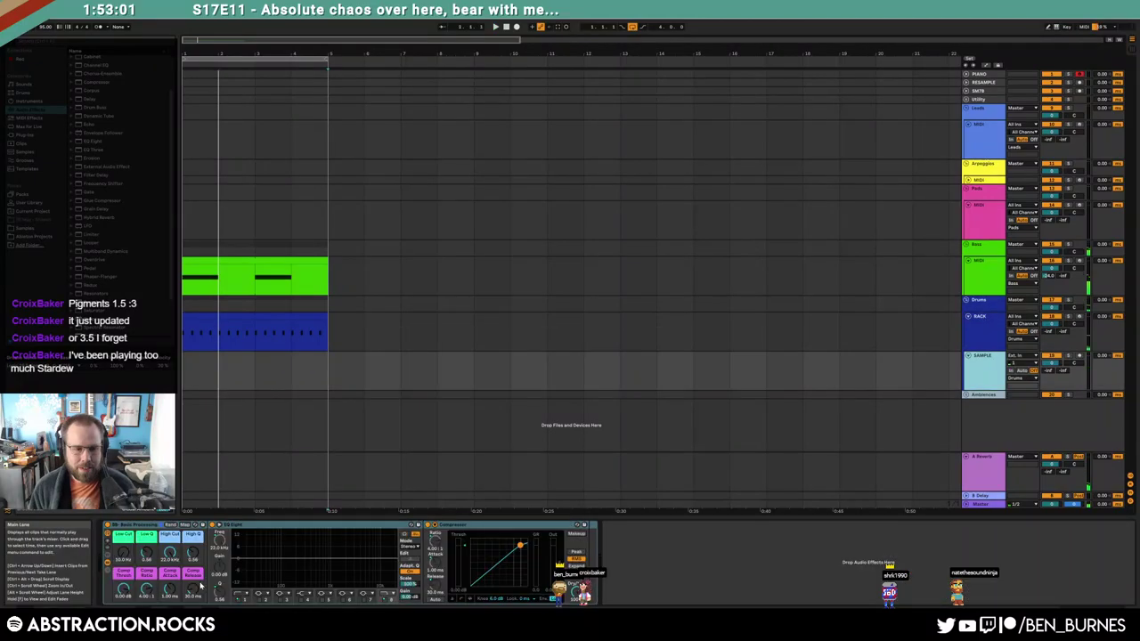
click(30, 229)
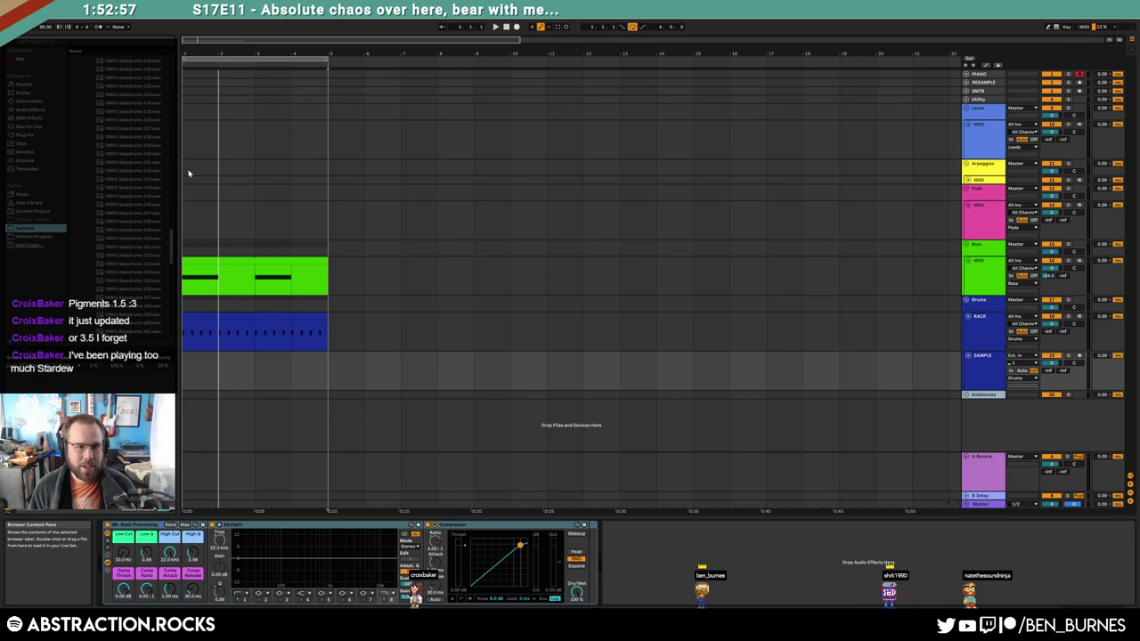
drag(188, 174, 188, 62)
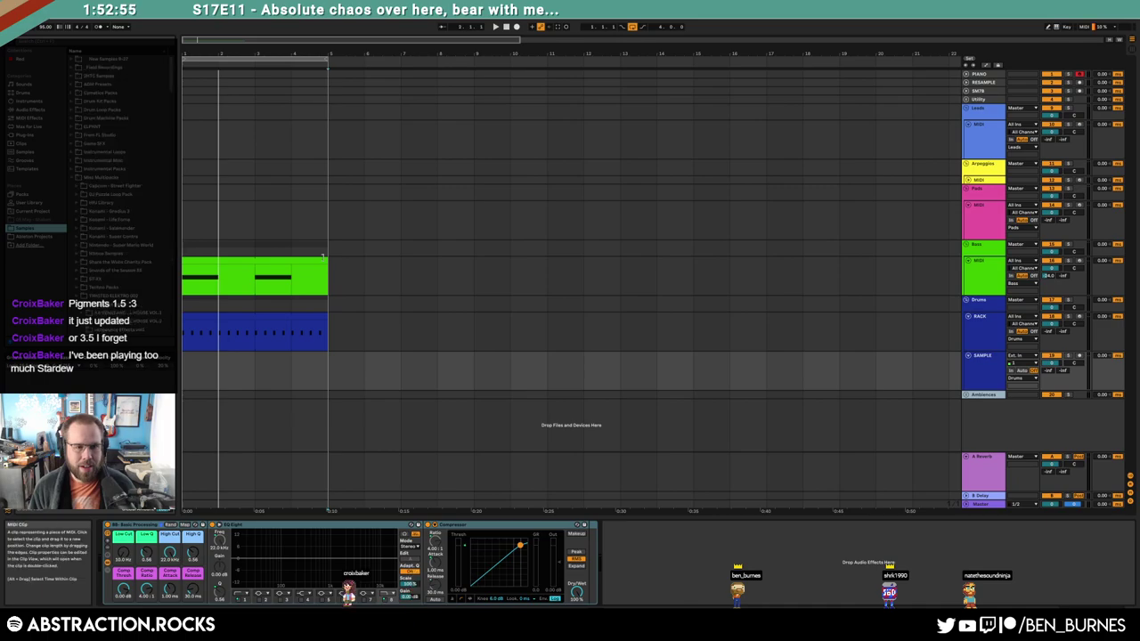
Extend the looped bass clip and the kick clip on the RACK track to bar 15
drag(324, 258, 692, 267)
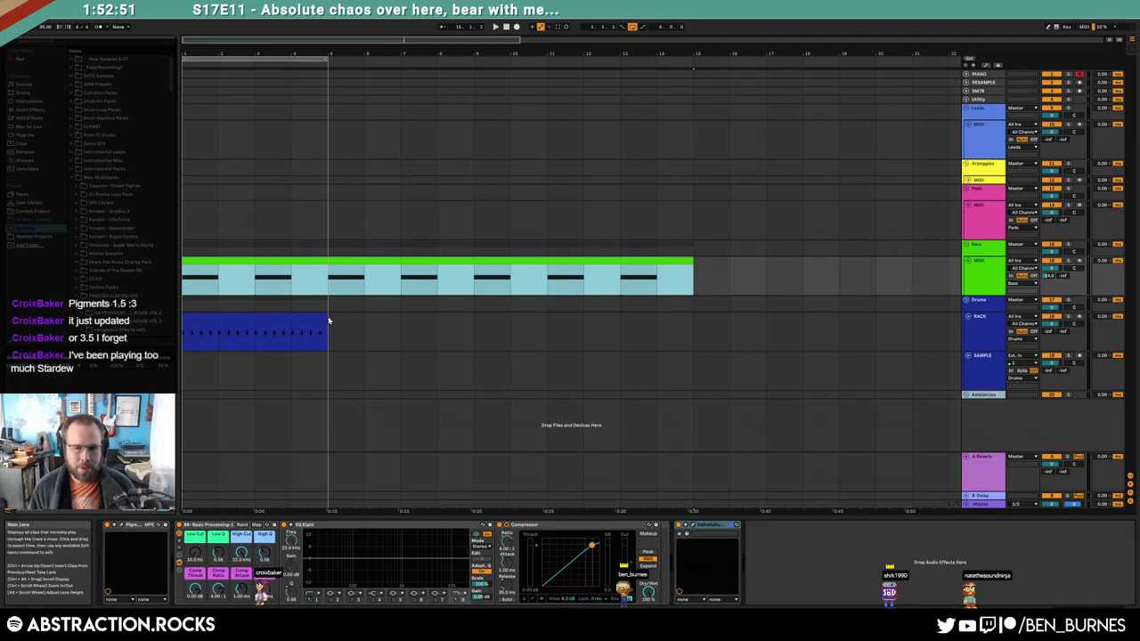
drag(328, 321, 692, 322)
shift+click(653, 268)
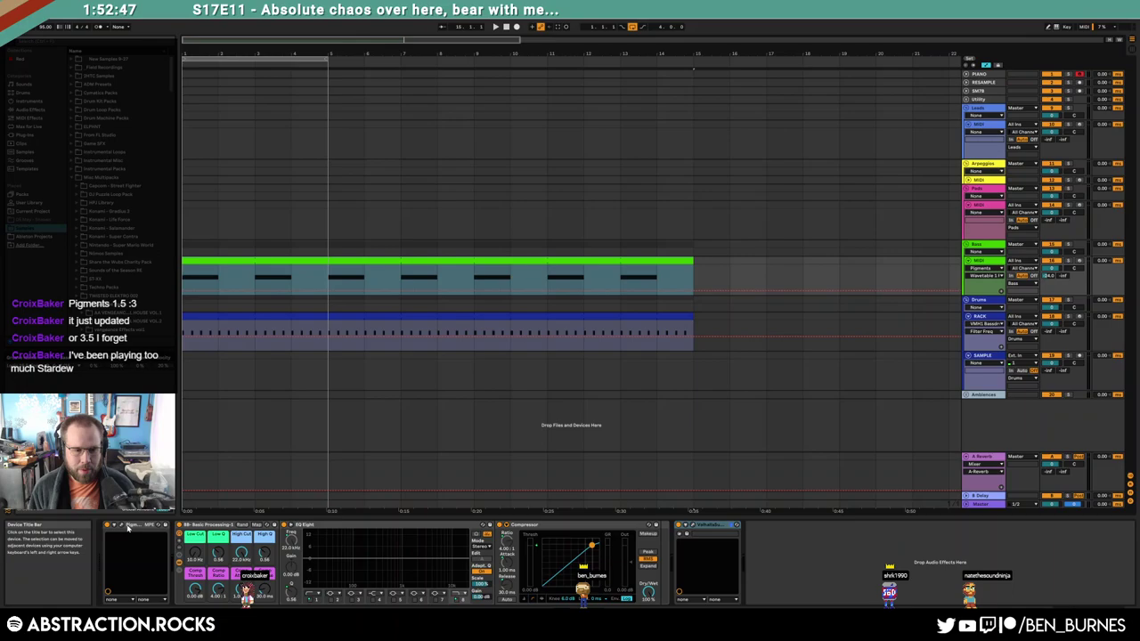
Show Pigments' Macro 1 automation on the bass track and draw a ramp that rises from zero to bar 14
click(128, 528)
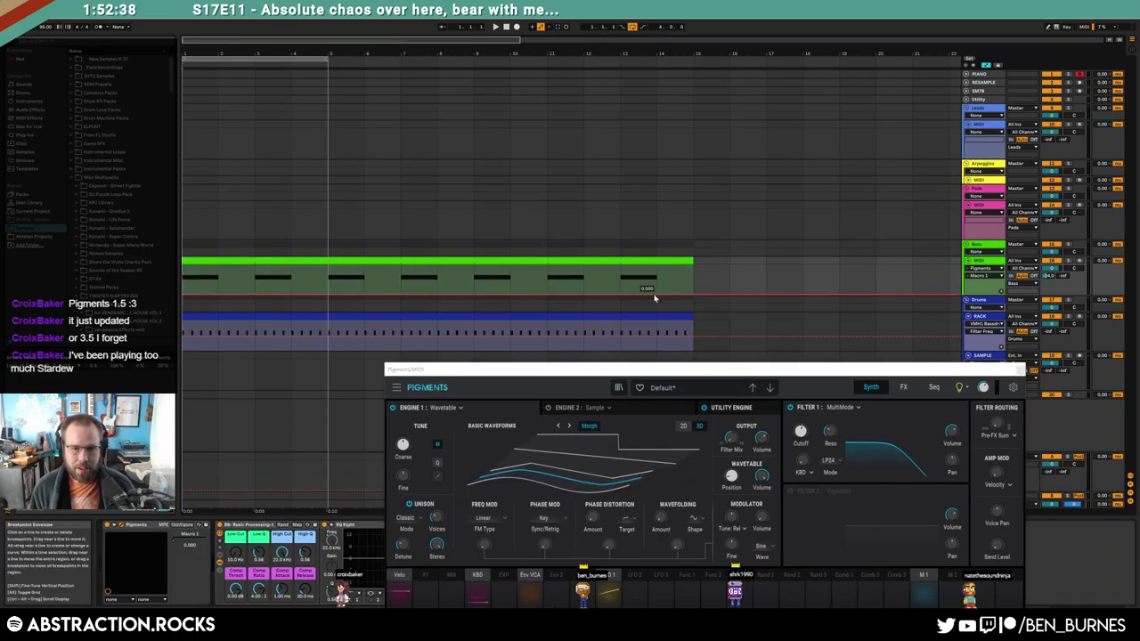
click(657, 283)
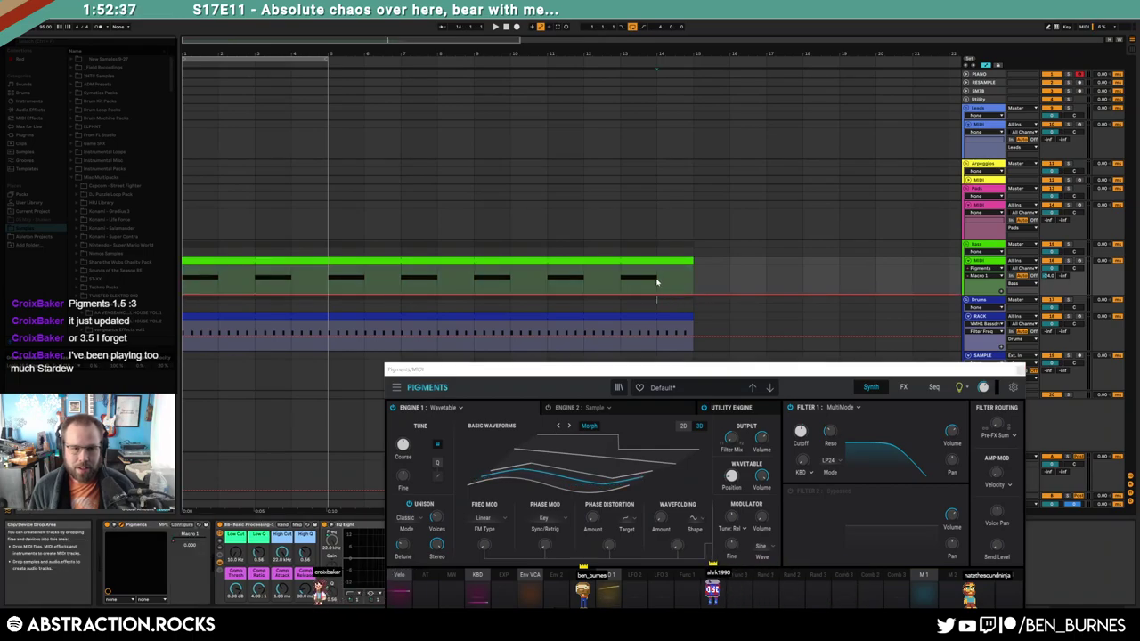
click(655, 300)
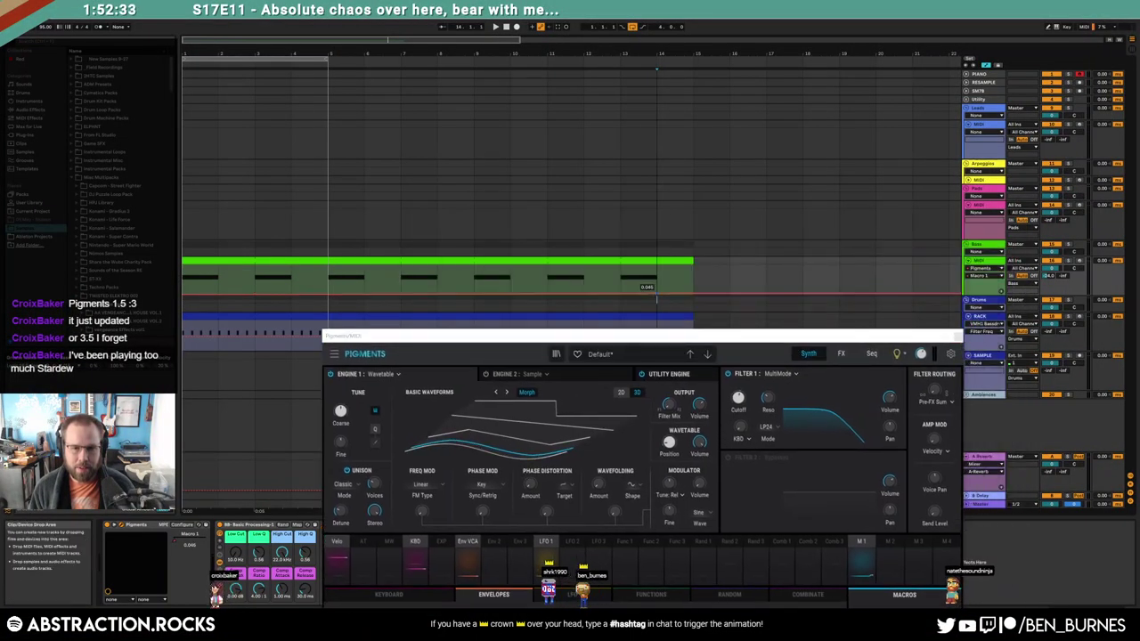
drag(657, 293, 656, 270)
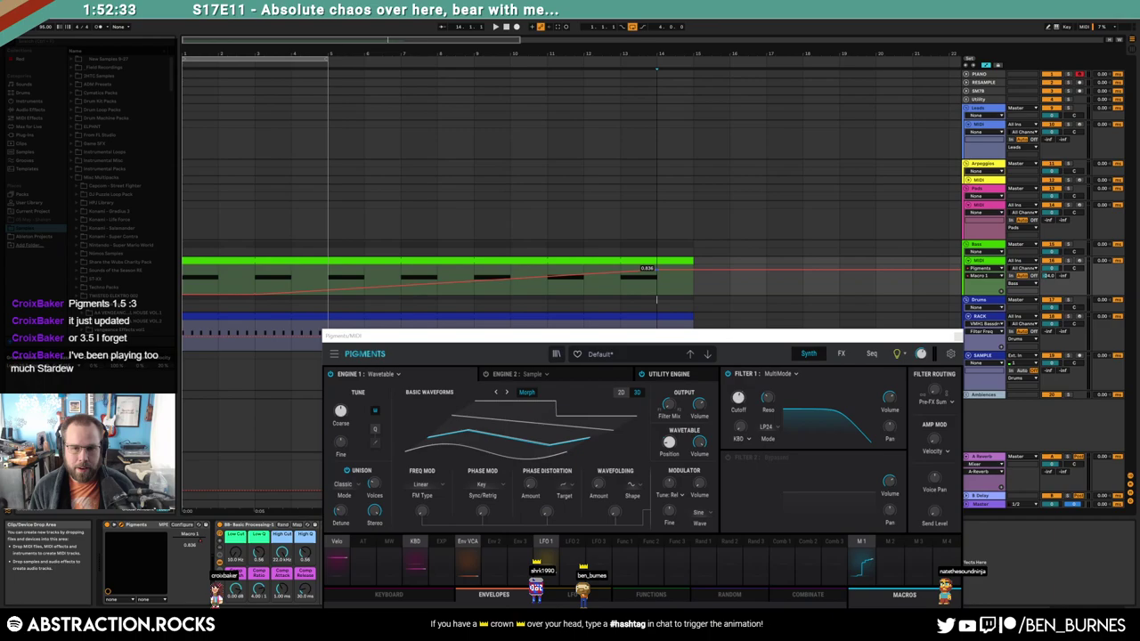
Extend the arrangement loop to bar 15, start playback, close the Pigments window and hide the automation lanes
drag(329, 57, 692, 140)
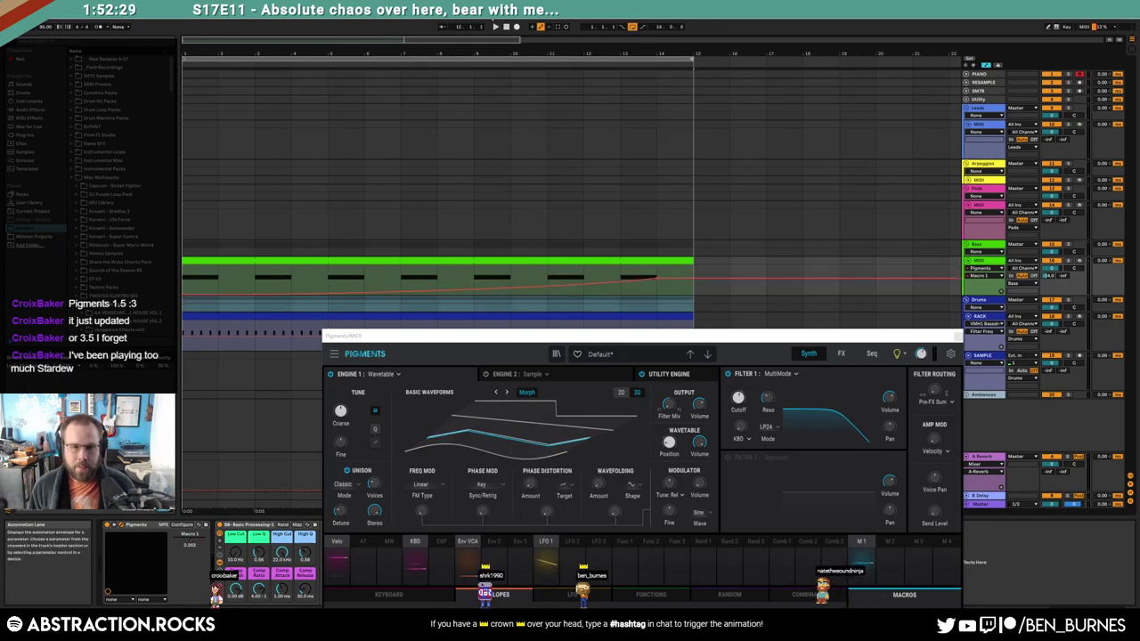
click(495, 27)
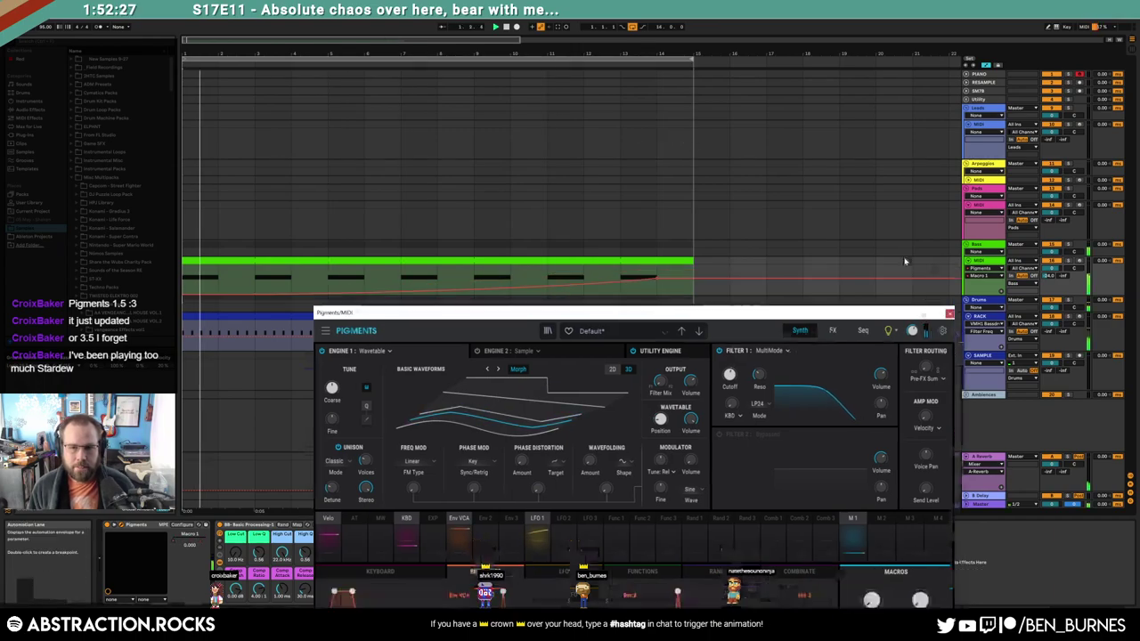
drag(936, 337, 872, 104)
click(896, 101)
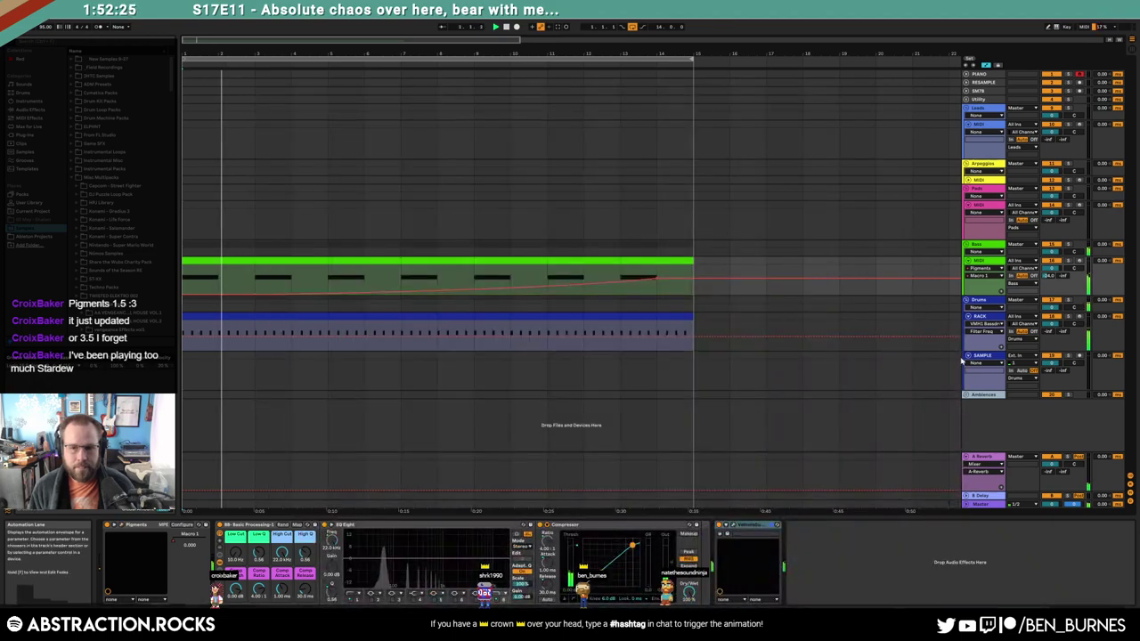
key(a)
Select the SAMPLE track and open the Transients folder inside Field Recordings in the sample browser
click(972, 369)
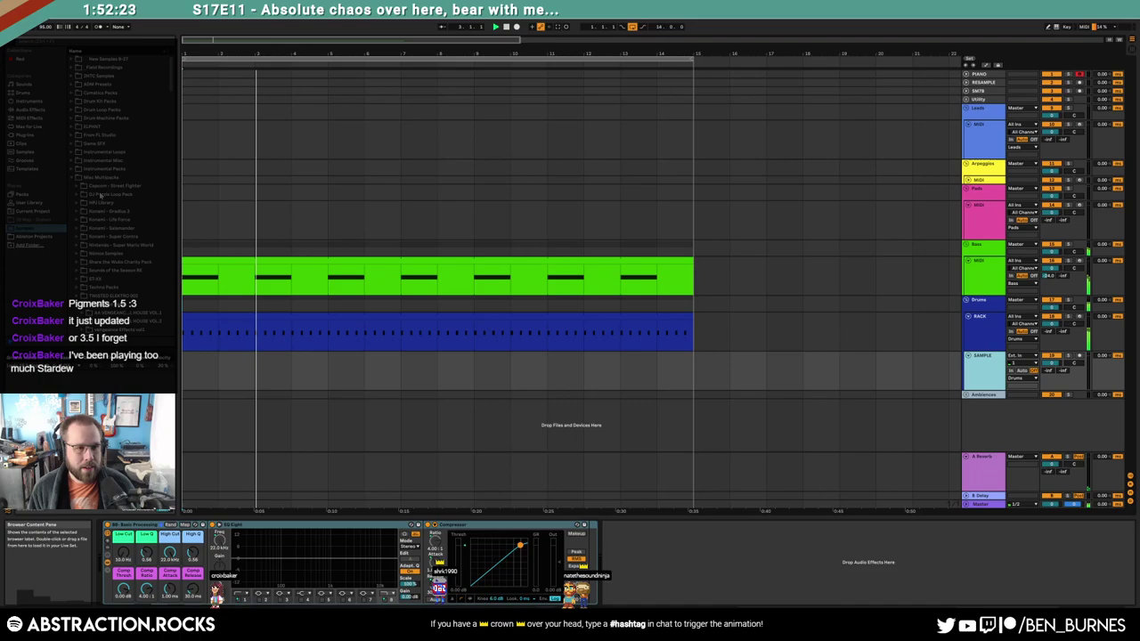
click(98, 67)
click(78, 144)
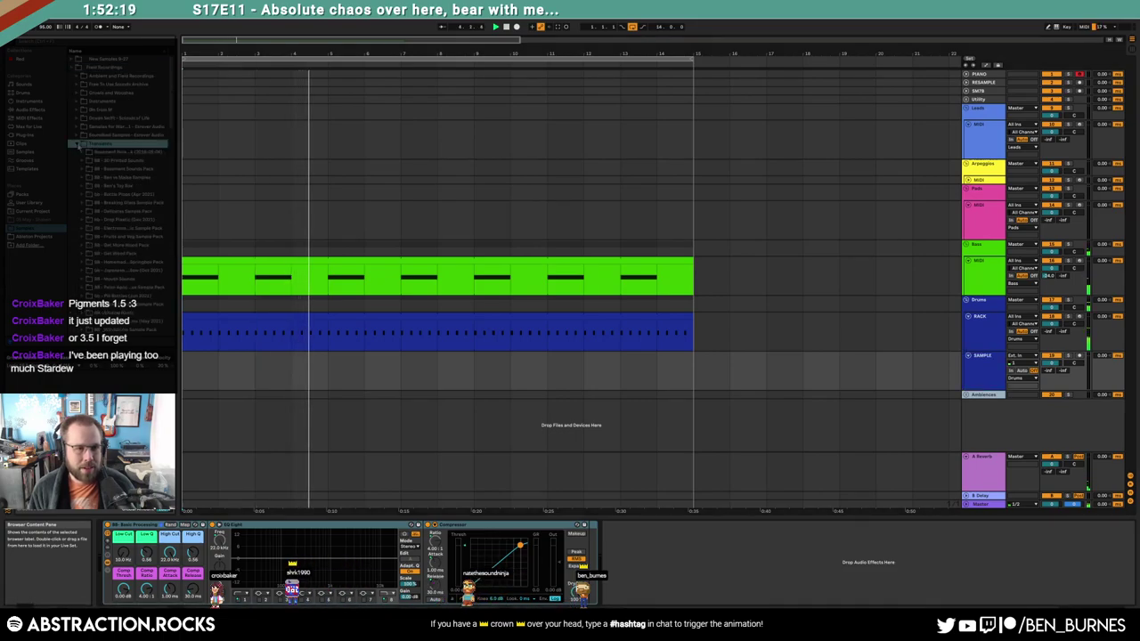
drag(172, 114, 176, 125)
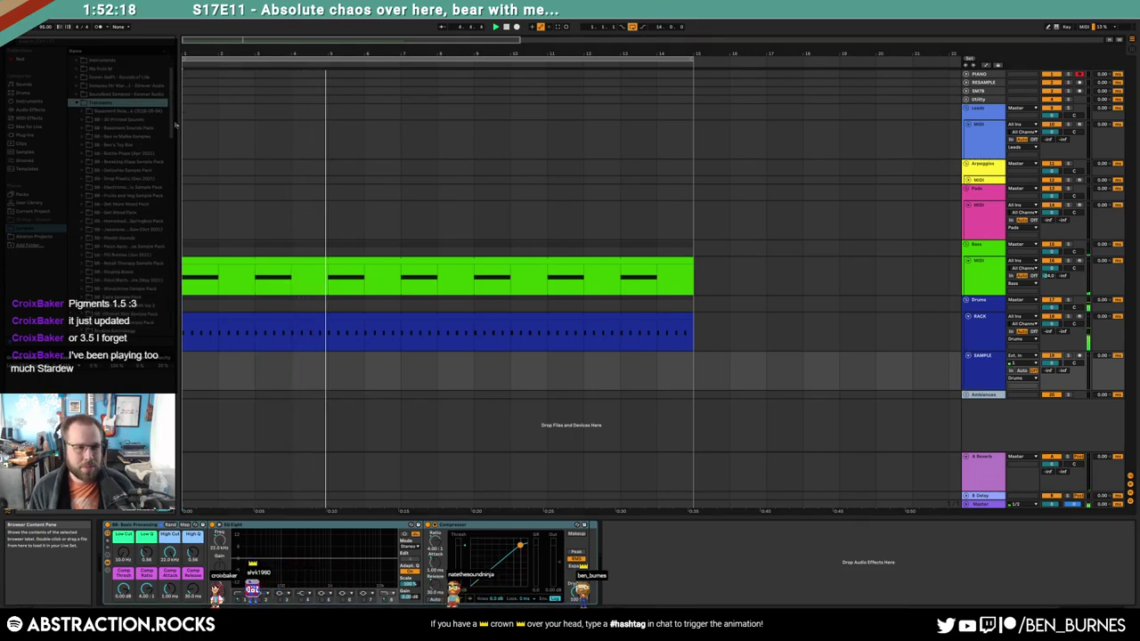
scroll(100, 180, down, 1)
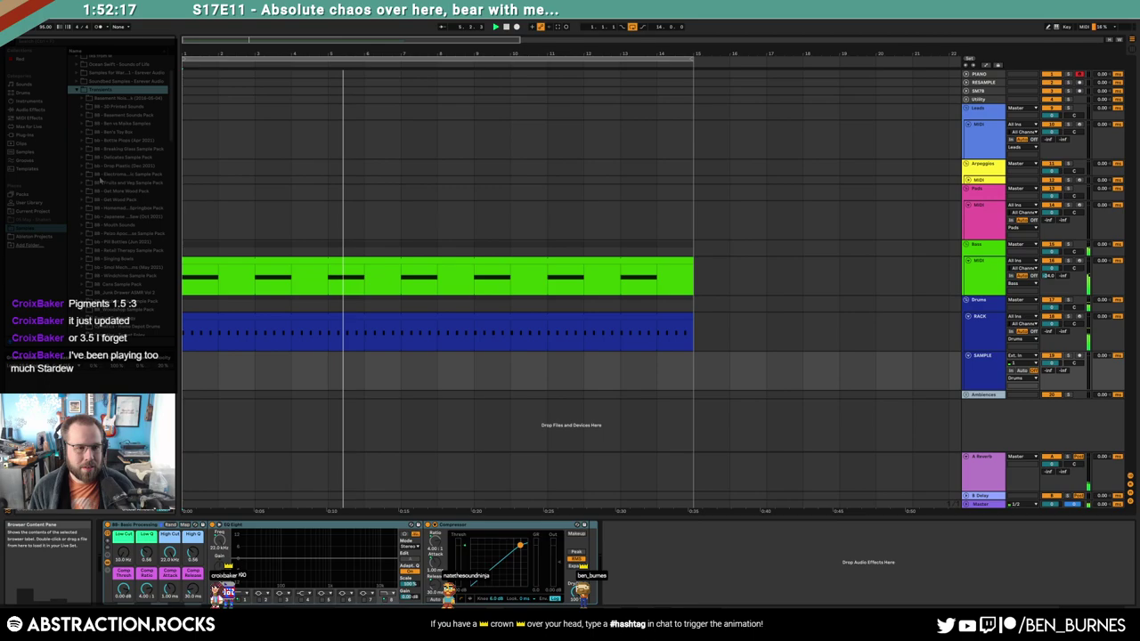
Place Thin Plastic - Rustle 5 from the Drop Plastic pack on the SAMPLE track at bar 5, and stretch it with Warp to bar 15
click(83, 165)
click(116, 225)
click(121, 270)
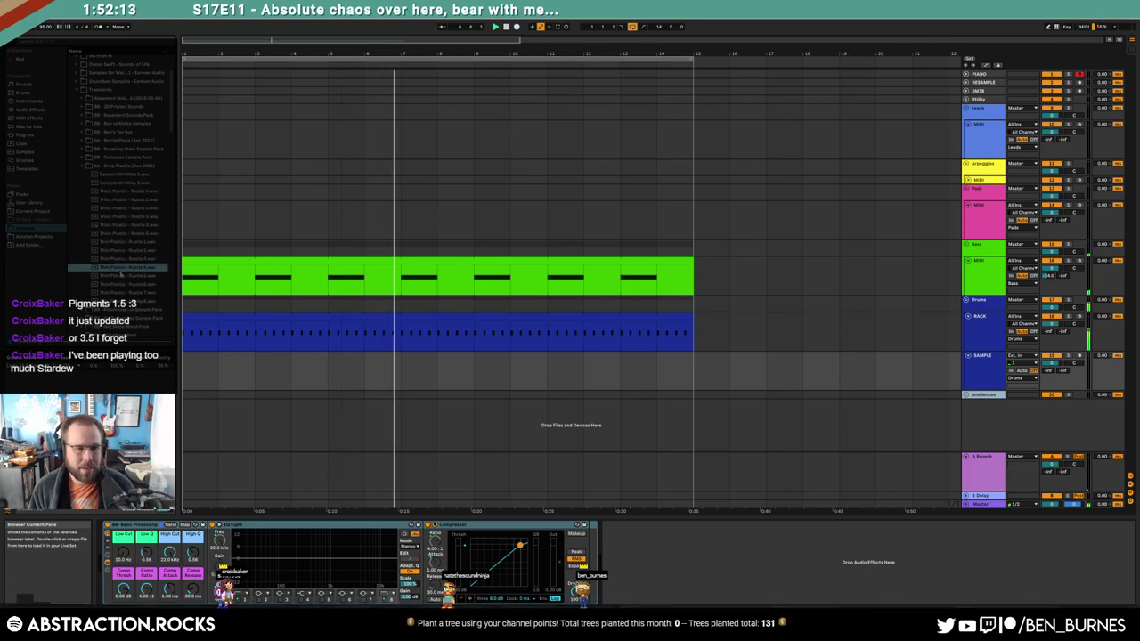
drag(119, 275, 378, 366)
double_click(343, 374)
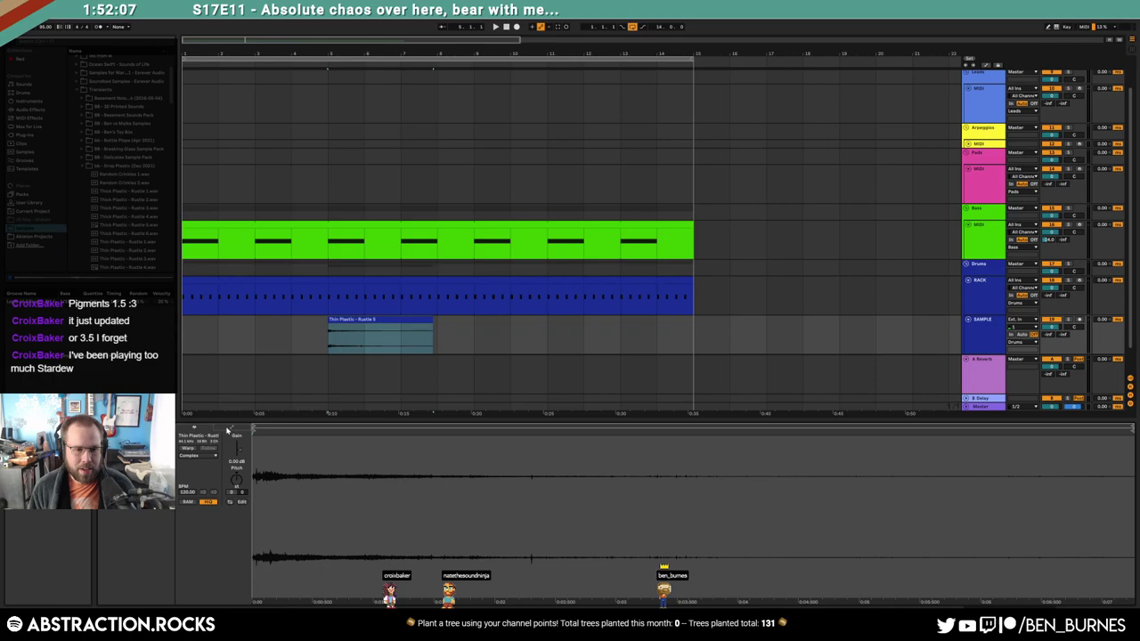
drag(432, 334, 694, 325)
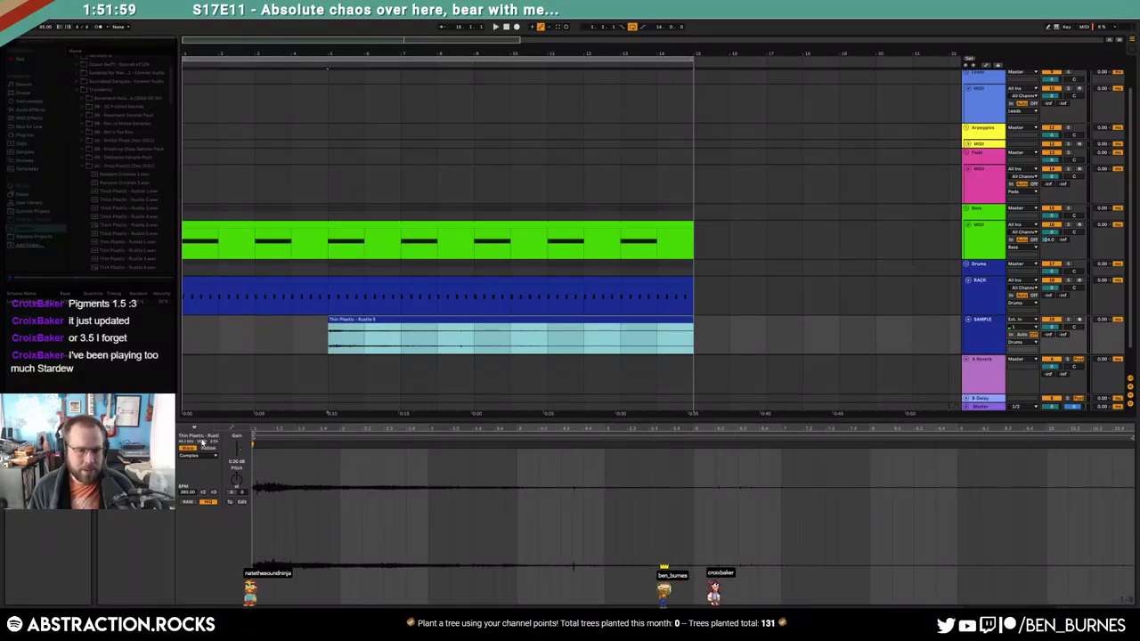
Add an Auto Pan after the SAMPLE track's Compressor with an amount of 54.7 %, a rate of 1/16 and a sawtooth waveform
click(31, 109)
drag(175, 107, 173, 82)
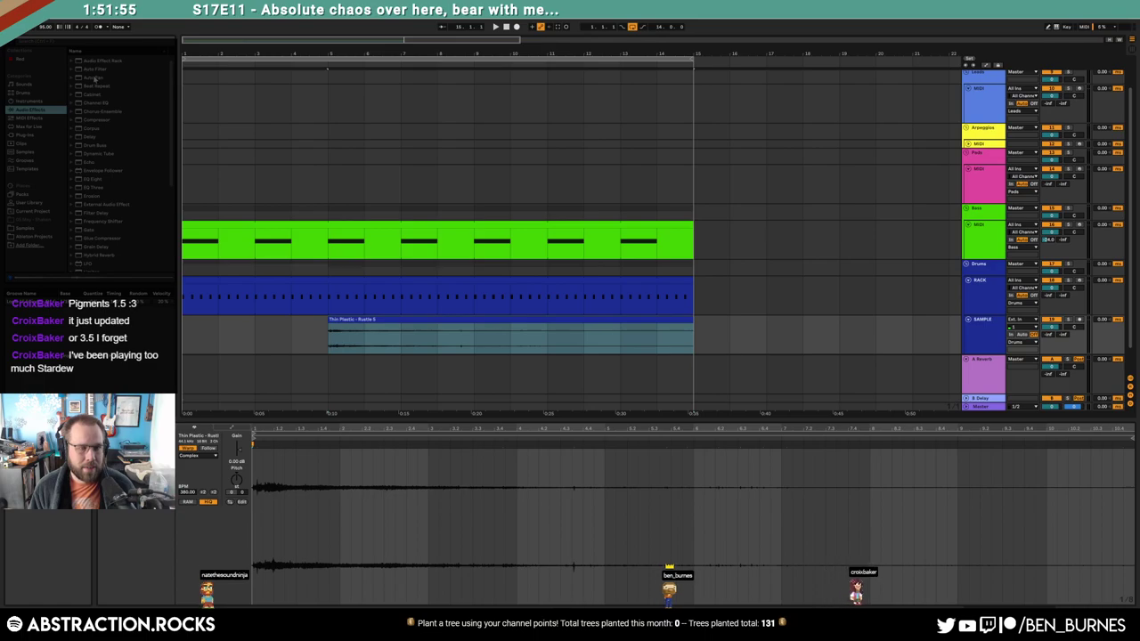
drag(94, 78, 628, 552)
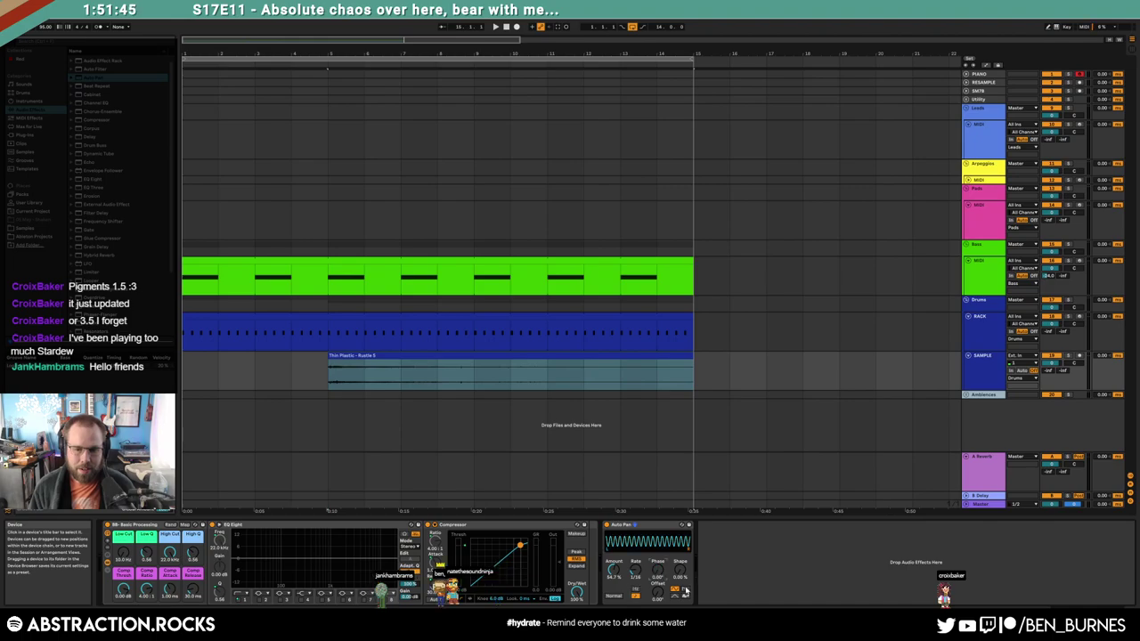
drag(685, 590, 685, 579)
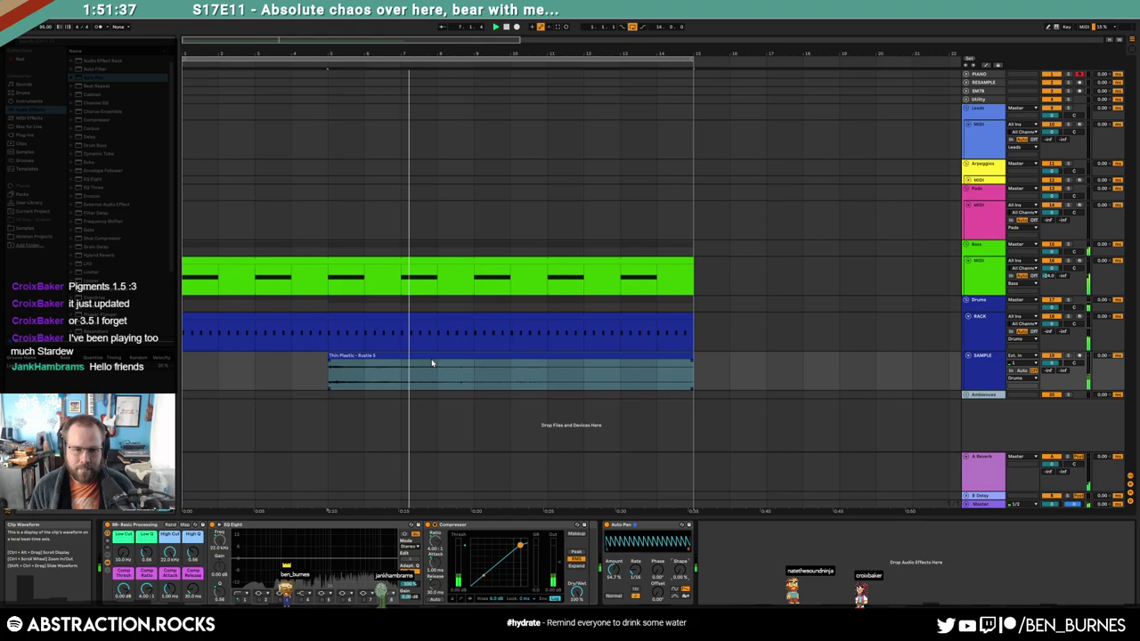
Try the Texture warp mode on the Thin Plastic clip, switch it to Re-Pitch and set the clip's tempo to 95 BPM
double_click(432, 362)
key(space)
click(203, 461)
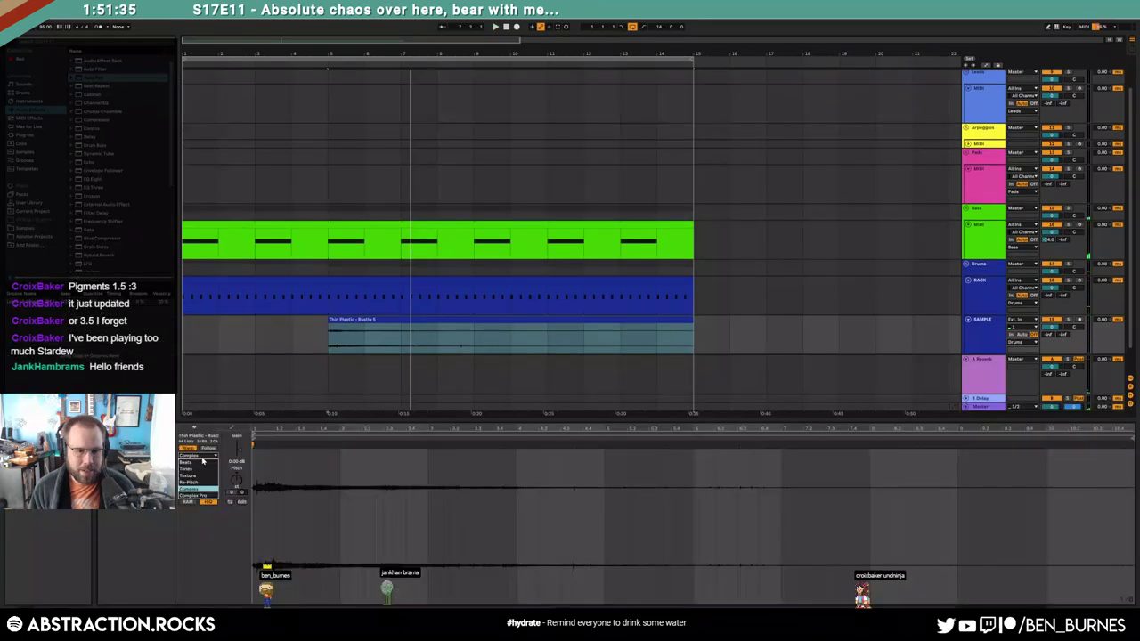
key(space)
click(190, 475)
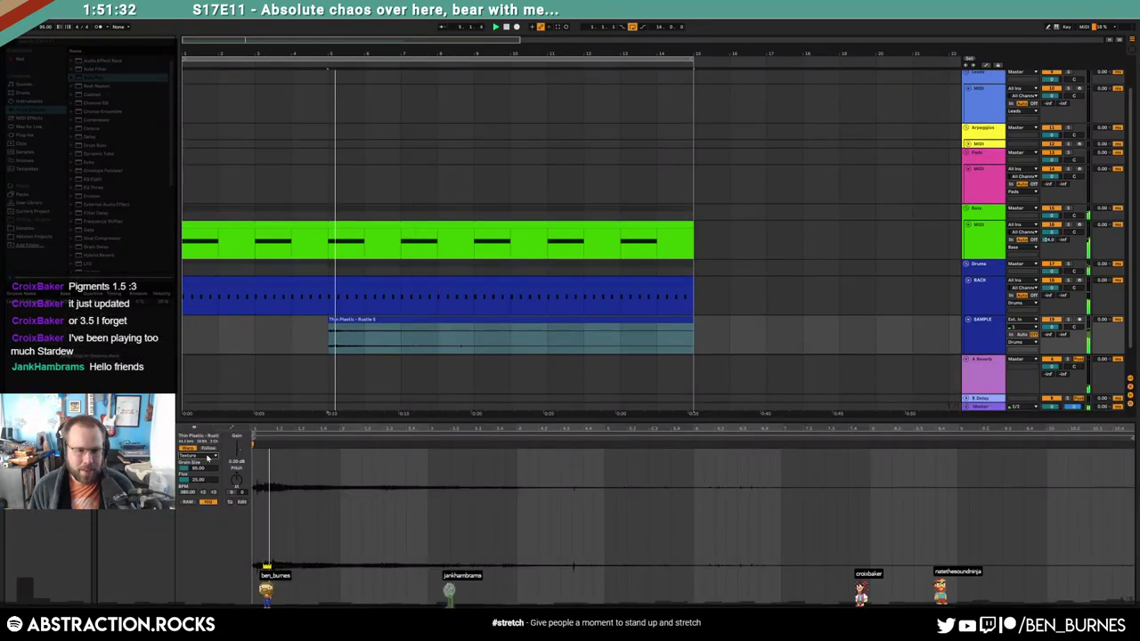
click(207, 457)
click(207, 487)
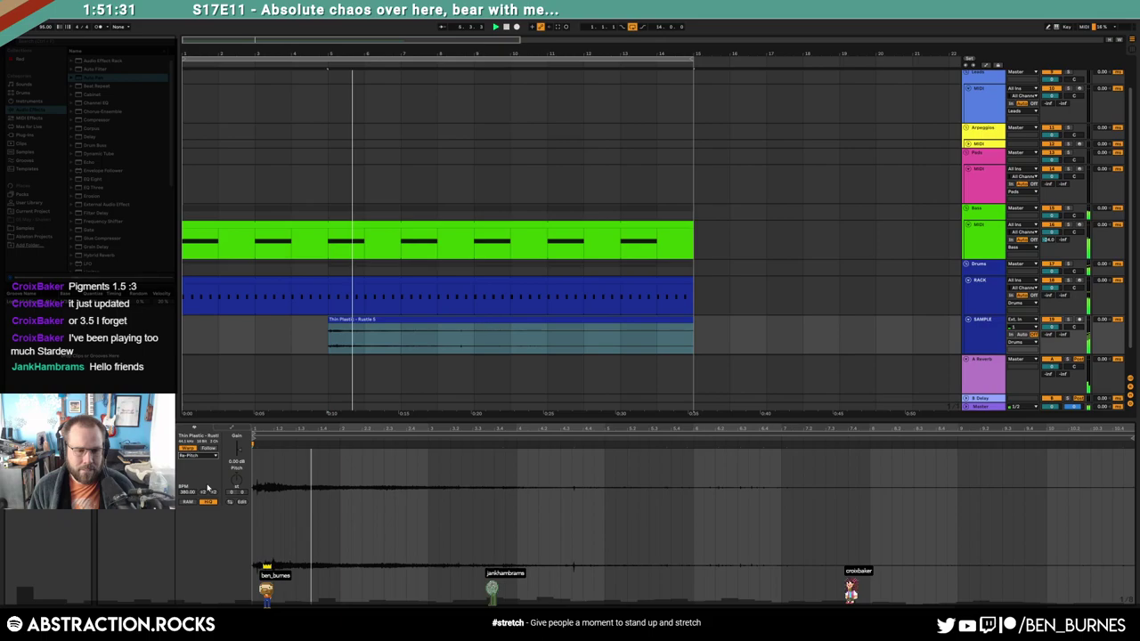
key(space)
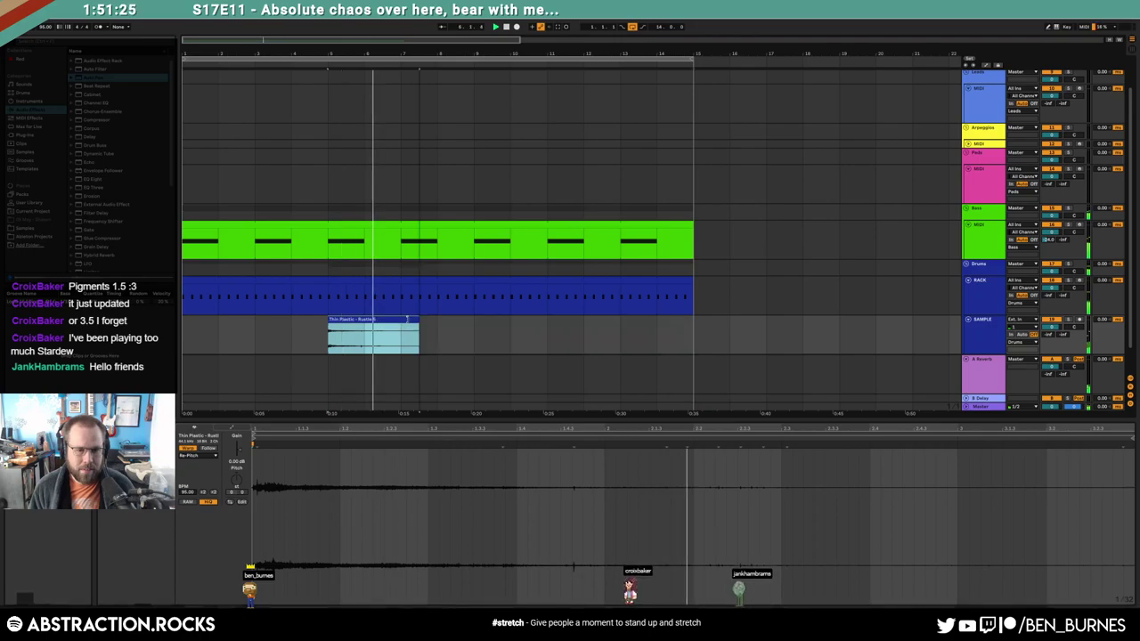
Shorten the Thin Plastic - Rustle 5 clip on the SAMPLE track to end at bar 7 with a long fade-out
drag(418, 319, 349, 327)
key(space)
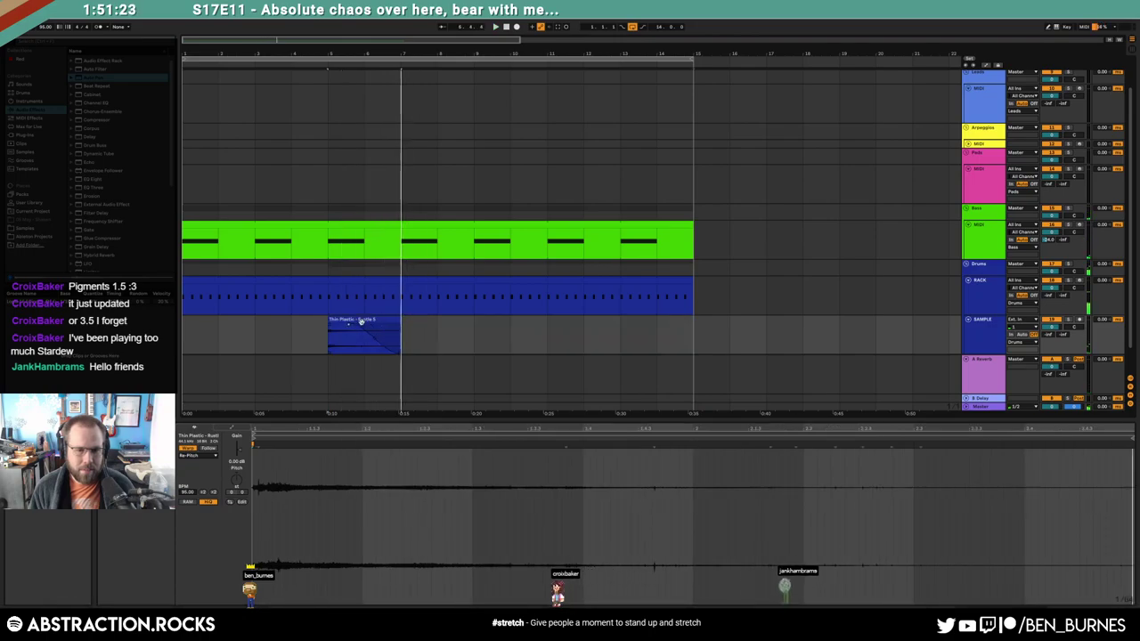
click(360, 322)
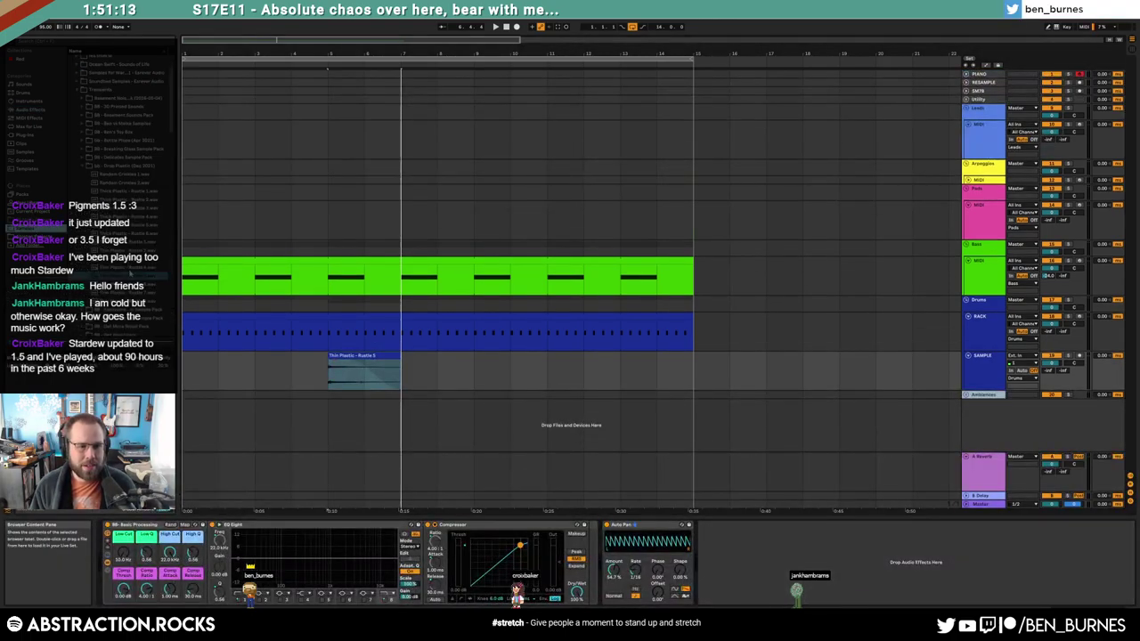
Continue the SAMPLE track with Thin Plastic - Rustle 6 faded out to bar 9, another rustle at bar 9 and Rustle 1 at bar 11
drag(423, 368, 475, 360)
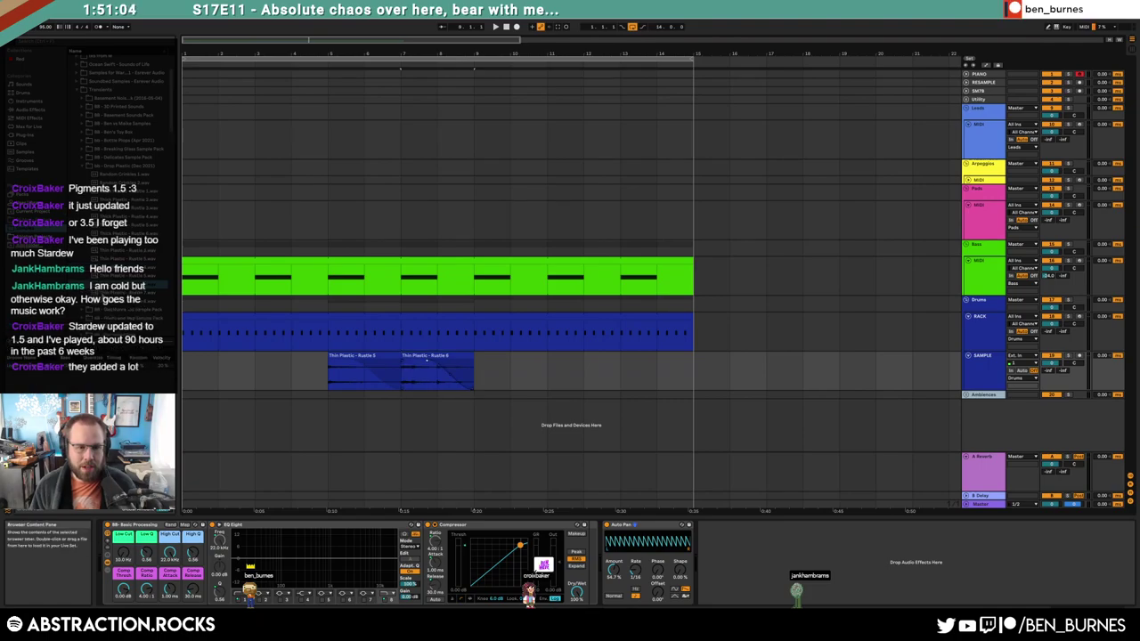
drag(129, 293, 502, 364)
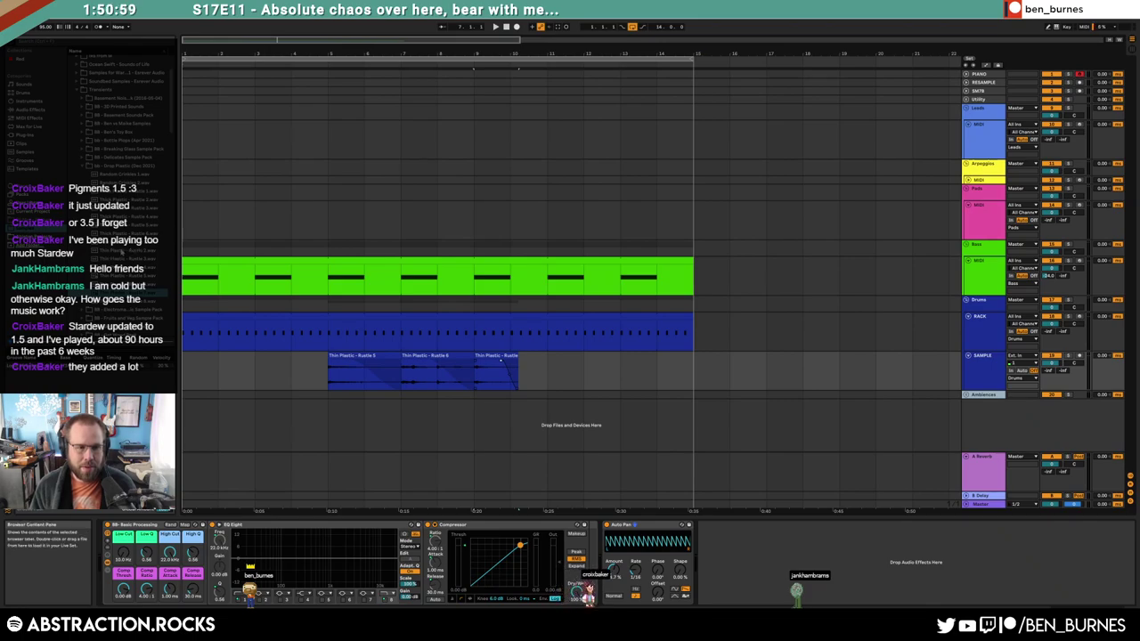
mouse_move(134, 243)
mouse_down()
mouse_move(667, 365)
mouse_move(611, 367)
mouse_up()
click(575, 369)
click(652, 369)
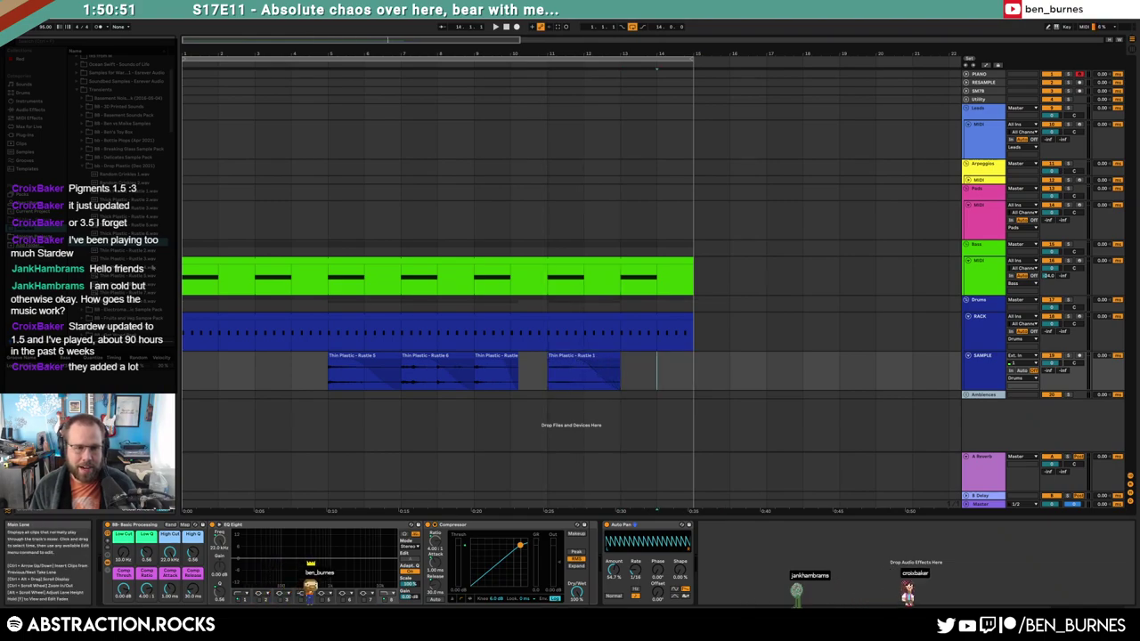
Place Thin Plastic - Rustle 2 at bar 13, trim it to two bars with a fade-out, and move it to bar 9 over the shorter rustle
drag(147, 250, 624, 370)
drag(699, 357, 644, 366)
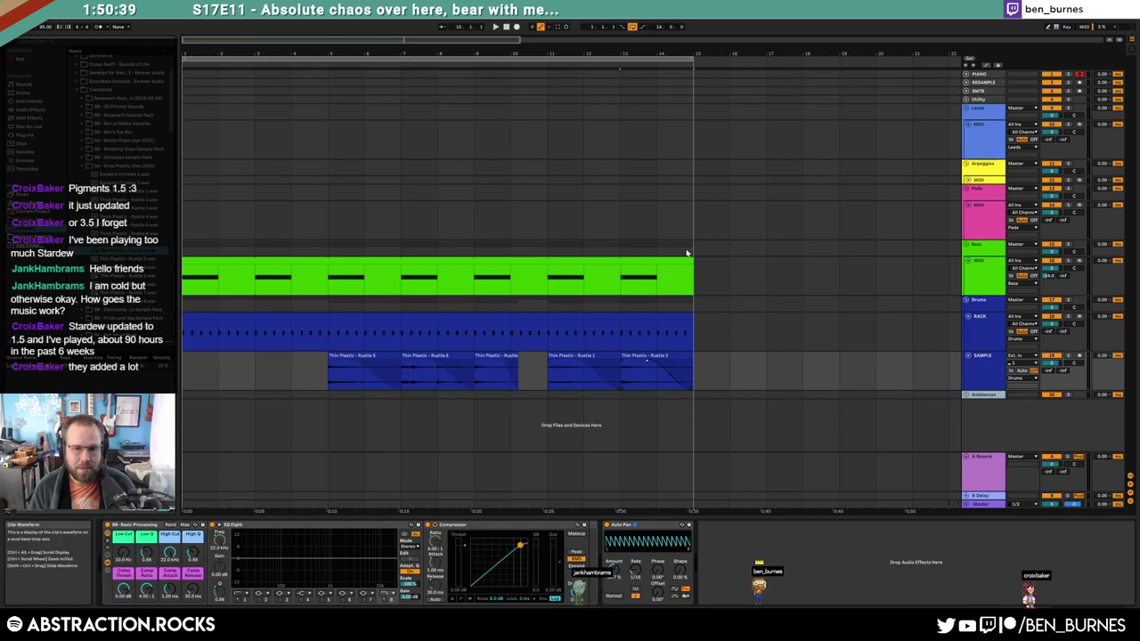
drag(692, 257, 621, 258)
drag(657, 355, 511, 360)
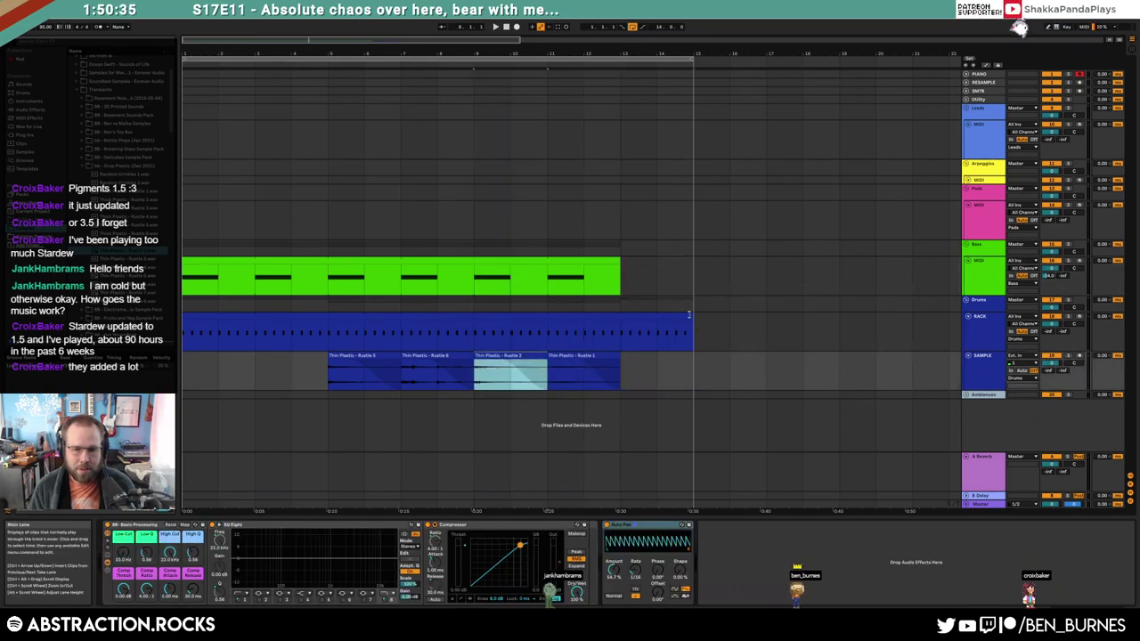
Restore the bass clip to bar 15 and reshape its Pigments Macro 1 automation to peak at bar 12 and stay at 0 from bar 13 to 15
click(687, 332)
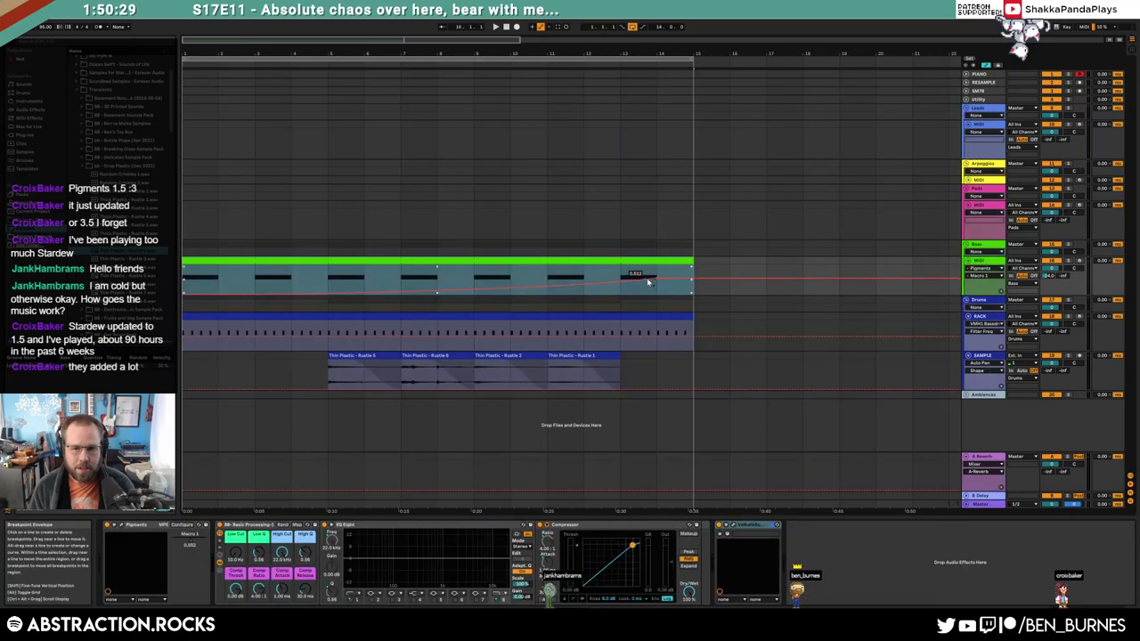
drag(648, 282, 584, 279)
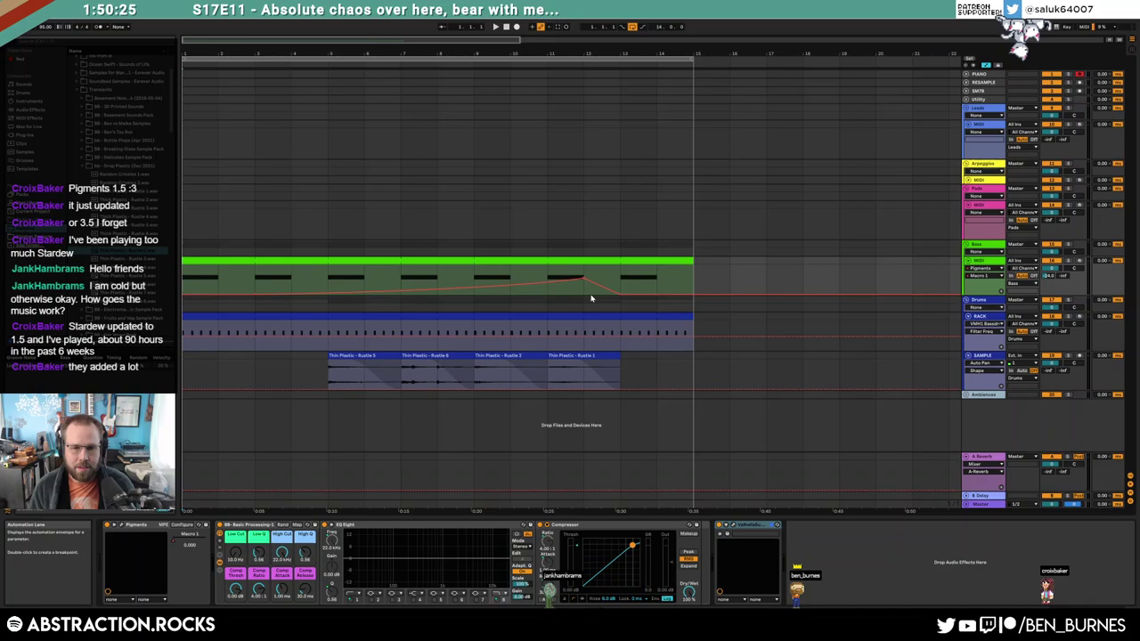
drag(692, 269, 693, 292)
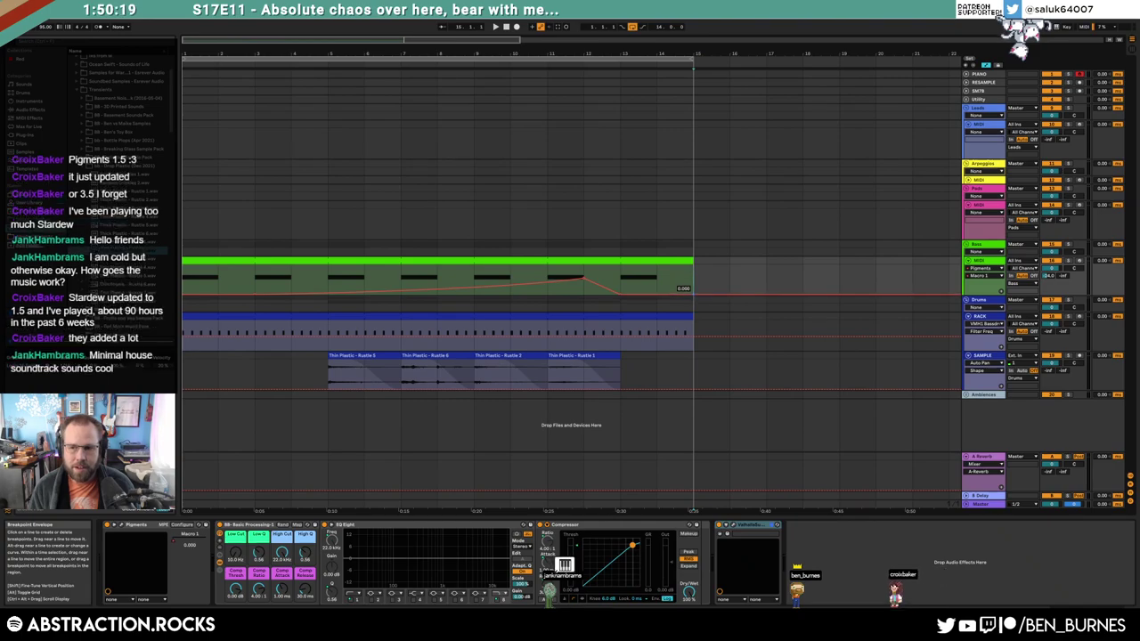
drag(693, 294, 693, 272)
key(a)
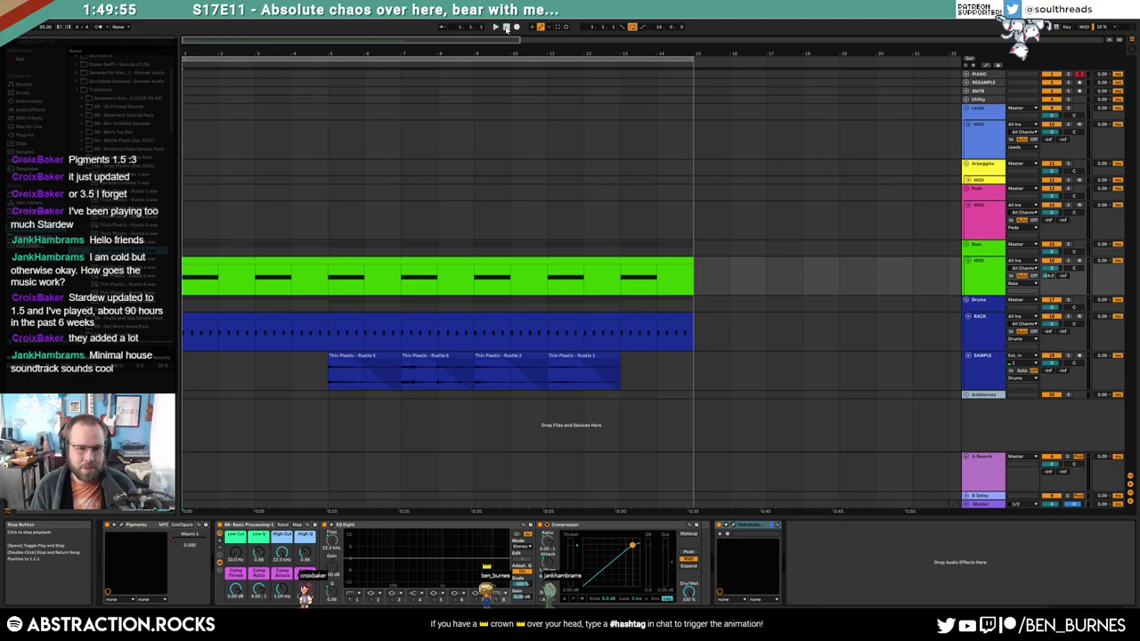
Lower the SAMPLE track's volume during playback and insert ValhallaSupermassive between its Compressor and Auto Pan
key(space)
click(1003, 362)
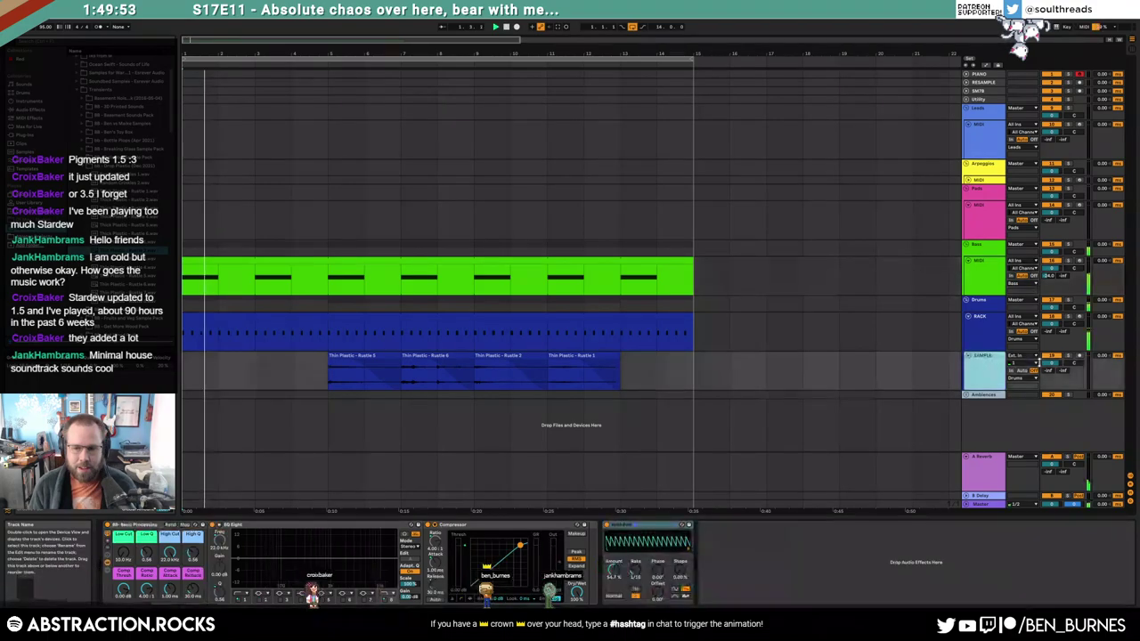
drag(1052, 363, 1052, 374)
click(26, 134)
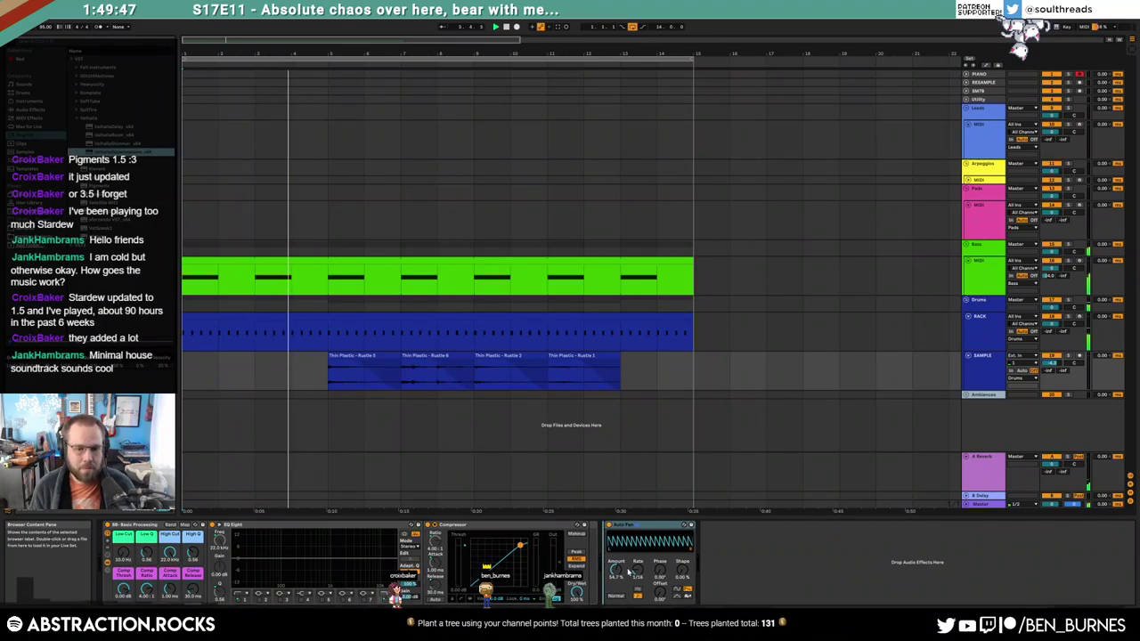
drag(629, 573, 614, 570)
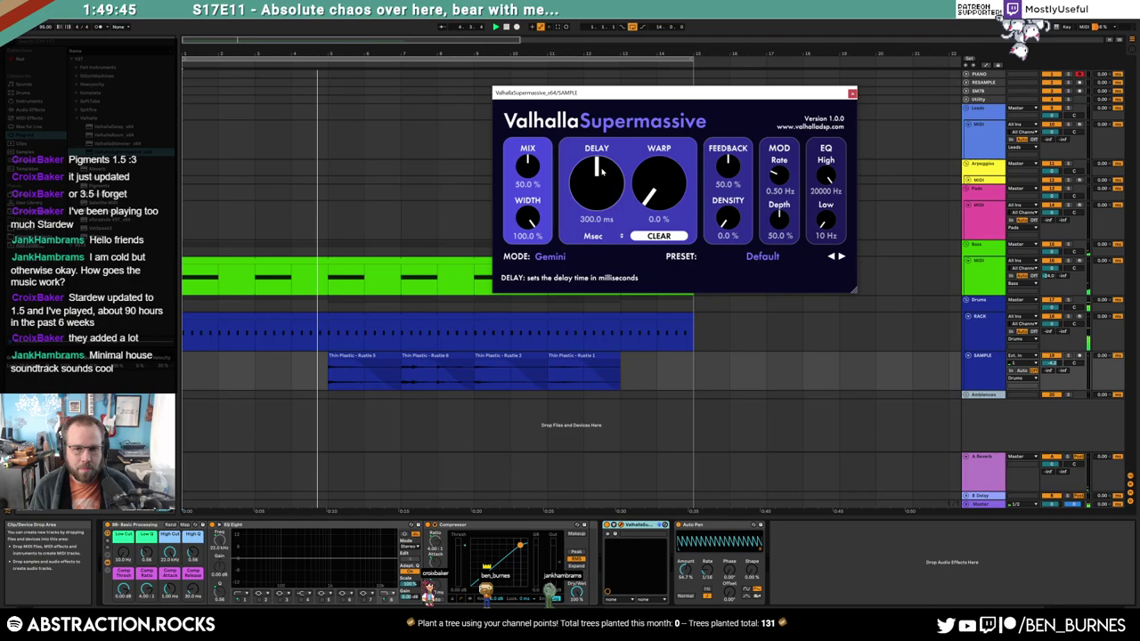
Set the SAMPLE track's Supermassive to 475.4 ms delay, 61.2 % feedback and 37.6 % mix, and raise the track's Low Cut
drag(599, 172, 599, 156)
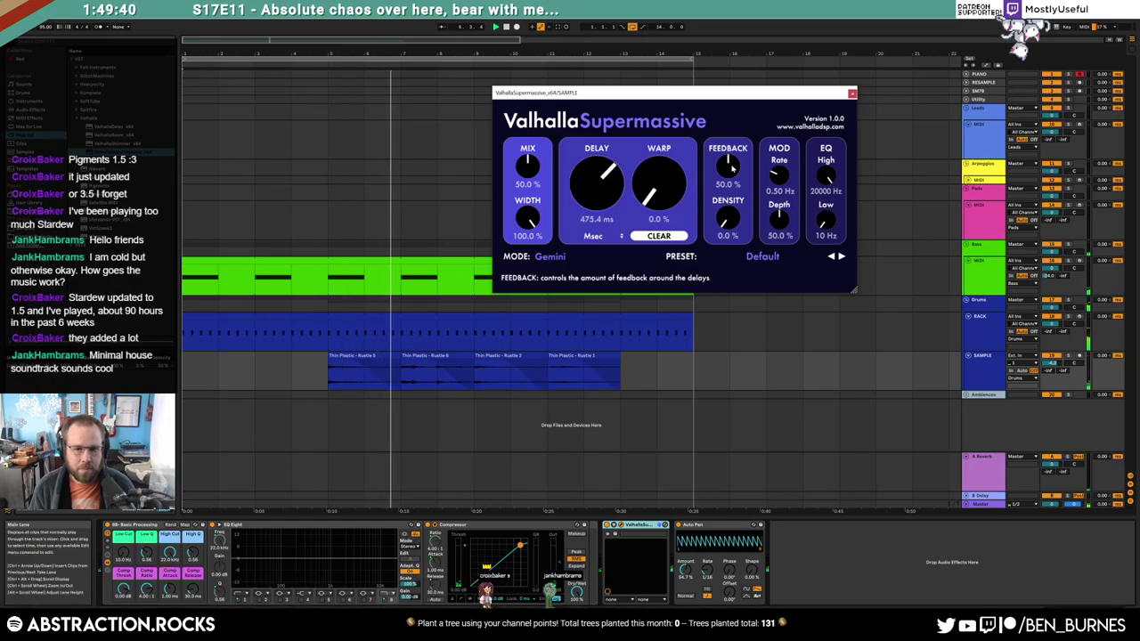
drag(730, 167, 733, 175)
drag(529, 167, 530, 177)
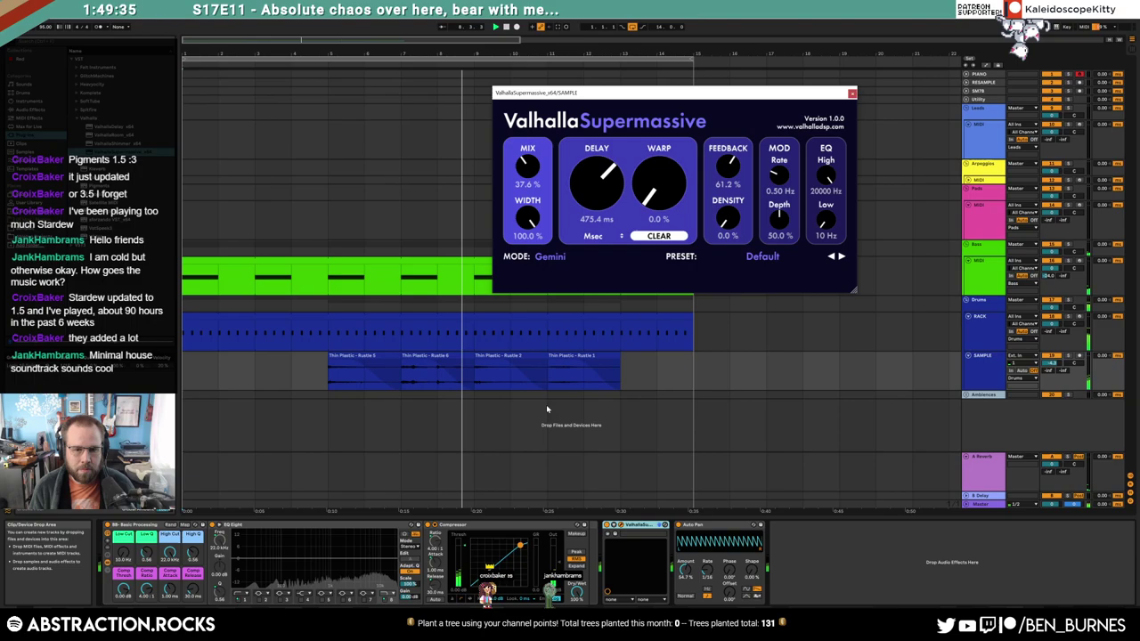
drag(122, 547, 123, 512)
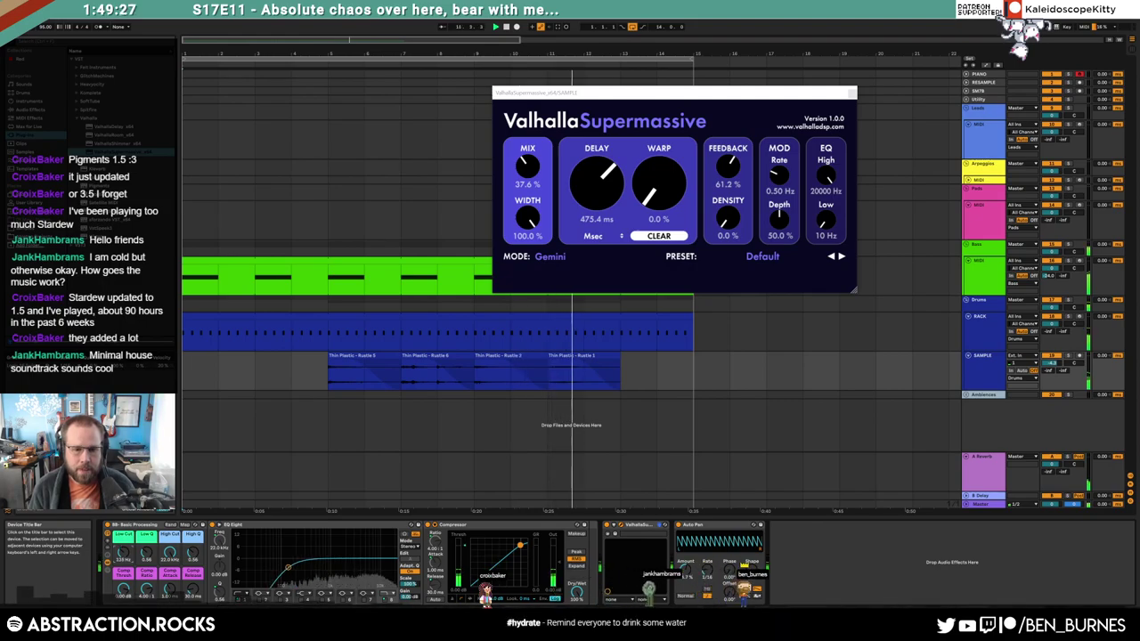
drag(796, 93, 834, 40)
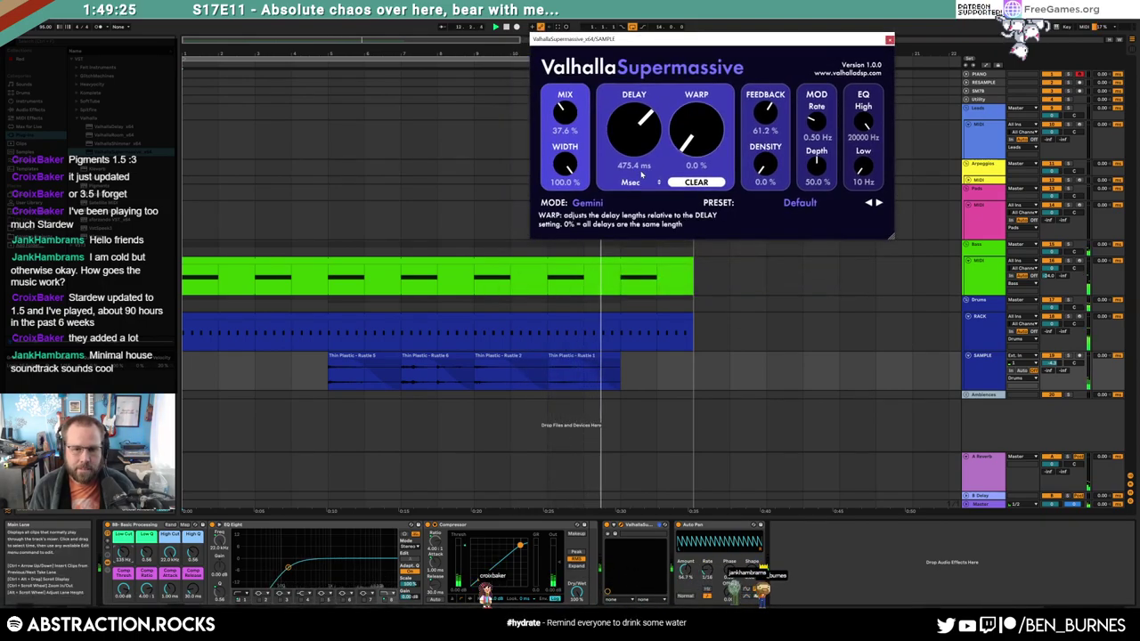
Raise the bass's Macro 1 automation peak at bar 12 and bend the rise leading up to it into a steeper curve
key(a)
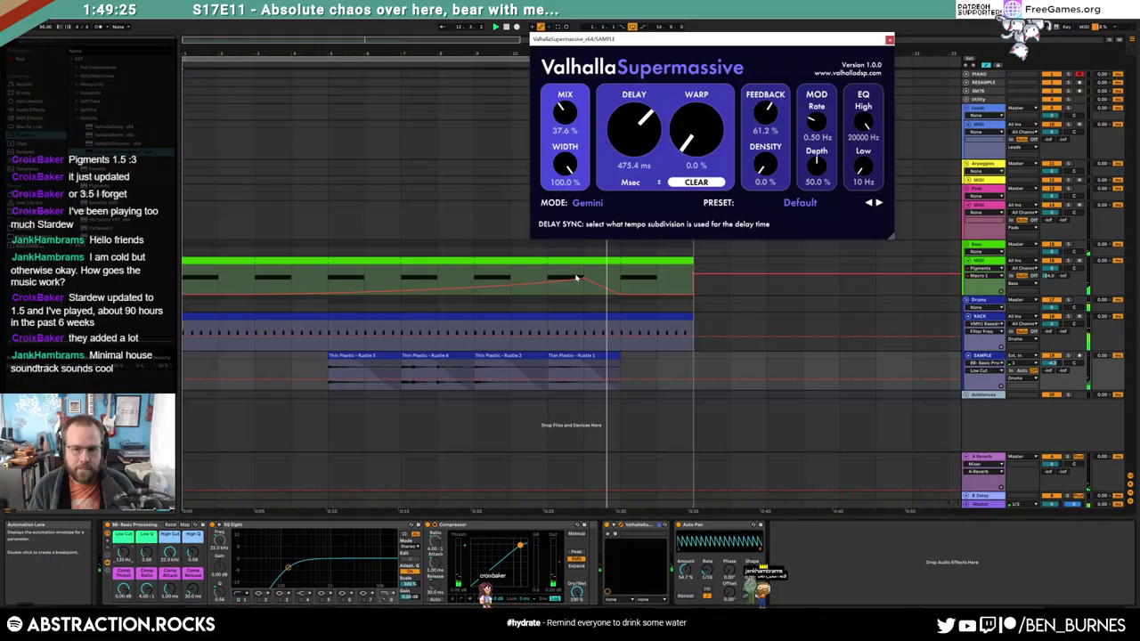
click(576, 279)
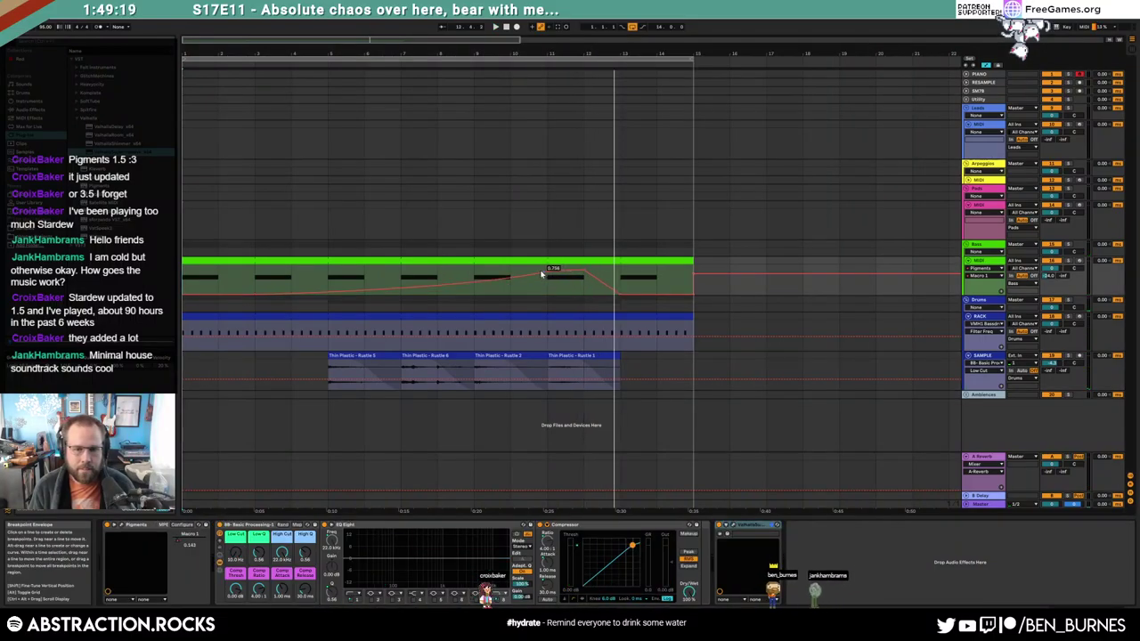
drag(547, 274, 585, 265)
drag(507, 272, 508, 285)
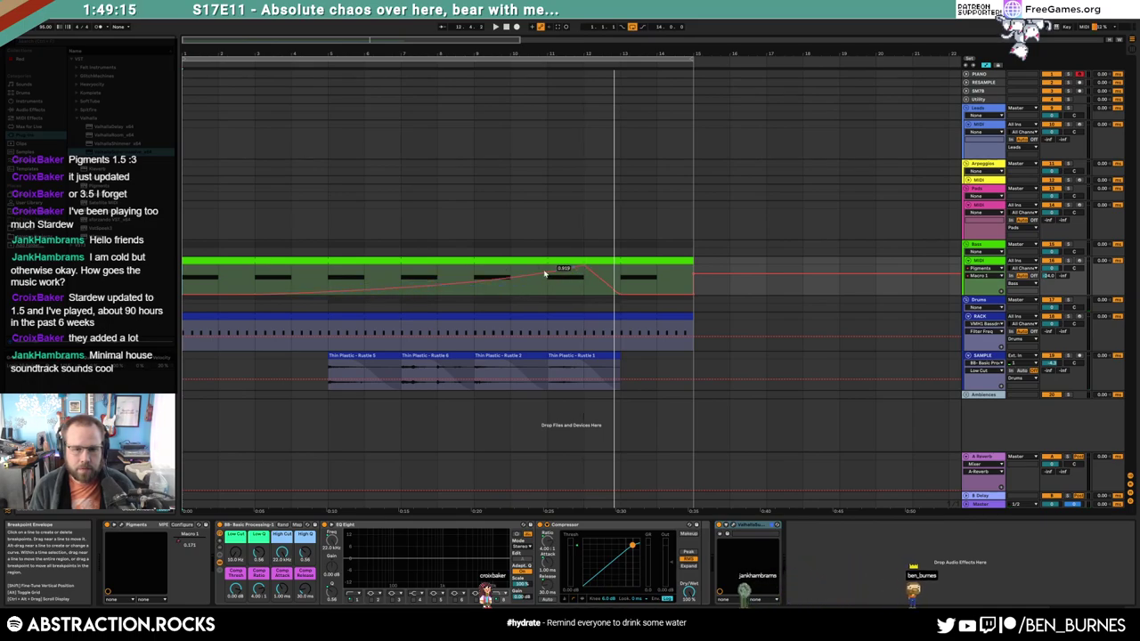
Play from bar 7, lower the SAMPLE track's volume further and raise its send to A Reverb
key(space)
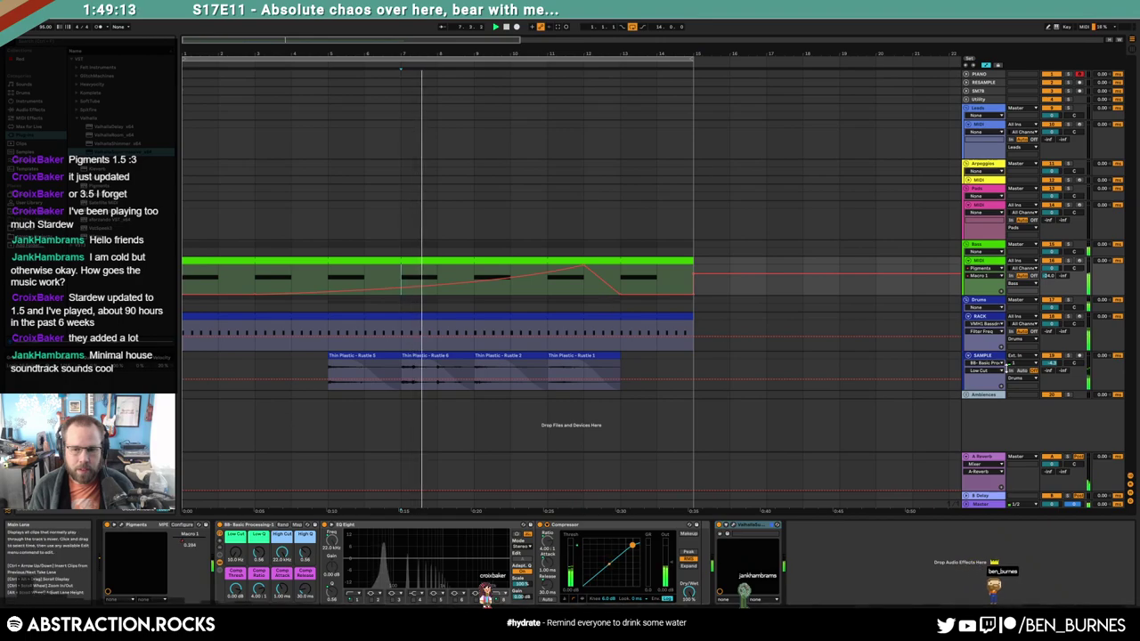
drag(1051, 364, 1052, 380)
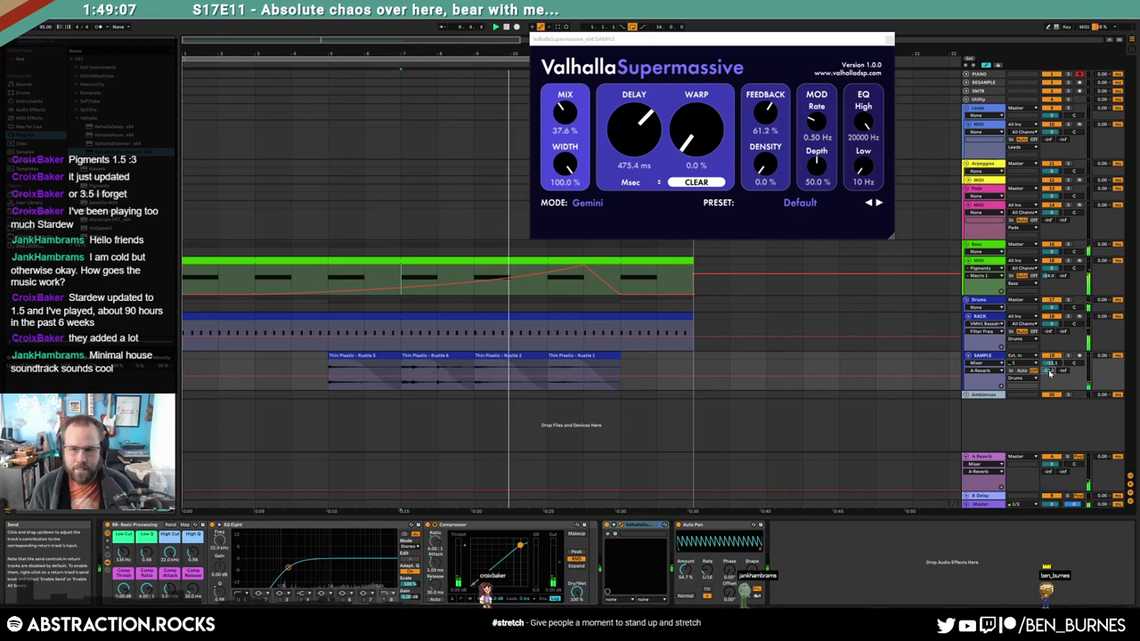
key(a)
key(ctrl+alt+p)
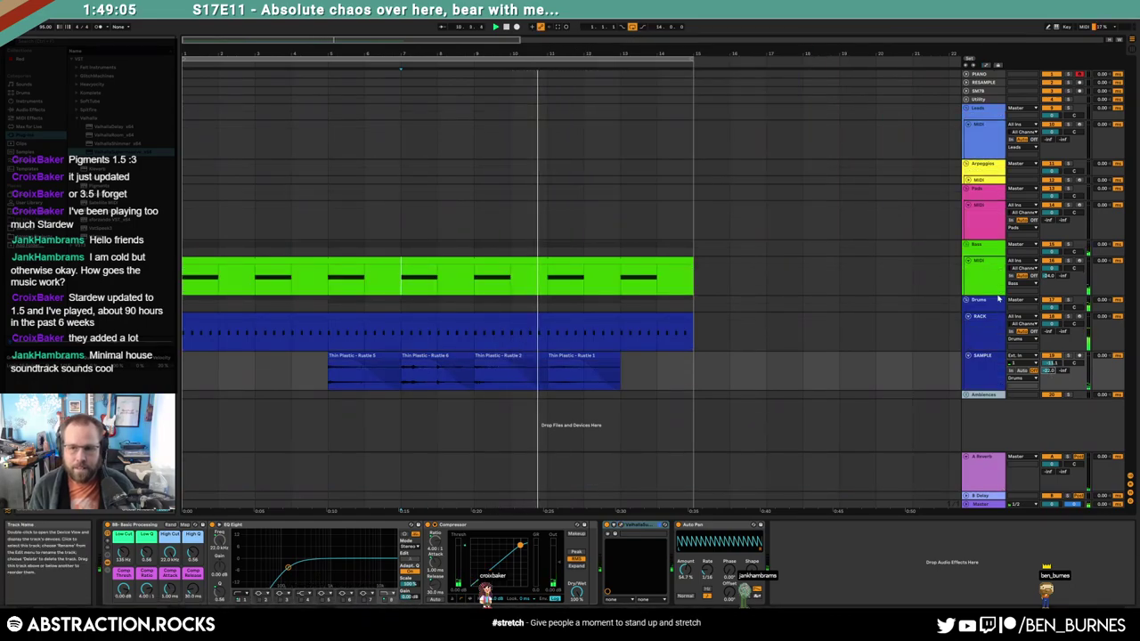
Reduce the mix of the bass track's Supermassive to 22.4 % and lower the bass's send to A Reverb
click(991, 279)
click(734, 526)
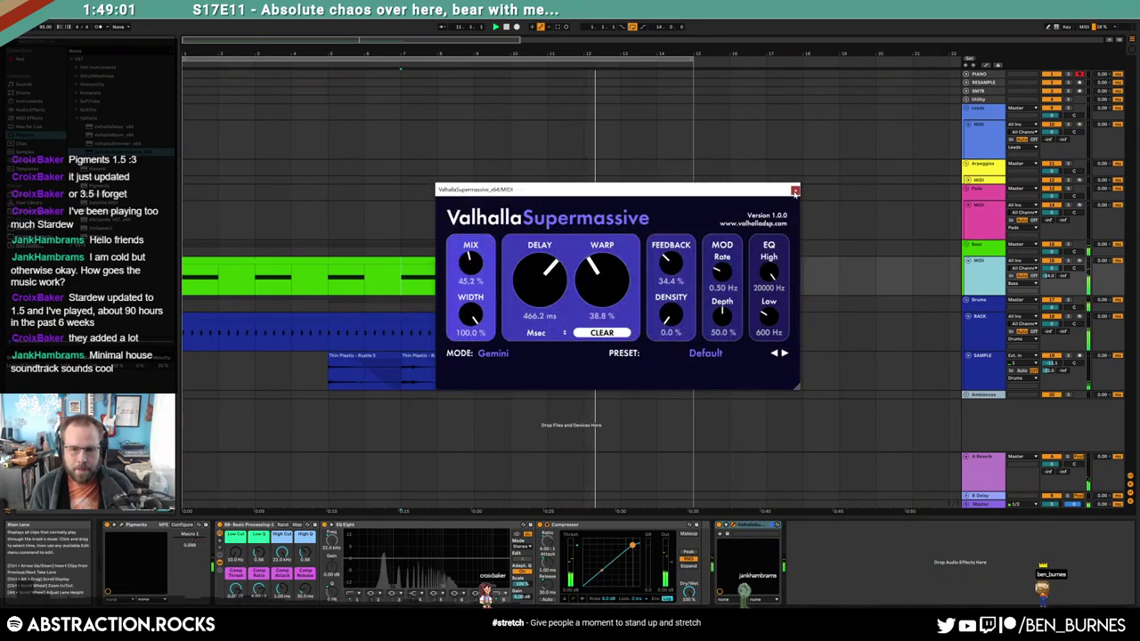
click(795, 191)
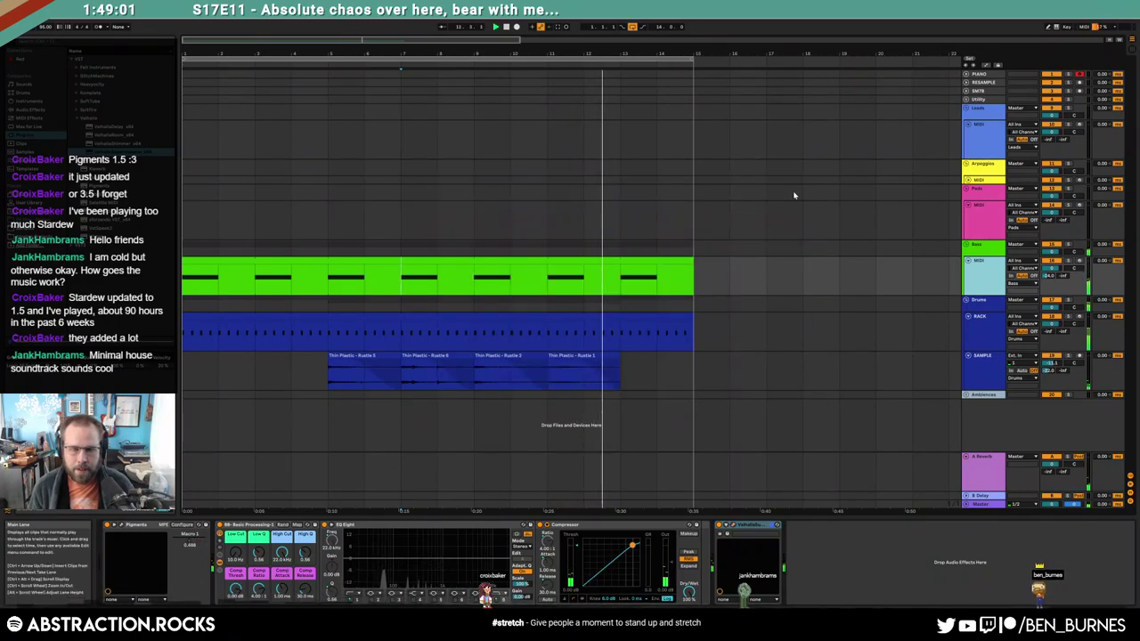
click(734, 527)
drag(547, 190, 316, 94)
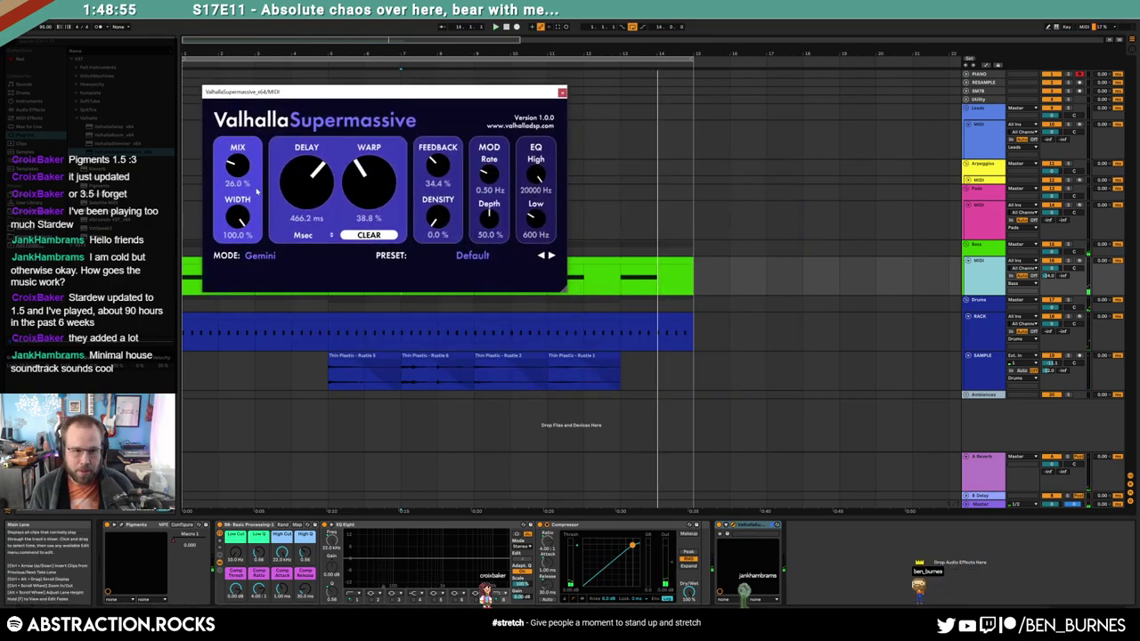
drag(256, 190, 259, 194)
drag(1050, 276, 1050, 285)
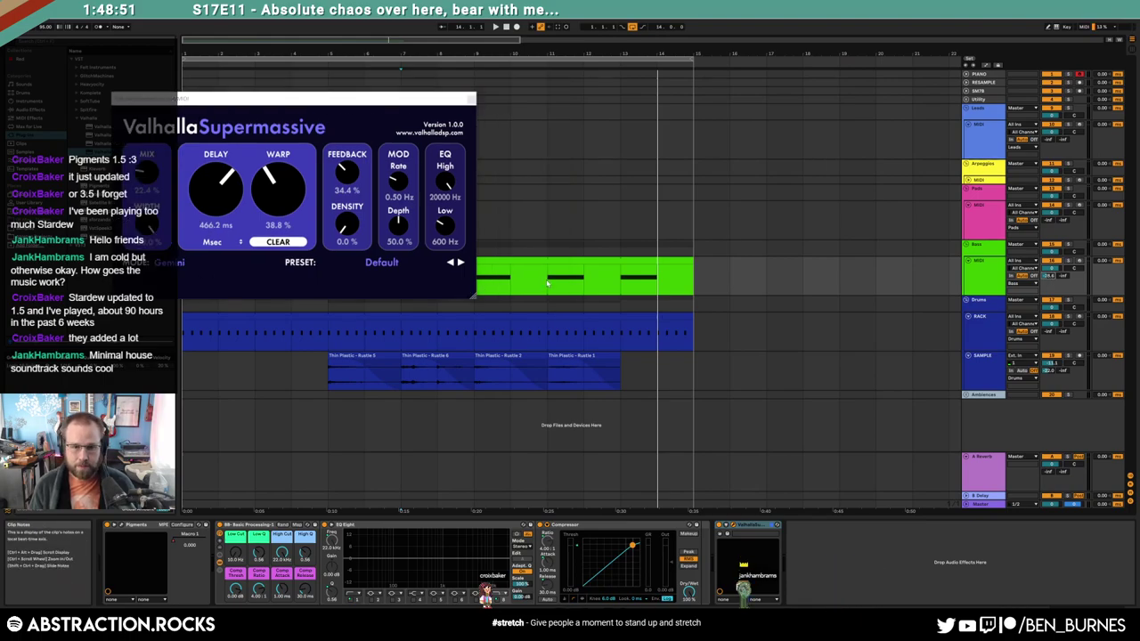
Play from bar 11 and reduce the bass Supermassive's feedback to 24.4 %
click(559, 291)
key(space)
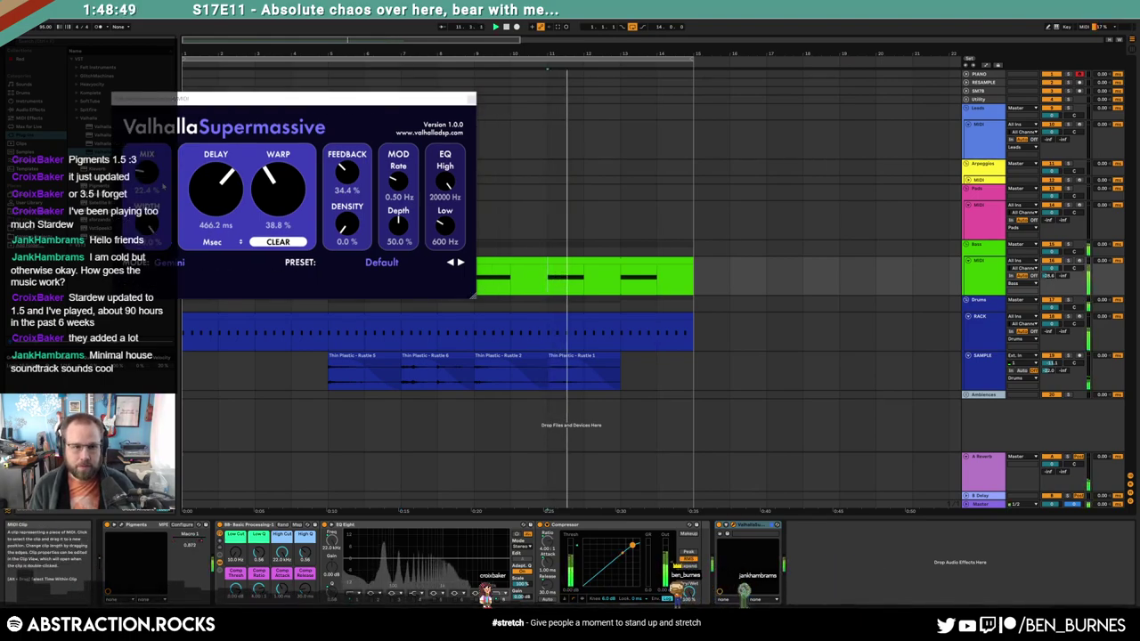
drag(347, 179, 351, 187)
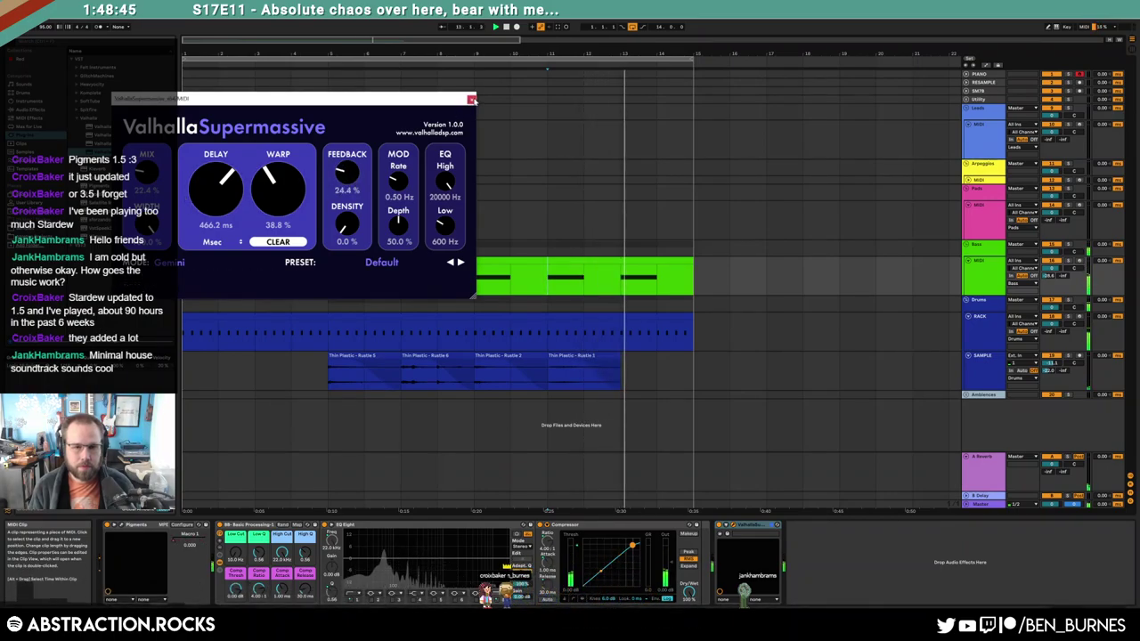
click(472, 99)
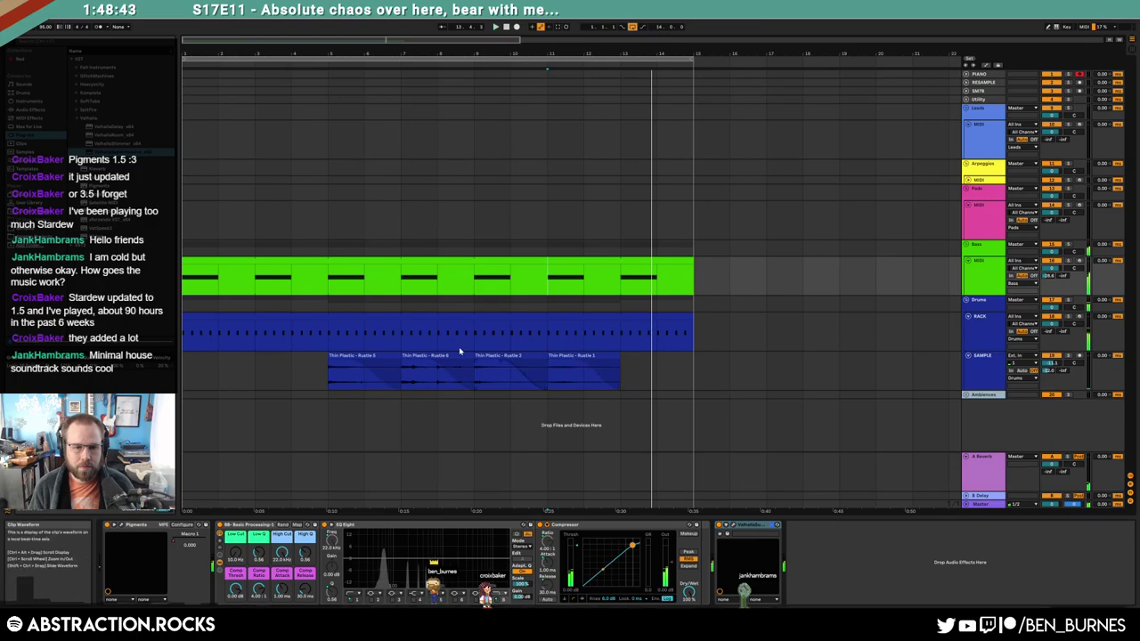
Stop playback and copy the Thin Plastic - Rustle 5 clip to bar 13 on the SAMPLE track
key(space)
click(373, 358)
key(ctrl+c)
click(628, 368)
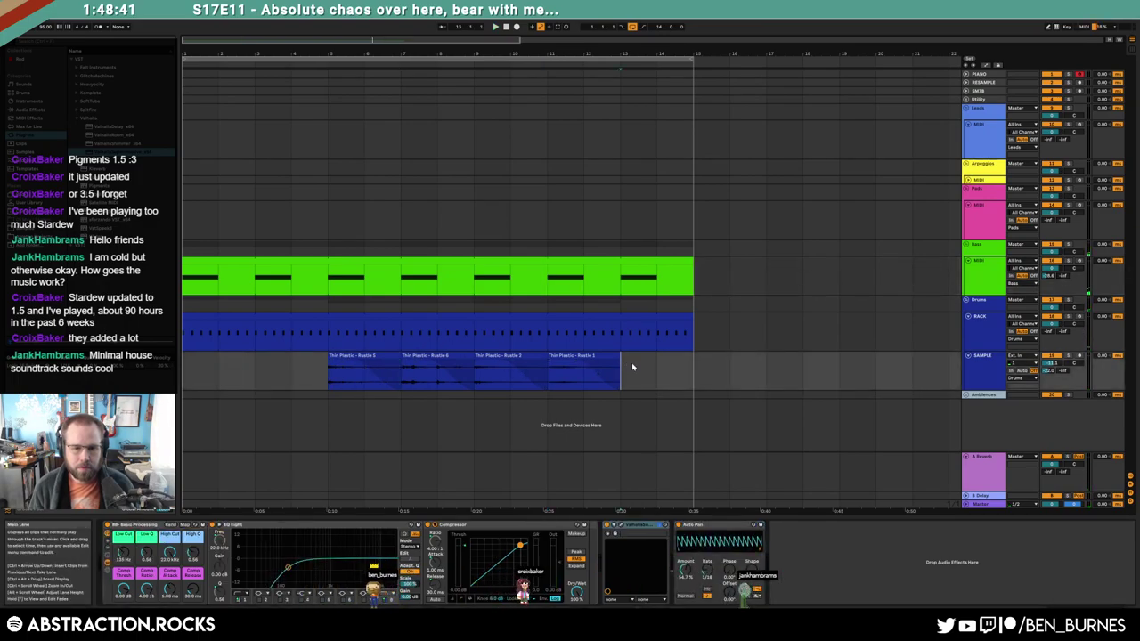
key(ctrl+v)
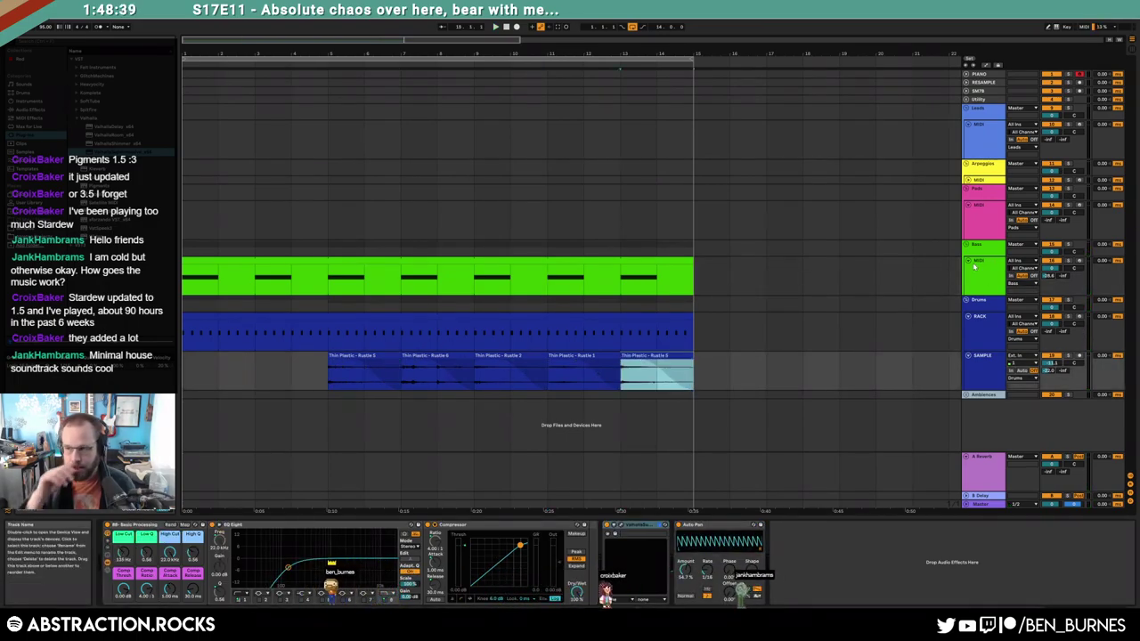
Play the arrangement from the start to check the sample layer, and set the insert marker at bar 6 on the SAMPLE track
double_click(508, 27)
key(space)
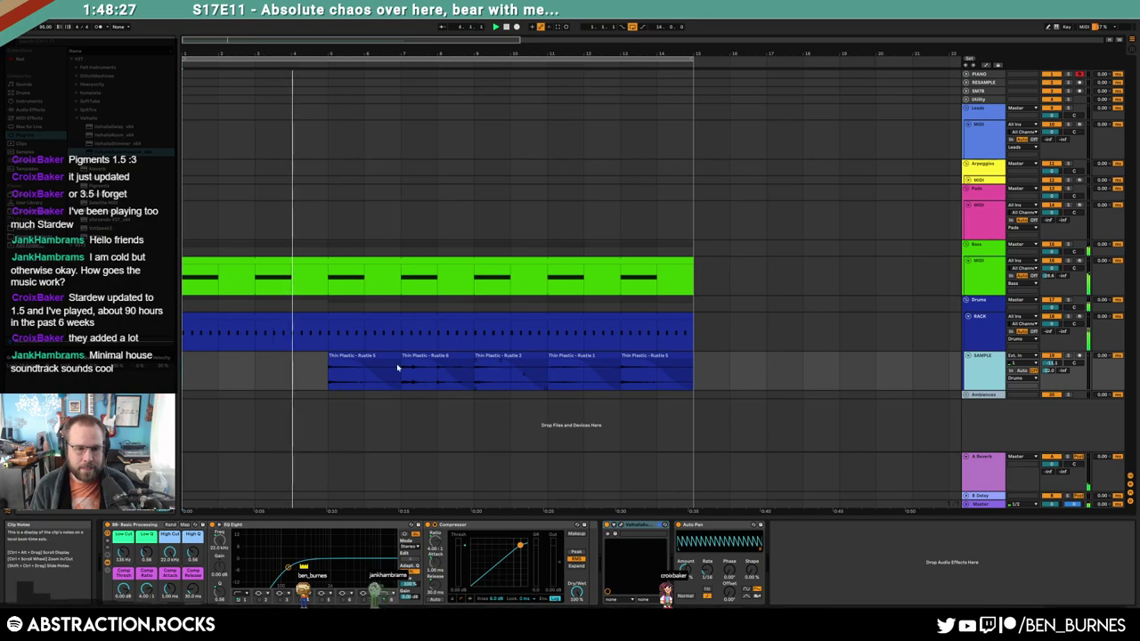
click(364, 379)
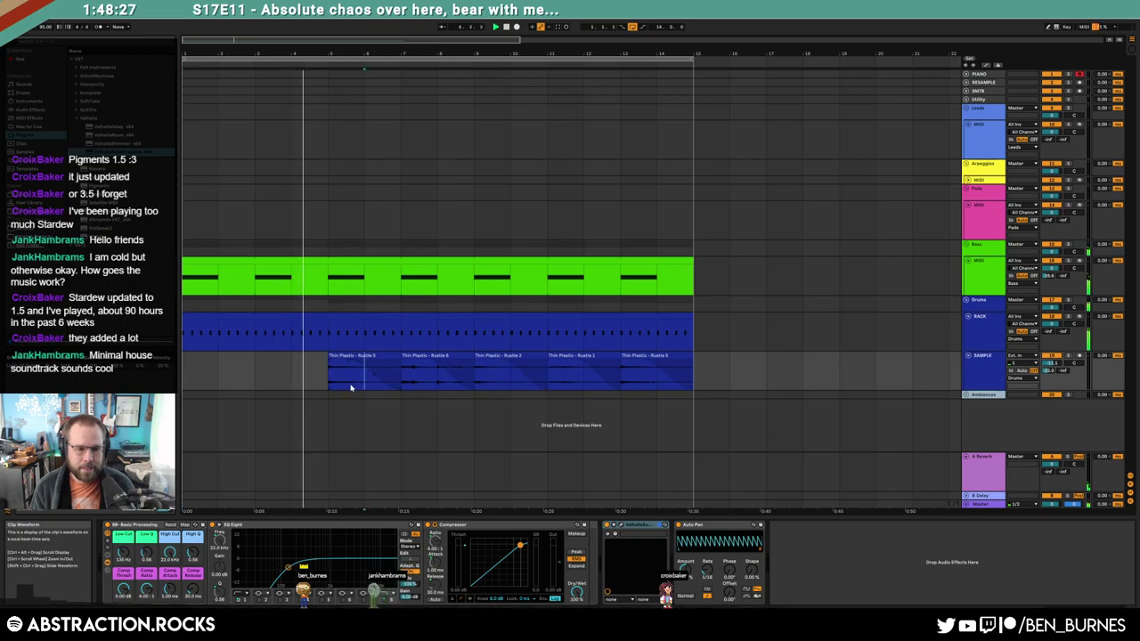
Raise the Low Cut on the SAMPLE track's Basic Processing rack, and move Supermassive after Auto Pan before stopping playback
drag(123, 544, 123, 530)
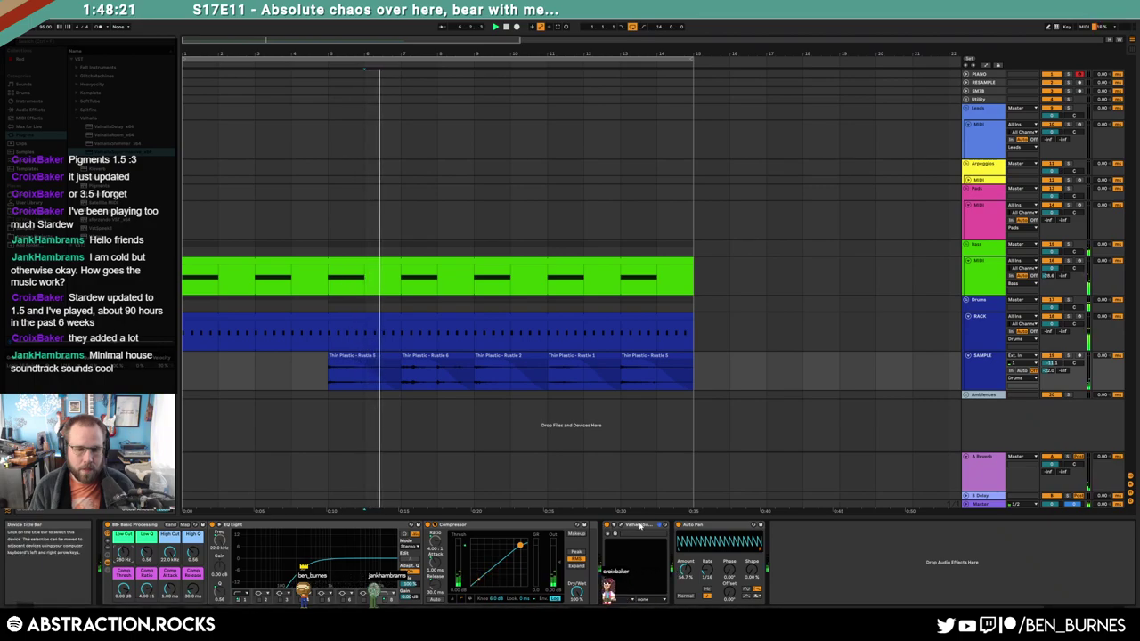
drag(639, 526, 773, 531)
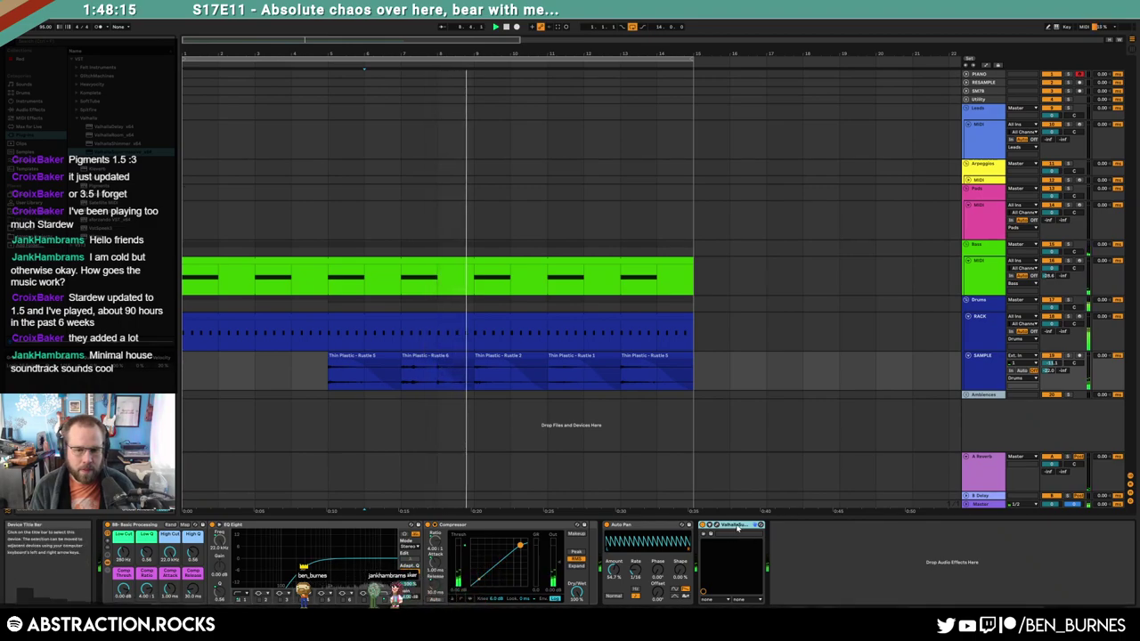
key(space)
Shorten the Thin Plastic - Rustle clips at bars 5 and 7 to 1.5 bars each, and move Supermassive back before Auto Pan
click(393, 383)
drag(398, 357, 383, 356)
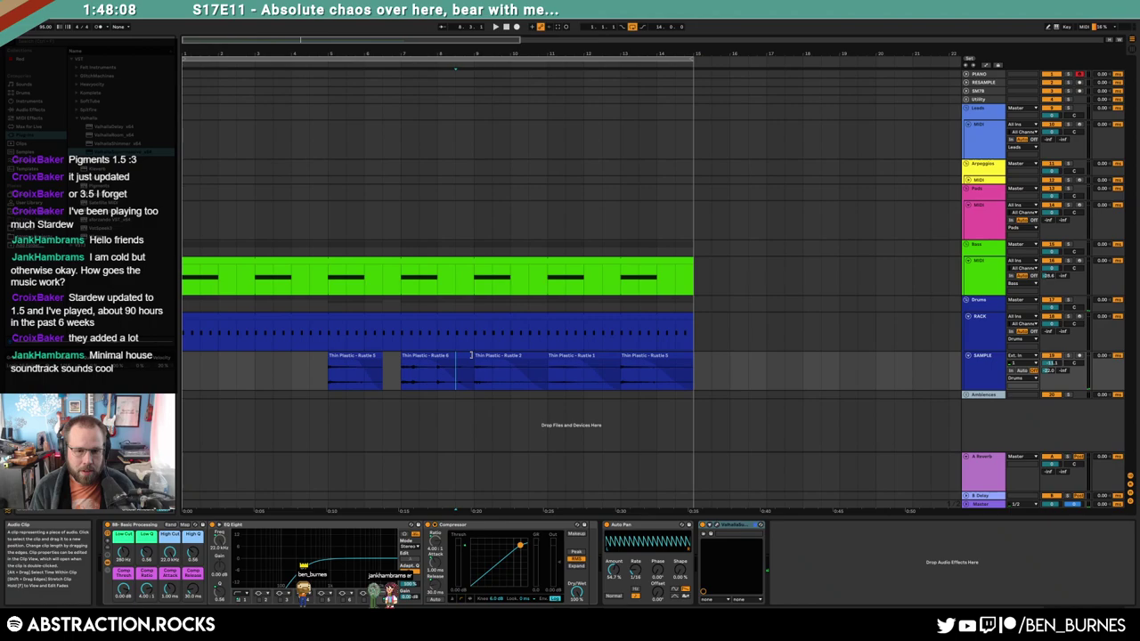
drag(471, 356, 455, 356)
drag(730, 532, 655, 533)
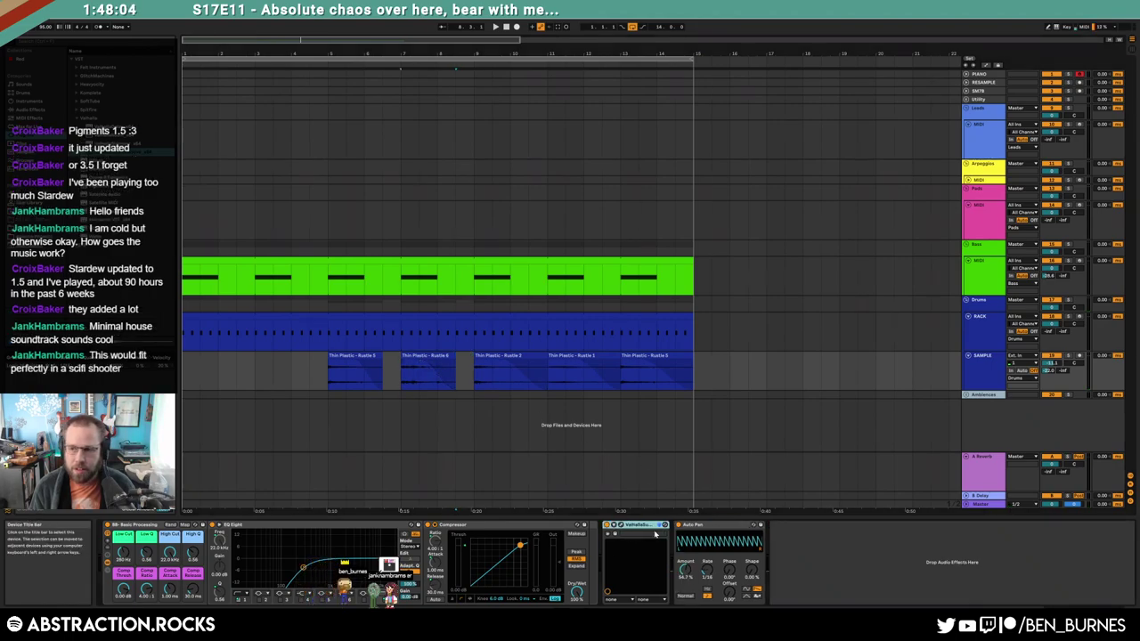
Shorten the Thin Plastic - Rustle clips at bars 9, 11 and 13 on the SAMPLE track to 1.5 bars each
click(544, 355)
drag(517, 356, 497, 363)
click(614, 355)
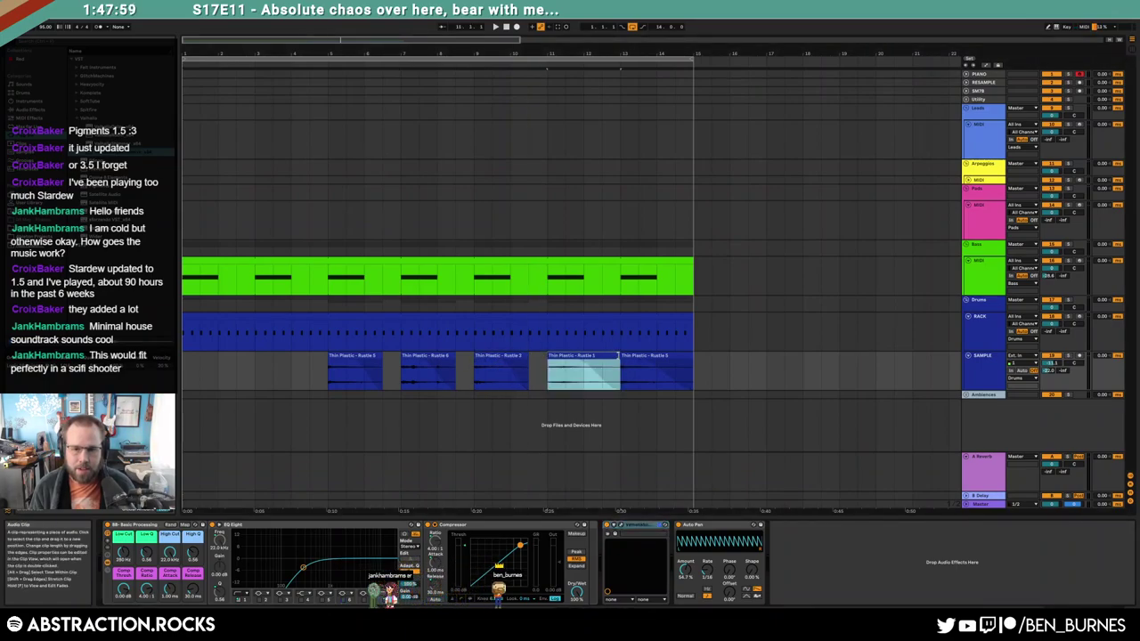
drag(597, 355, 572, 368)
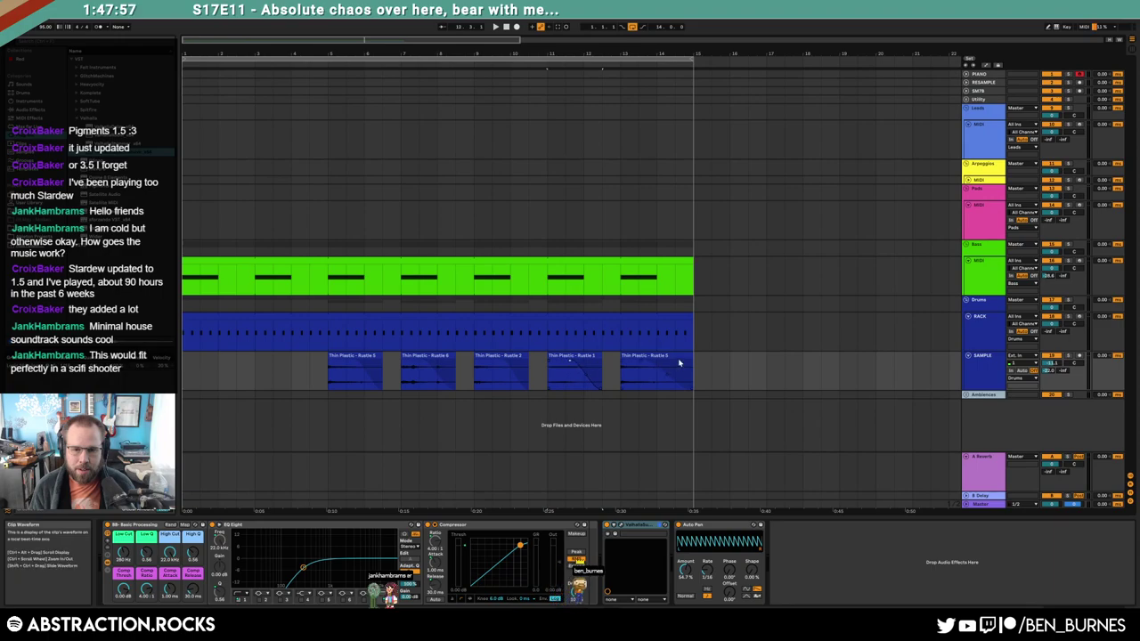
drag(692, 356, 624, 366)
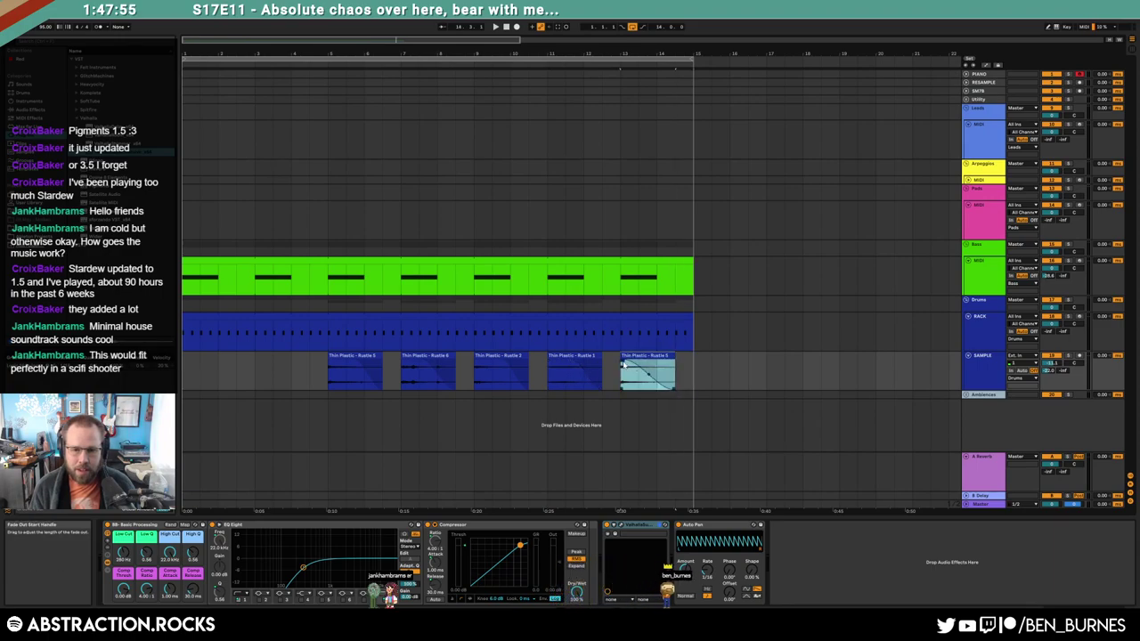
click(624, 364)
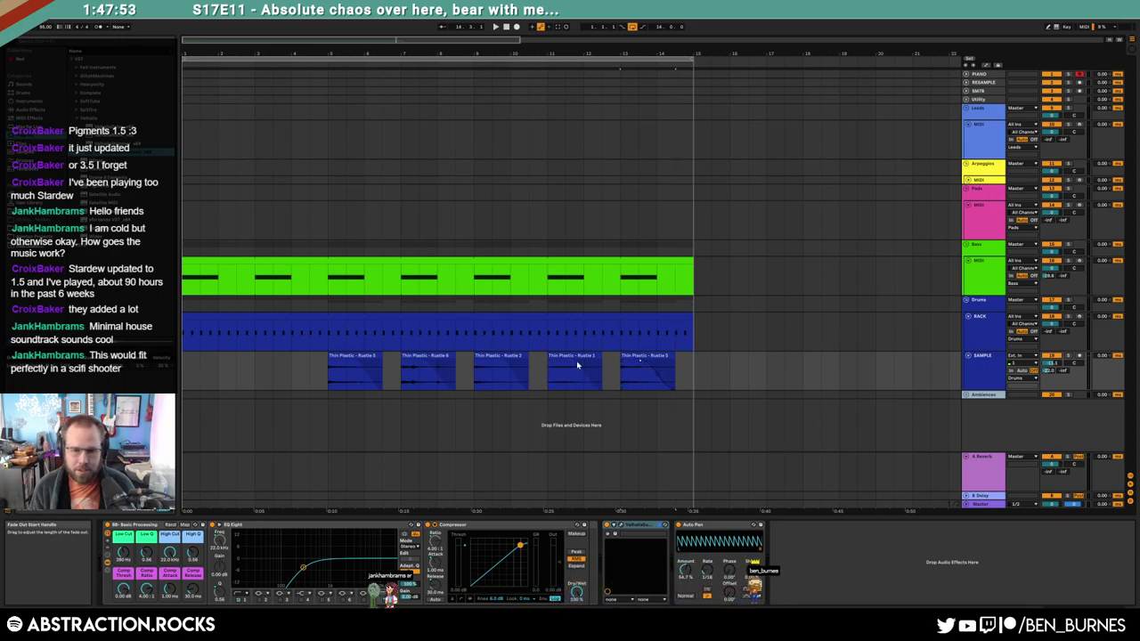
Move the sample start of the Thin Plastic - Rustle 1 clip later, and play the arrangement from bar 11
double_click(581, 360)
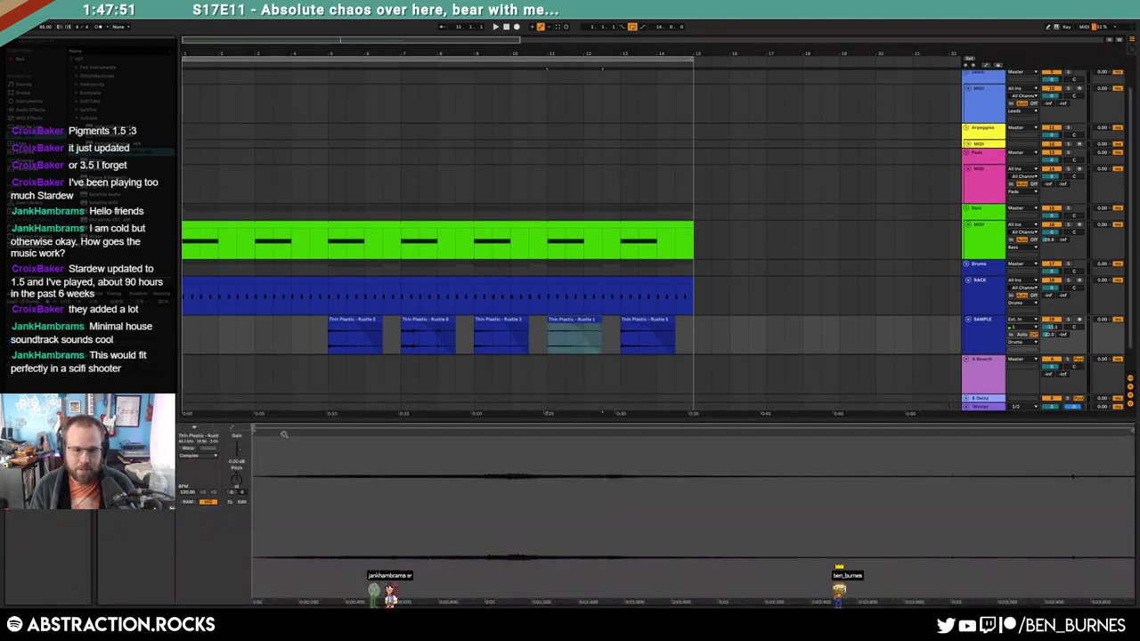
drag(255, 432, 413, 432)
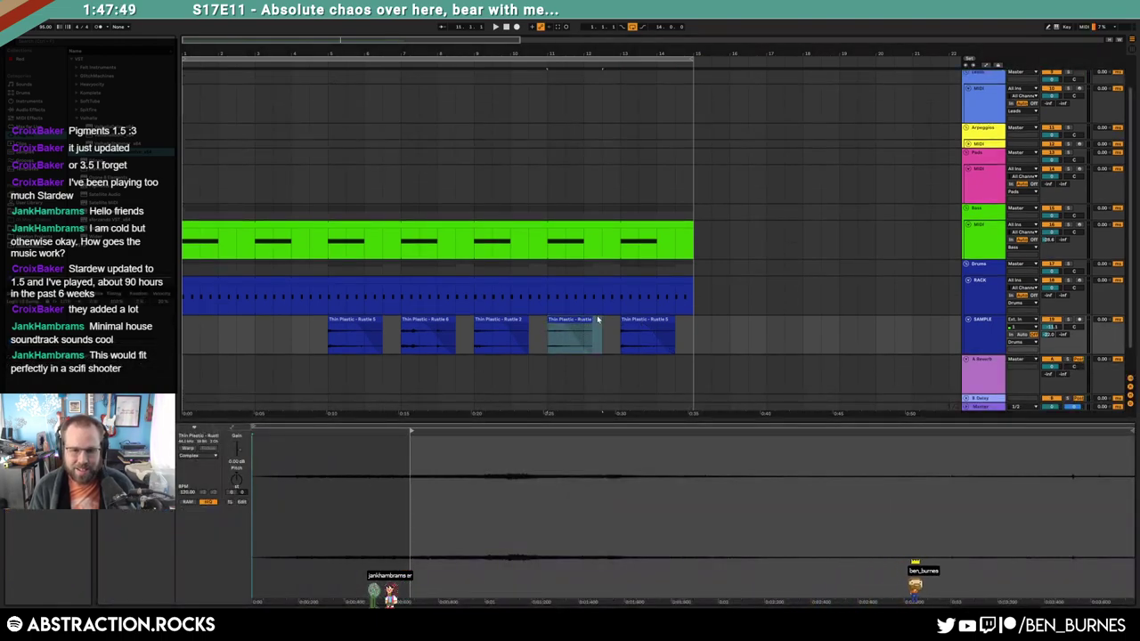
click(598, 320)
click(547, 341)
key(space)
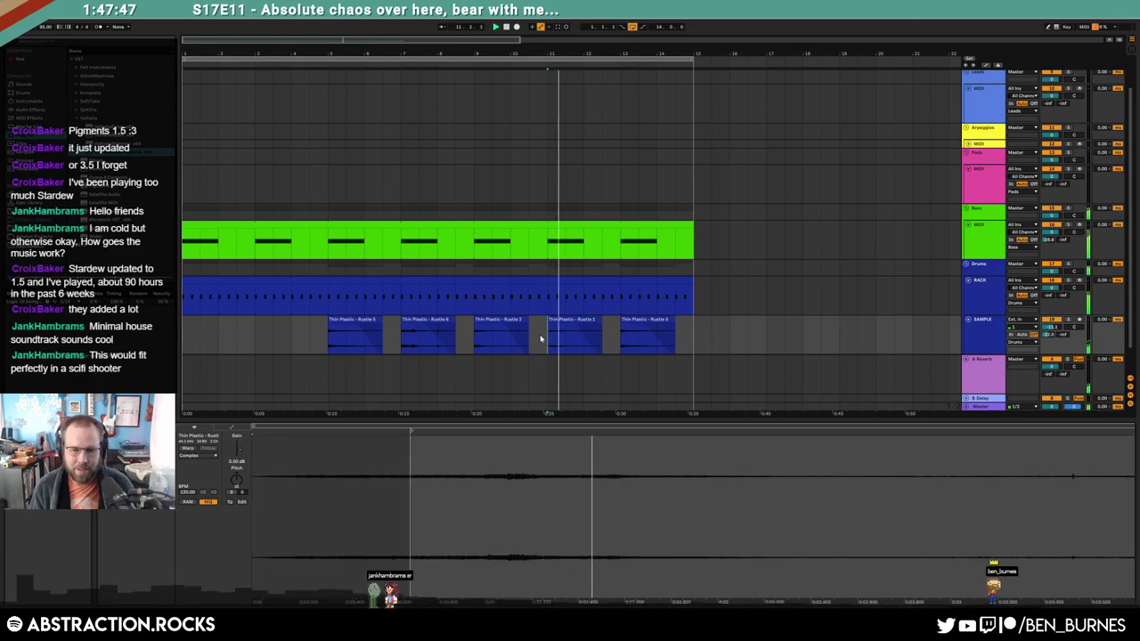
Examine the effects page of the bass track's Pigments, and replay the arrangement from bar 11 to listen to the bass
click(985, 239)
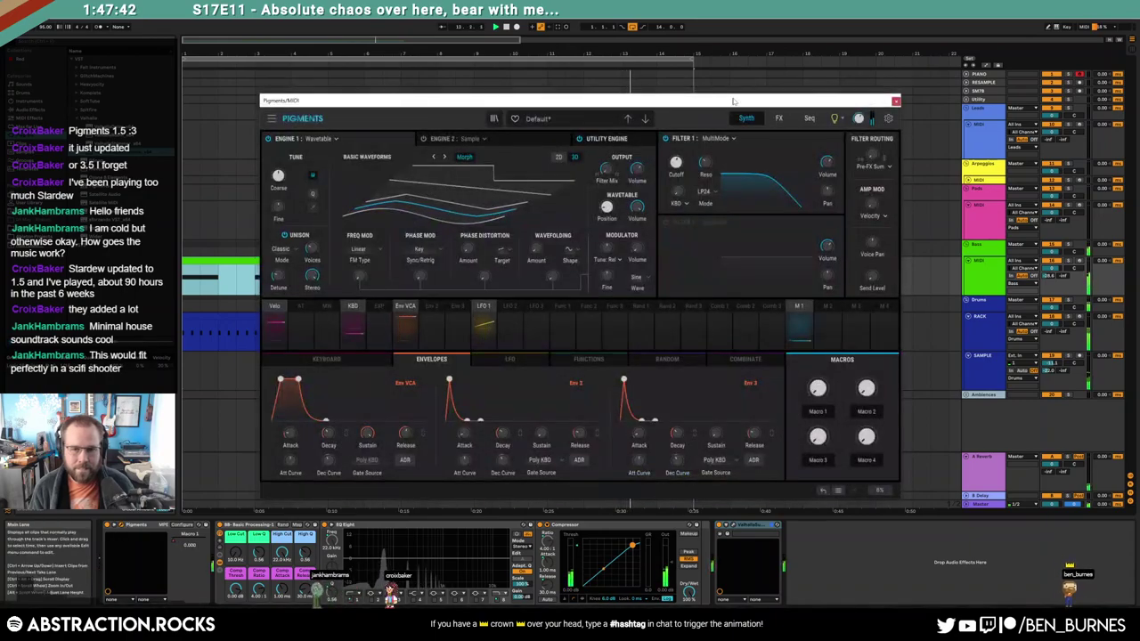
drag(664, 98, 622, 116)
click(710, 133)
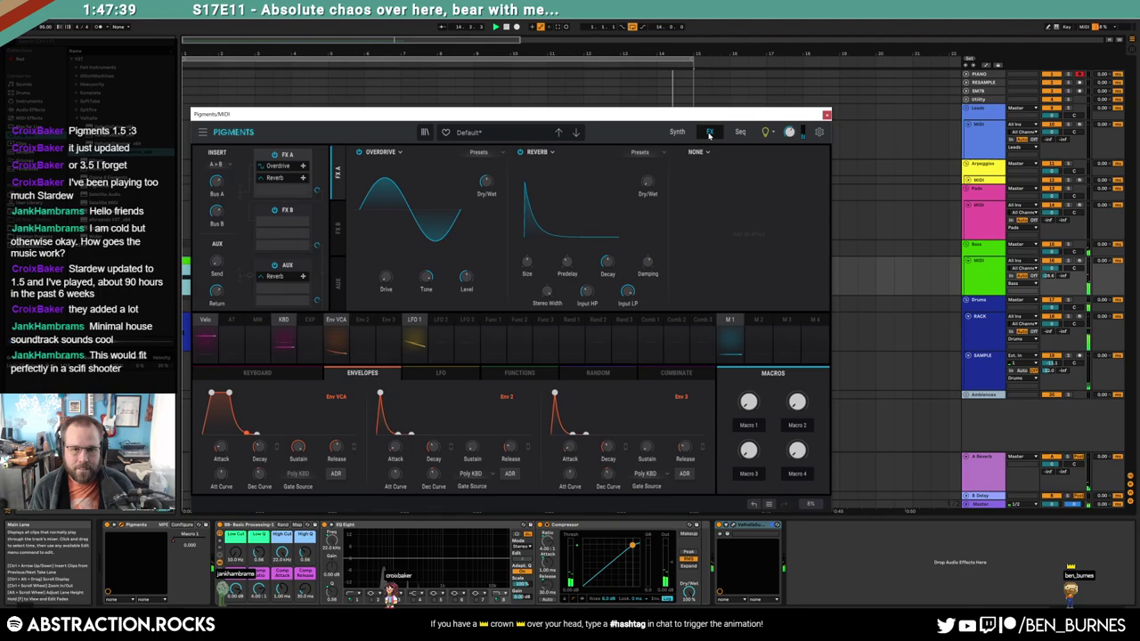
click(826, 115)
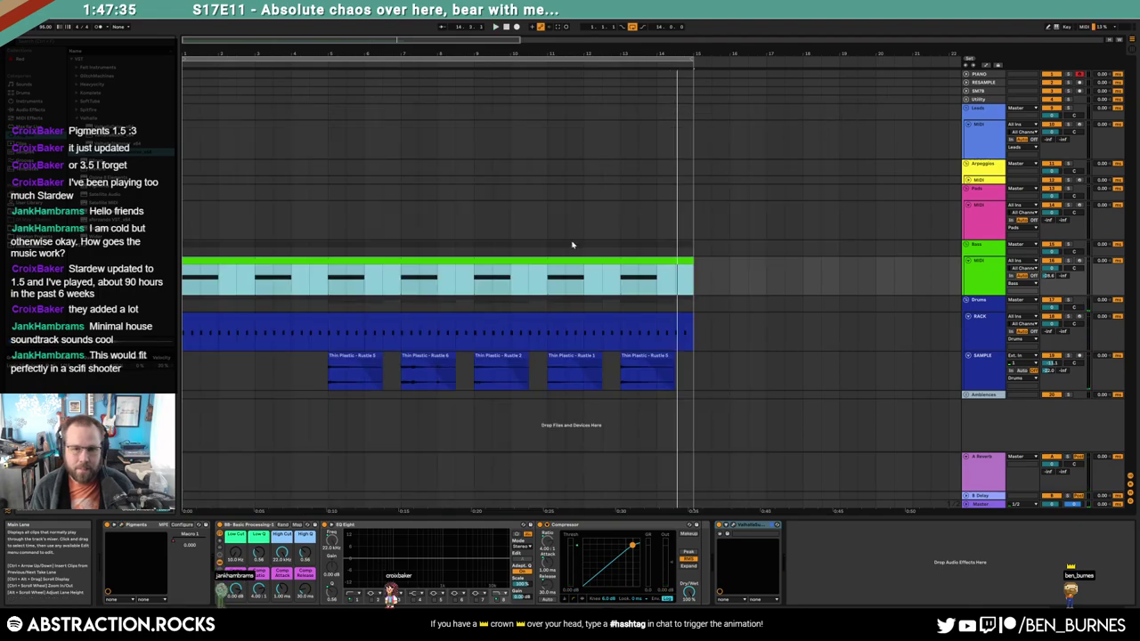
click(548, 282)
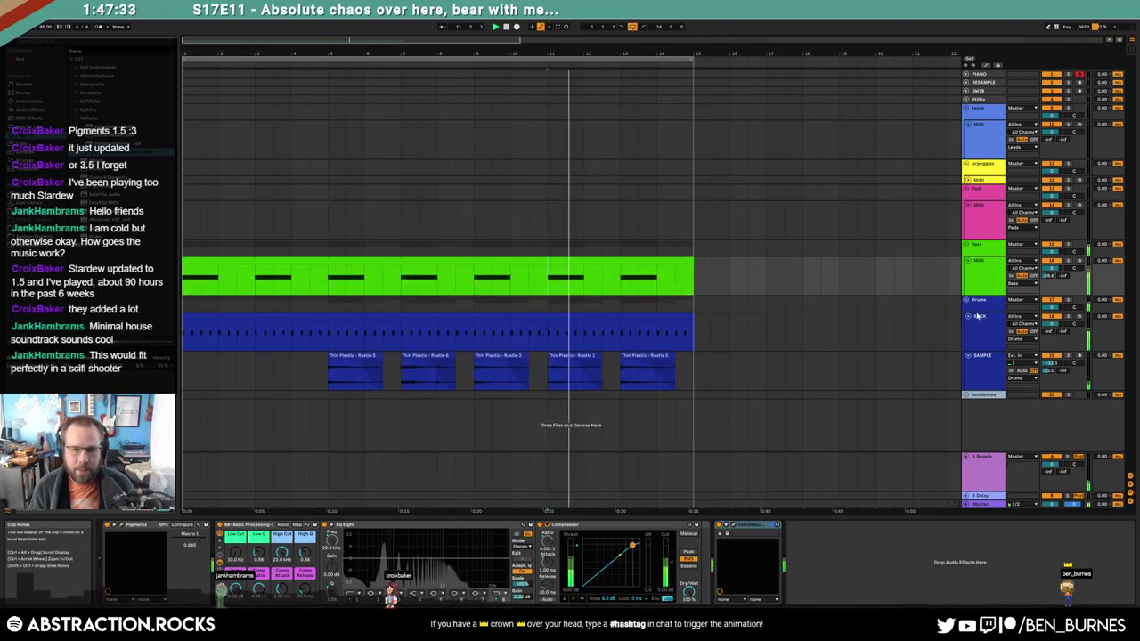
key(space)
click(624, 261)
Change Pigments' Engine 2 to the Wavetable type and modulate its wavetable volume from Macro 1 by 0.58
click(122, 525)
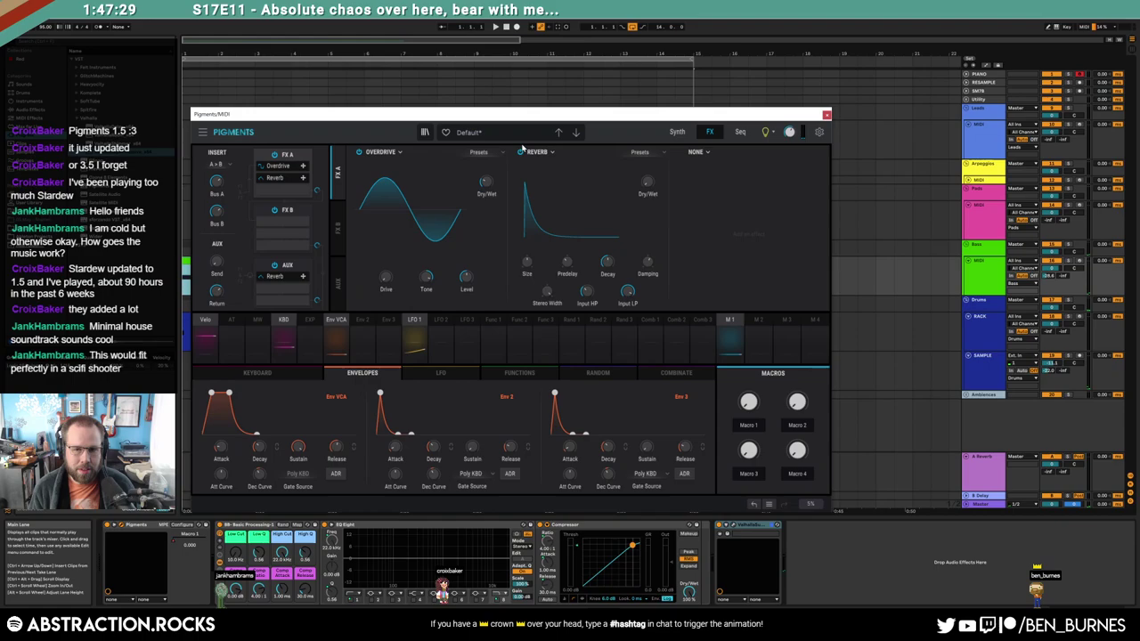
click(407, 153)
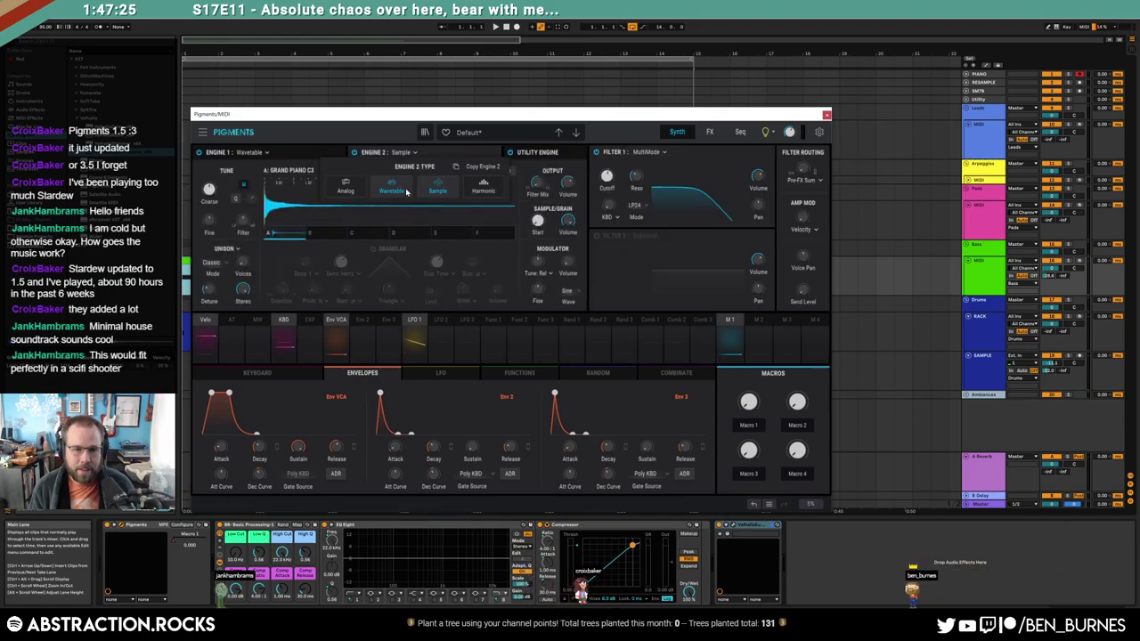
click(406, 191)
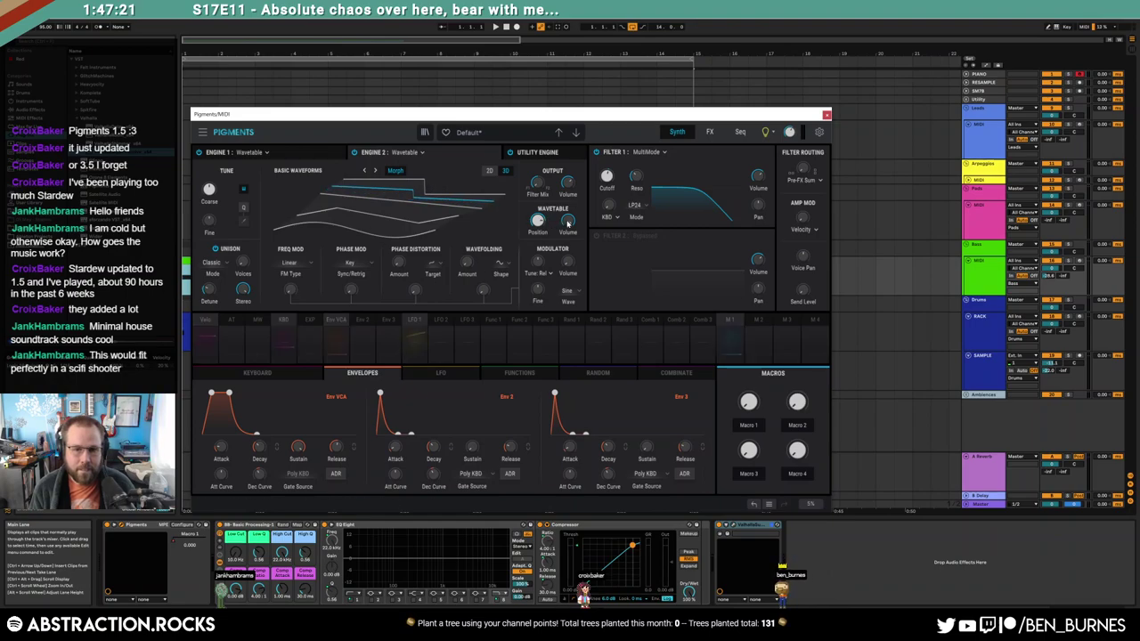
click(730, 335)
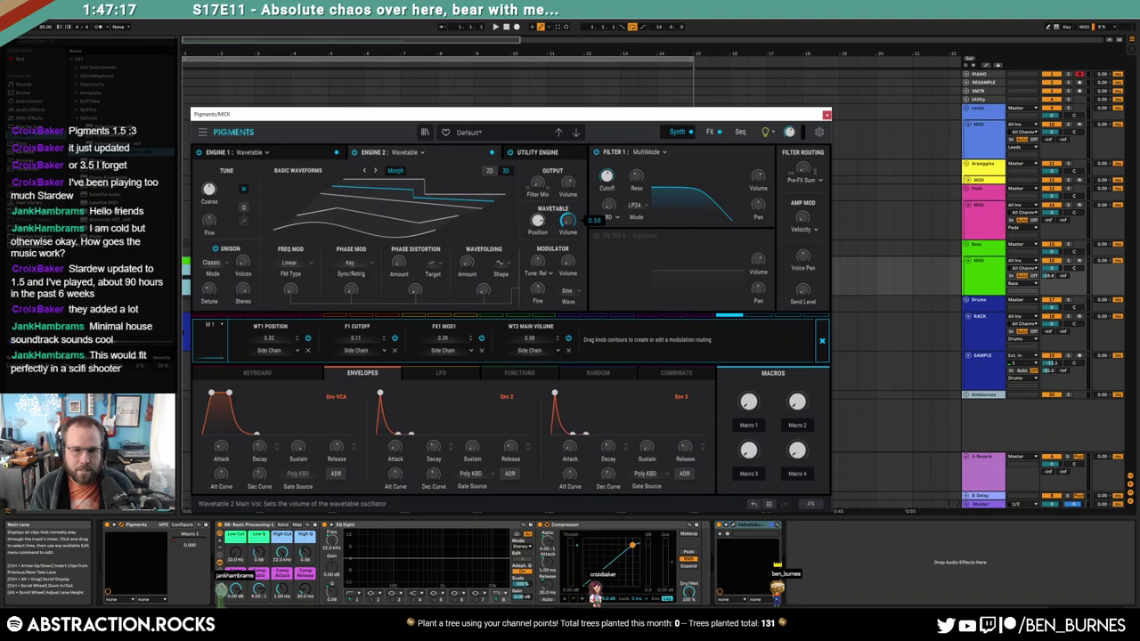
drag(608, 114, 724, 115)
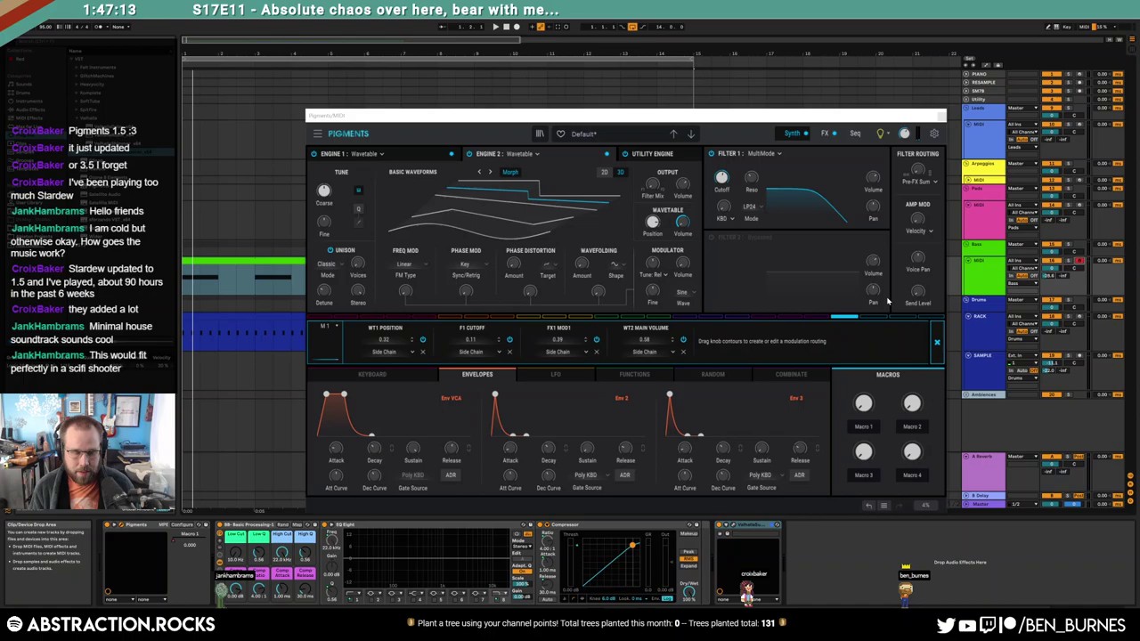
Raise Macro 1 to 1.00 and adjust Engine 2's wavetable position and coarse tuning while listening to the bass
drag(864, 404, 864, 308)
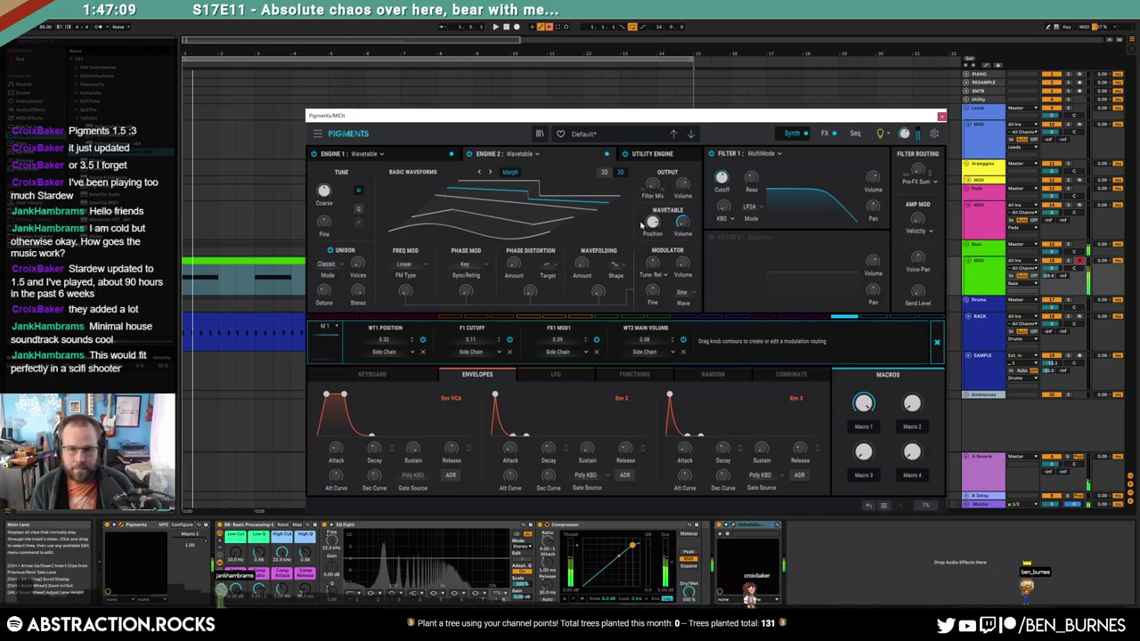
drag(652, 221, 653, 211)
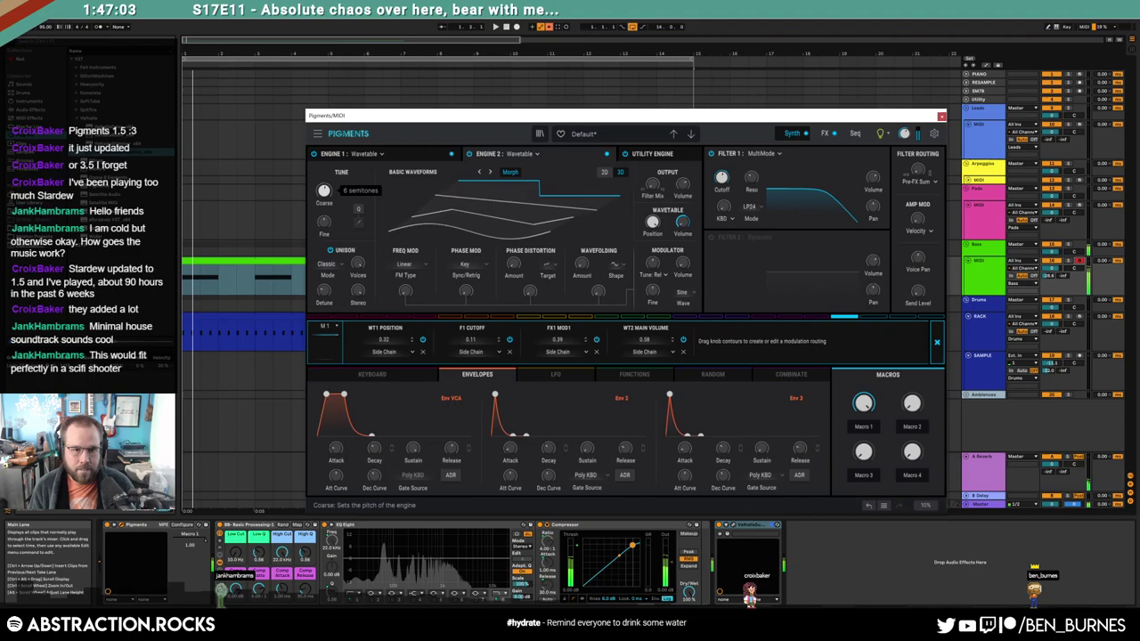
drag(323, 191, 323, 178)
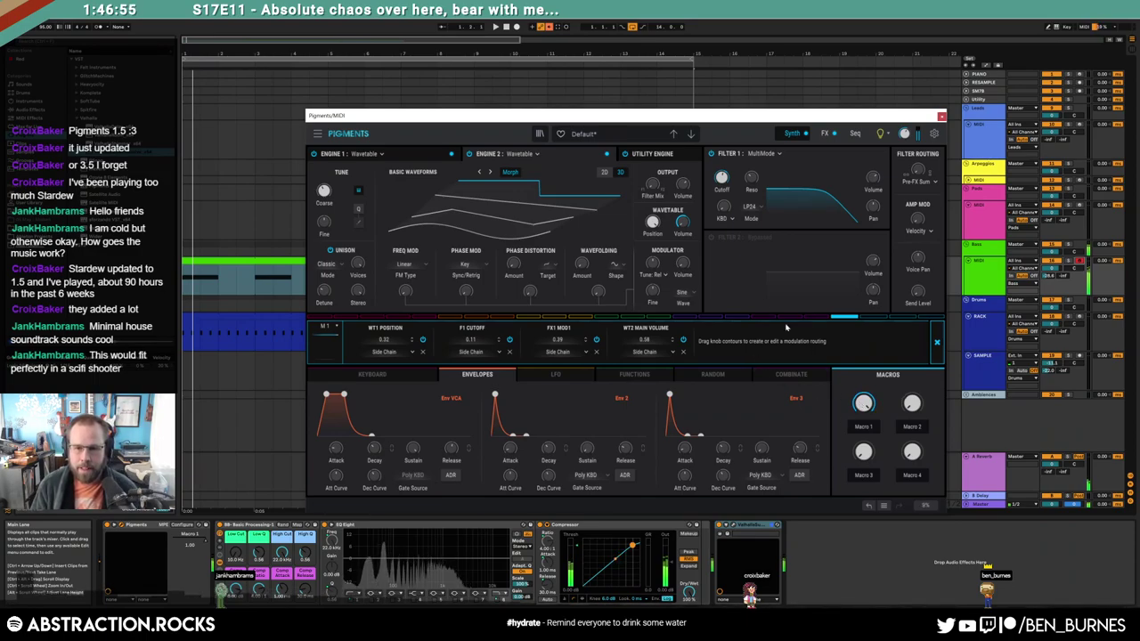
mouse_move(863, 404)
mouse_down()
mouse_move(864, 481)
mouse_move(863, 404)
mouse_up()
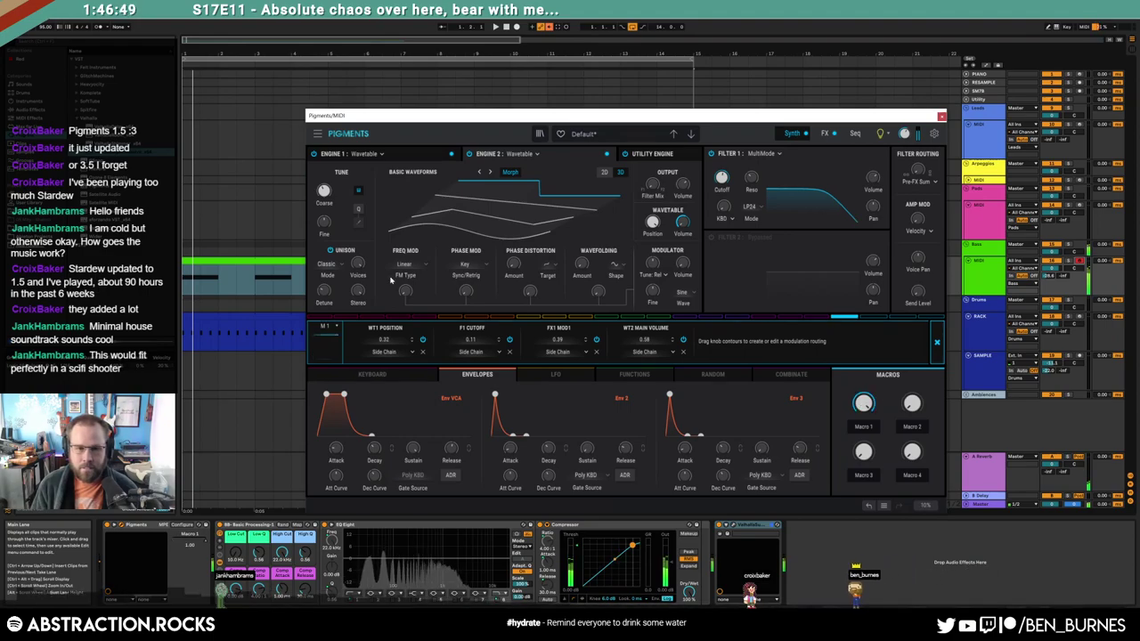
Set Engine 2's Unison mode to Super and adjust its mix, comparing it with Classic mode and with Engine 1
click(340, 265)
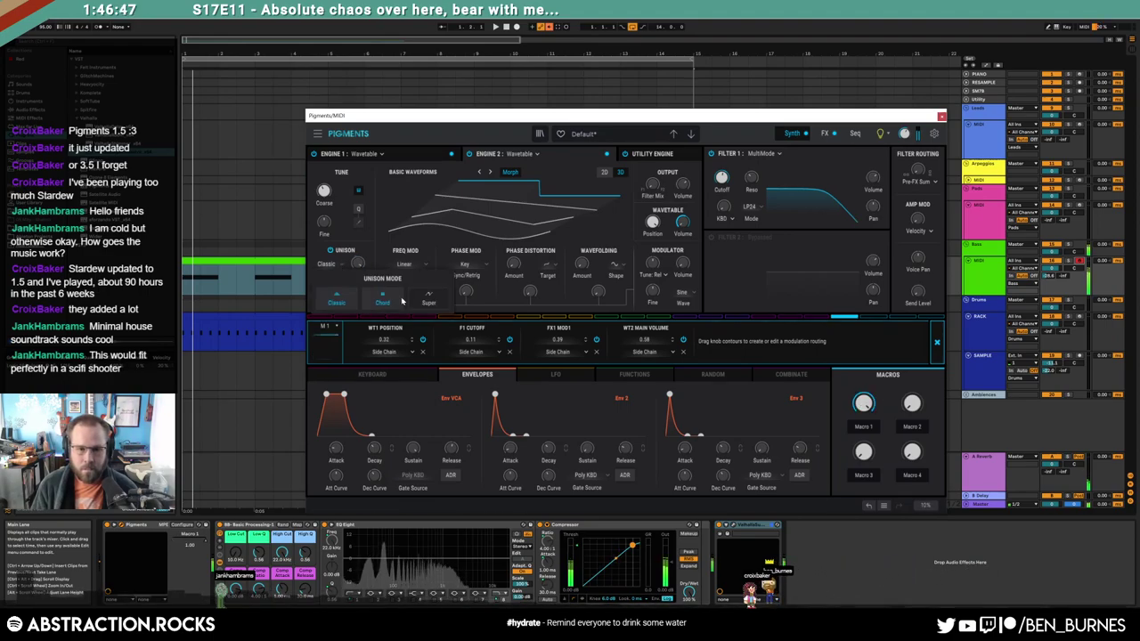
click(428, 298)
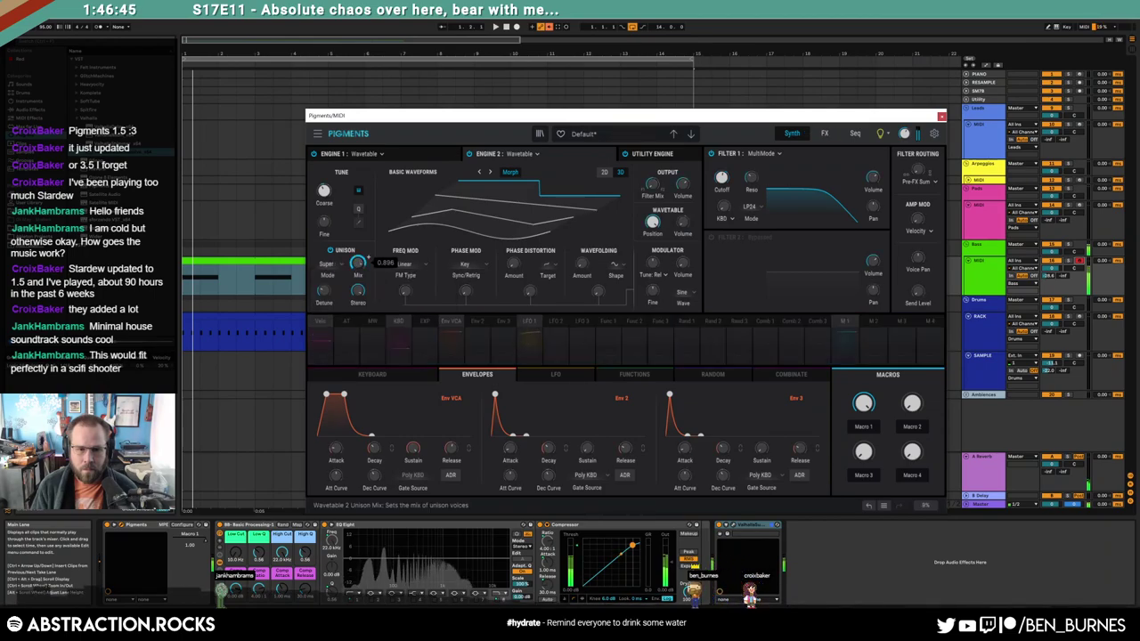
drag(357, 264, 358, 294)
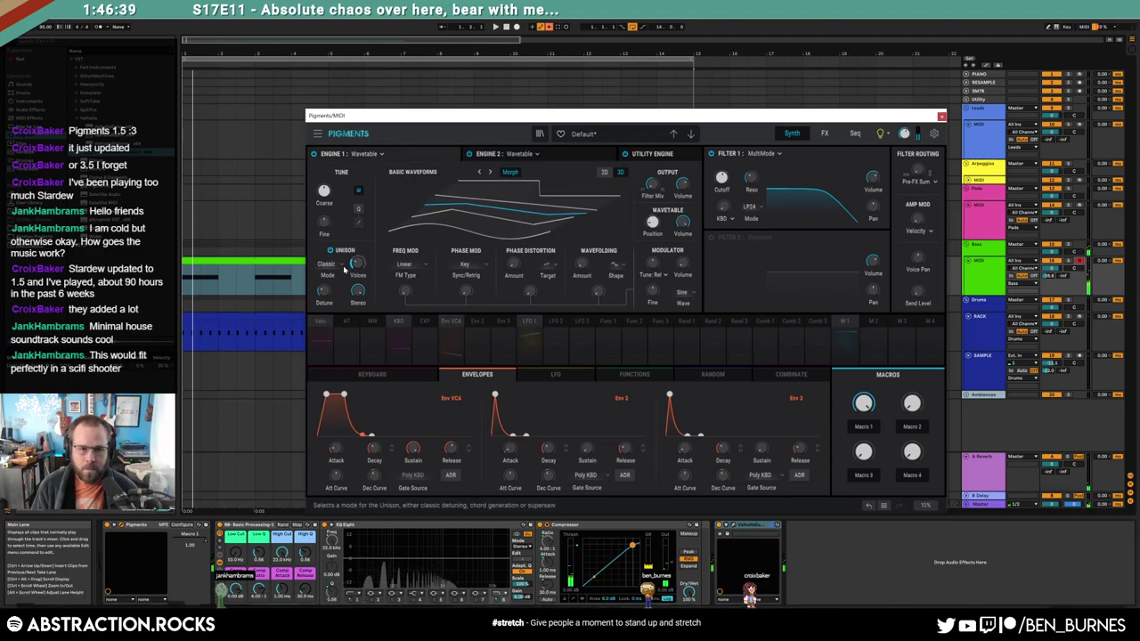
click(342, 265)
click(338, 299)
click(428, 300)
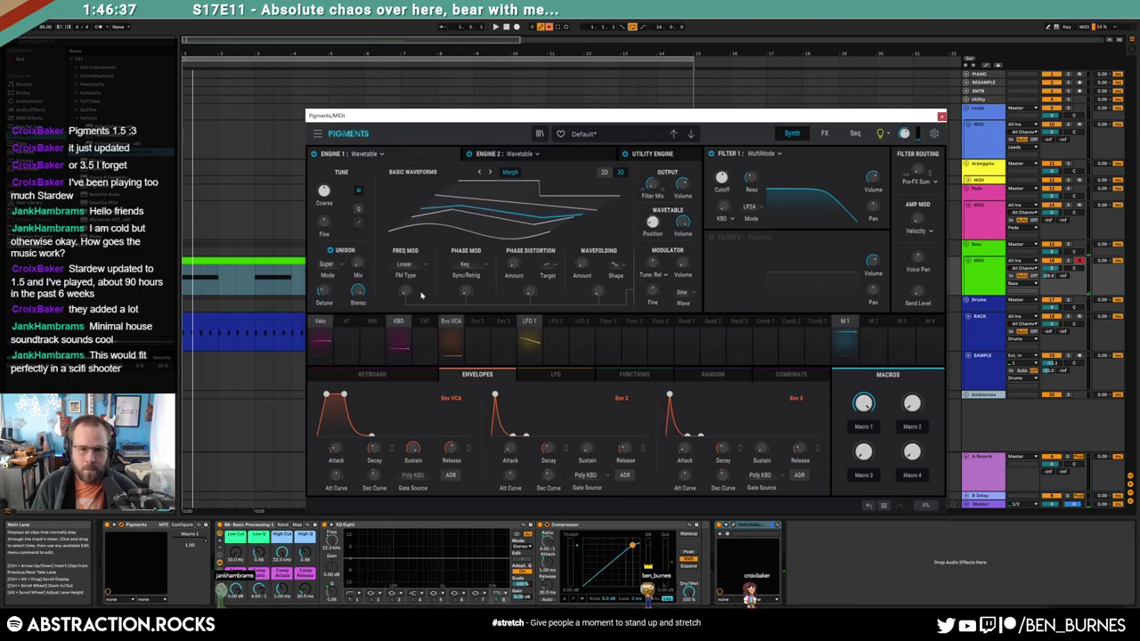
mouse_move(355, 269)
mouse_down()
mouse_move(368, 259)
mouse_move(357, 255)
mouse_up()
click(586, 155)
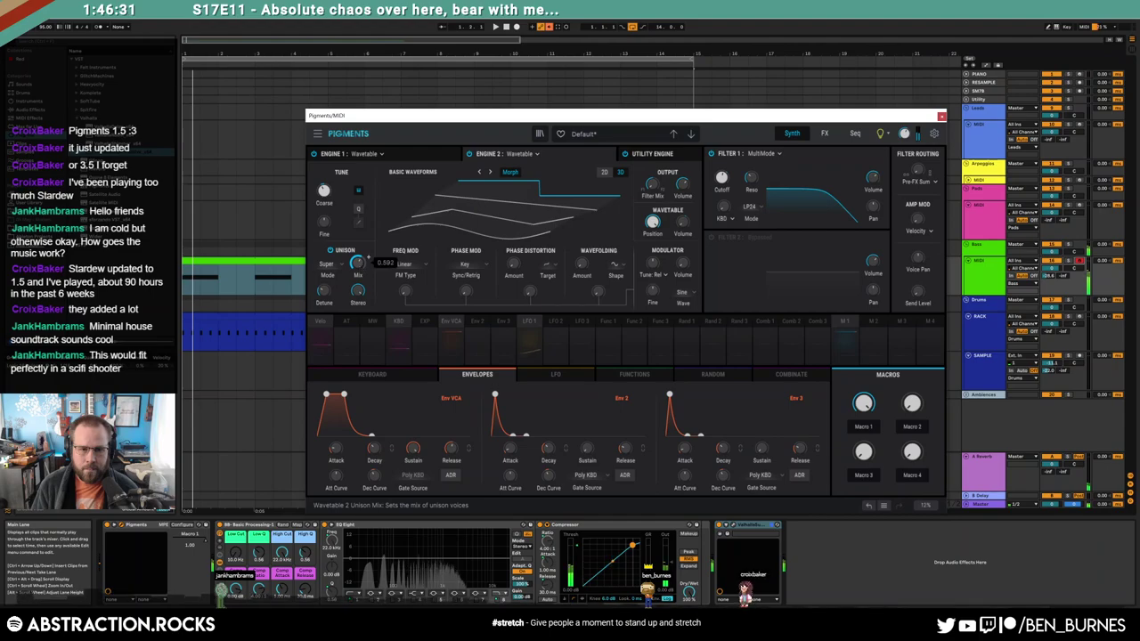
click(433, 160)
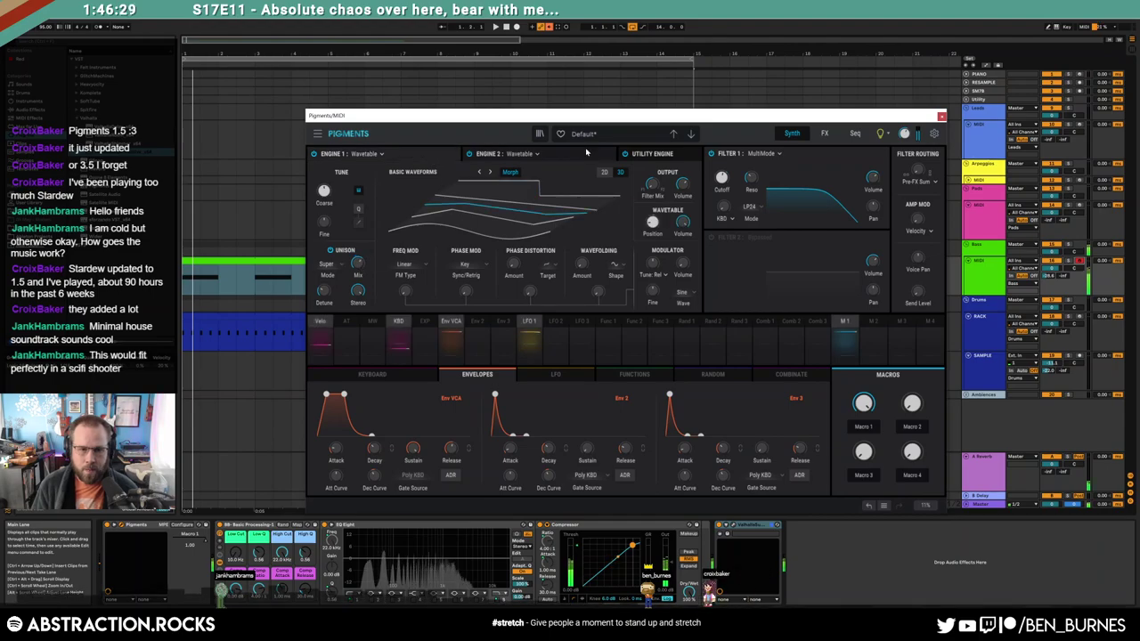
click(586, 153)
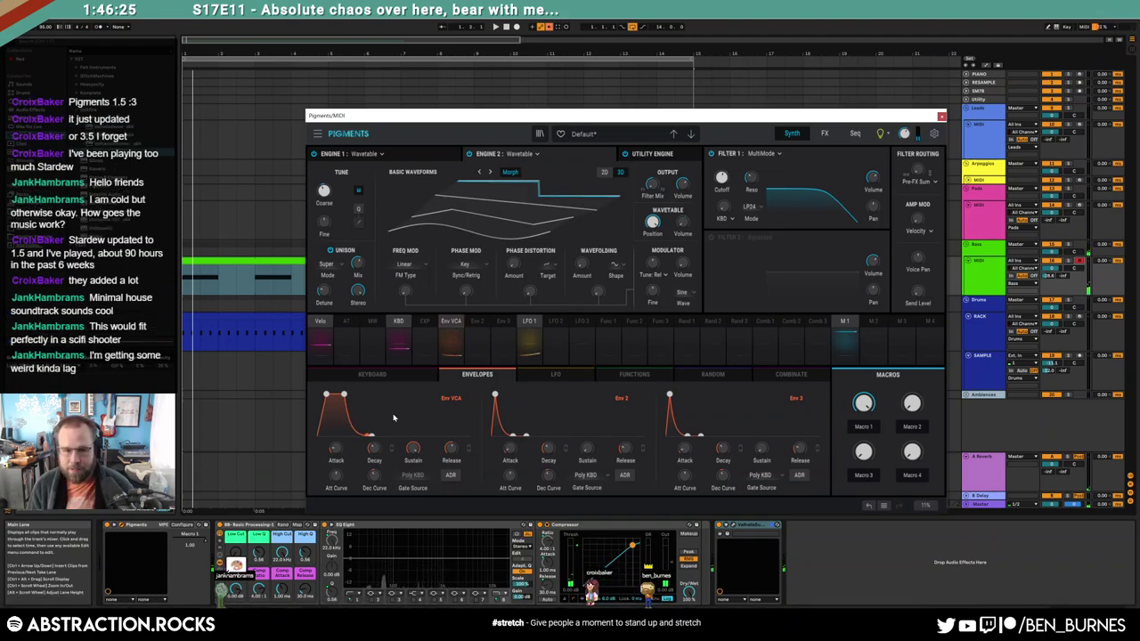
Re-enable the overridden automation, play the arrangement from the start, and reopen Pigments on the bass track
click(939, 117)
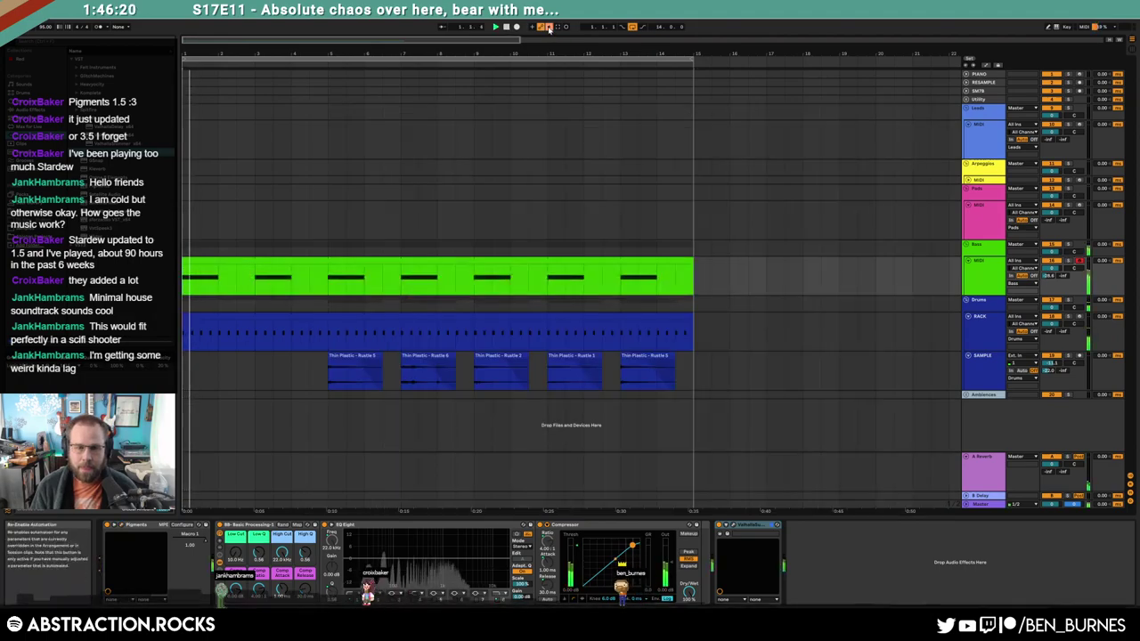
click(988, 285)
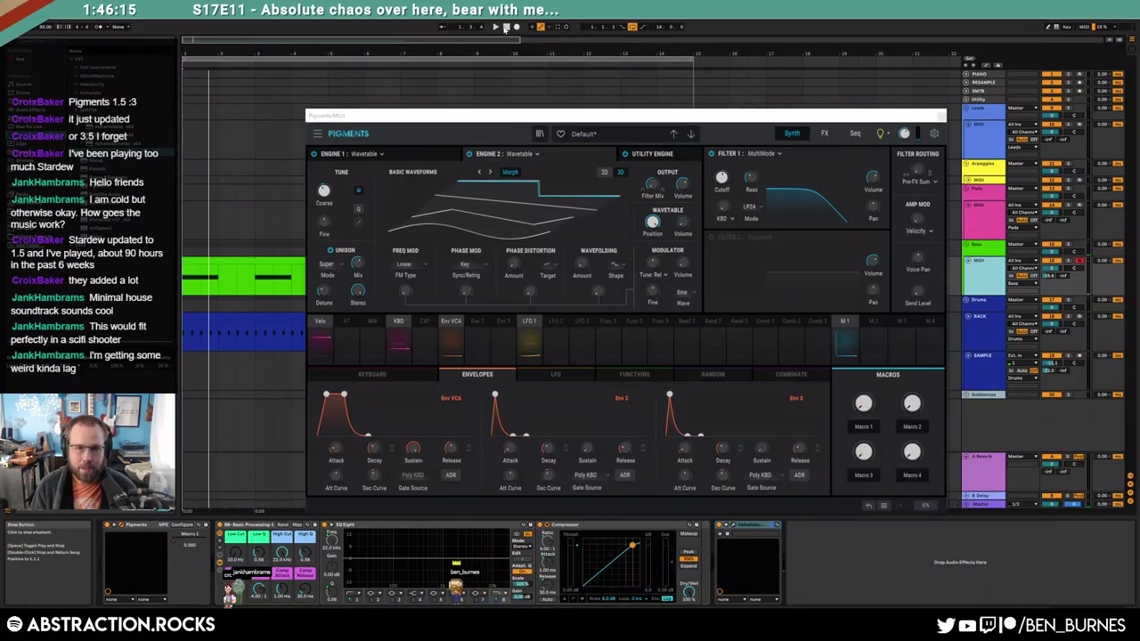
click(939, 117)
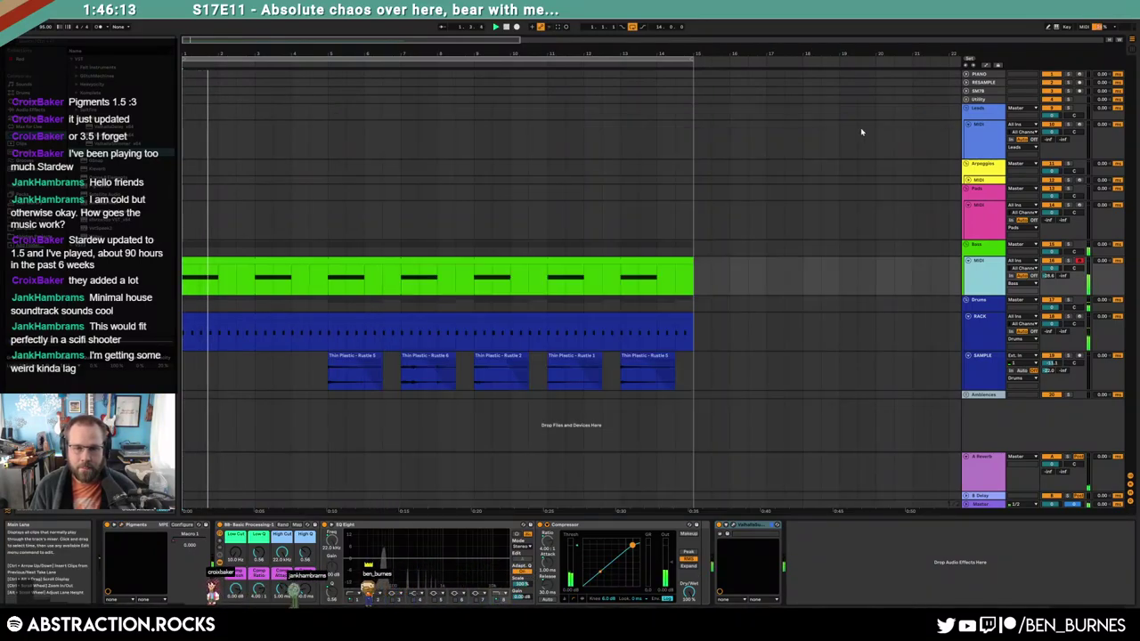
click(122, 528)
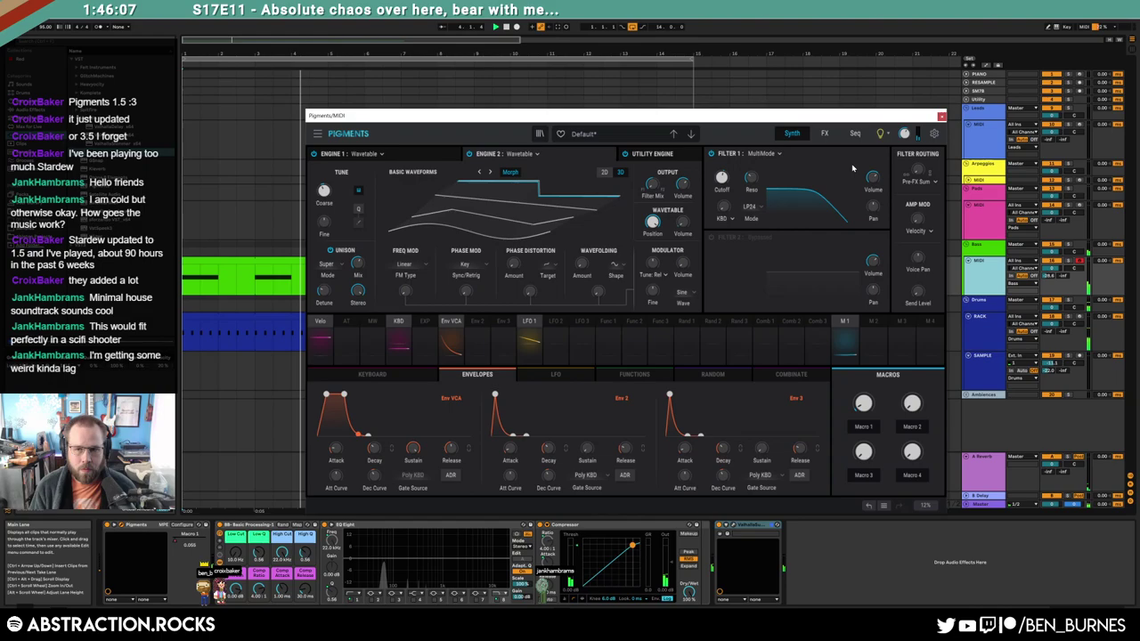
Close Pigments, adjust the Valhalla Supermassive effect on the bass track while listening, and close its window
click(941, 116)
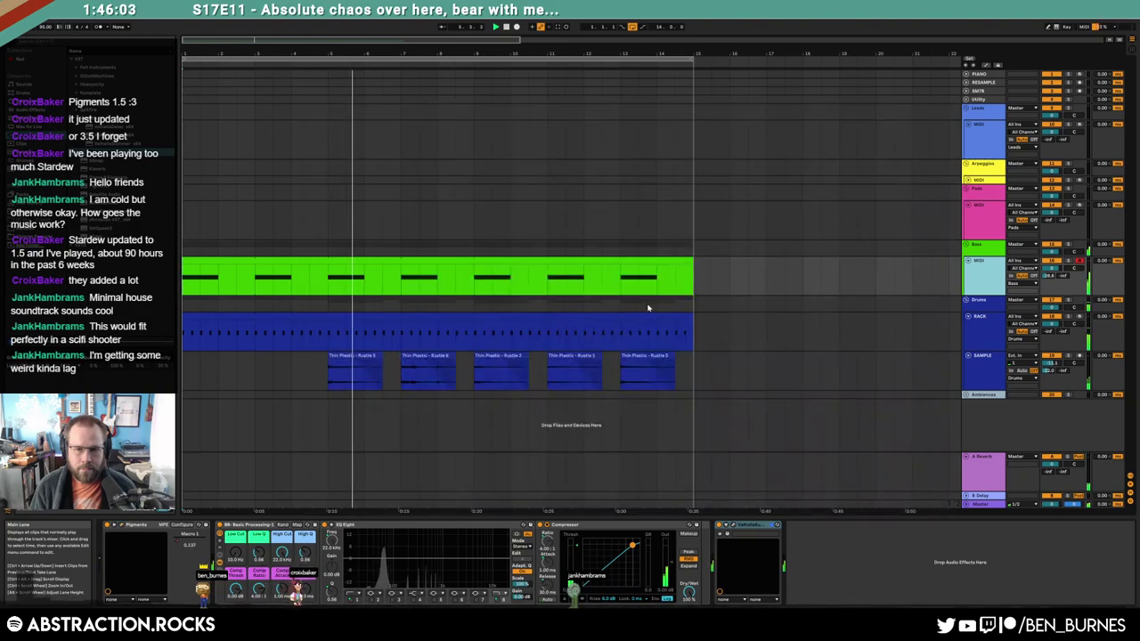
click(733, 525)
drag(238, 195, 239, 223)
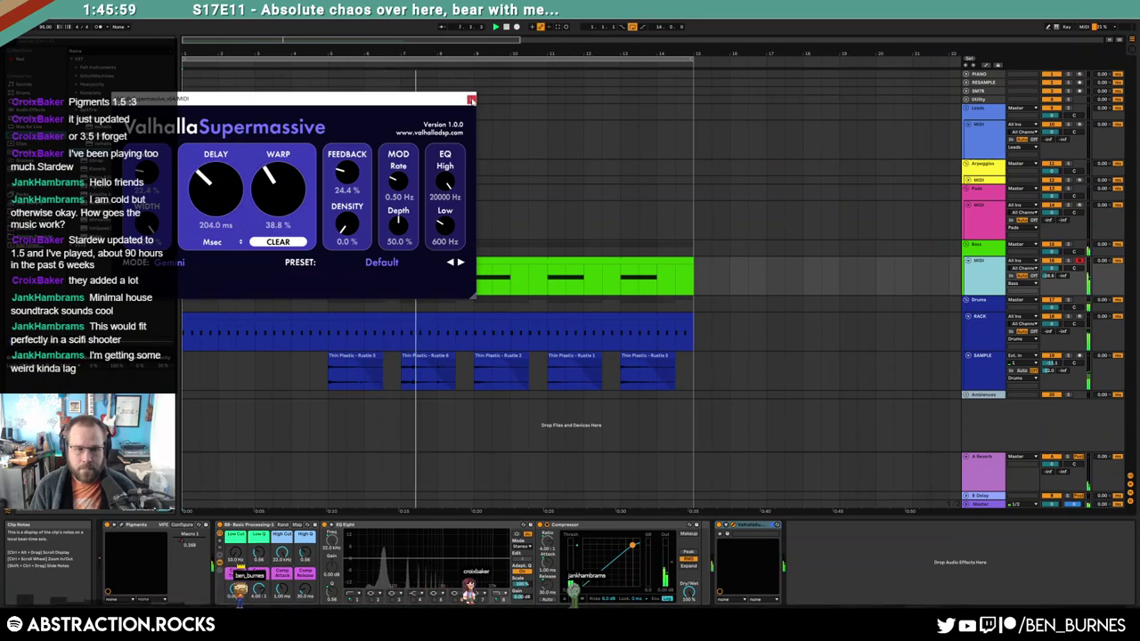
click(471, 99)
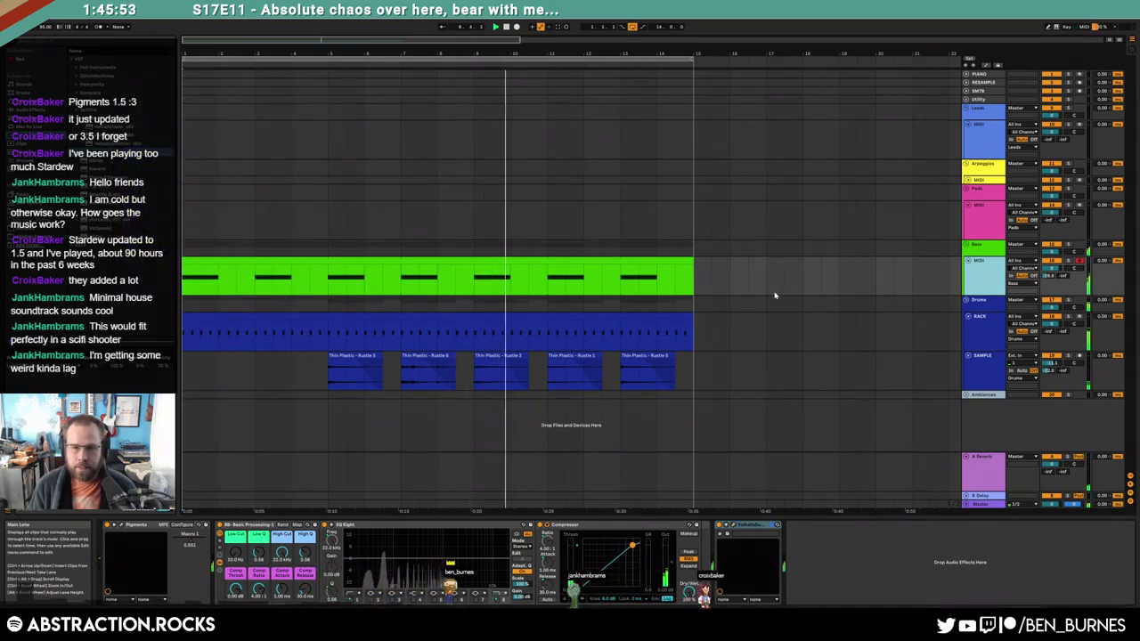
Show the kick track's Drum Rack using its last clip and browse the sample library for drum sounds while playing the arrangement
click(688, 329)
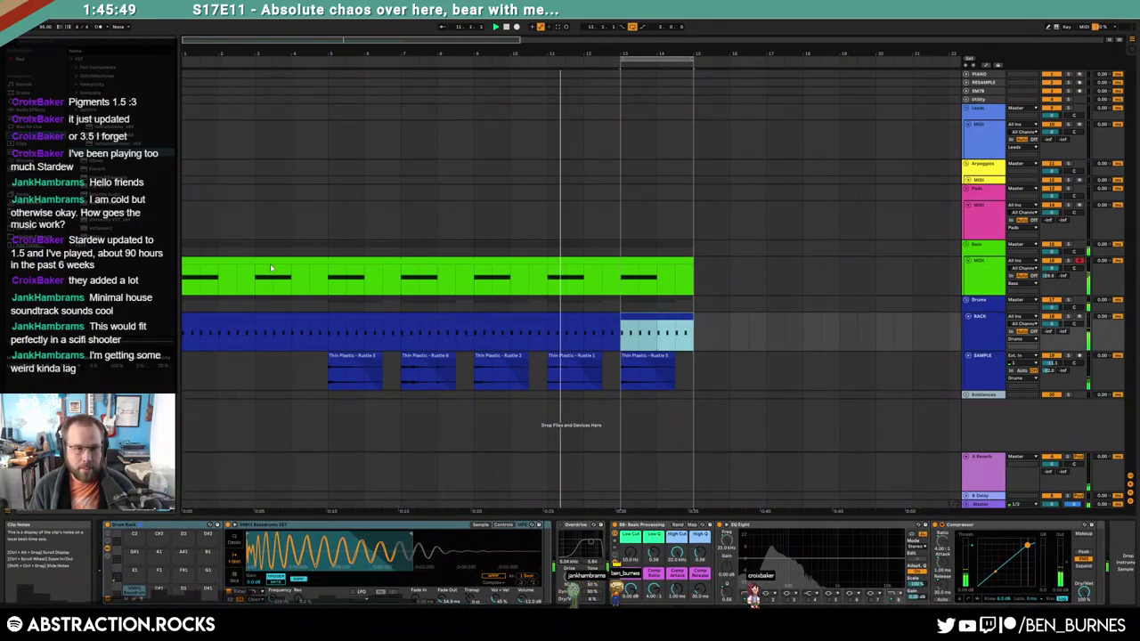
click(38, 229)
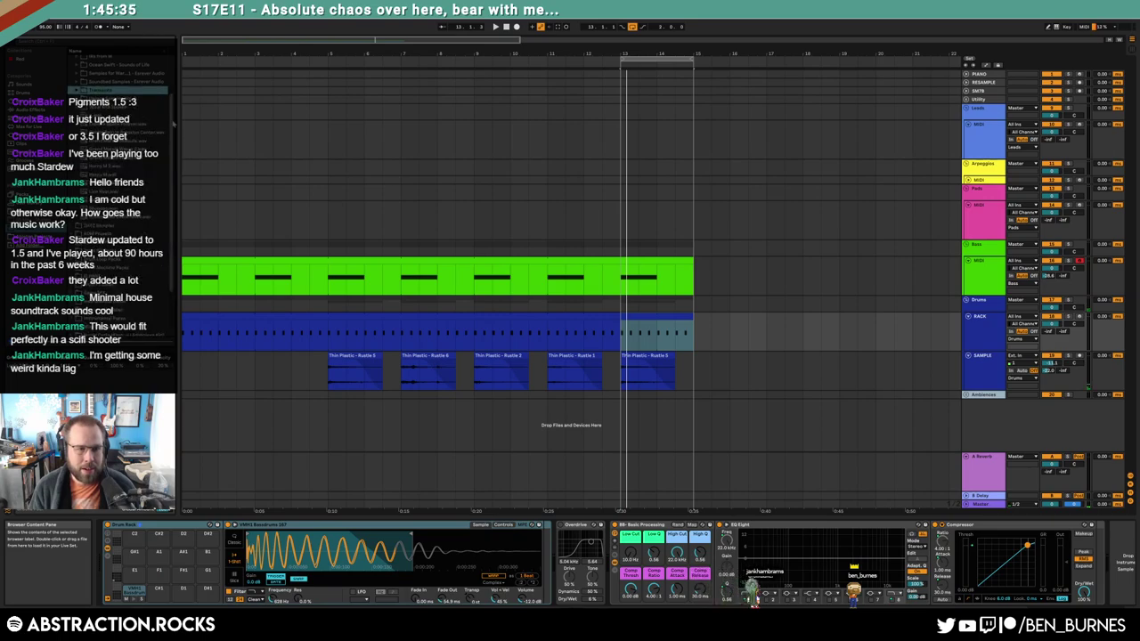
scroll(169, 121, up, 3)
scroll(180, 133, down, 5)
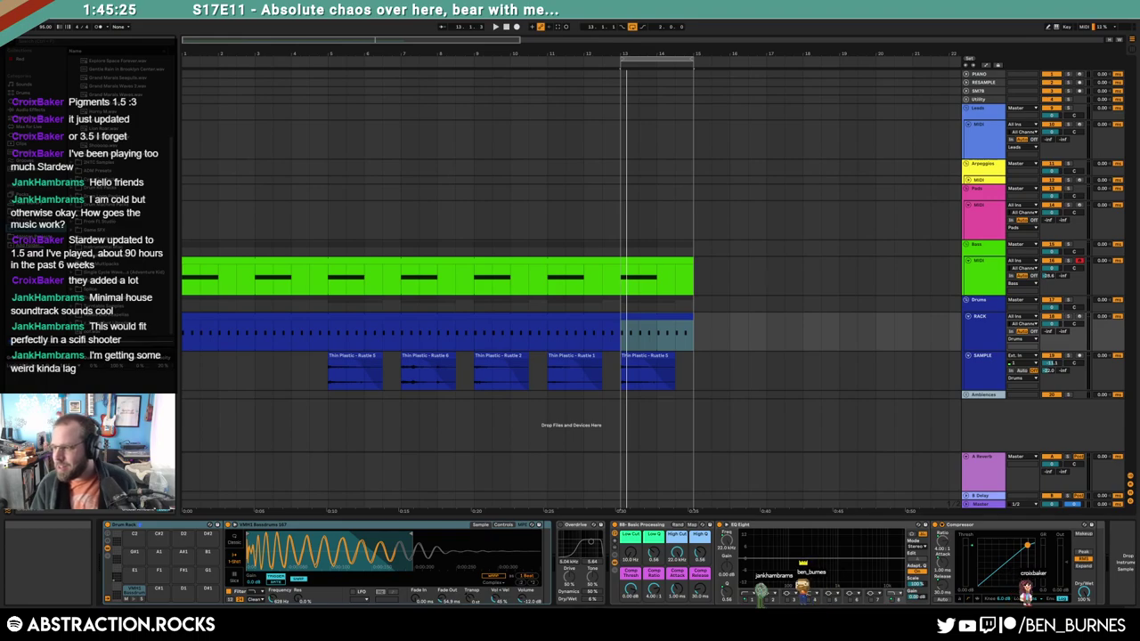
mouse_move(1139, 134)
mouse_down()
mouse_move(395, 124)
mouse_move(1139, 129)
mouse_up()
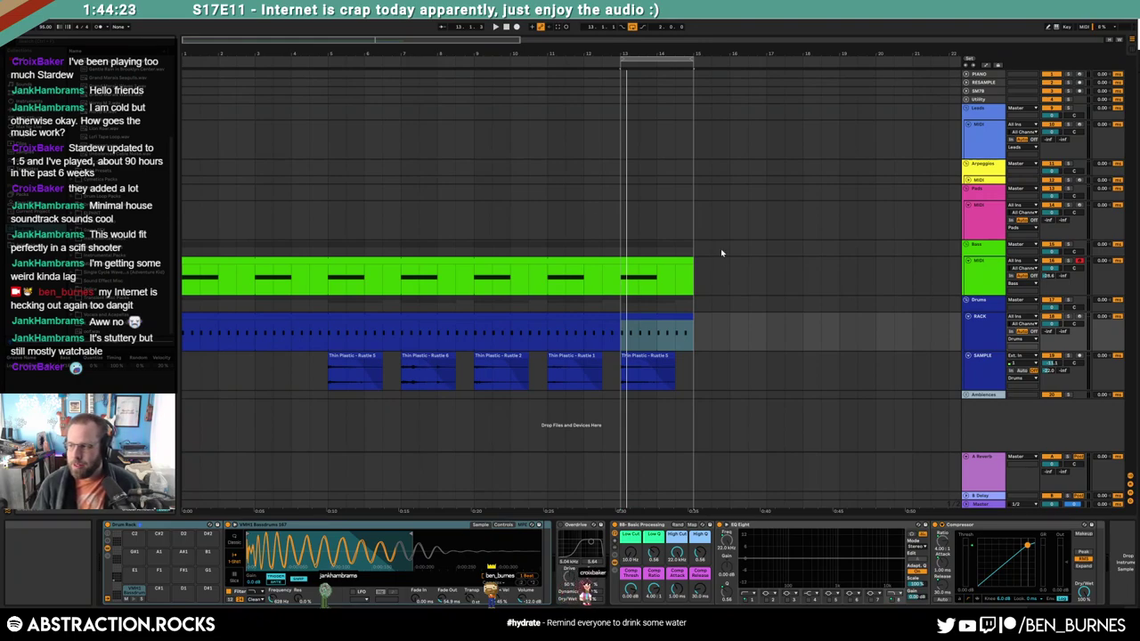
click(496, 27)
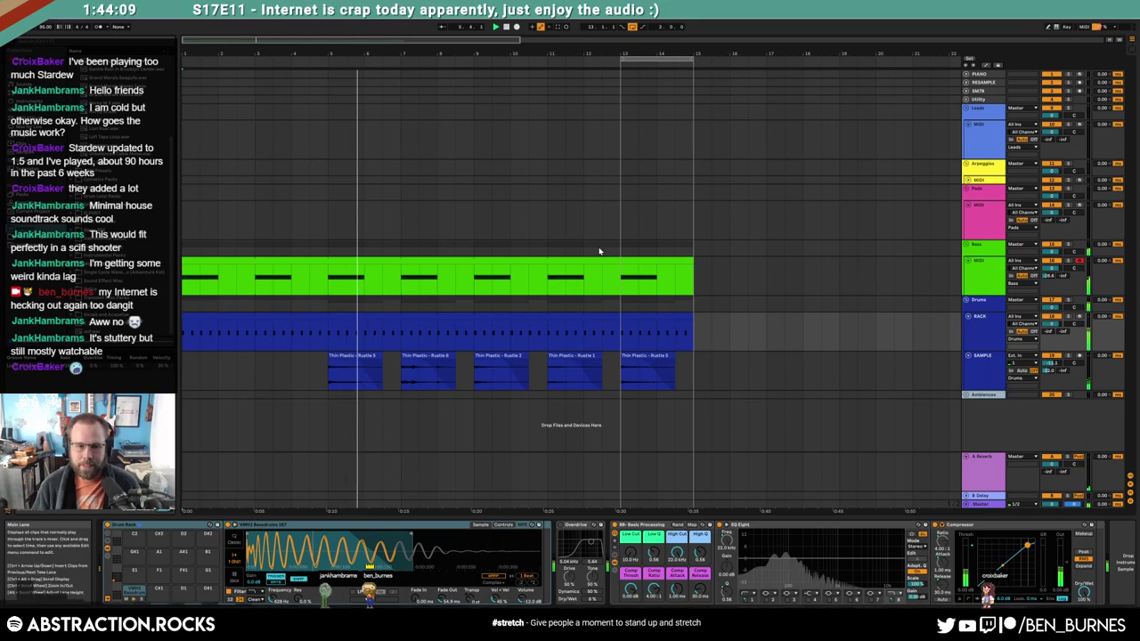
click(983, 363)
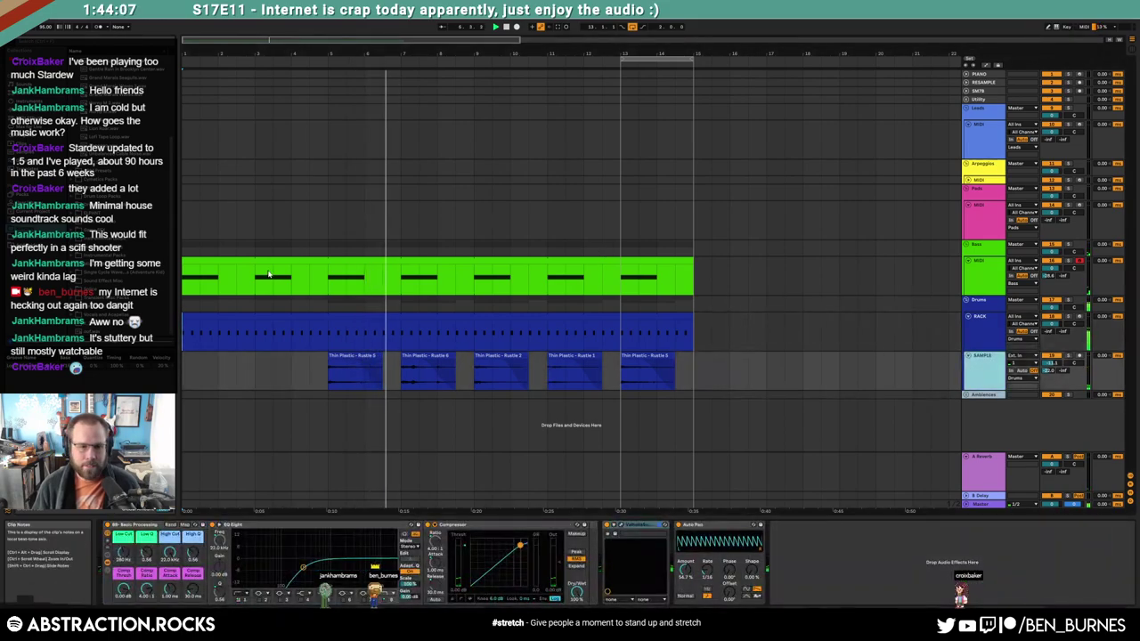
click(662, 318)
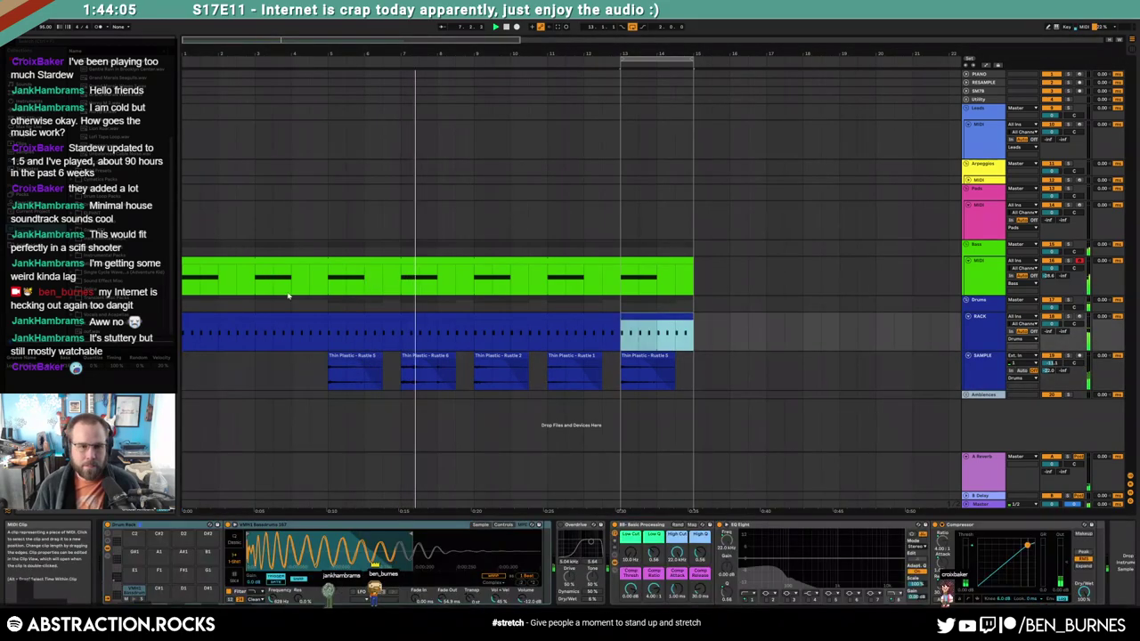
drag(172, 180, 177, 118)
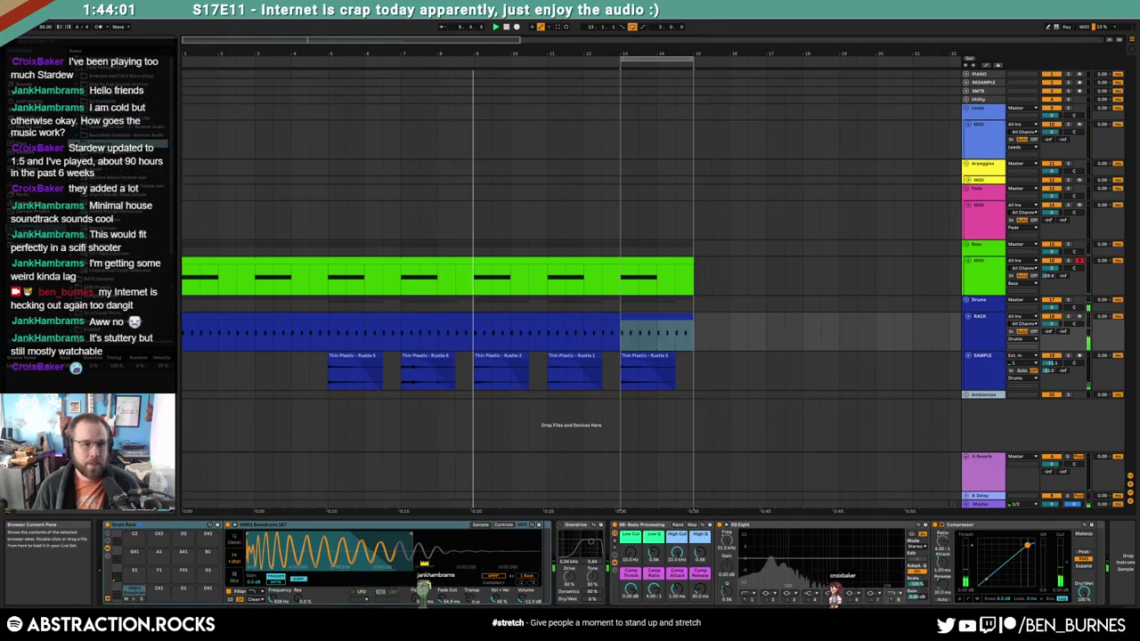
drag(171, 110, 177, 232)
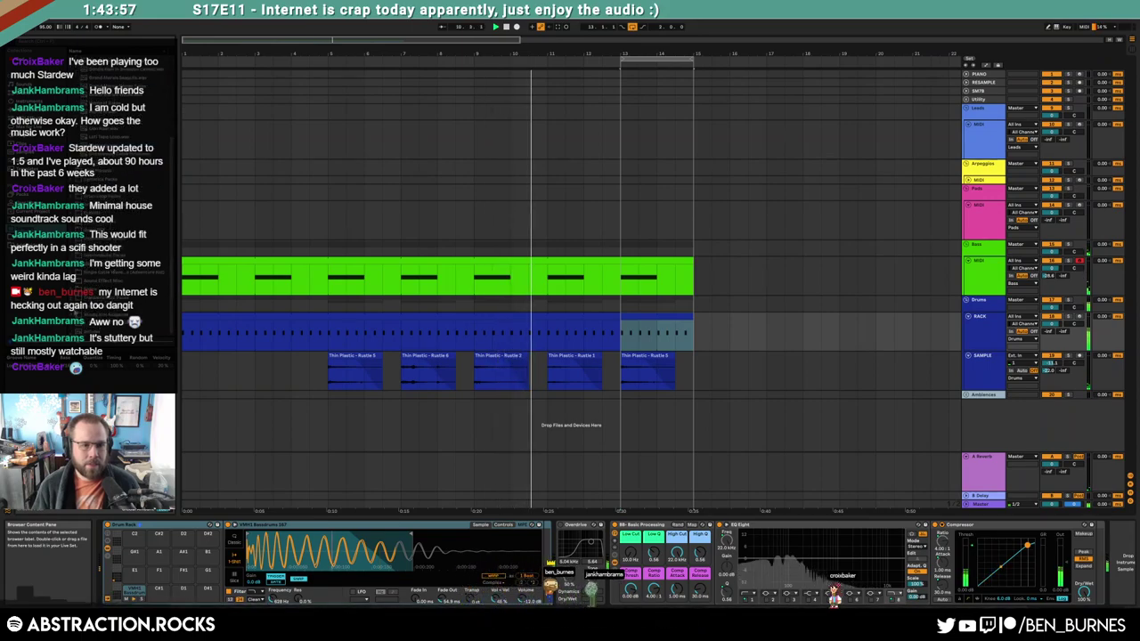
scroll(158, 240, up, 10)
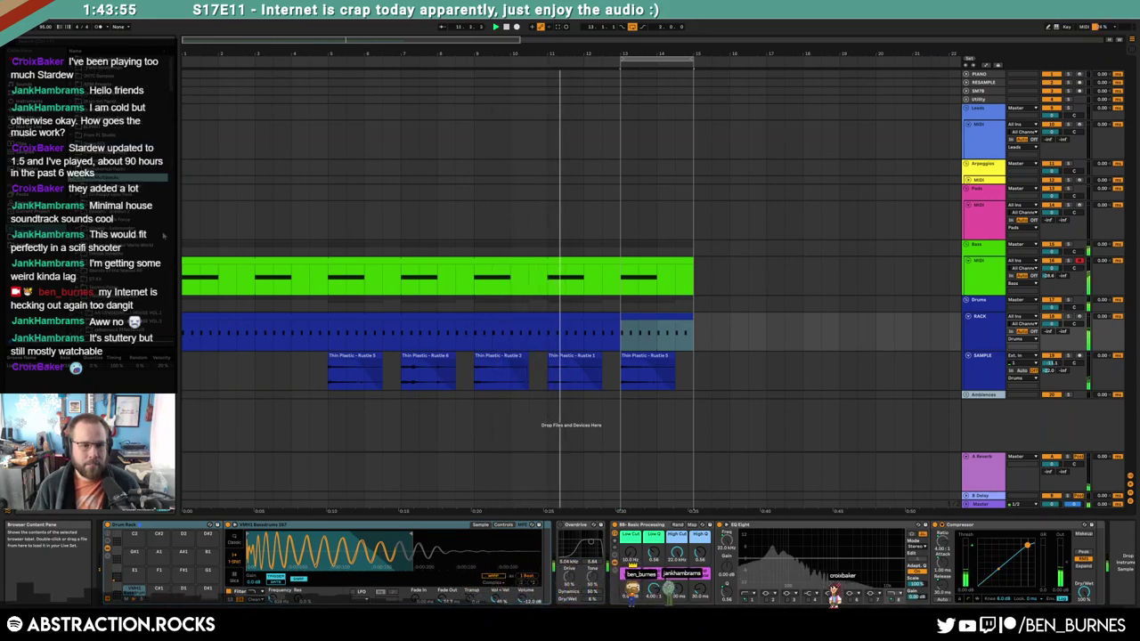
drag(171, 69, 180, 114)
key(space)
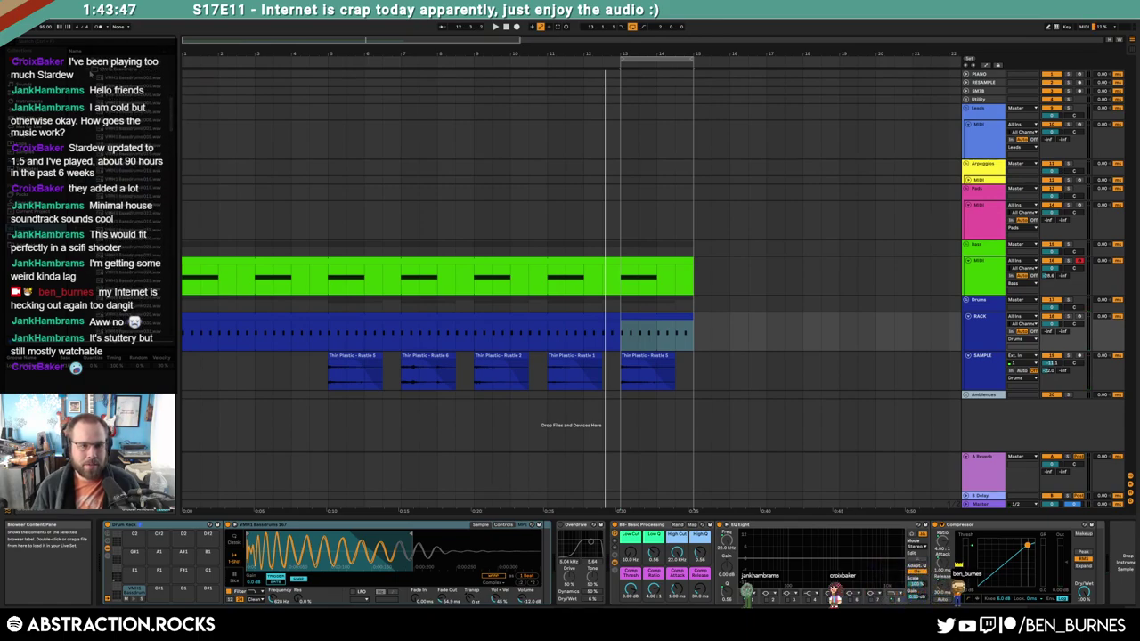
Find the VMH1 closed-hat samples, audition several, and load one onto Drum Rack pad E1
click(91, 71)
click(87, 206)
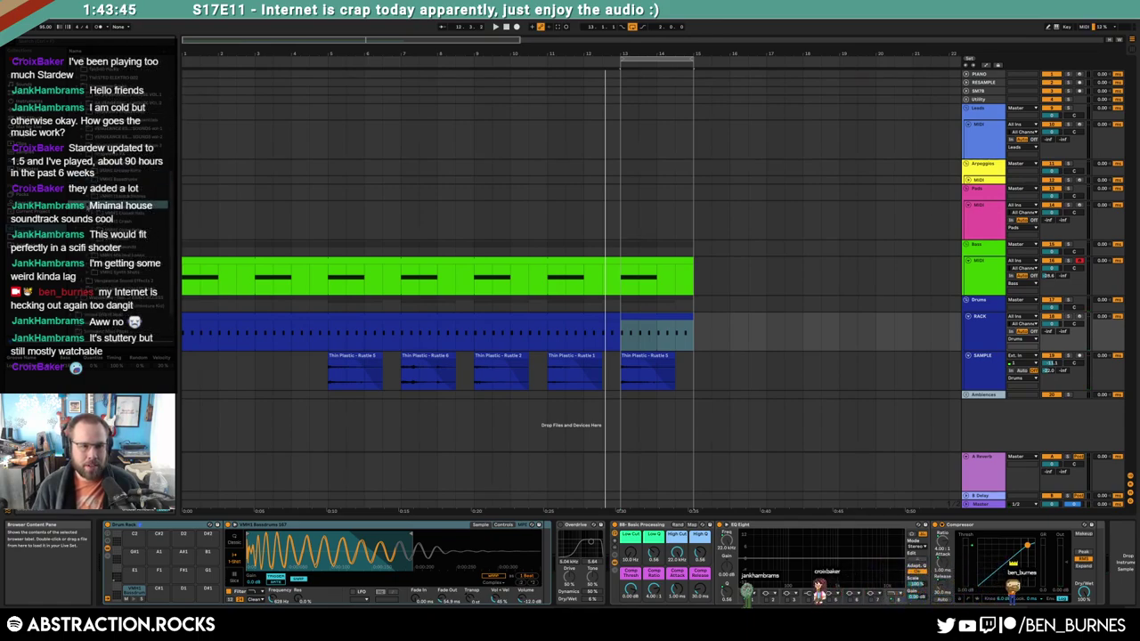
click(95, 213)
click(116, 265)
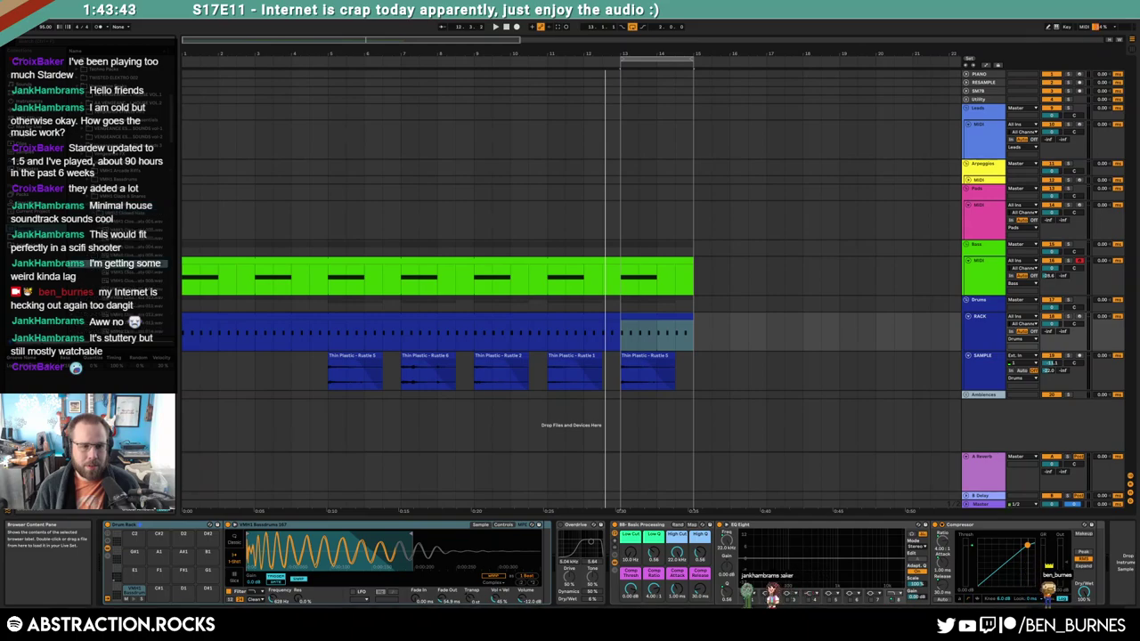
click(116, 289)
click(149, 307)
click(150, 315)
click(149, 331)
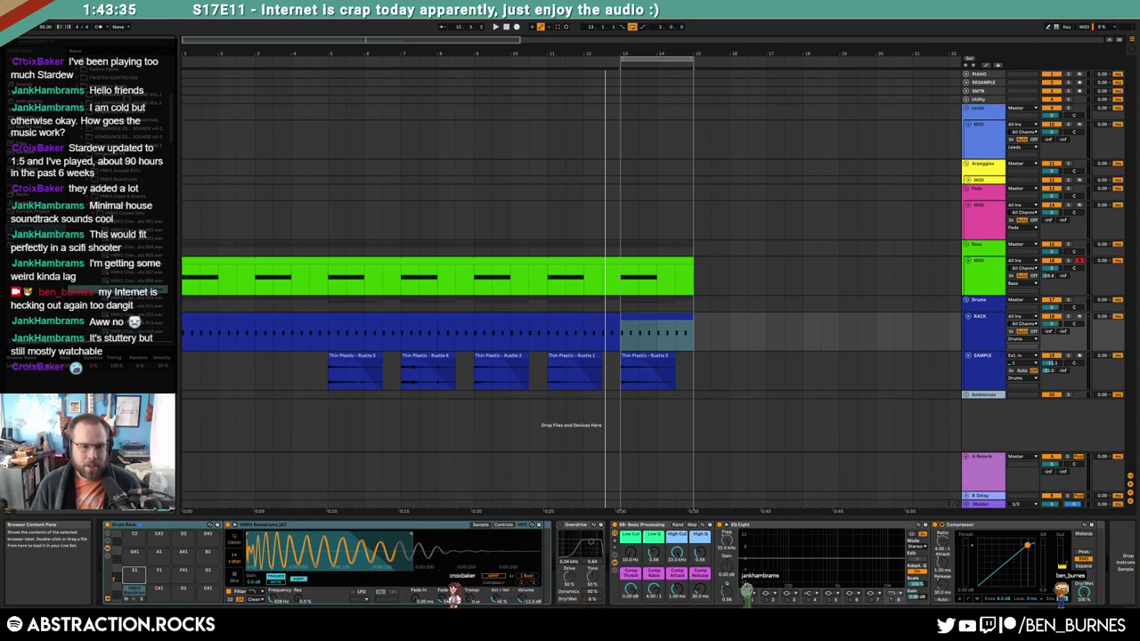
drag(135, 574, 134, 578)
Audition further closed hats and load VMH1 Closed Hats 040 onto Drum Rack pad F1
scroll(176, 154, down, 10)
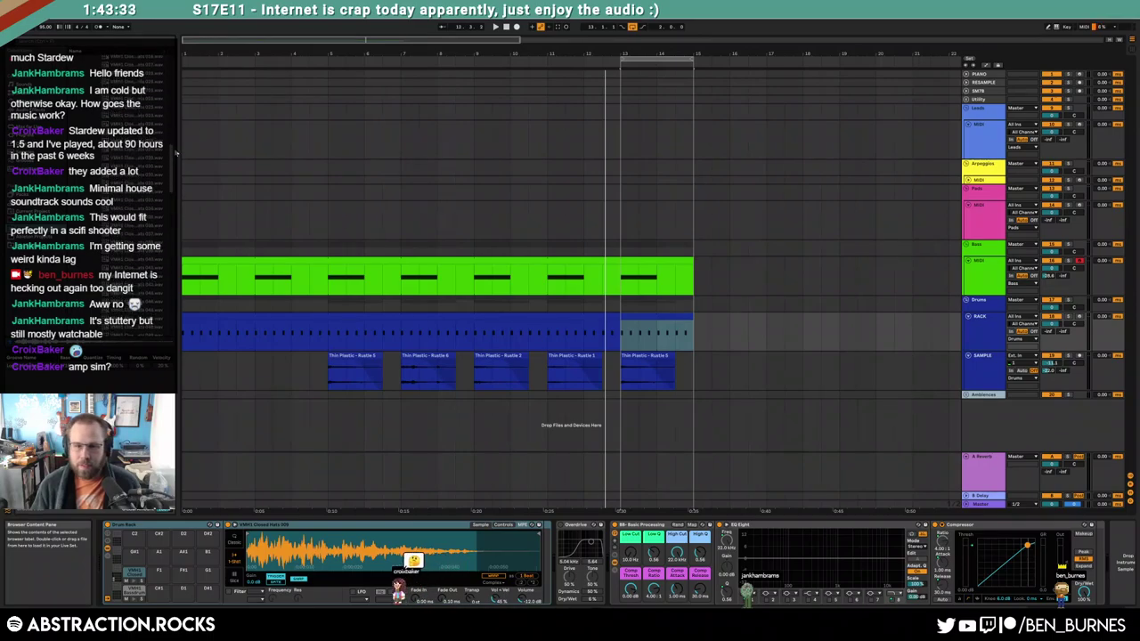
click(147, 243)
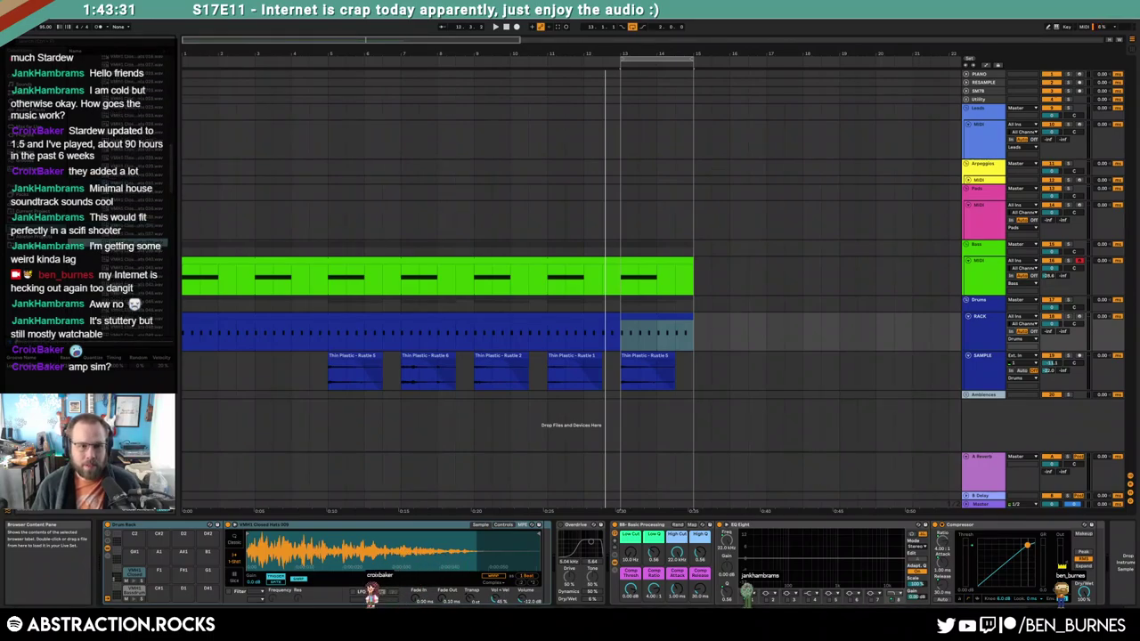
click(158, 251)
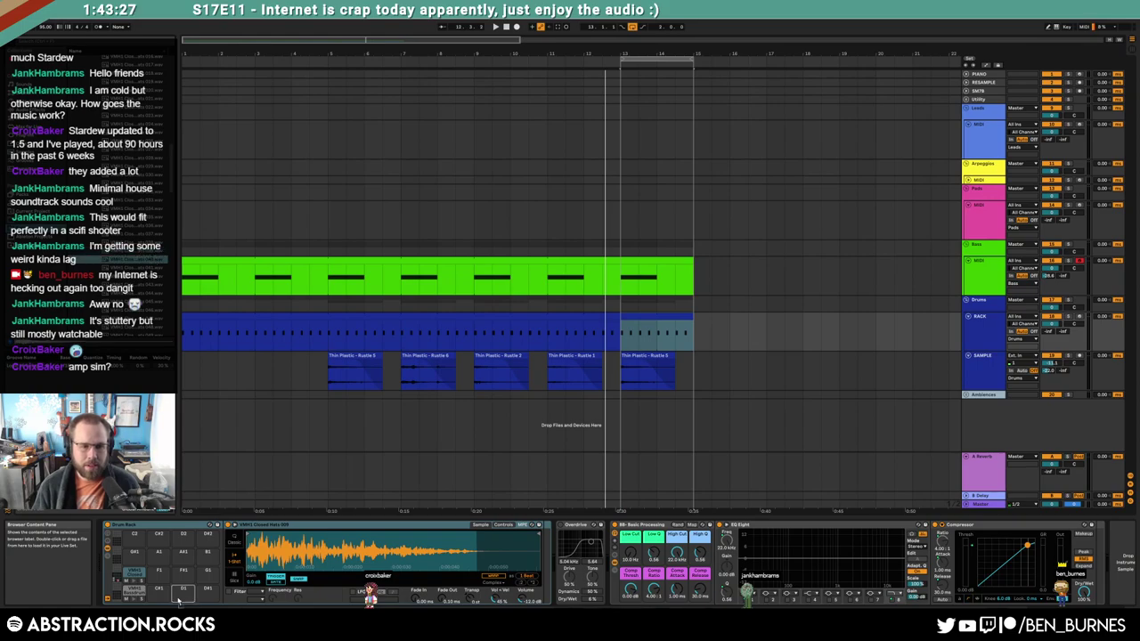
Open the last drum clip and add the pad E1 closed hat on all four beats of the bar
double_click(646, 317)
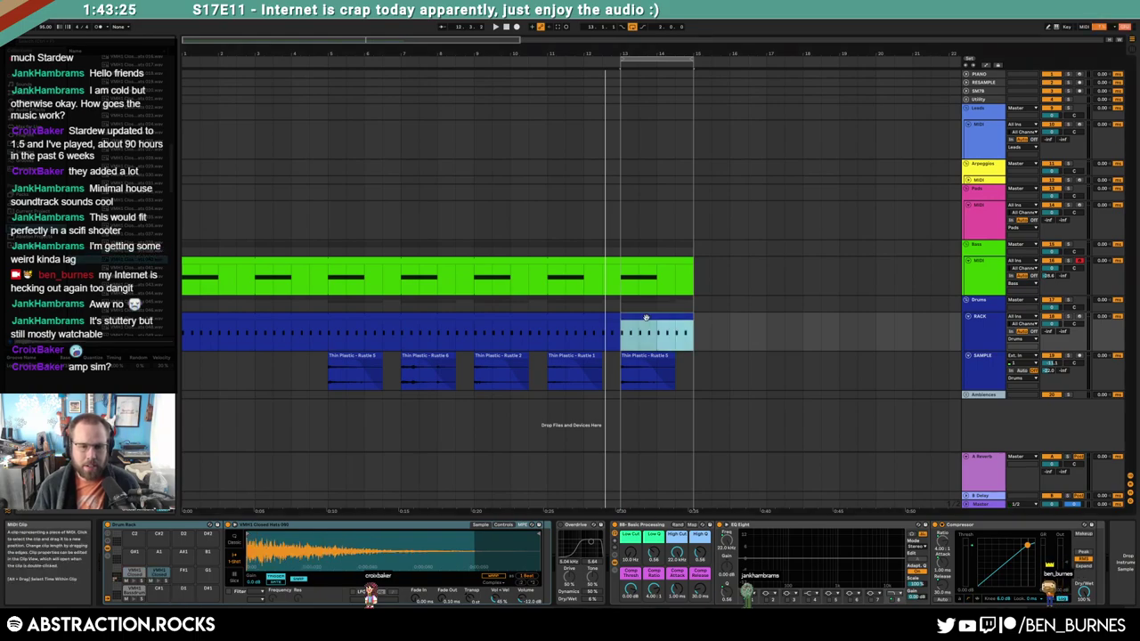
drag(327, 462, 329, 464)
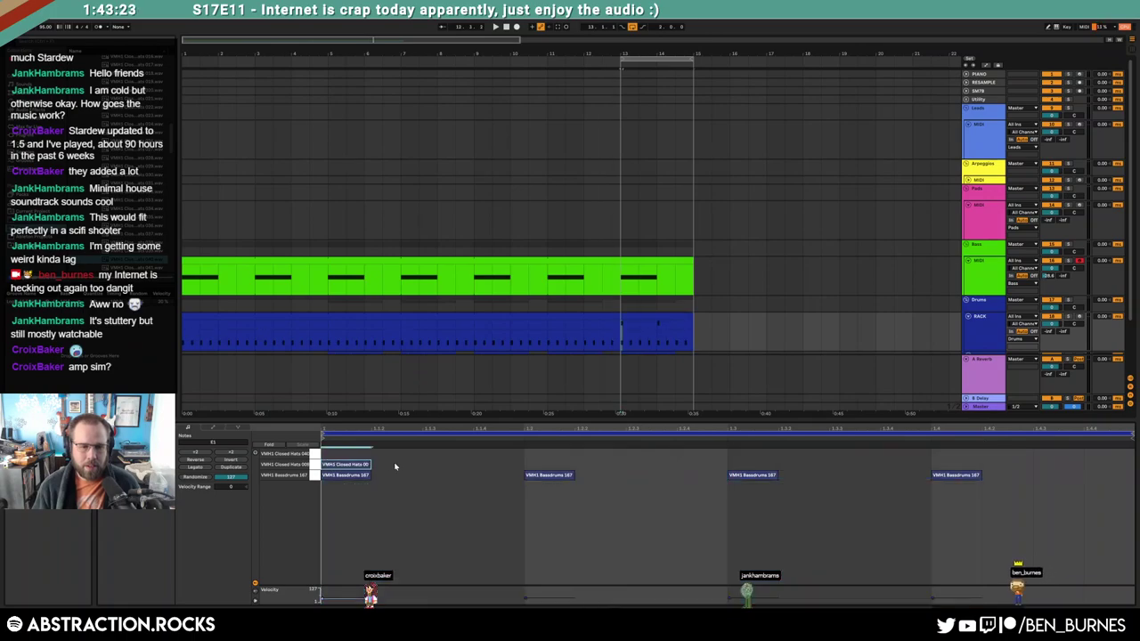
double_click(548, 465)
double_click(756, 465)
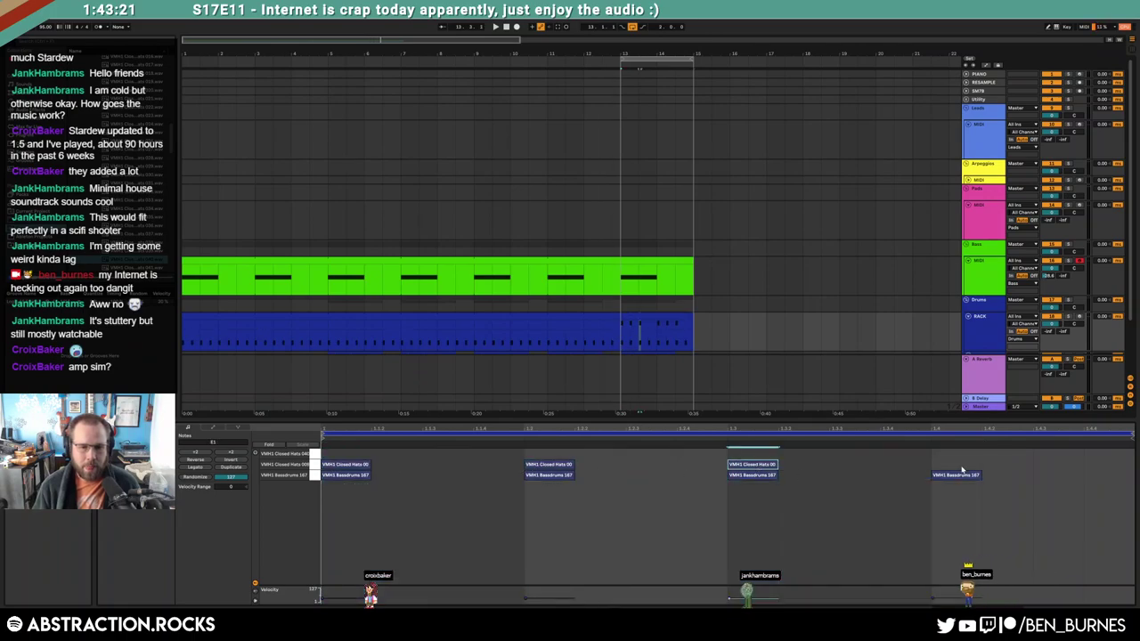
double_click(967, 465)
Add VMH1 Closed Hats 040 notes at 1.1.2, 1.2.2, 1.3.3 and 1.4.3 in the drum clip
double_click(405, 454)
double_click(601, 454)
double_click(854, 453)
double_click(1039, 454)
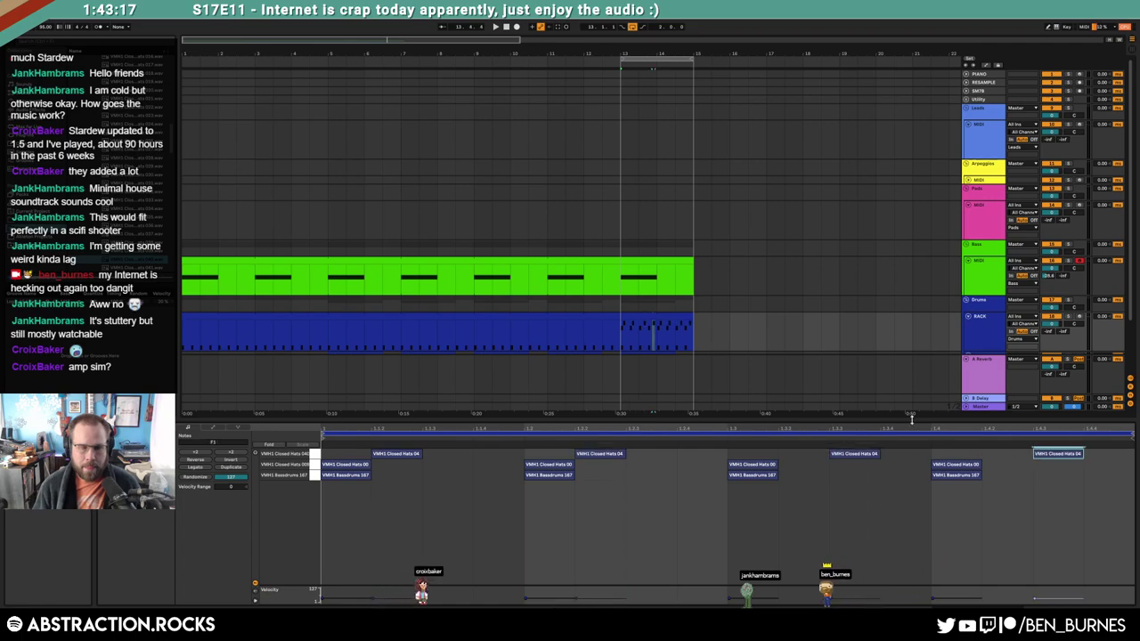
Audition more VMH1 closed-hat samples and load VMH1 Closed Hats 067 onto Drum Rack pad F#1
scroll(136, 262, down, 2)
click(139, 248)
scroll(155, 184, down, 6)
click(155, 182)
key(shift+Tab)
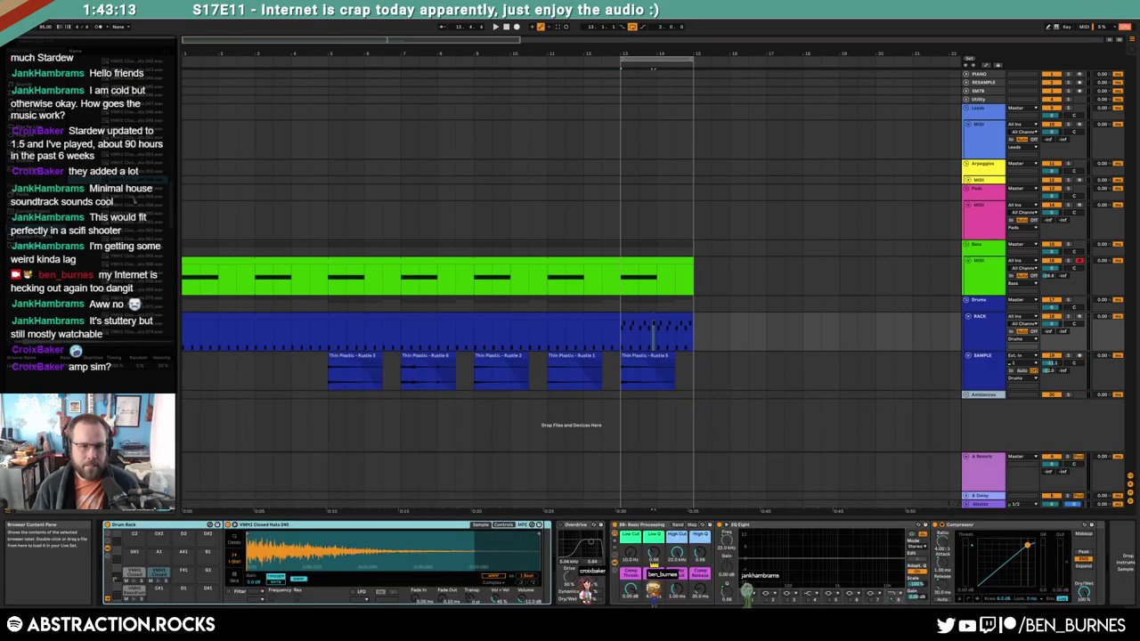
click(131, 198)
click(129, 204)
click(130, 214)
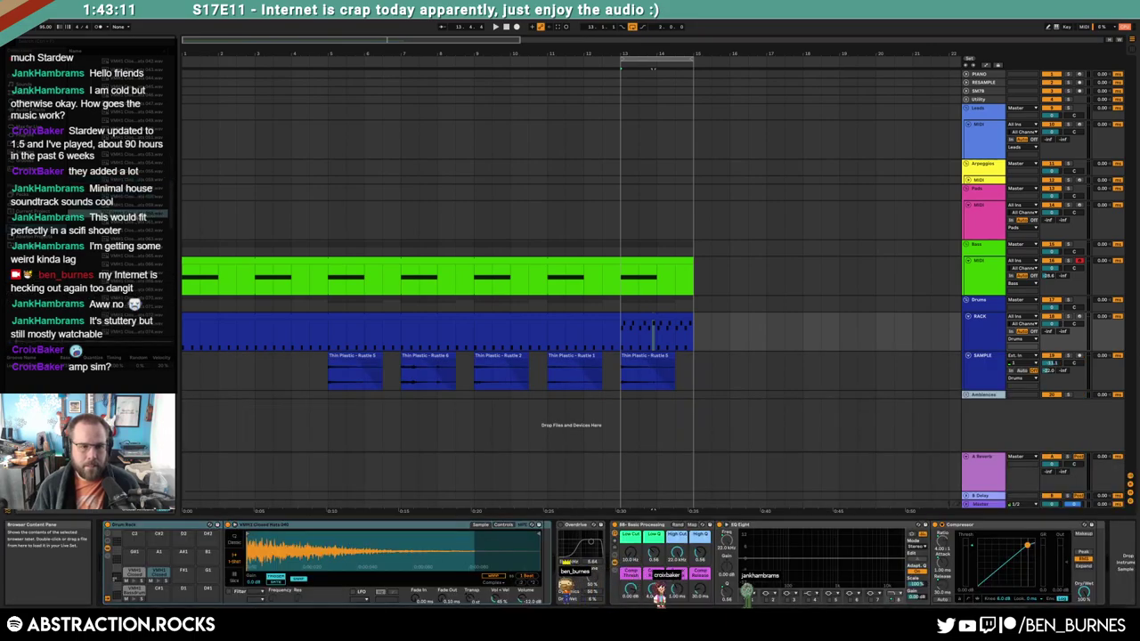
key(Down)
key(Down)
key(Down)
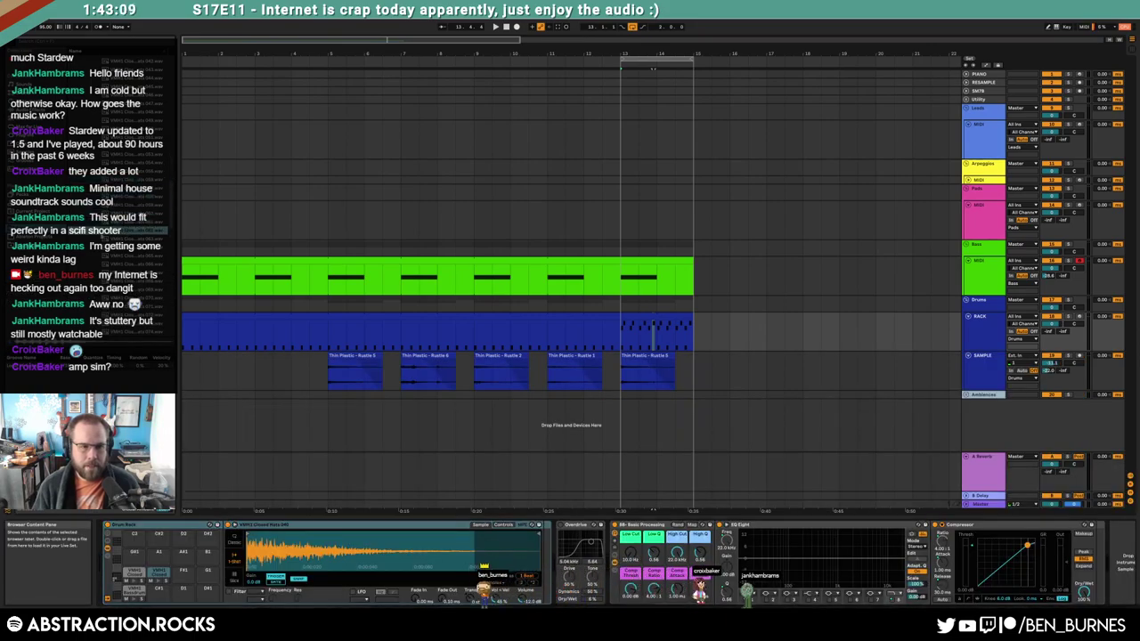
click(129, 247)
click(132, 257)
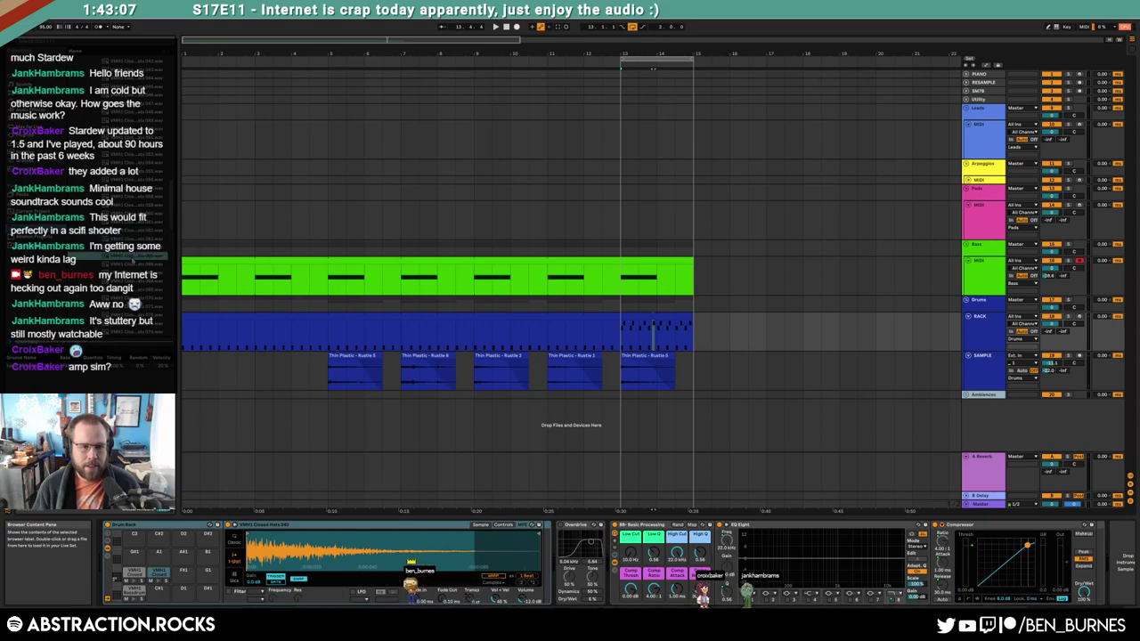
key(Down)
key(Down)
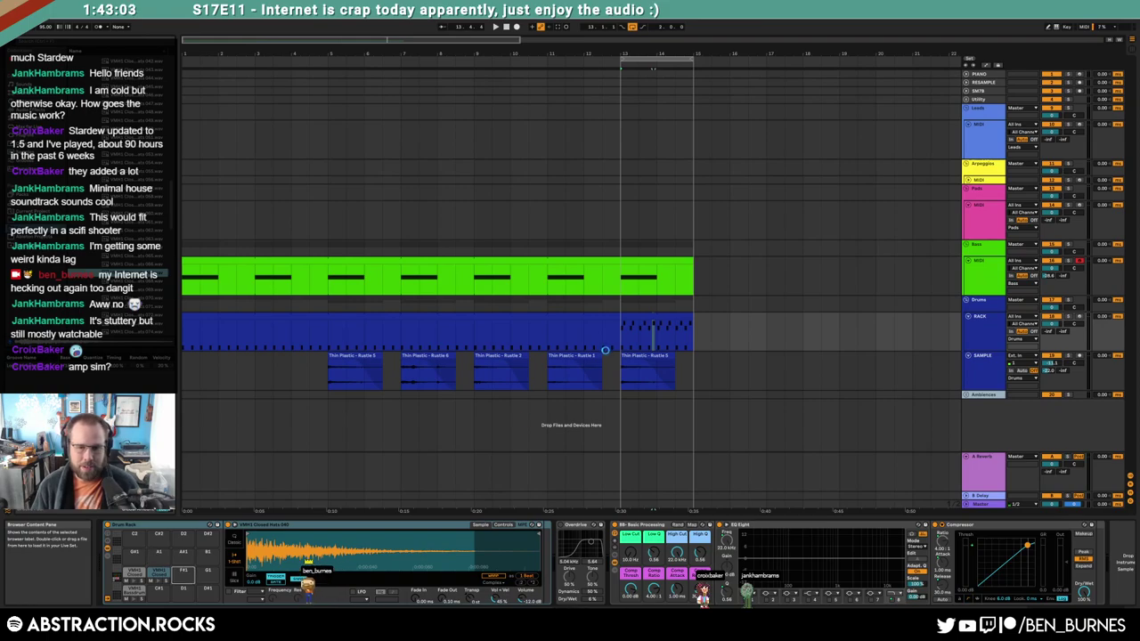
Add VMH1 Closed Hats 067 notes at 1.1.3, 1.2.4, 1.3.2 and 1.4.4 in the last drum clip
double_click(649, 330)
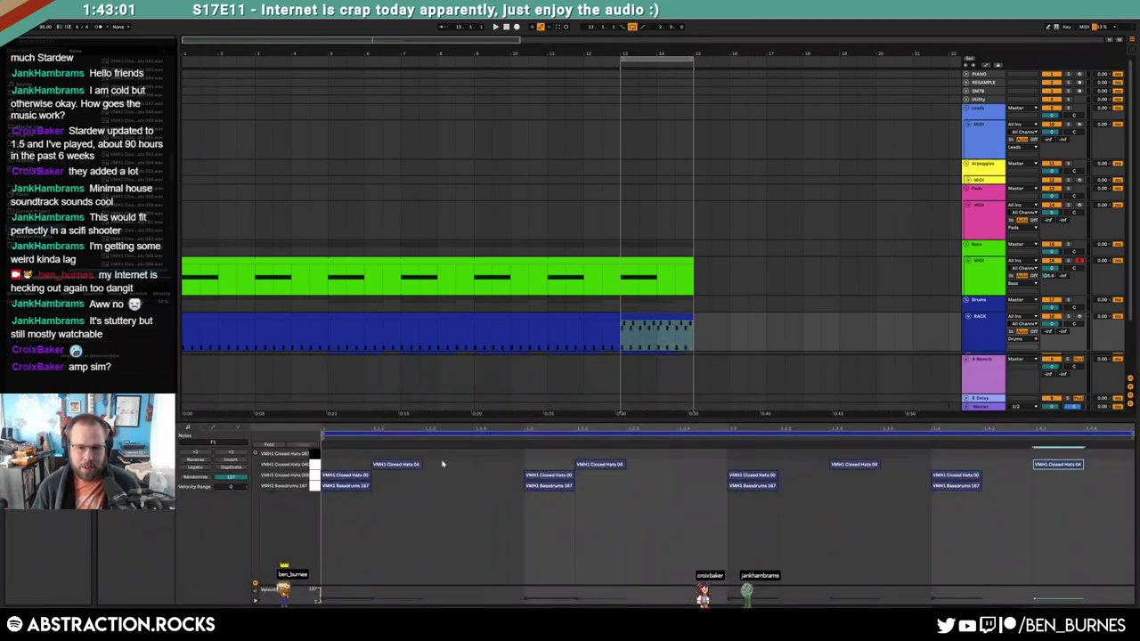
double_click(443, 456)
double_click(692, 455)
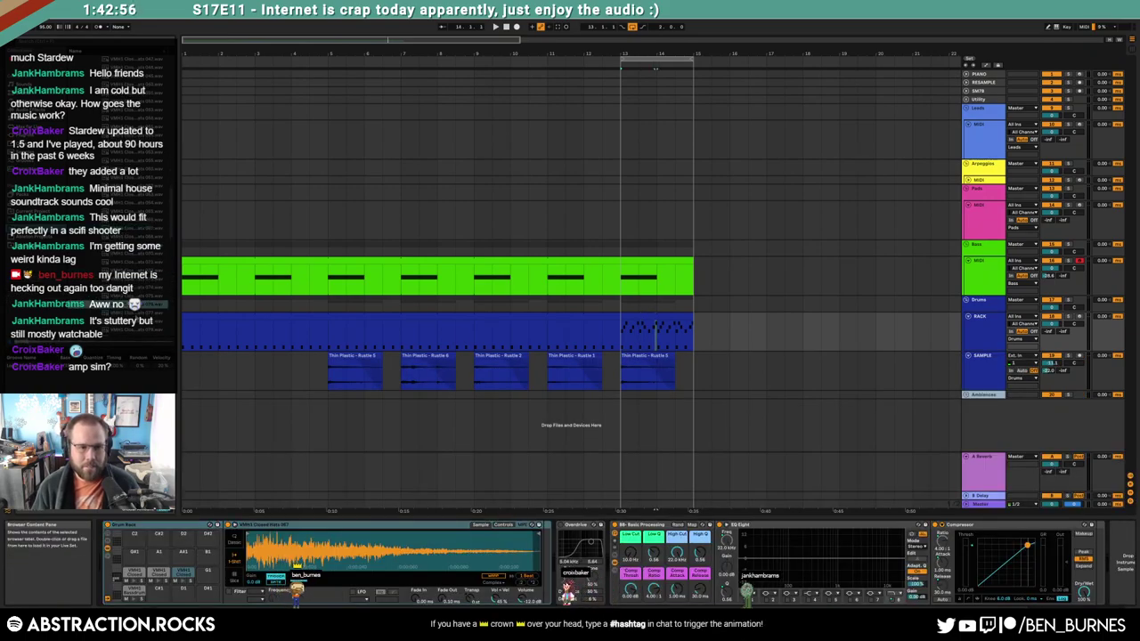
Load another VMH1 closed hat onto pad G1, place it at 1.1.4, 1.2.3, 1.3.4 and 1.4.2, and play the clip
key(Down)
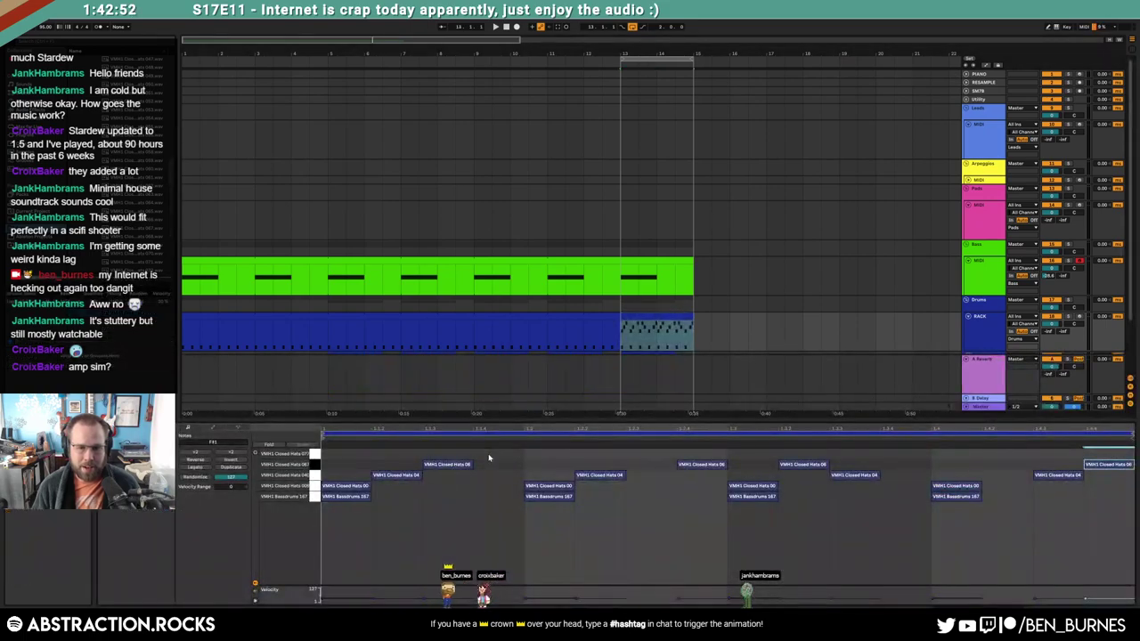
double_click(490, 455)
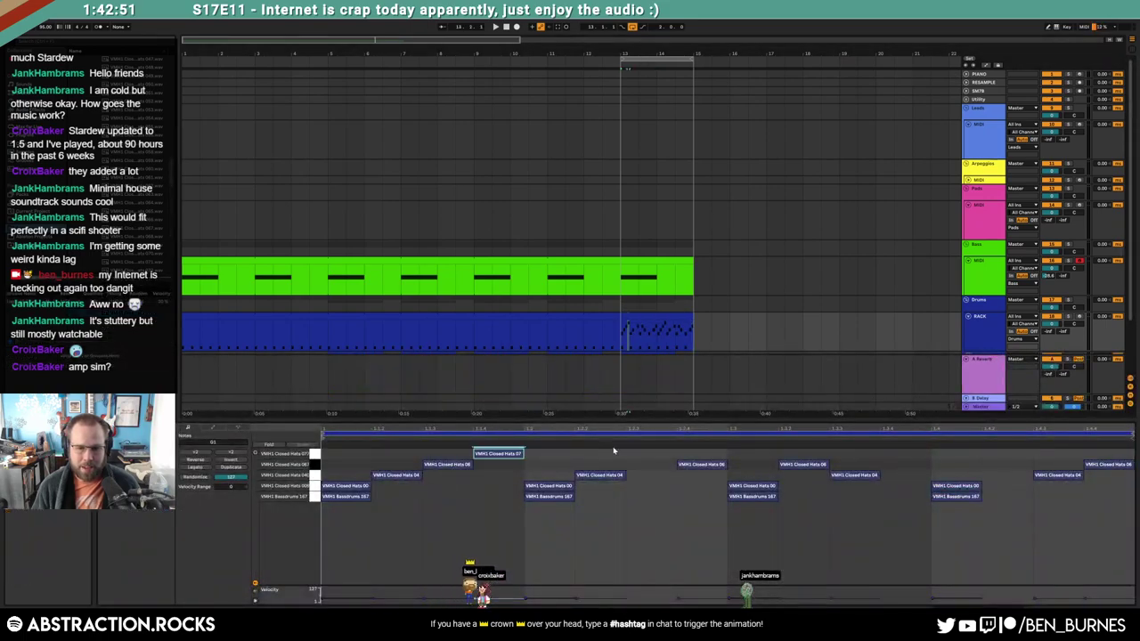
double_click(902, 455)
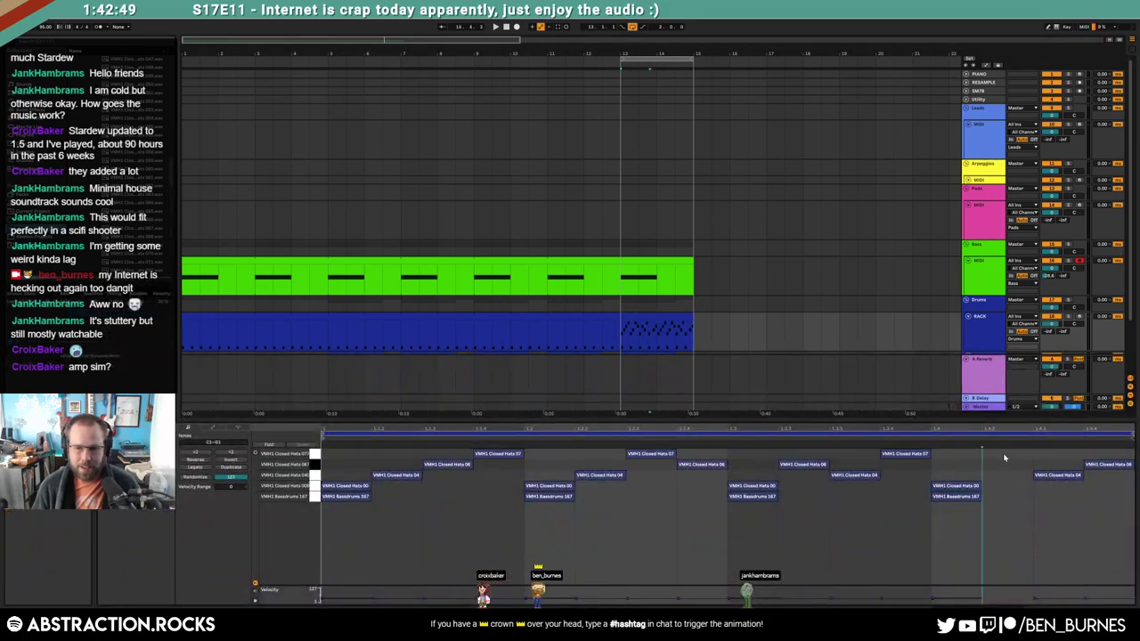
click(634, 314)
key(space)
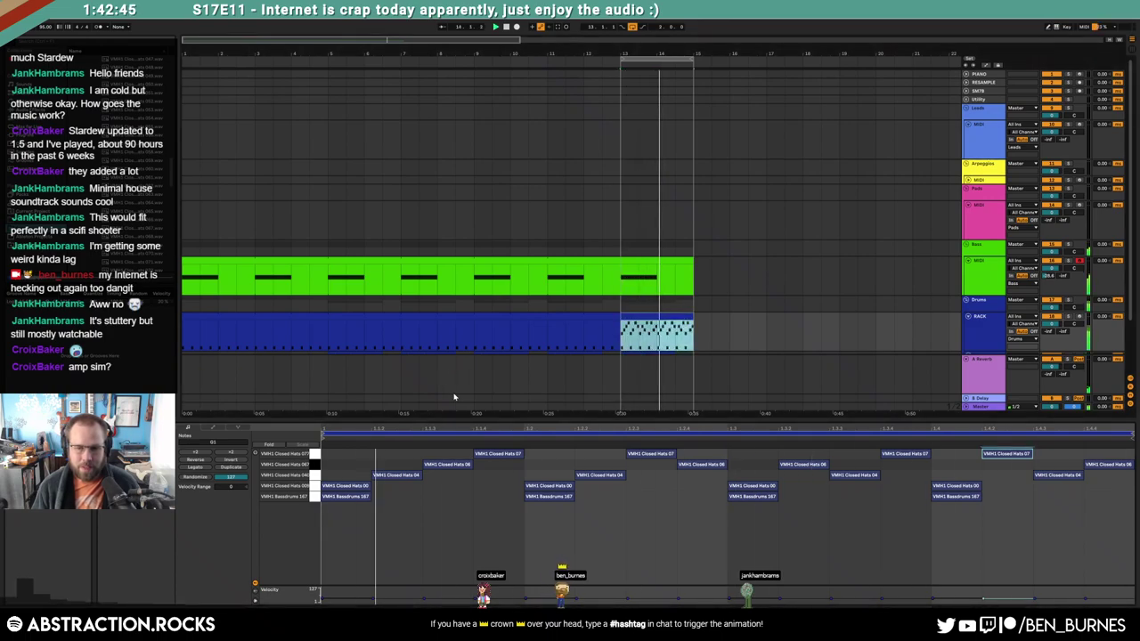
Adjust the closed-hat sample's velocity-to-volume response and lower the closed-hat notes' velocities to about 30 in the last drum clip
drag(1119, 453, 321, 489)
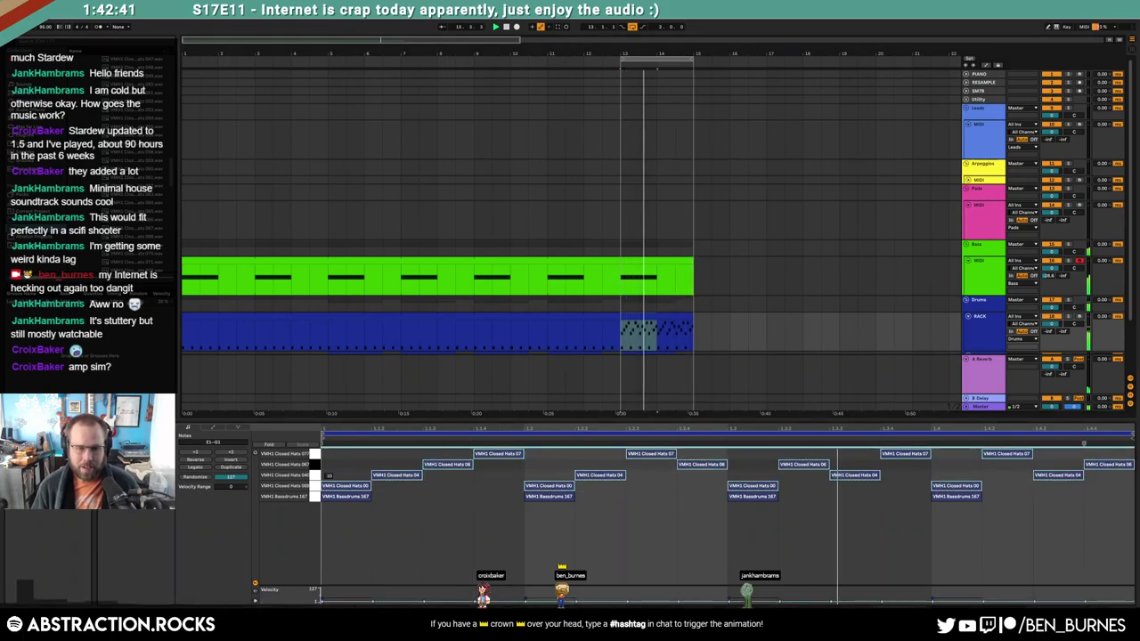
key(shift+Tab)
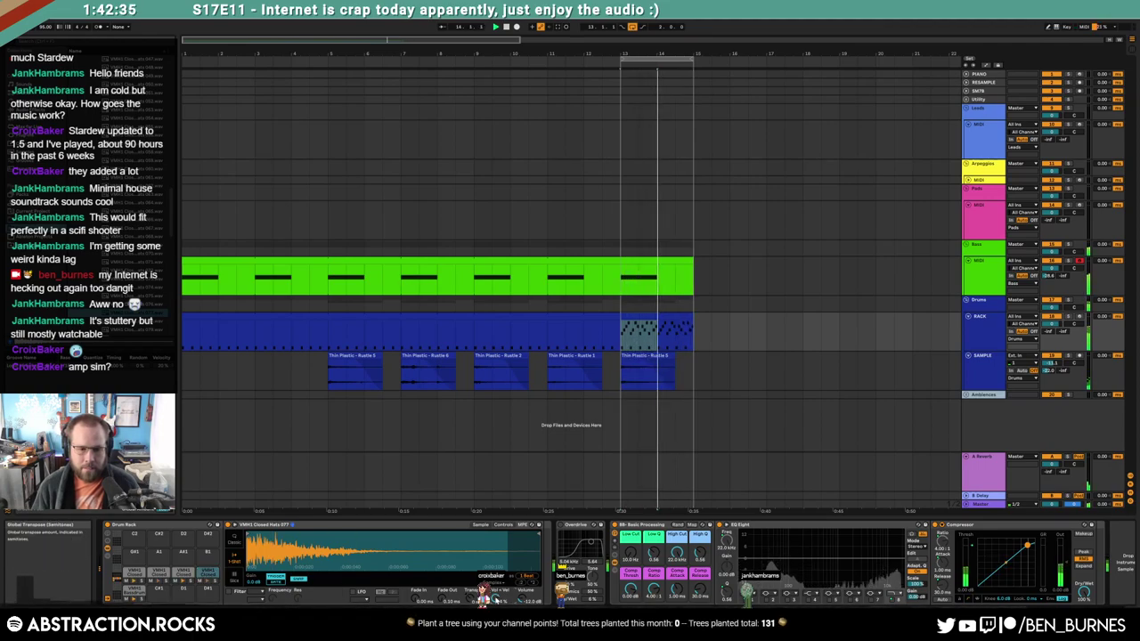
right_click(495, 595)
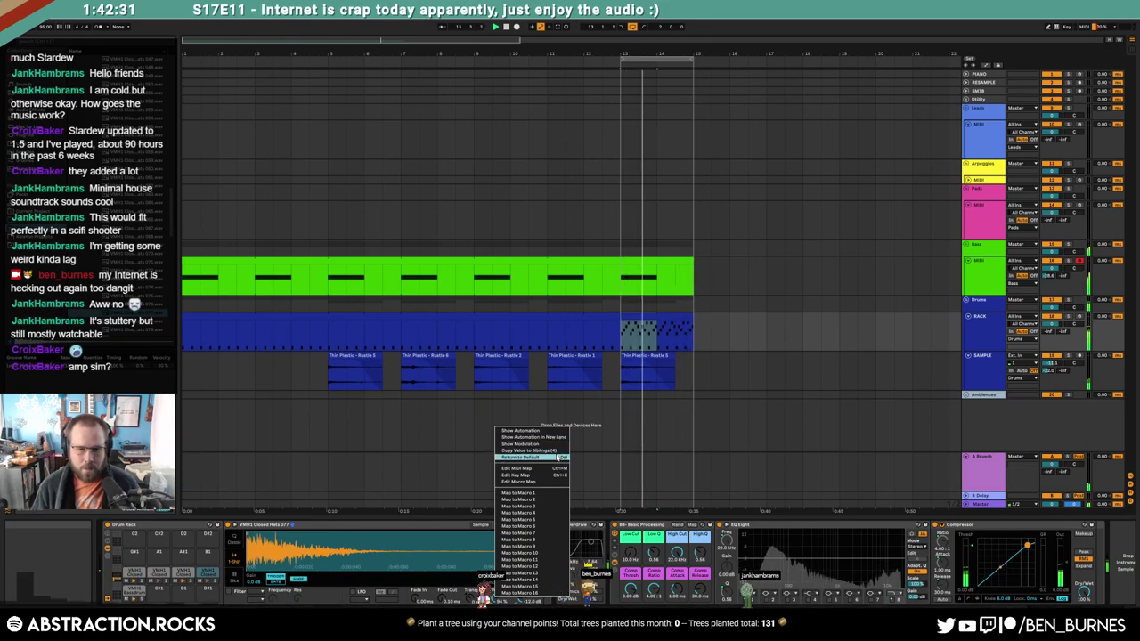
click(558, 457)
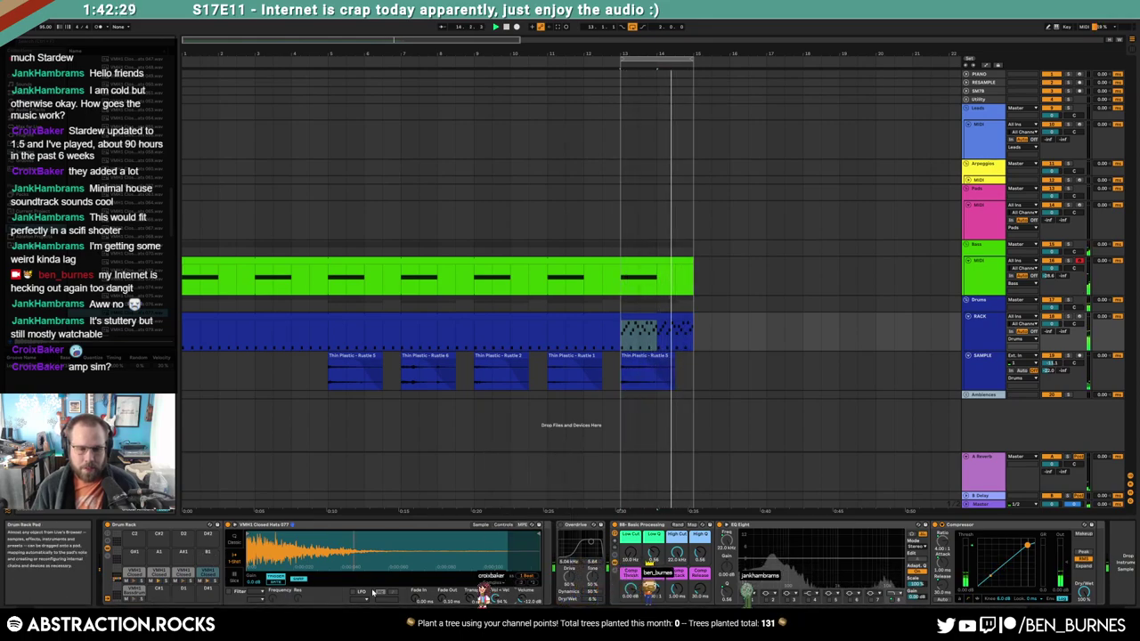
double_click(657, 323)
drag(382, 472, 383, 468)
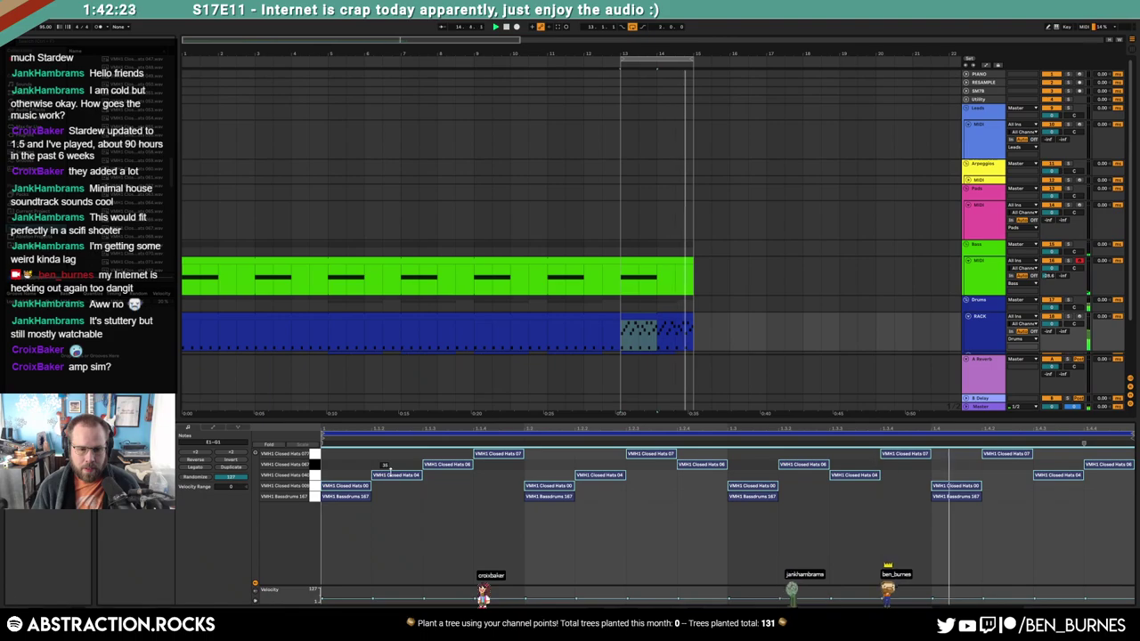
Check the VMH1 Bassdrums 167 note velocities in the last drum clip and in the drum clip before it
click(313, 497)
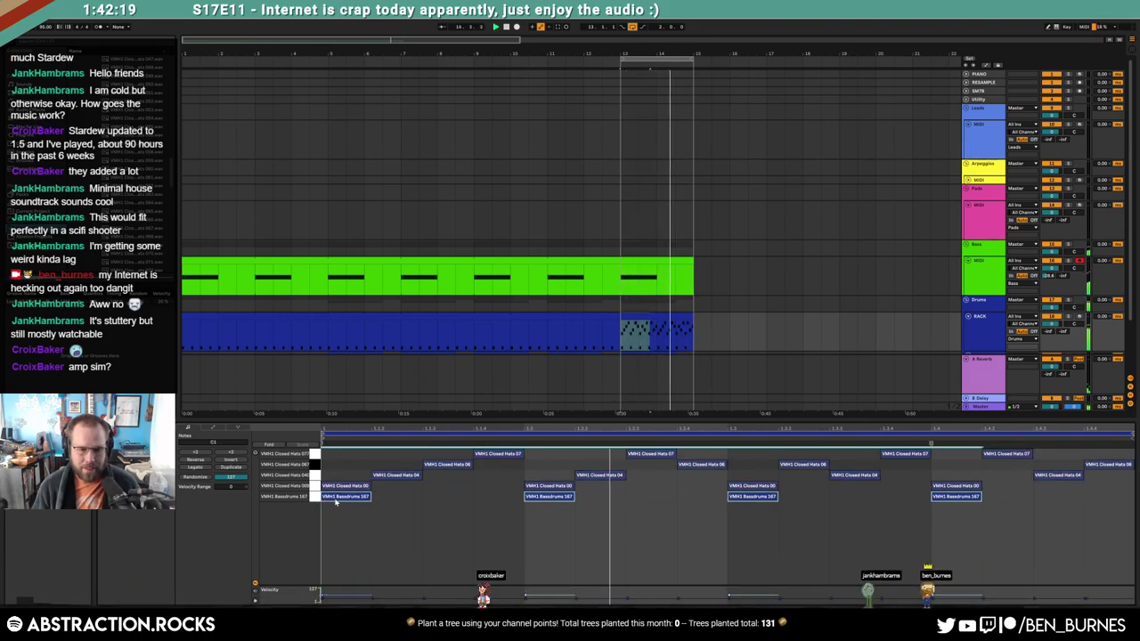
click(595, 317)
click(359, 498)
key(ctrl+a)
key(shift+Tab)
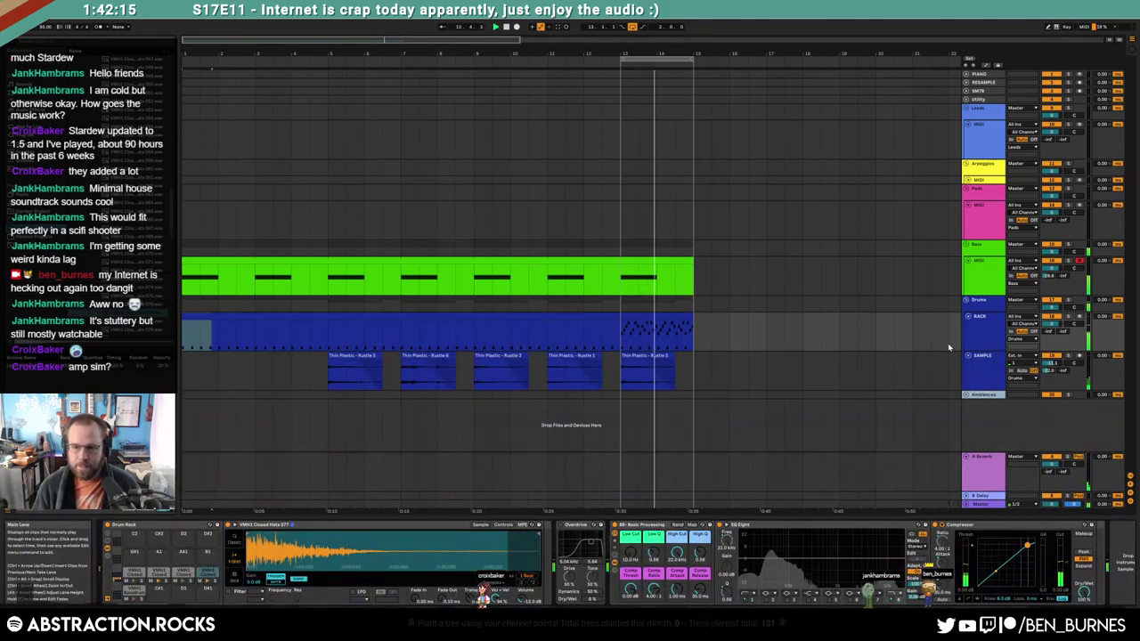
Open Pigments on the Bass MIDI track and replace the Reverb in FX A with Bitcrusher
click(988, 334)
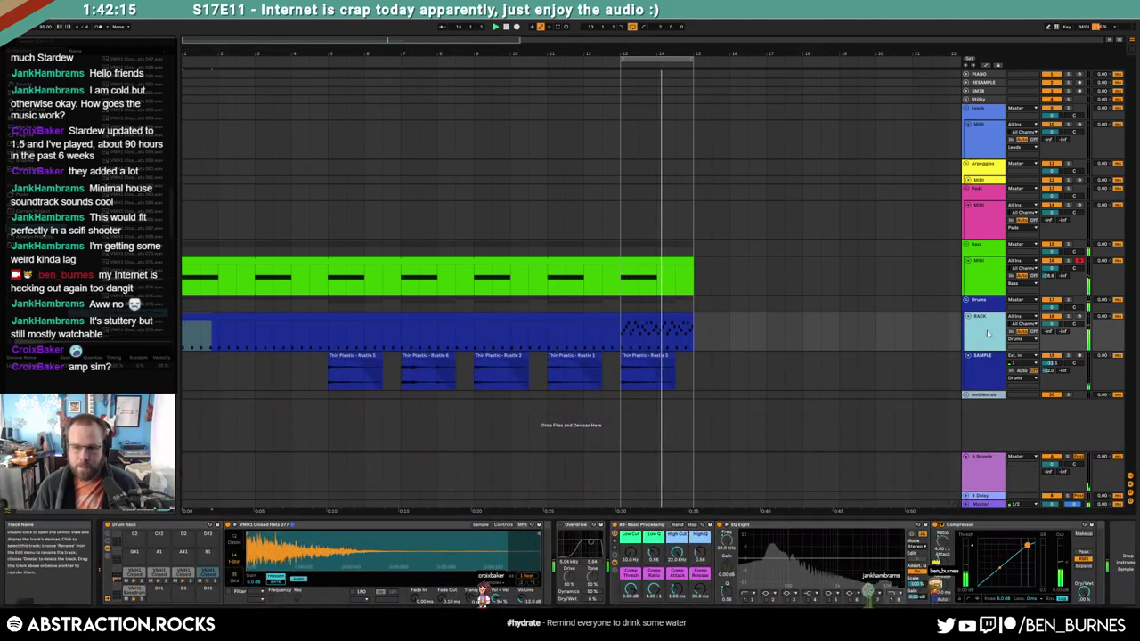
click(983, 278)
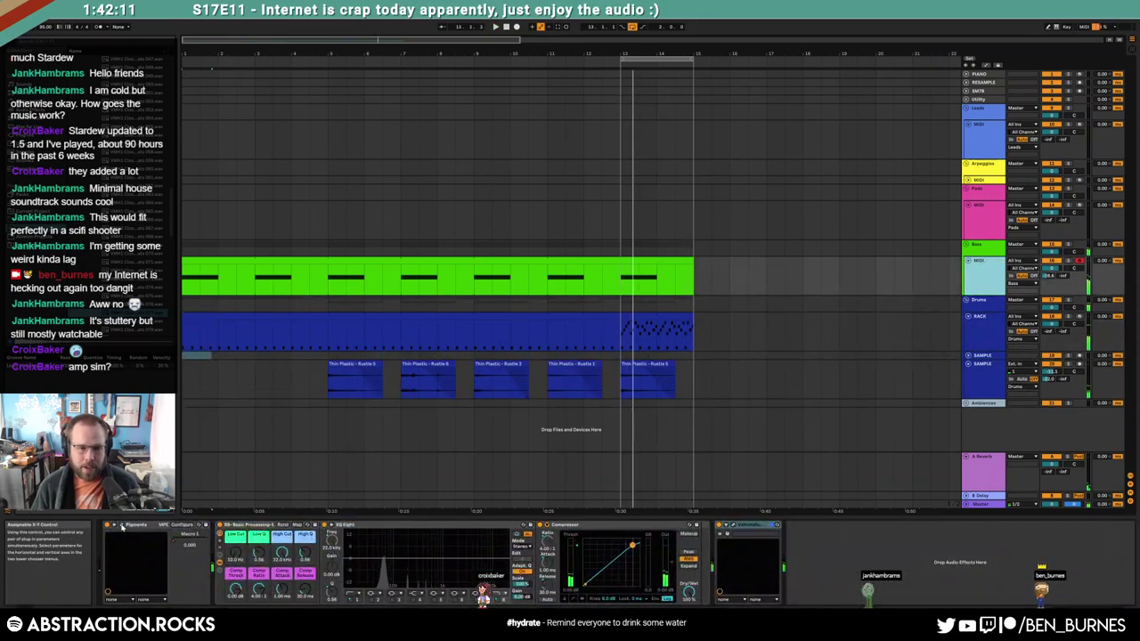
click(122, 527)
click(823, 134)
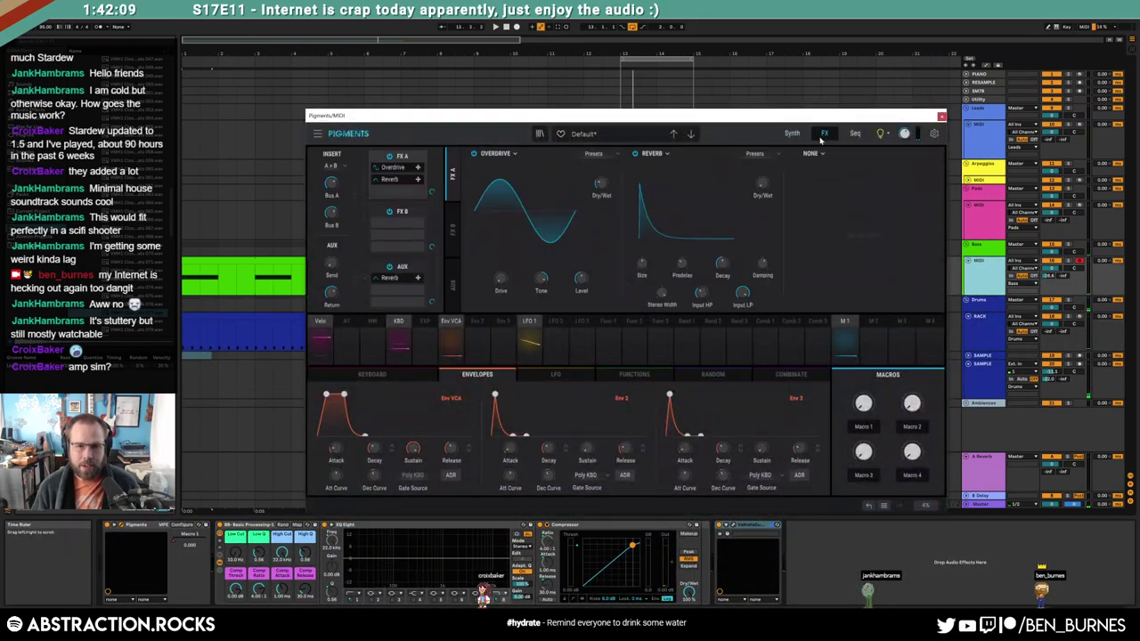
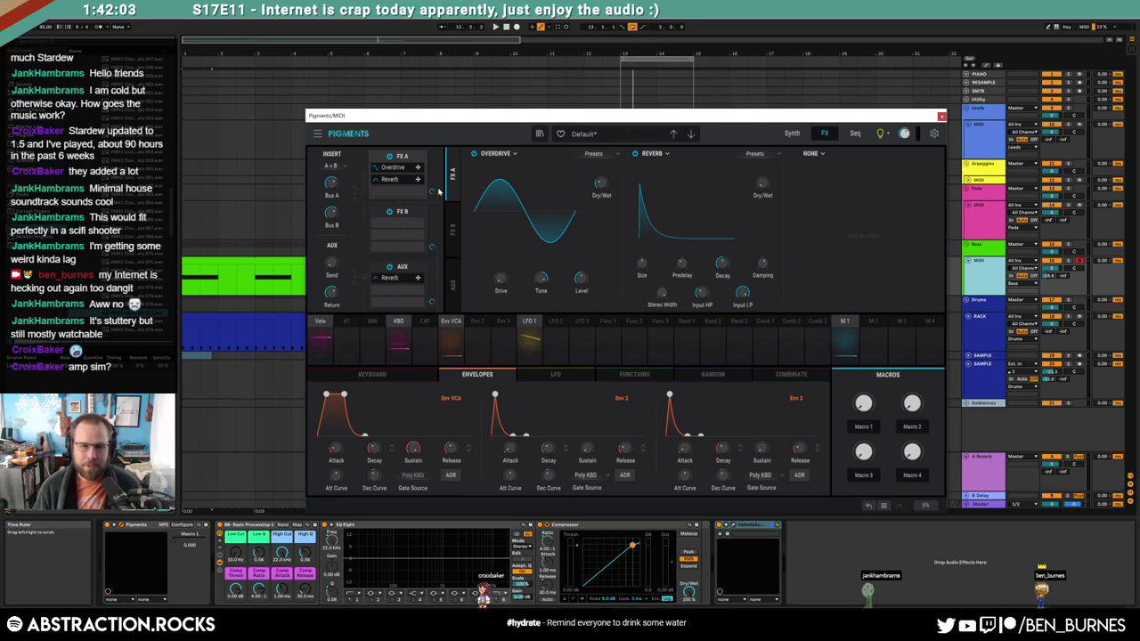
click(667, 155)
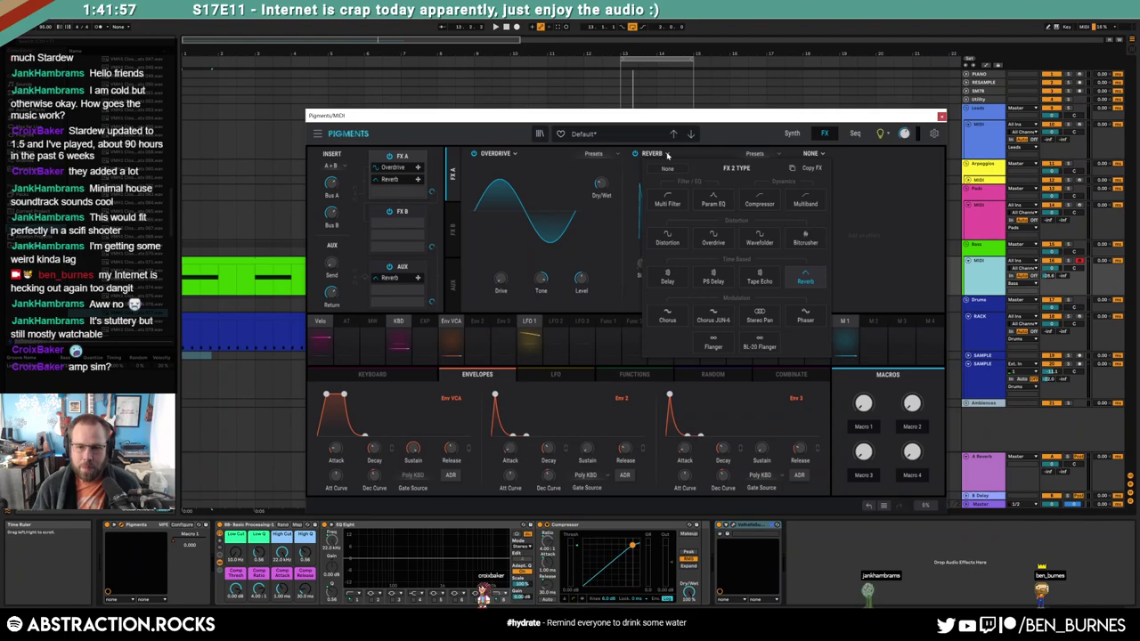
click(667, 155)
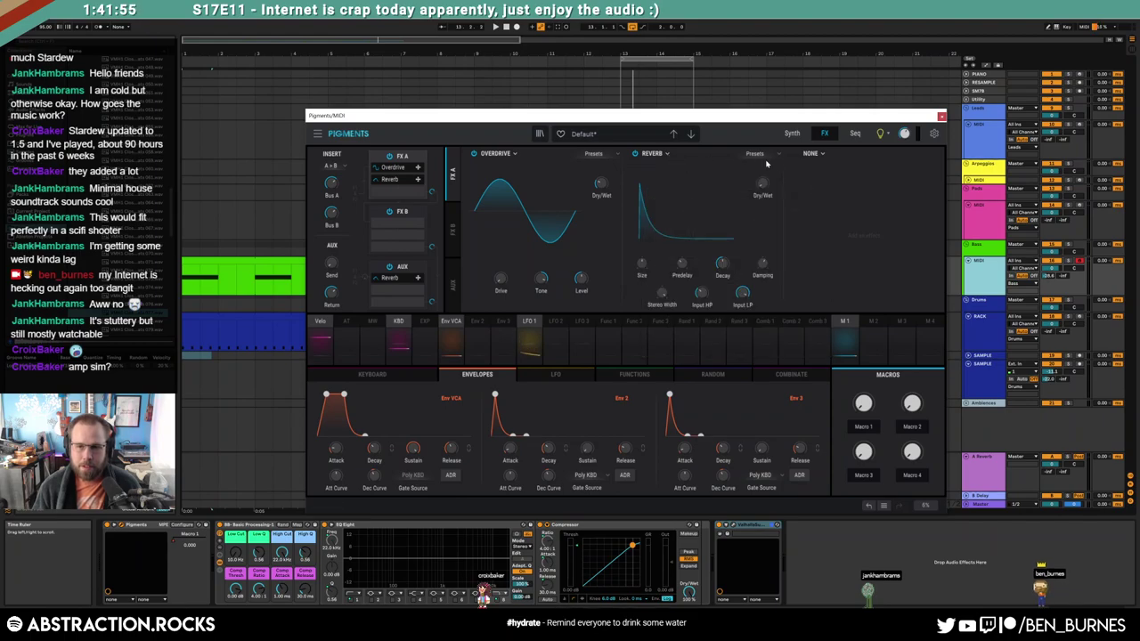
click(667, 155)
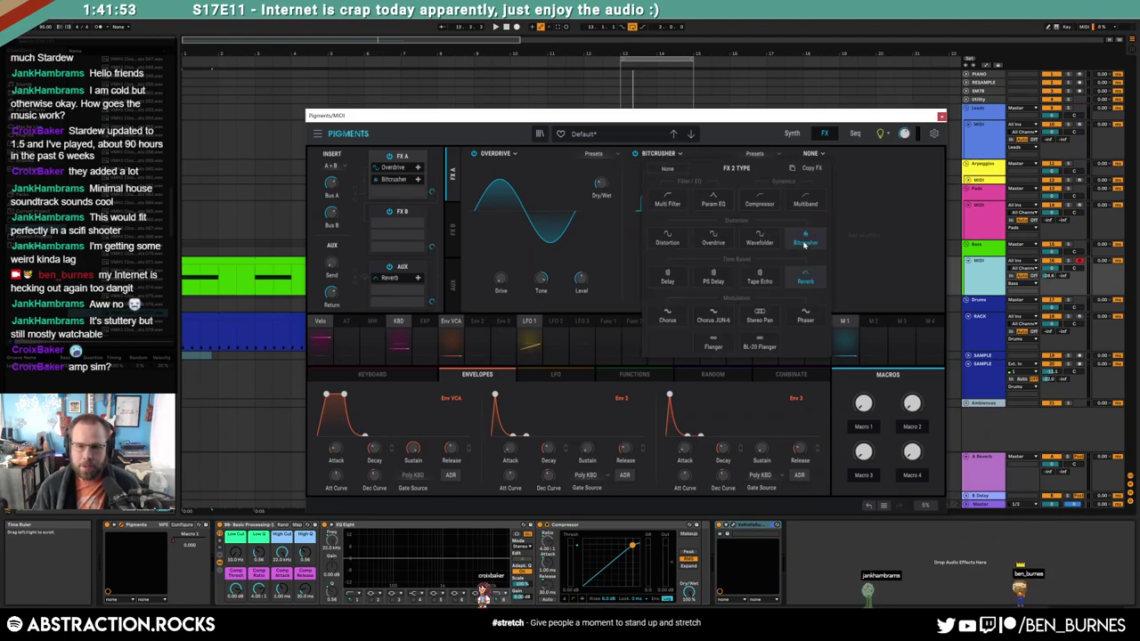
click(806, 239)
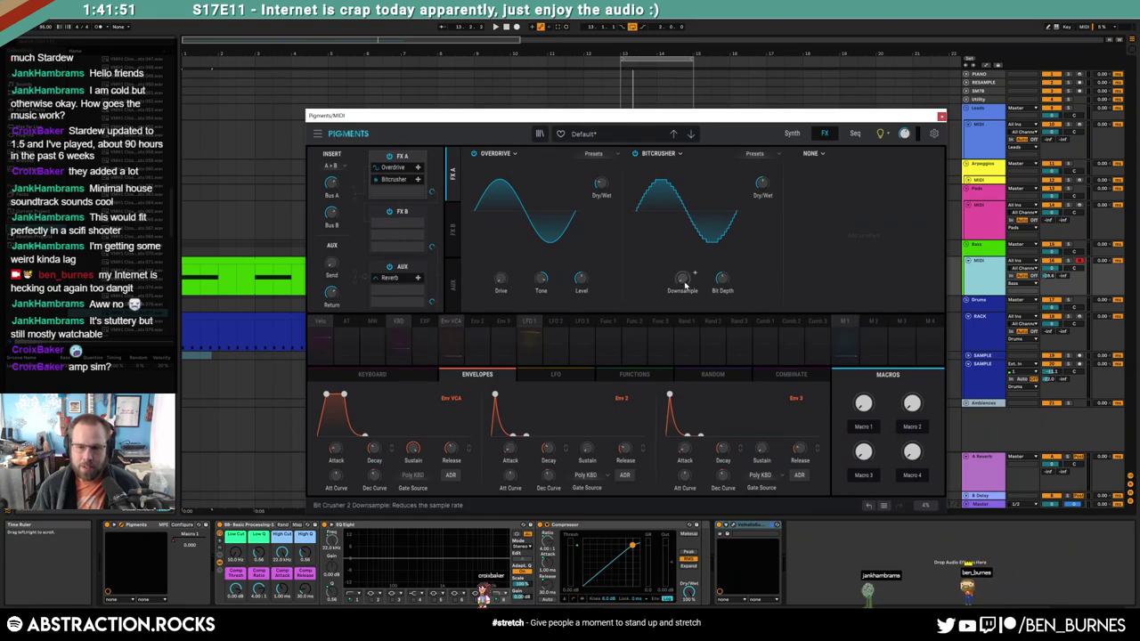
Increase the Bitcrusher's Downsample and modulate its Dry/Wet from Macro 1 with an amount of 0.46
key(space)
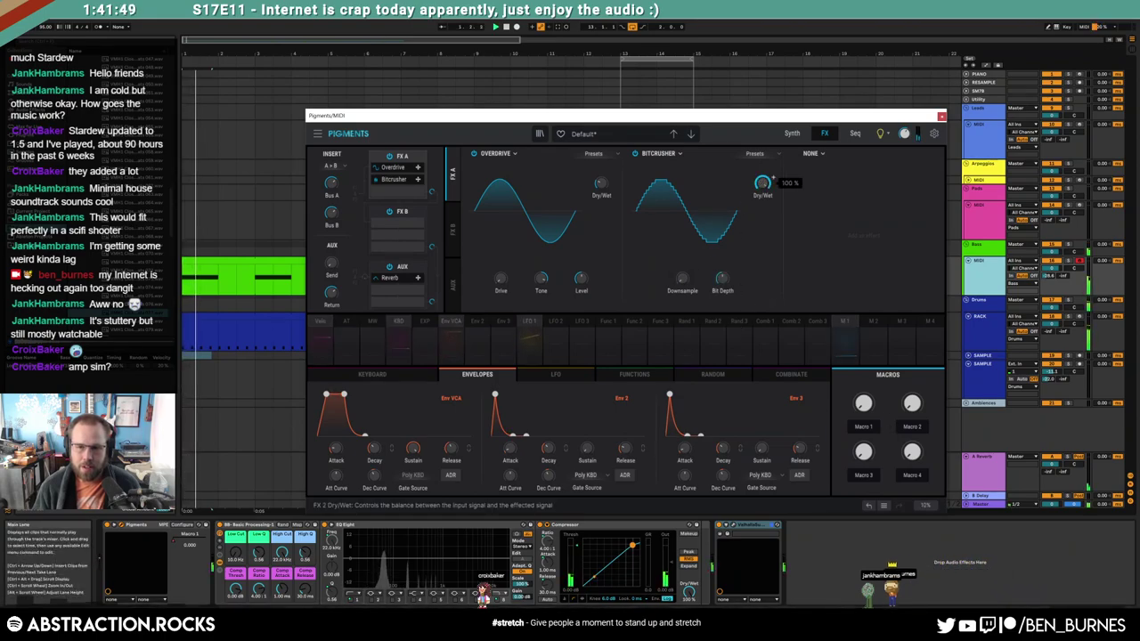
drag(699, 115, 636, 178)
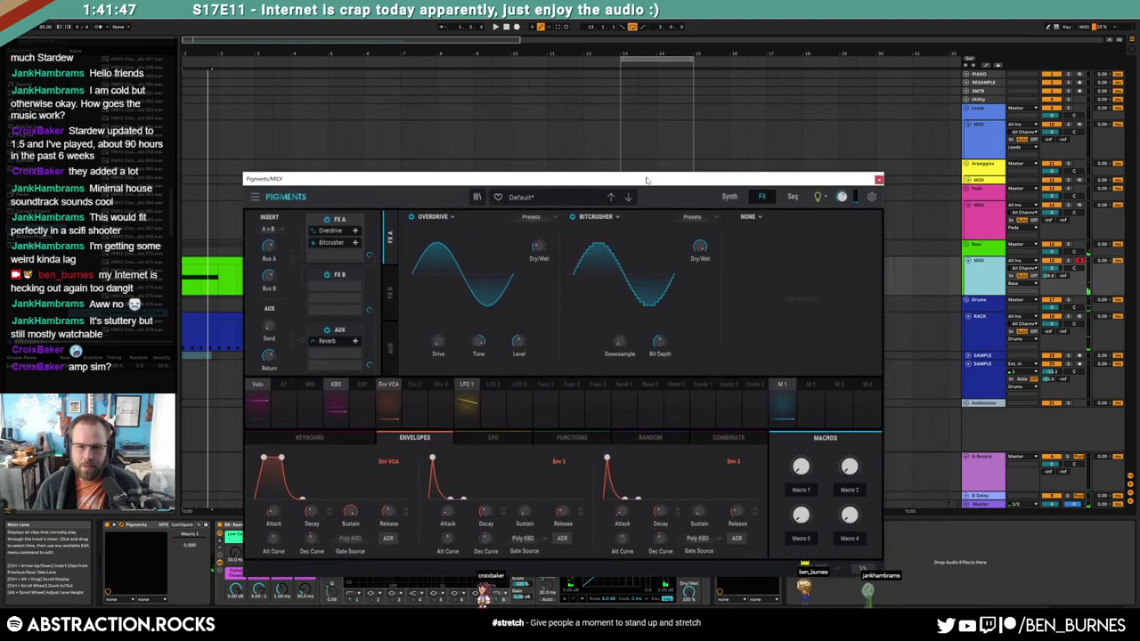
drag(632, 339, 632, 335)
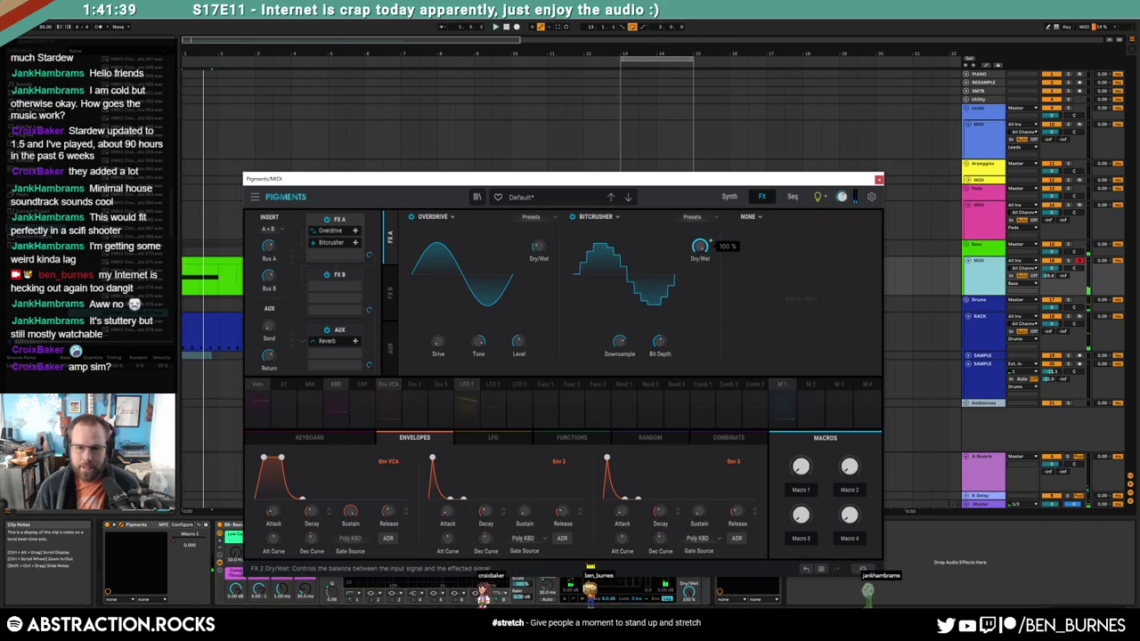
click(781, 384)
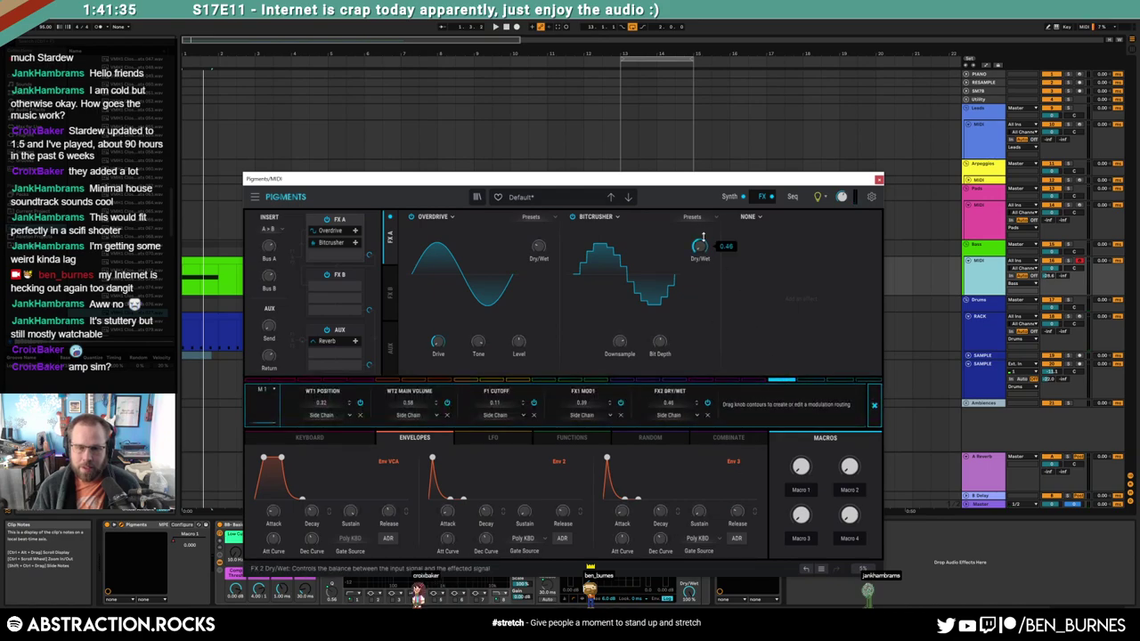
click(879, 180)
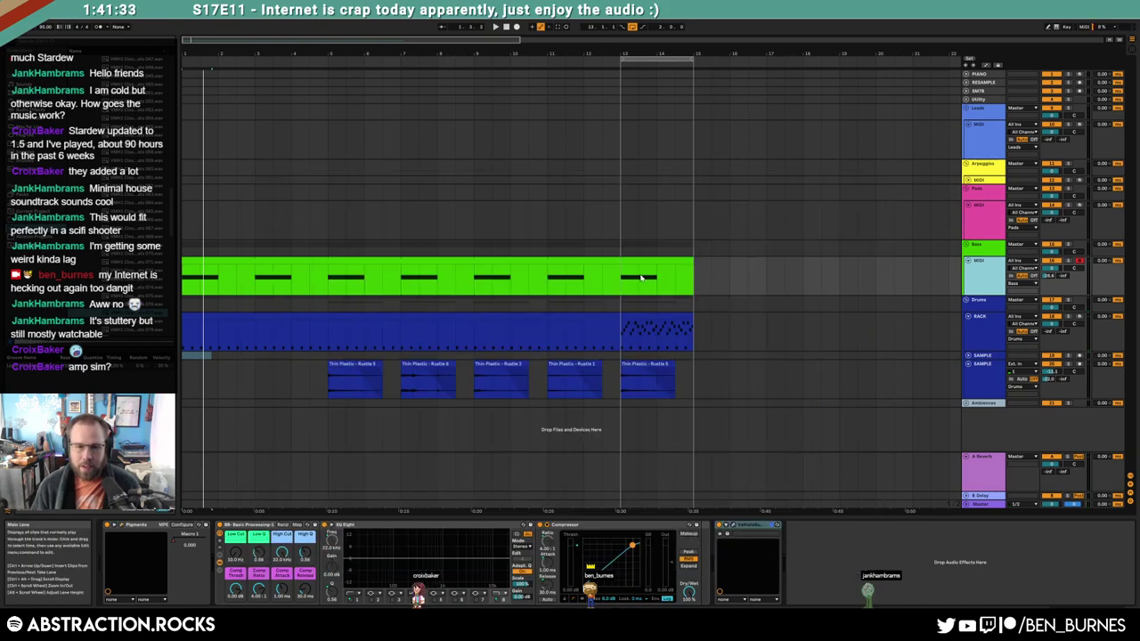
Insert the Amp audio effect on the Bass MIDI track between the Compressor and the Valhalla plug-in
click(629, 263)
click(25, 109)
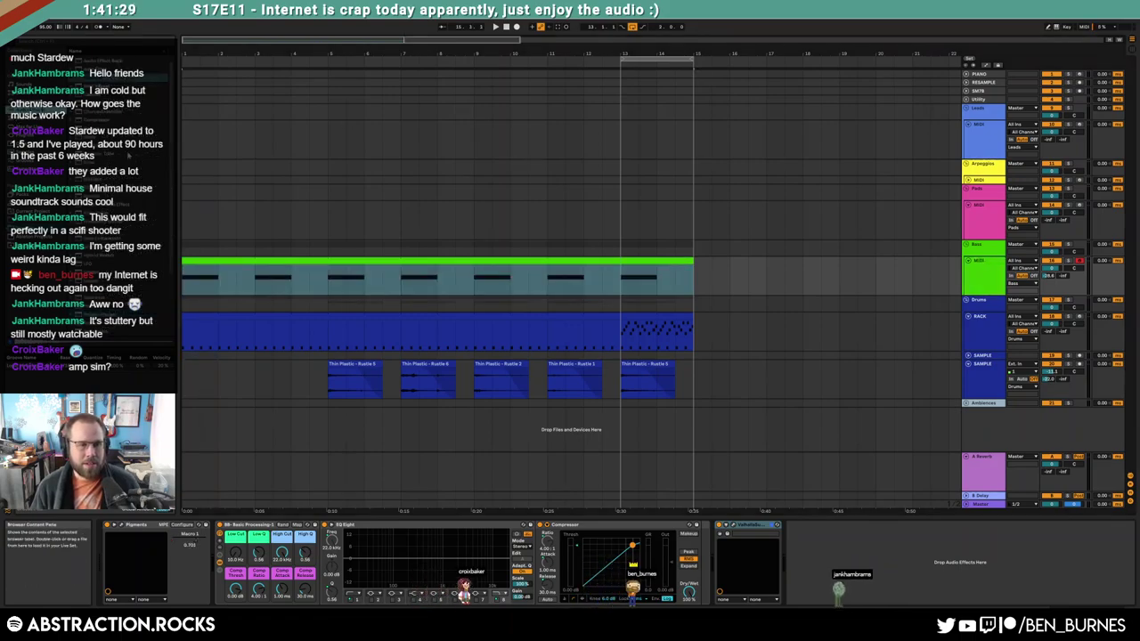
drag(88, 60, 746, 565)
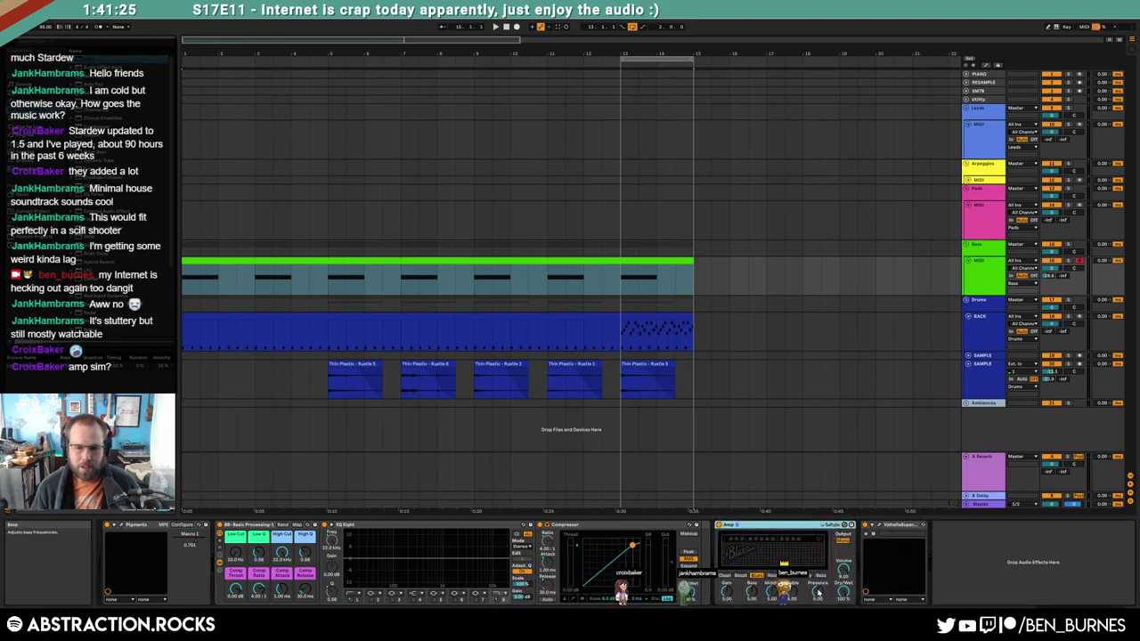
Play the arrangement from bar 9 while adjusting the Amp's tone controls on the bass
key(space)
click(476, 282)
key(space)
key(space)
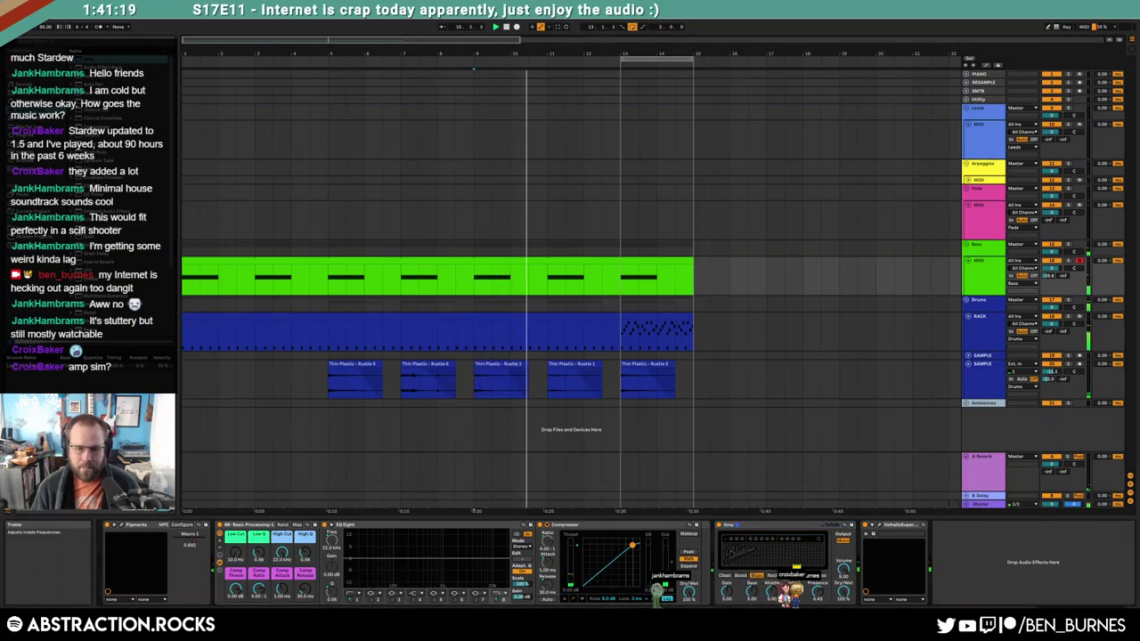
click(880, 527)
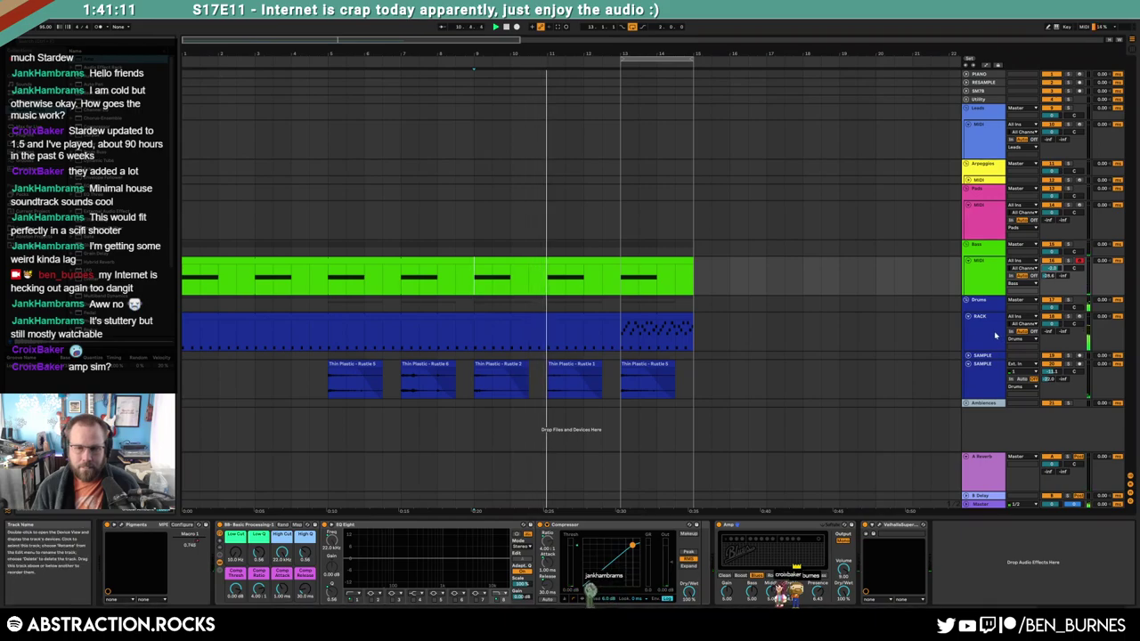
Unfold the empty SAMPLE track directly below the drum RACK track
click(971, 356)
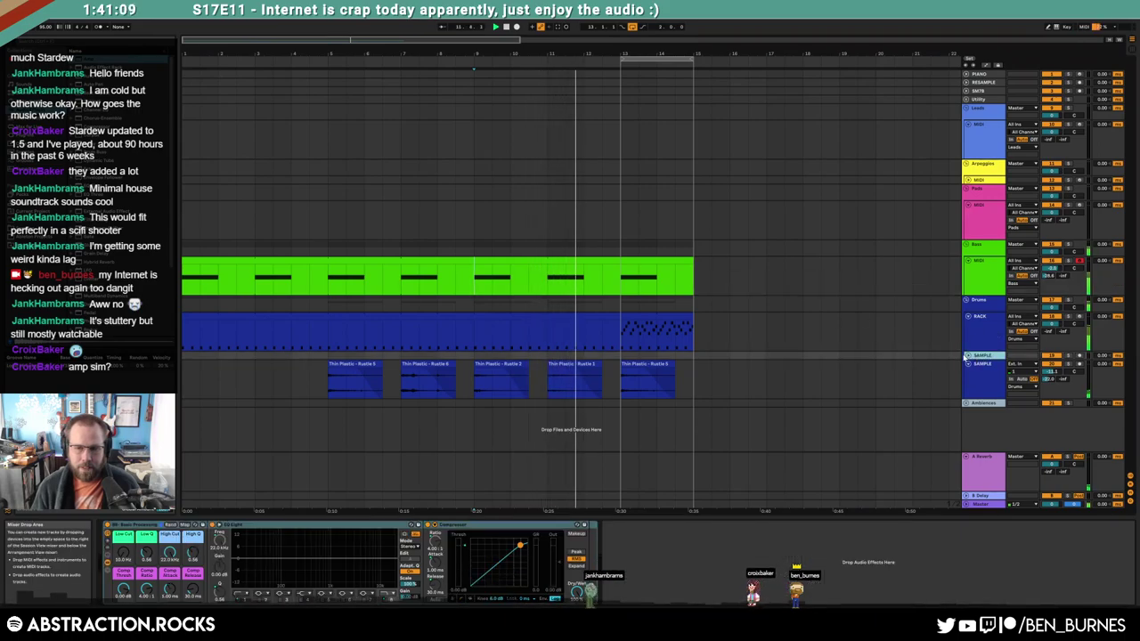
click(968, 355)
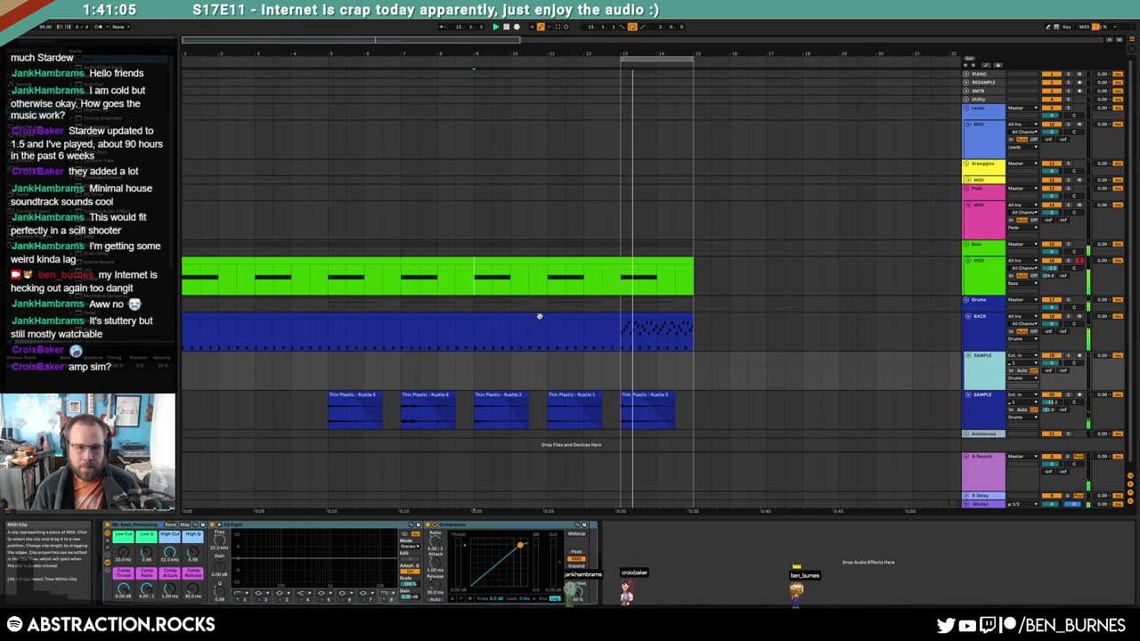
Automate the bass Amp's Dry/Wet to rise from 0% at bar 1 until just before bar 13, dropping to 0% at bar 13
click(601, 283)
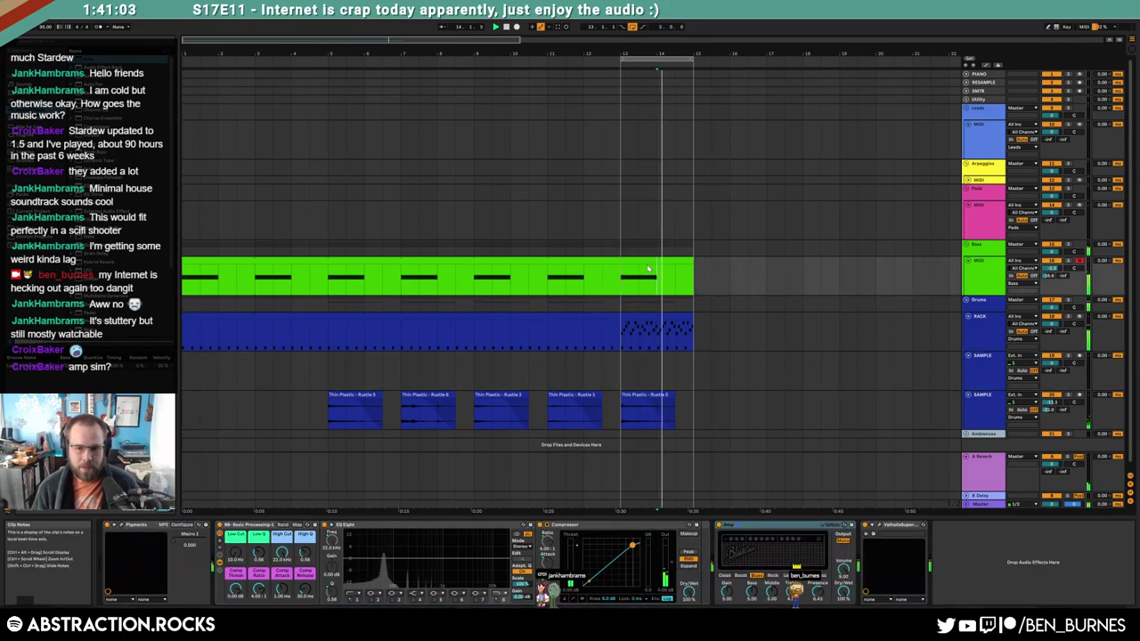
key(a)
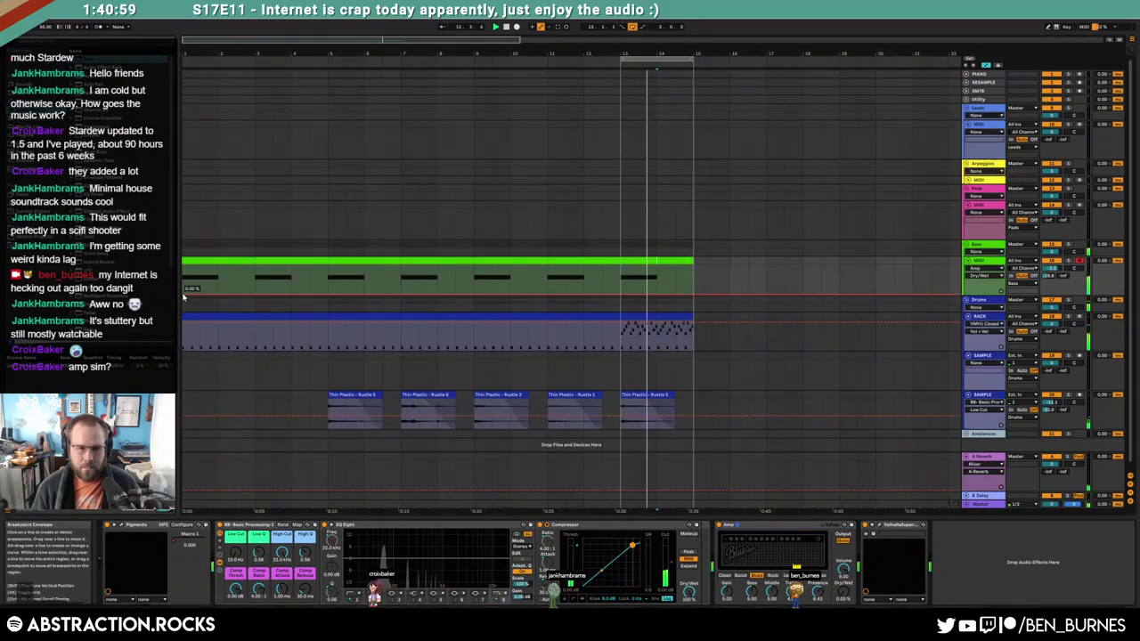
click(621, 294)
drag(603, 295, 603, 265)
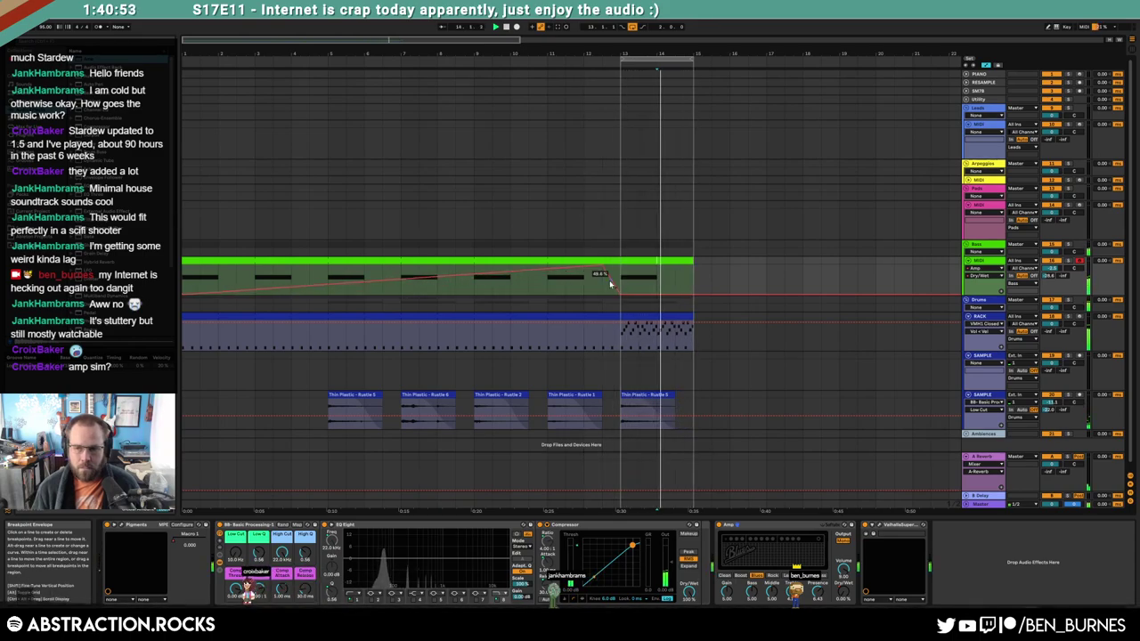
key(a)
Stop playback and browse the sample library folders for another sound for the empty SAMPLE track
click(653, 319)
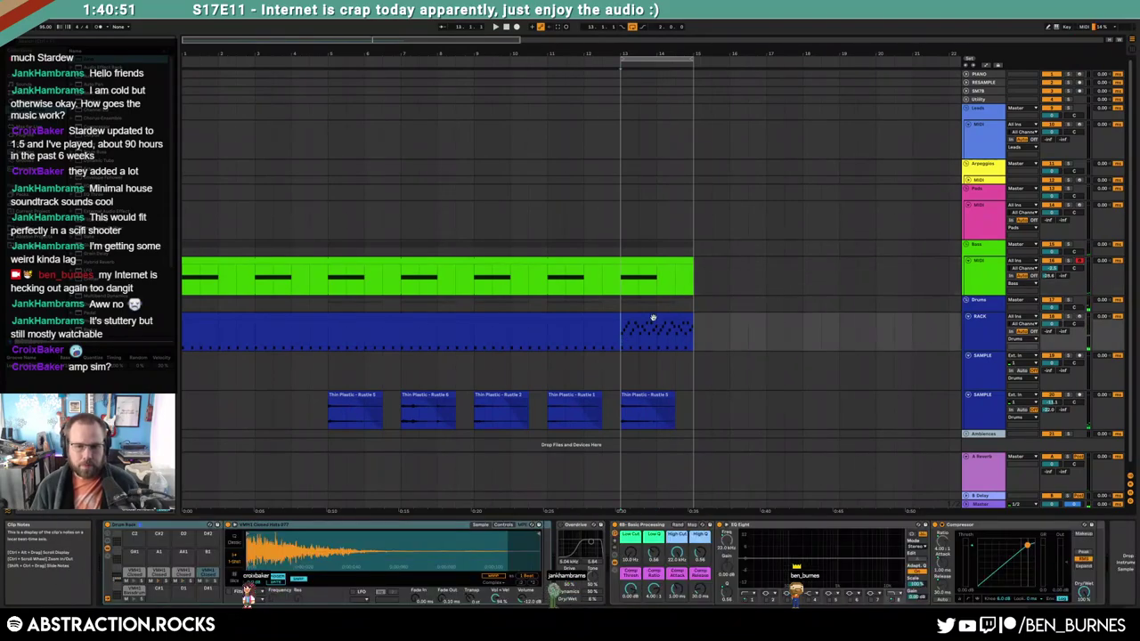
click(818, 349)
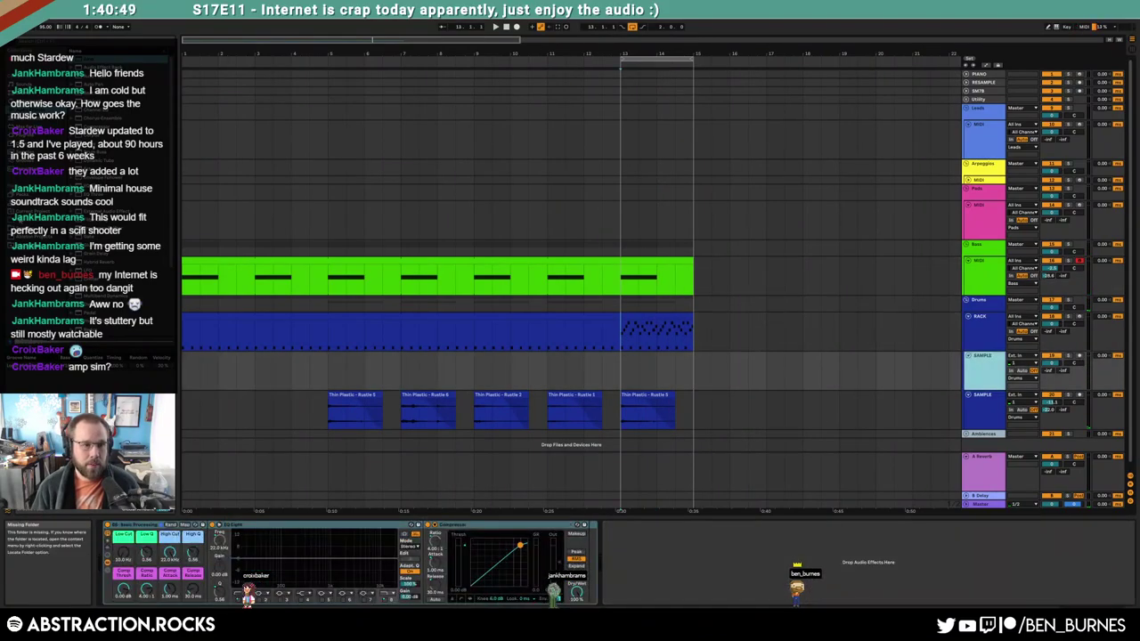
click(34, 230)
drag(171, 228, 183, 134)
click(94, 196)
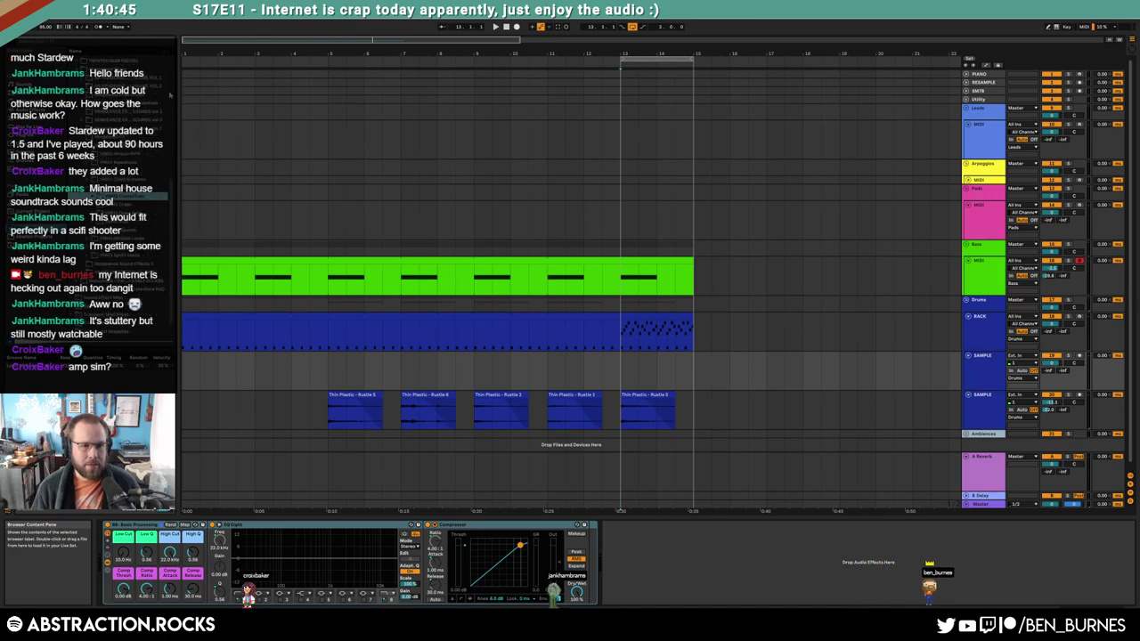
click(90, 137)
drag(171, 207, 175, 62)
click(75, 68)
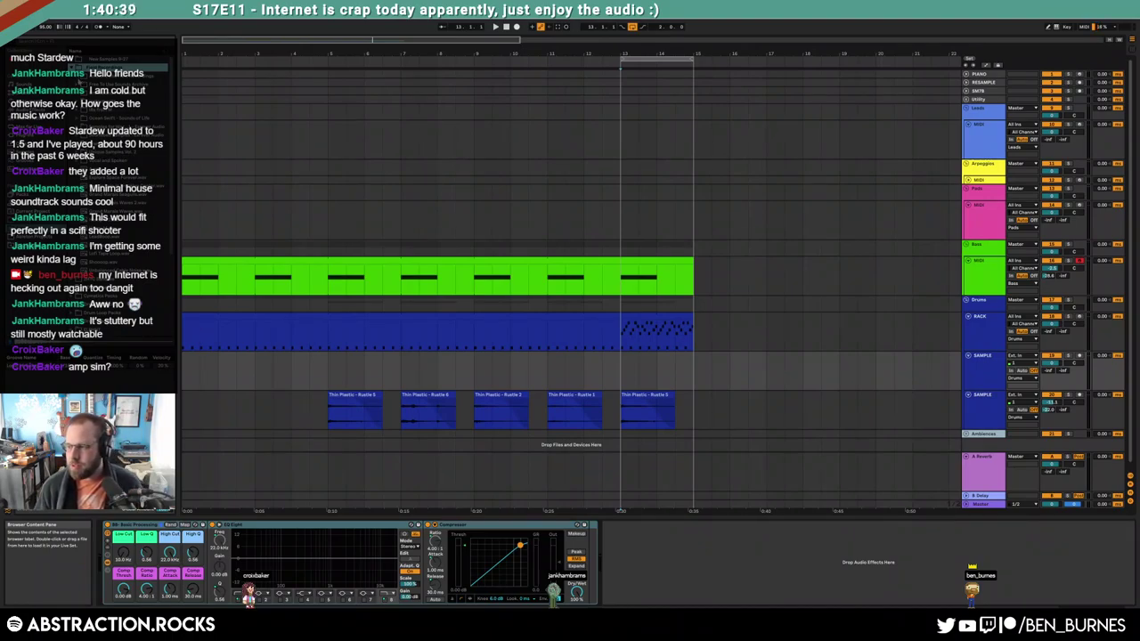
drag(171, 91, 160, 108)
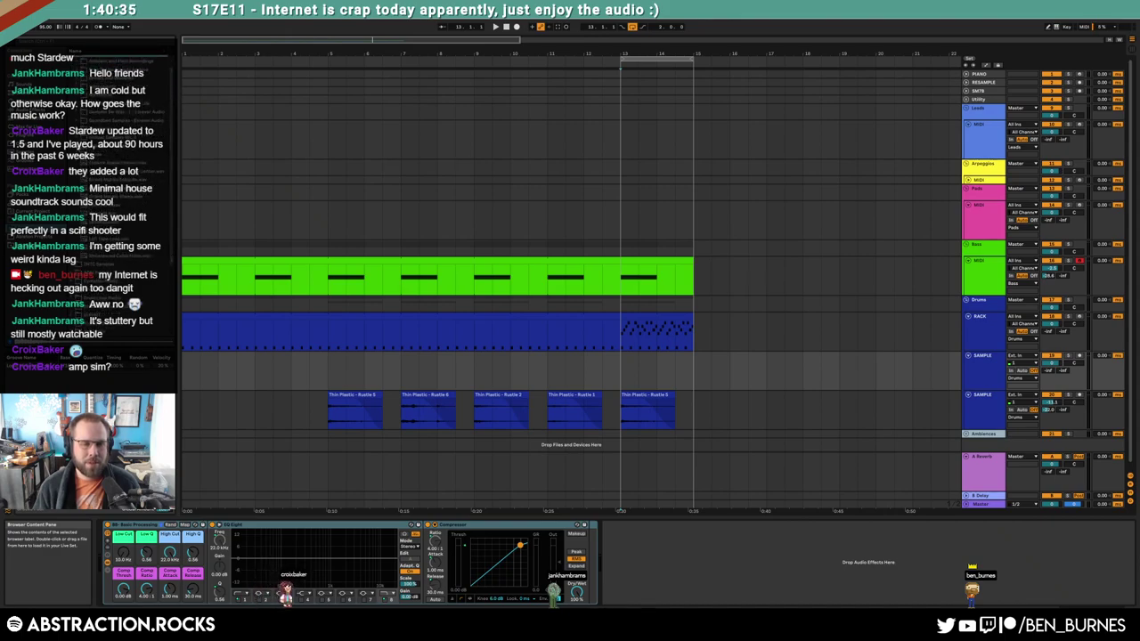
click(79, 130)
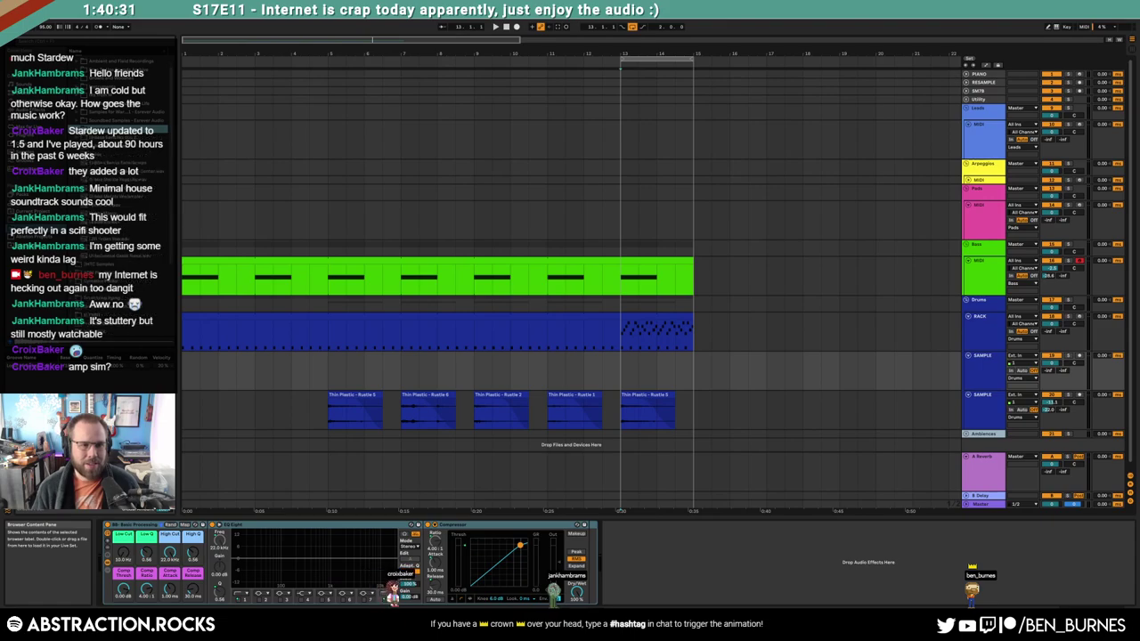
click(78, 87)
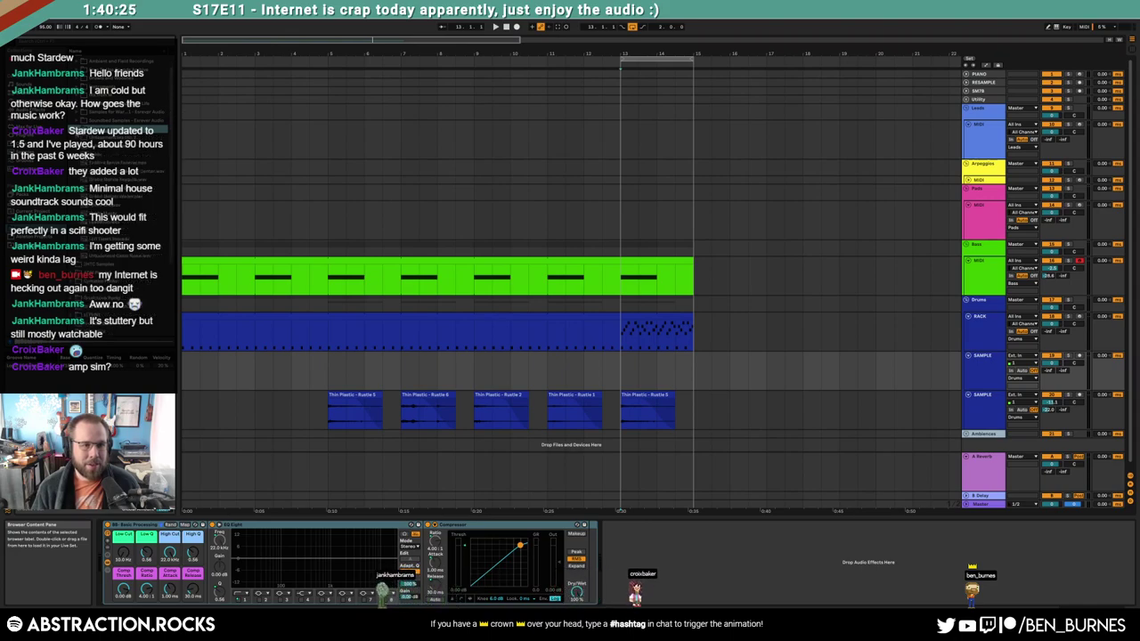
Browse the kits inside the Drum Machine Packs folder for a suitable sample
scroll(119, 195, down, 3)
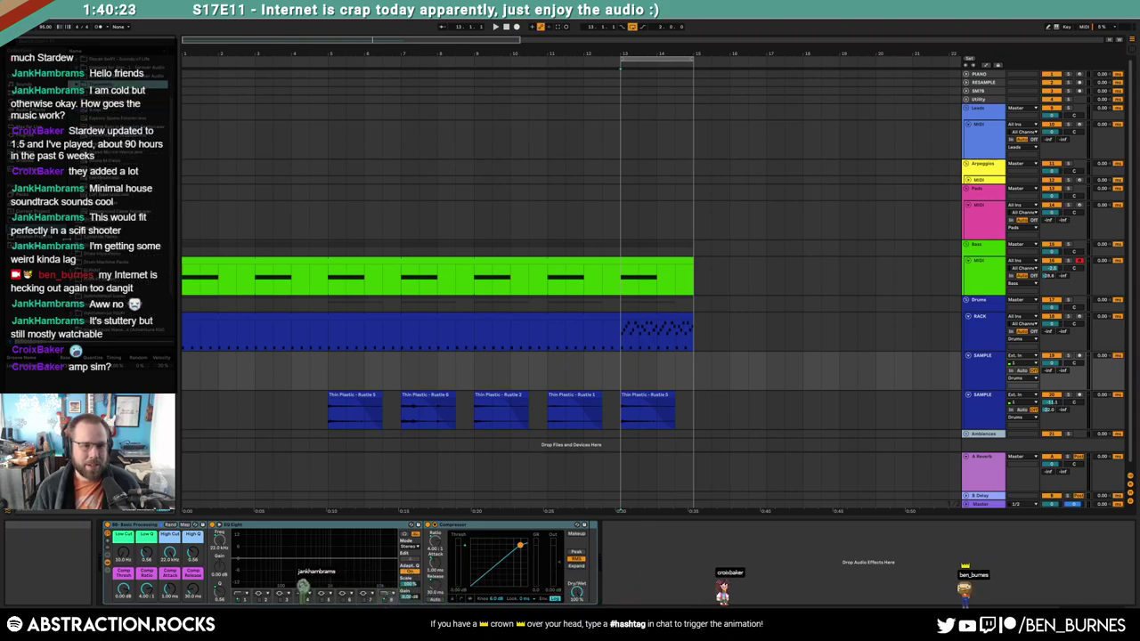
key(Left)
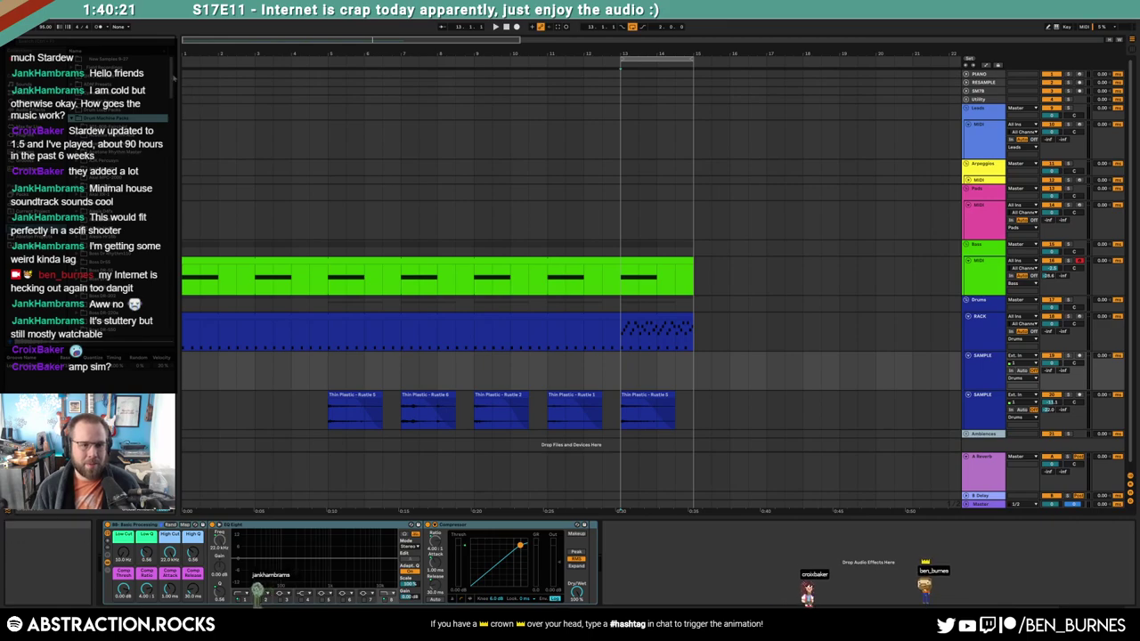
key(Up)
drag(176, 83, 186, 237)
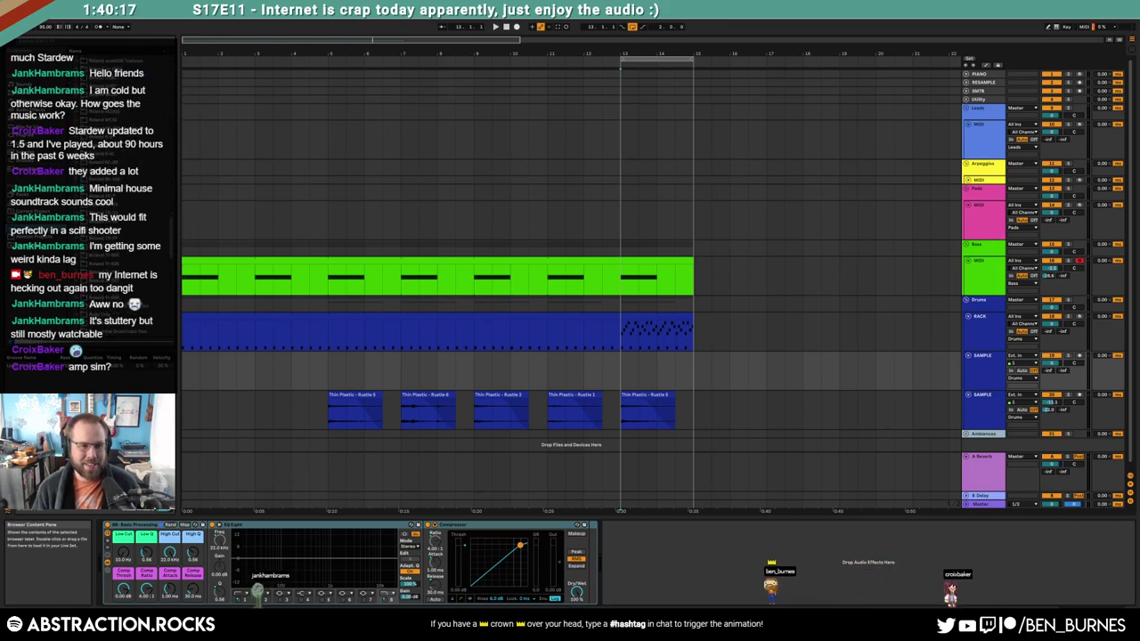
click(76, 291)
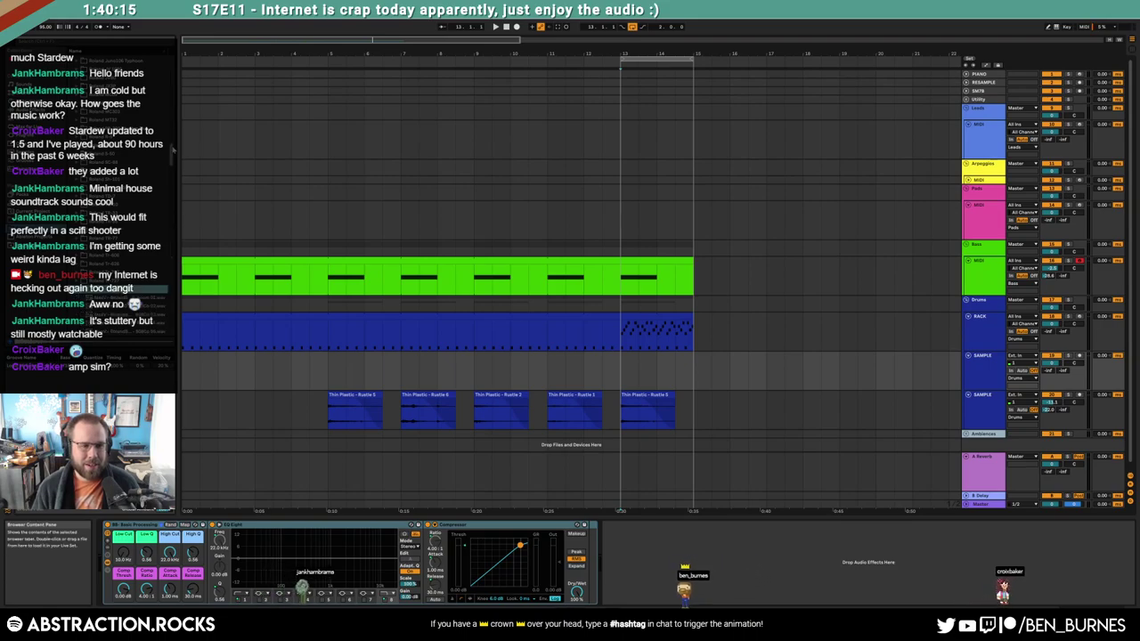
drag(175, 149, 181, 61)
click(71, 120)
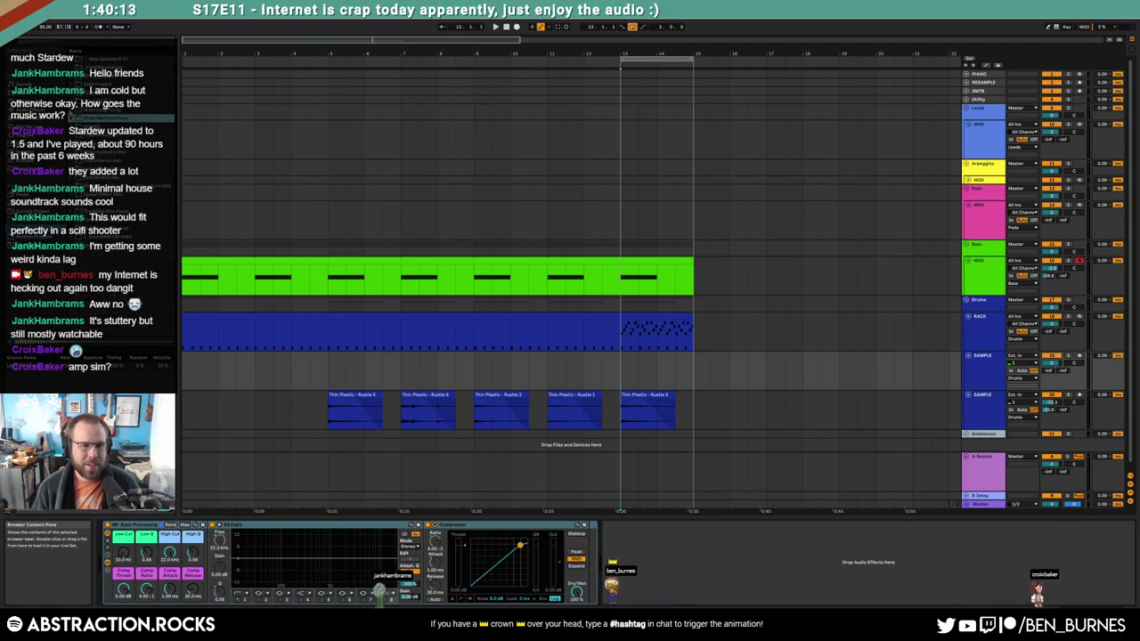
Place the ride1_OH_MP_8 sample, reversed, on the empty SAMPLE track so that it leads into bar 13
drag(175, 77, 175, 137)
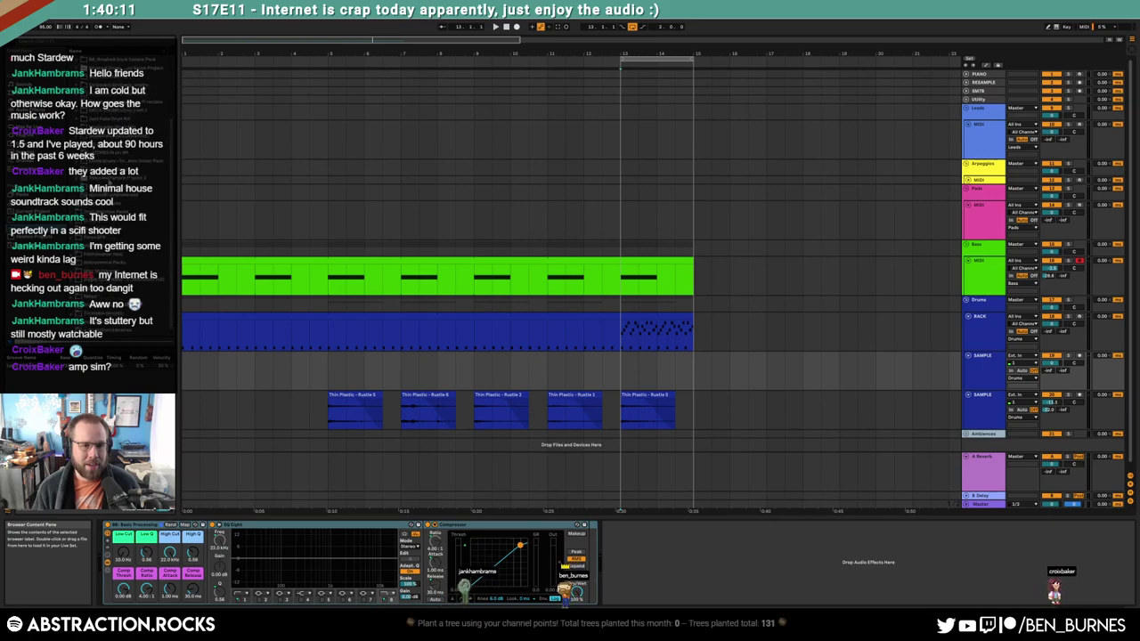
click(71, 169)
drag(174, 69, 611, 362)
click(611, 362)
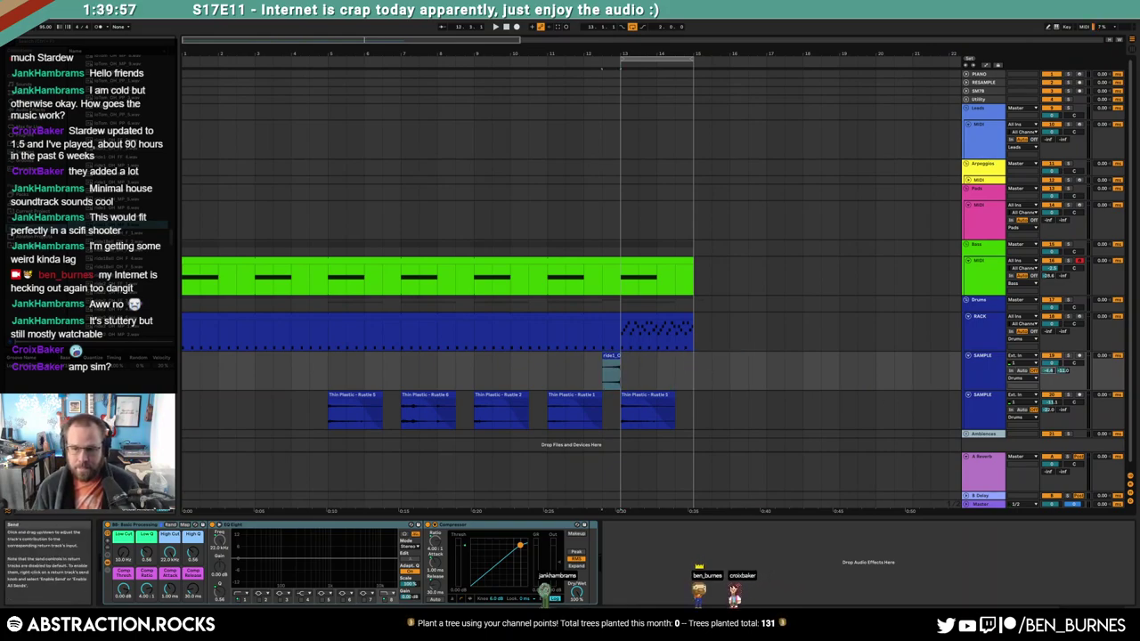
Play the arrangement, lower the ride's SAMPLE track volume and extend the reversed ride clip back to bar 12
key(space)
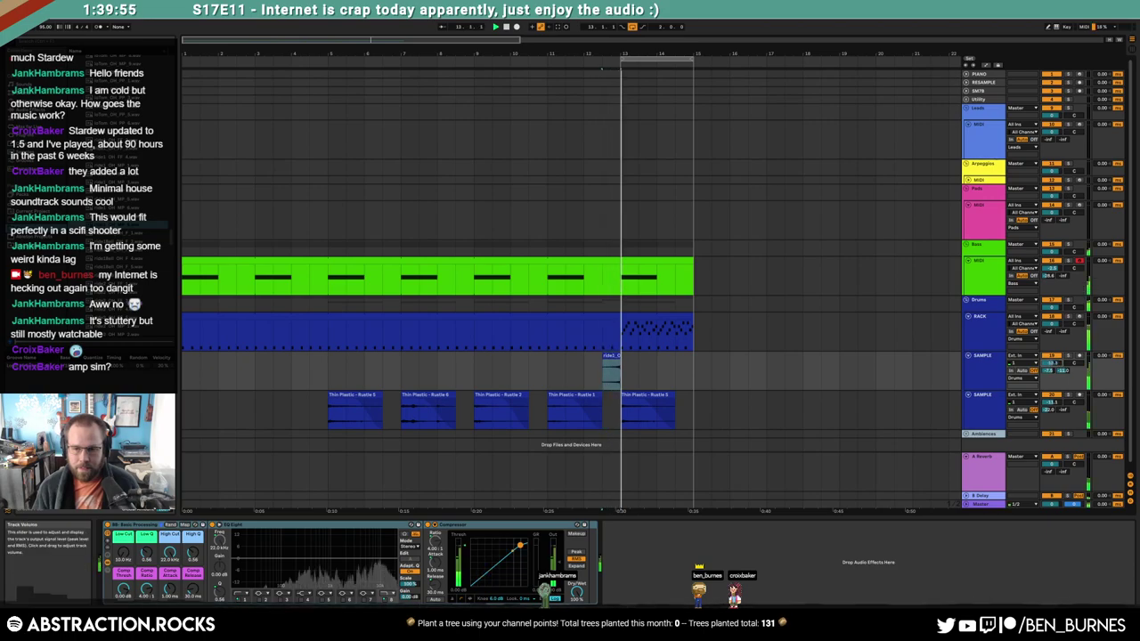
drag(1052, 363, 1052, 369)
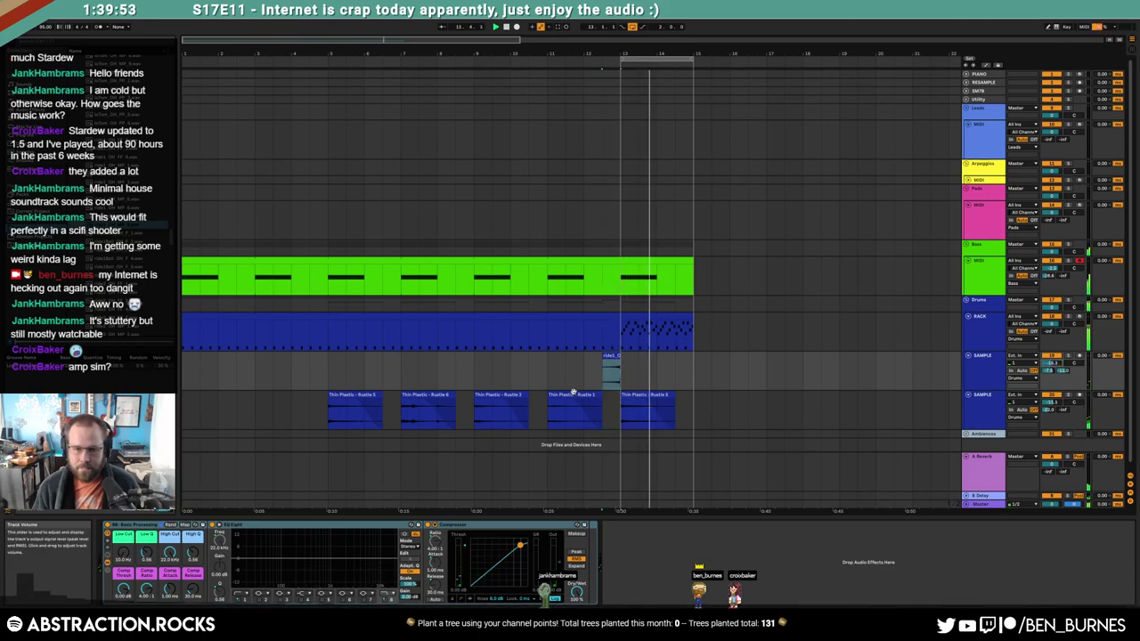
mouse_move(603, 356)
mouse_down()
mouse_move(585, 356)
mouse_move(606, 362)
mouse_up()
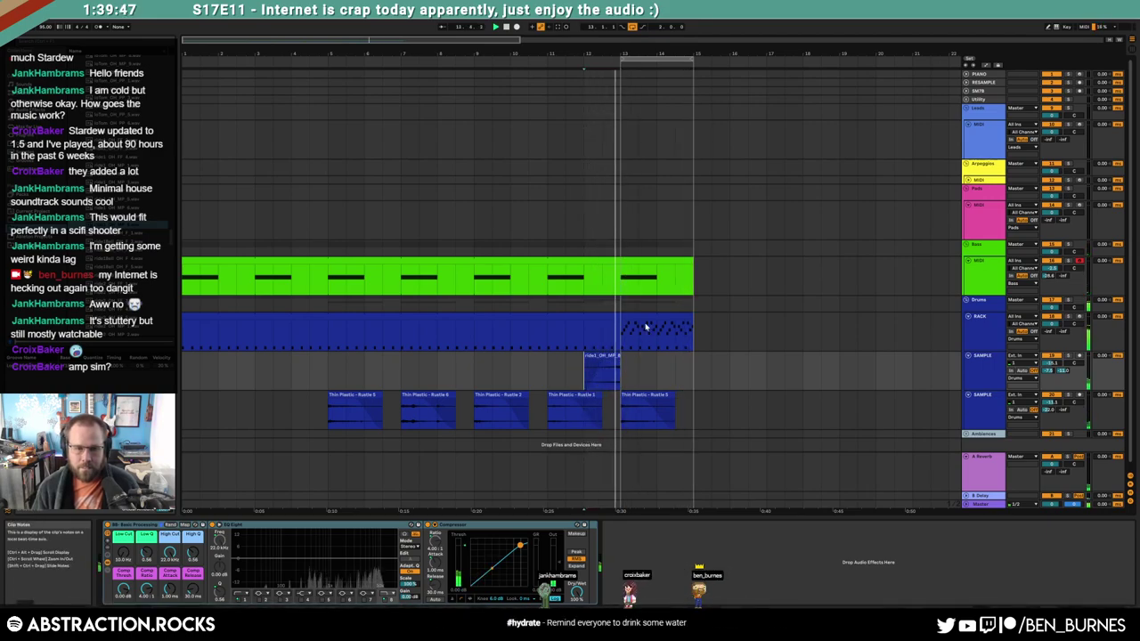
Align the peak at the end of the reversed ride clip with the start of bar 13
click(613, 374)
key(z)
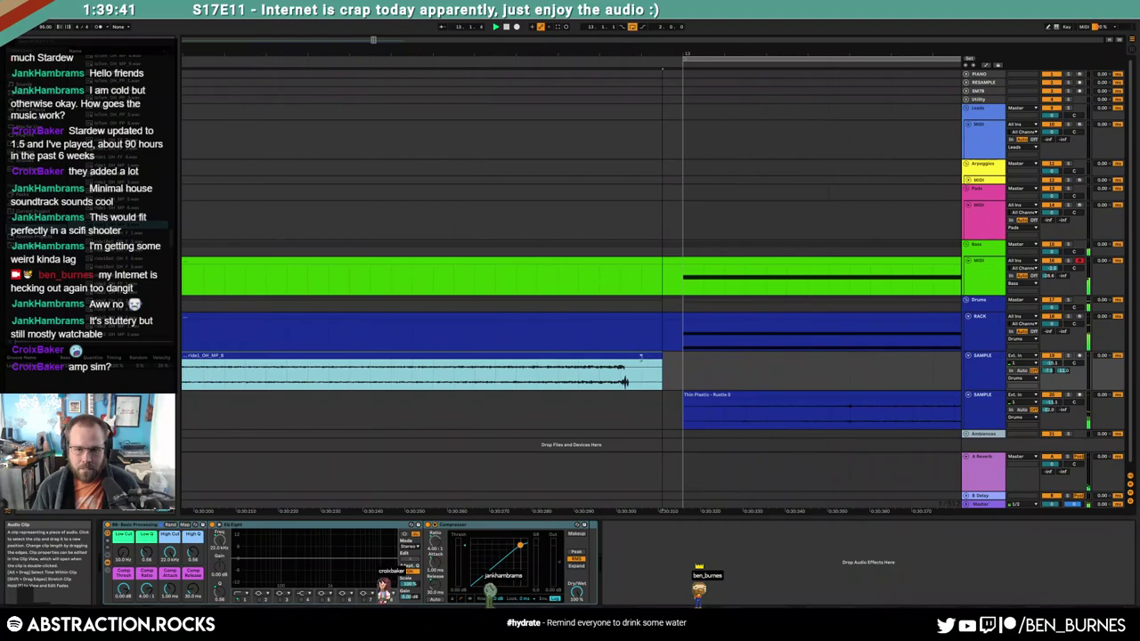
drag(626, 357, 670, 360)
scroll(715, 364, down, 10)
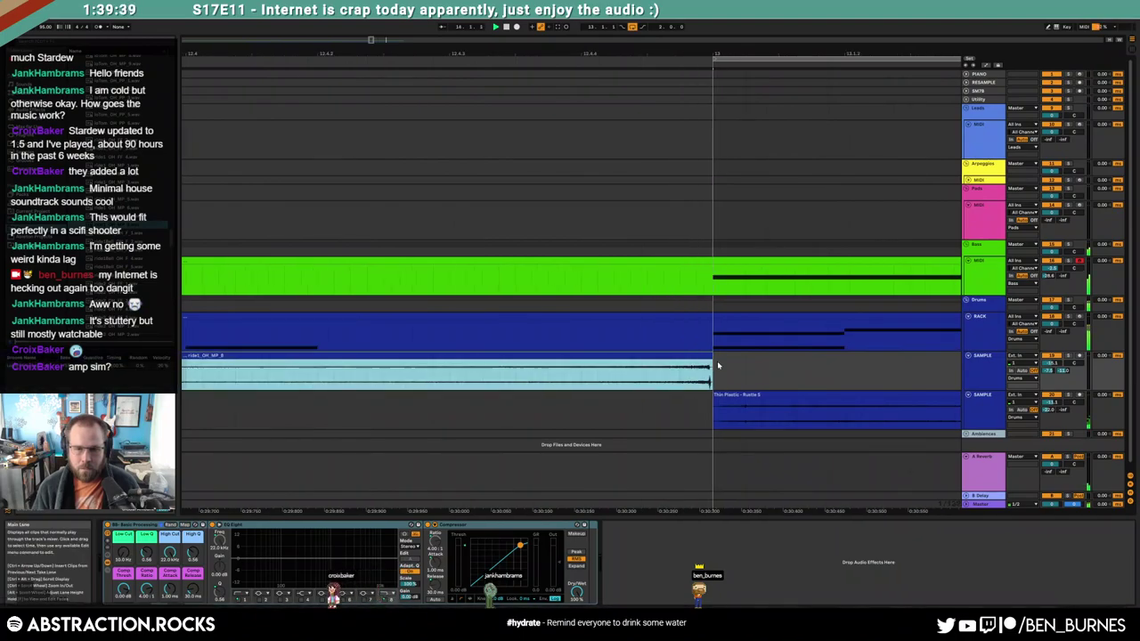
scroll(716, 364, down, 5)
Load the ride1_OH_MP_8 sample onto an empty Drum Rack pad on the drum RACK track
click(715, 332)
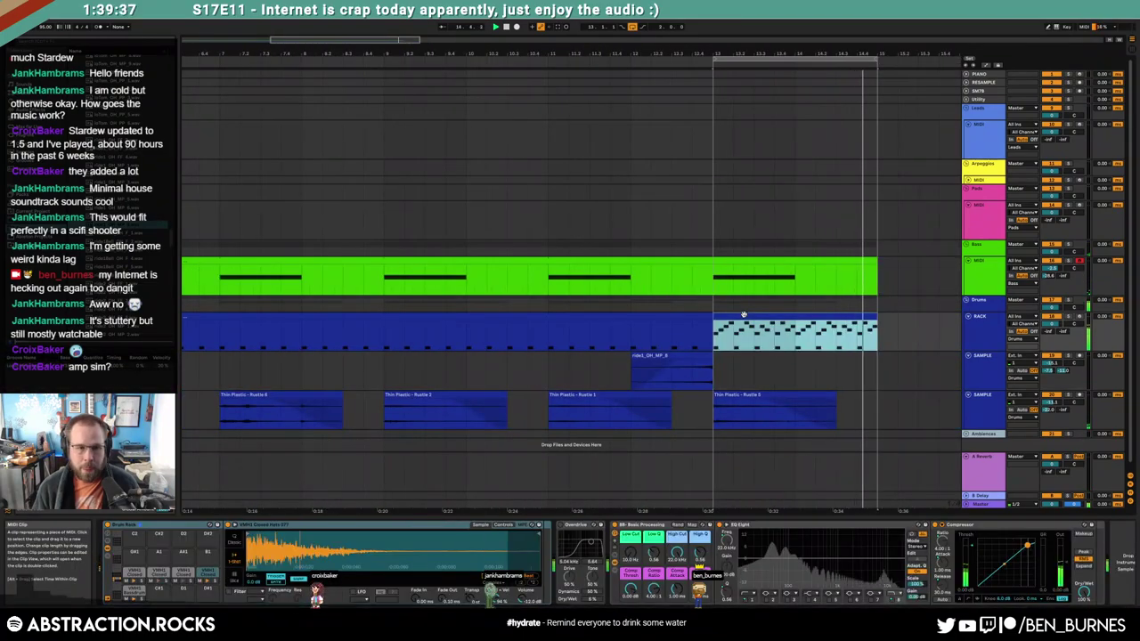
drag(115, 225, 140, 573)
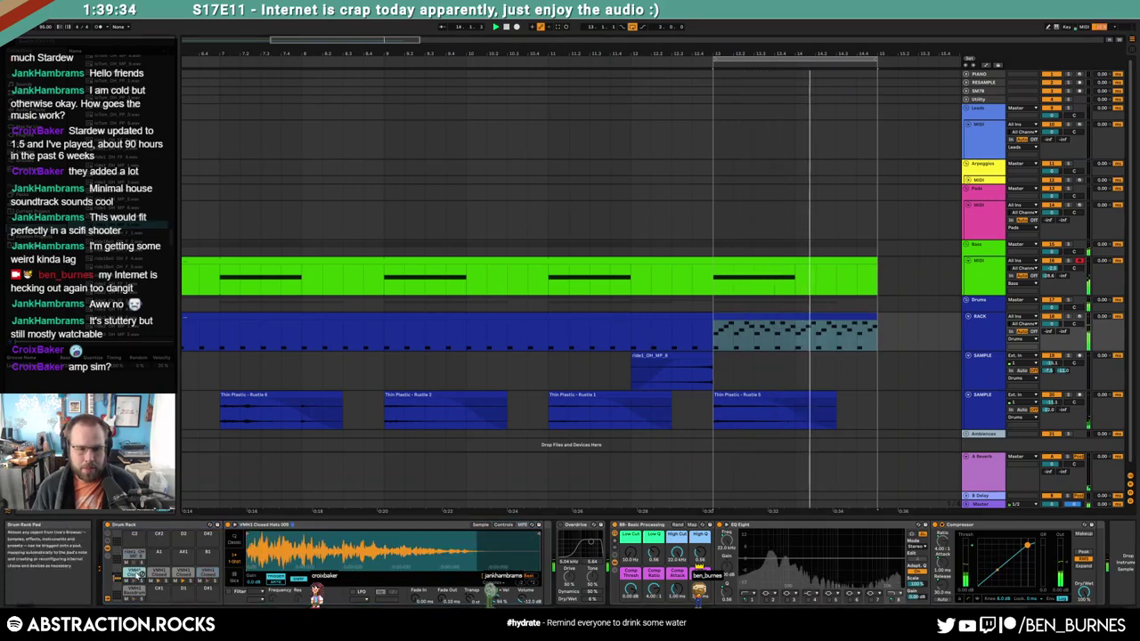
click(109, 542)
click(109, 542)
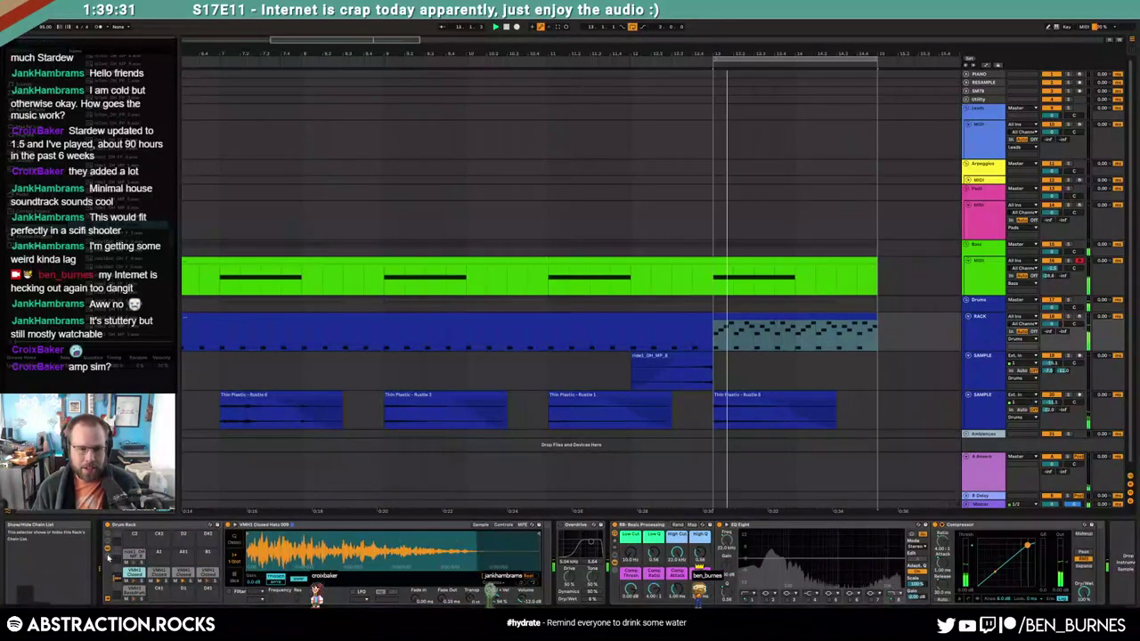
Show the Drum Rack's chain list and adjust the panning of the closed-hat chains
click(108, 557)
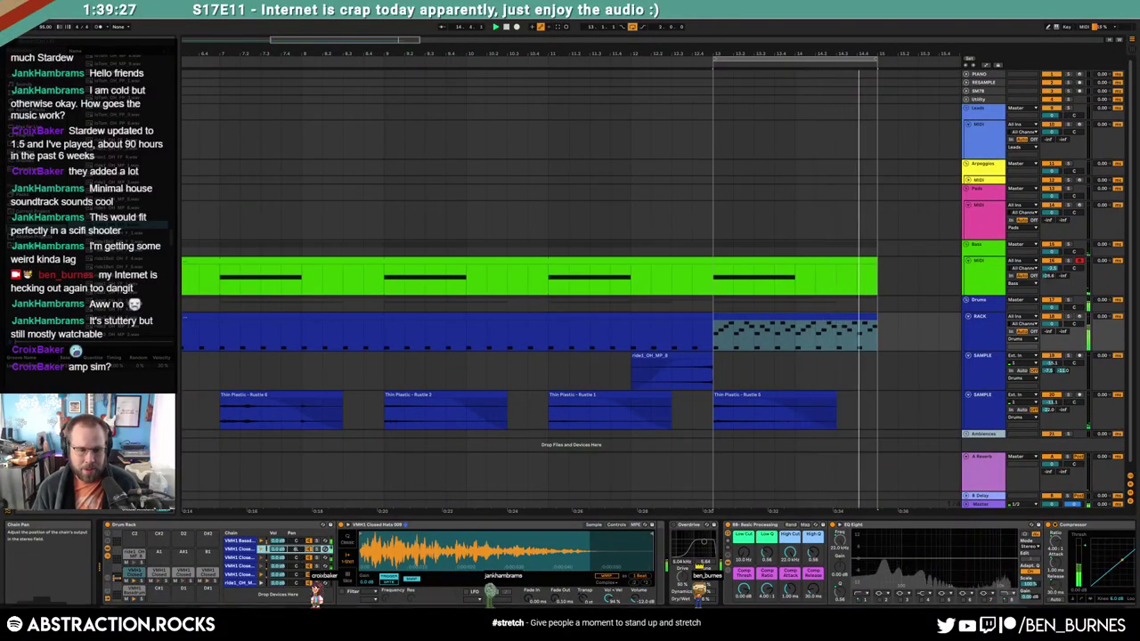
mouse_move(298, 558)
mouse_down()
mouse_move(297, 545)
mouse_move(300, 579)
mouse_move(299, 562)
mouse_up()
click(301, 567)
key(shift+Tab)
key(shift+Tab)
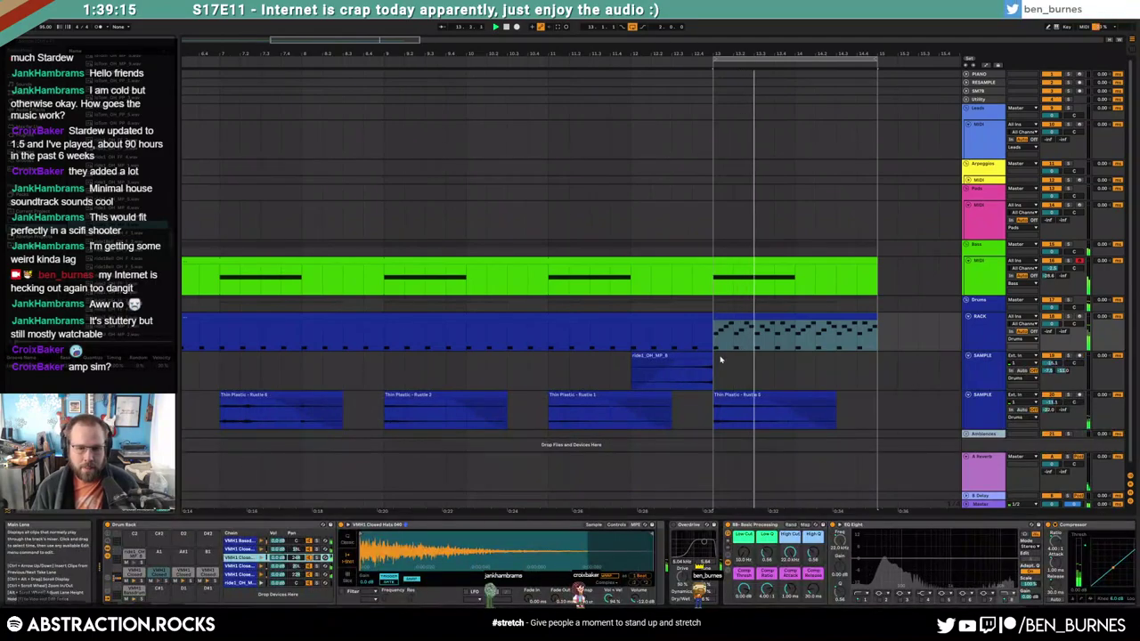
Add a half-bar ride note at the start of bar 13 in the drum RACK clip
key(shift+Tab)
drag(334, 455, 714, 493)
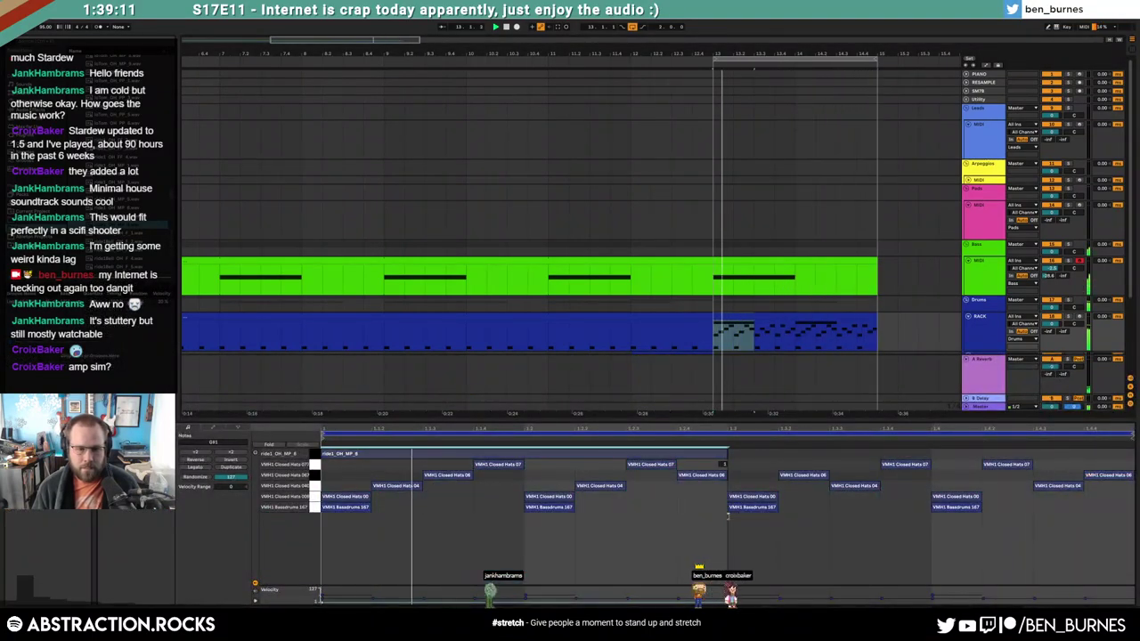
key(shift+Tab)
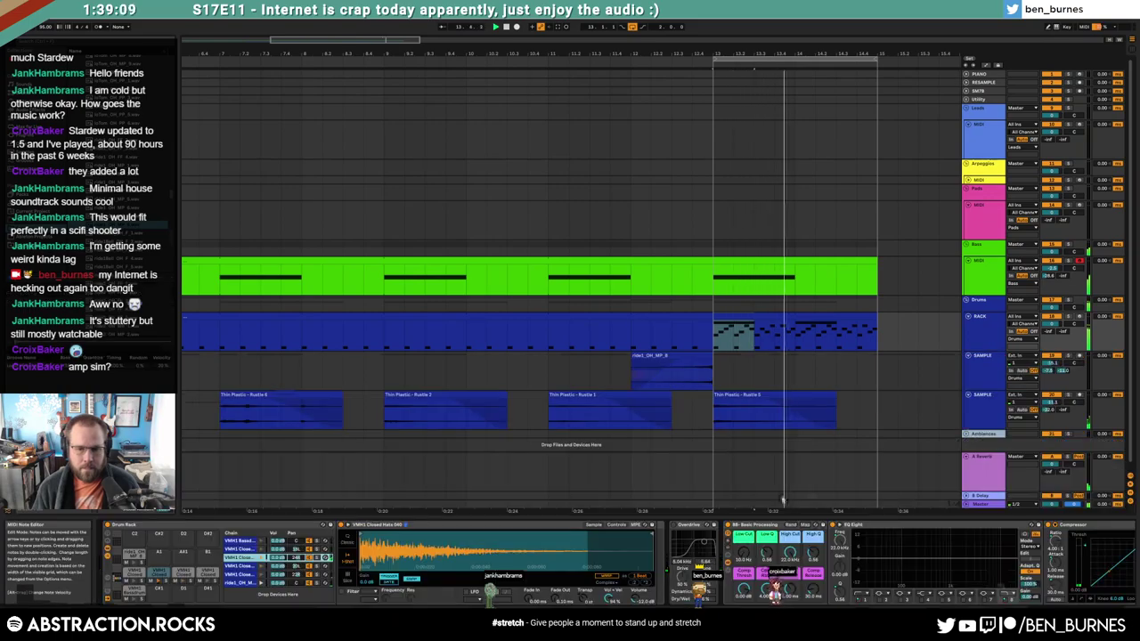
Unfold the MIDI track in the Arpeggios group
key(minus)
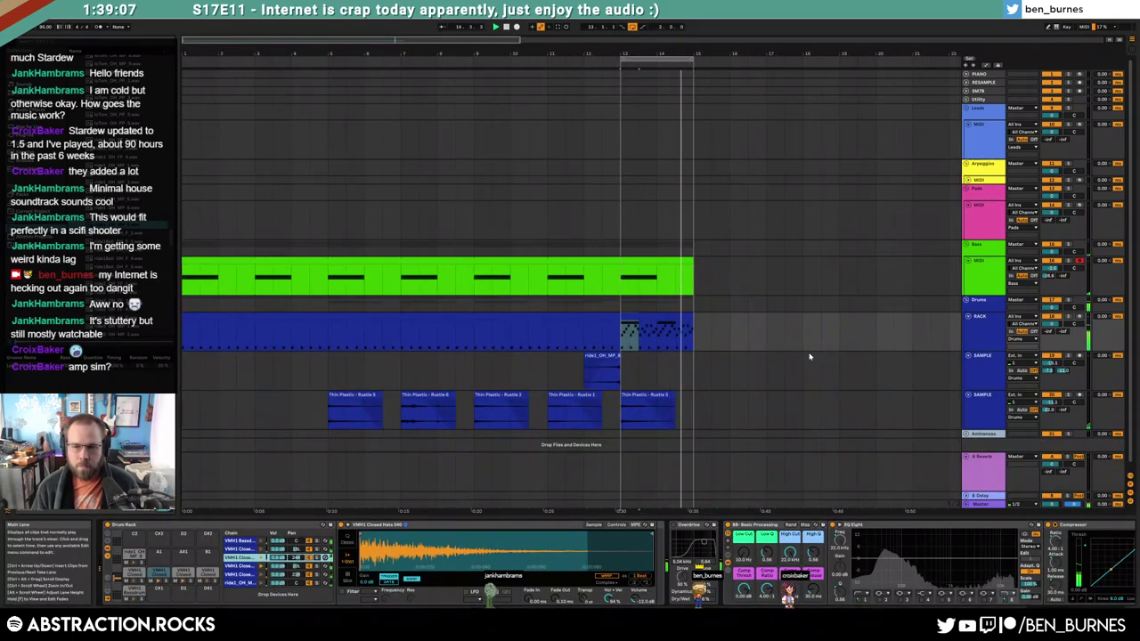
scroll(844, 409, down, 1)
scroll(823, 378, up, 1)
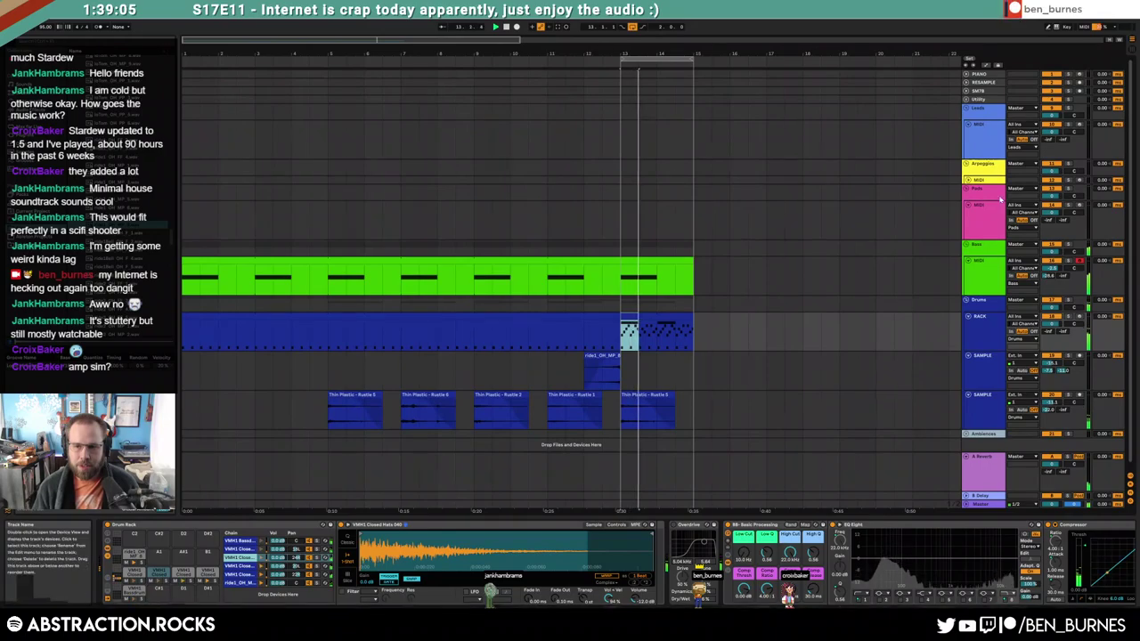
click(732, 174)
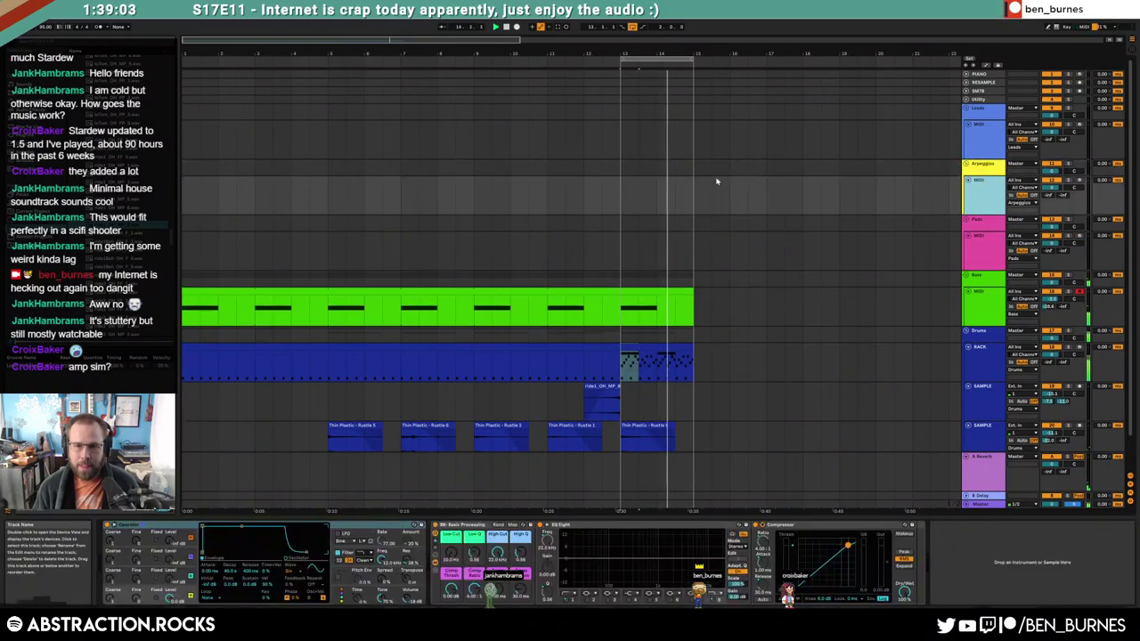
Delete the repeated ride note at bar 14 in the drum RACK clip, keeping only the one at bar 13
double_click(667, 344)
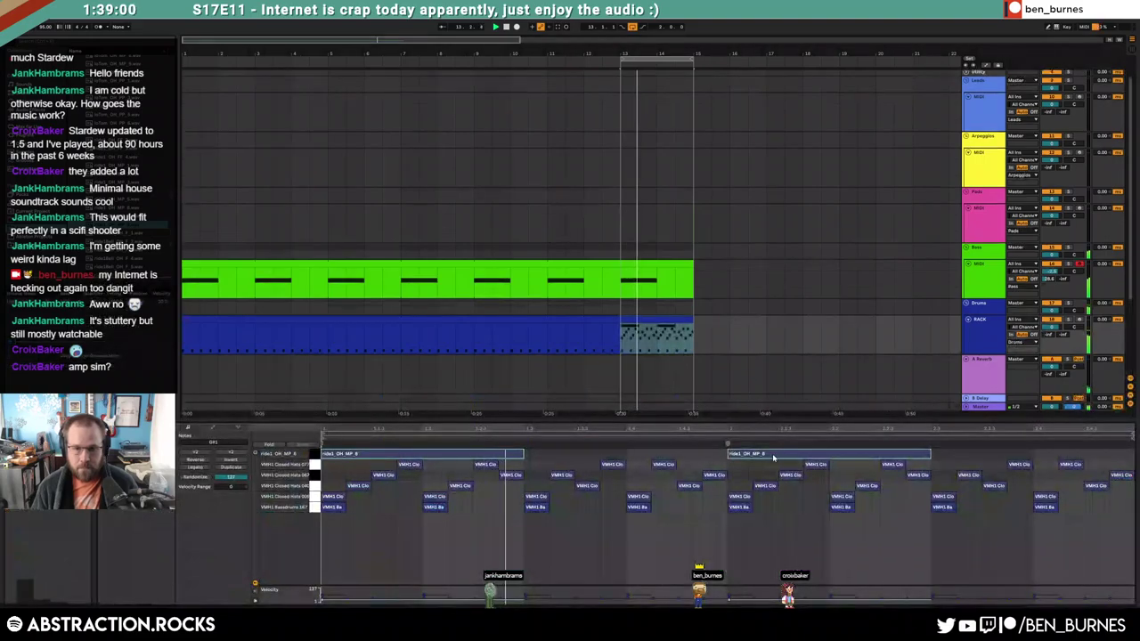
click(774, 456)
key(Delete)
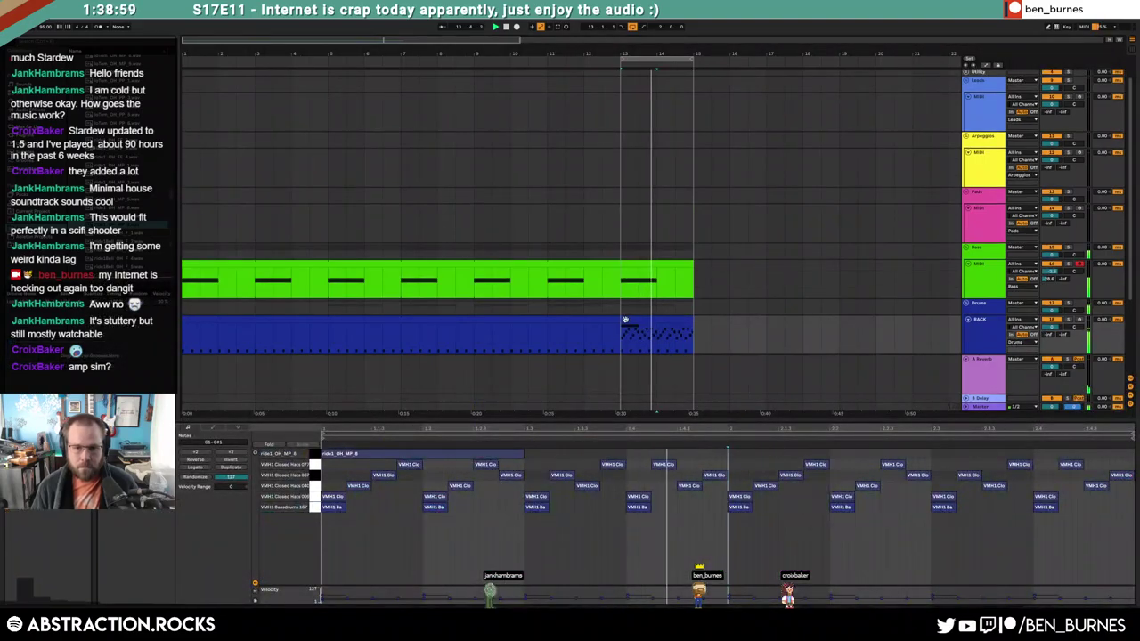
click(627, 319)
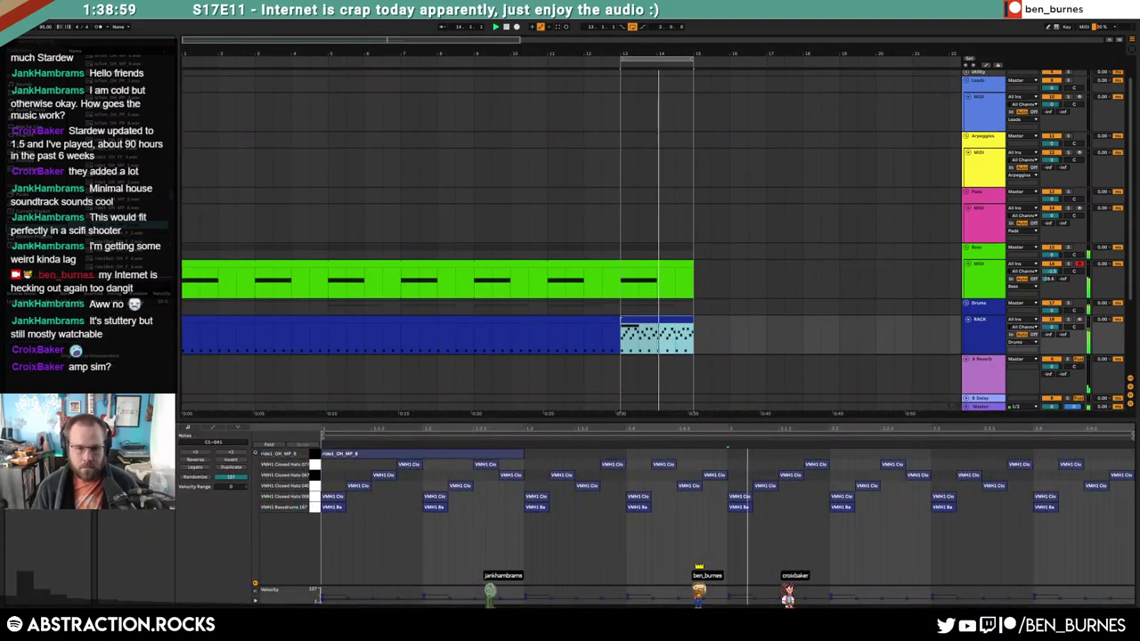
click(484, 456)
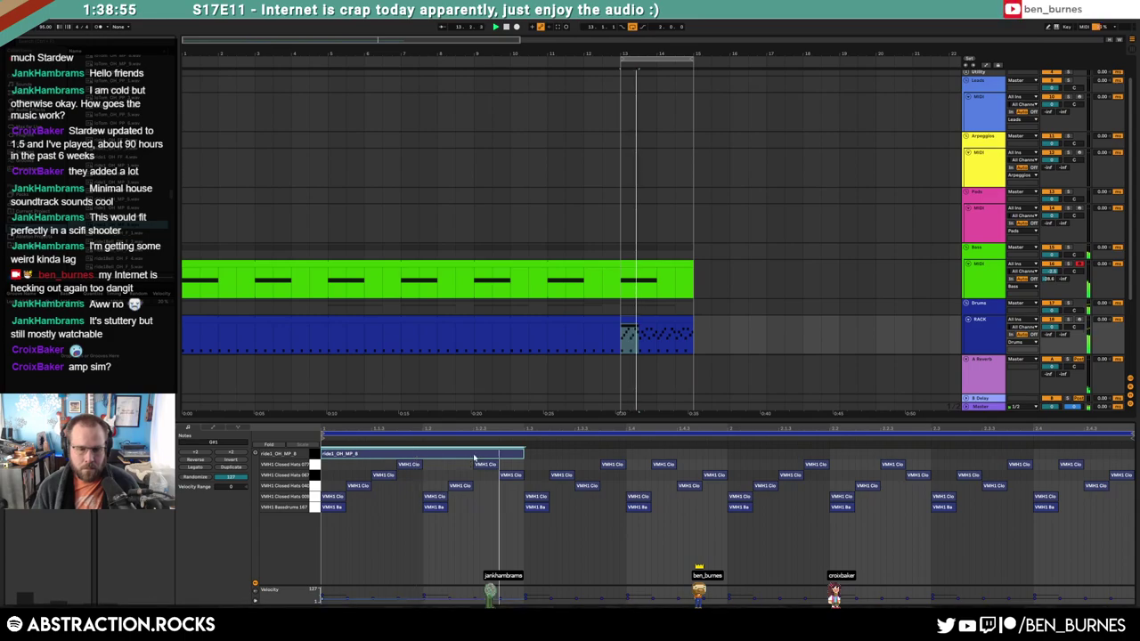
Inspect the closed-hat and ride sample waveforms in the RACK track's Drum Rack, zooming into each sample display
key(shift+Tab)
drag(376, 553, 381, 585)
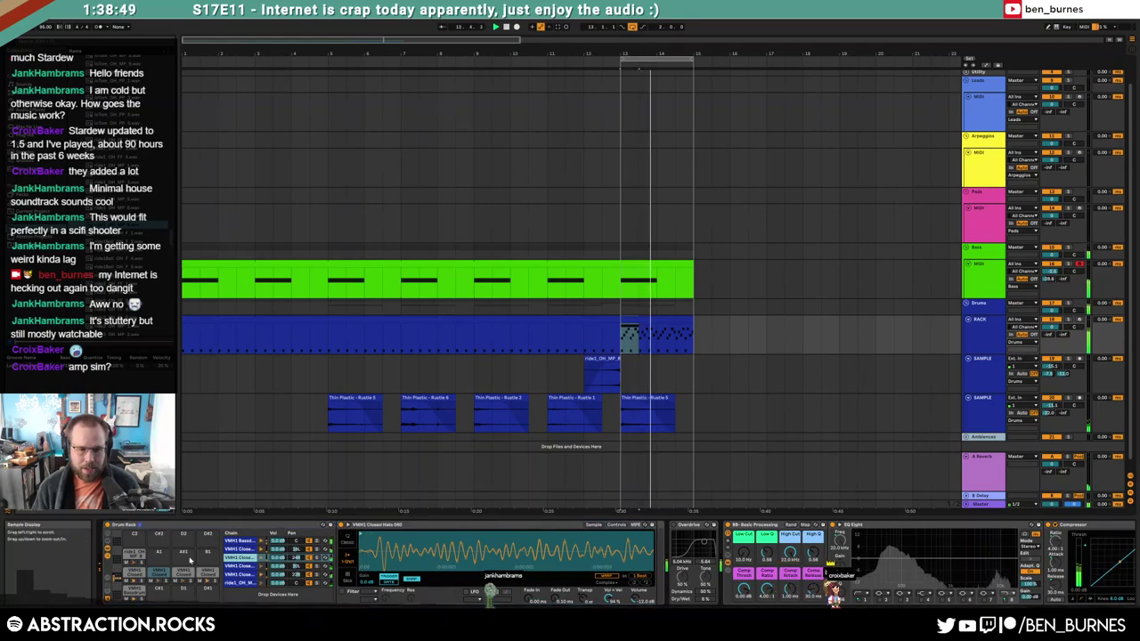
click(136, 554)
drag(369, 550, 370, 581)
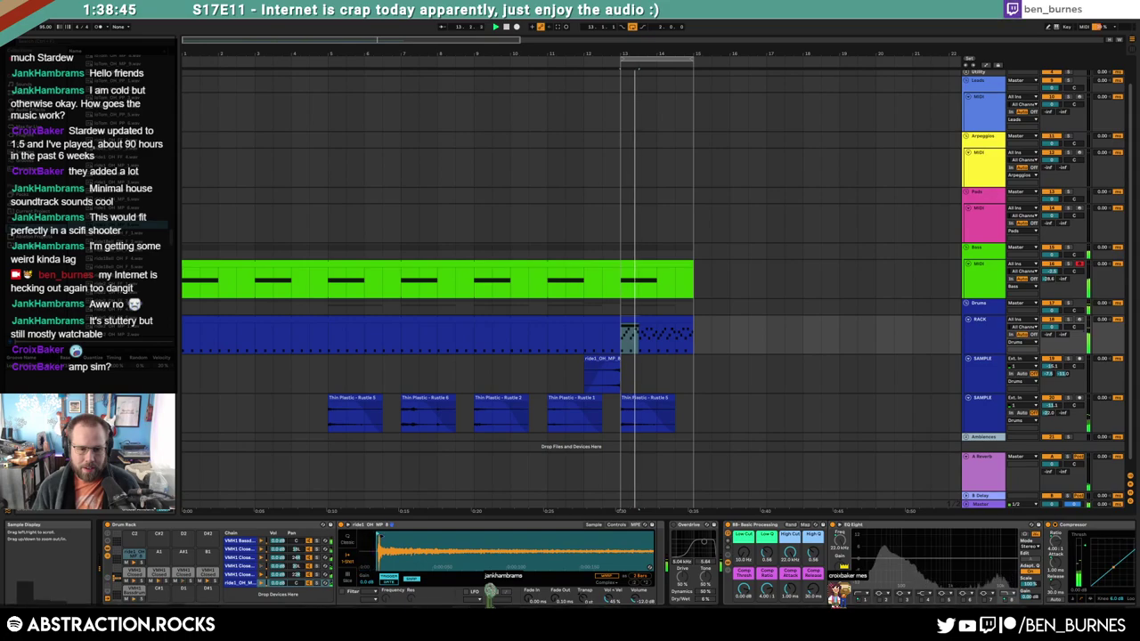
key(shift+Tab)
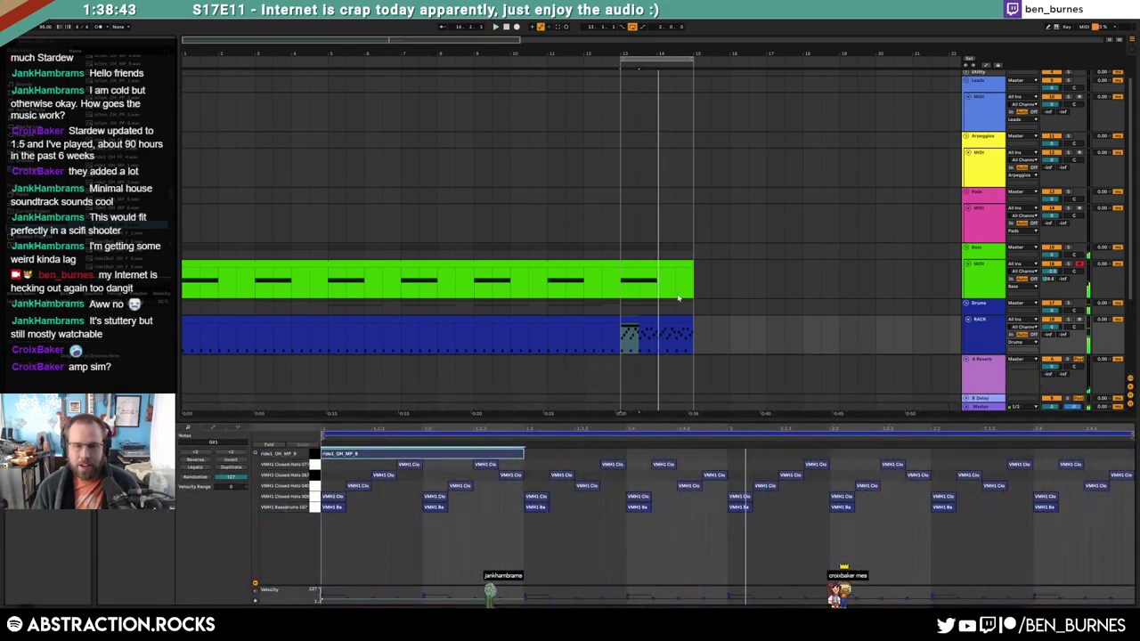
Create an empty two-bar MIDI clip at bar 13 on the Arpeggios group's MIDI track
click(984, 170)
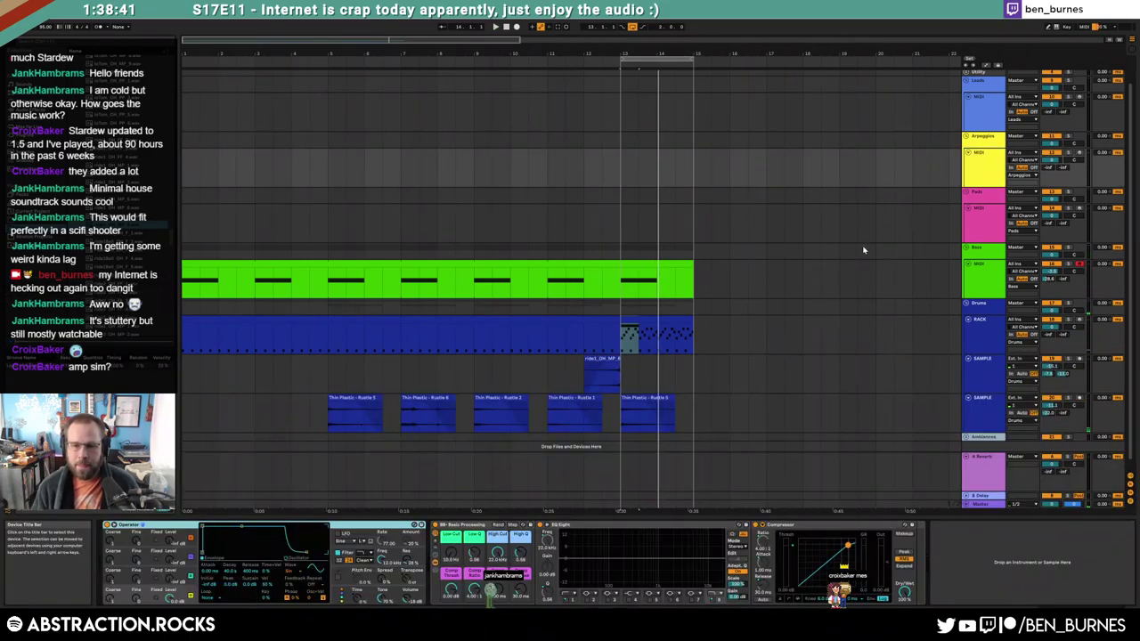
drag(624, 164, 652, 170)
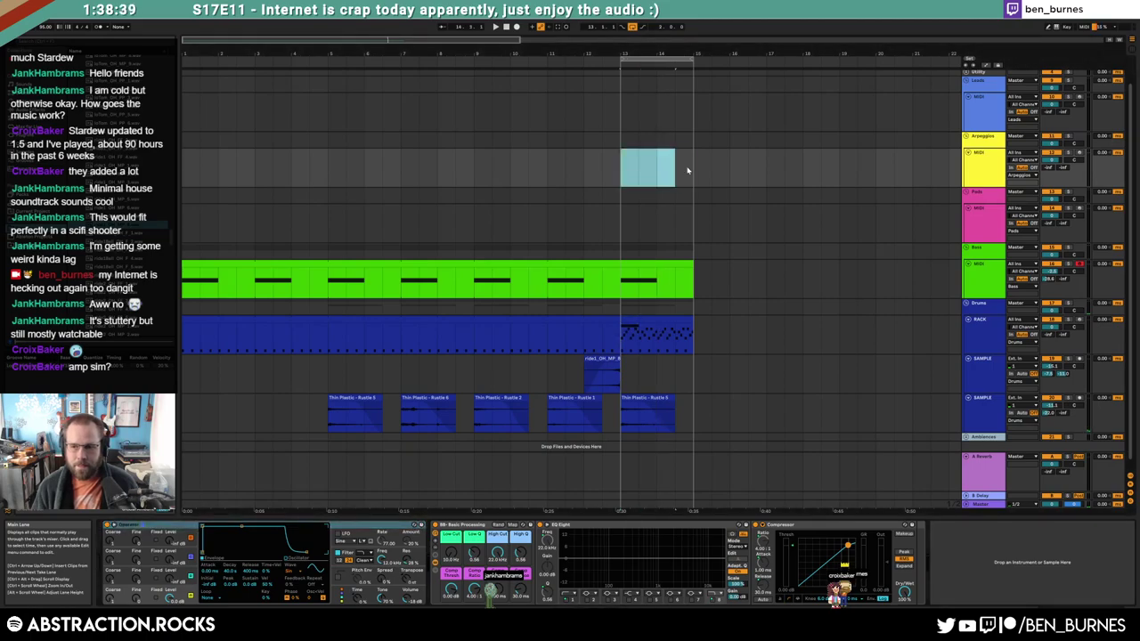
key(ctrl+shift+m)
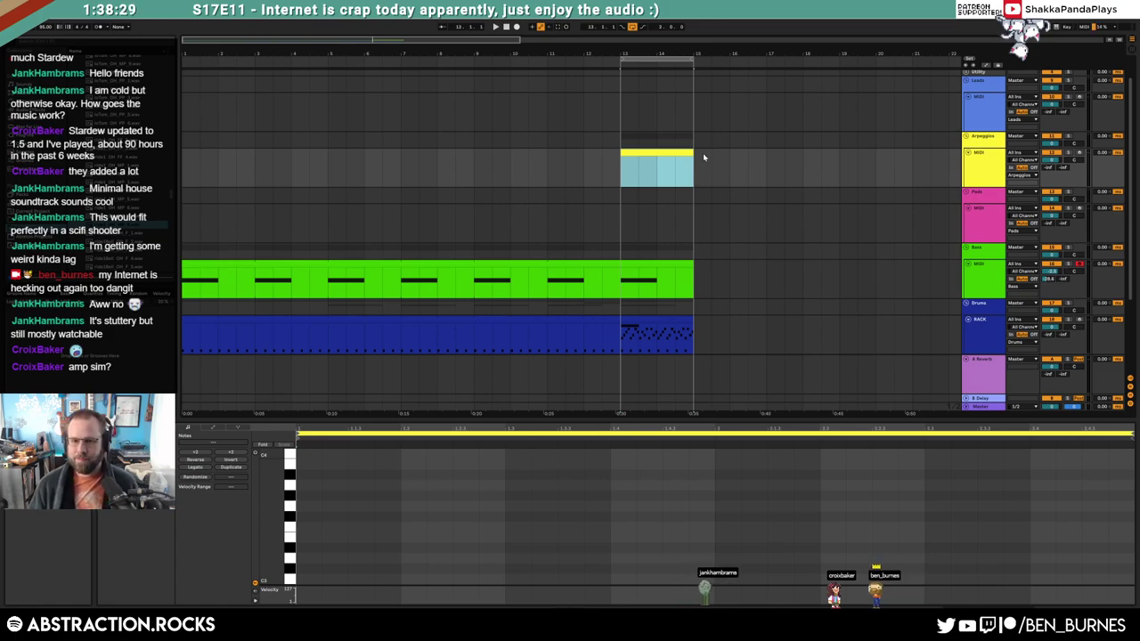
Add three evenly spaced C4 notes at the clip's start, compress them to half their length and spacing, and play
double_click(305, 456)
double_click(407, 457)
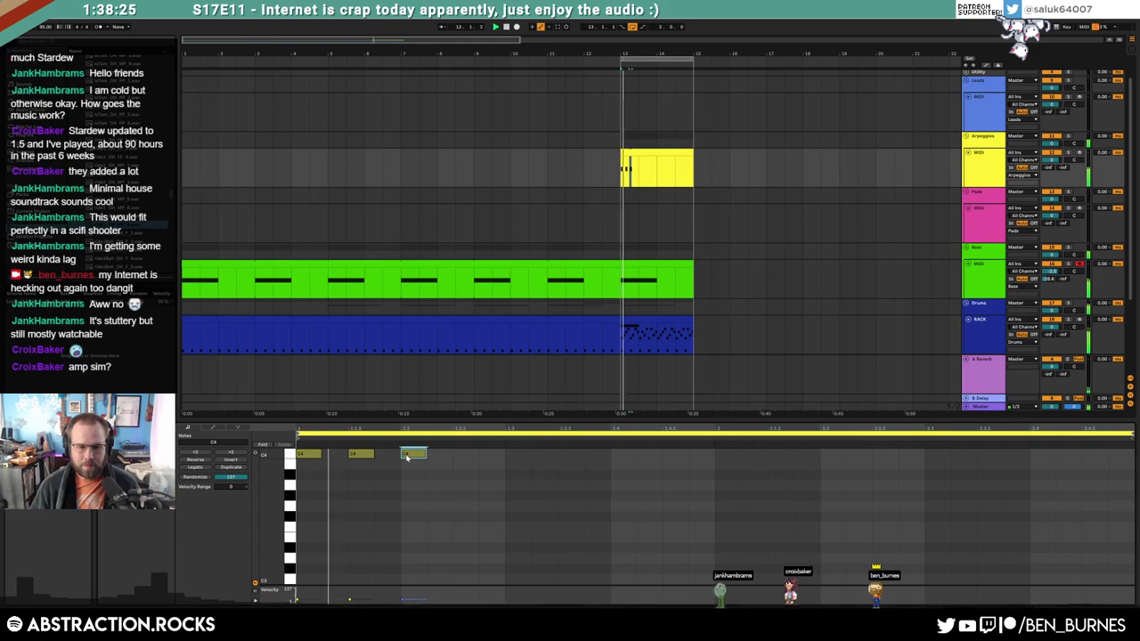
key(ctrl+a)
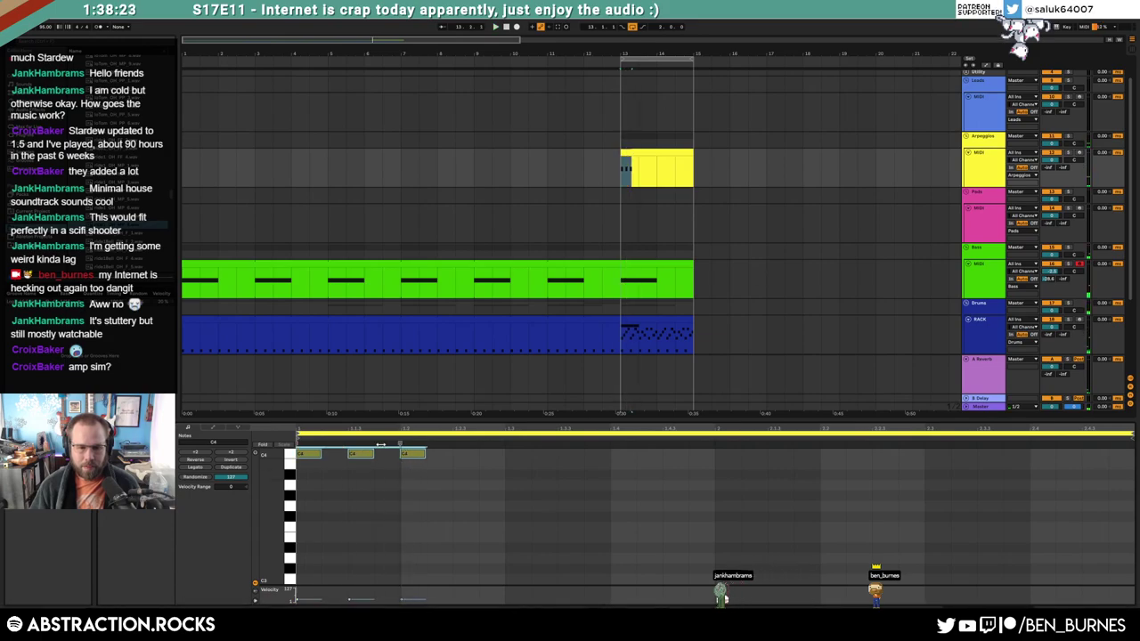
drag(383, 445, 350, 446)
key(space)
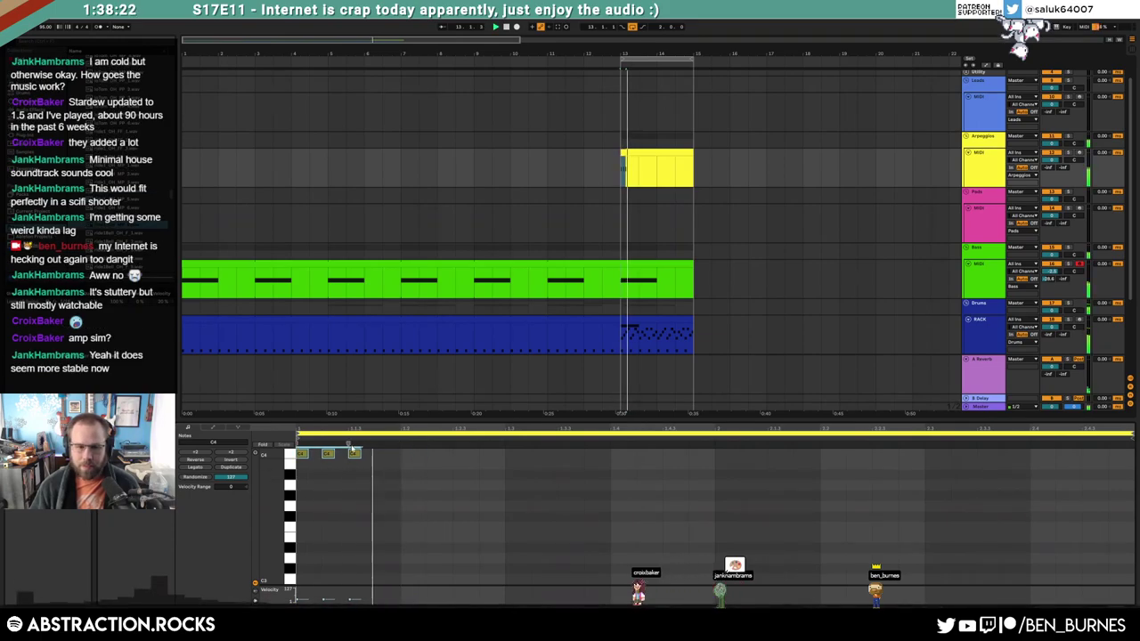
Reshape the envelope of the Arpeggios track's Operator into a plucky decay and adjust its Spread
key(shift+Tab)
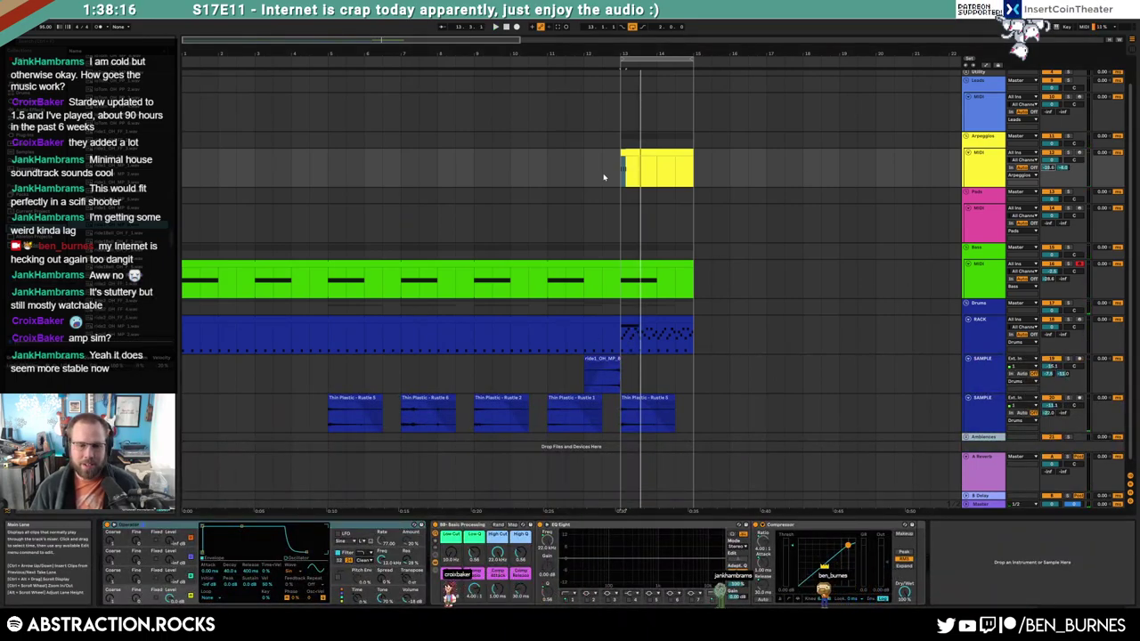
drag(244, 530, 229, 559)
key(space)
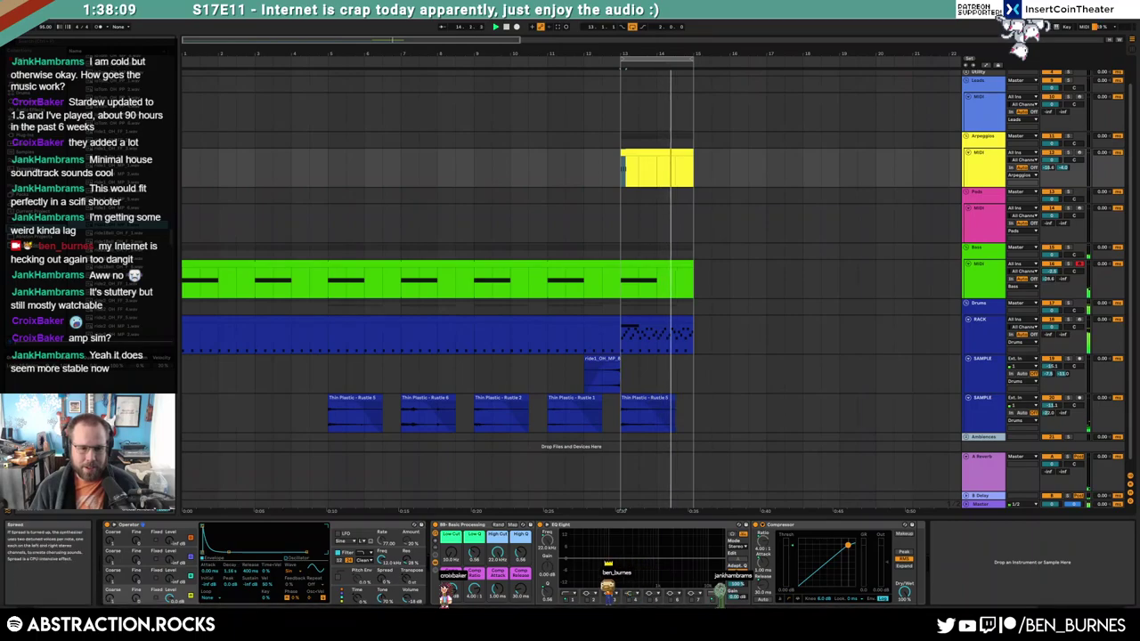
click(381, 579)
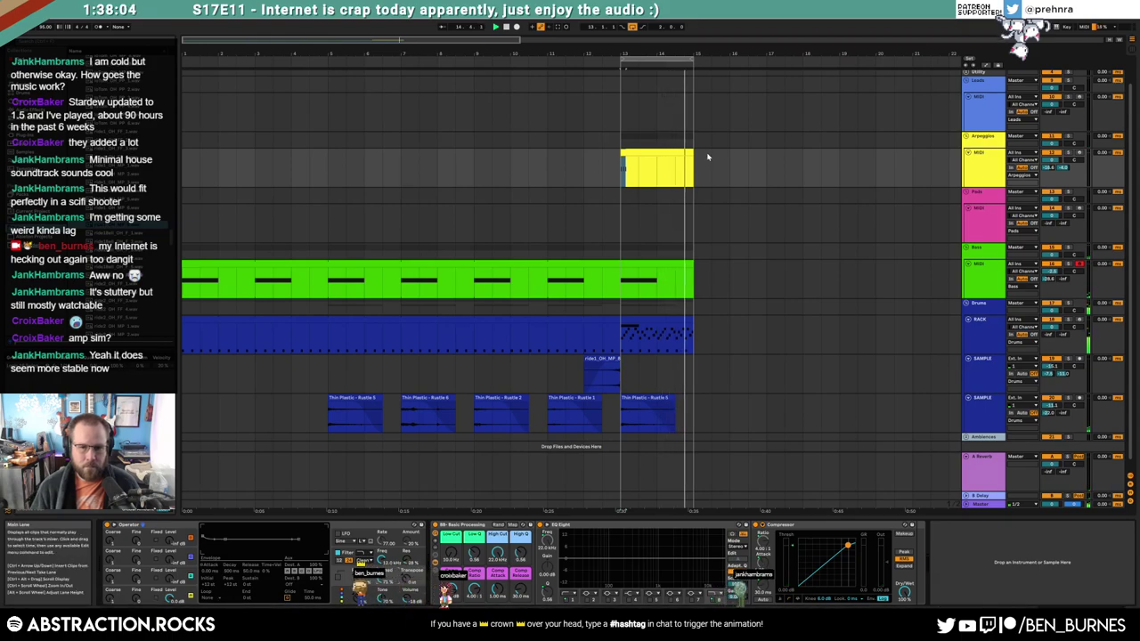
Duplicate the Arpeggios clip to bar 15 and paste a copy of its three notes at bar 16 beat 3, transposed to D#4
drag(685, 152, 766, 153)
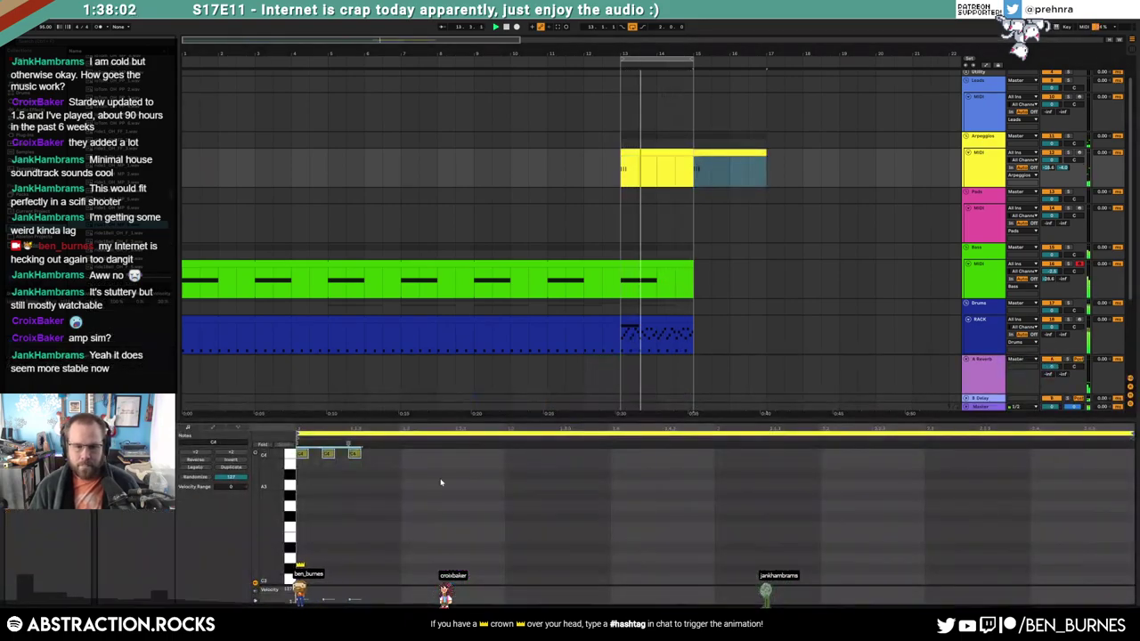
drag(401, 455, 285, 450)
click(926, 458)
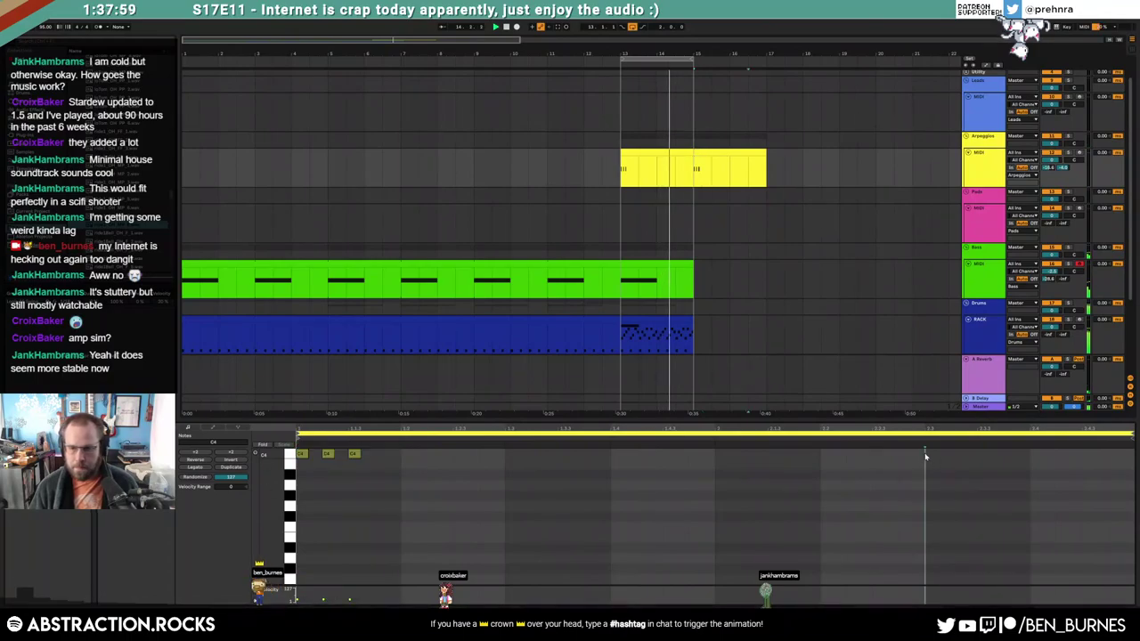
key(ctrl+v)
key(Up)
key(Up)
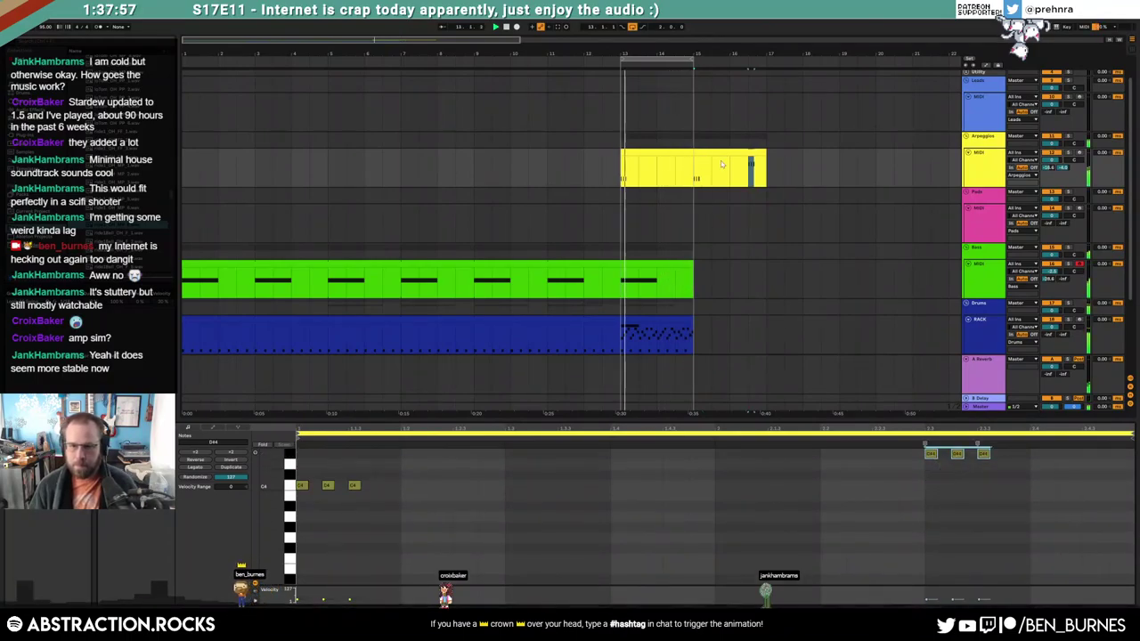
Extend the loop to bar 17 and duplicate the last two bars of the bass and drum RACK clips to fill it
drag(692, 59, 766, 59)
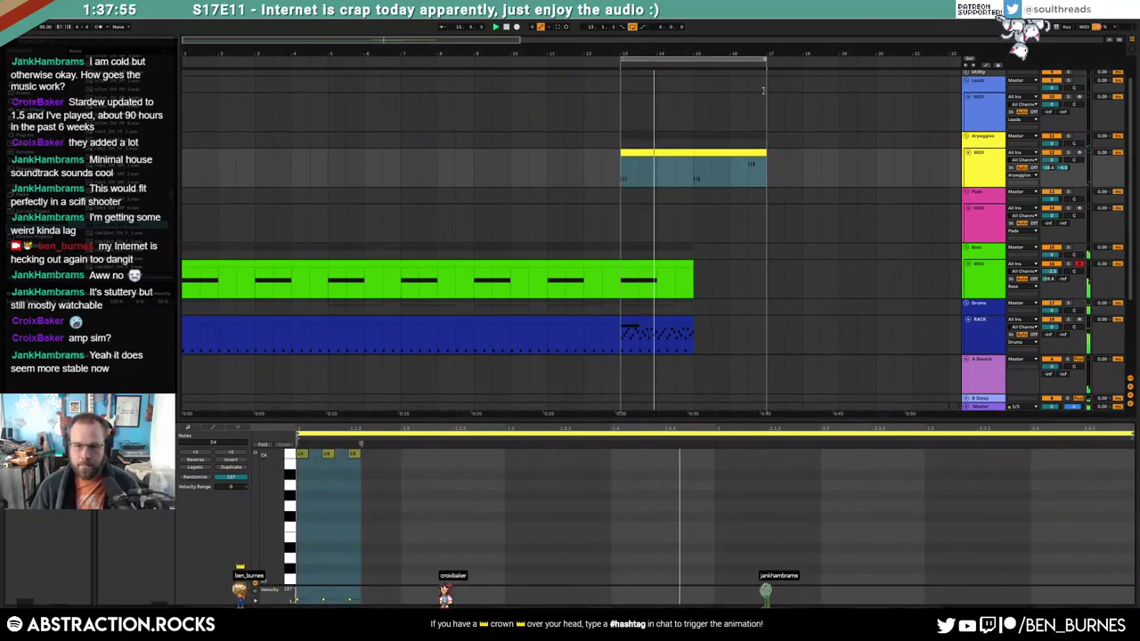
drag(693, 275, 766, 275)
drag(694, 322, 766, 325)
Duplicate the four Thin Plastic rustle clips from bars 5 to 12 so the copies start at bar 13
scroll(751, 331, down, 2)
scroll(750, 331, down, 3)
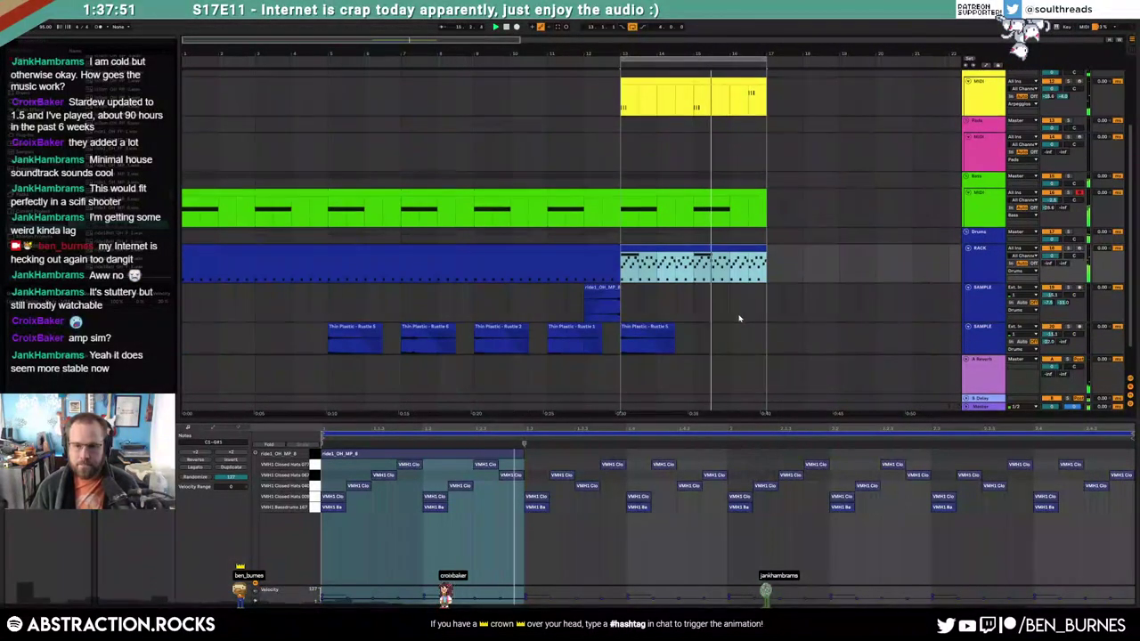
drag(699, 301, 635, 309)
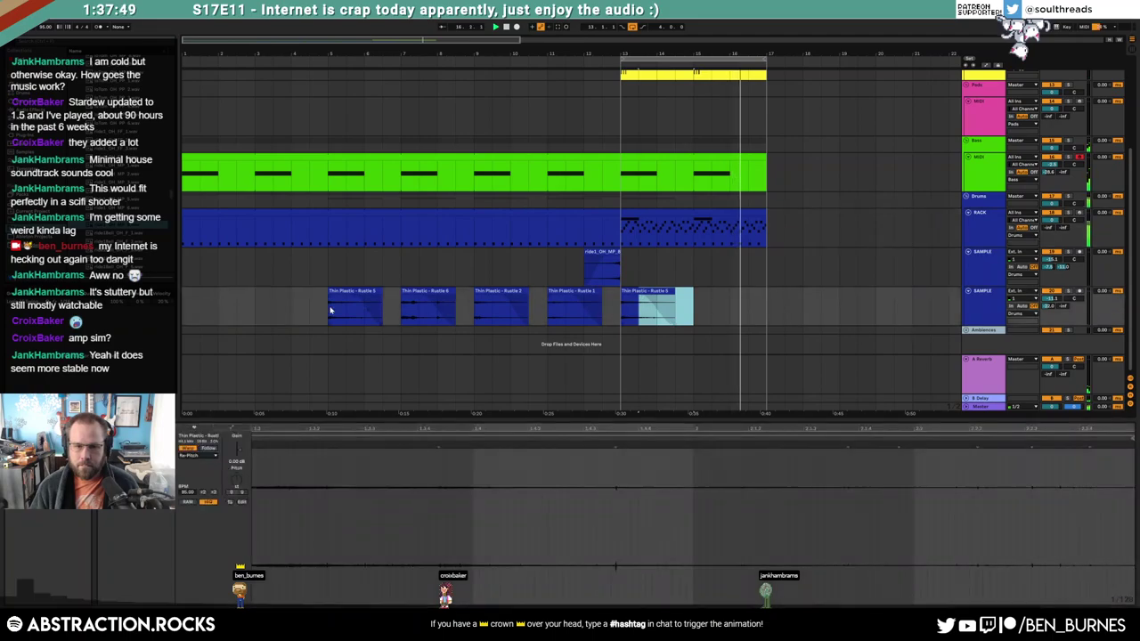
drag(328, 310, 626, 317)
key(ctrl+d)
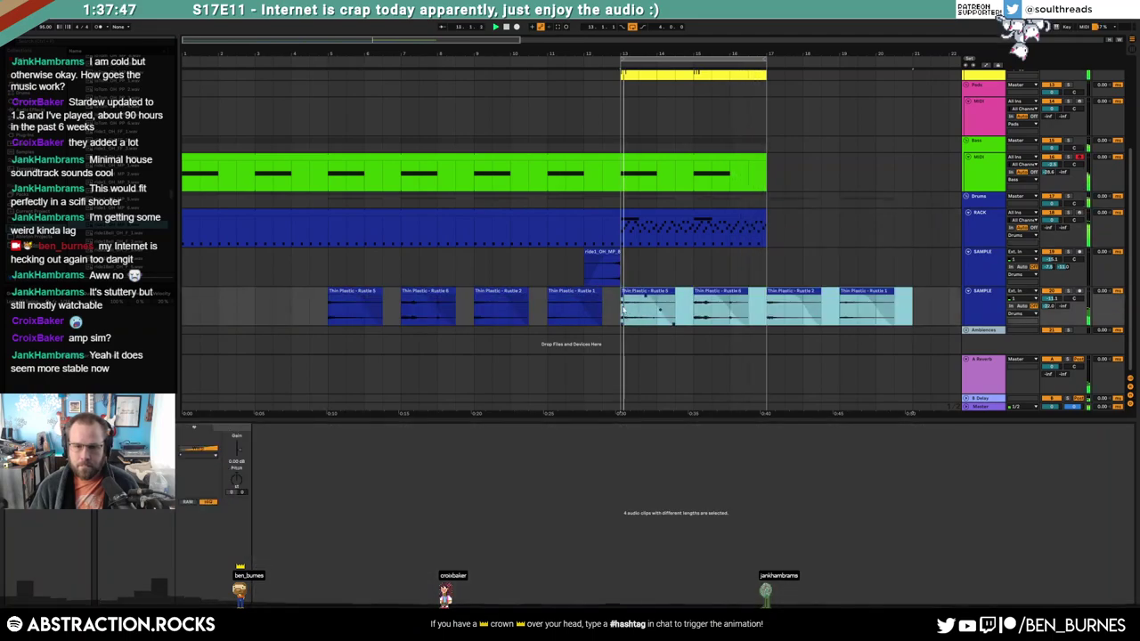
Show the bass track's Pigments Macro 1 automation and clean up the jump at bar 15
key(a)
click(679, 157)
click(695, 172)
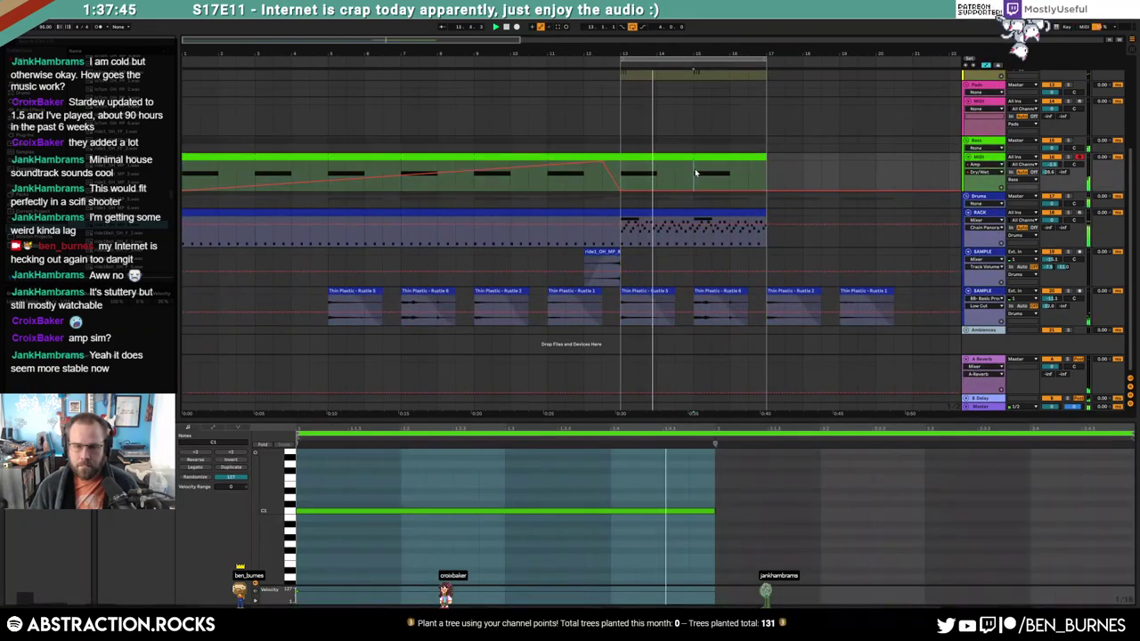
key(shift+Tab)
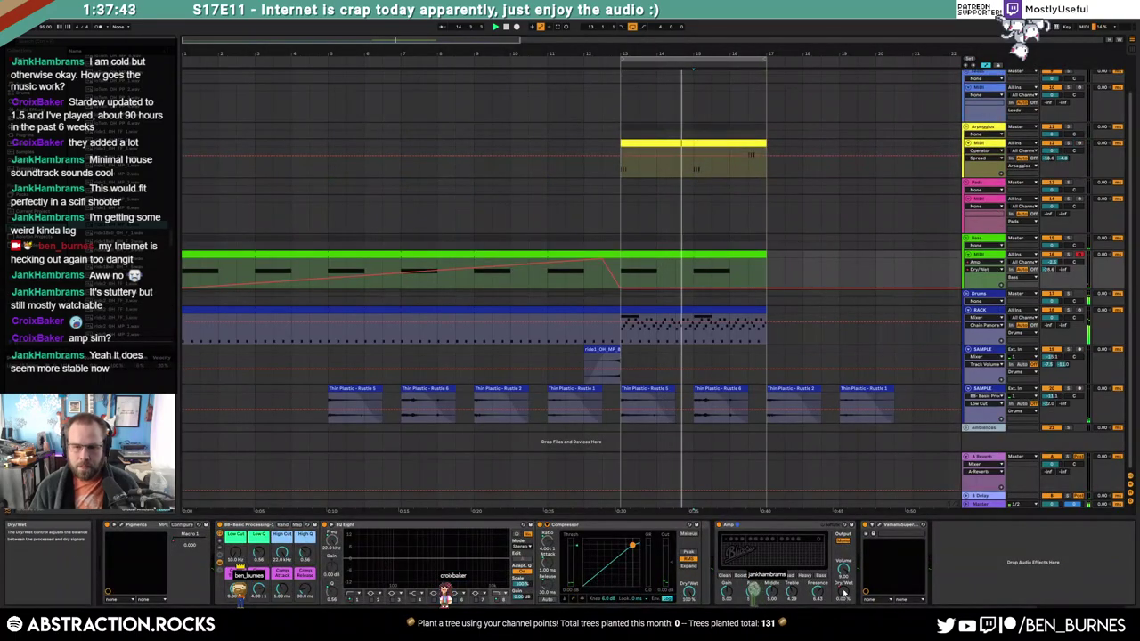
click(192, 545)
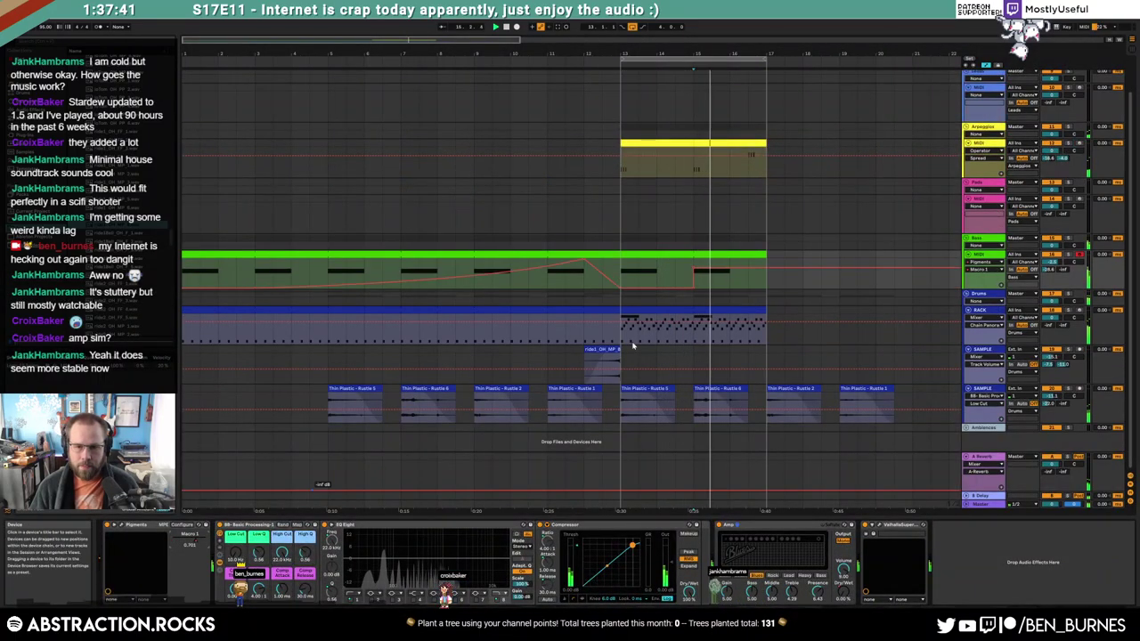
click(694, 269)
click(720, 277)
key(a)
Consolidate the two Arpeggios clips at bars 13 and 15 into one four-bar clip
key(shift+Tab)
double_click(688, 149)
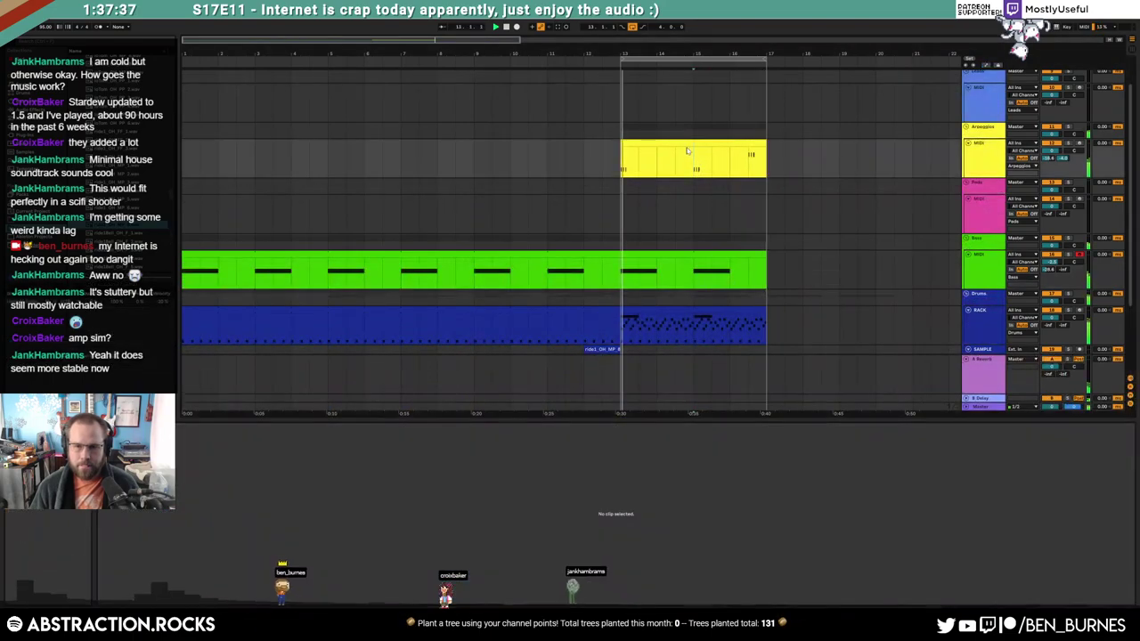
shift+click(705, 145)
key(ctrl+j)
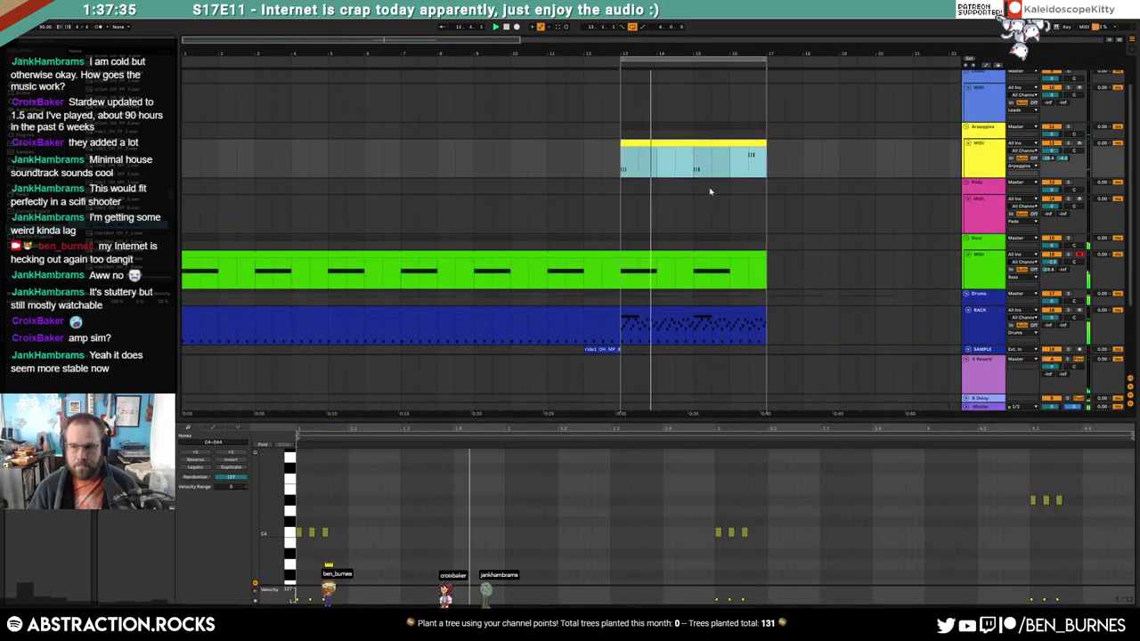
Switch the waveform of oscillator B in the Arpeggios track's Operator to Noise White
key(shift+Tab)
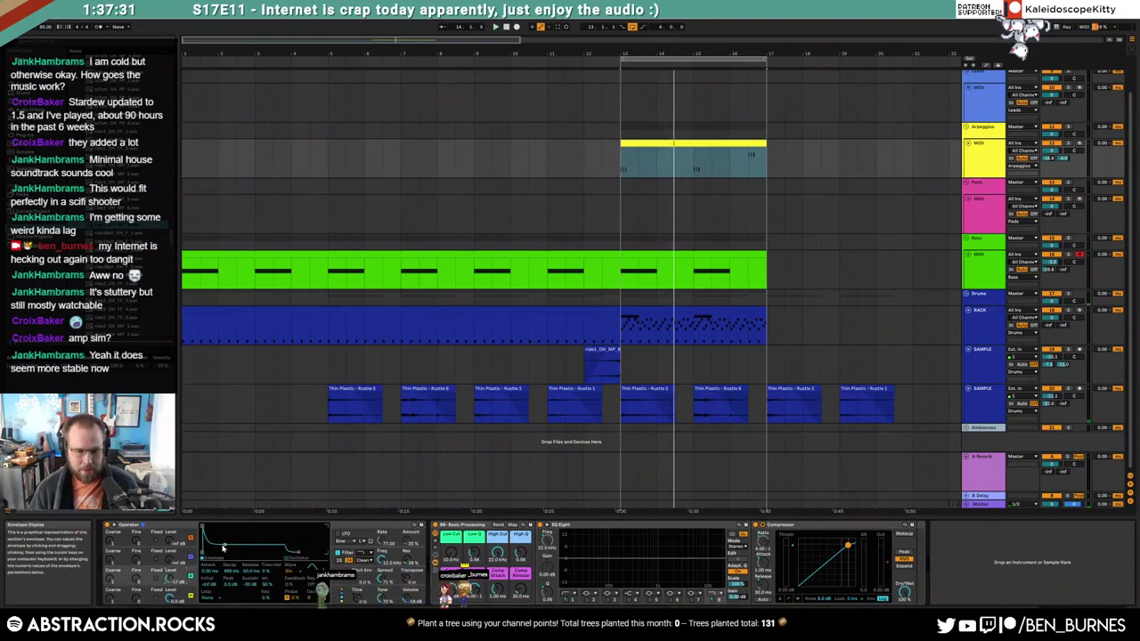
click(294, 576)
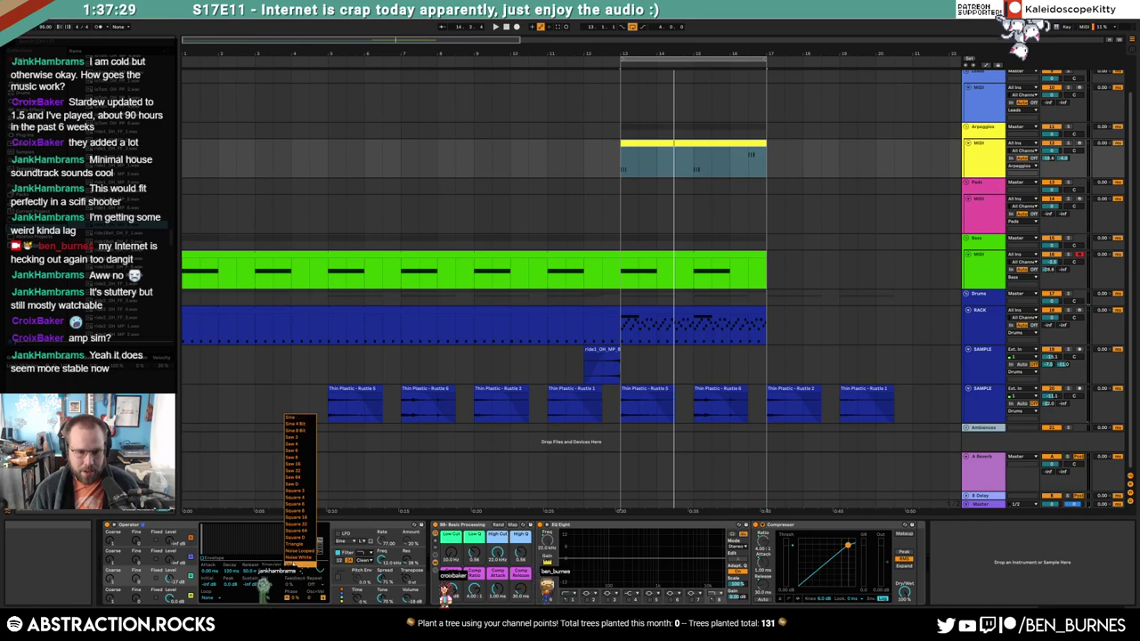
click(303, 558)
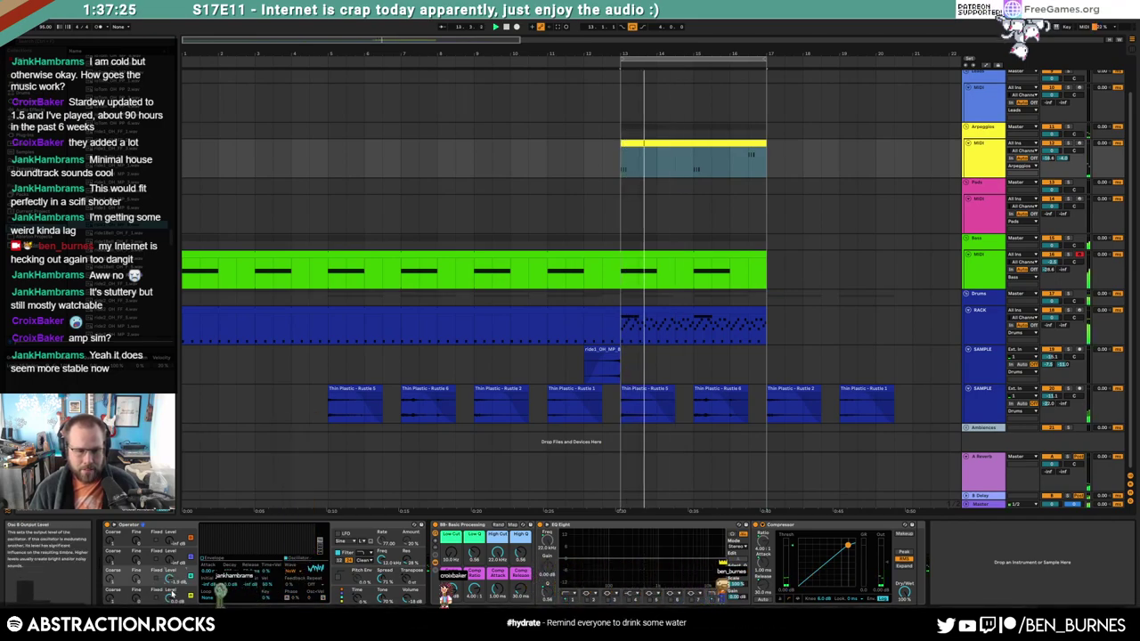
Adjust oscillator B's output level and shape its envelope into a short decay of about 74.1 ms
key(ctrl+z)
key(ctrl+z)
drag(168, 579, 169, 582)
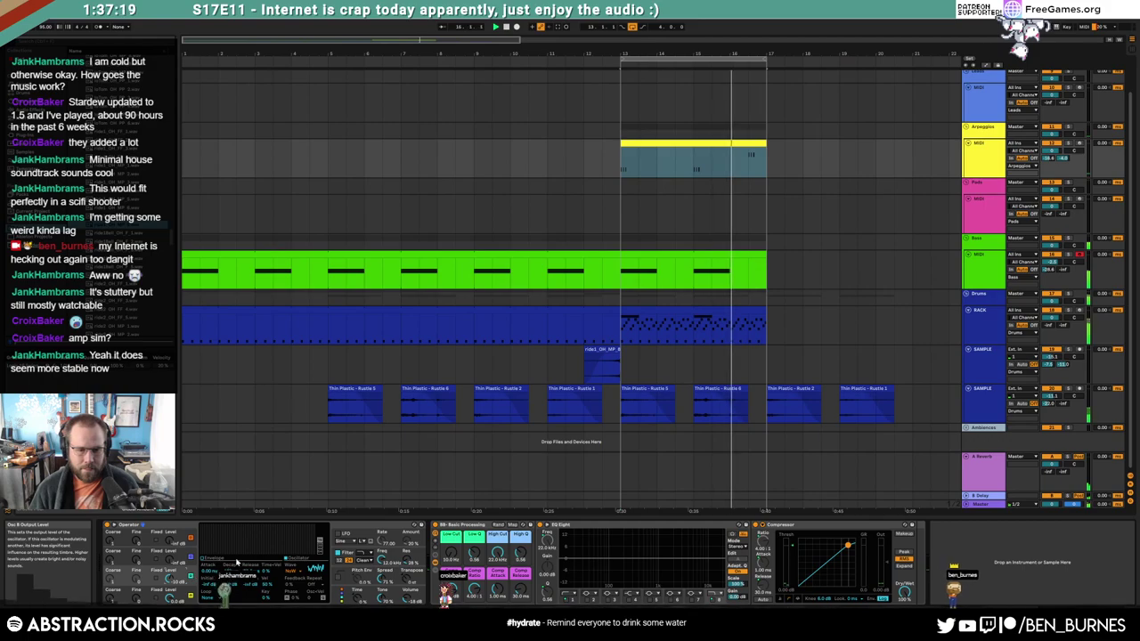
click(205, 559)
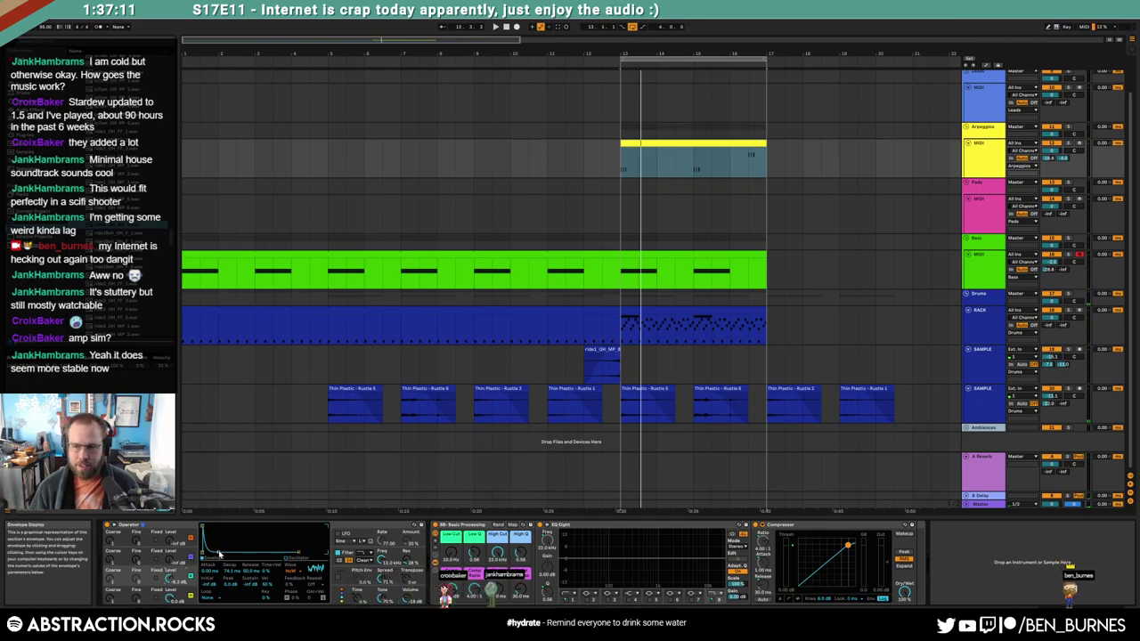
Play the arrangement from bar 13 to hear the Arpeggios part against the drums and bass
click(625, 166)
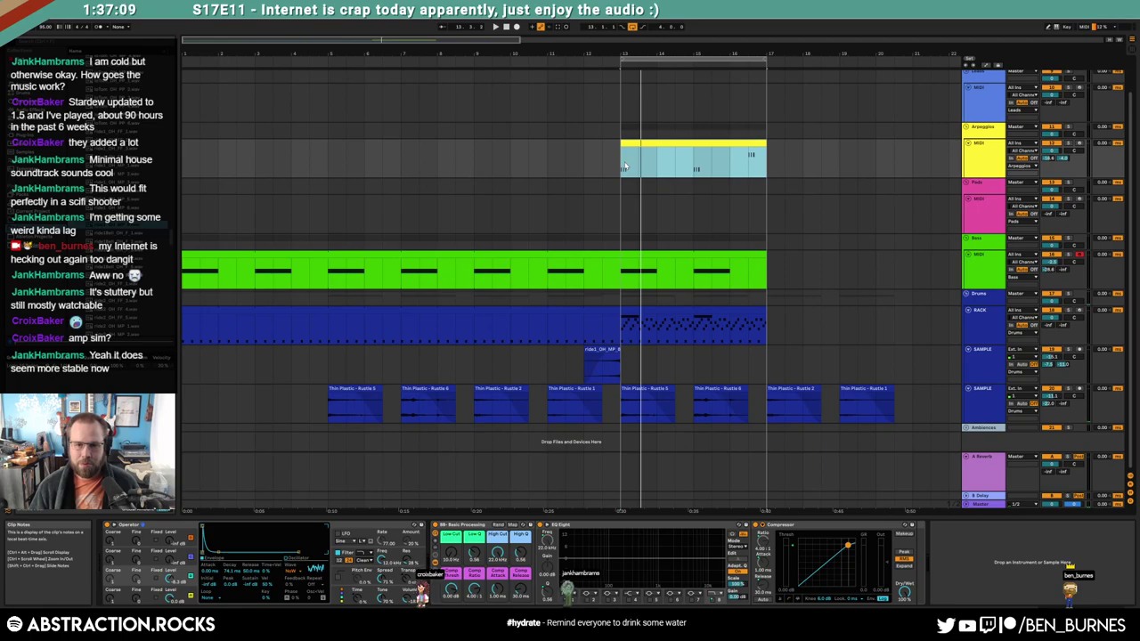
click(621, 332)
click(762, 339)
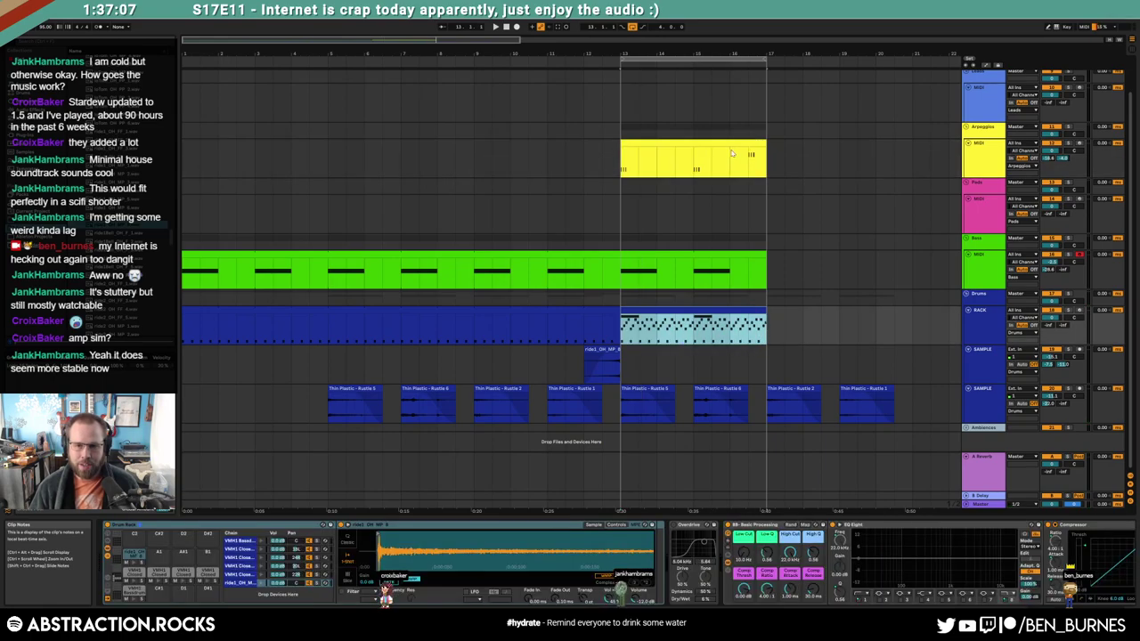
click(700, 155)
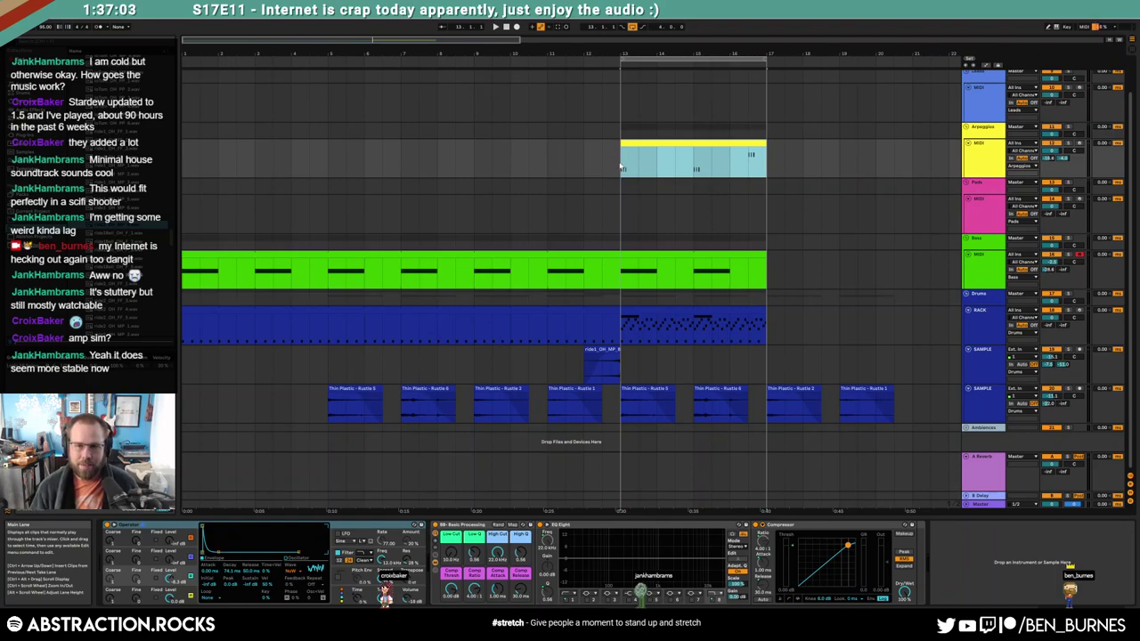
click(621, 167)
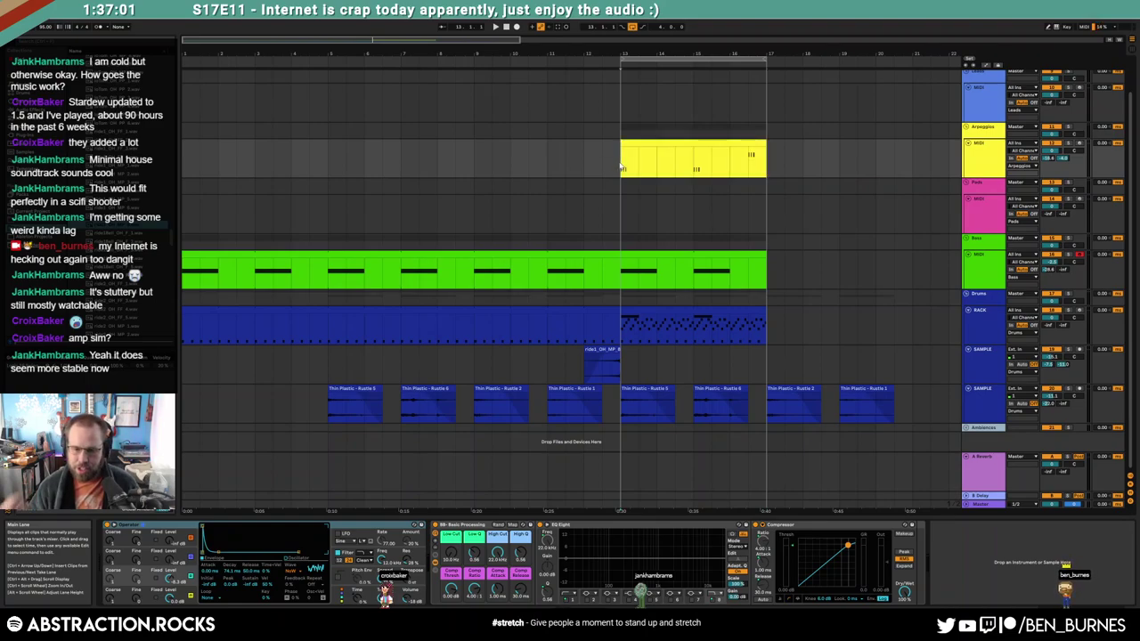
key(space)
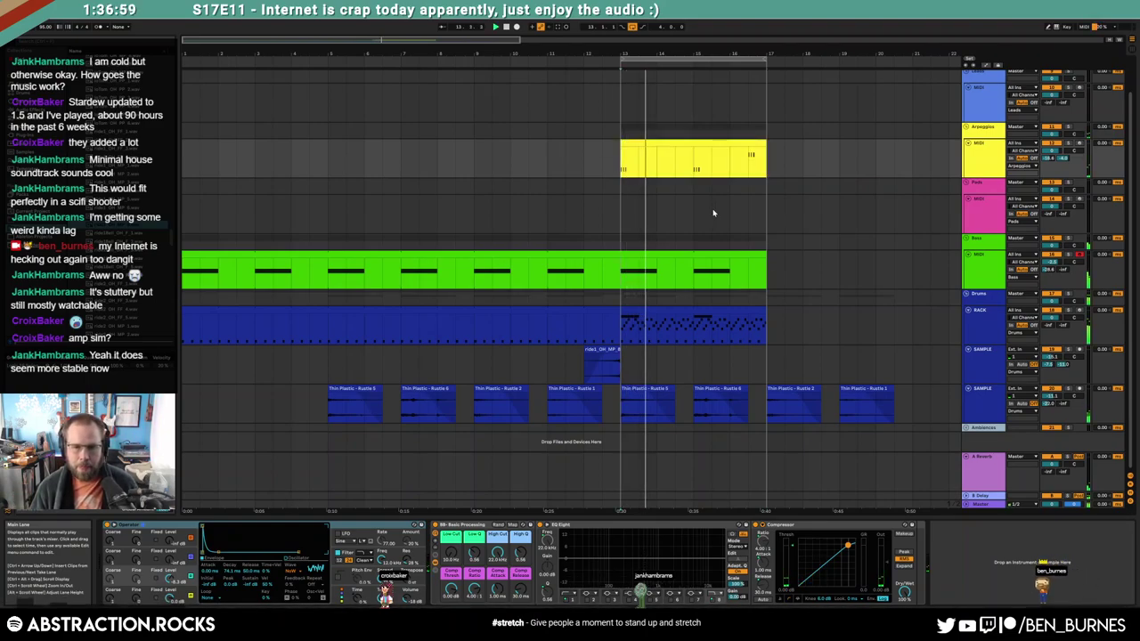
Add a single D#4 note near the end of the four-bar Arpeggios clip, after the last group of three notes
click(982, 215)
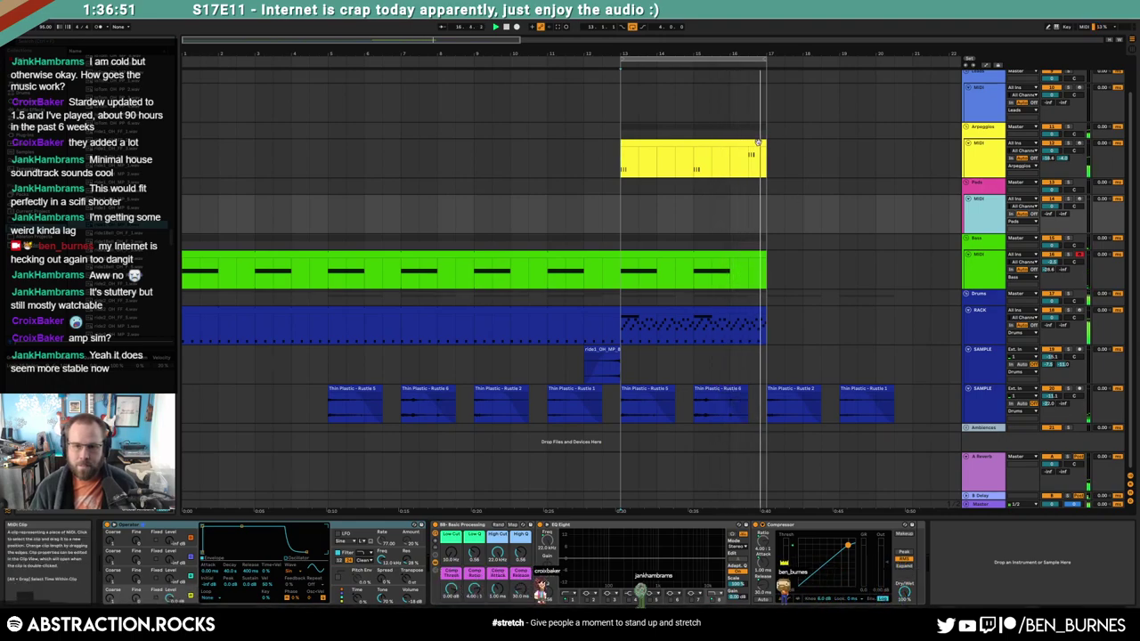
double_click(756, 145)
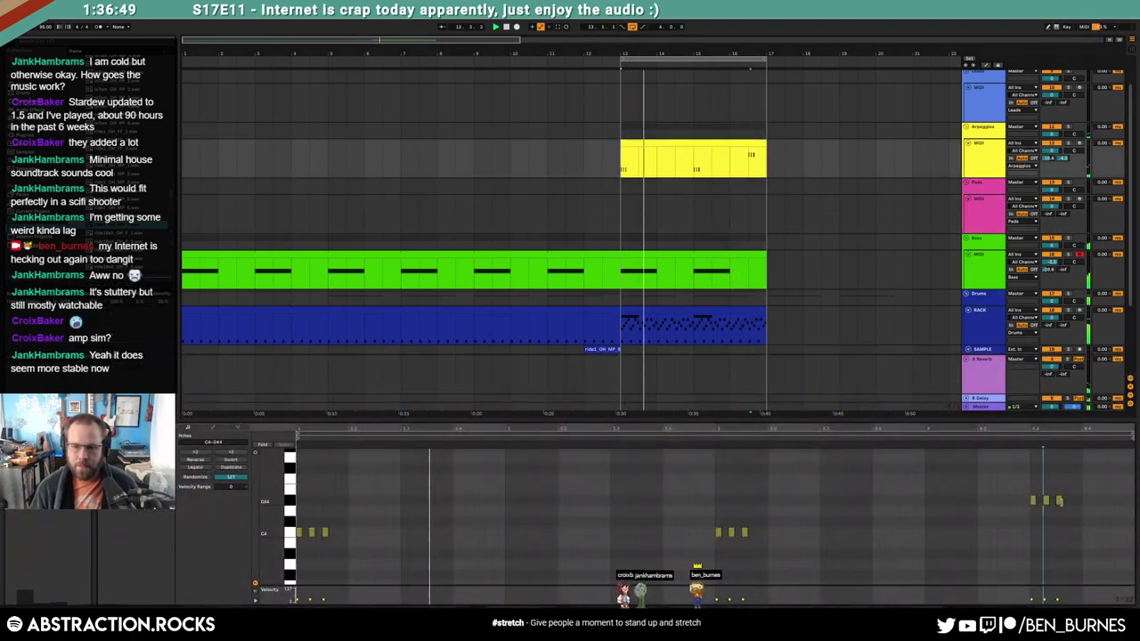
click(817, 335)
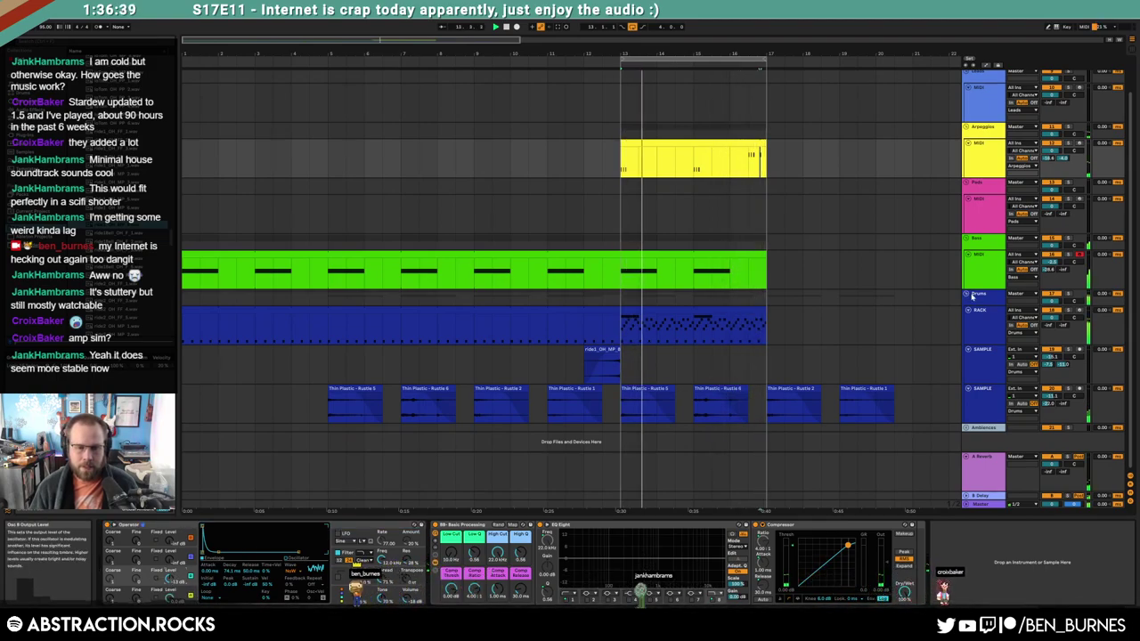
Raise the Spread amount in the Arpeggios track's Operator and switch oscillator A's waveform to Sine 4 Bit
drag(380, 577, 381, 563)
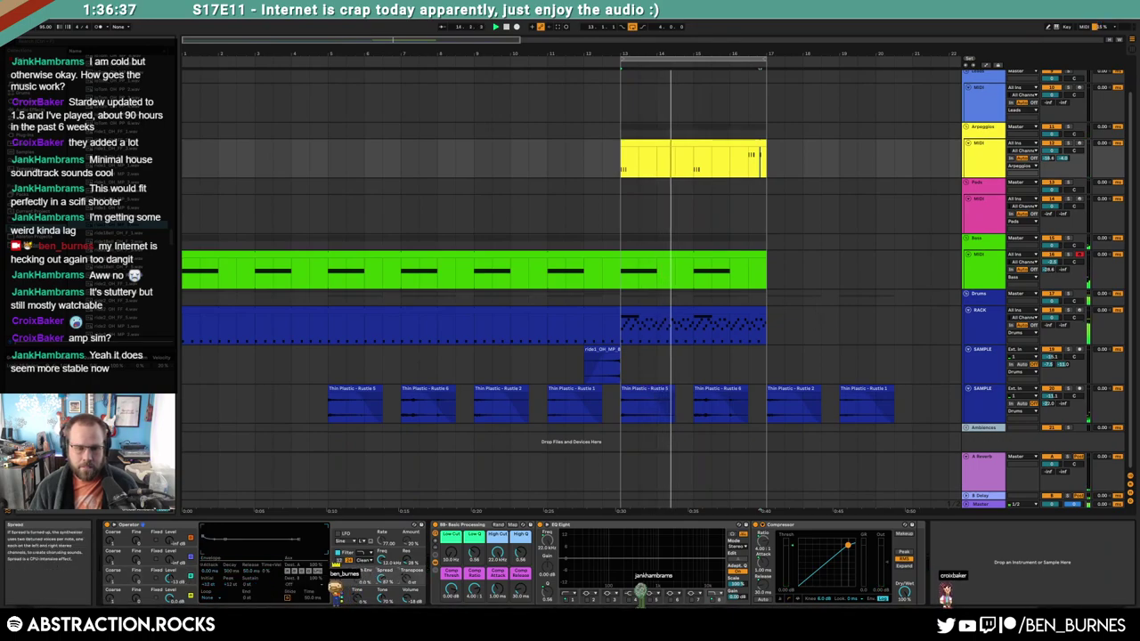
click(151, 595)
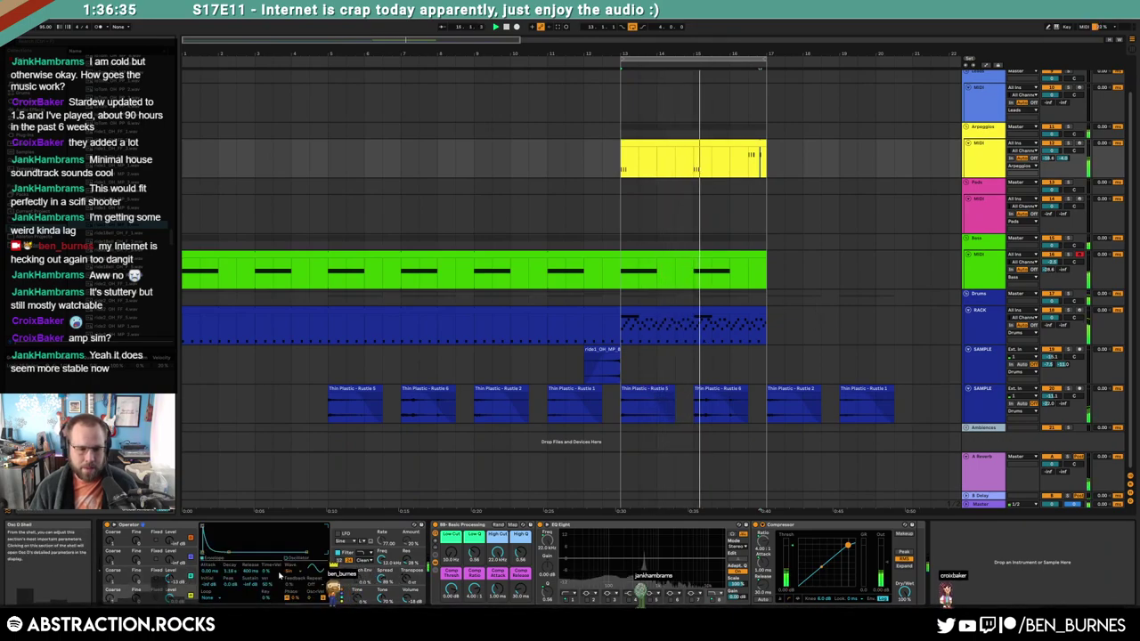
click(291, 571)
click(304, 425)
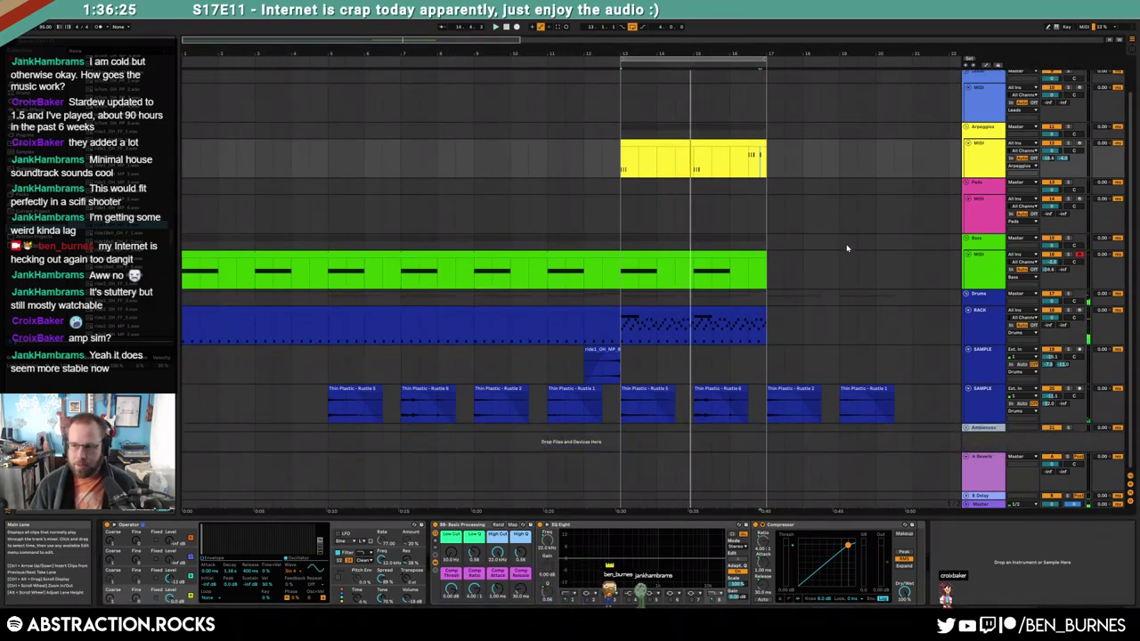
key(space)
Extend the Bass, drum RACK and Arpeggios clips to bar 21
drag(765, 269, 913, 267)
drag(764, 307, 903, 325)
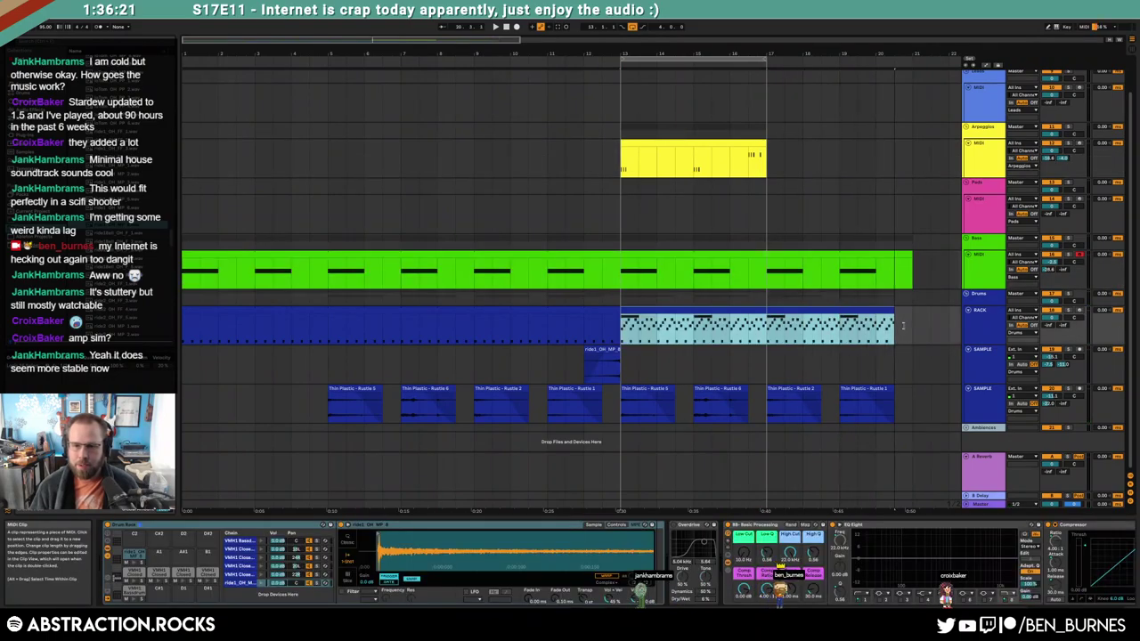
drag(765, 165, 908, 167)
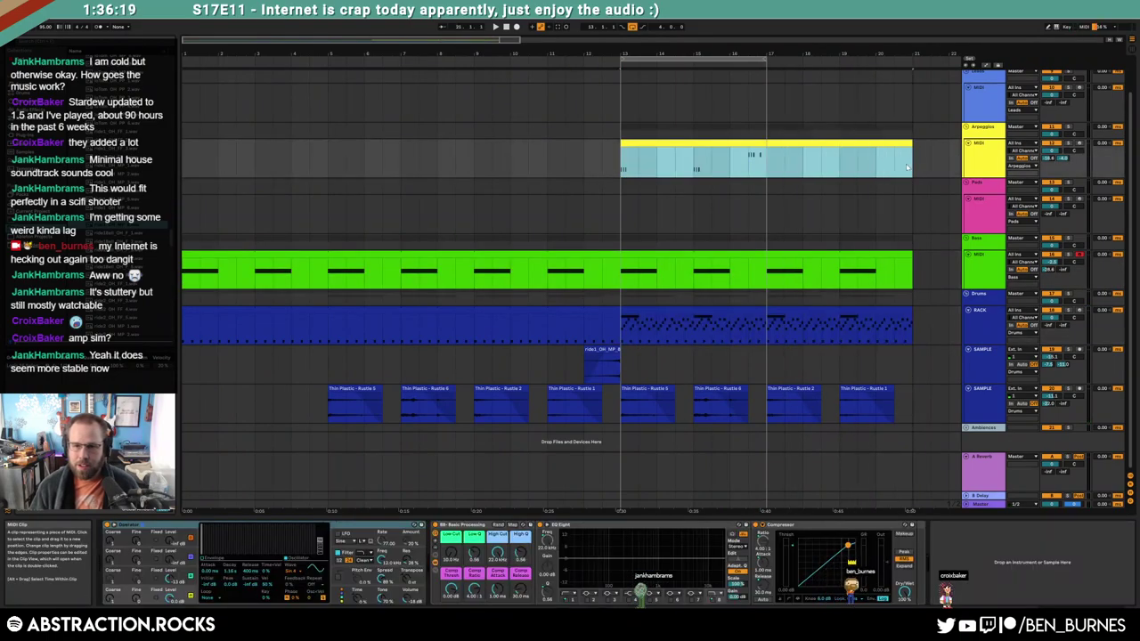
Turn on looping for the Arpeggios clip and extend the arrangement loop to bar 21
double_click(892, 142)
click(137, 468)
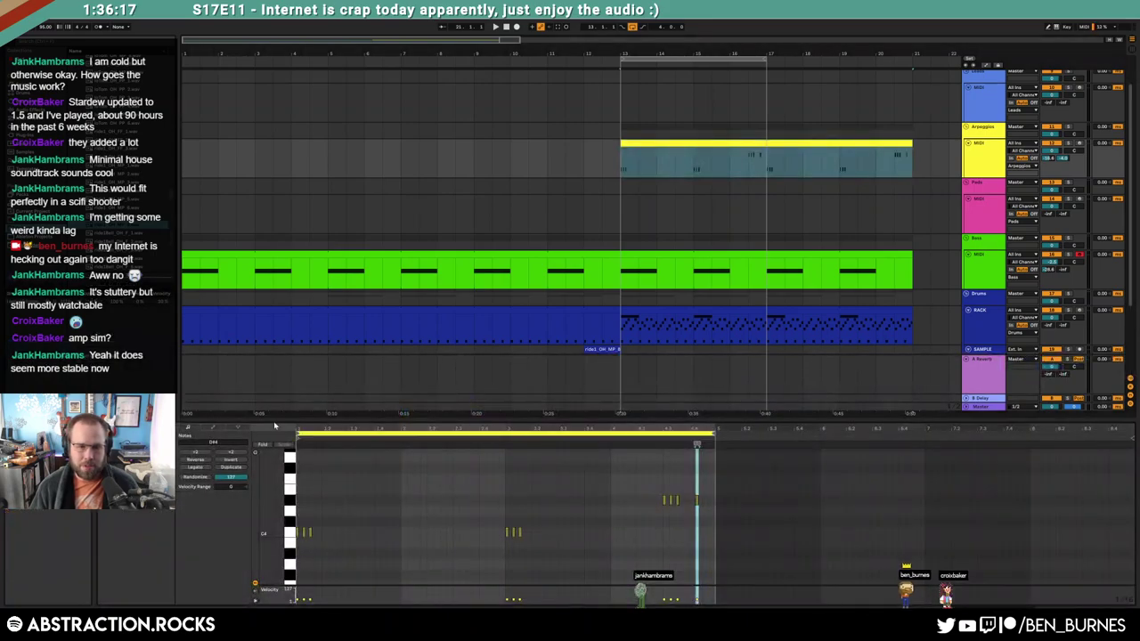
key(shift+Tab)
drag(766, 58, 913, 96)
Add a Macro 1 automation swell to the Bass track, rising from bar 17, peaking at bar 18 and dropping back half a bar on
click(767, 273)
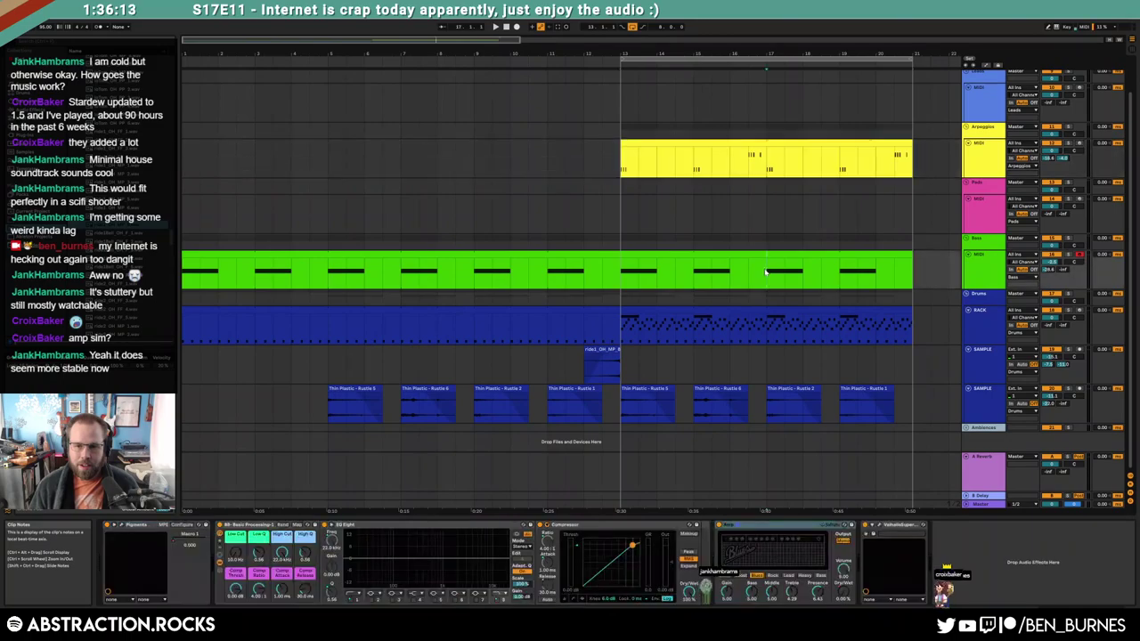
key(a)
click(803, 290)
drag(794, 289, 793, 270)
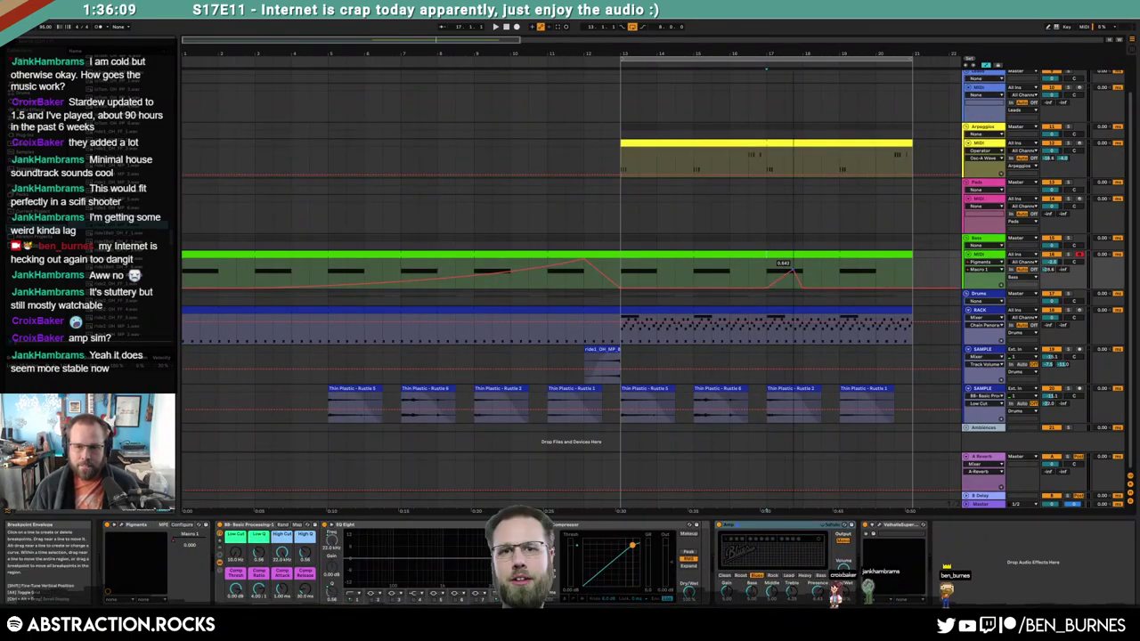
key(space)
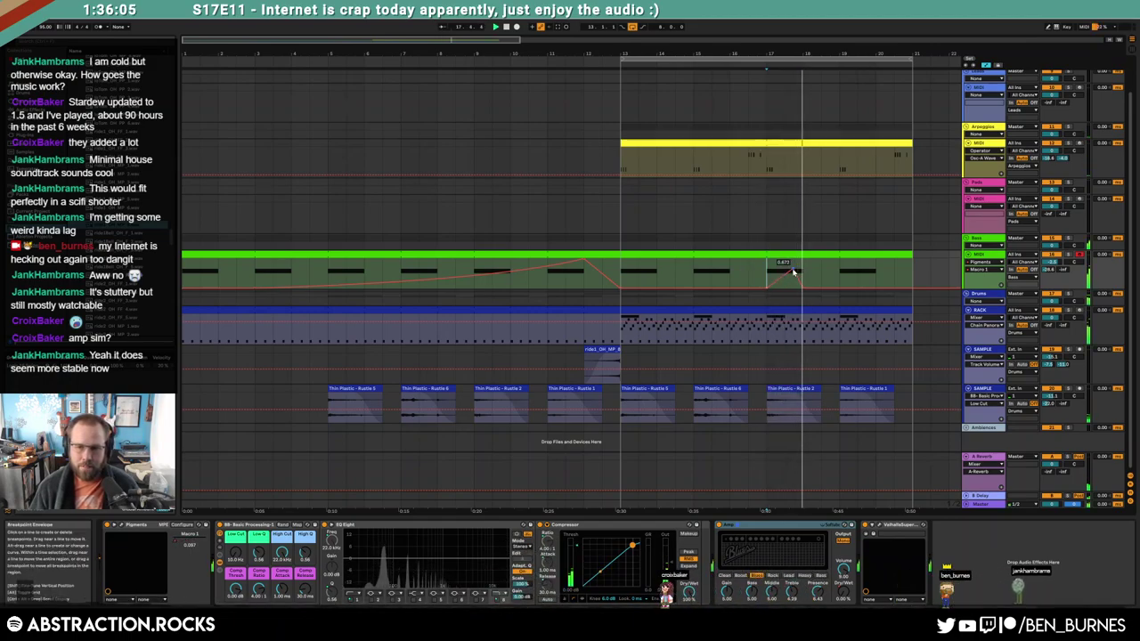
drag(793, 271, 821, 286)
click(831, 272)
key(shift+Tab)
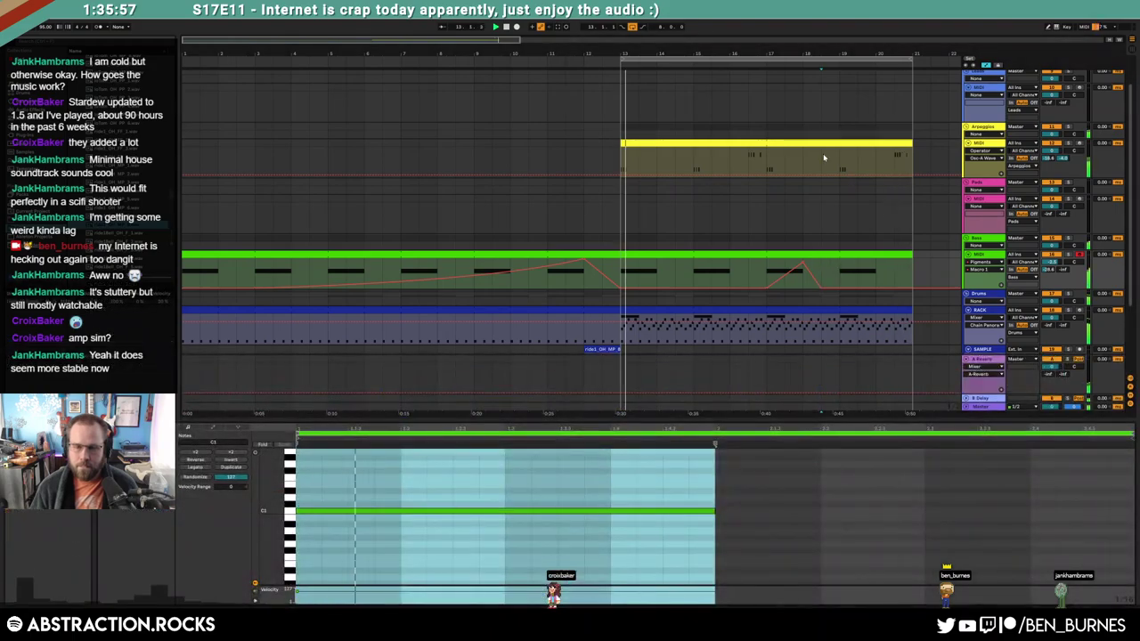
key(shift+Tab)
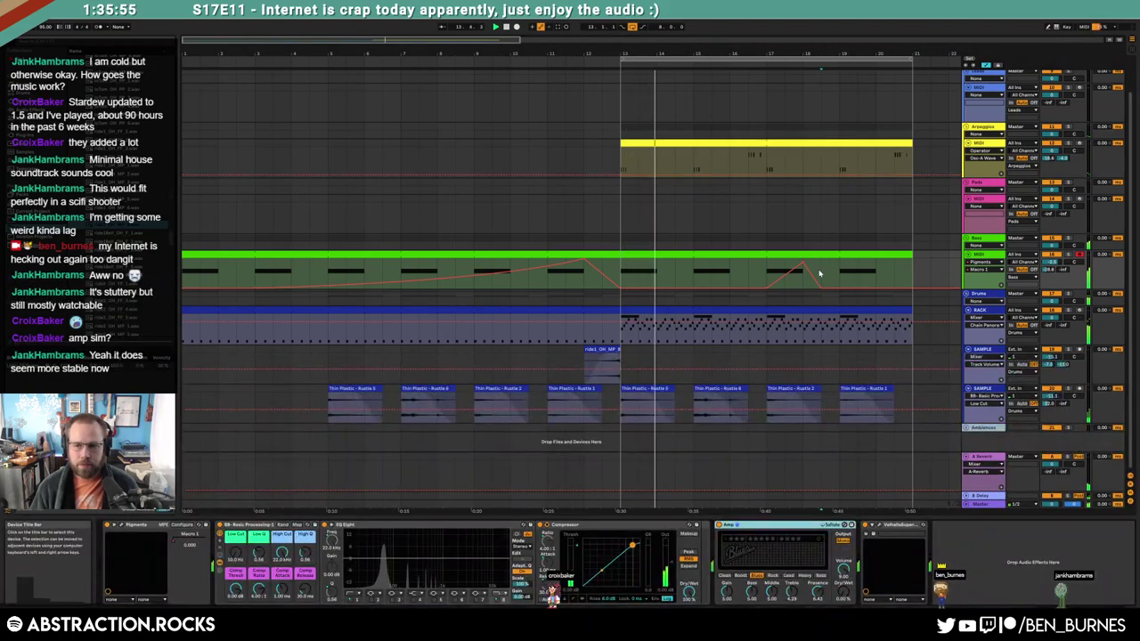
Insert a second MIDI track in the Arpeggios group and create an empty one-bar clip on it at bar 13
click(985, 150)
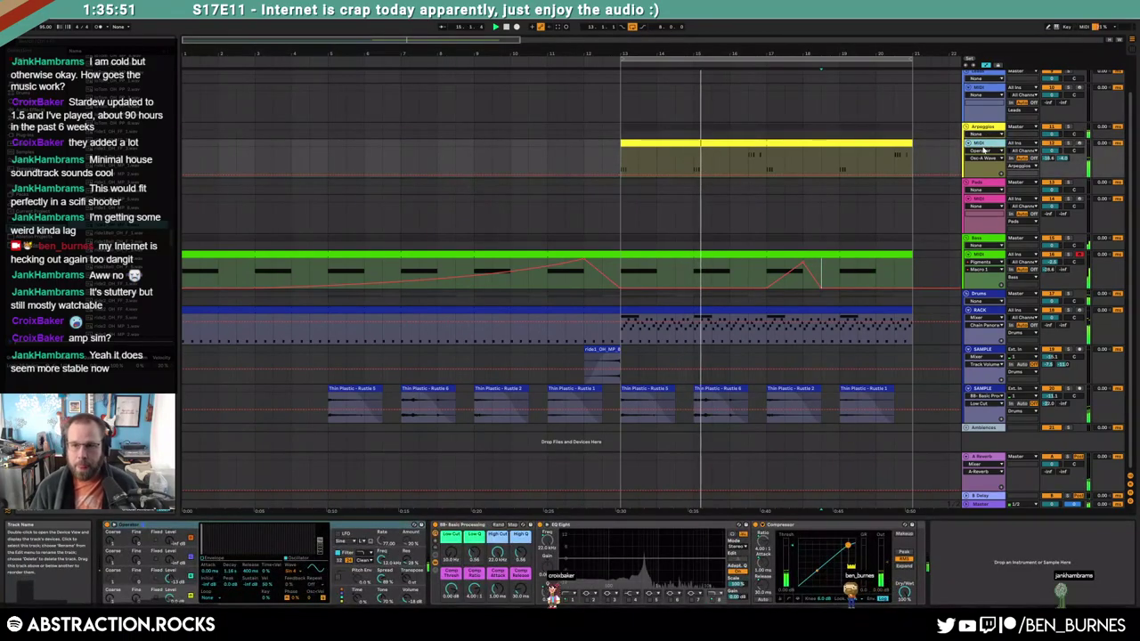
key(a)
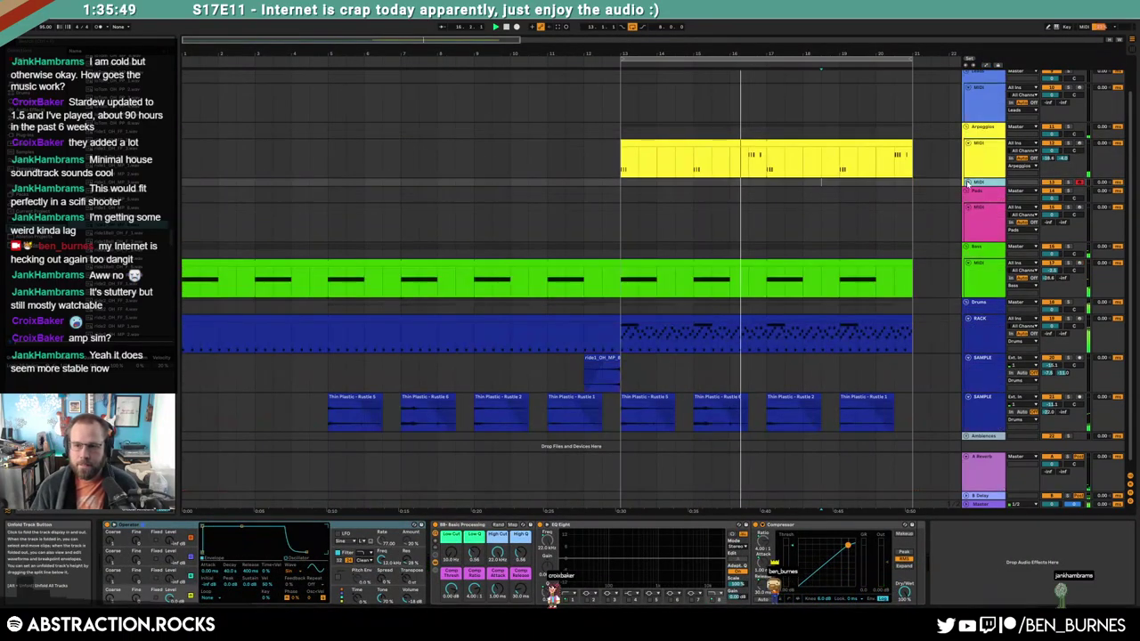
key(ctrl+shift+t)
drag(624, 203, 654, 206)
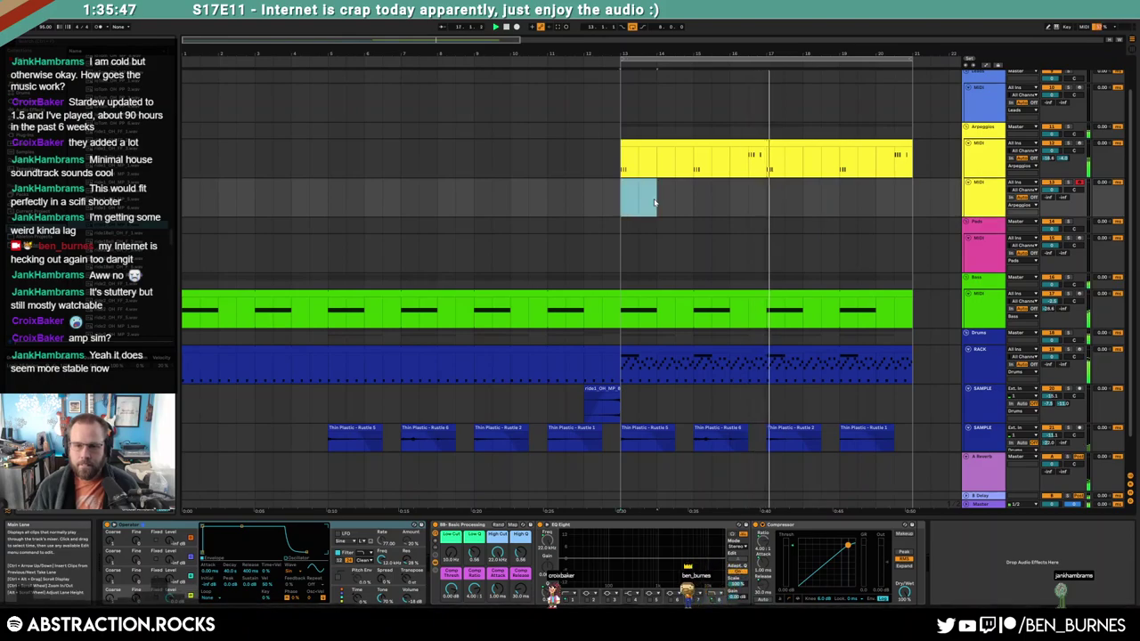
key(ctrl+shift+m)
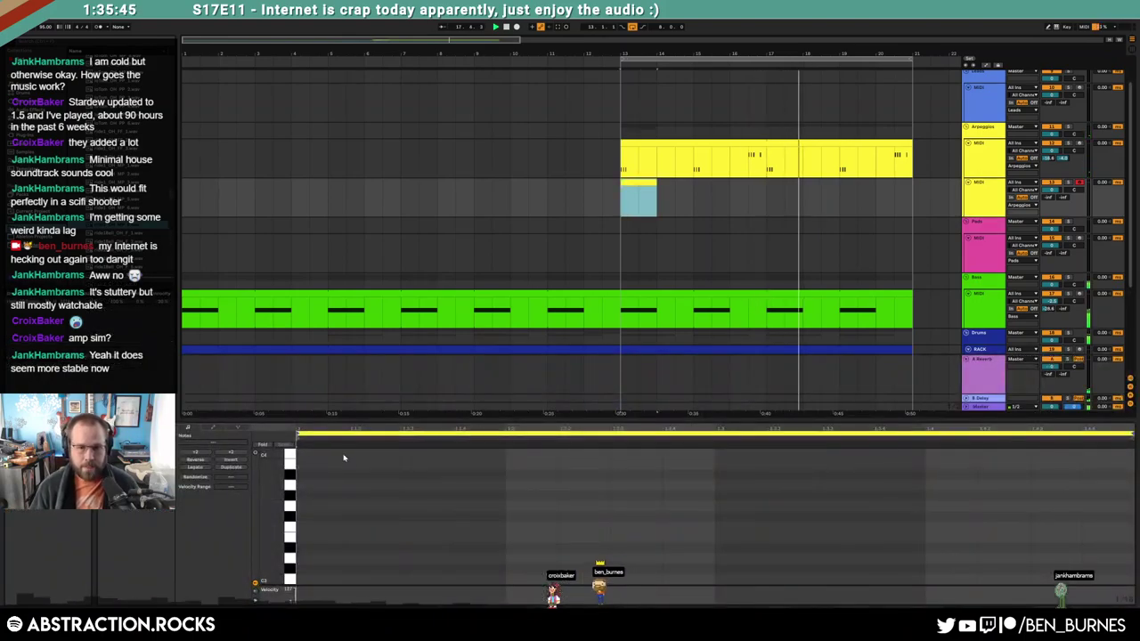
Enter a rising run of consecutive sixteenth notes, C3, D#3, G3 and A#3, at the start of the new clip
drag(282, 535, 293, 538)
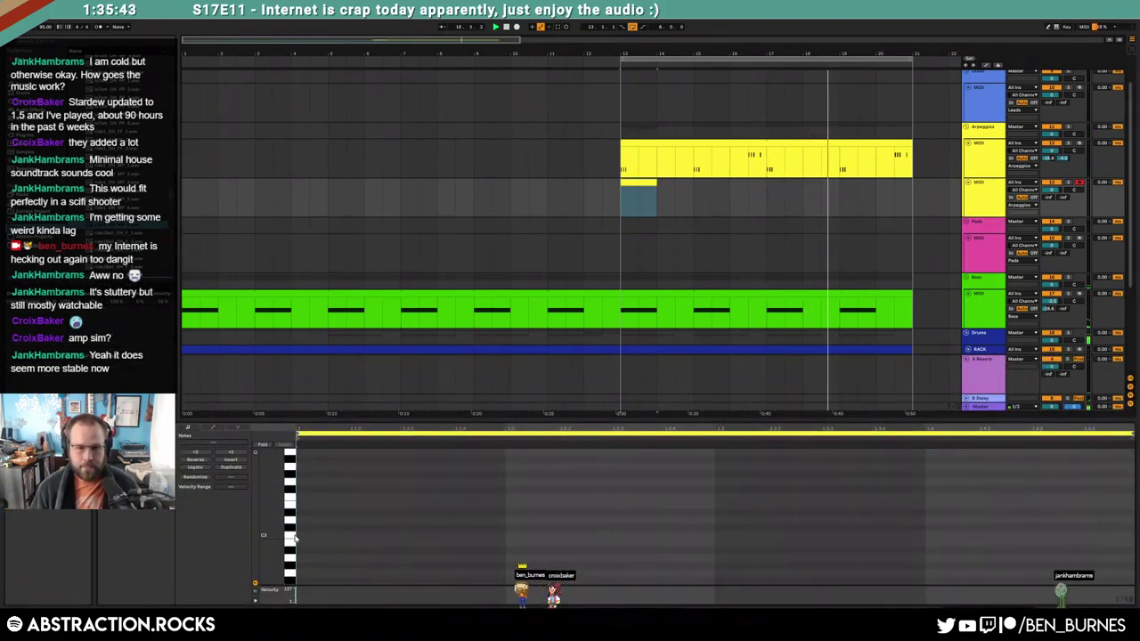
double_click(303, 537)
double_click(365, 513)
double_click(419, 482)
Switch the oscillator waveform in the new Arpeggios track's Operator to Square 3
key(shift+Tab)
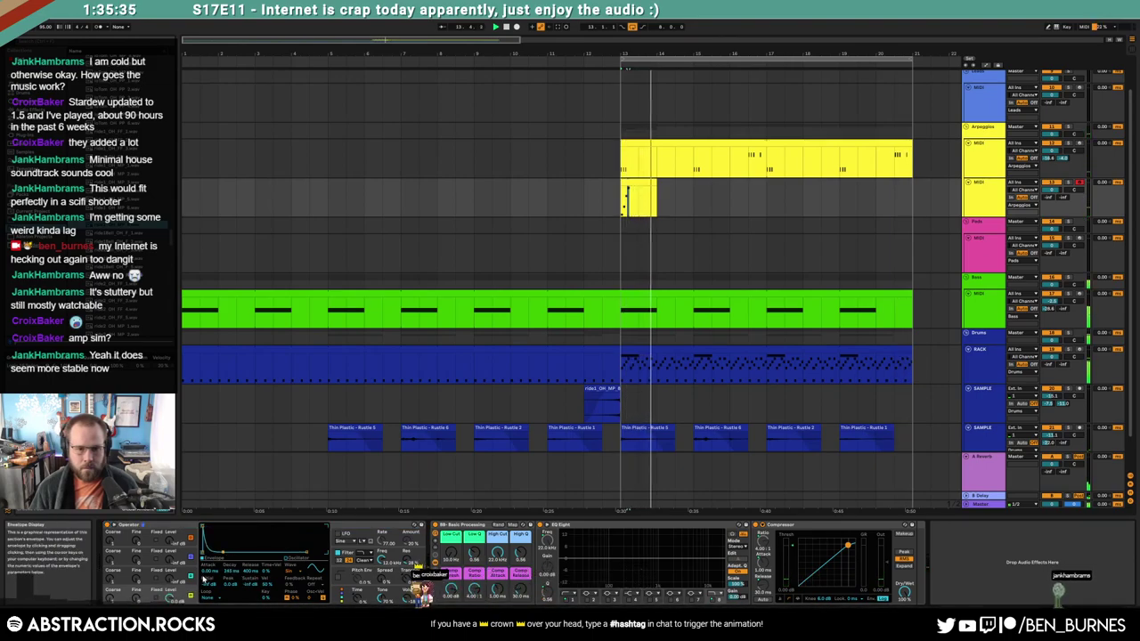
click(291, 595)
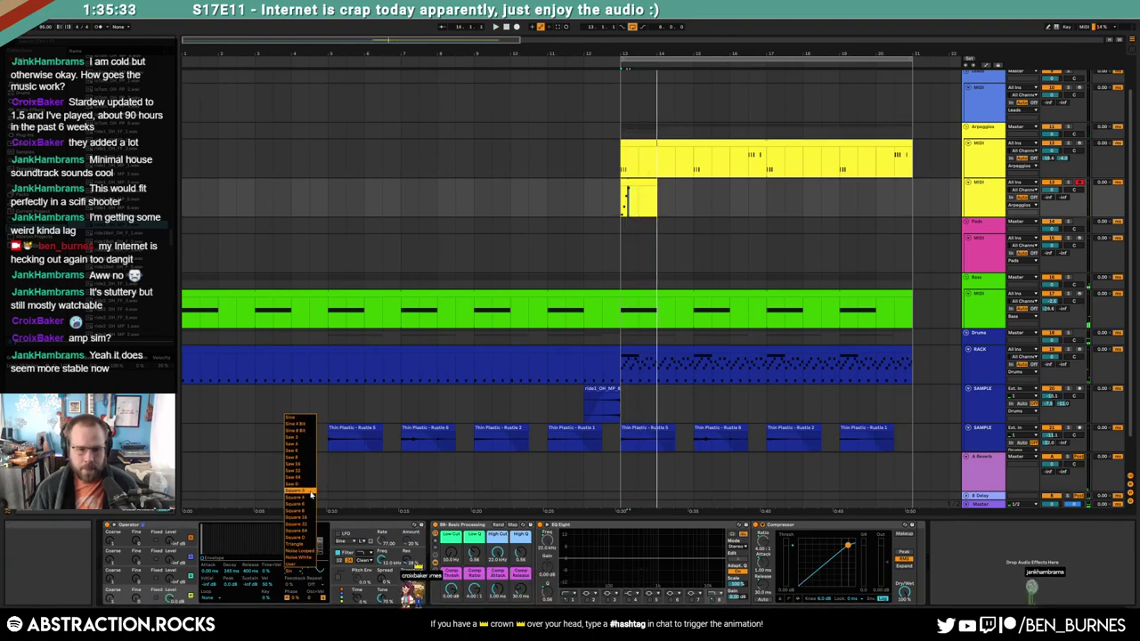
click(311, 494)
Duplicate the four-note run three times to fill the new one-bar Arpeggios clip
click(644, 183)
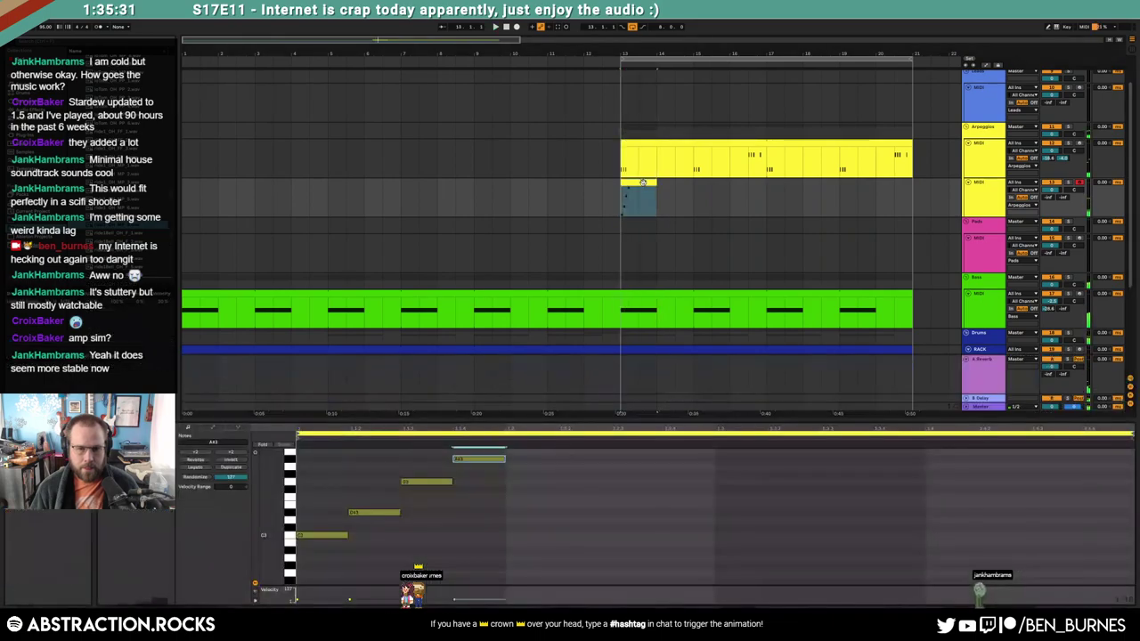
drag(496, 561, 325, 436)
key(ctrl+d)
key(ctrl+d)
key(ctrl+d)
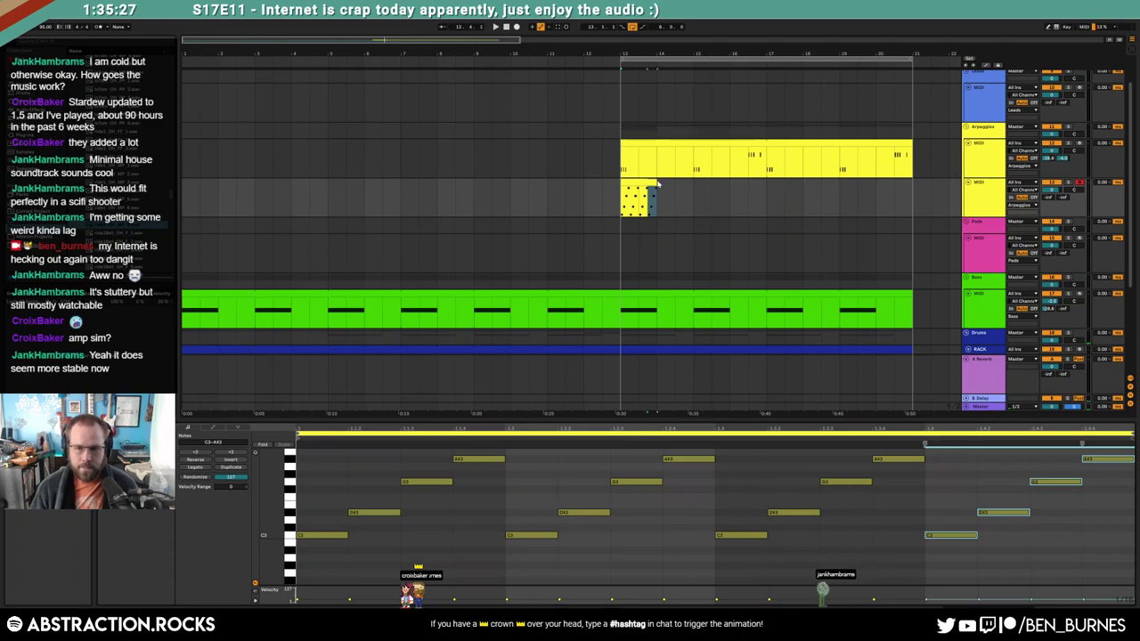
Extend the lower arpeggio clip to bar 21, adjust Operator's Spread and play the loop
drag(657, 183, 882, 210)
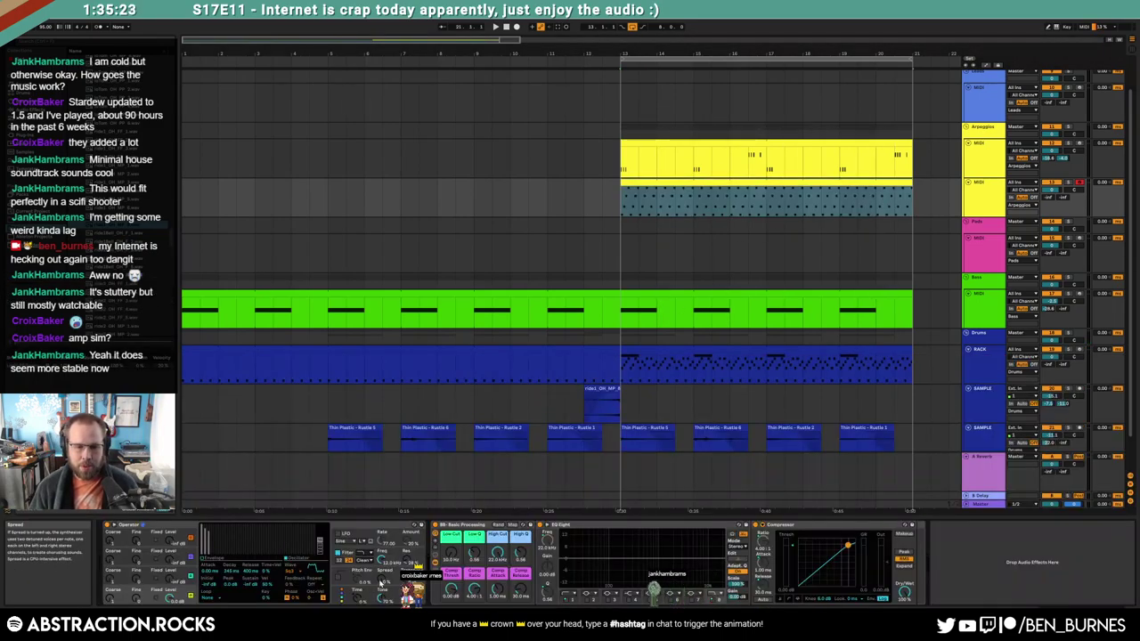
click(382, 580)
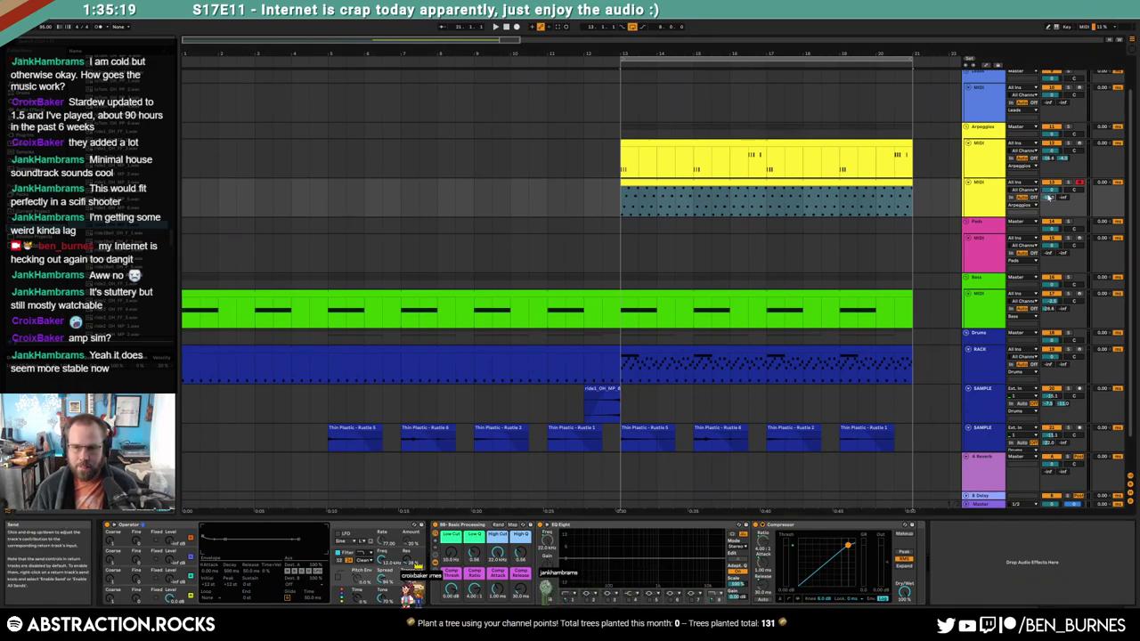
key(space)
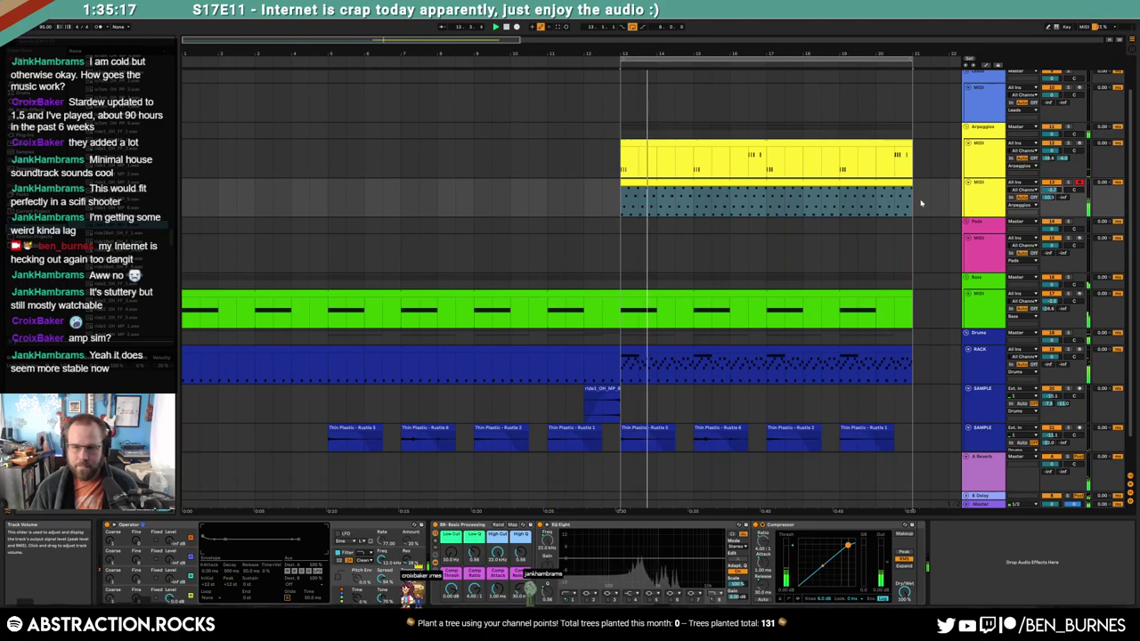
Delete the G3 notes from the lower arpeggio clip and shift its A#3 notes one sixteenth earlier
double_click(793, 183)
click(450, 562)
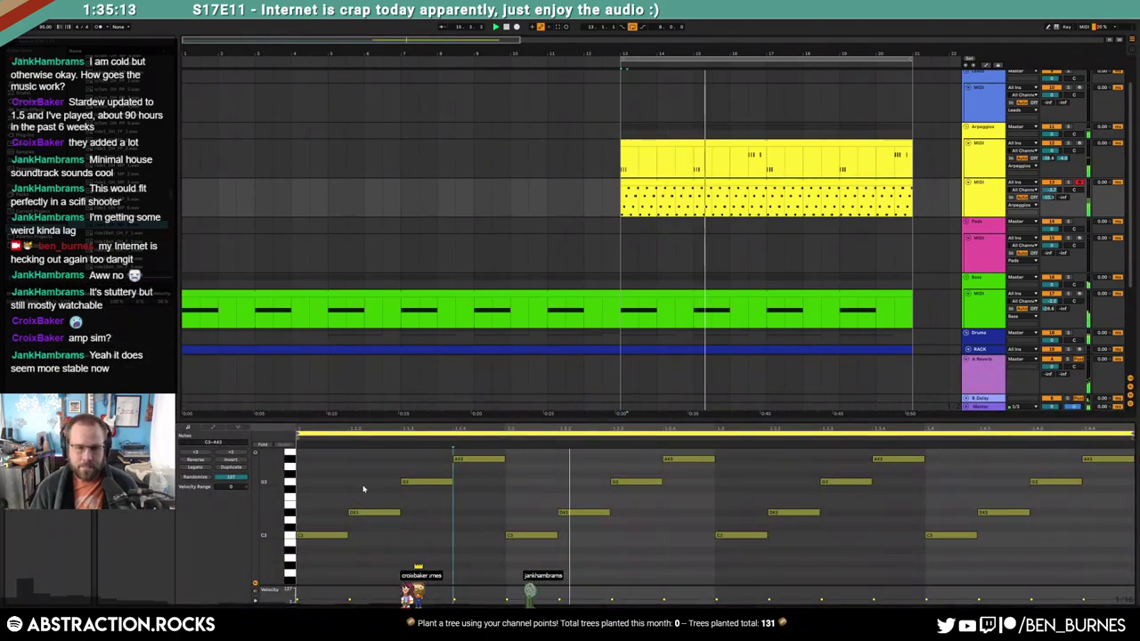
click(290, 482)
key(Delete)
drag(426, 456, 1131, 478)
key(Left)
click(715, 504)
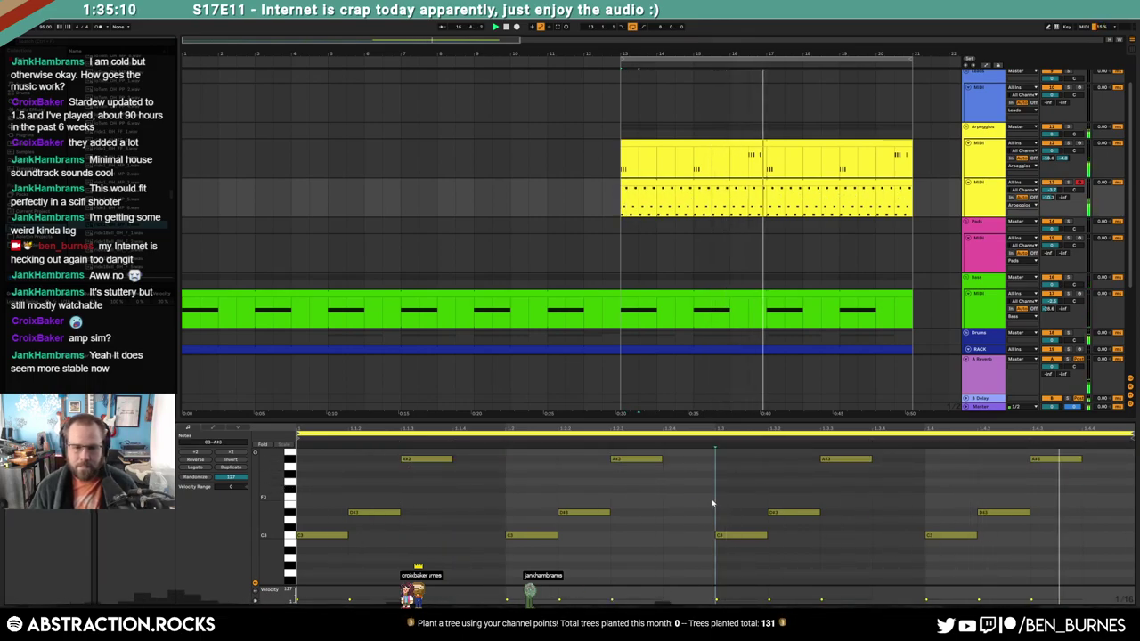
Delete every note after the first three, and duplicate the C3, D#3, A#3 figure four times across the bar
drag(518, 449, 1039, 595)
key(Delete)
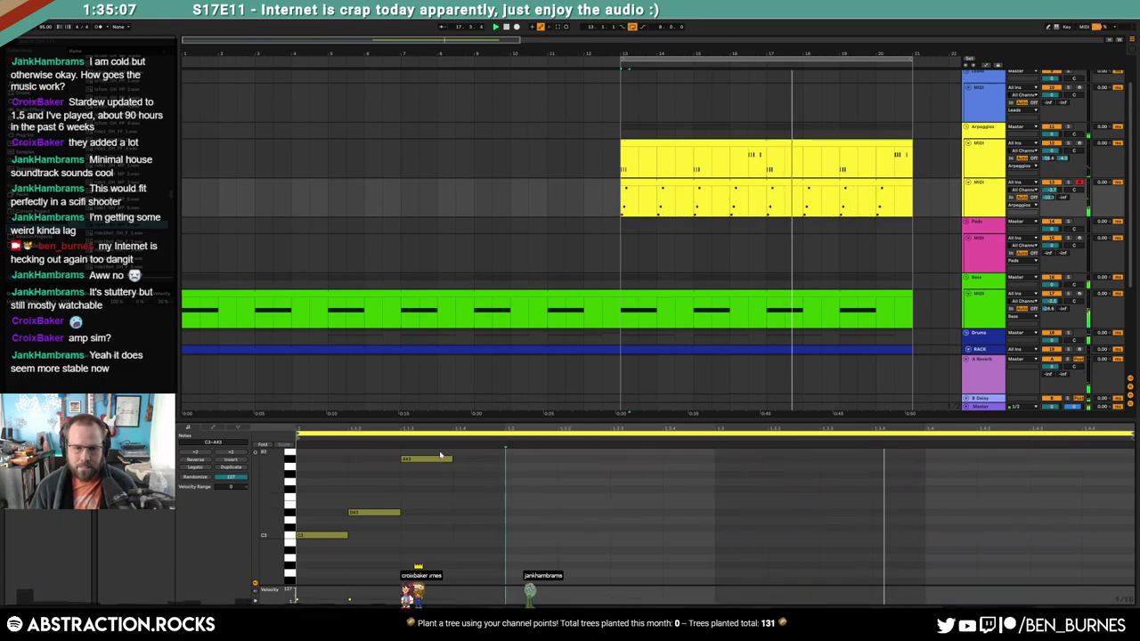
drag(440, 451, 302, 599)
key(ctrl+d)
key(ctrl+d)
key(ctrl+d)
key(ctrl+d)
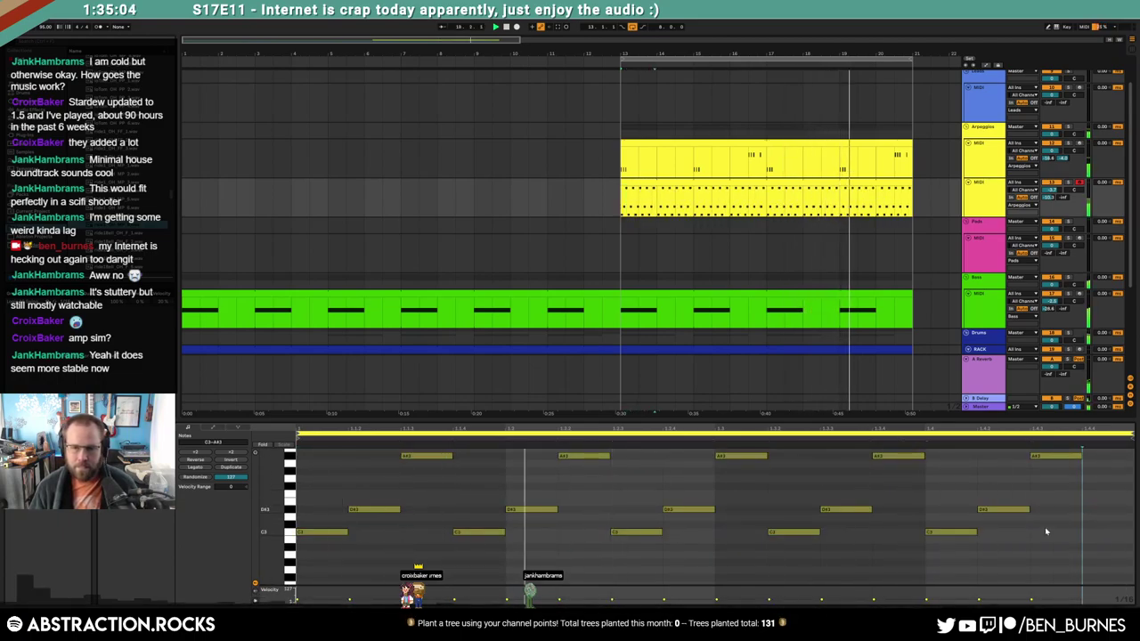
Lower the last A#3 note of the bar to G3 and add an A#3 note on the final sixteenth
drag(1061, 457, 1061, 479)
double_click(1091, 457)
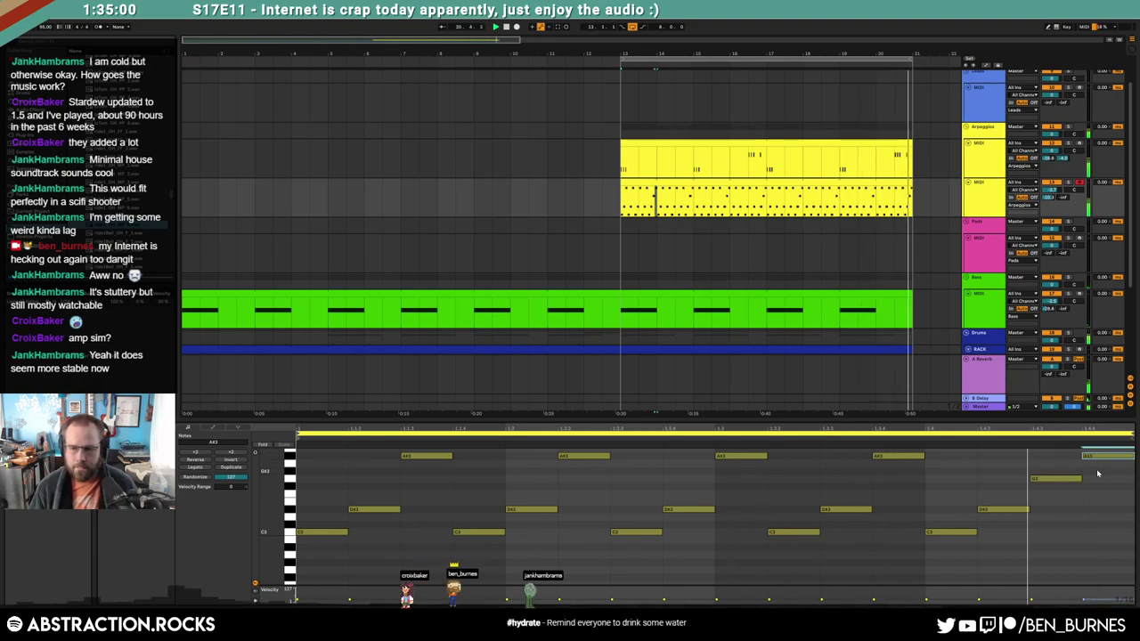
key(shift+Tab)
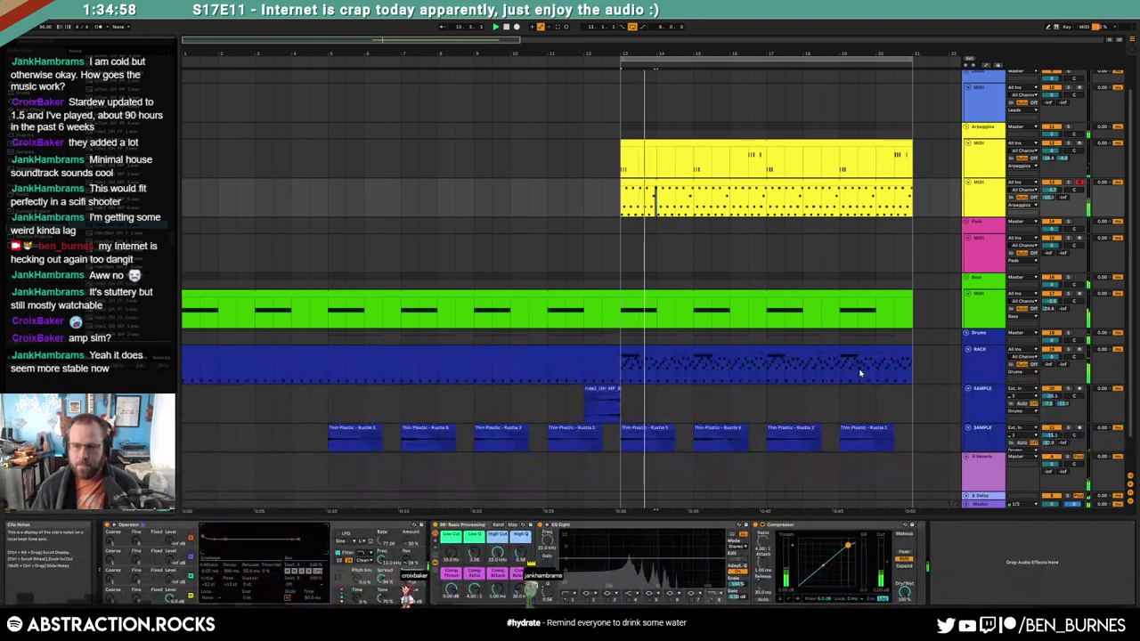
Adjust Operator's Spread on the lower arpeggio track and raise the level of oscillator B
click(683, 183)
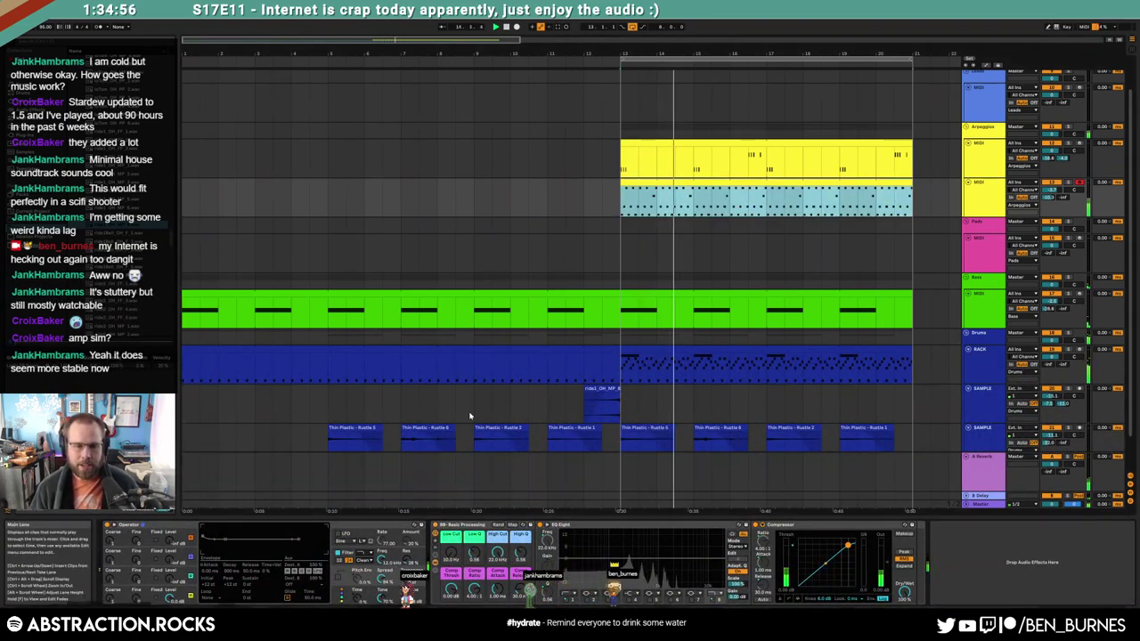
click(381, 580)
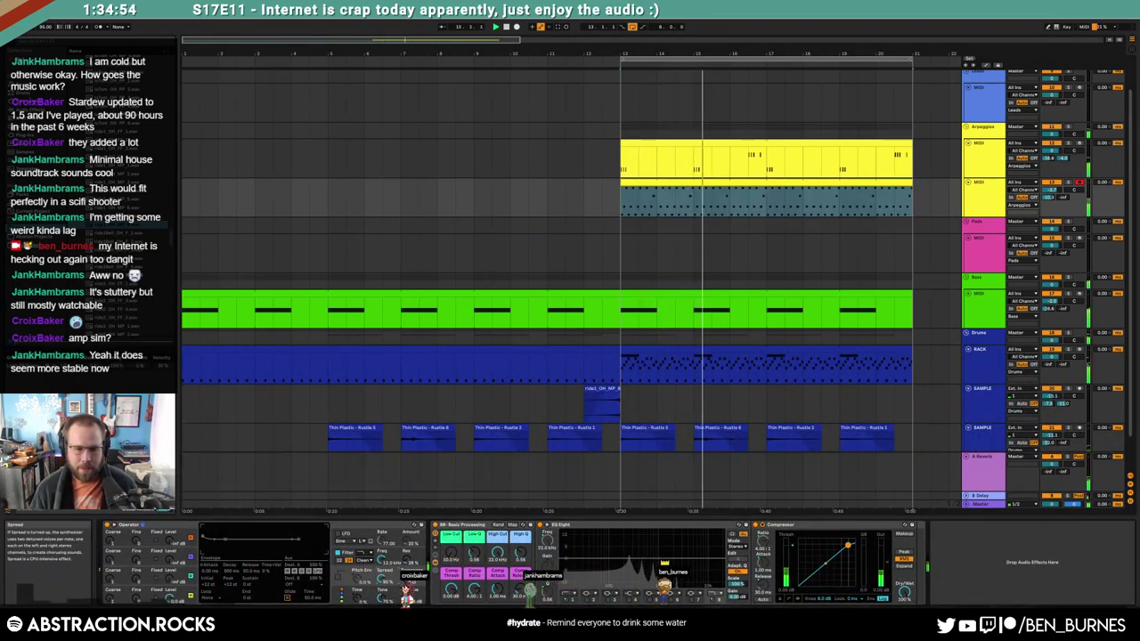
click(34, 110)
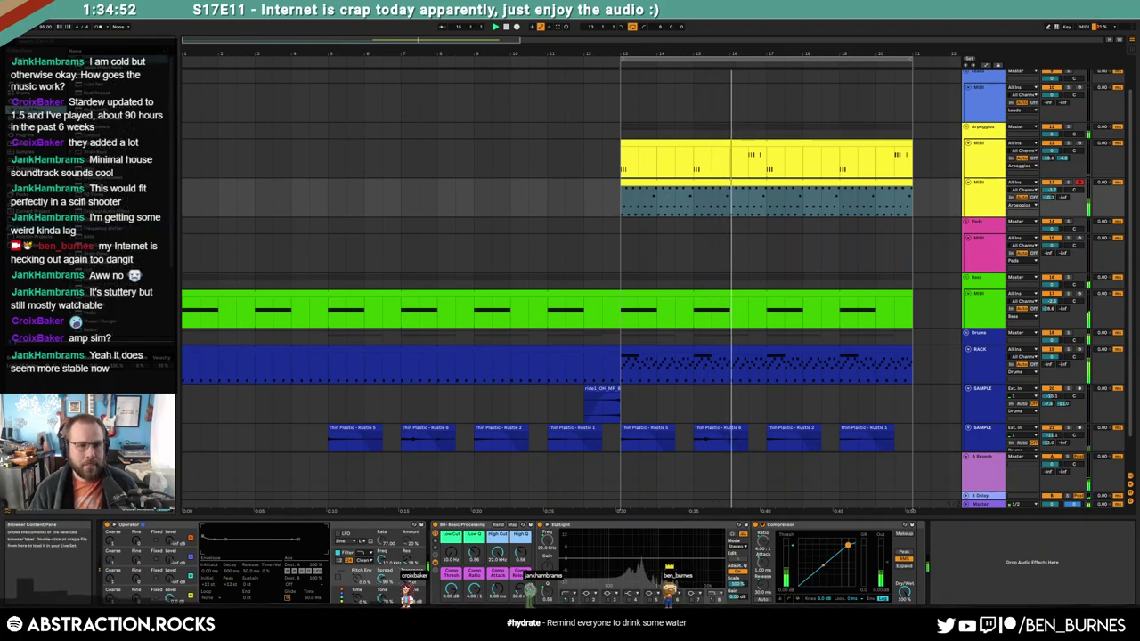
click(168, 579)
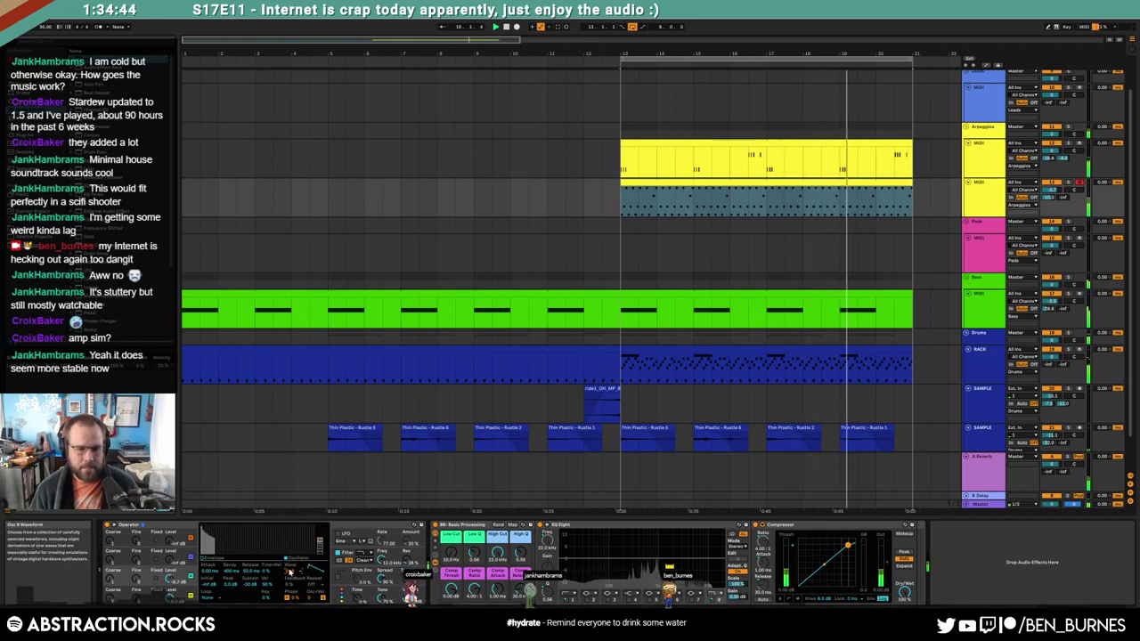
Try the Saw 3, Noise Looped and Saw 4 waveforms on Operator's oscillator B
click(290, 572)
click(300, 438)
click(292, 571)
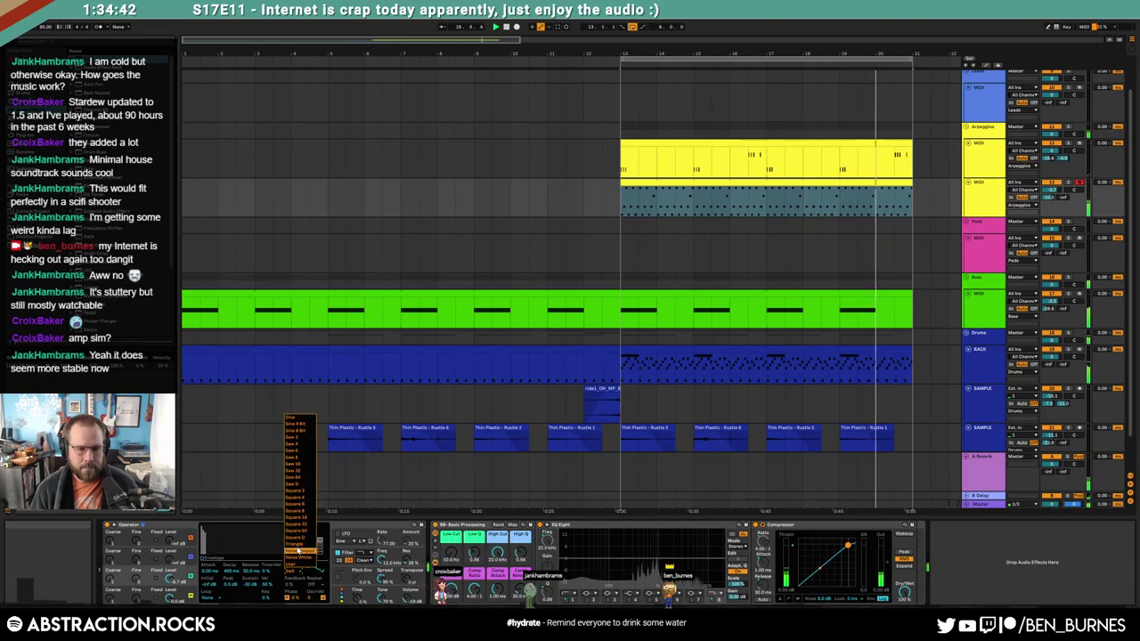
click(299, 553)
click(292, 571)
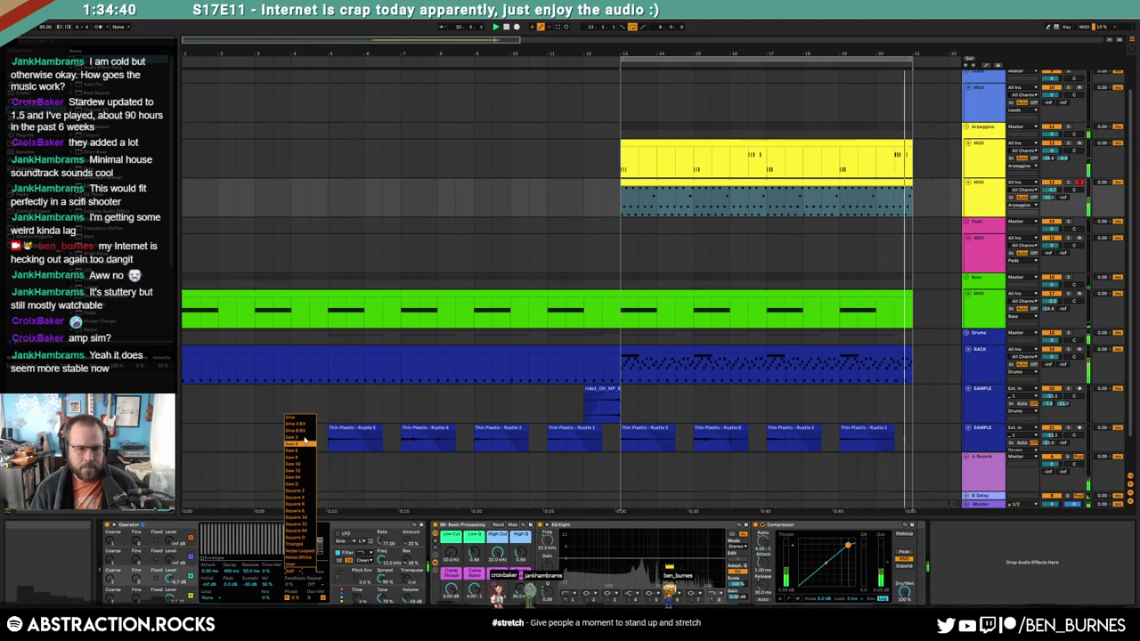
click(302, 443)
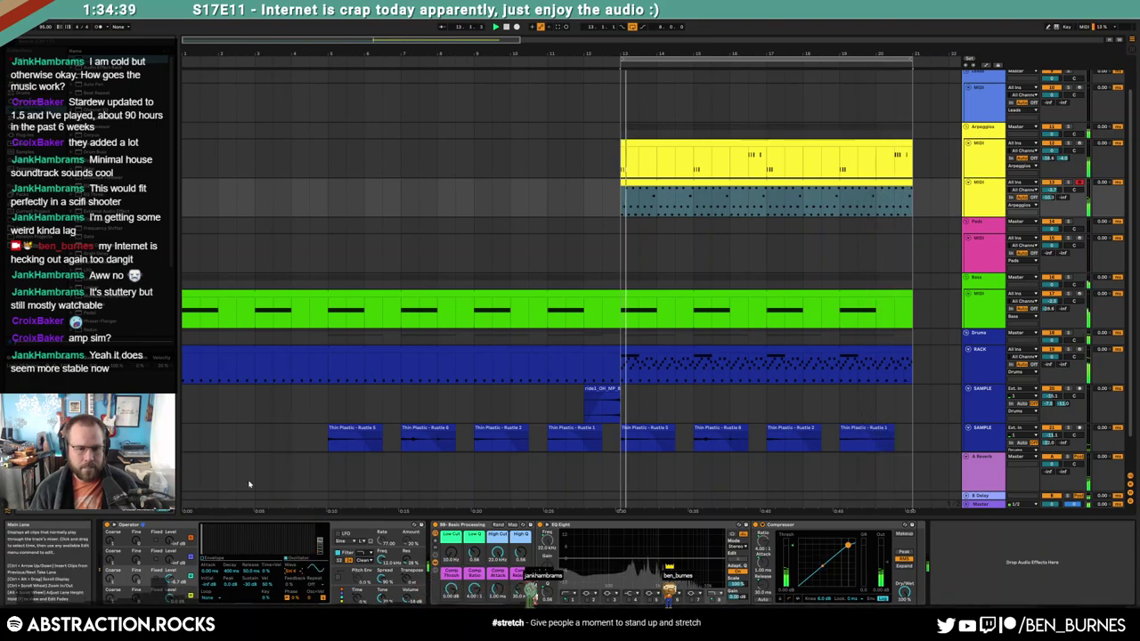
Set oscillator B's waveform to Sine, fine-tune the Spread and play the loop
click(294, 572)
click(297, 417)
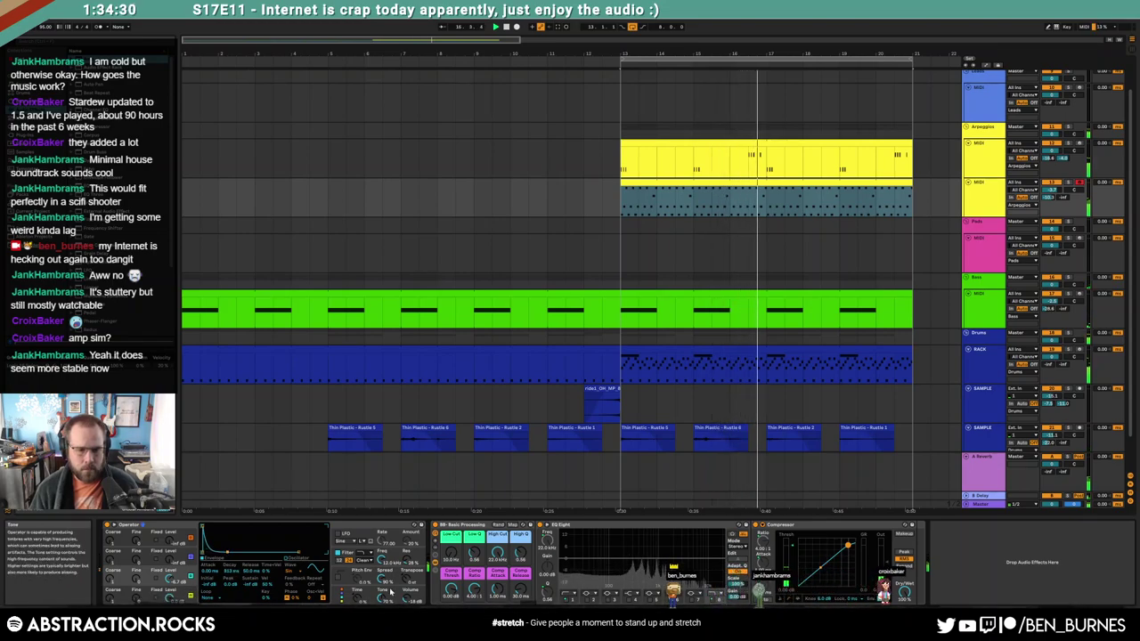
drag(382, 580, 381, 575)
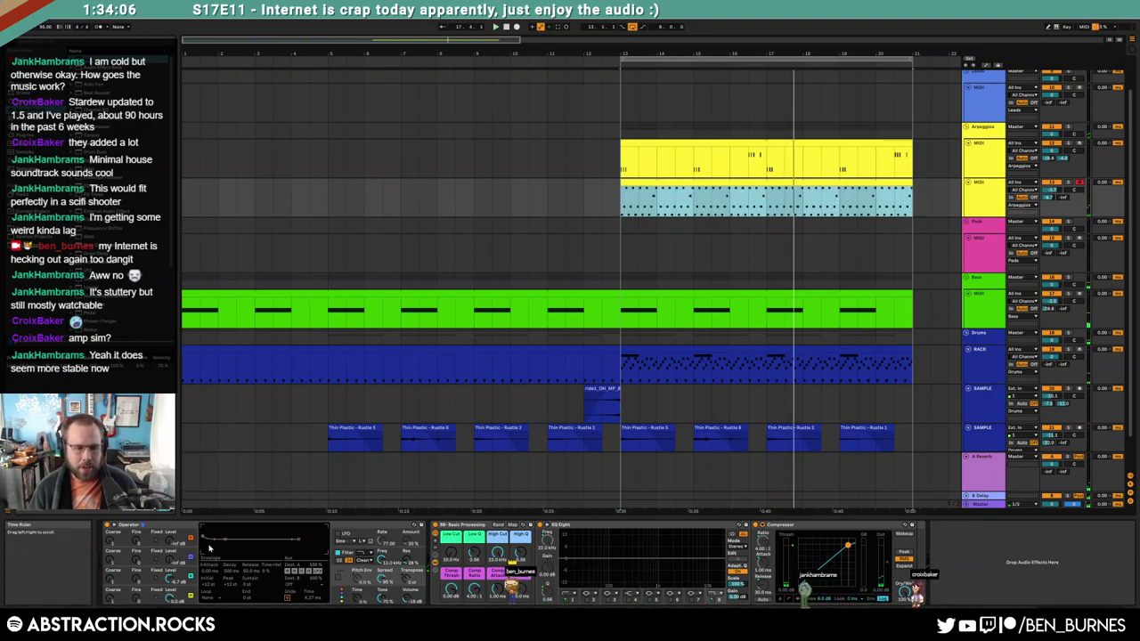
key(space)
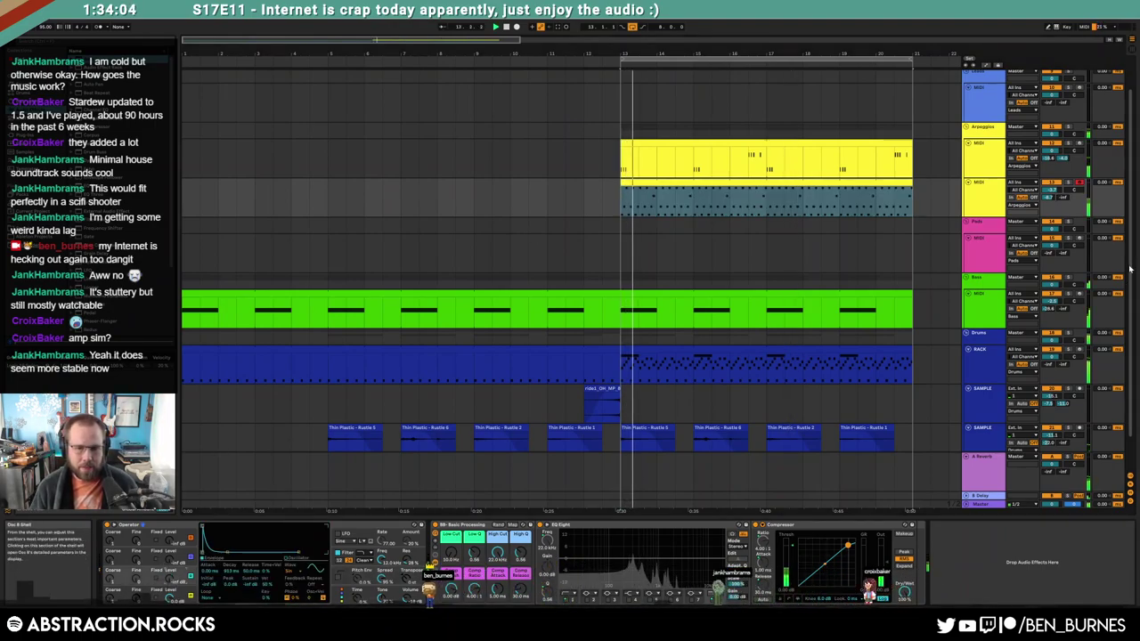
Stop playback and move the lower arpeggio clip four bars later so it starts at bar 17
key(space)
scroll(774, 193, down, 2)
drag(774, 193, 462, 194)
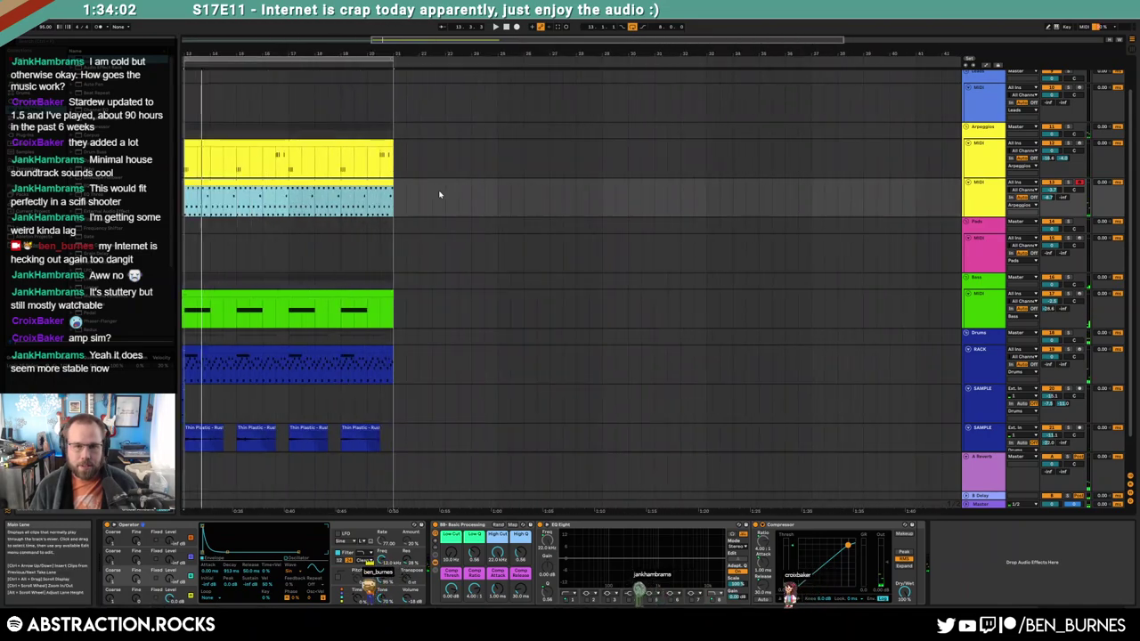
mouse_move(390, 194)
mouse_down()
mouse_move(415, 193)
mouse_move(316, 194)
mouse_up()
click(432, 252)
drag(424, 40, 316, 40)
Extend the upper arpeggio, bass and drum rack clips to bar 25
drag(568, 162, 685, 161)
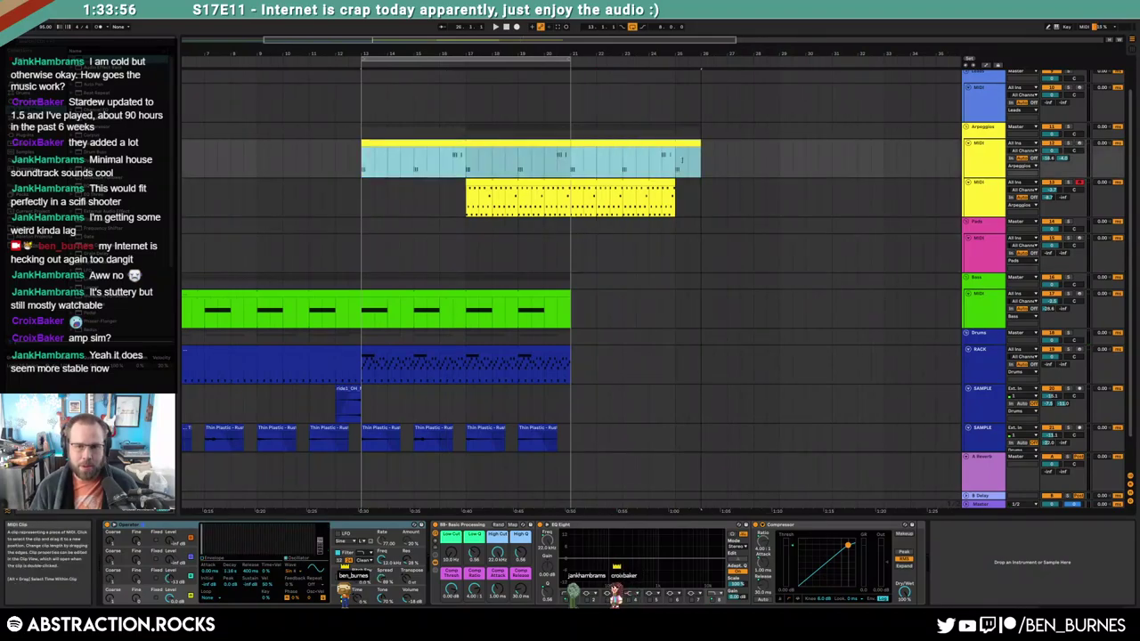
drag(568, 307, 688, 307)
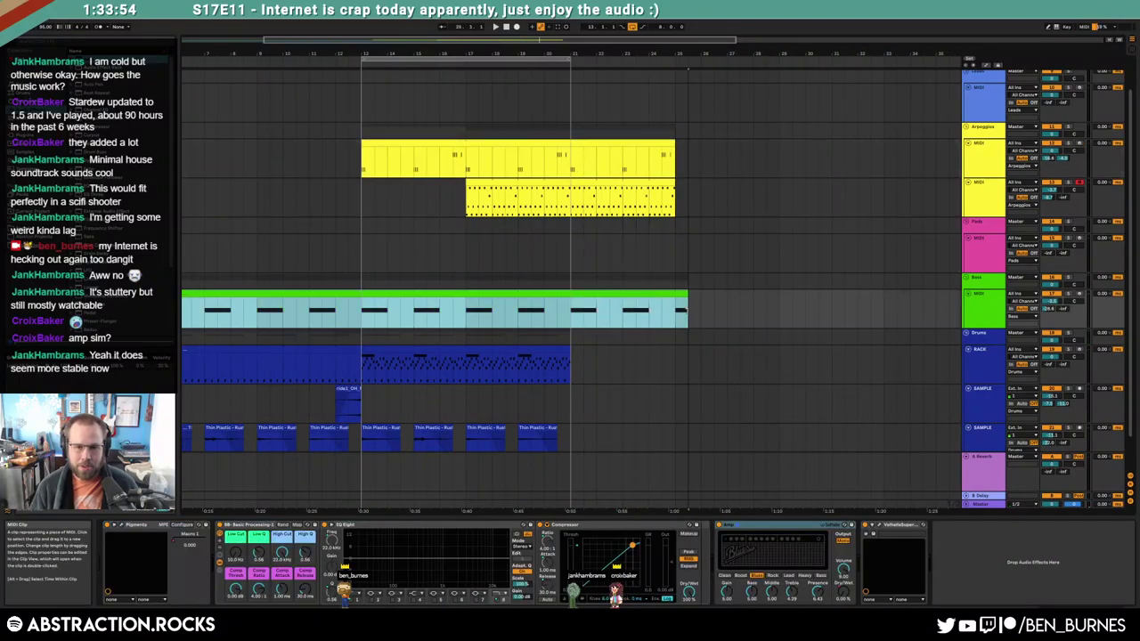
drag(565, 349, 674, 375)
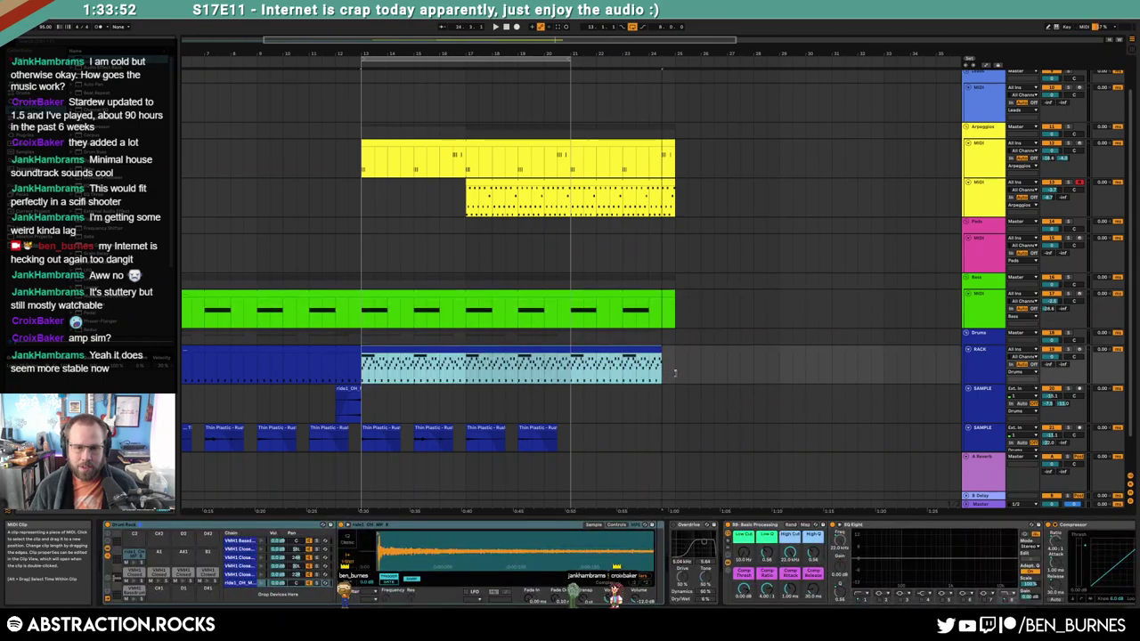
Duplicate the four Thin Plastic sample clips of bars 13 to 21 into the following eight bars
scroll(567, 429, down, 2)
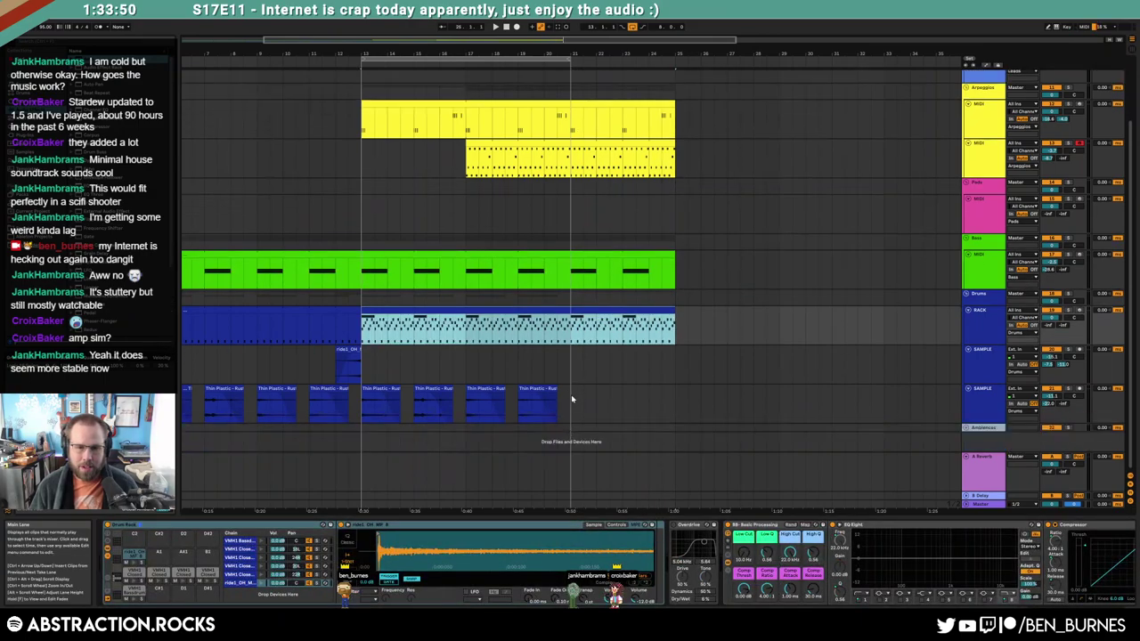
drag(571, 399, 366, 410)
key(ctrl+d)
click(814, 414)
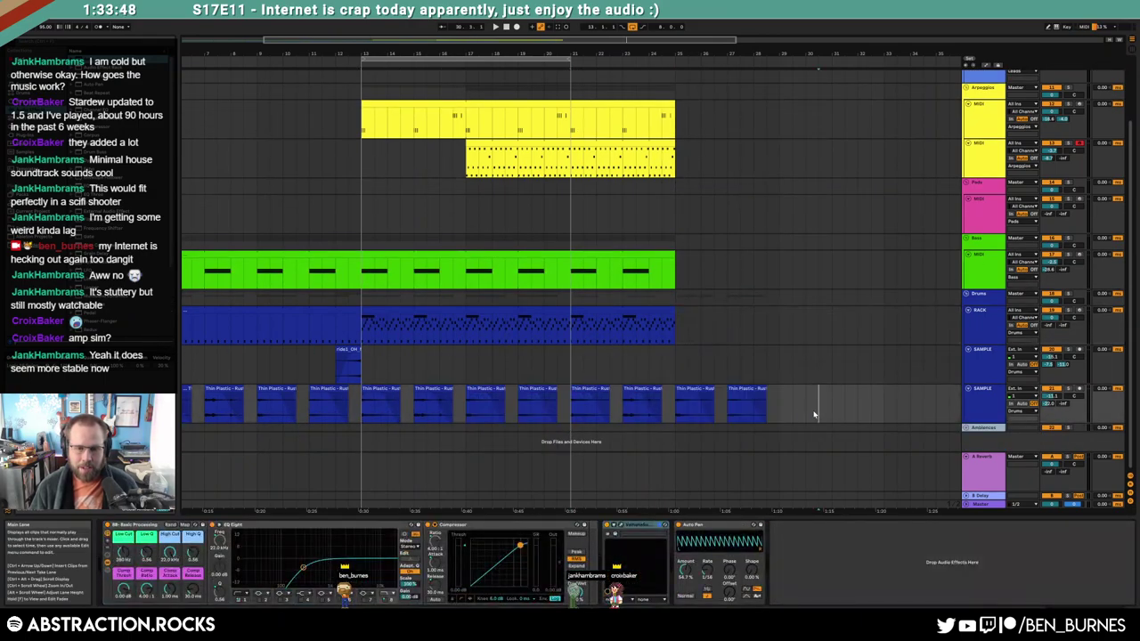
Extend the bass, drum rack and upper arpeggio clips to bar 29, and move the lower arpeggio clip to bar 21
drag(678, 255, 781, 267)
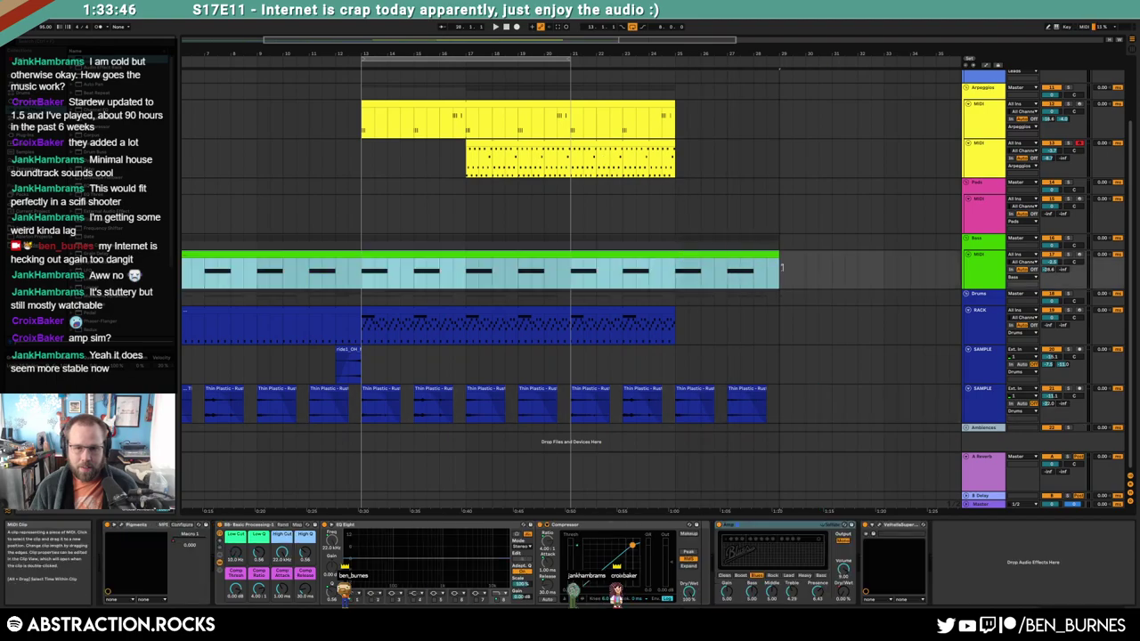
drag(672, 309, 779, 310)
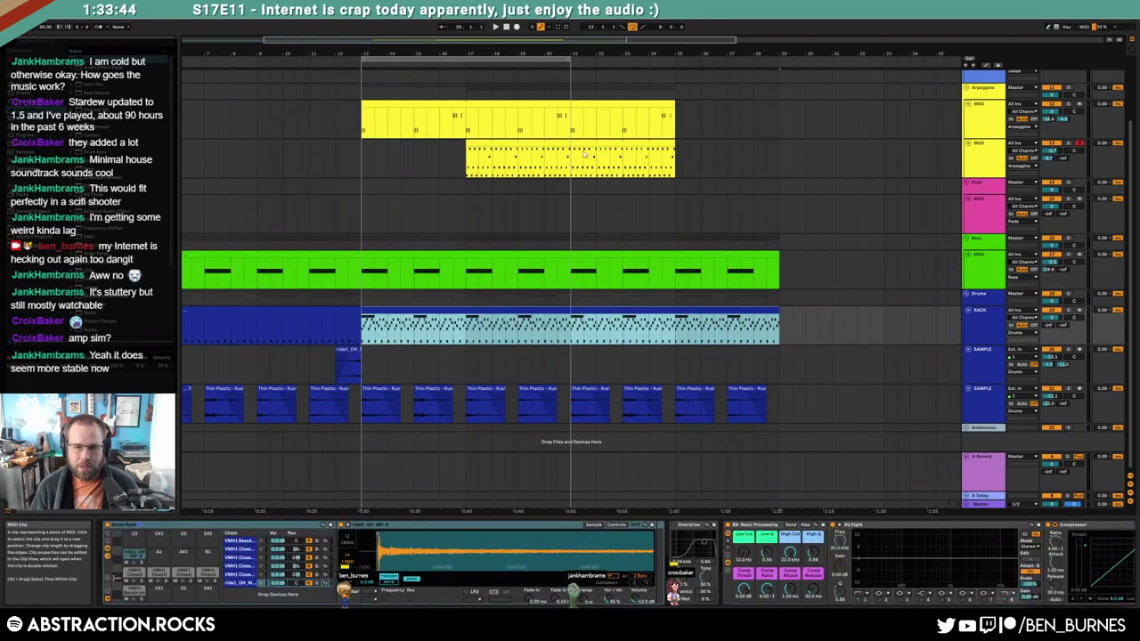
drag(574, 142, 680, 156)
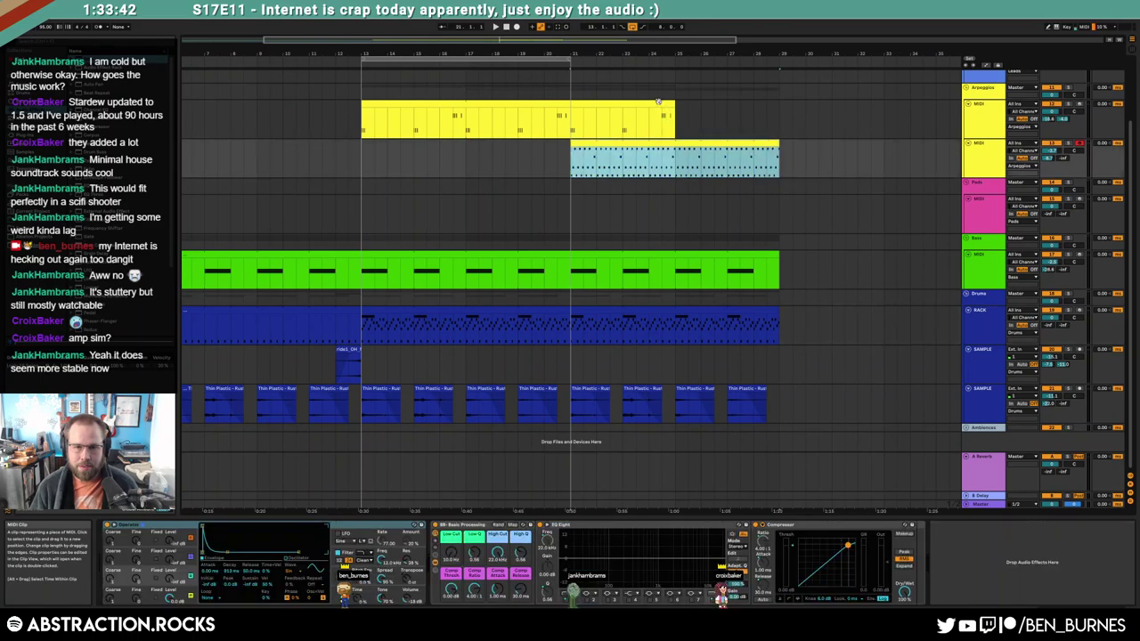
drag(675, 105, 775, 114)
drag(565, 59, 554, 87)
Automate Operator's Osc-B Level on the lower arpeggio track, ramping up from bar 21 to about -15 dB at bar 29
click(584, 144)
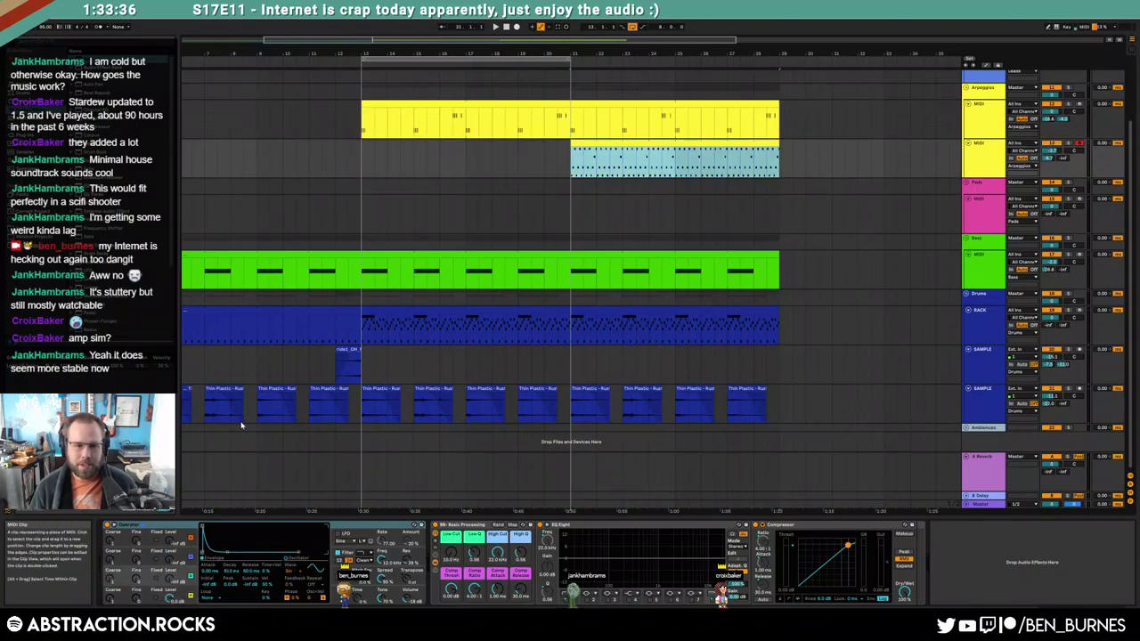
click(164, 580)
key(a)
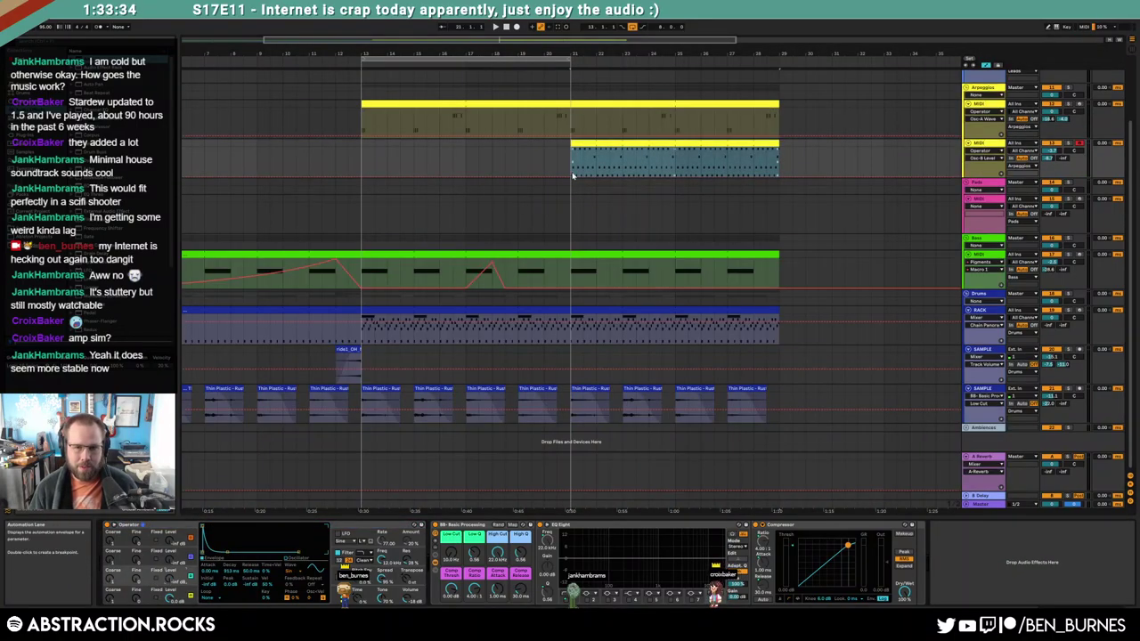
click(572, 177)
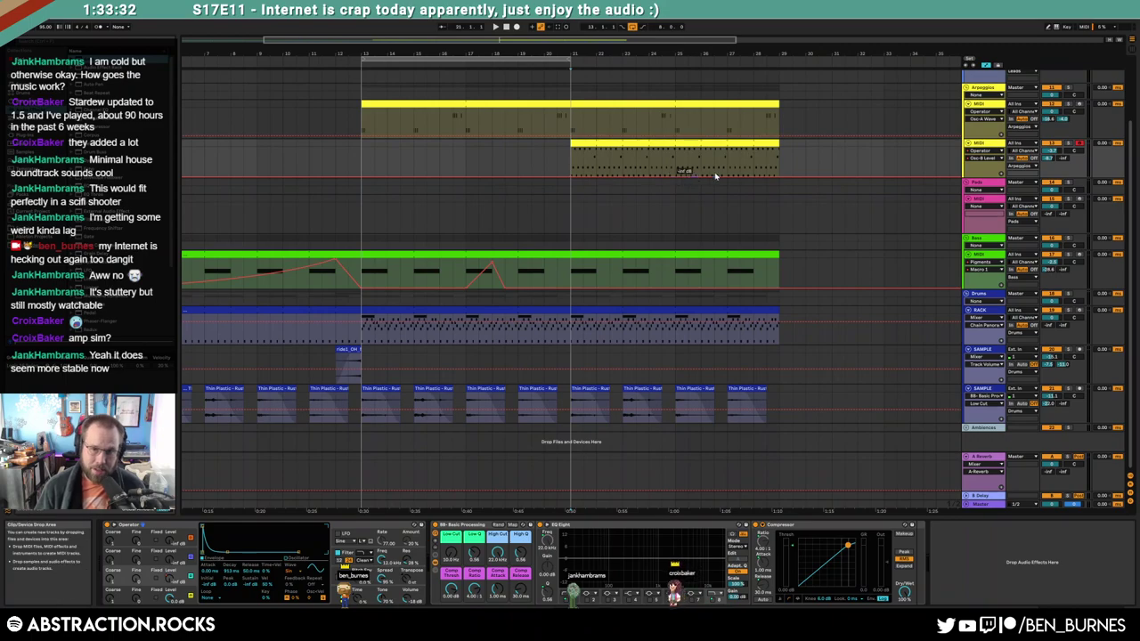
drag(775, 178, 775, 155)
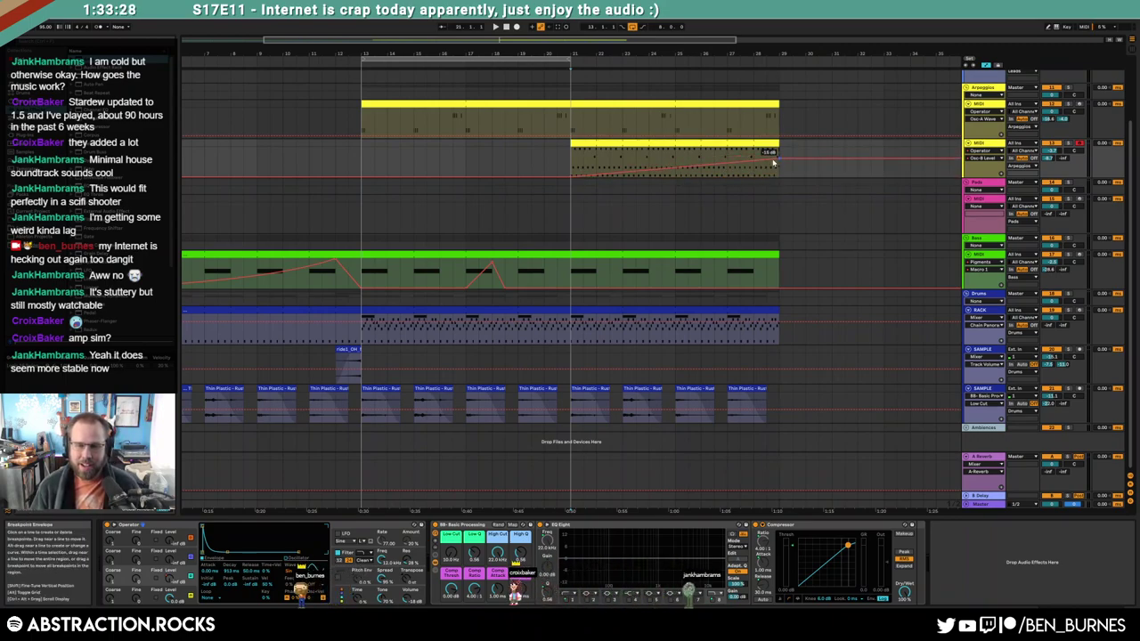
click(661, 155)
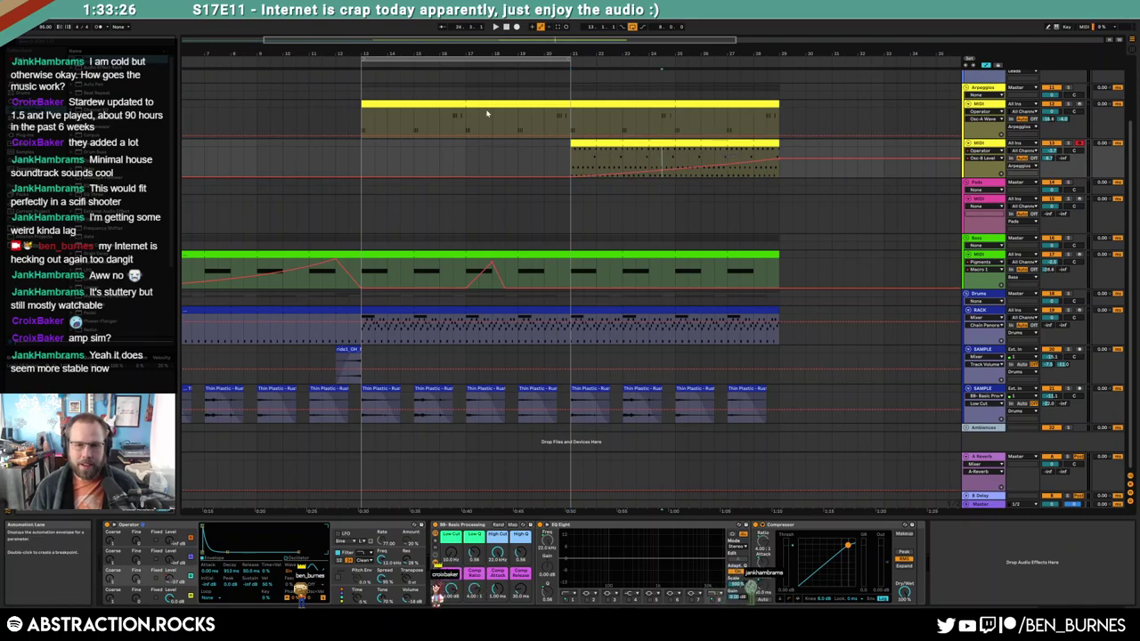
Hide the automation lanes and return to the start of the song
key(a)
scroll(599, 166, up, 2)
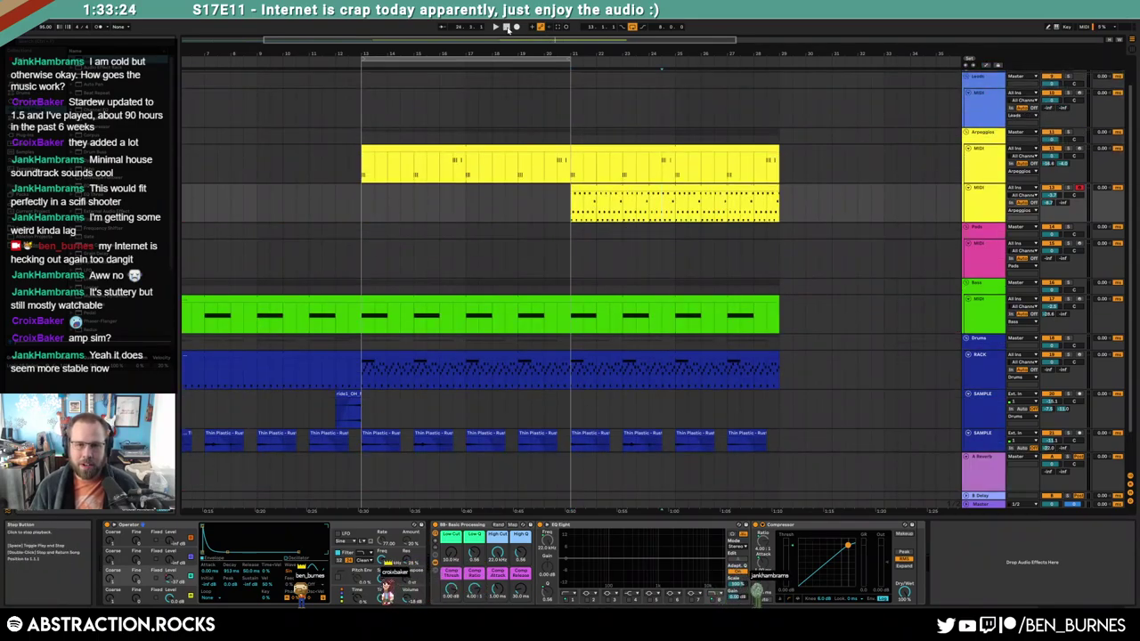
drag(454, 40, 371, 40)
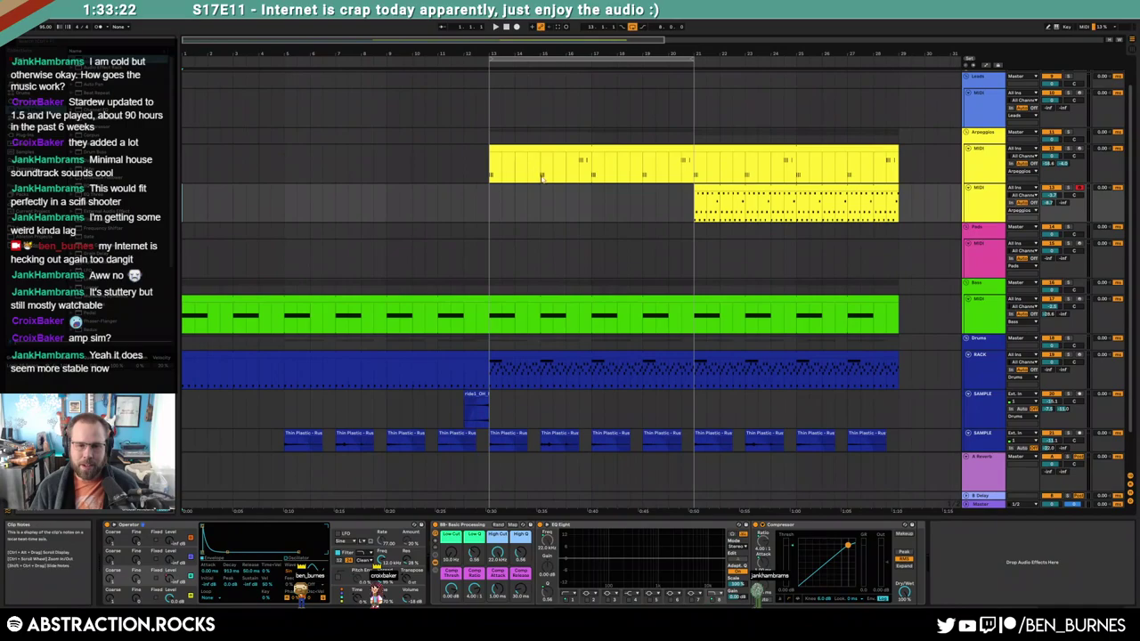
Automate the bass track's Macro 1, ramping from 0 at bar 21 to about 0.69 at bar 27 and back to 0 at bar 28
key(a)
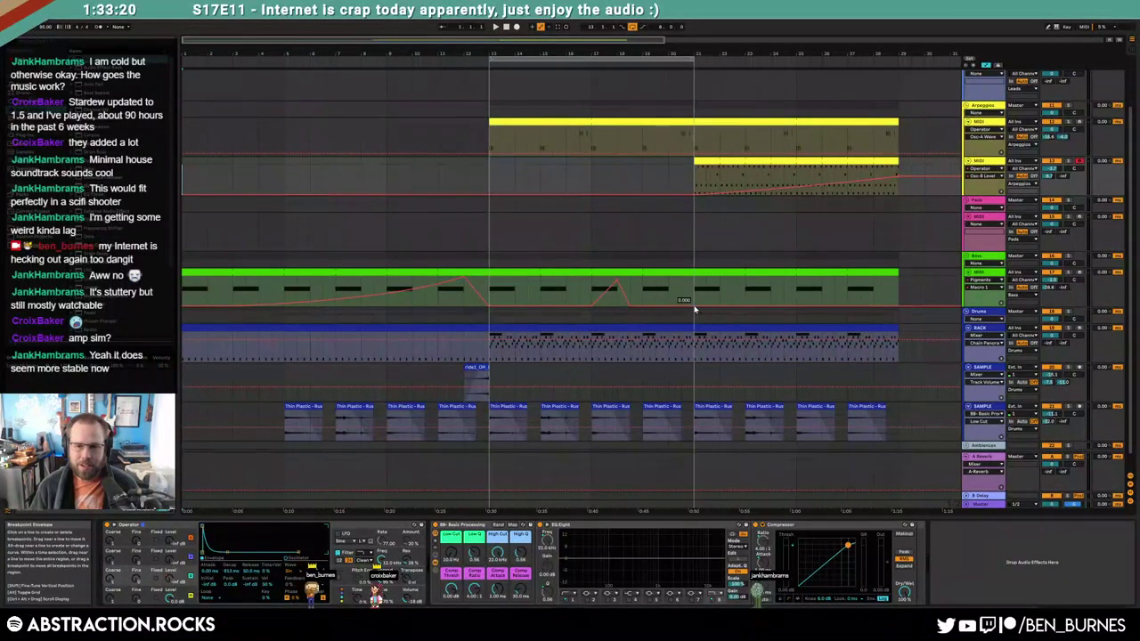
click(695, 309)
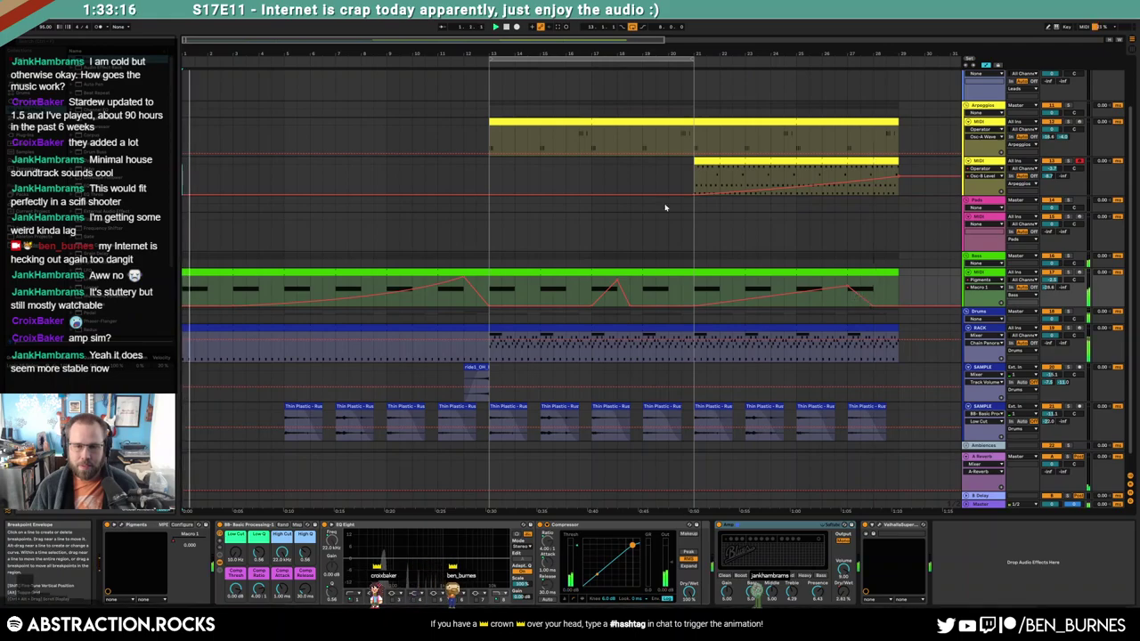
key(a)
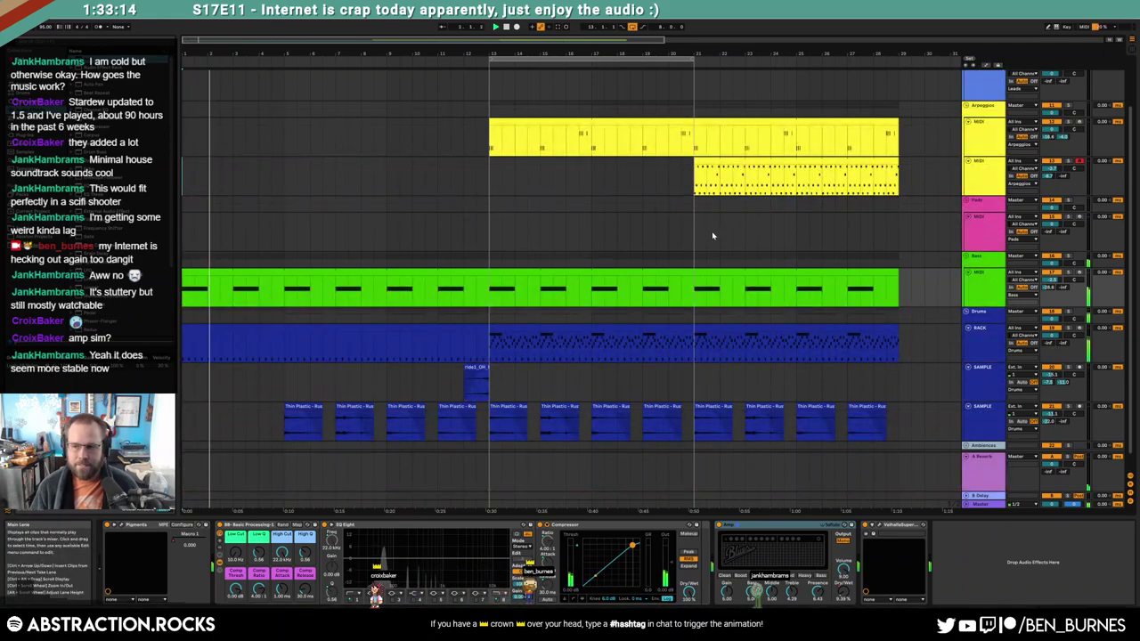
Automate the bass drum's Filter Freq on the drum rack track, rising gradually through the intro up to bar 13
scroll(502, 250, down, 1)
scroll(502, 249, down, 1)
click(418, 310)
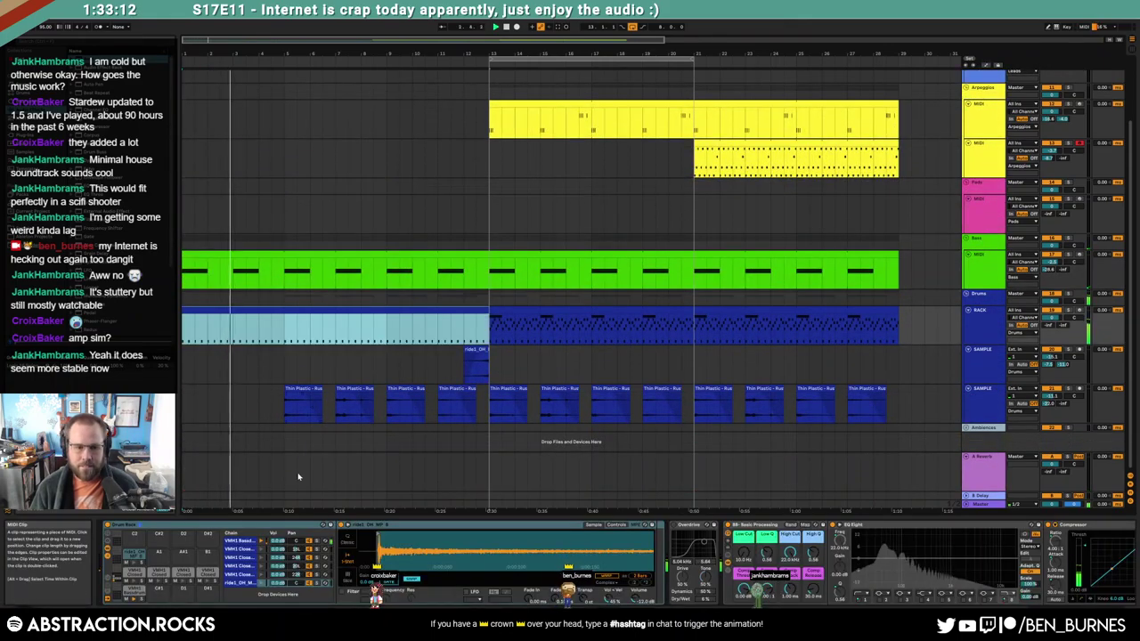
click(127, 595)
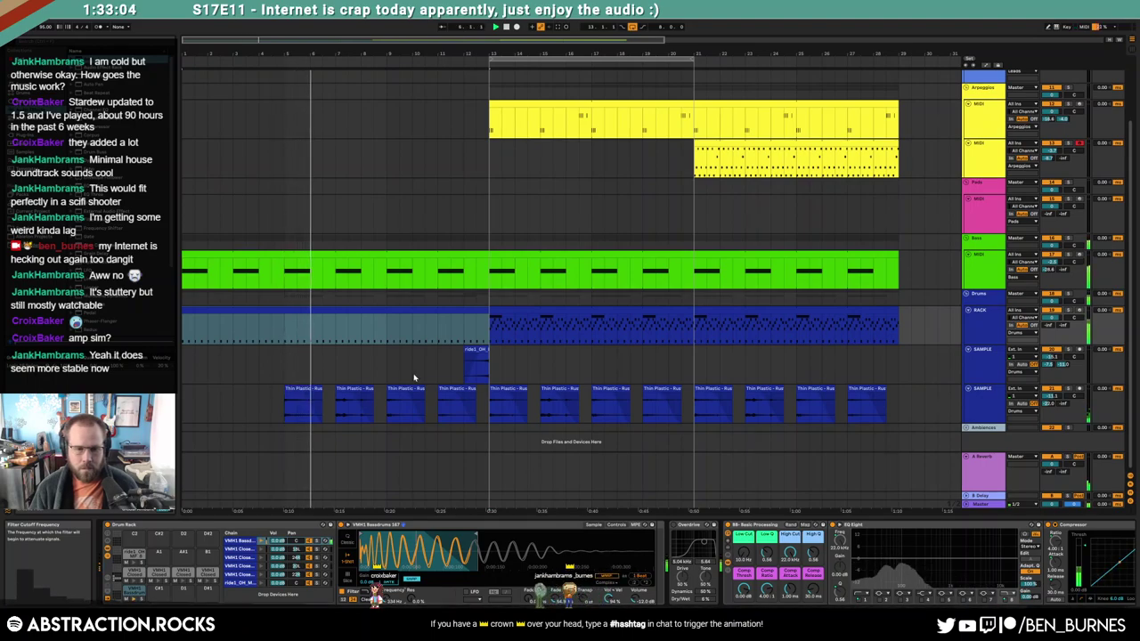
key(a)
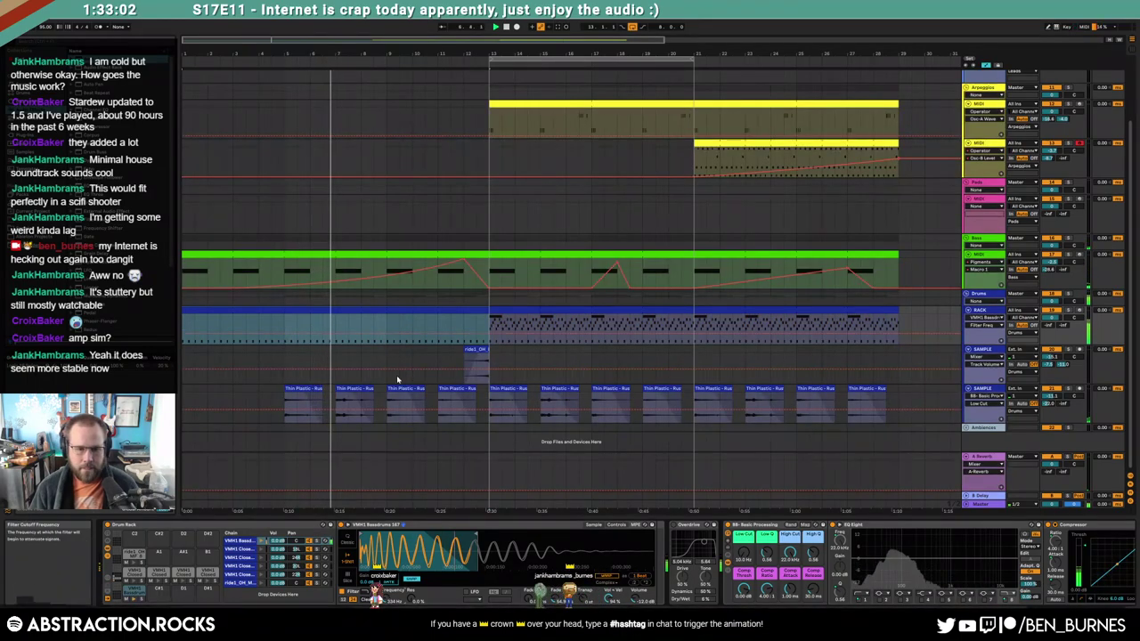
drag(489, 334, 489, 331)
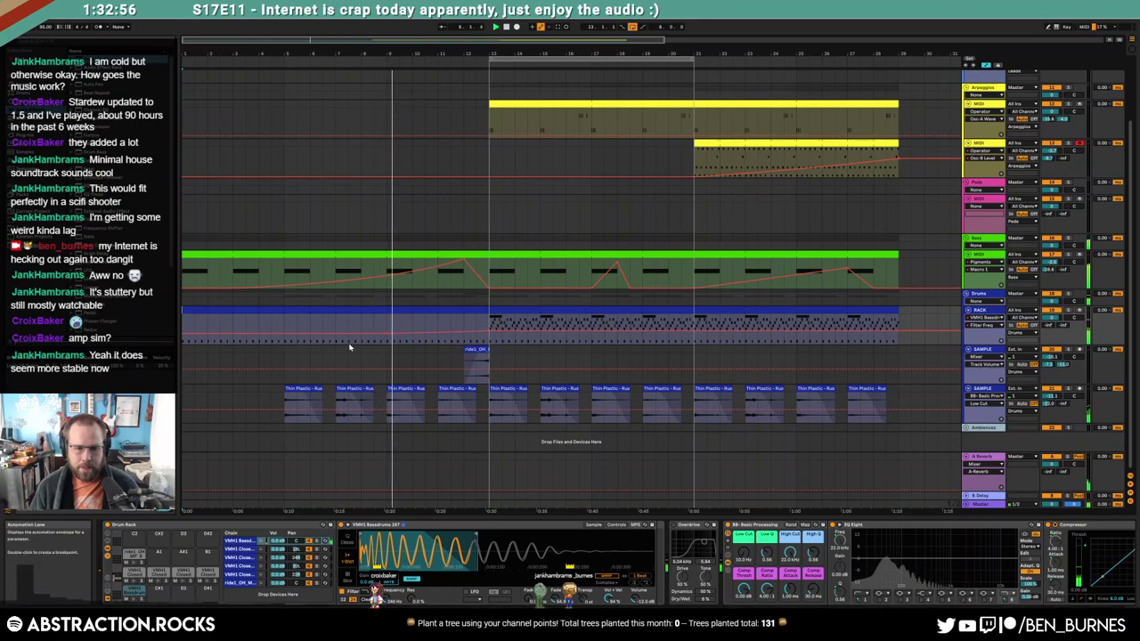
click(302, 281)
key(a)
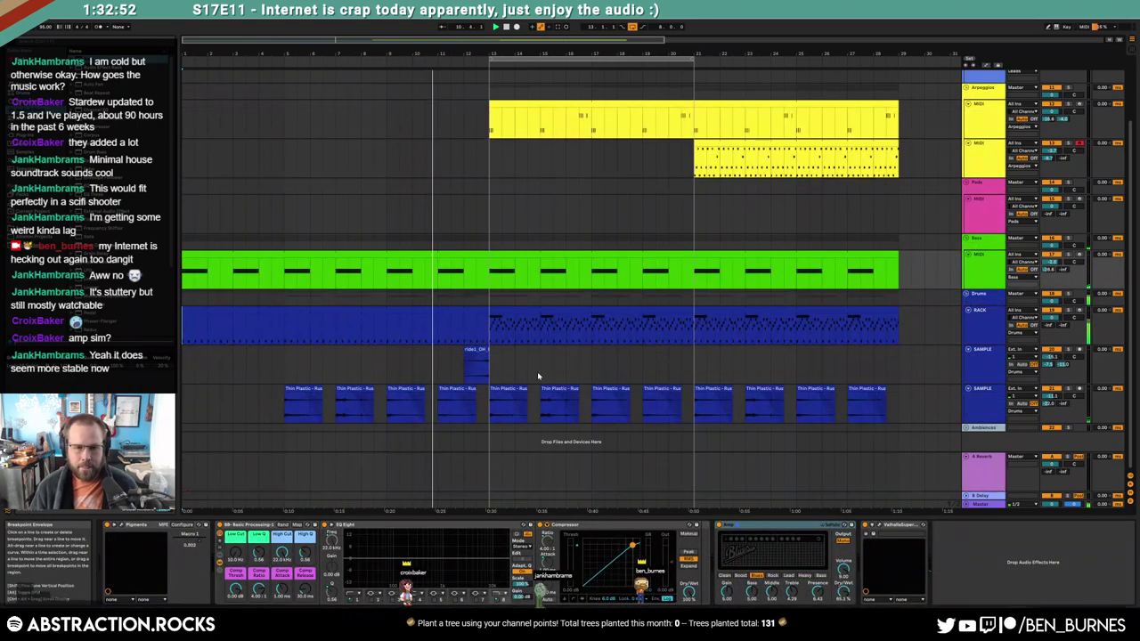
Copy the ride sample clip from bar 12 to bar 20, and move the loop to bars 21 to 29
click(478, 349)
drag(478, 349, 683, 351)
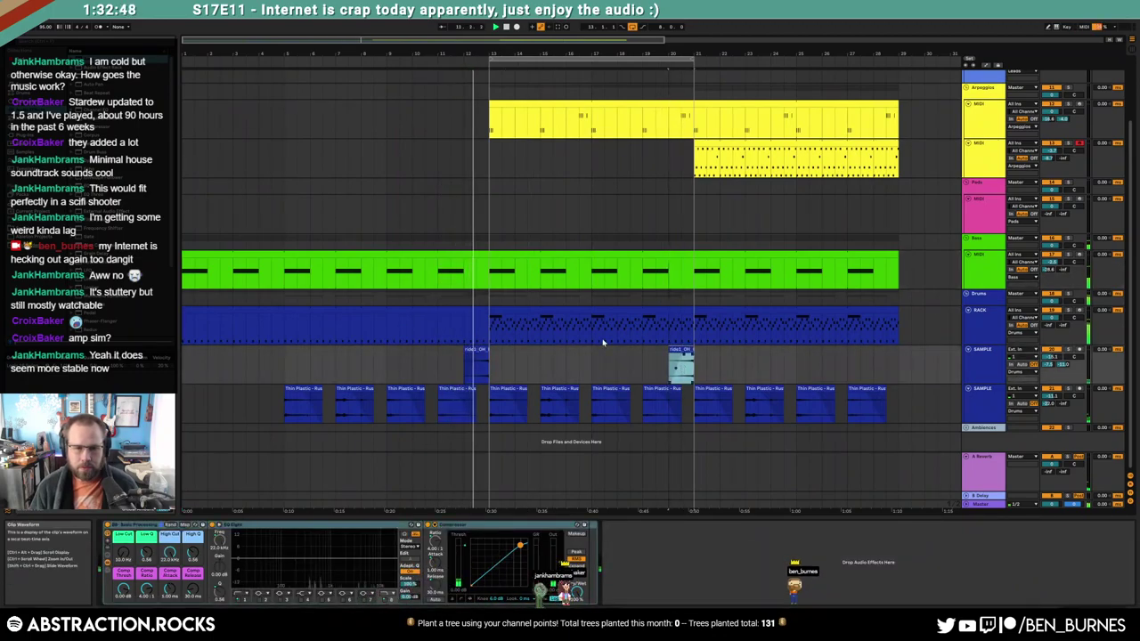
click(435, 278)
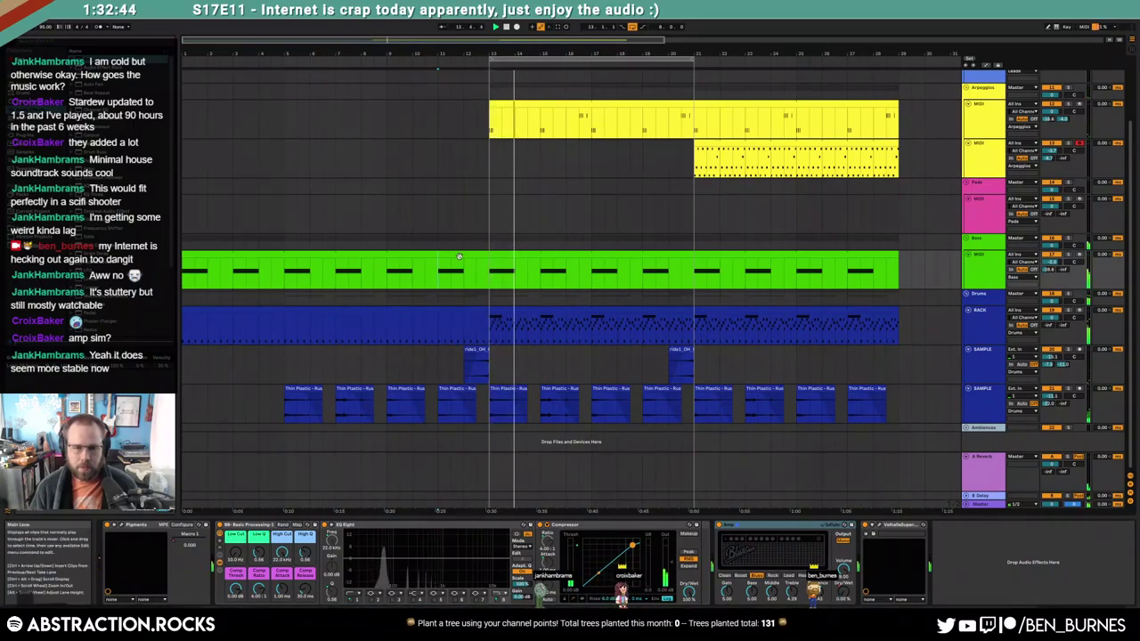
key(a)
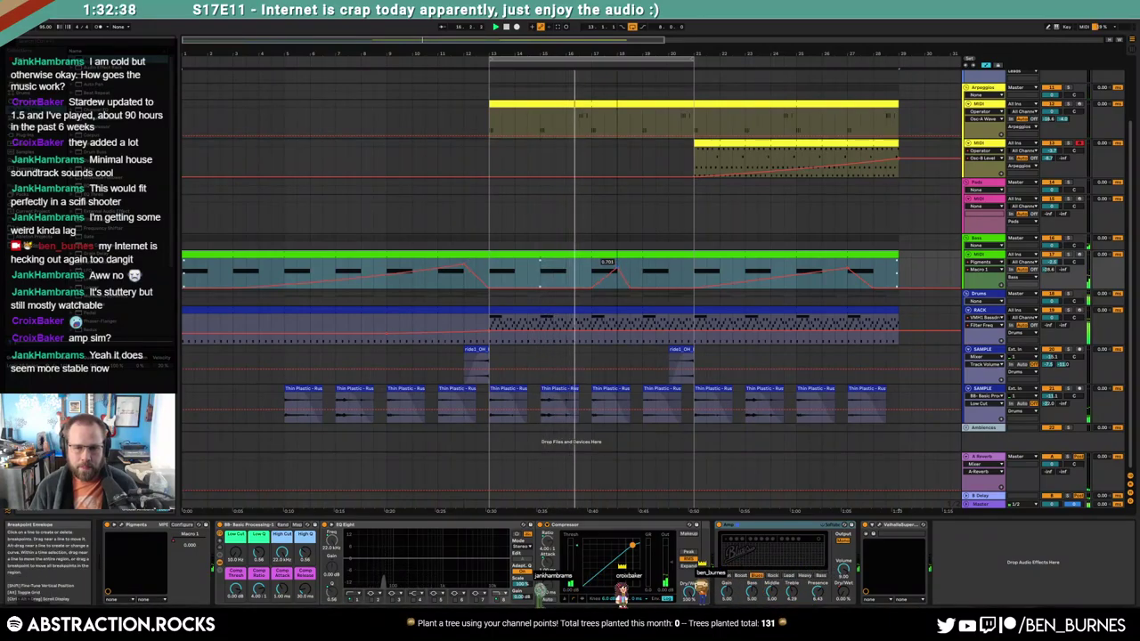
click(642, 272)
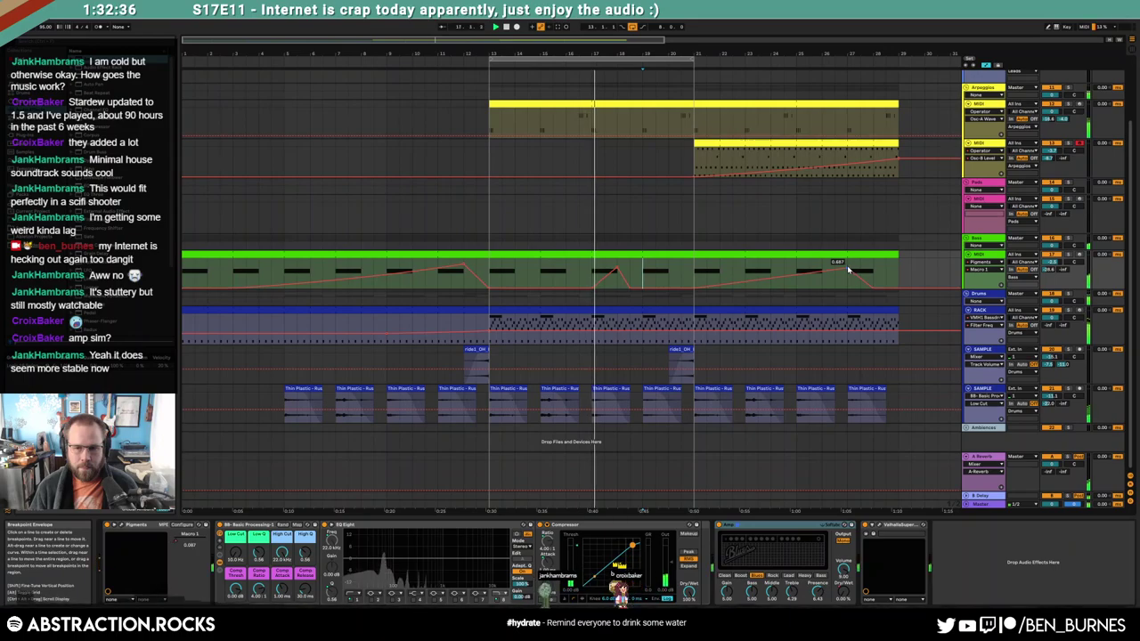
drag(657, 60, 861, 59)
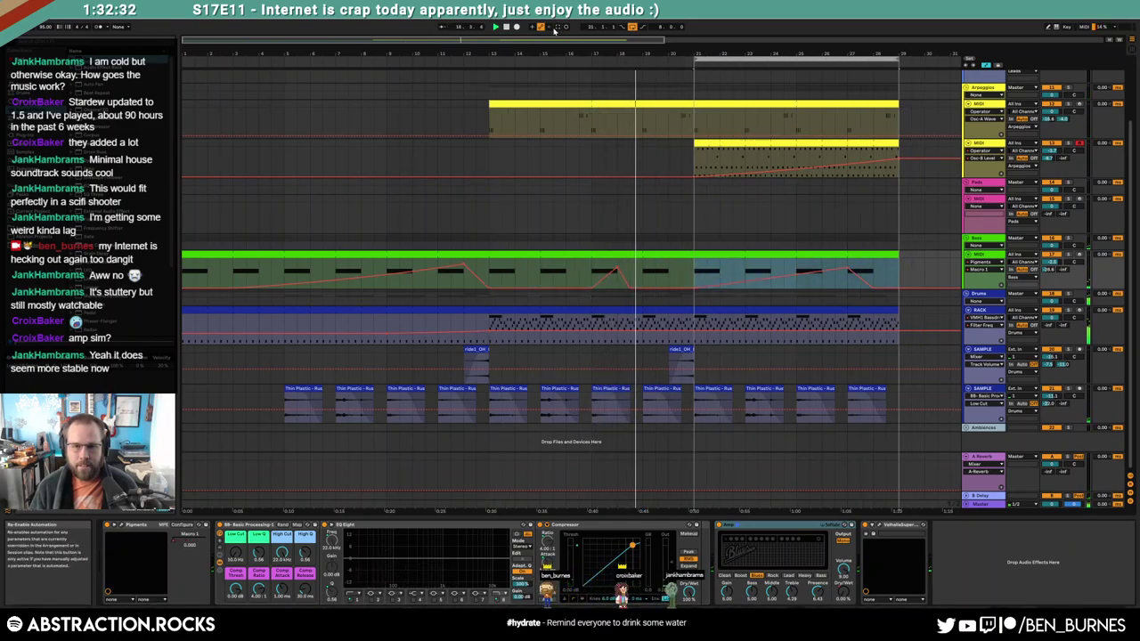
Copy the ride sample clip from bar 20 to bar 28, and hide the automation lanes
scroll(401, 343, right, 5)
click(369, 349)
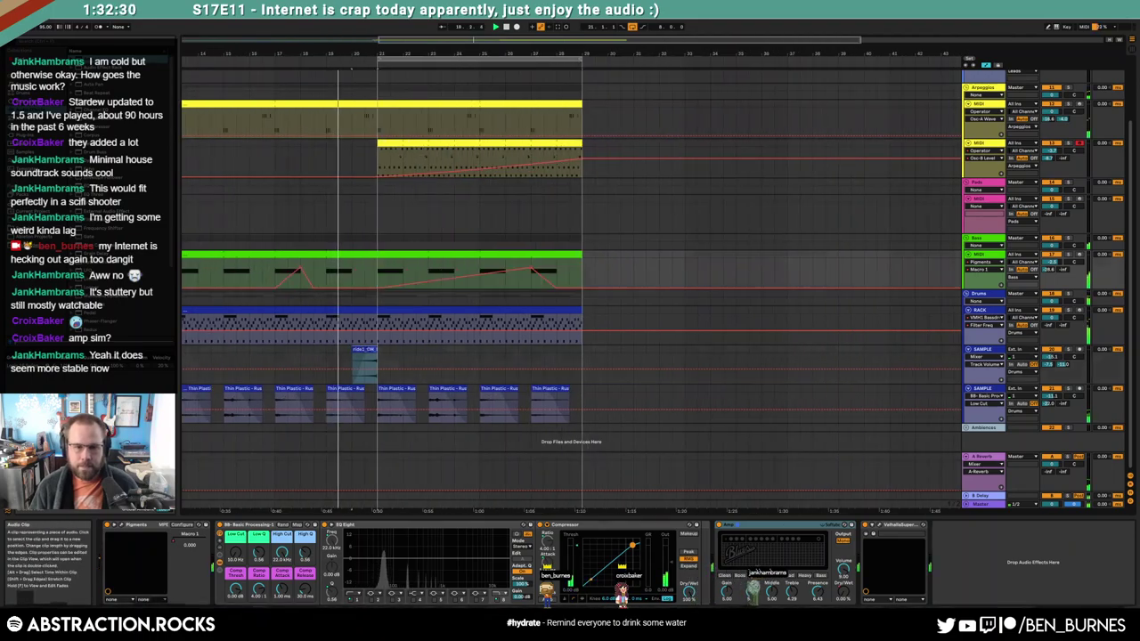
key(ctrl+c)
click(558, 351)
key(ctrl+v)
key(a)
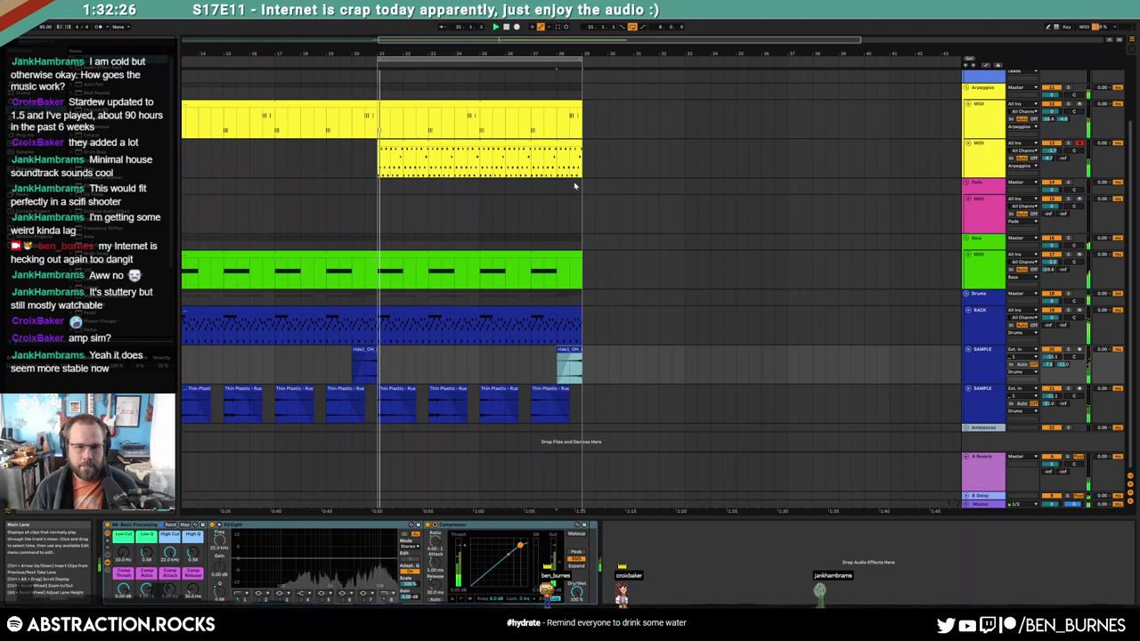
Arm the PIANO track for recording, and select the MIDI track in the Leads group
click(488, 145)
scroll(575, 267, up, 3)
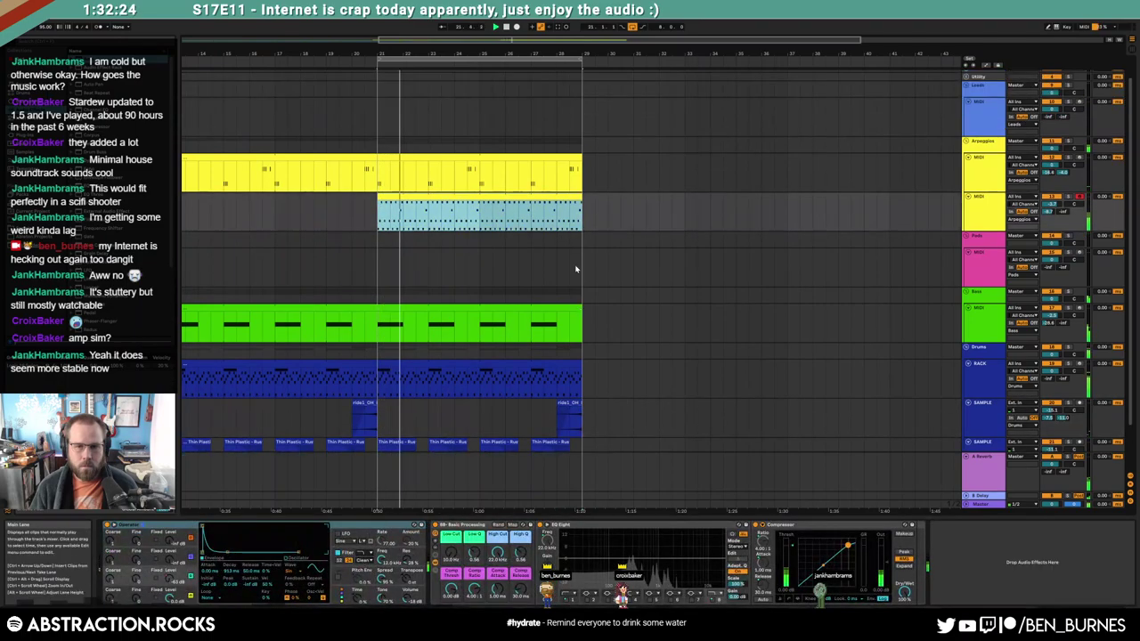
drag(444, 54, 593, 56)
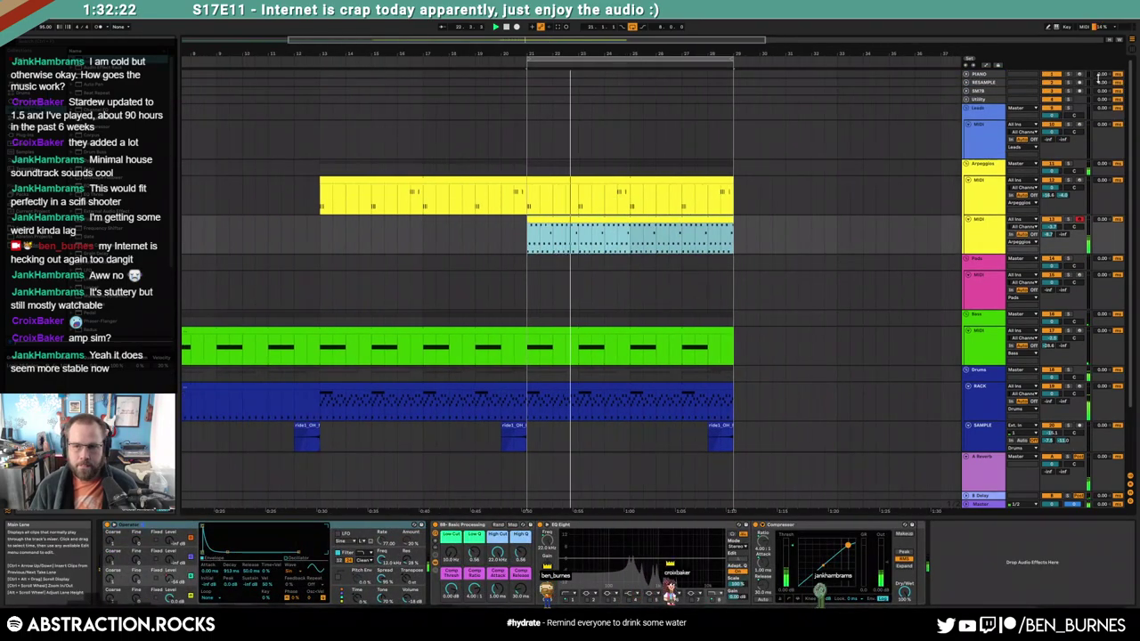
click(1079, 74)
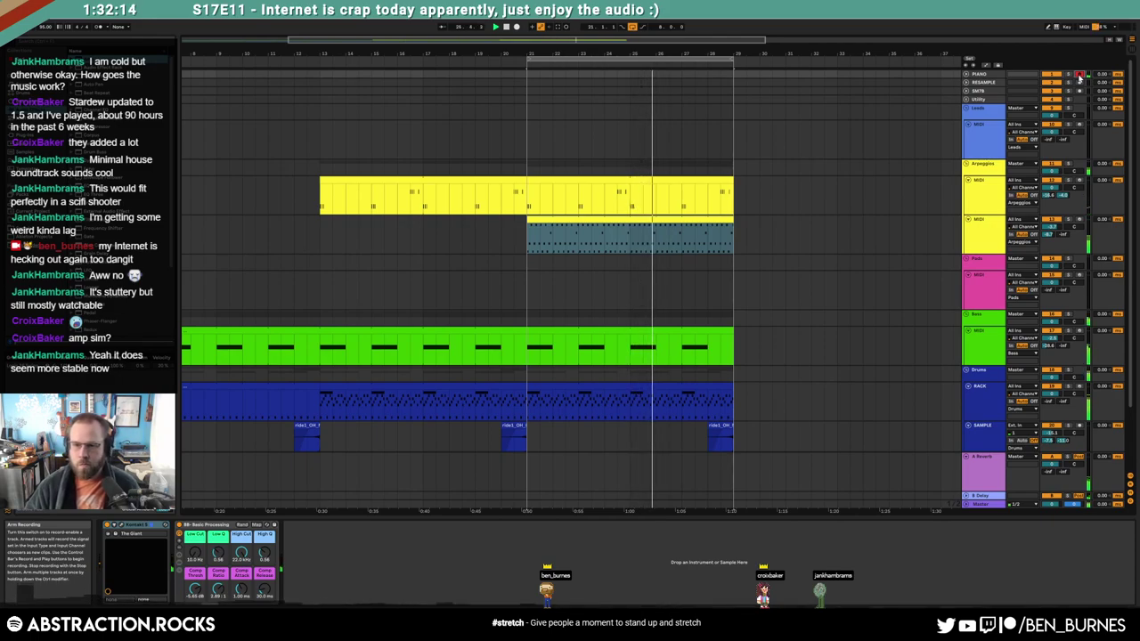
click(984, 129)
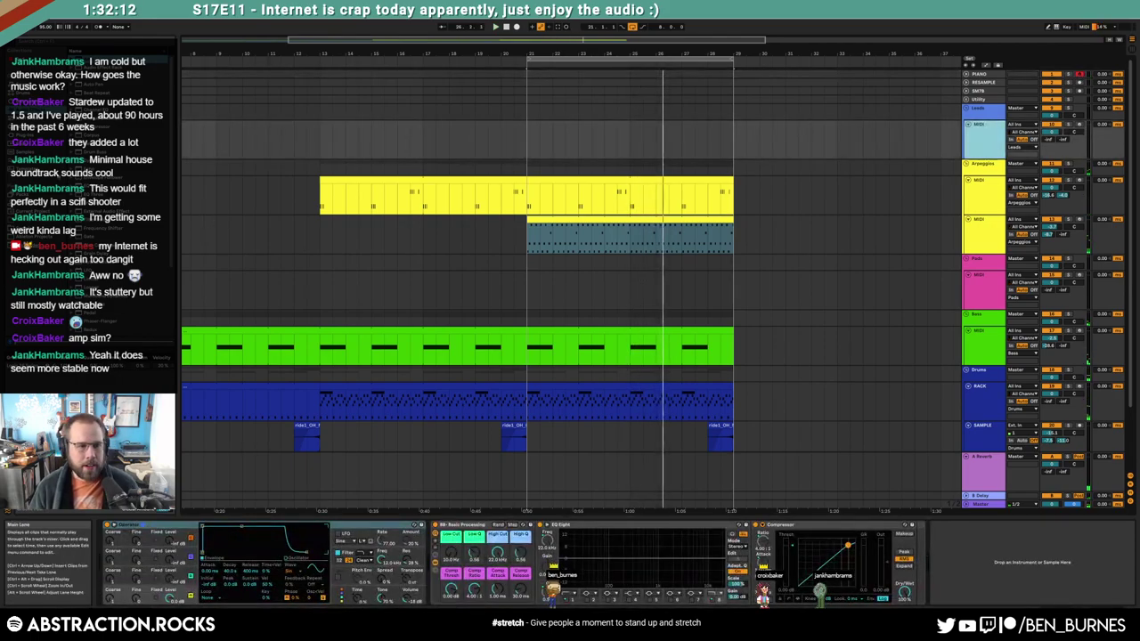
Shorten Operator's envelope decay on the lower arpeggio track and lower that track's volume
click(529, 230)
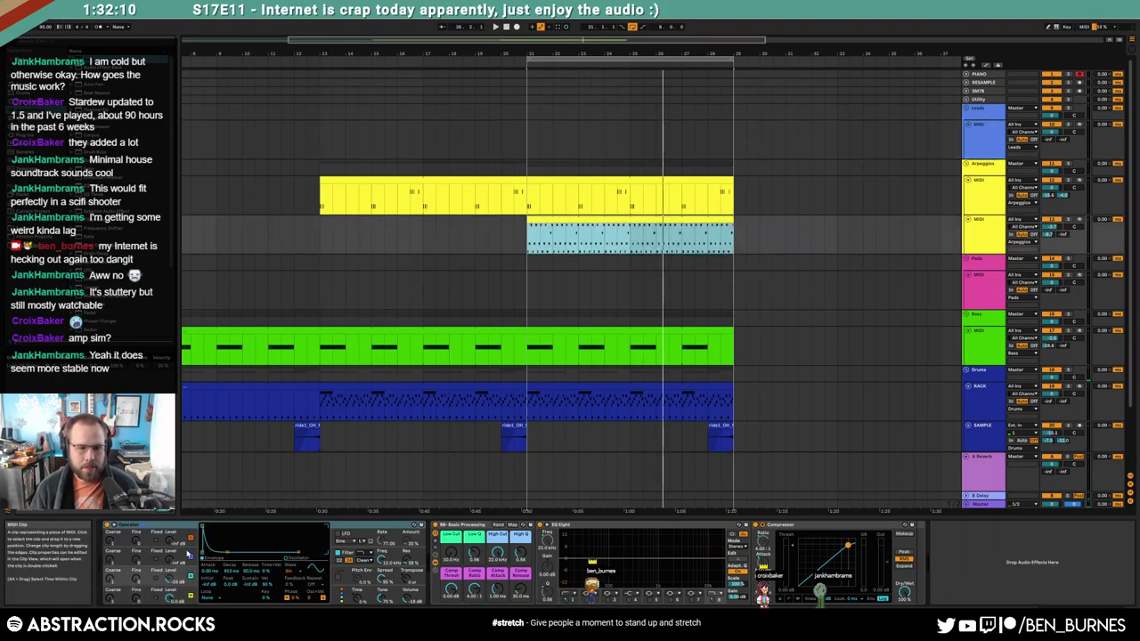
click(225, 554)
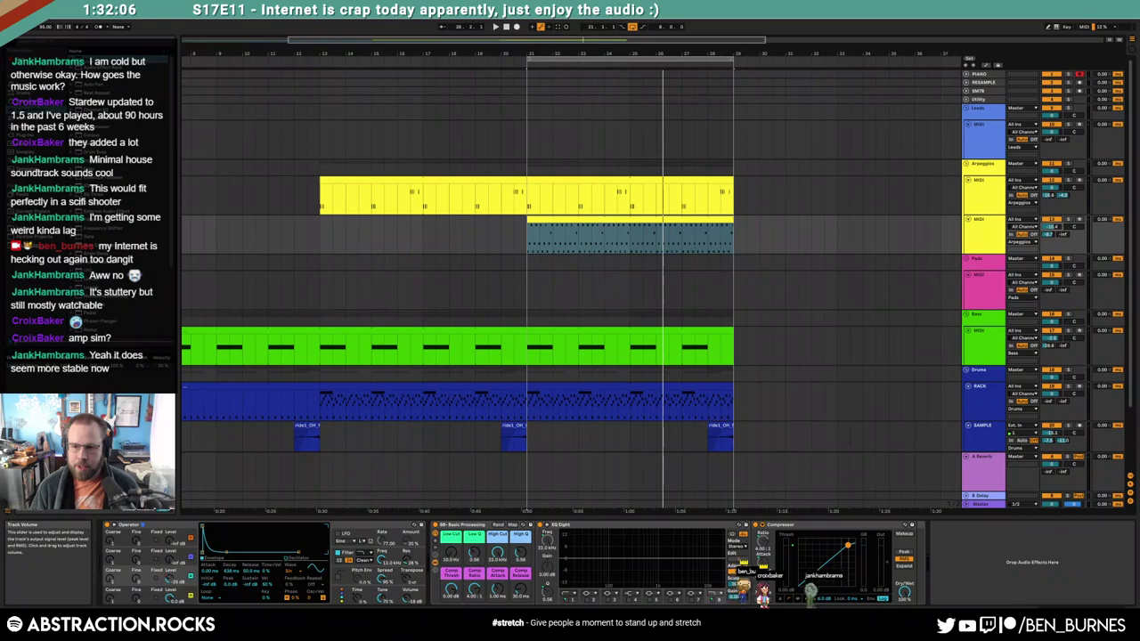
click(556, 222)
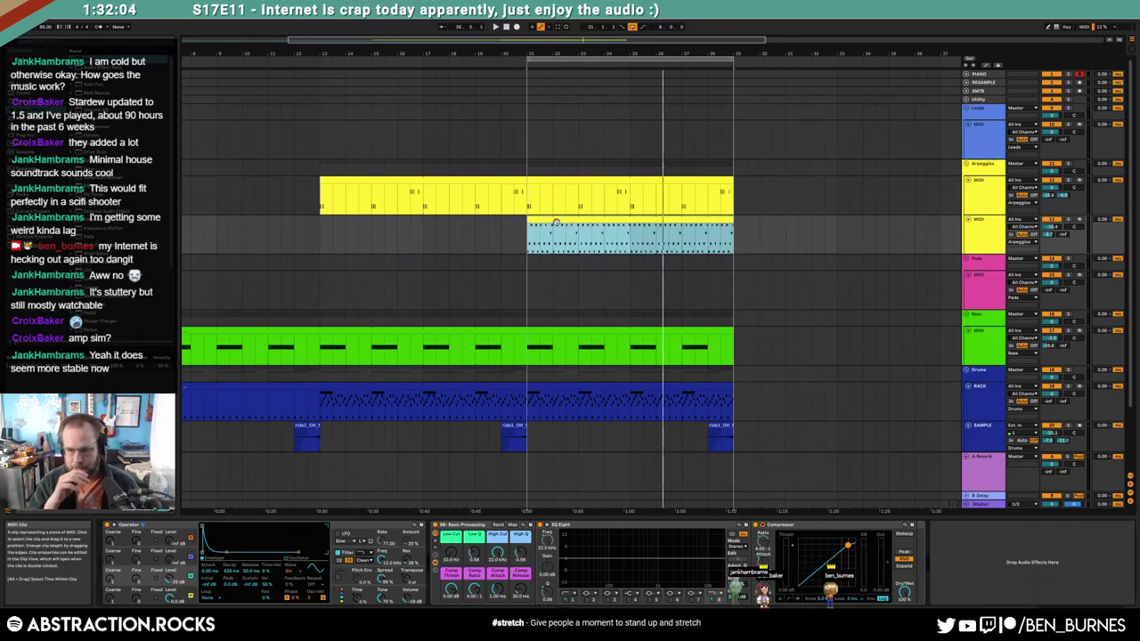
Replace Operator with the Pigments synth on the Leads MIDI track
click(549, 157)
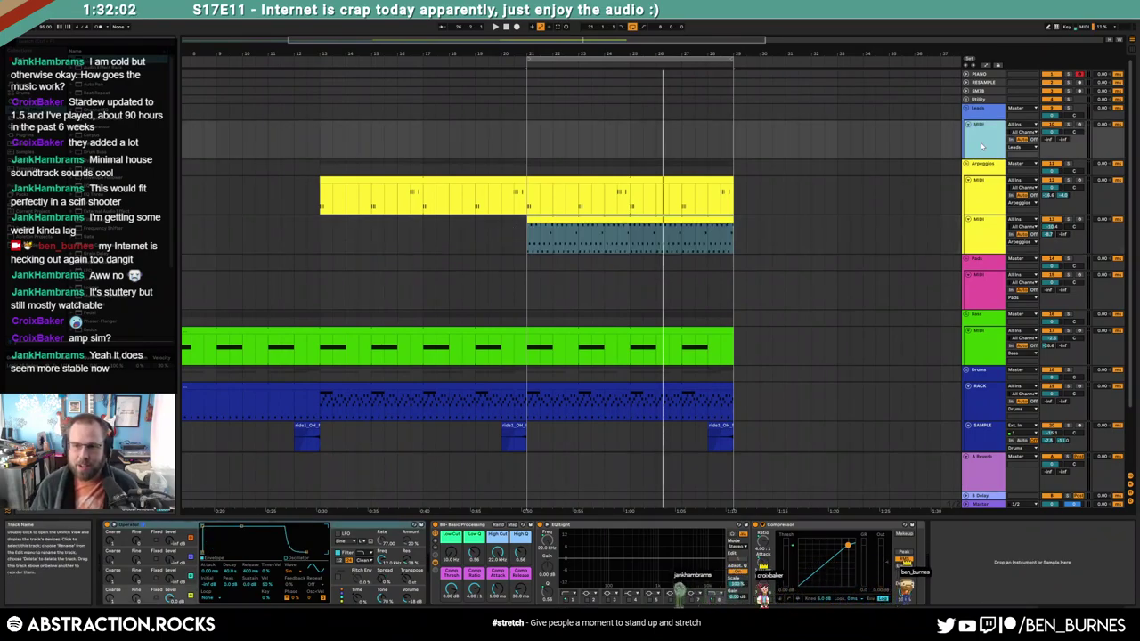
click(505, 143)
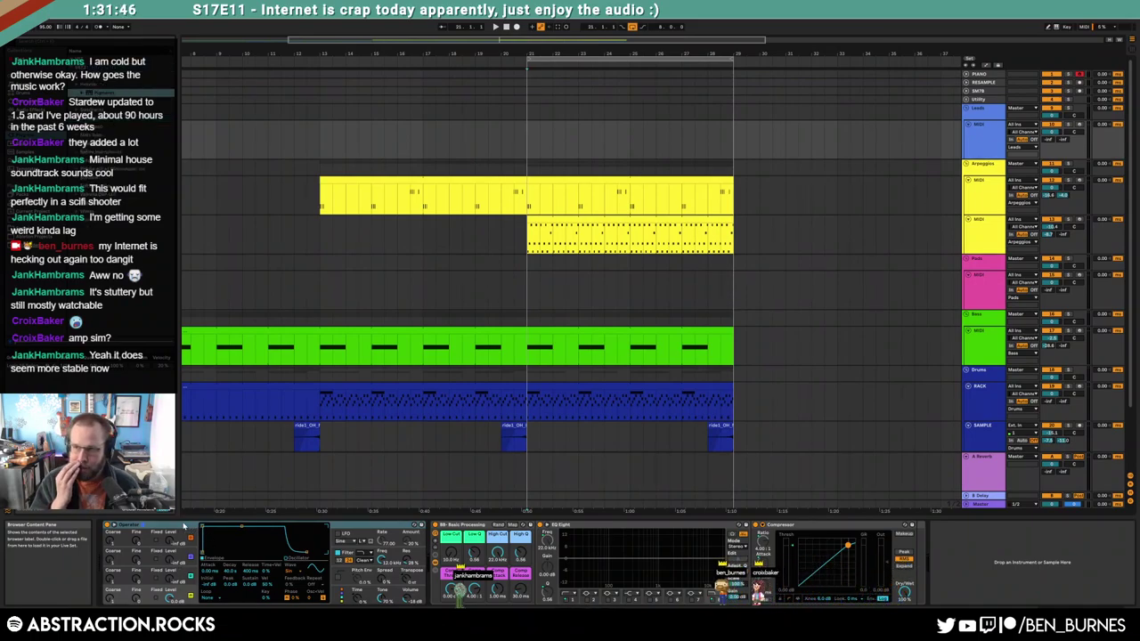
click(185, 526)
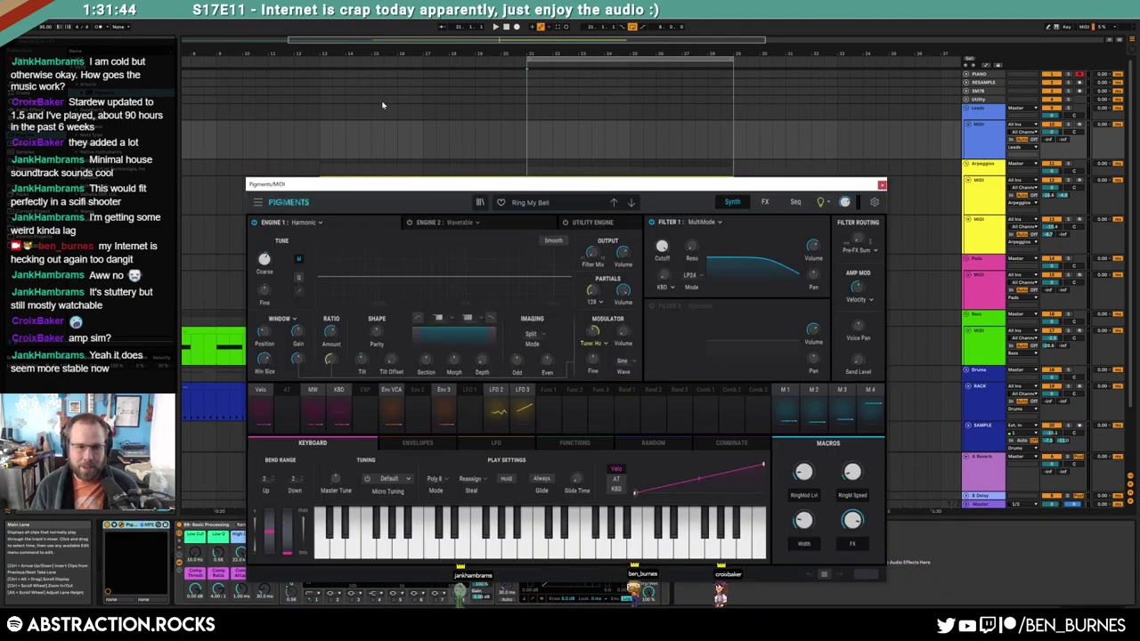
drag(407, 176, 368, 44)
Load the Incubation preset from the Keys category in Pigments, and close the synth window
click(491, 69)
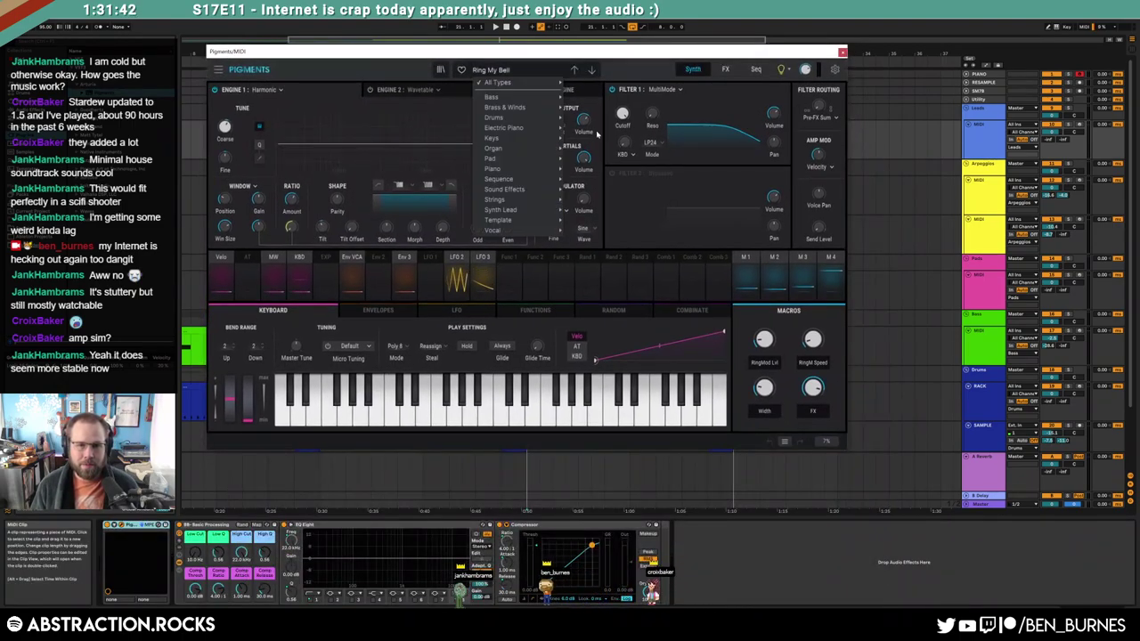
mouse_move(514, 162)
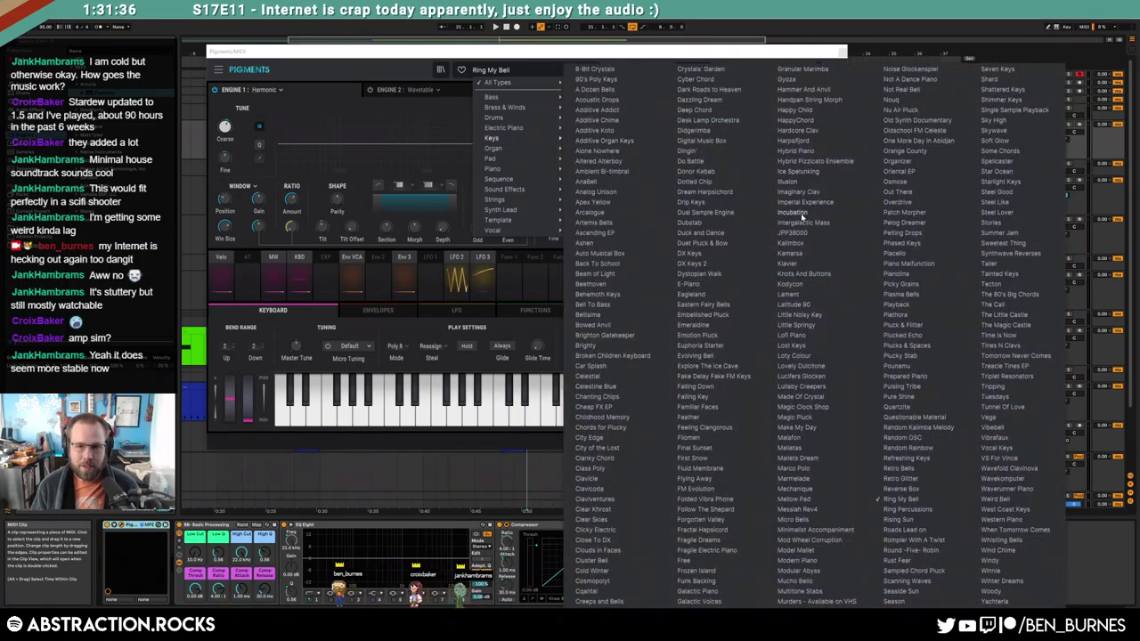
click(802, 215)
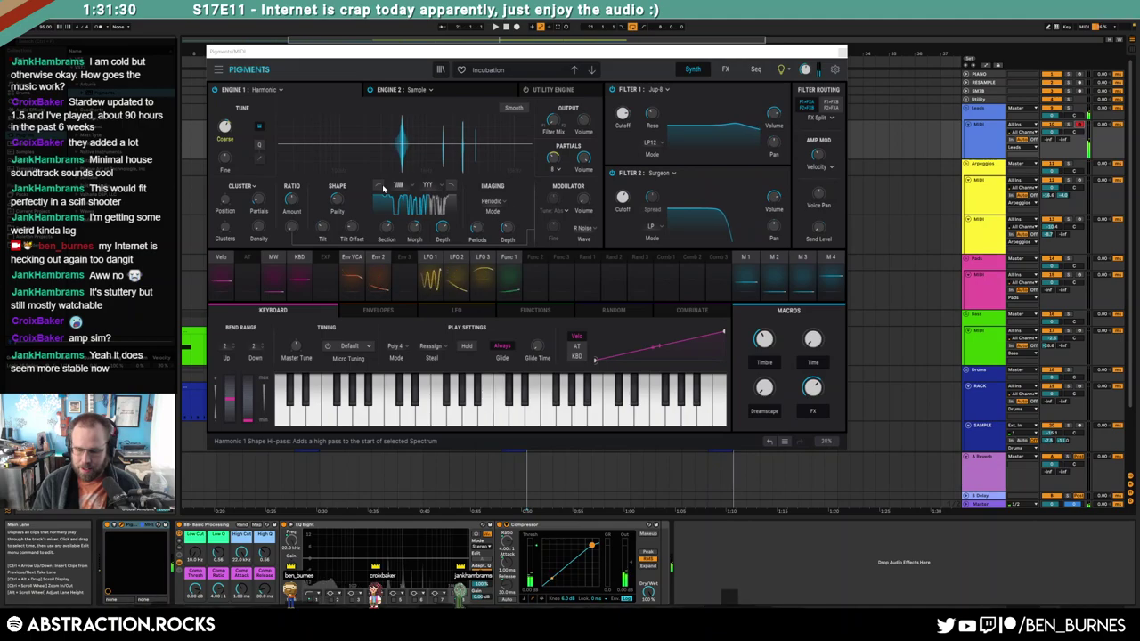
click(844, 55)
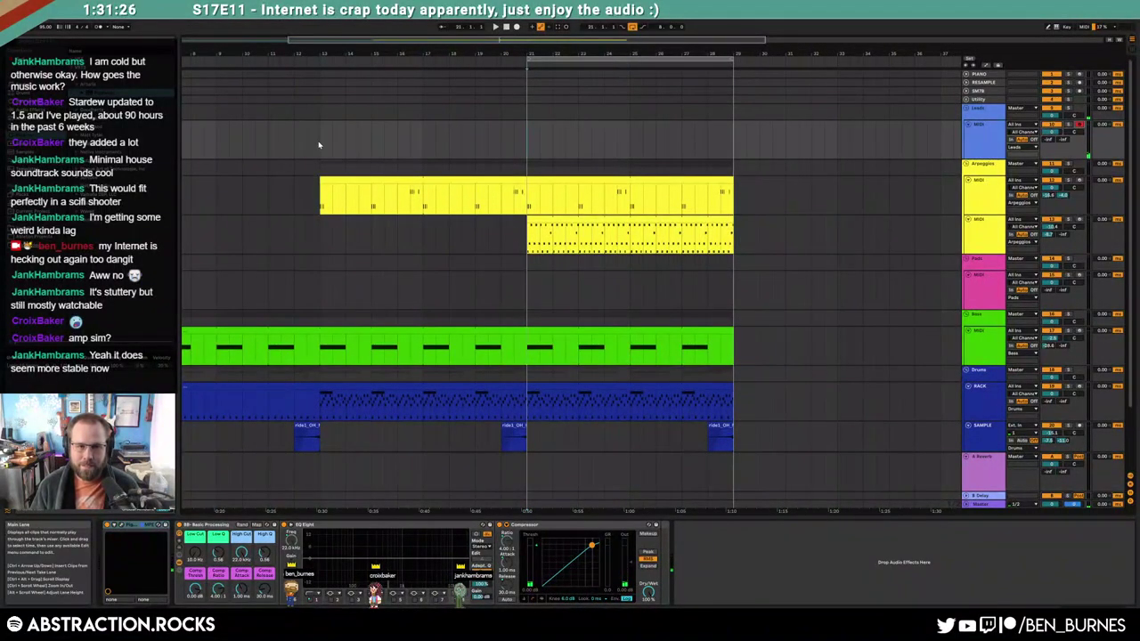
Record a lead part on the Leads MIDI track from bar 13 to bar 21
key(space)
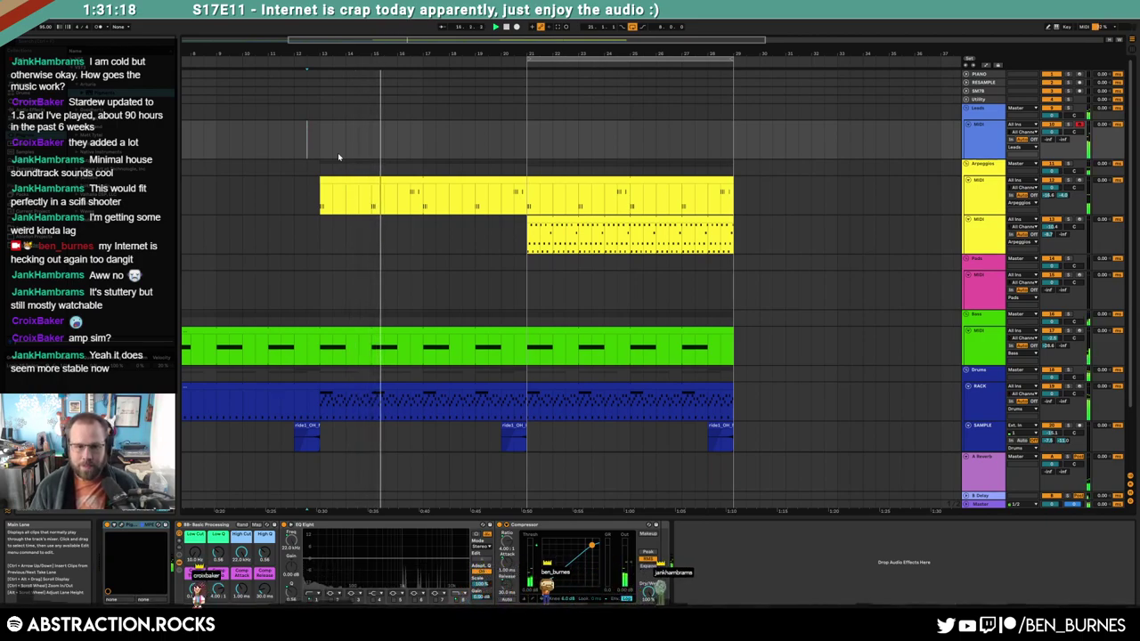
click(319, 145)
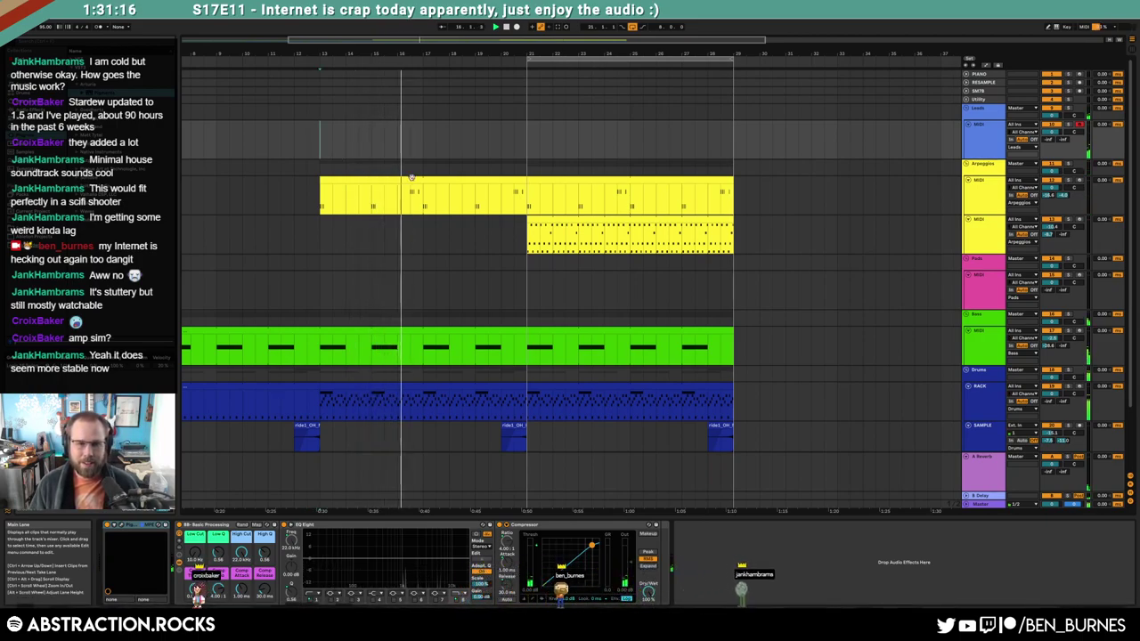
click(506, 26)
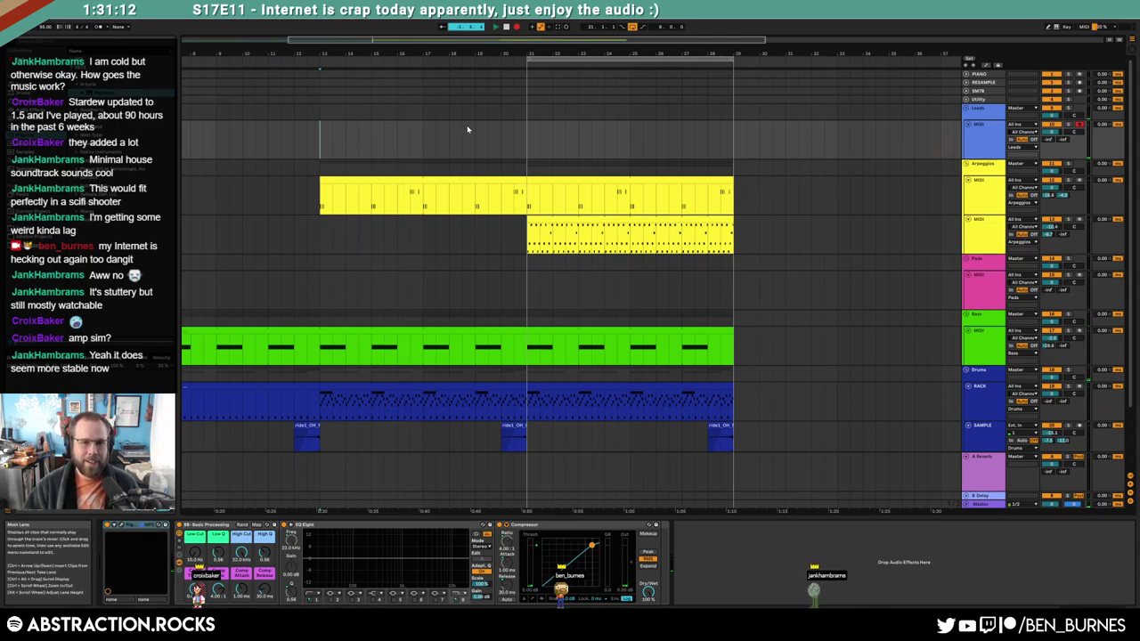
key(F9)
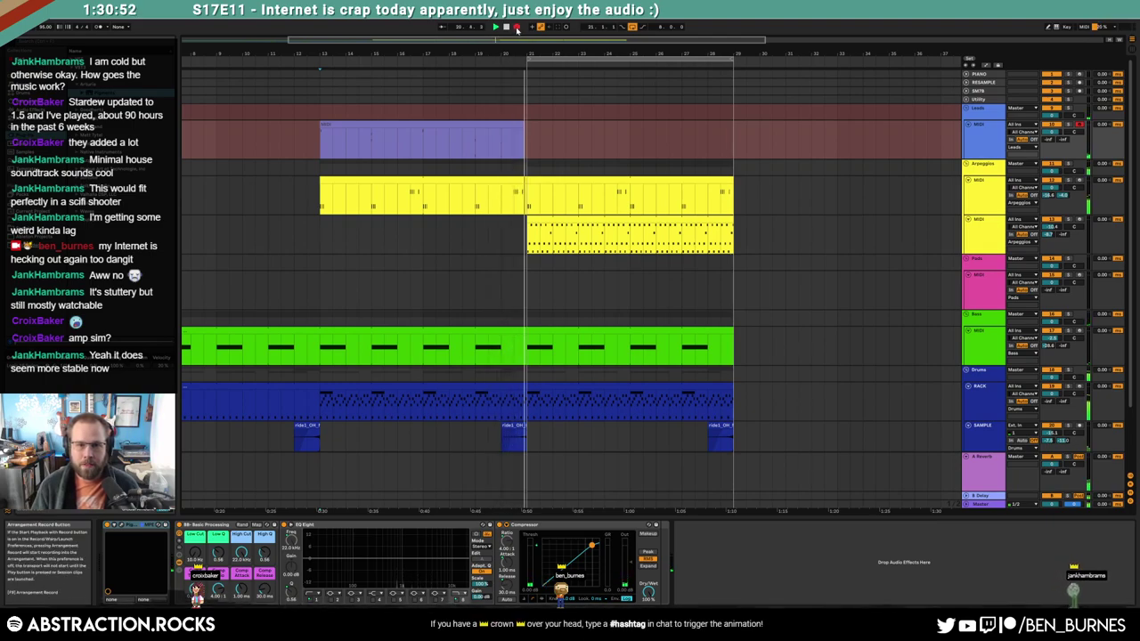
click(516, 28)
key(space)
Open the recorded lead clip, align its notes to the grid and lengthen them
double_click(522, 126)
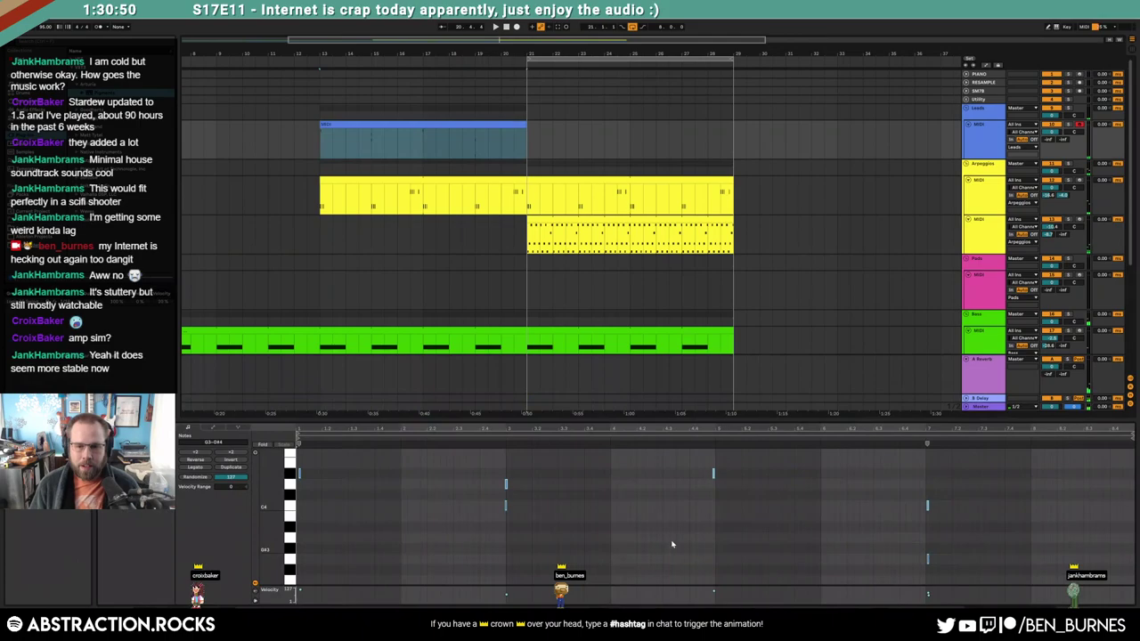
click(671, 548)
drag(680, 504, 777, 463)
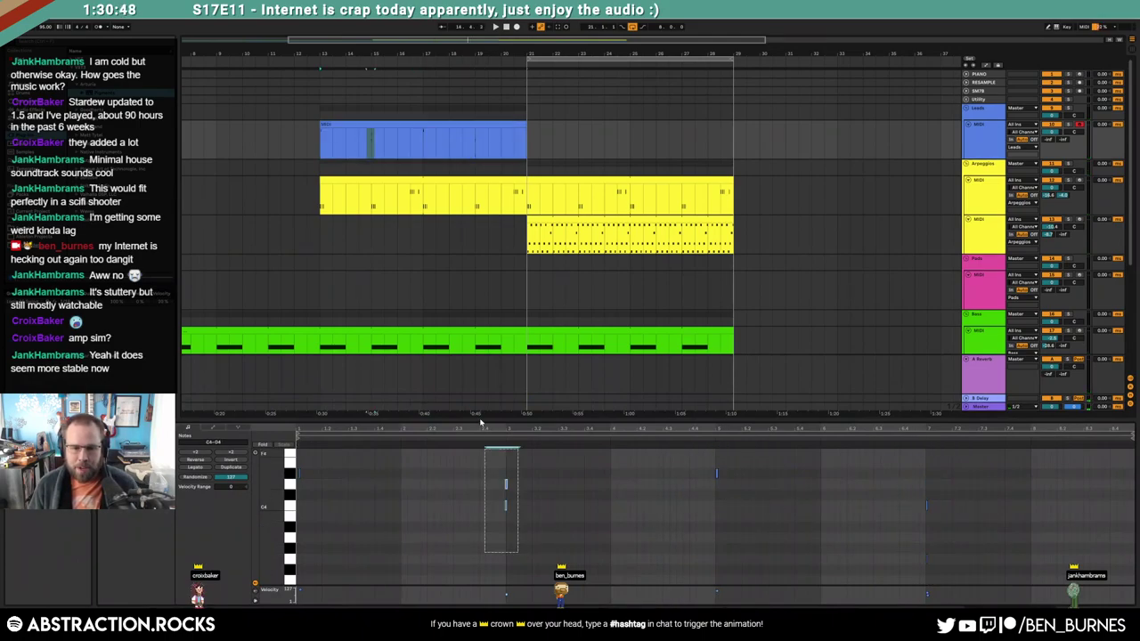
key(space)
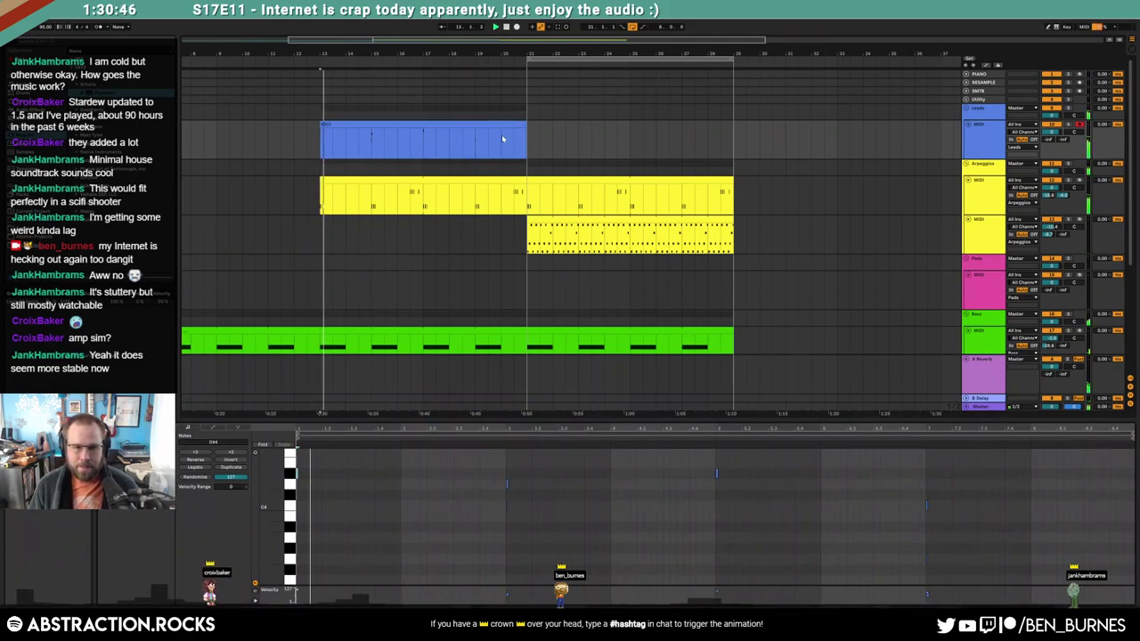
key(ctrl+a)
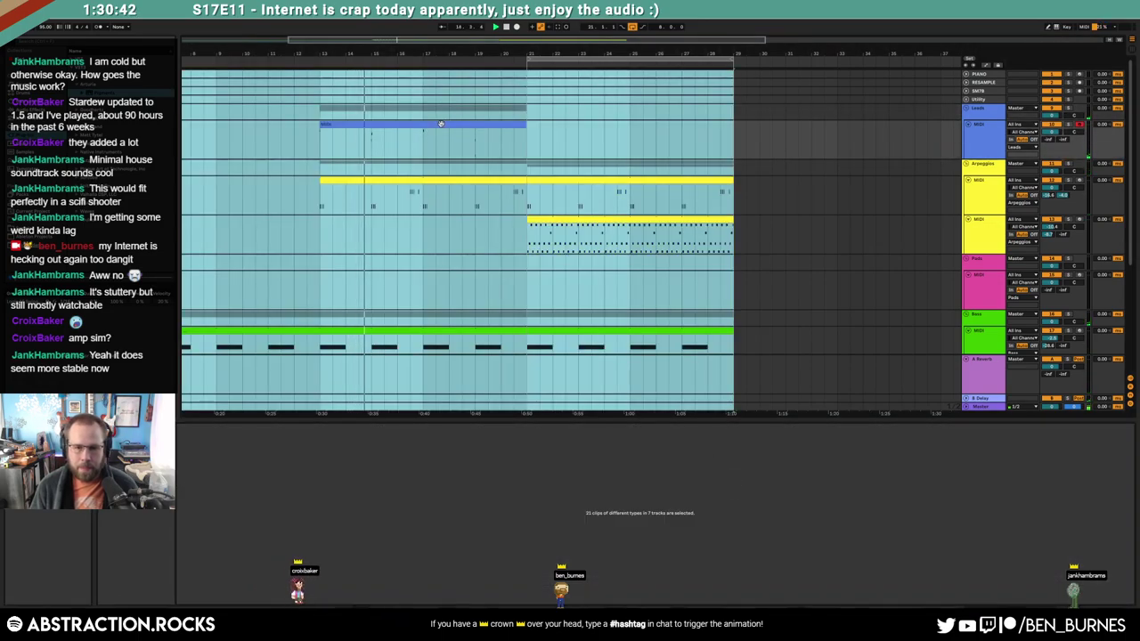
click(441, 123)
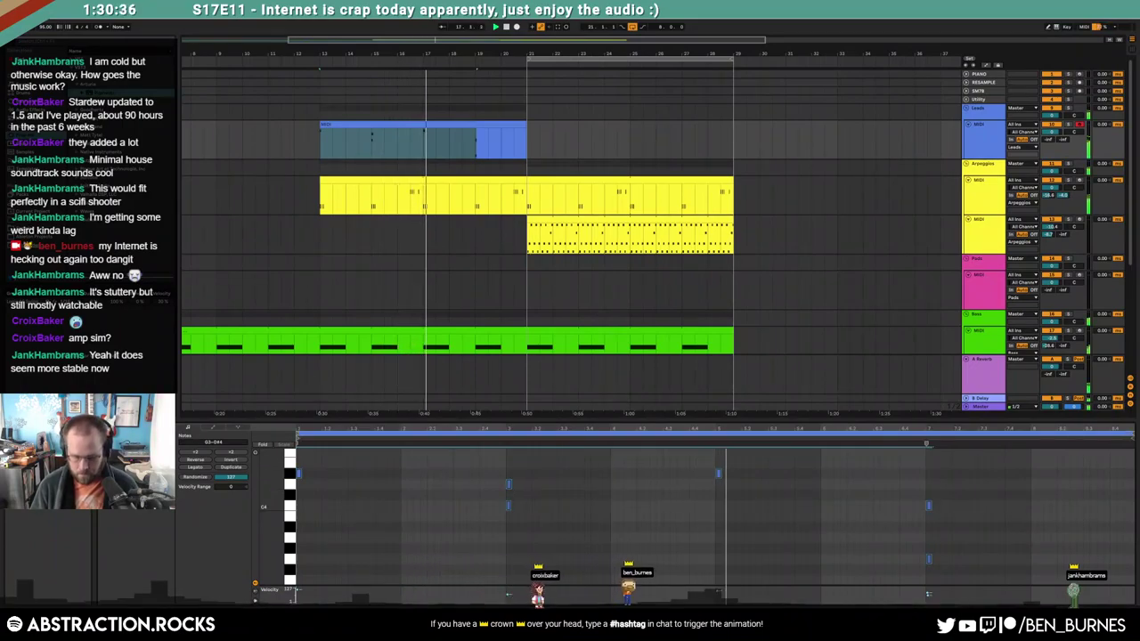
Extend the lead clip to bar 29 and lower its single note at bar 17 to A#3
drag(535, 133, 733, 134)
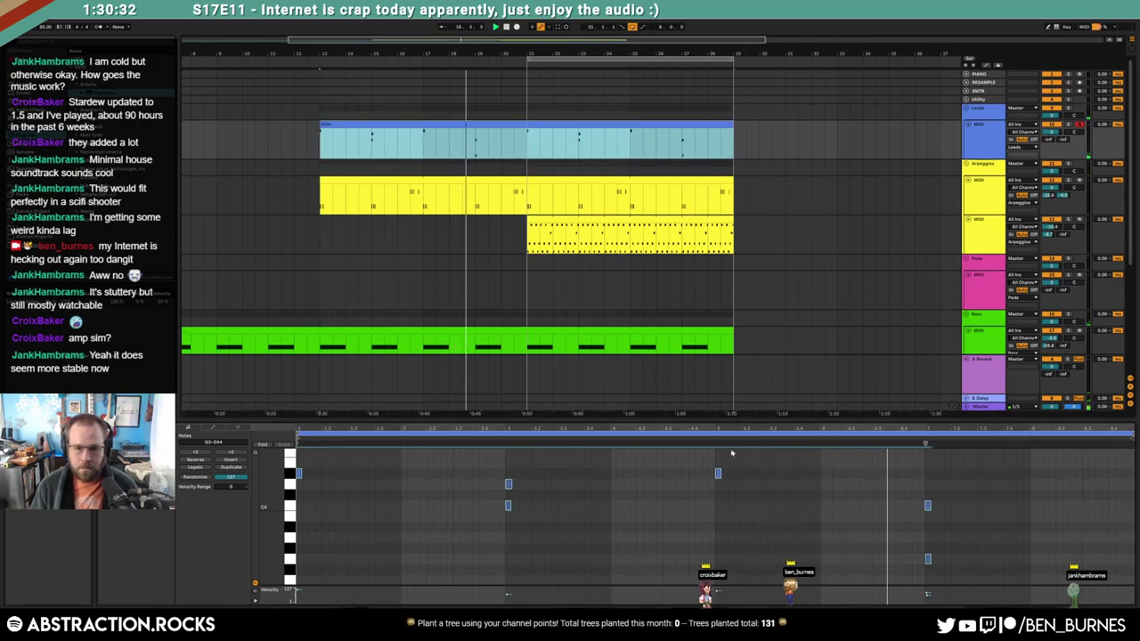
drag(731, 455, 711, 483)
key(Down)
key(Down)
key(Down)
key(Down)
key(Down)
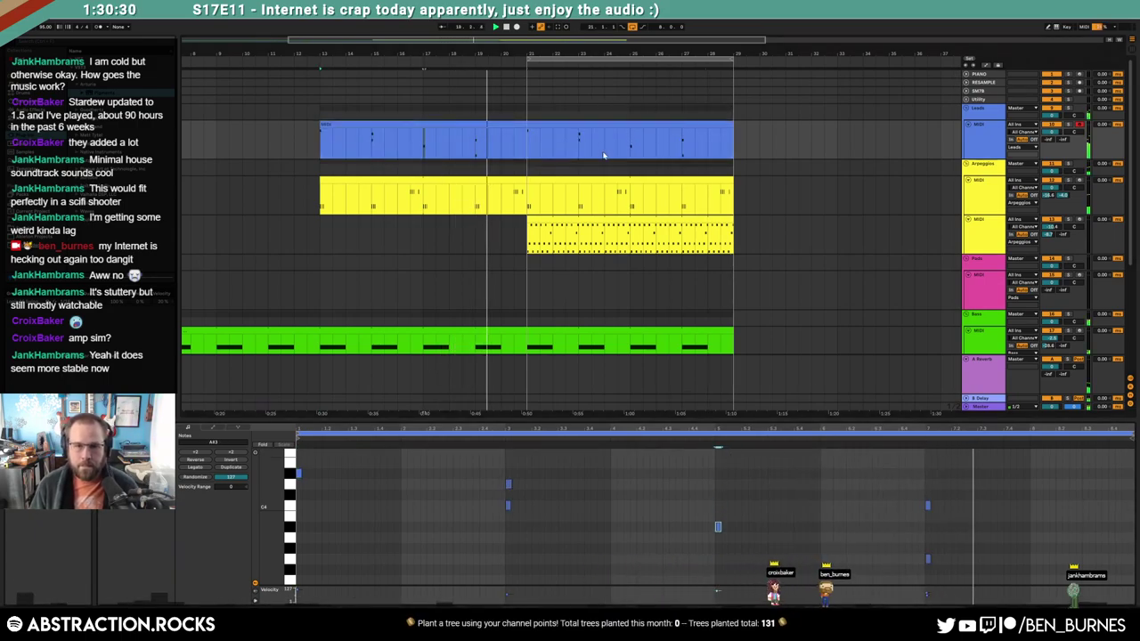
Insert a second MIDI track in the Leads group, unfold it, and load Pigments on it in place of Operator
key(shift+Tab)
click(569, 136)
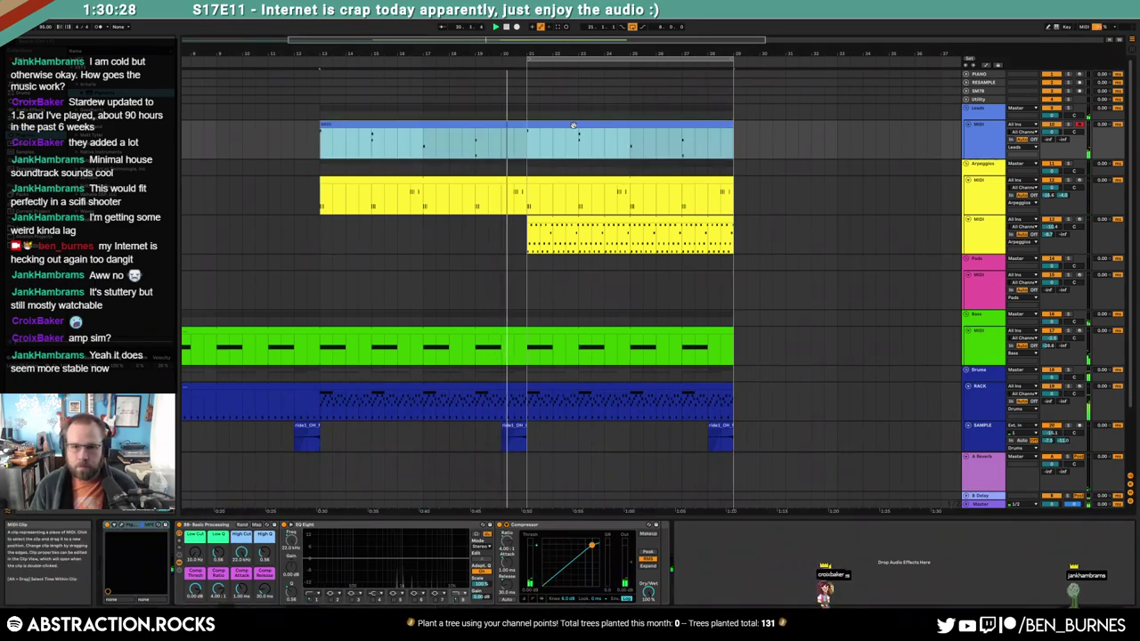
click(993, 151)
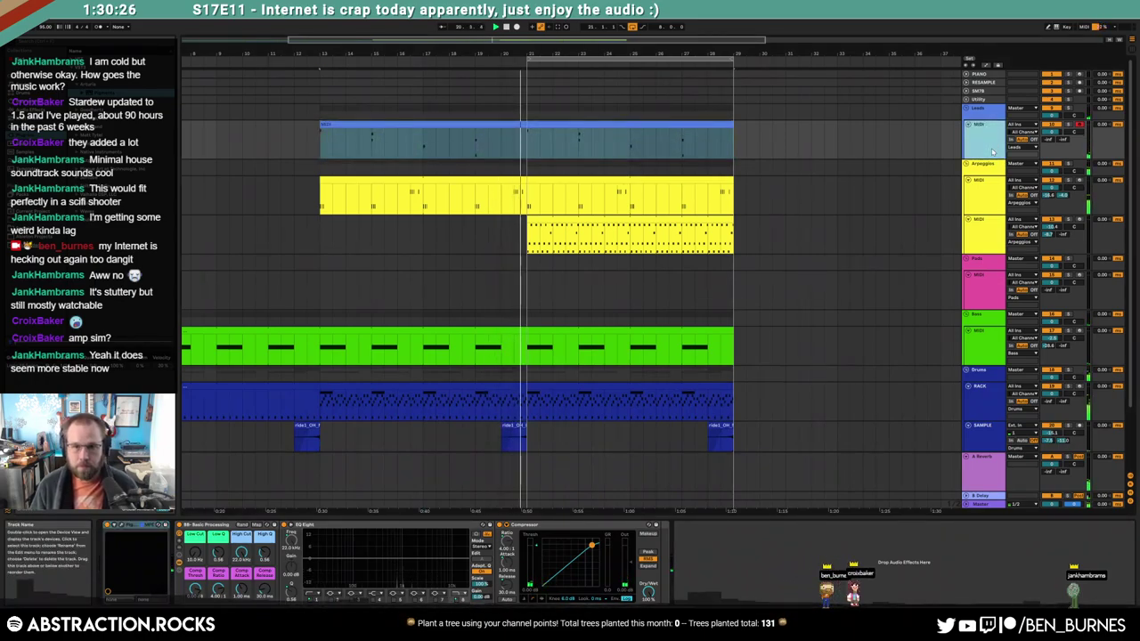
key(ctrl+shift+t)
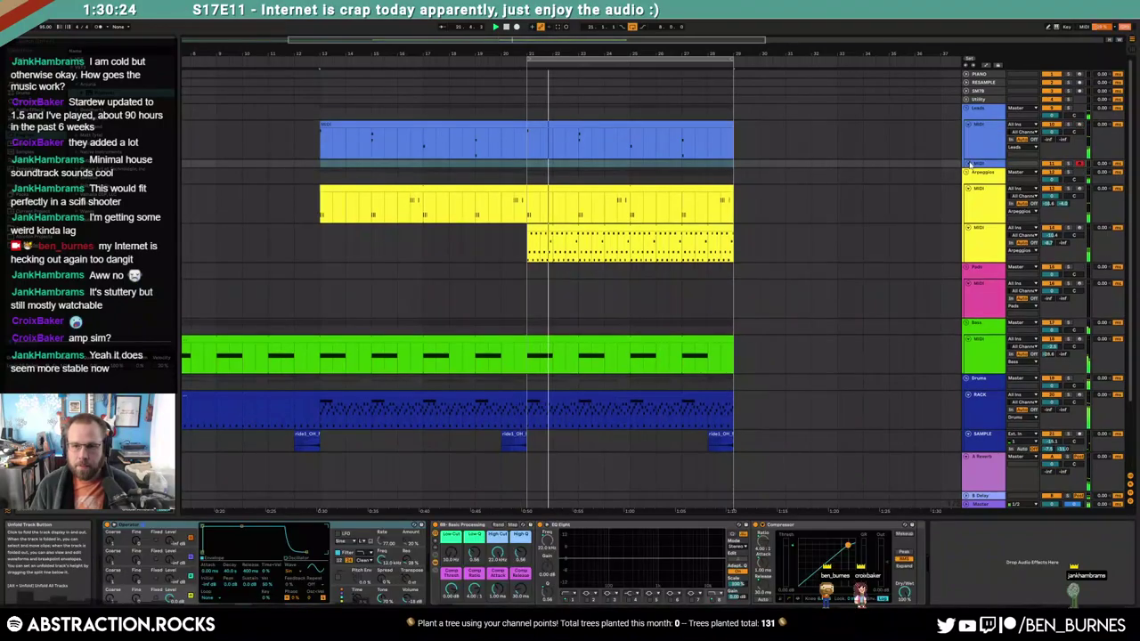
click(969, 164)
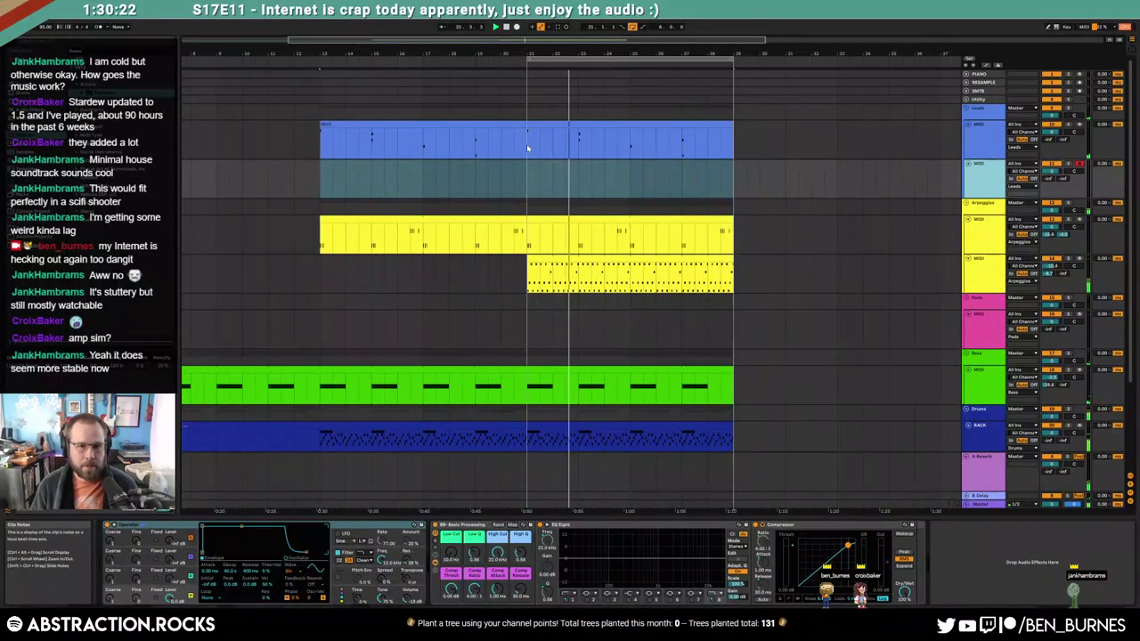
mouse_move(104, 92)
mouse_down()
mouse_move(506, 291)
mouse_move(176, 525)
mouse_move(200, 524)
mouse_up()
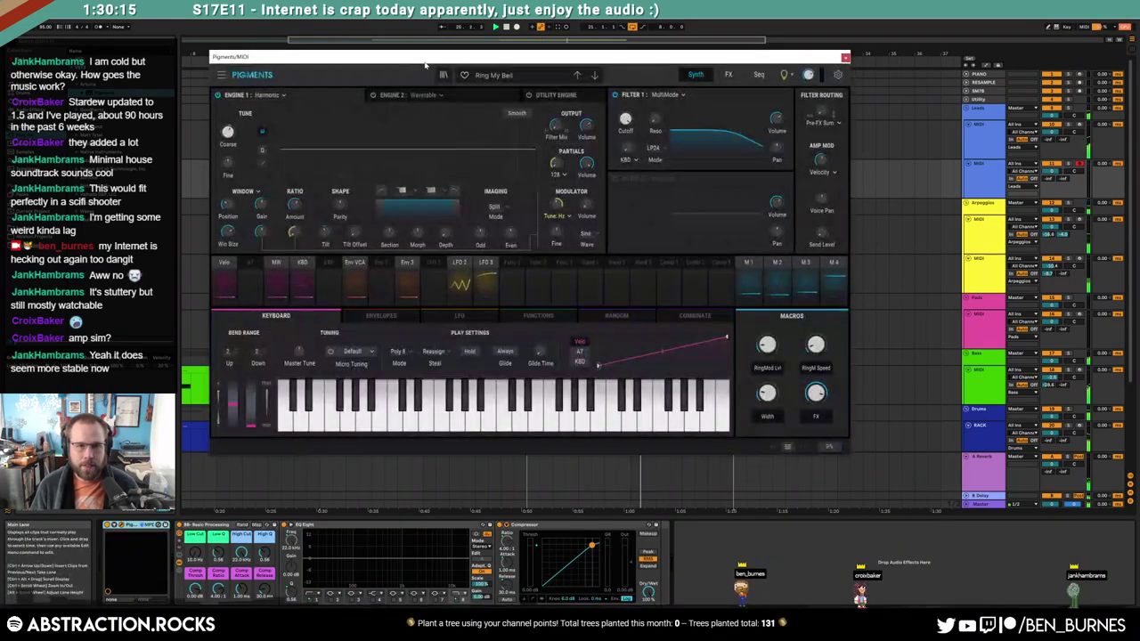
drag(425, 55, 451, 176)
key(space)
Consolidate the lead part from bar 13 to 29 into one clip and raise its bar 17 note to D#4
drag(527, 138, 736, 153)
click(709, 128)
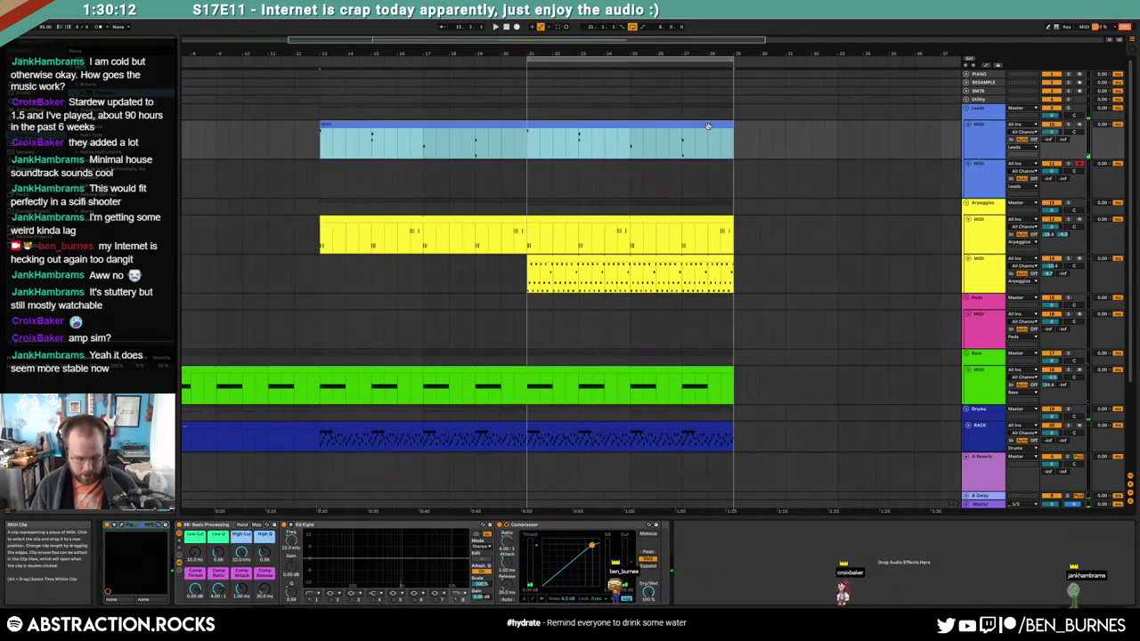
key(shift+Tab)
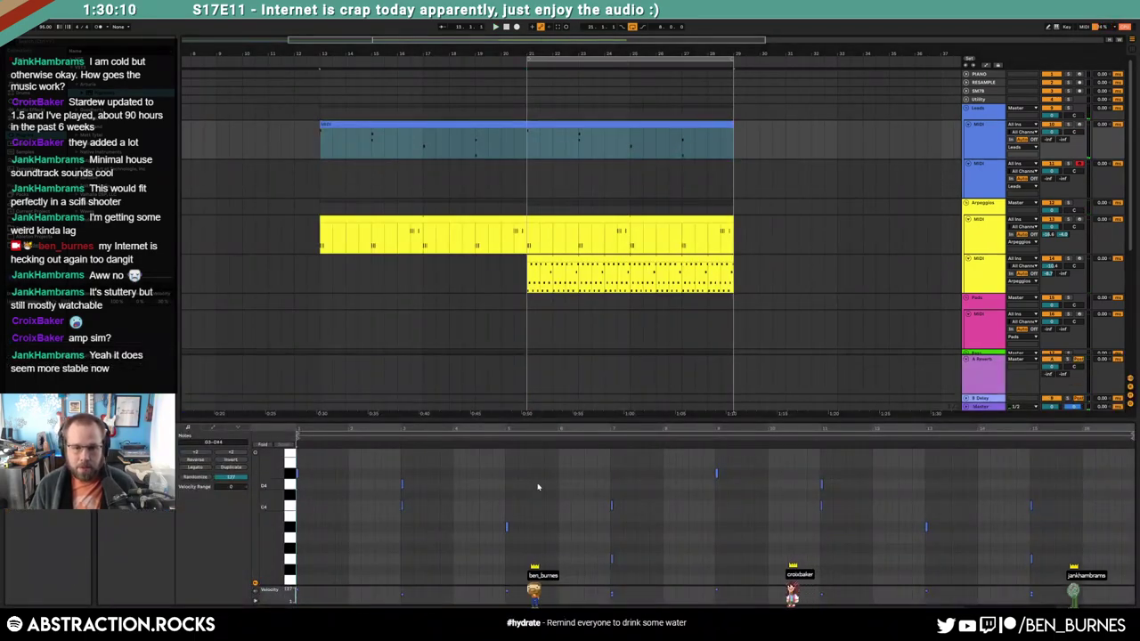
drag(540, 487, 496, 555)
key(Up)
key(Up)
key(Up)
key(Up)
Try raising the upper note of the bar 23 lead chord to F4, listen to it, and return it to D4
click(784, 539)
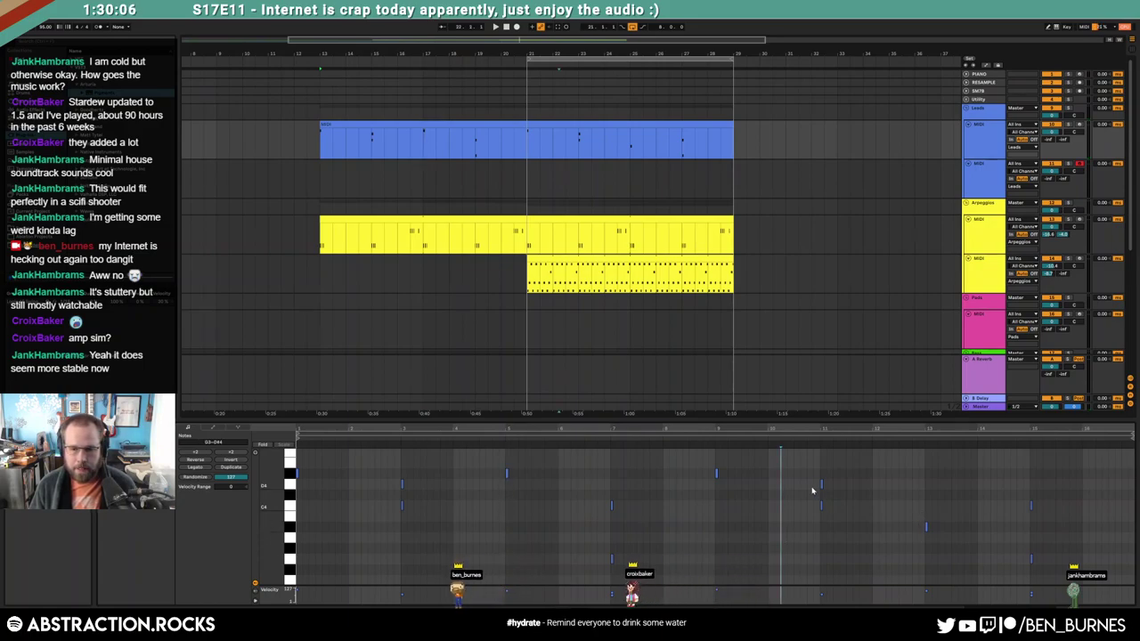
drag(830, 483, 833, 486)
key(Up)
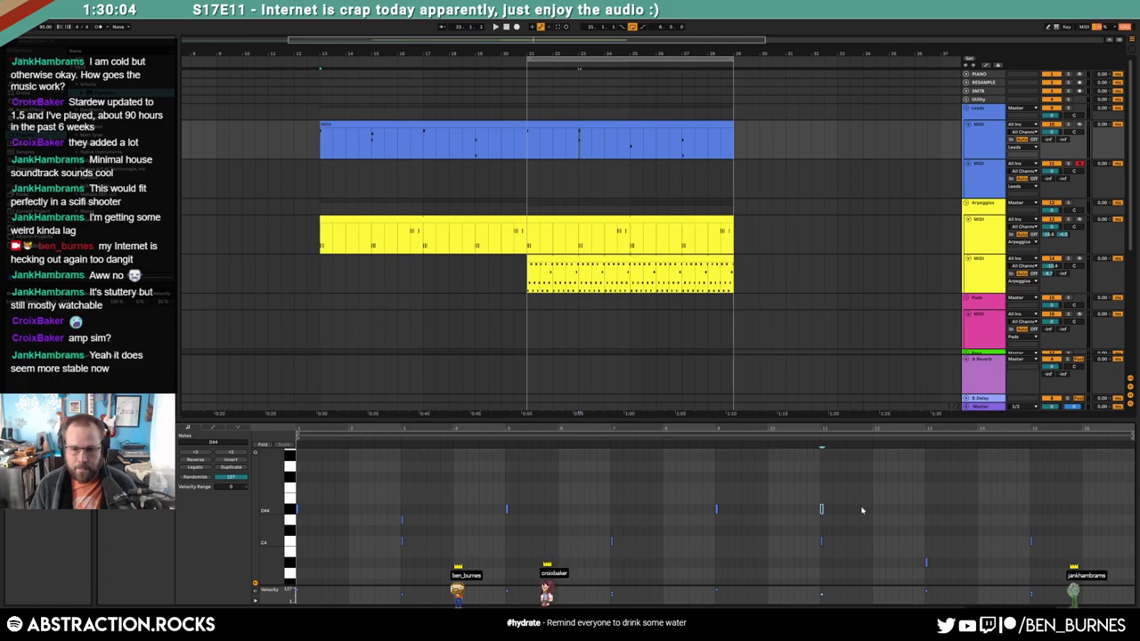
key(space)
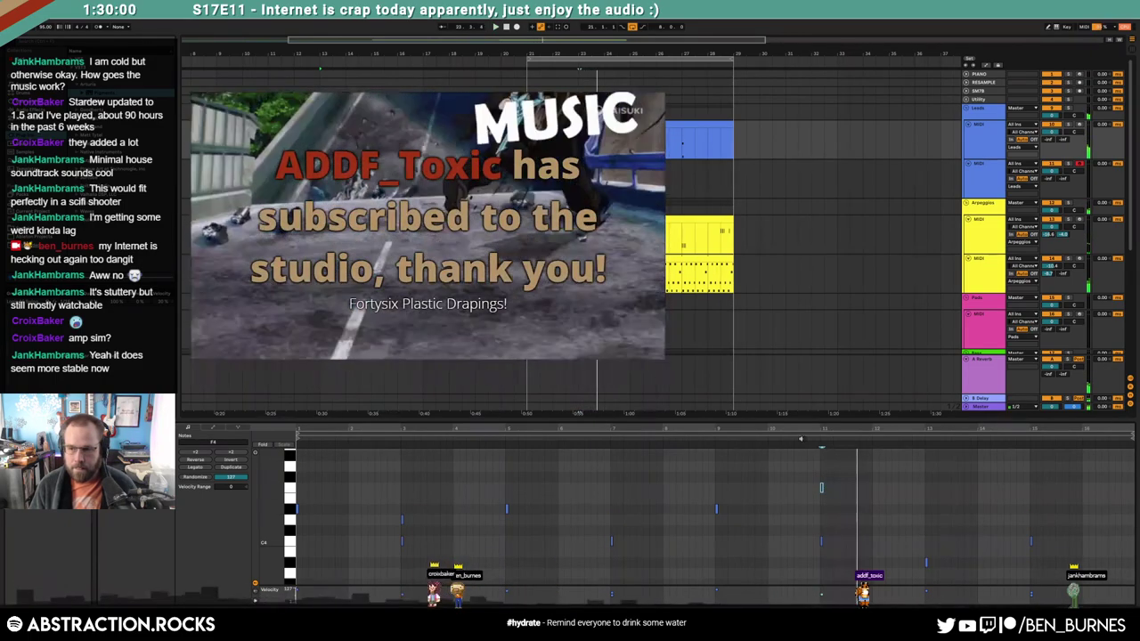
drag(800, 475, 843, 507)
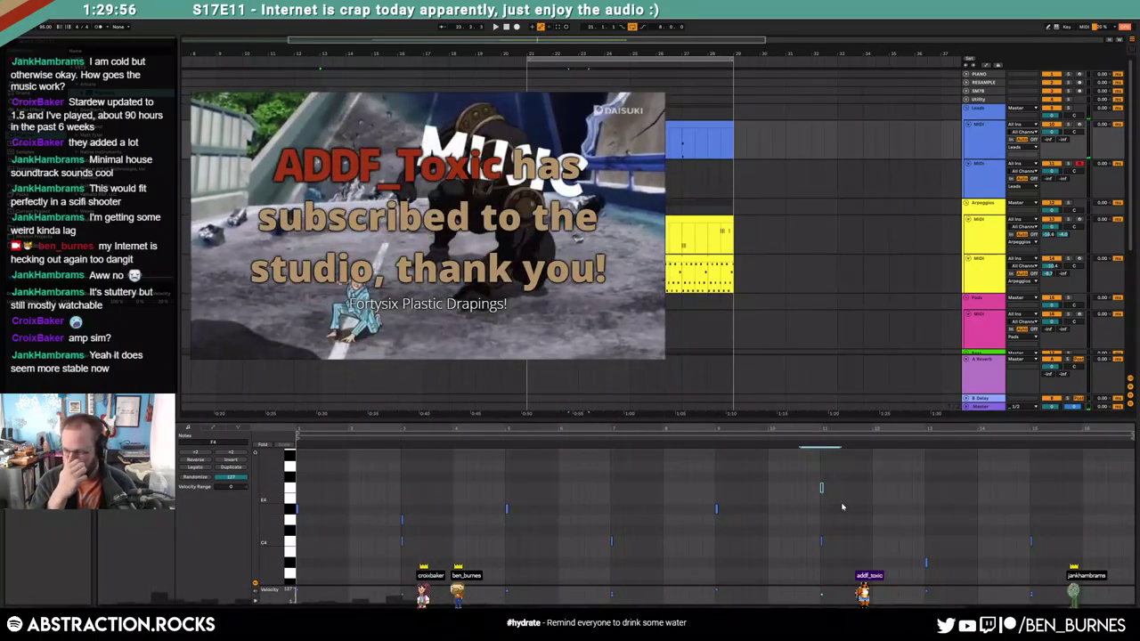
key(Down)
key(Down)
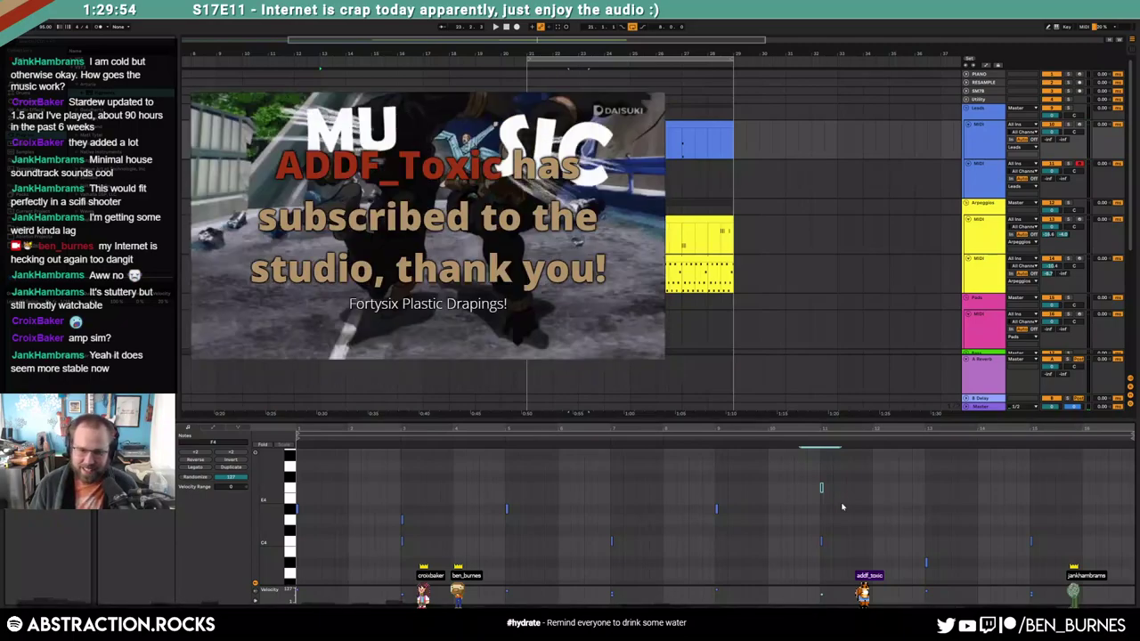
key(Down)
click(800, 494)
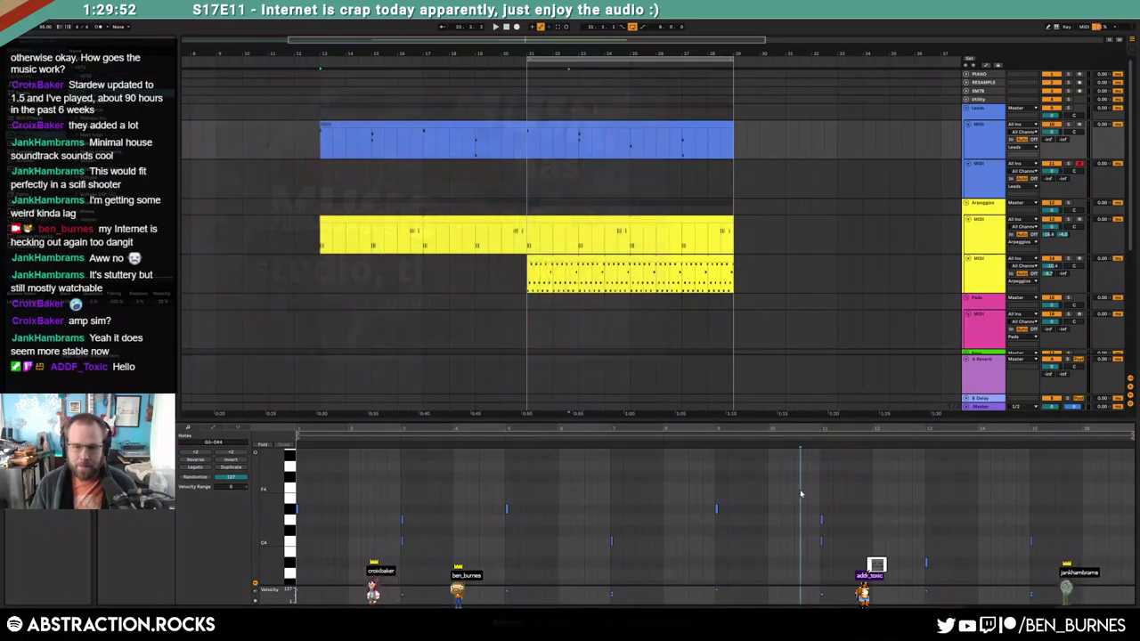
Arm the PIANO track for recording and play the arrangement from bar 13
key(shift+Tab)
scroll(619, 283, down, 5)
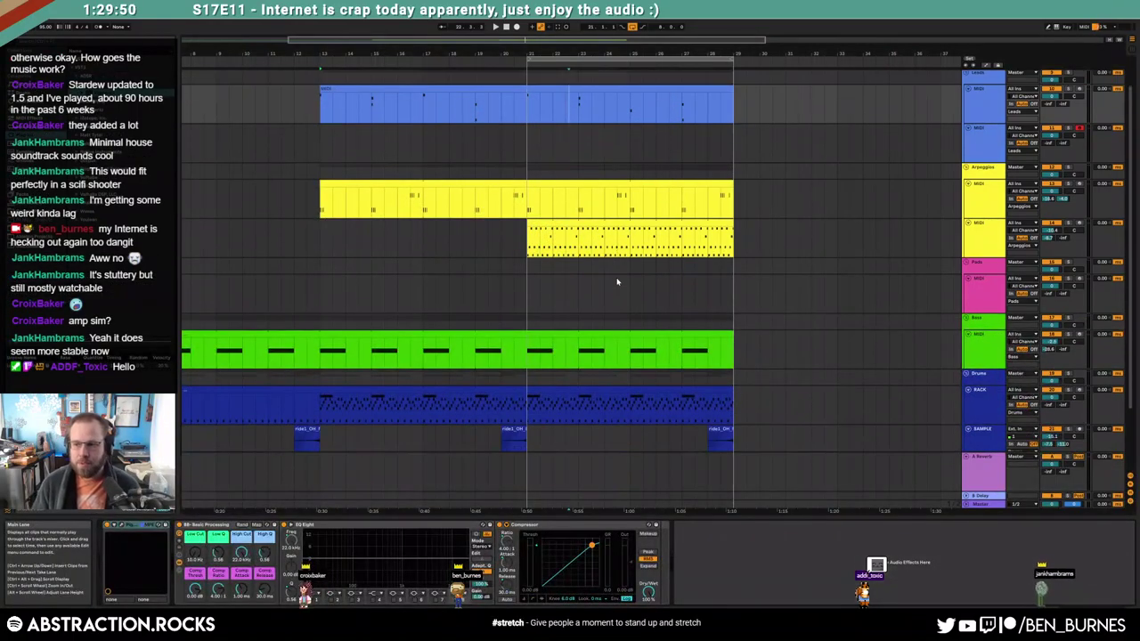
scroll(624, 292, up, 4)
scroll(649, 309, up, 1)
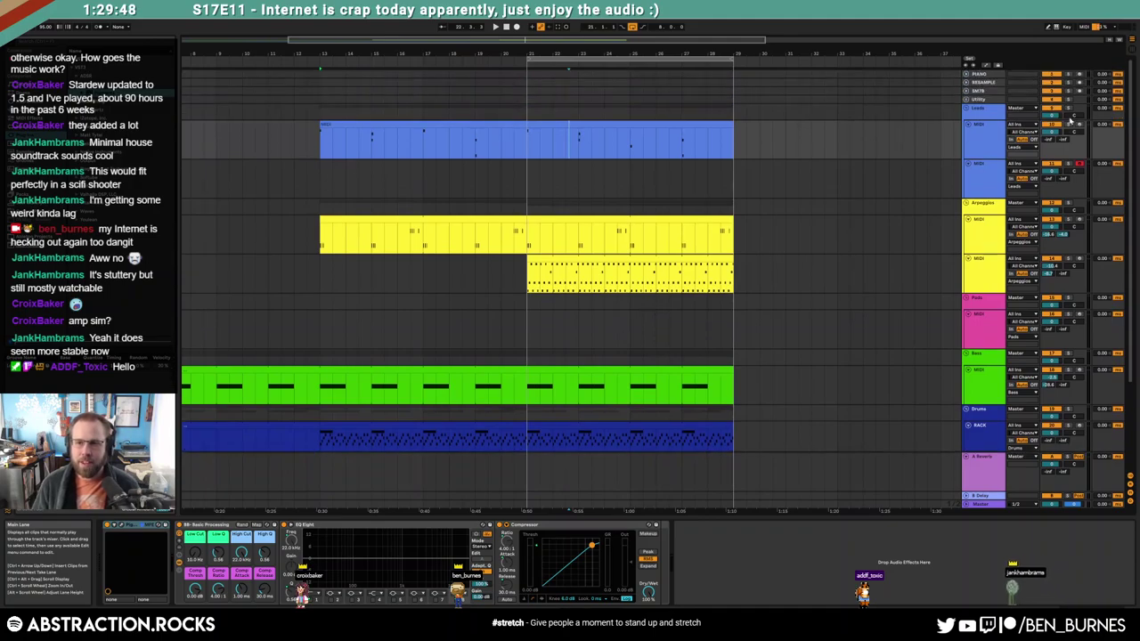
click(1078, 74)
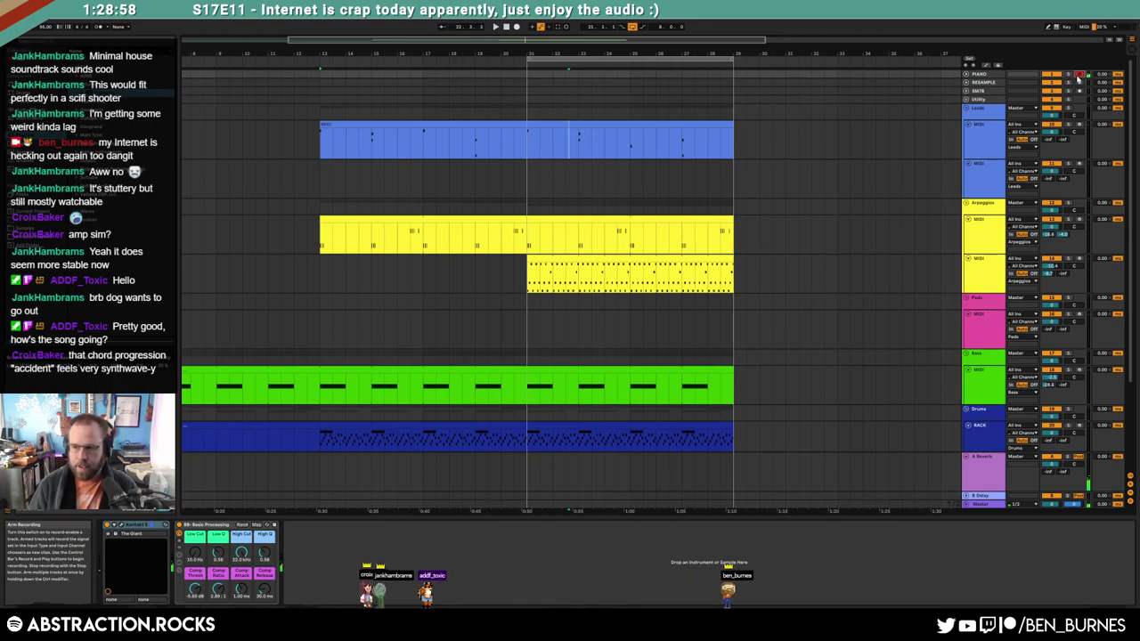
click(318, 142)
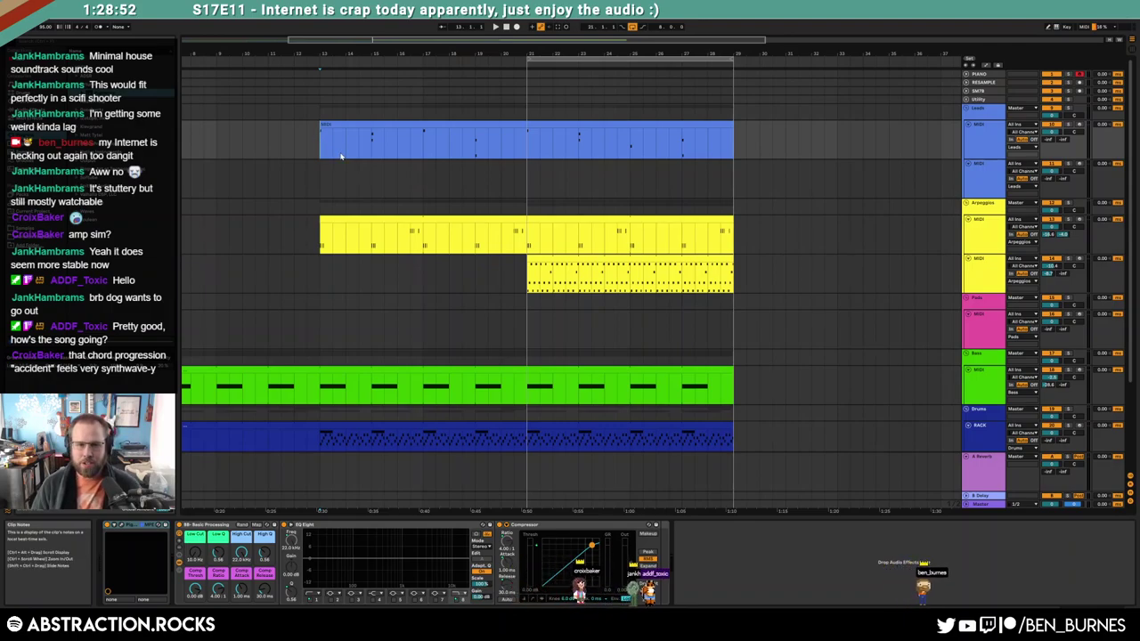
key(space)
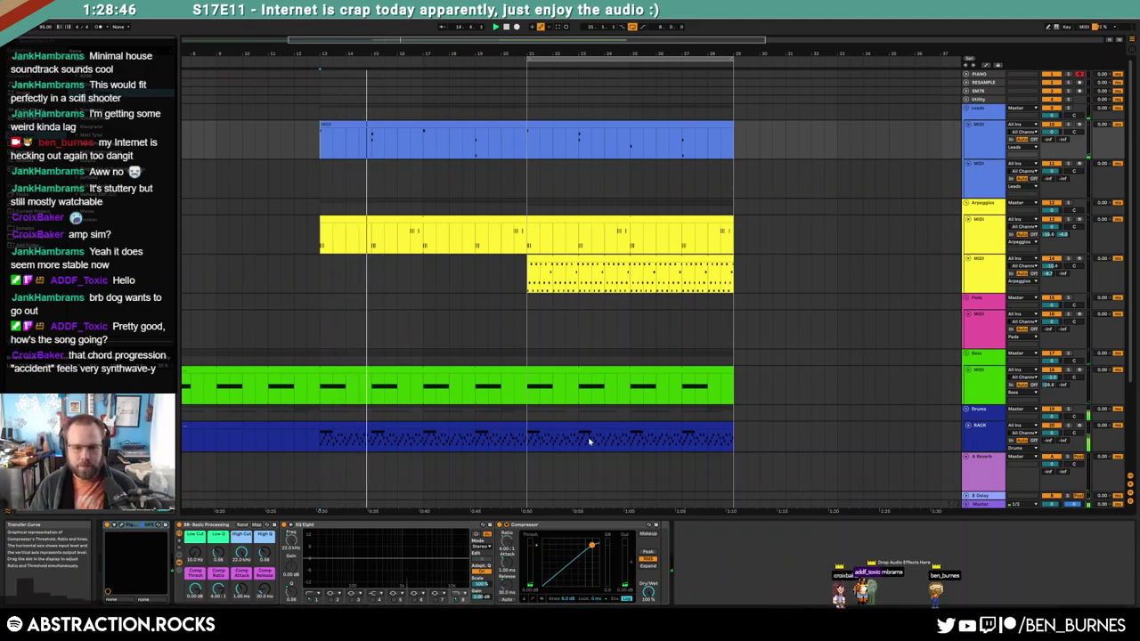
Open the RACK drum clip from bar 21 and split the hat just before beat 3 into two short hits, the second one row lower
scroll(600, 362, down, 1)
scroll(599, 363, down, 1)
drag(527, 406, 729, 409)
double_click(704, 390)
click(474, 536)
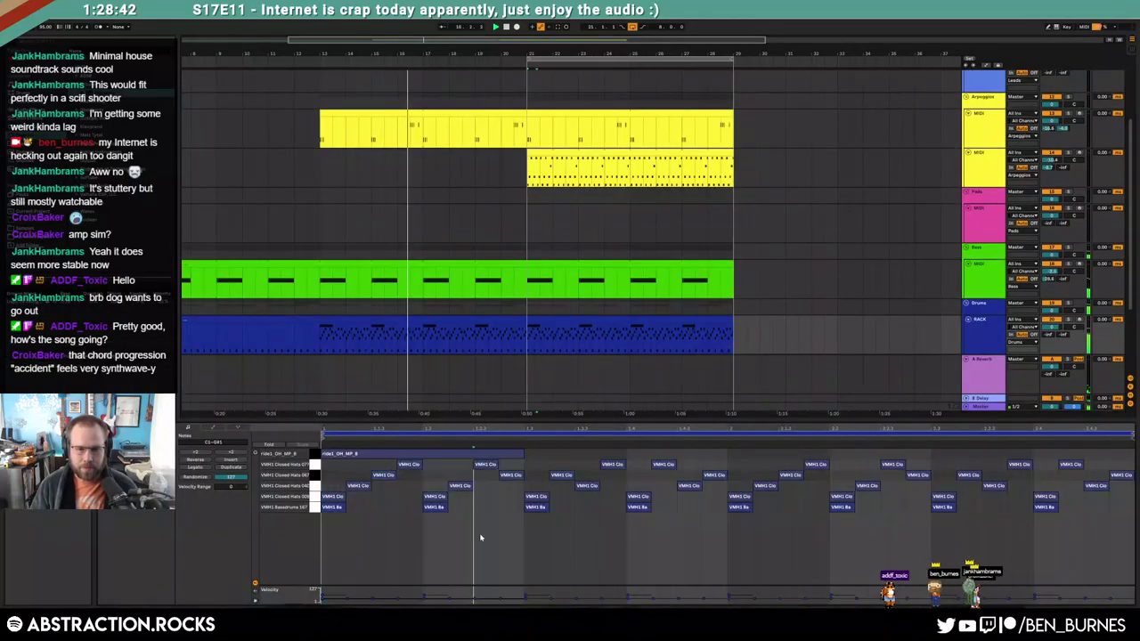
click(512, 489)
double_click(512, 488)
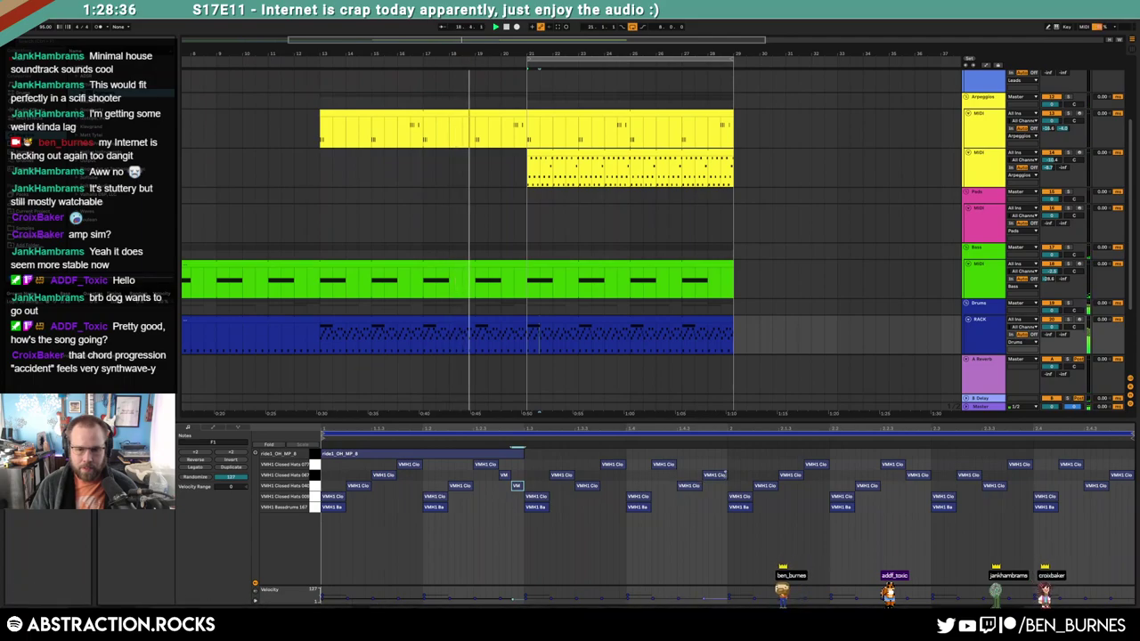
Split the hats just before the clip's bar 2 and before beat 3 of bar 2 into short pairs, each second hit one row higher
drag(714, 475, 729, 478)
double_click(720, 465)
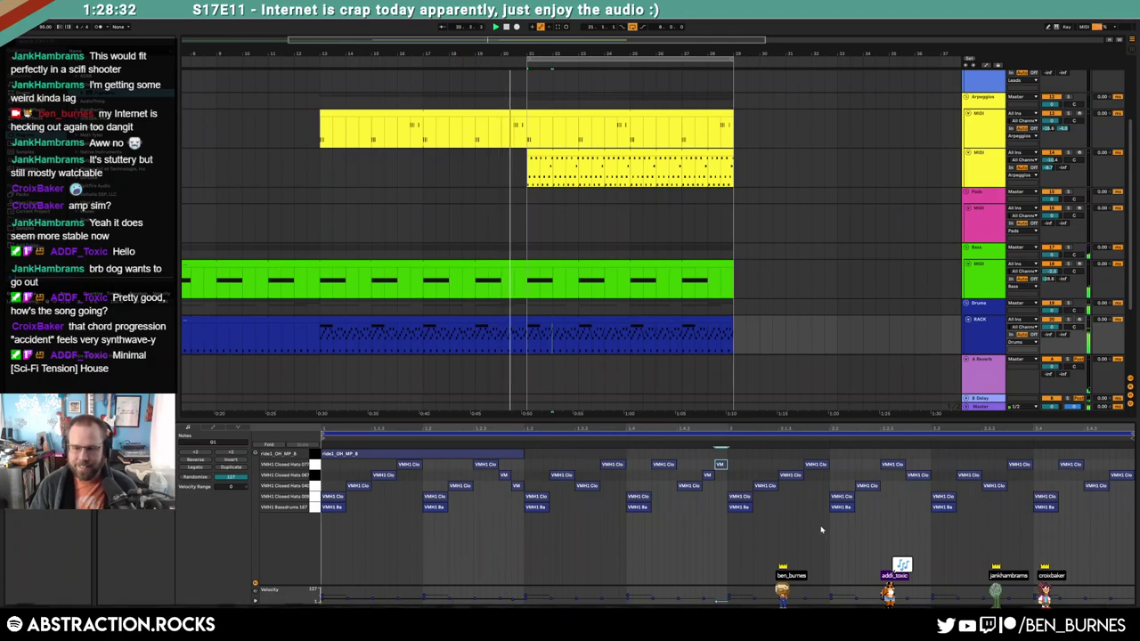
drag(930, 473, 916, 475)
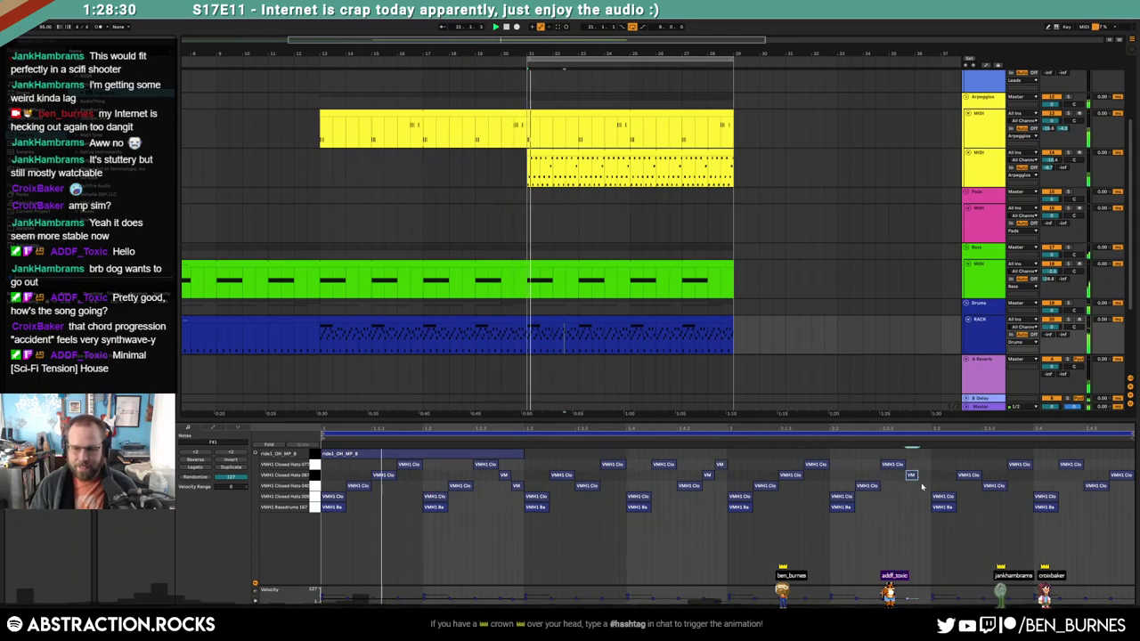
double_click(923, 466)
Put the second hit of each short hat pair on its first hit's row, and double the last hat of bar 2
key(Down)
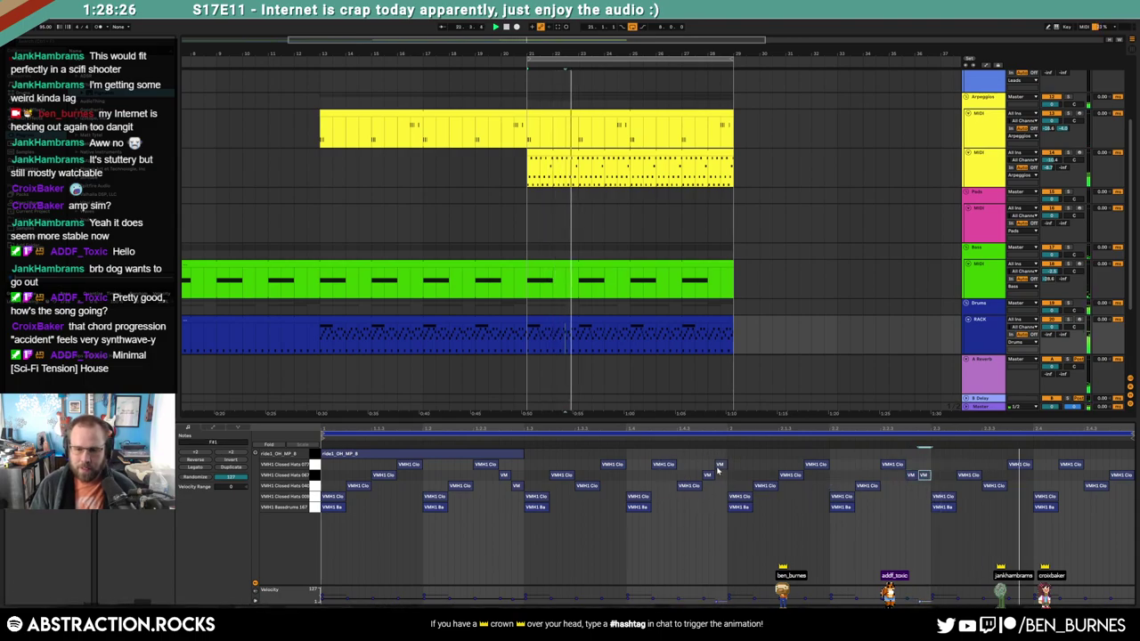
click(518, 488)
key(Up)
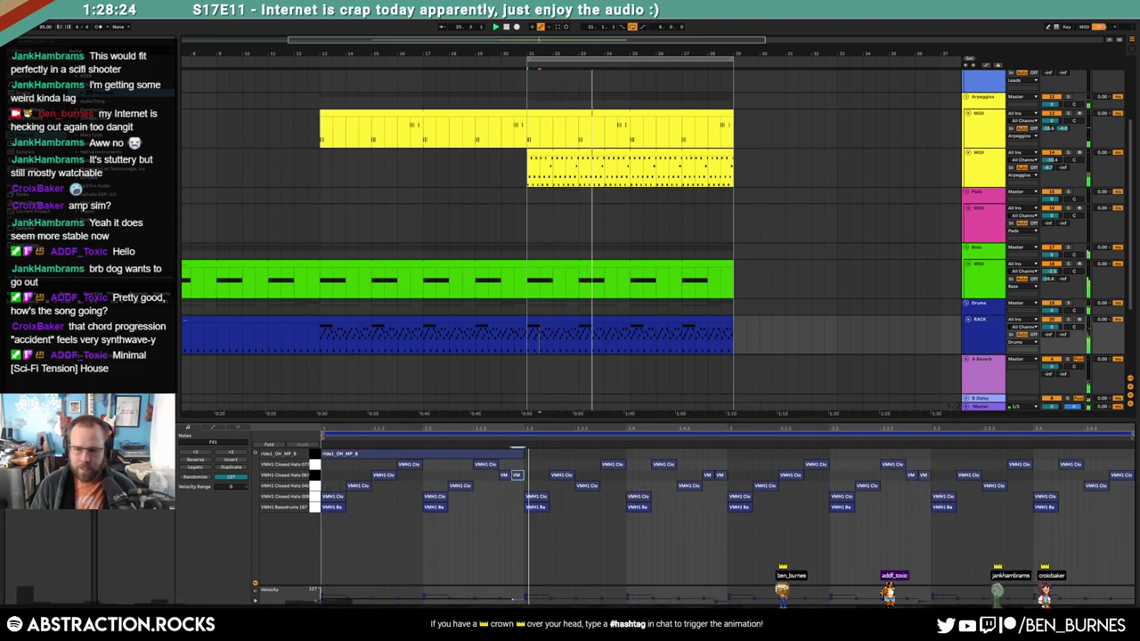
drag(1133, 475, 1121, 476)
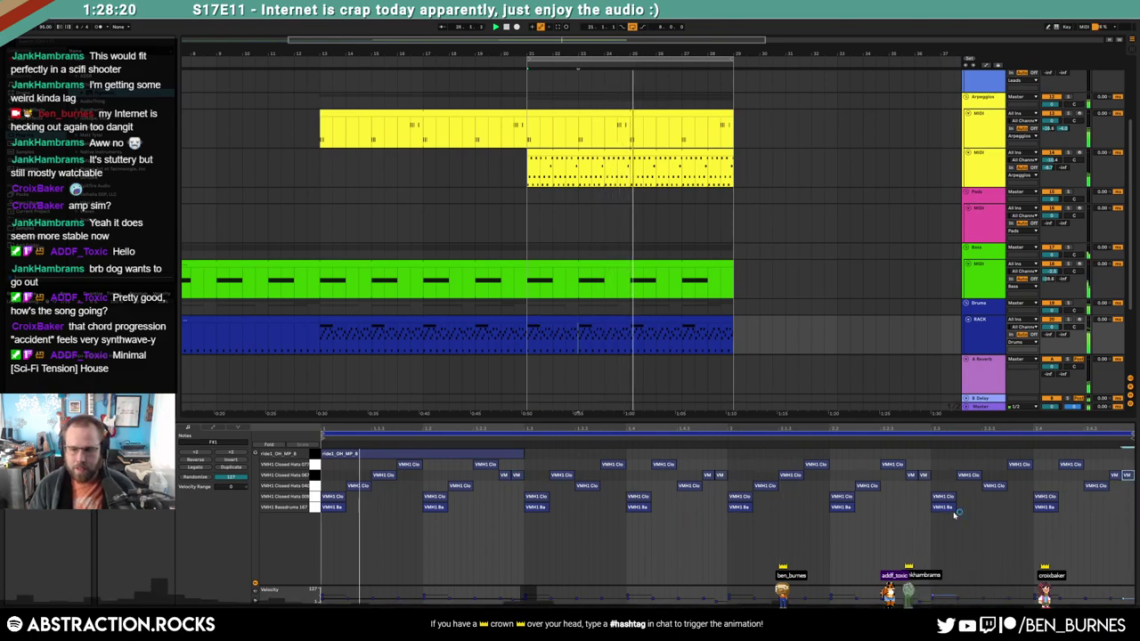
Swap the rows of the short hat pair and its preceding hat before beat 3 of bar 2, and raise bar 1's closing pair one row
click(894, 465)
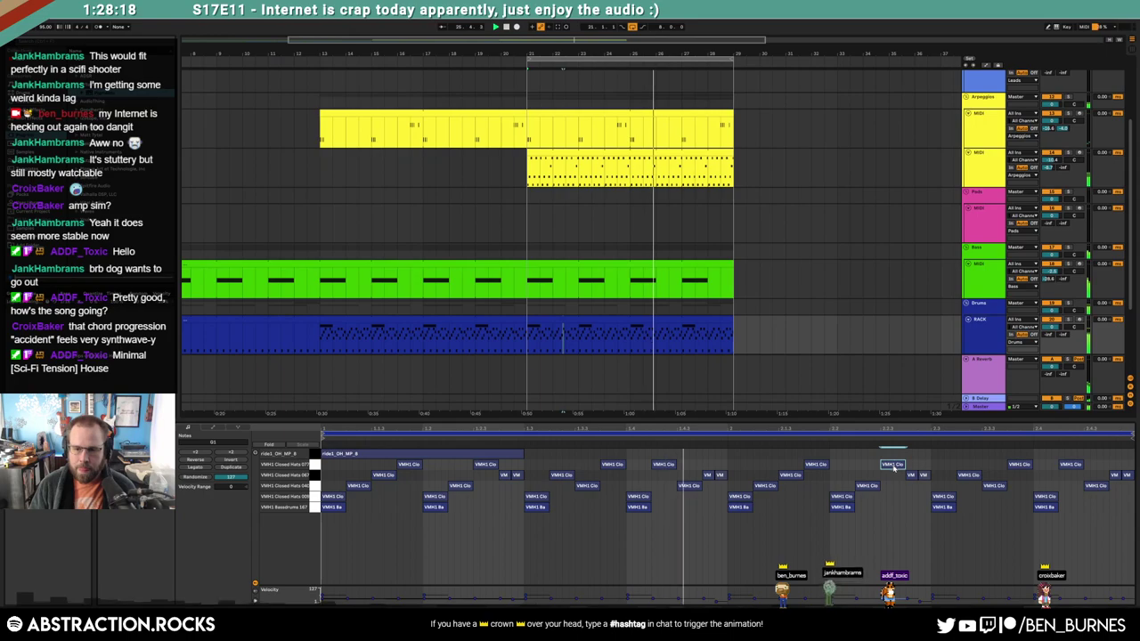
click(921, 476)
mouse_move(900, 467)
mouse_down()
mouse_move(923, 466)
mouse_move(893, 482)
mouse_move(905, 477)
mouse_up()
key(shift+Left)
key(Right)
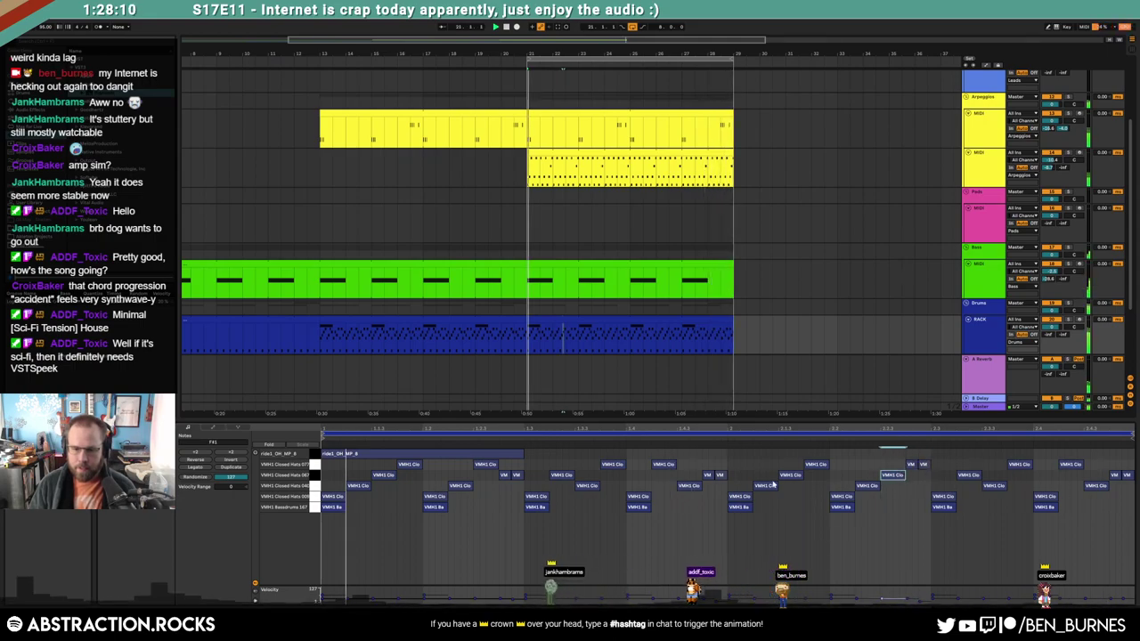
click(720, 475)
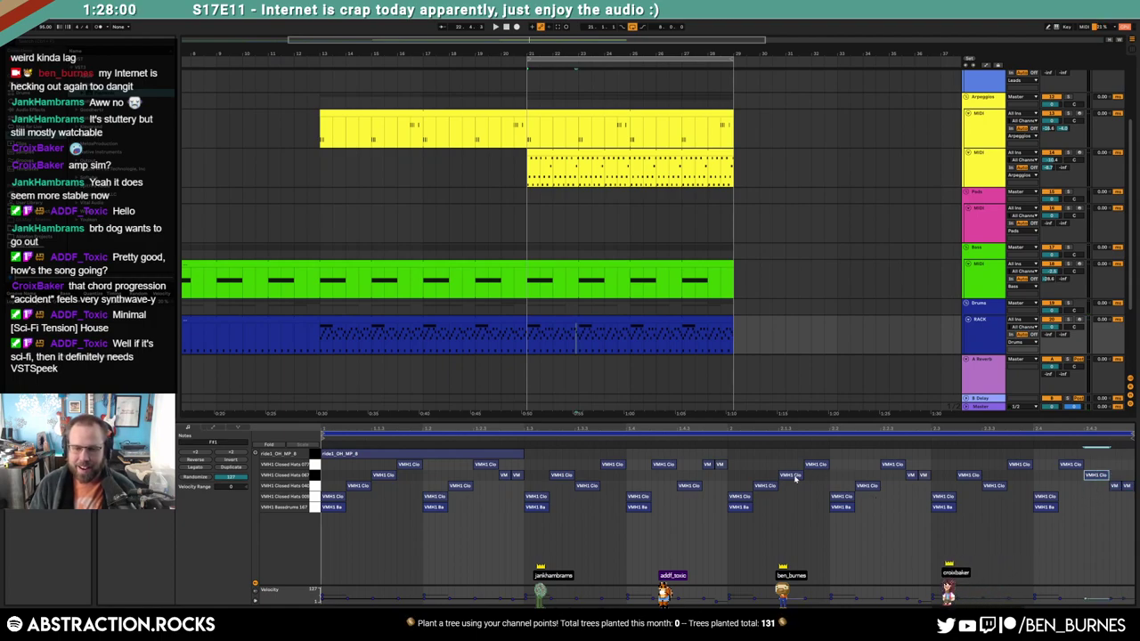
Play back the section from bar 21 to hear the hi-hat variations
key(space)
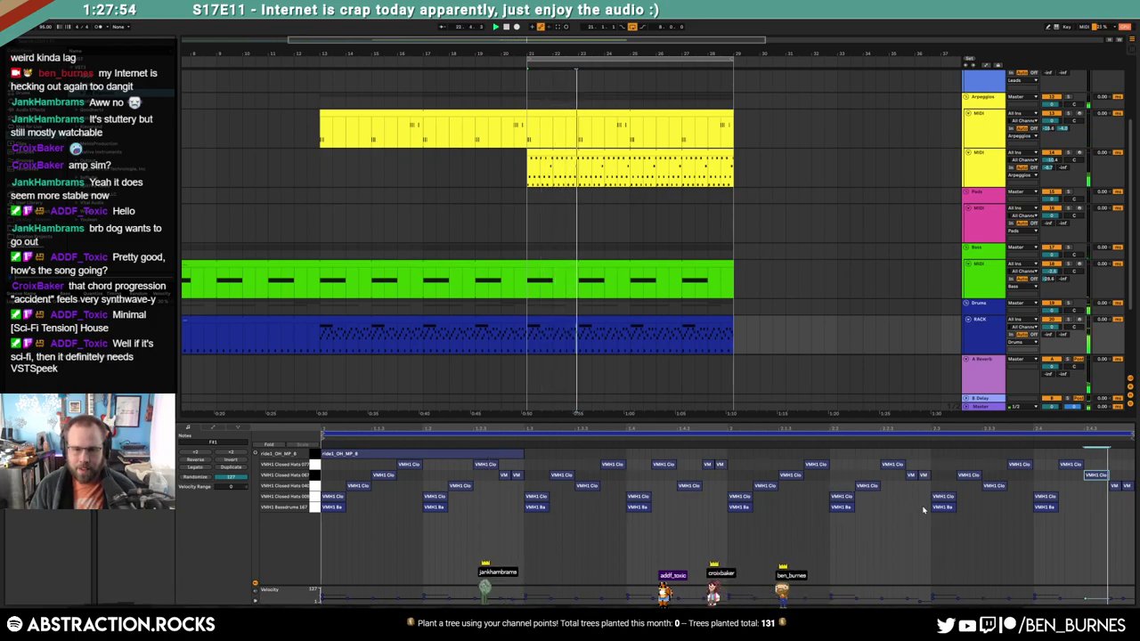
key(shift+Tab)
key(space)
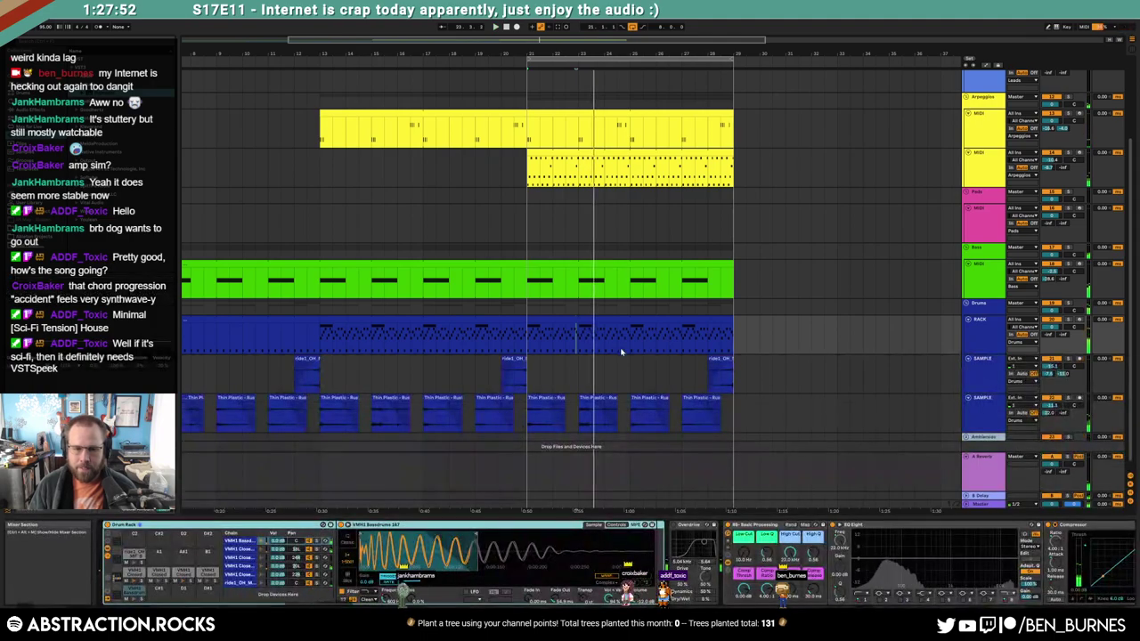
Find a MaxV Roland808 snare sample in the sample library and add it to the RACK drum rack's D1 pad
click(614, 320)
click(38, 229)
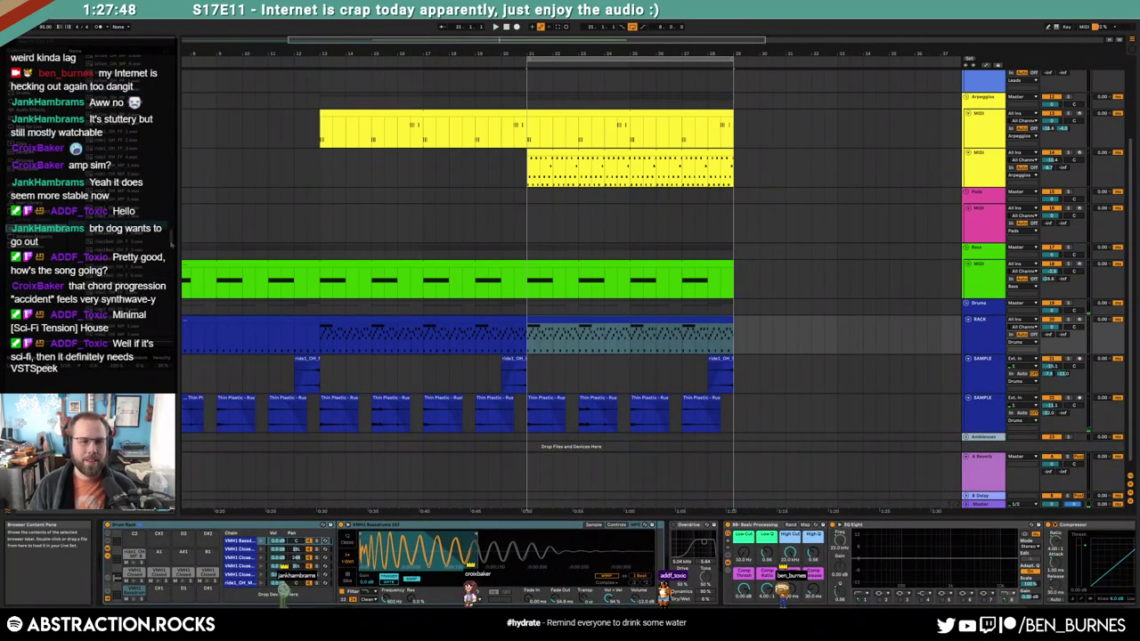
drag(175, 221, 182, 72)
click(79, 255)
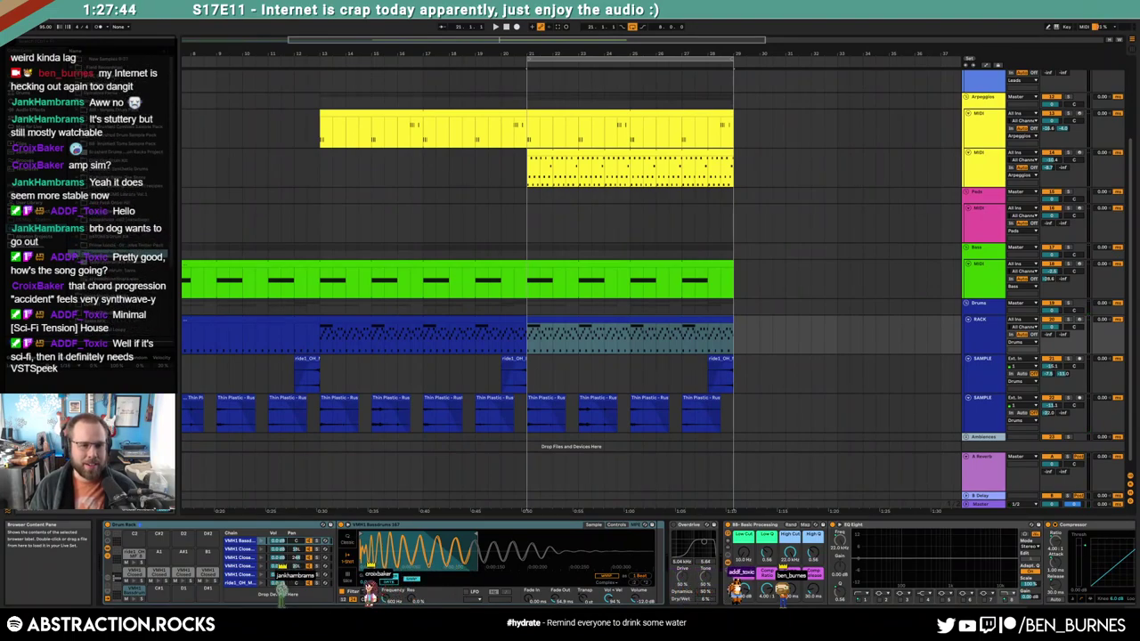
drag(172, 242, 185, 308)
click(78, 178)
drag(173, 162, 181, 62)
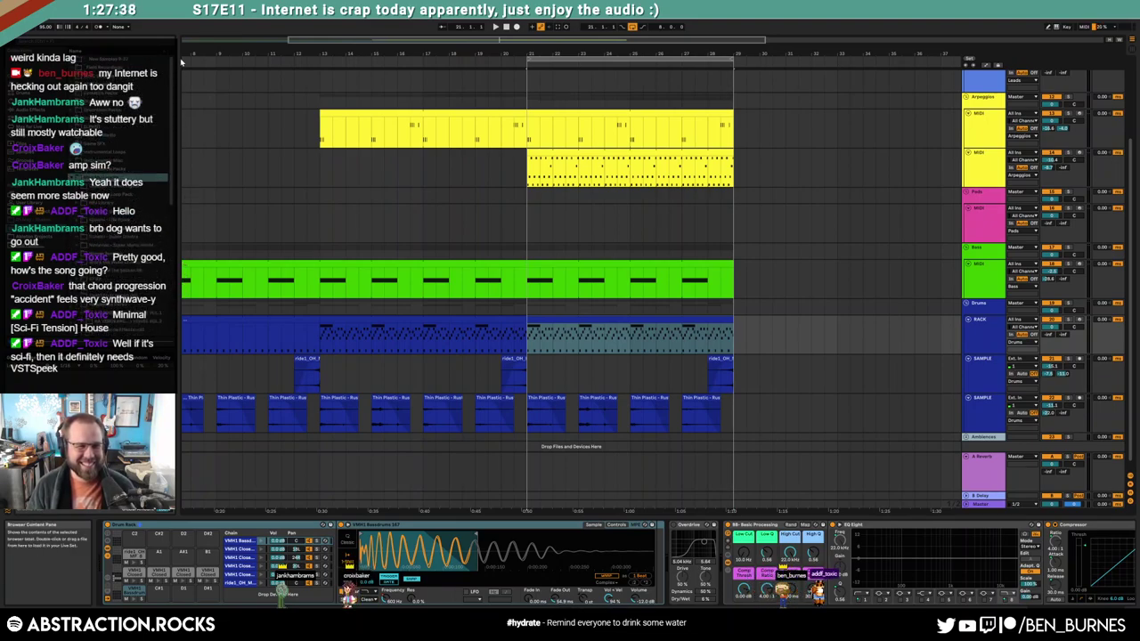
click(78, 68)
click(79, 68)
click(76, 118)
drag(174, 73, 175, 197)
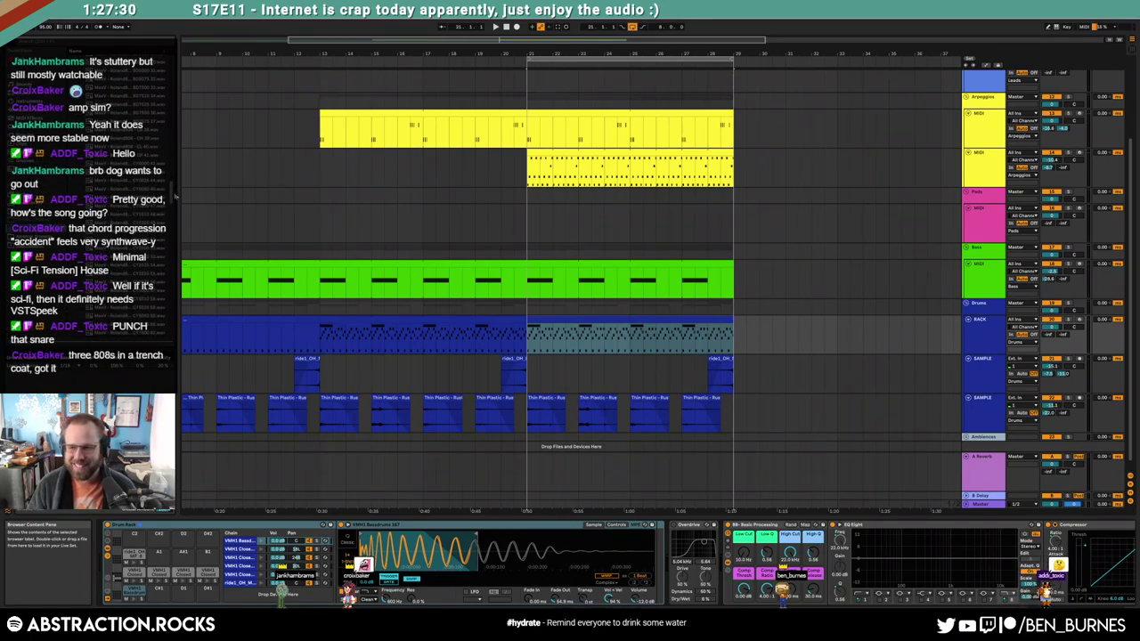
drag(177, 204, 188, 242)
click(149, 234)
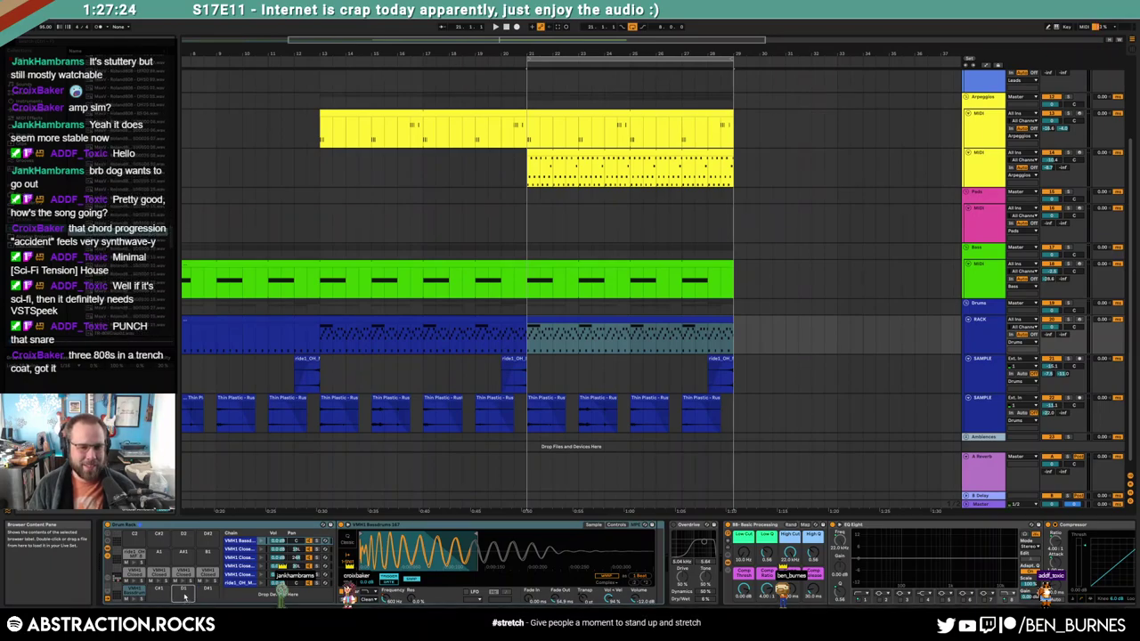
drag(150, 234, 184, 590)
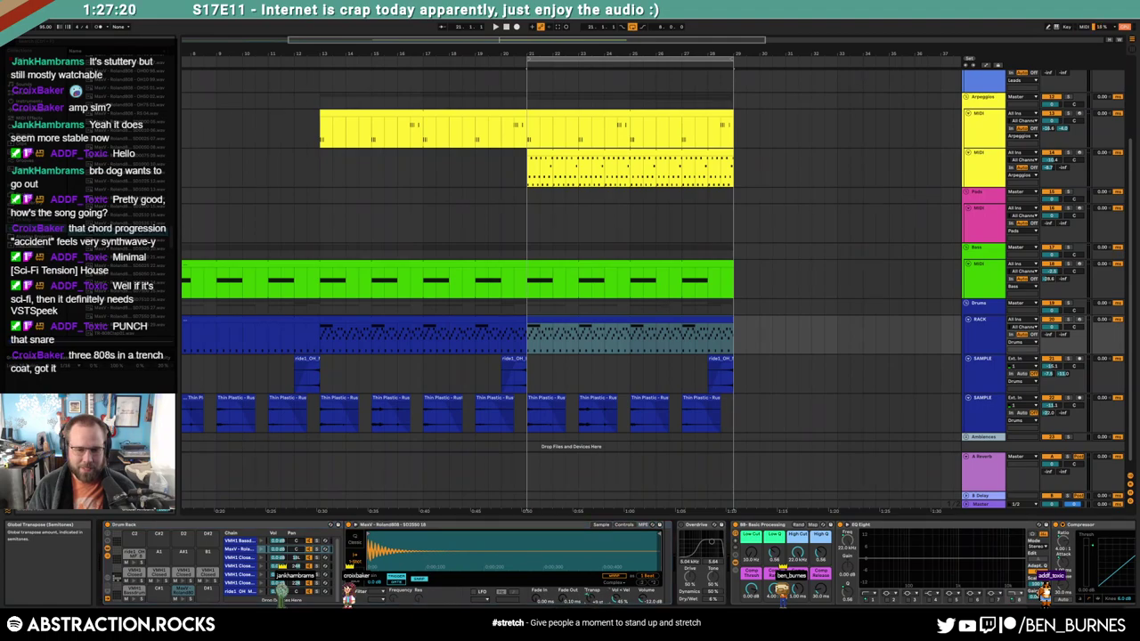
Audition the snare on the drum rack's D1 pad
click(180, 601)
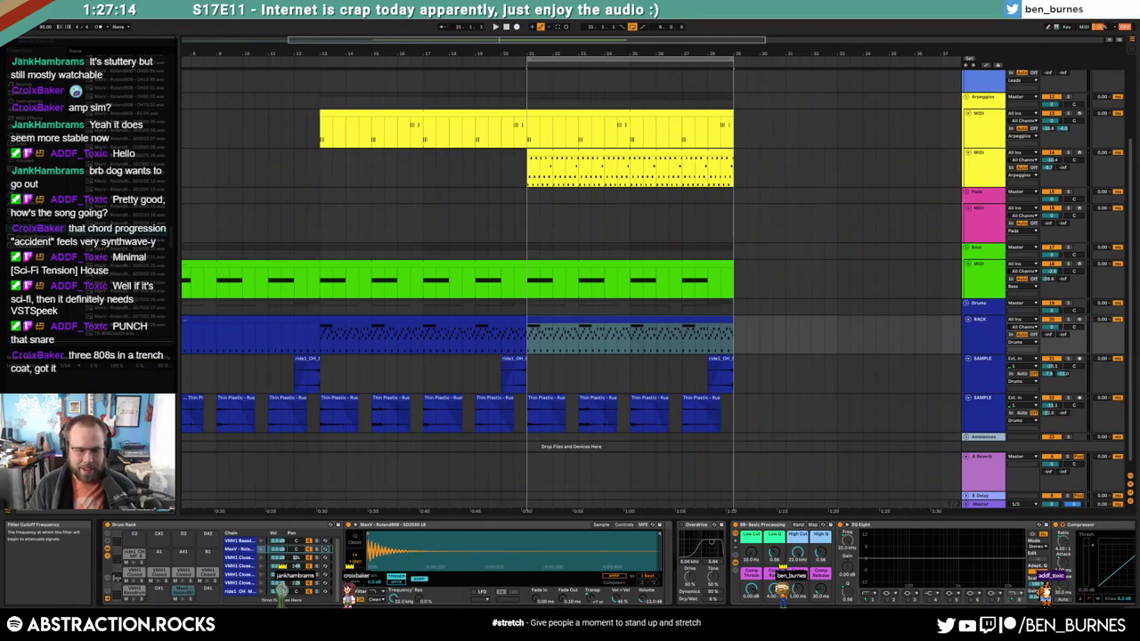
click(184, 602)
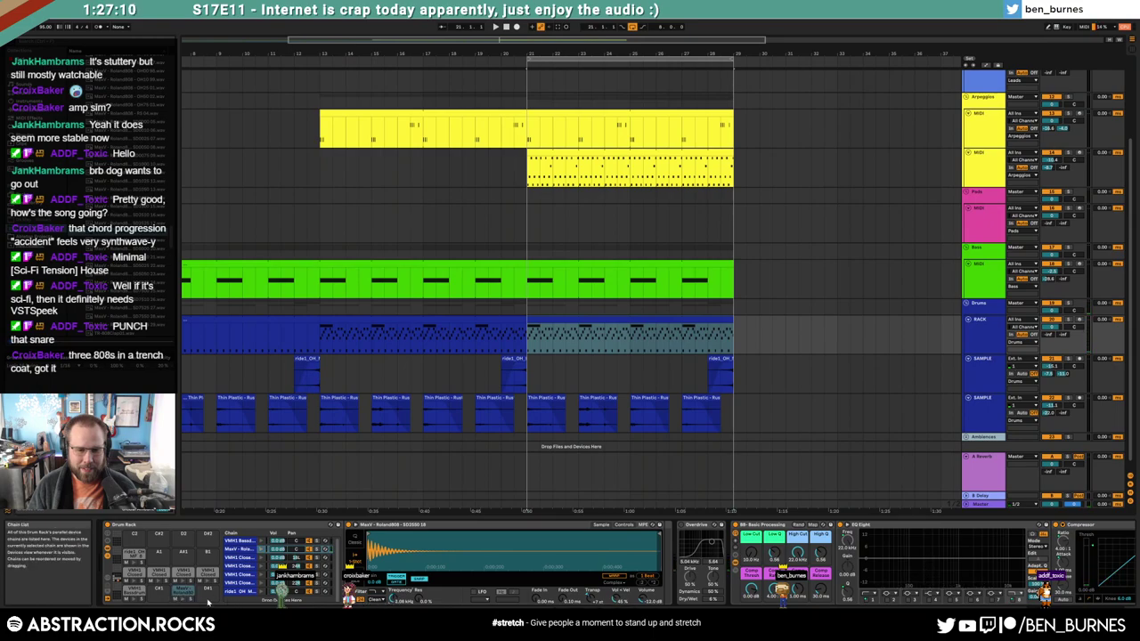
click(184, 601)
Open the RACK clip from bar 21 and place snare hits on beats 2 and 4 of its first two bars
double_click(650, 331)
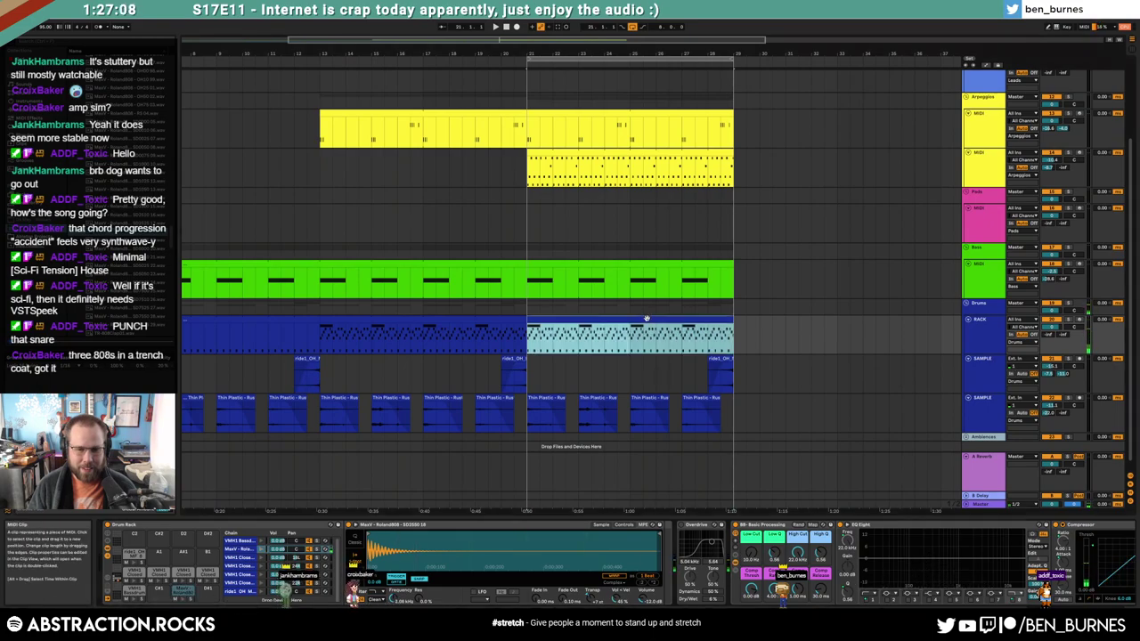
double_click(434, 507)
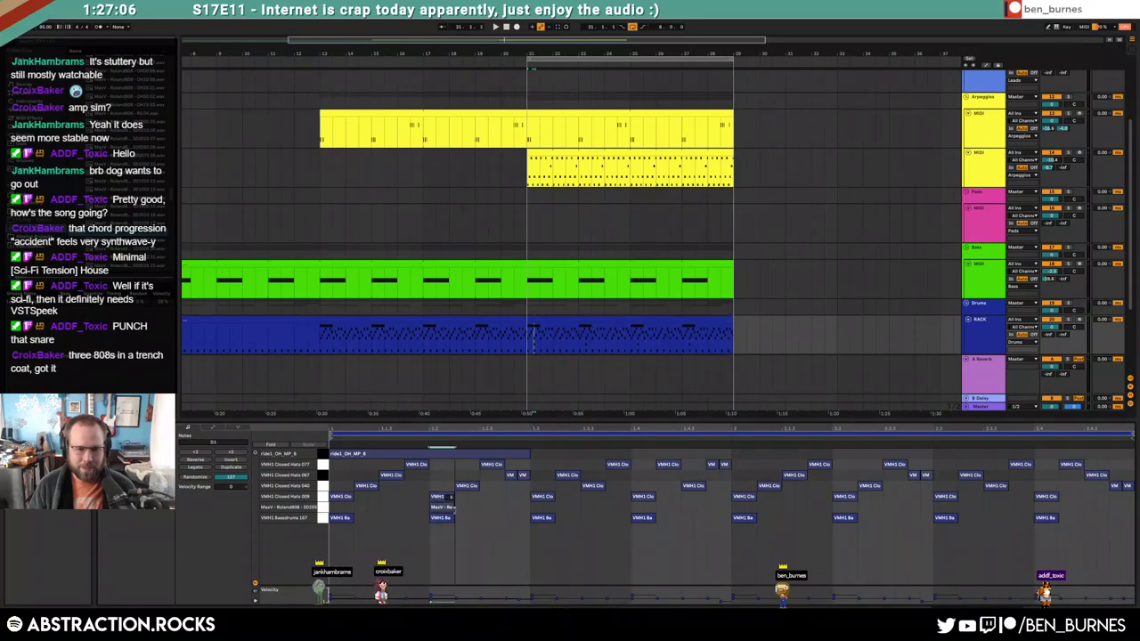
drag(337, 510, 332, 510)
key(ctrl+d)
key(ctrl+d)
key(ctrl+d)
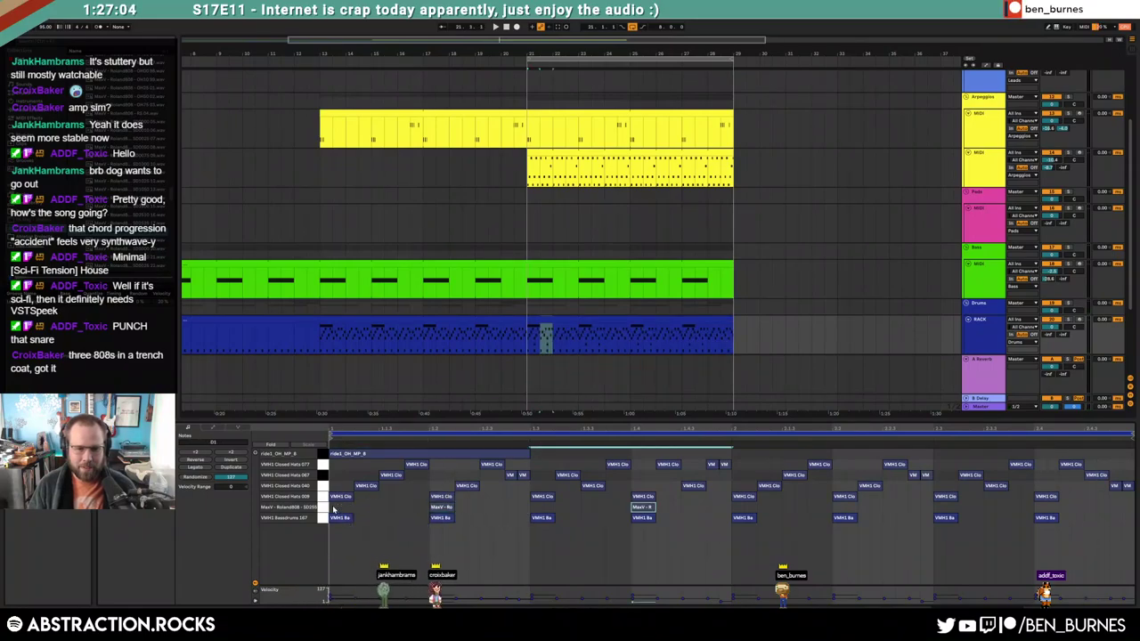
click(323, 507)
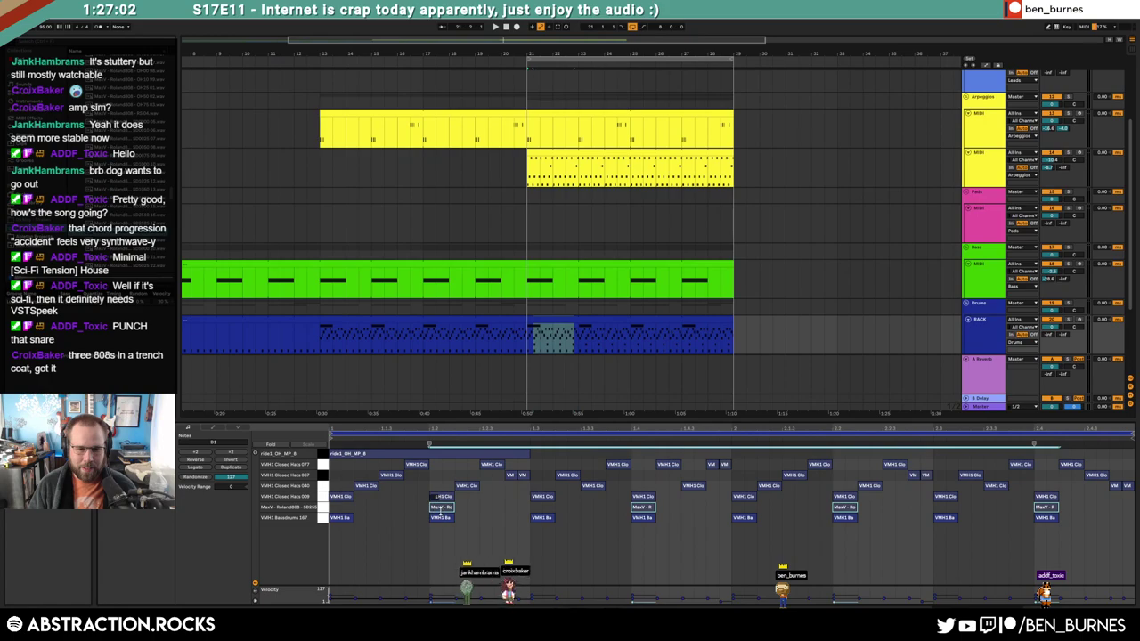
Play back the section from bar 21 to hear the snare with the other tracks
key(space)
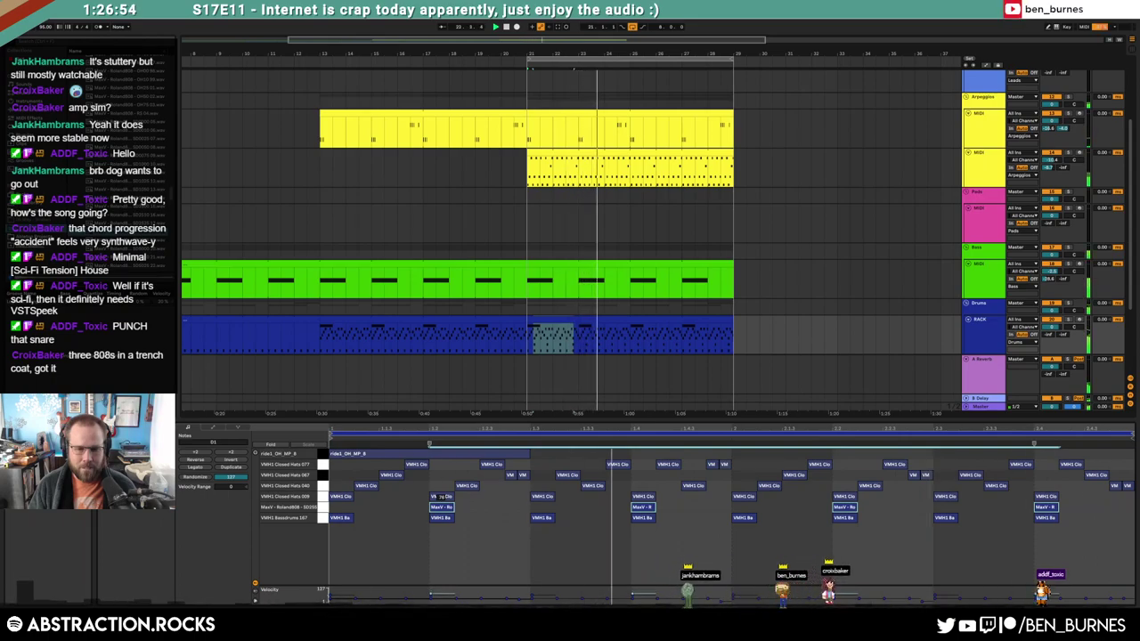
key(shift+Tab)
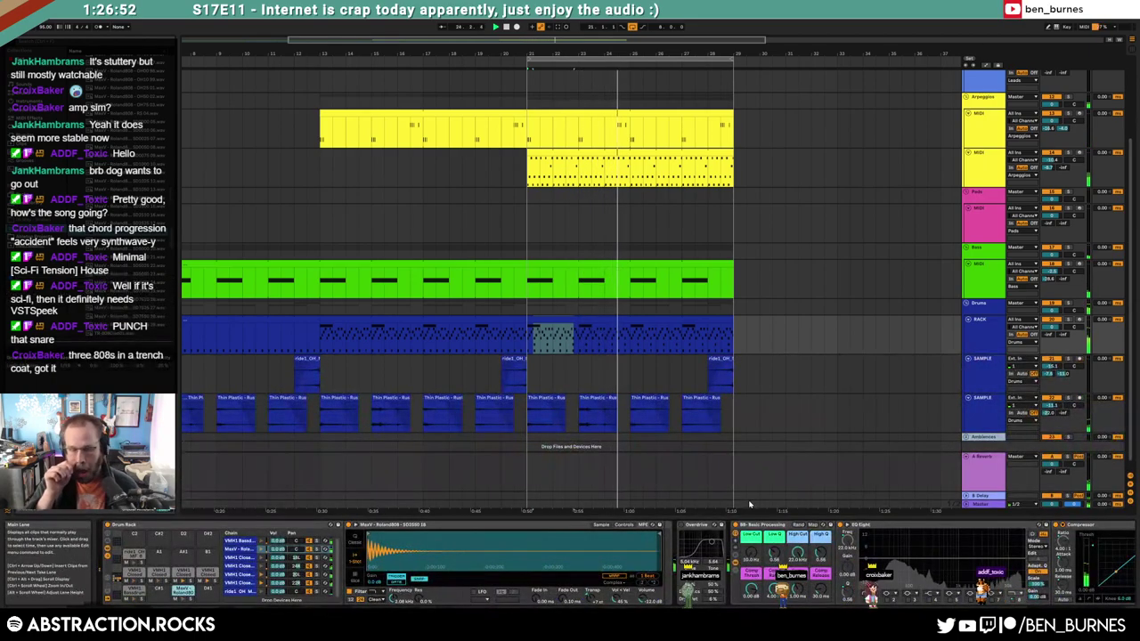
click(529, 340)
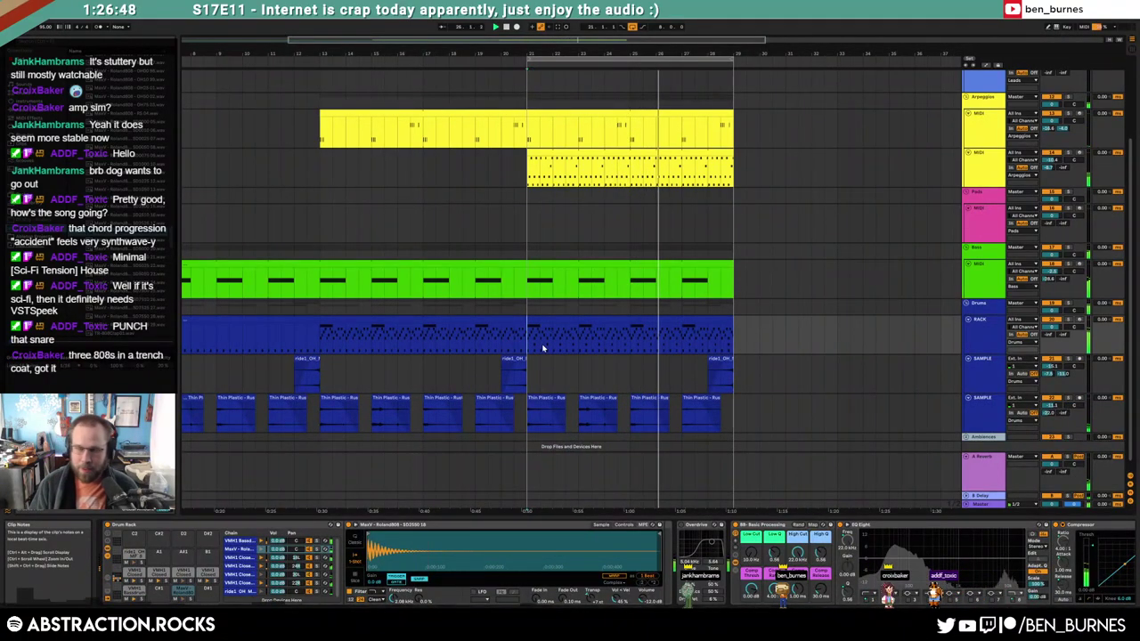
key(space)
Try the Pigments electric piano preset Piano For Elegant People on the second Leads track
click(536, 226)
scroll(570, 245, up, 3)
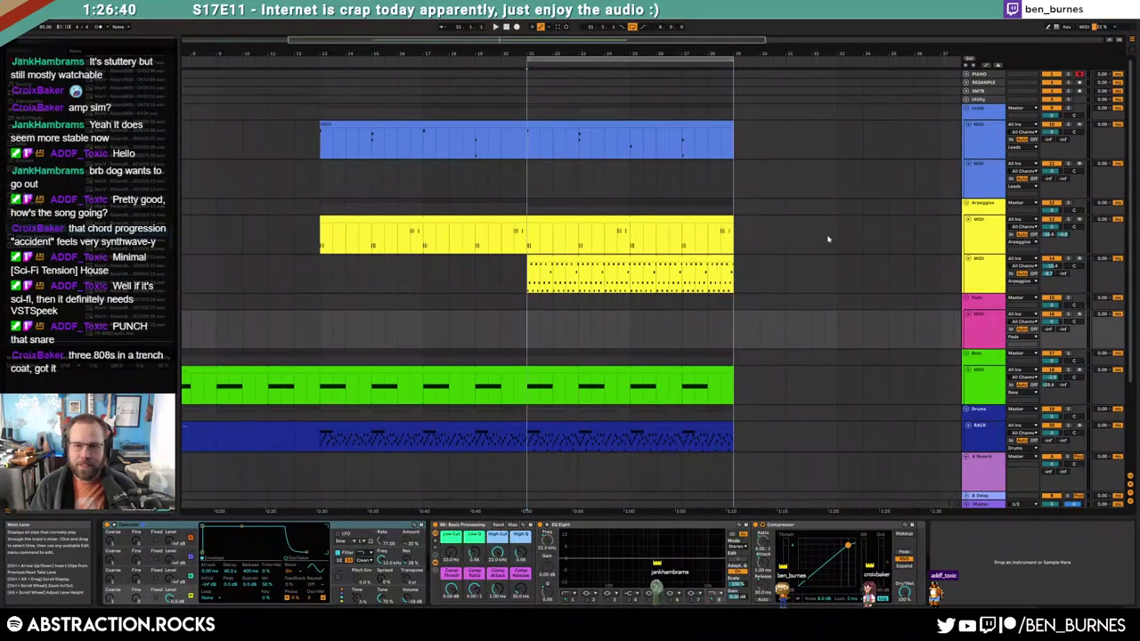
click(979, 187)
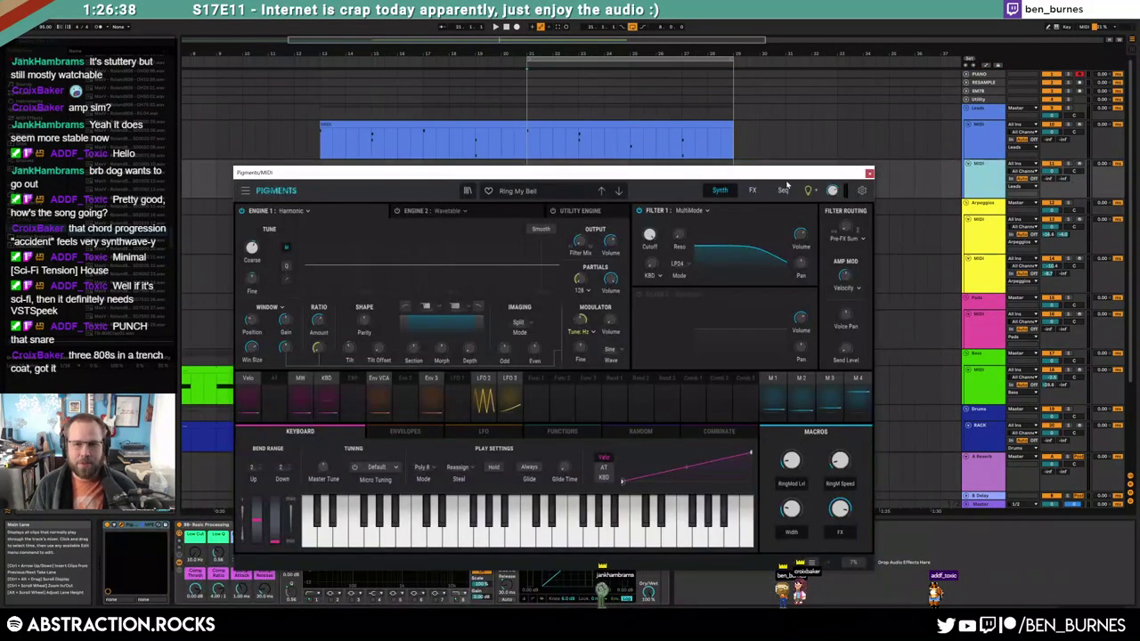
drag(570, 170, 588, 97)
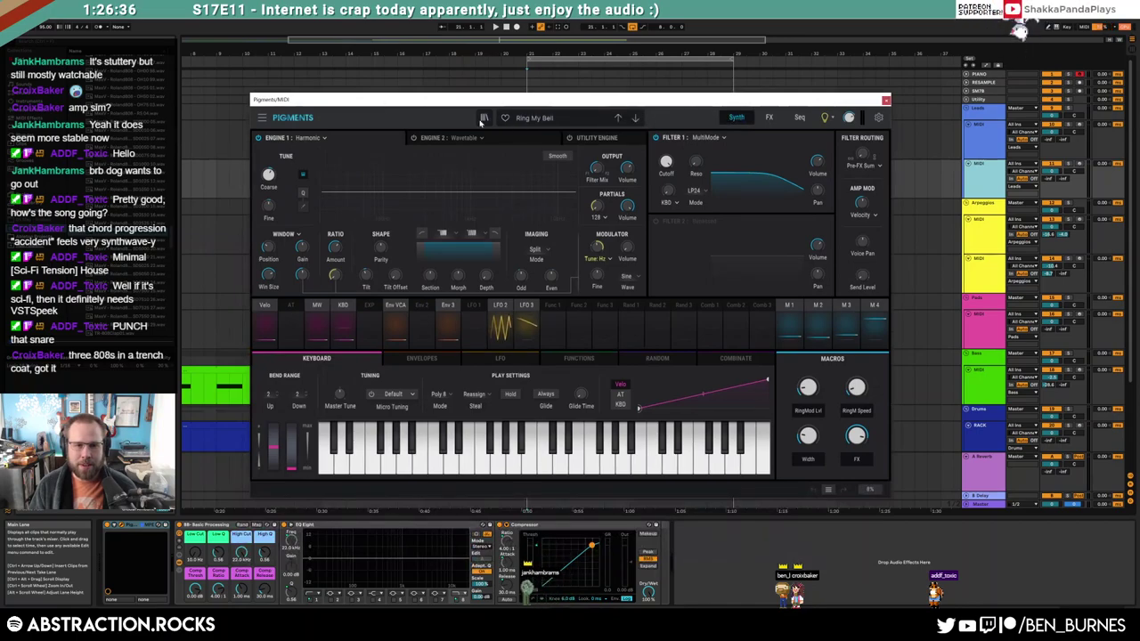
click(534, 117)
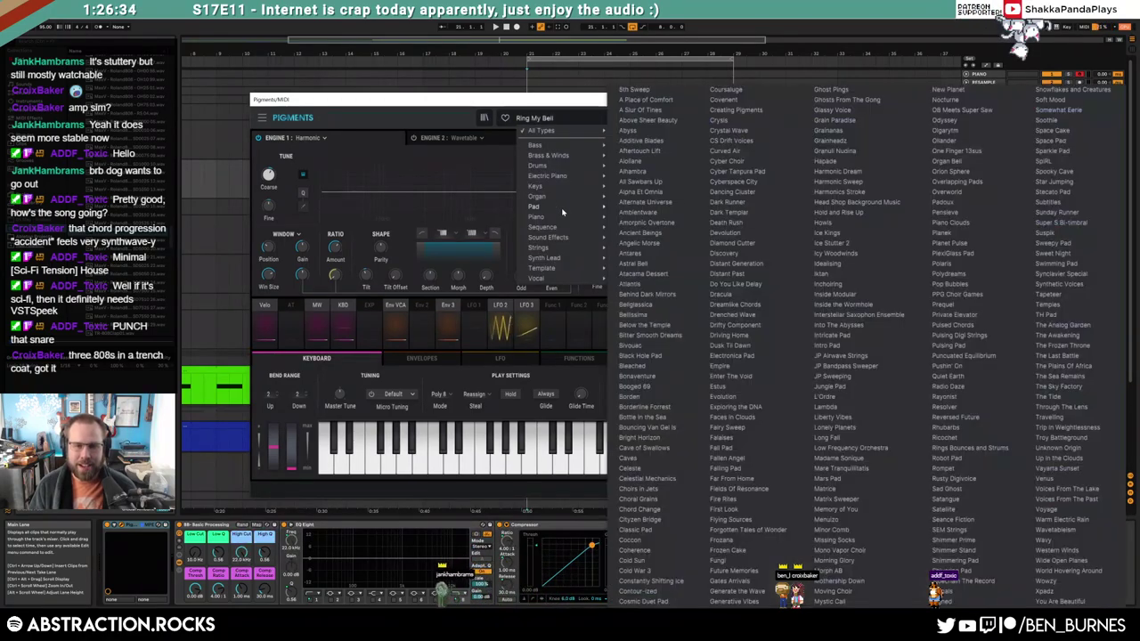
mouse_move(562, 195)
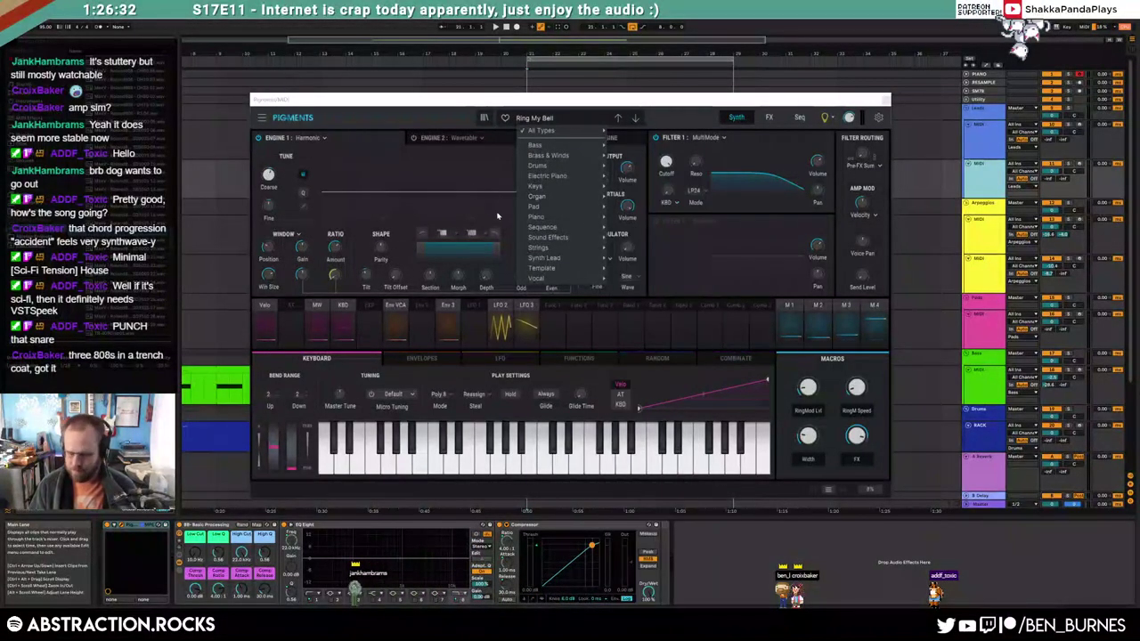
mouse_move(596, 181)
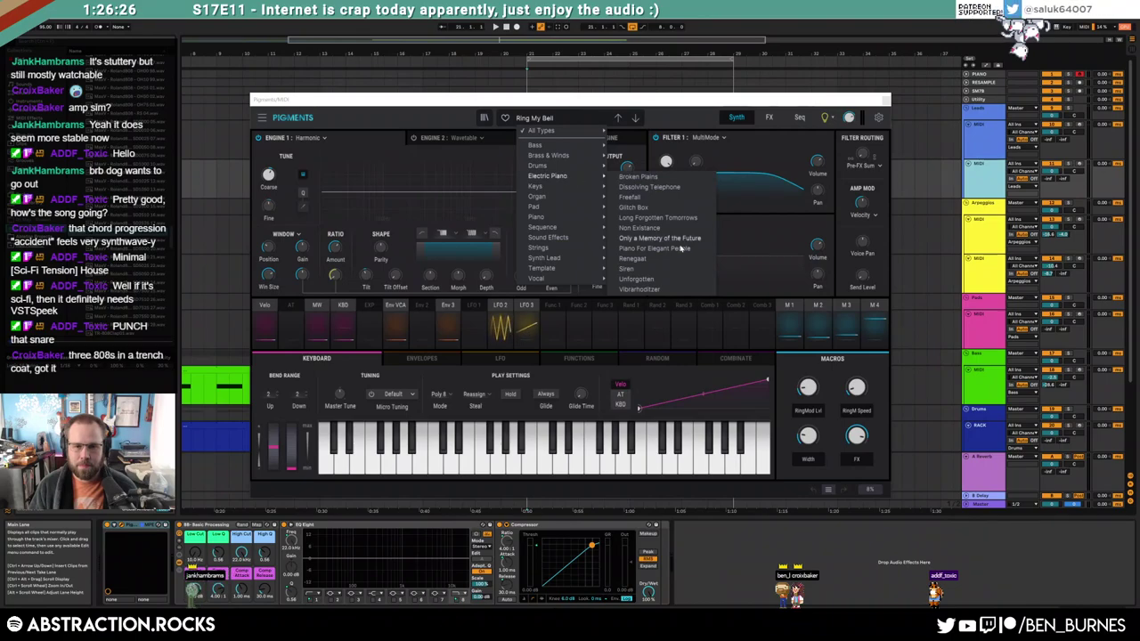
click(683, 250)
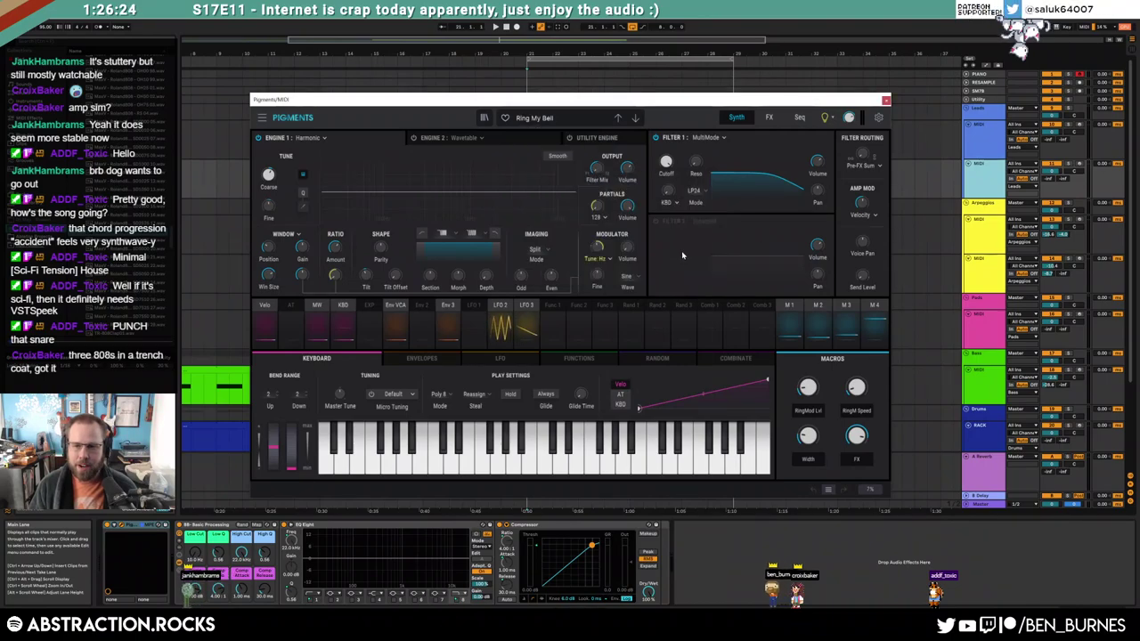
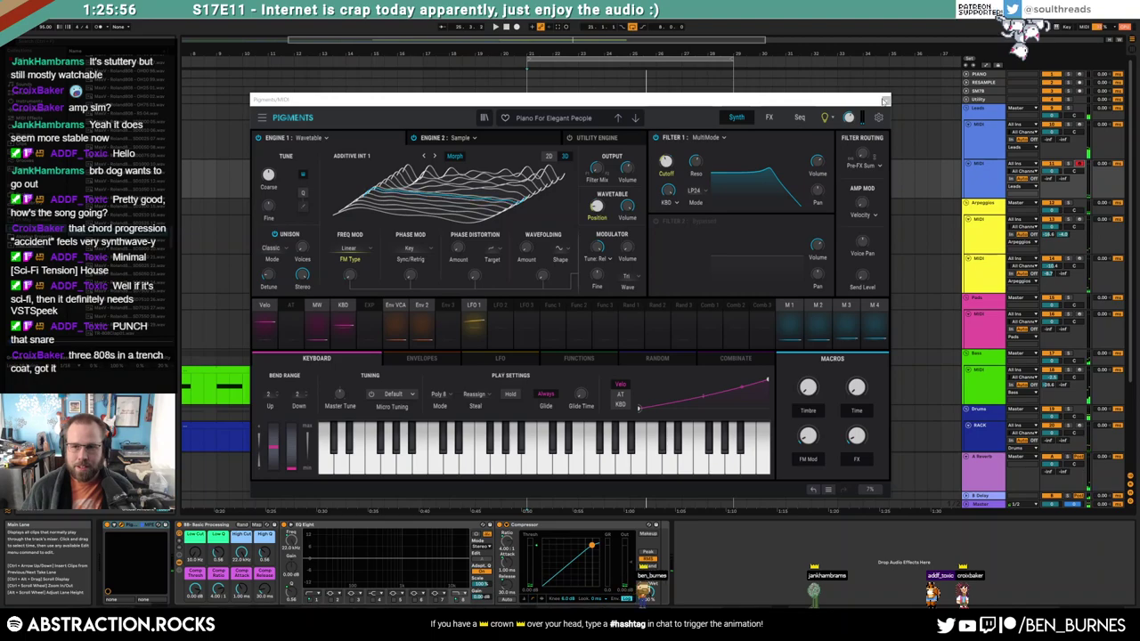
click(885, 100)
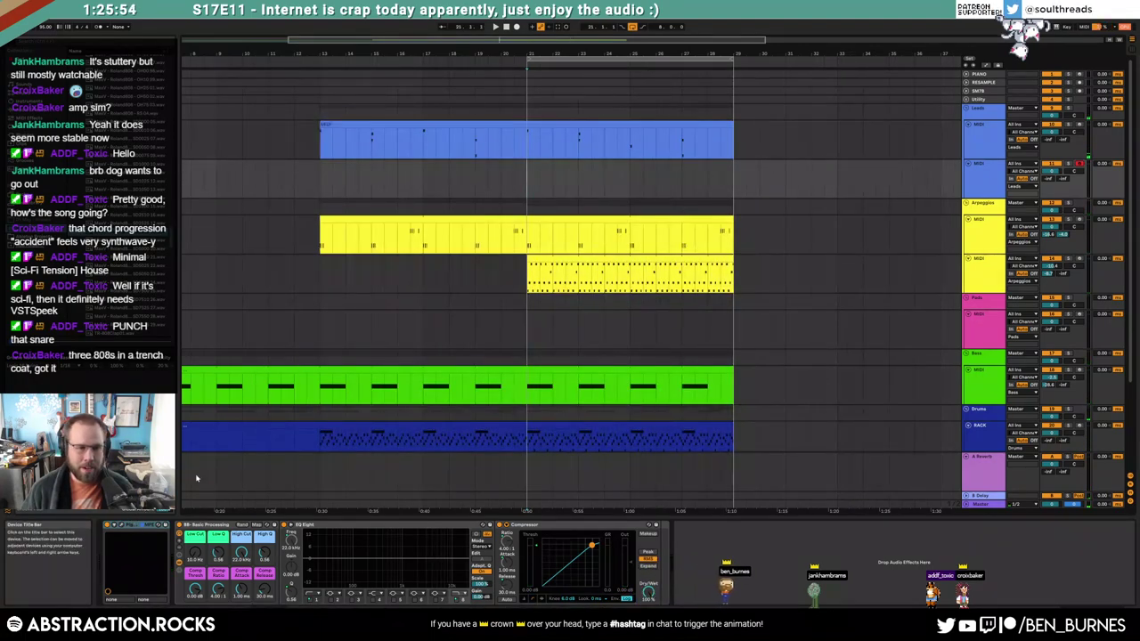
Find Kontakt among the plug-ins and load it on the second Leads track in place of Pigments
click(30, 136)
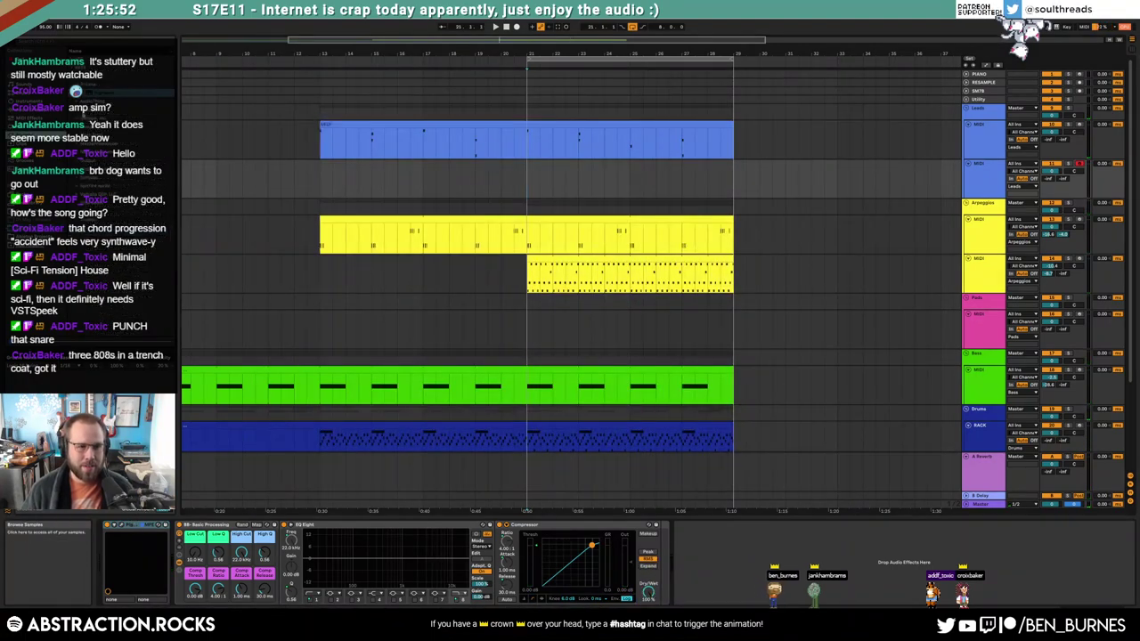
click(93, 85)
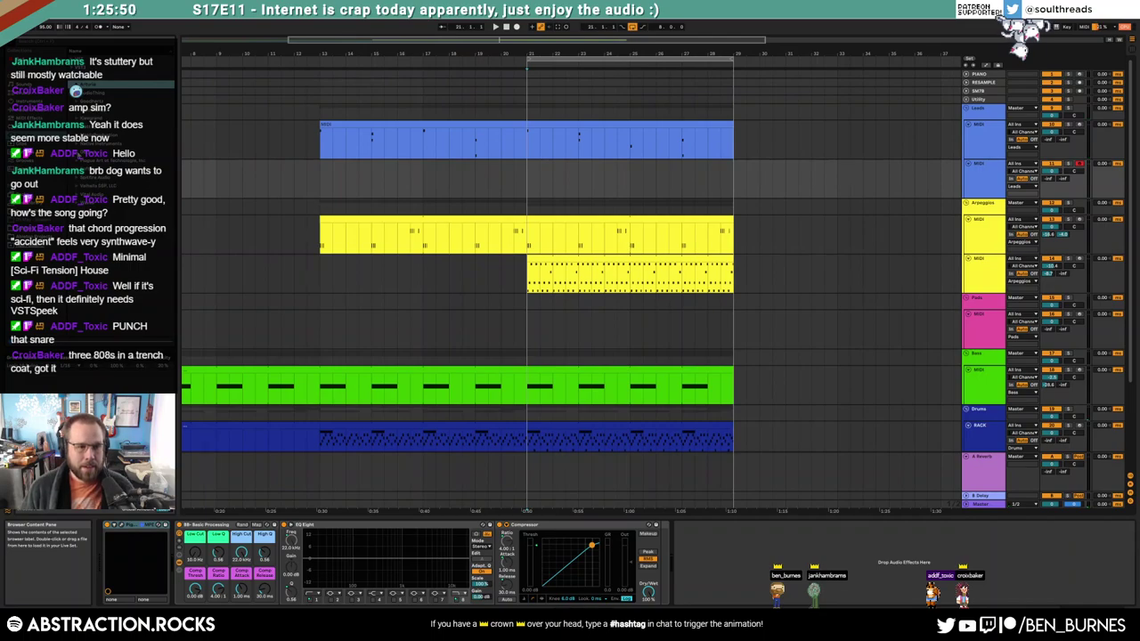
click(78, 156)
scroll(78, 156, down, 1)
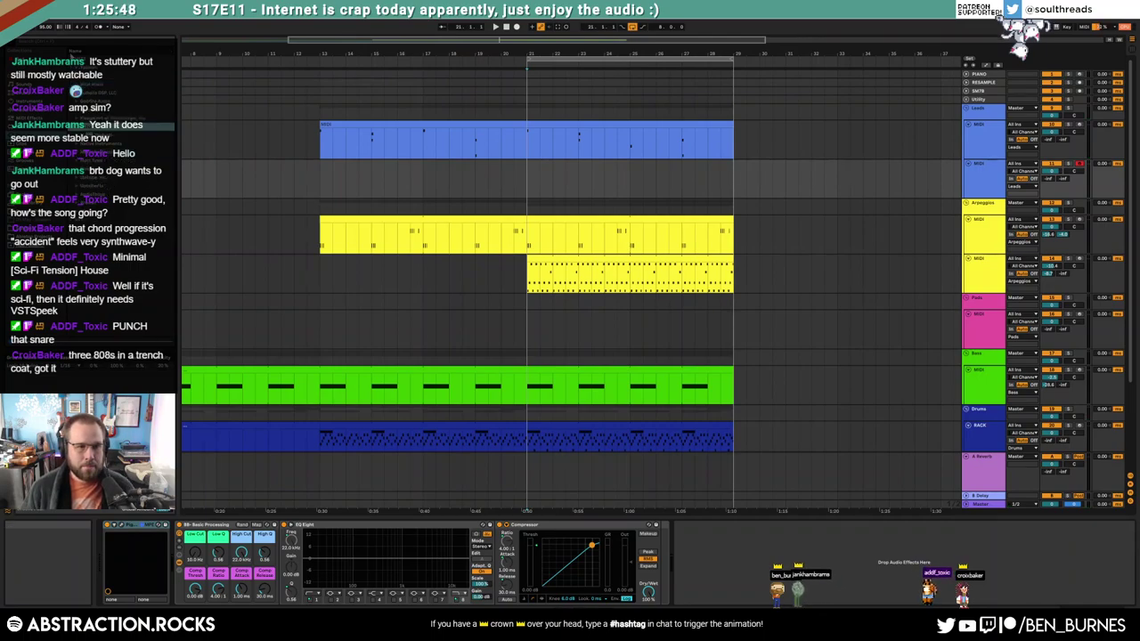
click(79, 154)
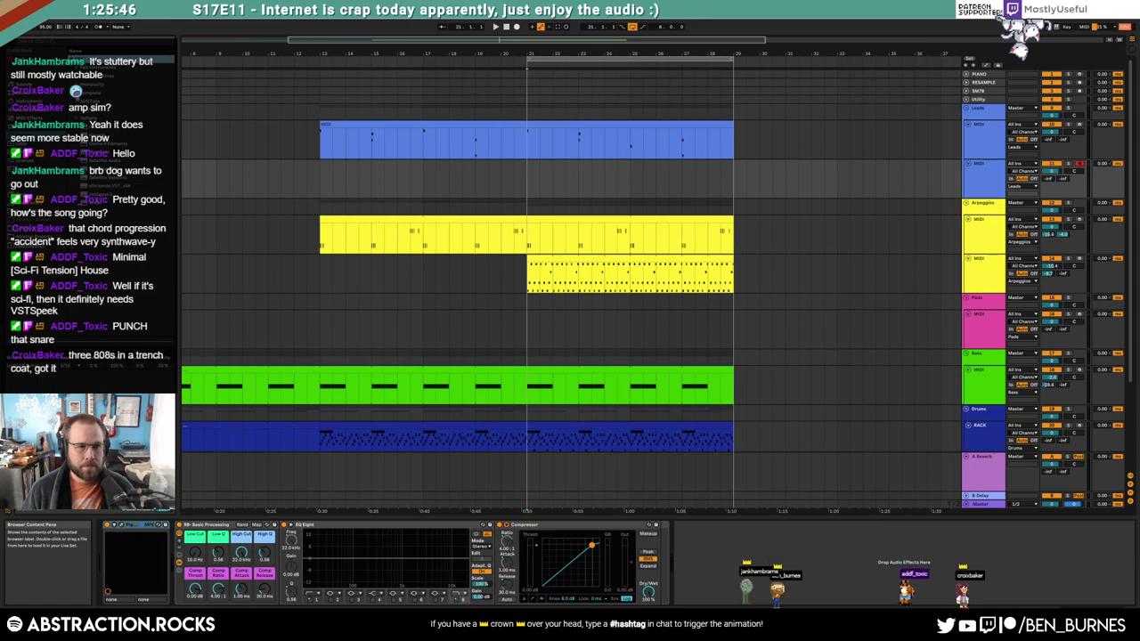
click(78, 93)
drag(107, 212, 130, 562)
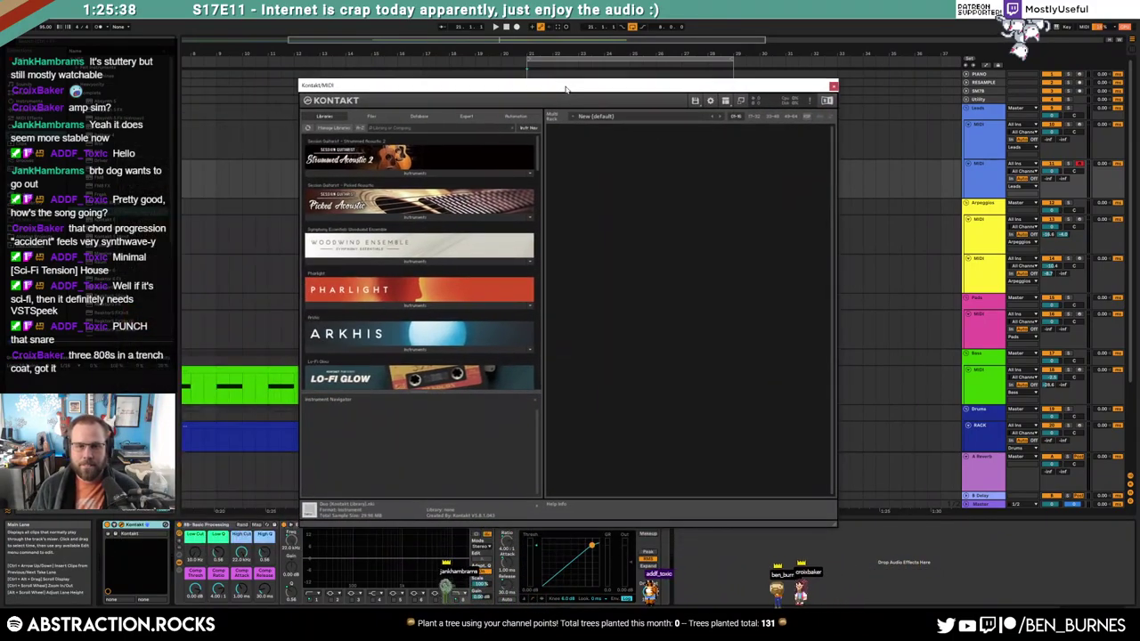
Load the Straylight instrument from the Kontakt libraries
scroll(539, 156, down, 3)
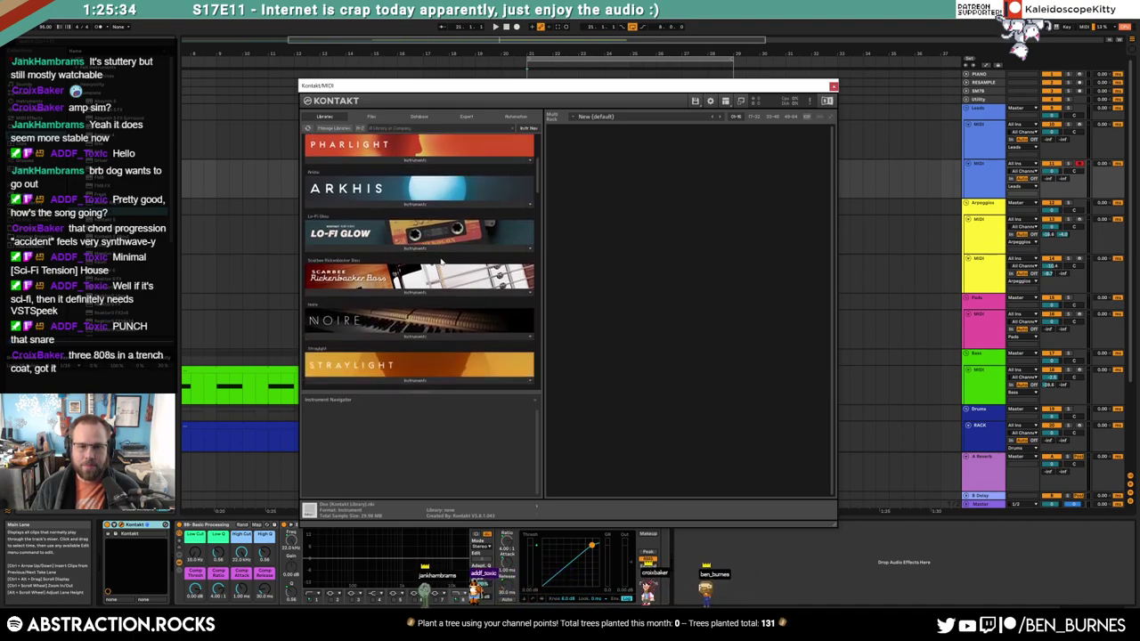
scroll(433, 303, down, 2)
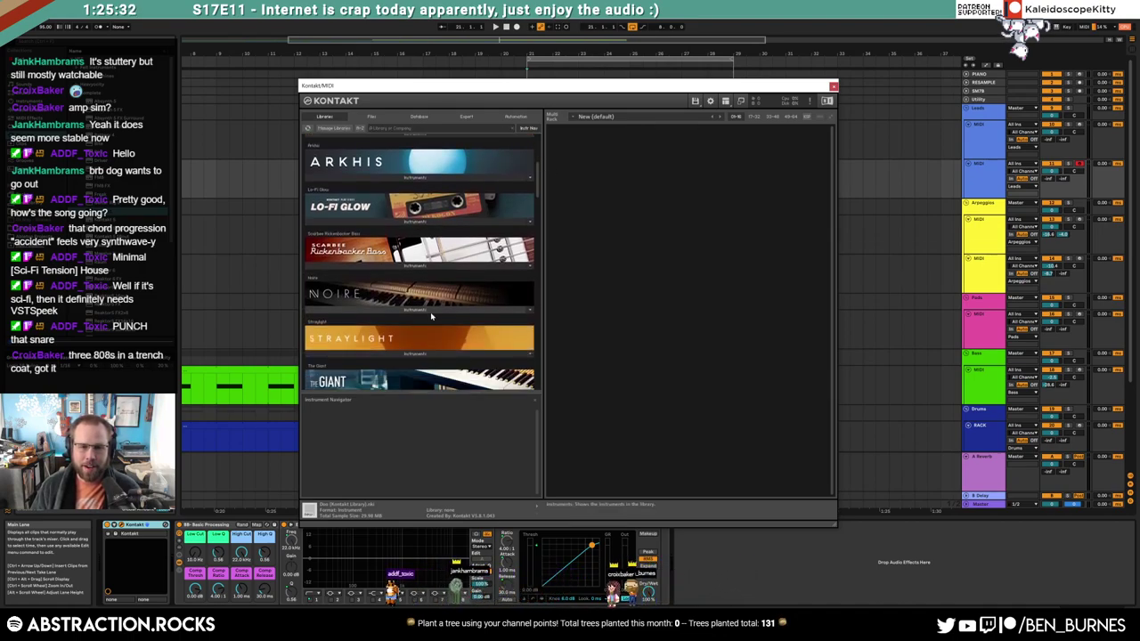
click(433, 303)
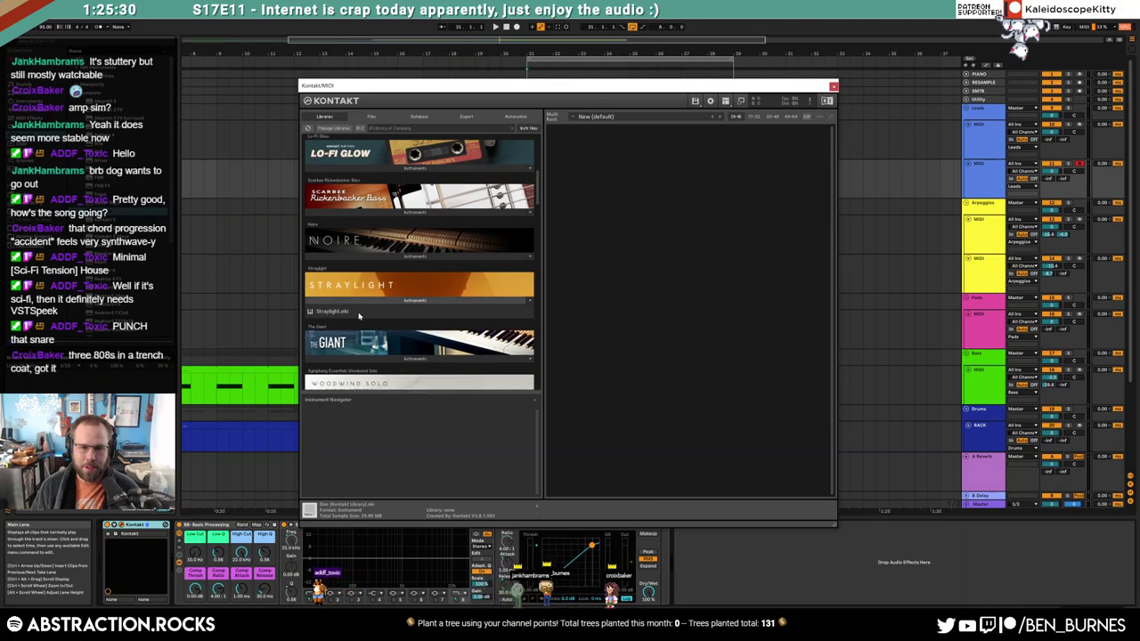
click(433, 311)
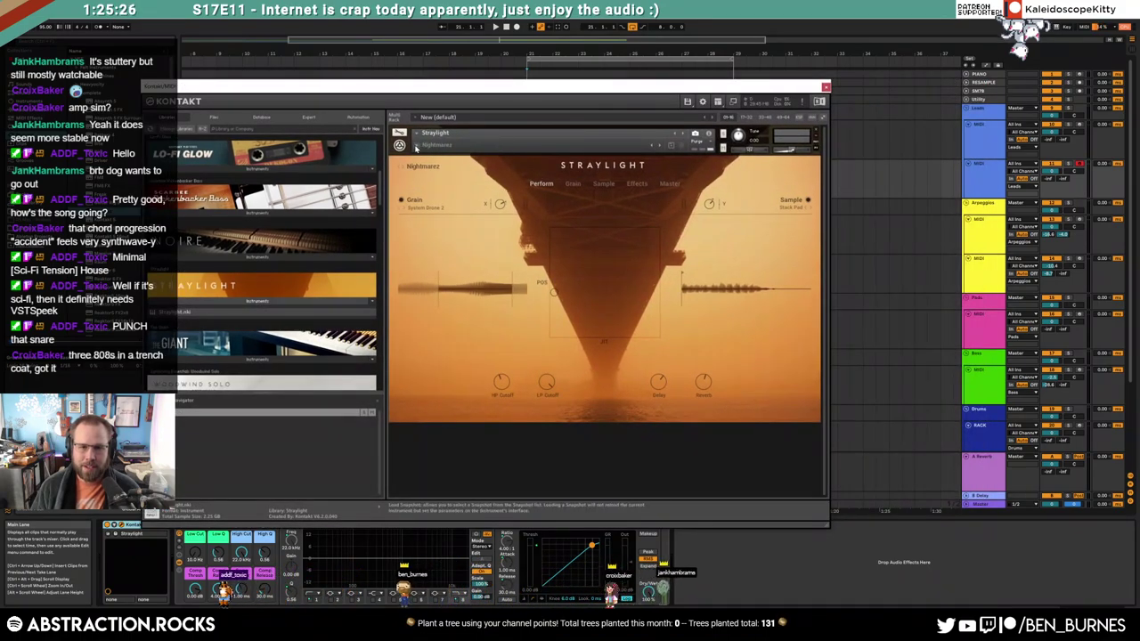
Load the Lead snapshot Cosmonaut in Straylight and turn down the volume of the second Leads track
click(416, 146)
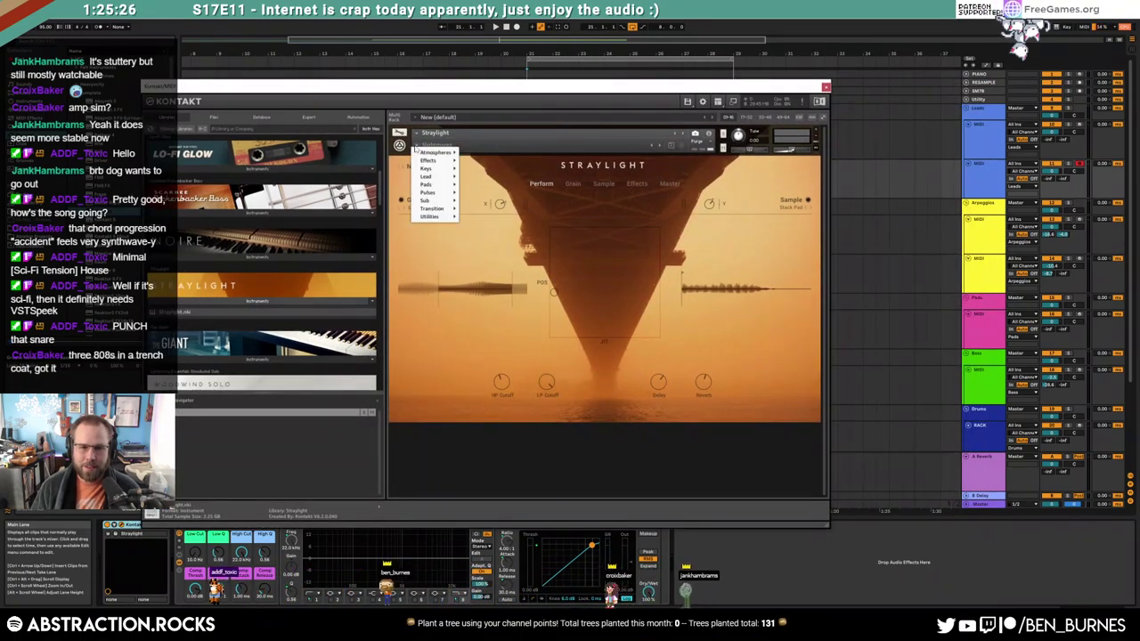
mouse_move(437, 177)
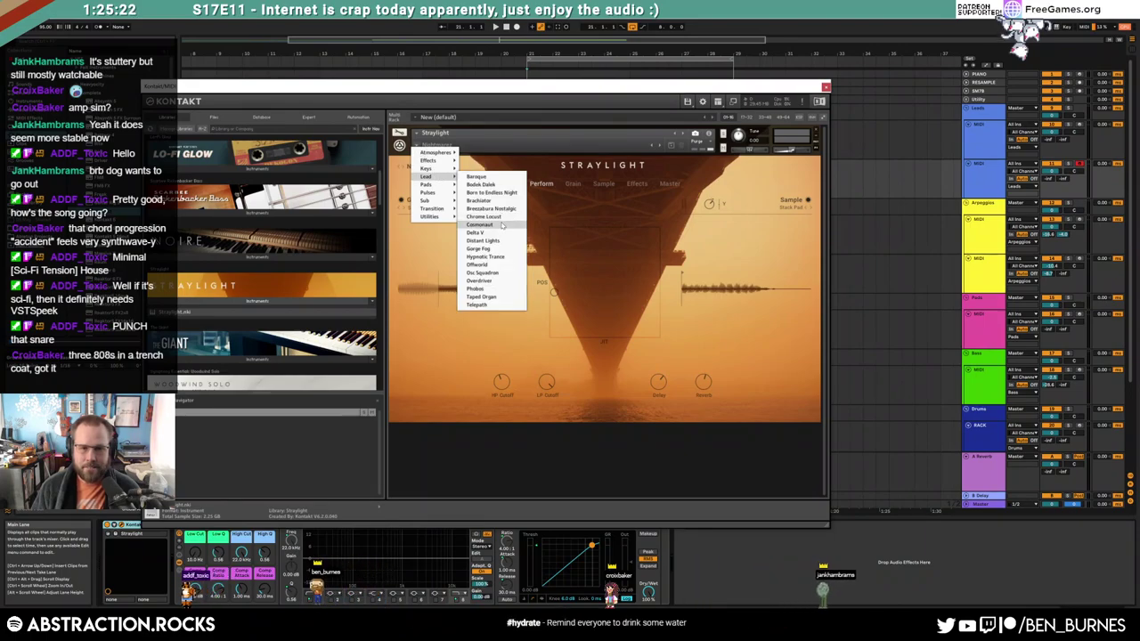
click(504, 224)
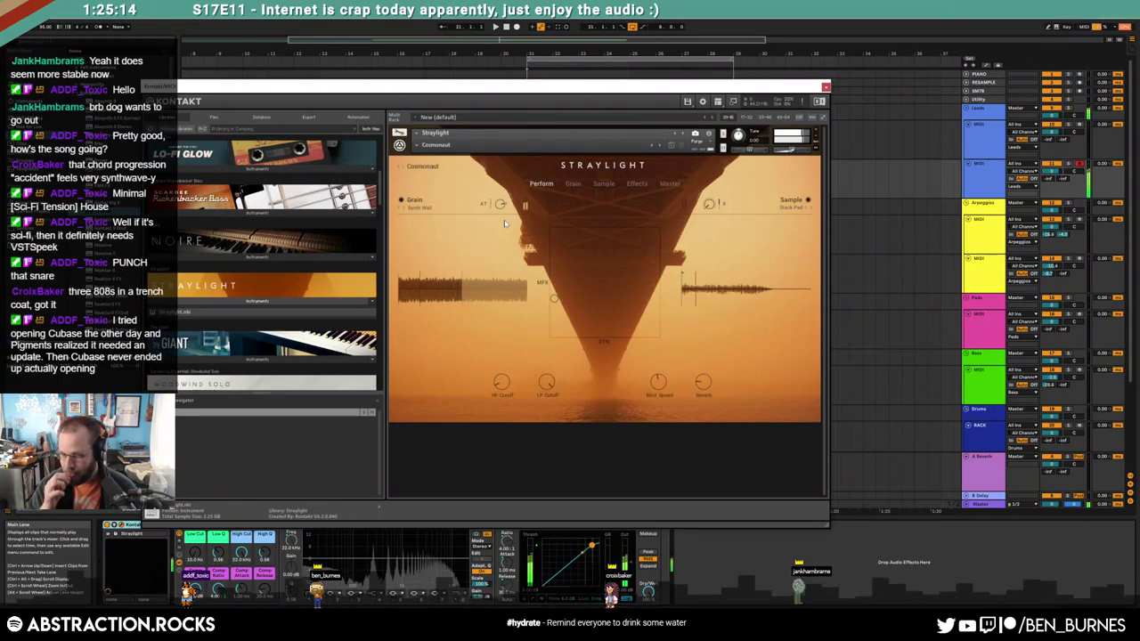
drag(1052, 171, 1052, 192)
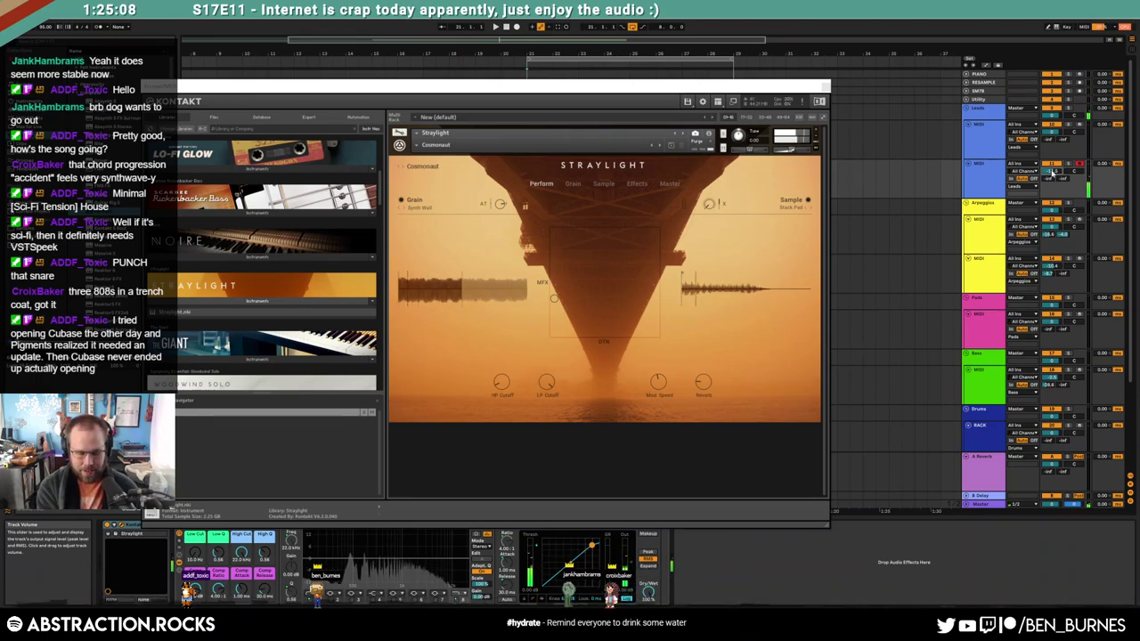
click(824, 88)
Move the Straylight track into the Bass group below the existing bass track and copy the bass clip onto it
drag(982, 183, 984, 404)
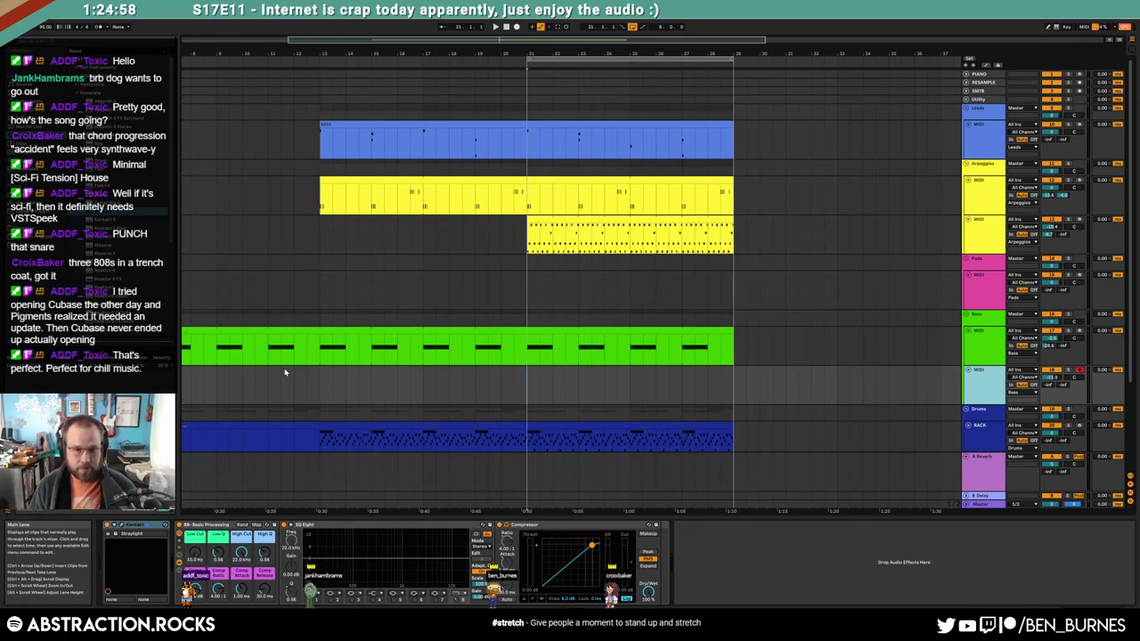
drag(325, 343, 326, 383)
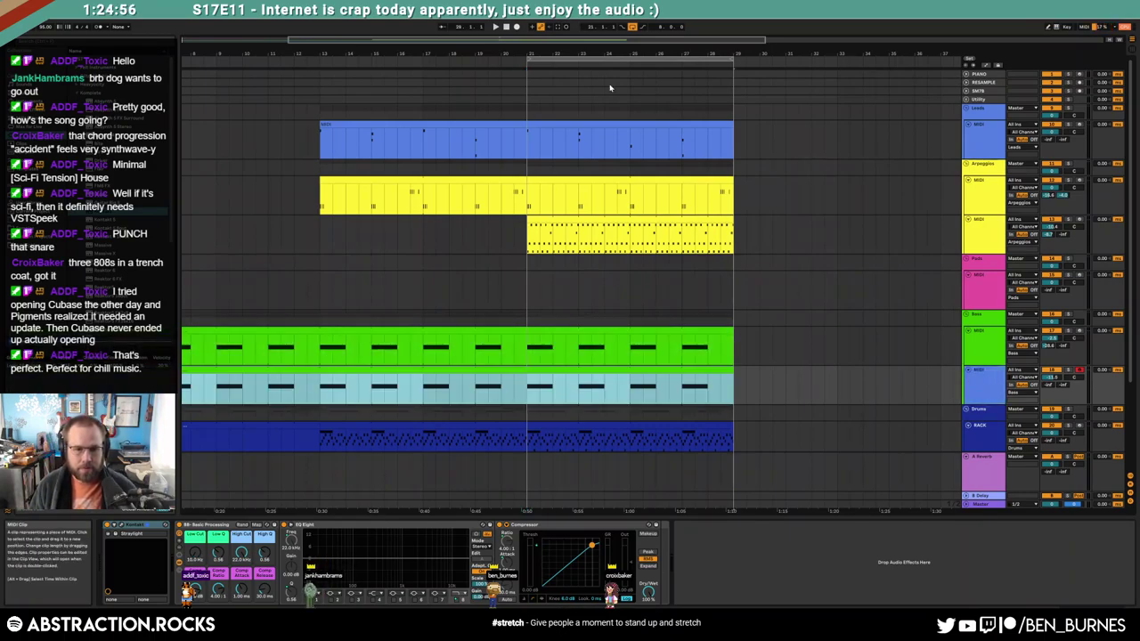
Trim the copied bass clip so the Straylight track plays only in bars 5 to 13 and 21 to 29
drag(523, 41, 417, 42)
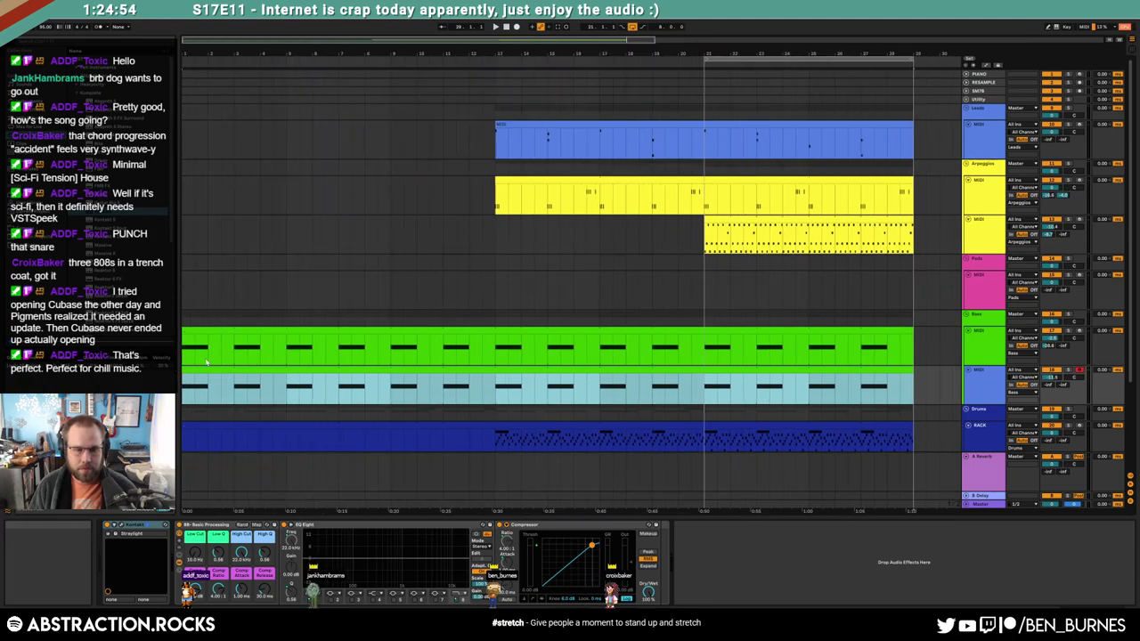
drag(388, 391, 183, 392)
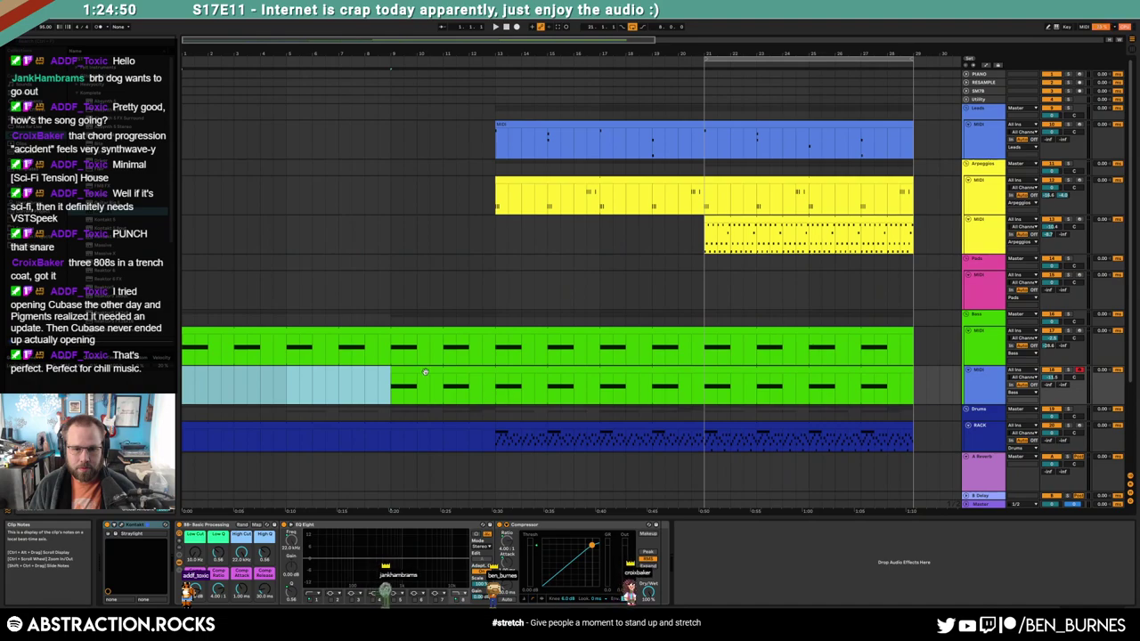
drag(392, 370, 286, 370)
drag(497, 392, 704, 392)
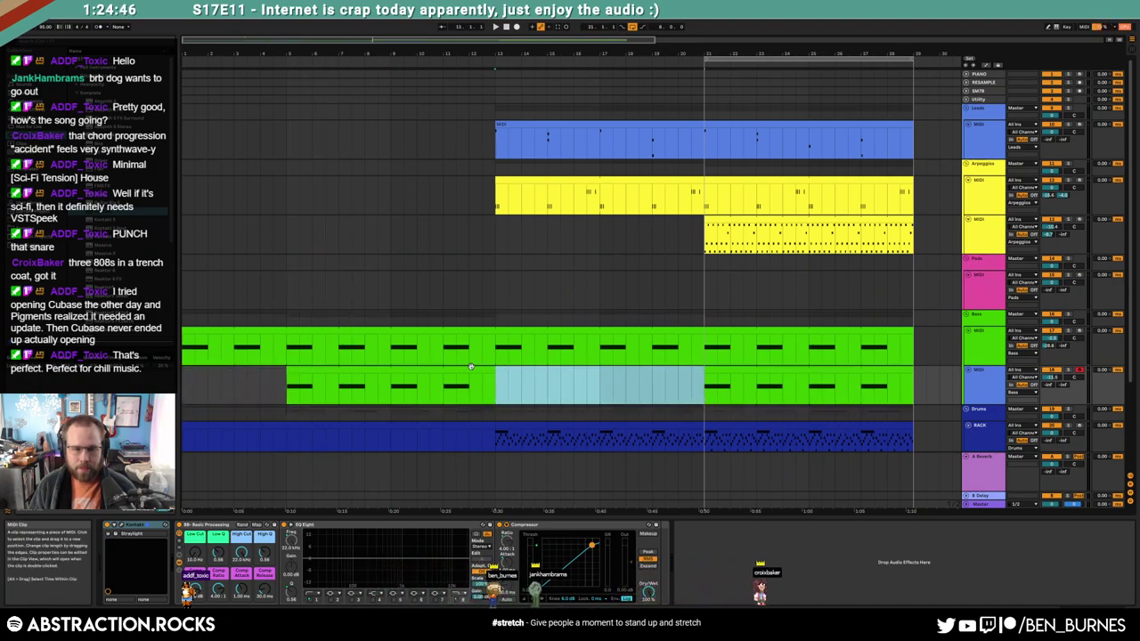
key(Delete)
click(471, 367)
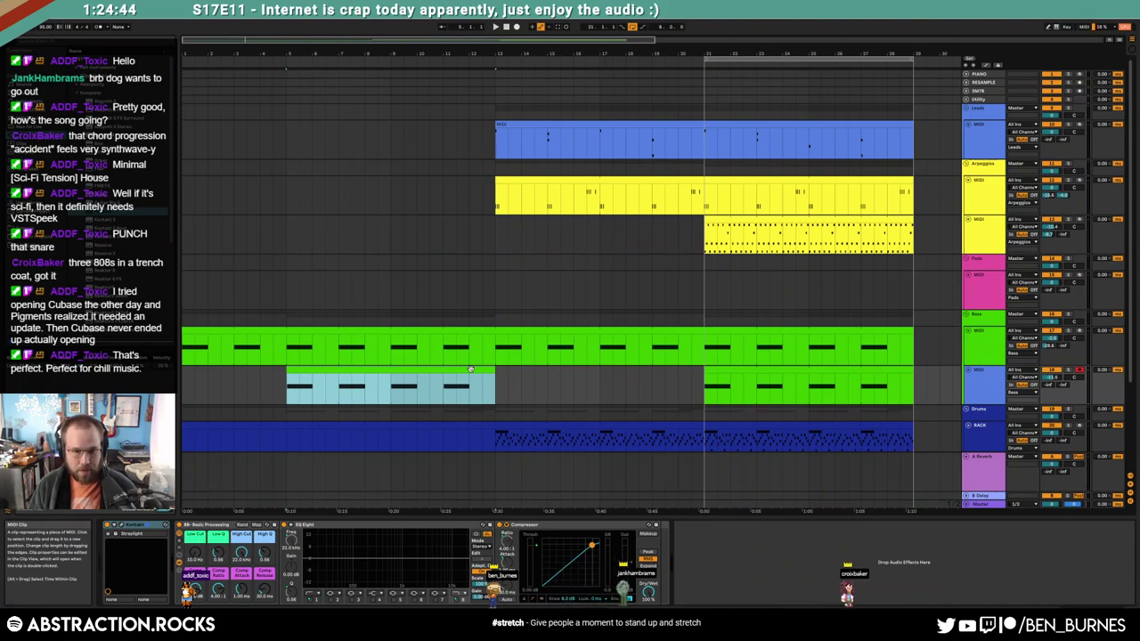
double_click(471, 369)
click(683, 472)
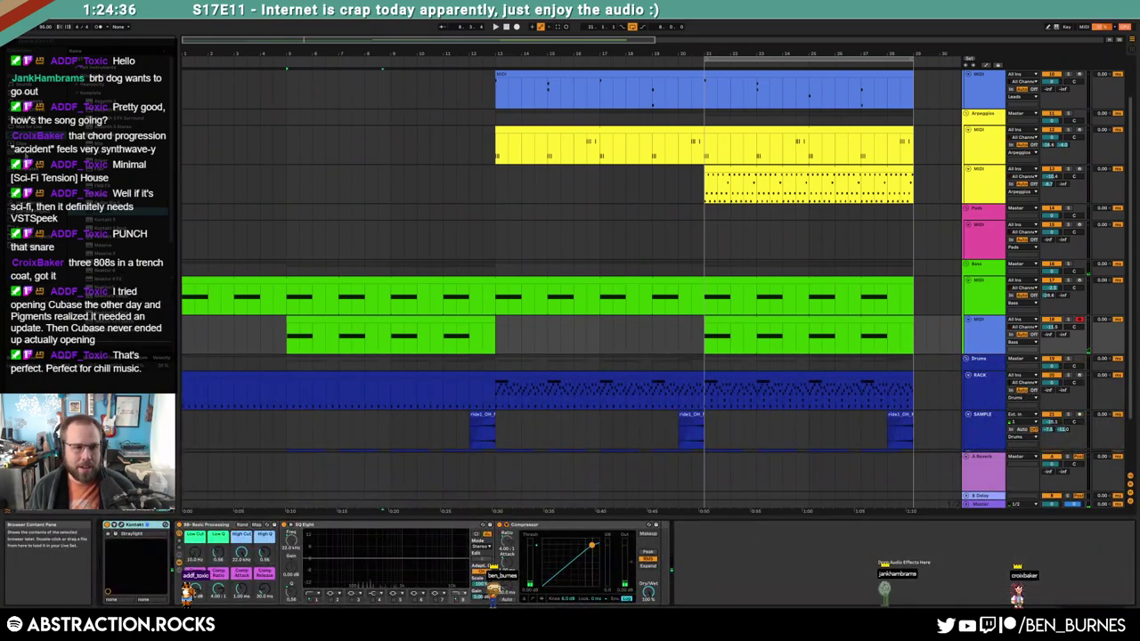
Insert a Utility audio effect after Kontakt on the Straylight bass track and turn its gain all the way down
scroll(85, 161, down, 3)
click(32, 100)
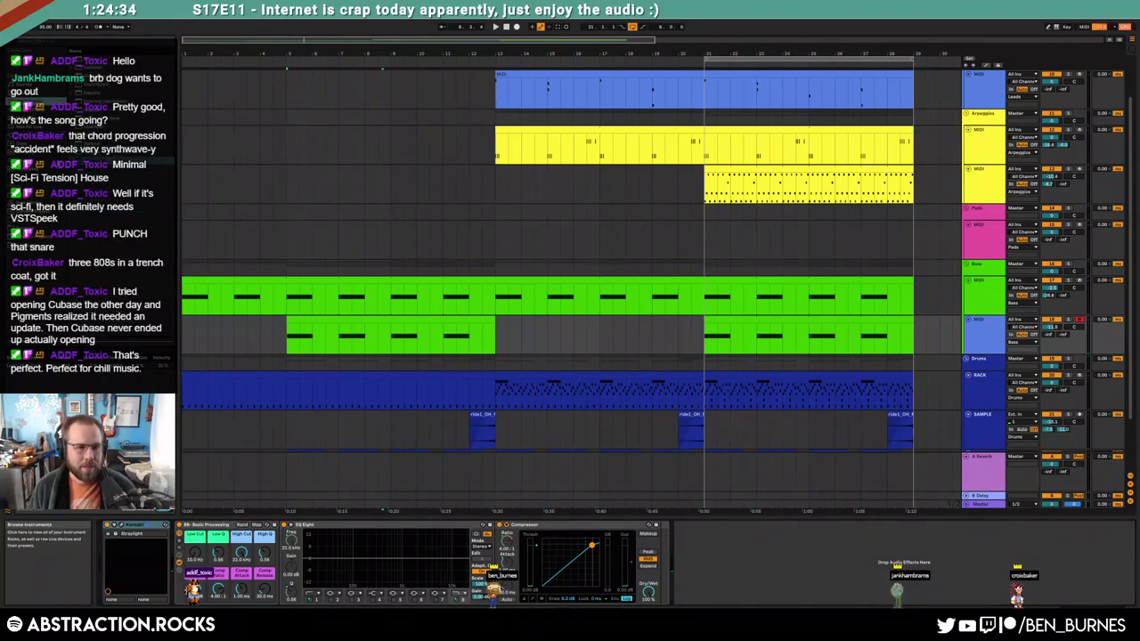
click(32, 109)
scroll(118, 303, down, 5)
drag(514, 561, 180, 554)
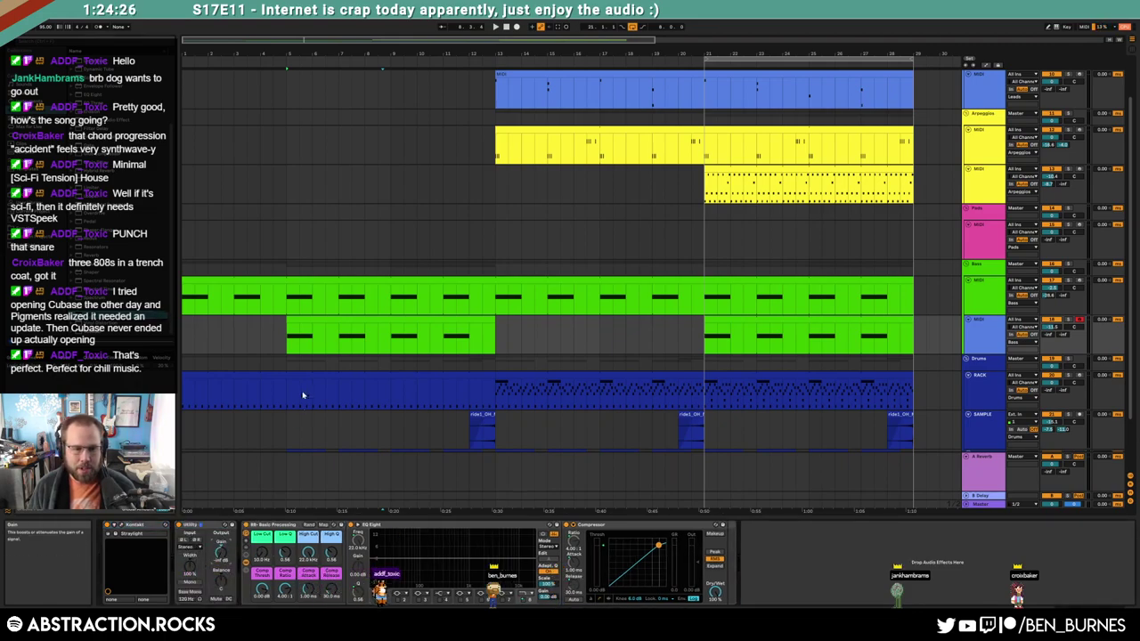
Automate the Utility gain to rise from bar 5 to 13 and fall off by bar 14, and copy that ramp to bar 21
key(a)
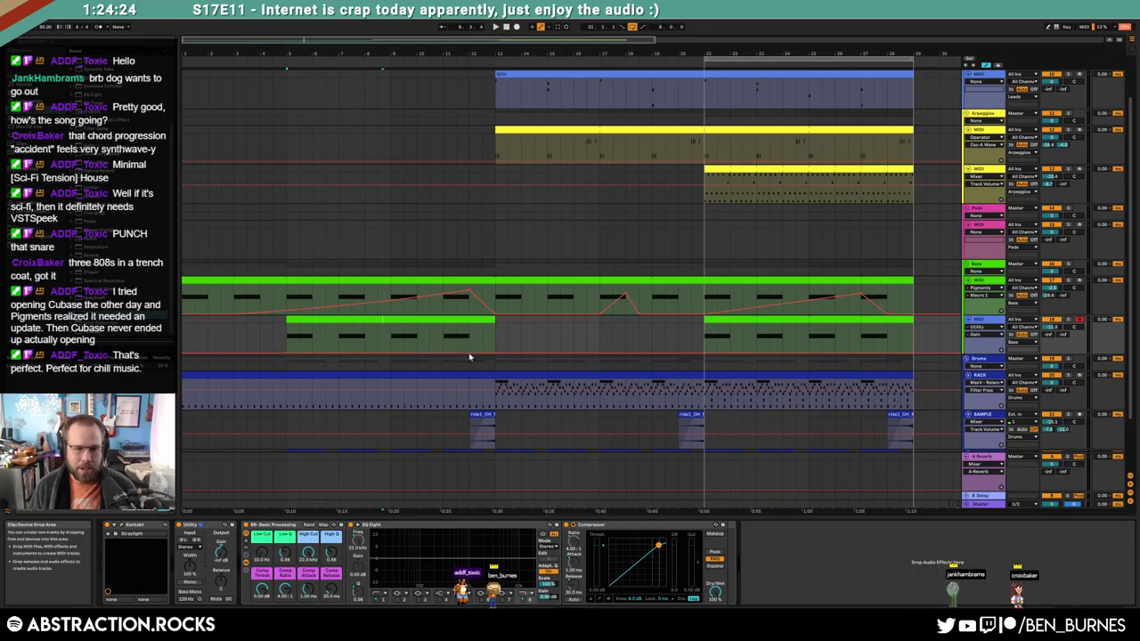
drag(497, 352, 550, 353)
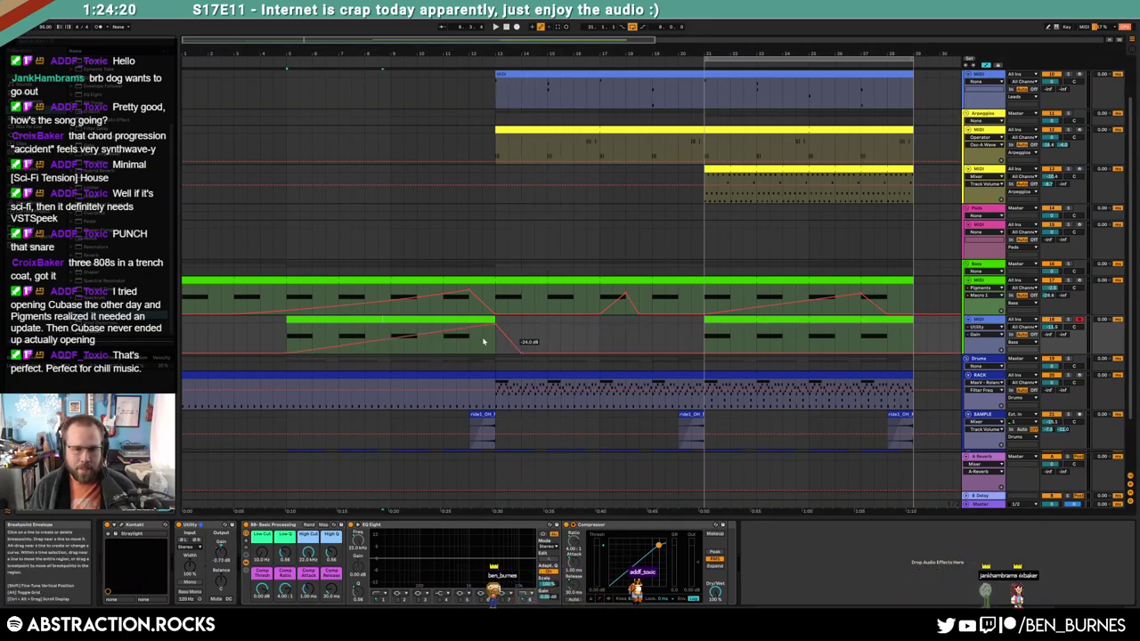
drag(287, 340, 524, 348)
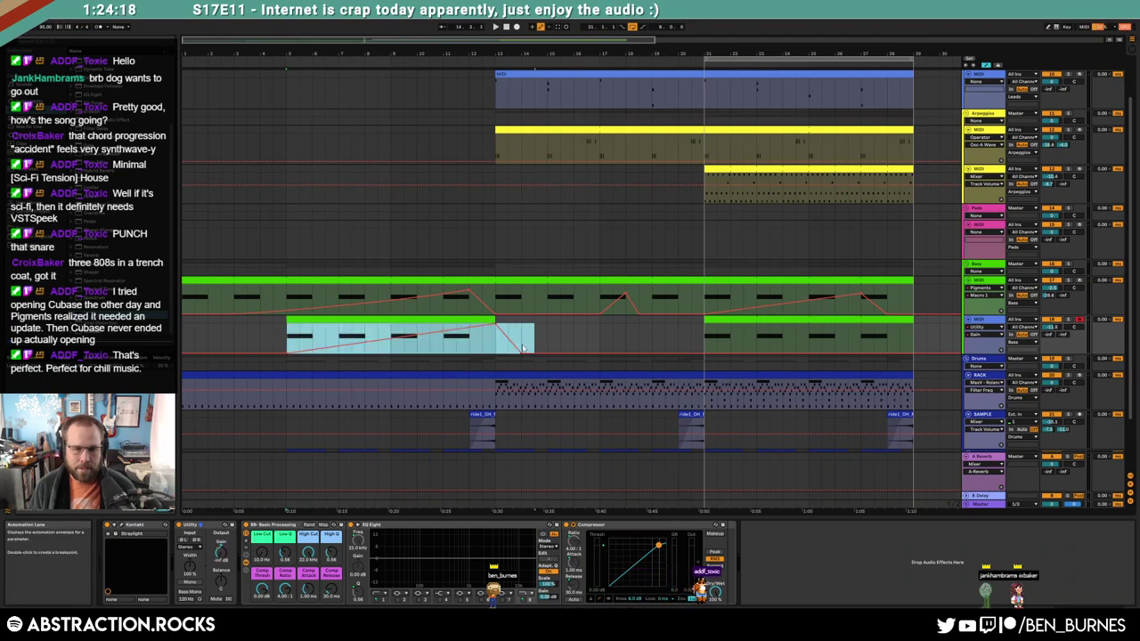
click(705, 342)
key(ctrl+v)
Add reverb send to the Straylight bass track and recolour the track green like the Bass group
click(1050, 334)
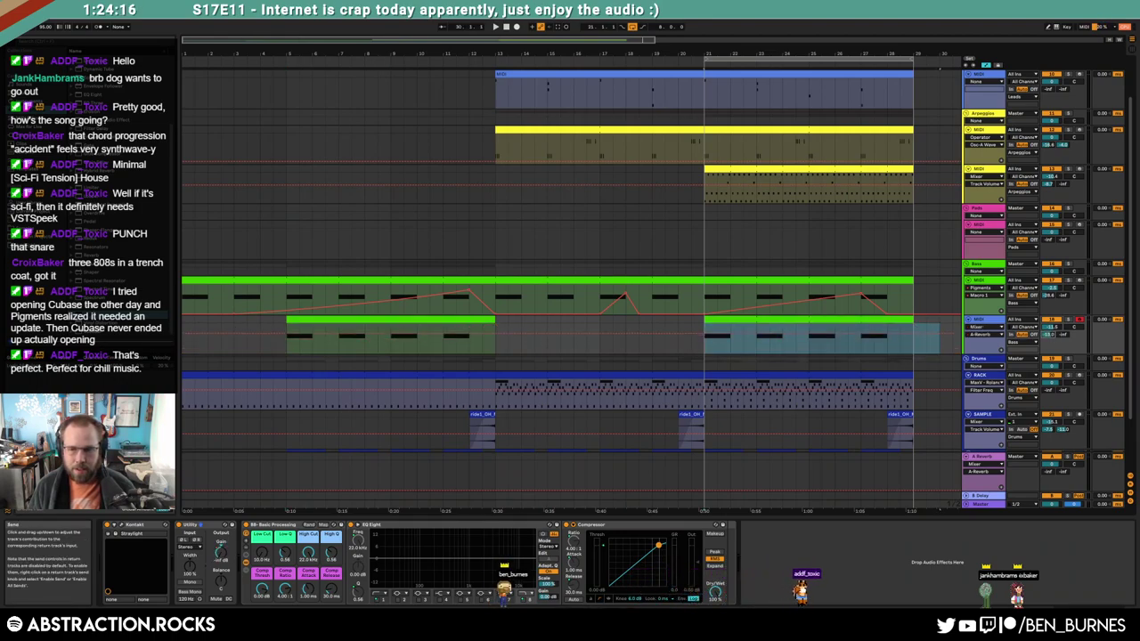
right_click(992, 320)
click(983, 321)
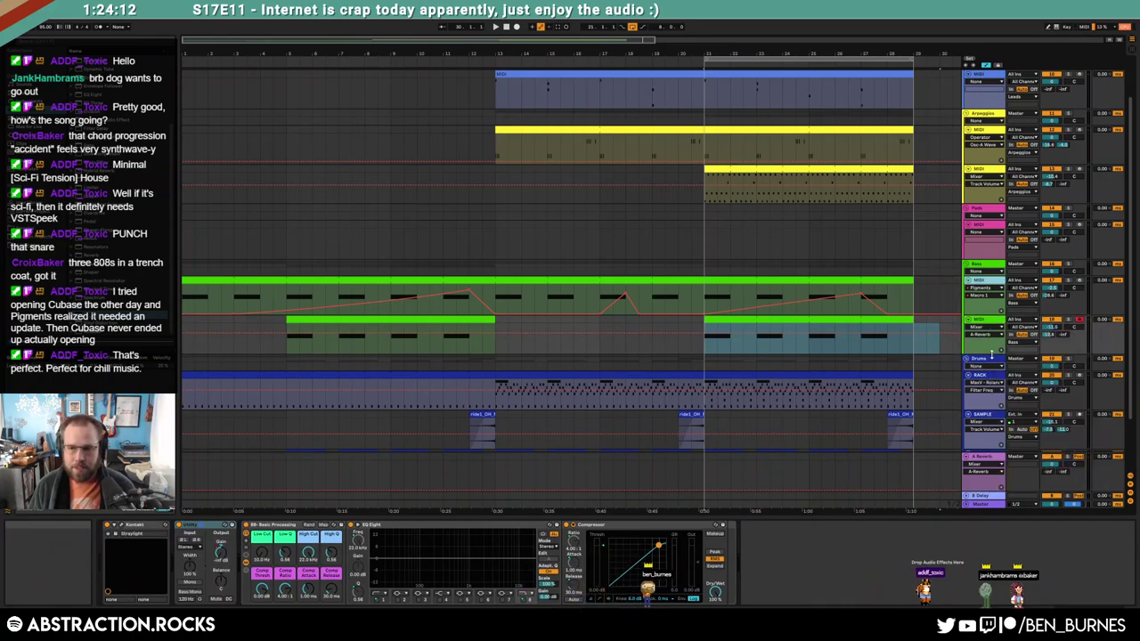
right_click(982, 321)
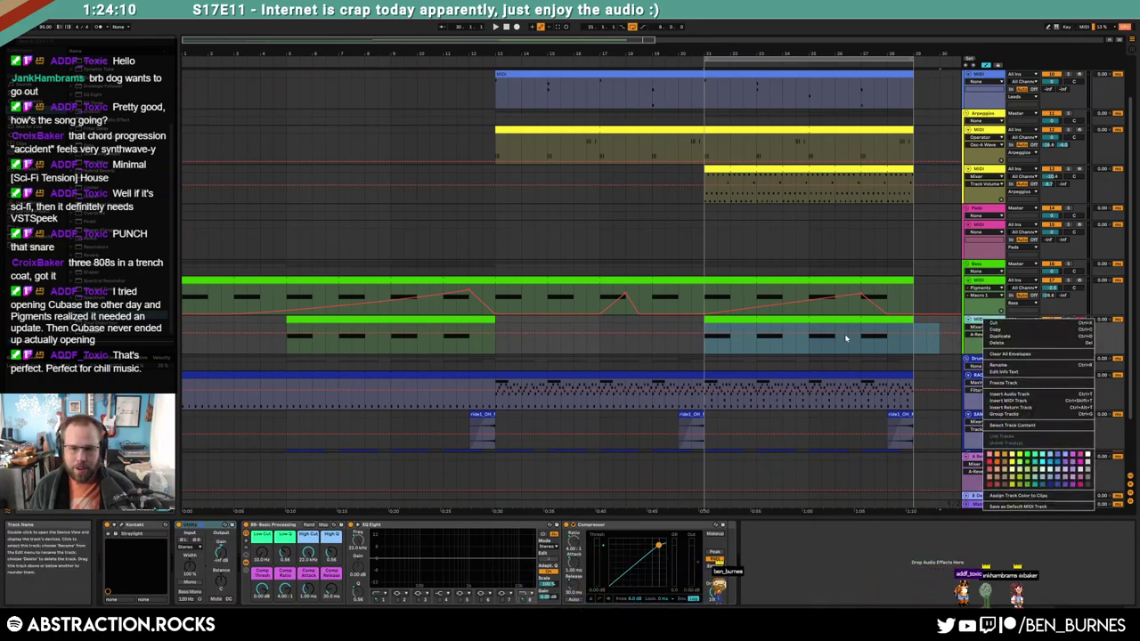
click(719, 323)
Play back from bar 5 and lower the Straylight bass track's volume against the other tracks
click(343, 319)
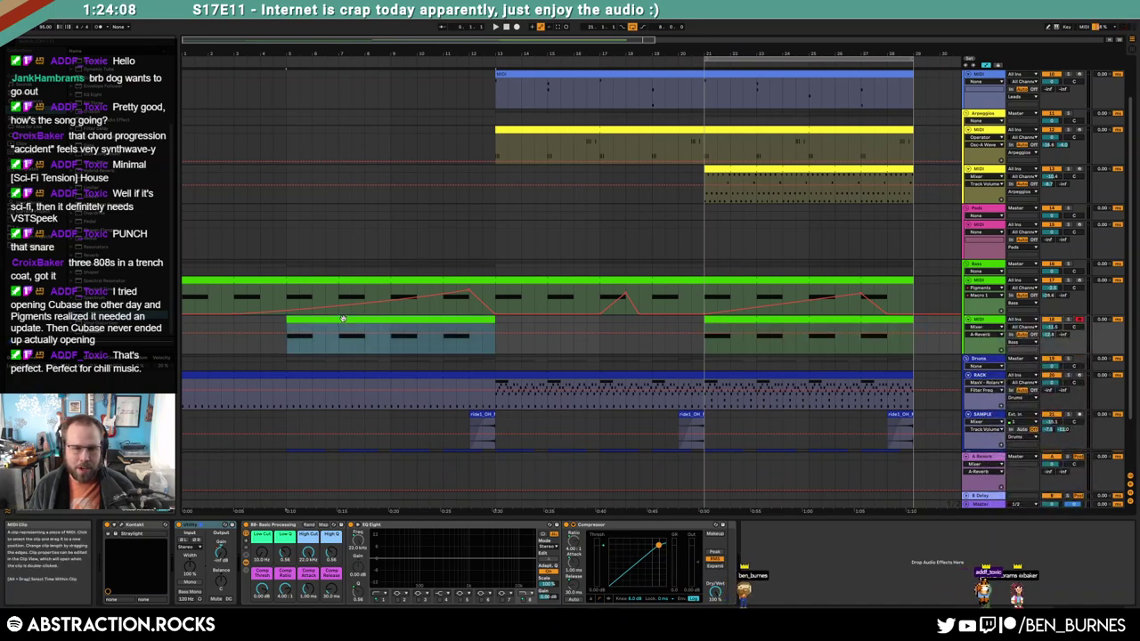
key(space)
key(a)
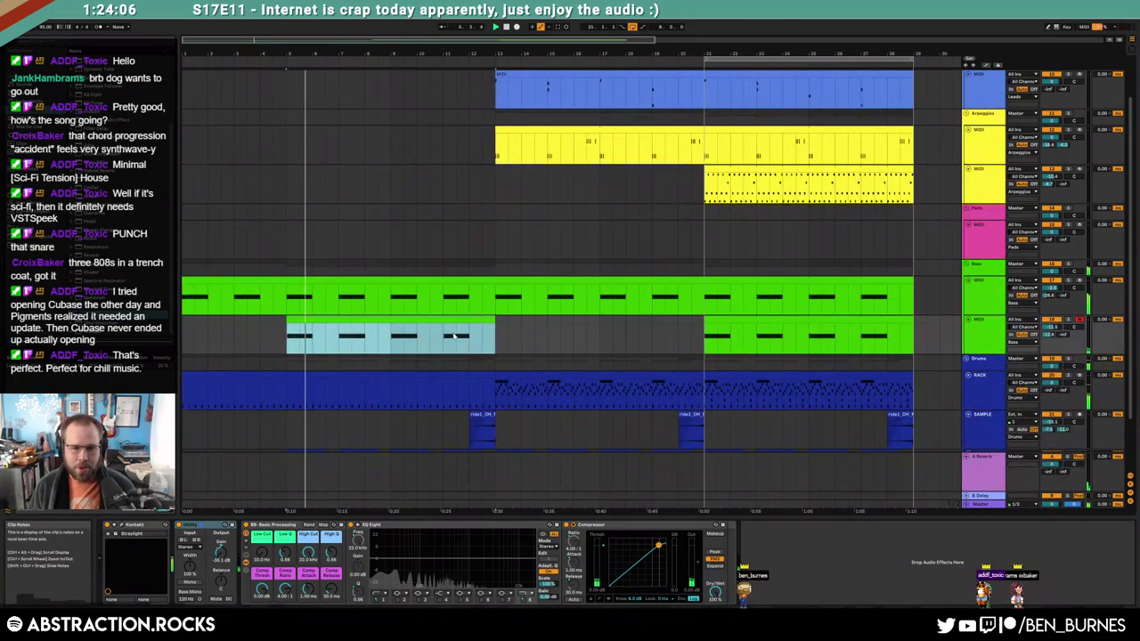
drag(1052, 327, 1052, 318)
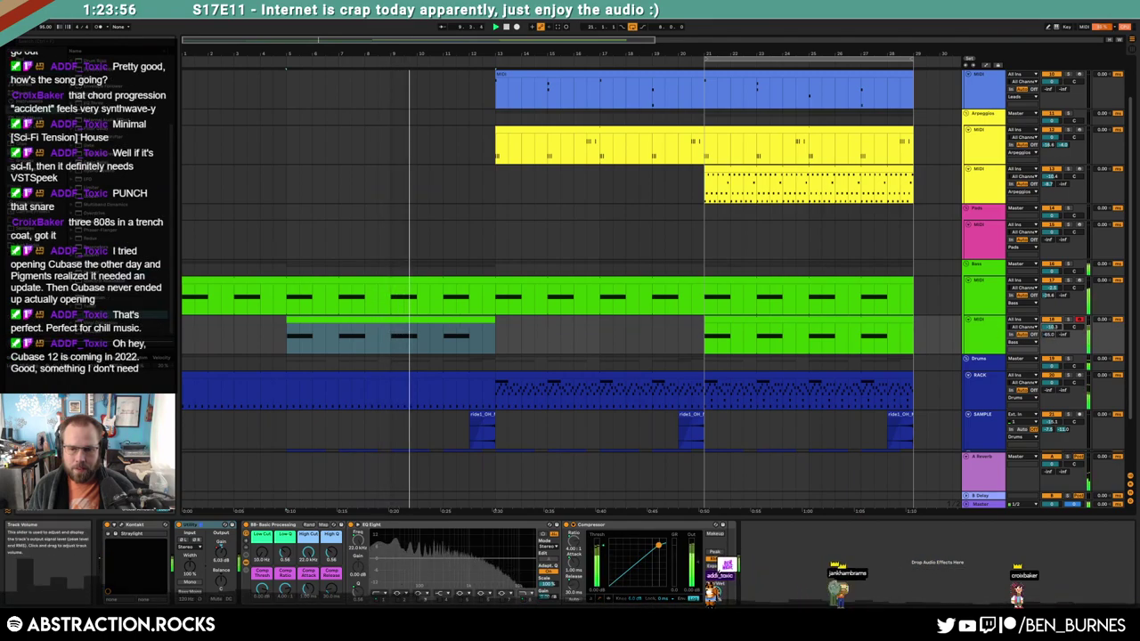
Lower the peak of the first Utility gain ramp on the Straylight bass and play back the transition into bar 13
key(a)
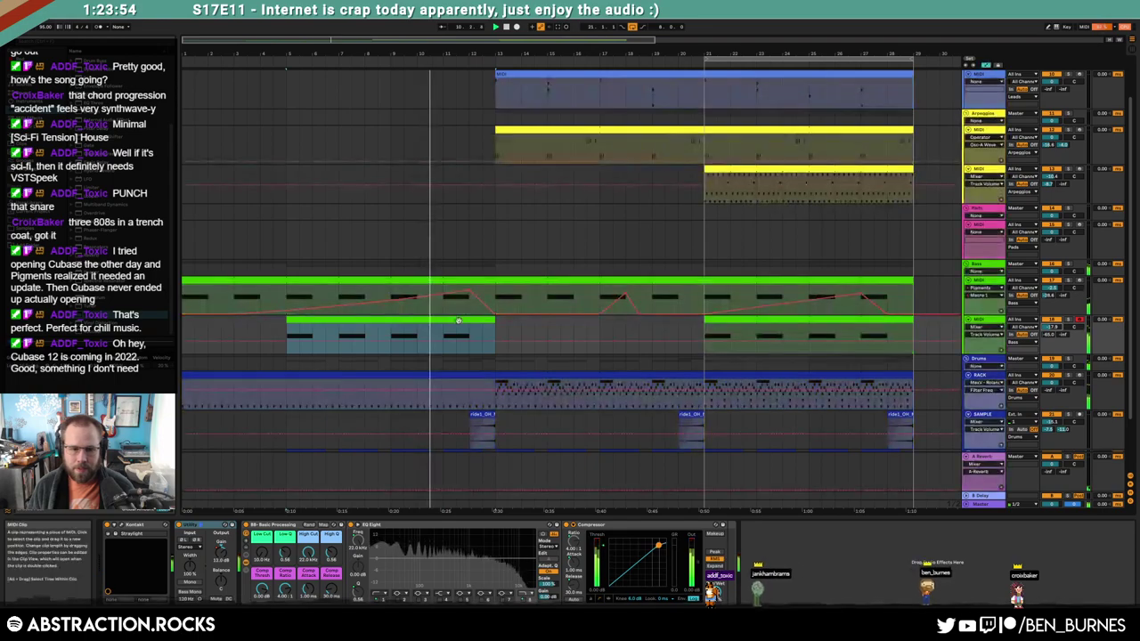
click(218, 555)
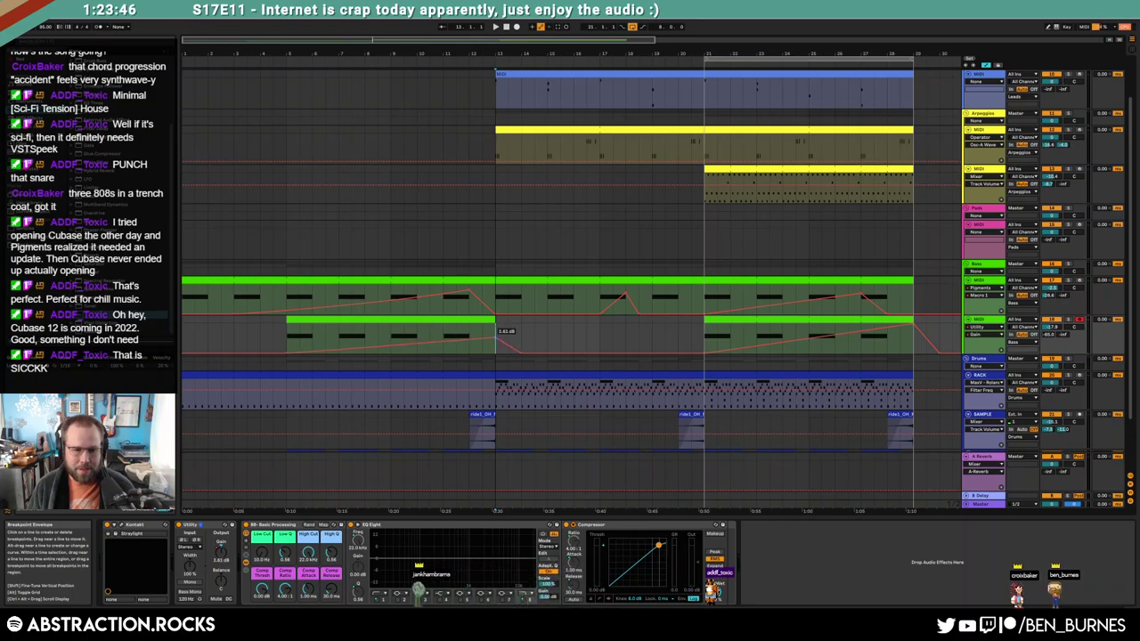
click(395, 331)
key(space)
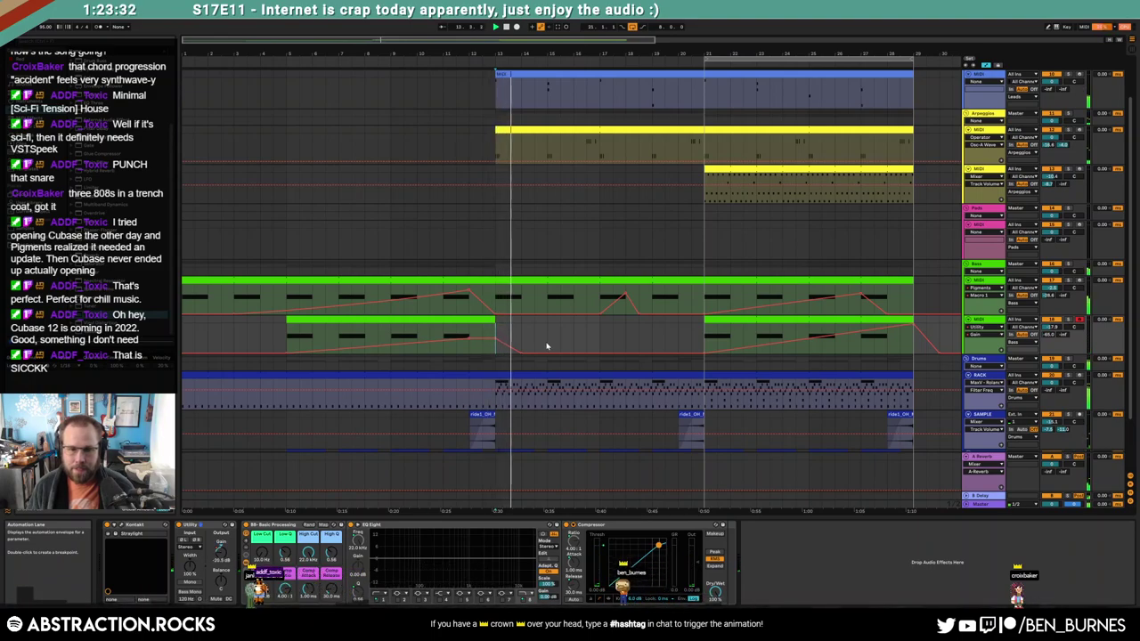
Fill bars 13 to 21 with the Straylight bass clip, hold the gain automation level after the first ramp, and listen from bar 13
key(a)
drag(494, 318, 703, 331)
key(a)
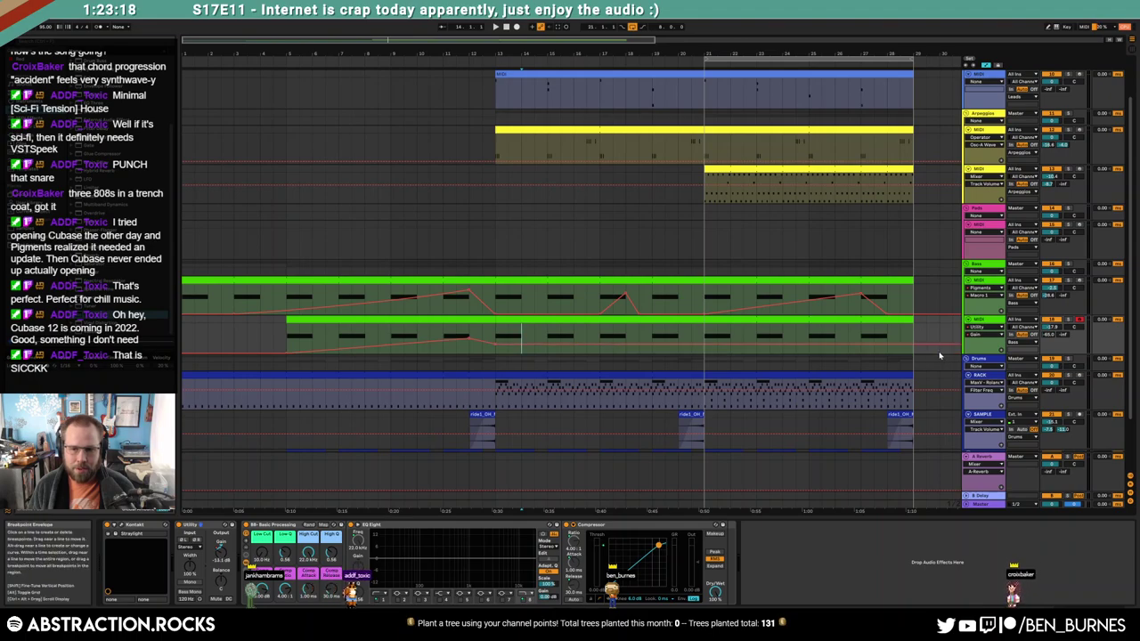
key(space)
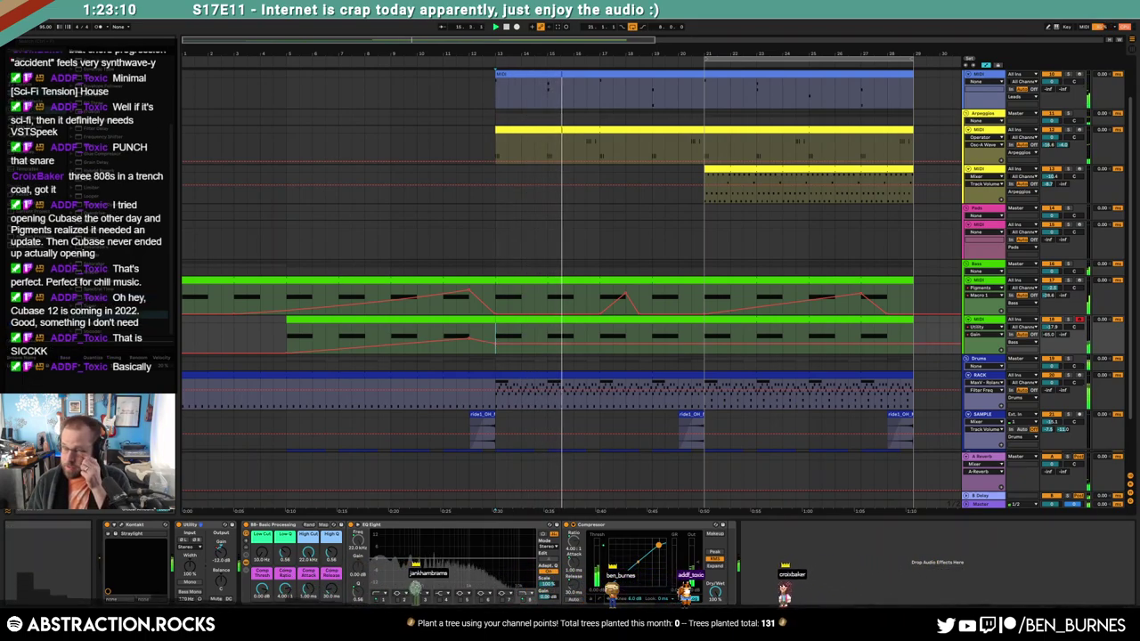
click(497, 330)
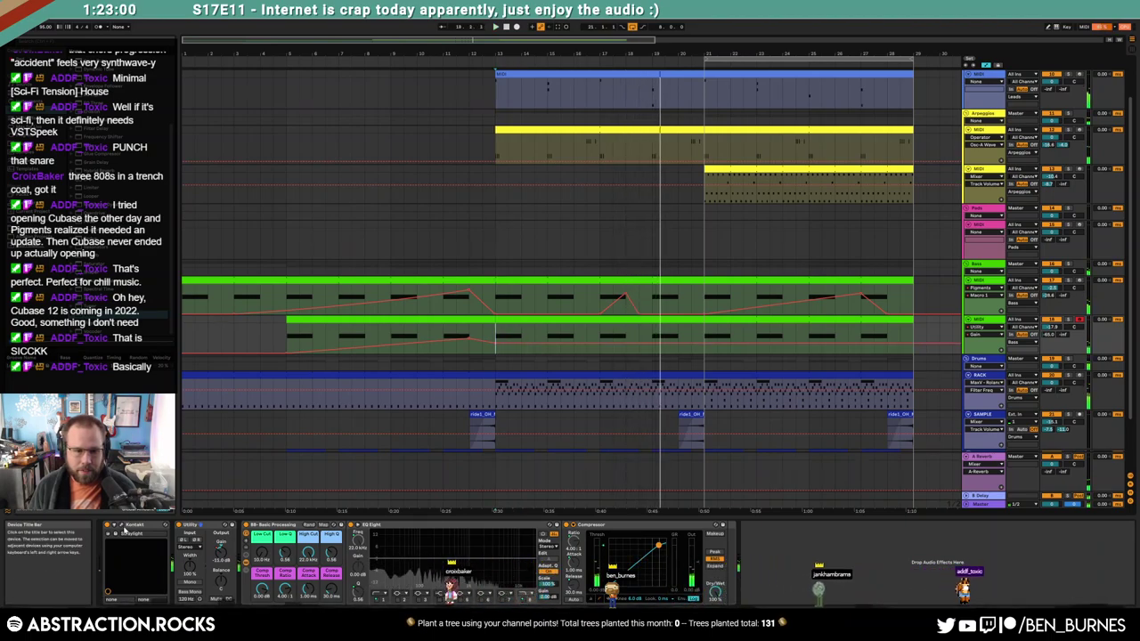
Adjust the amp envelope release of both the grain and sample layers in Straylight
click(126, 532)
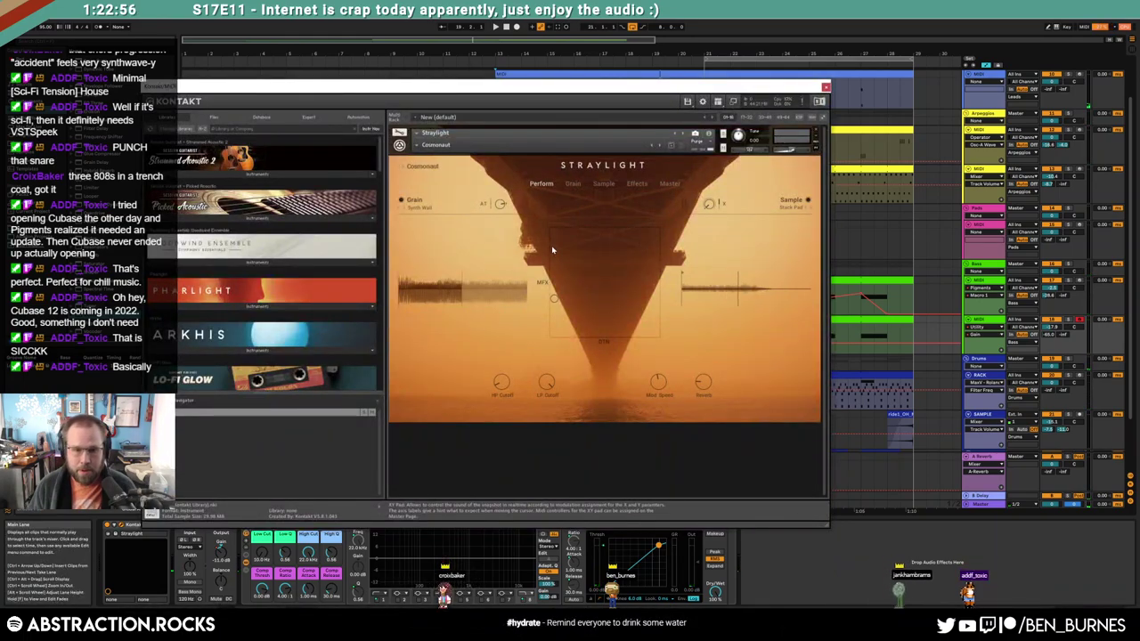
click(572, 184)
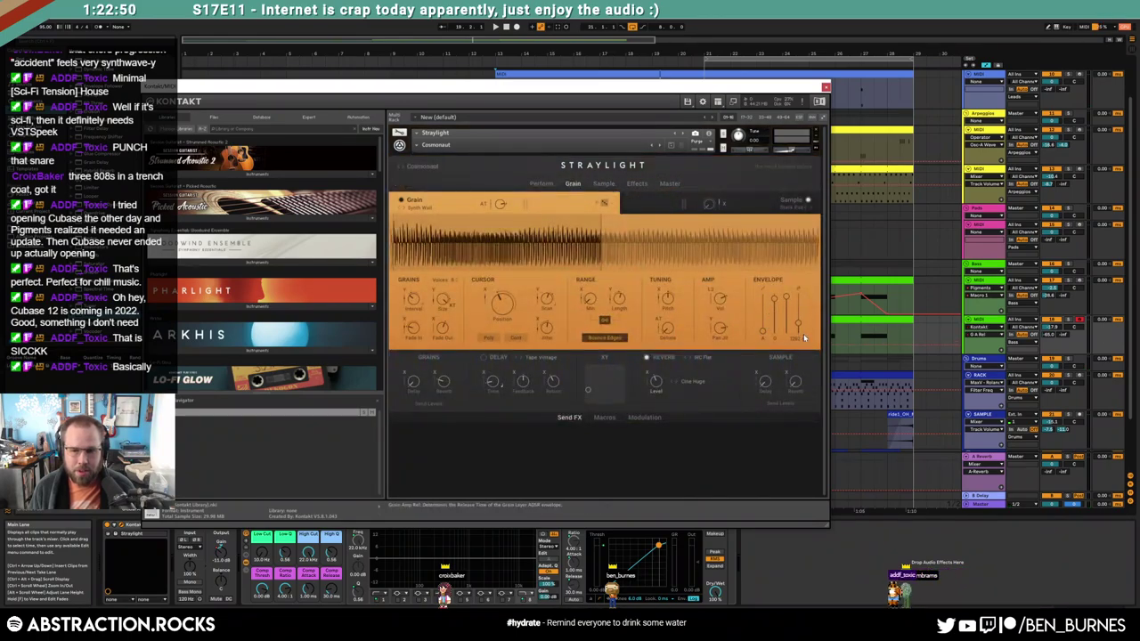
click(603, 183)
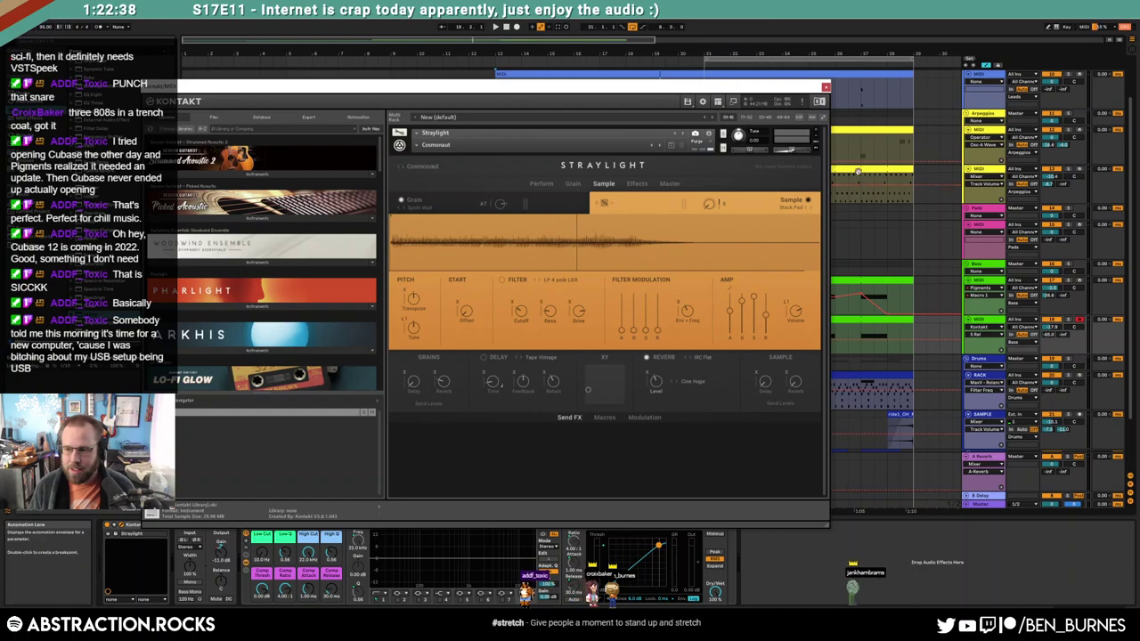
click(826, 86)
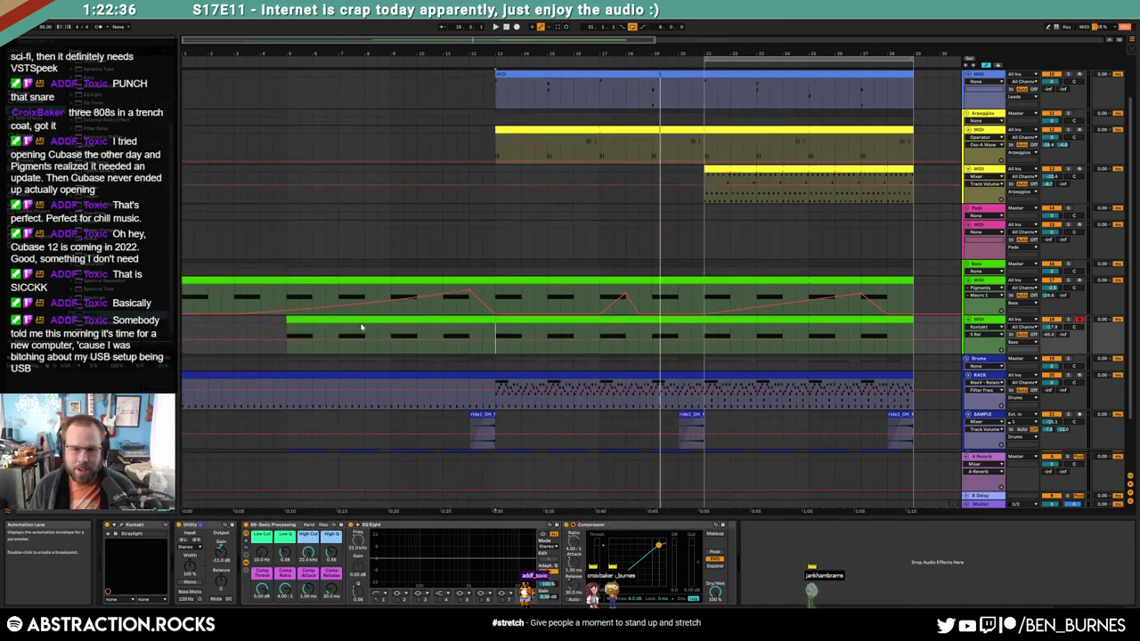
Play back the Straylight bass from bar 5 and rebalance its reverb send and track volume
key(space)
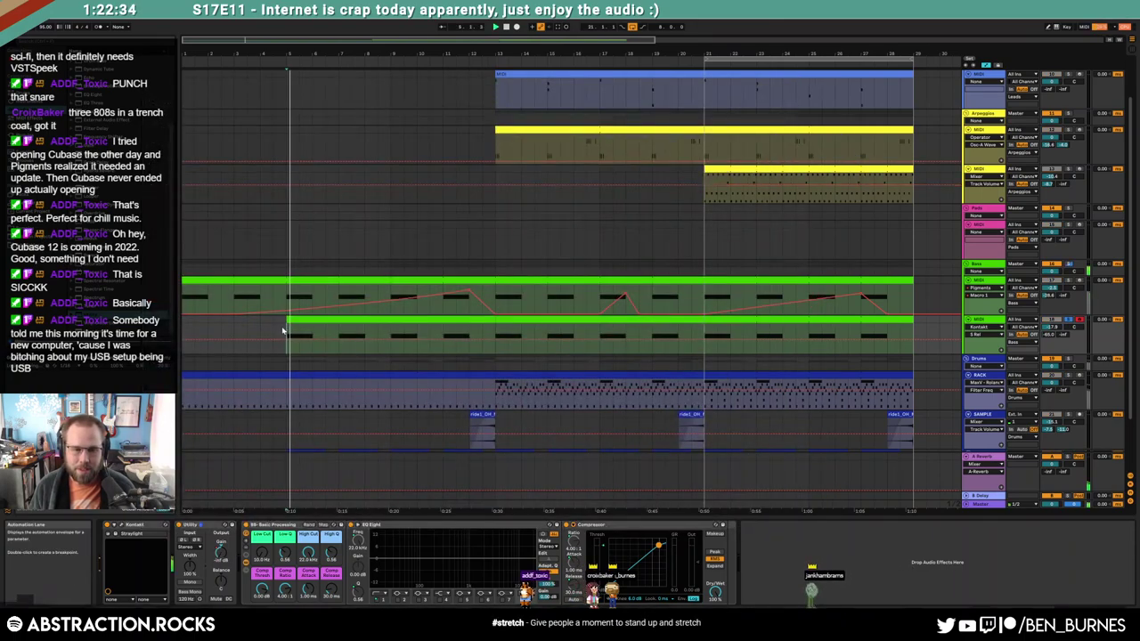
click(445, 334)
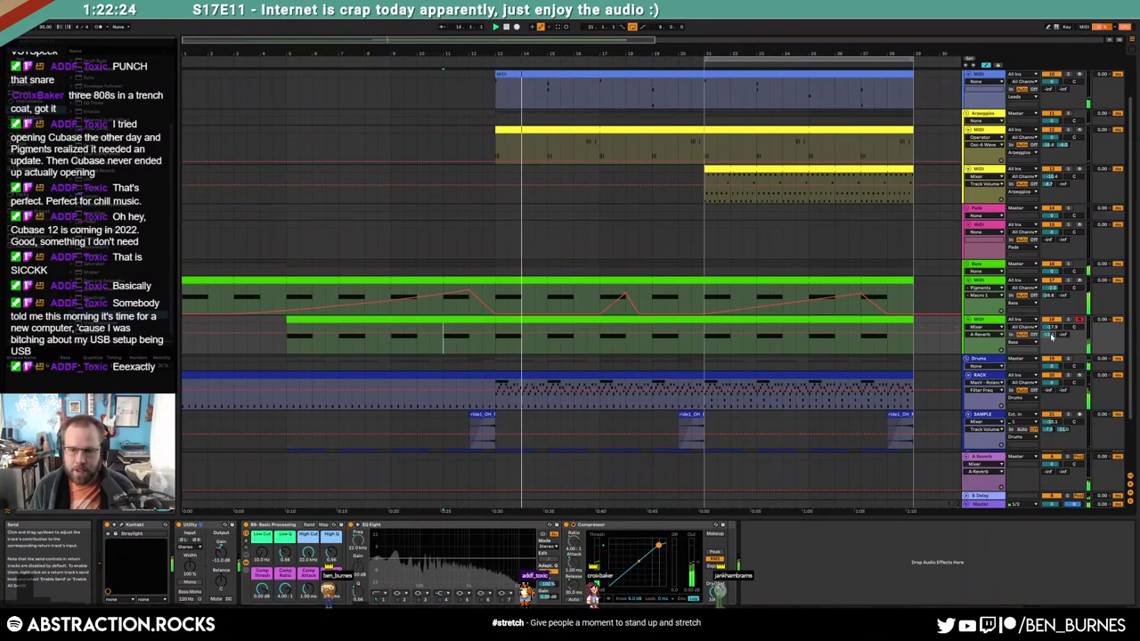
click(444, 329)
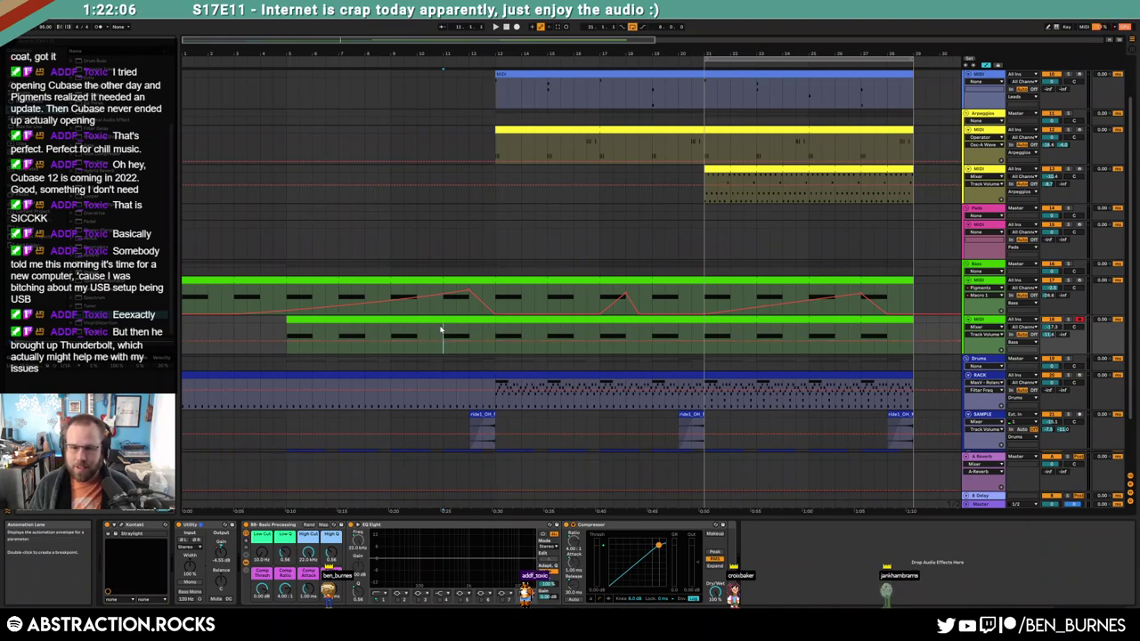
Shorten the grain layer's envelope release in Straylight and close the instrument
key(a)
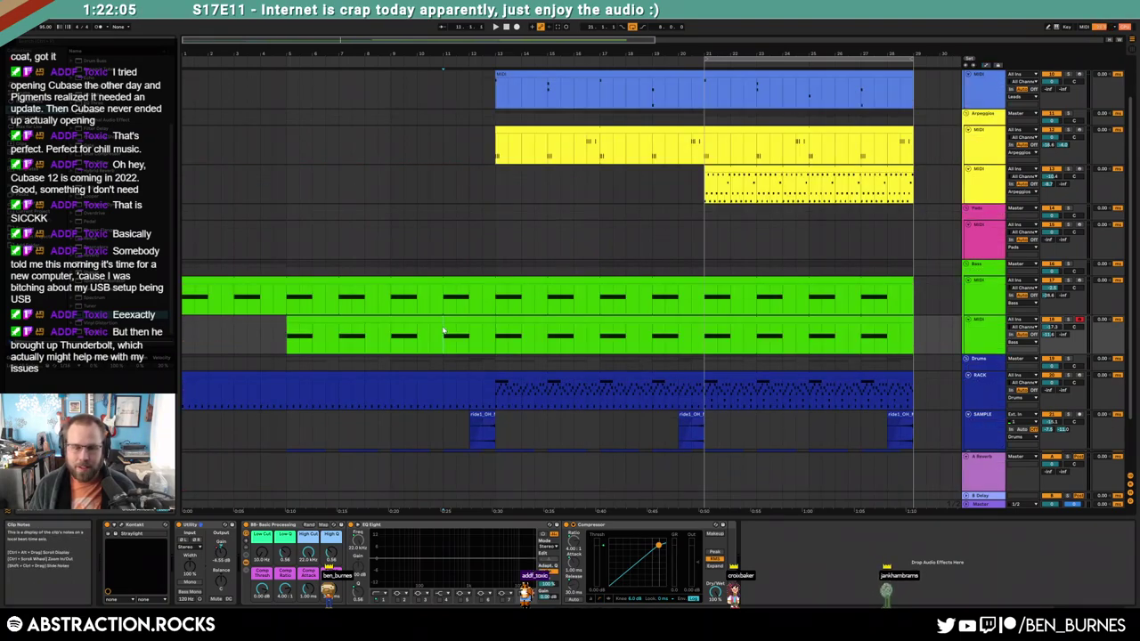
click(124, 525)
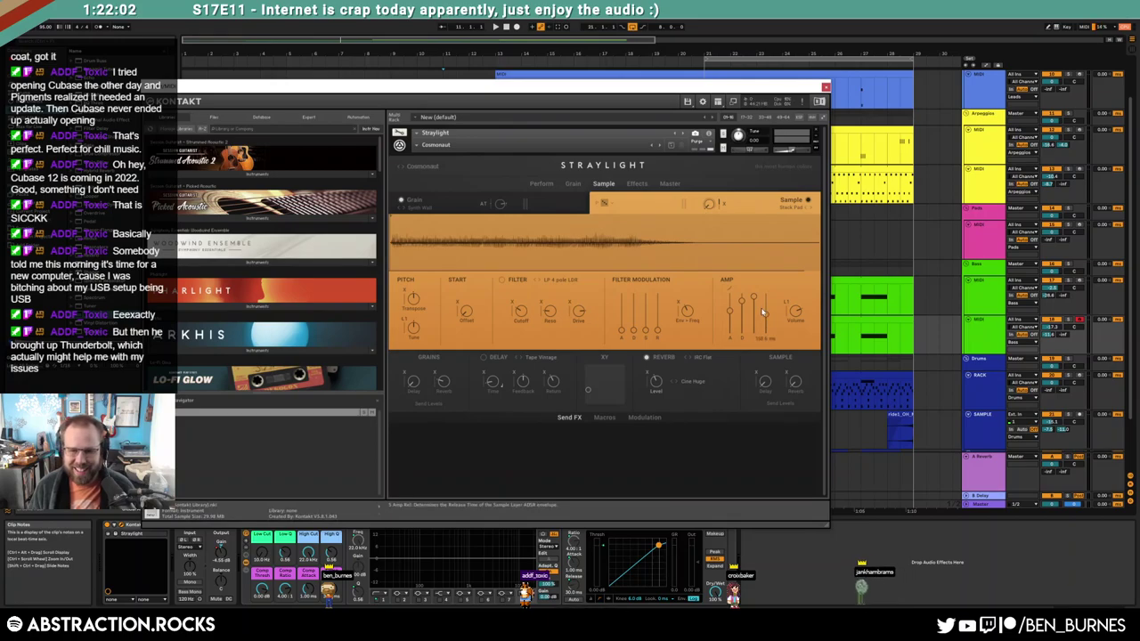
click(559, 207)
drag(792, 300, 800, 312)
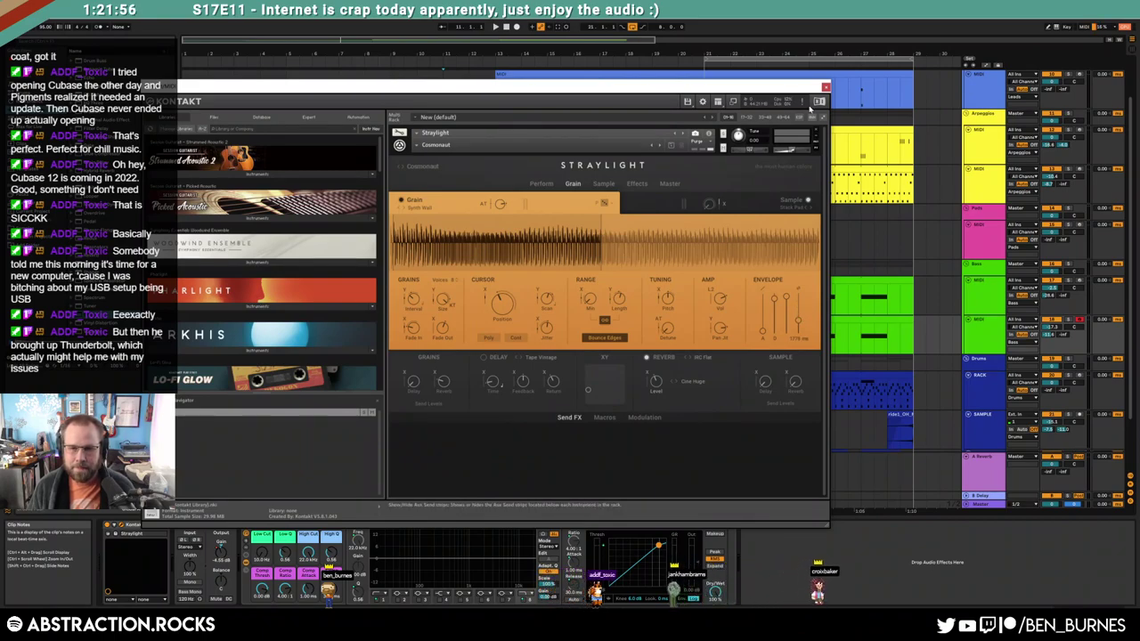
click(825, 87)
Freeze the Straylight bass track
click(288, 336)
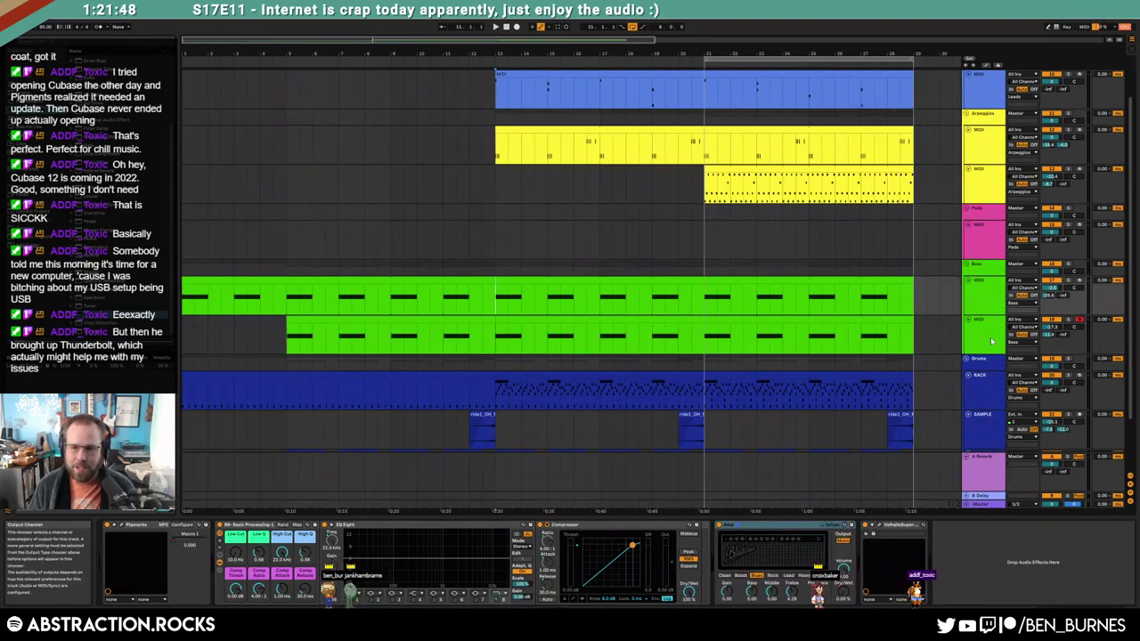
right_click(986, 338)
click(995, 388)
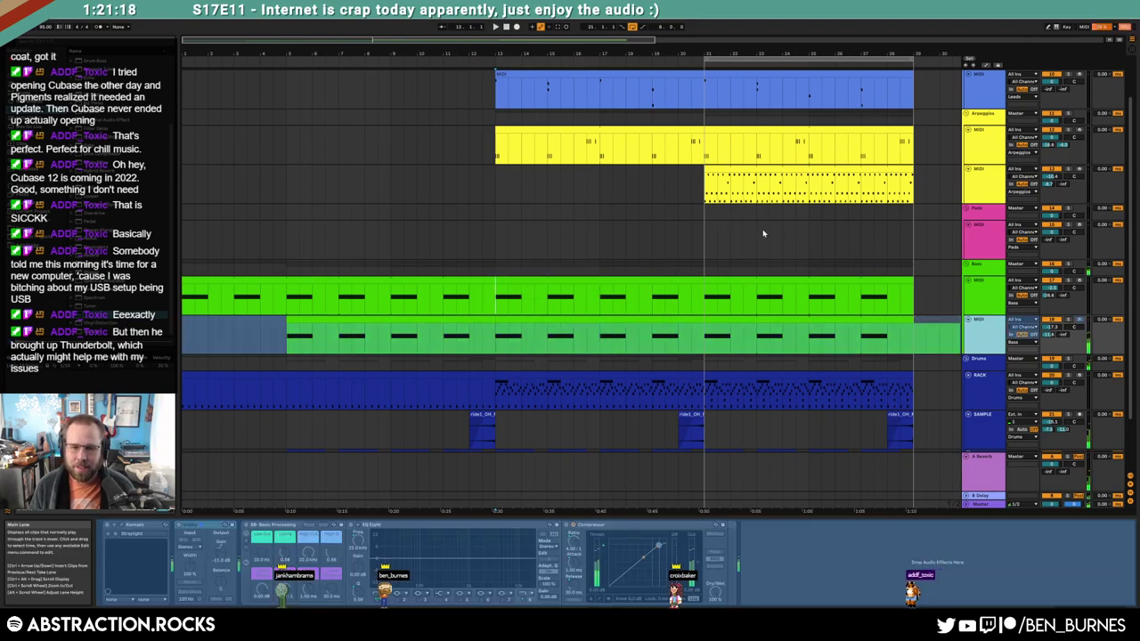
Add a MIDI track with VstSpeek3 below the lead track, check its config options and audition the default phrase
scroll(763, 233, up, 2)
click(986, 139)
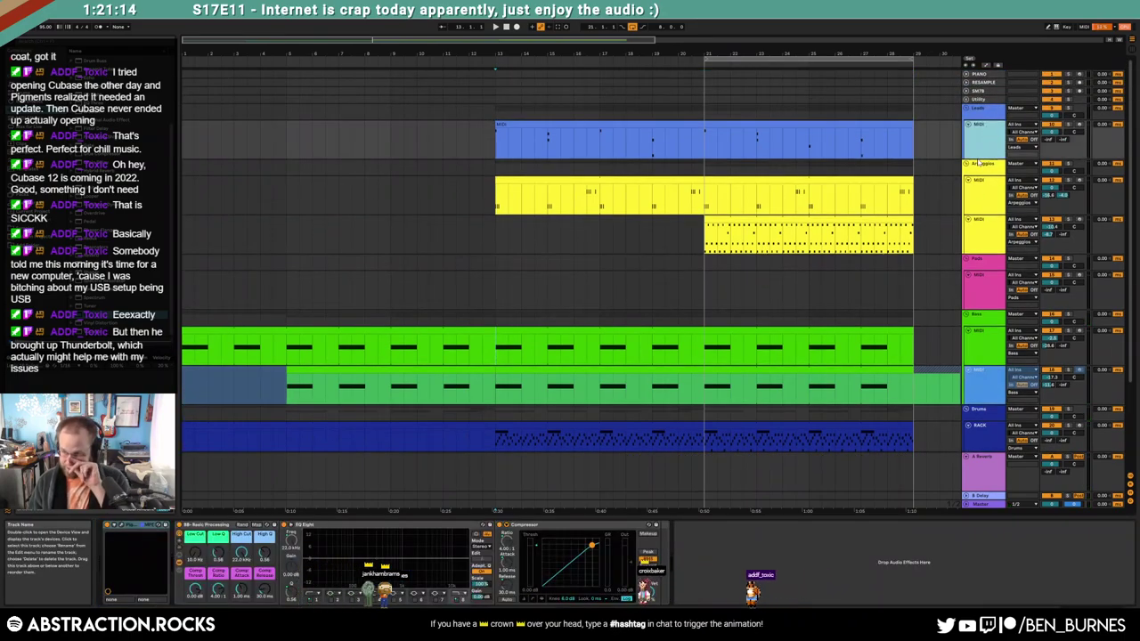
key(ctrl+shift+t)
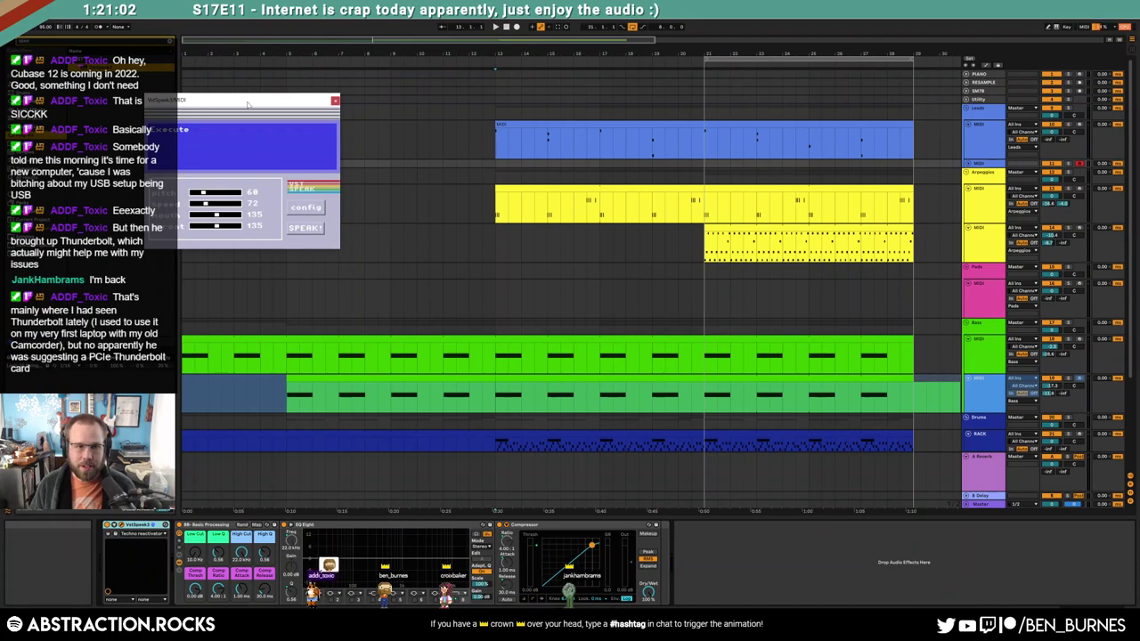
click(509, 263)
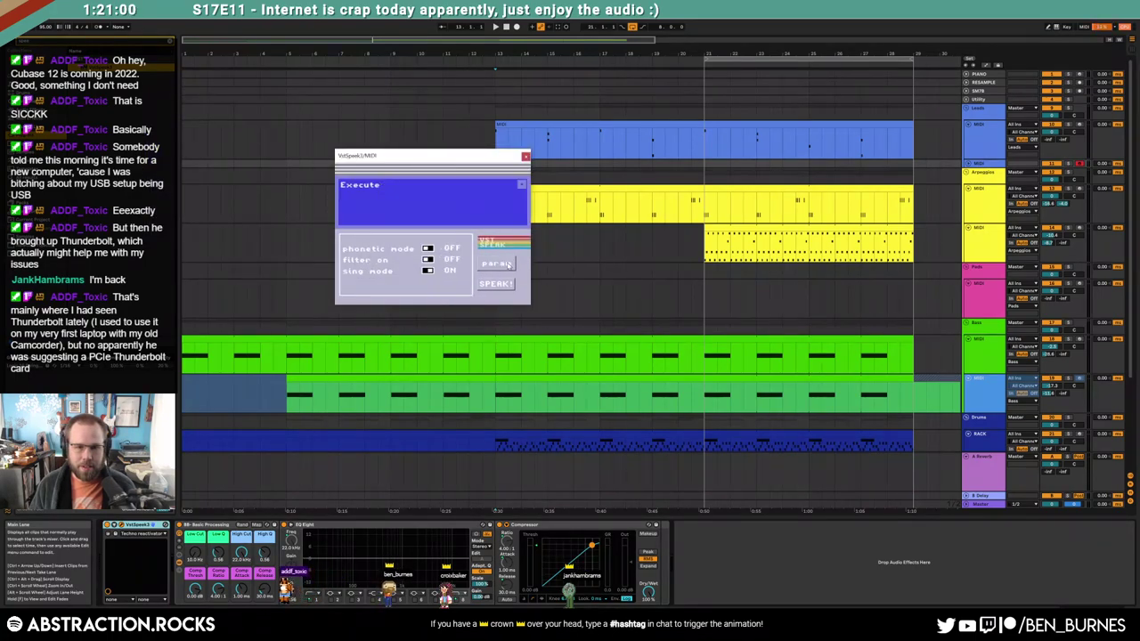
click(499, 264)
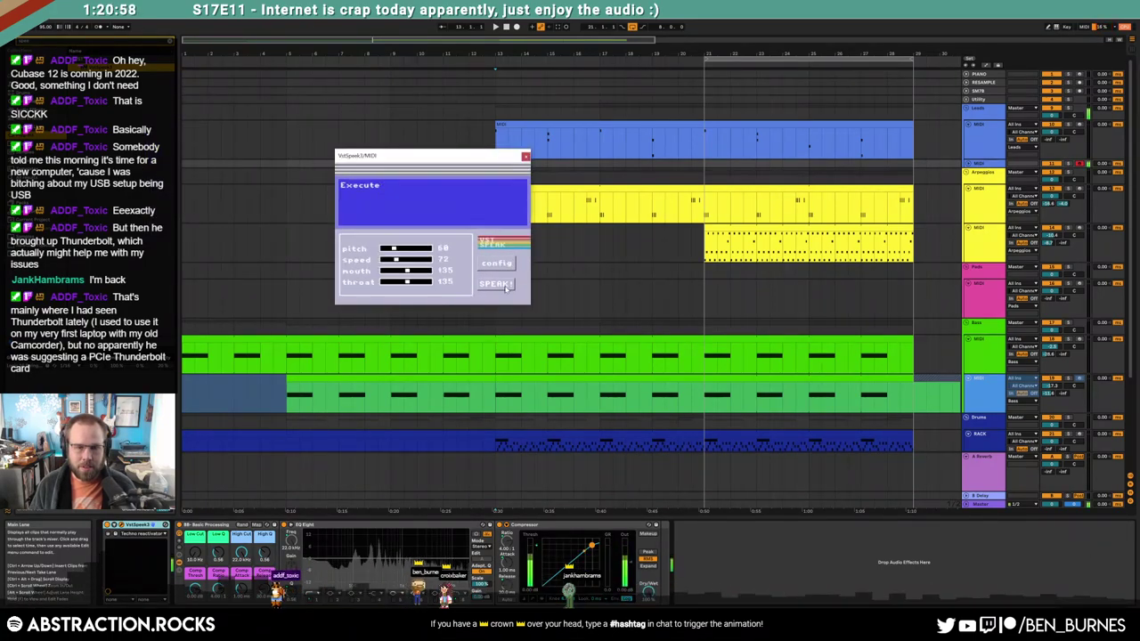
Unfold the VstSpeek3 track, lower its volume and audition the speech again
click(968, 164)
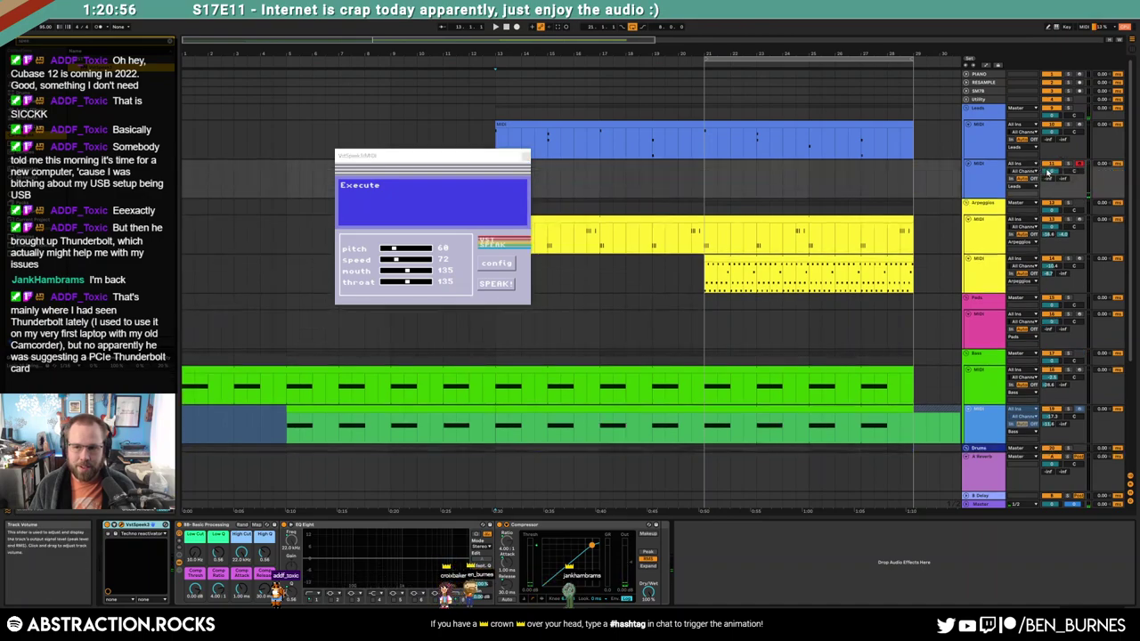
drag(1052, 171, 1052, 182)
click(497, 284)
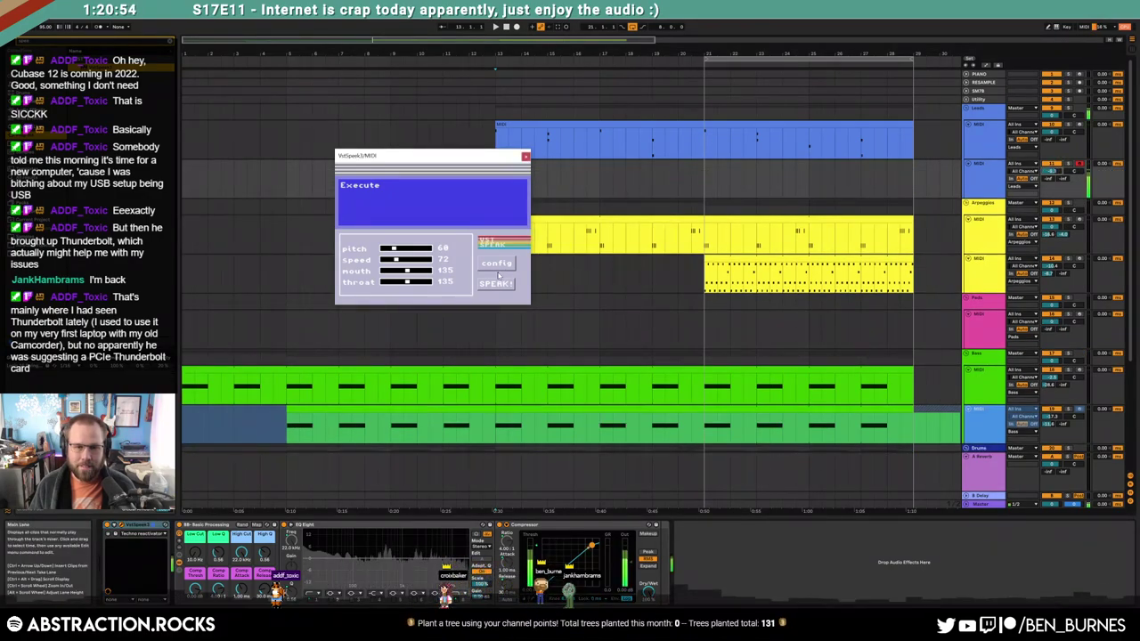
Set VstSpeek3's pitch to 32, speed to 149 and mouth to 79, and try different throat values
drag(409, 251, 395, 252)
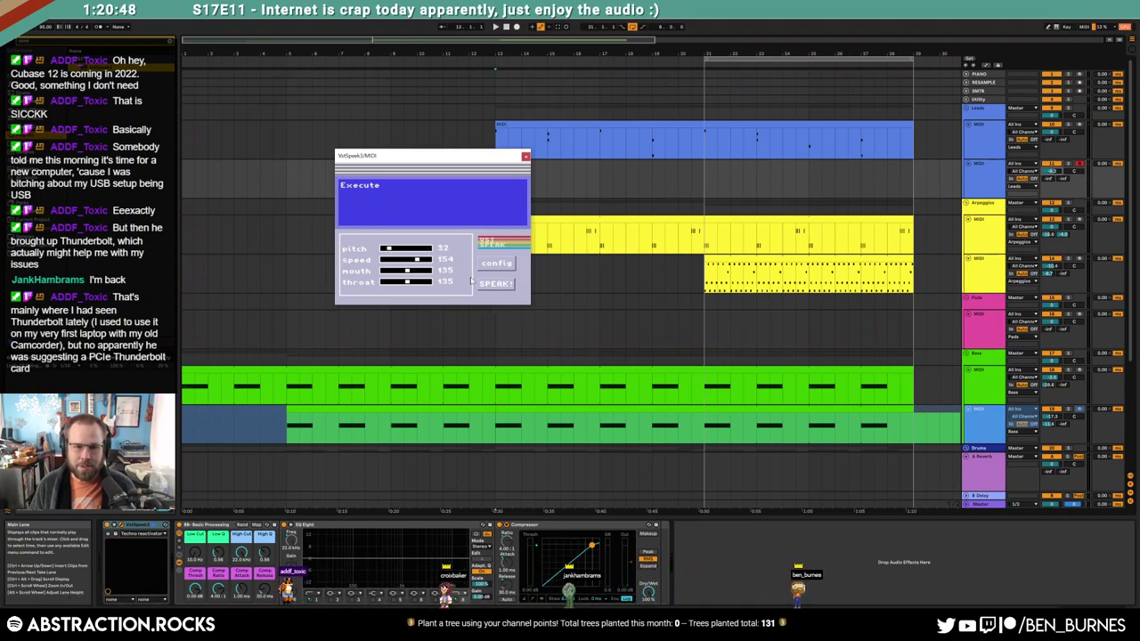
mouse_move(417, 259)
mouse_down()
mouse_move(402, 272)
mouse_move(421, 271)
mouse_up()
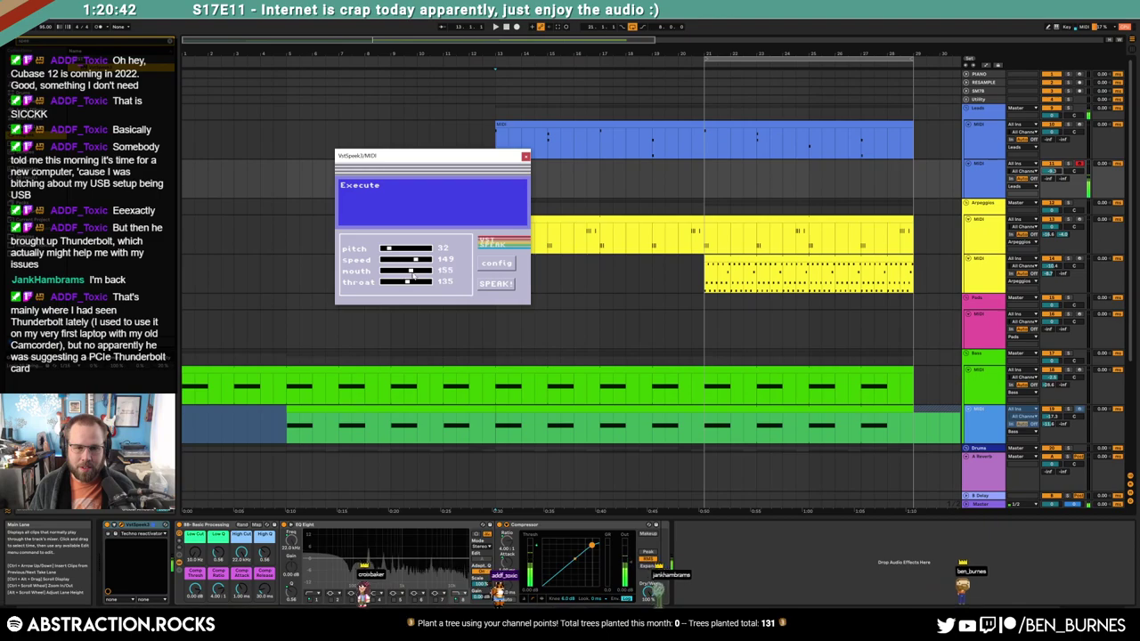
click(583, 209)
key(a)
click(580, 189)
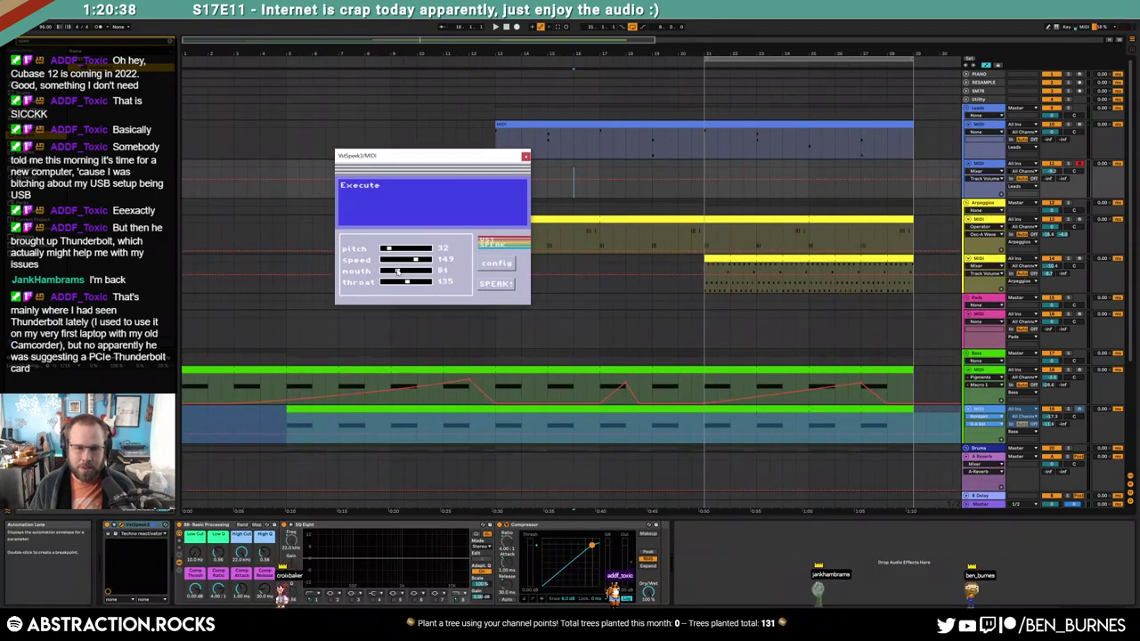
drag(428, 282, 390, 282)
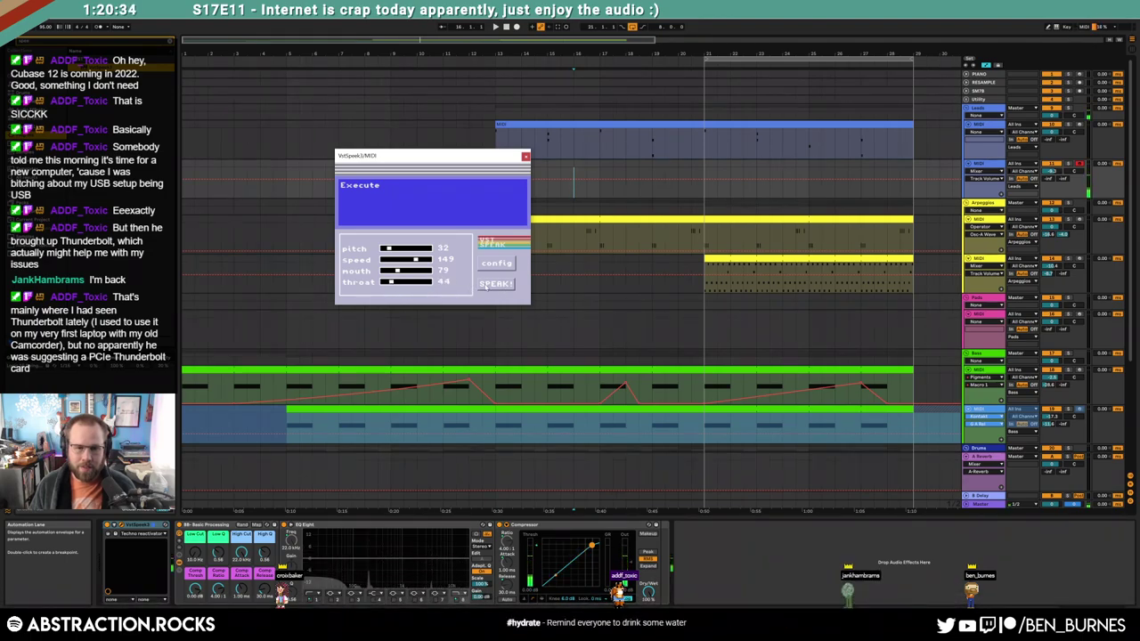
drag(390, 282, 403, 286)
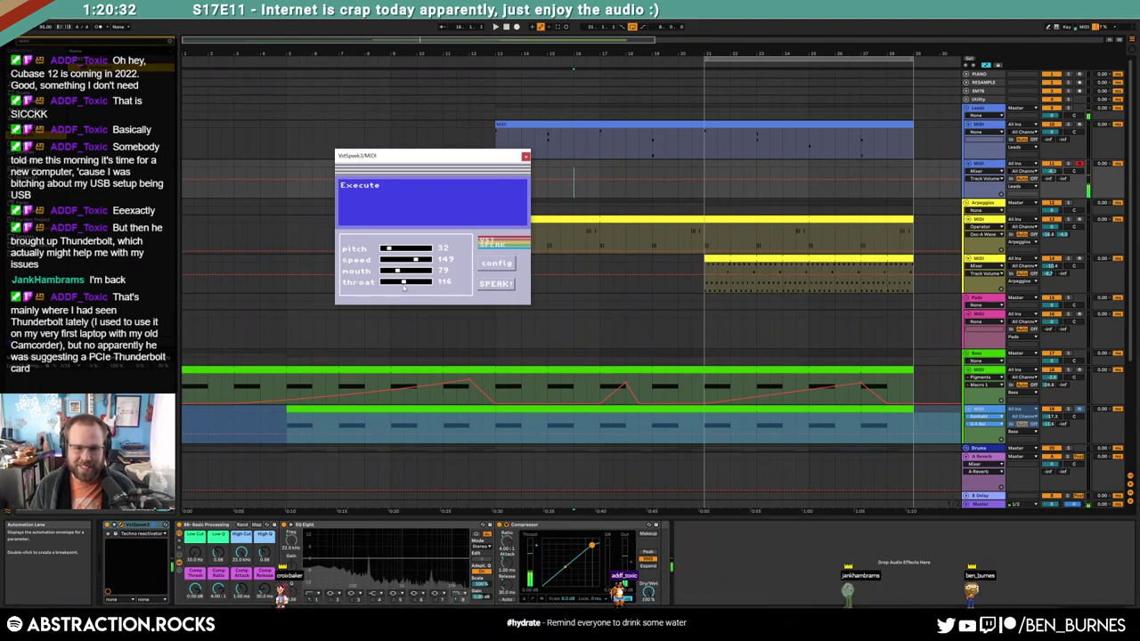
Replace the VstSpeek3 phrase with "hello wurld" and audition it
text(hello wurld)
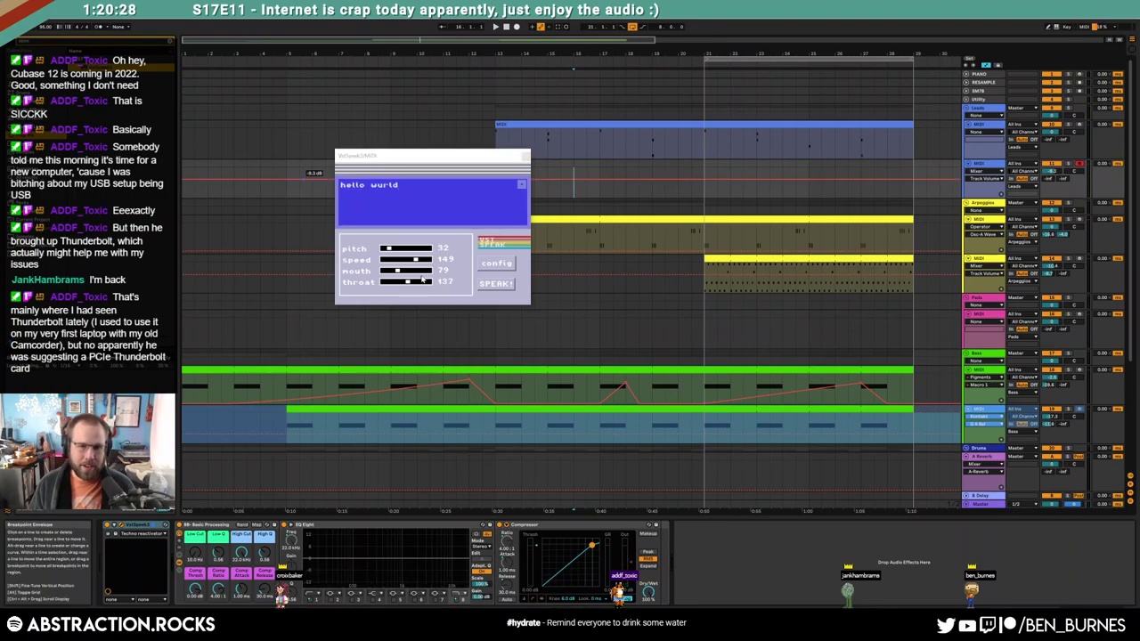
click(499, 284)
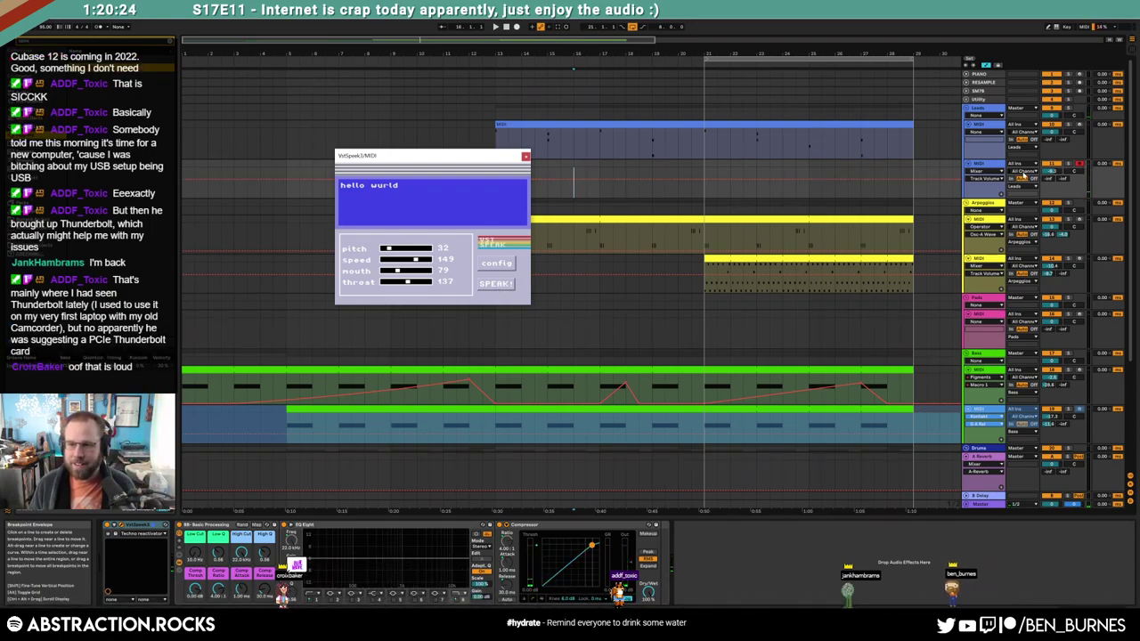
Lower the VstSpeek3 track's volume further, set its rack's High Cut to 1 kHz, audition the phrase and close the plugin
drag(1051, 171, 1052, 175)
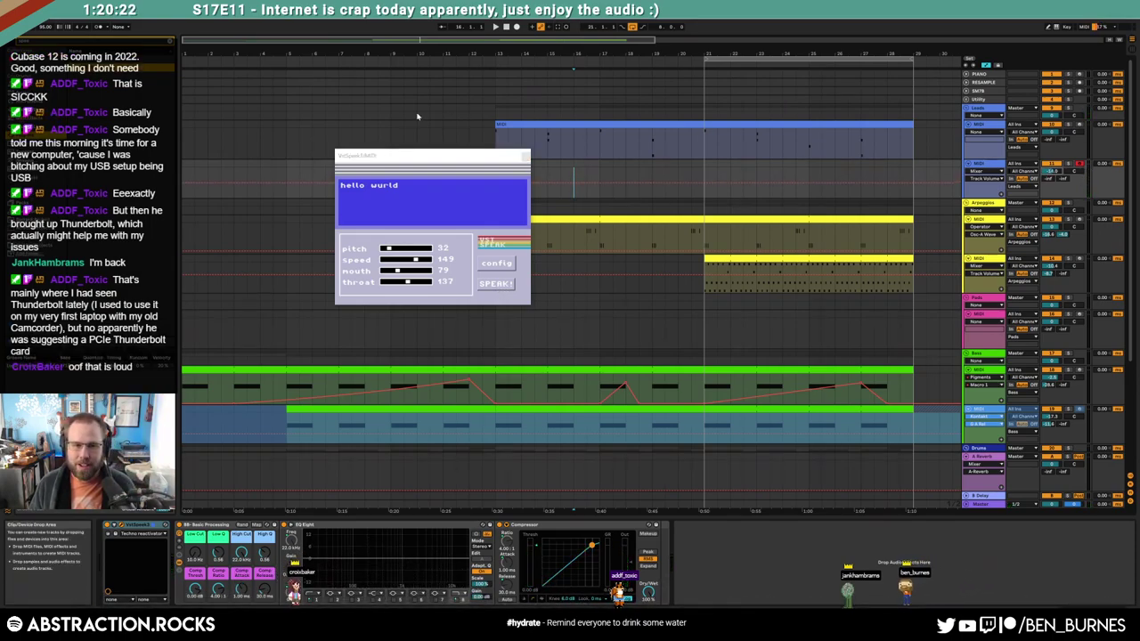
drag(197, 591, 242, 542)
click(497, 284)
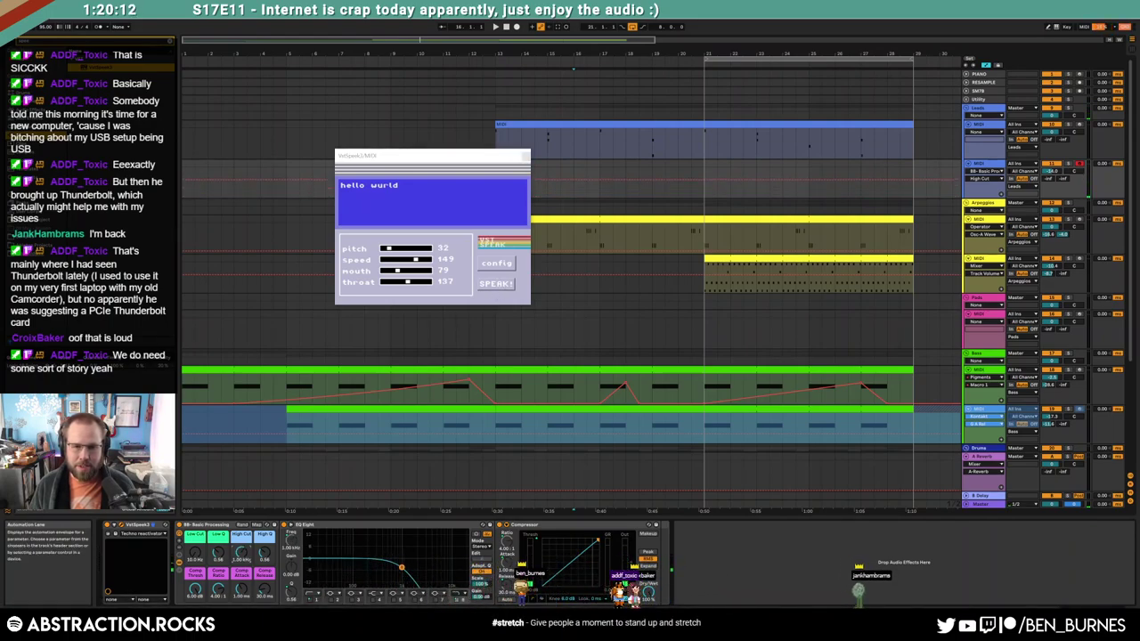
click(526, 156)
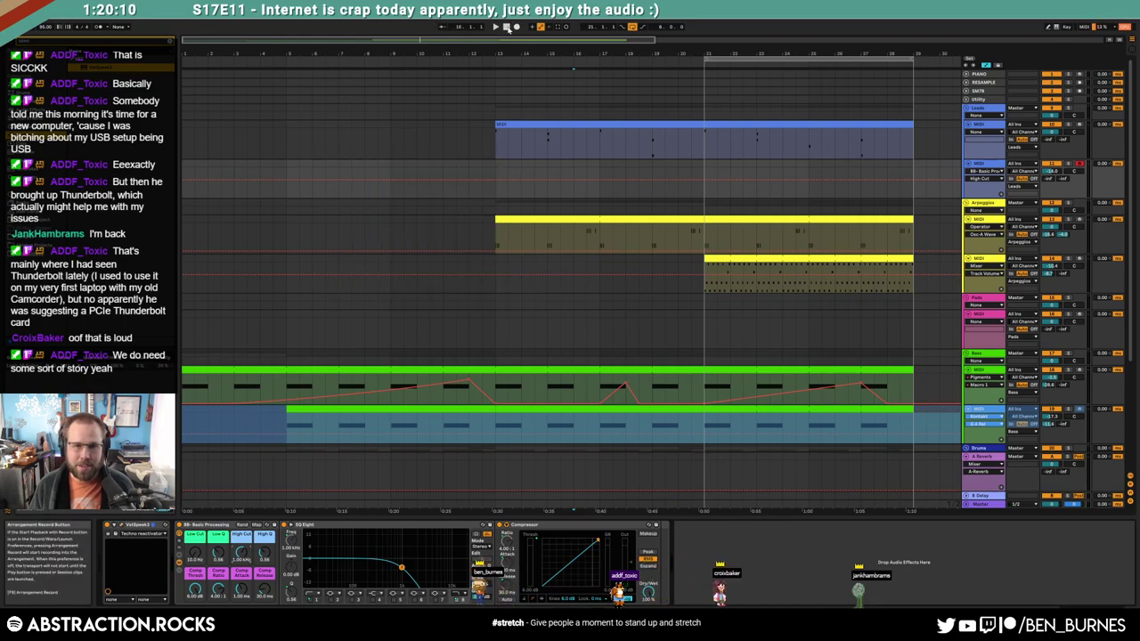
Play the arrangement from the beginning with automation hidden and review all tracks up to bar 29
key(space)
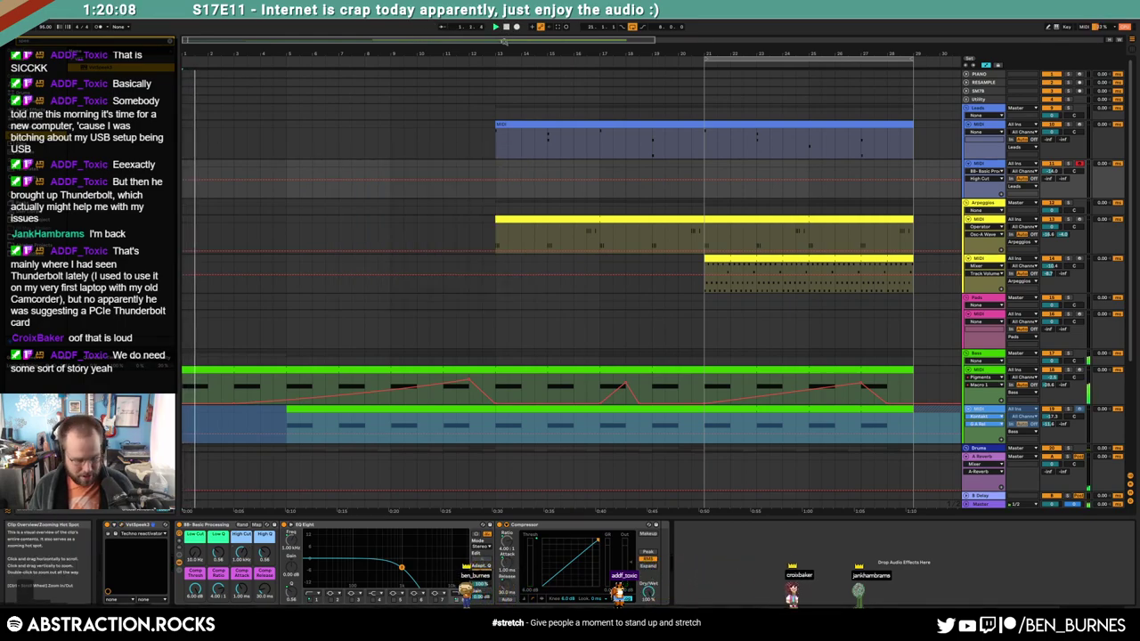
key(a)
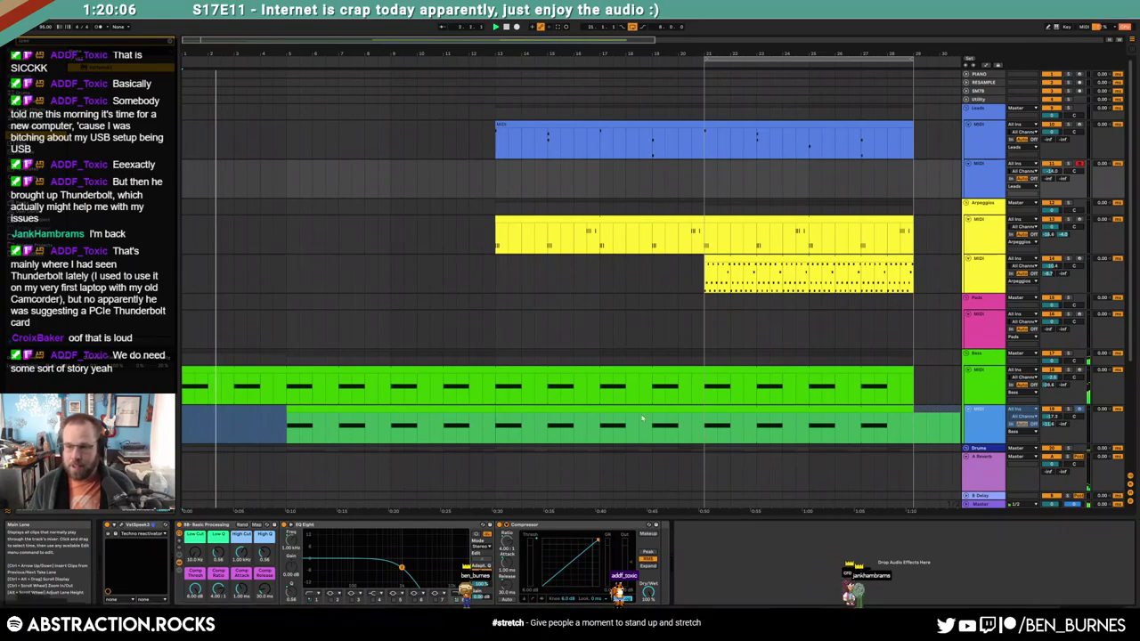
scroll(667, 413, down, 2)
scroll(668, 408, down, 3)
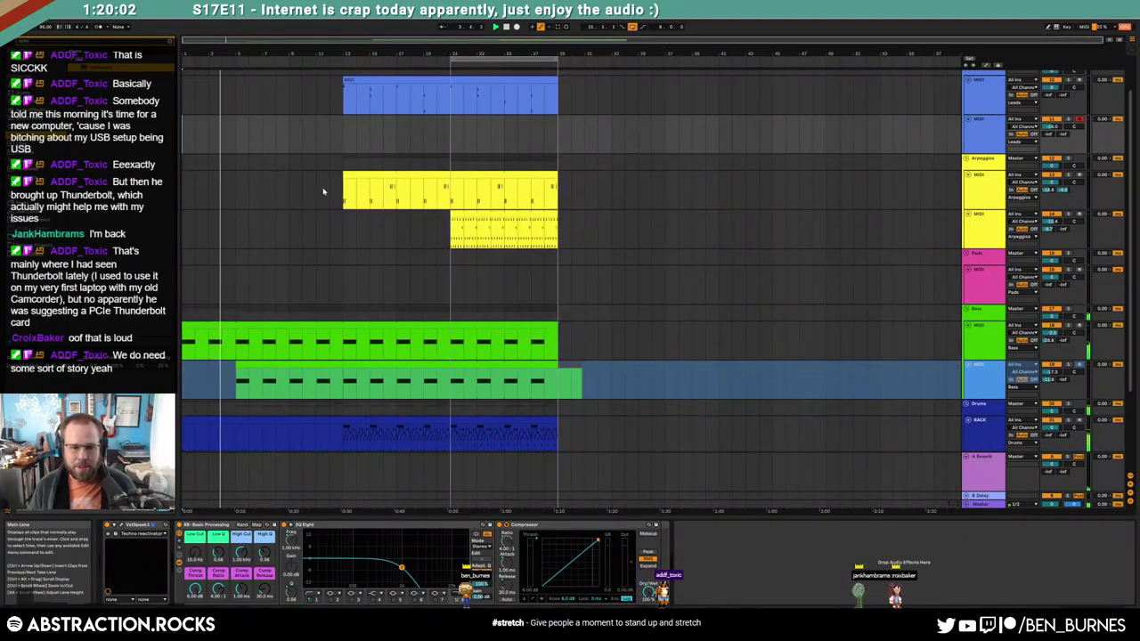
scroll(285, 268, down, 3)
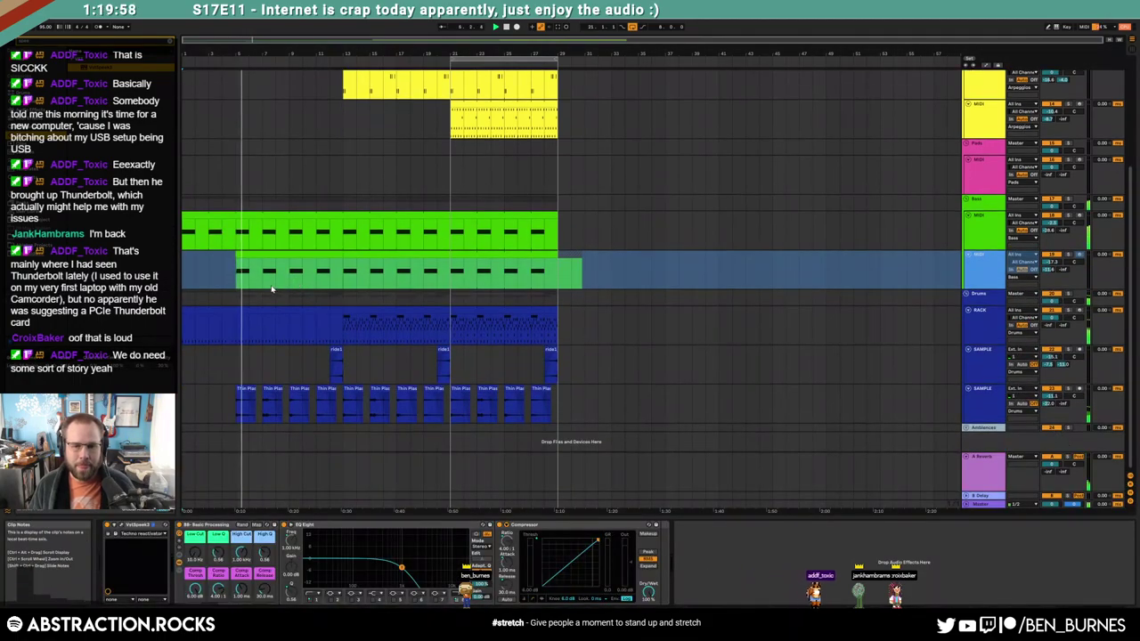
scroll(321, 321, up, 2)
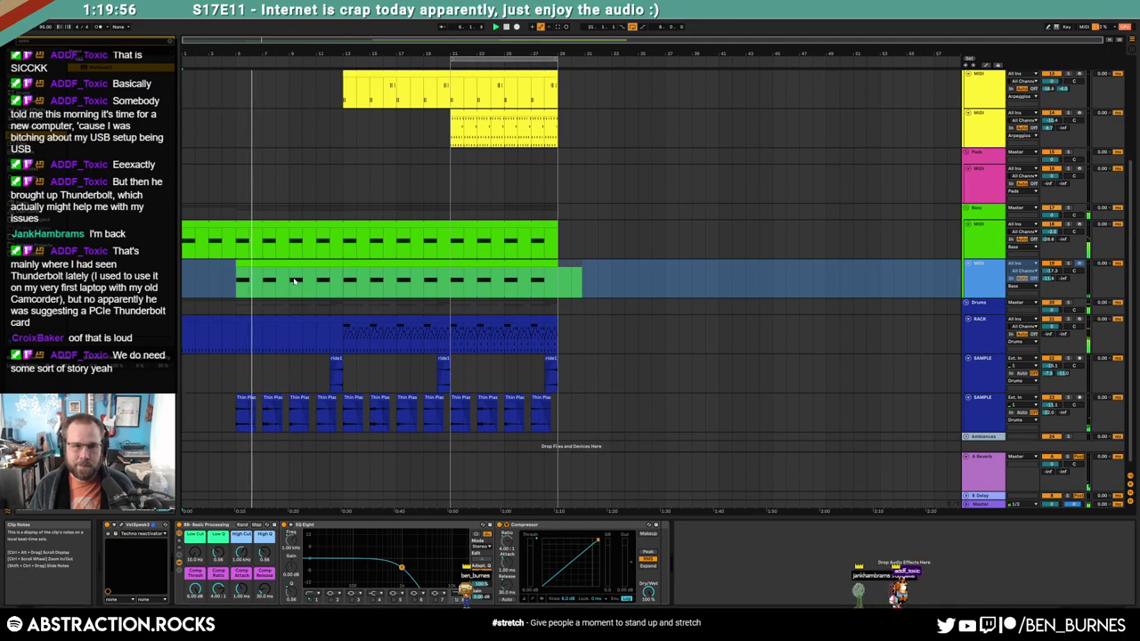
scroll(293, 204, up, 3)
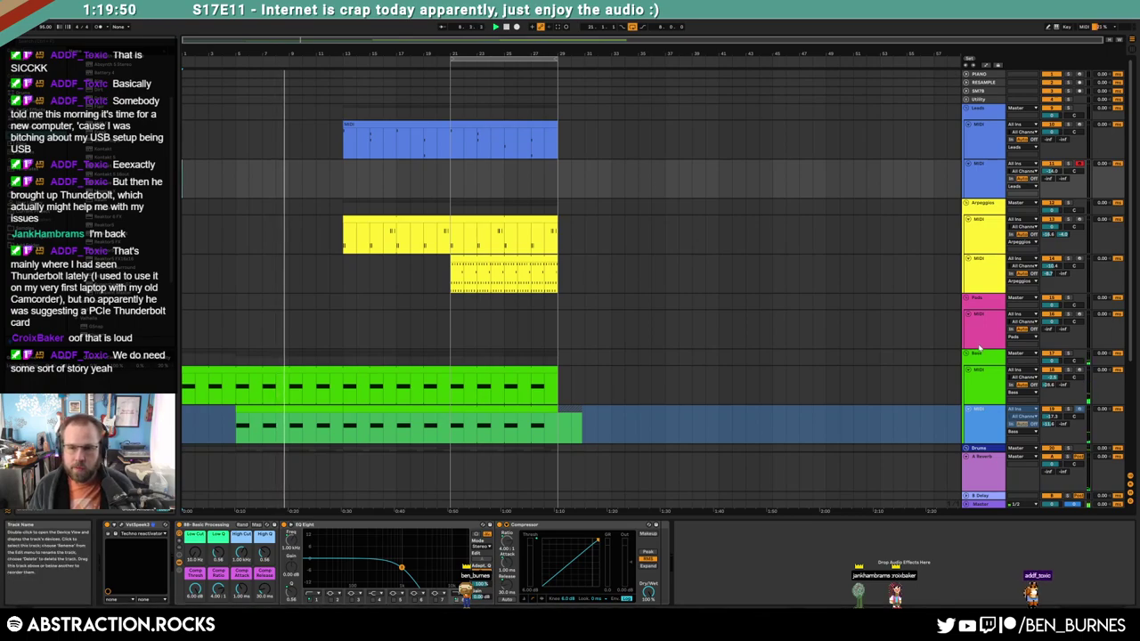
Add a MIDI track with Operator below the Pigments bass and create a one-bar clip at bar 21
click(983, 387)
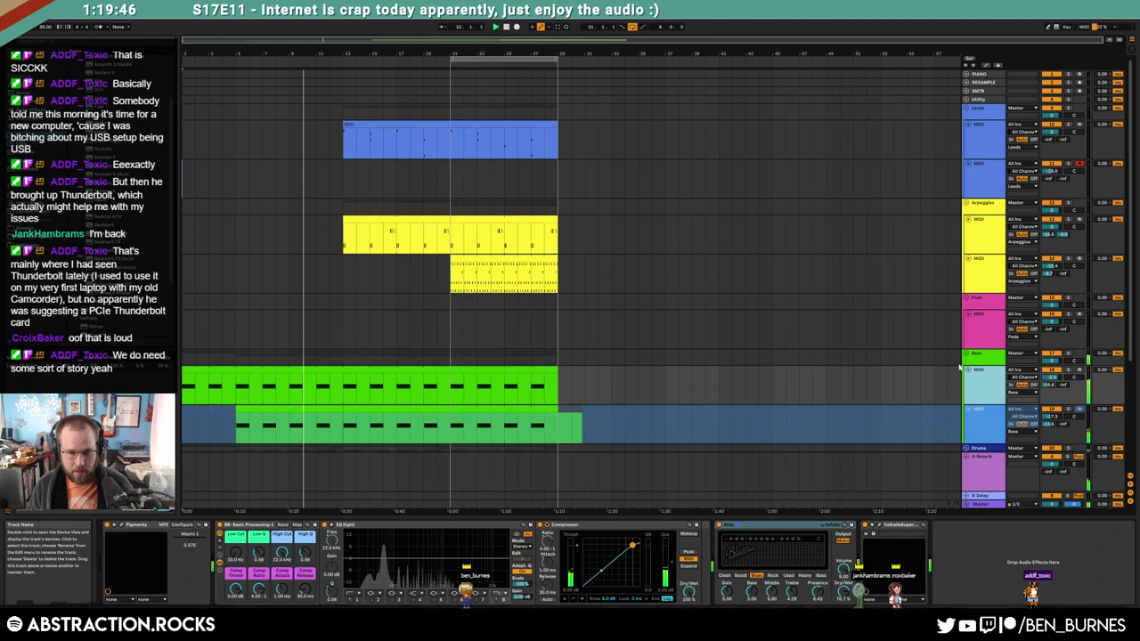
key(ctrl+shift+t)
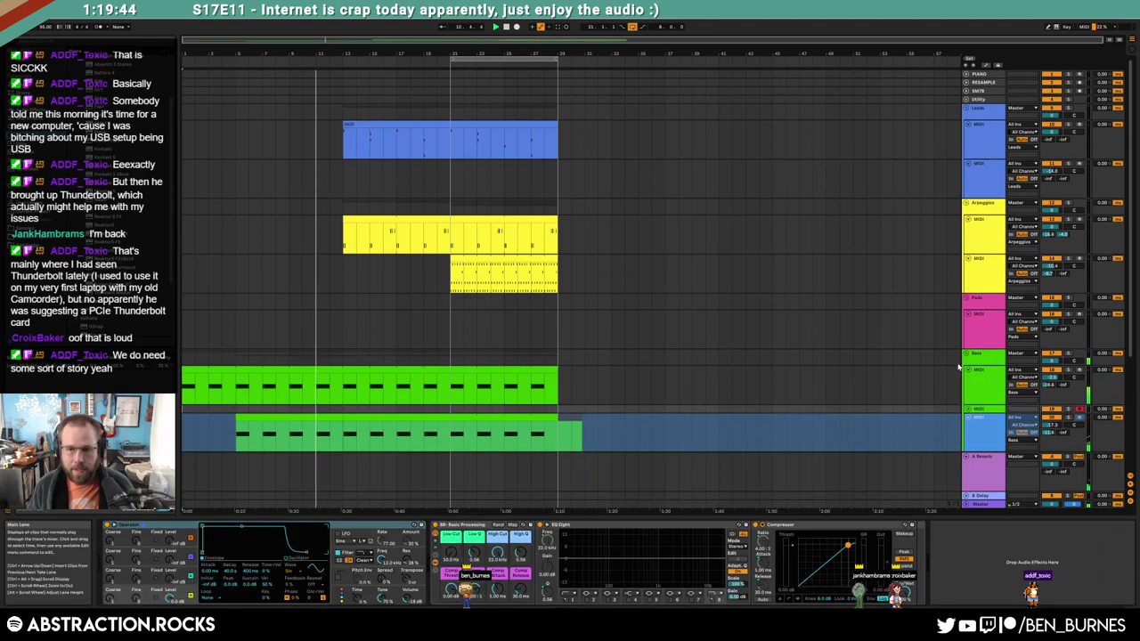
click(968, 410)
double_click(458, 428)
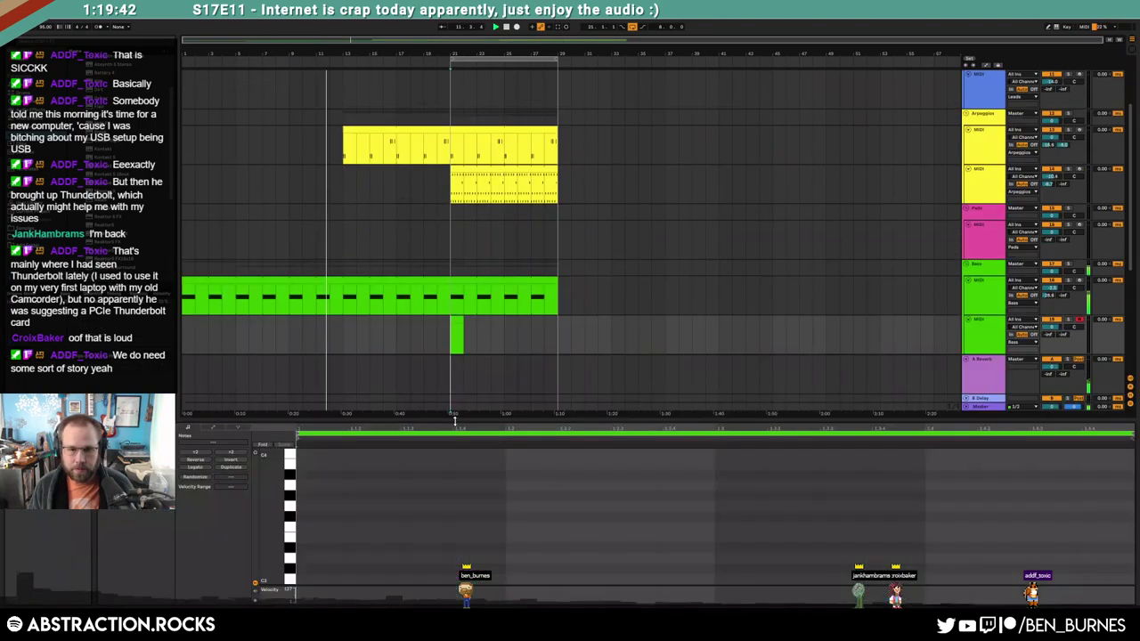
Draw C1 notes on the second to fourth sixteenths of beat one, shorten them, and duplicate the pattern across the remaining beats
click(456, 326)
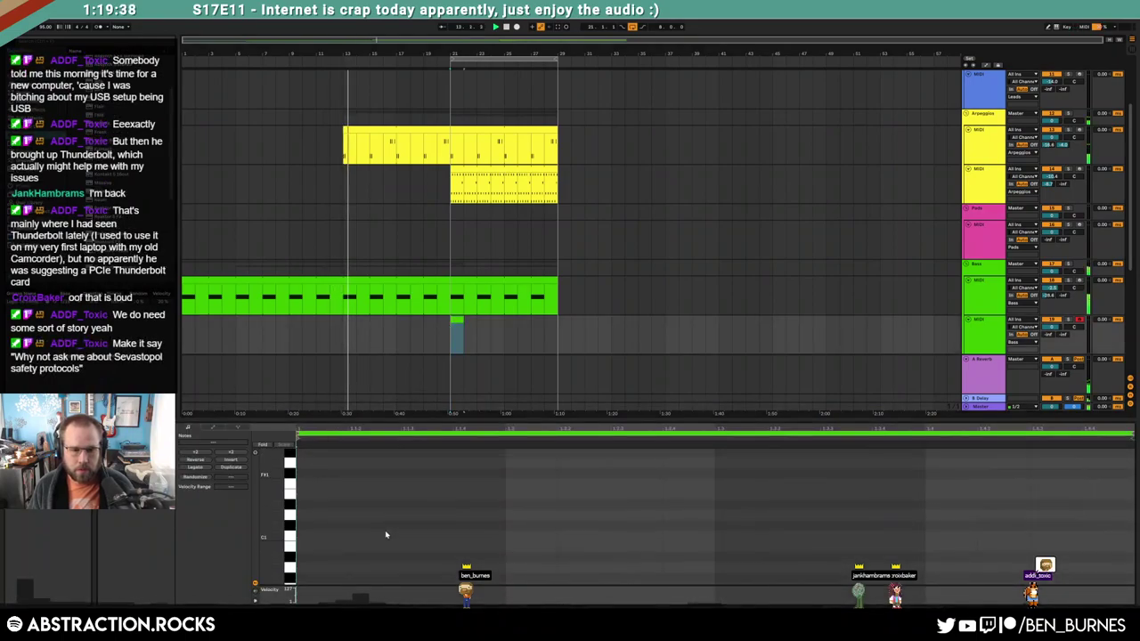
drag(380, 539, 426, 540)
double_click(479, 539)
drag(491, 510, 344, 564)
drag(505, 537, 488, 538)
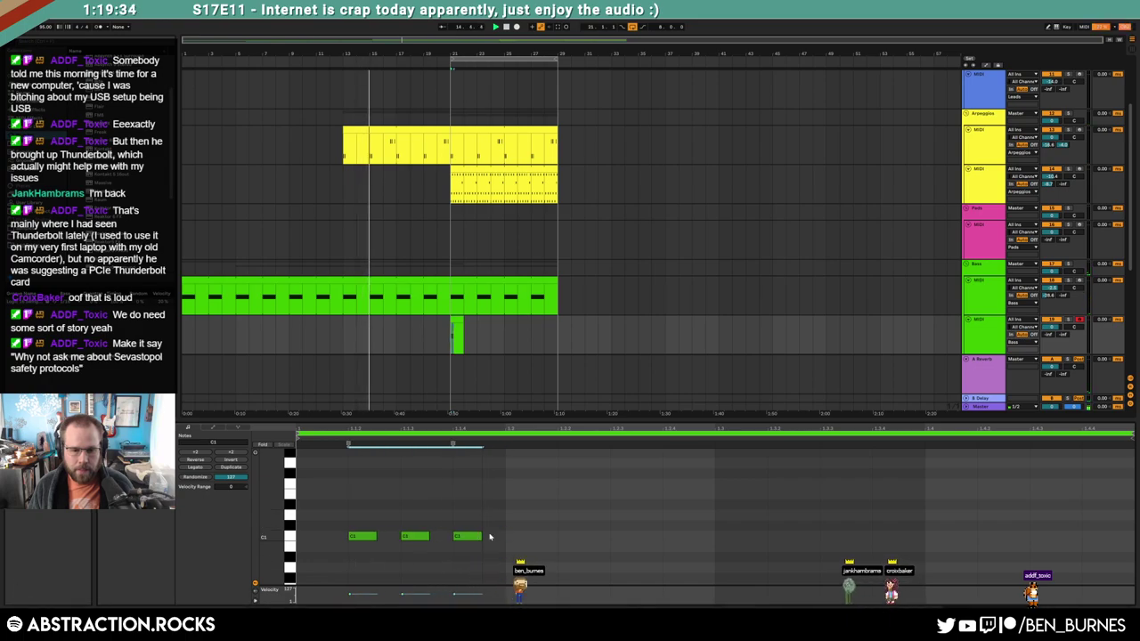
key(ctrl+d)
key(ctrl+d)
key(ctrl+d)
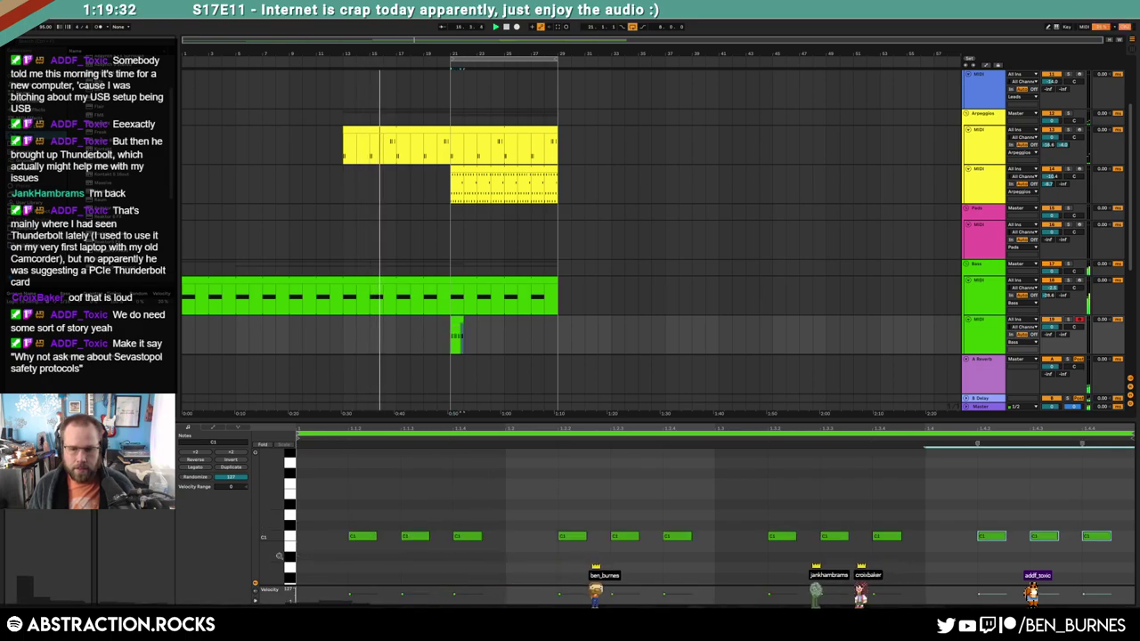
Extend the repeating C1 Operator bass clip from bar 21 to bar 29
key(shift+Tab)
drag(462, 323, 563, 326)
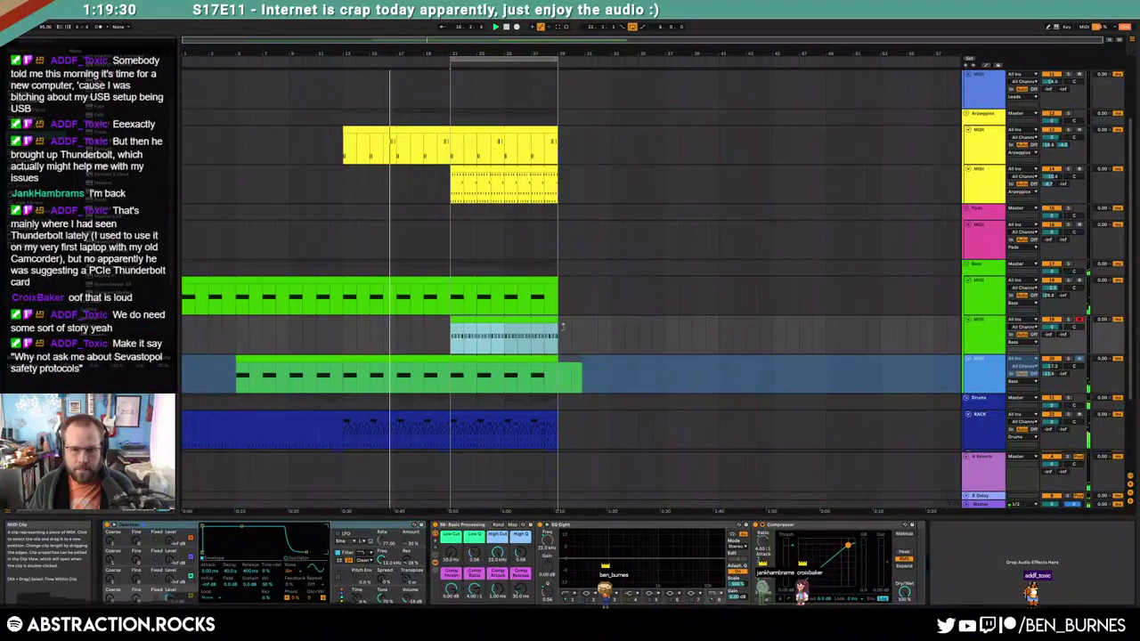
click(40, 127)
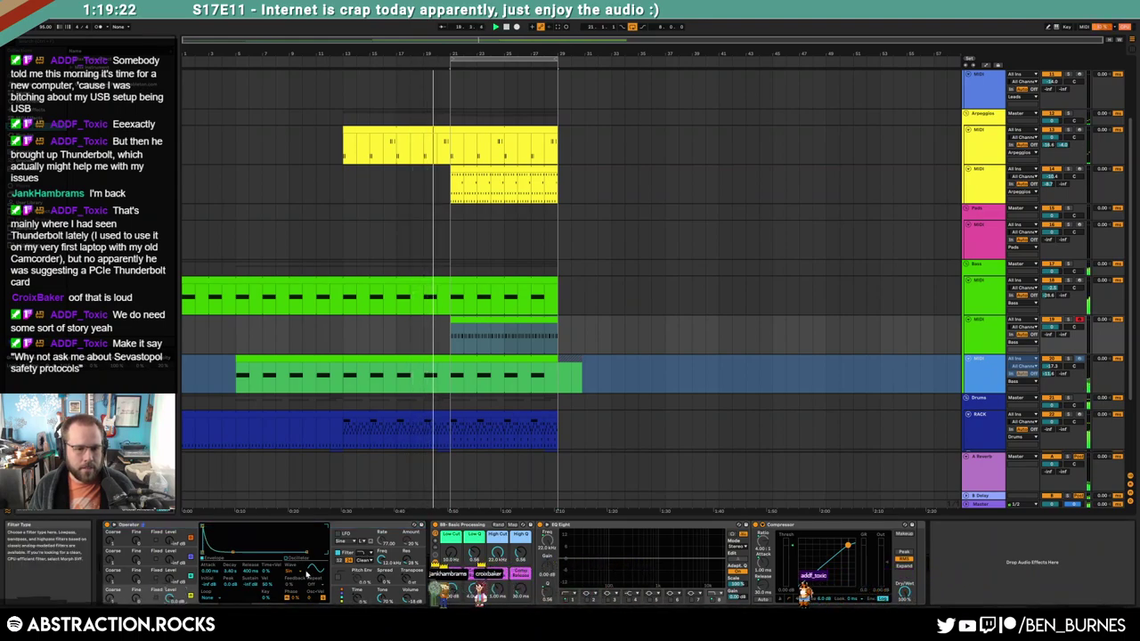
Change the Operator bass's oscillator waveform, then shape its envelope and raise the Spread amount
click(290, 595)
click(303, 492)
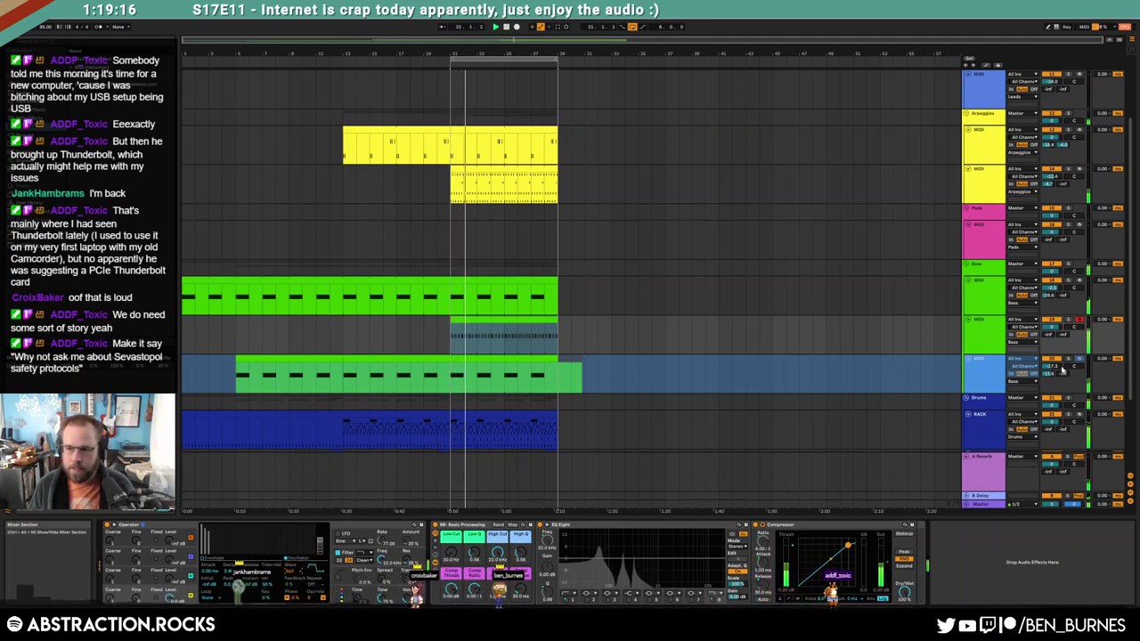
click(212, 559)
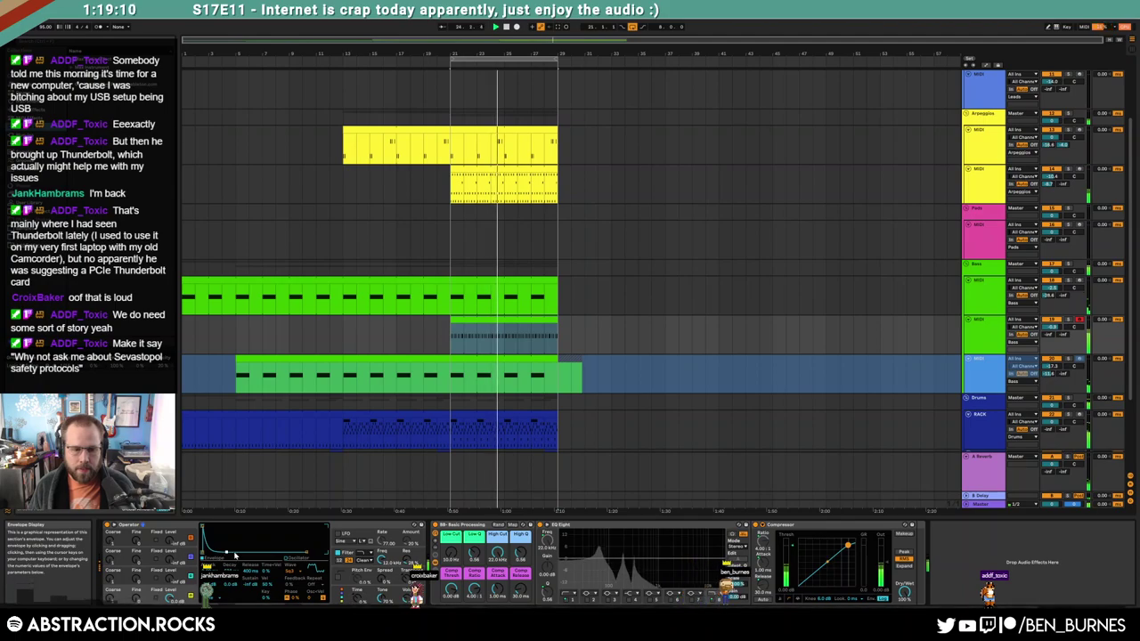
drag(385, 577, 384, 550)
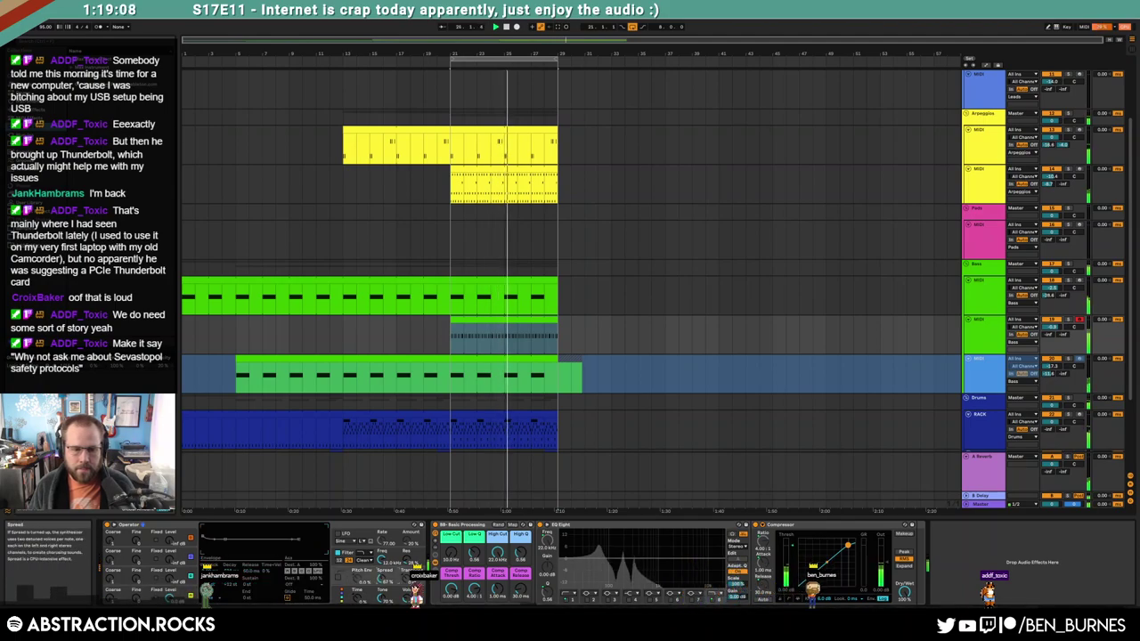
Check the levels of all tracks in the Session View mixer during playback and return to the arrangement
key(Tab)
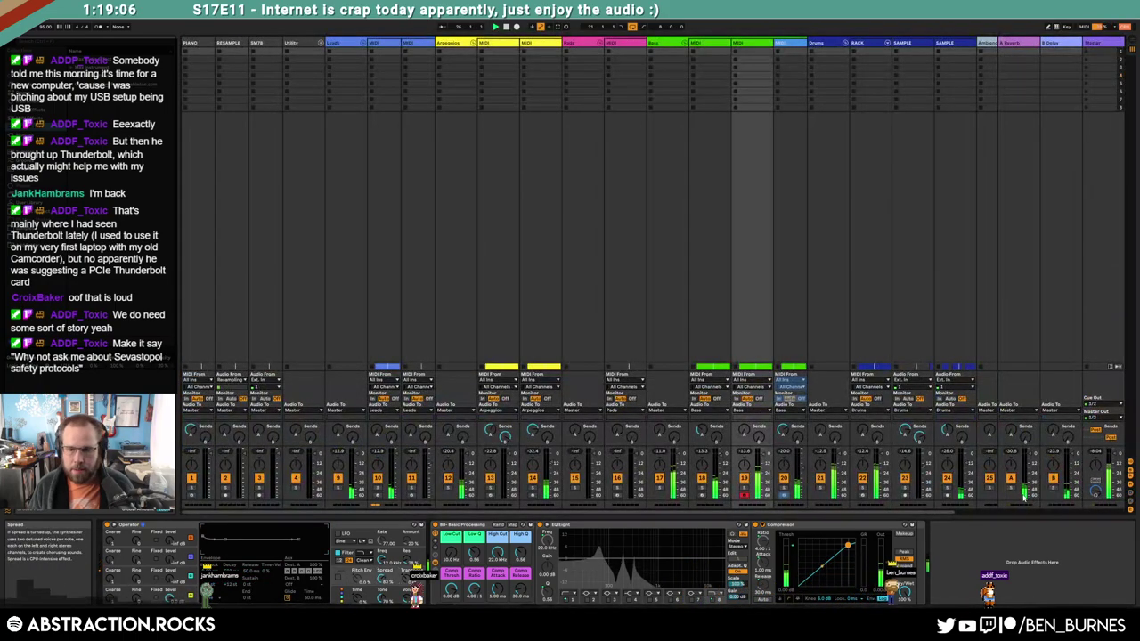
drag(898, 510, 1026, 519)
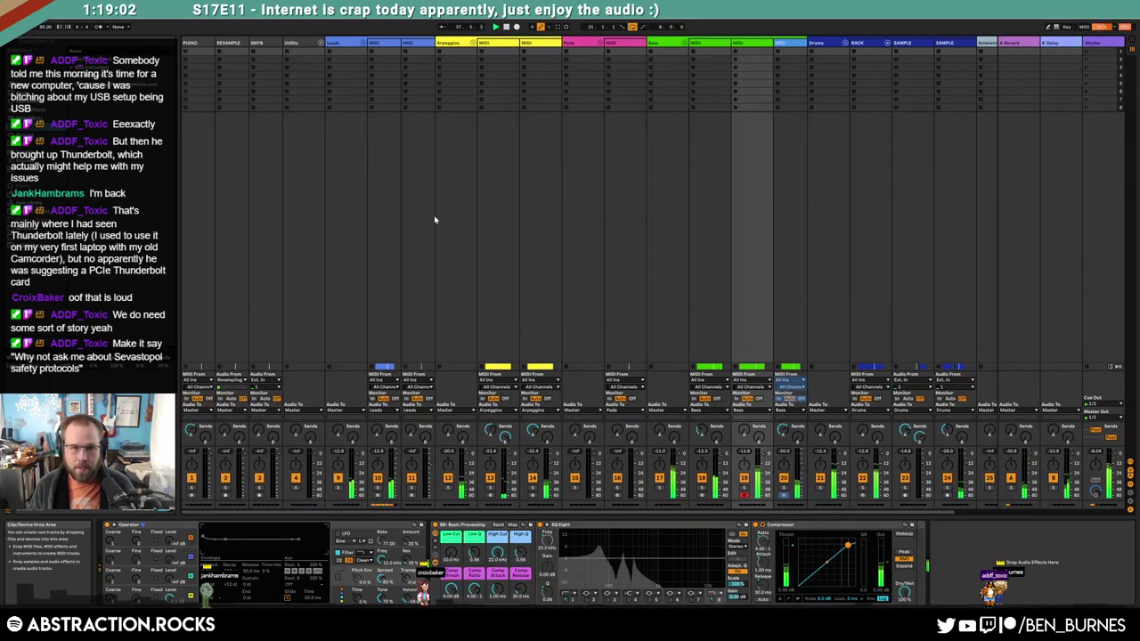
key(Tab)
Freeze the first MIDI track in the Leads group, which holds the clips from bar 13 to bar 29
scroll(389, 190, up, 5)
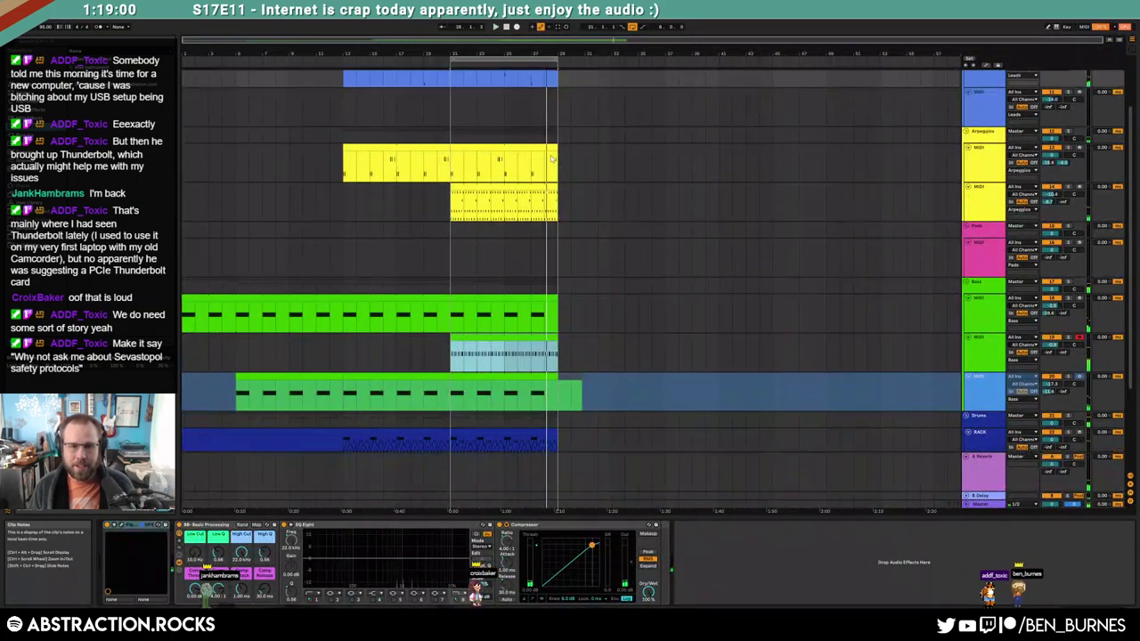
click(496, 124)
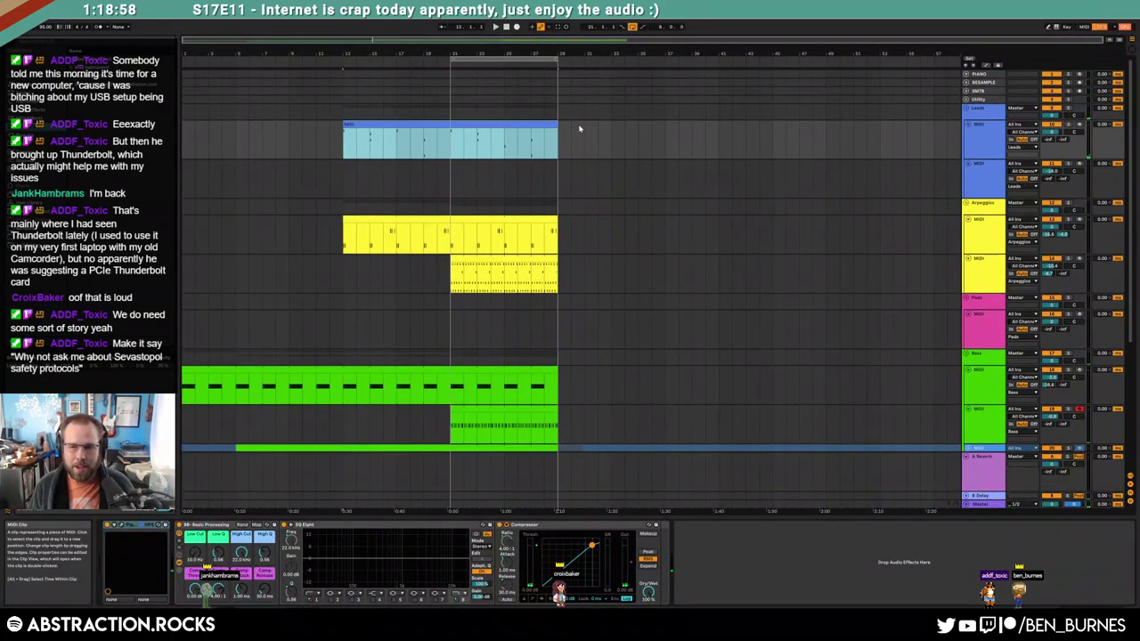
right_click(976, 135)
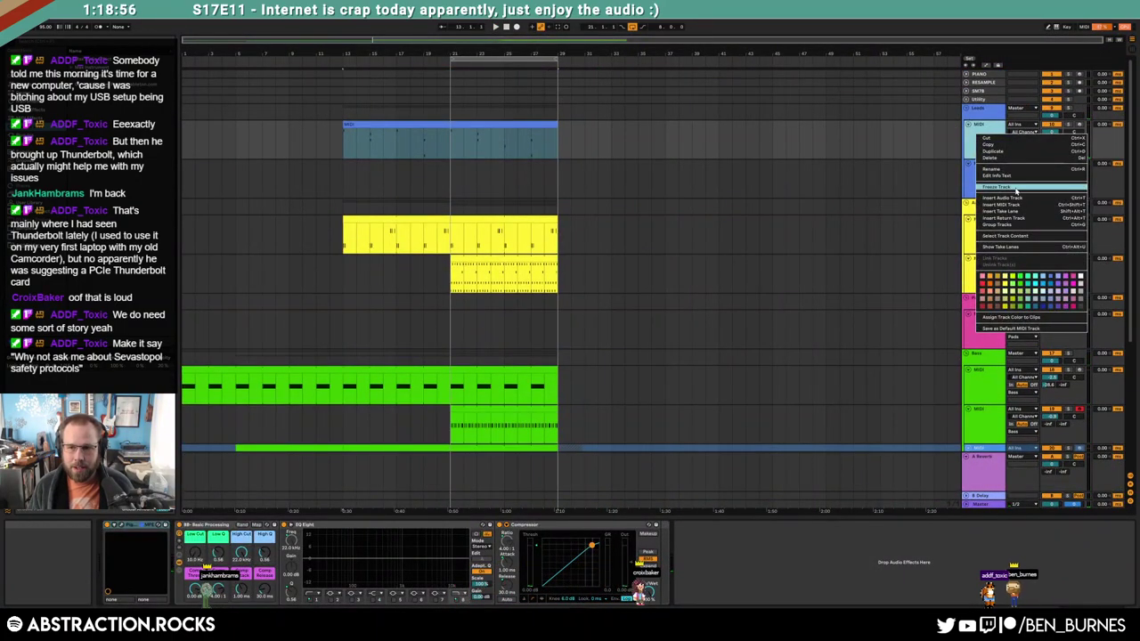
click(1016, 190)
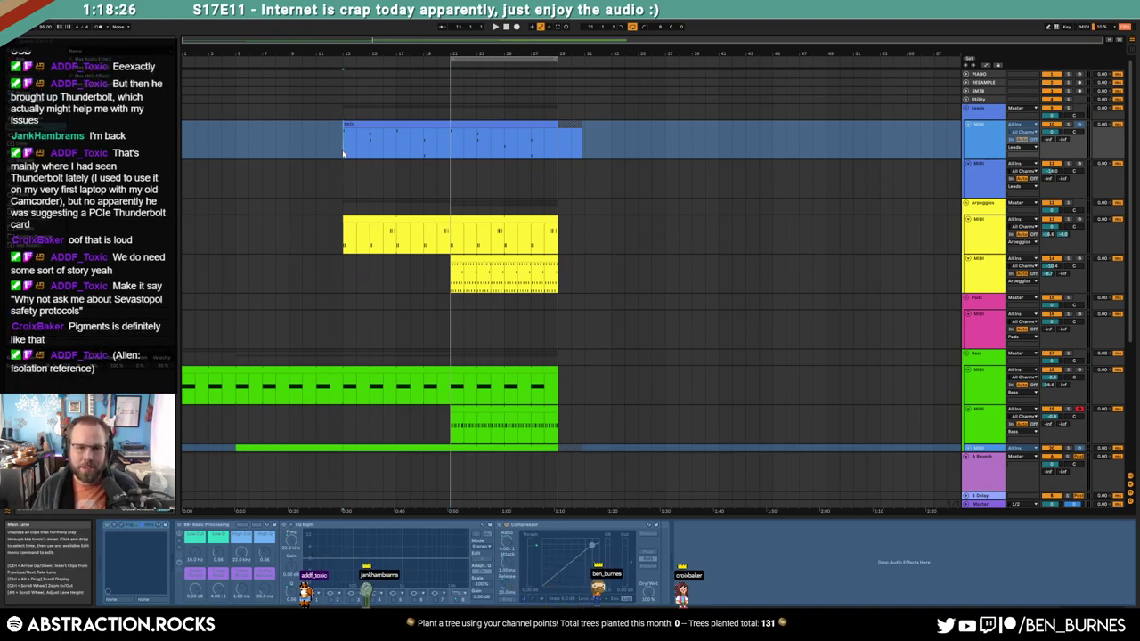
Play the arrangement from bar 13 and review the tracks, including the automation around the frozen bass
key(space)
key(shift+Tab)
key(shift+Tab)
scroll(521, 267, down, 2)
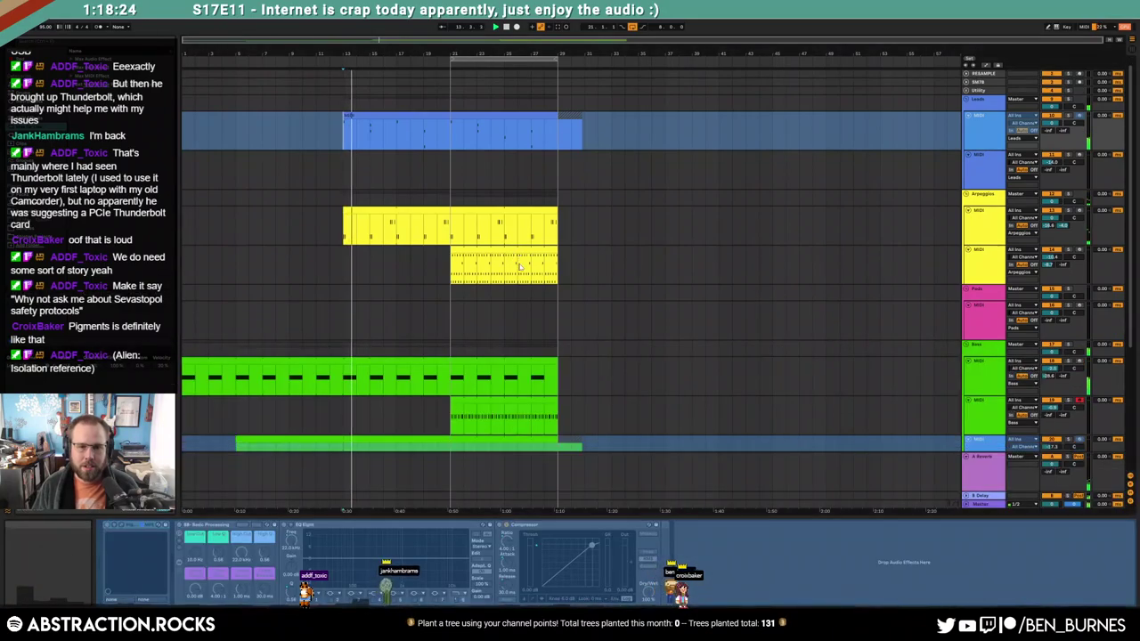
key(Tab)
key(Tab)
scroll(522, 267, down, 5)
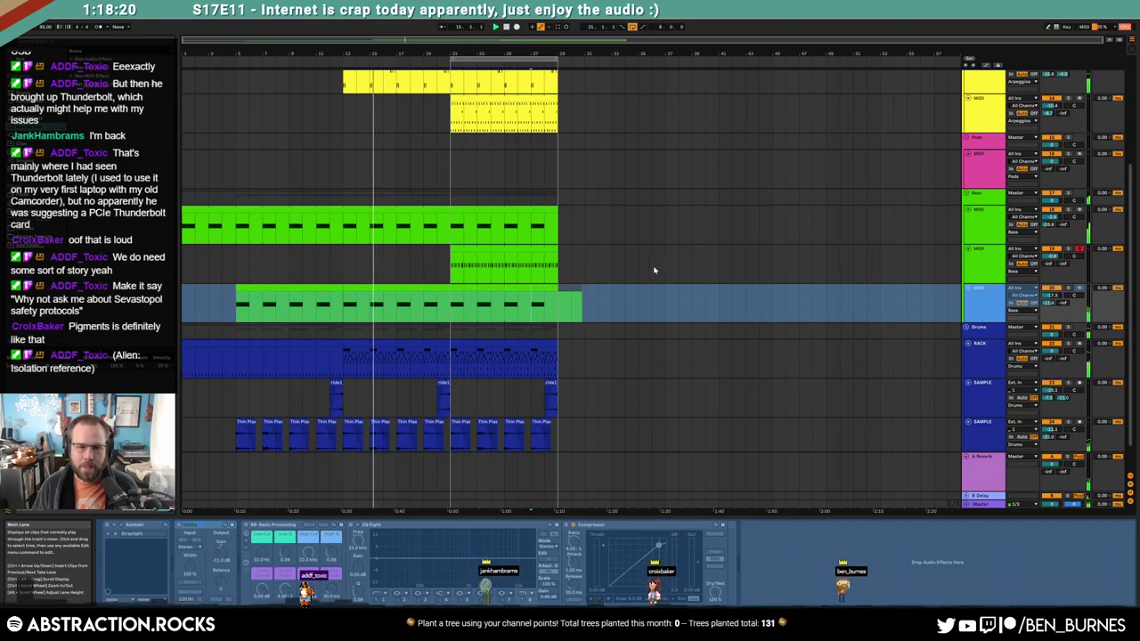
click(504, 287)
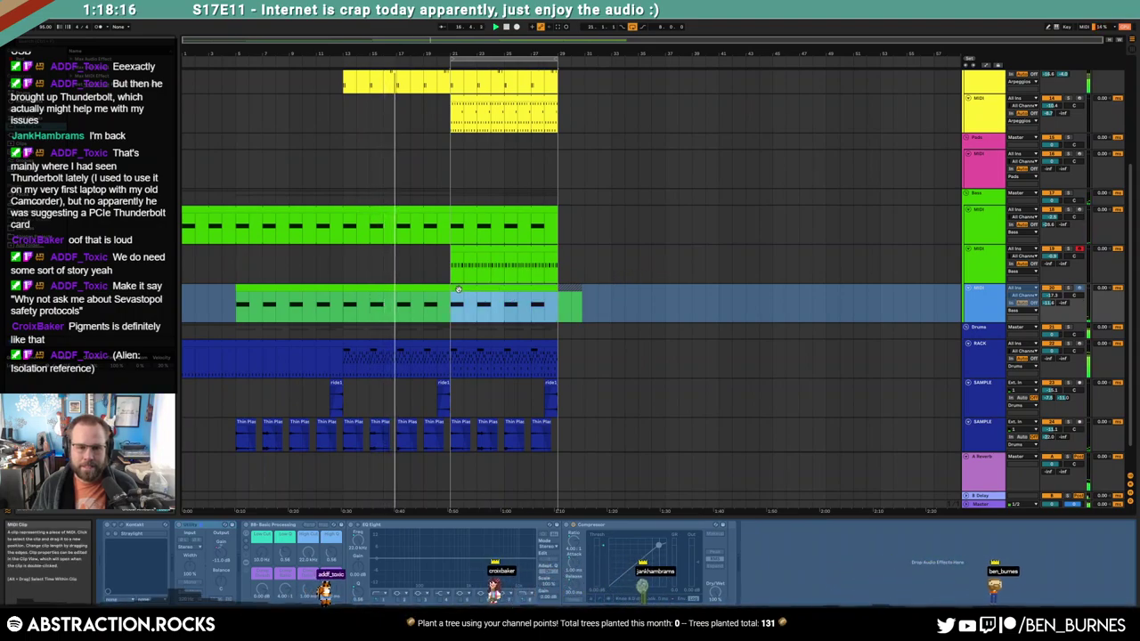
key(a)
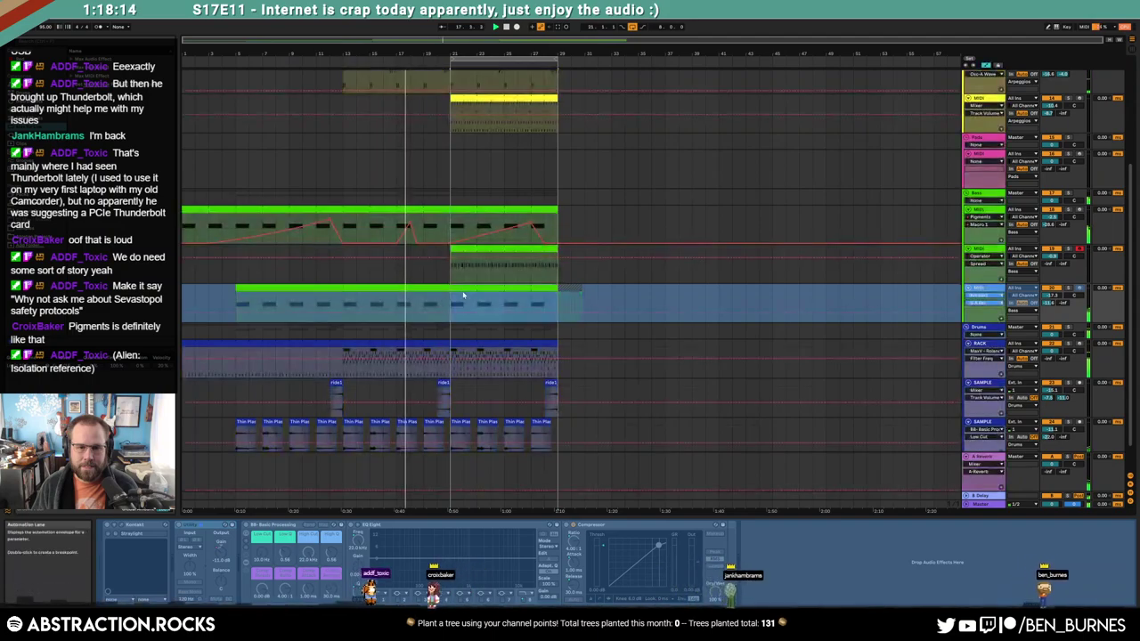
key(a)
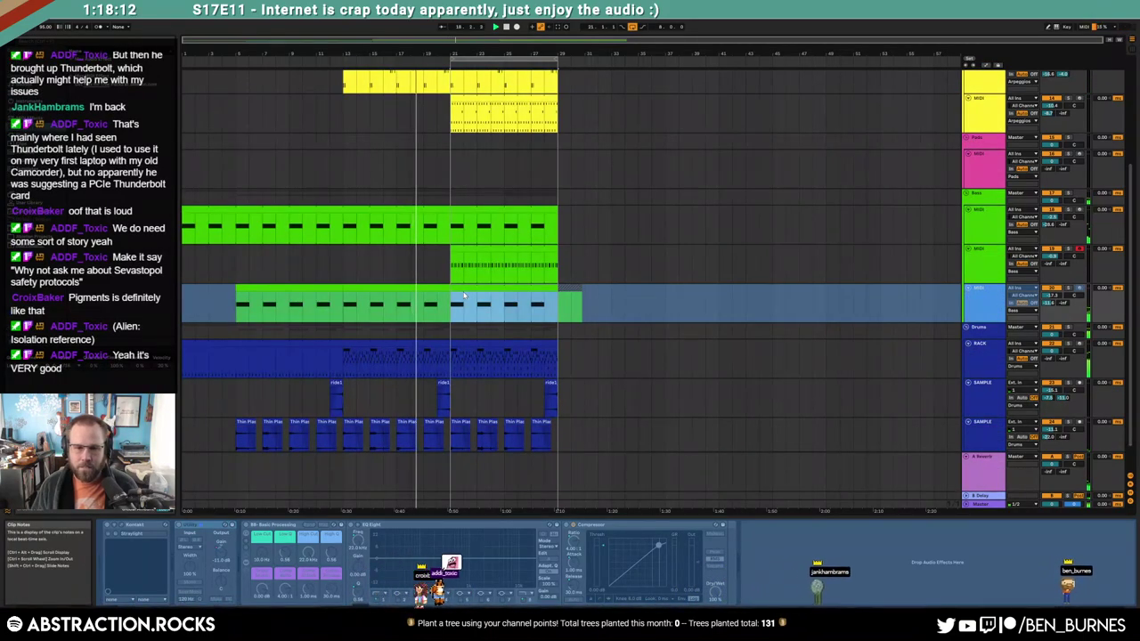
scroll(499, 294, down, 2)
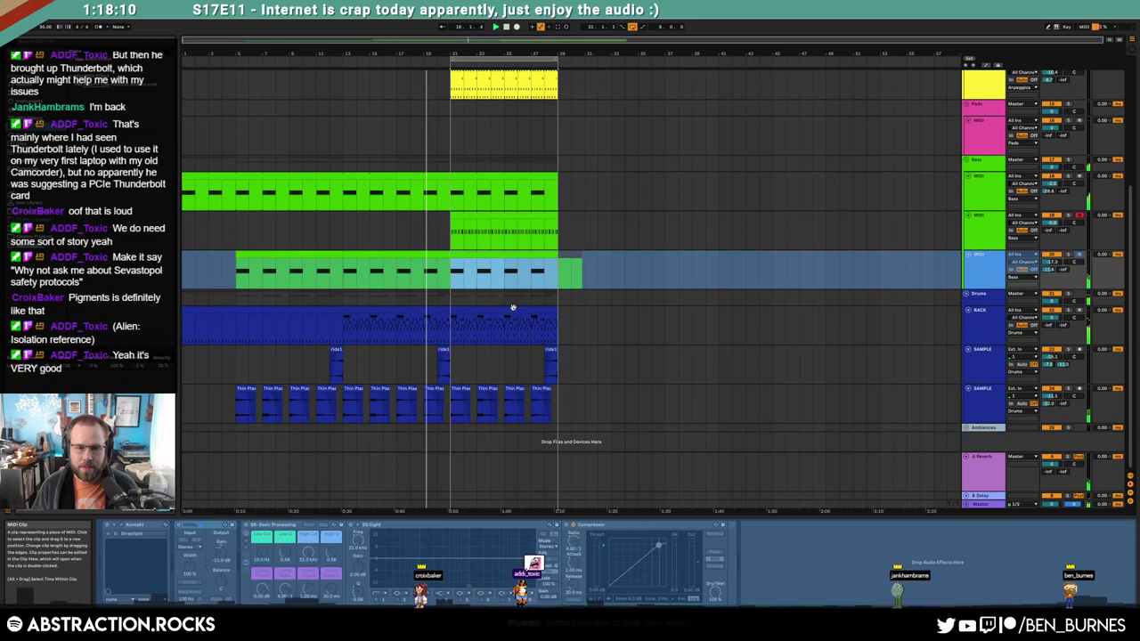
Examine the Roland808 snare notes in the drum clip at bar 21 and the snare's sampler settings
click(511, 307)
click(321, 510)
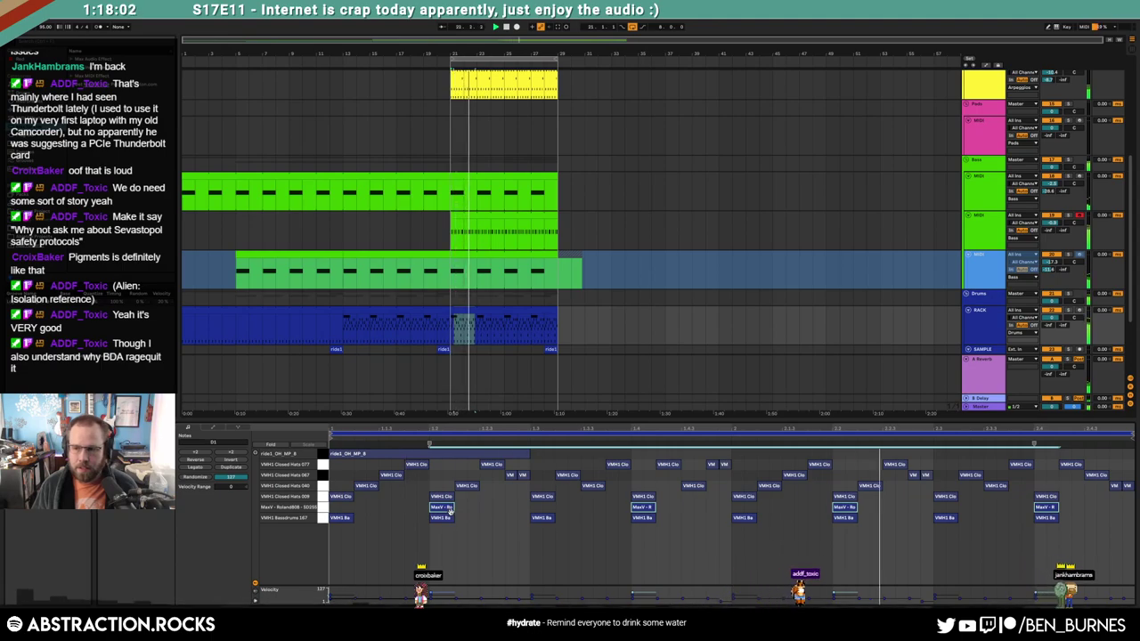
key(shift+Tab)
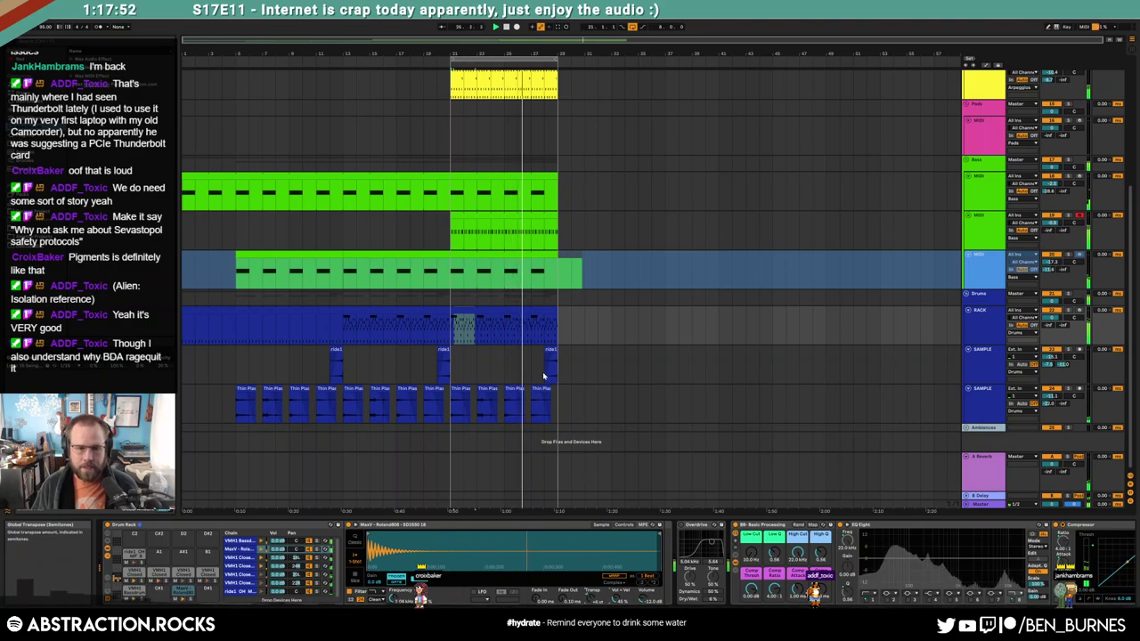
Open the drum clip at bar 27 and add a Roland808 snare hit near its end
click(545, 311)
double_click(545, 311)
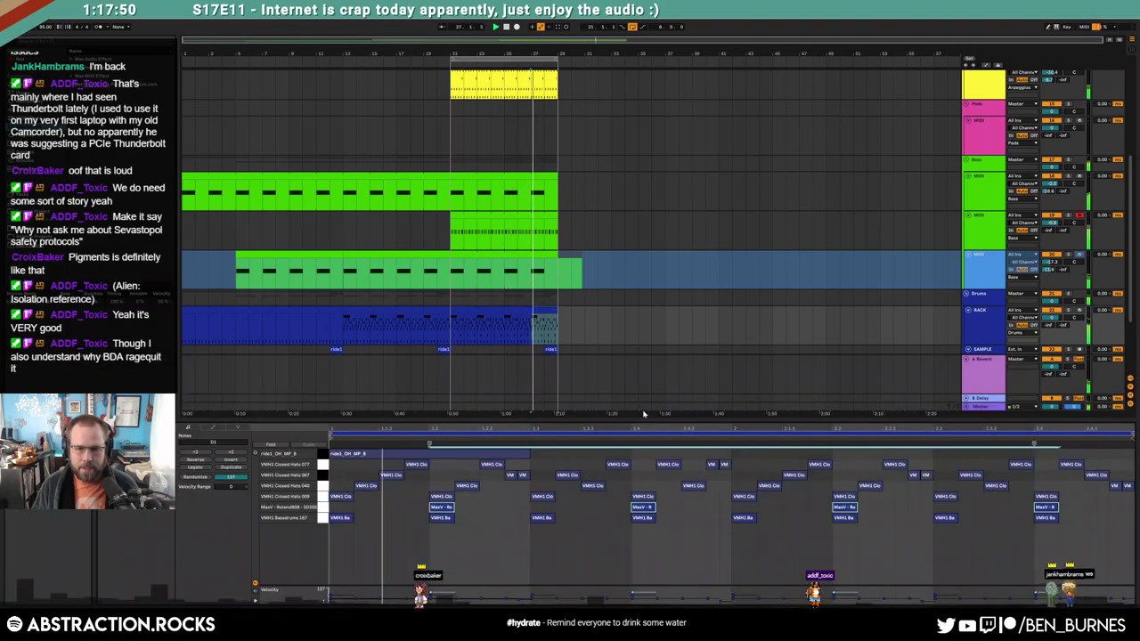
drag(868, 511, 1073, 511)
double_click(1131, 510)
key(shift+Tab)
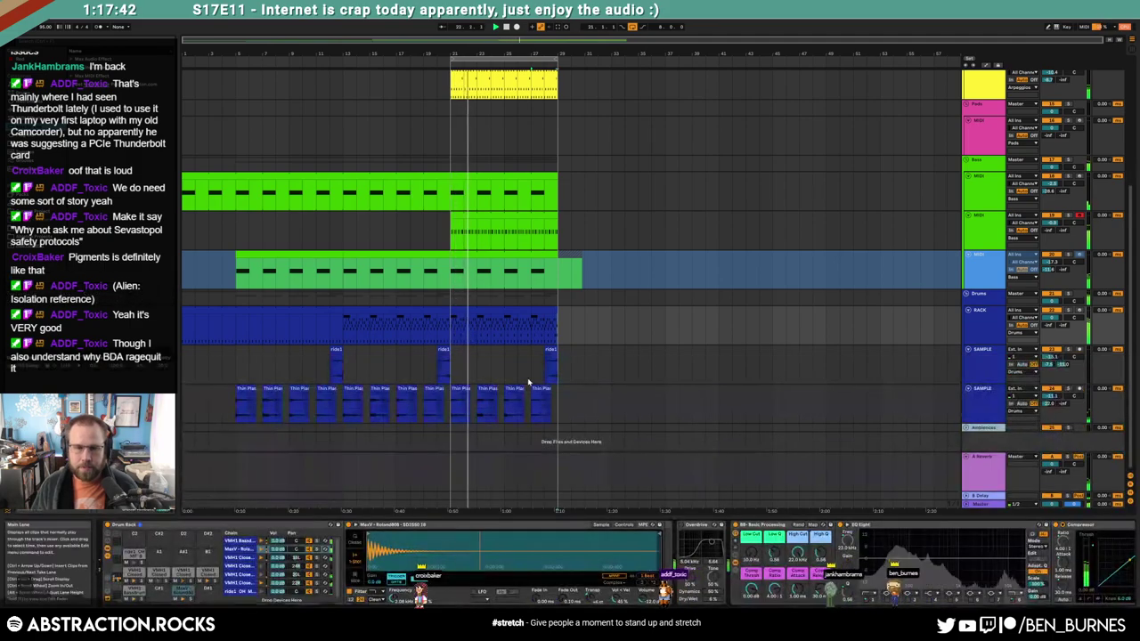
Select the Operator bass clip at bar 21 and display oscillator A's envelope and settings
click(625, 343)
click(512, 217)
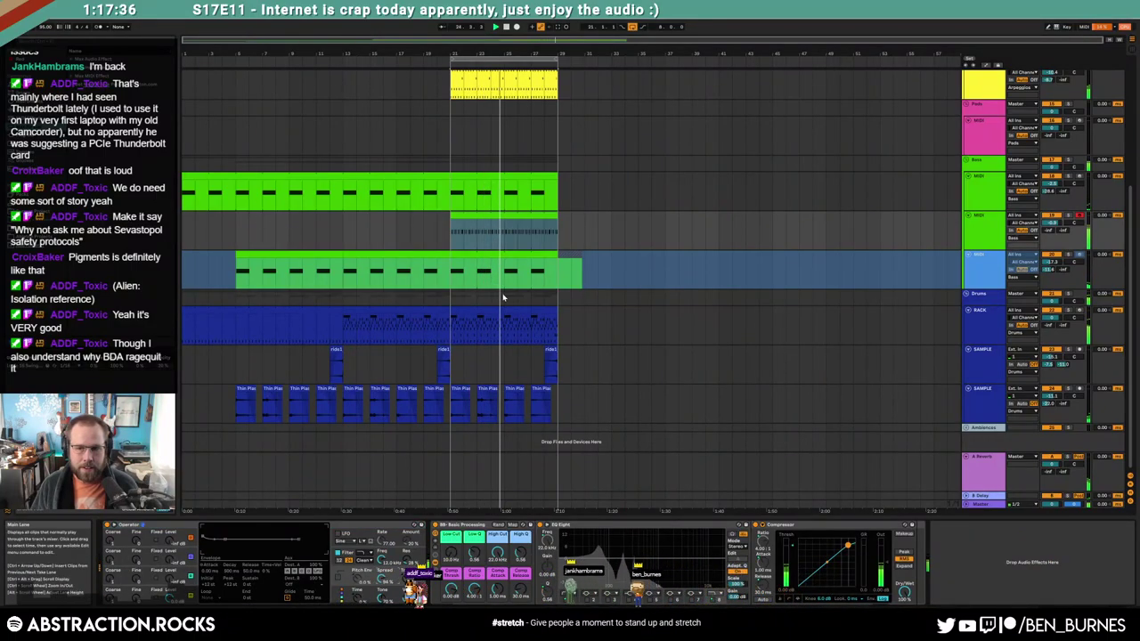
scroll(624, 303, up, 2)
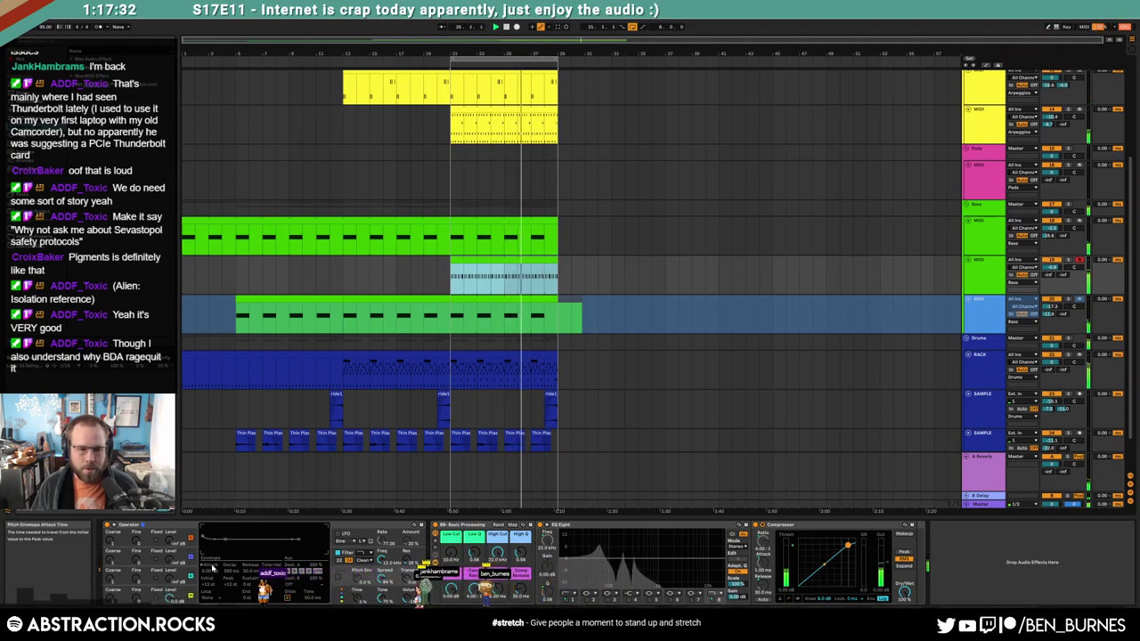
click(122, 594)
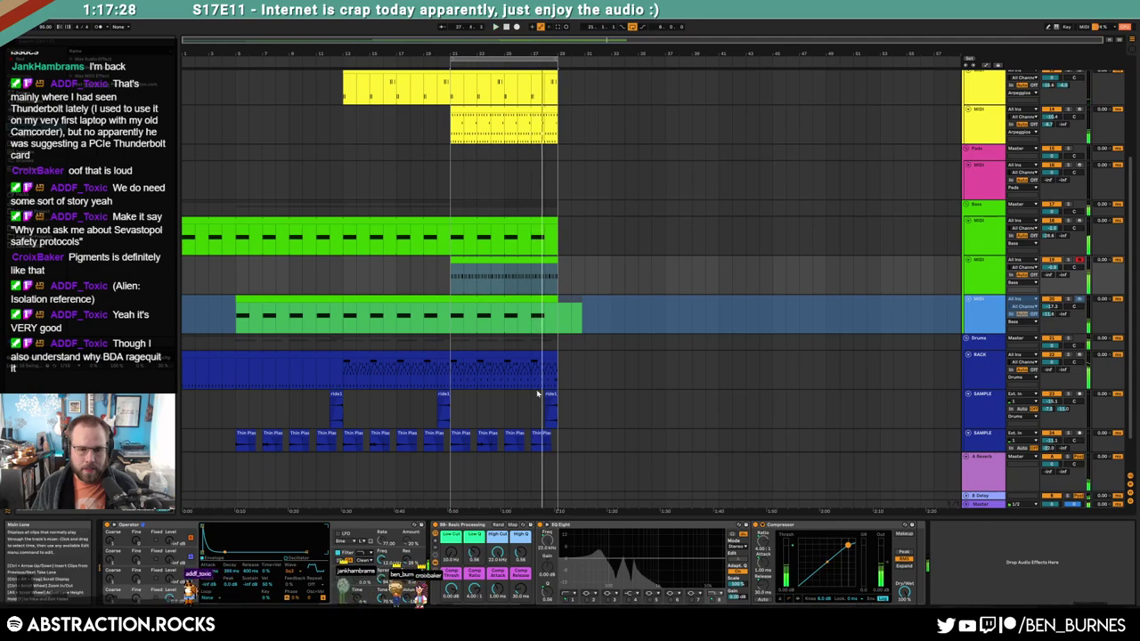
Adjust the Roland808 snare's velocity-to-volume amount in the Drum Rack and preview a pad in the lowest row
key(space)
click(549, 345)
click(548, 354)
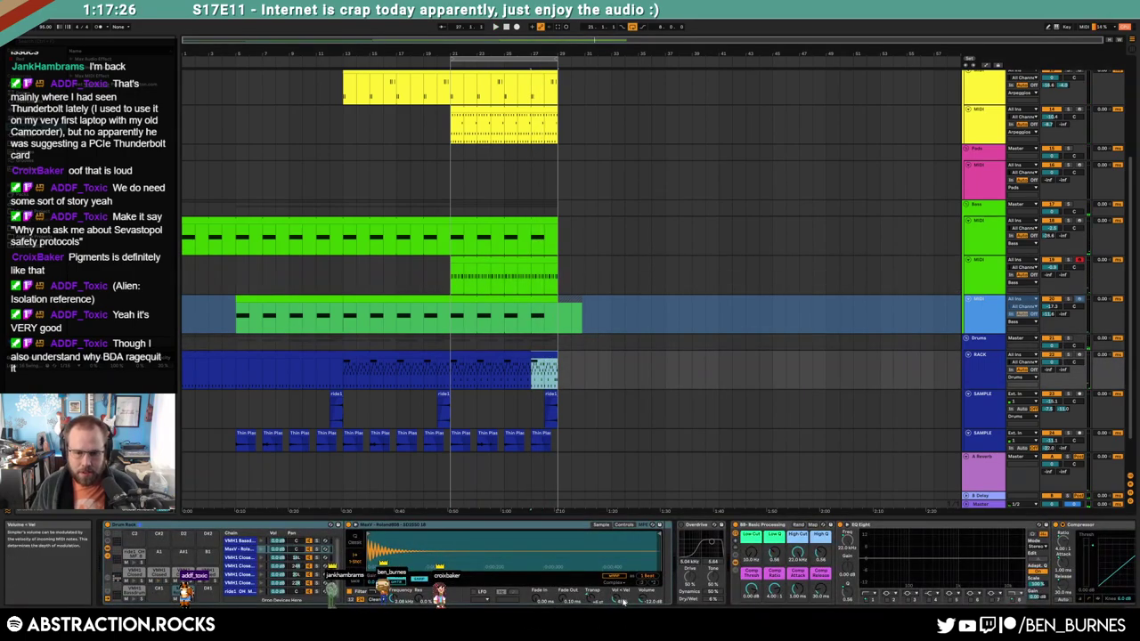
click(184, 598)
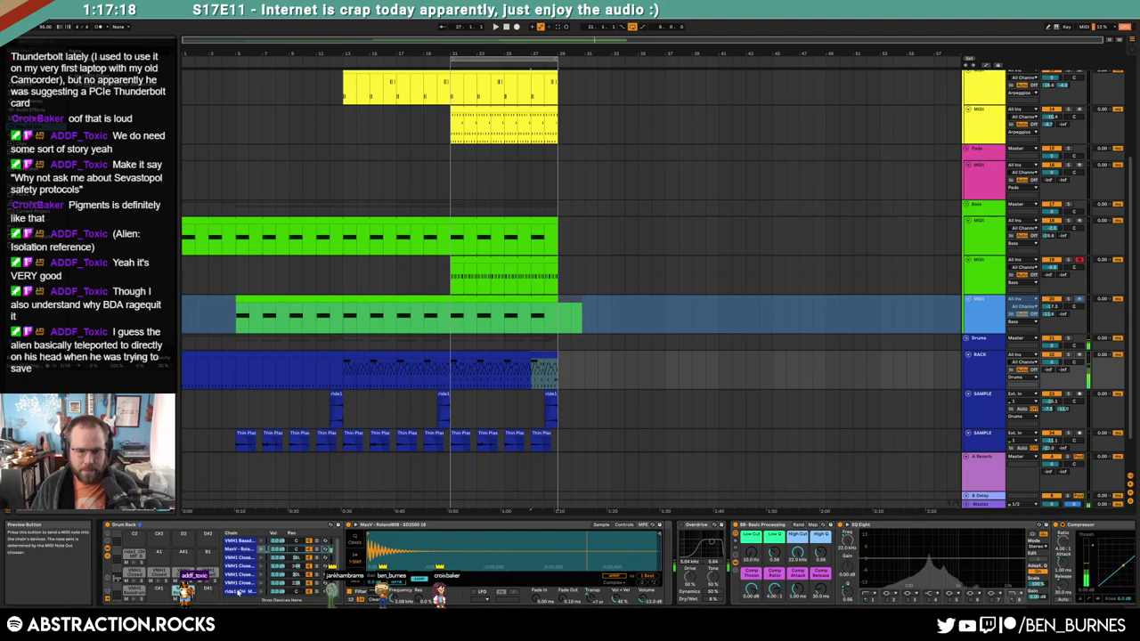
Draw a one-beat ride1_OH_MP_B note from beat three of the second bar in the drum clip at bar 21
key(space)
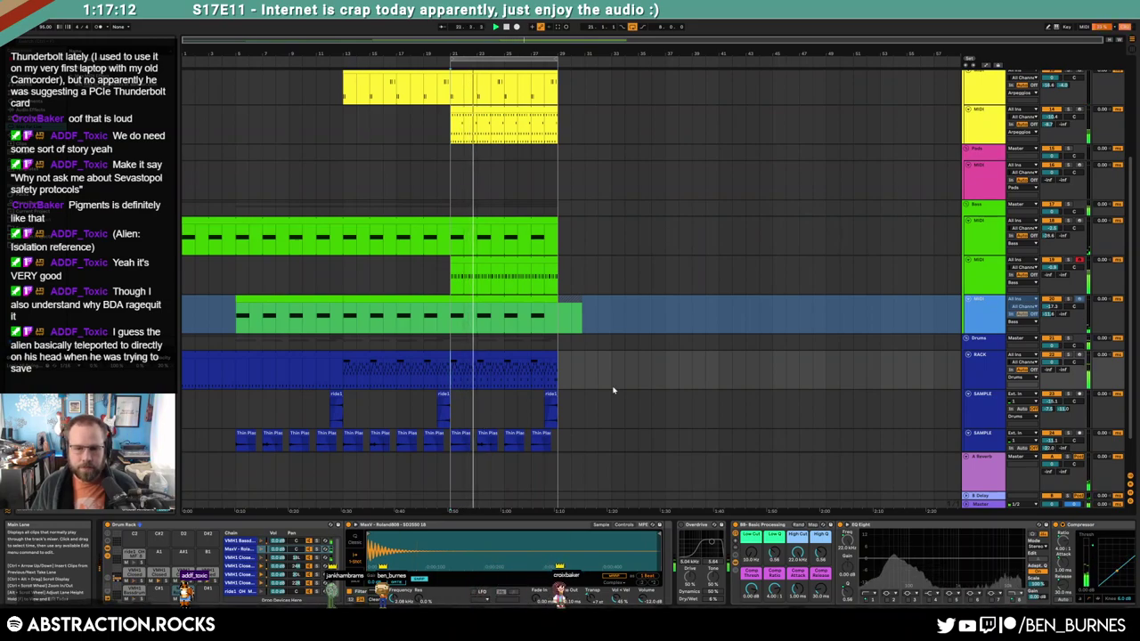
click(978, 396)
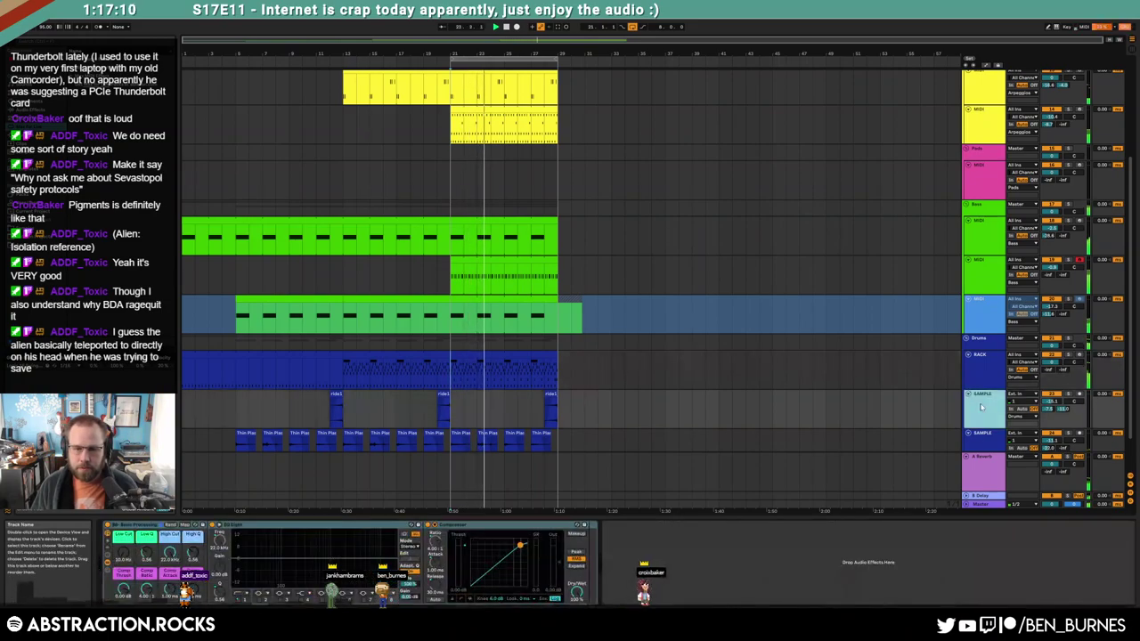
click(503, 353)
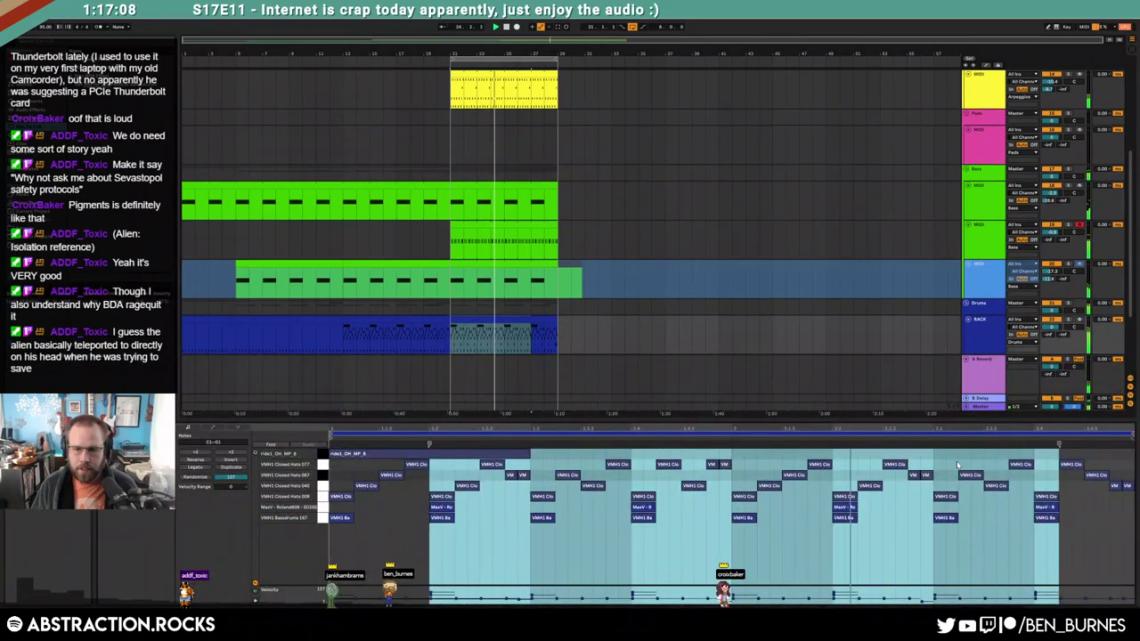
click(970, 454)
drag(970, 454, 1059, 456)
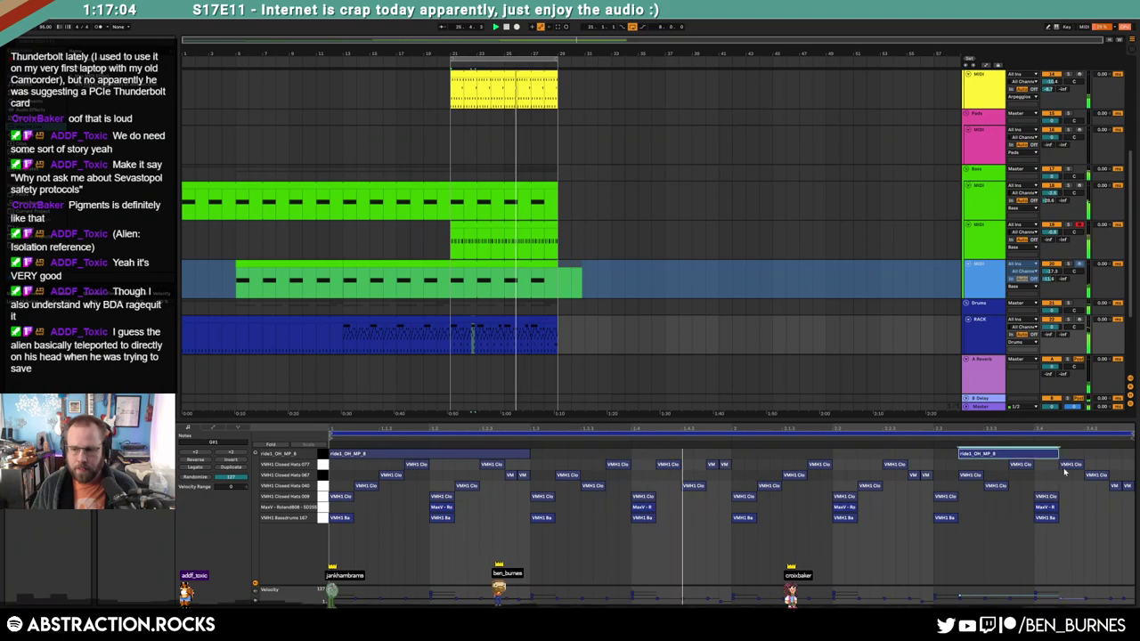
Compare the drum clips at bars 21 and 27 and check the ride note during playback
key(shift+Tab)
click(537, 319)
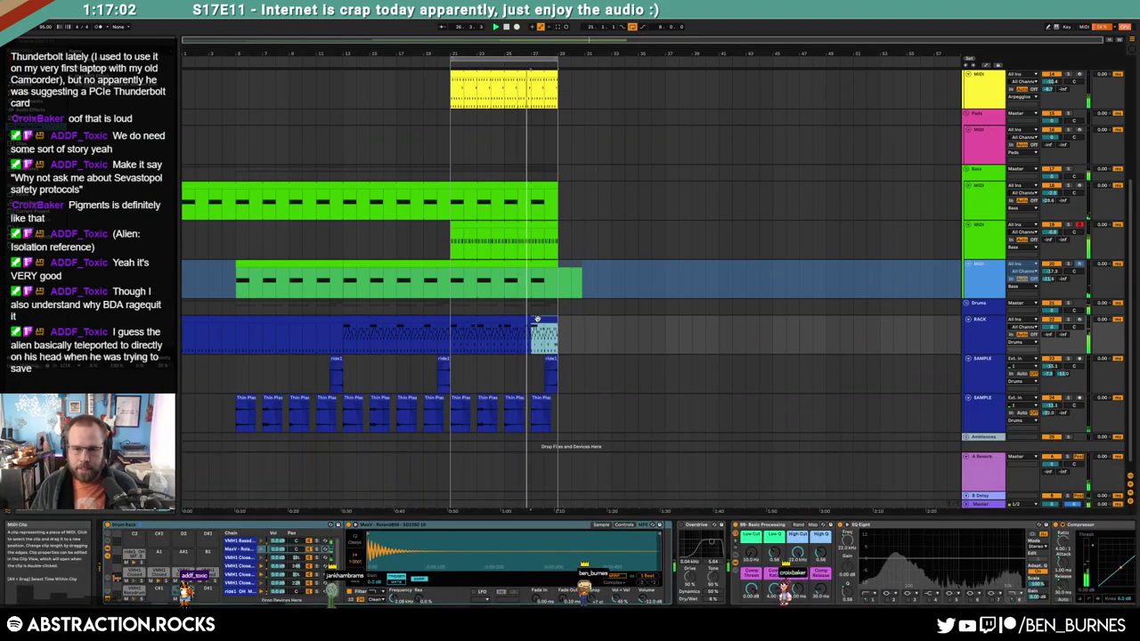
double_click(537, 319)
click(519, 319)
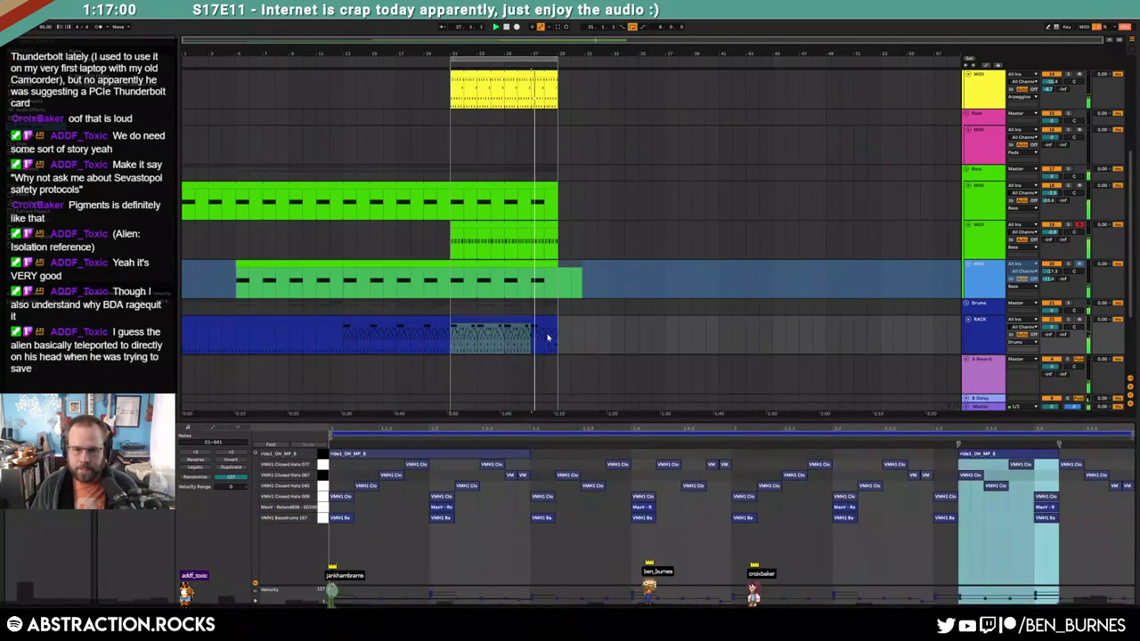
click(914, 544)
click(1005, 453)
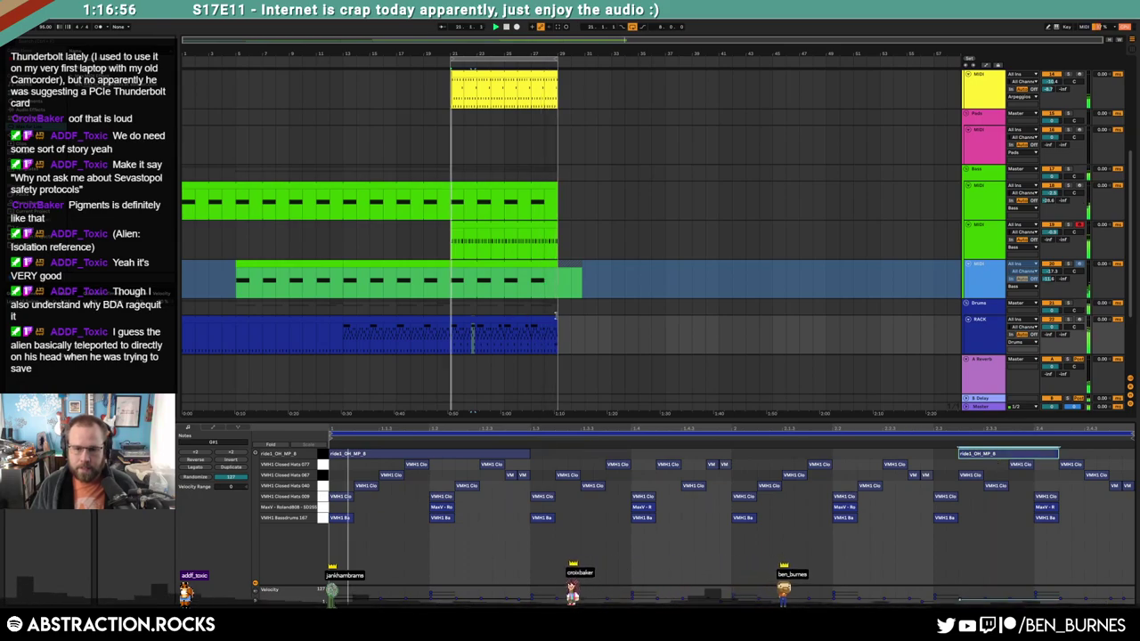
key(shift+Tab)
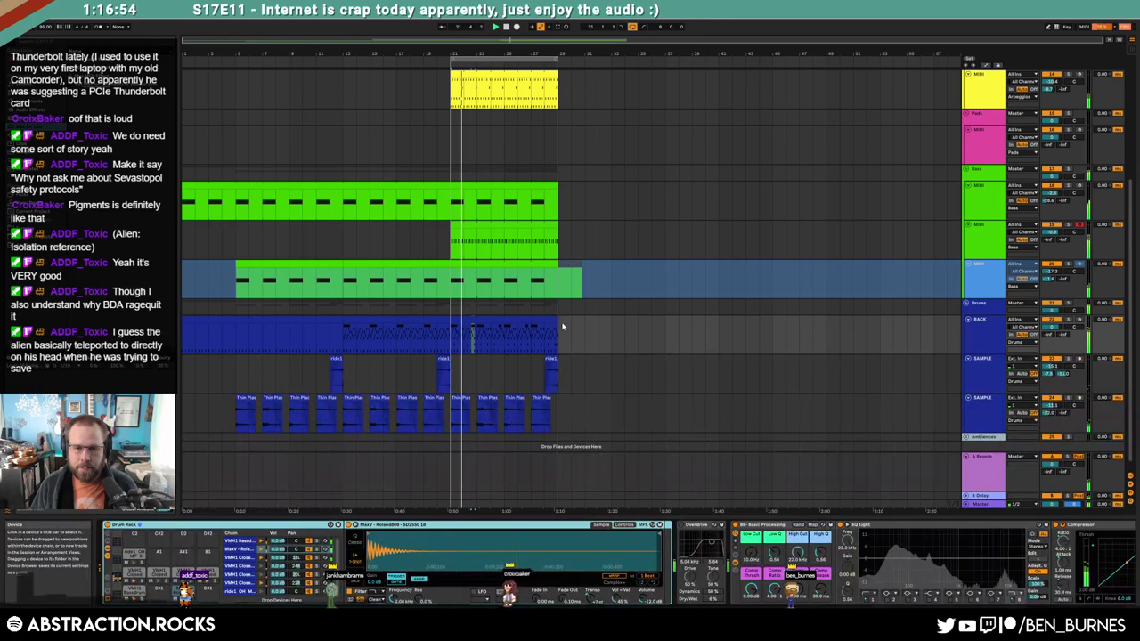
Duplicate the drum rack clips from bars 21 to 29 so they continue from bar 29
drag(559, 330, 444, 335)
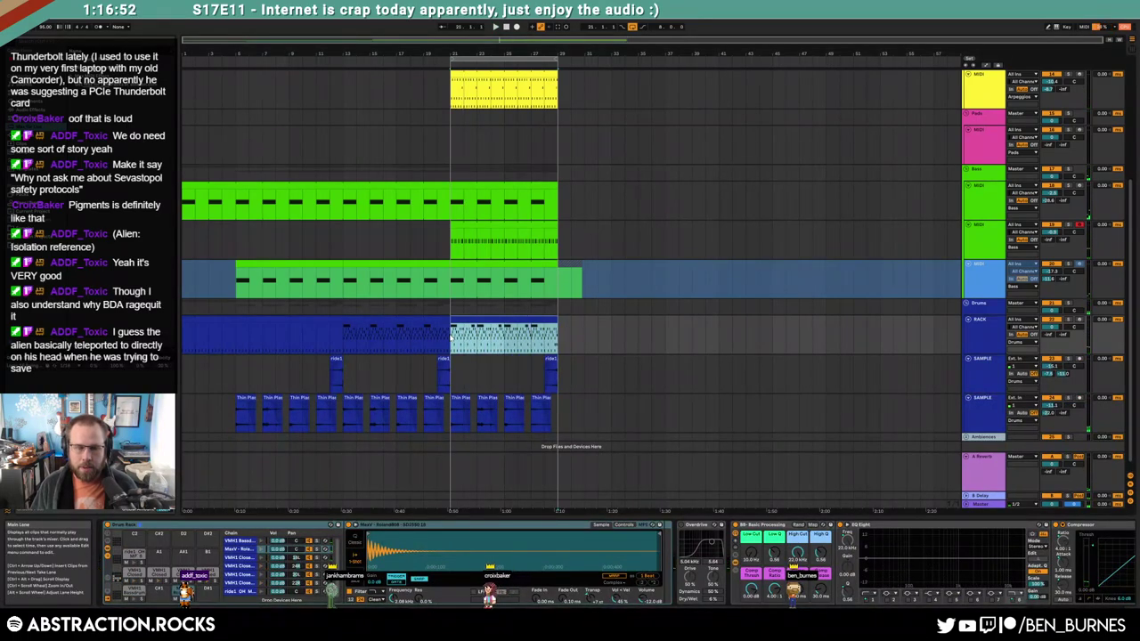
key(ctrl+d)
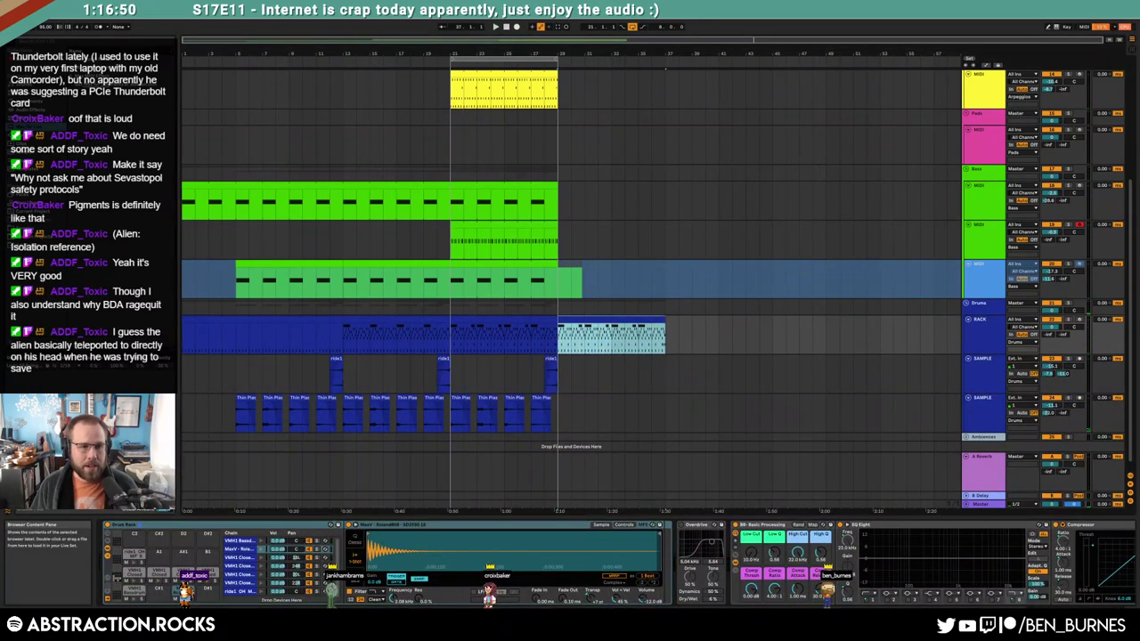
Add another Roland808 snare sample to the Drum Rack and layer copied snare hits on it in the drum clip at bar 29
click(159, 235)
click(152, 242)
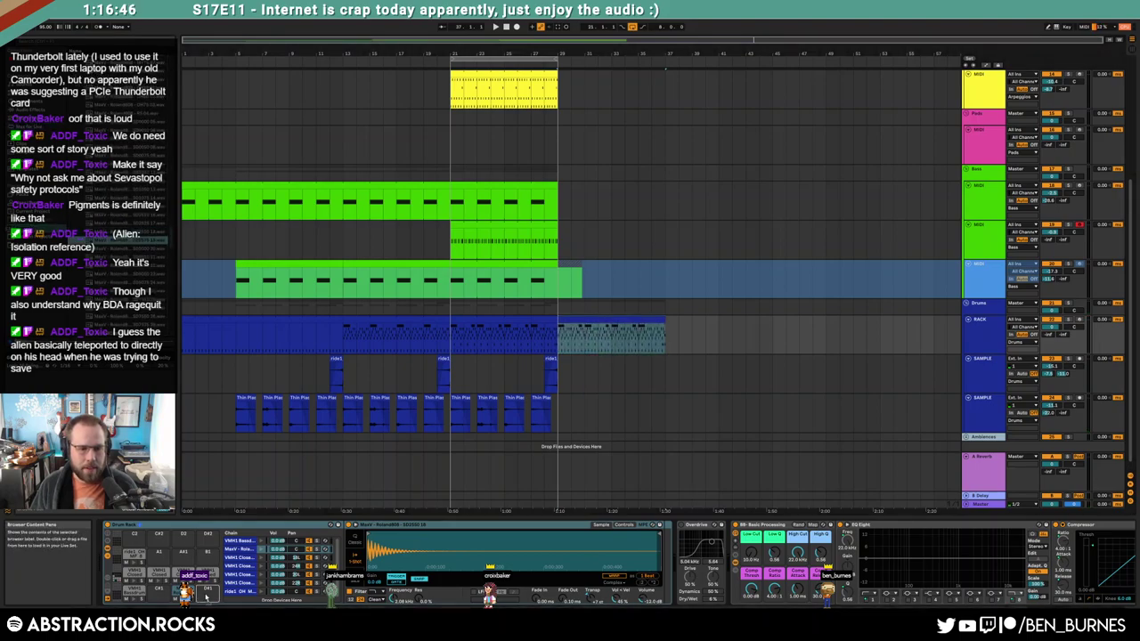
double_click(593, 322)
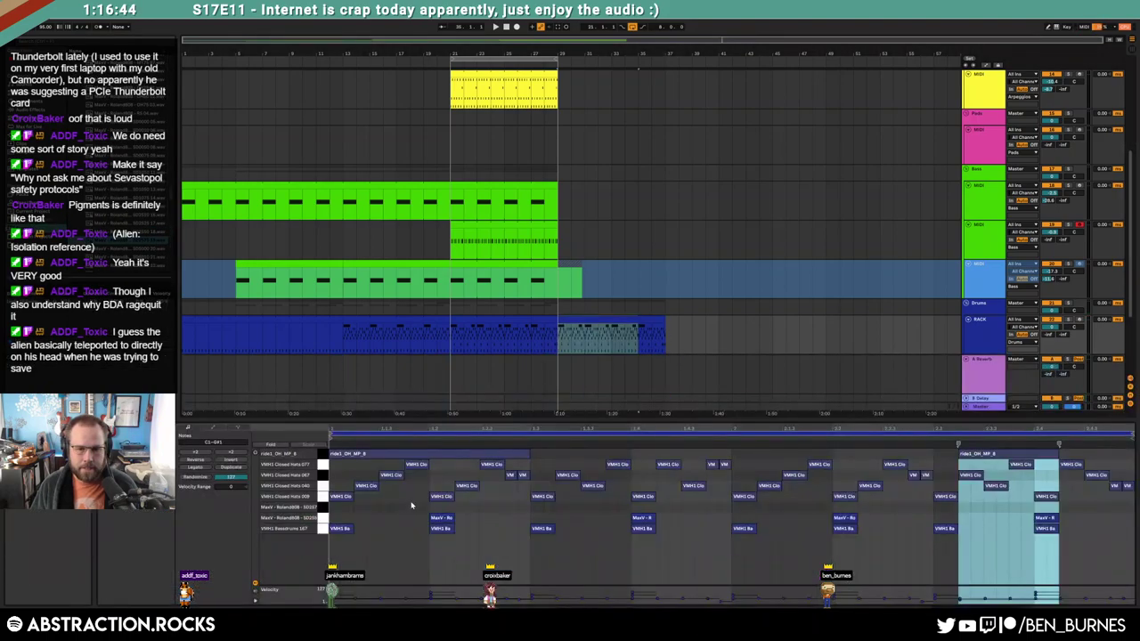
click(479, 513)
click(323, 517)
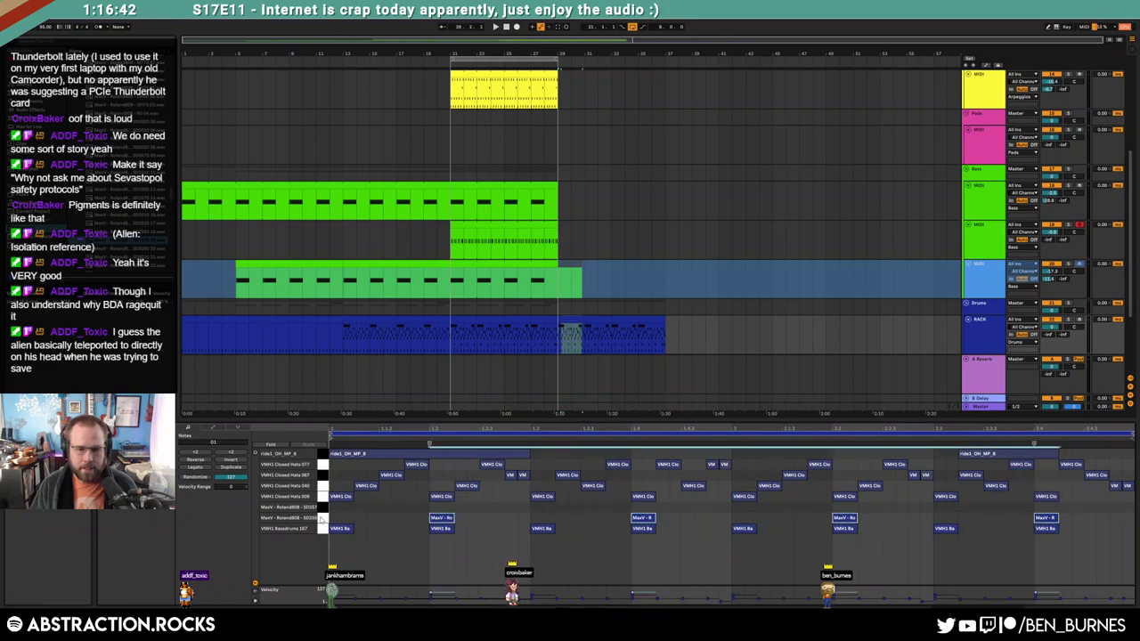
key(Up)
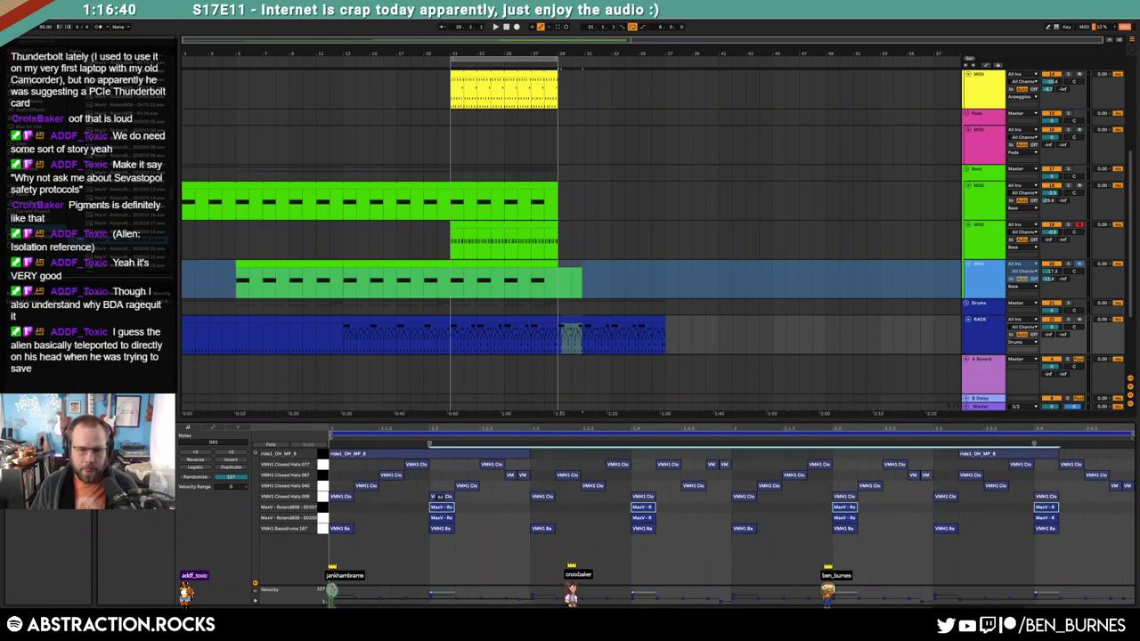
key(space)
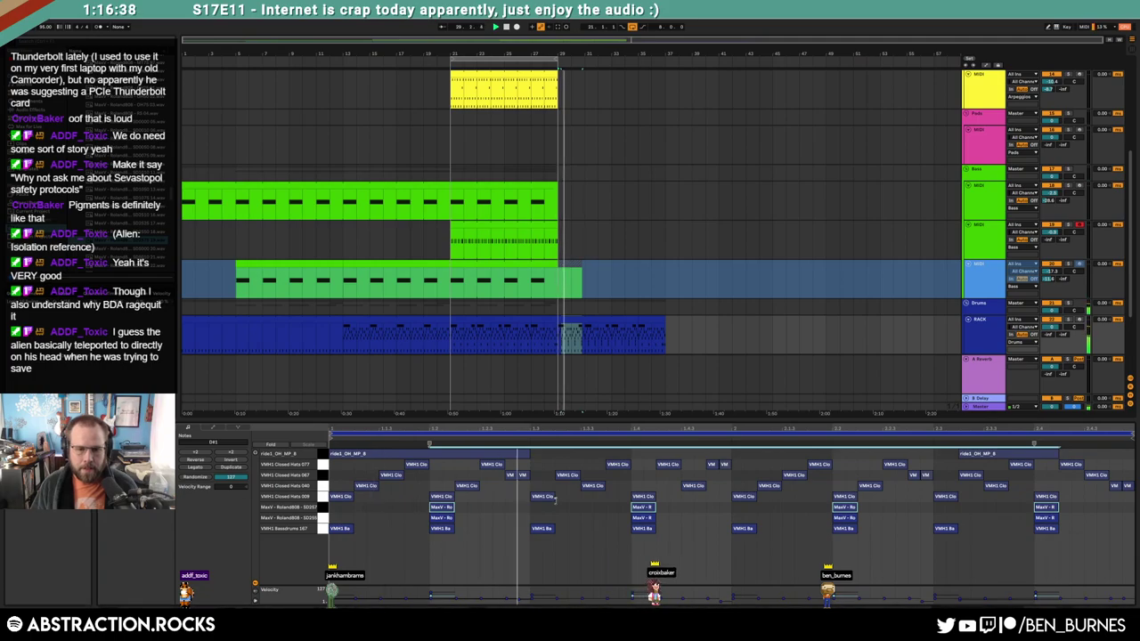
Duplicate the offbeat Operator bass clips from bars 21 to 29 so they continue from bar 29
key(shift+Tab)
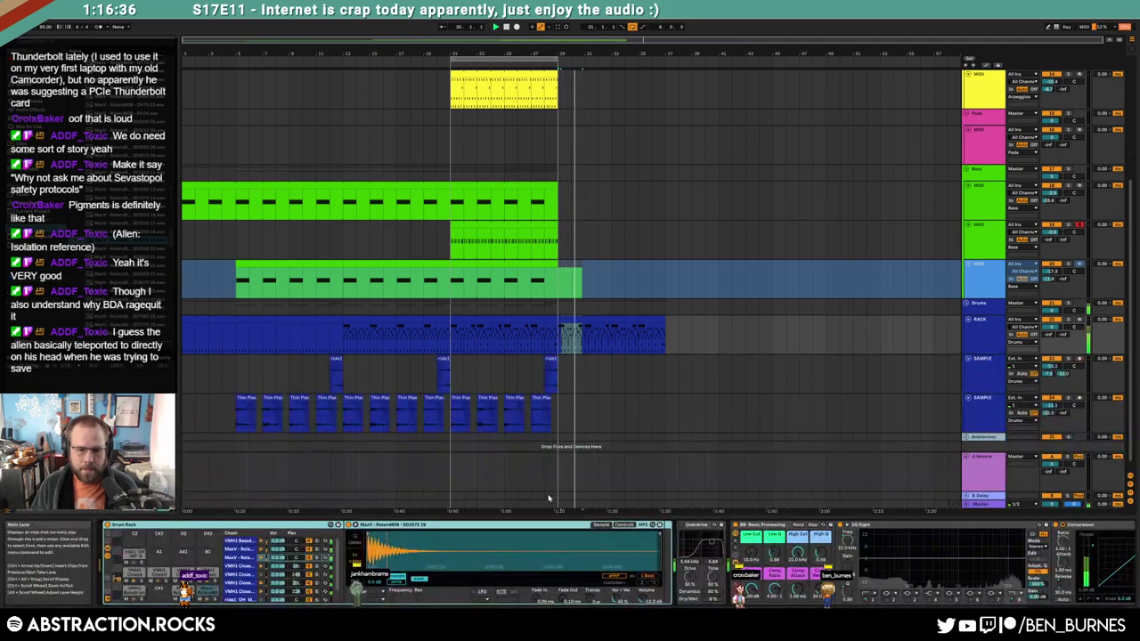
click(544, 225)
key(ctrl+d)
Move the leftover frozen bass clip to bar 40 and duplicate that track's clips from bars 21 to 29 onto bar 29
click(512, 266)
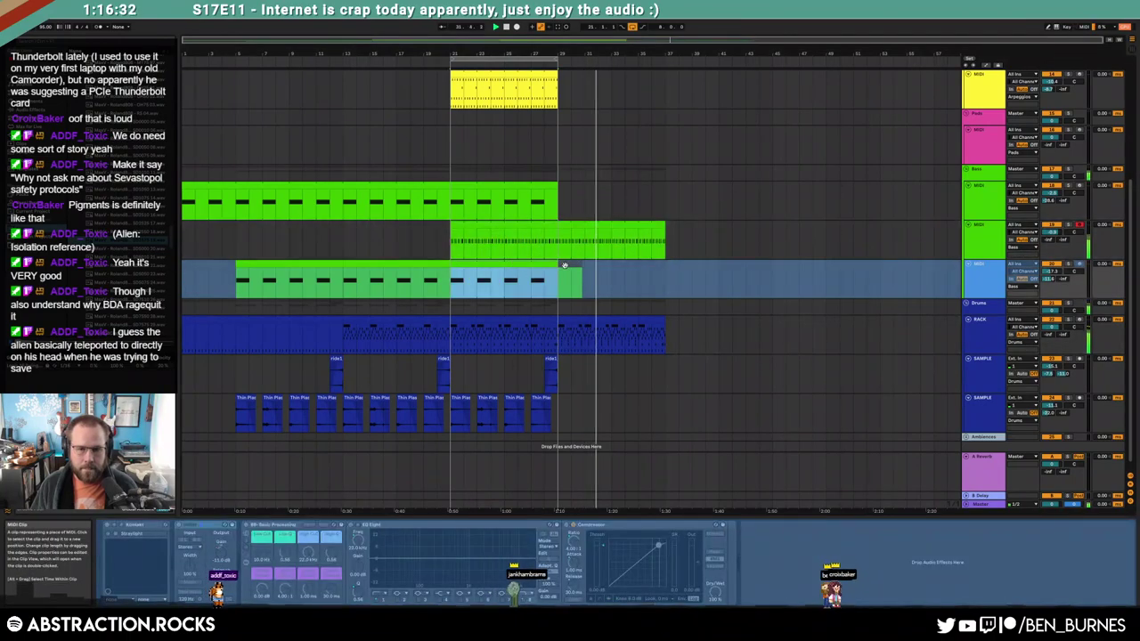
click(568, 265)
drag(626, 270, 717, 271)
click(510, 266)
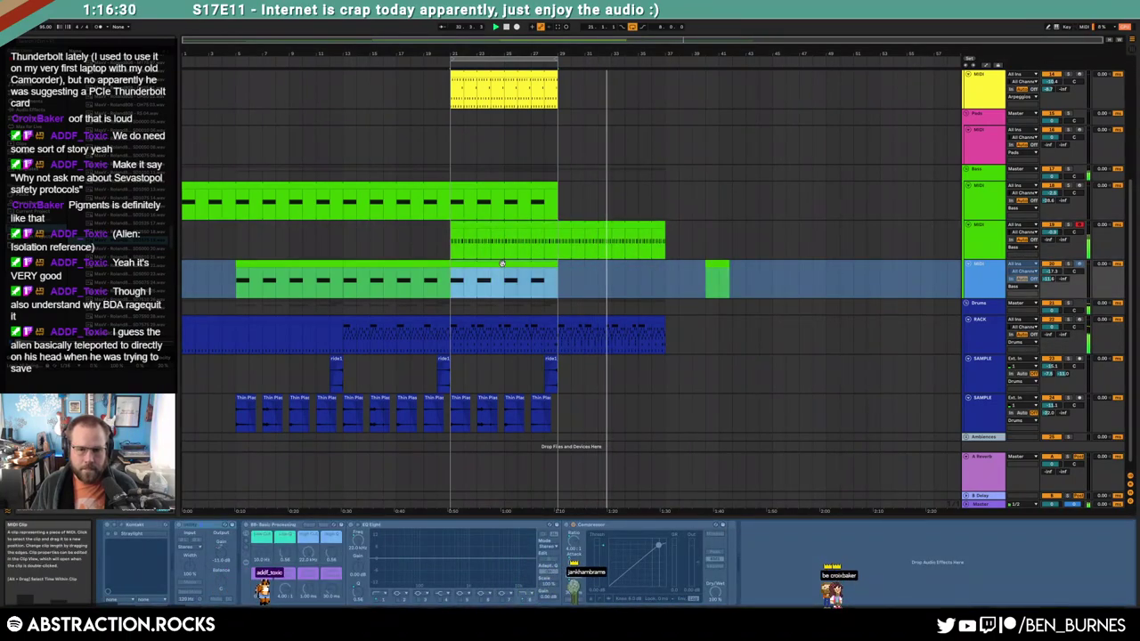
key(ctrl+d)
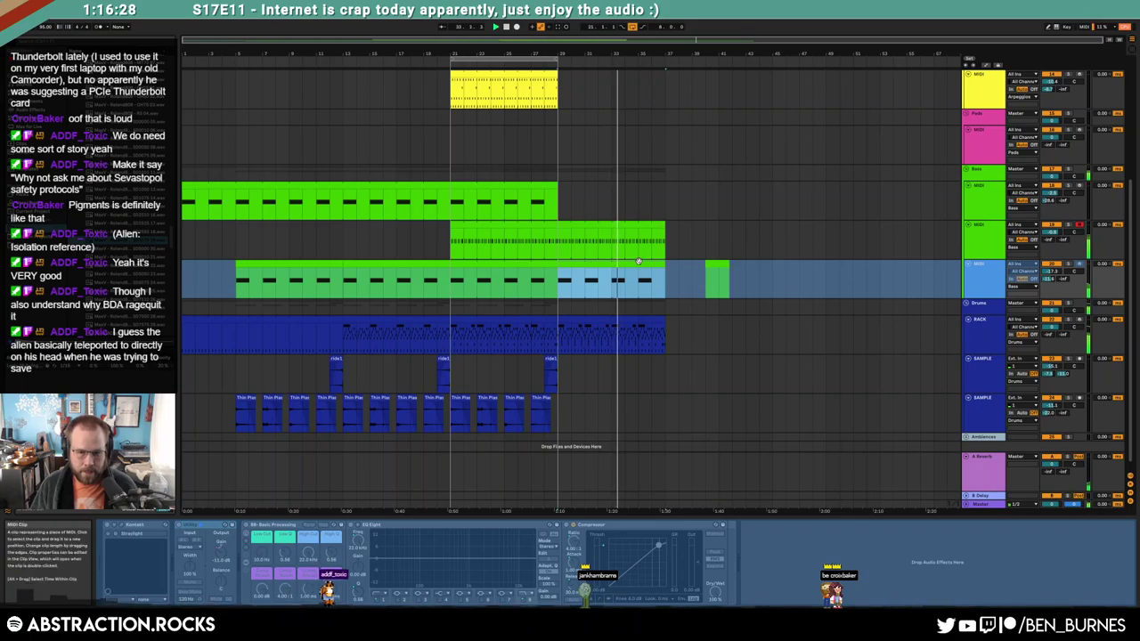
Extend the uppermost bass track and both arpeggio tracks to bar 37 and move the loop to bars 29 to 37
drag(557, 187, 666, 189)
scroll(552, 118, up, 1)
drag(552, 119, 665, 120)
drag(557, 89, 665, 89)
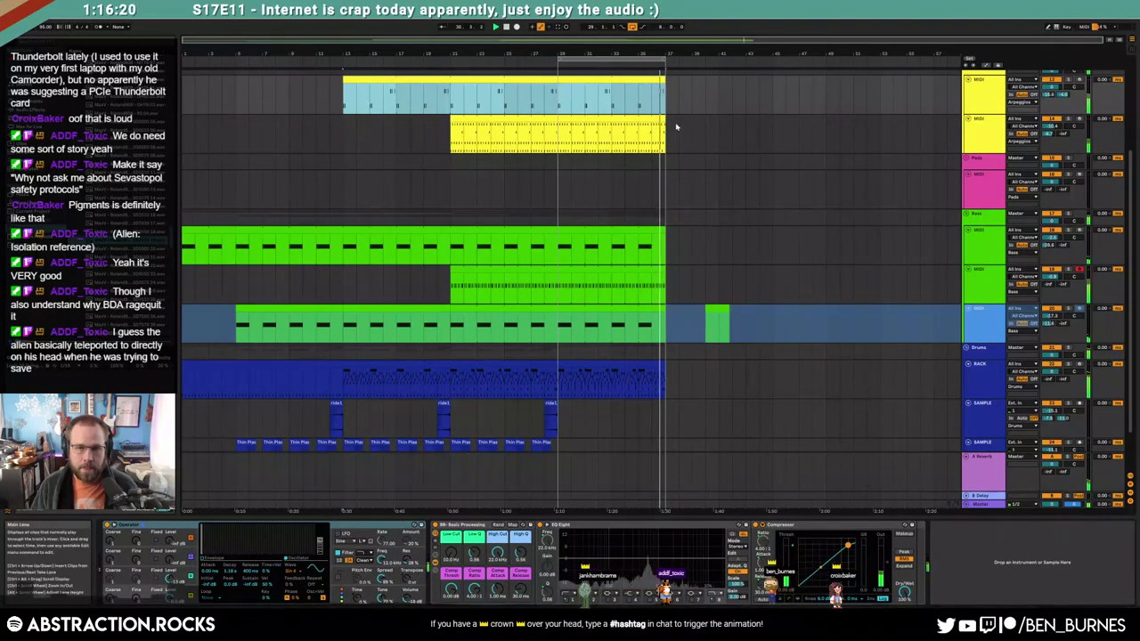
Move the upper lead track's leftover clip from bar 29 to bar 37 and paste two-bar lead phrases at bars 29 and 33
scroll(674, 129, up, 4)
drag(570, 123, 678, 126)
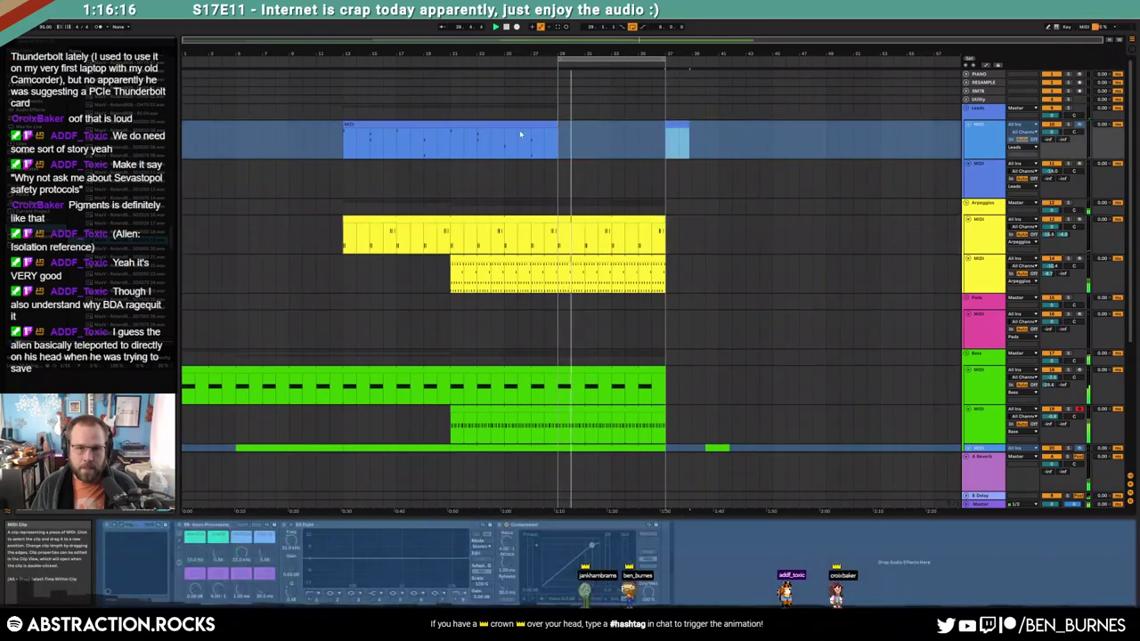
click(456, 139)
key(ctrl+c)
click(563, 143)
key(ctrl+v)
drag(506, 144, 529, 145)
click(613, 141)
key(ctrl+v)
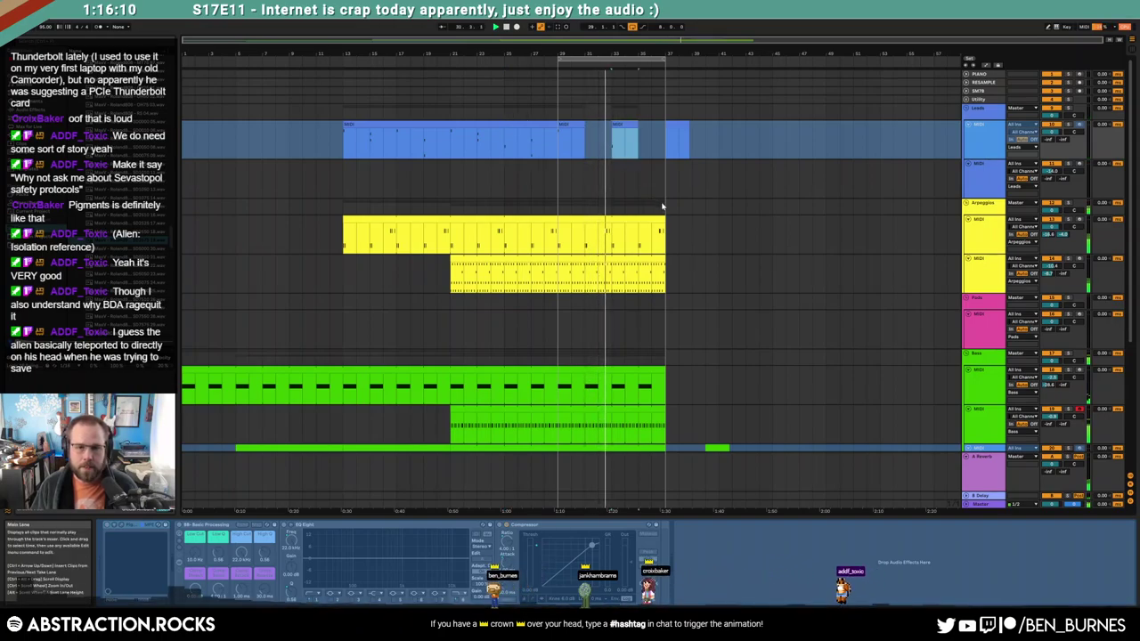
Select the offbeat Operator bass clips from bars 21 to 37 and check the lead tracks during playback
scroll(662, 207, down, 3)
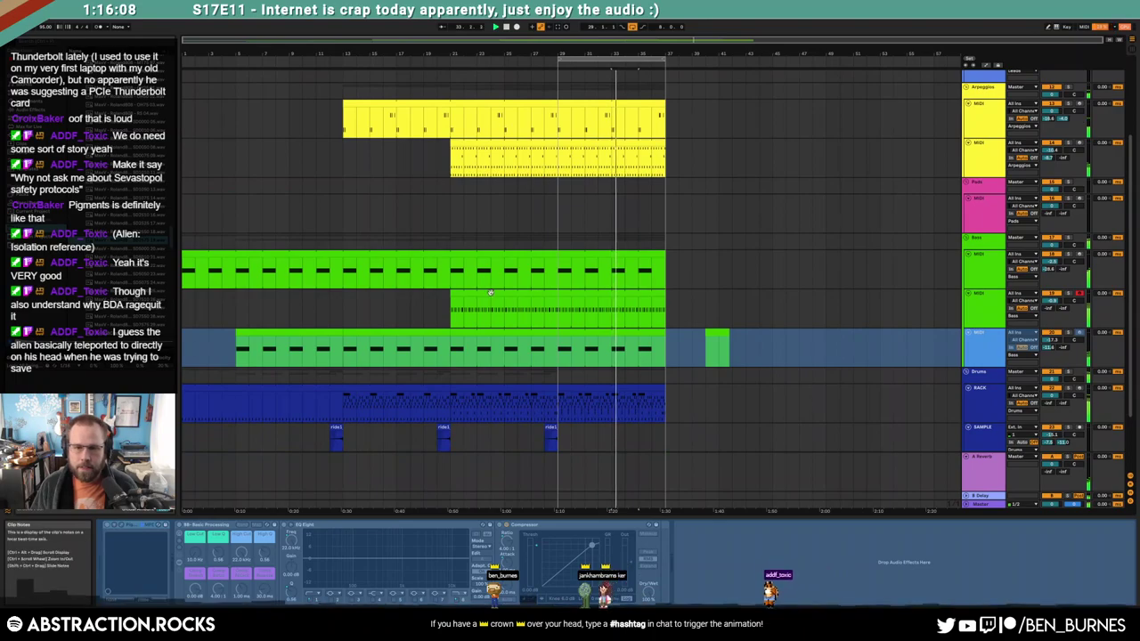
click(536, 295)
drag(554, 295, 664, 303)
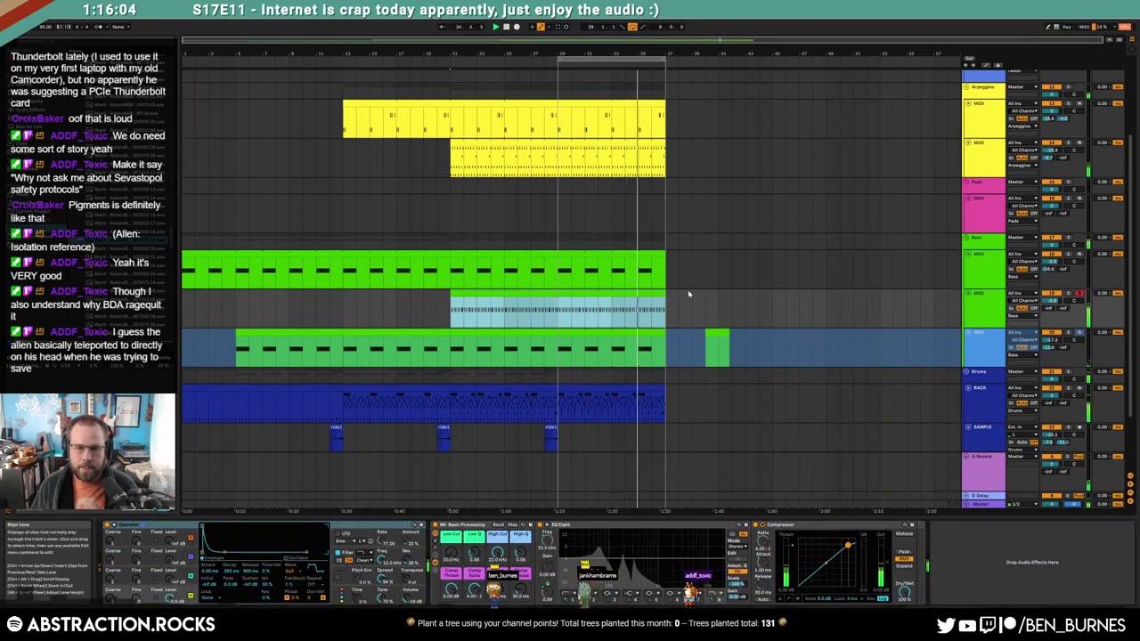
scroll(695, 287, up, 3)
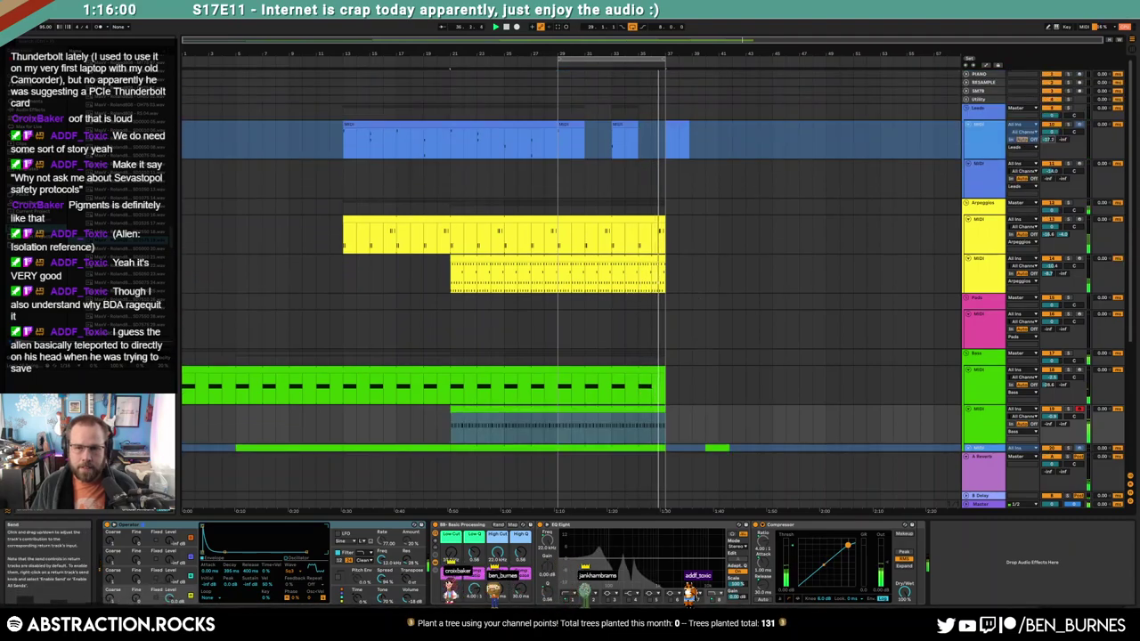
Stop playback and copy the ride sample just before bar 29 to the bar leading into bar 37
scroll(771, 294, down, 5)
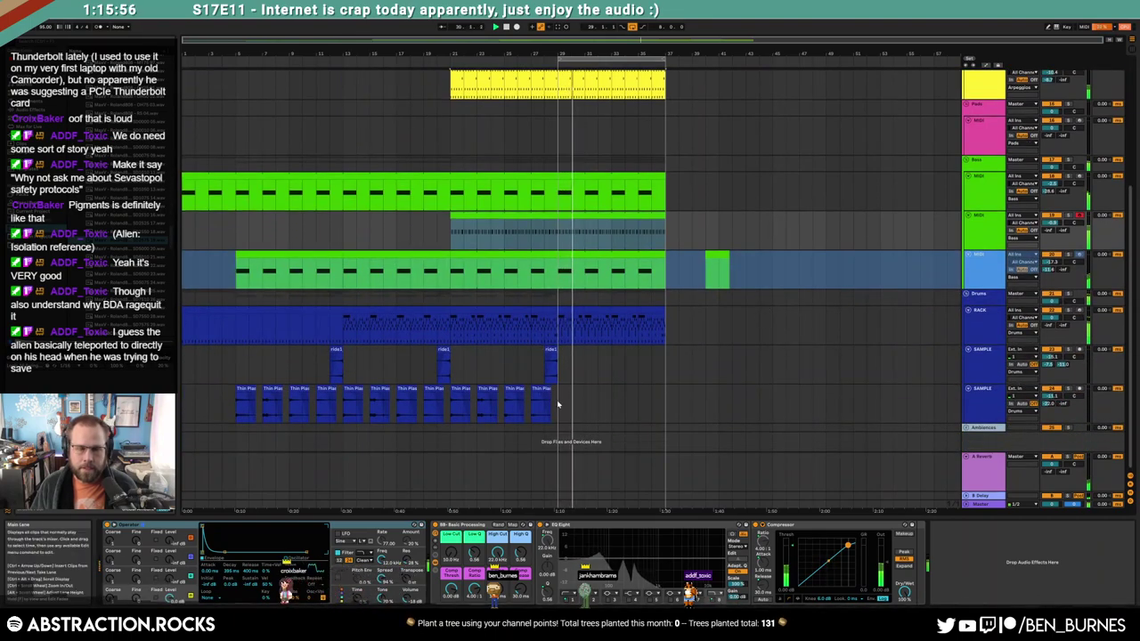
key(space)
click(550, 366)
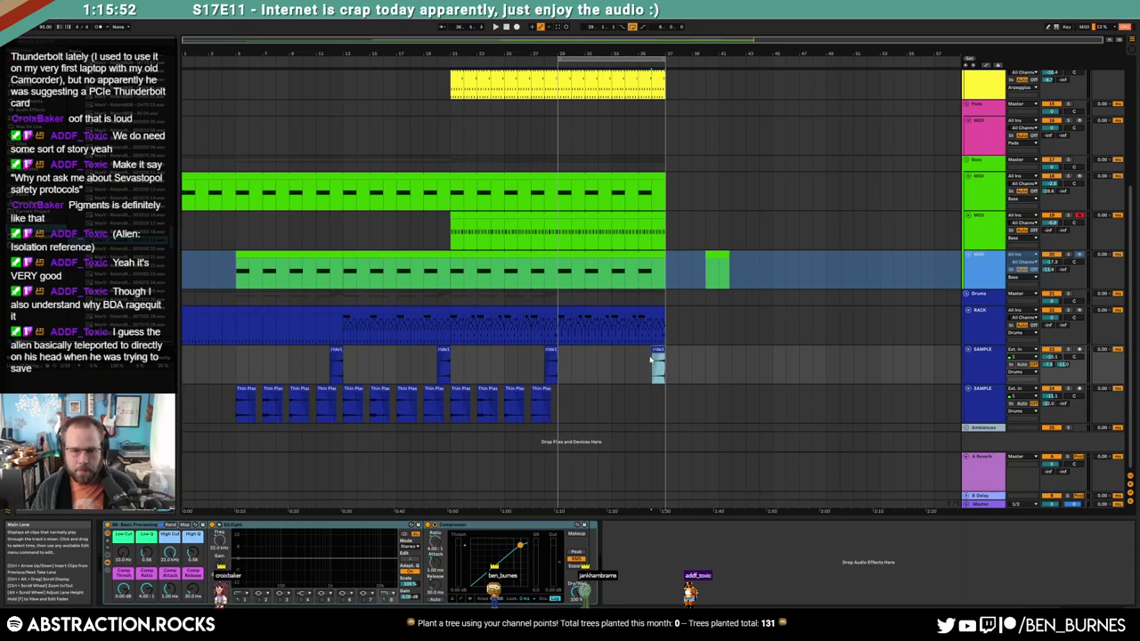
Arm the MIDI track in the Pads group to audition its Operator sound
scroll(777, 194, up, 2)
click(906, 191)
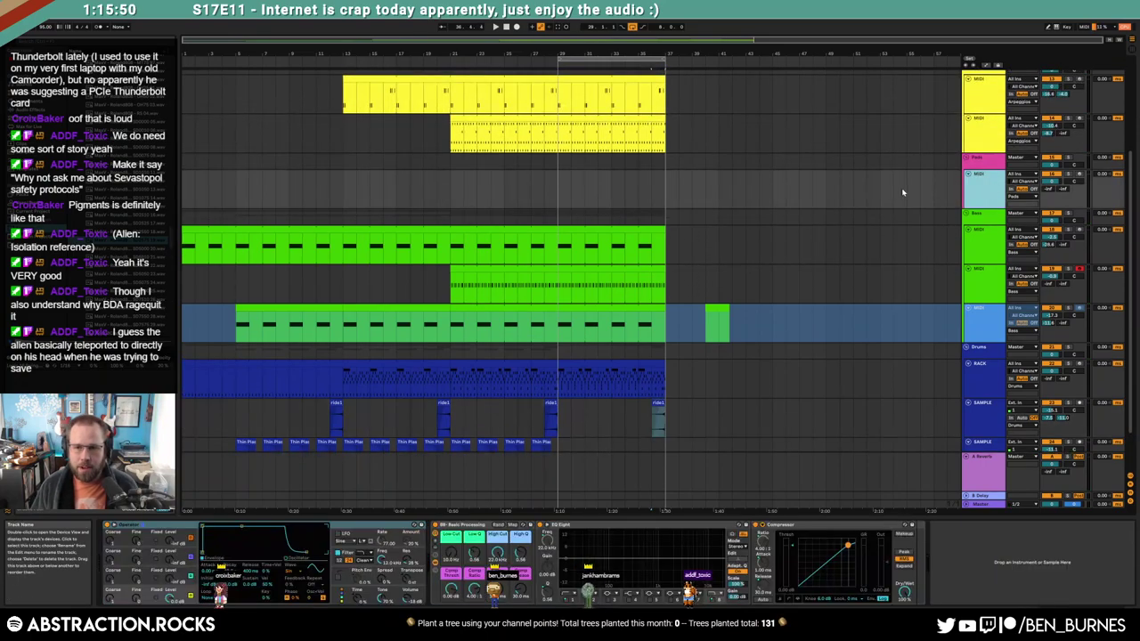
click(1080, 174)
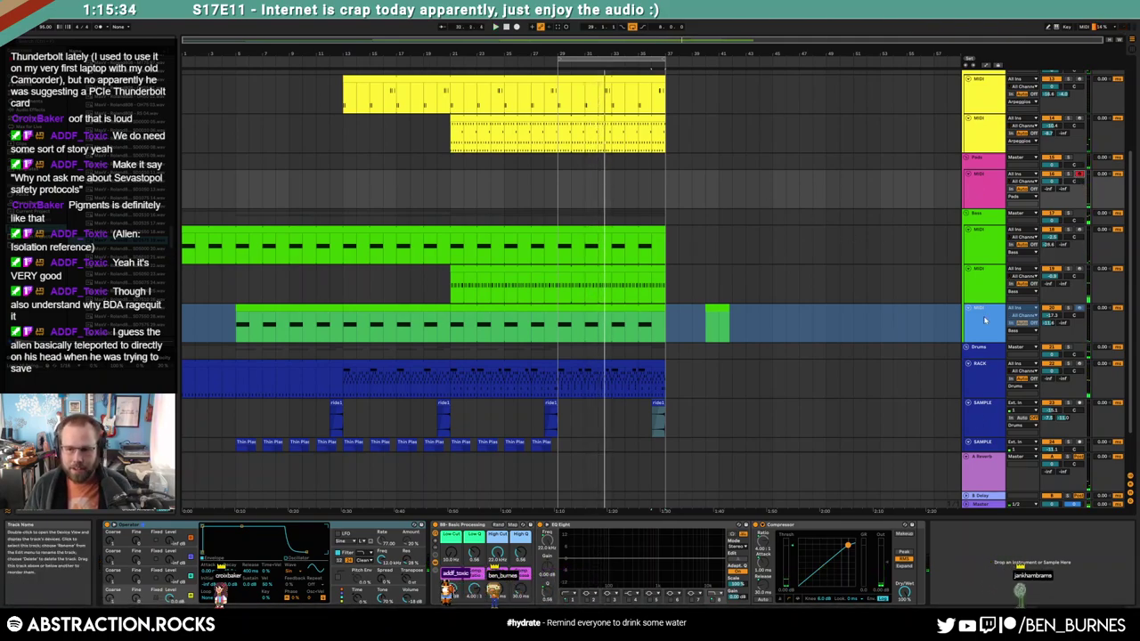
Insert a MIDI track below the frozen bass track, give it the Pads track's Operator chain and unfold it
click(984, 319)
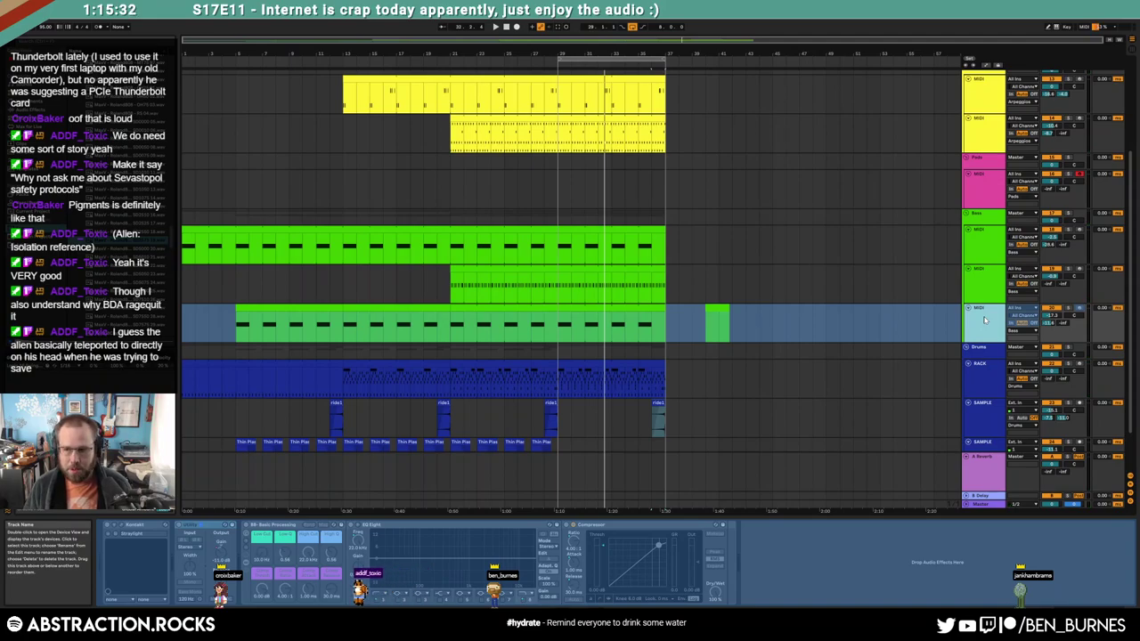
click(989, 186)
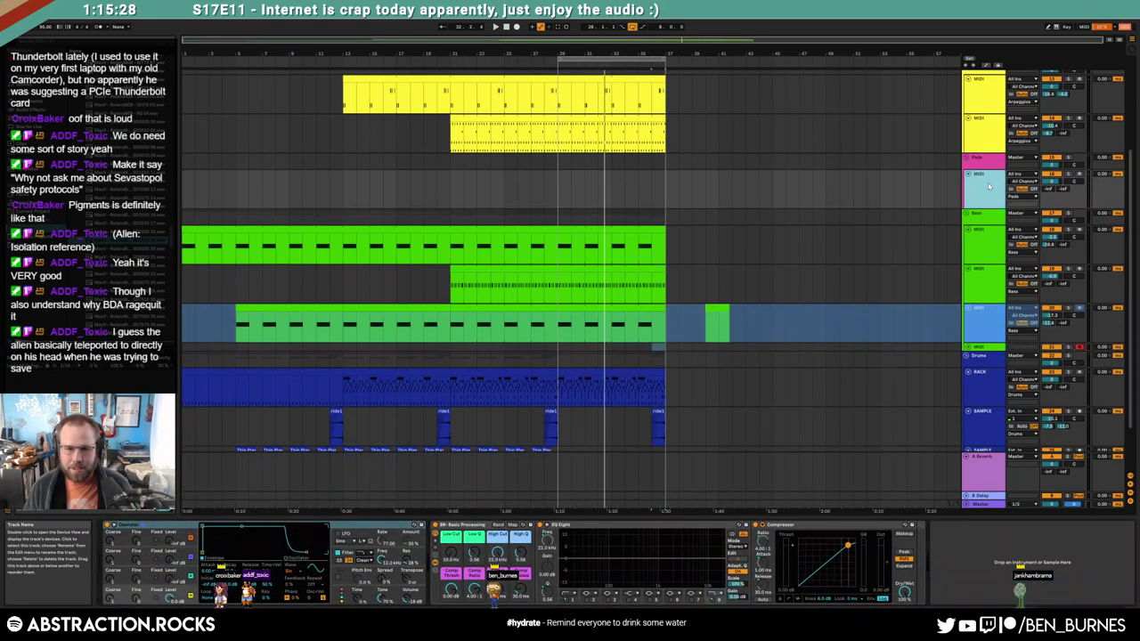
click(994, 347)
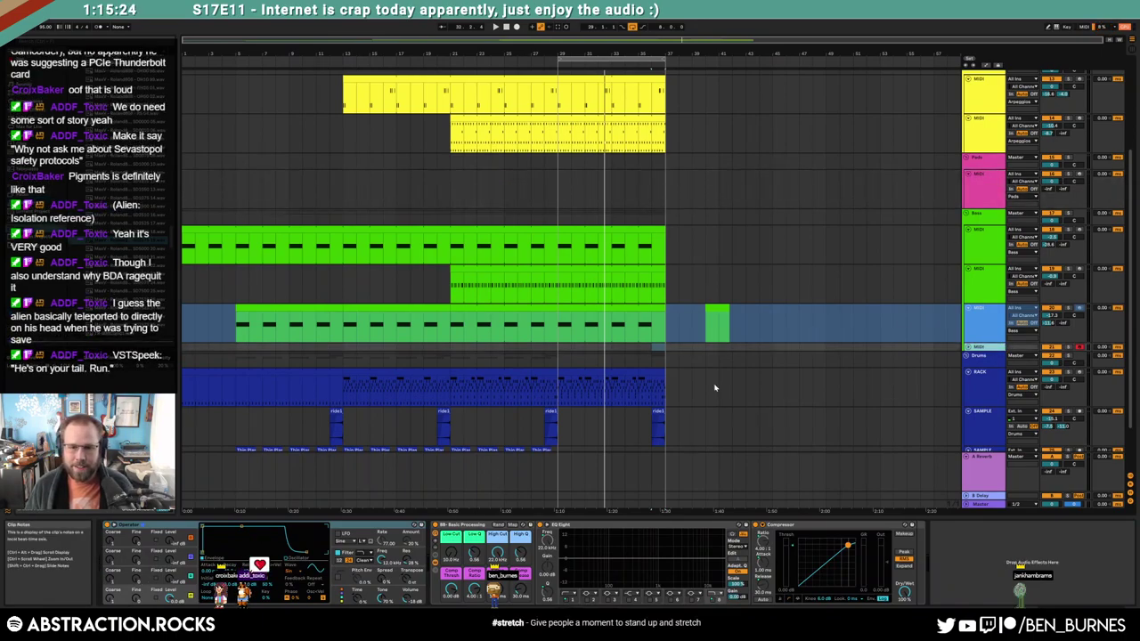
click(968, 347)
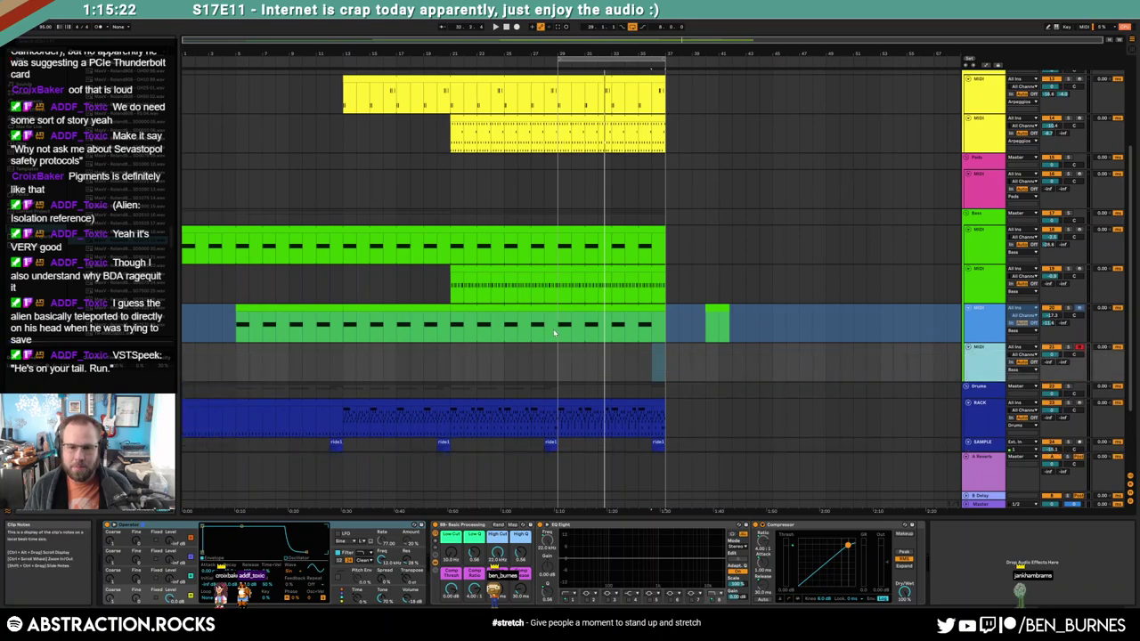
Create an empty MIDI clip at bar 29 on the new bass track and extend it to bar 37
drag(564, 359, 584, 360)
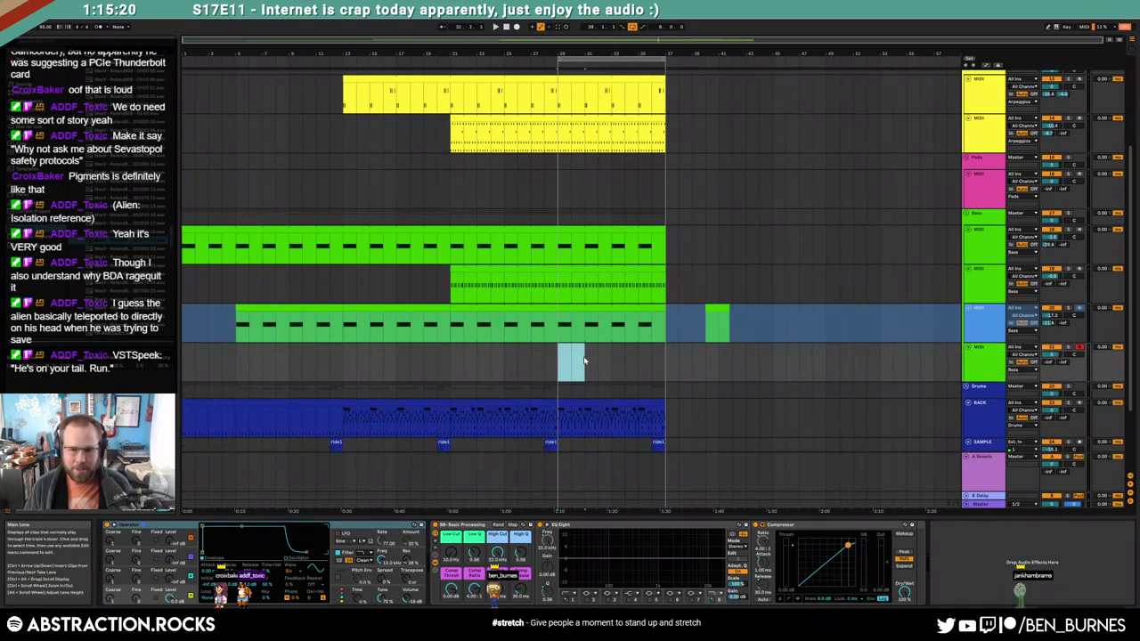
key(ctrl+shift+m)
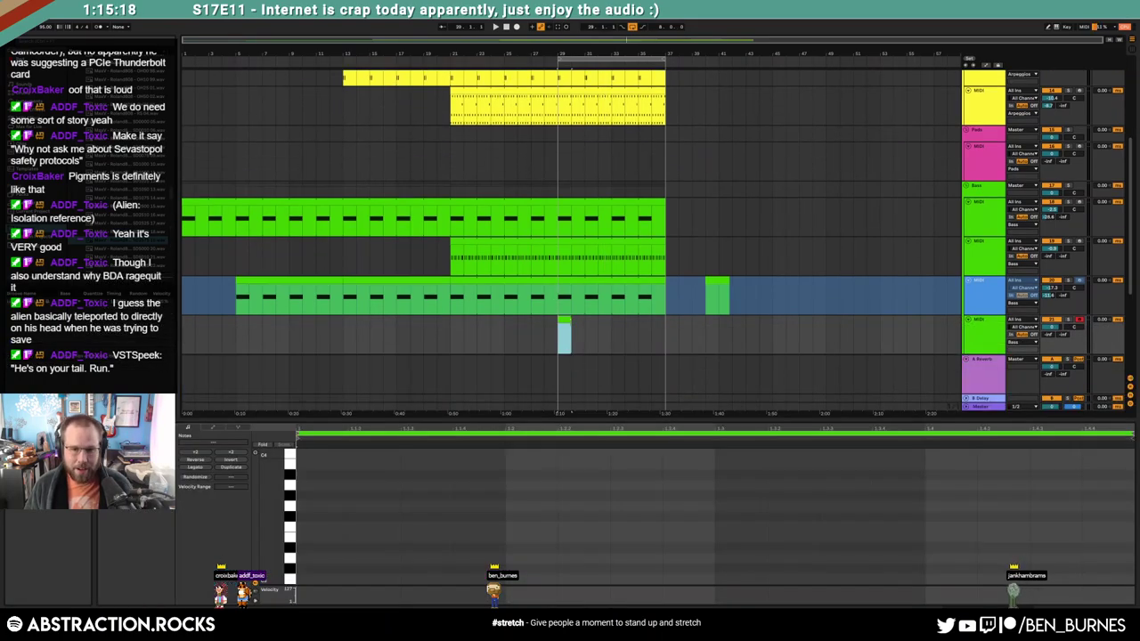
drag(632, 329, 666, 331)
key(shift+Tab)
key(shift+Tab)
key(shift+Tab)
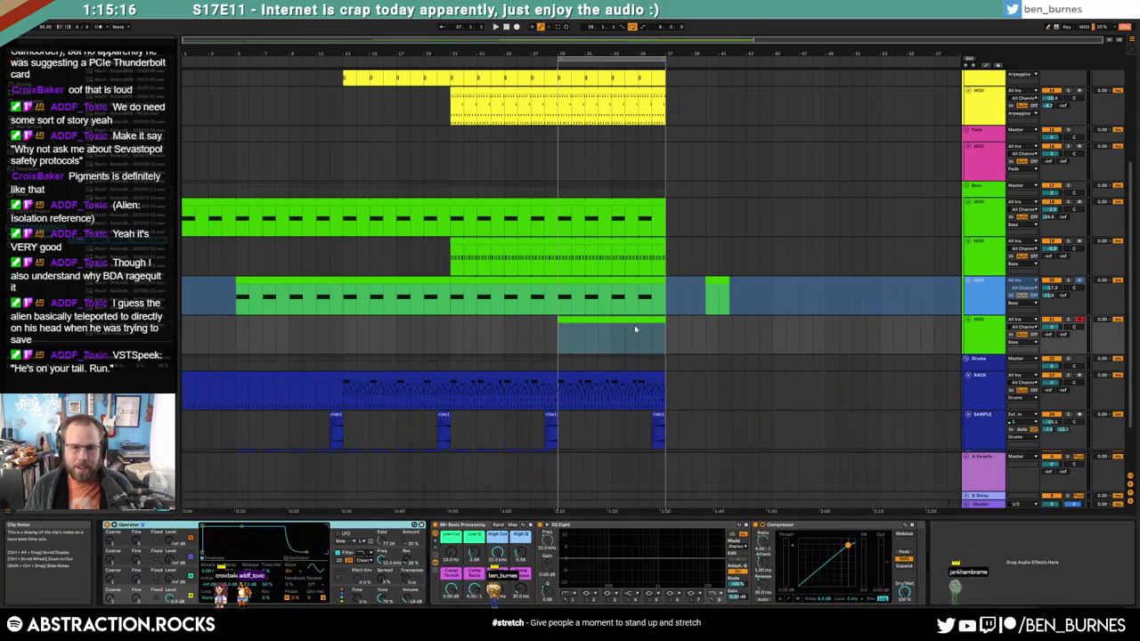
click(625, 320)
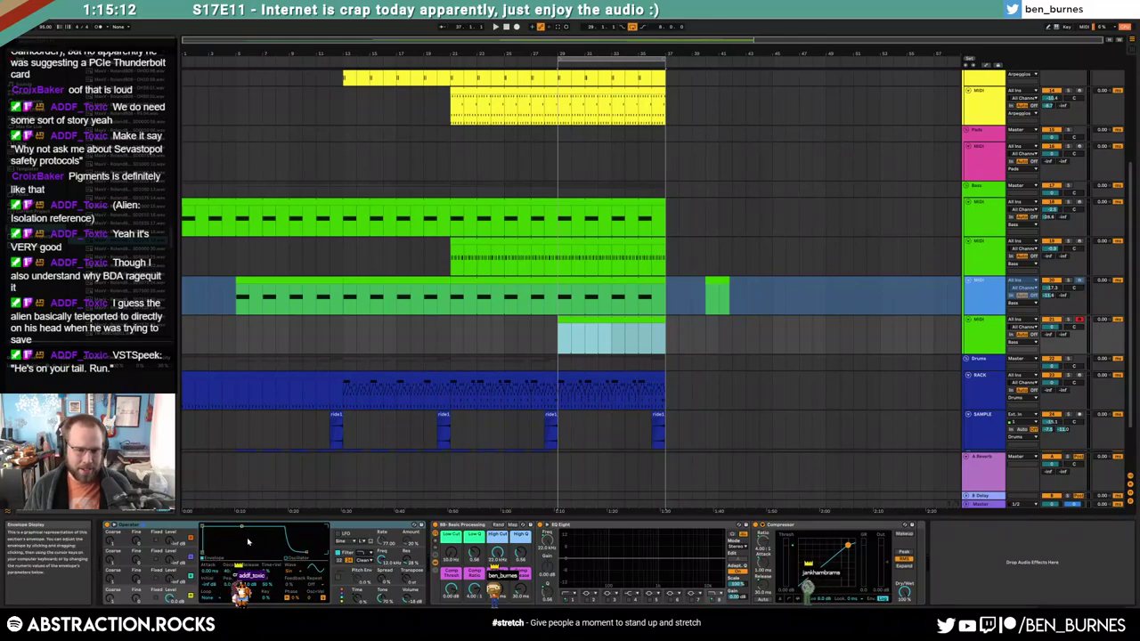
Draw a single sustained low bass note across the full bar of the new clip
double_click(611, 318)
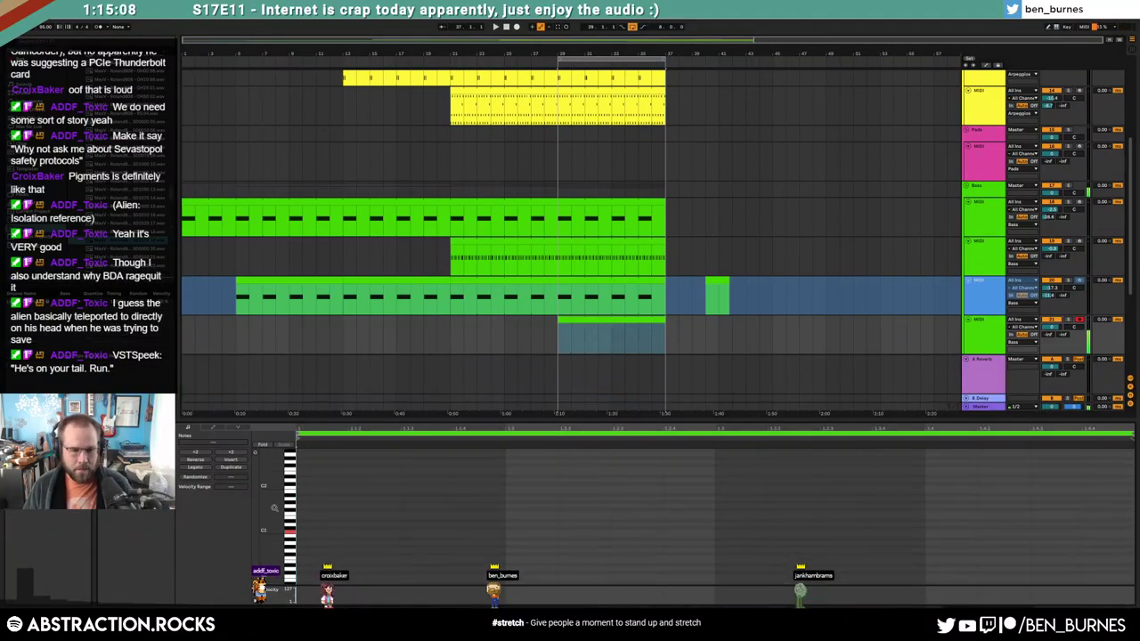
drag(301, 530, 1103, 529)
key(shift+Tab)
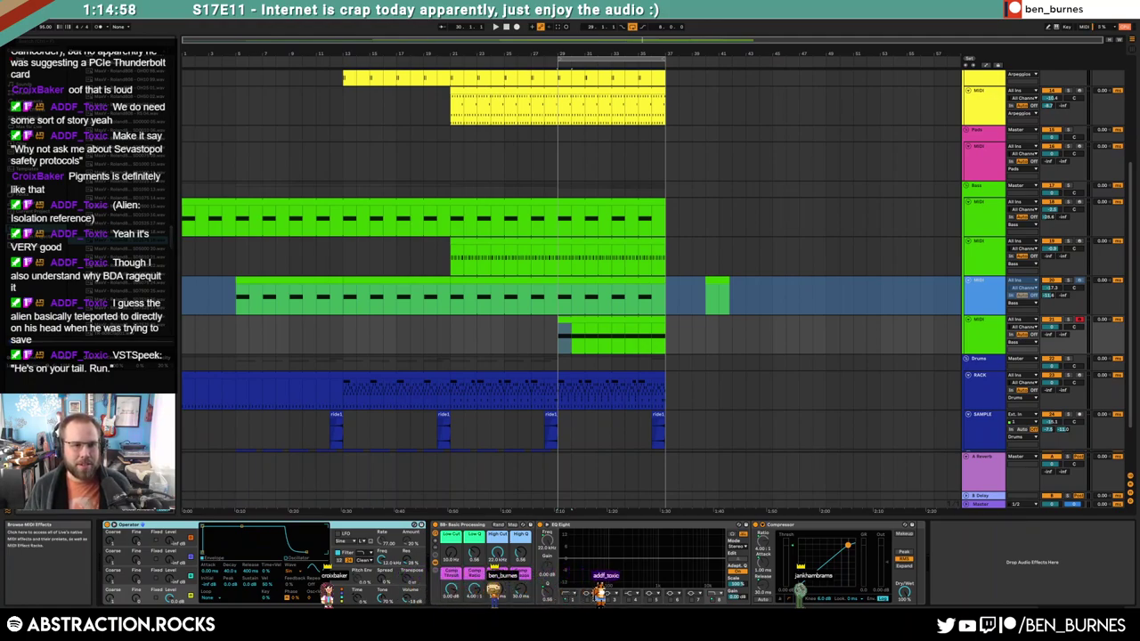
Insert a Compressor after Operator on the new bass track and enable its sidechain with RACK as the source
click(32, 112)
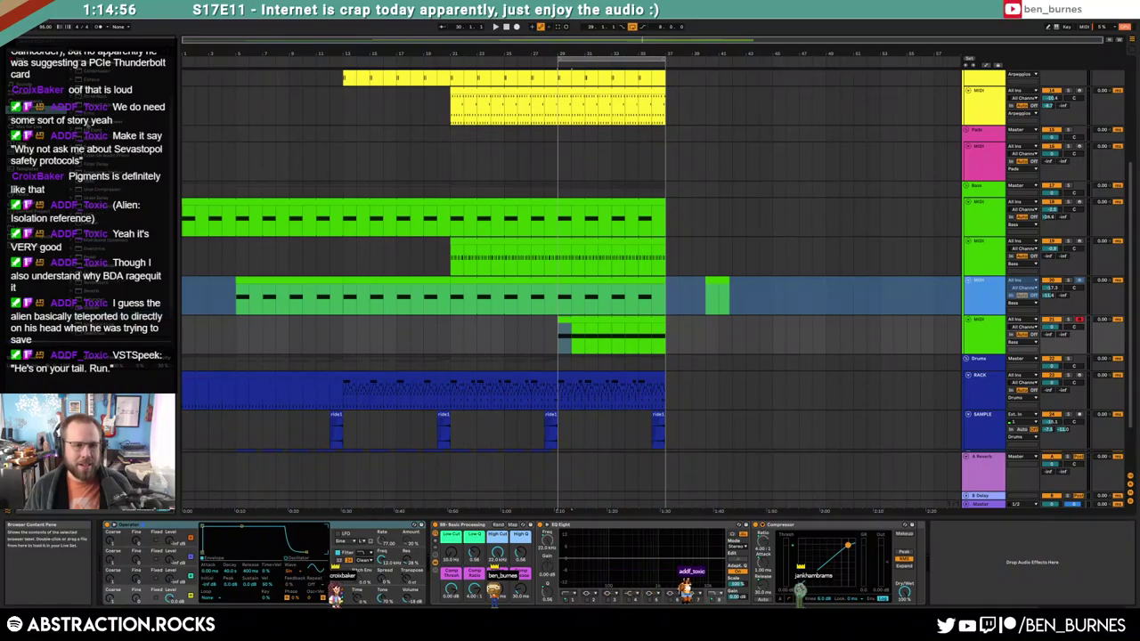
drag(453, 568, 453, 567)
click(442, 526)
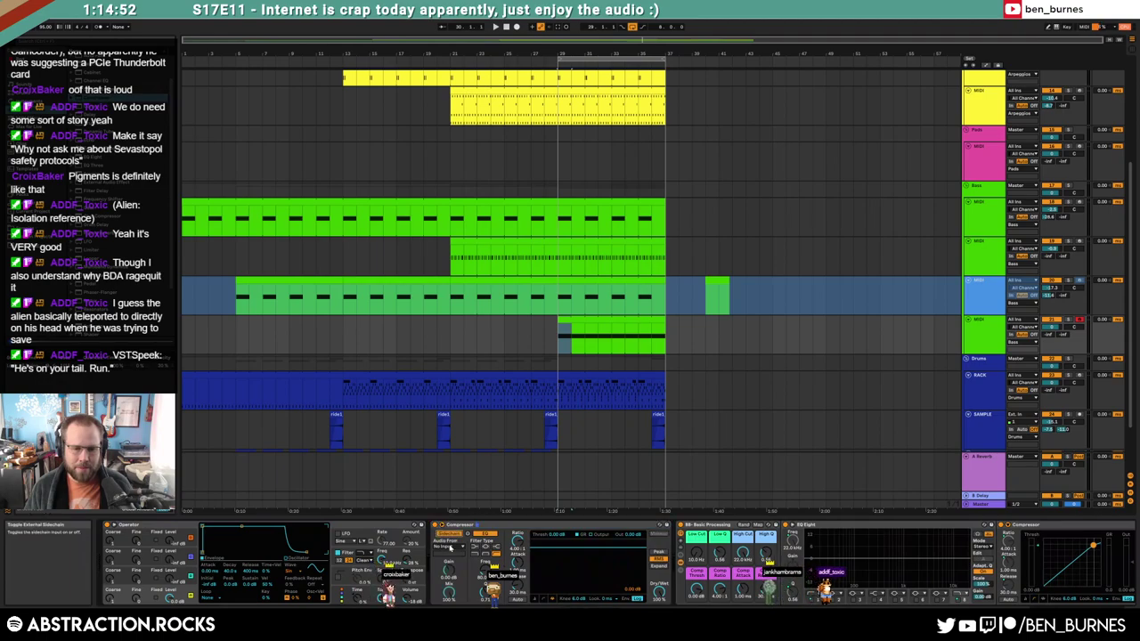
click(449, 546)
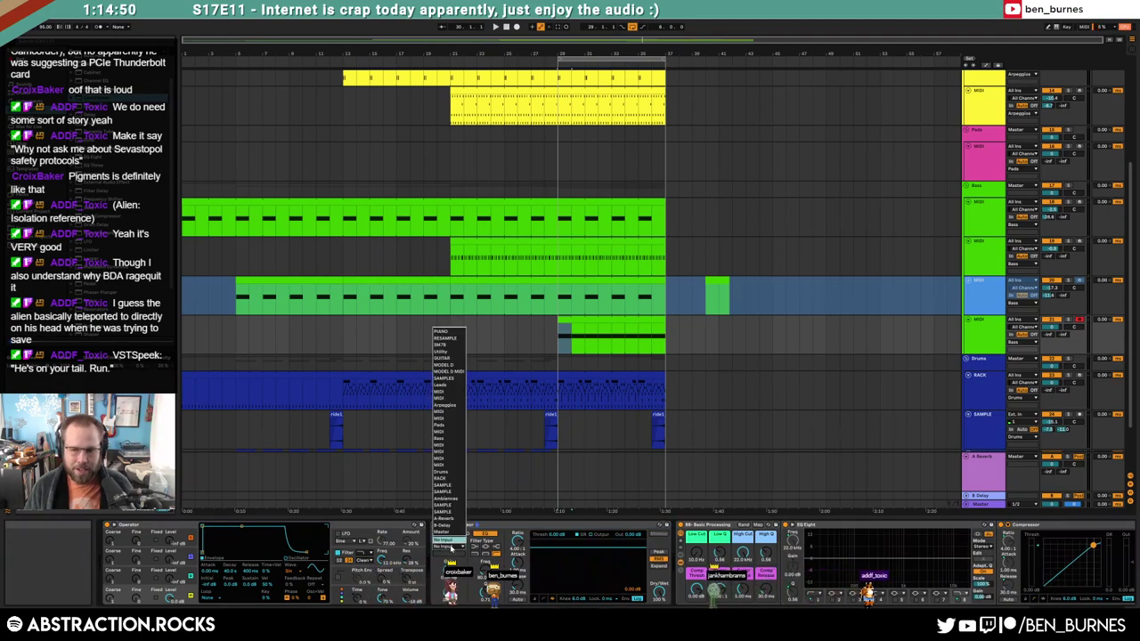
click(462, 485)
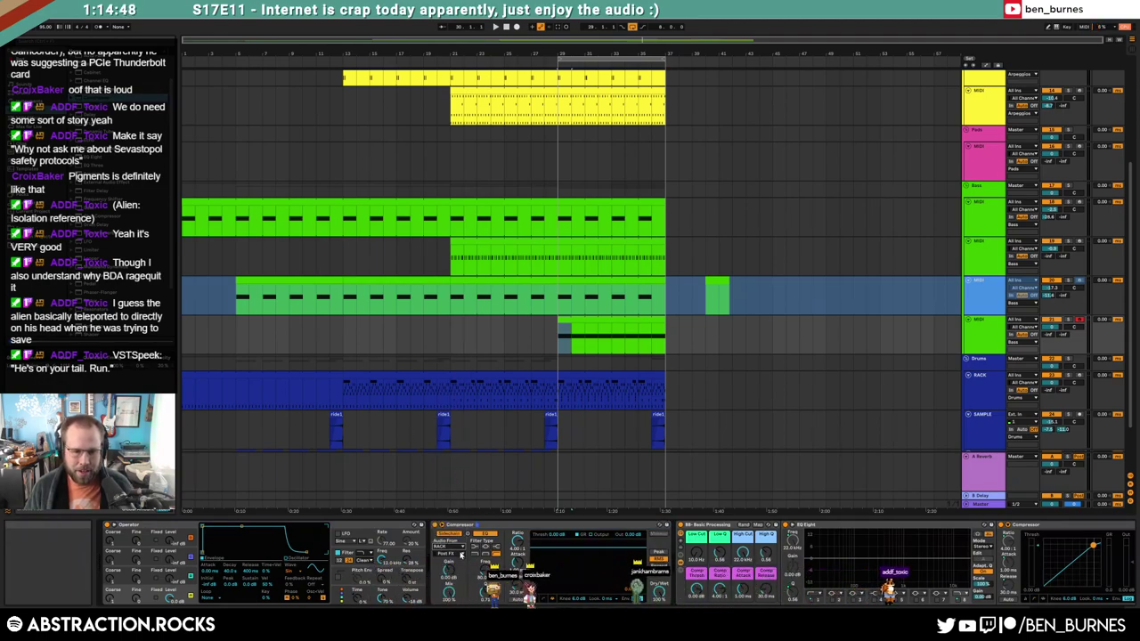
Set the Compressor's sidechain to Pre FX, lower its threshold to -41.5 dB and start playback to hear the ducking
click(449, 546)
click(463, 474)
click(453, 567)
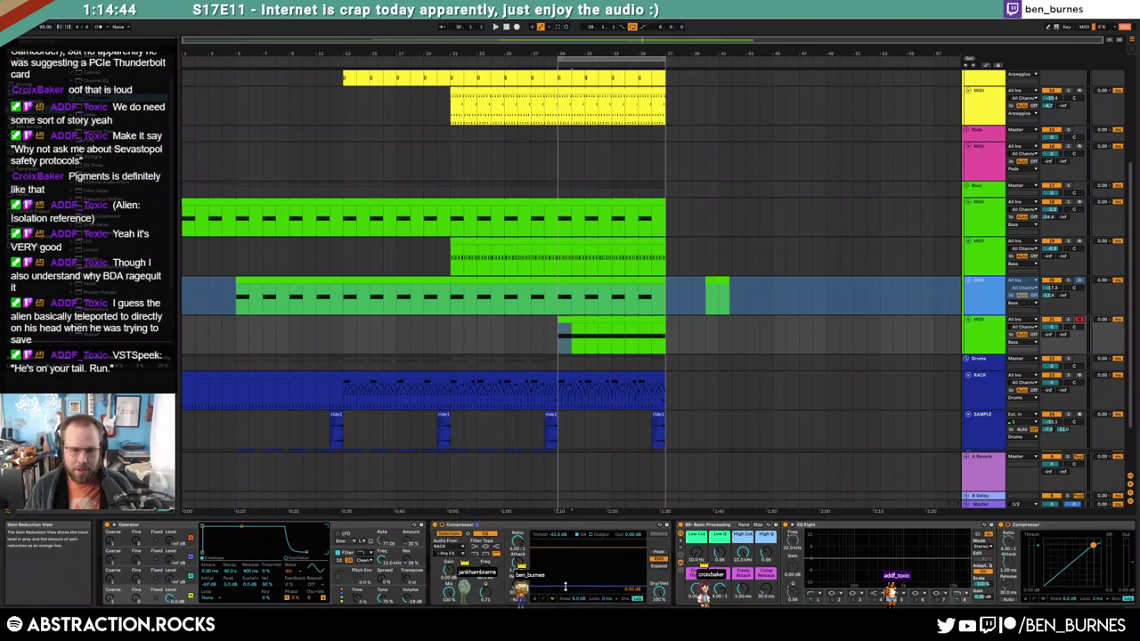
key(space)
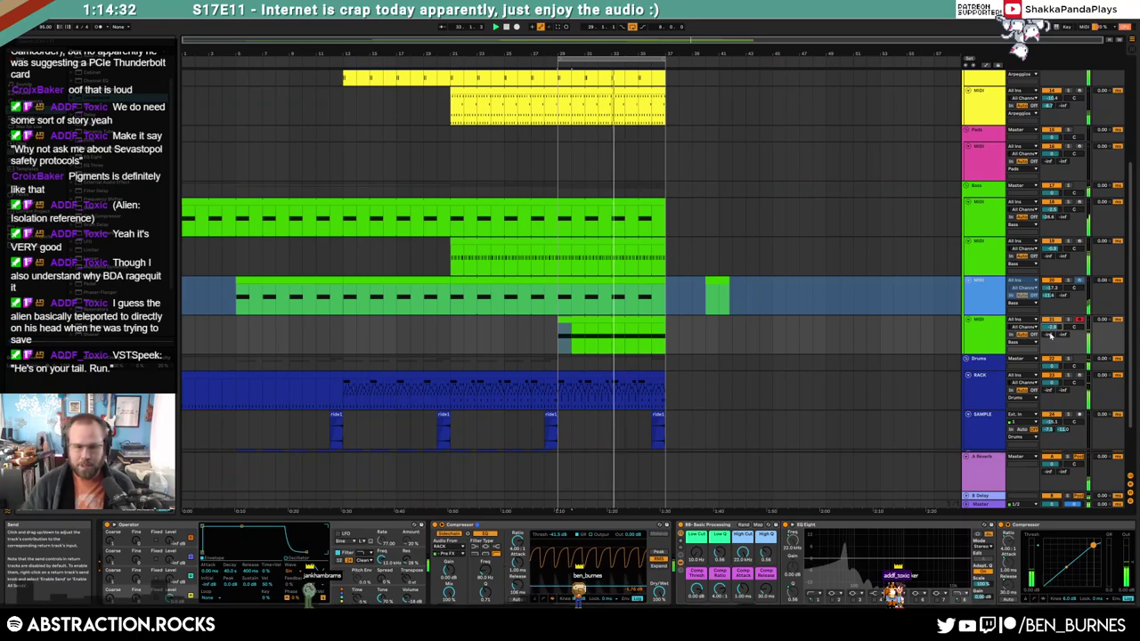
Raise Operator's oscillator B output level and lift its envelope sustain to full on the sustained bass track
drag(110, 579, 110, 572)
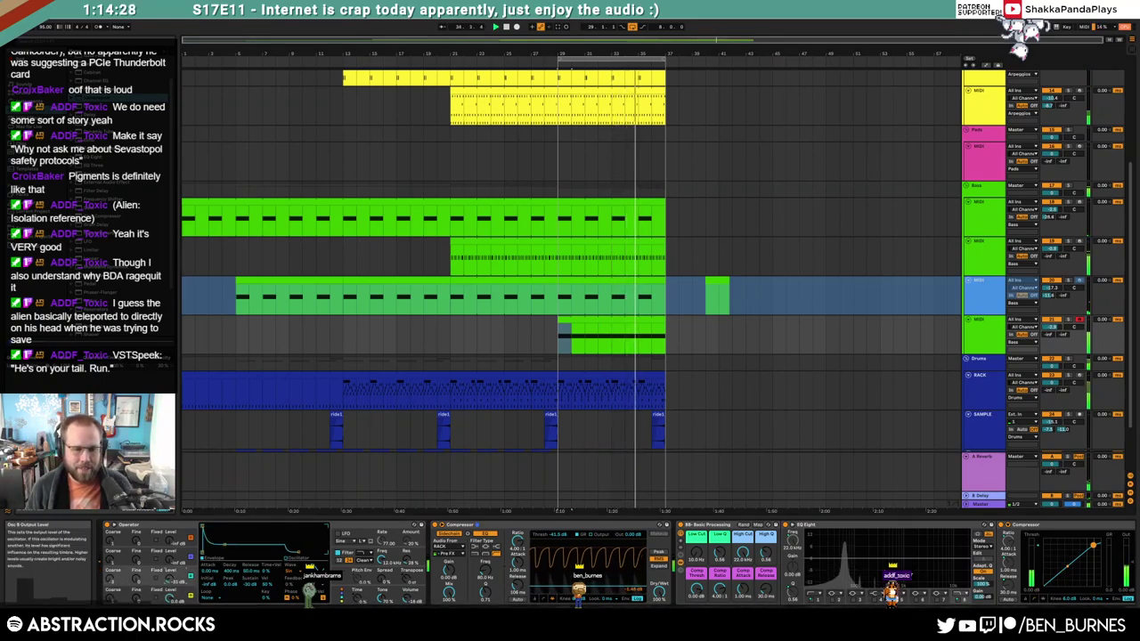
drag(221, 547, 223, 528)
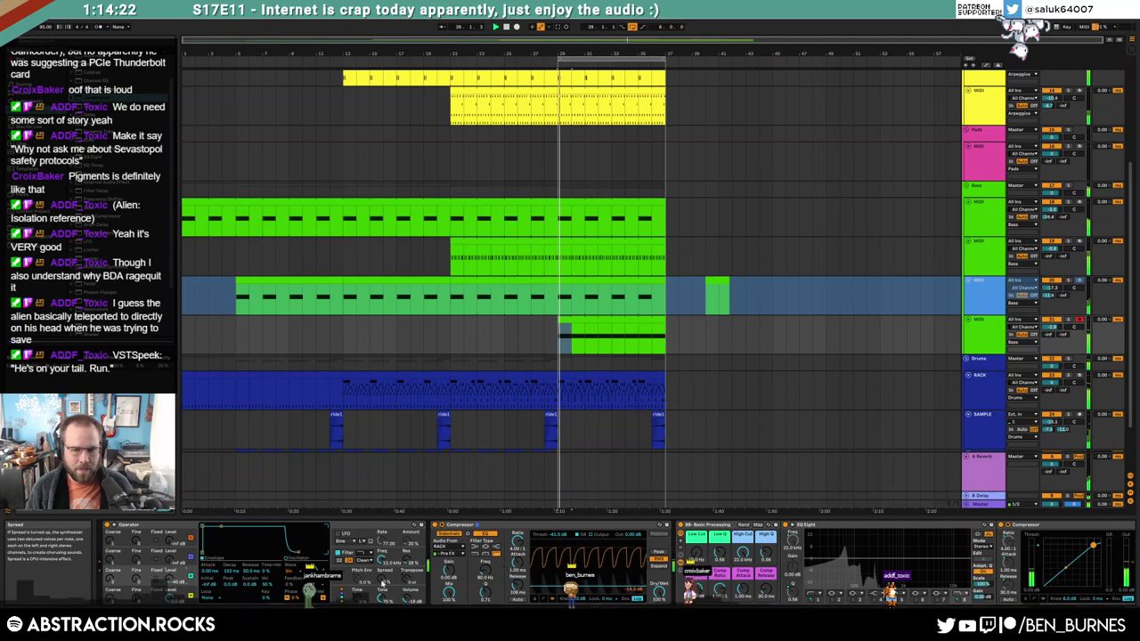
scroll(642, 431, down, 2)
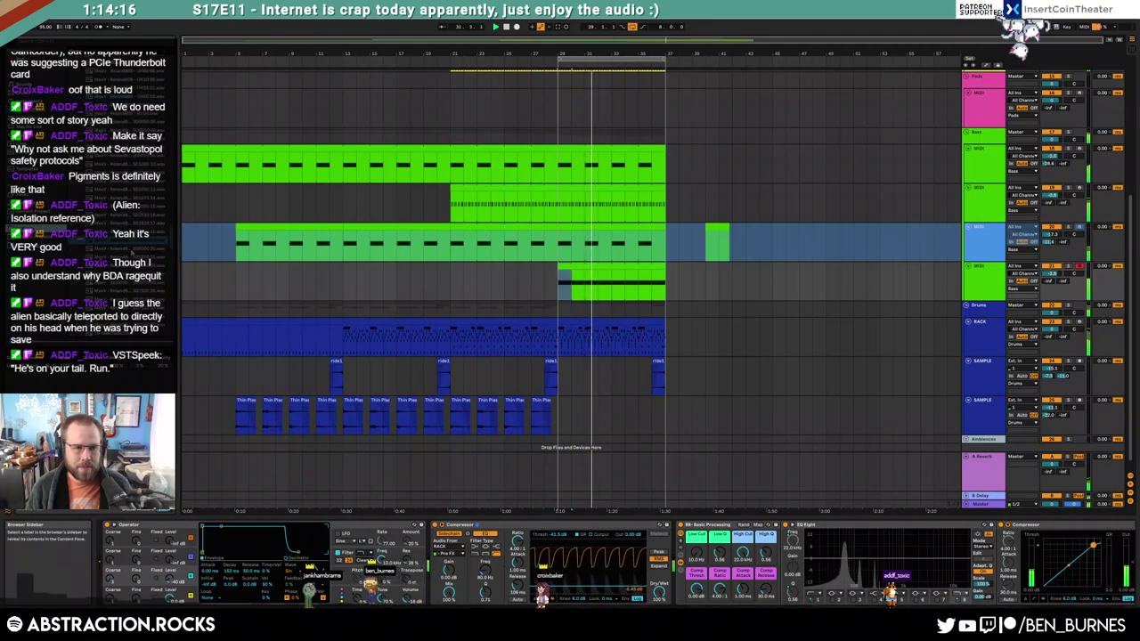
Stop playback, browse the library for MaxV Roland808 samples and load the MC00 sample into the RACK track's Drum Rack
drag(169, 253, 188, 168)
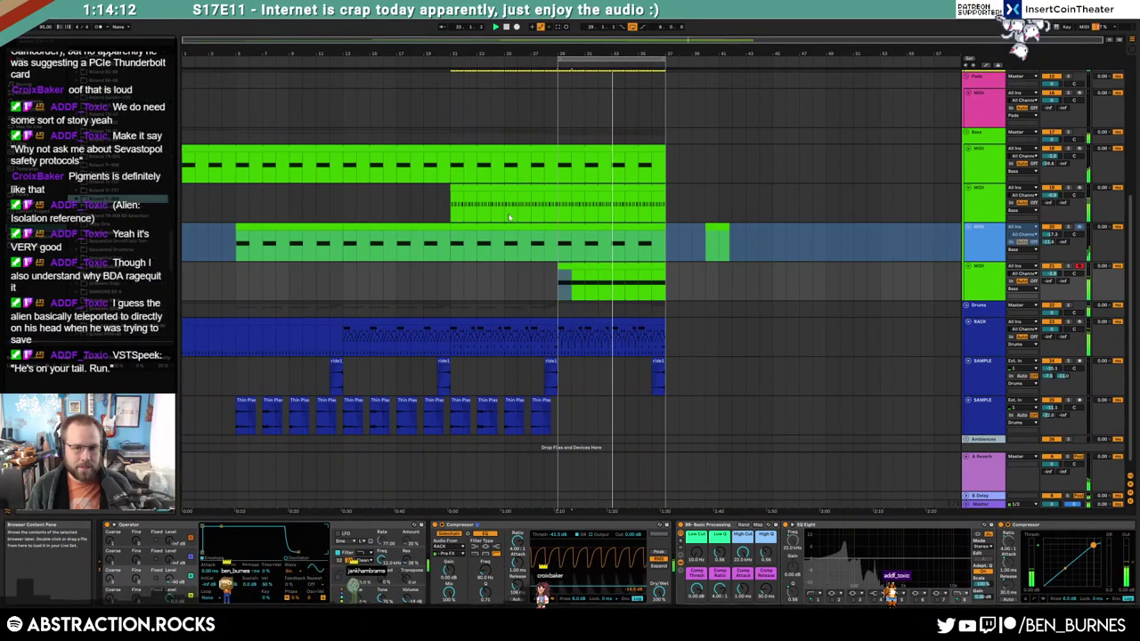
click(549, 190)
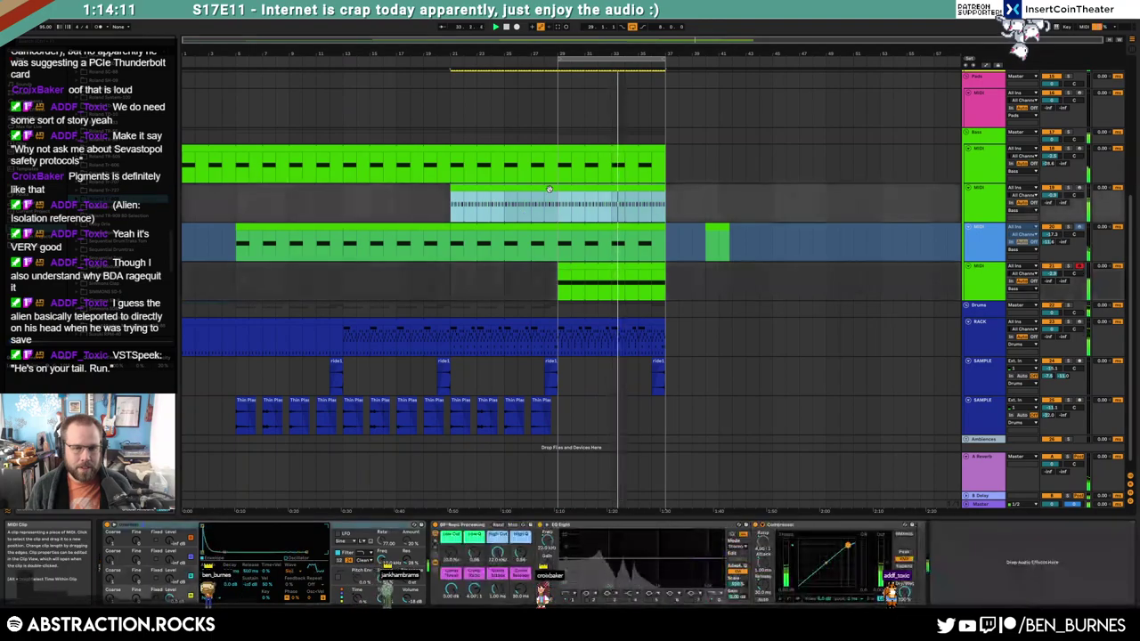
click(558, 267)
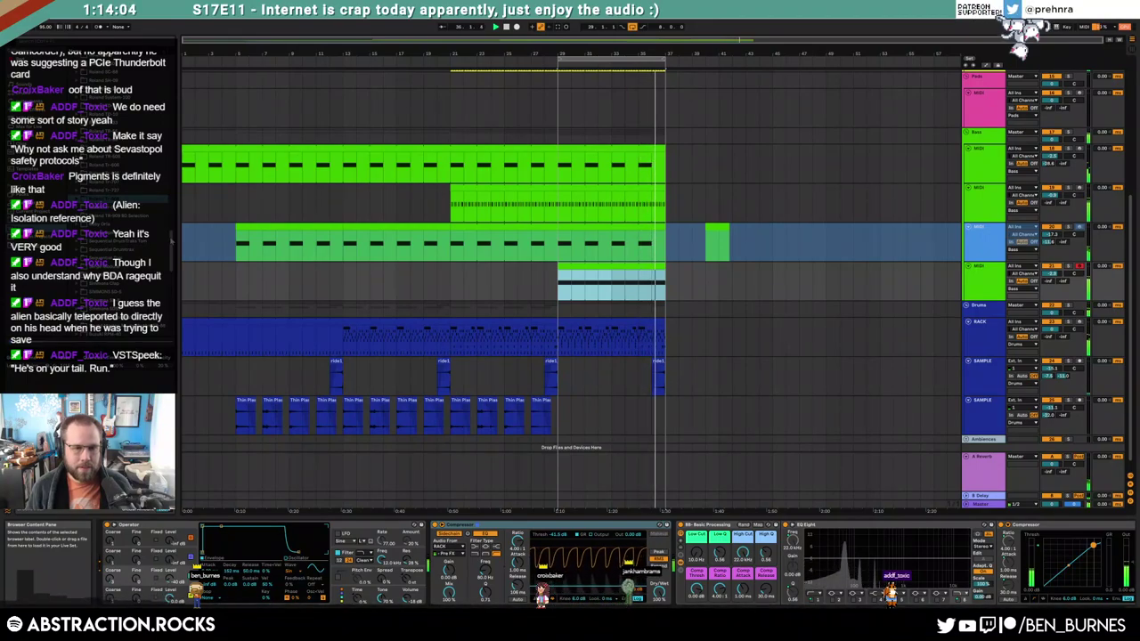
key(space)
drag(171, 241, 178, 258)
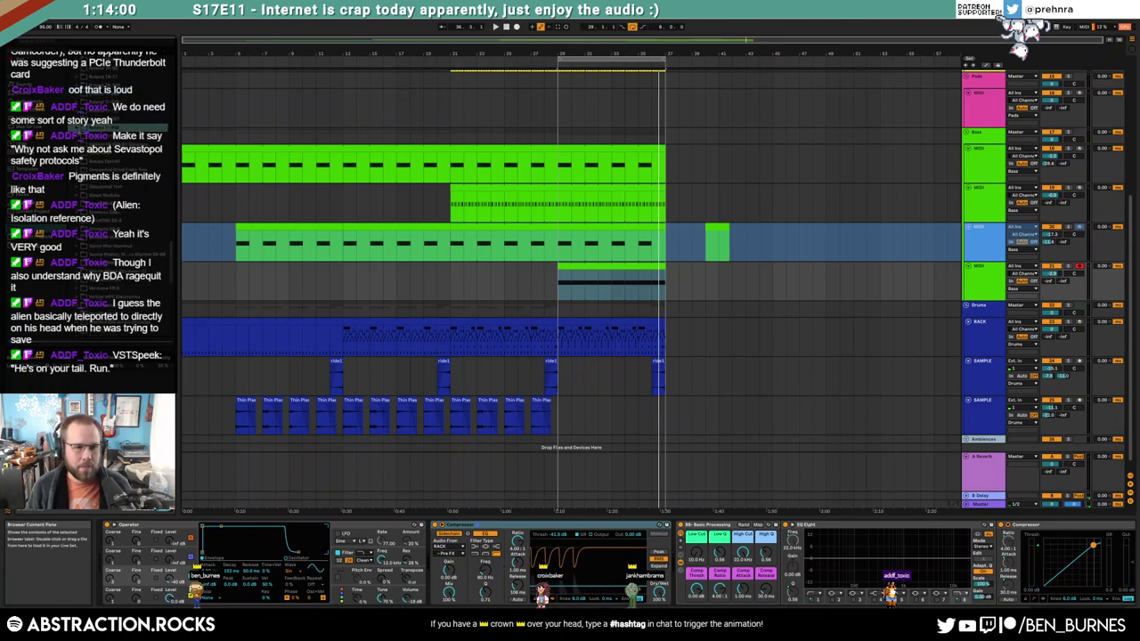
drag(175, 161, 173, 211)
click(148, 229)
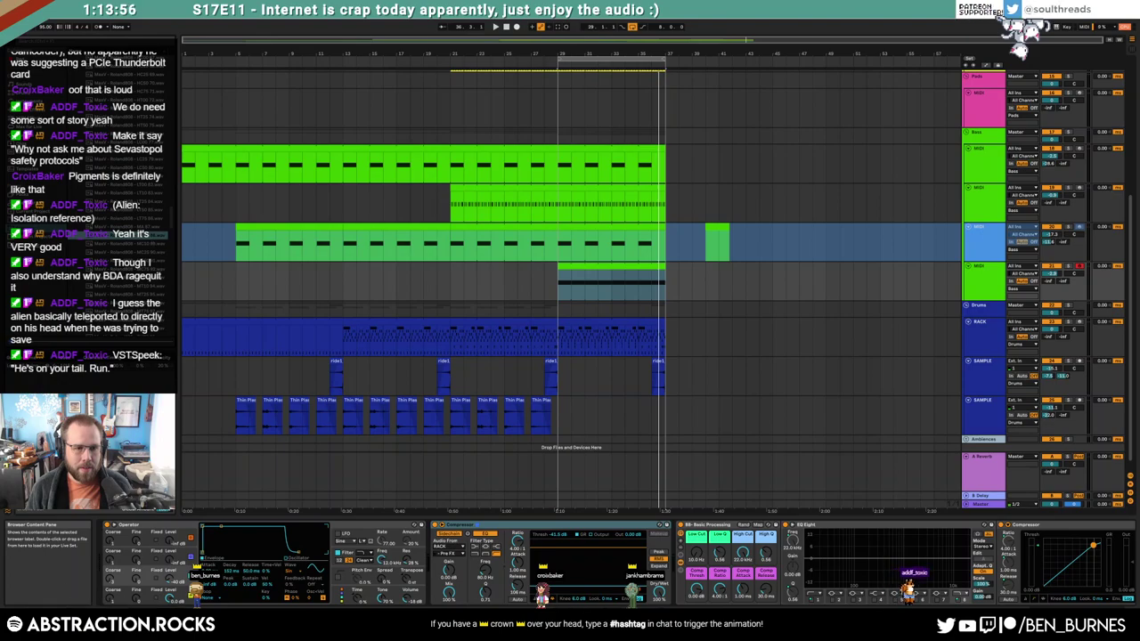
double_click(590, 333)
key(shift+Tab)
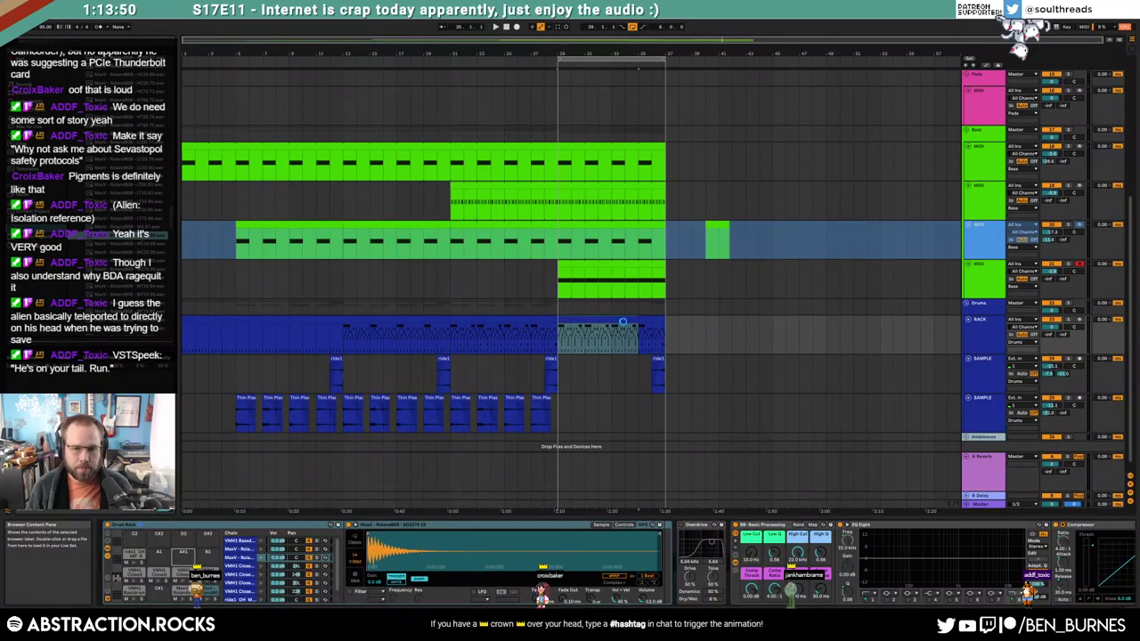
In the RACK clip at bar 29, draw Roland808 MC00 notes while auditioning and duplicate the first bar's pattern
double_click(587, 347)
click(496, 532)
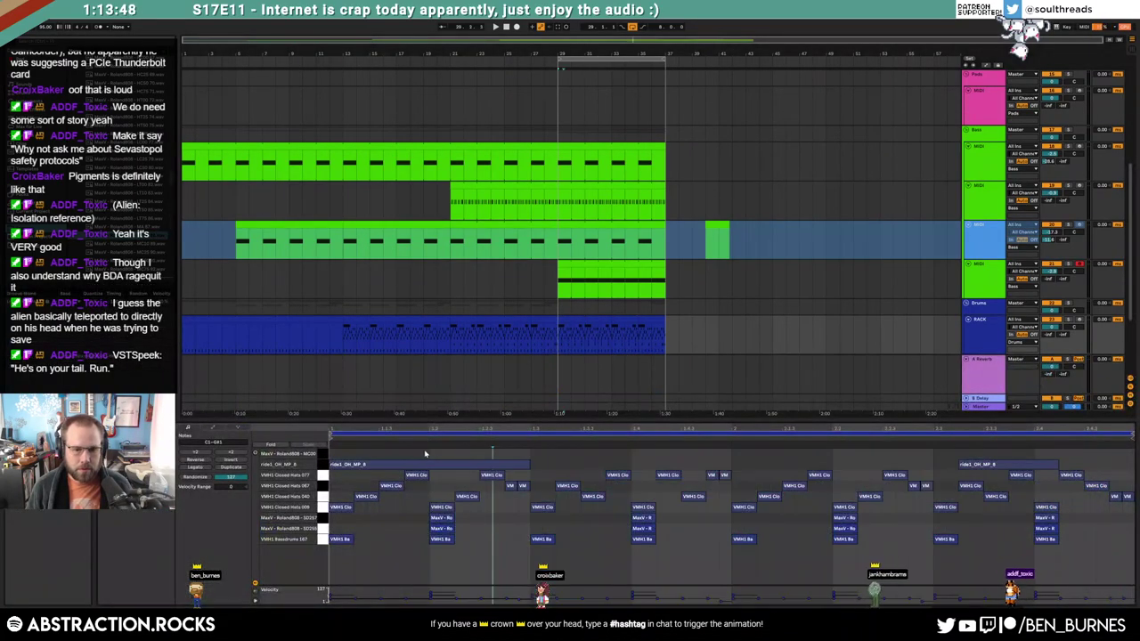
double_click(411, 455)
key(space)
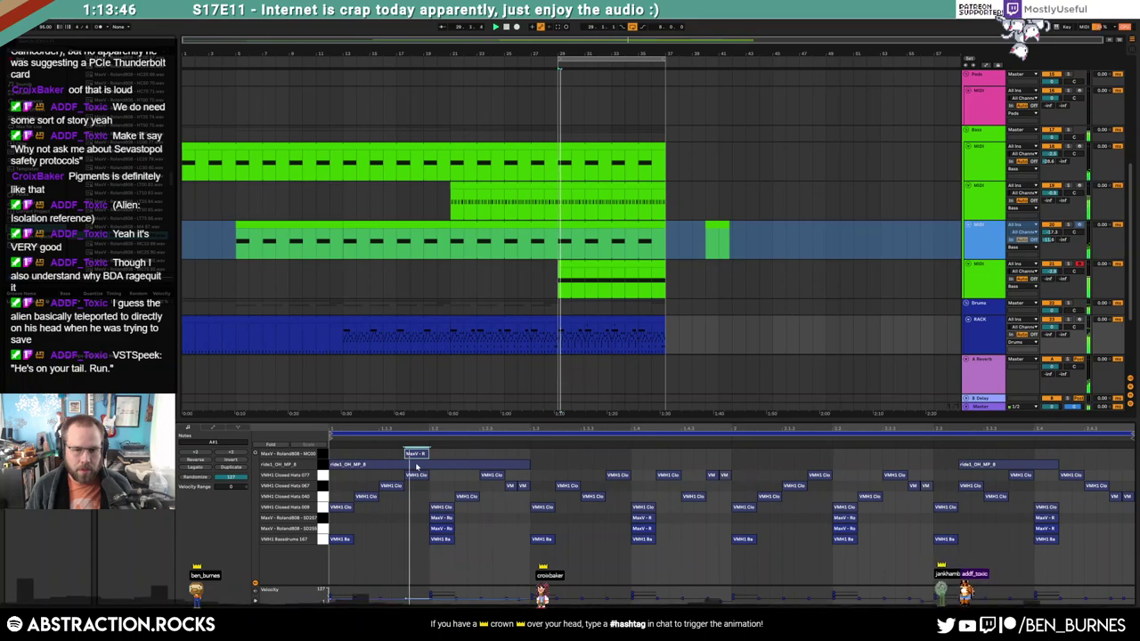
double_click(466, 455)
mouse_move(603, 460)
mouse_down()
mouse_move(633, 463)
mouse_move(627, 456)
mouse_up()
key(space)
drag(730, 455, 333, 454)
key(ctrl+d)
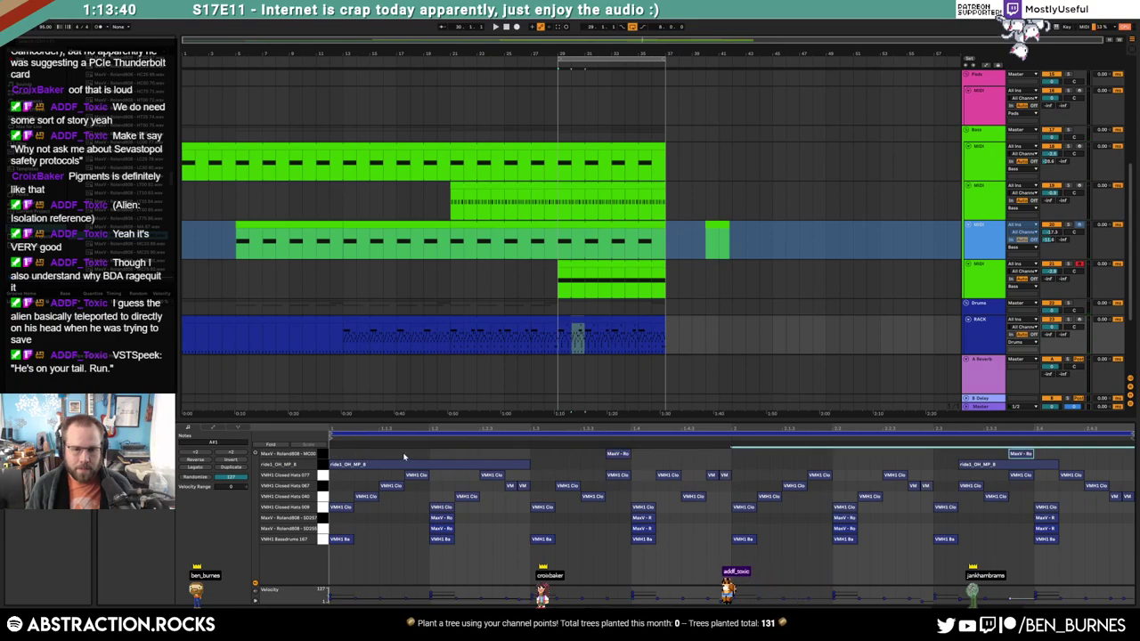
Add more off-beat MC00 notes across both bars of the pattern, adjust their velocities together and audition the loop
double_click(405, 455)
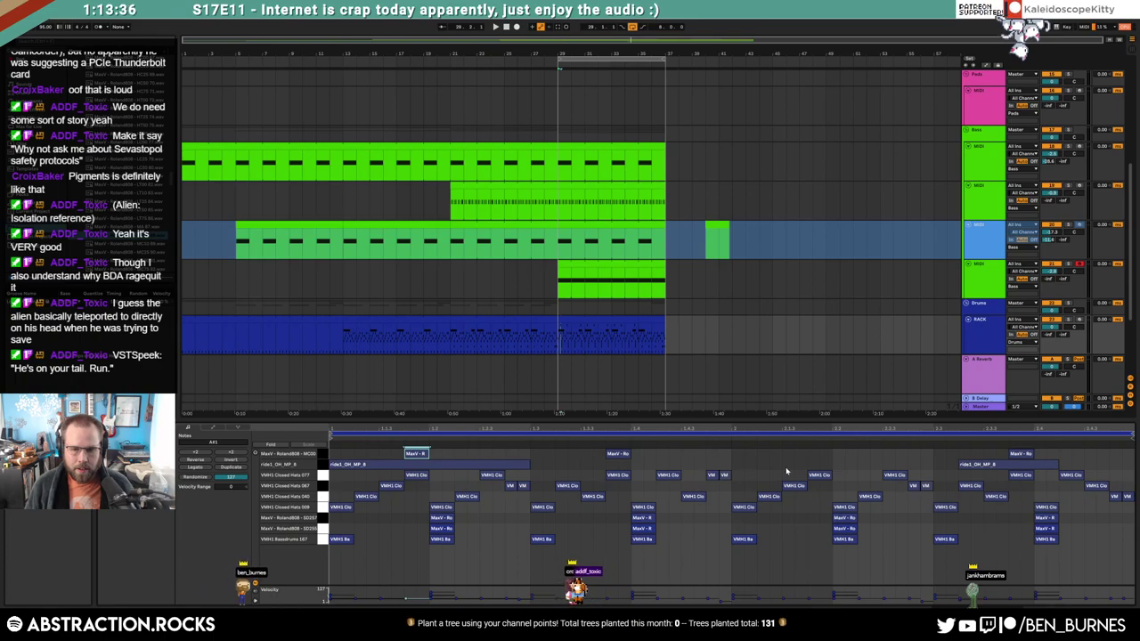
double_click(819, 454)
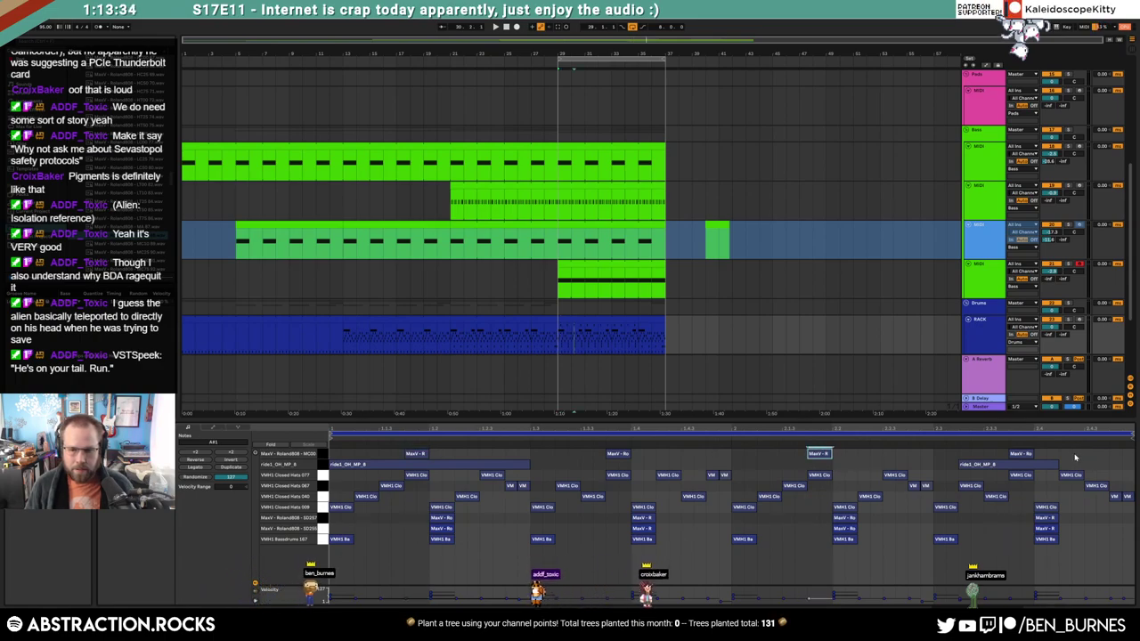
double_click(1067, 455)
click(288, 457)
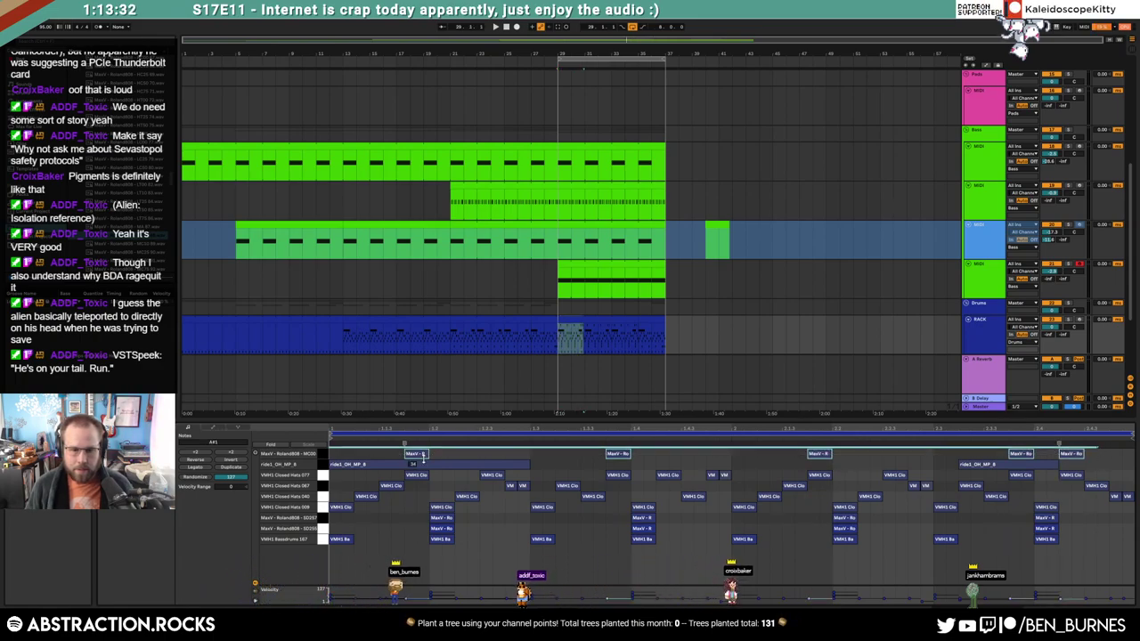
key(space)
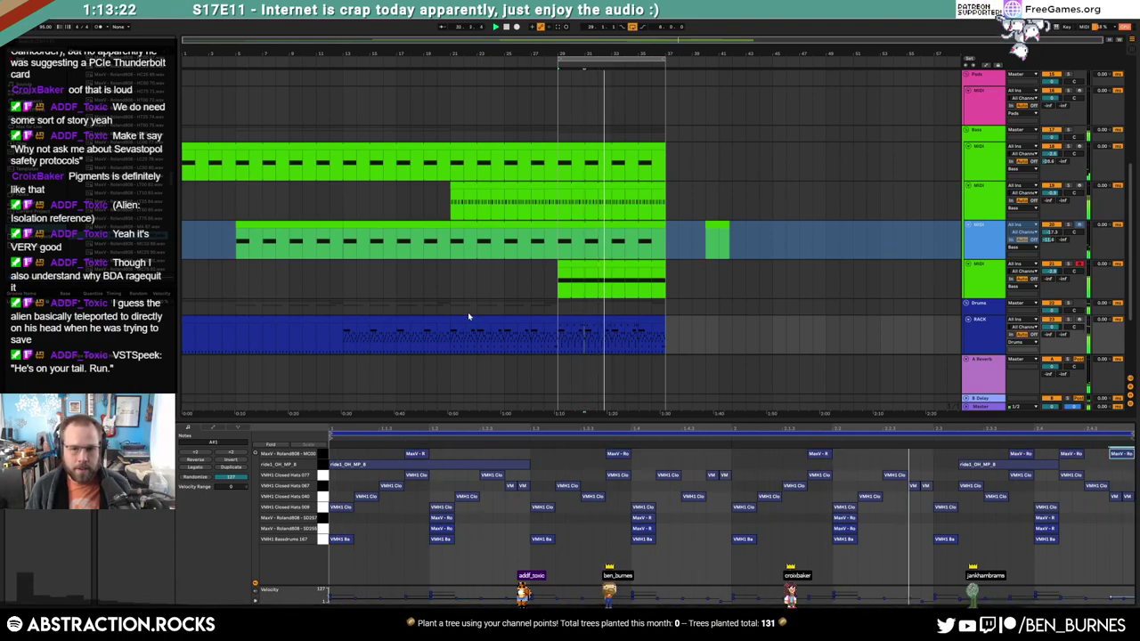
key(space)
Load the Roland808 CY7550 65 cymbal into the Drum Rack and draw a two-beat note at the pattern's start
key(shift+Tab)
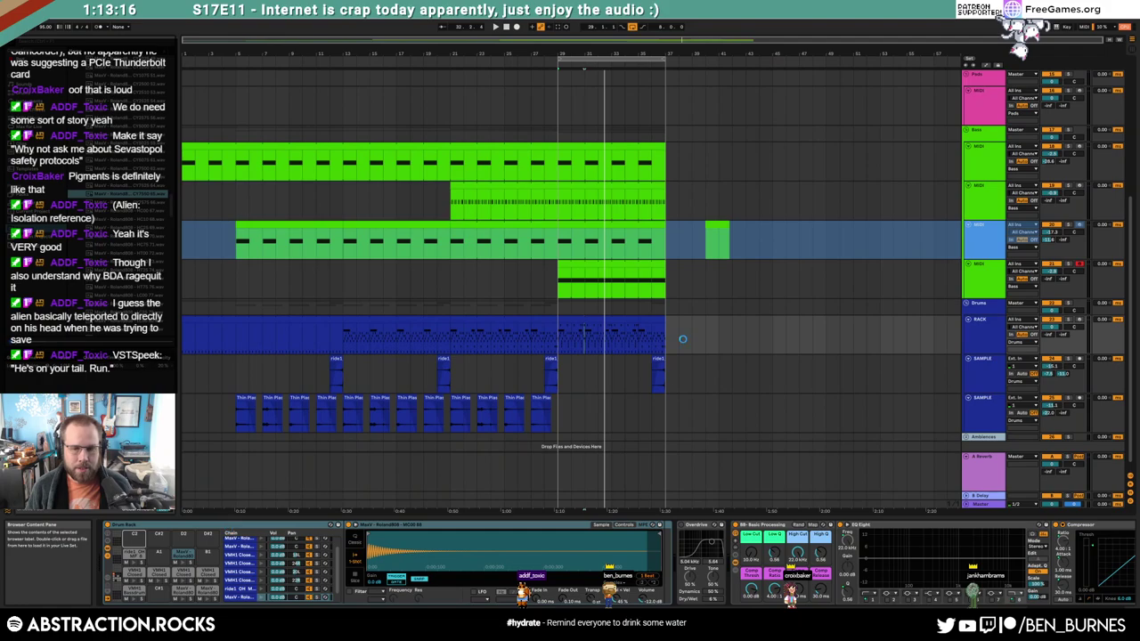
double_click(592, 323)
drag(346, 457, 514, 460)
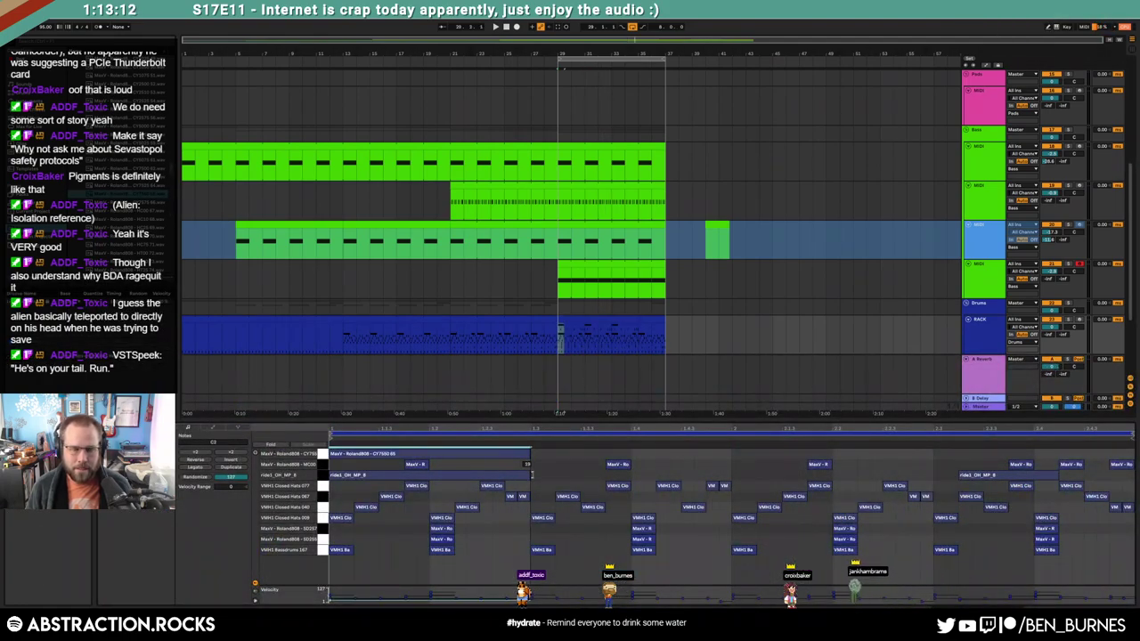
Insert a Delay after the CY7550 cymbal's sampler and shift its band-pass filter to about 3.1 kHz during playback
key(shift+Tab)
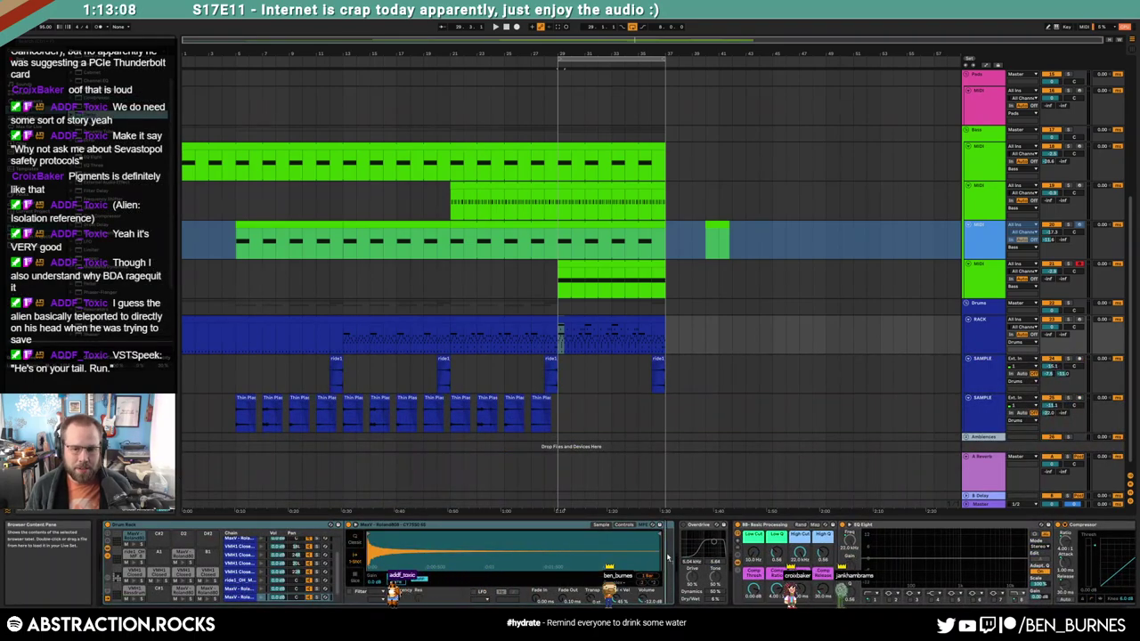
drag(662, 545, 663, 546)
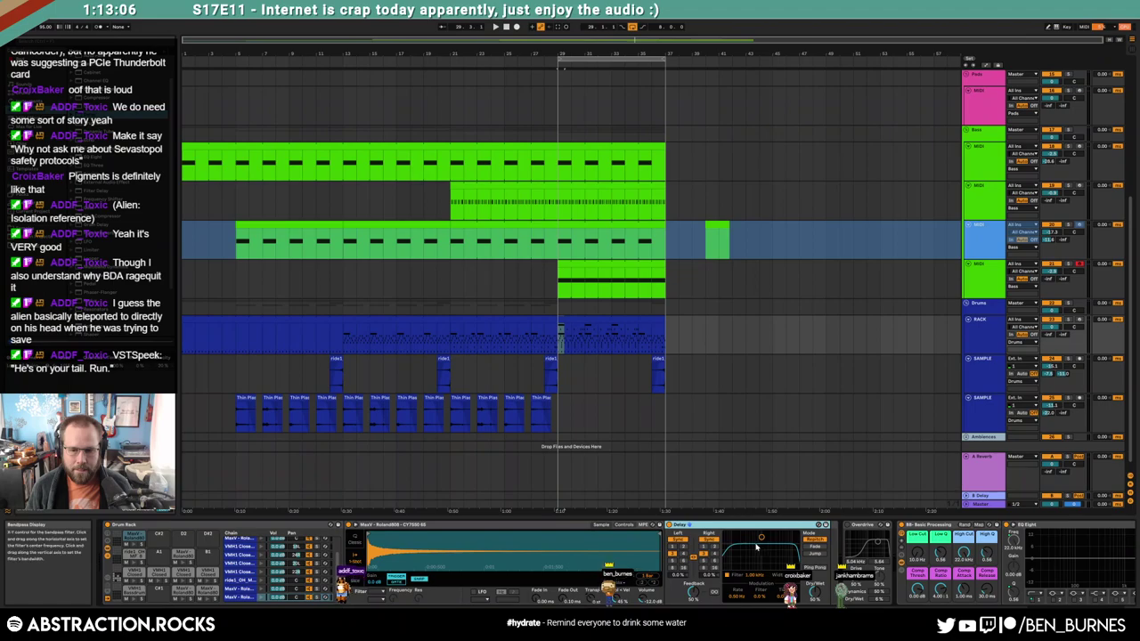
key(space)
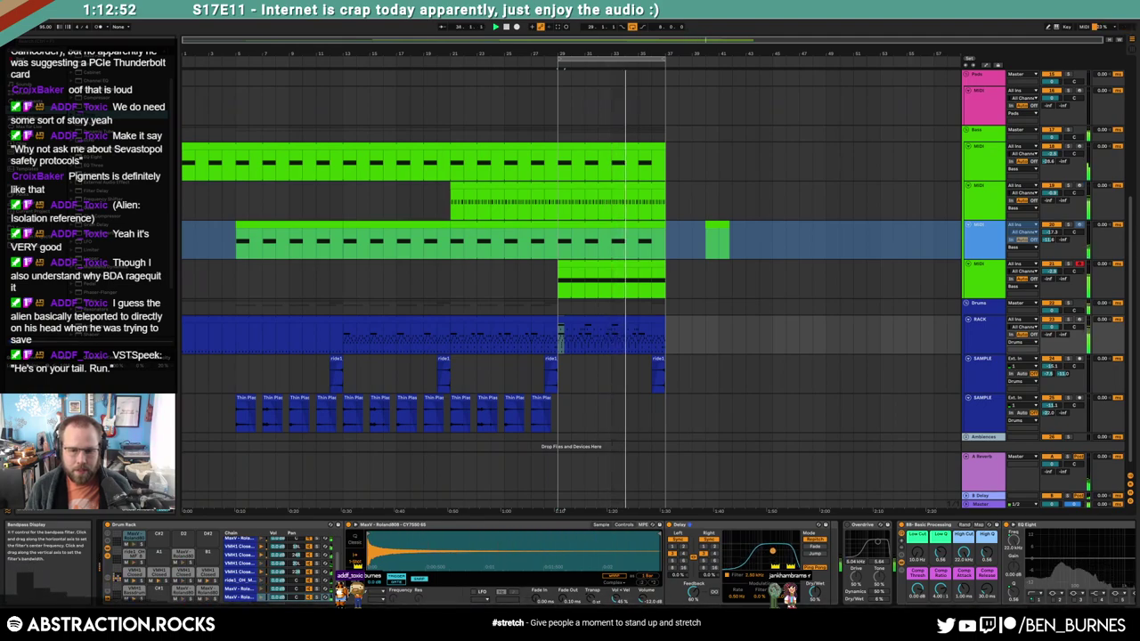
drag(772, 551, 775, 552)
Select every MC00 note in the RACK clip at bar 29 and raise their velocities together
click(635, 320)
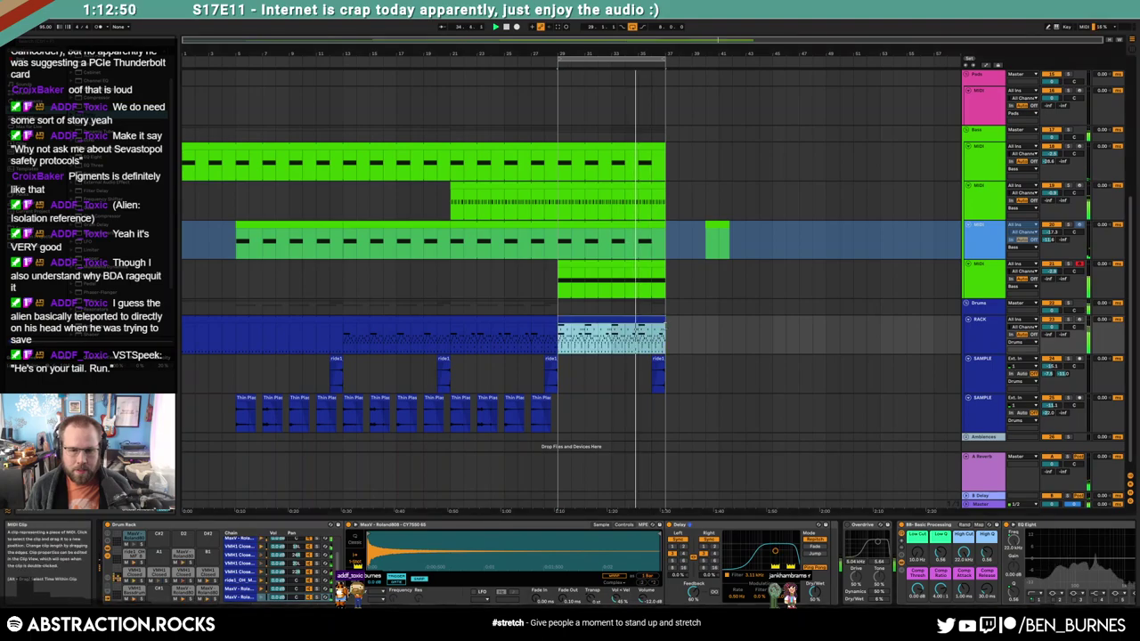
double_click(650, 319)
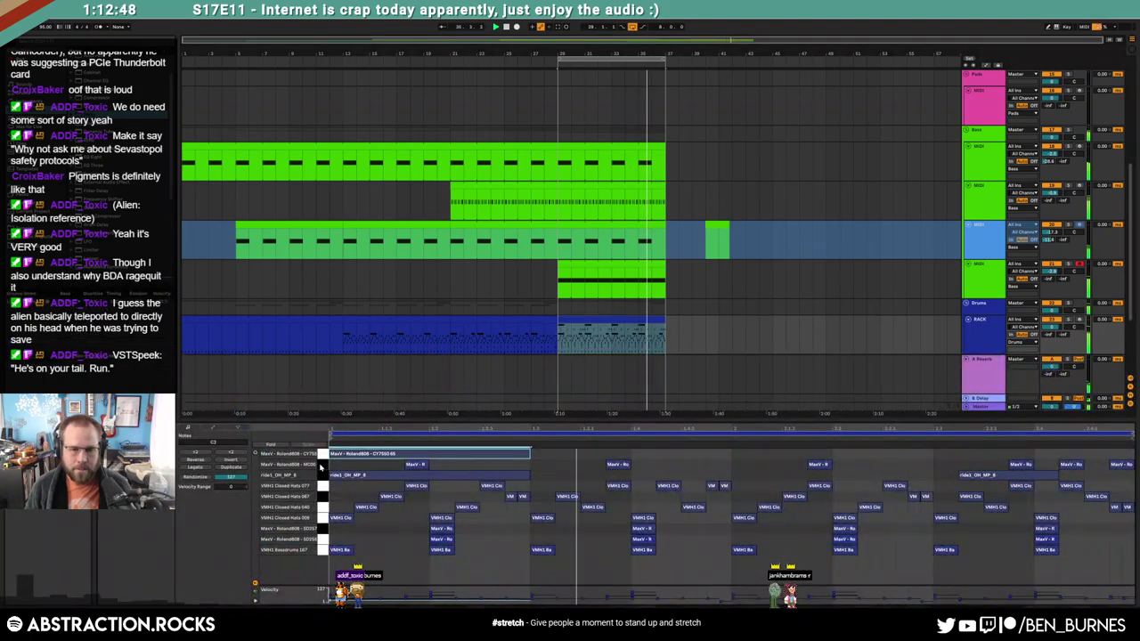
click(323, 464)
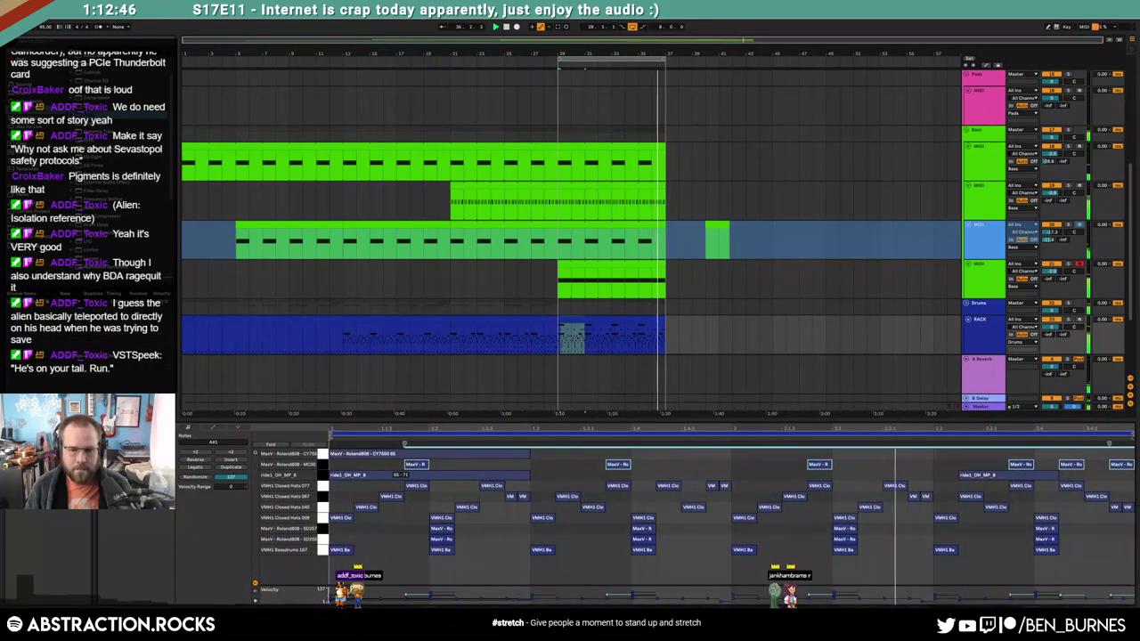
drag(411, 464, 411, 460)
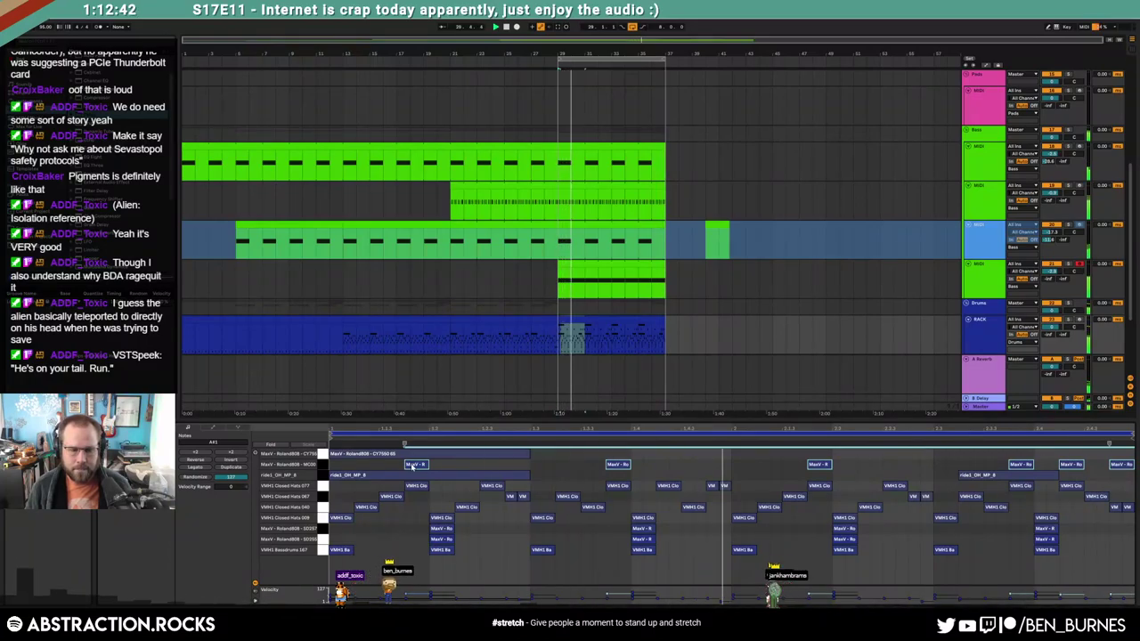
Trim the end of the MC00 sample to its initial portion and lengthen its fade-out in the sampler
key(shift+Tab)
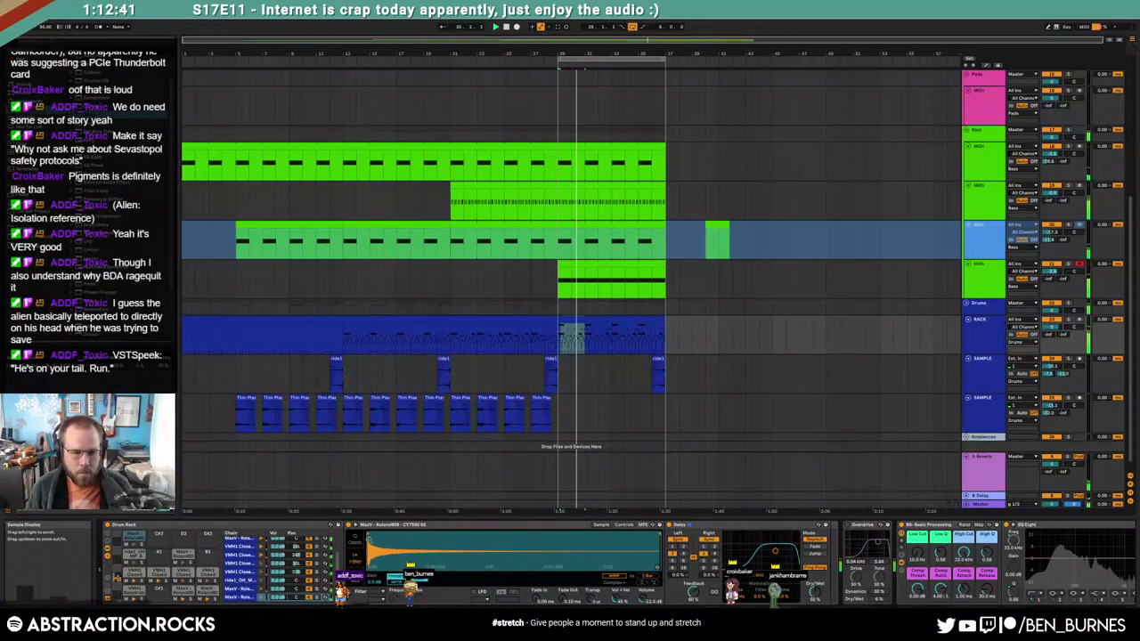
click(183, 555)
drag(656, 533, 445, 534)
drag(570, 601, 571, 590)
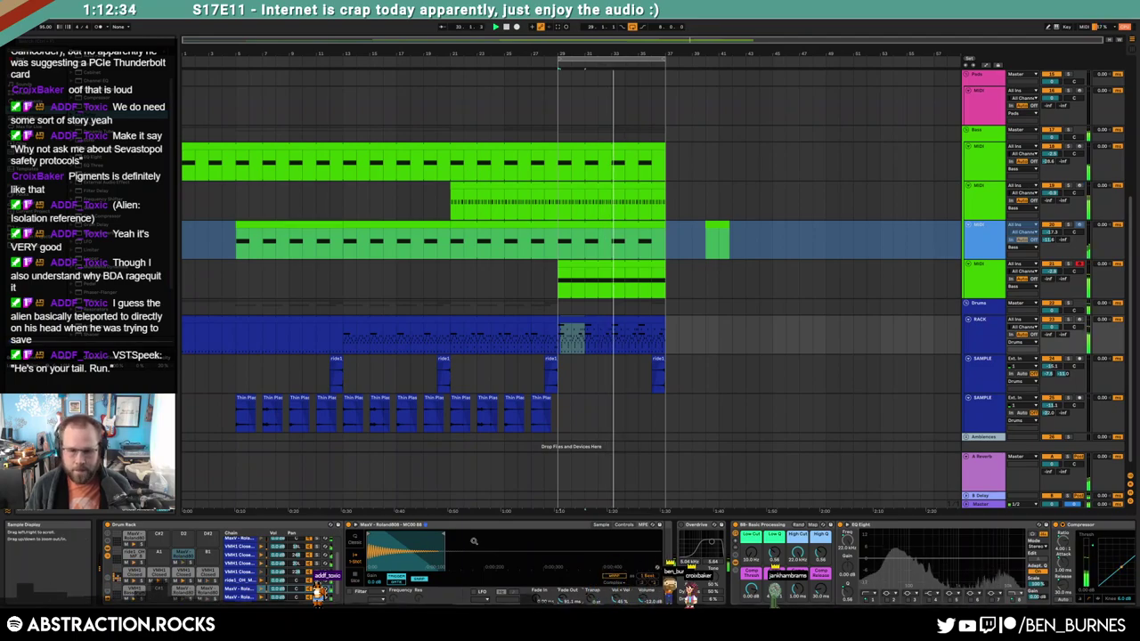
key(shift+Tab)
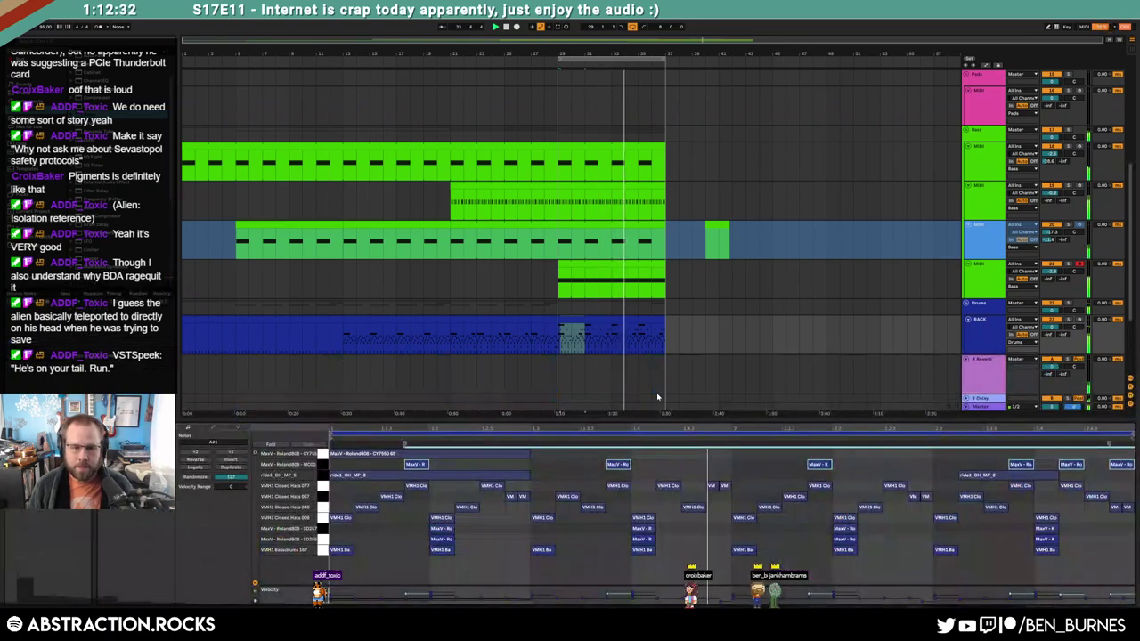
key(shift+Tab)
Open the user folder of past projects in the browser and widen the browser to read the project names
scroll(681, 365, up, 5)
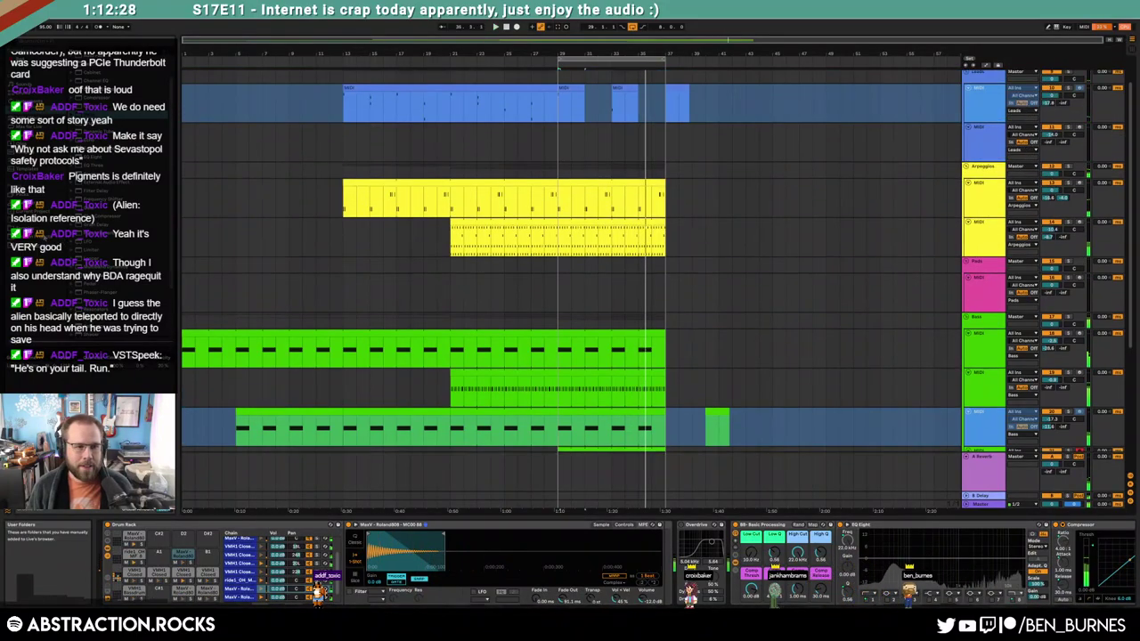
click(44, 239)
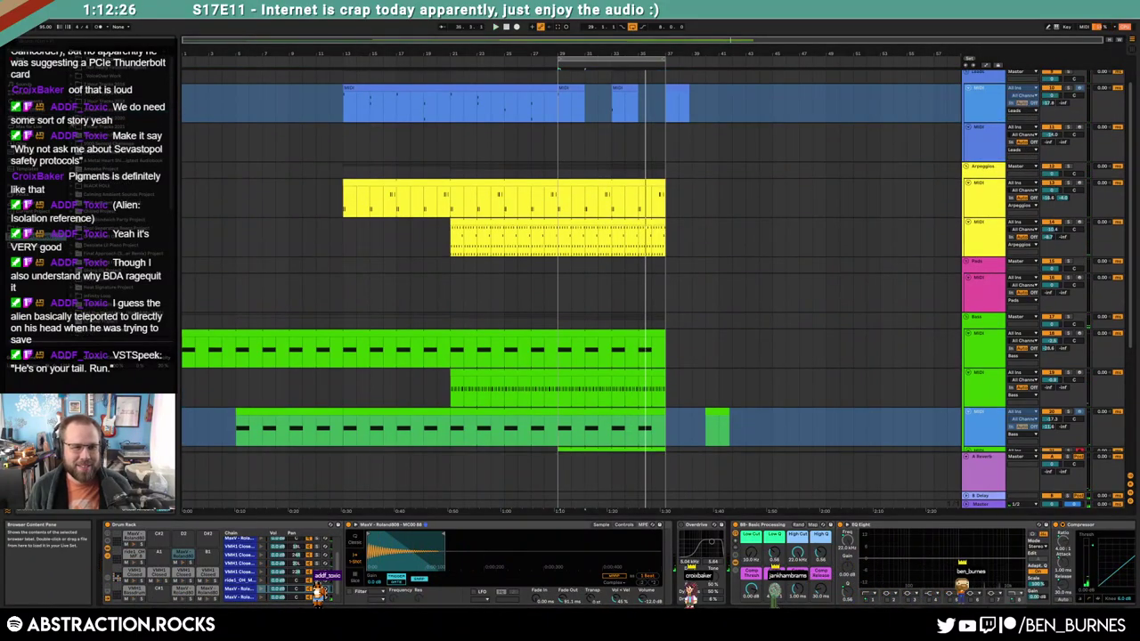
click(74, 128)
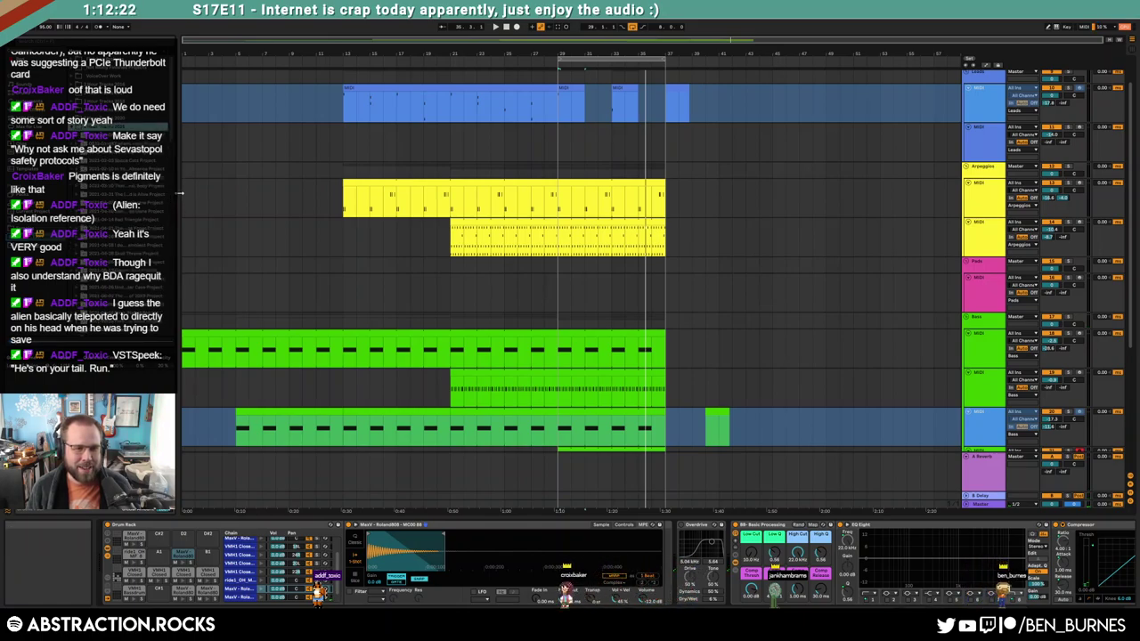
drag(177, 192, 223, 202)
scroll(140, 252, down, 3)
scroll(140, 253, down, 1)
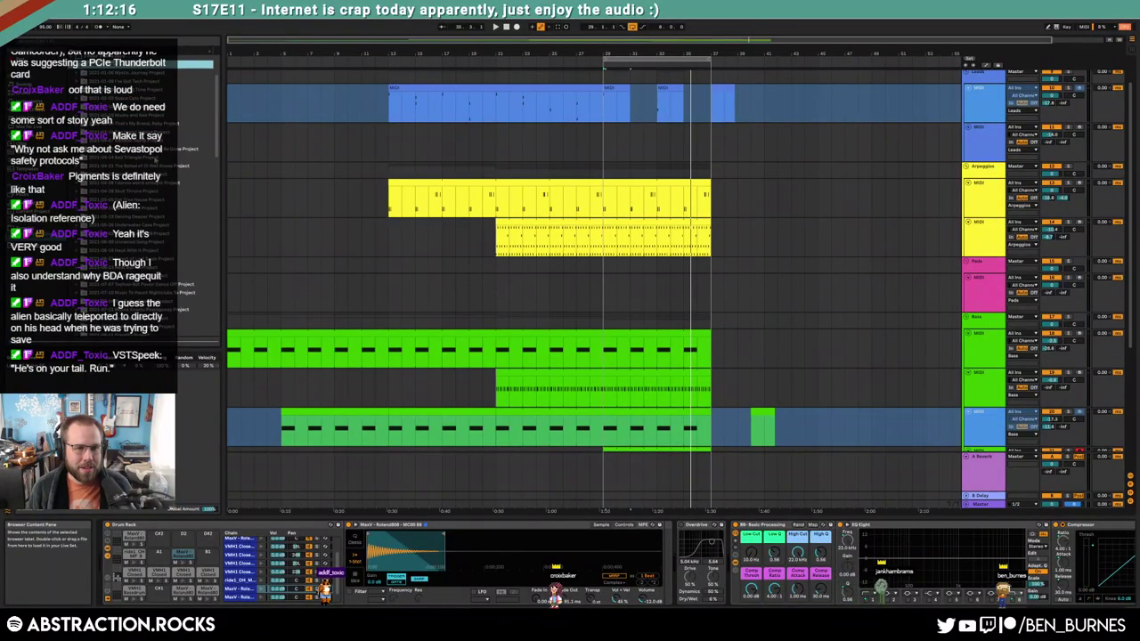
Try adding the SM7B vocal track from a past project's Leads group to the arrangement, directly below the first lead track
click(131, 82)
click(77, 82)
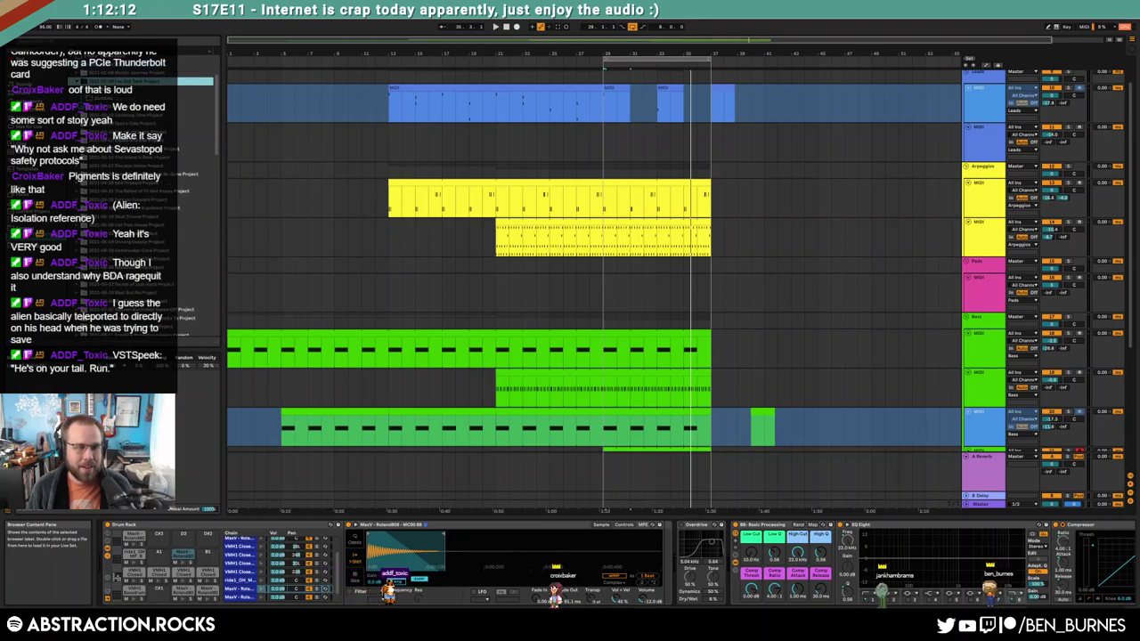
click(82, 107)
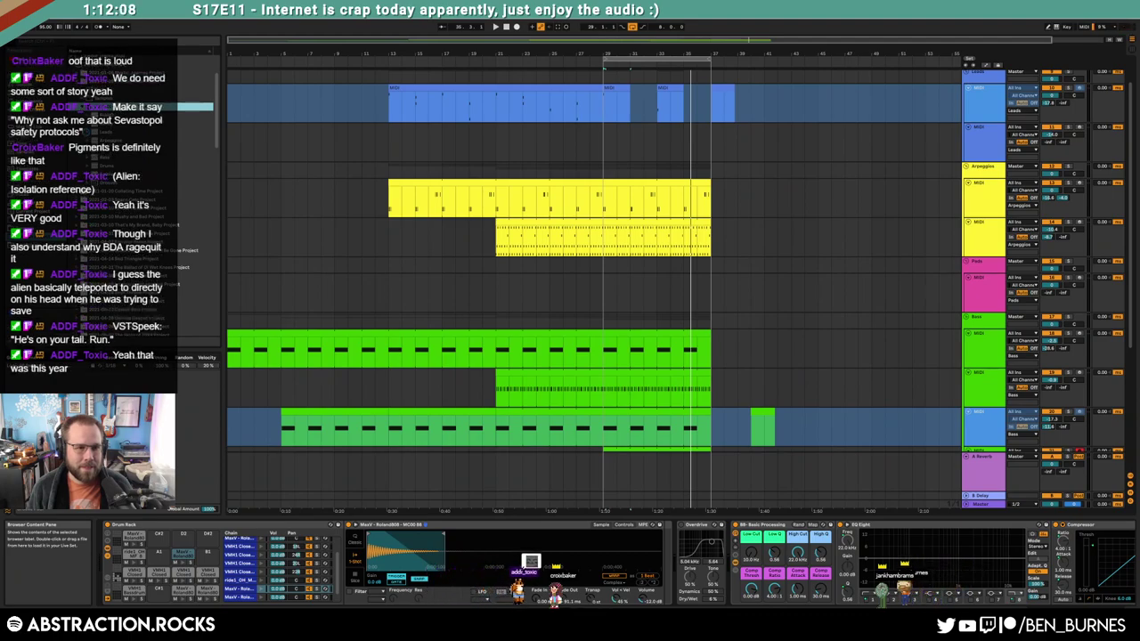
click(87, 133)
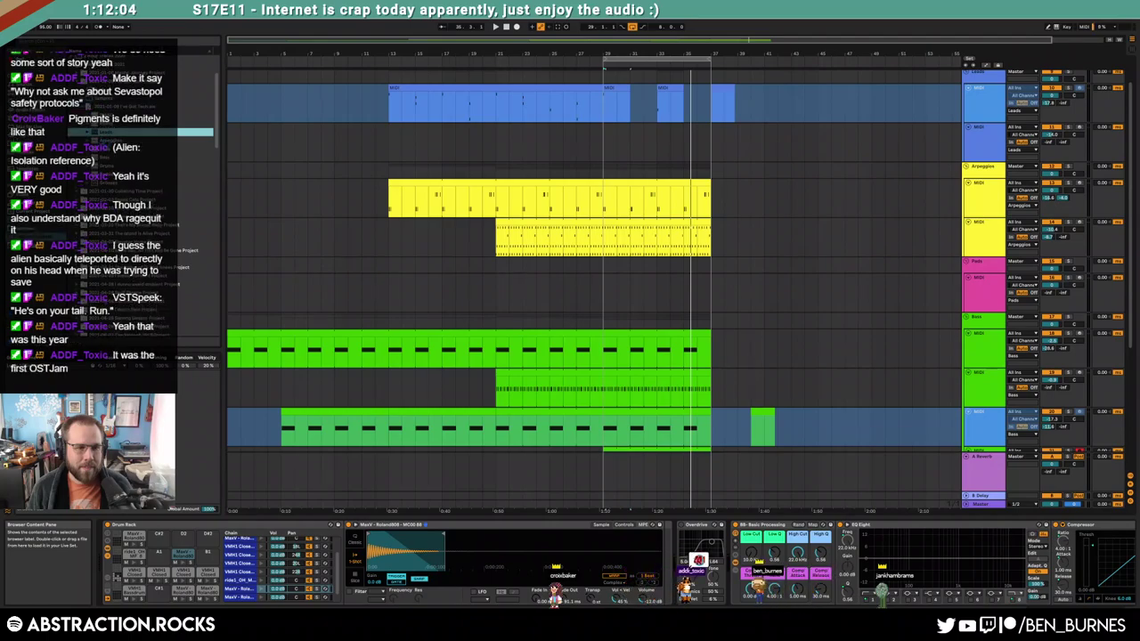
click(101, 140)
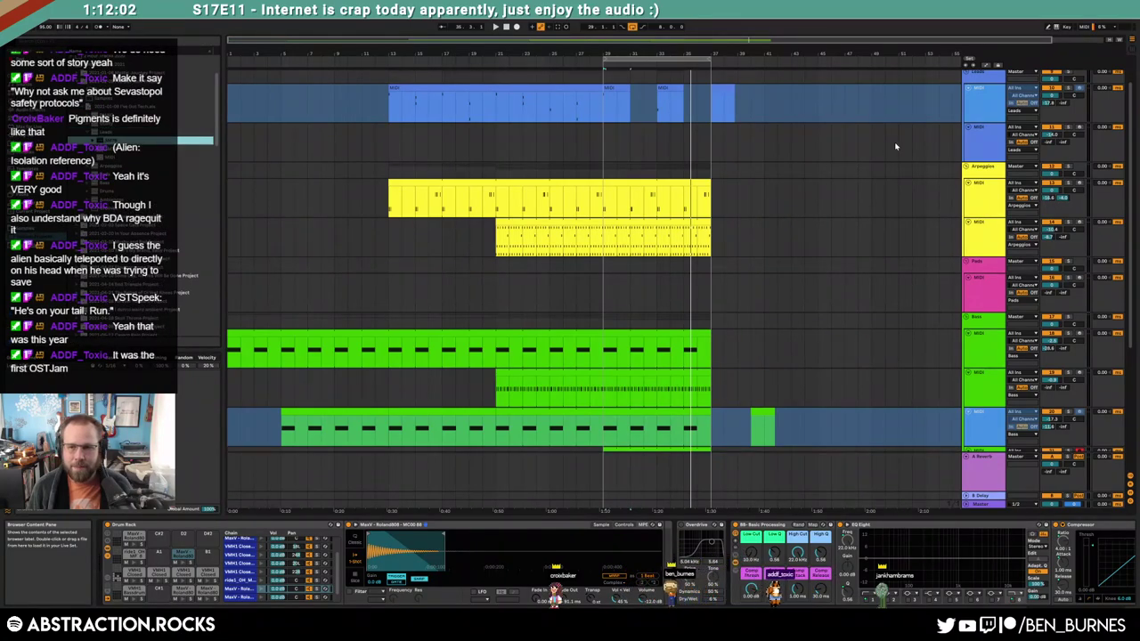
drag(878, 139, 773, 146)
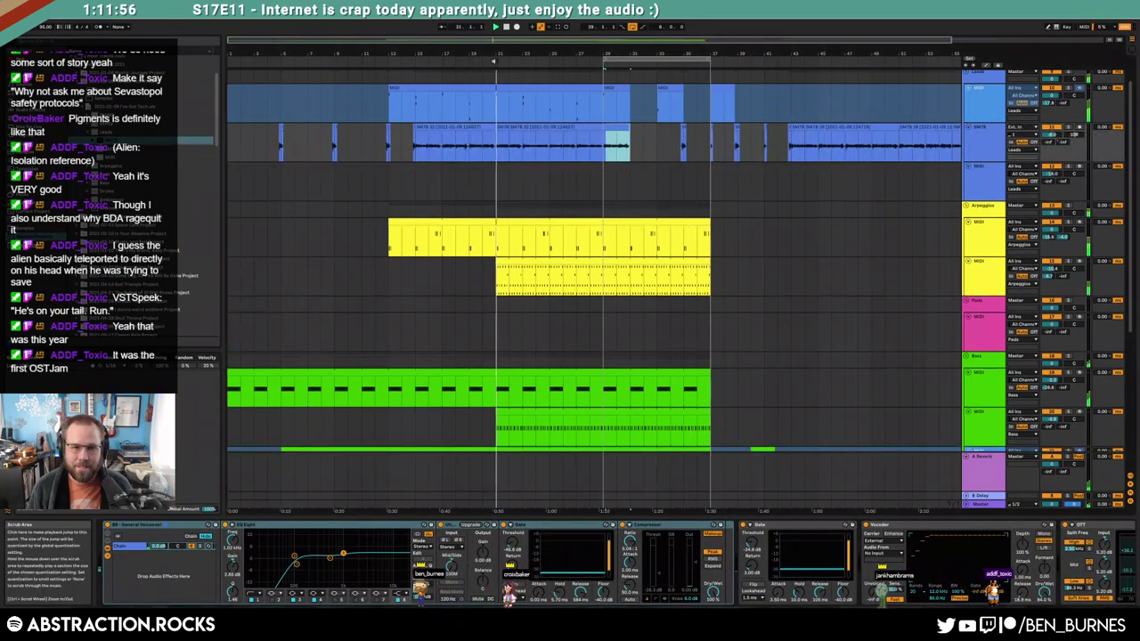
Audition the vocals from bar 21 and import the same project's Analog MIDI track below the SM7B track
click(497, 59)
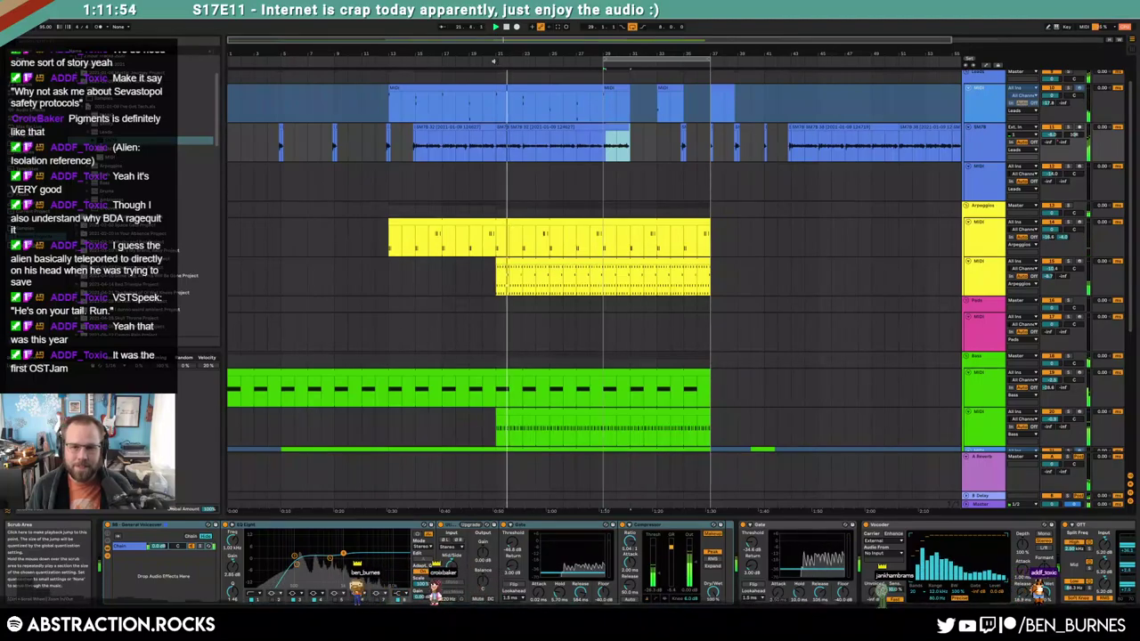
click(184, 160)
drag(185, 160, 974, 160)
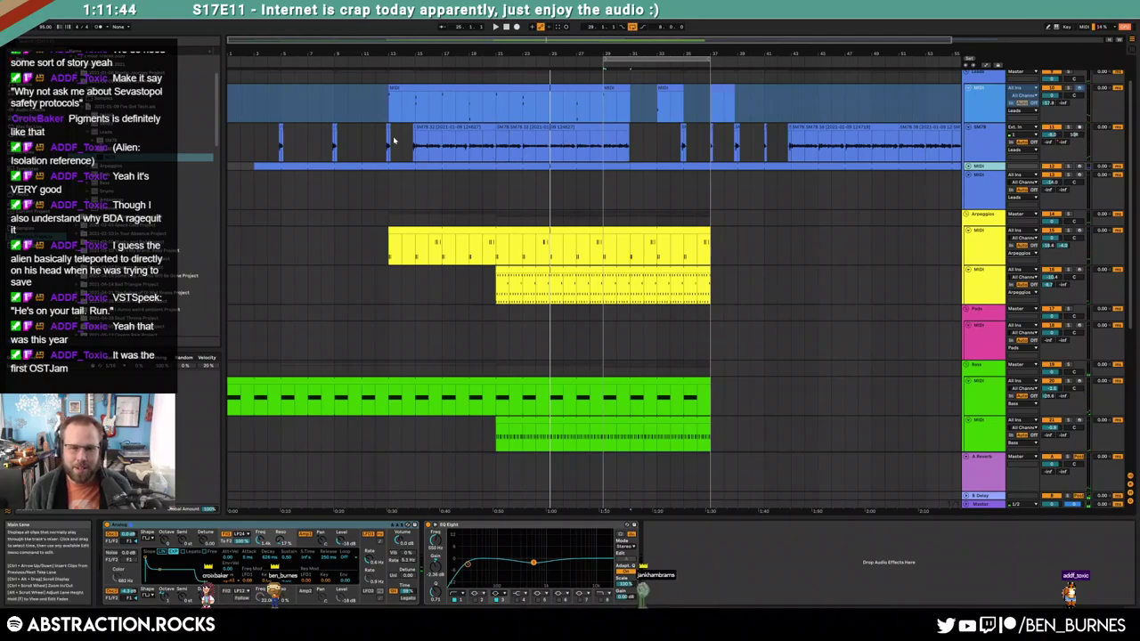
Move the two long adjoining SM7B clips two bars earlier so that they start at bar 13
drag(416, 134, 496, 133)
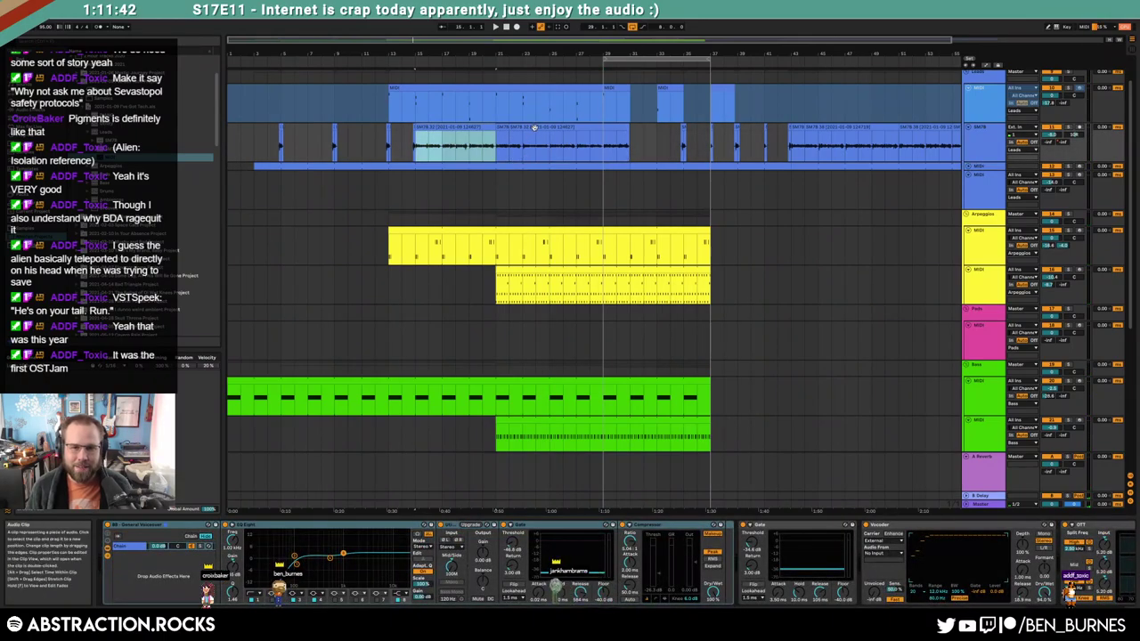
click(534, 127)
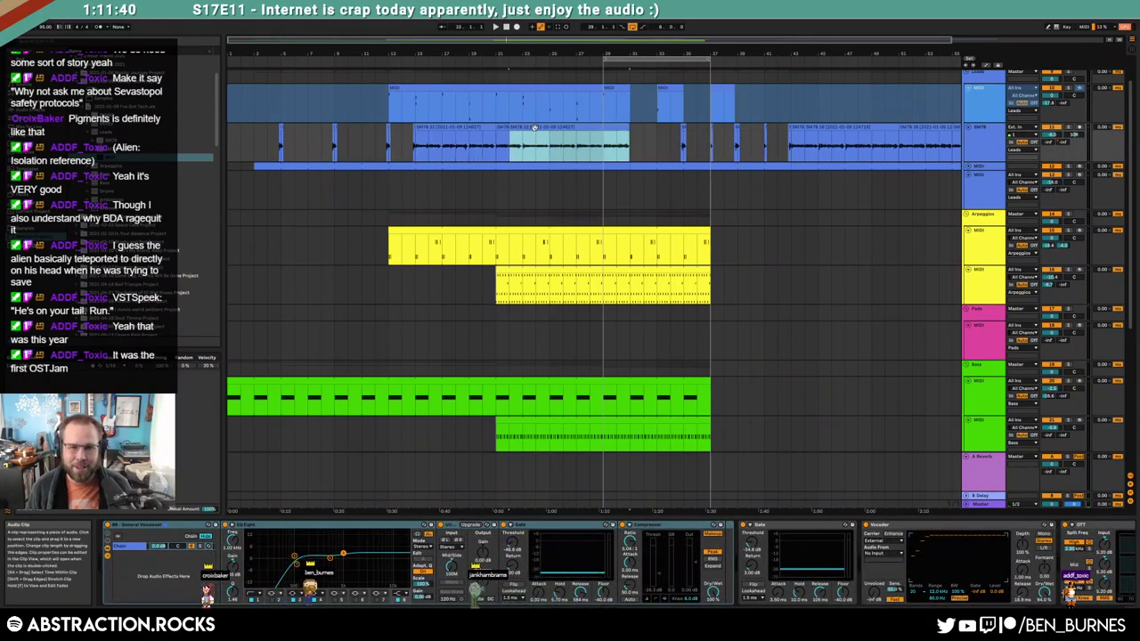
shift+click(454, 130)
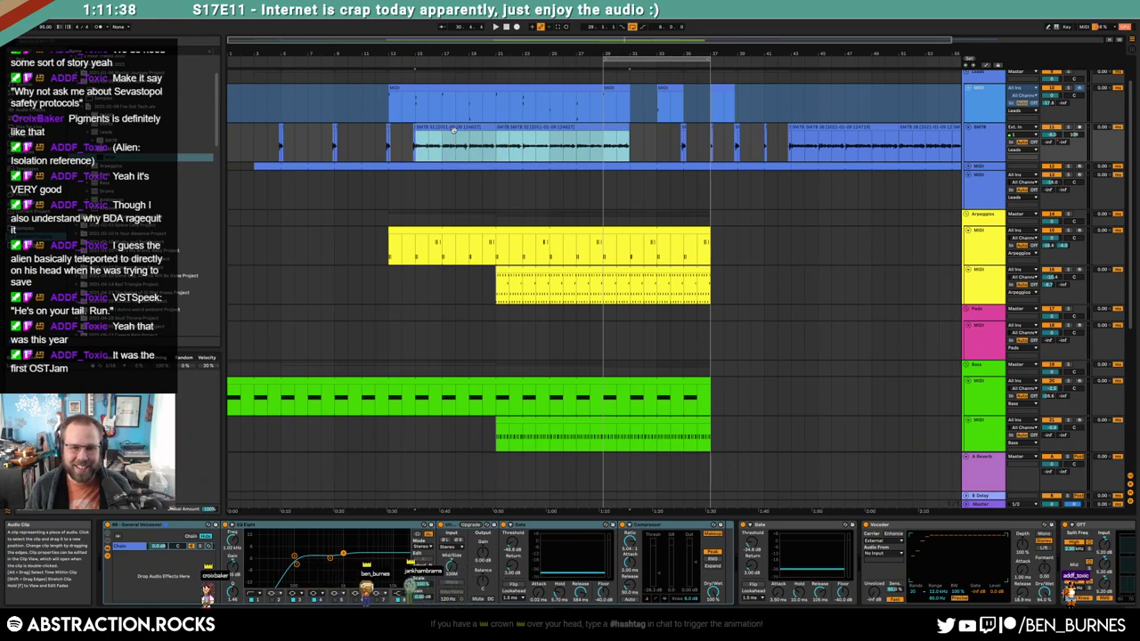
drag(454, 130, 428, 128)
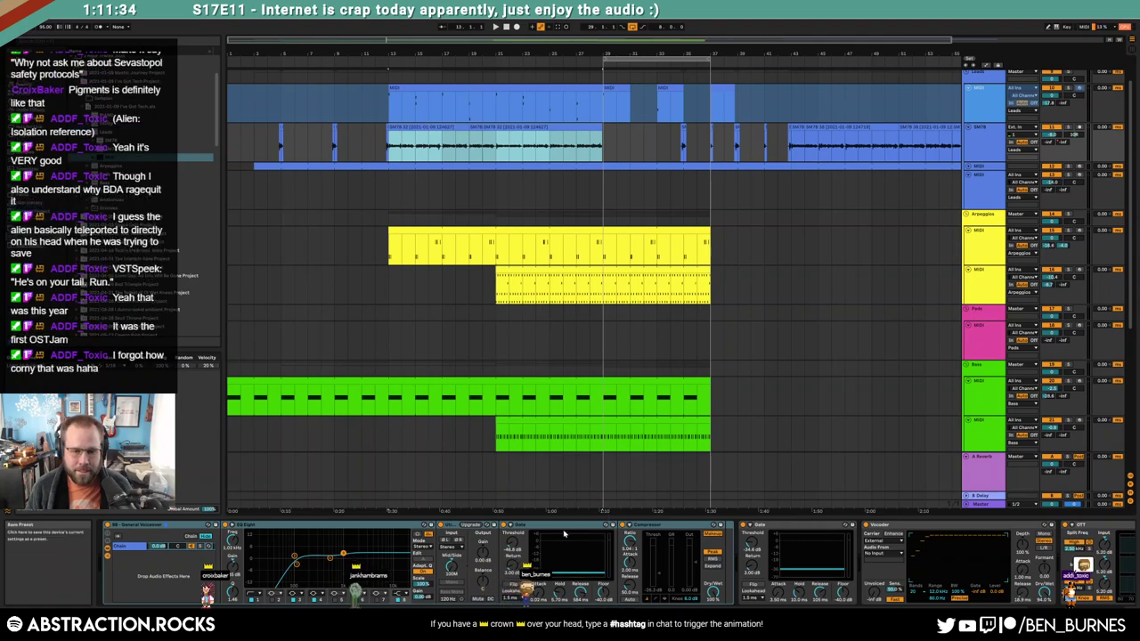
Set the vocal track's Vocoder carrier source to the imported MIDI track and audition from bar 13
click(389, 146)
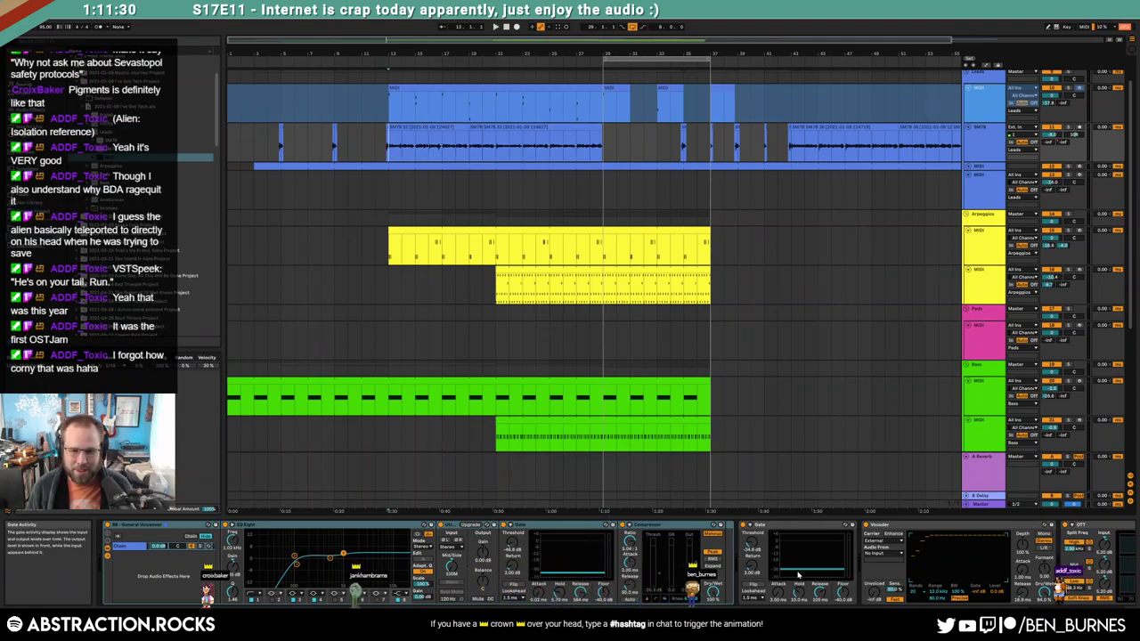
click(888, 554)
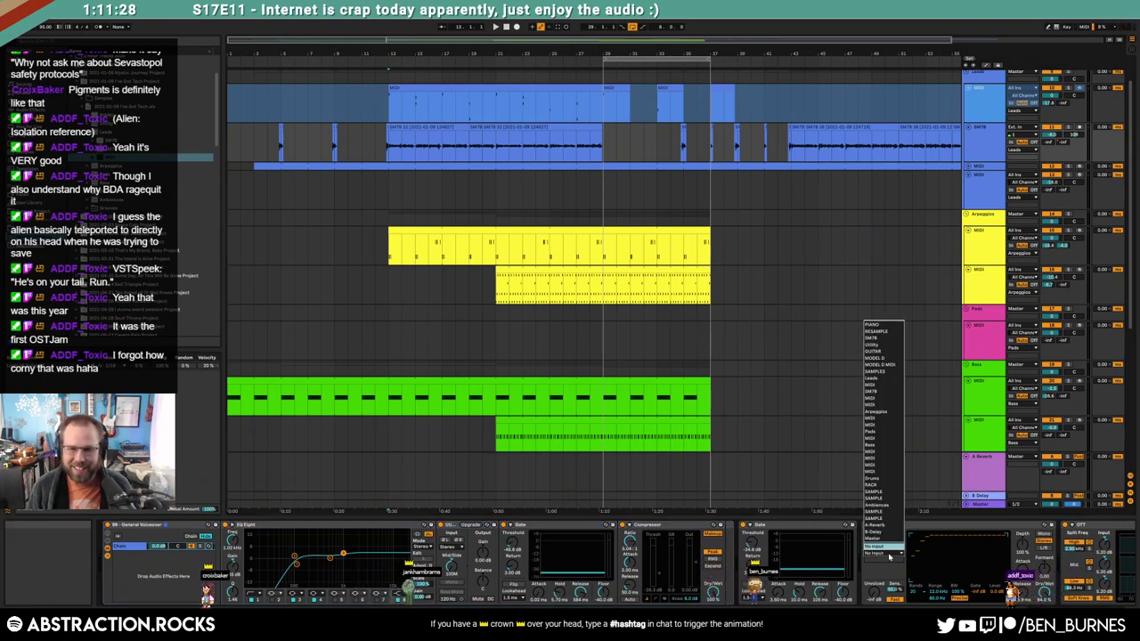
click(892, 397)
key(space)
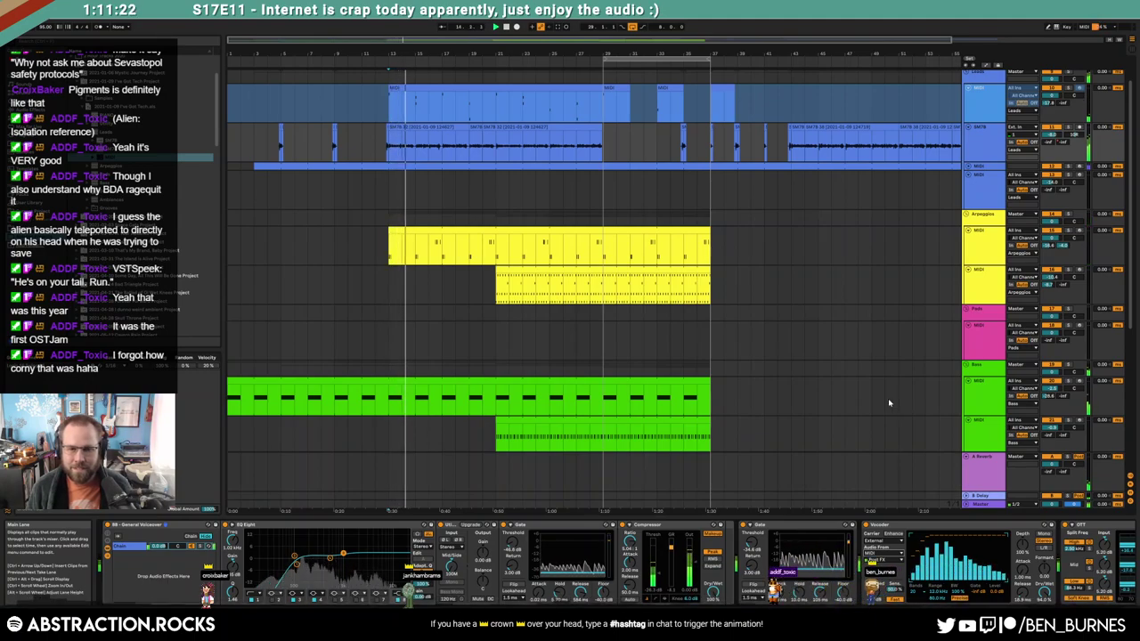
Stop playback and delete the imported SM7B vocal track and its accompanying MIDI track
scroll(823, 321, down, 1)
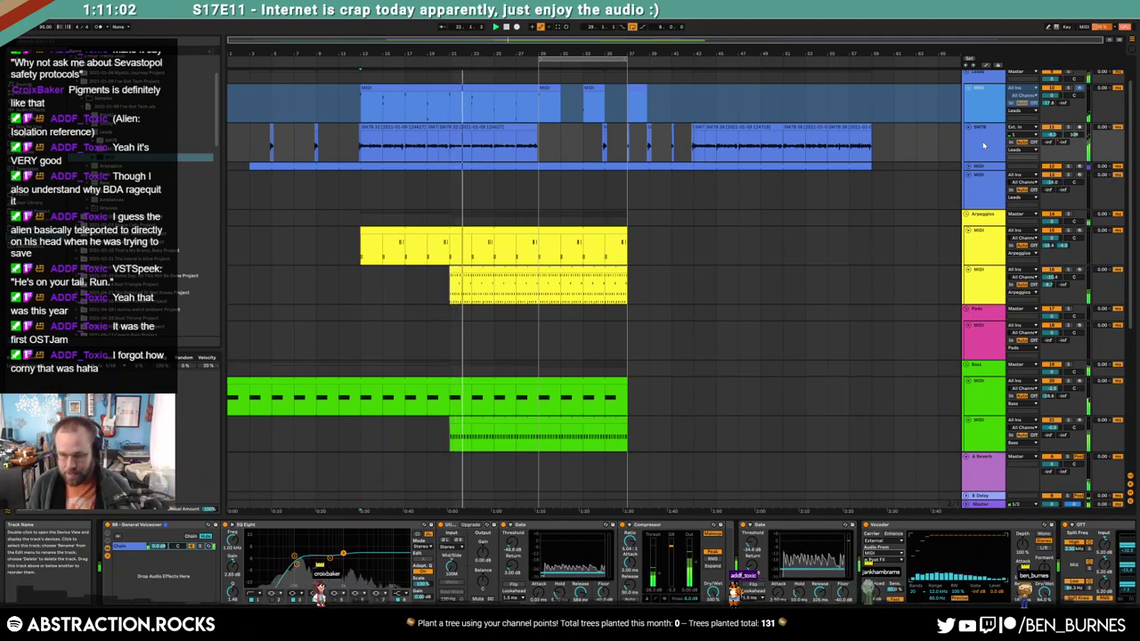
click(738, 191)
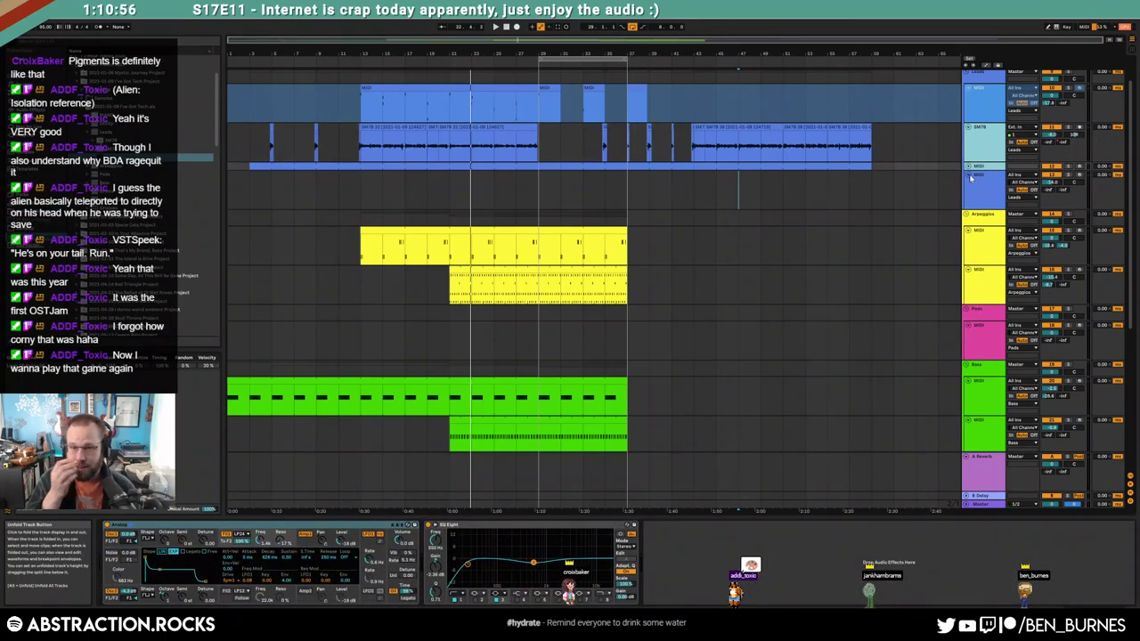
key(Delete)
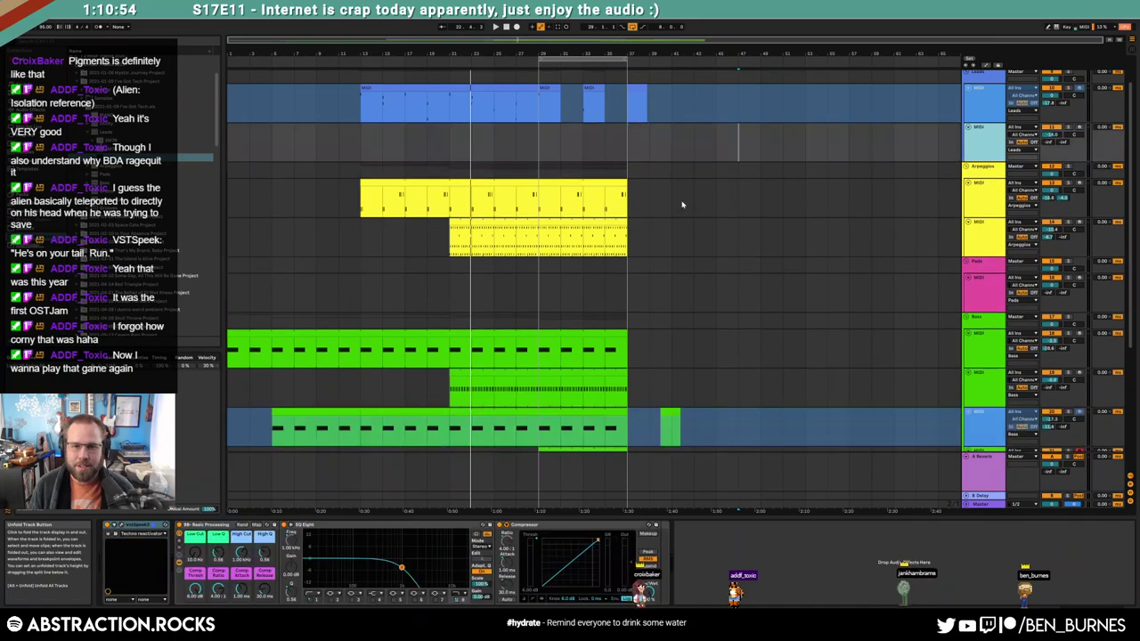
Play the loop from bar 29 and display the devices of the MIDI track in the Pads group
click(473, 143)
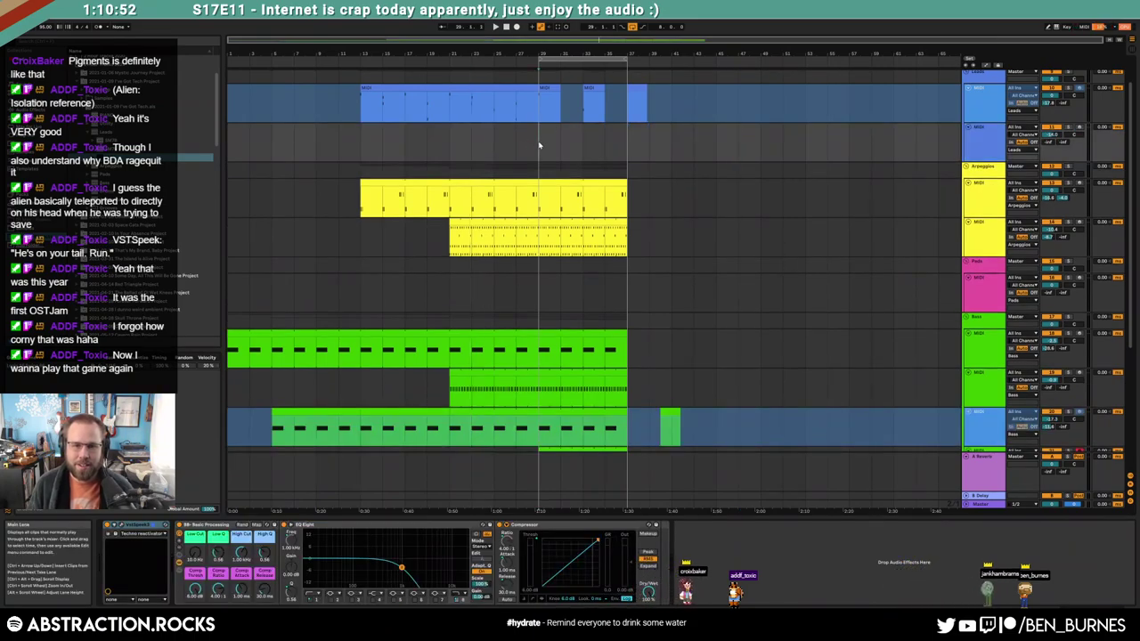
key(space)
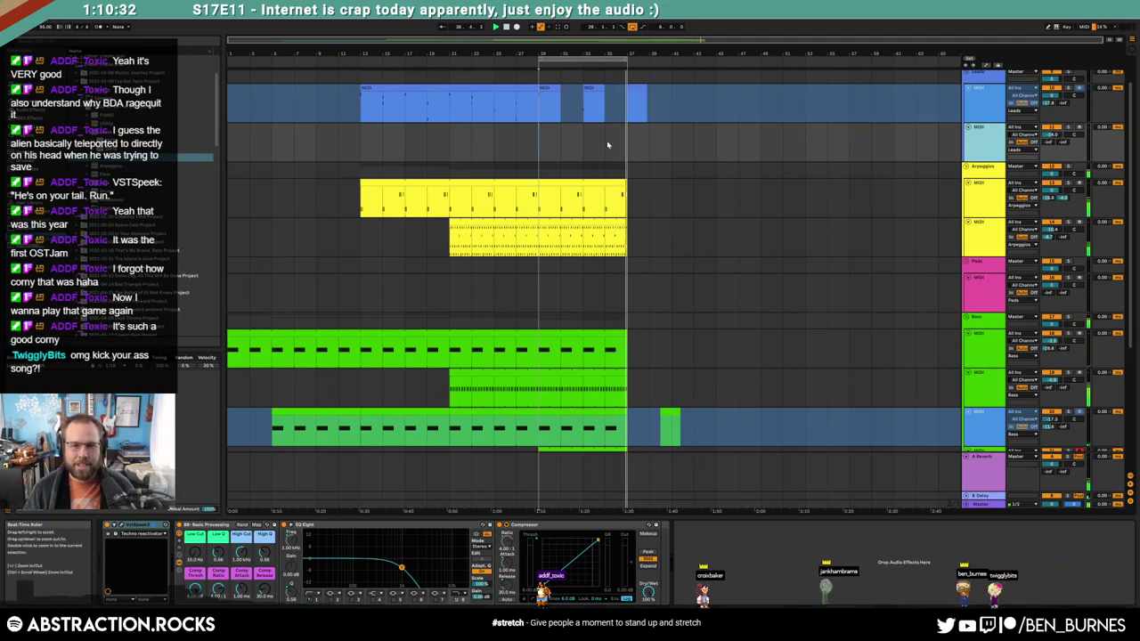
scroll(932, 313, up, 2)
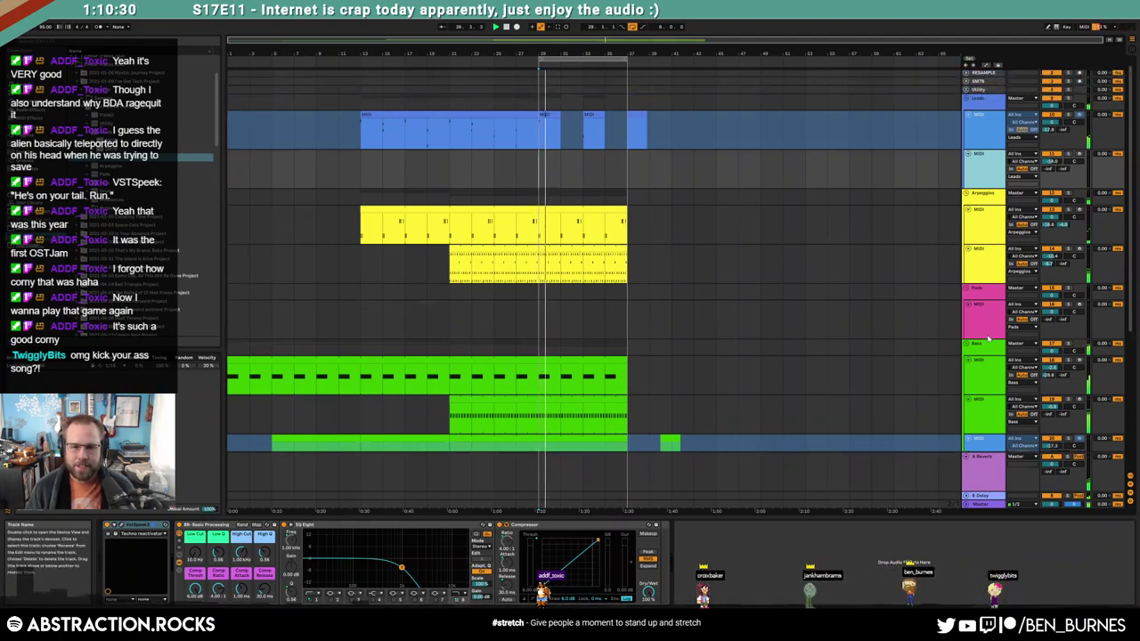
click(987, 336)
scroll(743, 292, down, 2)
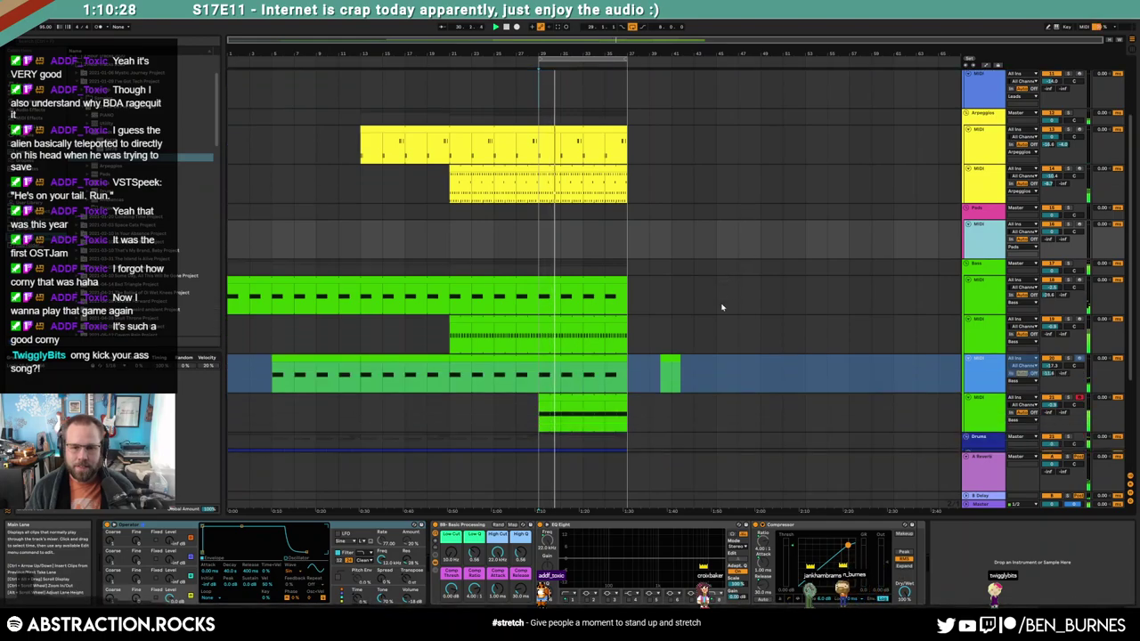
Copy the Auto Pan from the sample track with the Thin clips to the end of the Pads MIDI track's device chain
click(741, 353)
scroll(741, 354, down, 5)
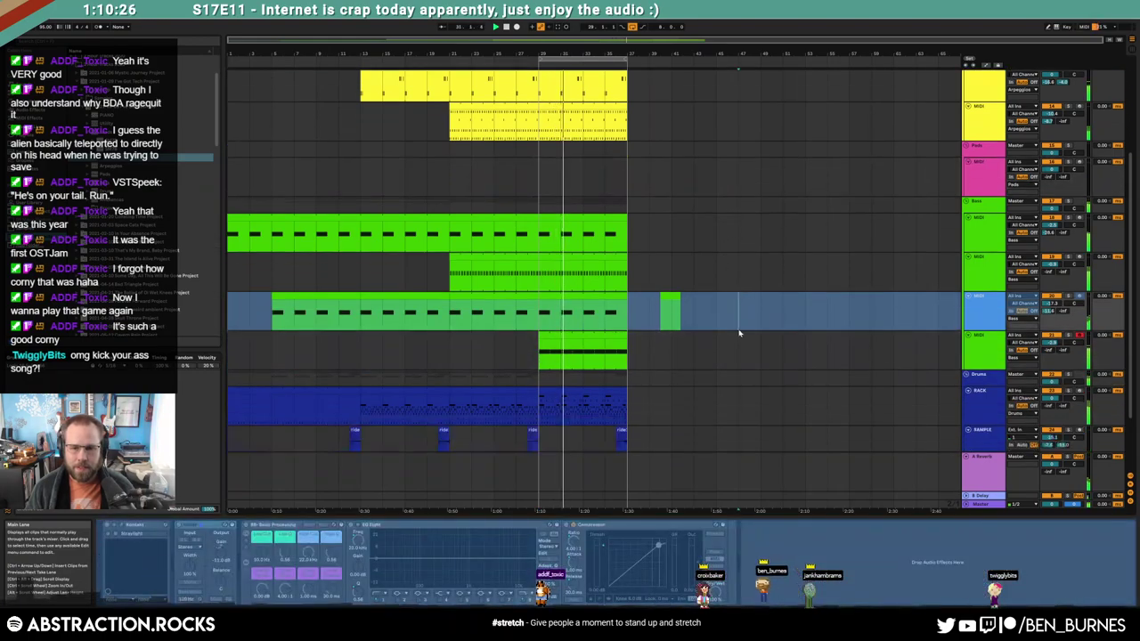
click(695, 403)
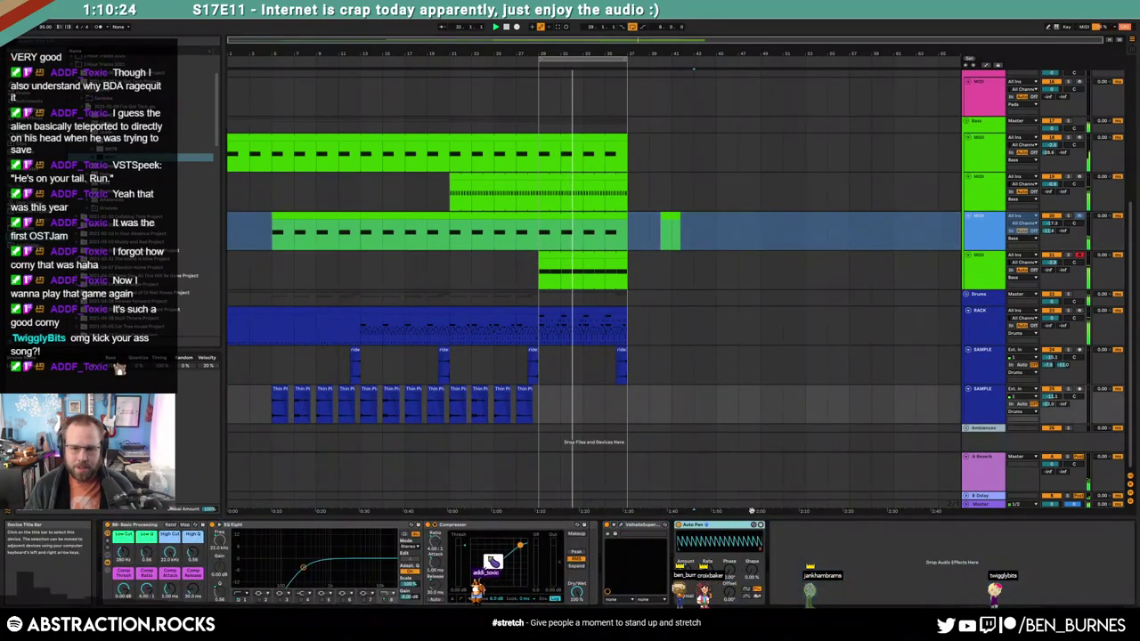
scroll(891, 311, up, 4)
click(989, 208)
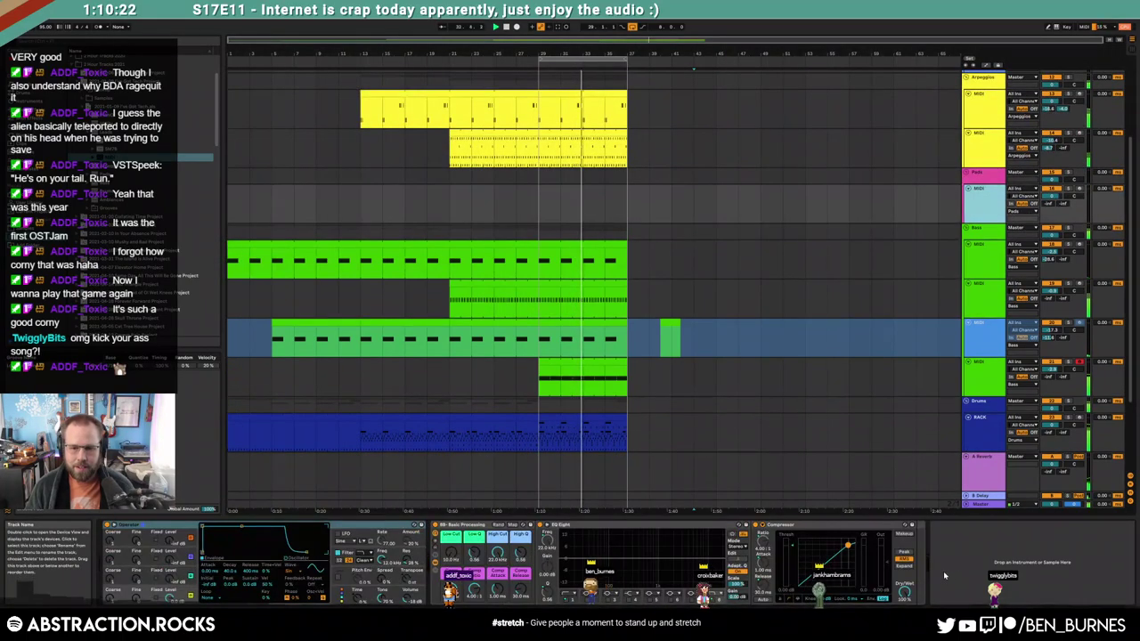
click(969, 567)
key(ctrl+v)
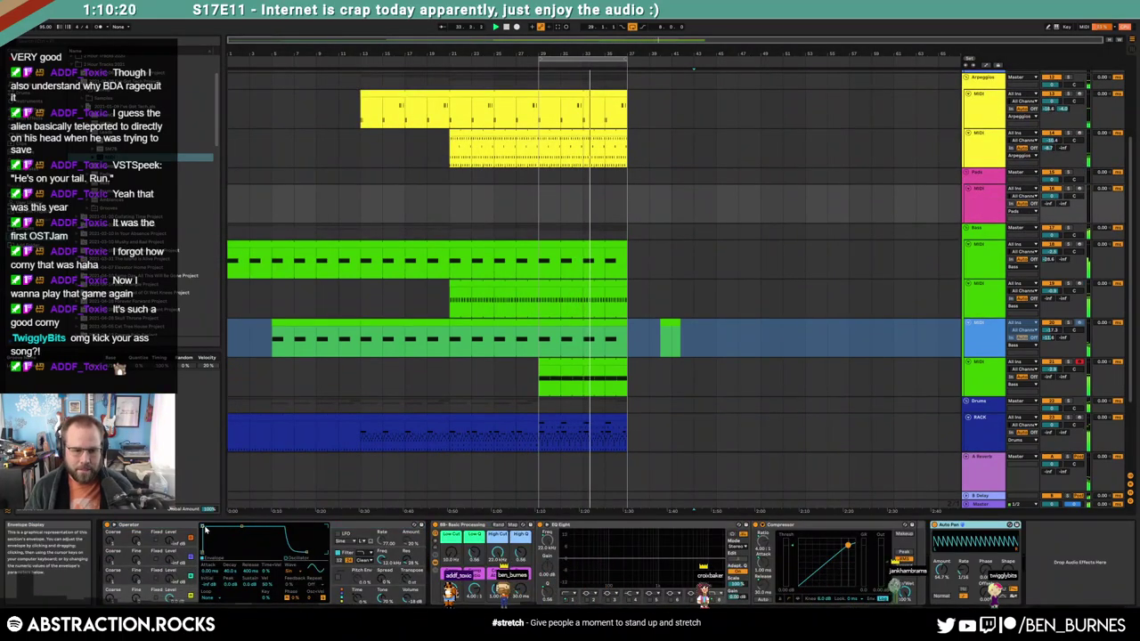
Lengthen the attack of the Operator's envelope on the Pads track and audition the armed track over the loop
drag(203, 526, 218, 526)
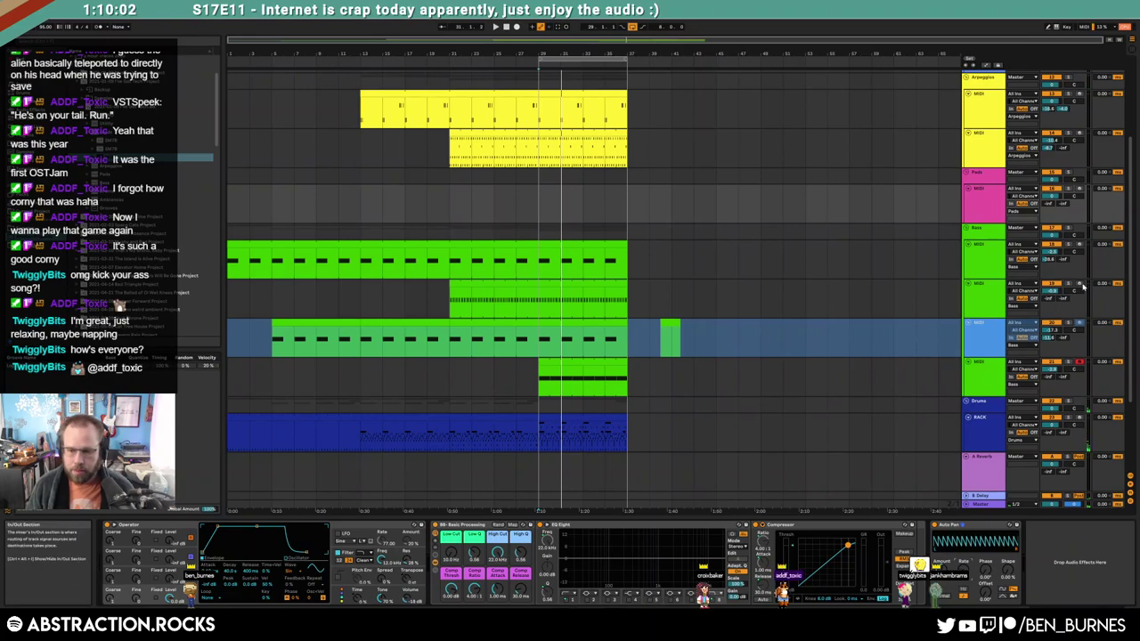
click(993, 214)
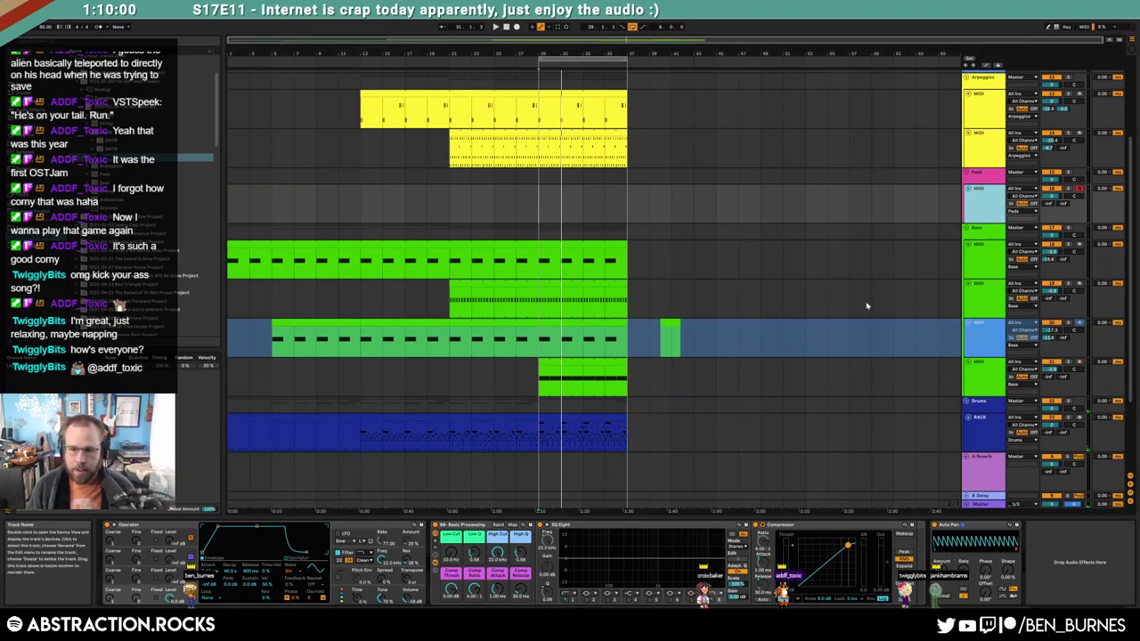
drag(218, 526, 224, 527)
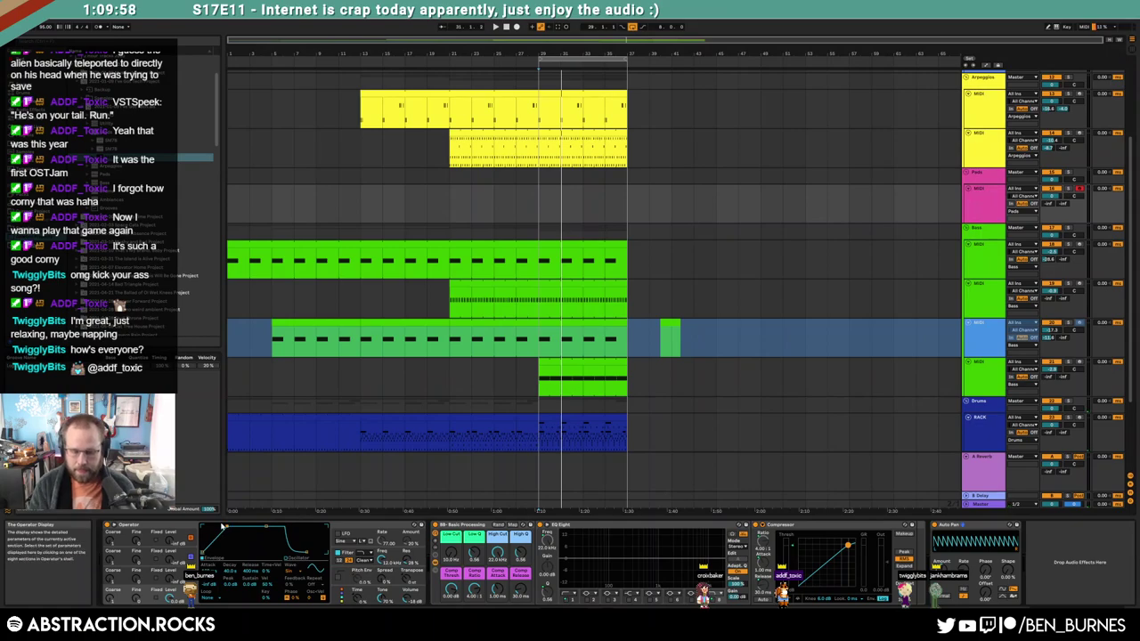
key(space)
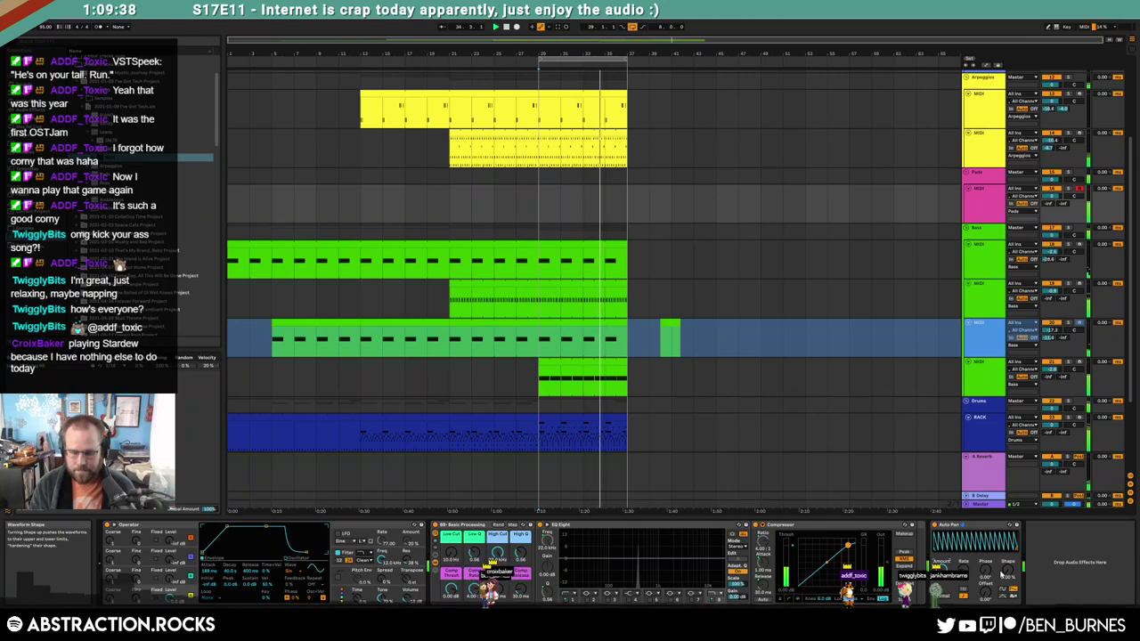
key(space)
Examine the Pads track Operator's pitch, global and oscillator settings
click(385, 579)
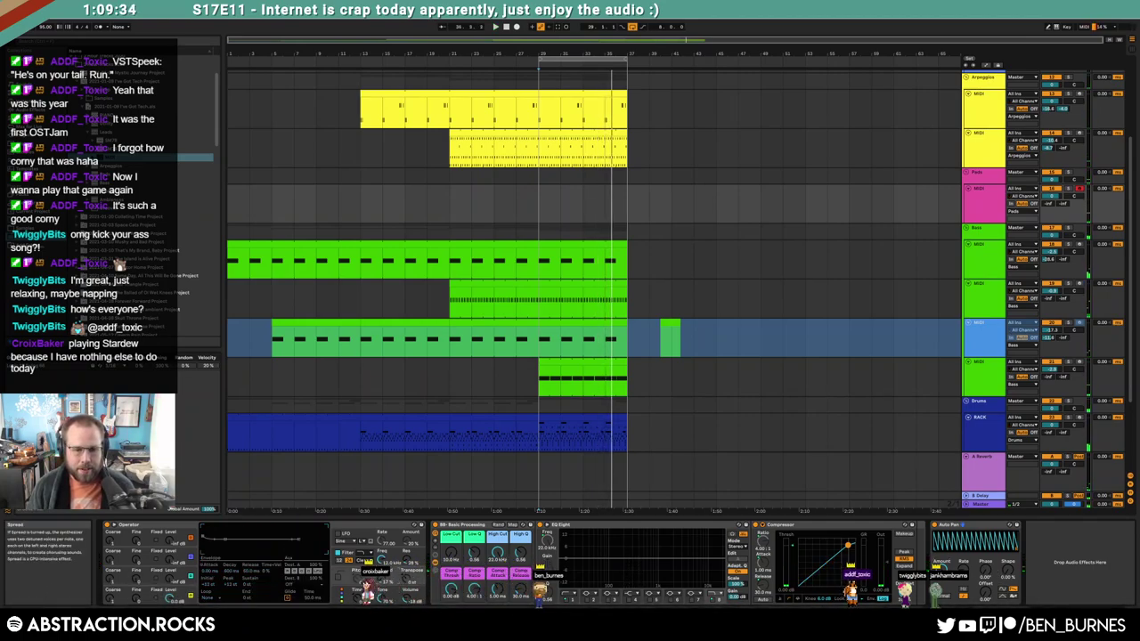
click(156, 586)
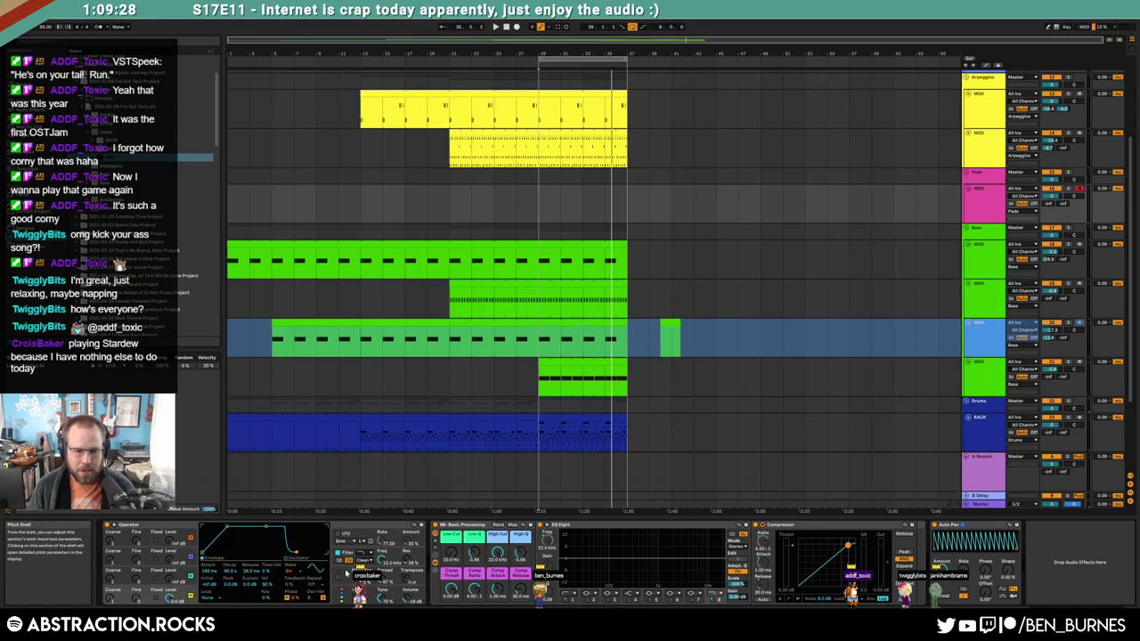
click(334, 594)
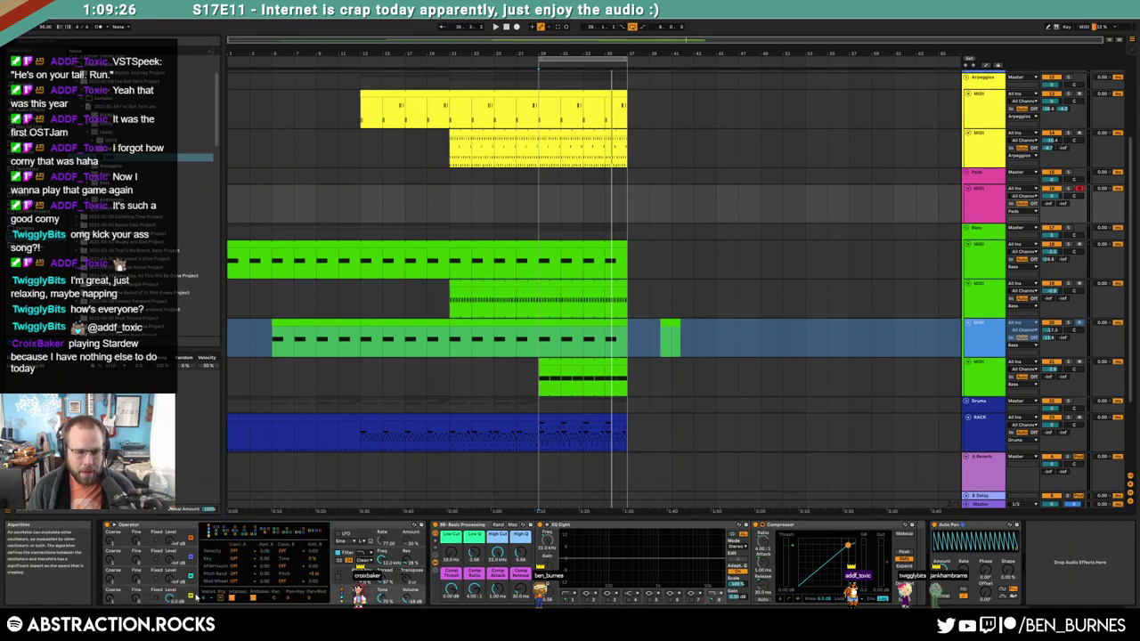
click(220, 599)
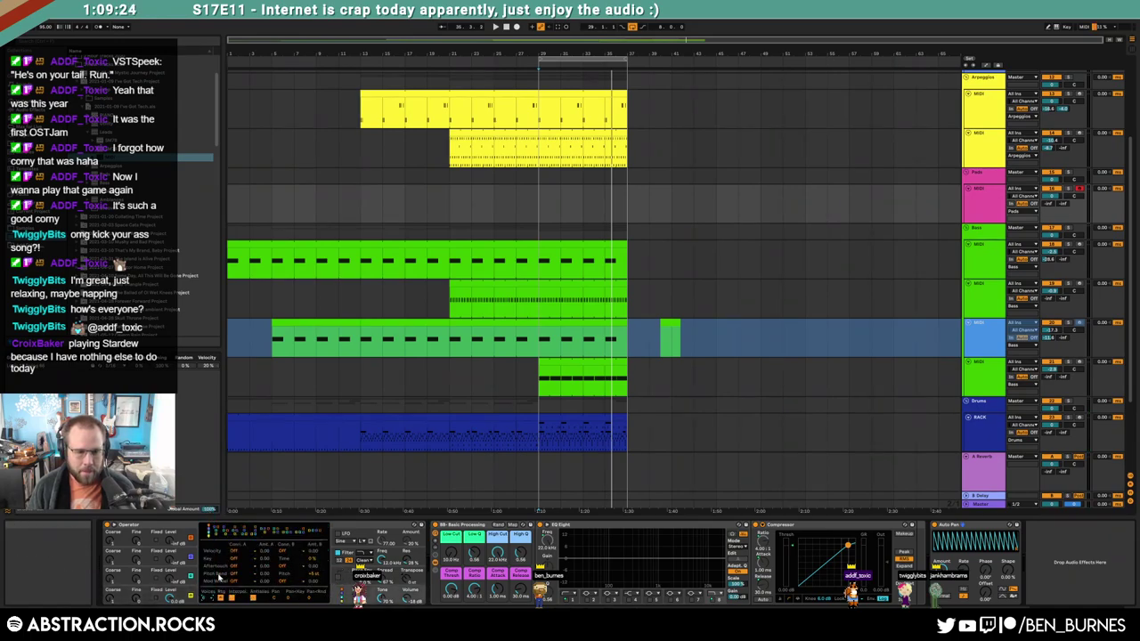
click(337, 572)
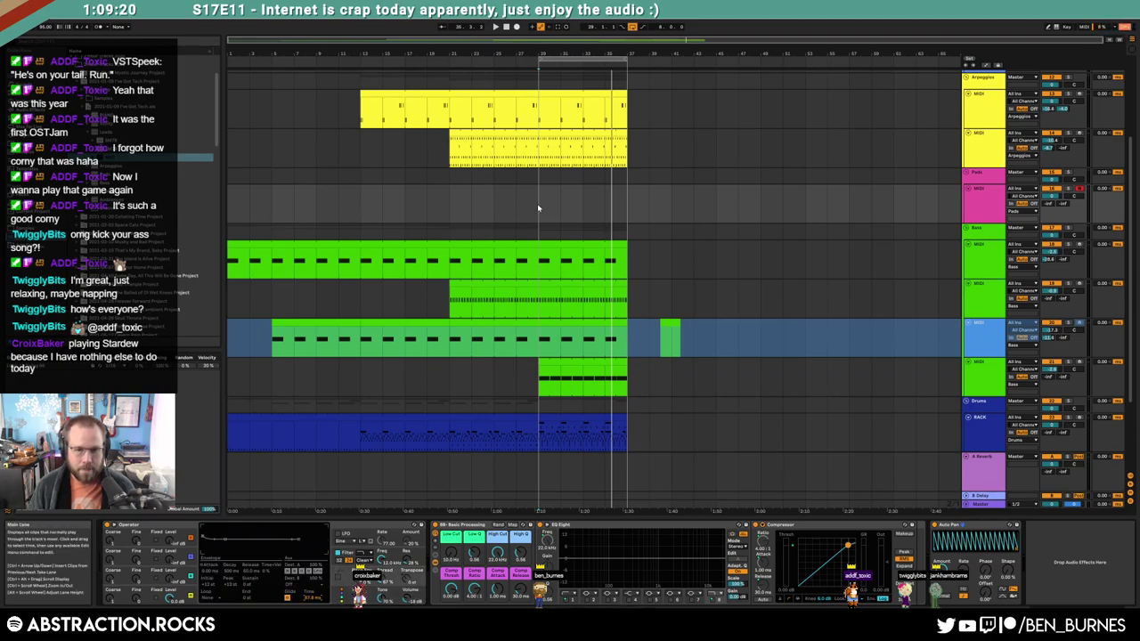
click(124, 596)
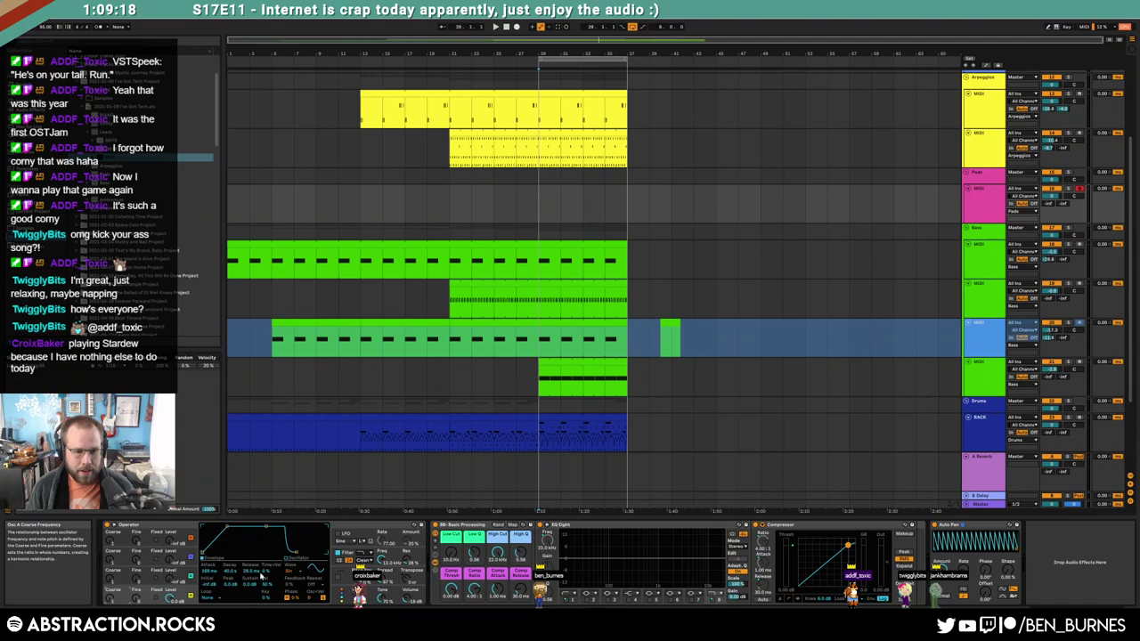
Set the Pads Operator's oscillator waveform to Sine 4 Bit and lengthen its envelope attack to about 1.41 s
click(289, 575)
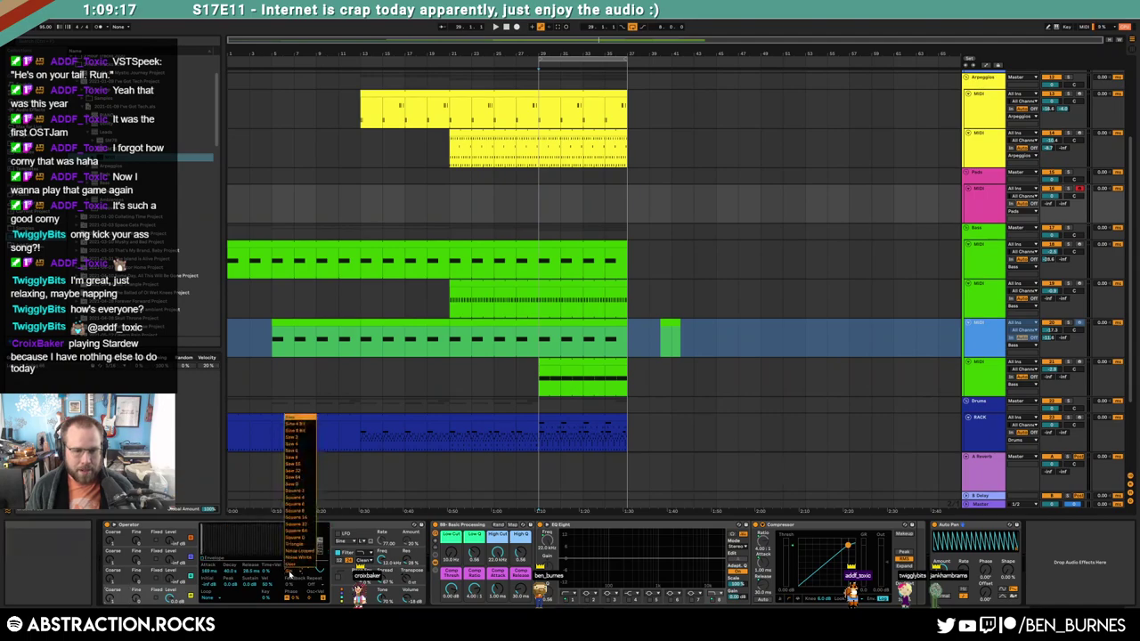
click(301, 427)
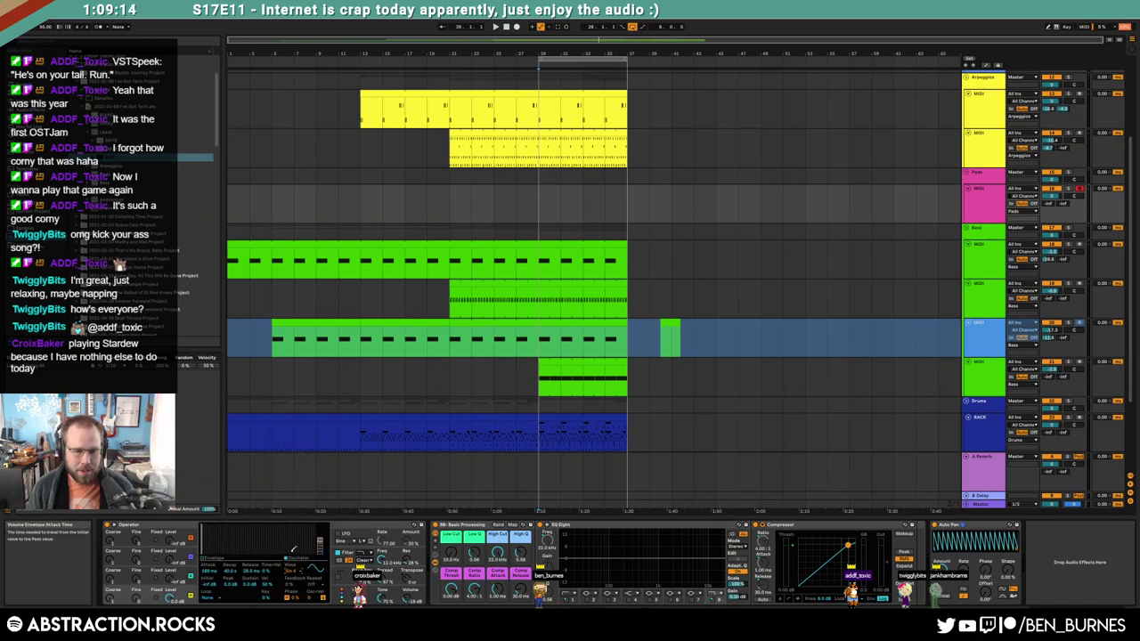
click(204, 560)
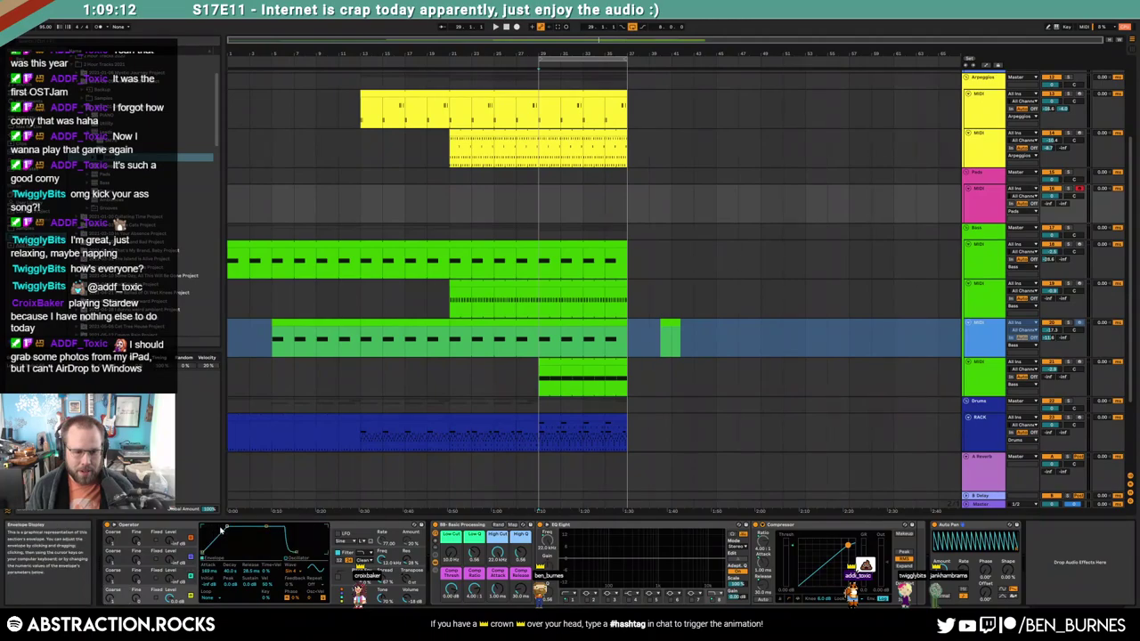
drag(225, 529, 235, 527)
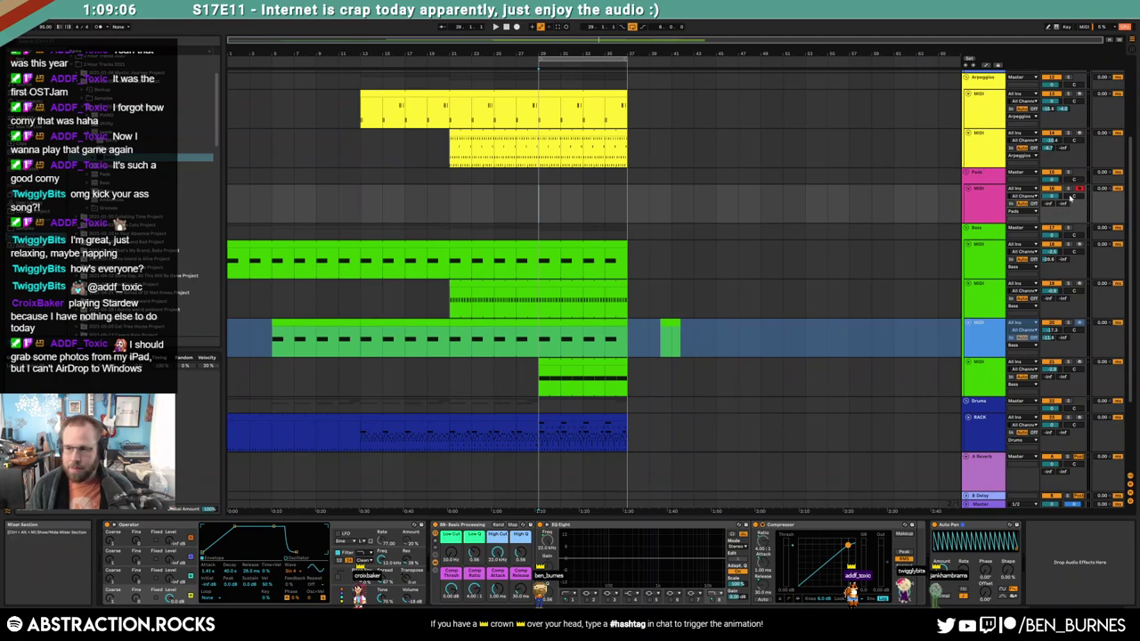
Raise the Pads MIDI track's reverb send to about -17 dB and record a sustained-note part on it from bar 29 to 37
drag(1049, 204, 1048, 200)
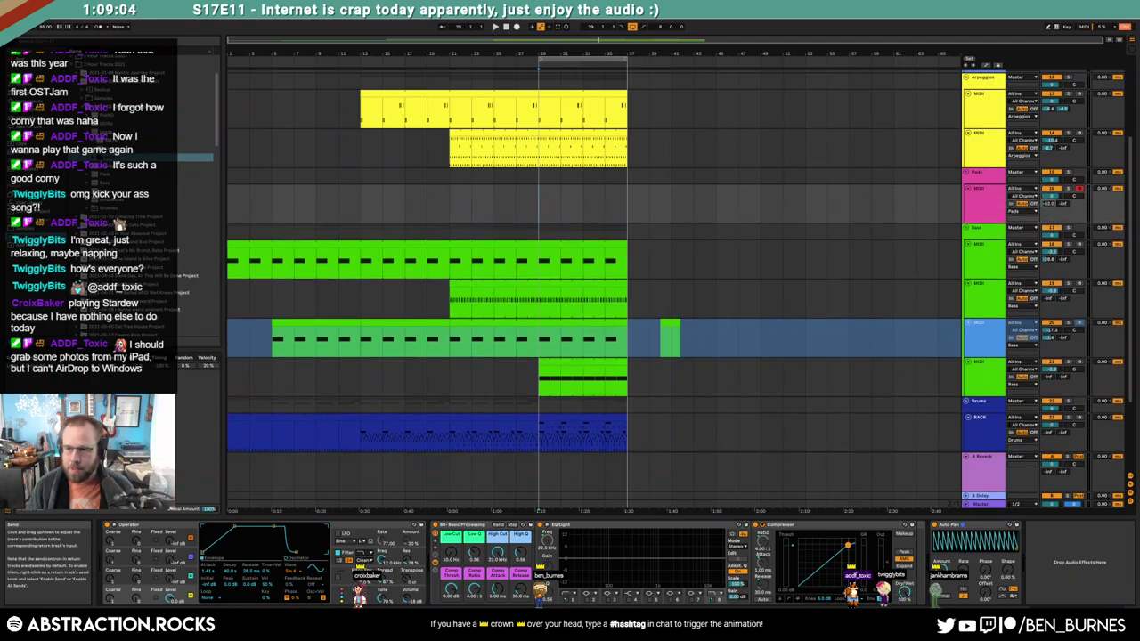
click(537, 208)
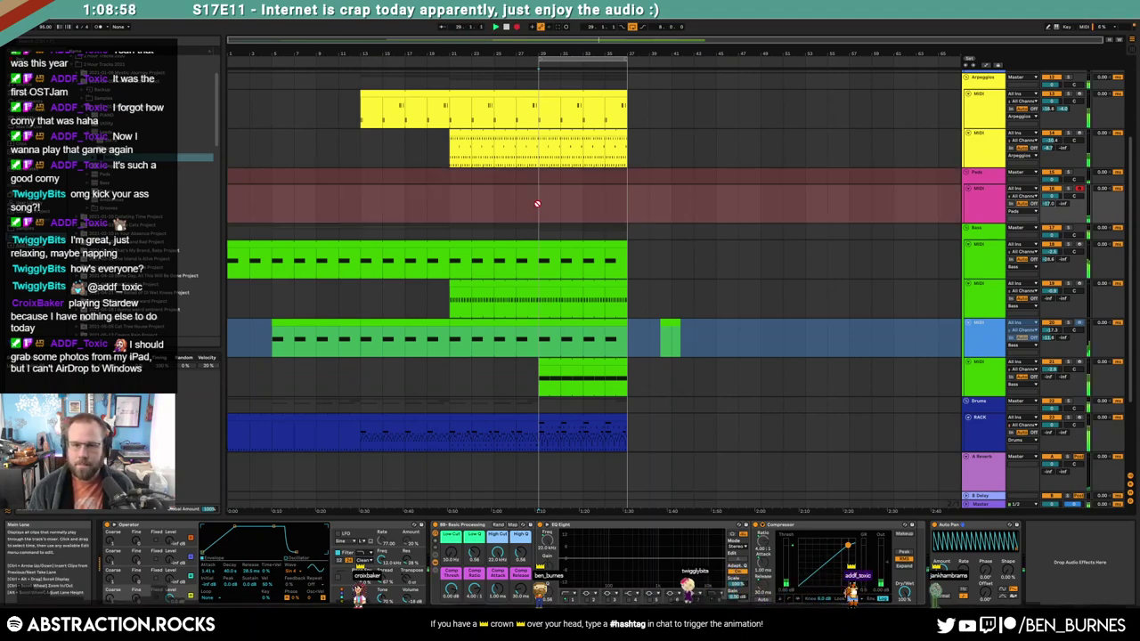
key(space)
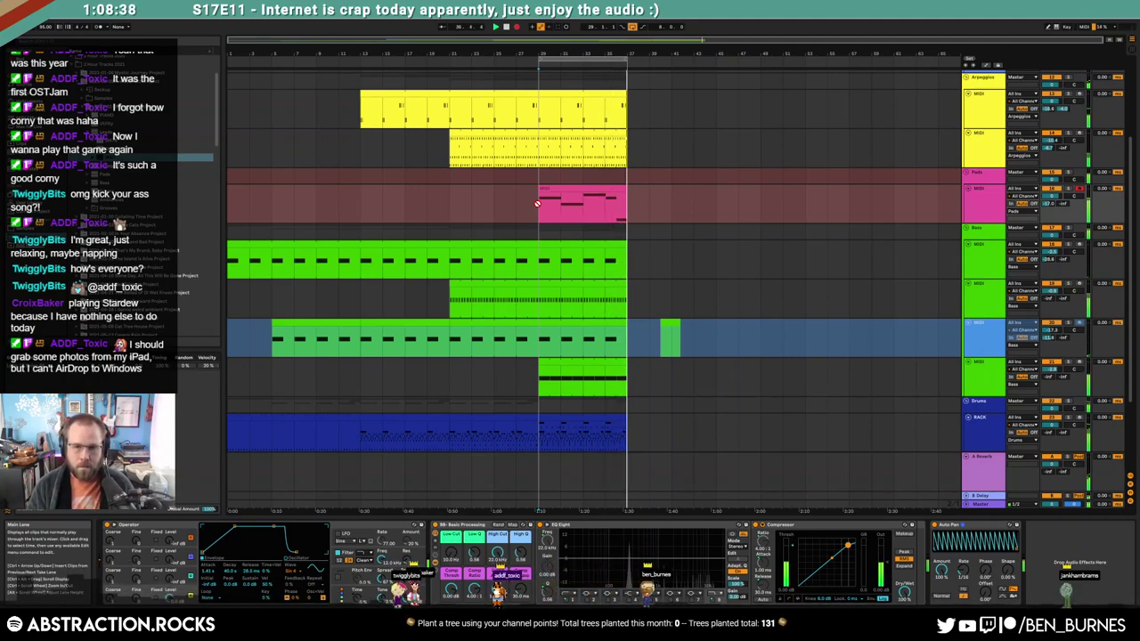
key(space)
Lower the Pads MIDI track's volume to about -7 dB and open its recorded clip in the note editor
click(565, 188)
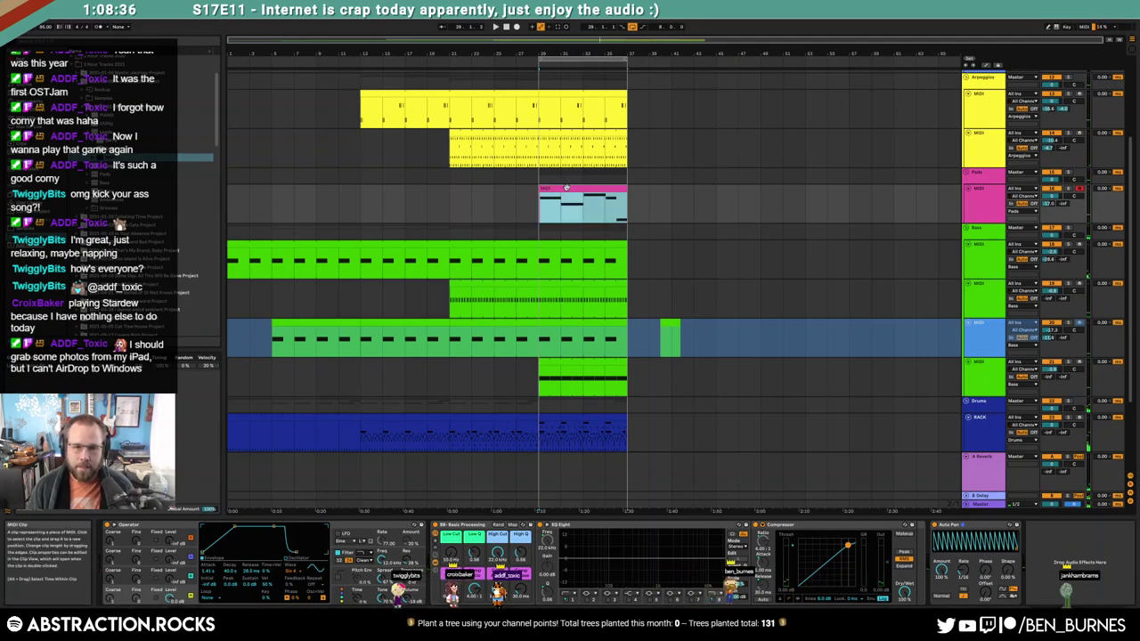
key(super+x)
drag(1052, 197, 1052, 205)
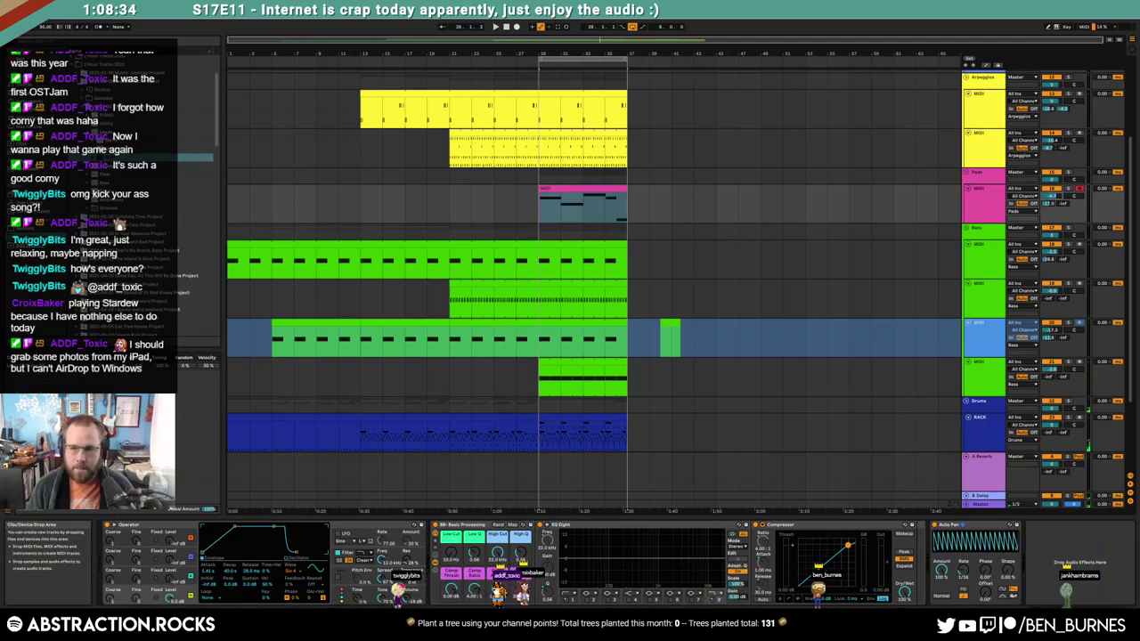
double_click(552, 196)
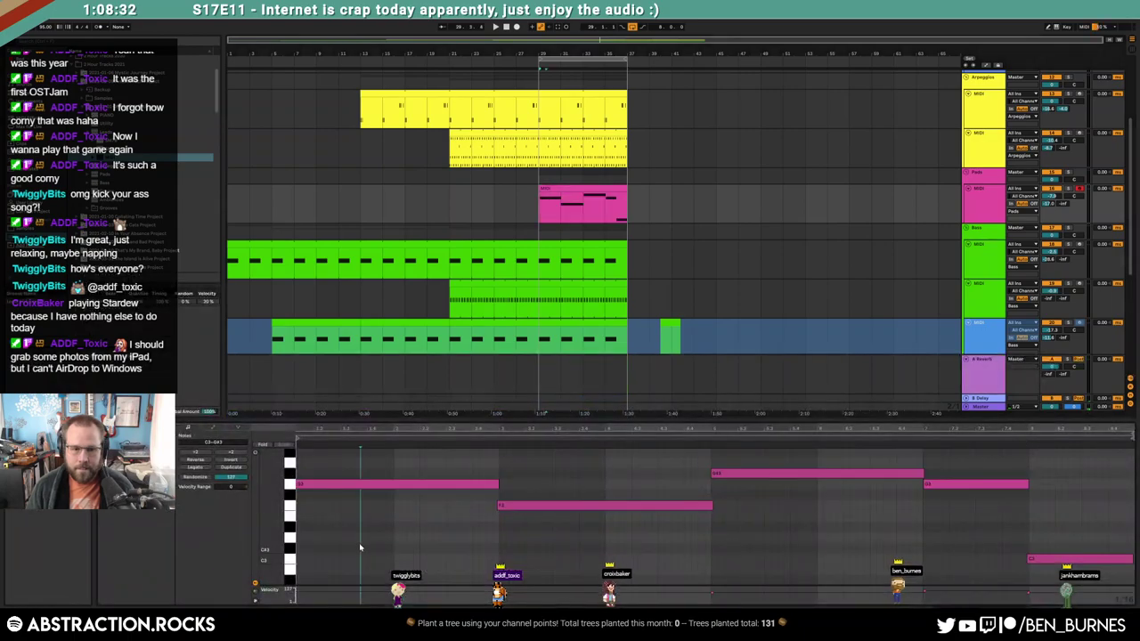
click(540, 188)
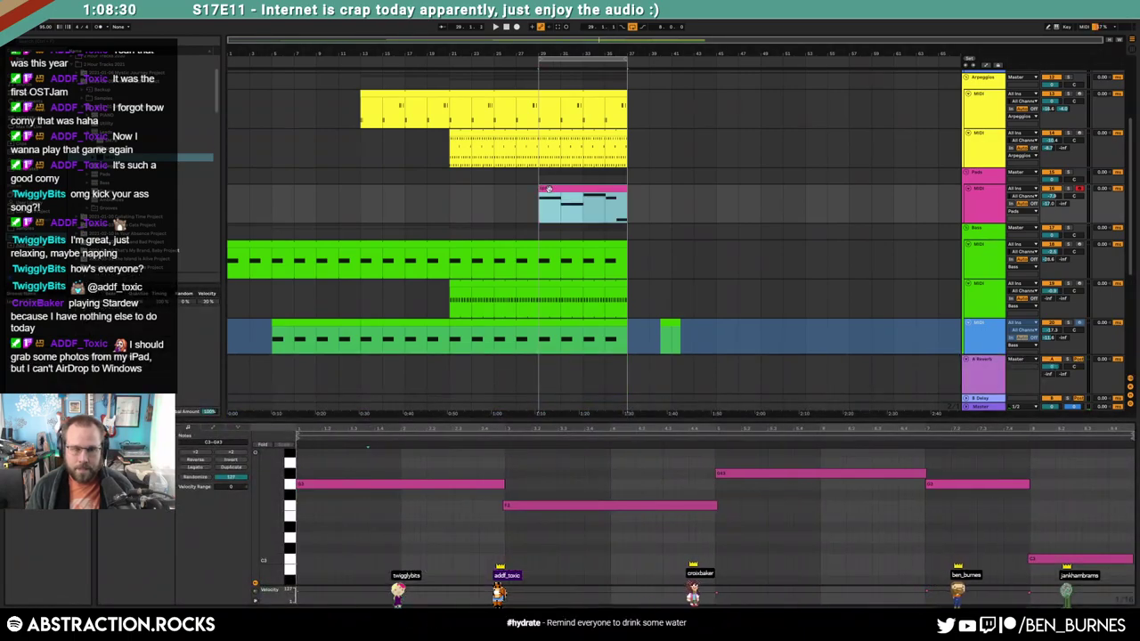
Quantize the second note and the closing low note of the pads MIDI clip
drag(615, 478, 613, 534)
key(ctrl+u)
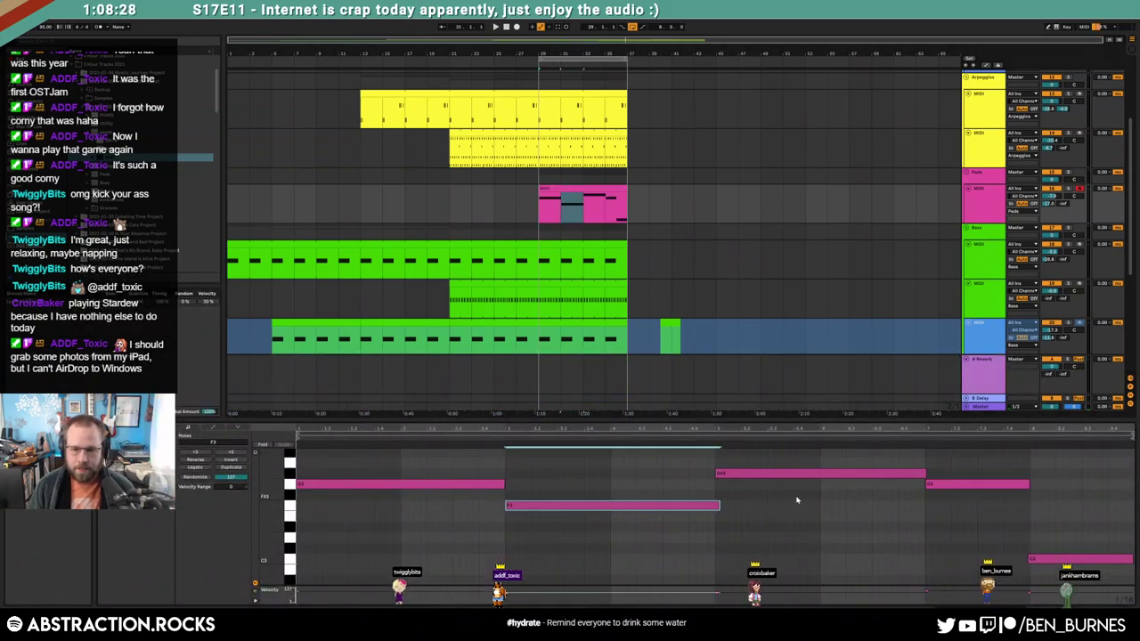
drag(962, 471, 966, 509)
drag(1072, 534, 1070, 578)
key(ctrl+u)
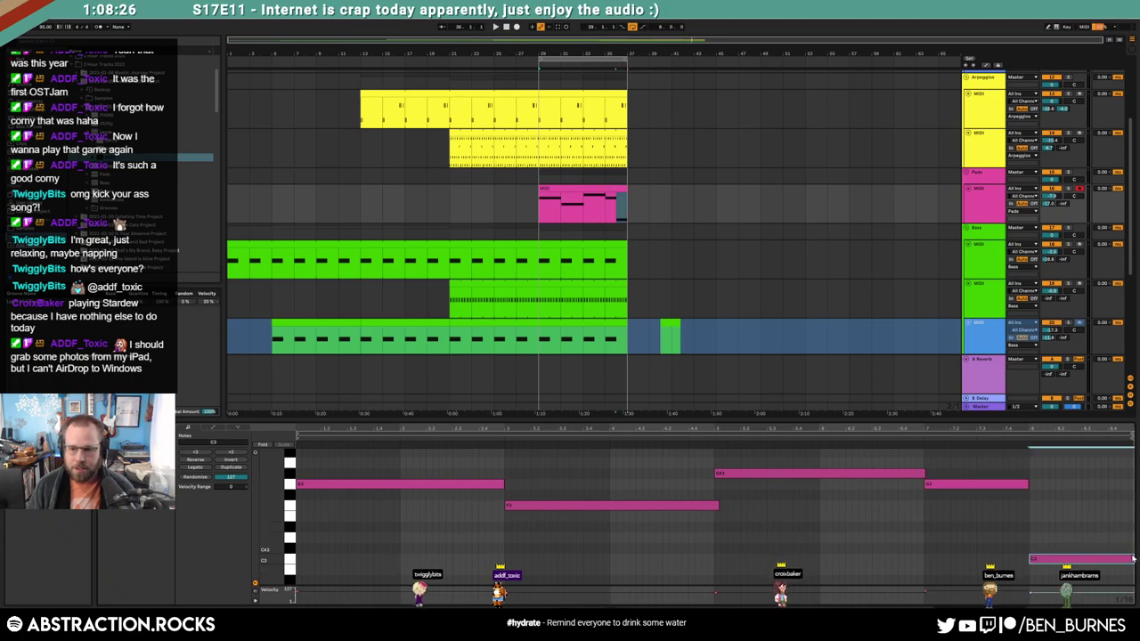
click(1056, 538)
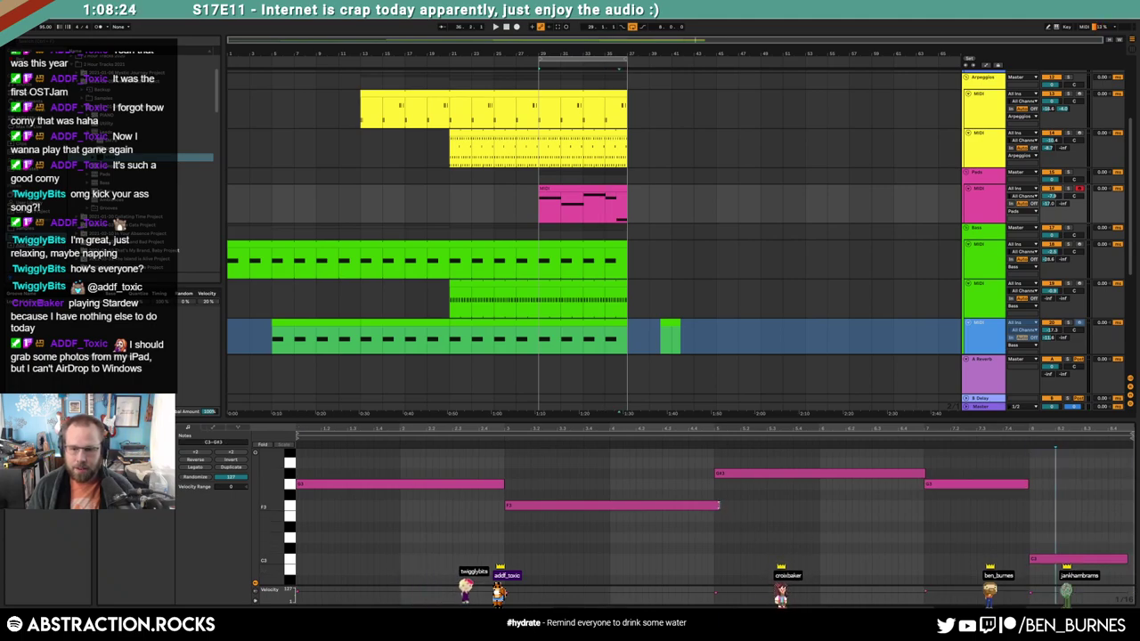
Insert ValhallaSupermassive into the pads track's device chain directly after Operator
key(shift+Tab)
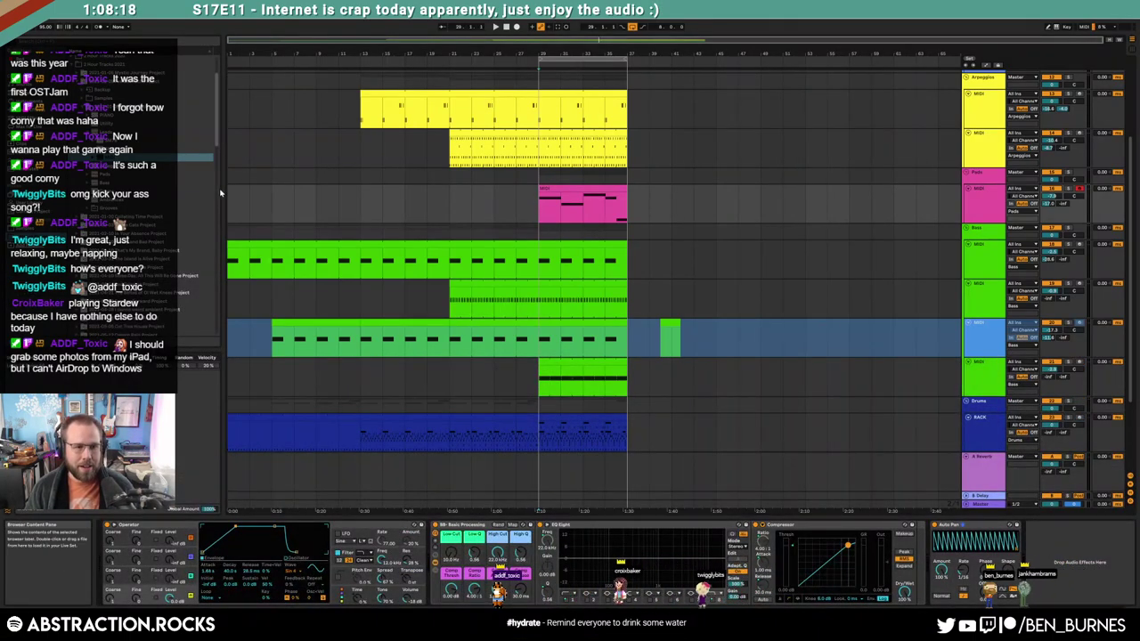
scroll(204, 226, up, 3)
click(77, 326)
click(77, 248)
click(77, 118)
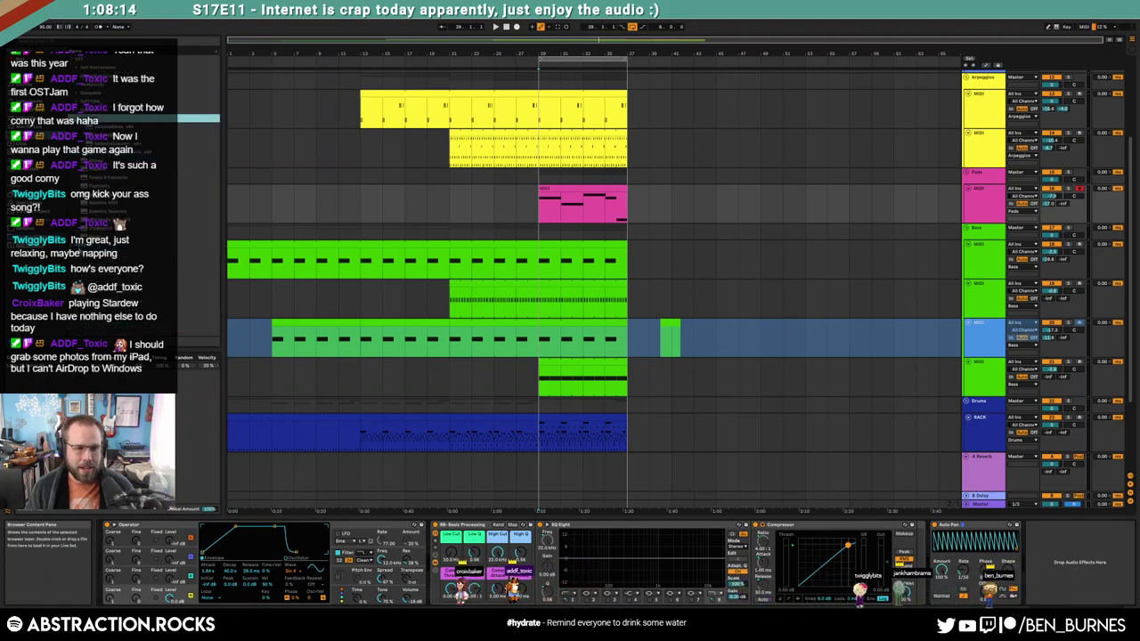
drag(114, 152, 430, 561)
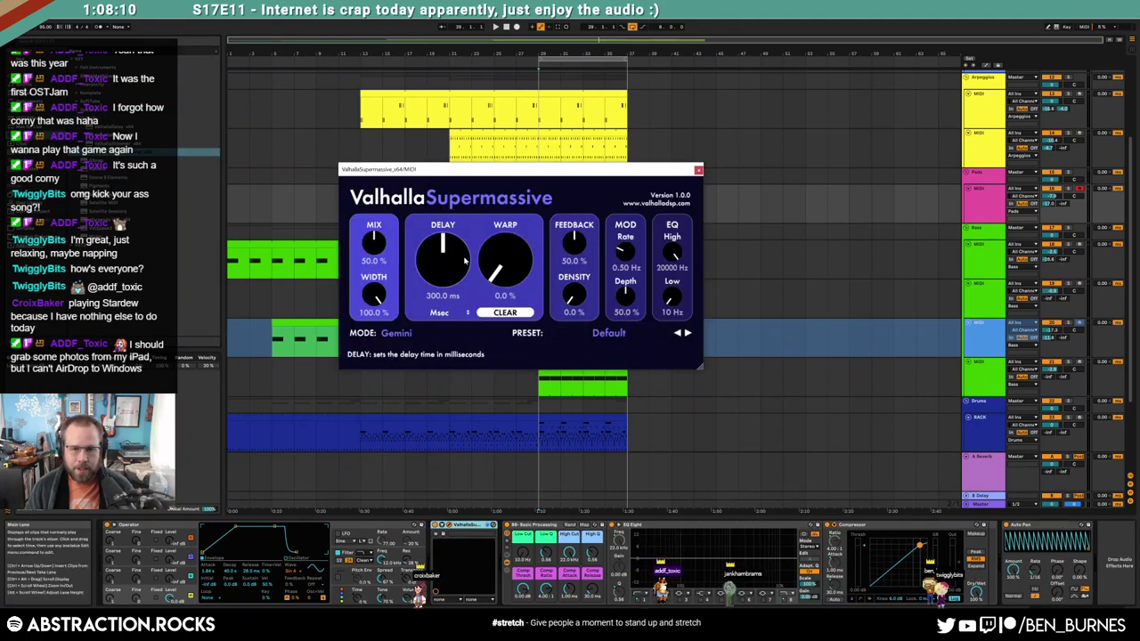
Set ValhallaSupermassive to Hydra mode and its delay to 318.5 ms
click(396, 333)
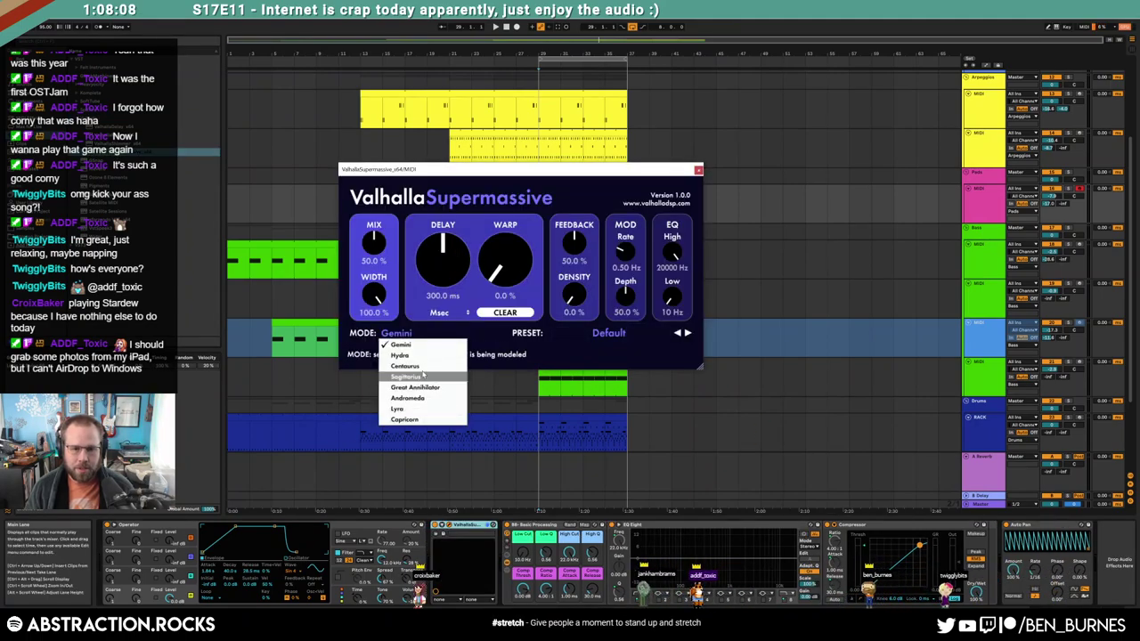
click(403, 355)
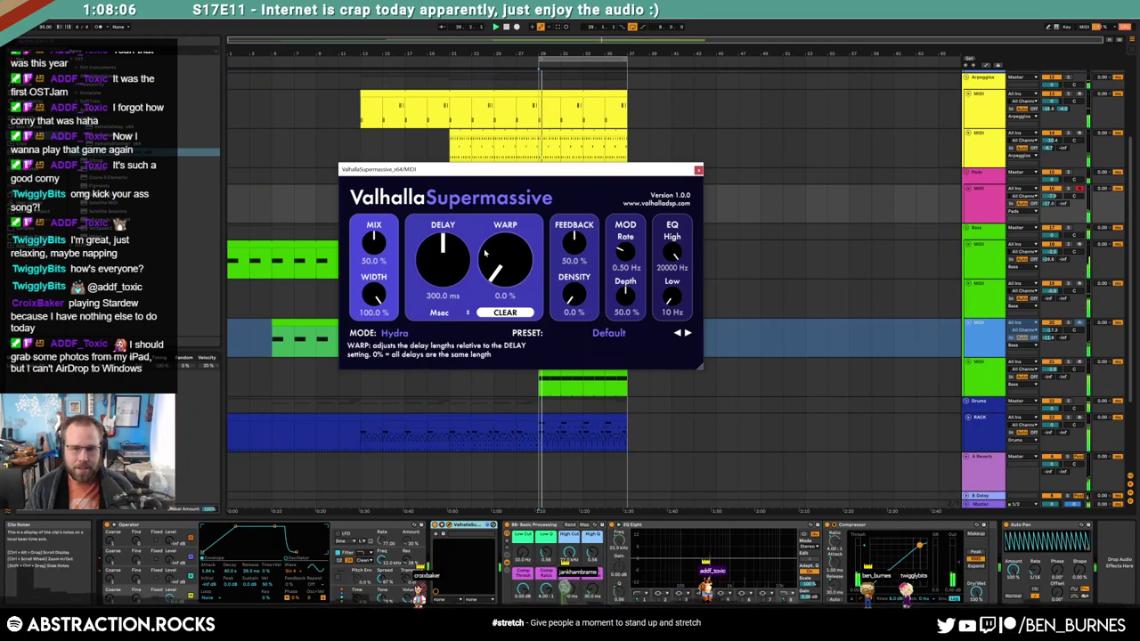
drag(641, 171, 793, 269)
drag(593, 359, 593, 352)
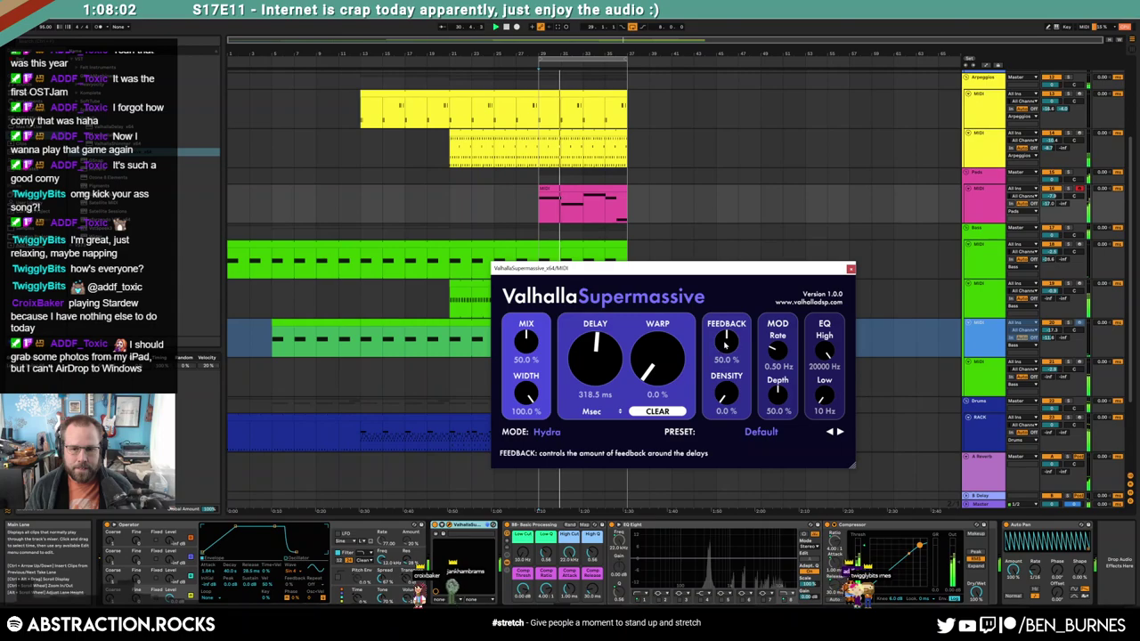
Set the ValhallaSupermassive feedback to 53.2% and the mix to 46%
drag(726, 343, 727, 337)
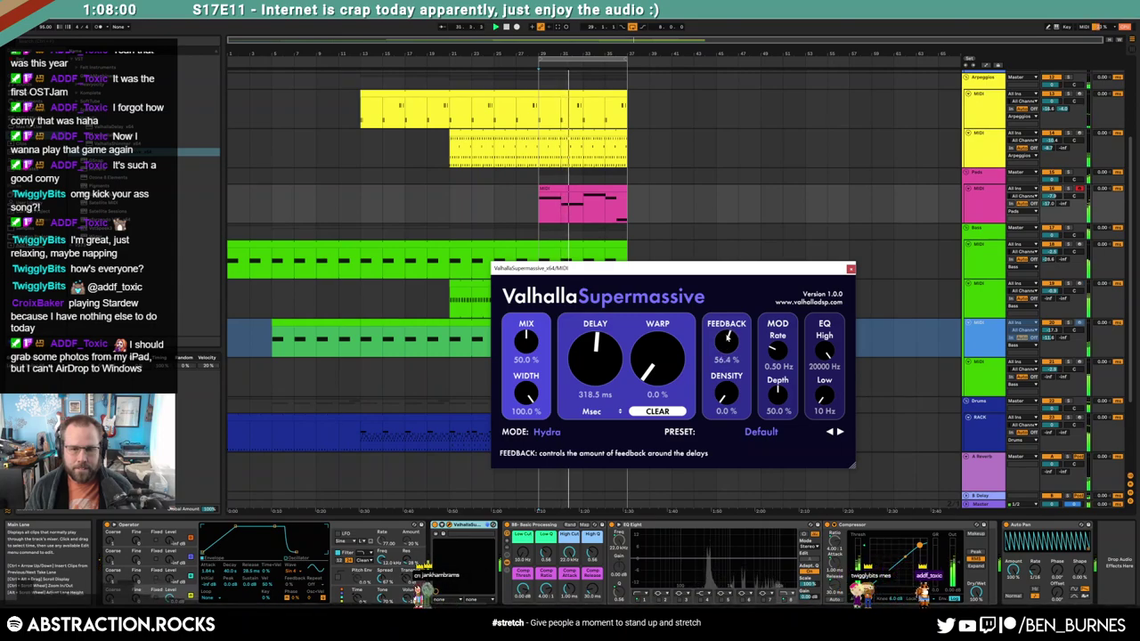
drag(735, 355, 735, 352)
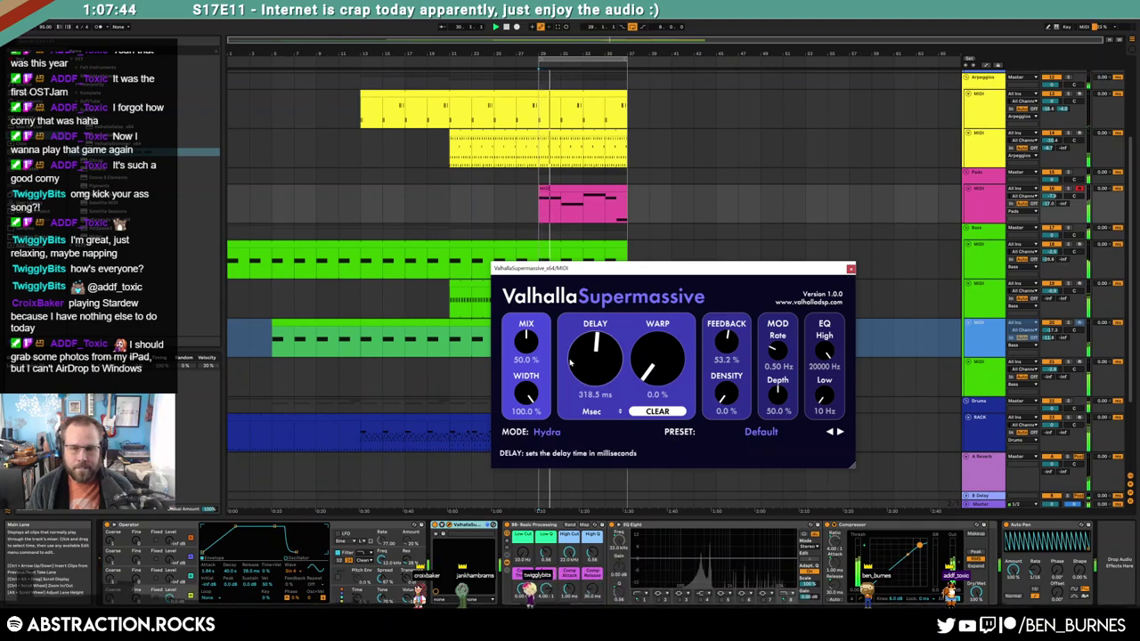
drag(535, 344, 536, 348)
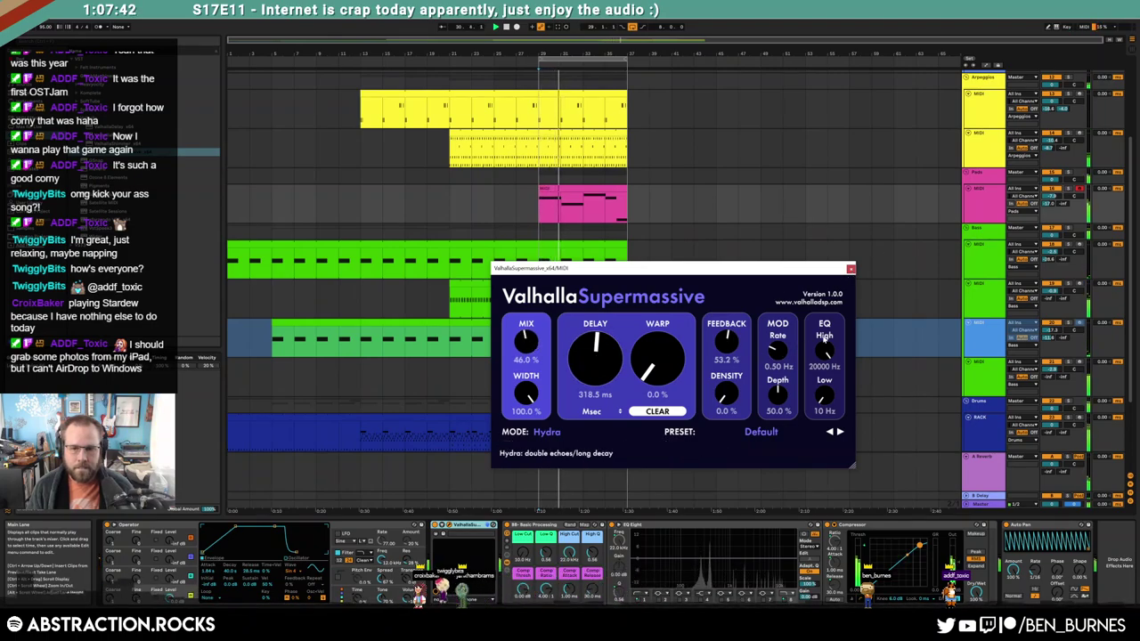
Set the ValhallaSupermassive modulation rate to 1.24 Hz and warp to 26%, closing the plug-in window
drag(778, 354, 774, 339)
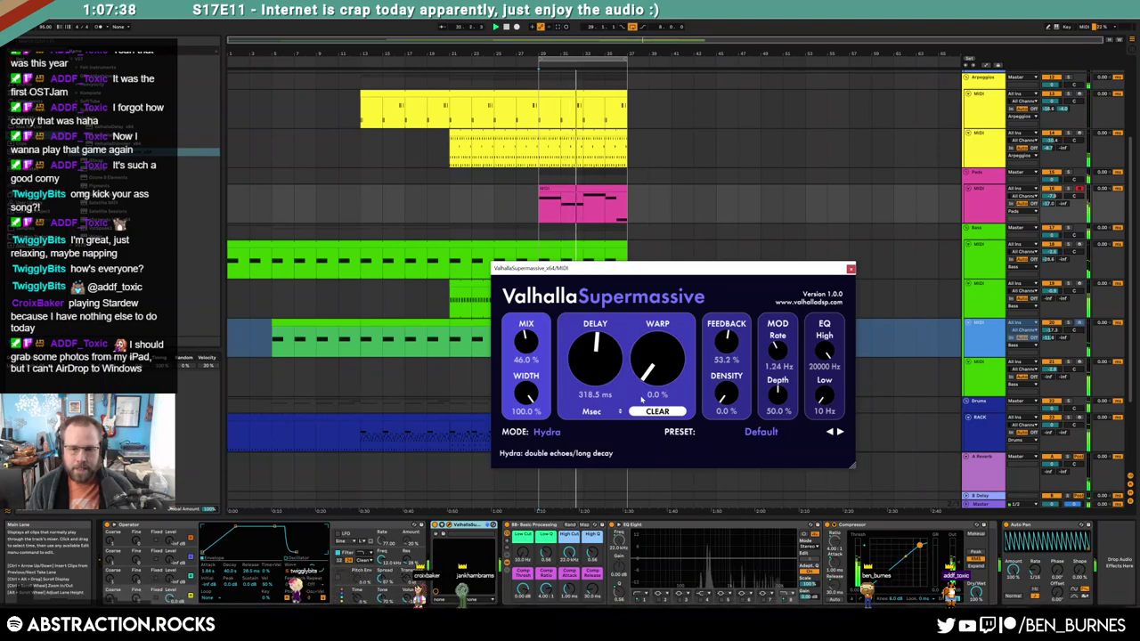
drag(658, 354, 637, 365)
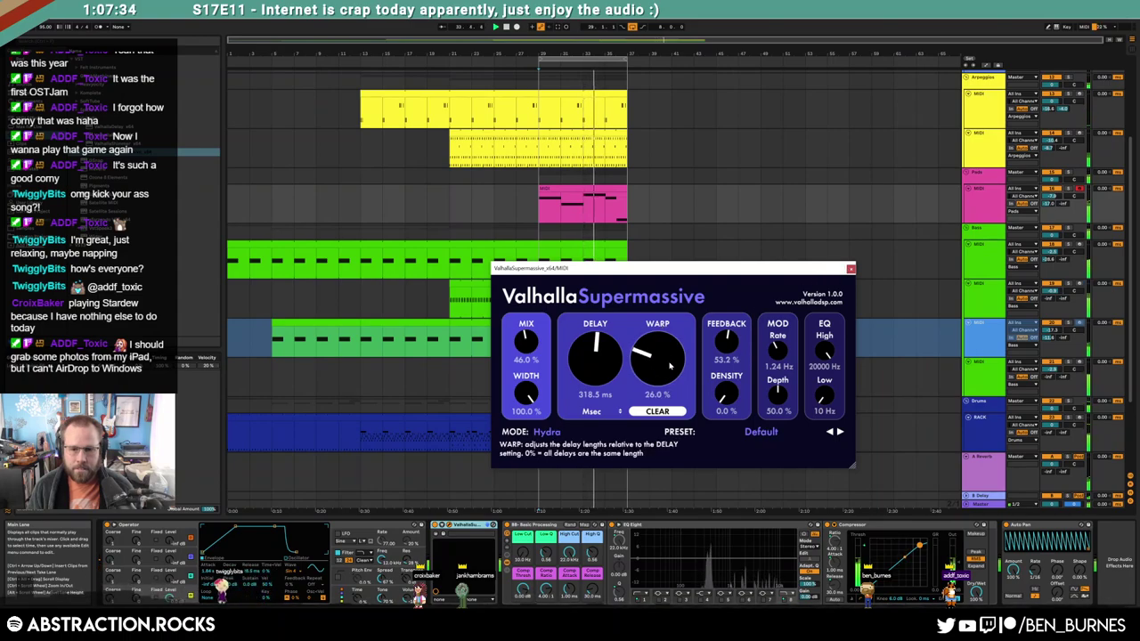
click(851, 269)
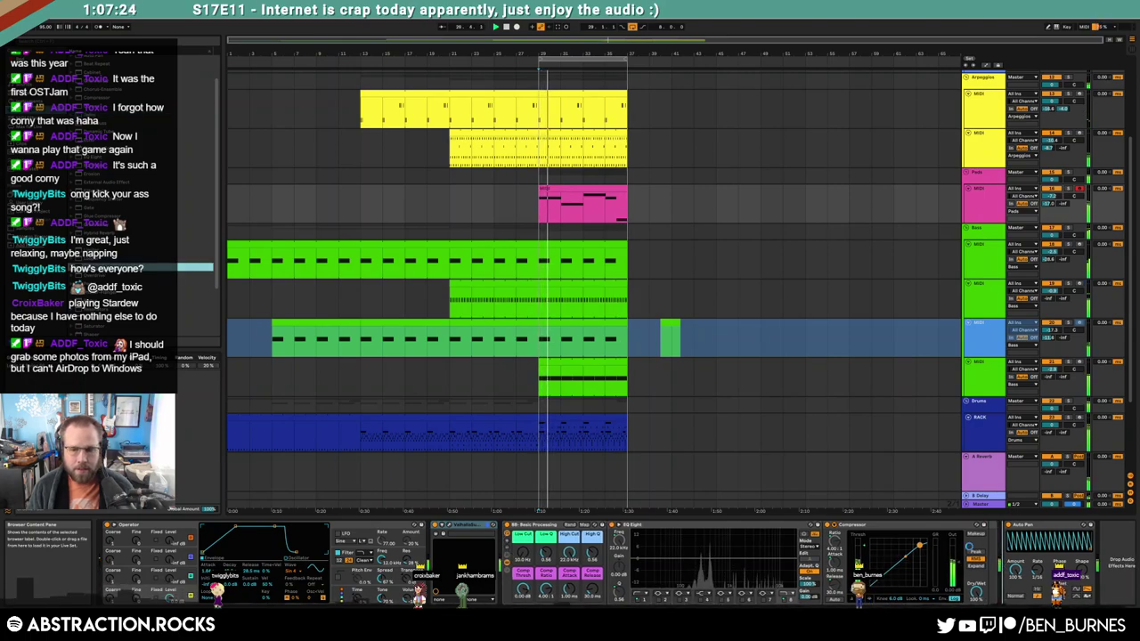
Add Multiband Dynamics to the pads chain directly after ValhallaSupermassive and toggle the Compressor's makeup gain
scroll(688, 536, right, 3)
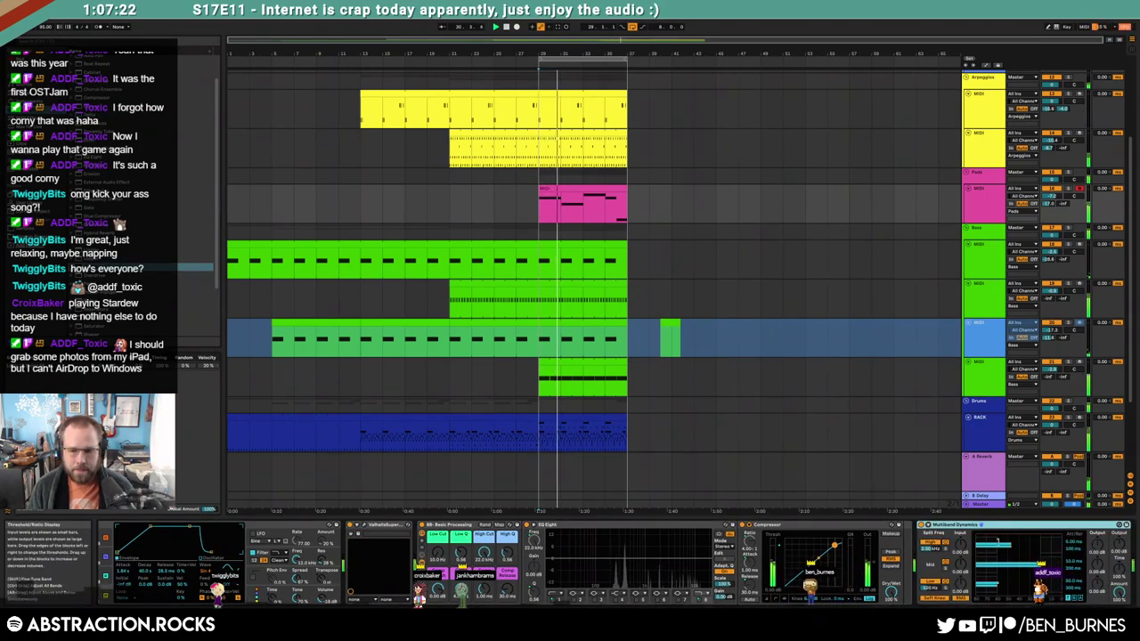
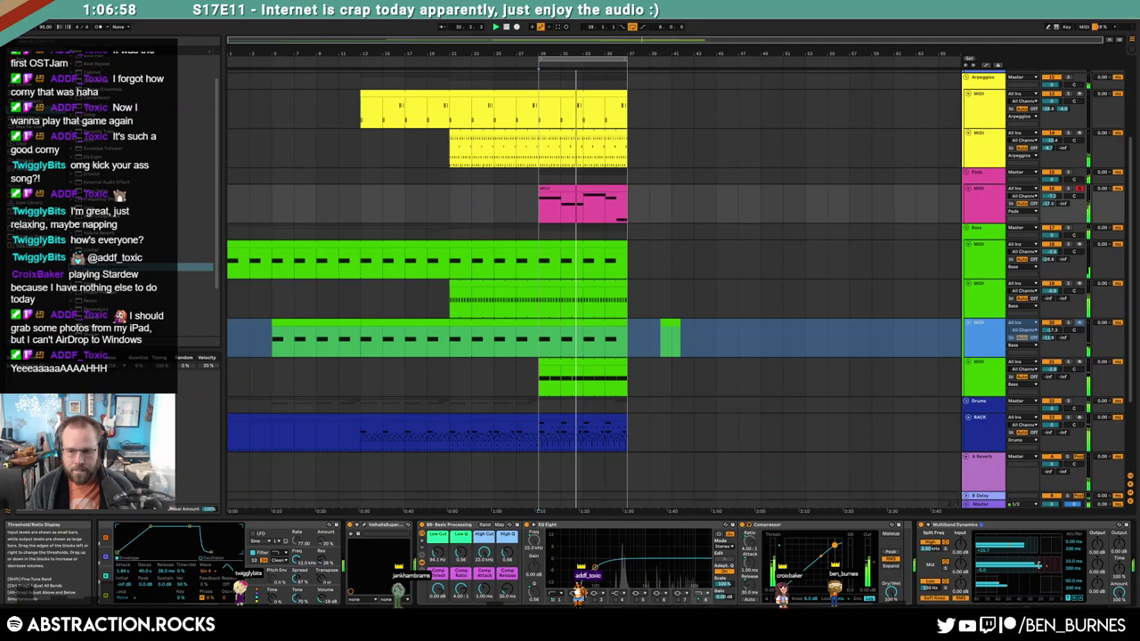
click(955, 525)
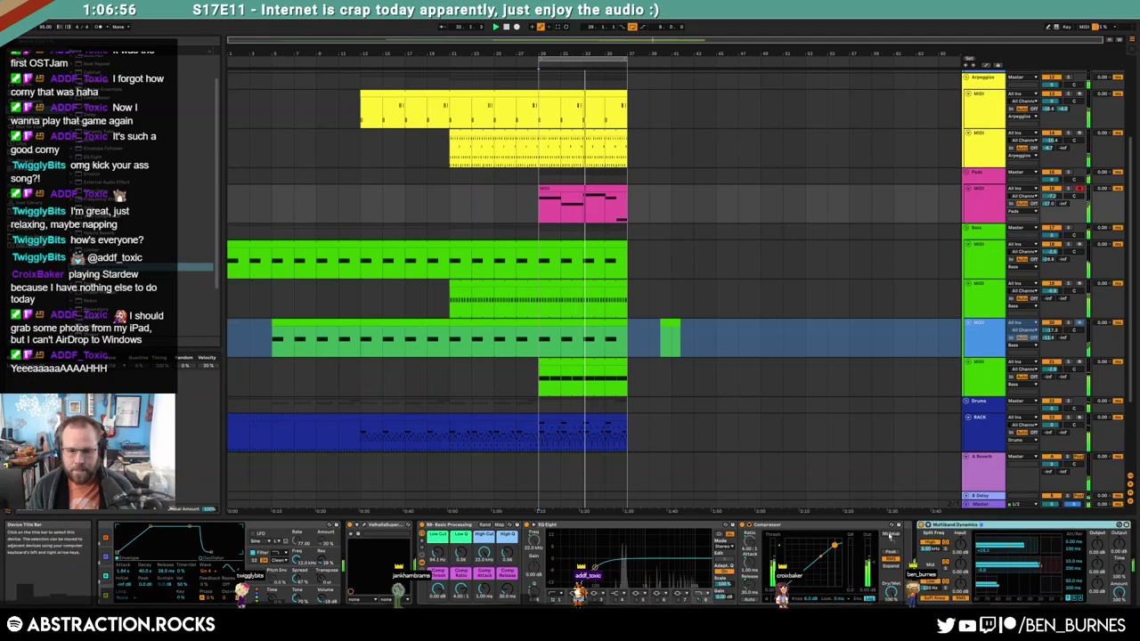
drag(890, 536, 437, 570)
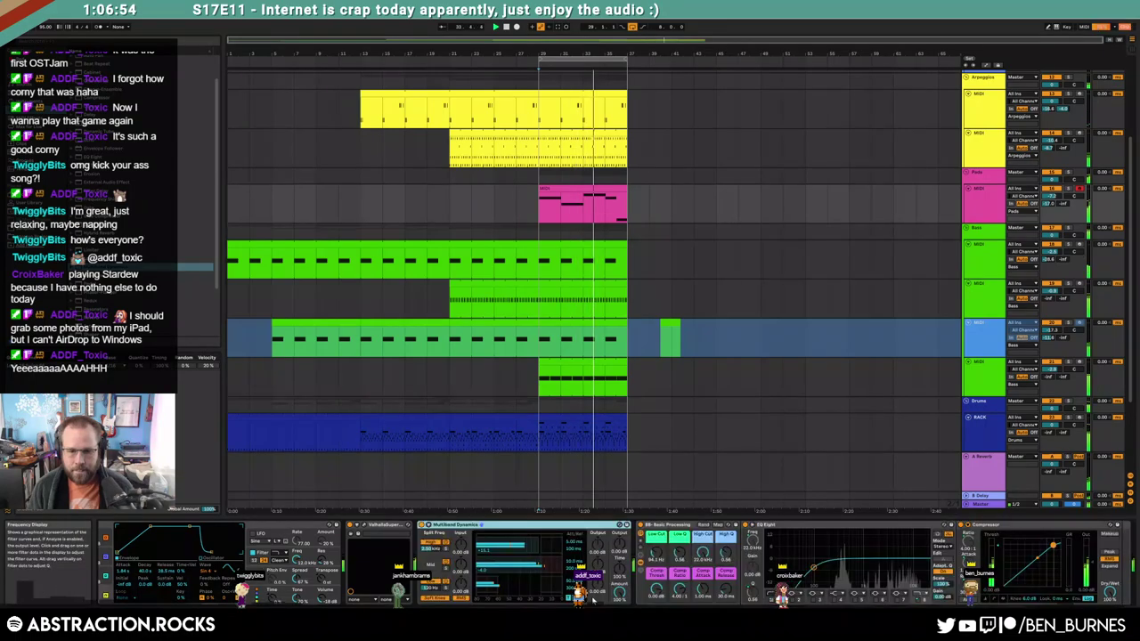
click(1105, 536)
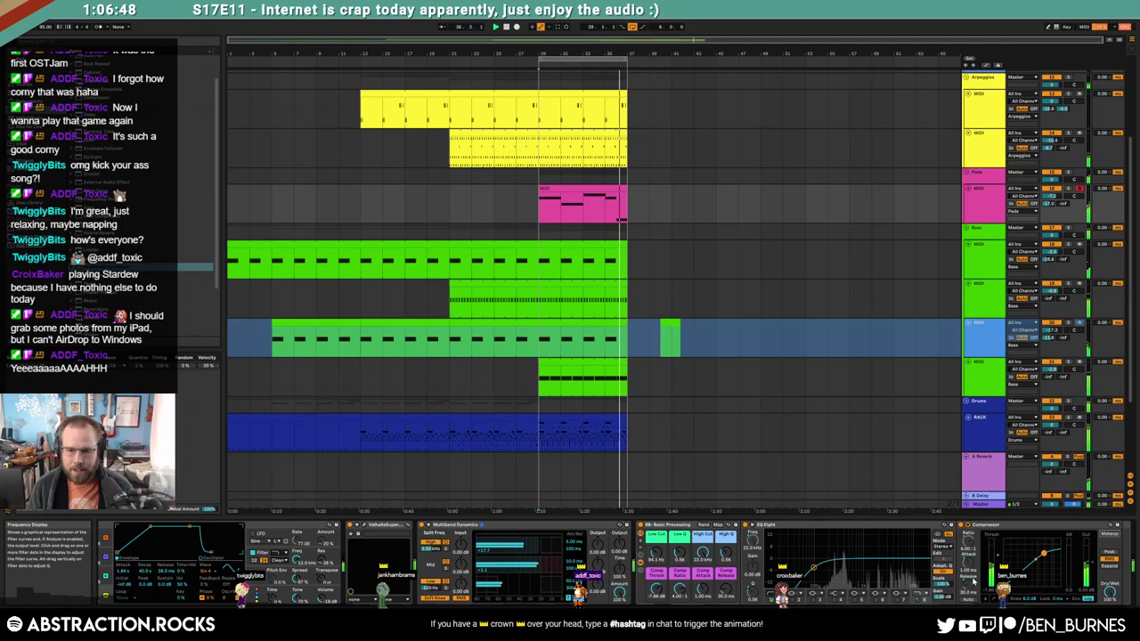
key(space)
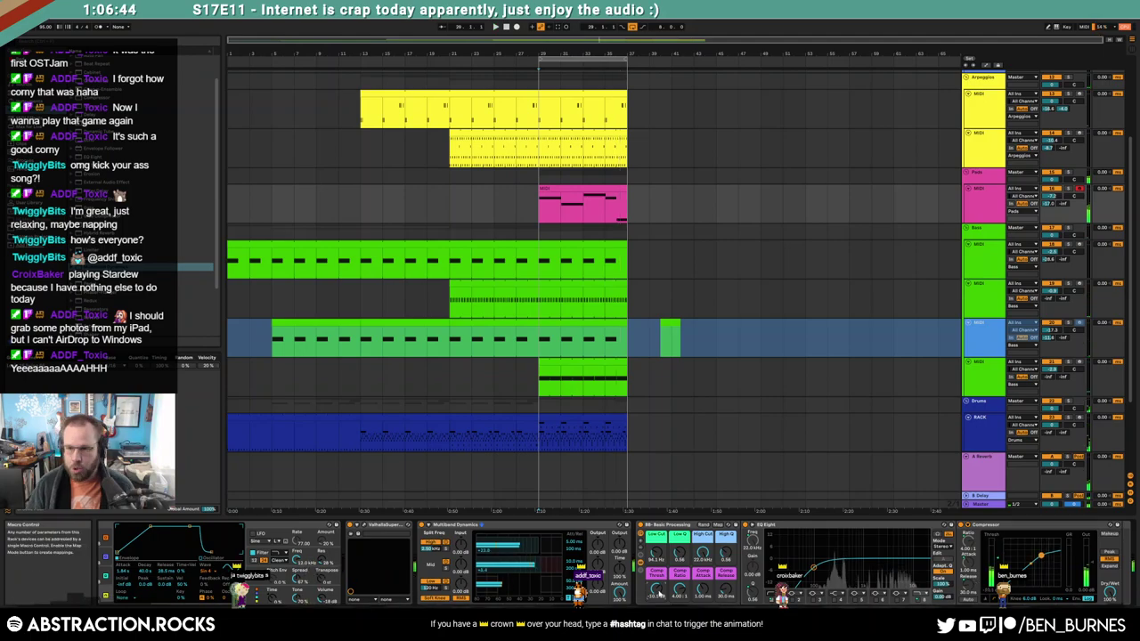
click(356, 533)
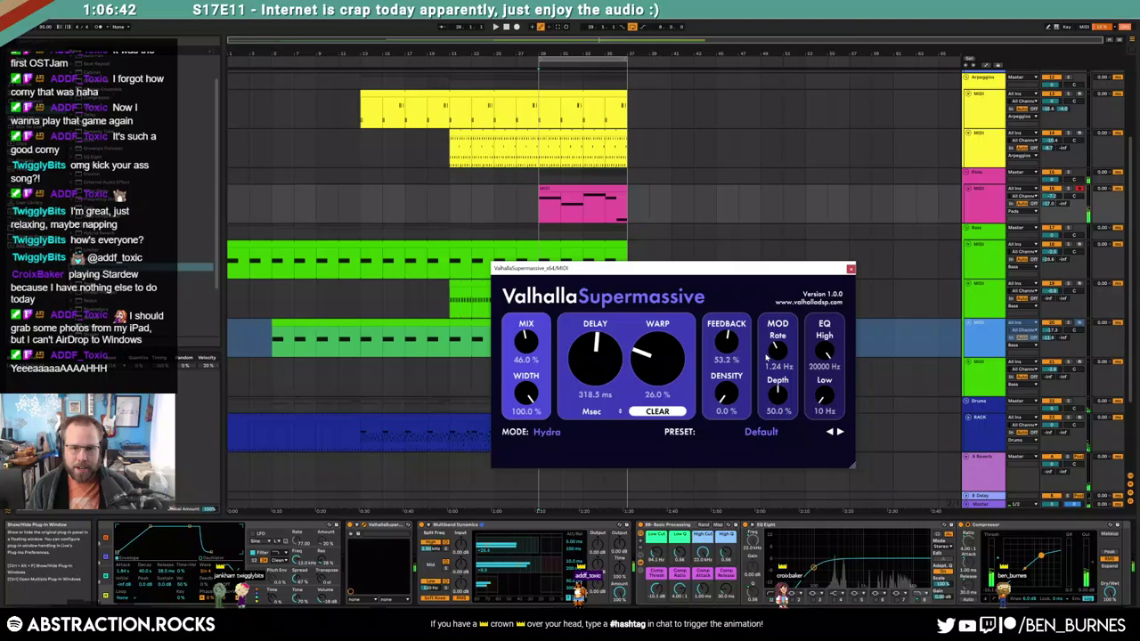
click(850, 268)
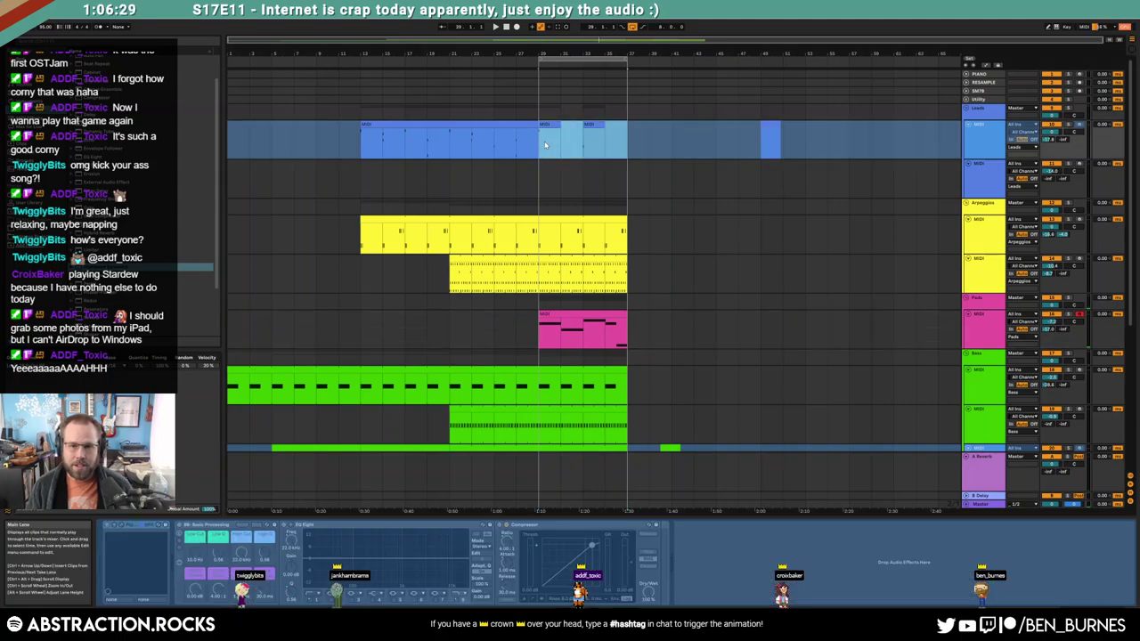
Duplicate the lead, arpeggio, pads, bass and drum clips from bars 29–37 into bars 37–45, and copy the Thin sample clip to bars 37 and 41
key(ctrl+d)
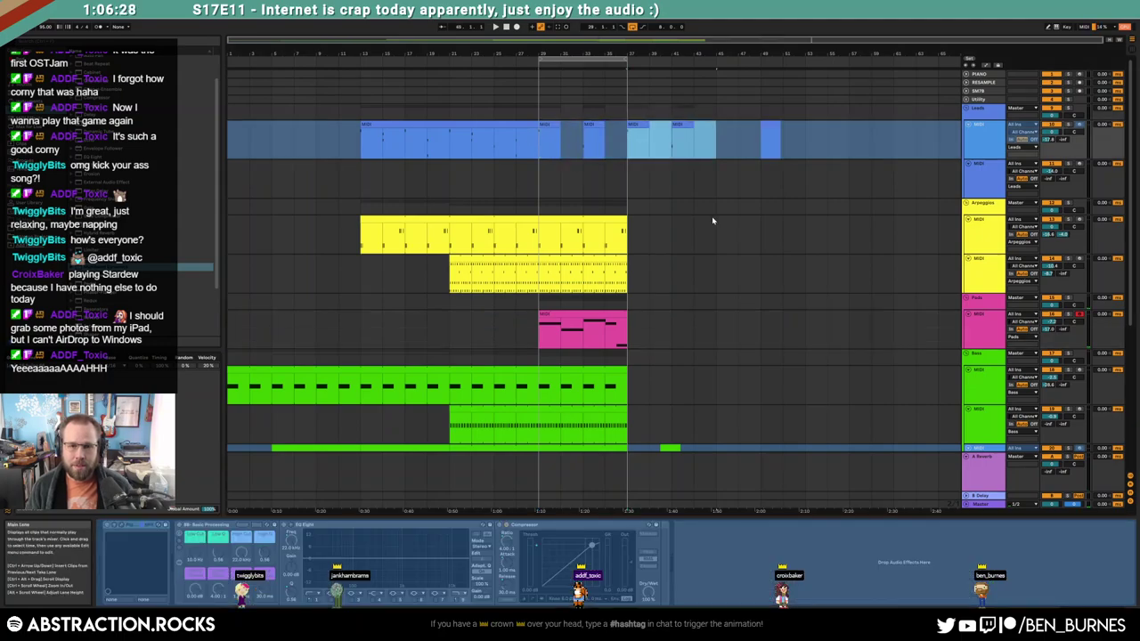
click(714, 220)
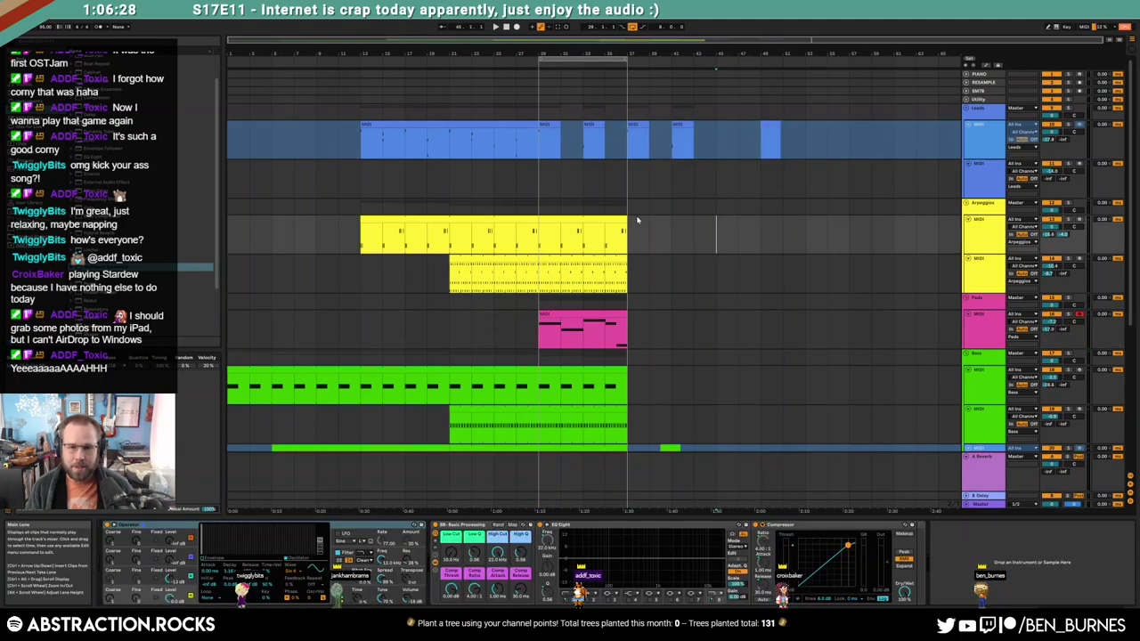
drag(626, 220, 716, 220)
drag(626, 259, 716, 259)
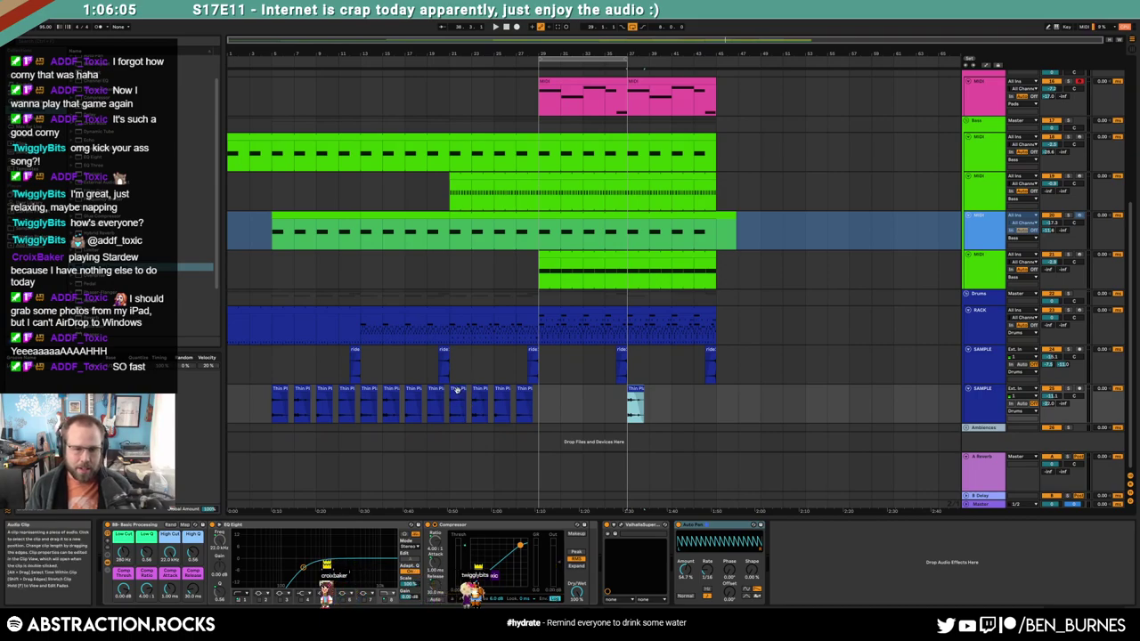
click(457, 392)
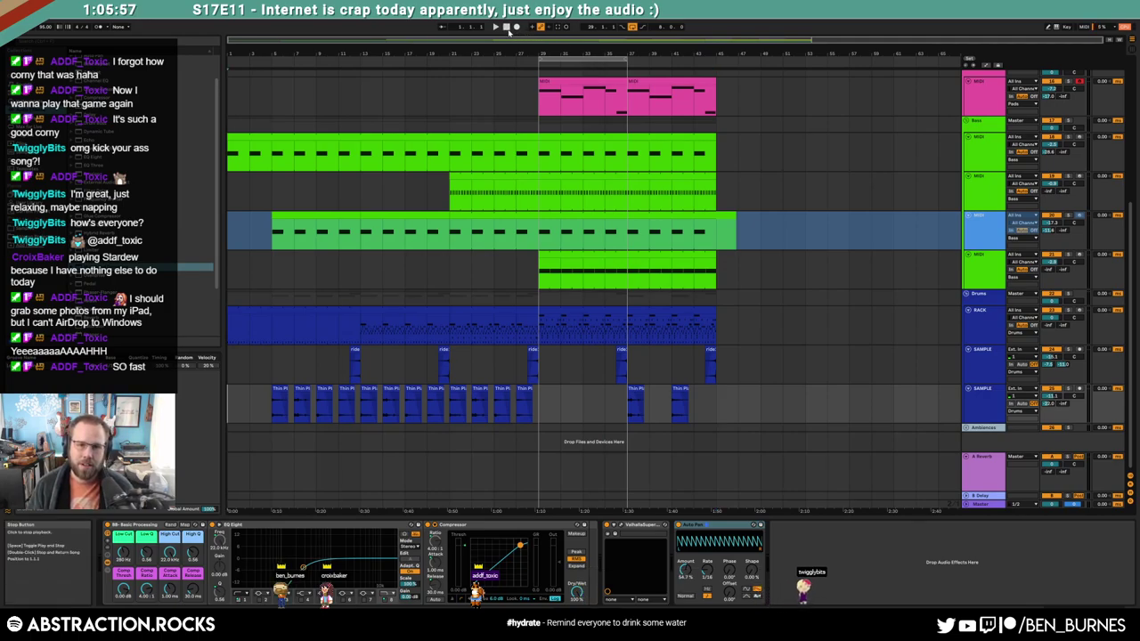
Play the song from the beginning and inspect the device chains of the two lead tracks
click(496, 27)
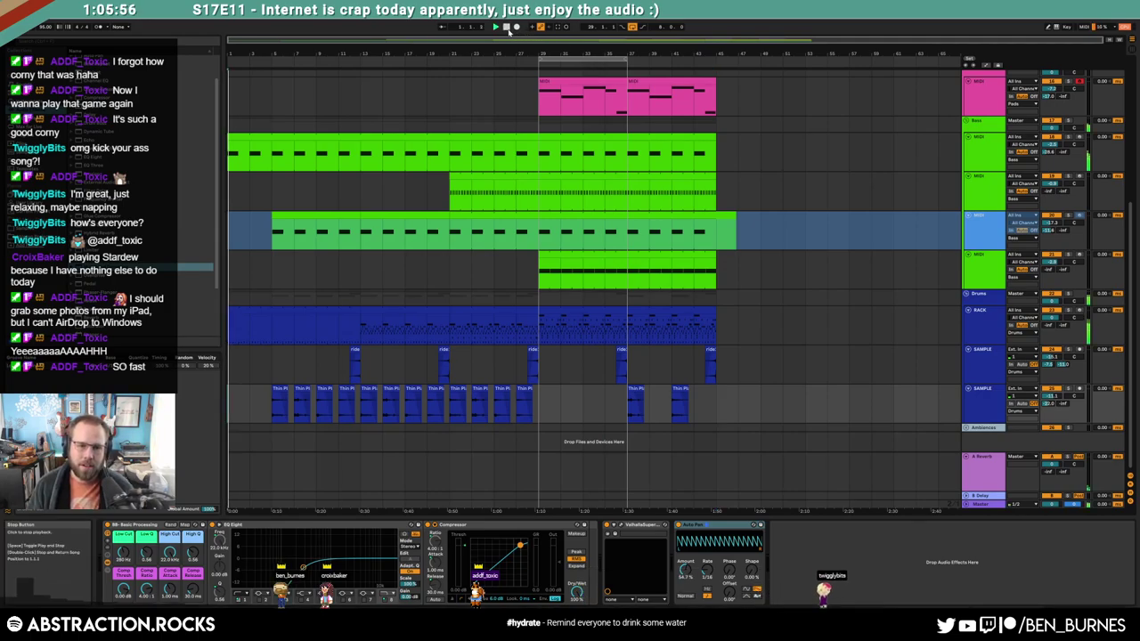
scroll(602, 232, up, 5)
scroll(602, 232, up, 3)
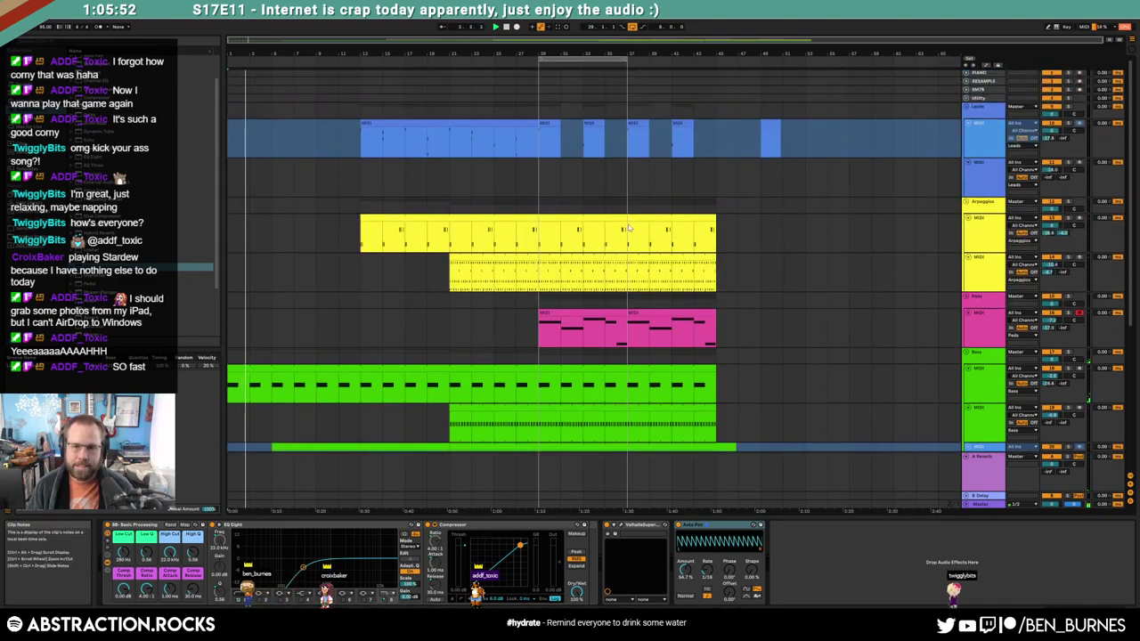
click(983, 186)
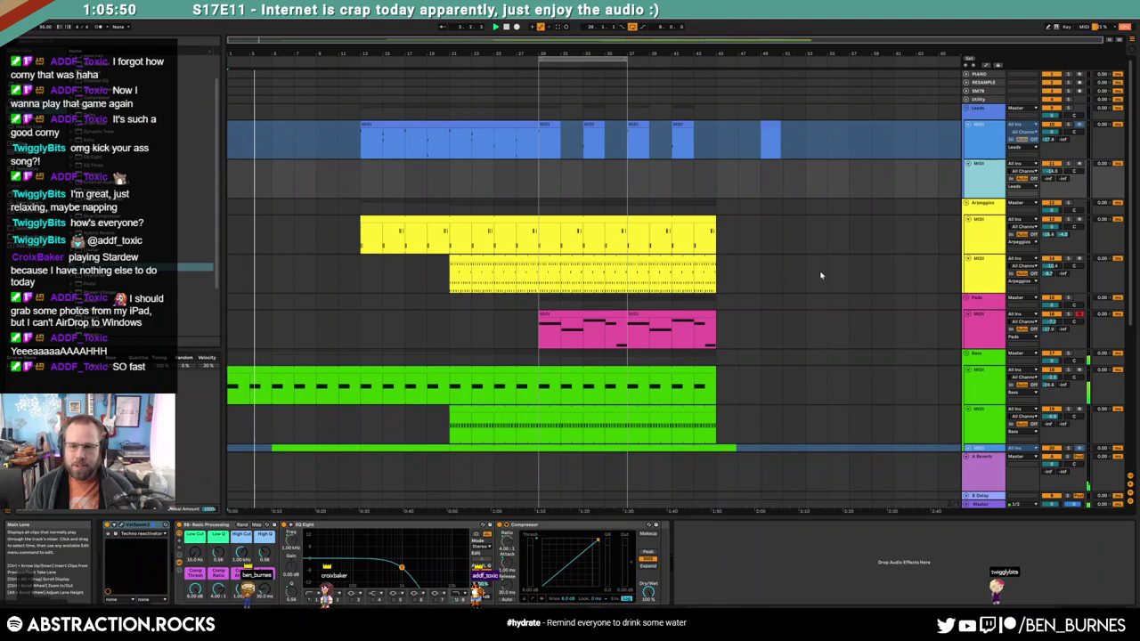
click(122, 526)
click(527, 157)
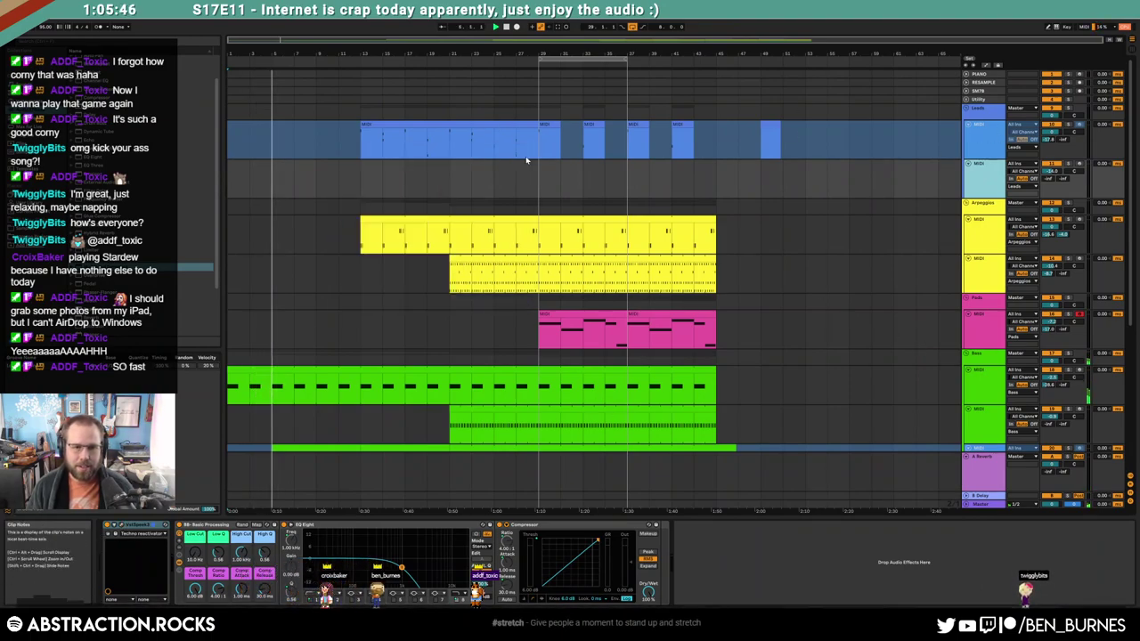
click(982, 143)
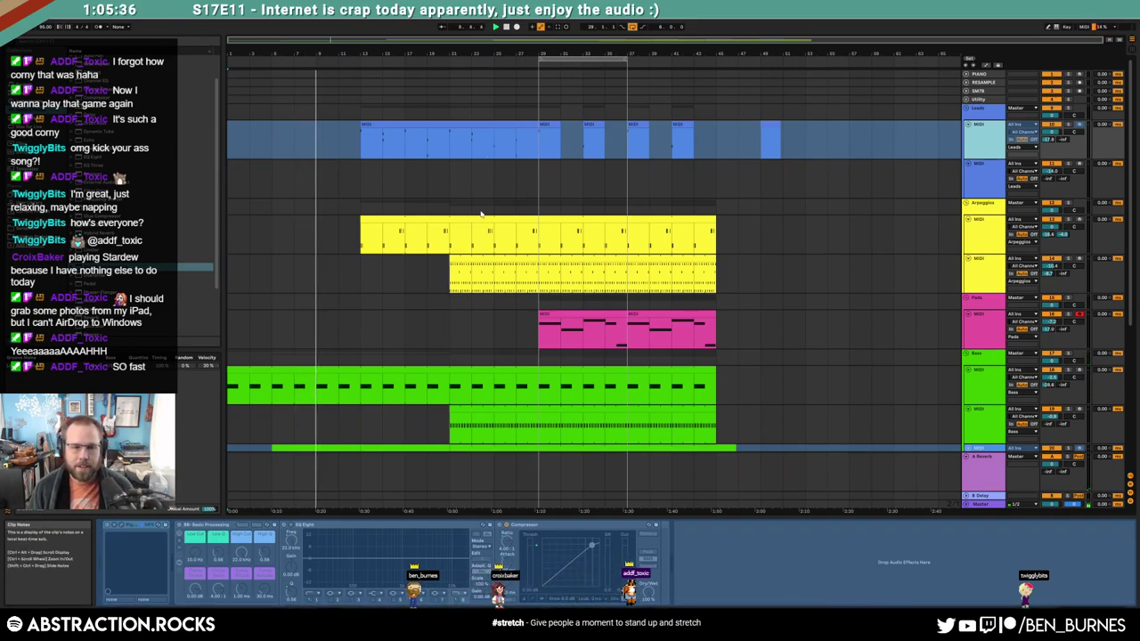
Move the third bass track above the second one in the Bass group
scroll(488, 329, down, 2)
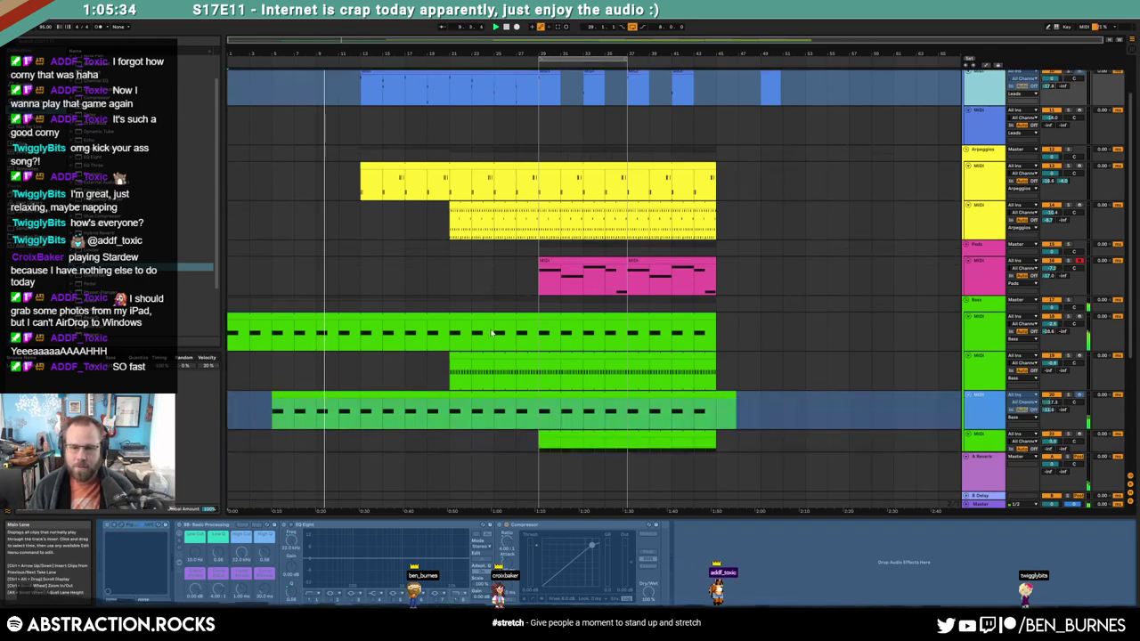
scroll(492, 332, down, 2)
click(997, 364)
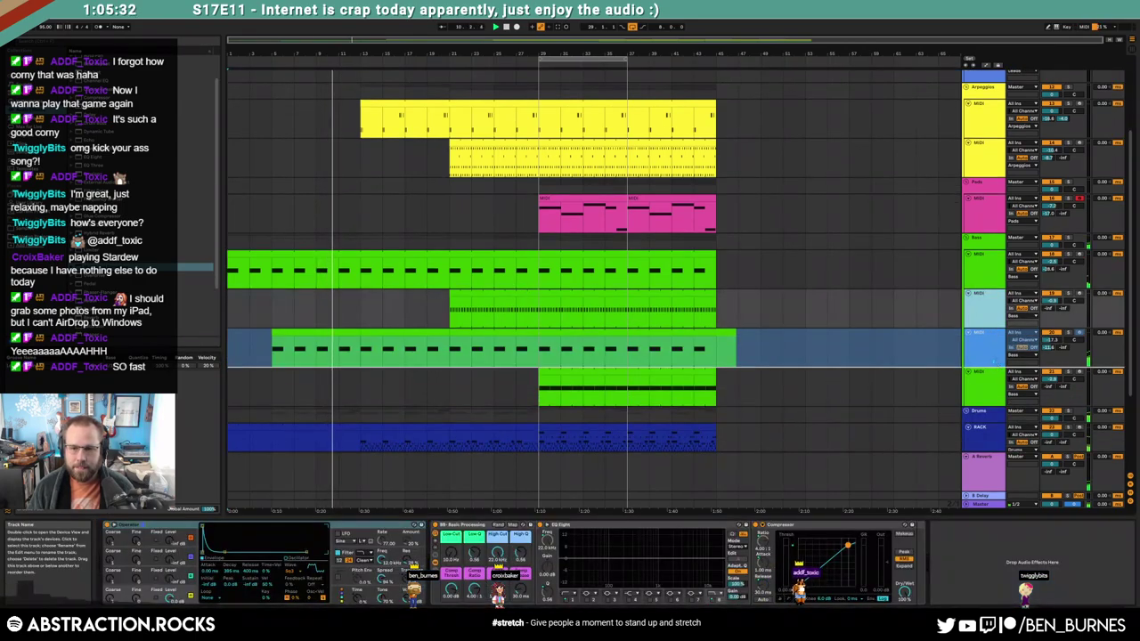
drag(994, 362, 991, 298)
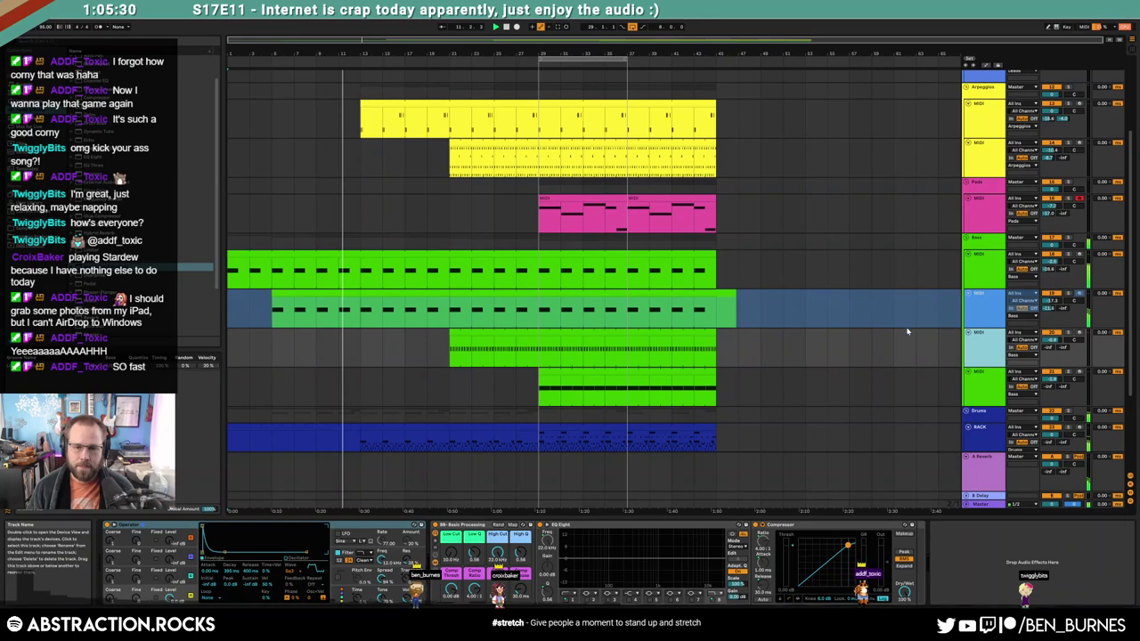
Inspect the device chain of the second bass track during playback
click(987, 313)
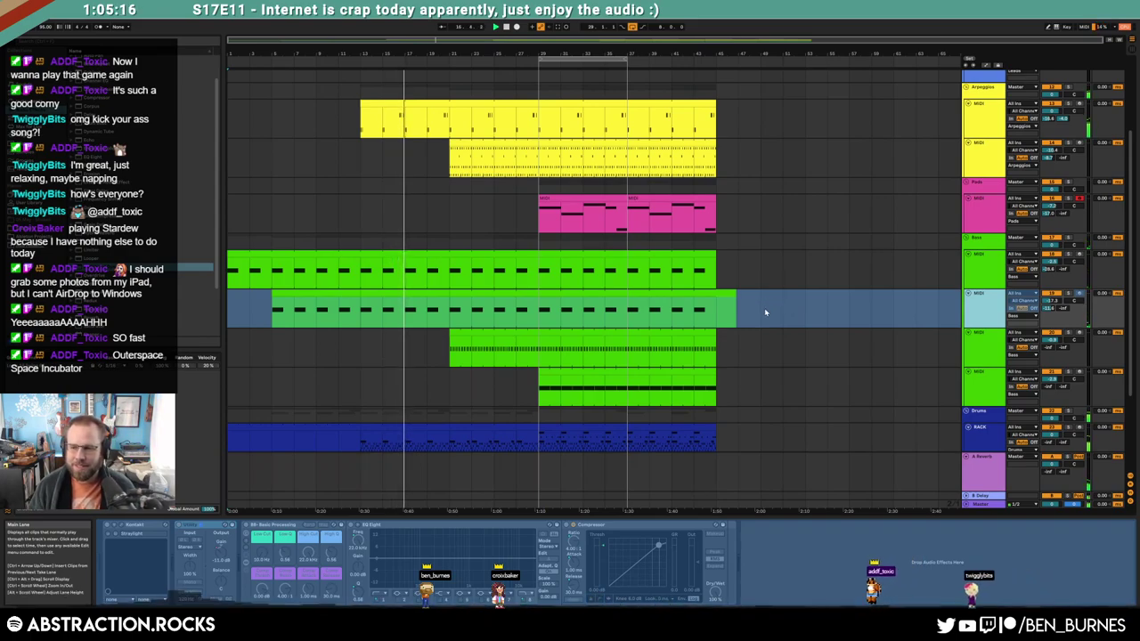
click(761, 315)
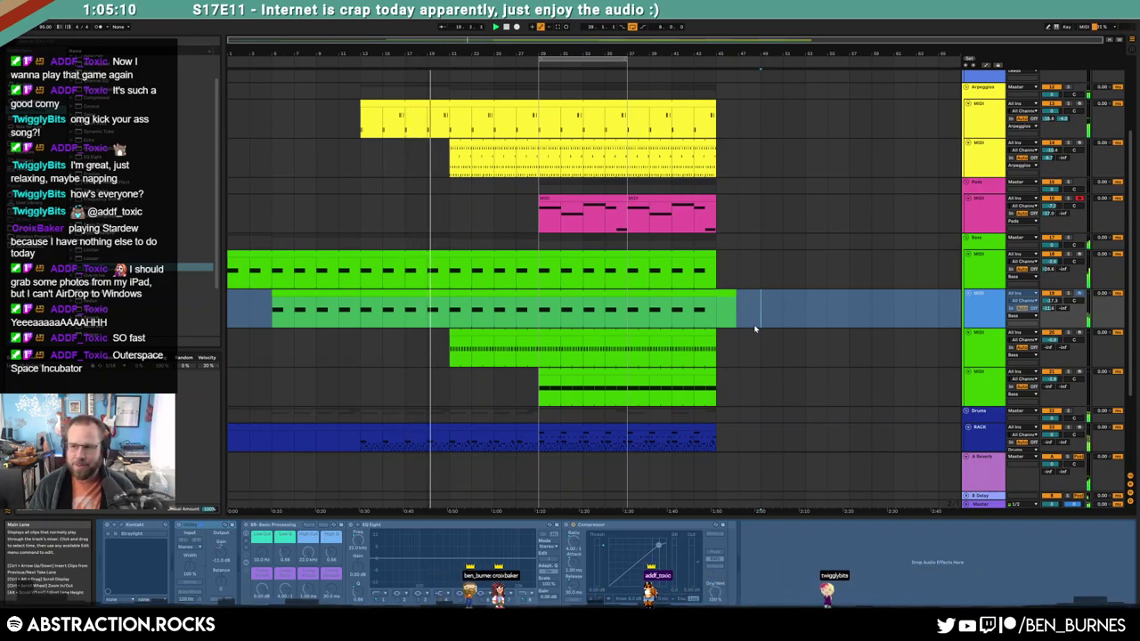
Automate the Operator Volume of the second arpeggio track as a fade-in from about -43 dB at bar 21 up to bar 29
scroll(754, 335, up, 3)
scroll(754, 344, up, 1)
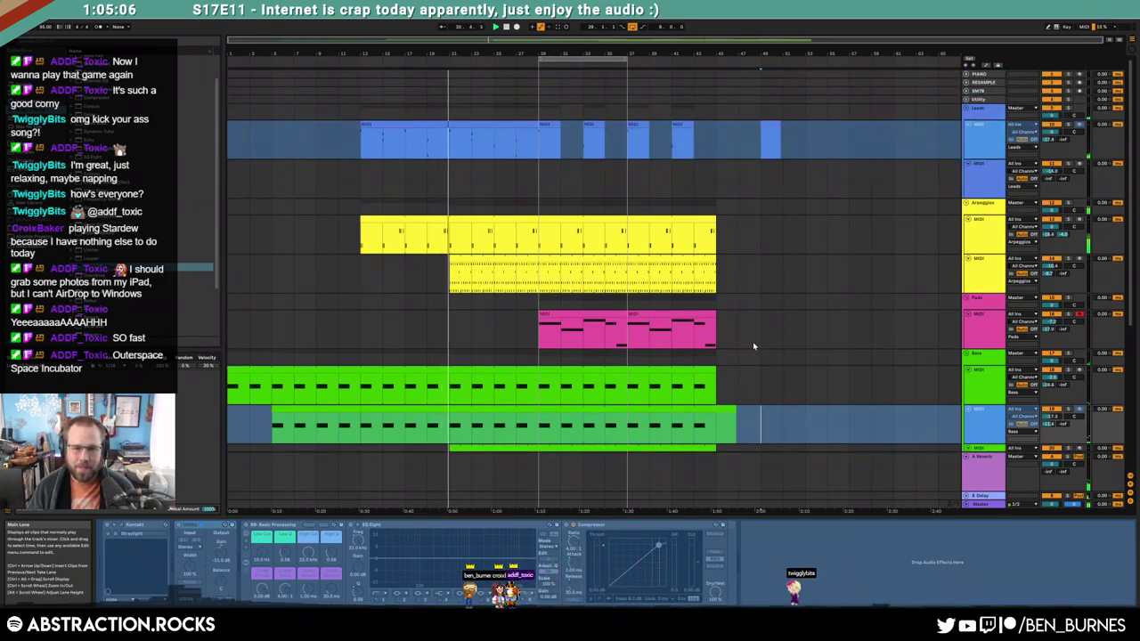
click(510, 260)
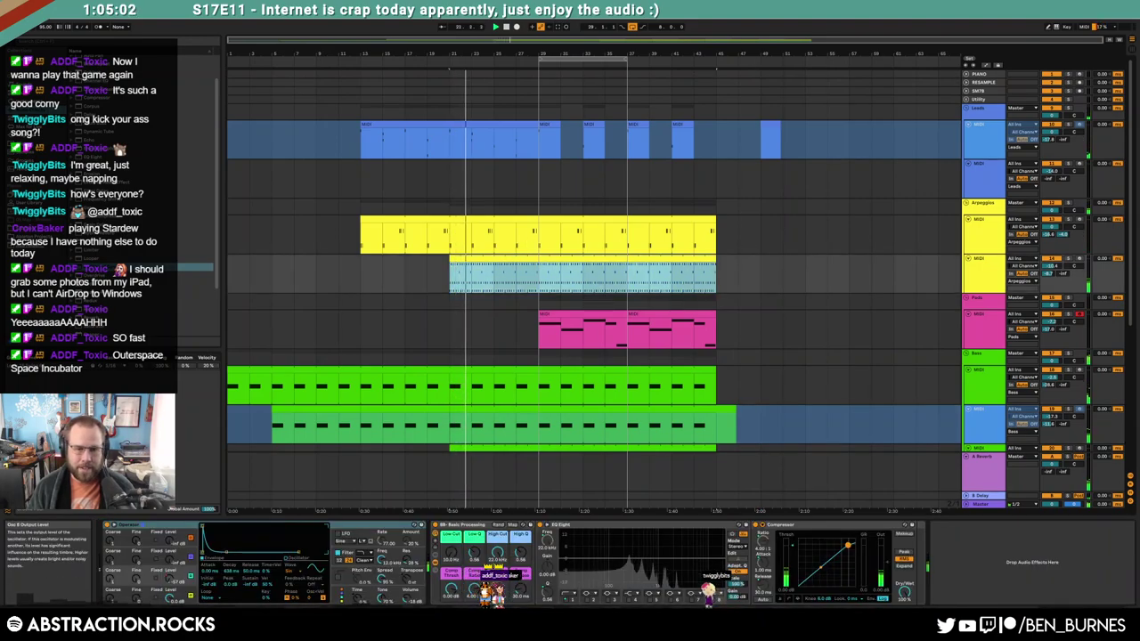
key(a)
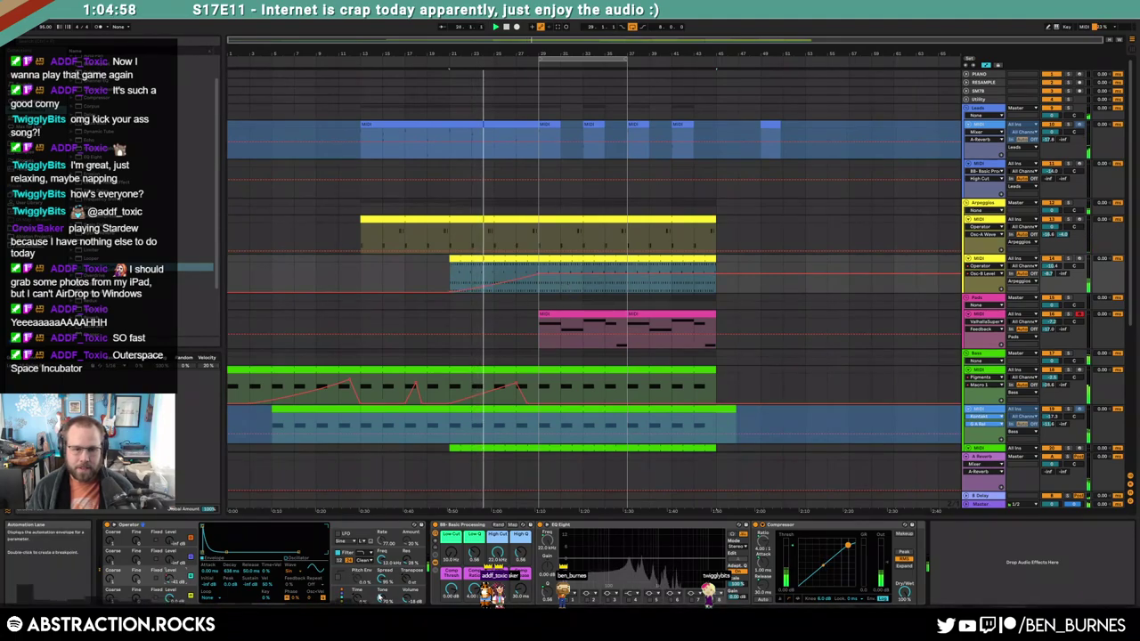
click(405, 601)
click(540, 281)
click(449, 281)
drag(449, 281, 450, 288)
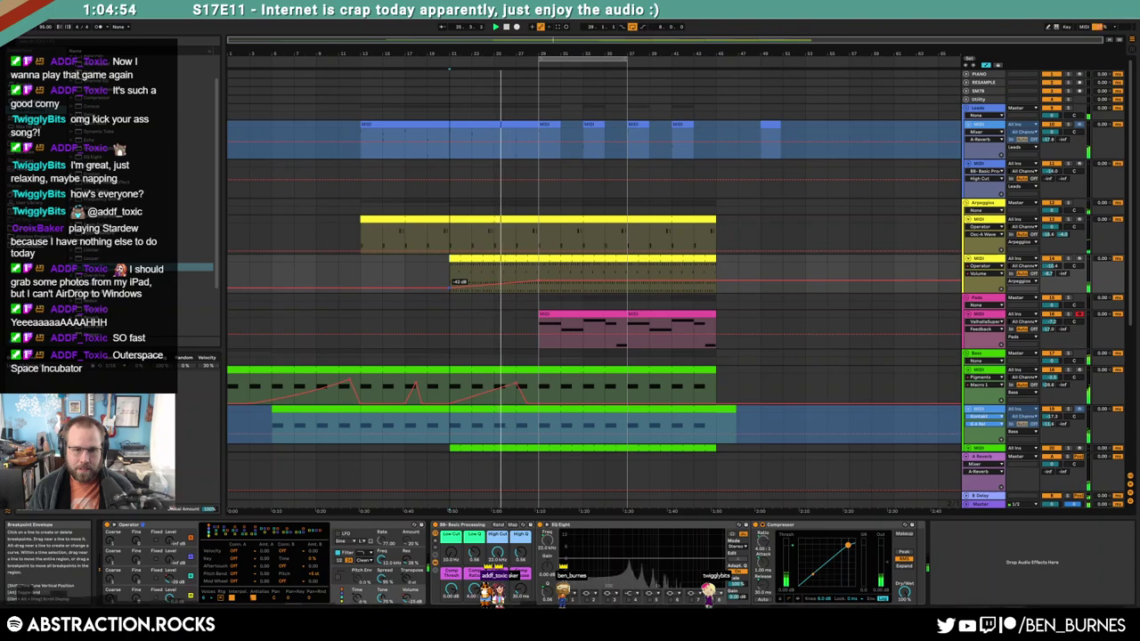
key(a)
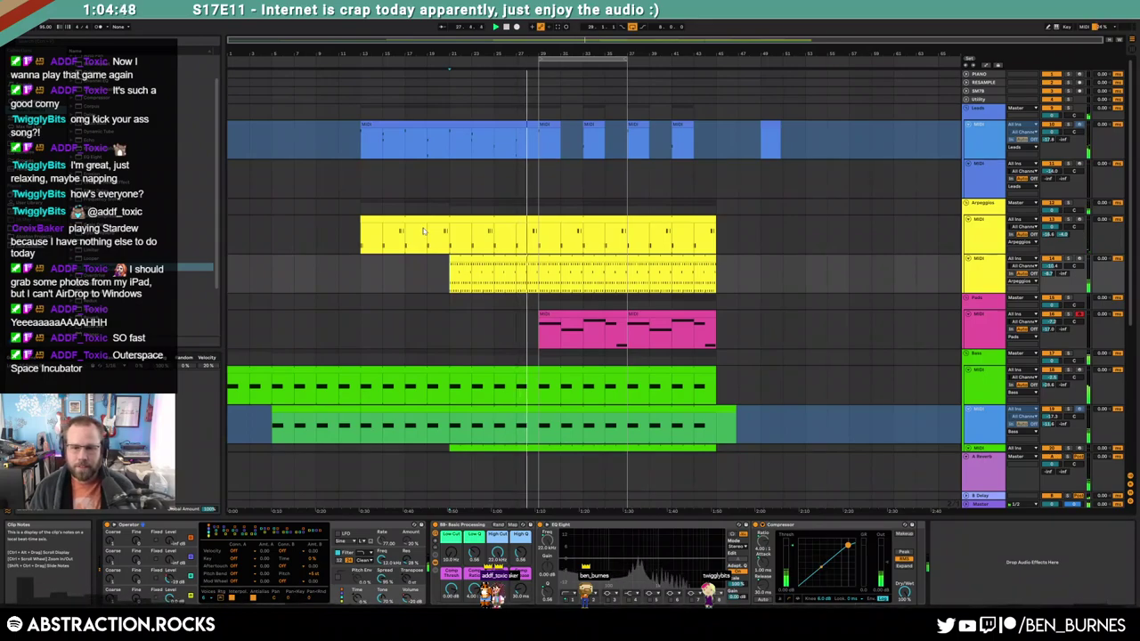
Move the loop region to bars 37–45 and inspect the device chain of the pads track
click(608, 60)
drag(607, 60, 677, 60)
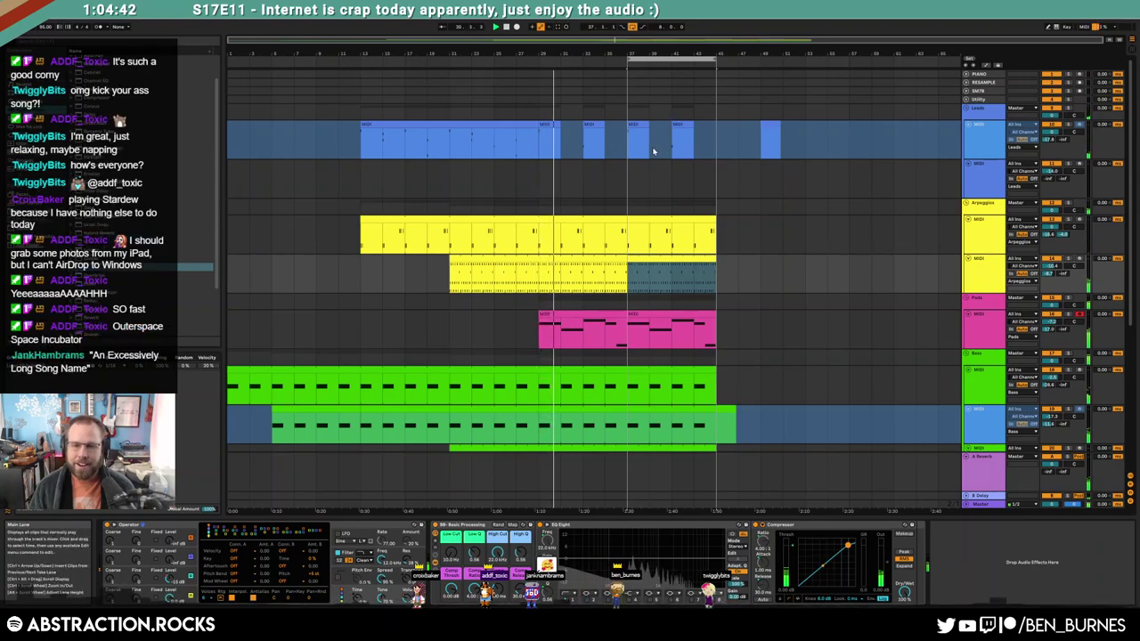
scroll(653, 152, down, 5)
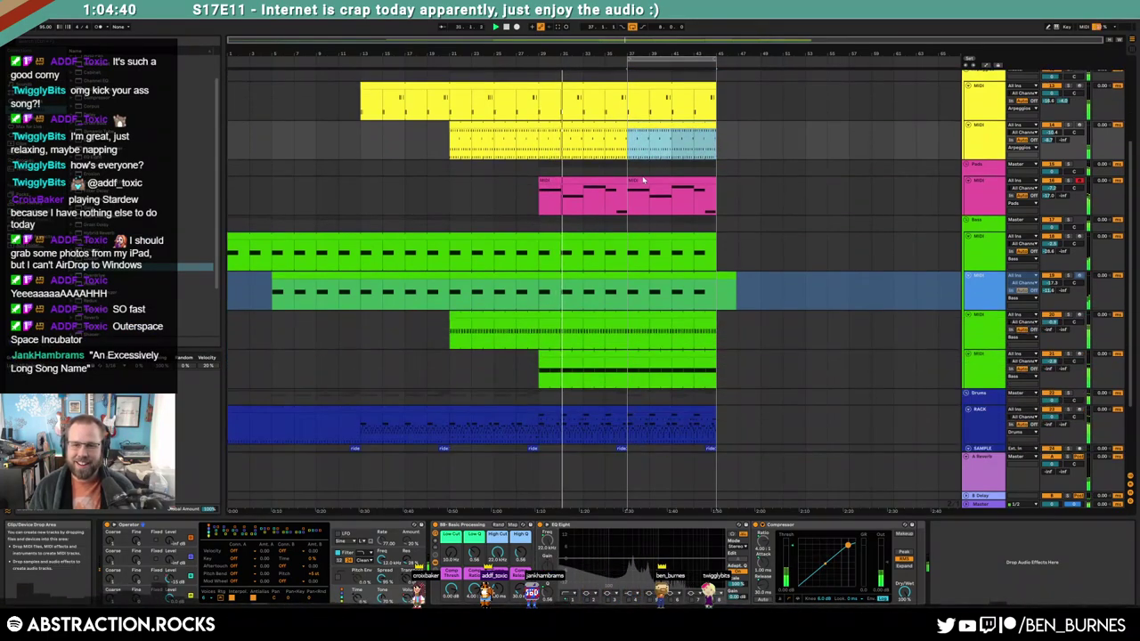
scroll(643, 180, down, 1)
click(603, 156)
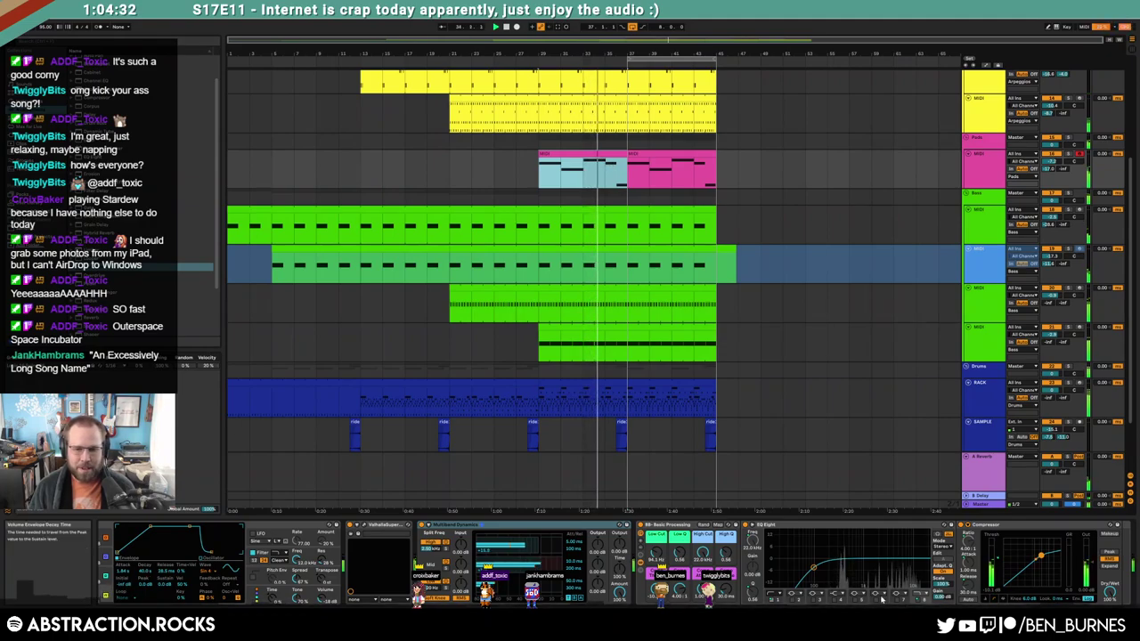
scroll(267, 537, left, 3)
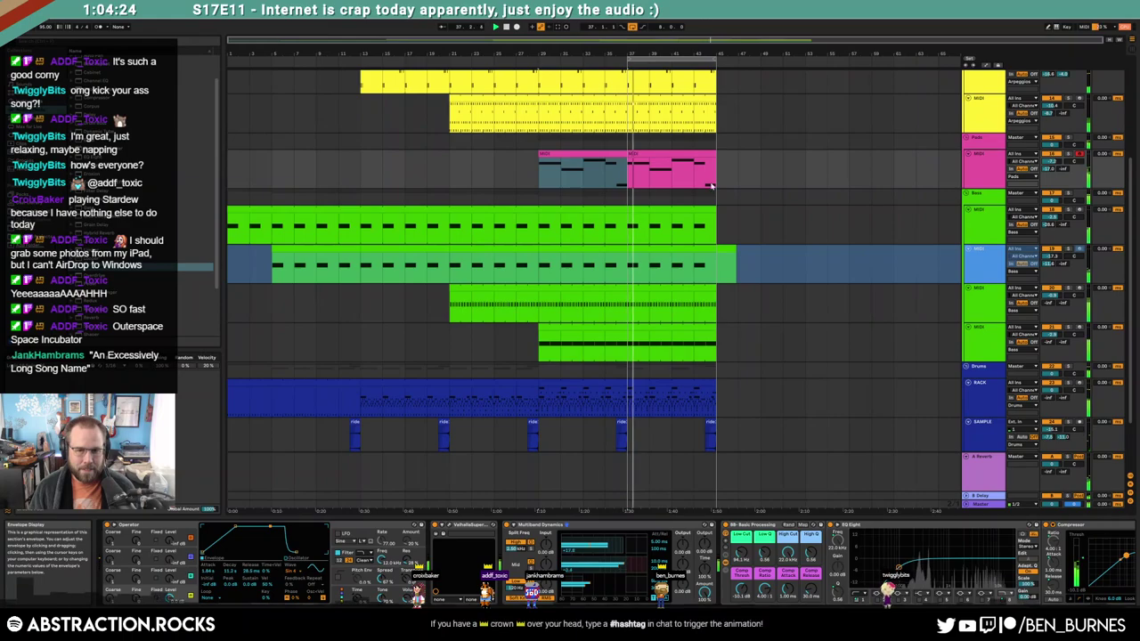
Lengthen both G3 notes and the F3 note in the first pads clip to overlap the following notes slightly, and duplicate the clip to bar 37
click(595, 152)
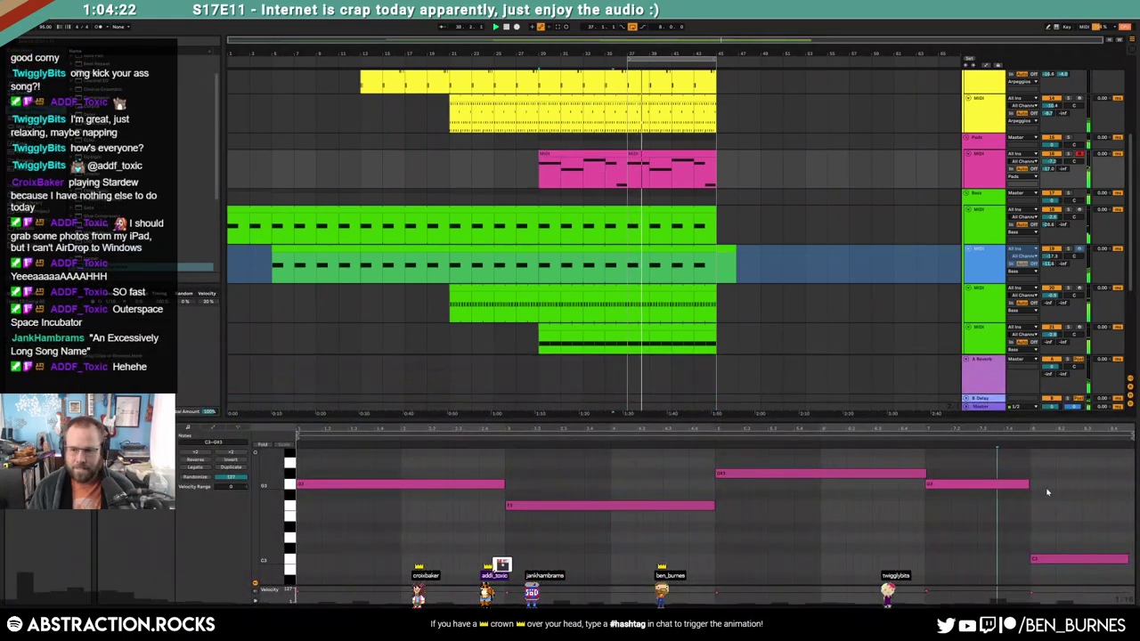
drag(1027, 485, 1036, 485)
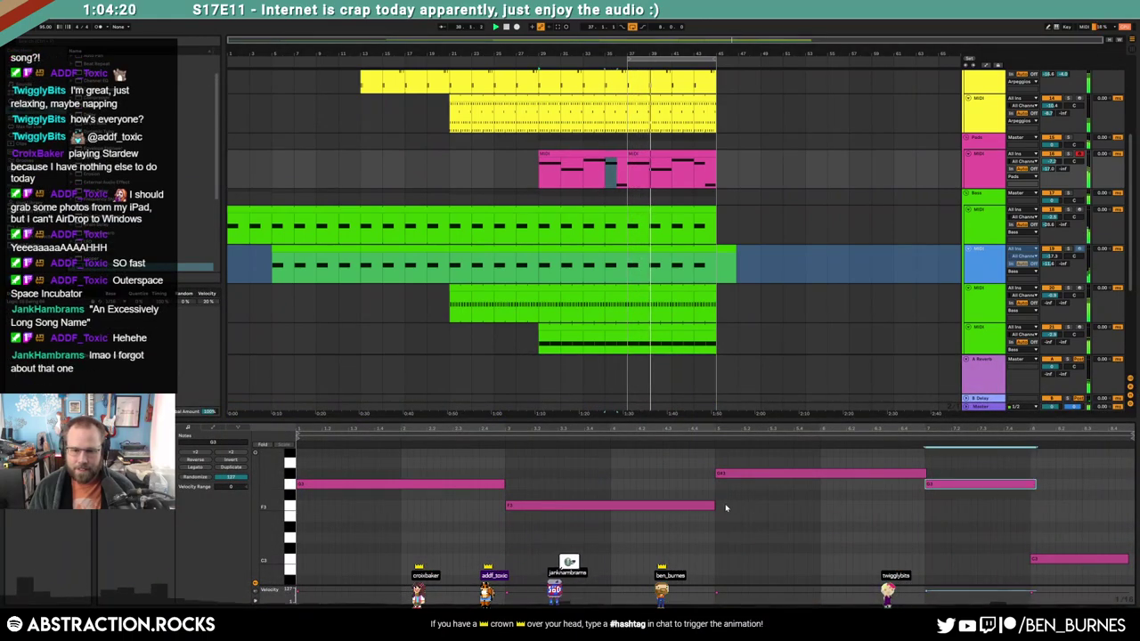
drag(713, 505, 722, 505)
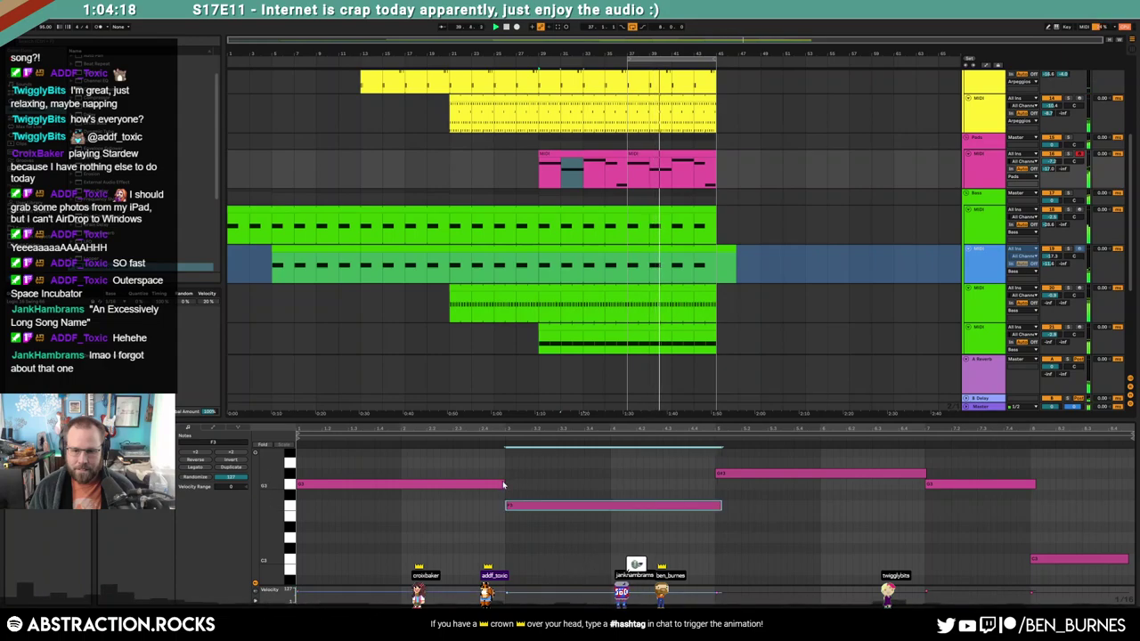
drag(504, 484, 511, 483)
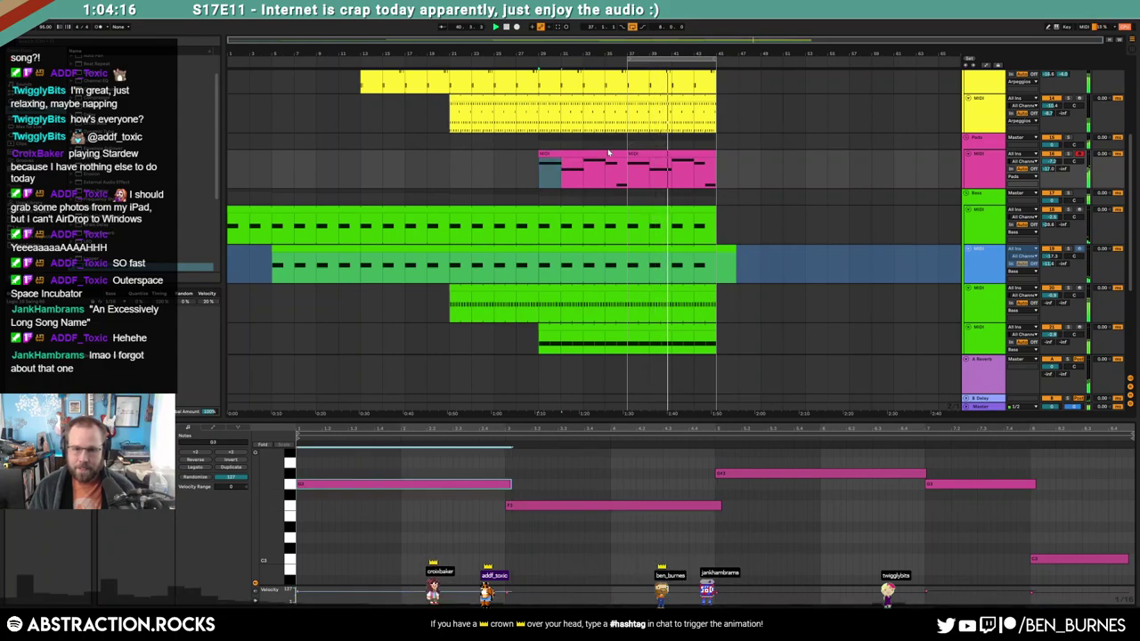
click(608, 152)
key(ctrl+d)
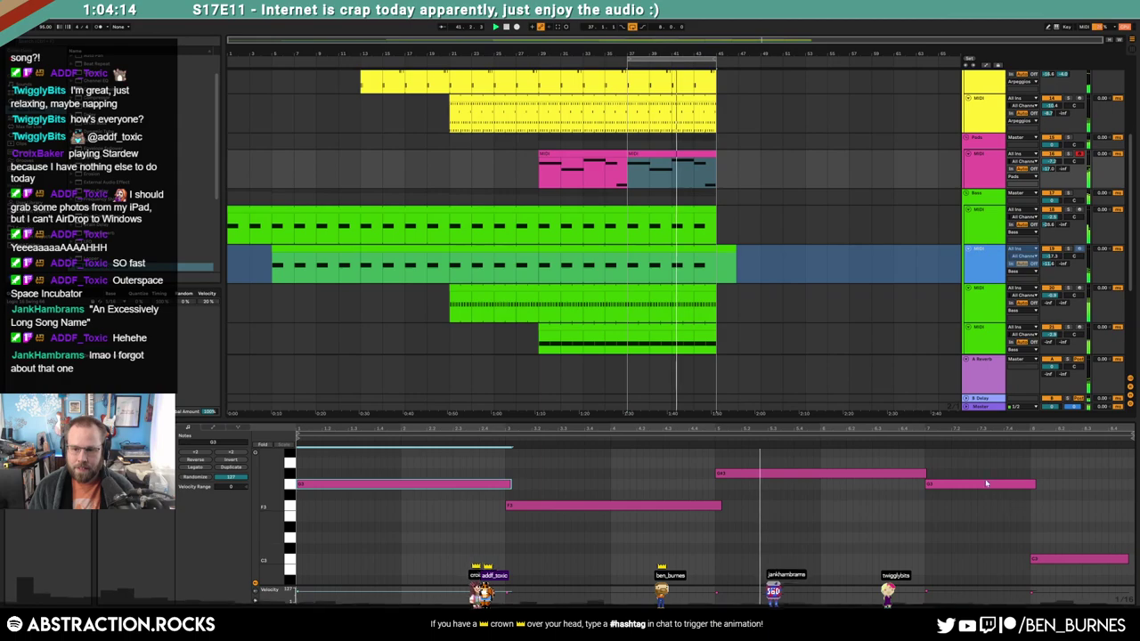
In the pads clip at bar 37, raise the last G3 note to A#3 and the final C3 note to C4
drag(972, 467, 983, 529)
key(Up)
key(Up)
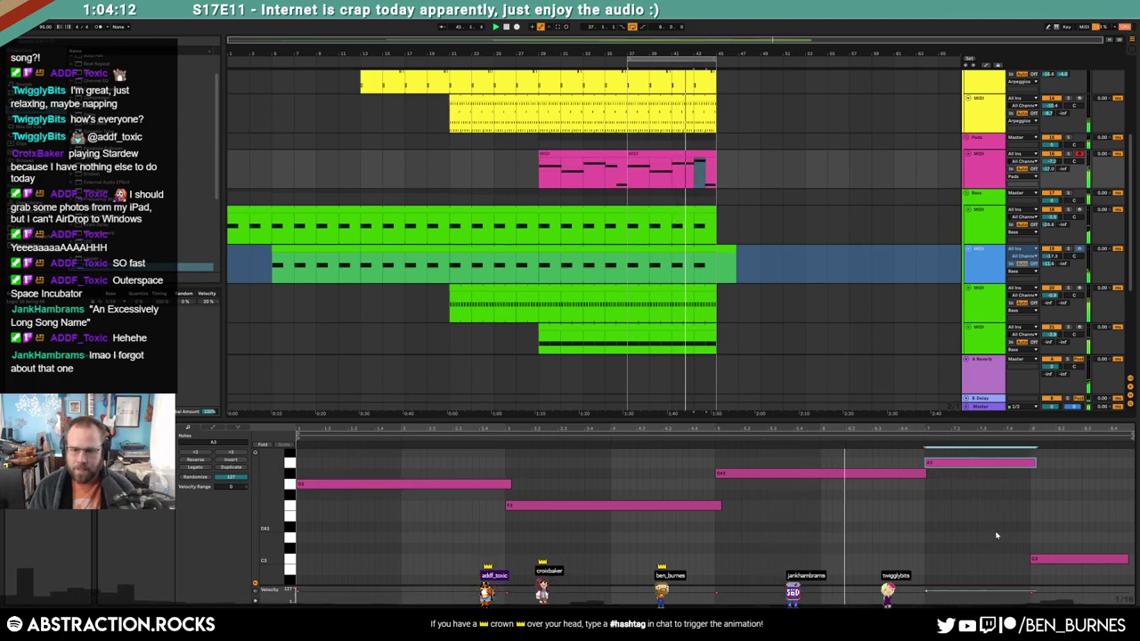
scroll(1057, 542, up, 1)
key(Up)
scroll(1071, 543, down, 2)
click(1076, 551)
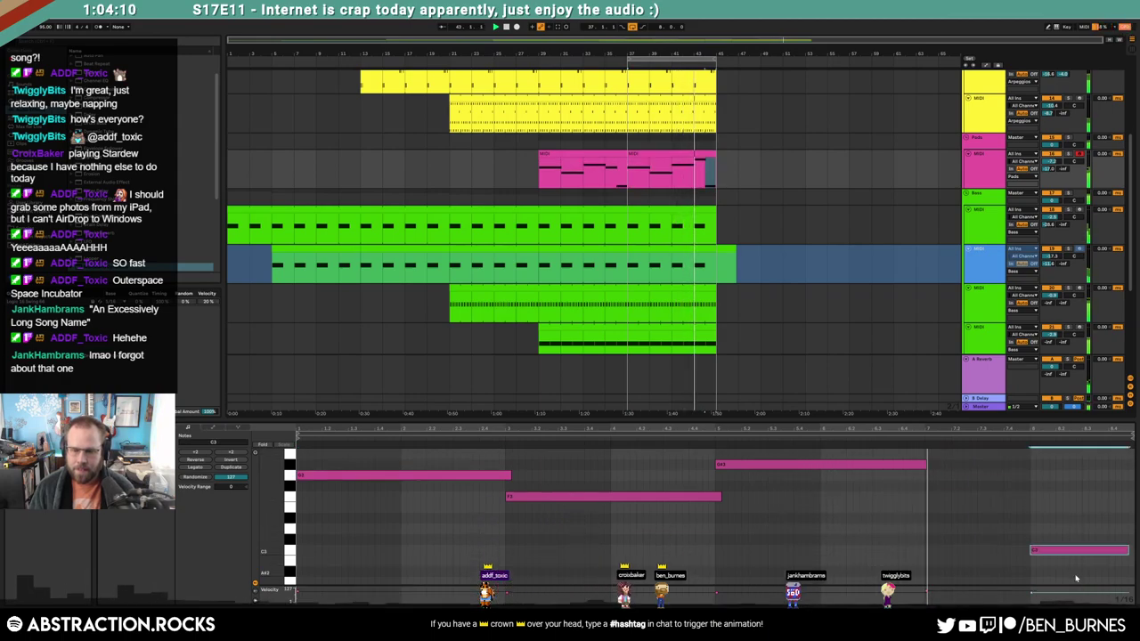
key(shift+Up)
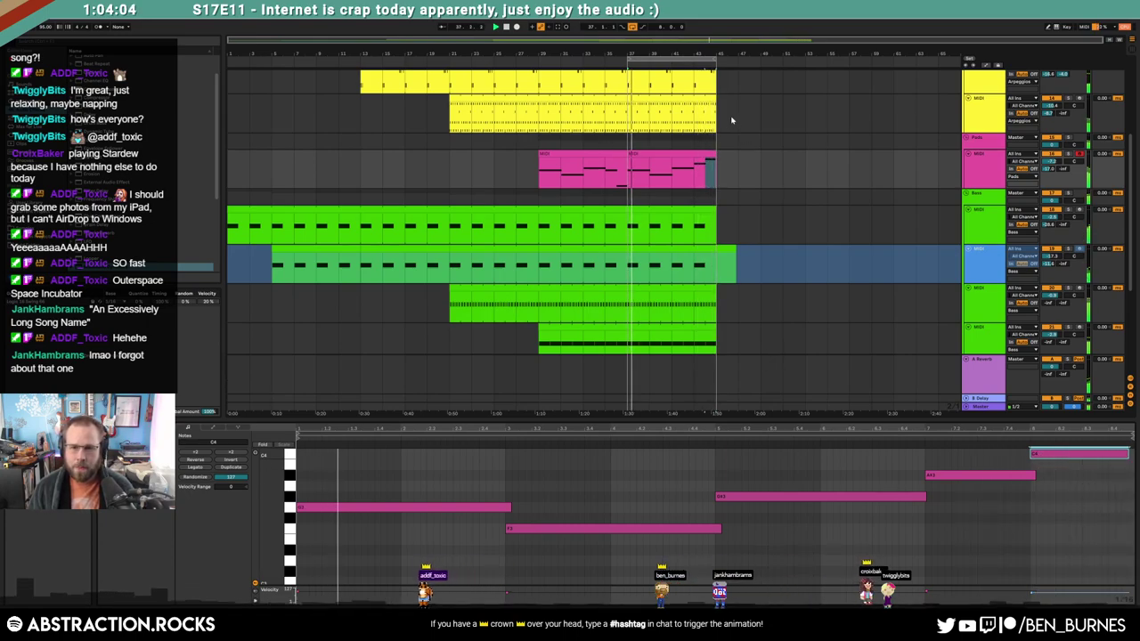
Cut the second arpeggio track and the third and fourth bass tracks so their clips end at bar 44
click(706, 107)
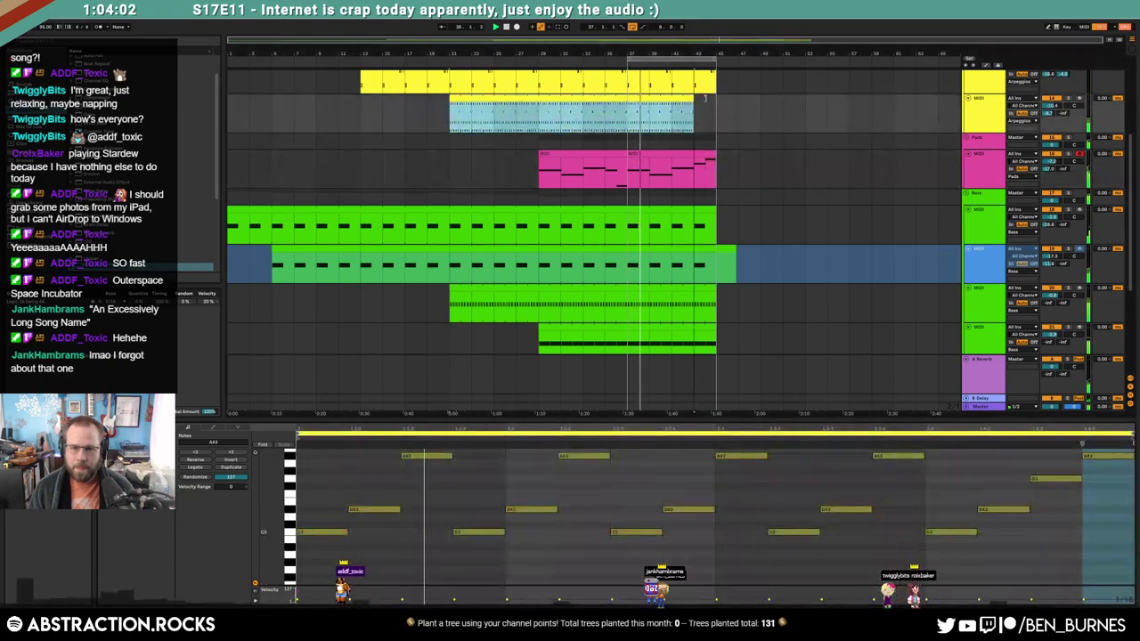
scroll(706, 99, up, 3)
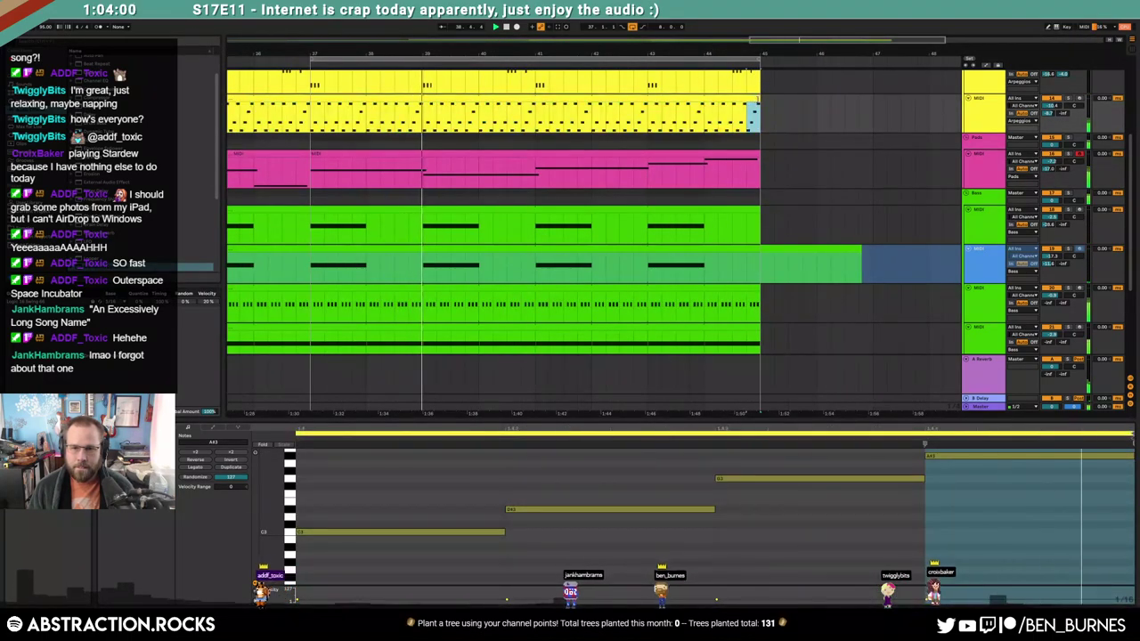
click(768, 112)
drag(742, 109, 707, 111)
scroll(774, 226, down, 3)
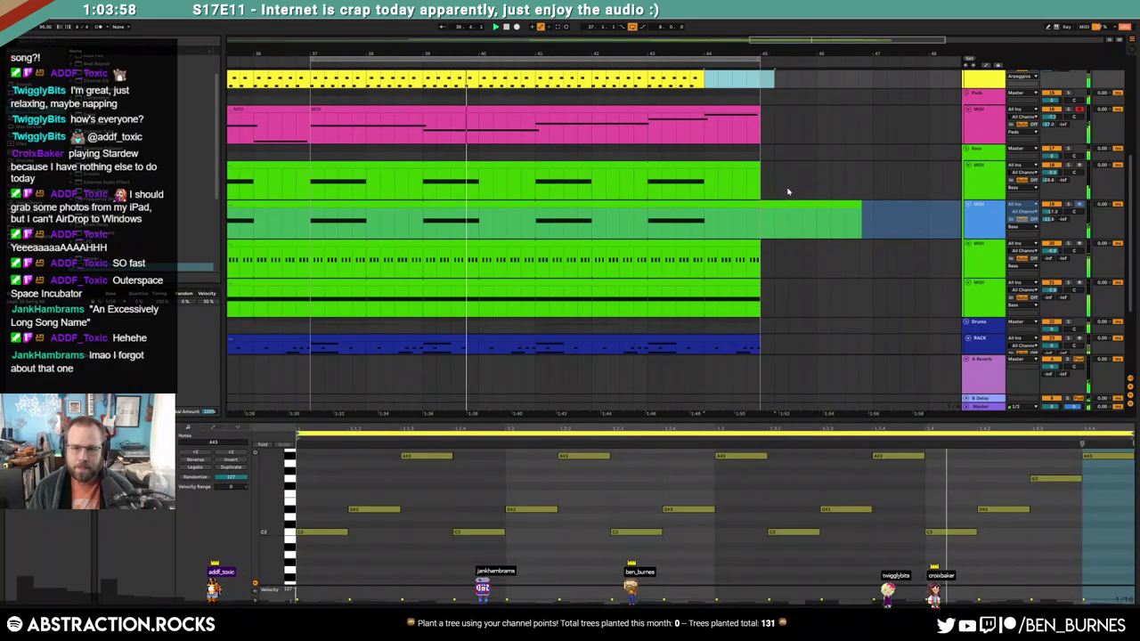
drag(759, 208, 704, 210)
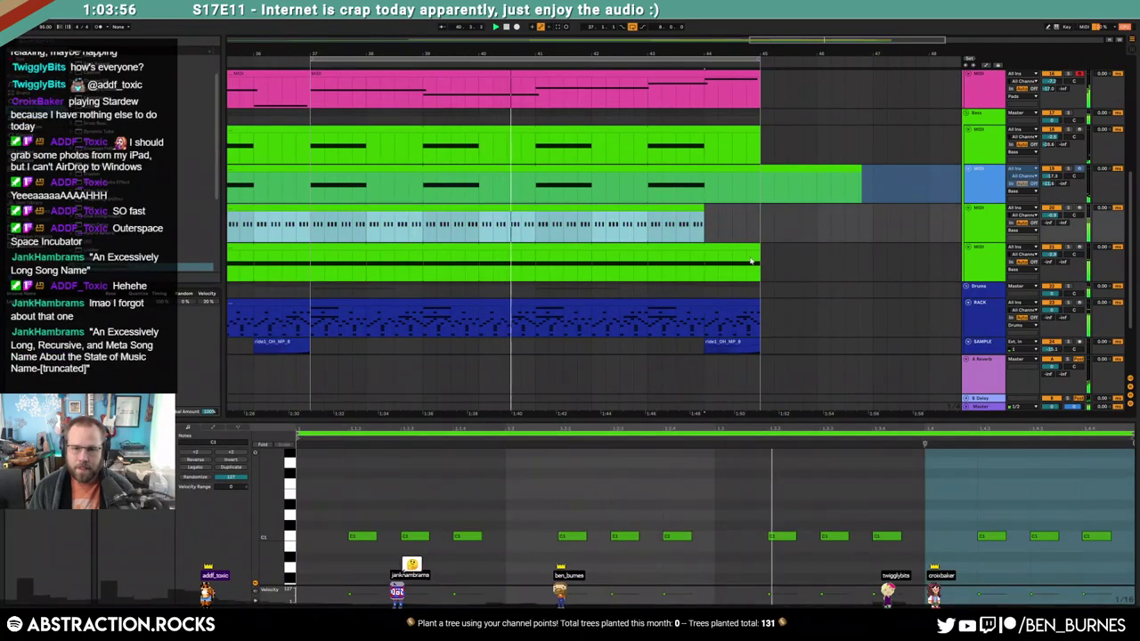
mouse_move(759, 248)
mouse_down()
mouse_move(705, 249)
mouse_move(751, 264)
mouse_up()
Add two extra hits on the upper snare row at the end of the last drum clip and delete the ride sample at bar 44
scroll(748, 283, down, 3)
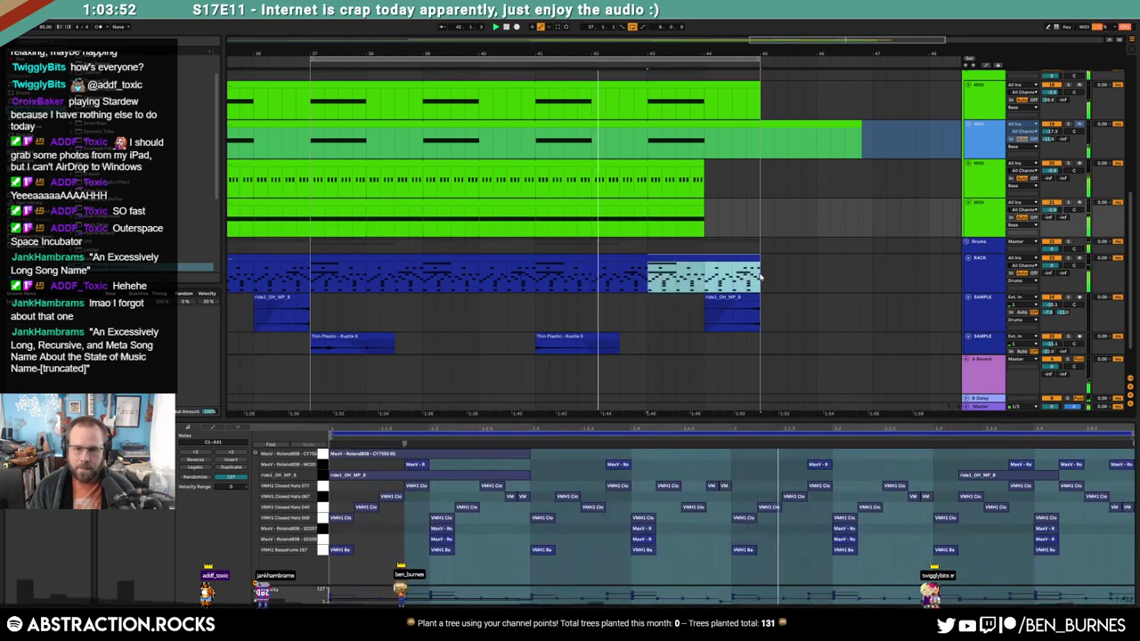
click(1016, 548)
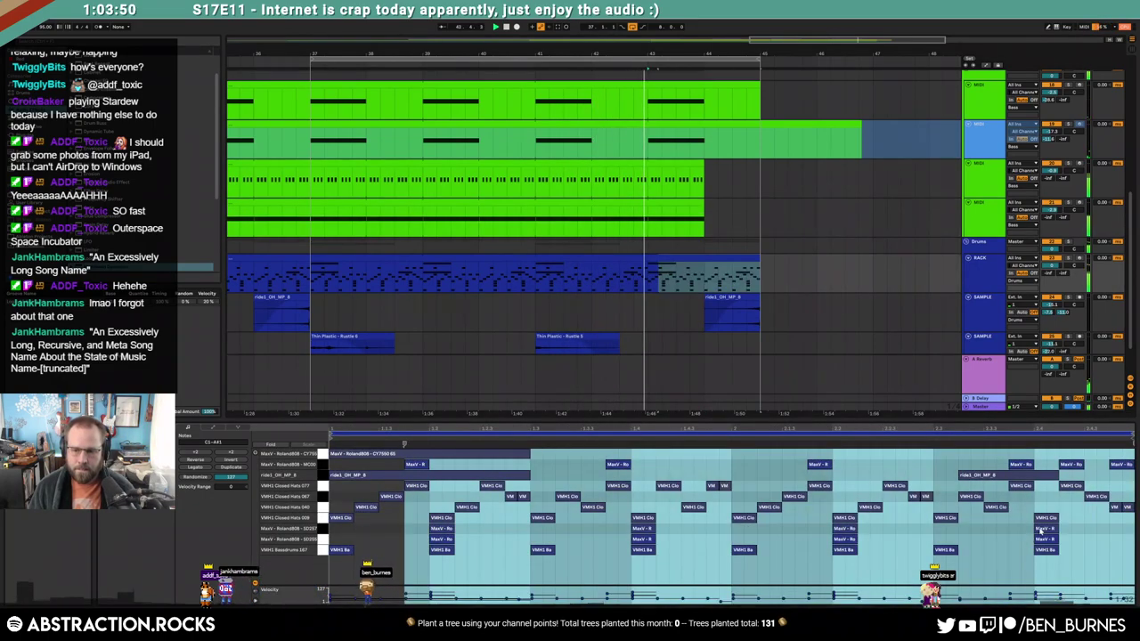
double_click(1073, 530)
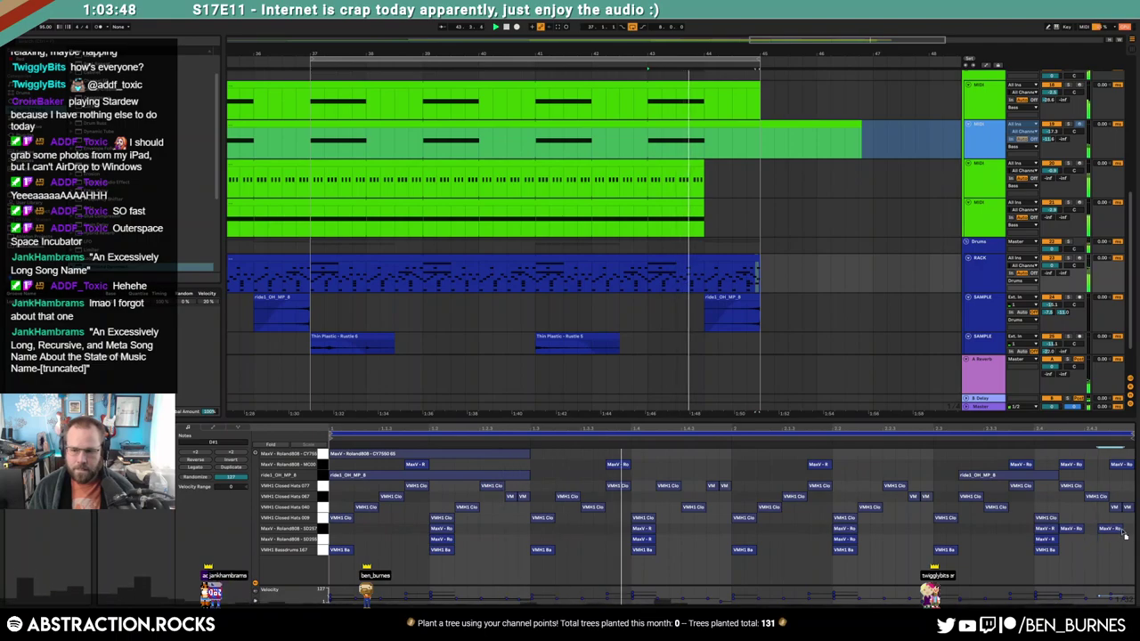
click(740, 314)
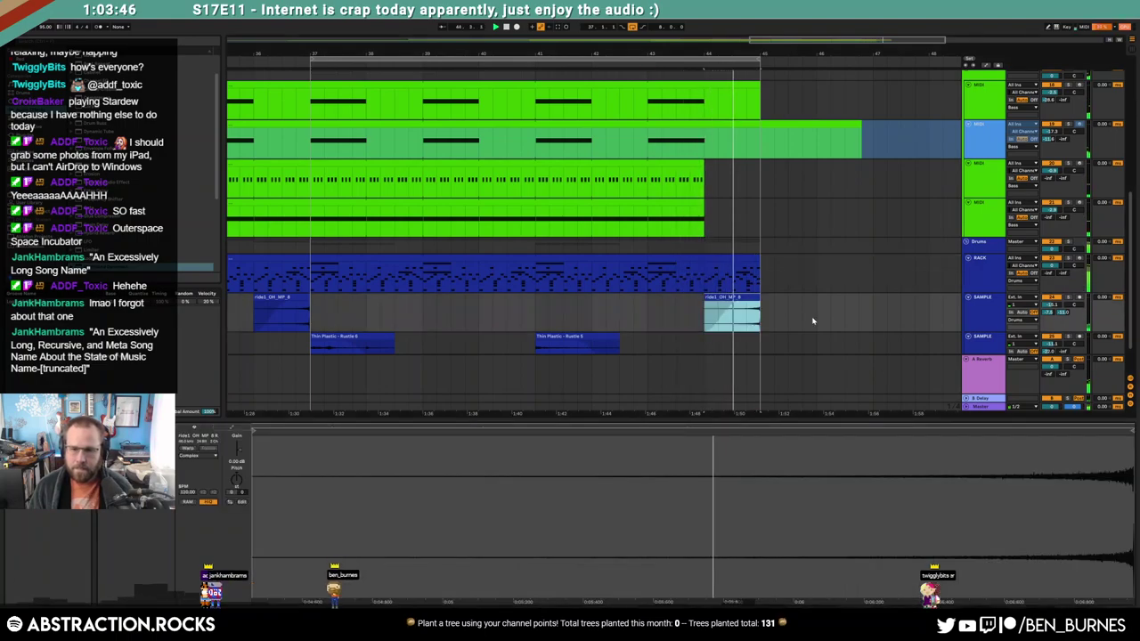
click(812, 321)
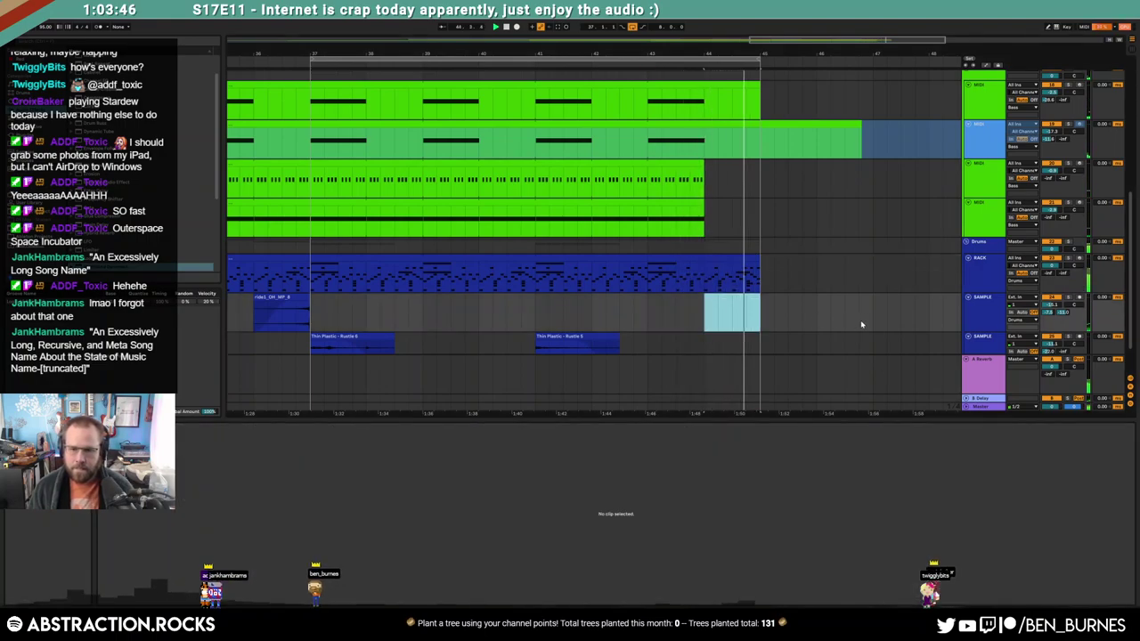
Stop playback and add two short closed-hat notes and a short ride note in the final beat of the last drum clip
click(746, 258)
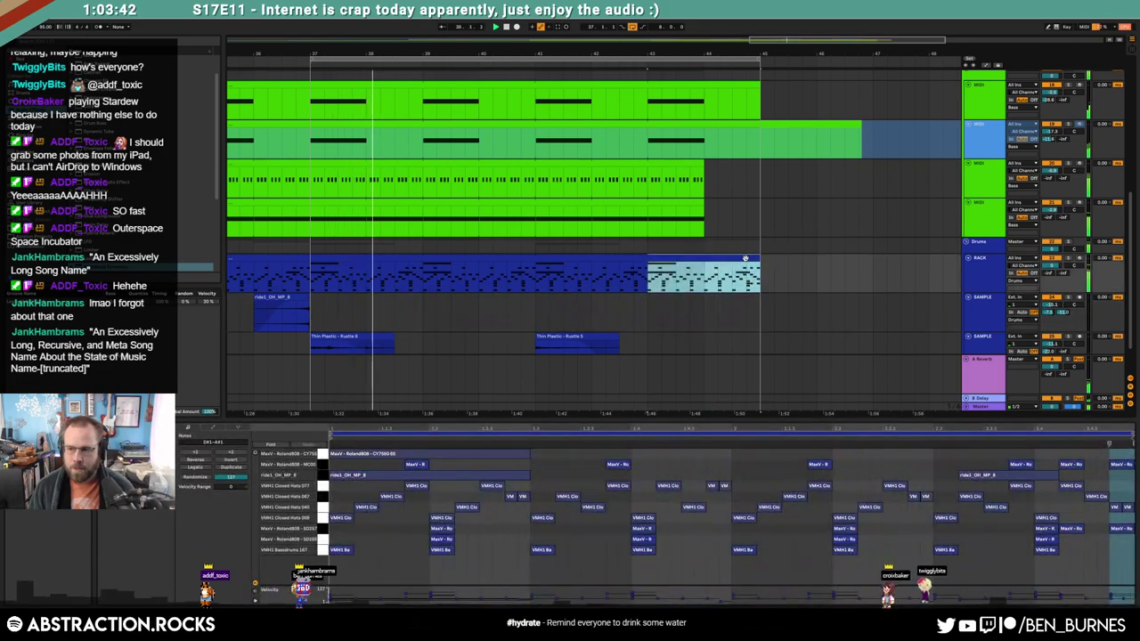
click(1000, 556)
key(space)
double_click(1051, 497)
double_click(1076, 476)
double_click(1102, 486)
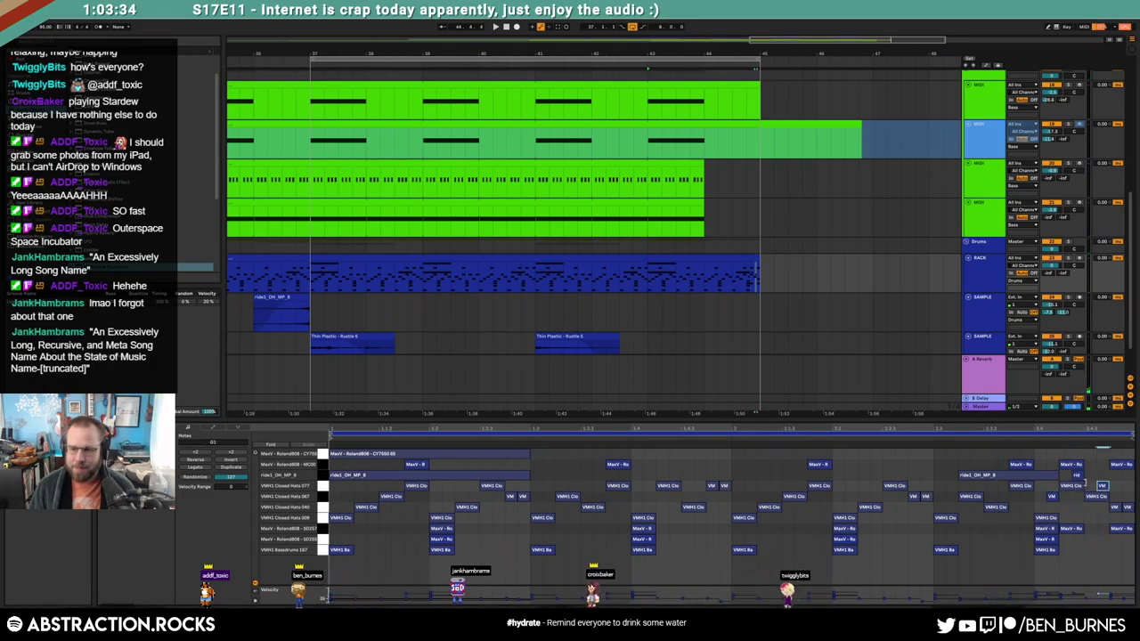
Halve the three longer closed-hat notes in the drum clip's final beat and shorten the preceding ride note to end where that beat begins
click(1066, 486)
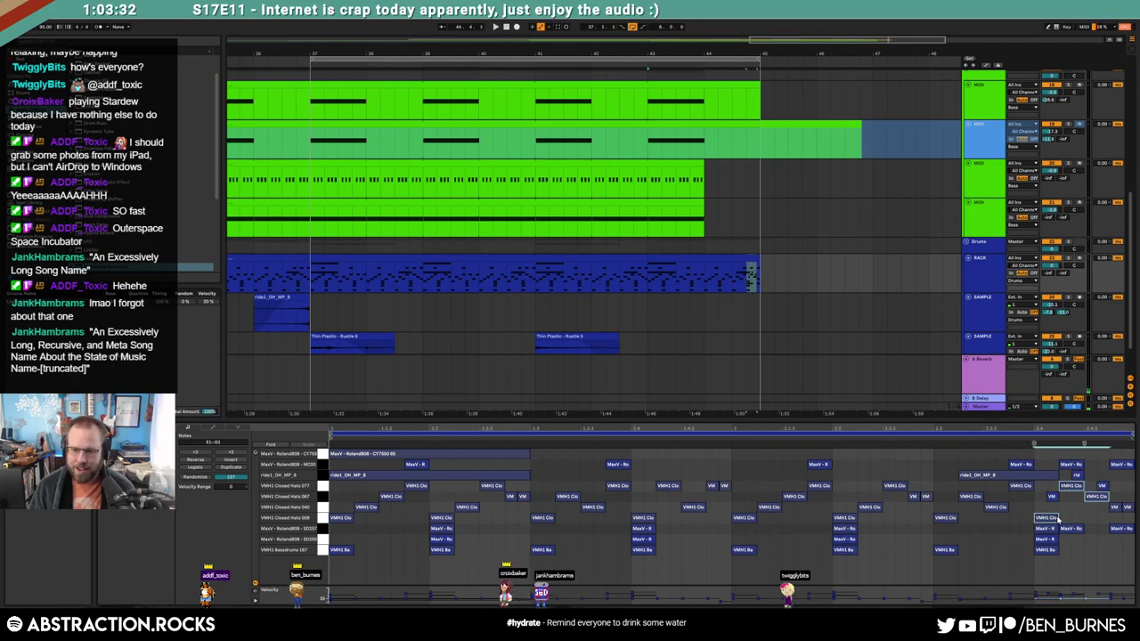
drag(1058, 519, 1046, 517)
drag(1058, 475, 1039, 475)
click(1039, 478)
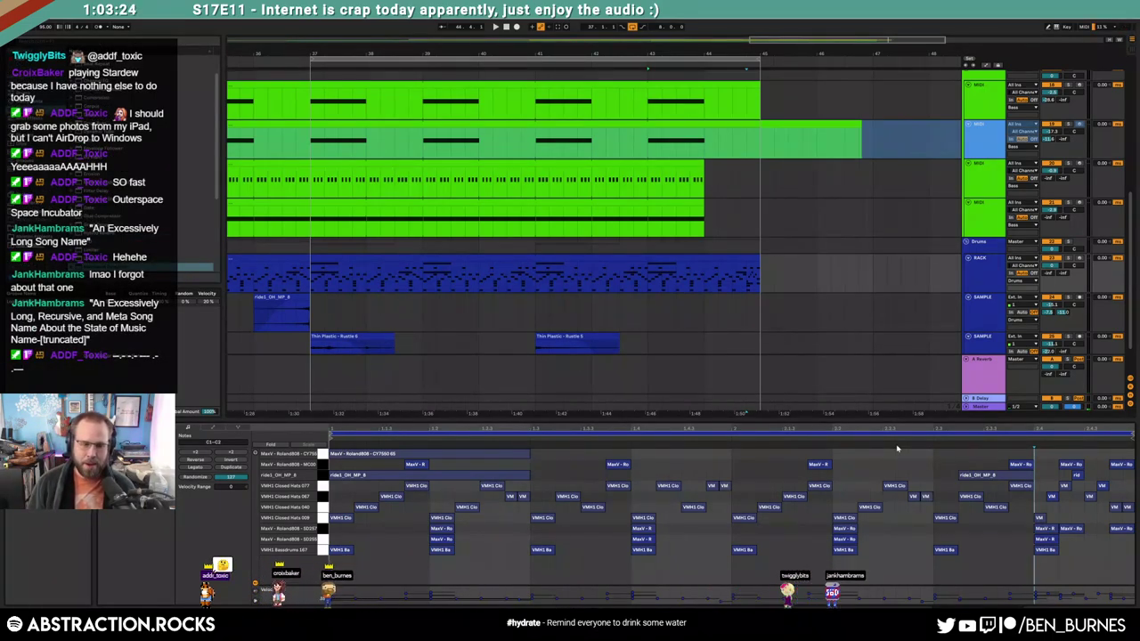
Play the arrangement from bar 43 to hear the transition into the loop's end, with the drum rack's device chain shown
click(650, 282)
scroll(683, 308, down, 3)
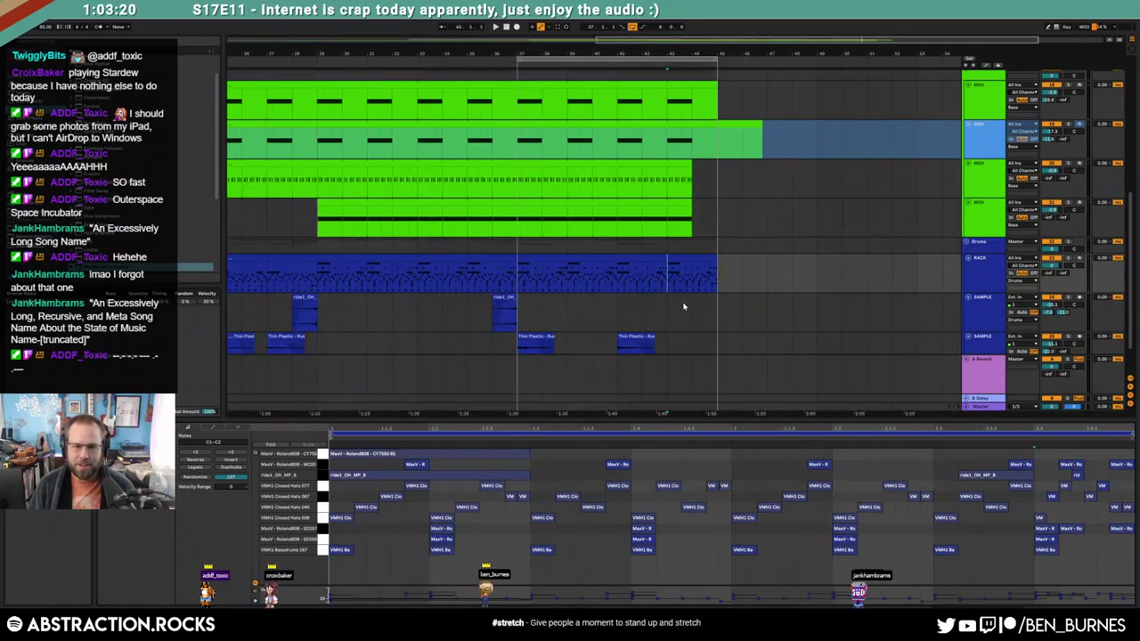
key(shift+Tab)
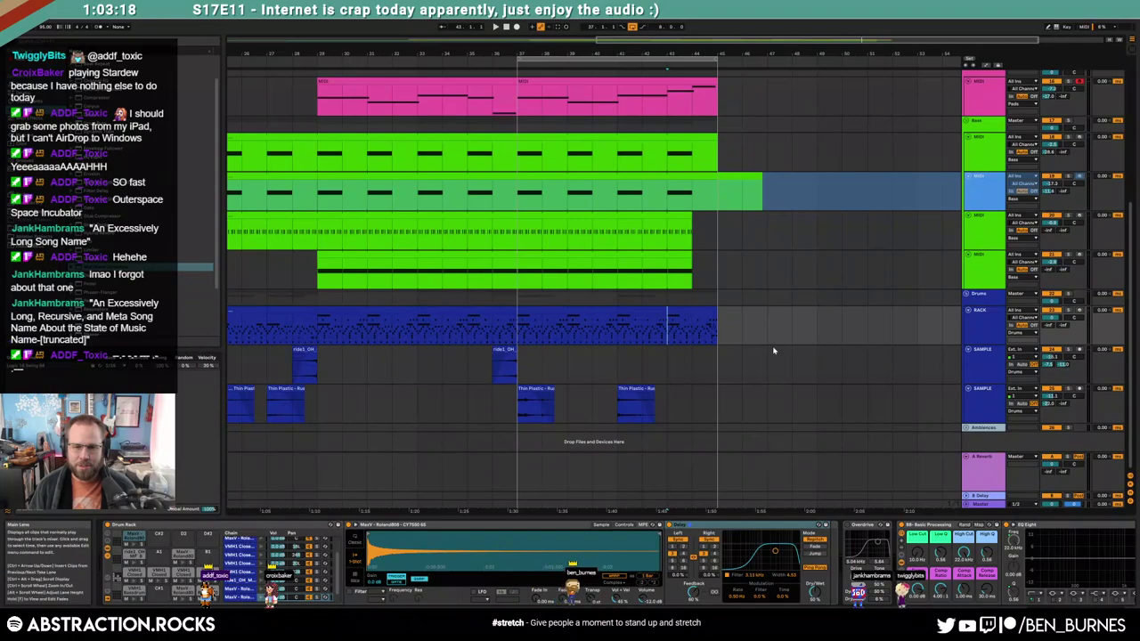
key(space)
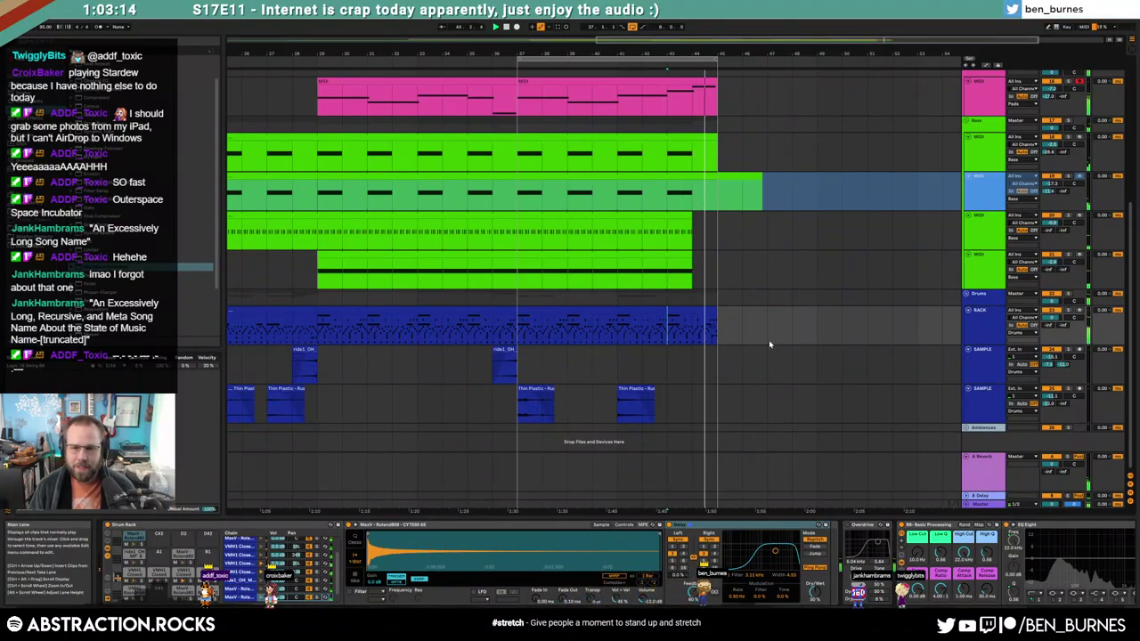
Add two short hits on the upper Roland808 snare row just before the final beat of the last drum clip
double_click(693, 326)
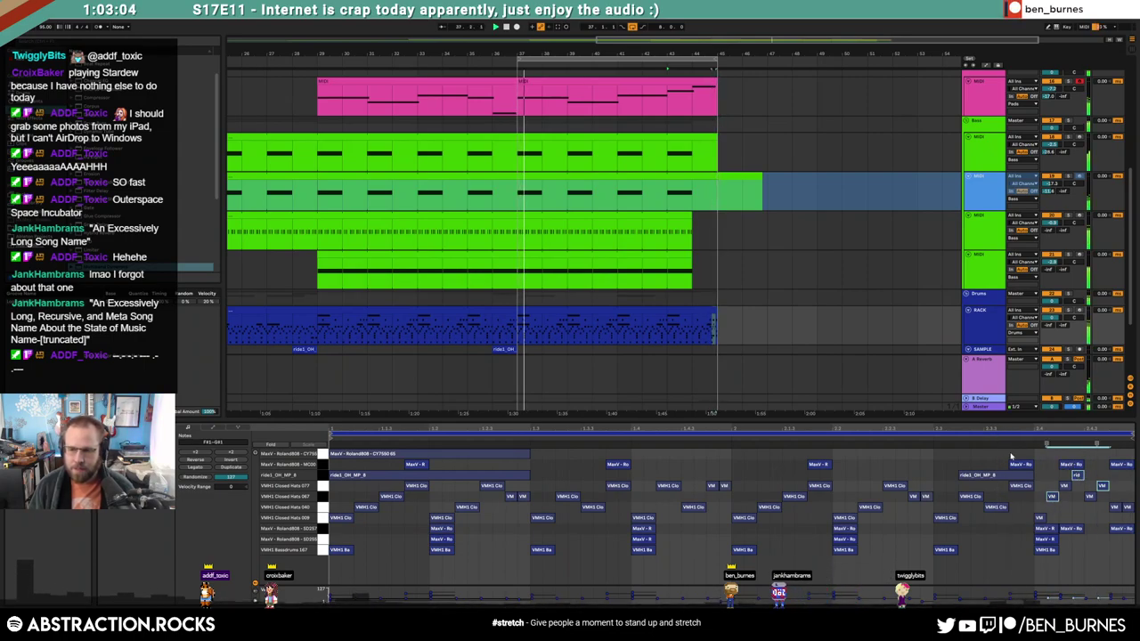
double_click(1015, 532)
double_click(1027, 531)
click(1019, 529)
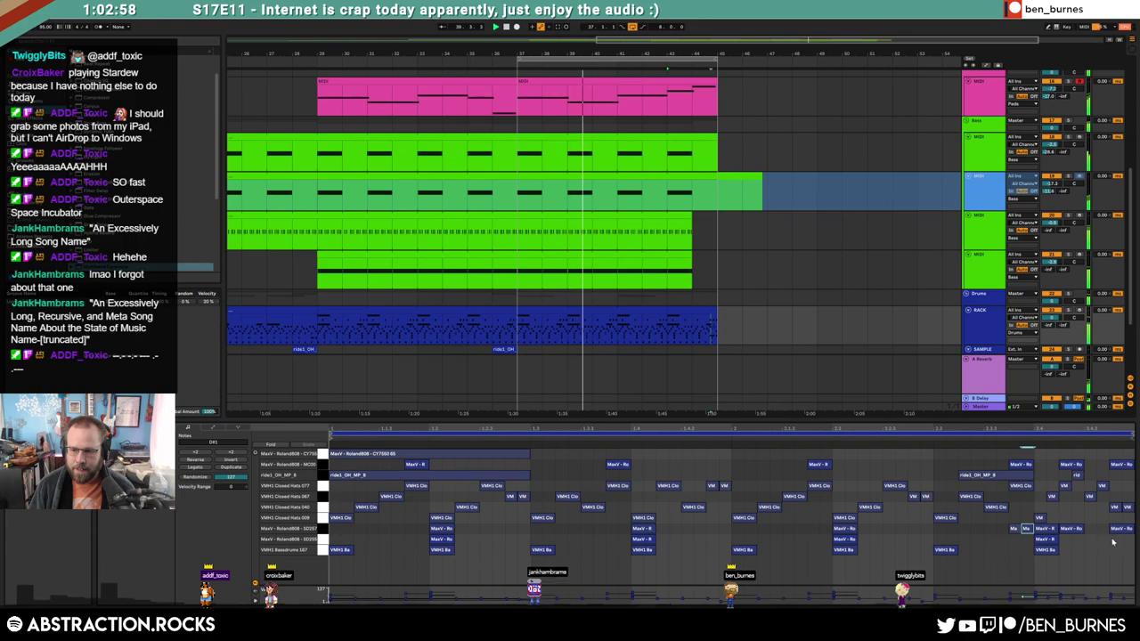
drag(1052, 541, 1127, 542)
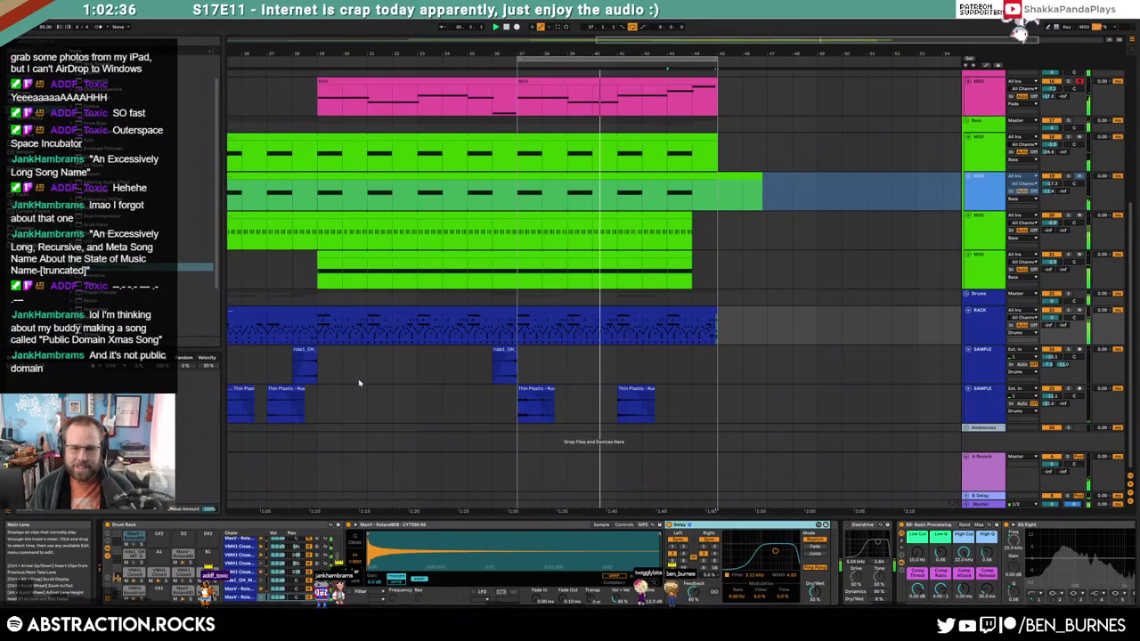
Copy the Thin Plastic sample clip from around bar 26 to bar 43 on the same sample track
click(232, 389)
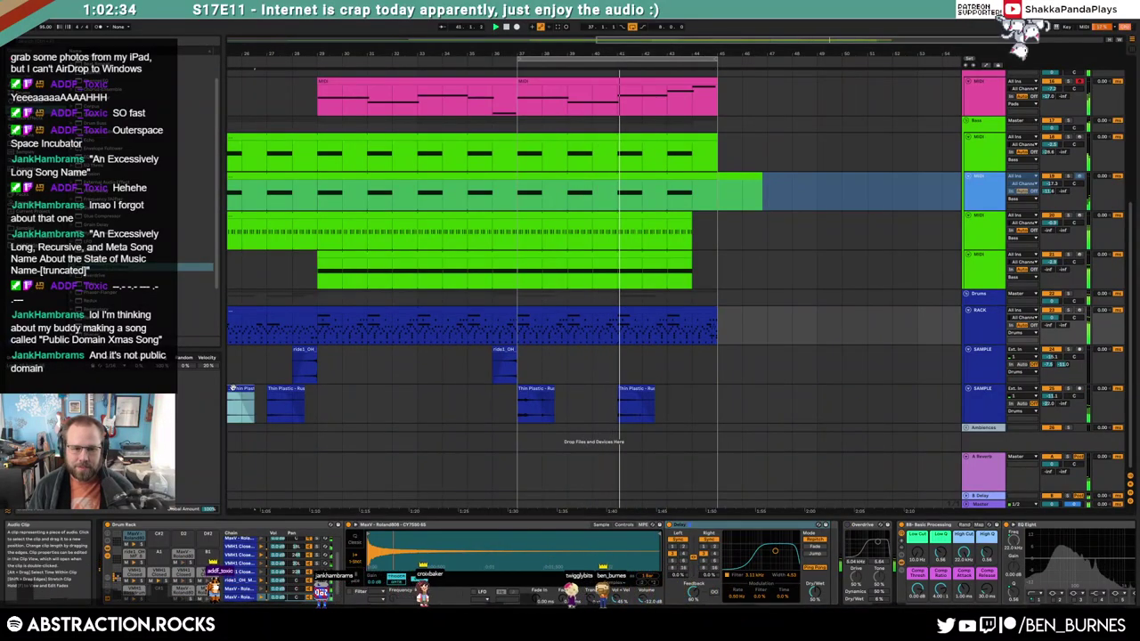
click(648, 419)
click(666, 413)
key(ctrl+v)
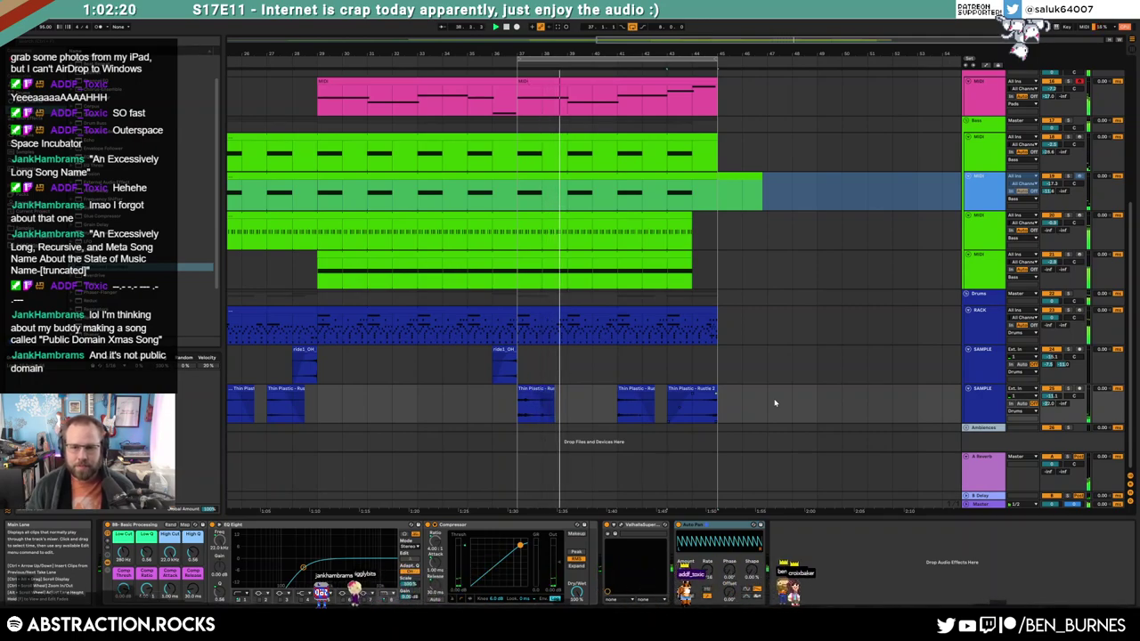
Insert a new MIDI track in the Pads group and move the existing pad track into the Leads group below its first track
scroll(802, 293, up, 5)
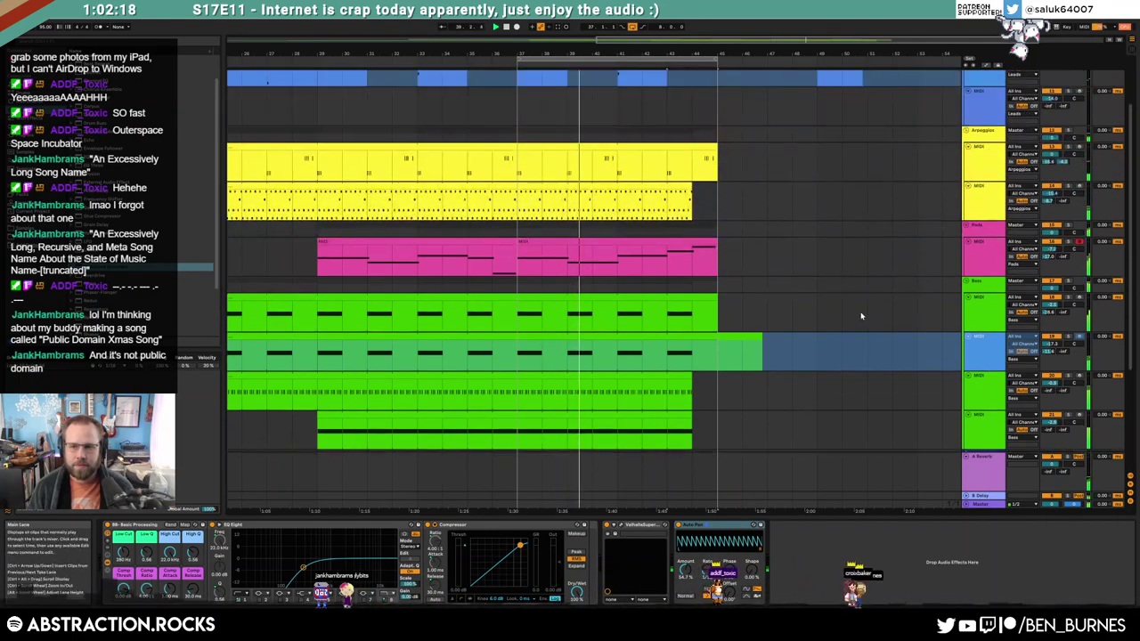
click(997, 254)
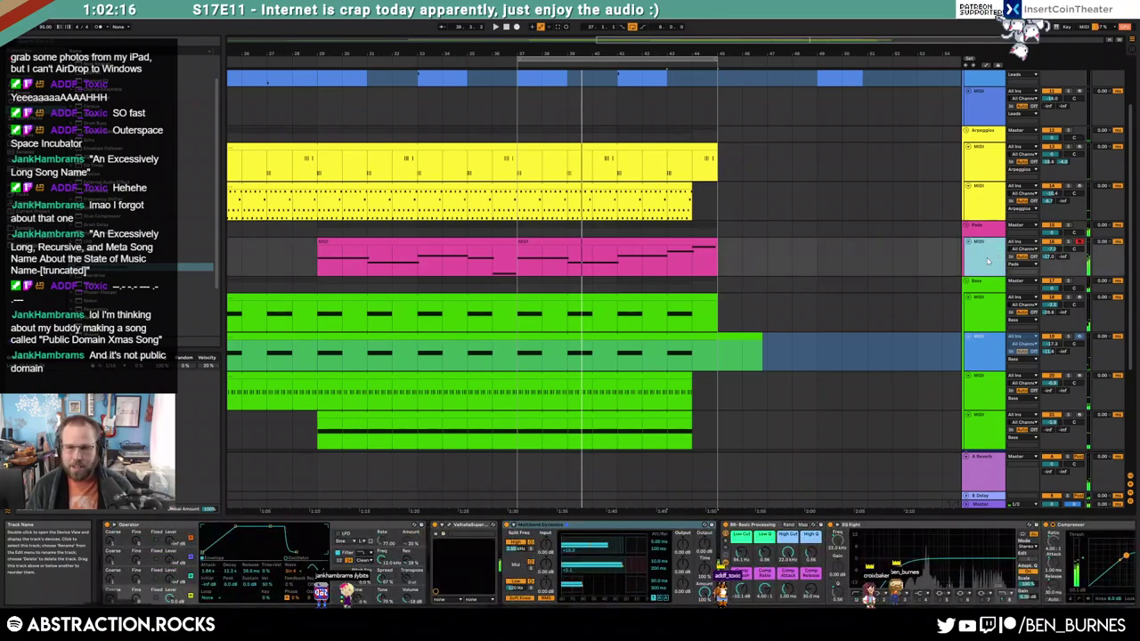
scroll(880, 309, up, 2)
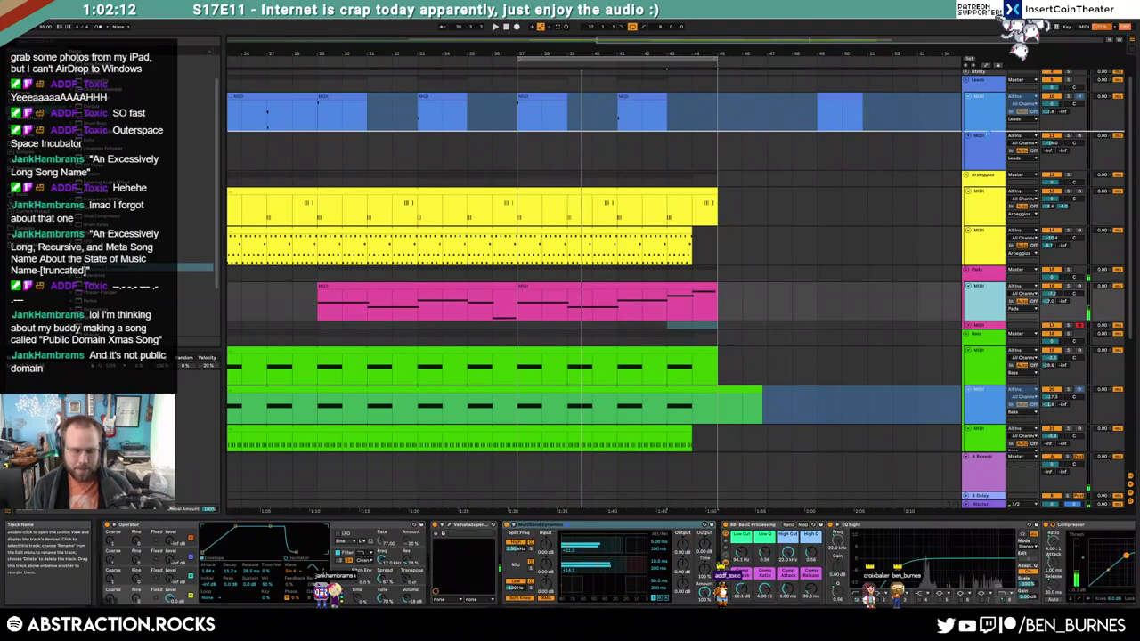
drag(984, 298, 987, 149)
Save the Live Set as "2021-12-18 Incubator" in the 2 Hour Tracks 2021 folder
key(ctrl+shift+s)
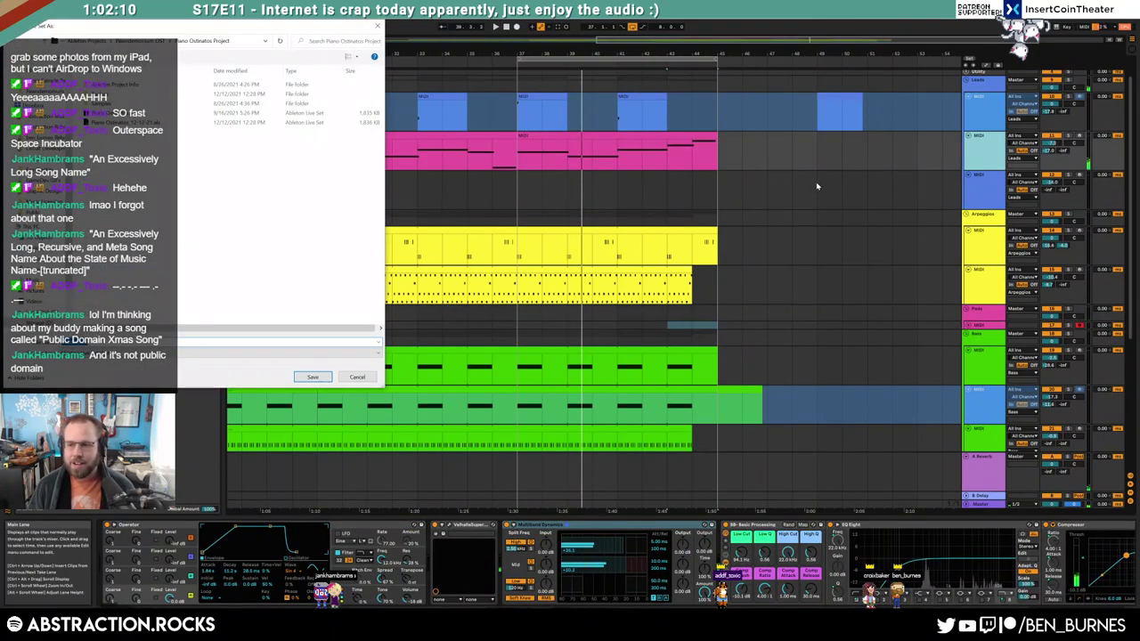
drag(326, 29, 892, 137)
click(724, 149)
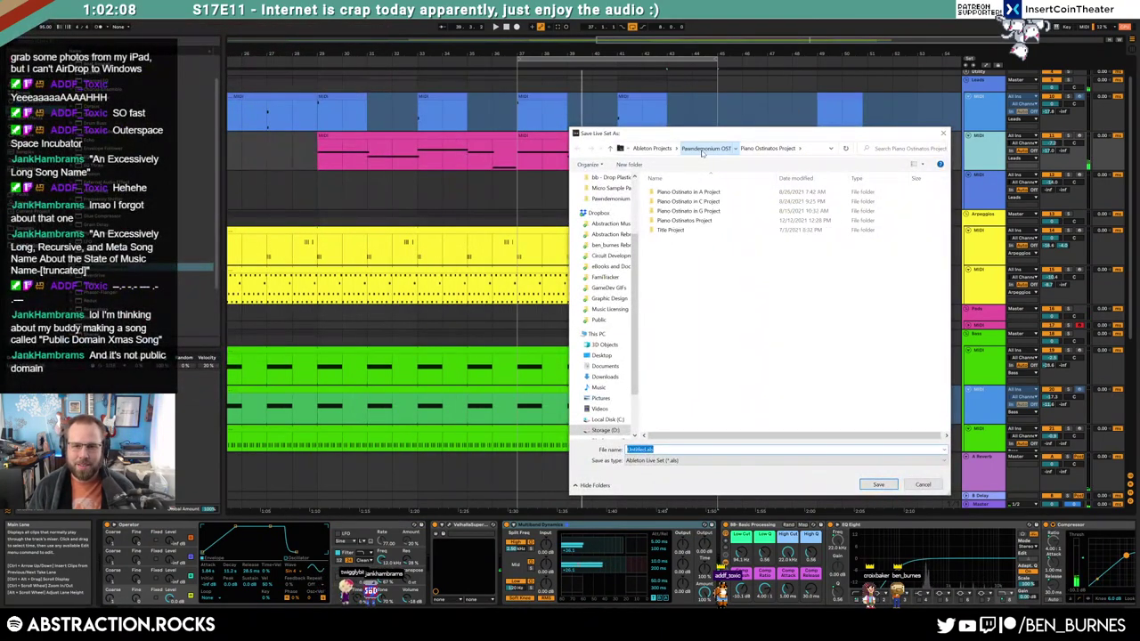
click(725, 150)
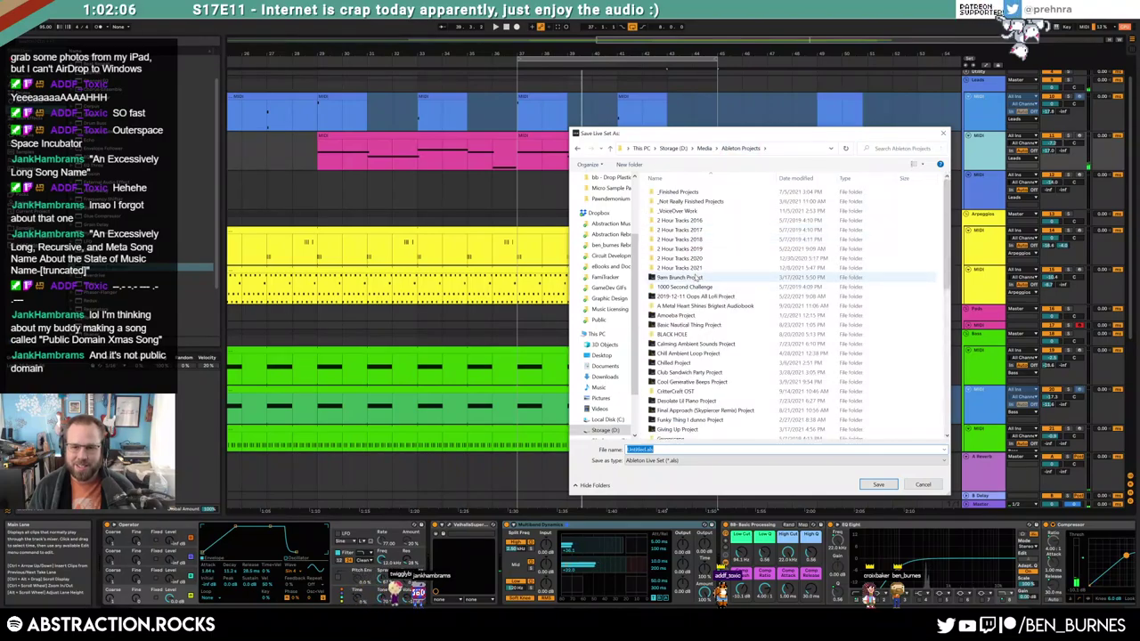
double_click(679, 267)
text(2021-12-)
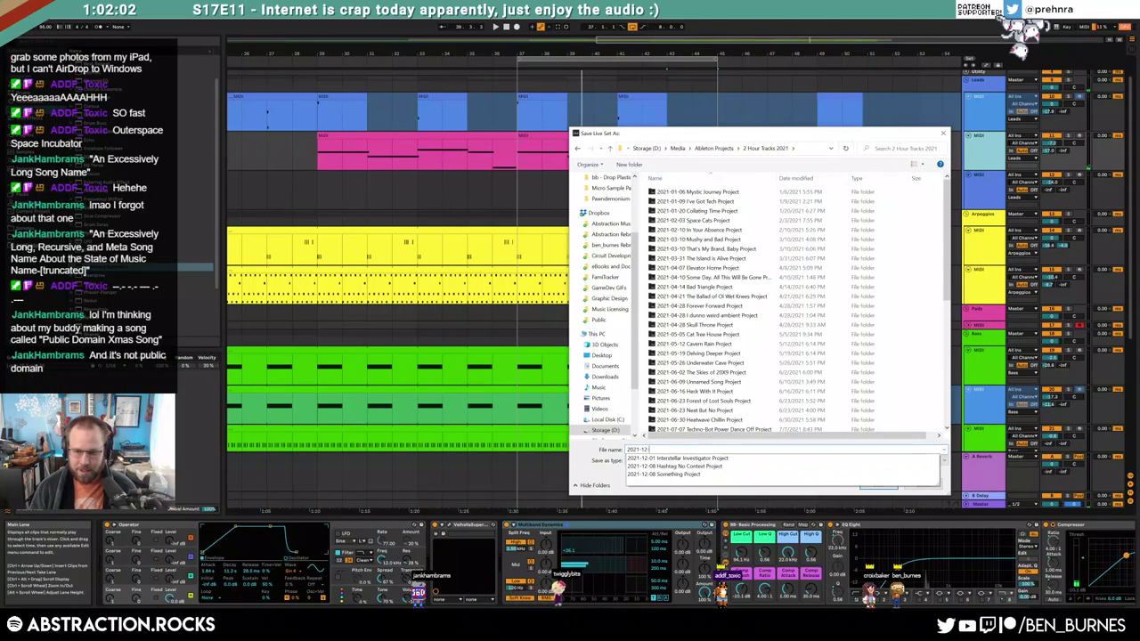
text(18 Incub)
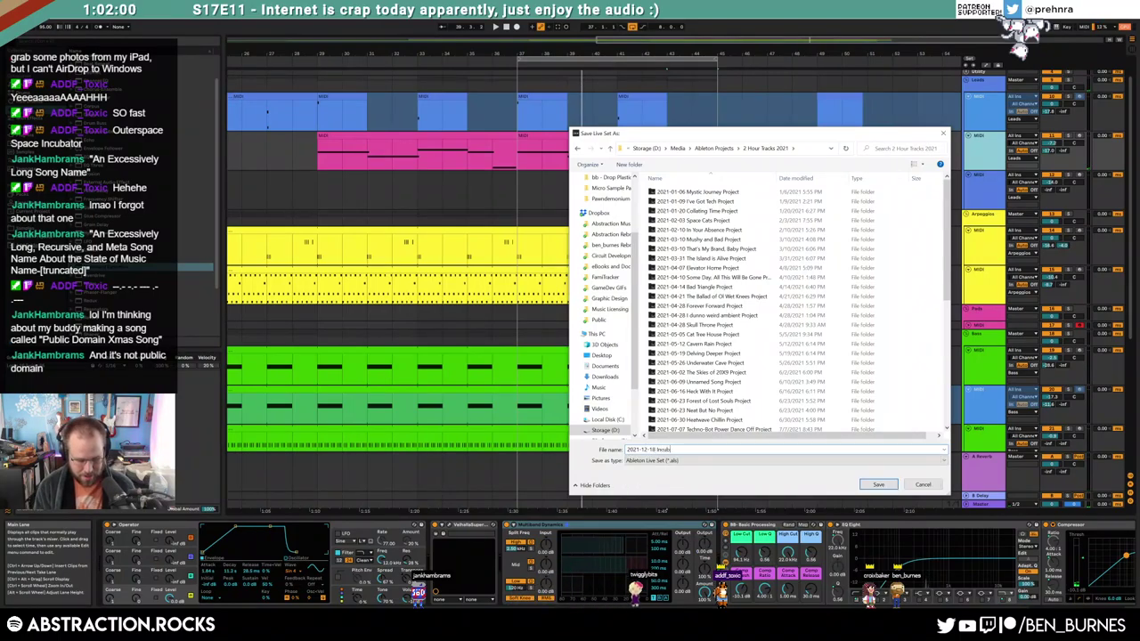
text(ator)
key(Return)
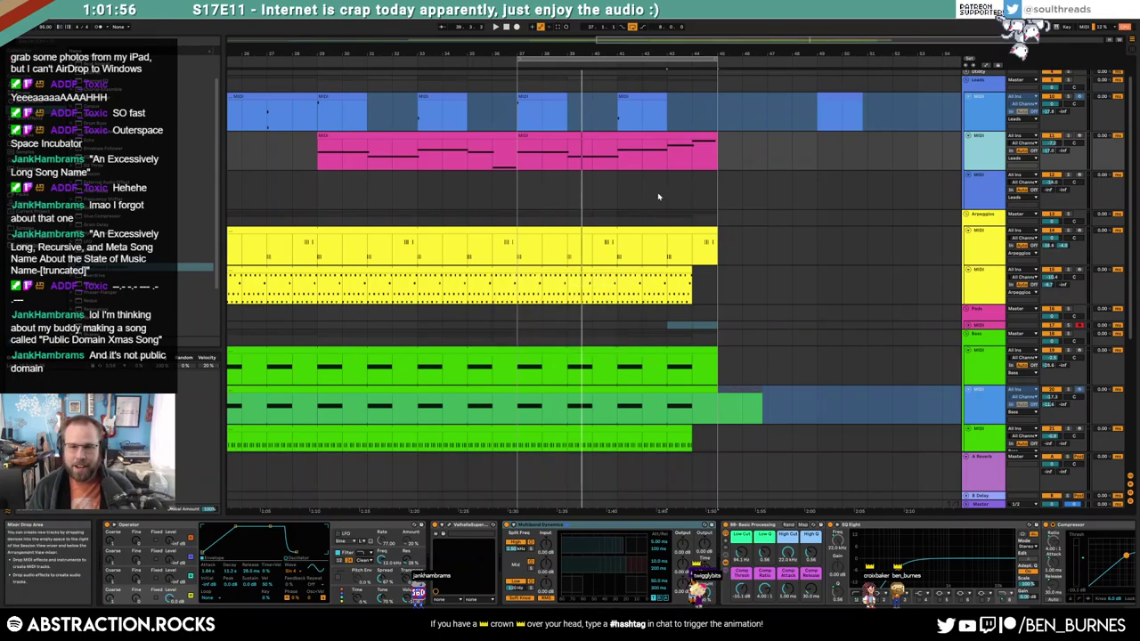
Play from bar 29 and assign the blue track color to the clips on the track moved into Leads
click(319, 159)
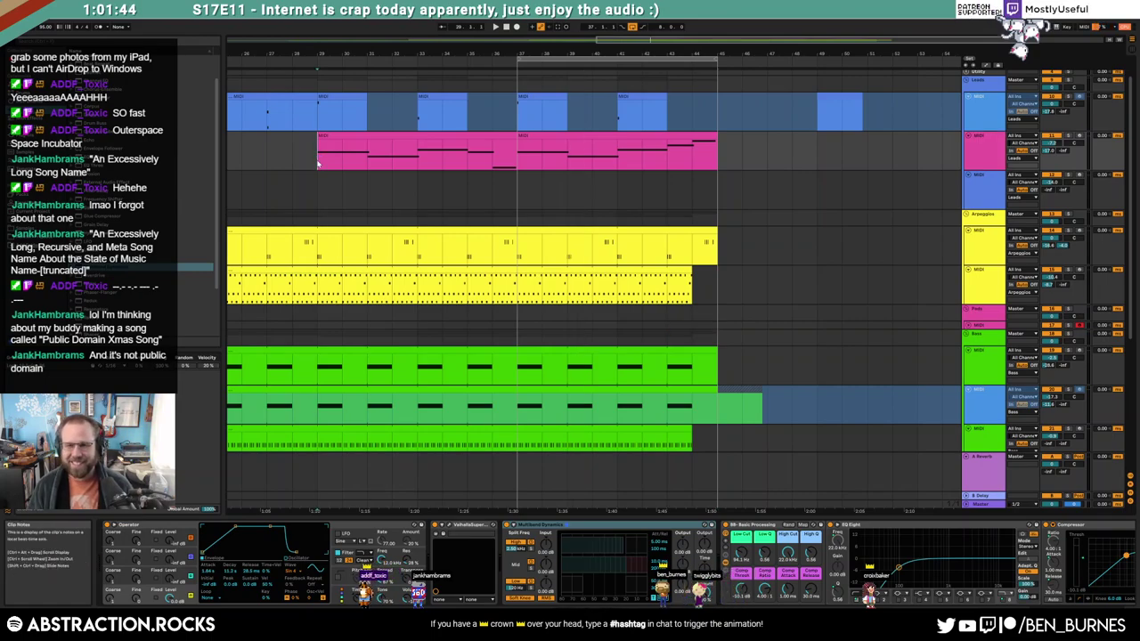
right_click(984, 155)
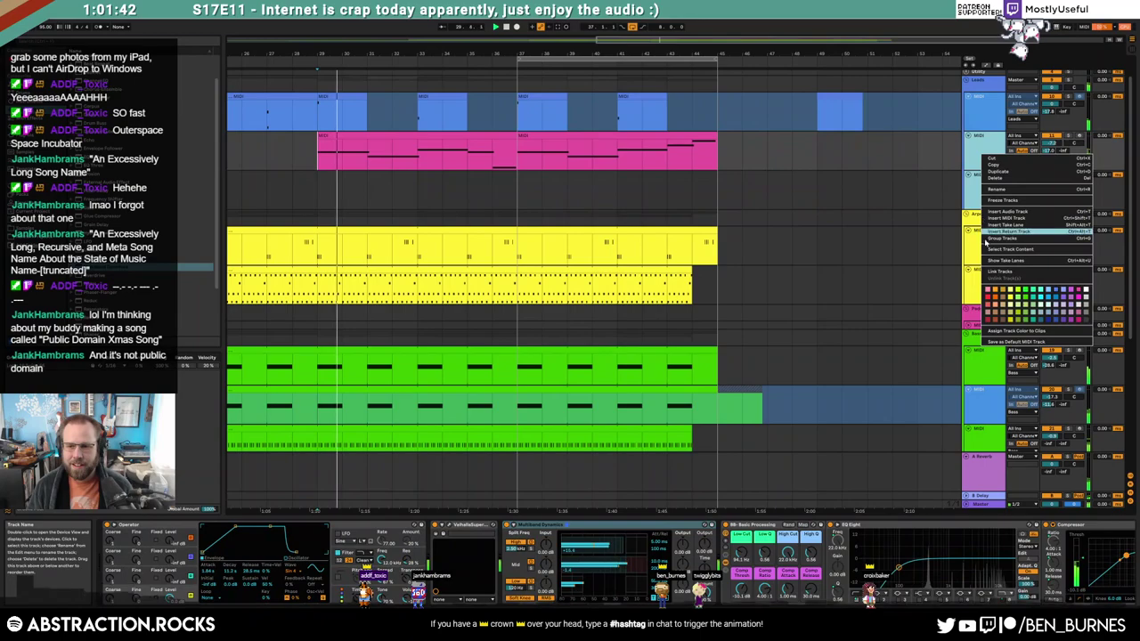
click(978, 153)
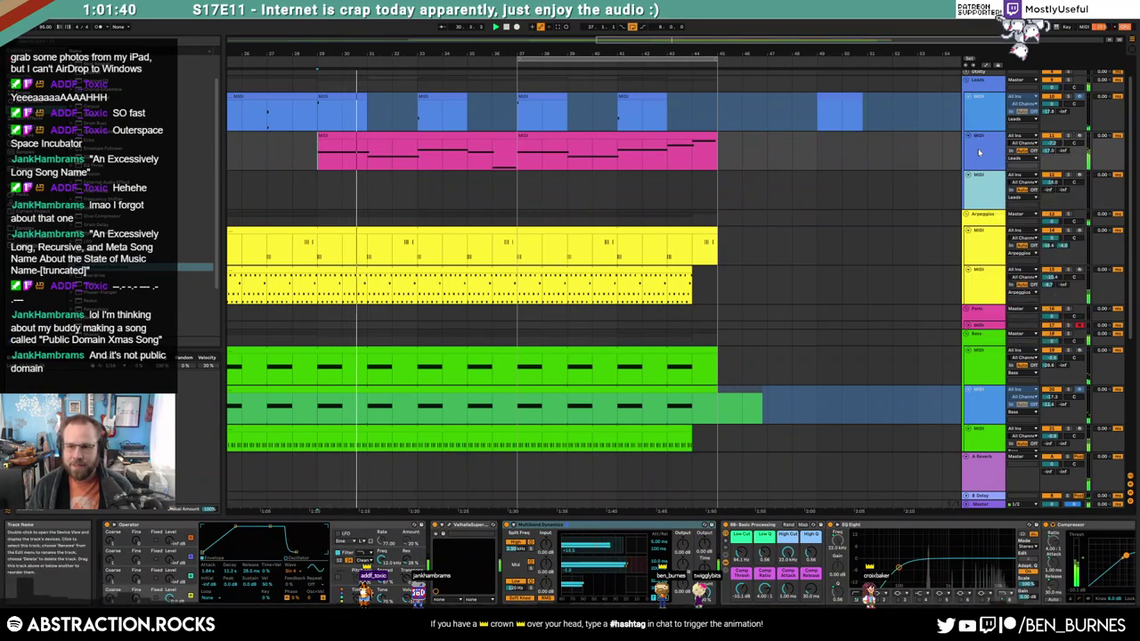
right_click(978, 153)
click(991, 342)
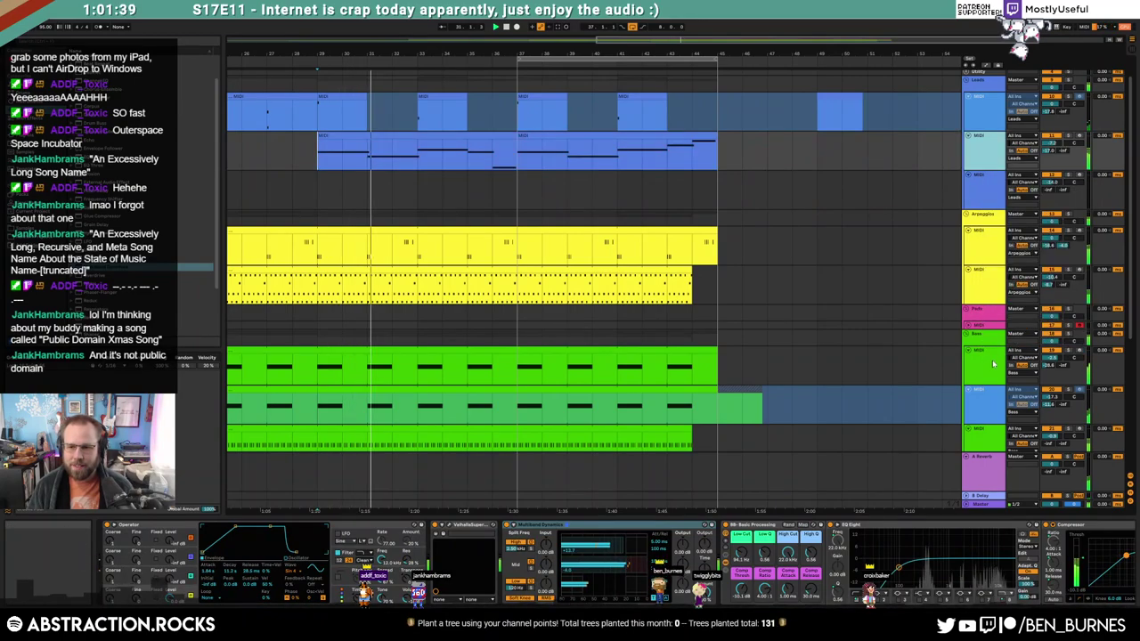
Unfold the new Pads track, stop playback and load the Pigments synth onto it in place of Operator
click(969, 325)
click(979, 331)
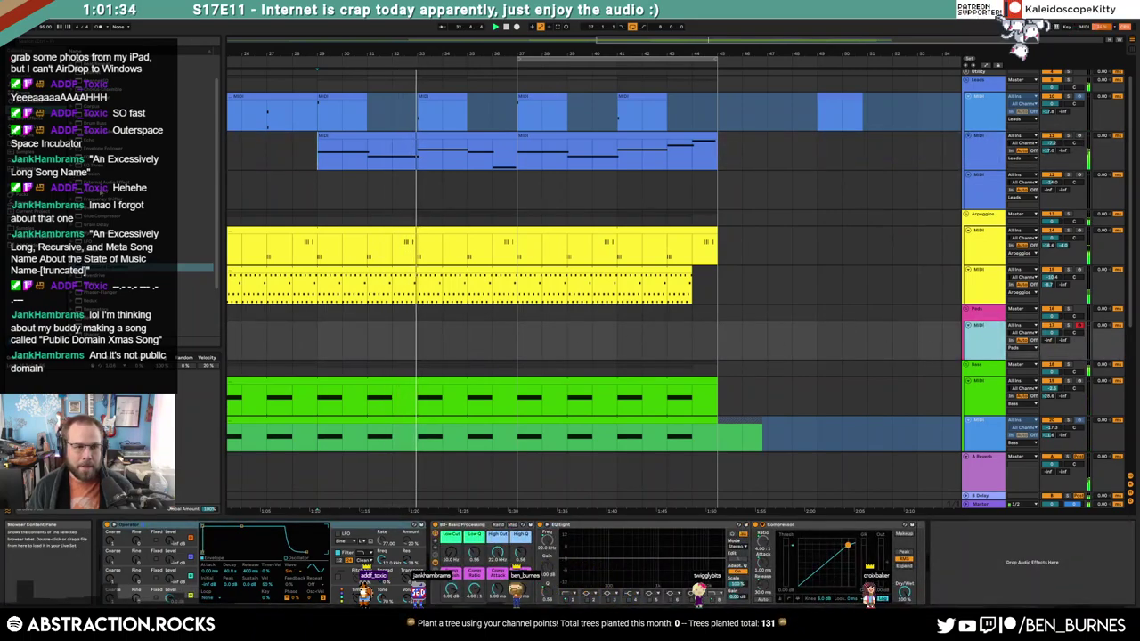
key(space)
click(25, 137)
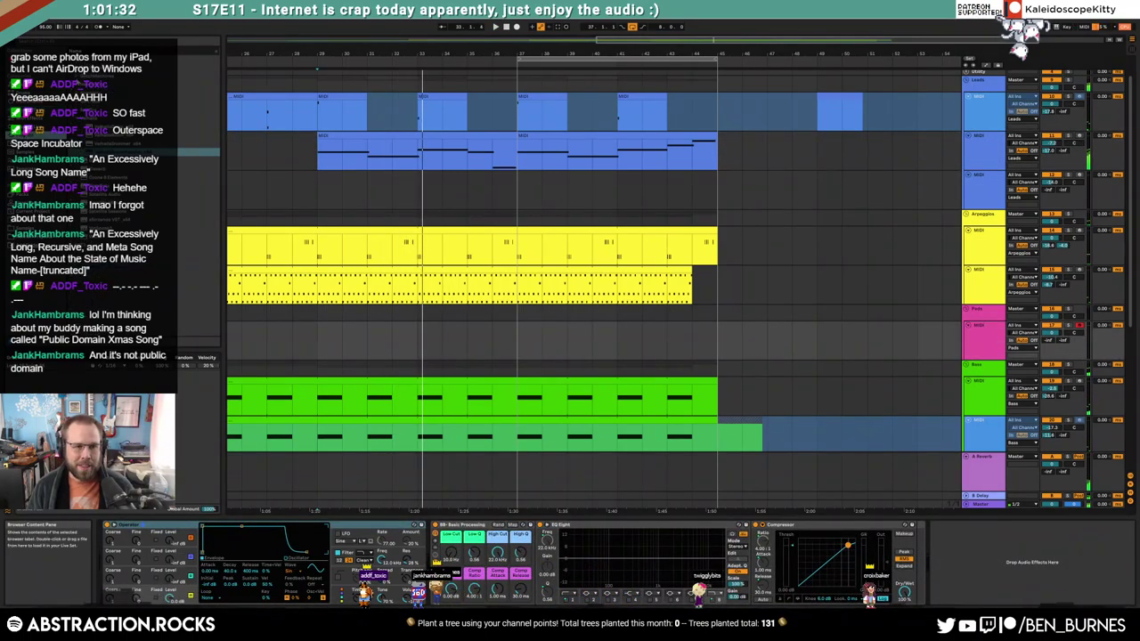
click(75, 67)
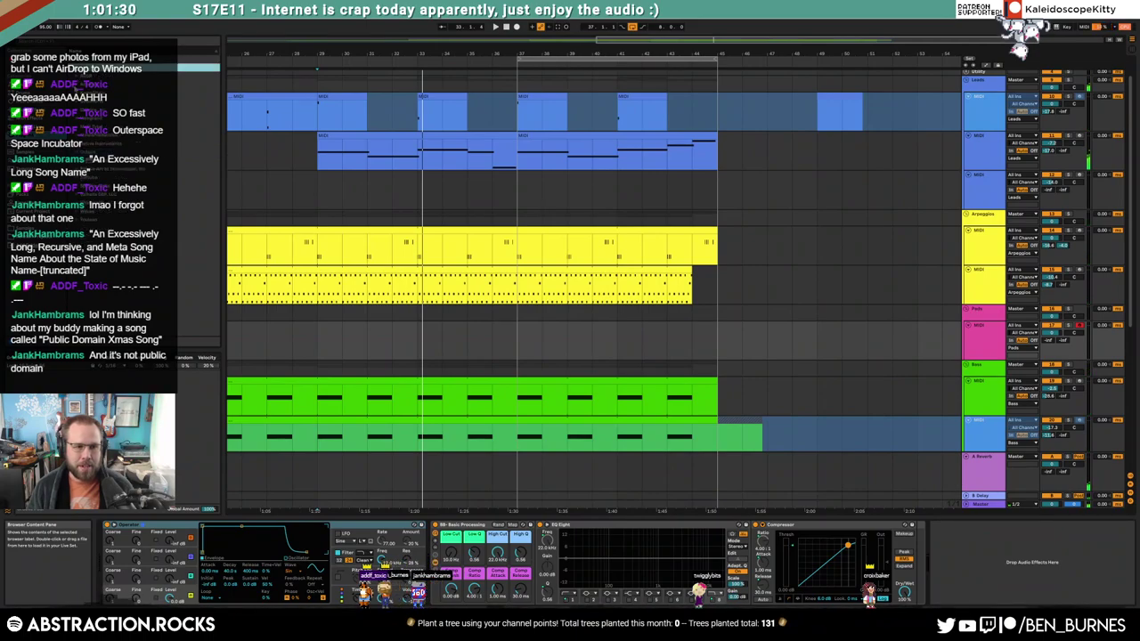
click(75, 86)
drag(82, 92, 178, 534)
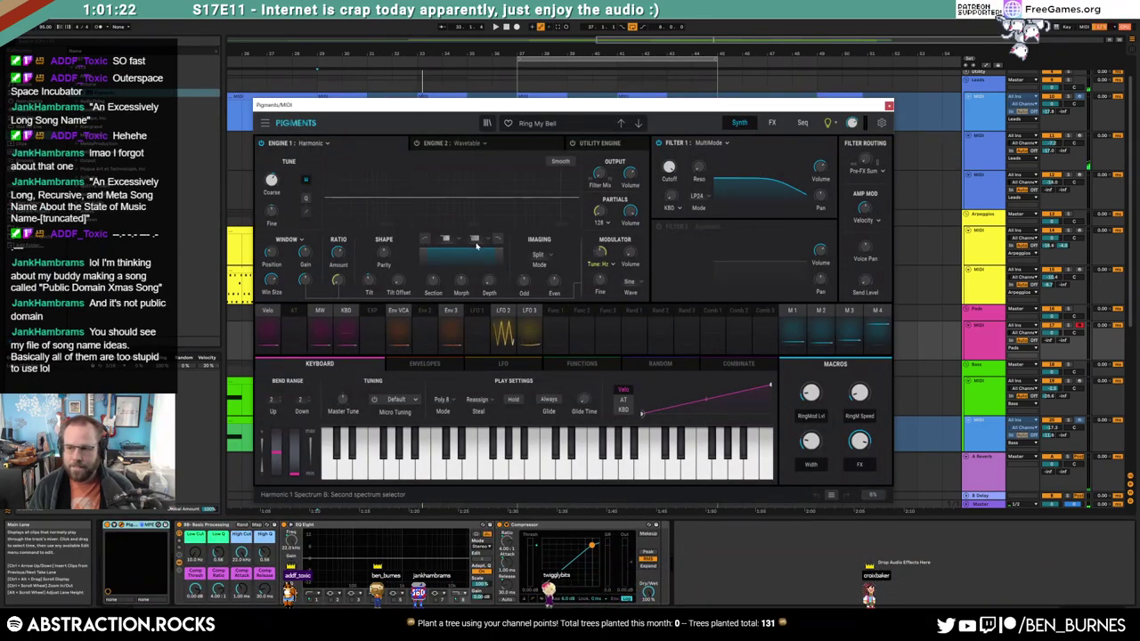
Reset Pigments to the Default preset, set Engine 1's unison mode to Super and raise its detune
click(327, 145)
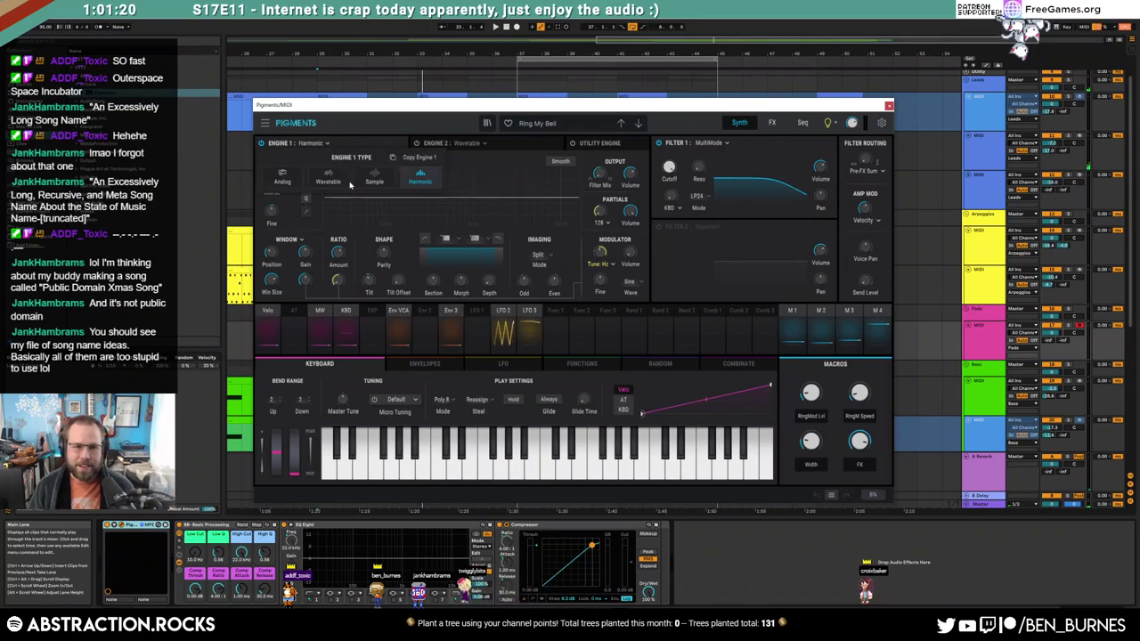
click(372, 184)
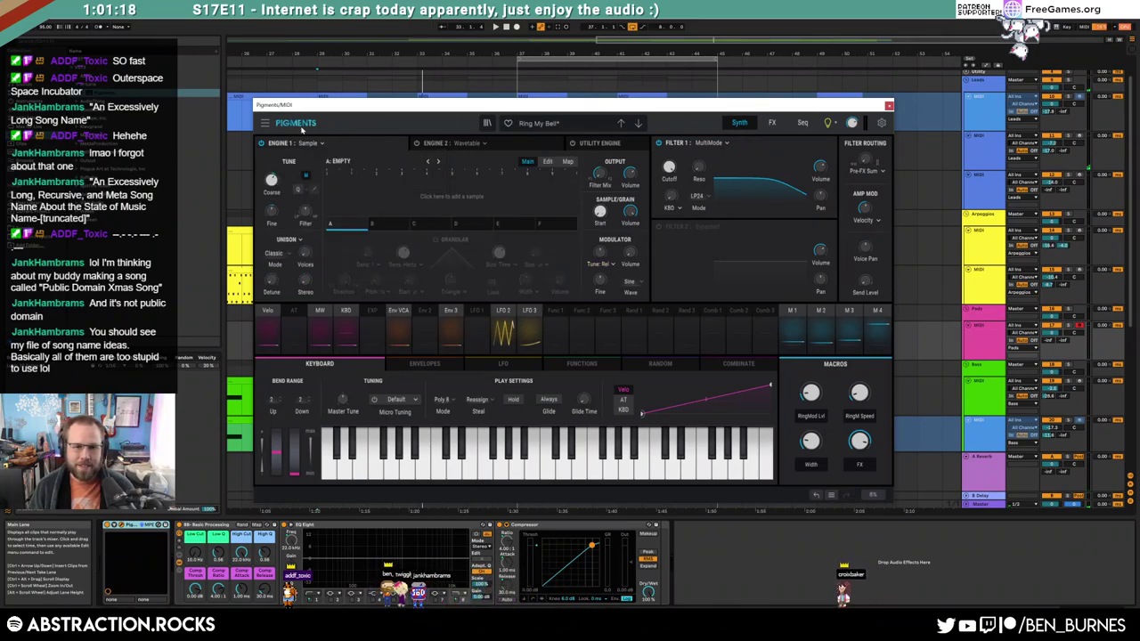
click(263, 124)
click(277, 140)
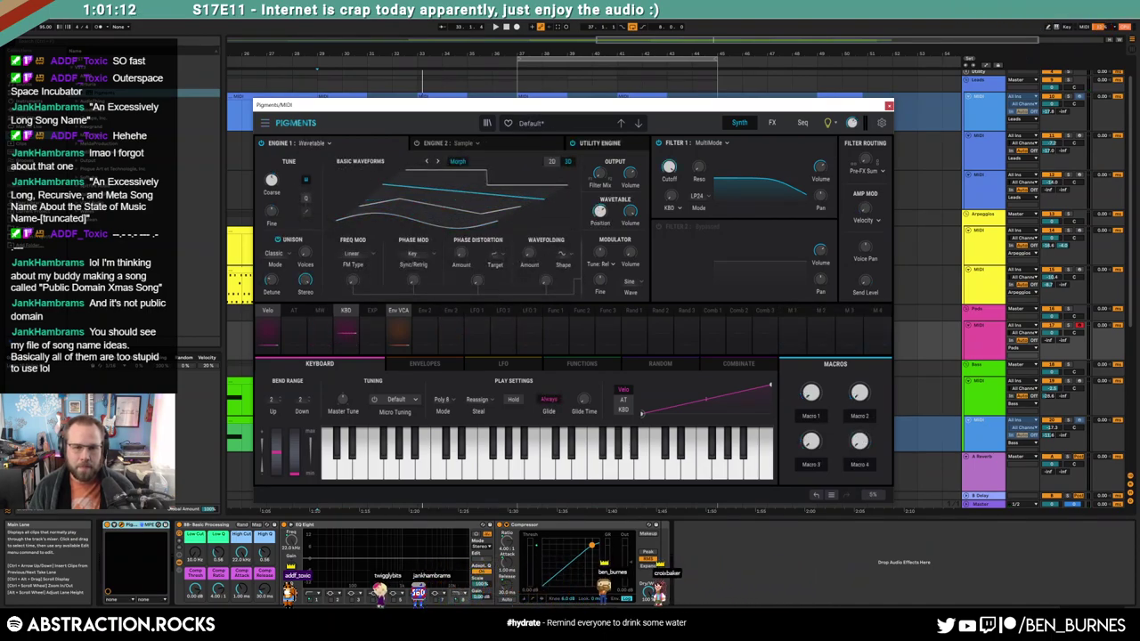
click(275, 255)
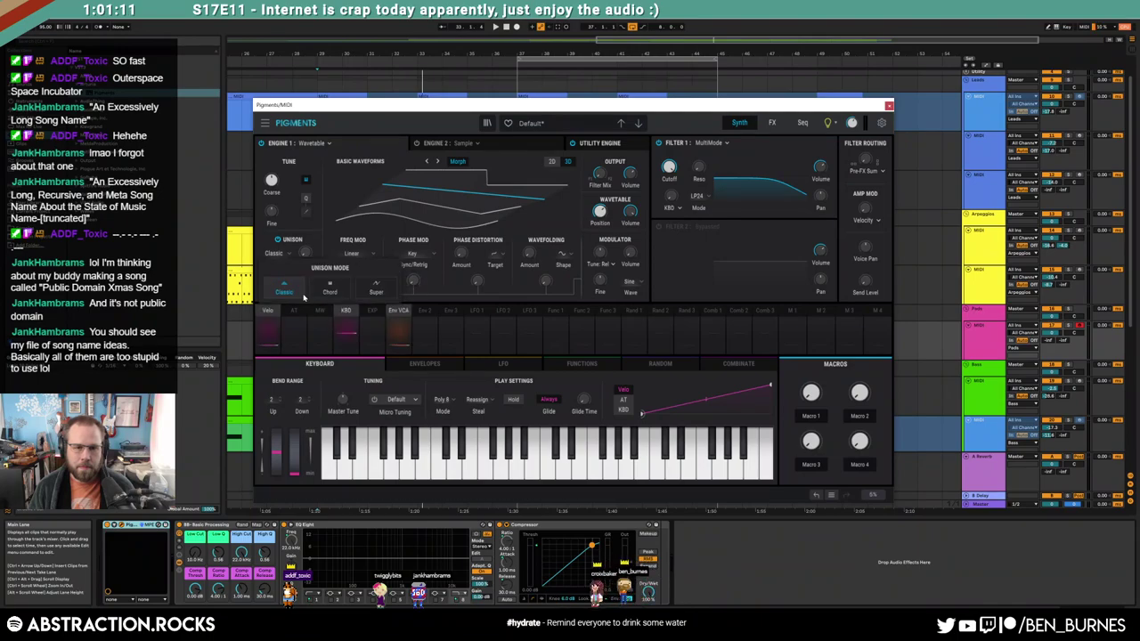
click(374, 291)
drag(279, 282, 279, 271)
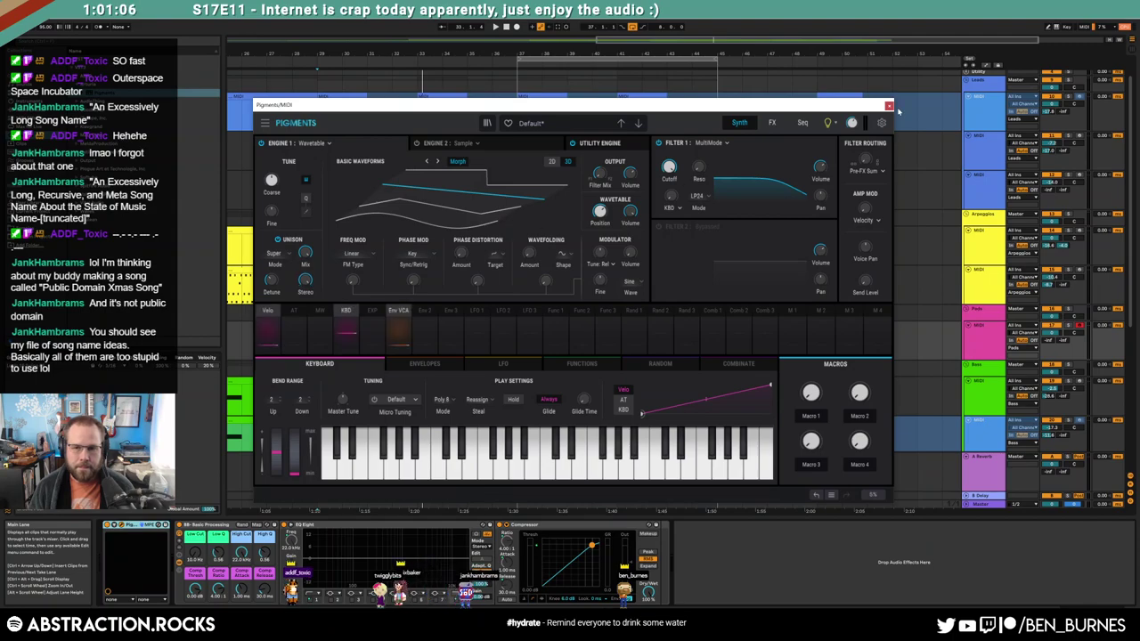
click(889, 106)
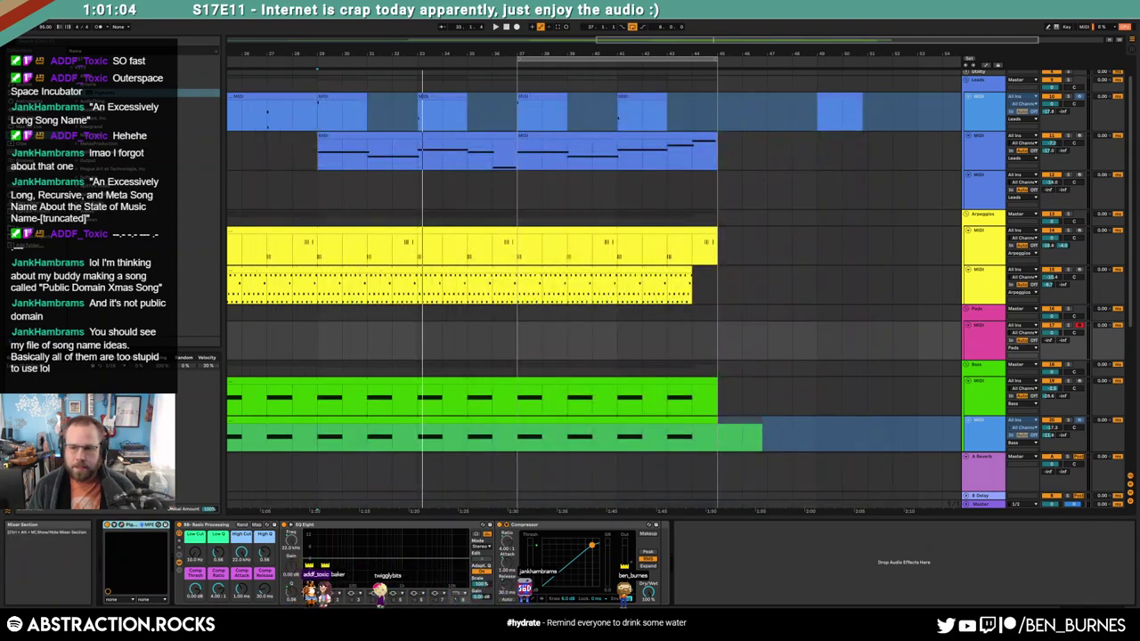
Raise the reverb and delay send levels of the new Pads track
drag(1063, 341, 1064, 299)
click(983, 346)
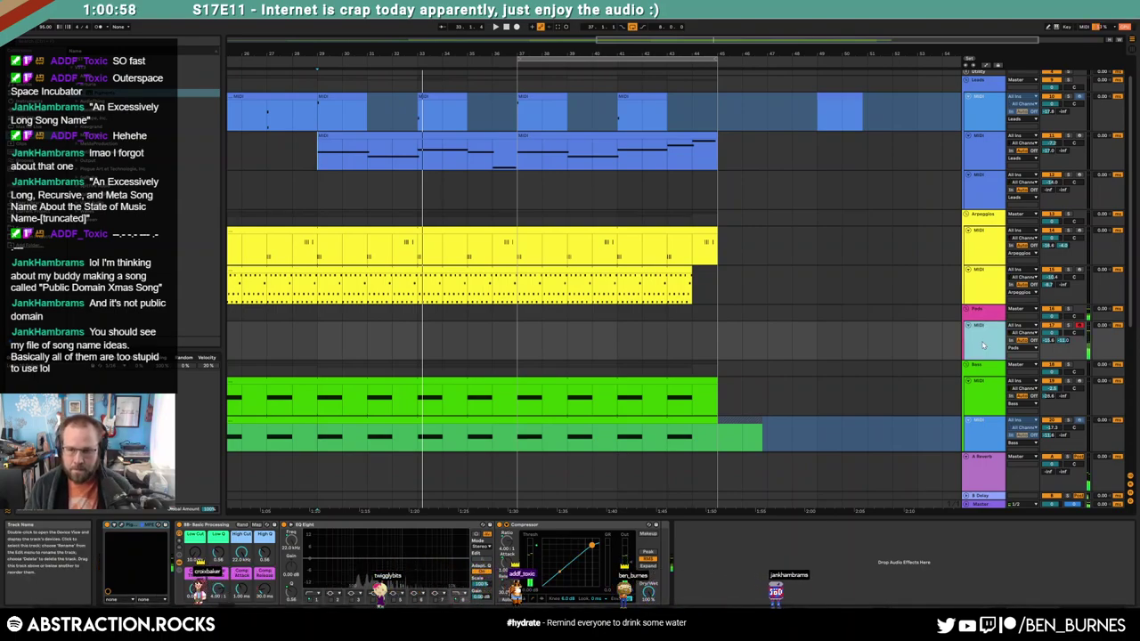
Lower Filter 1's cutoff in Pigments and lengthen the attack of the Env VCA envelope
click(134, 527)
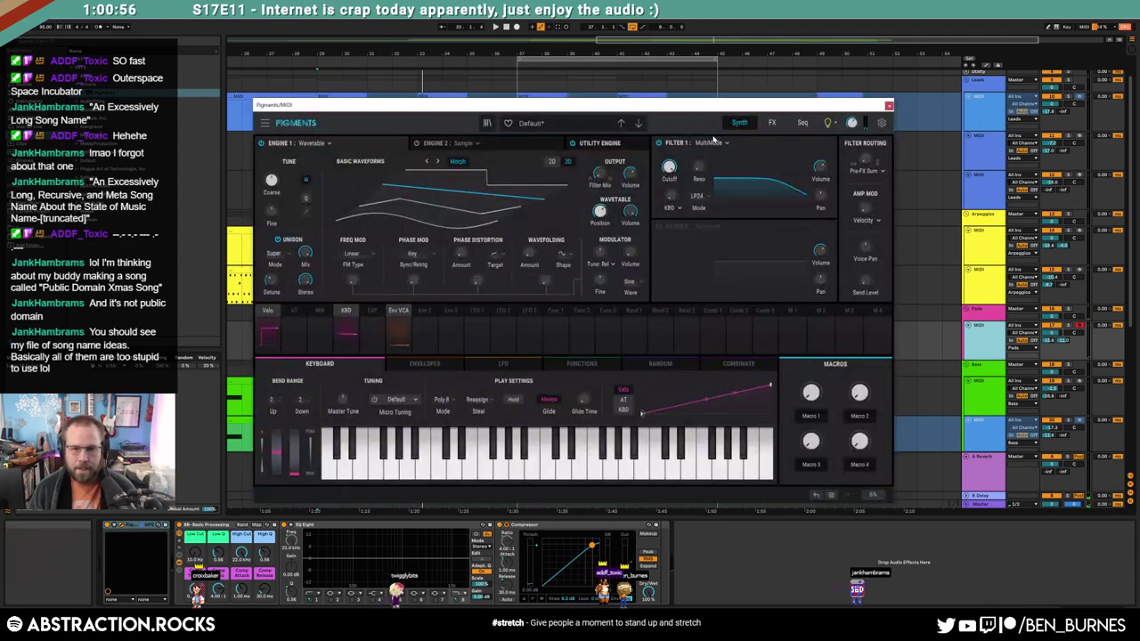
drag(669, 167, 699, 138)
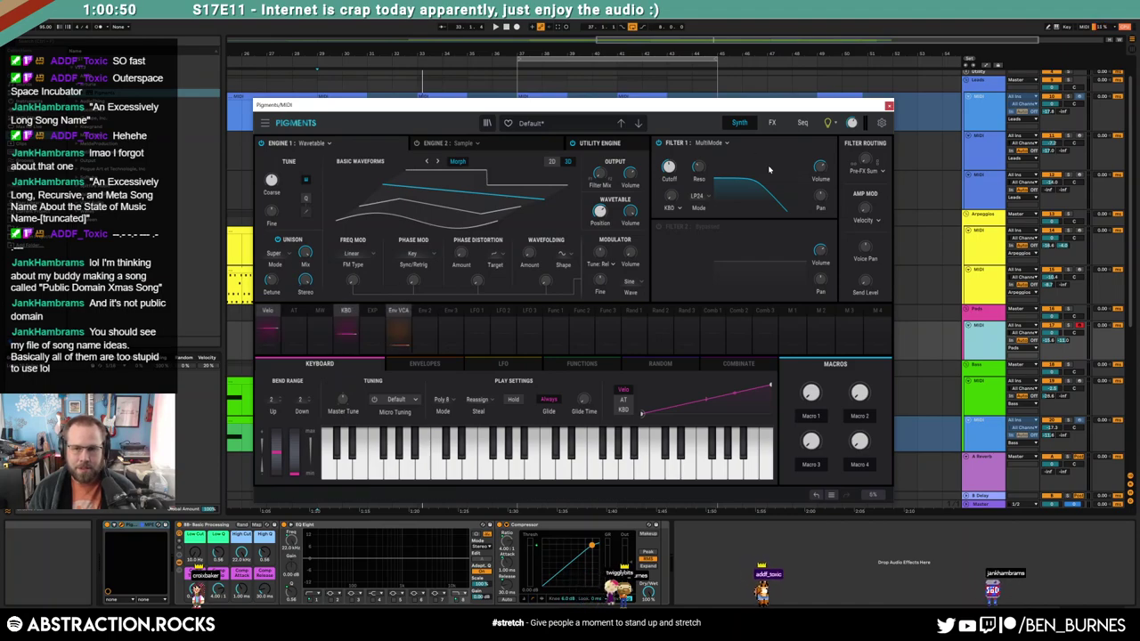
click(399, 320)
click(399, 309)
click(399, 327)
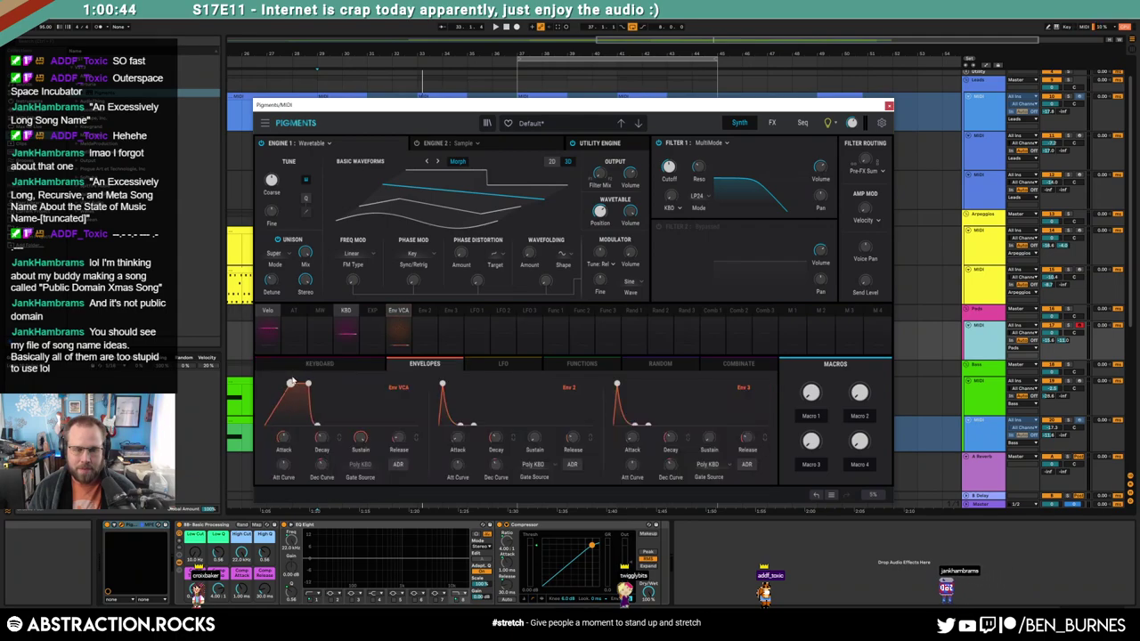
click(889, 105)
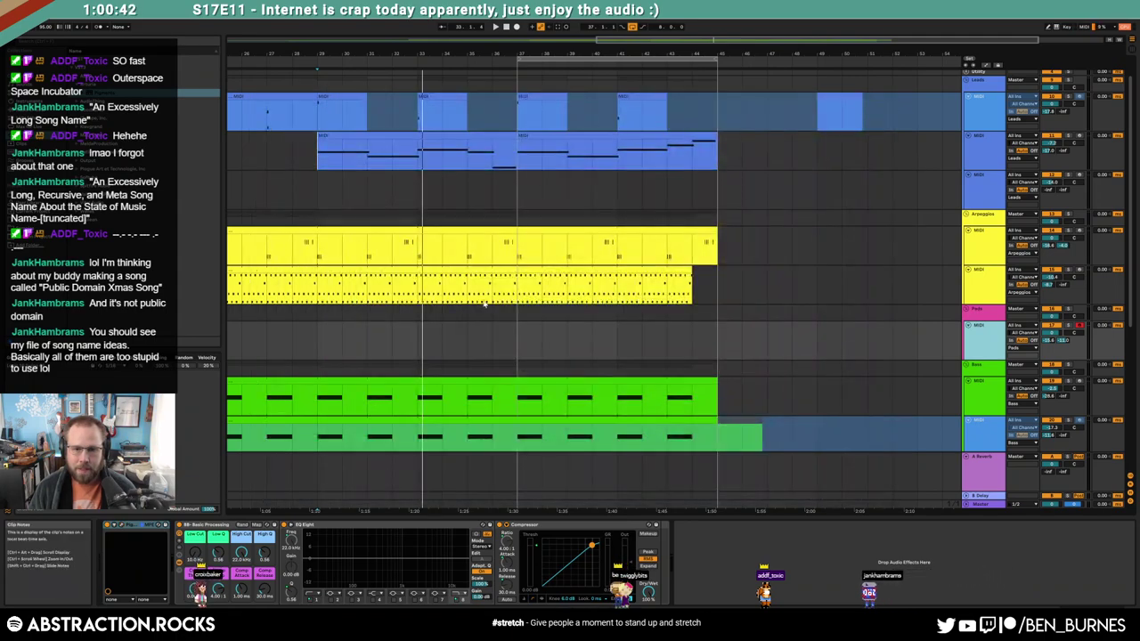
Record a take of chords on the new Pads track from about bar 36 to bar 42 and select the recorded clip
key(space)
key(F9)
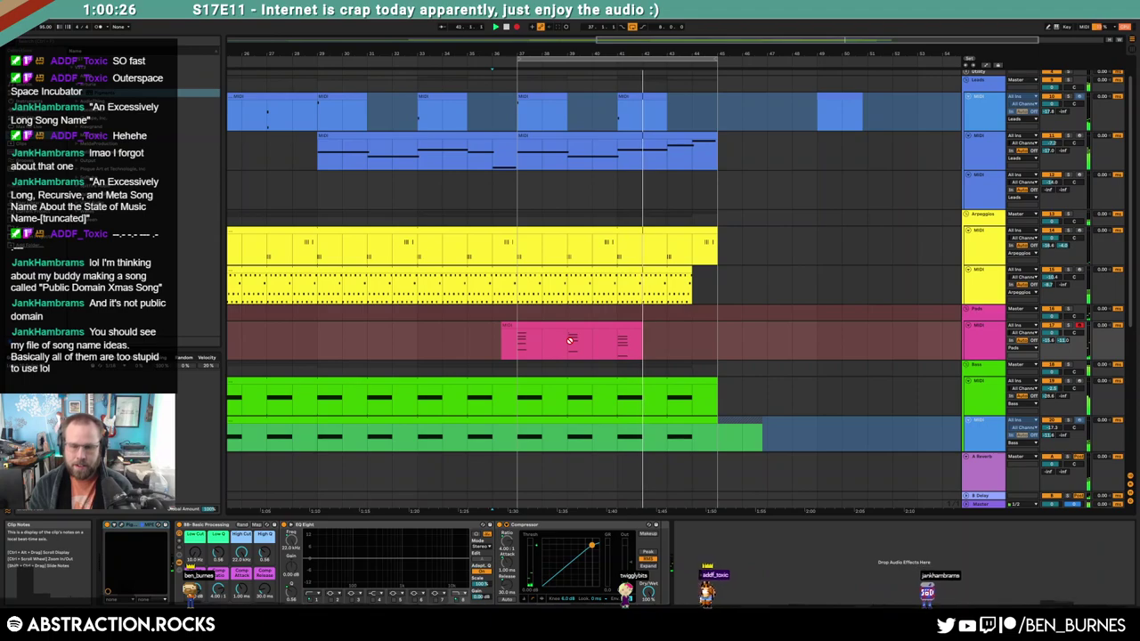
key(space)
click(554, 322)
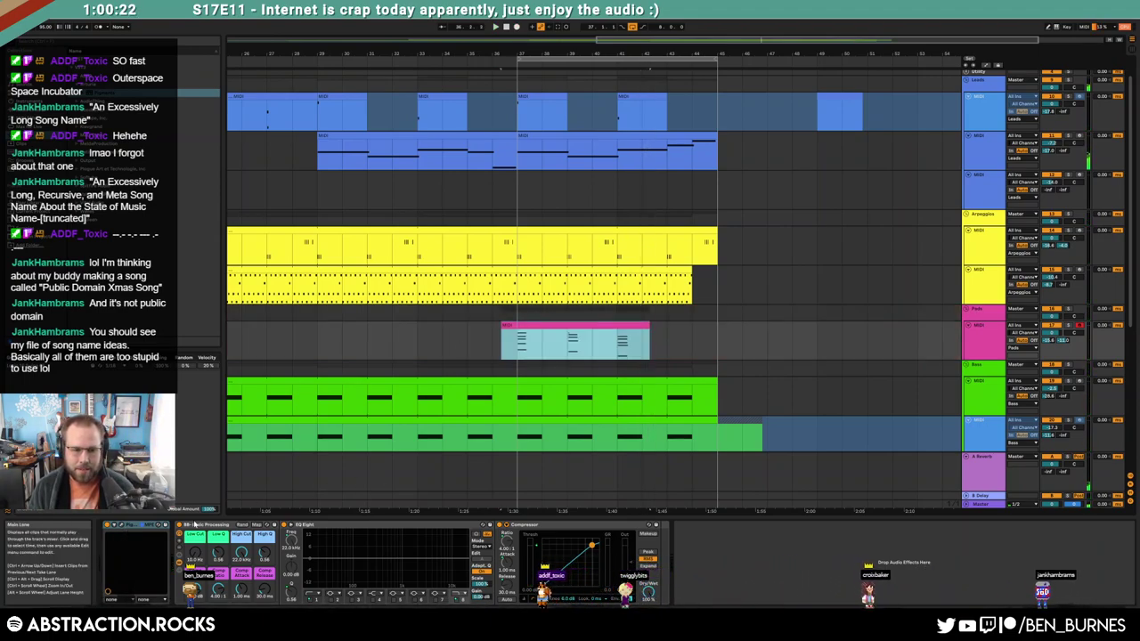
Raise Filter 1's cutoff and resonance slightly in Pigments on the Pads track
click(121, 525)
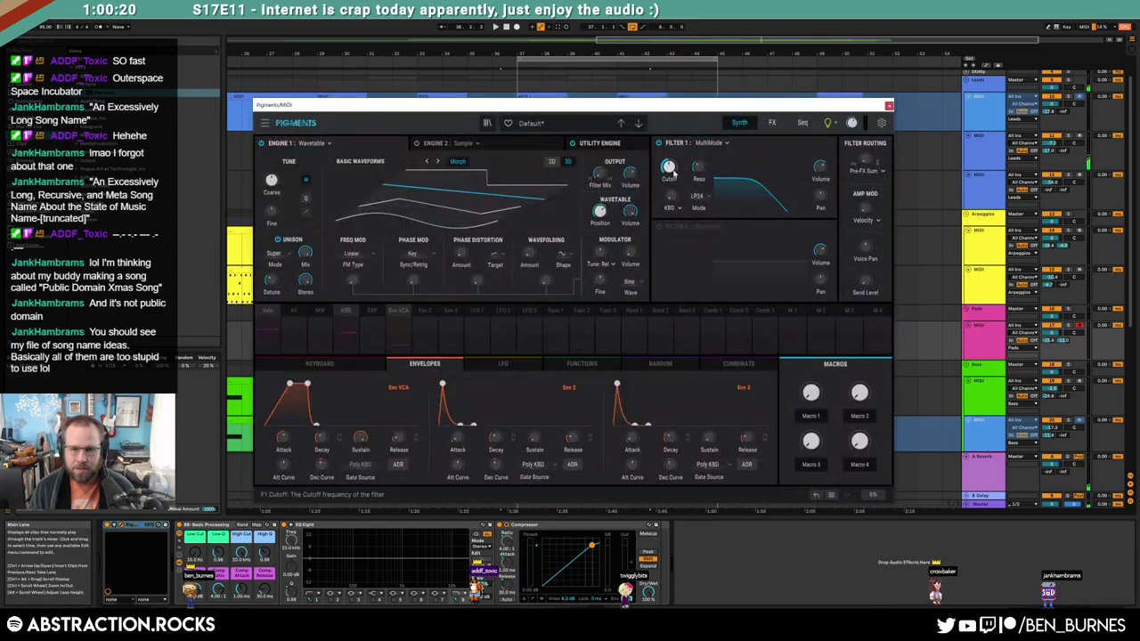
mouse_move(703, 169)
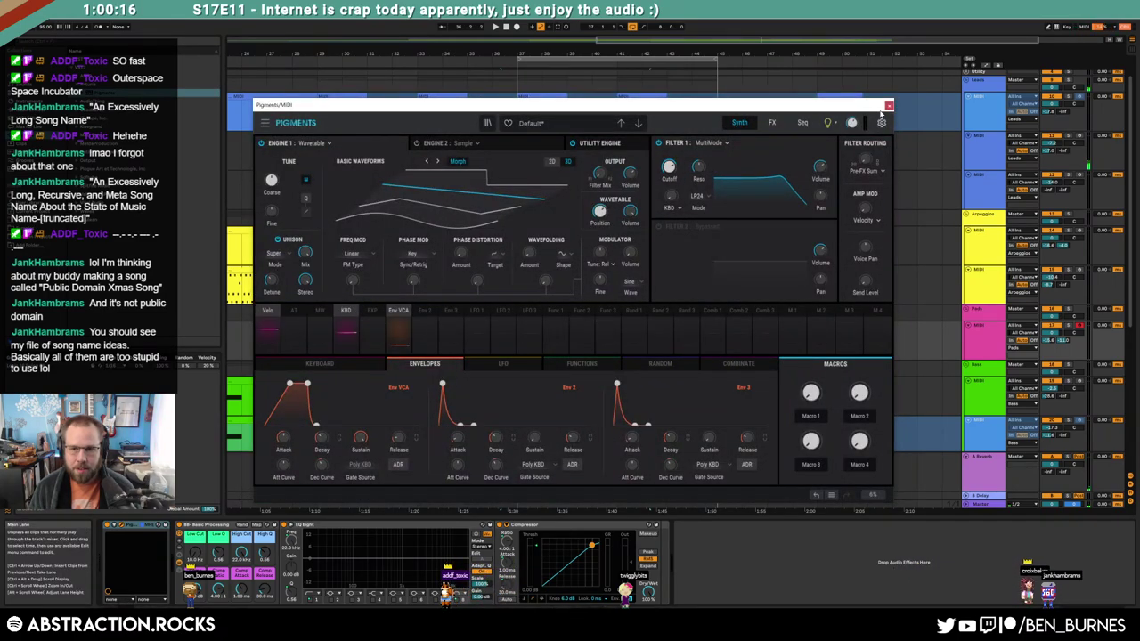
click(889, 105)
Check the ValhallaSupermassive settings on the second Leads track
click(985, 164)
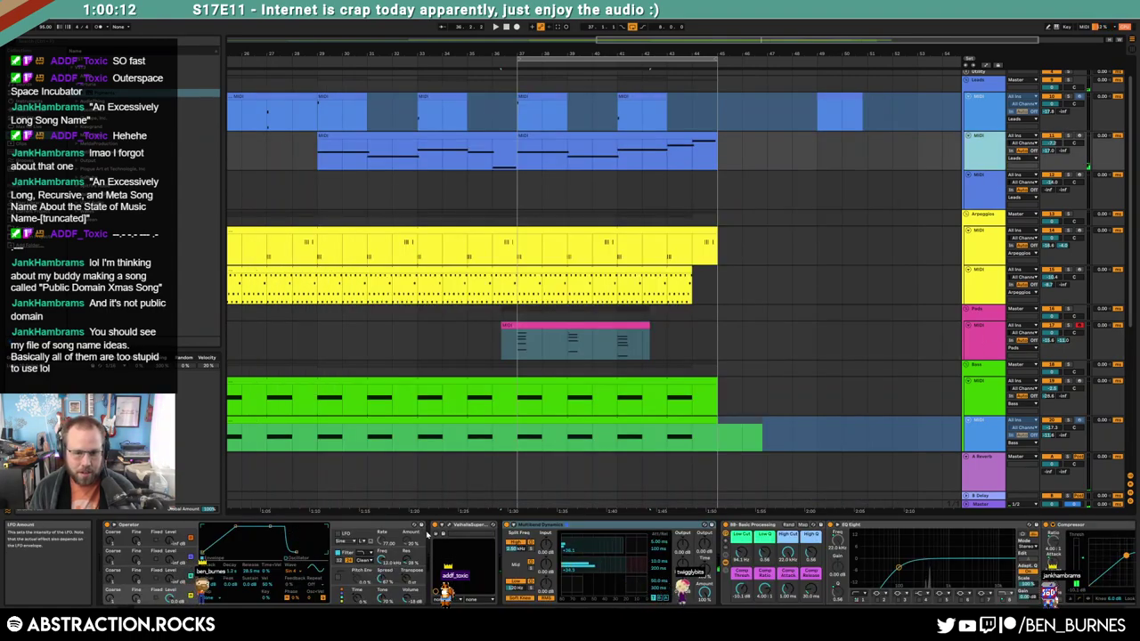
click(435, 534)
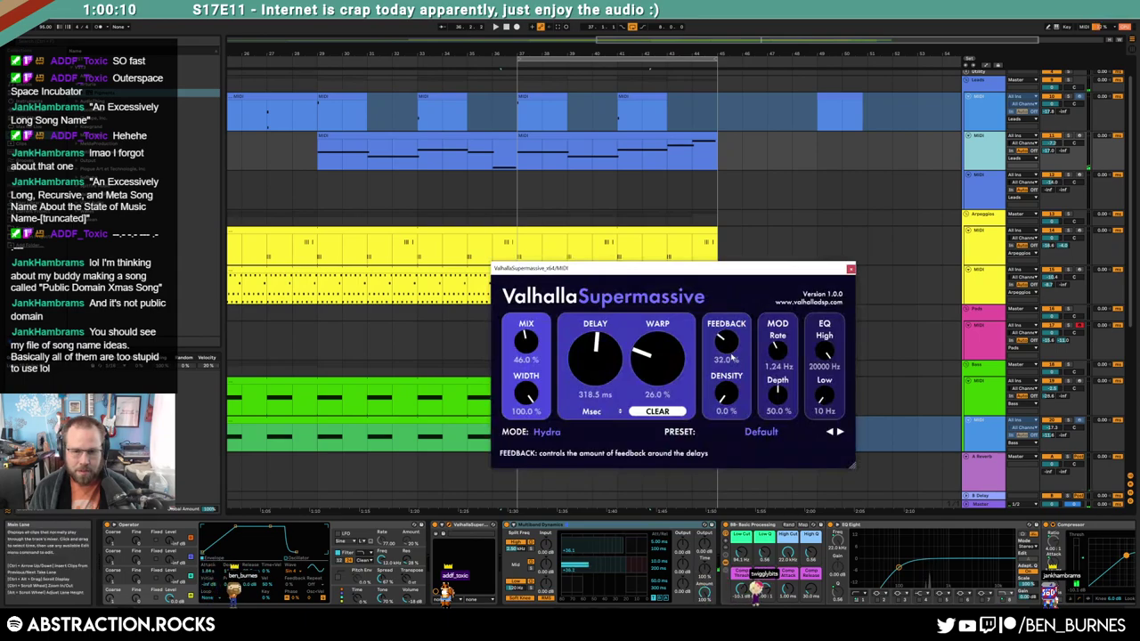
click(851, 269)
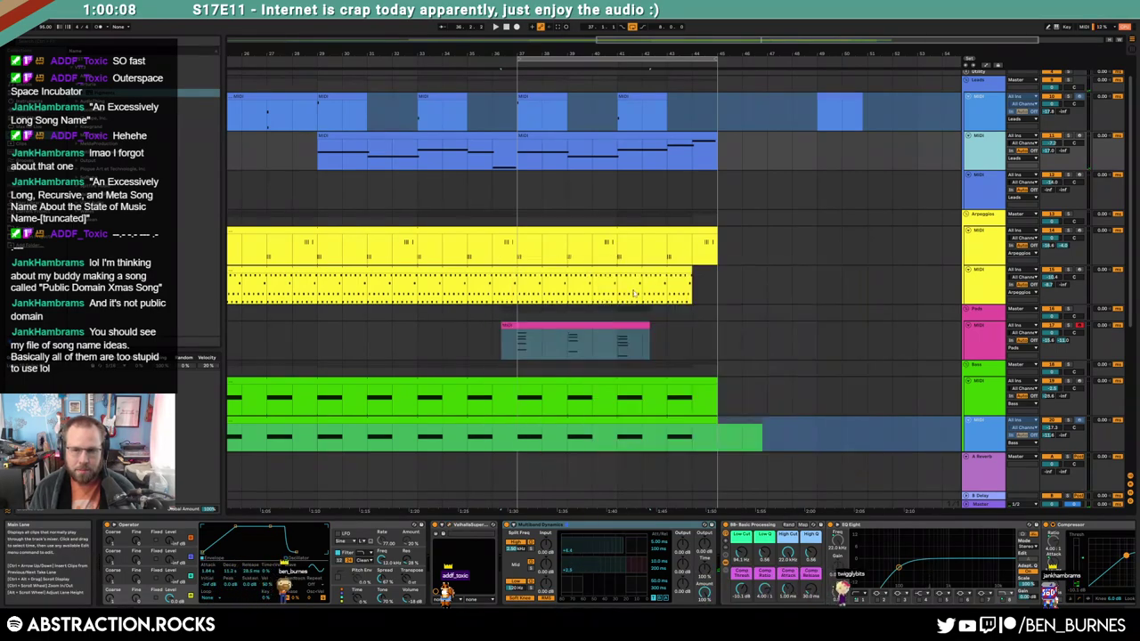
Reshape the Env VCA envelope of the Pads track's Pigments to an immediate attack, short decay and no sustain
click(523, 336)
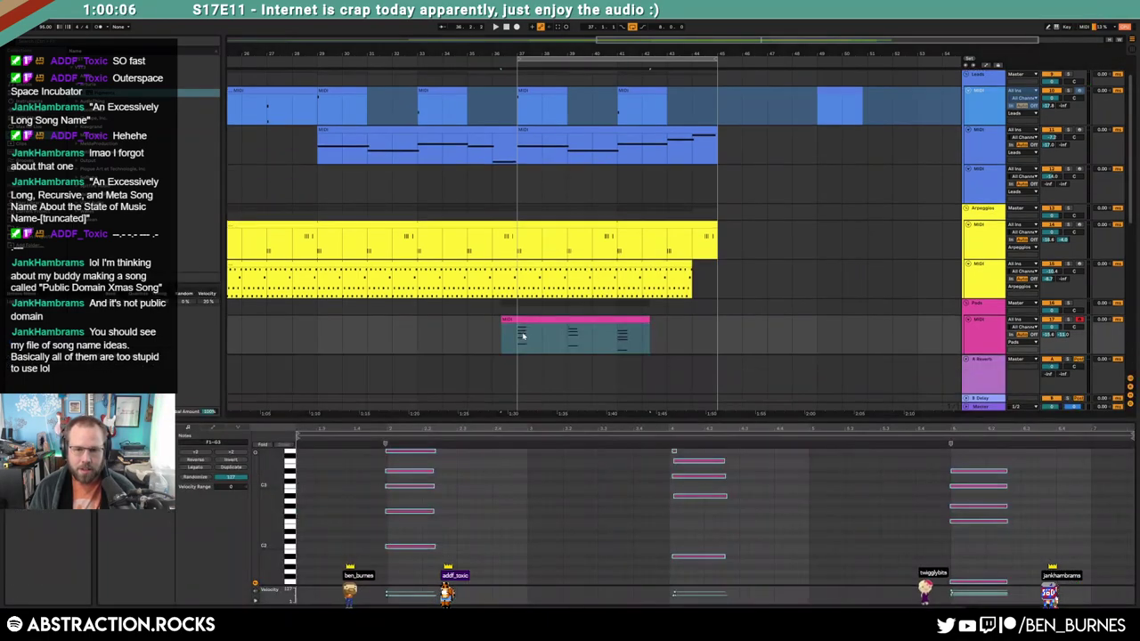
key(shift+Tab)
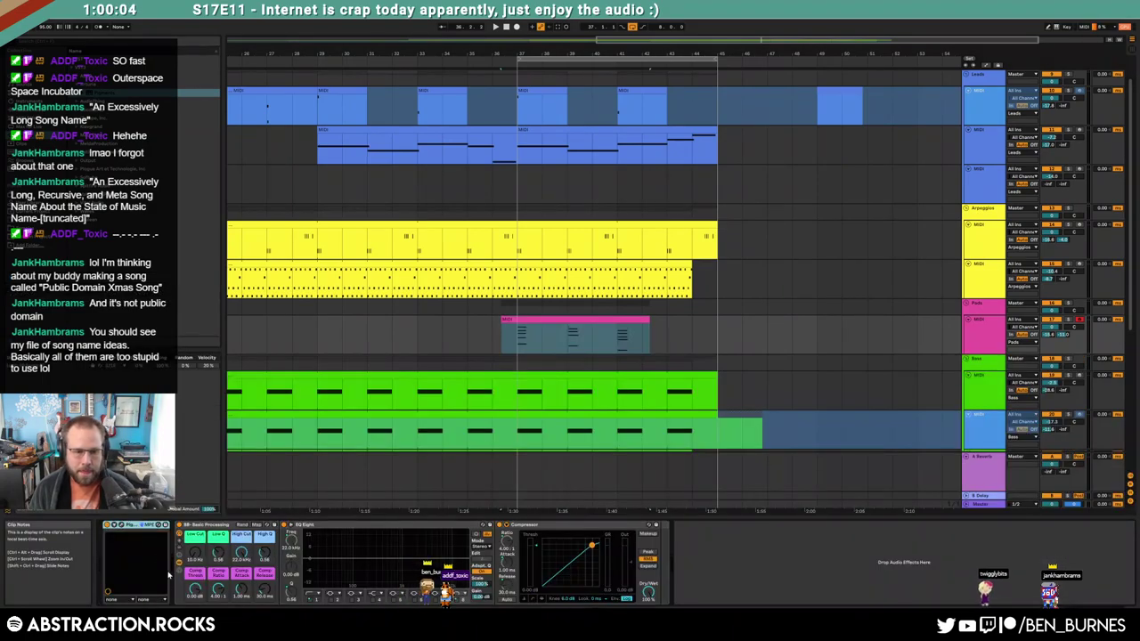
click(122, 526)
drag(289, 384, 262, 381)
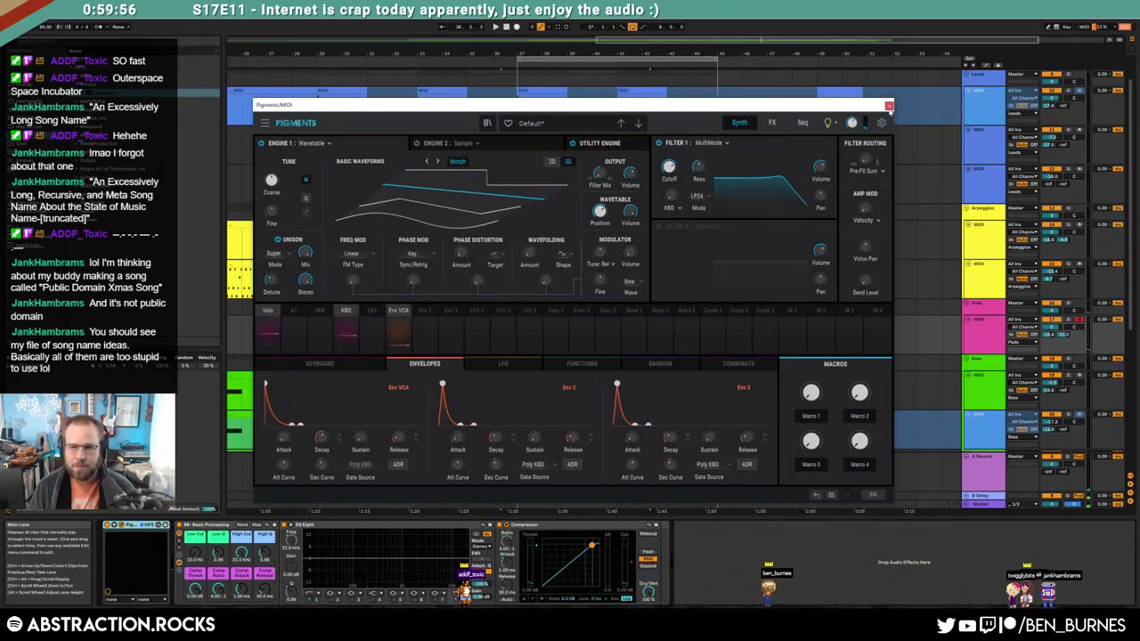
click(889, 107)
Trim the Pads clip to start at bar 37 and delete every chord in it after the first
click(517, 329)
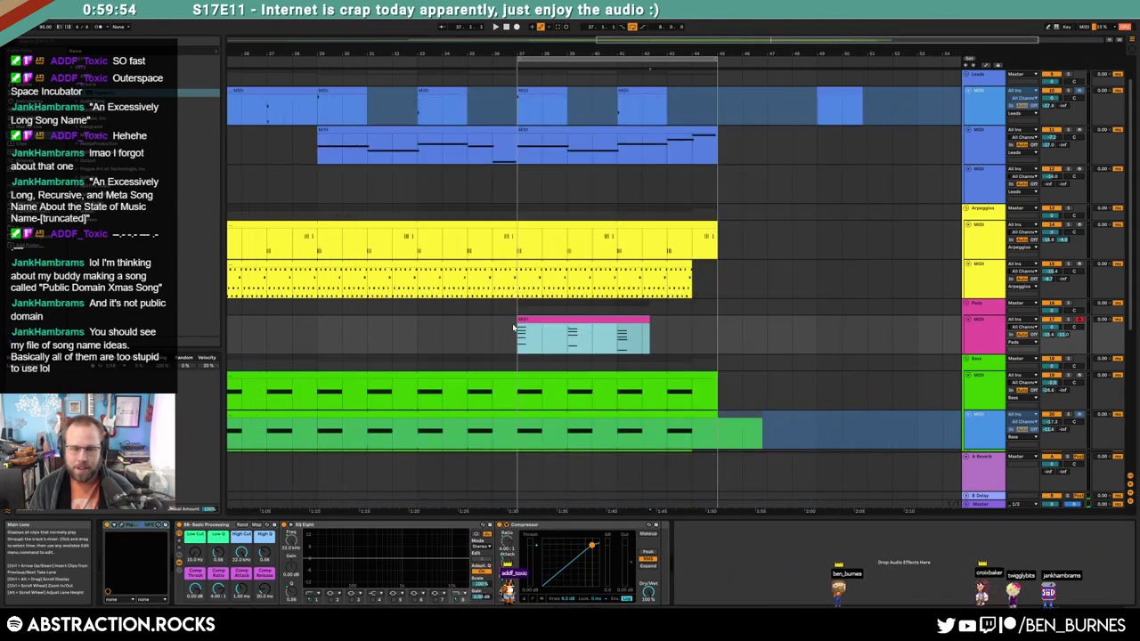
double_click(514, 330)
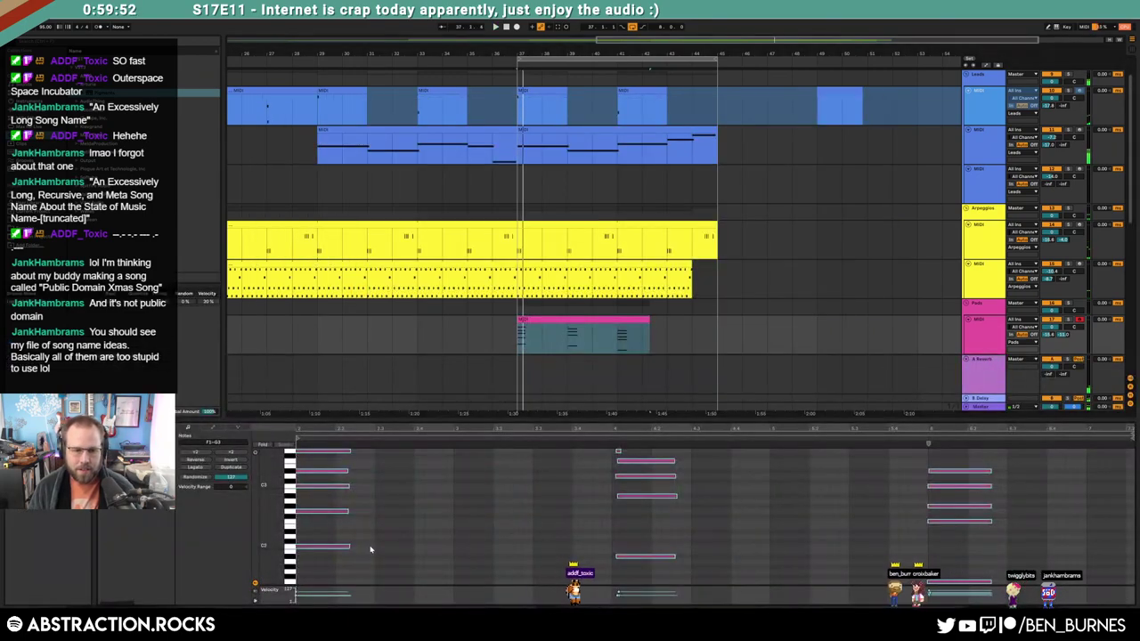
key(Right)
drag(563, 567, 1124, 447)
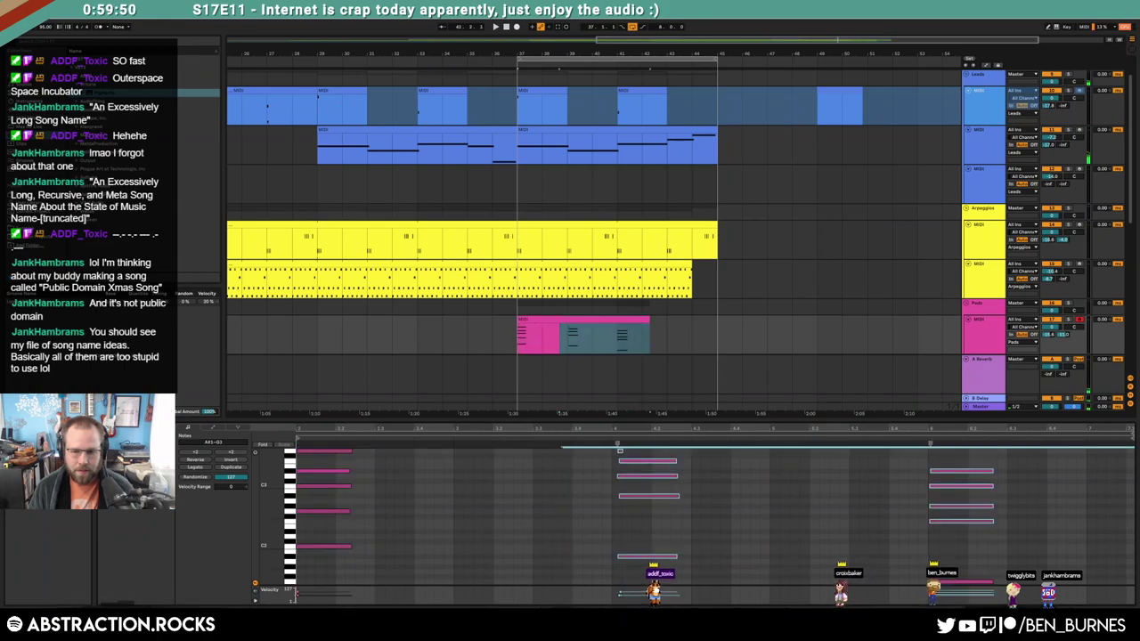
key(Delete)
drag(917, 482, 1010, 586)
key(Delete)
key(space)
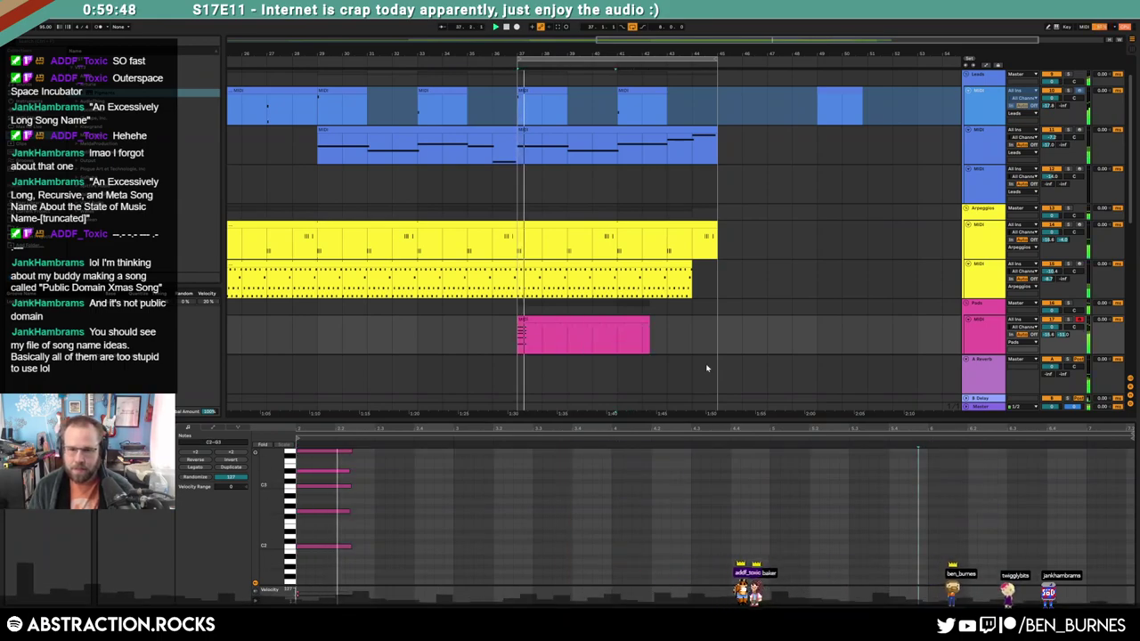
Shorten the Pads clip to two bars and duplicate it three times to fill bars 37 to 45
drag(649, 320, 554, 321)
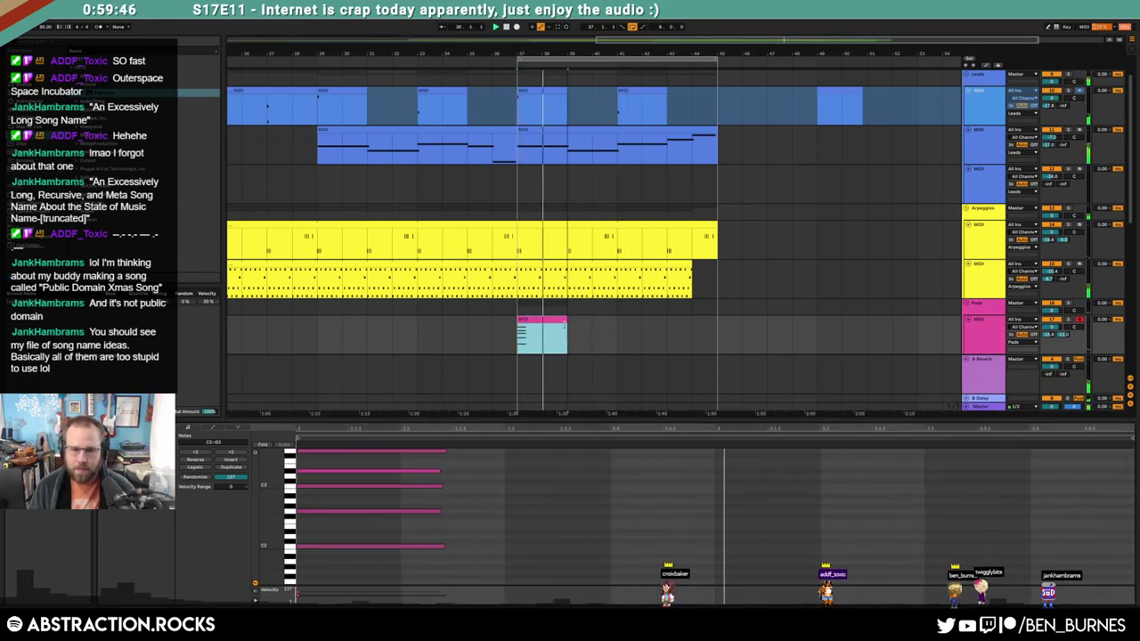
key(ctrl+d)
key(ctrl+d)
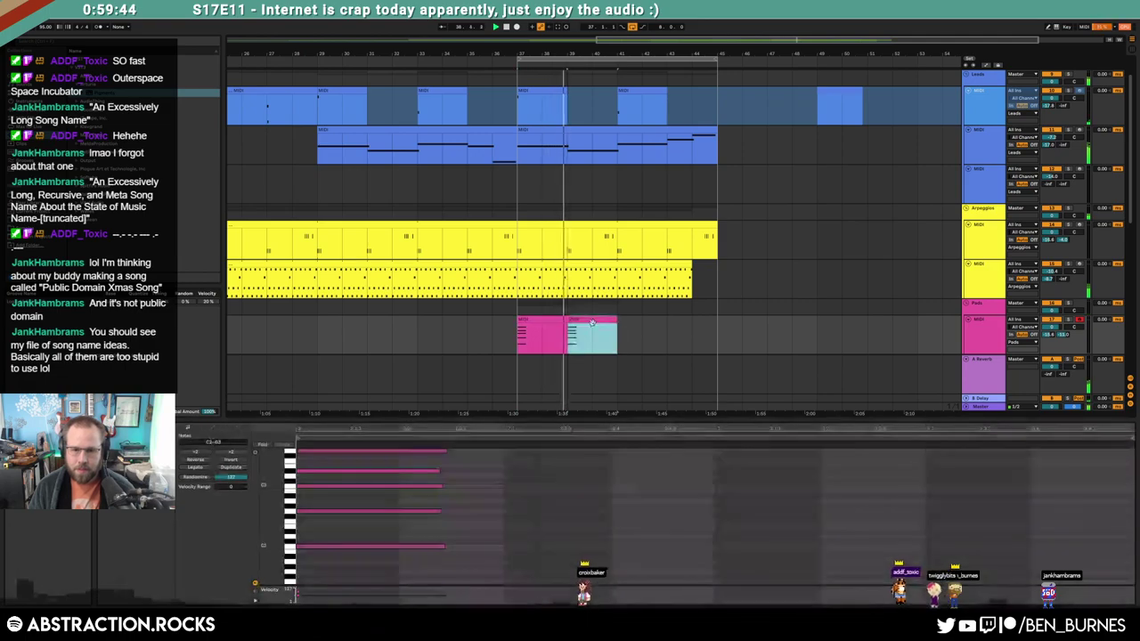
key(ctrl+d)
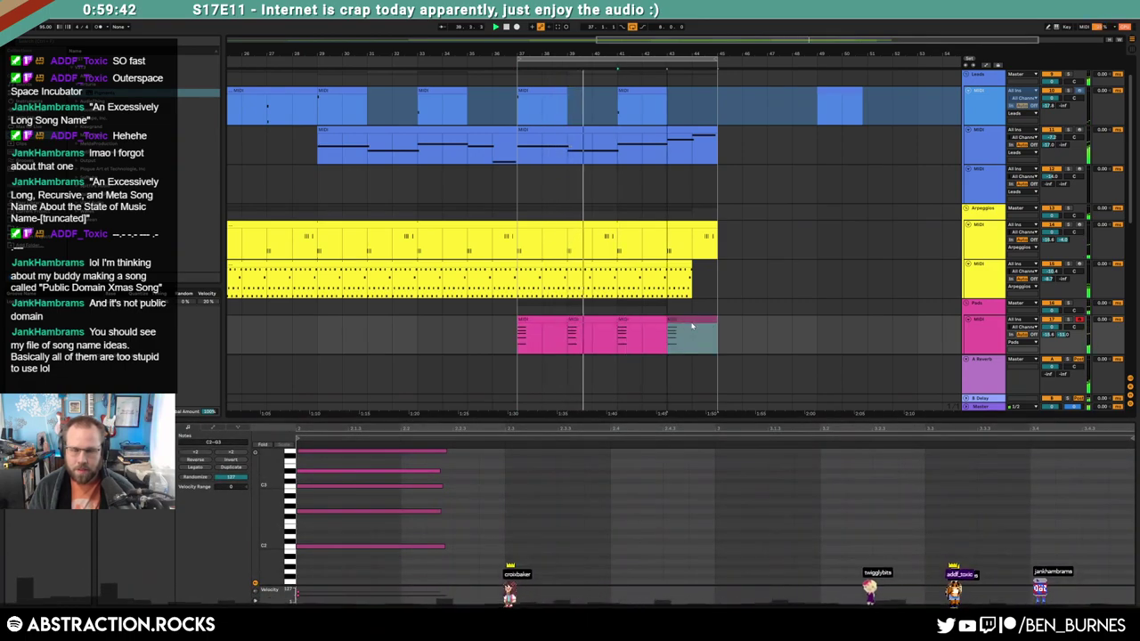
Adjust the Pads track's volume and send levels and open its second chord clip
click(589, 320)
double_click(588, 319)
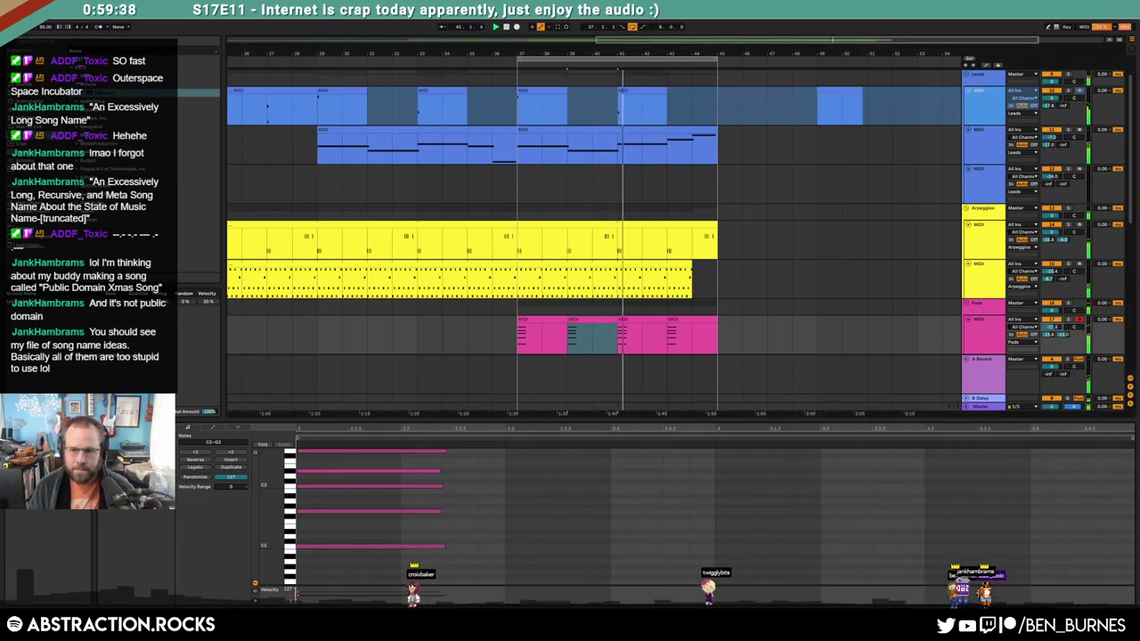
drag(1051, 328, 1050, 334)
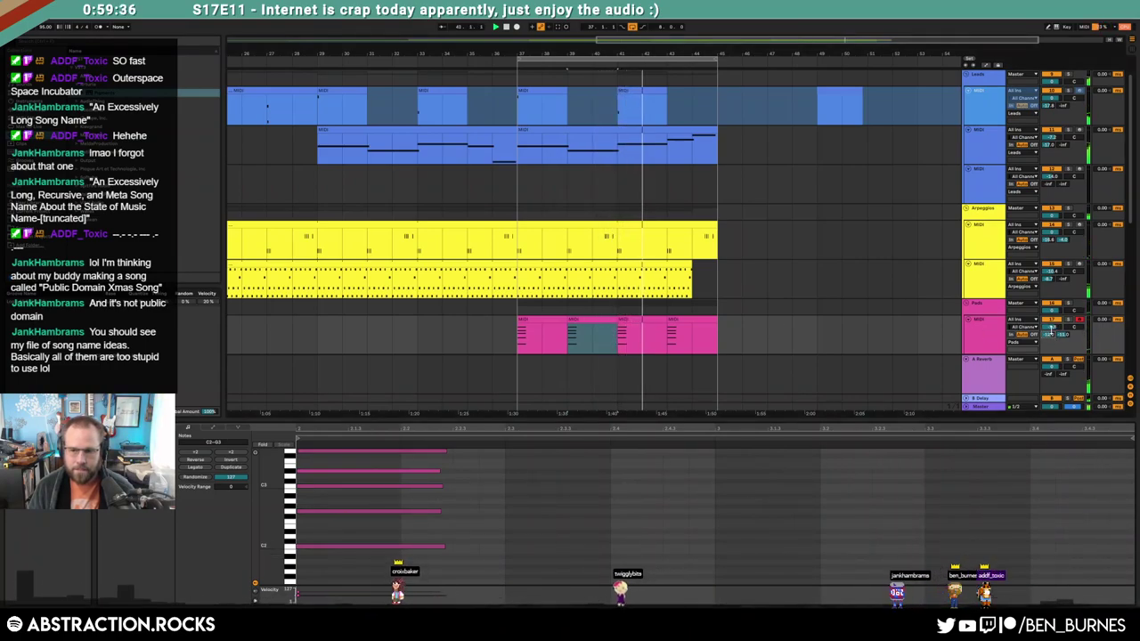
key(shift+Tab)
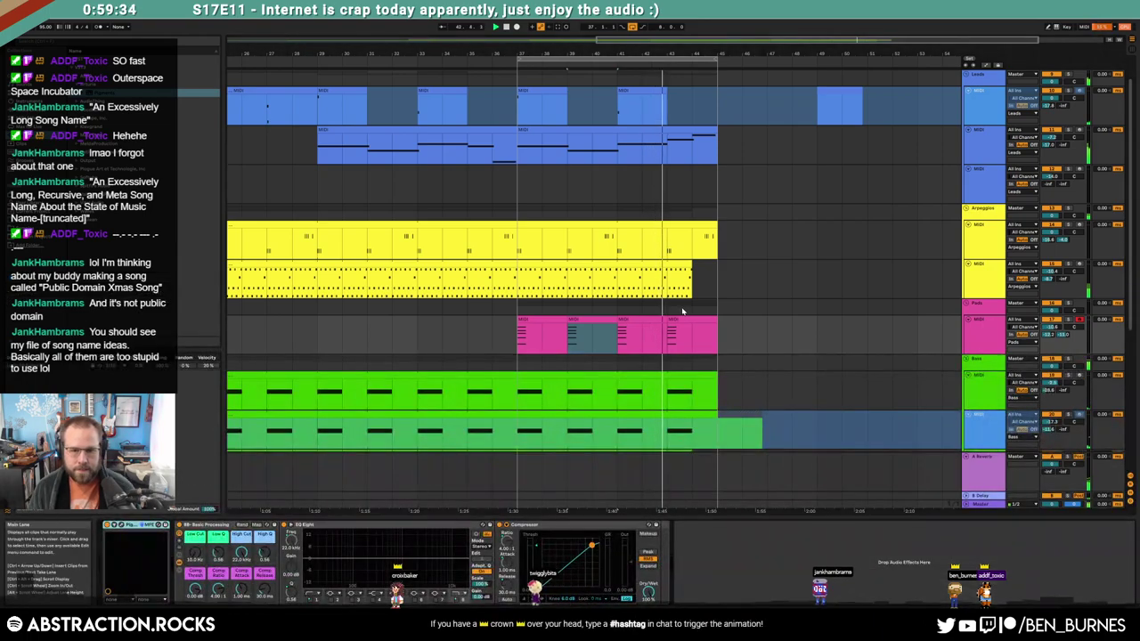
click(597, 321)
key(shift+Tab)
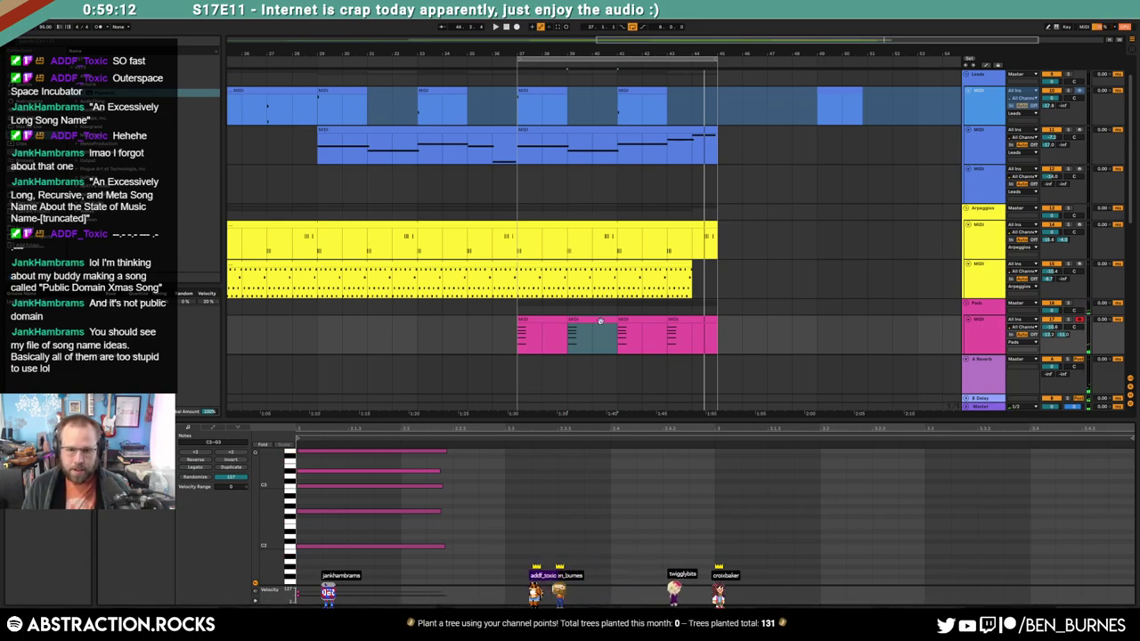
Delete the Pads clips at bars 39 and 41 and record new chords in their place
click(631, 319)
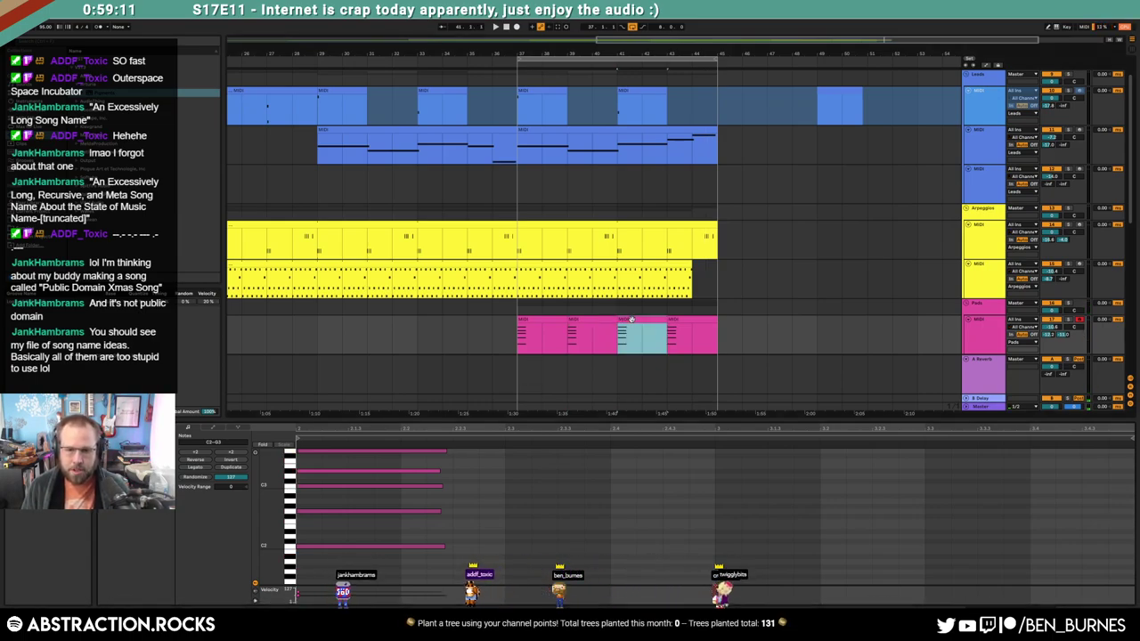
key(Delete)
click(584, 318)
key(Delete)
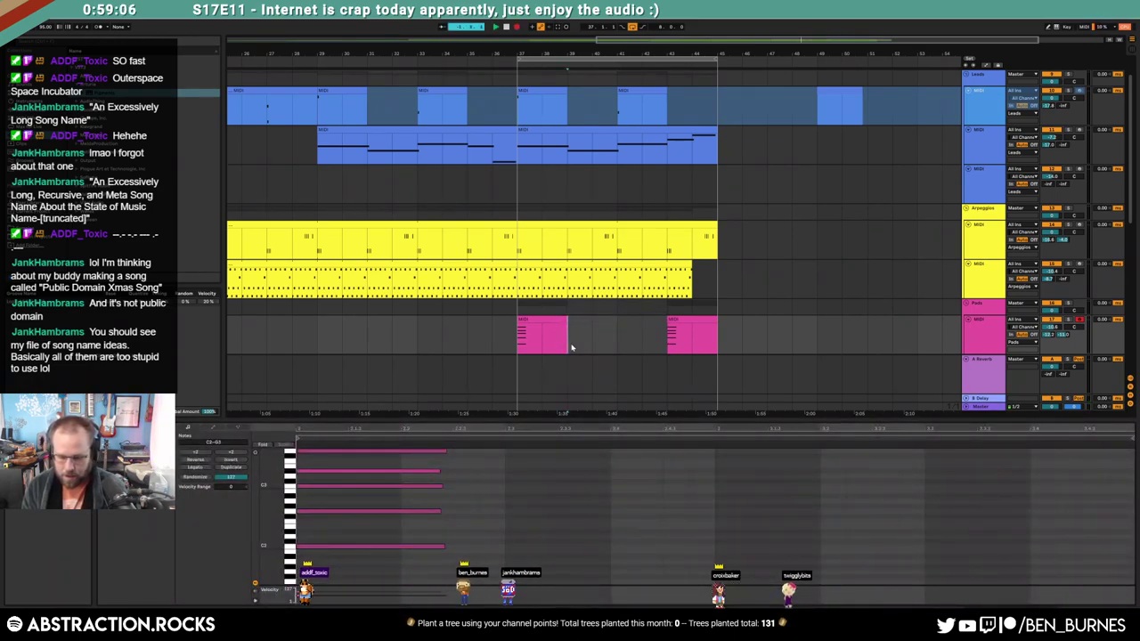
click(572, 347)
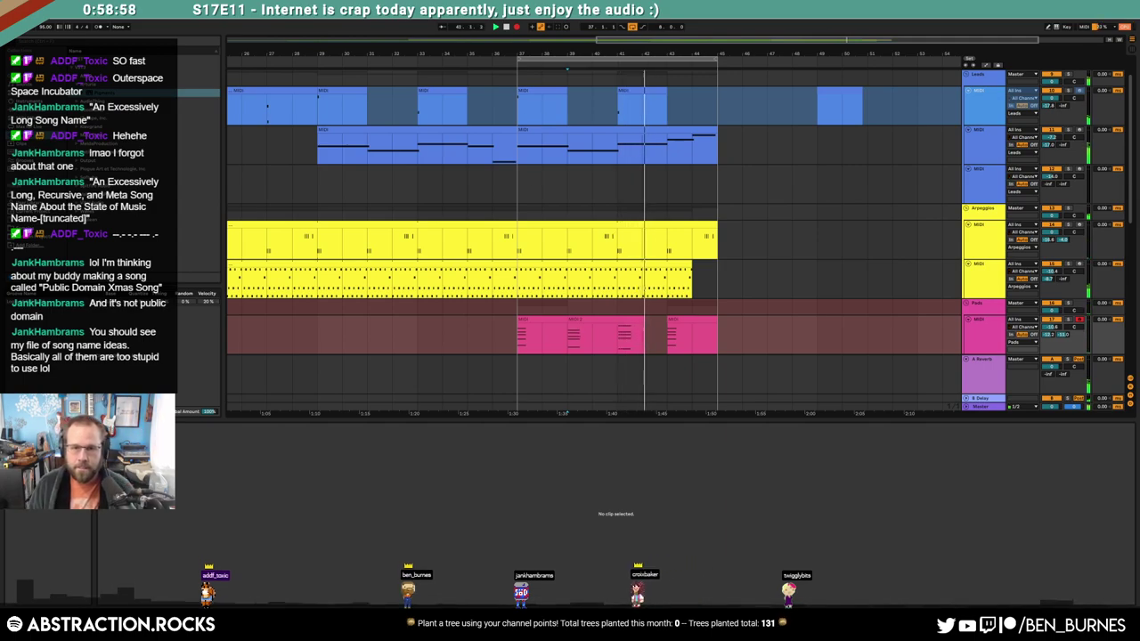
key(F9)
Quantize the notes of the newly recorded Pads clip starting at bar 39 and select its second chord
click(627, 317)
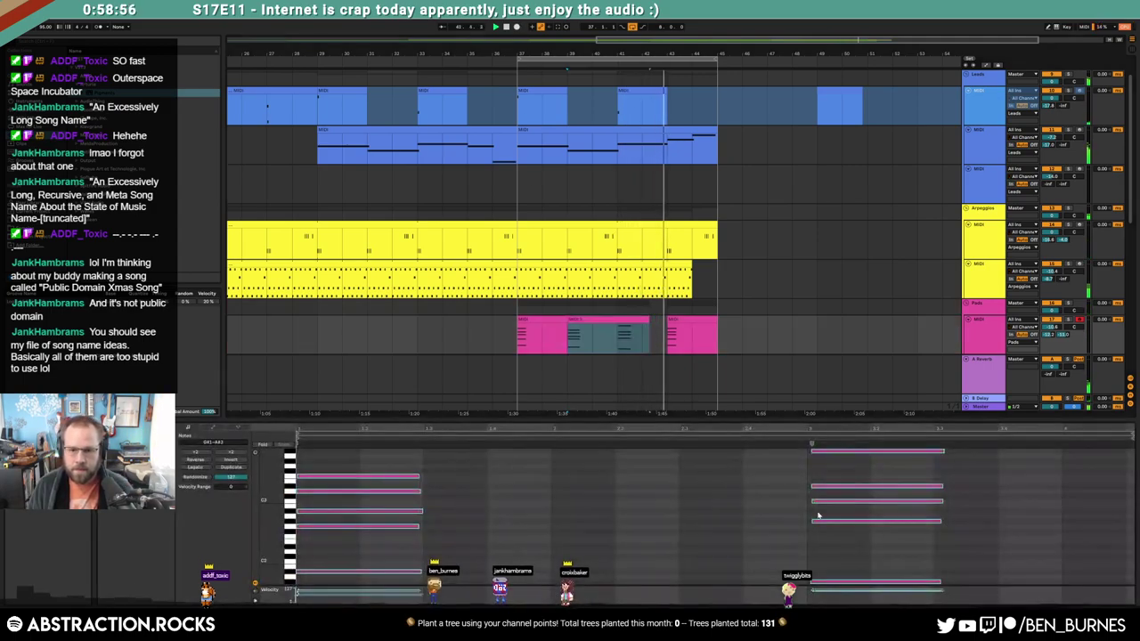
key(ctrl+u)
drag(270, 486, 246, 485)
drag(969, 563, 789, 442)
Join the Pads clips from bar 37 to bar 45 into a single clip
click(675, 319)
shift+click(627, 319)
key(Left)
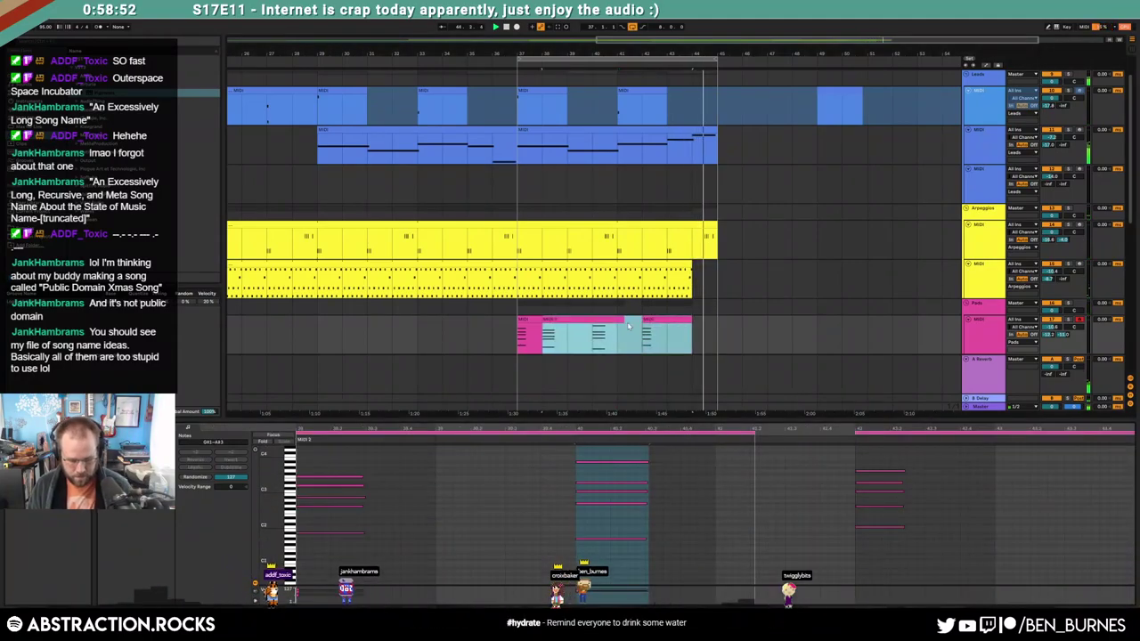
key(ctrl+z)
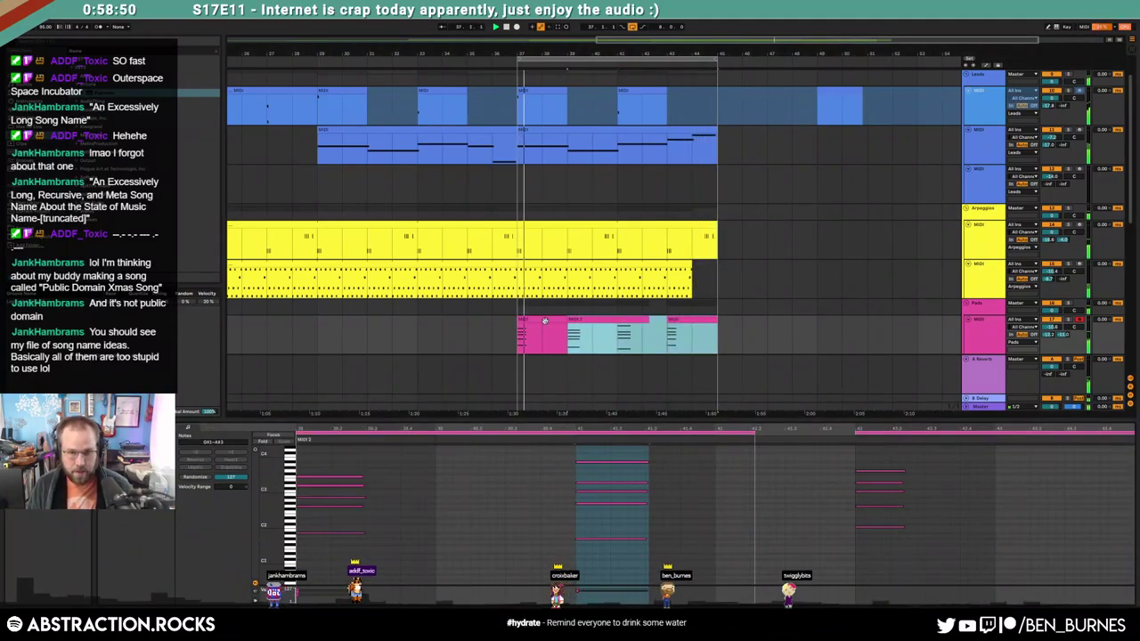
key(ctrl+j)
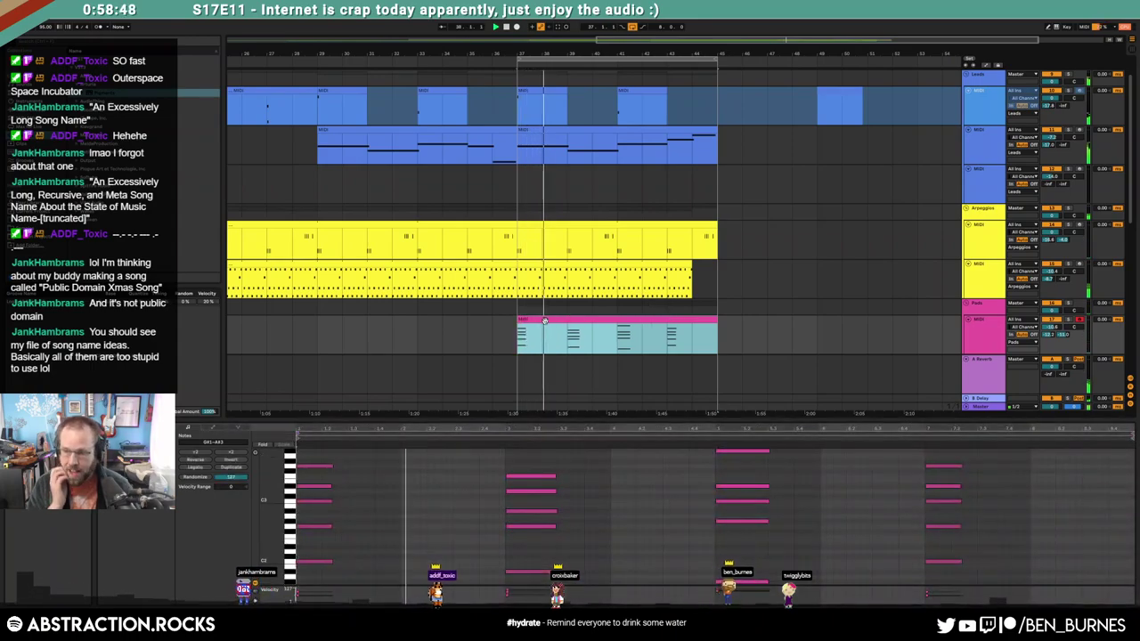
Review the Pads track's Pigments settings while the loop plays
key(shift+Tab)
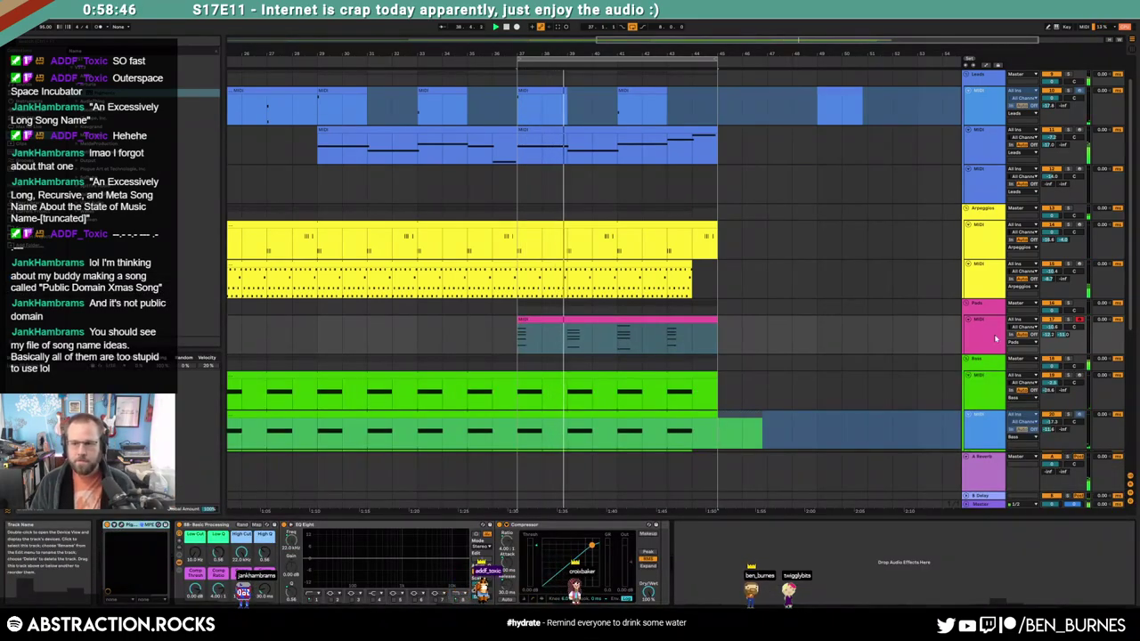
click(120, 525)
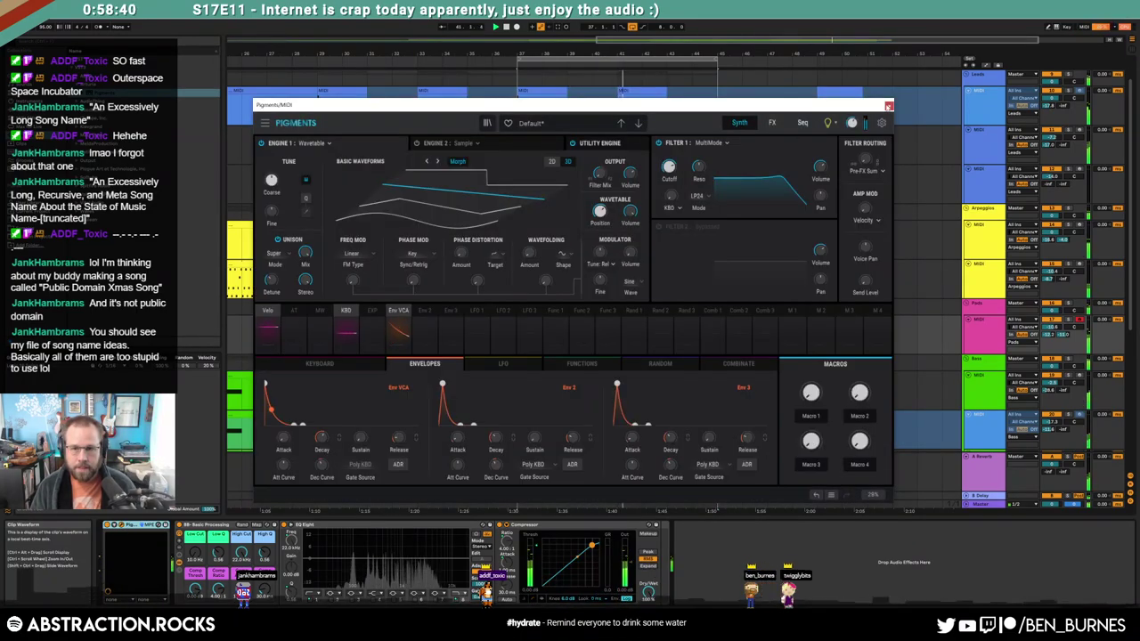
click(888, 106)
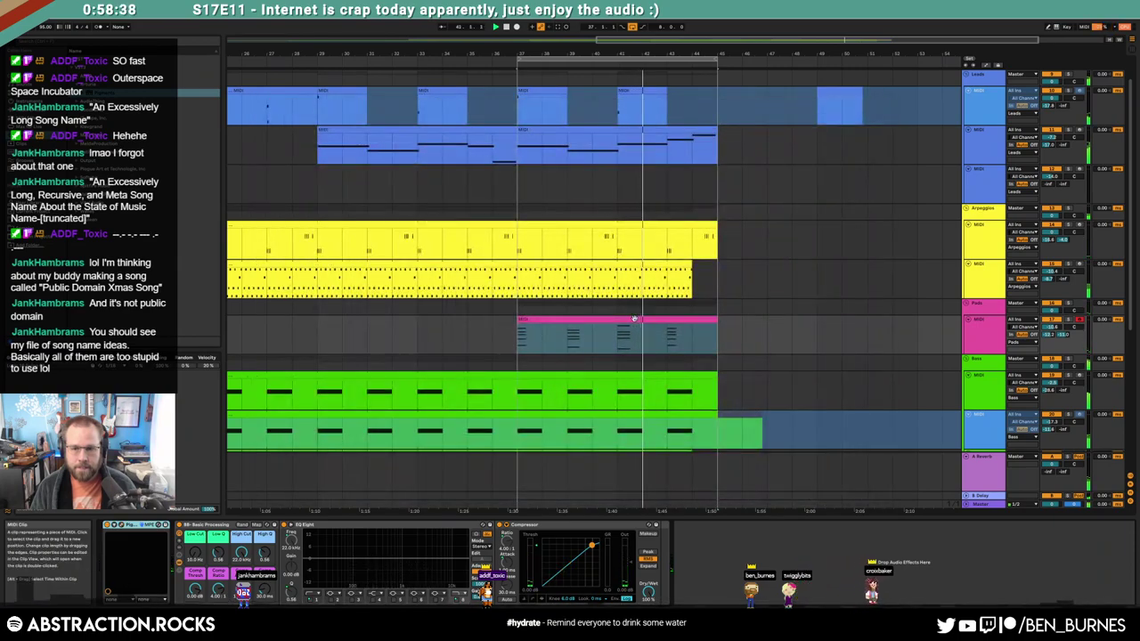
Lower the top note of the Pads clip's third chord, at bar 41, to G#3
key(shift+Tab)
click(774, 551)
scroll(772, 548, down, 2)
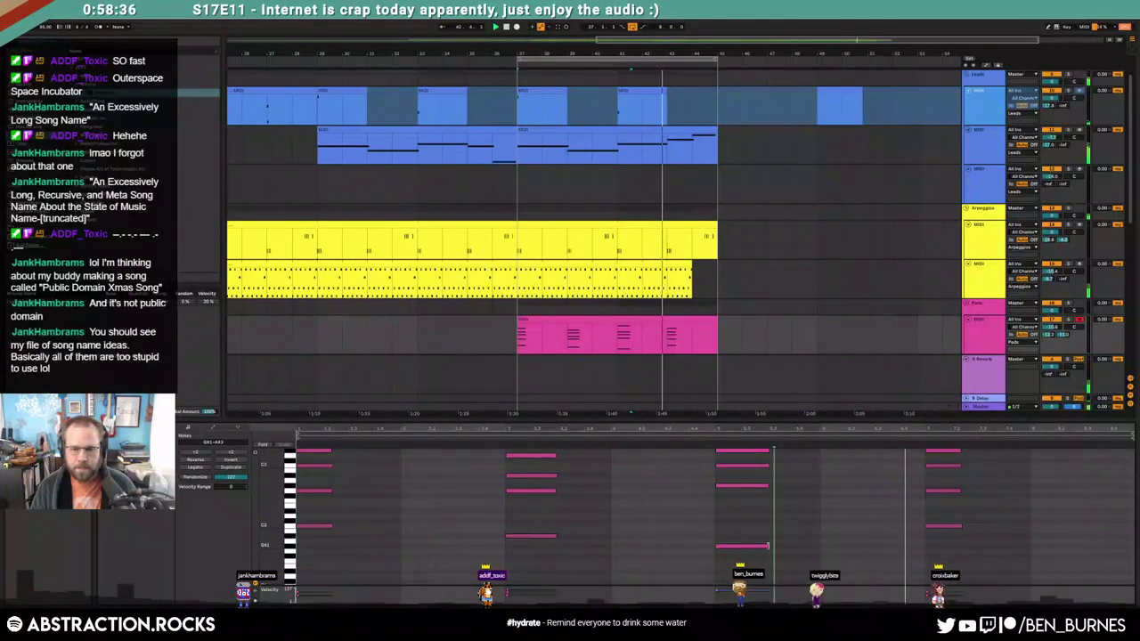
scroll(750, 502, up, 3)
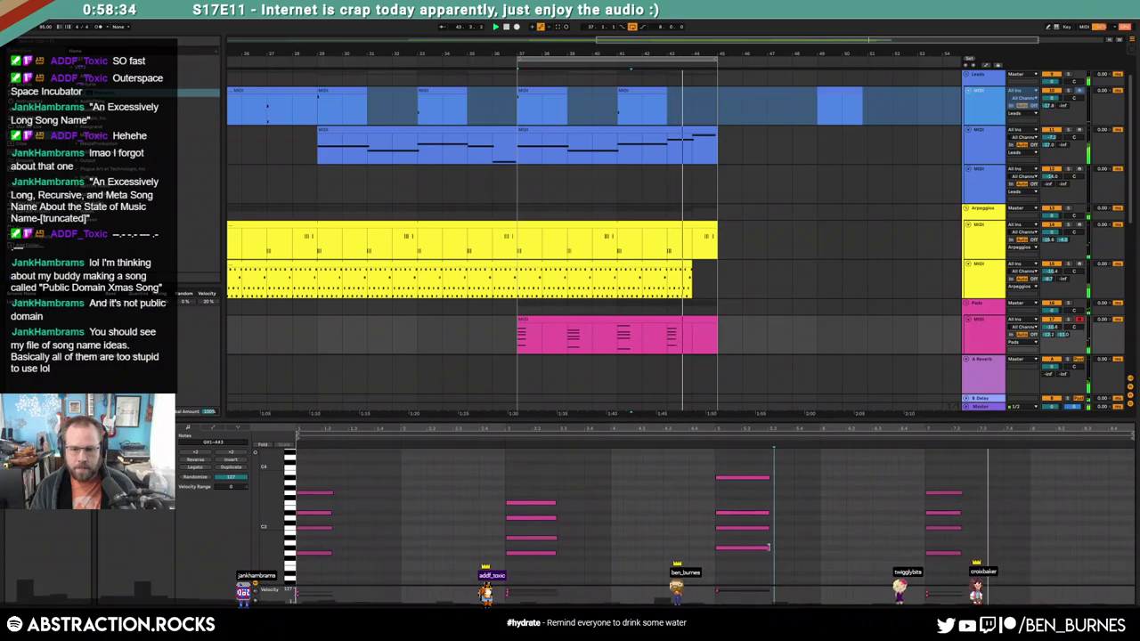
drag(746, 479, 752, 489)
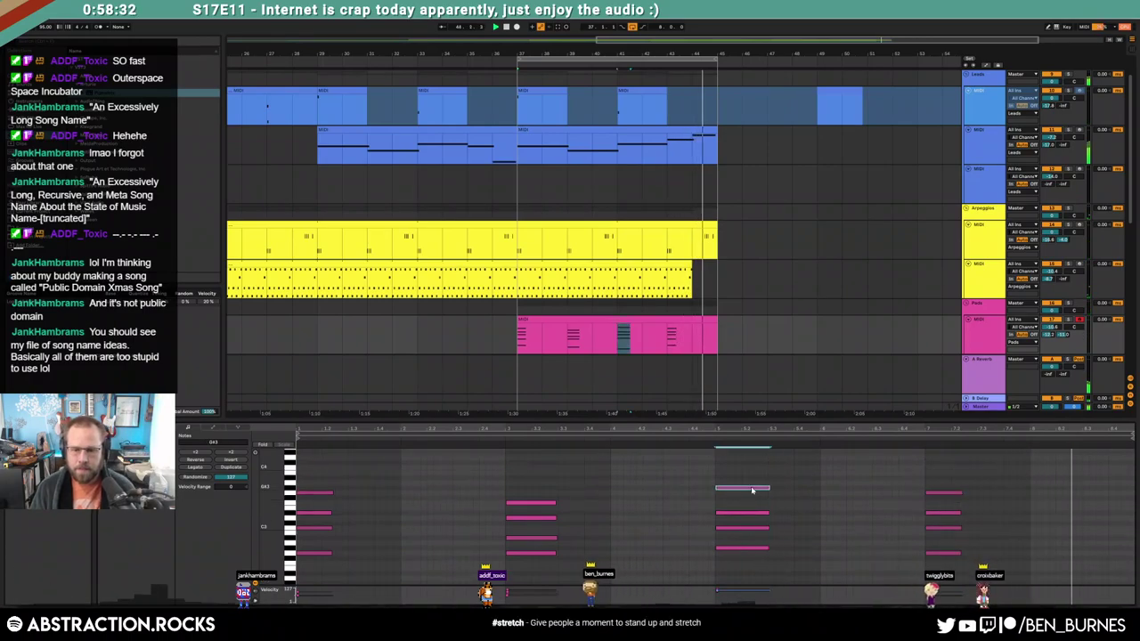
Select the empty third Leads track and arm it for recording
key(shift+Tab)
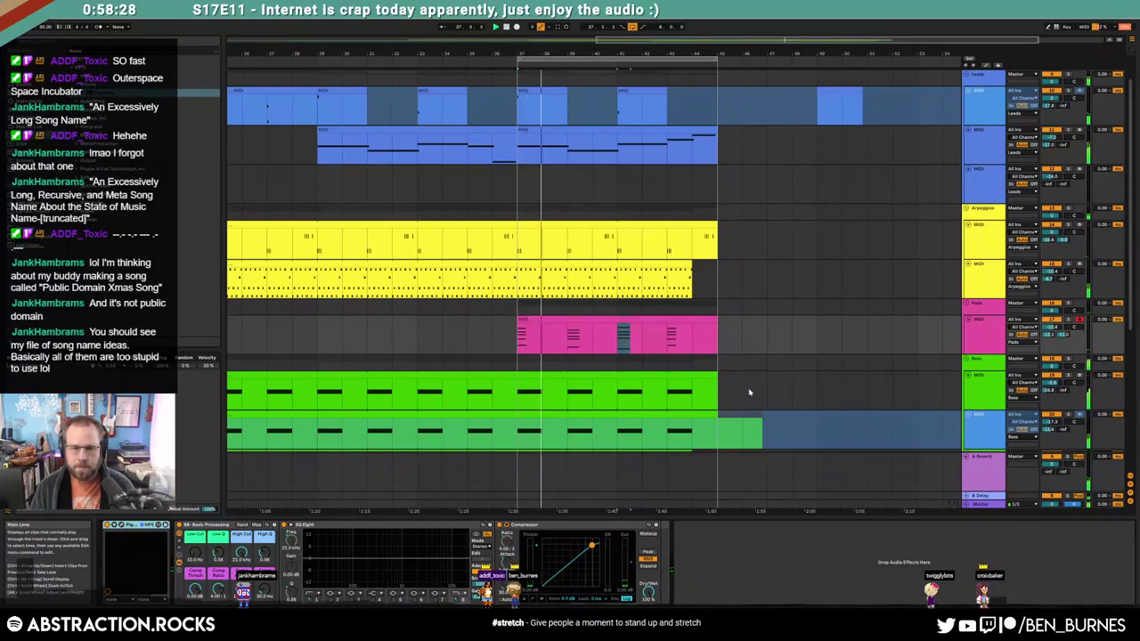
click(962, 183)
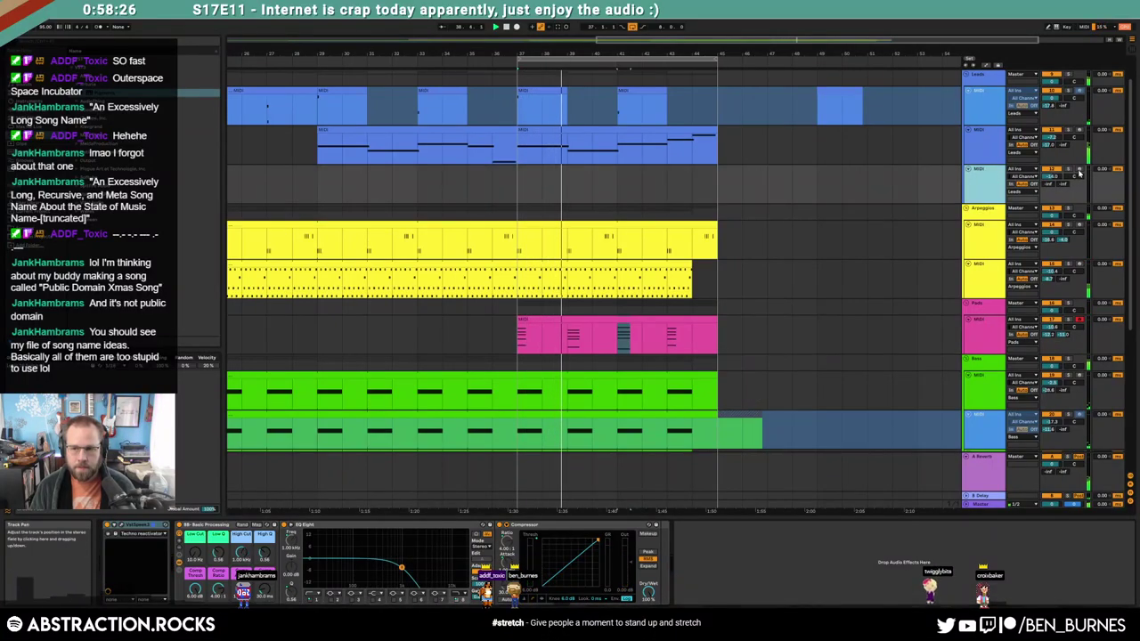
click(1079, 169)
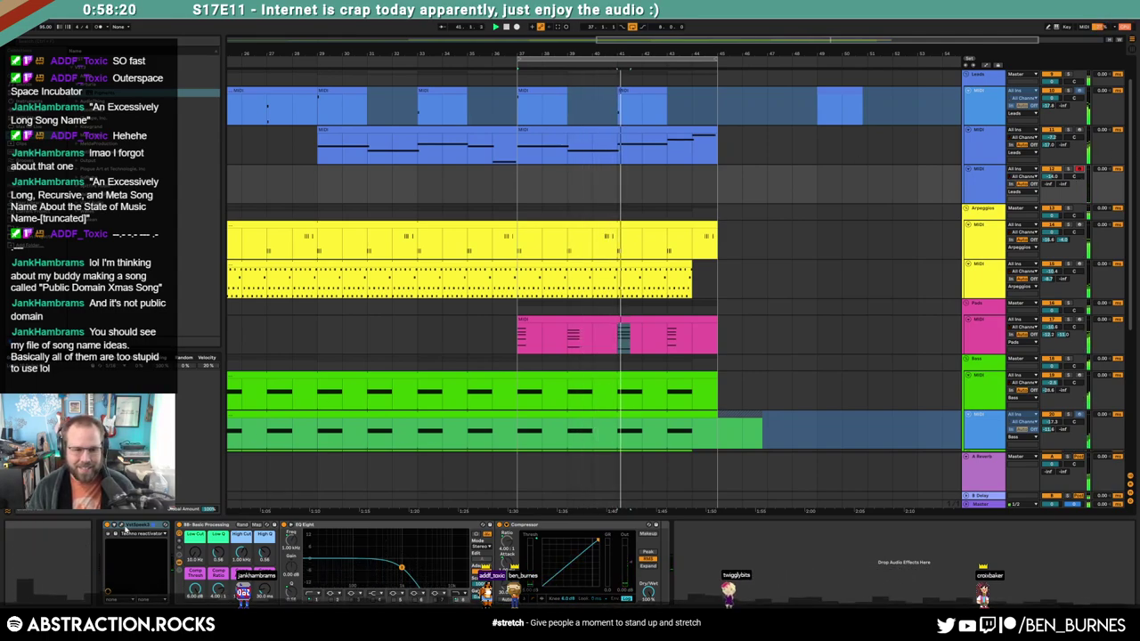
Examine the VstSpeek instrument on the third Leads track, stop playback and close its window
click(120, 526)
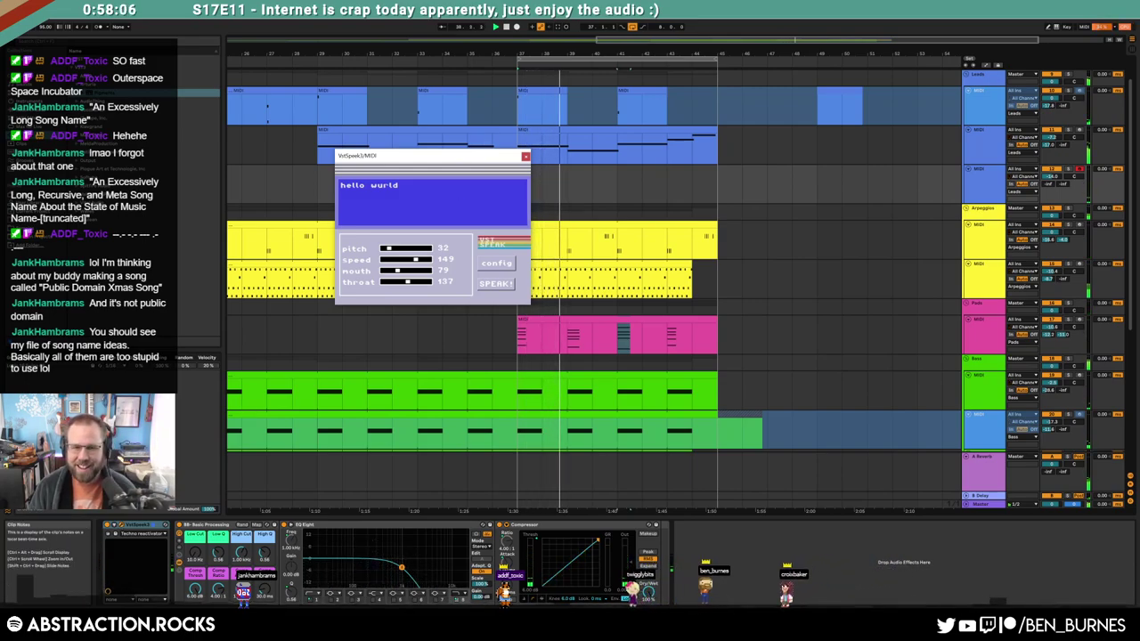
click(587, 185)
key(space)
click(524, 157)
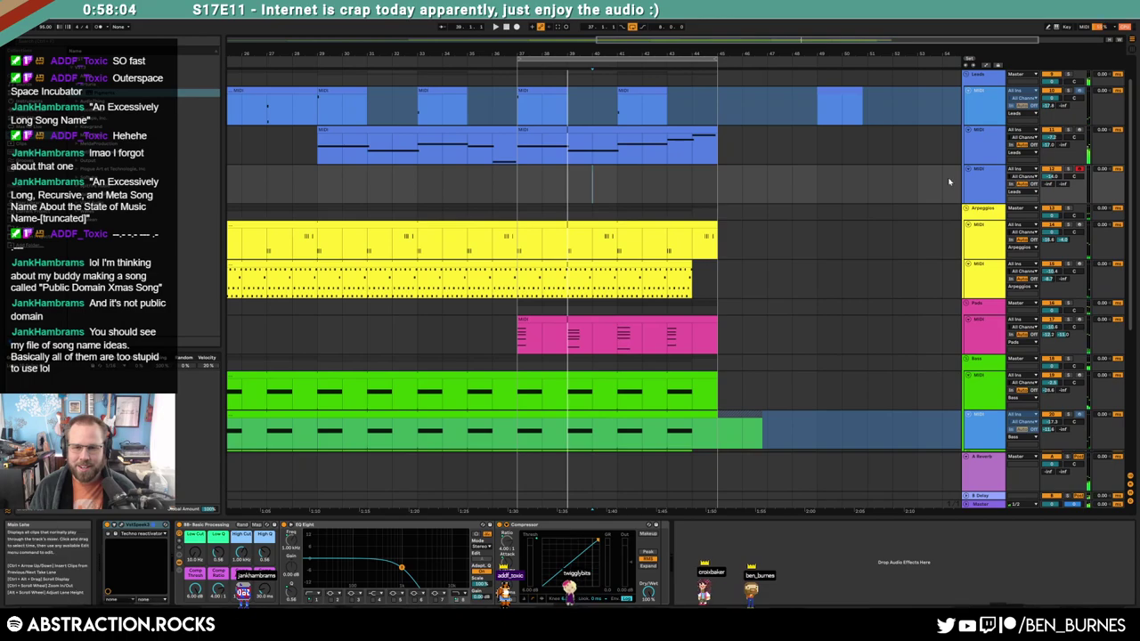
Insert a new MIDI track below the second Leads track, delete the VstSpeek track and select the new one
click(990, 175)
click(984, 161)
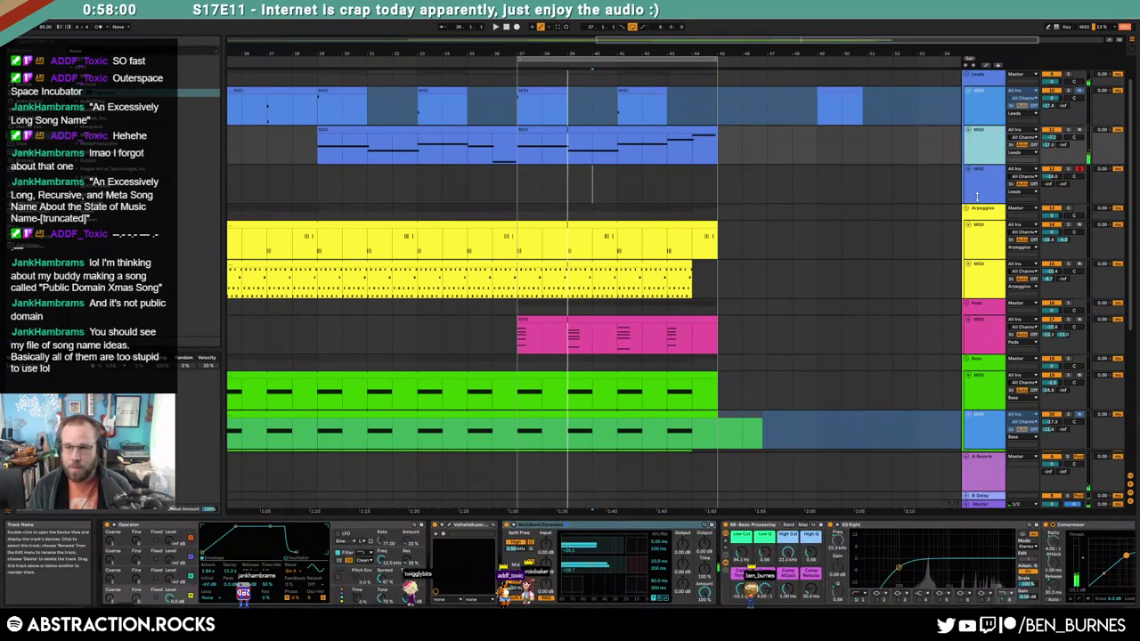
key(ctrl+shift+t)
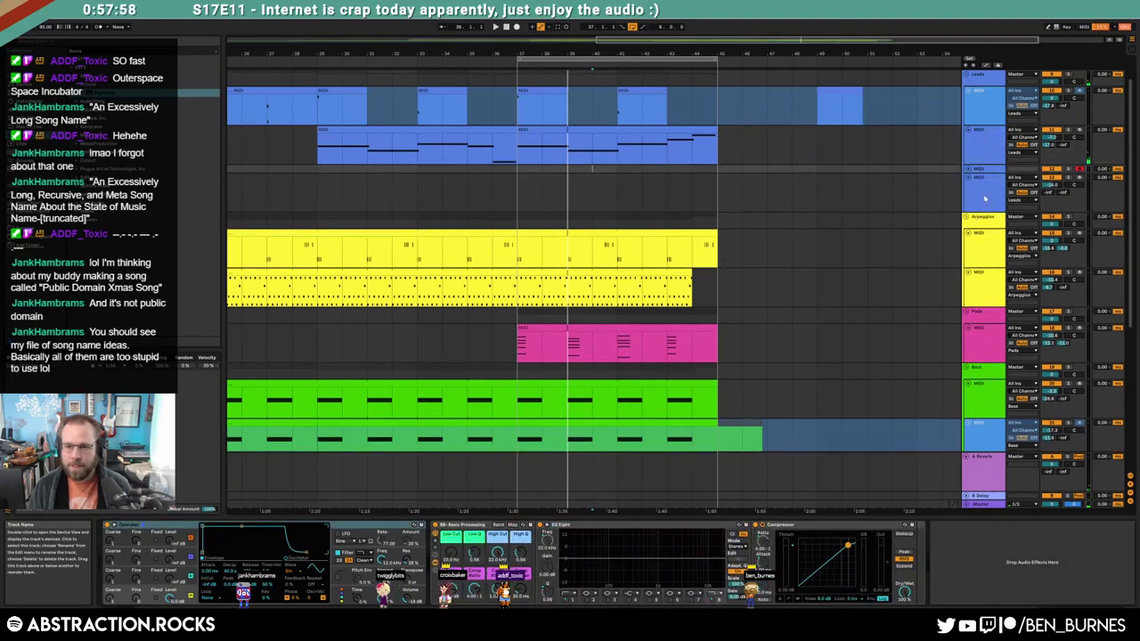
click(985, 199)
key(Delete)
click(970, 170)
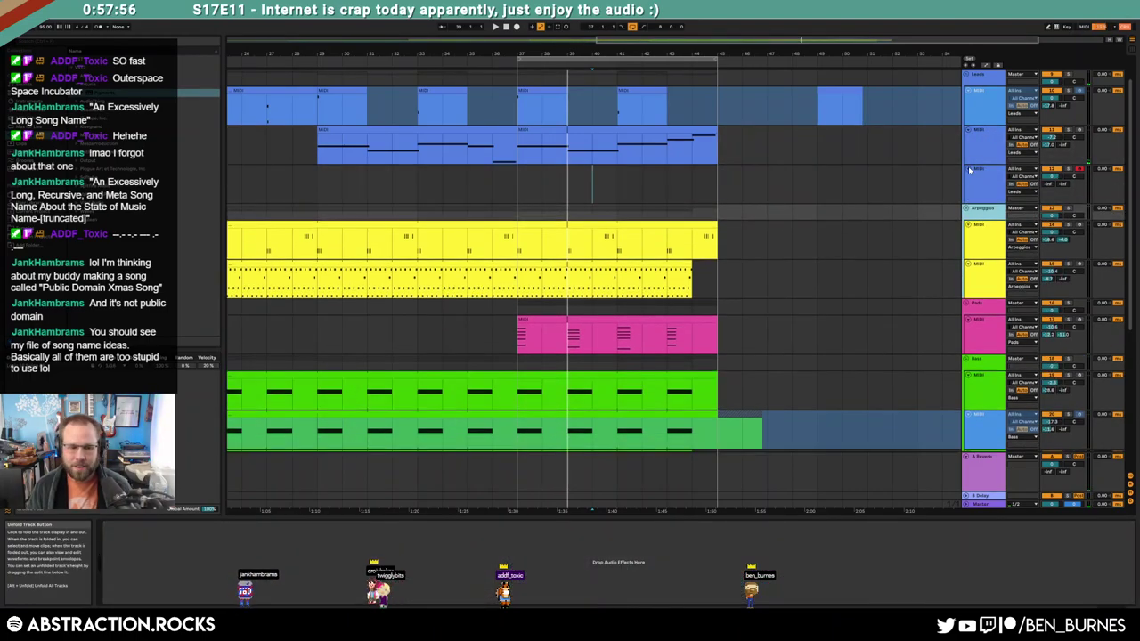
click(989, 175)
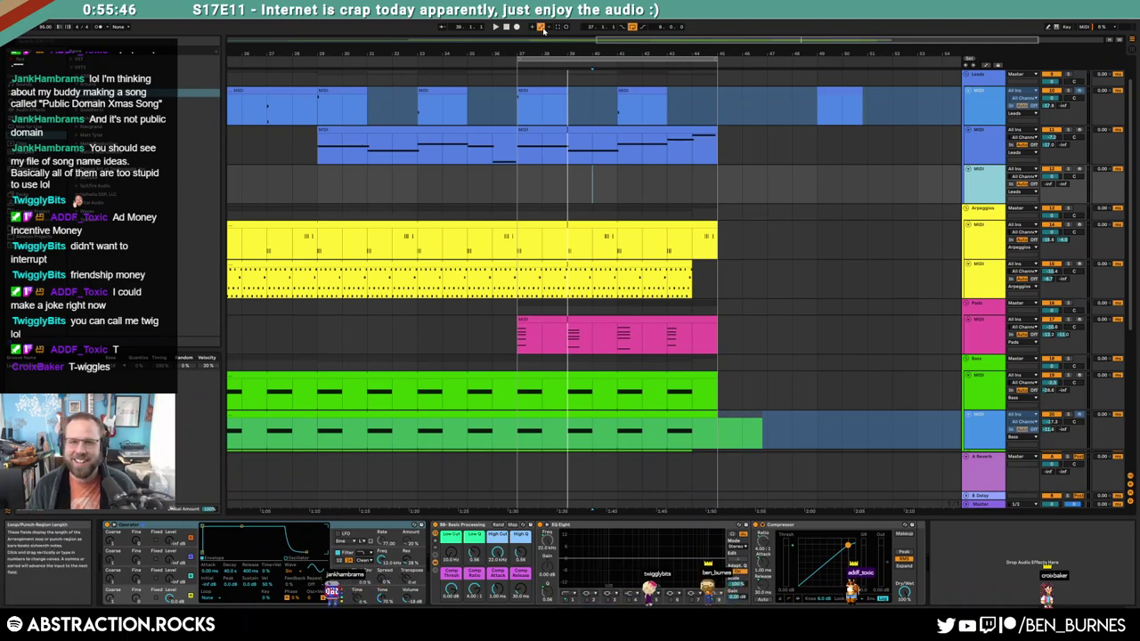
Fit the whole arrangement in view, play it from the beginning and look through its tracks
click(507, 28)
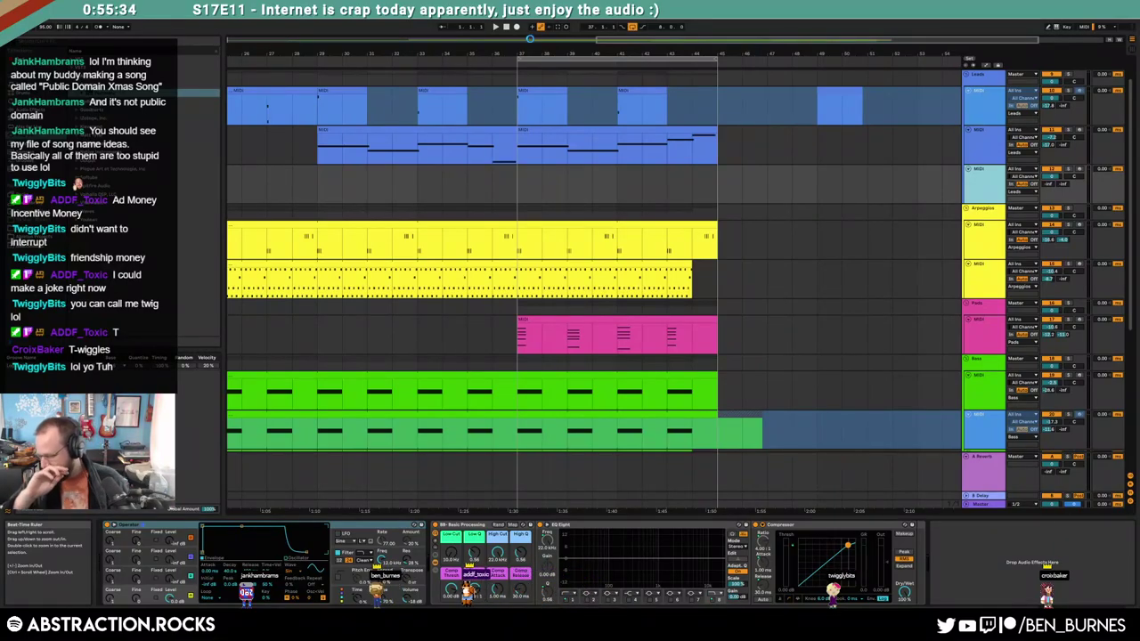
double_click(531, 39)
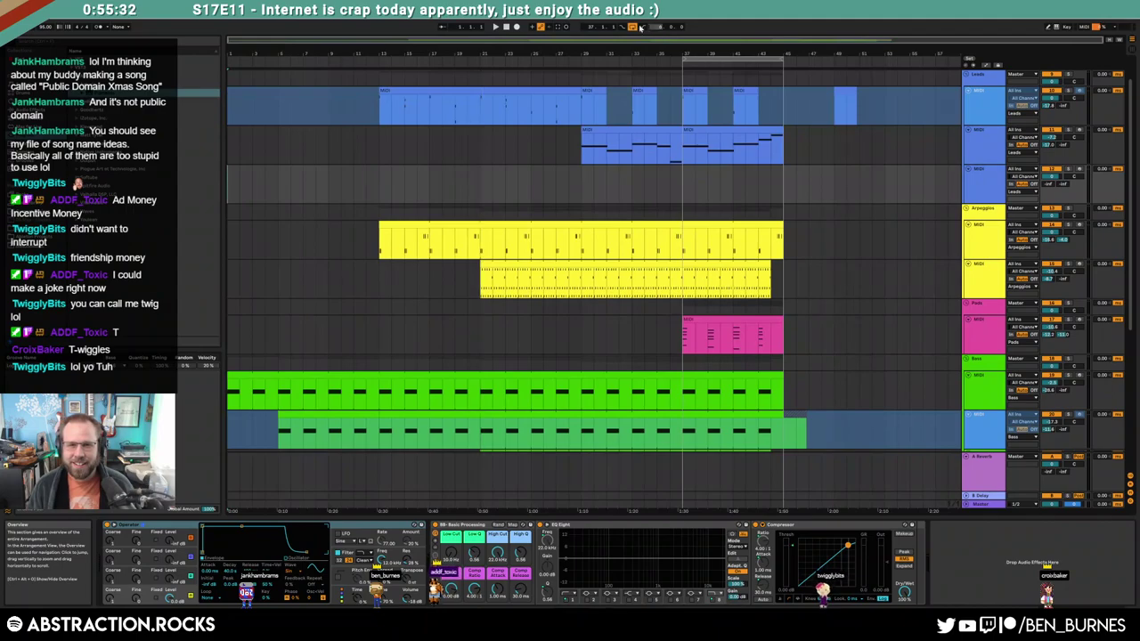
key(space)
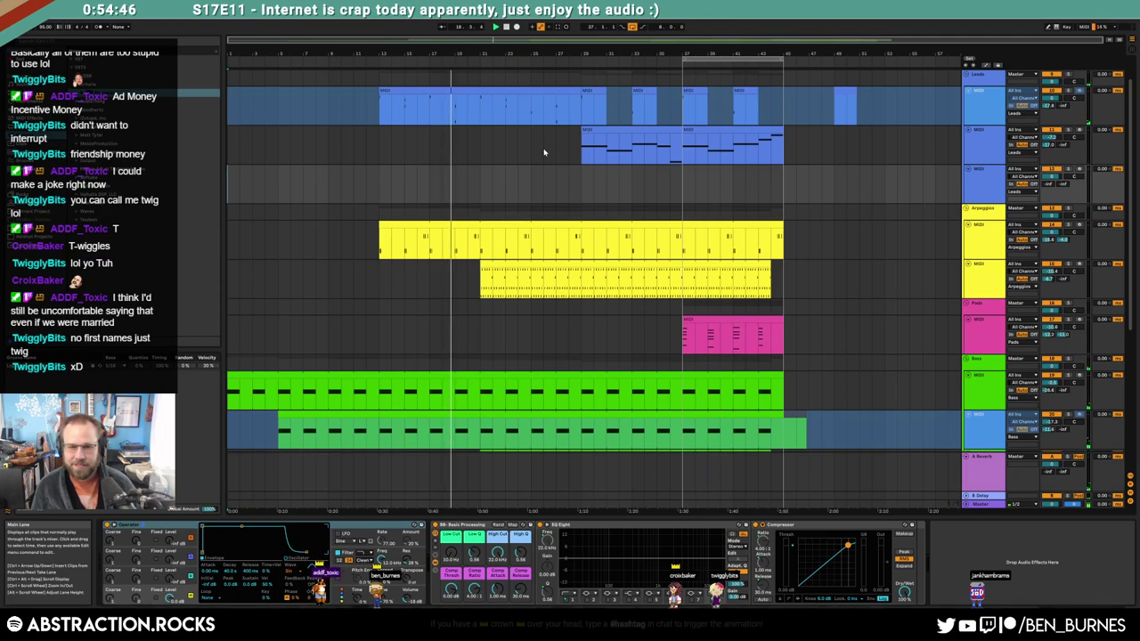
scroll(544, 153, down, 1)
scroll(557, 160, up, 2)
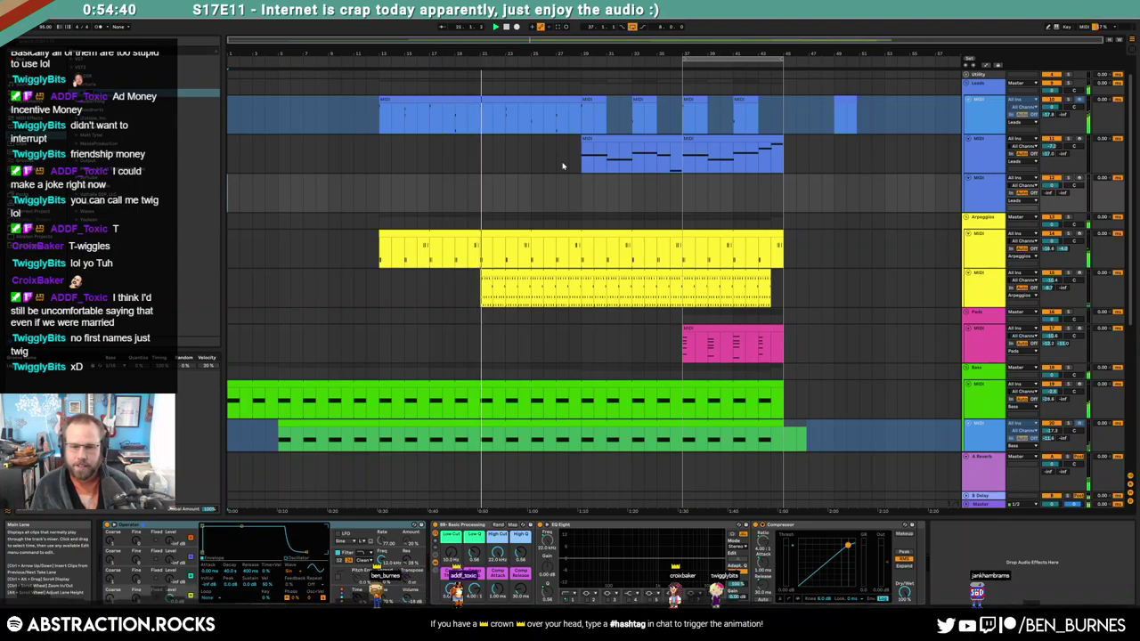
scroll(570, 173, down, 1)
scroll(570, 177, down, 3)
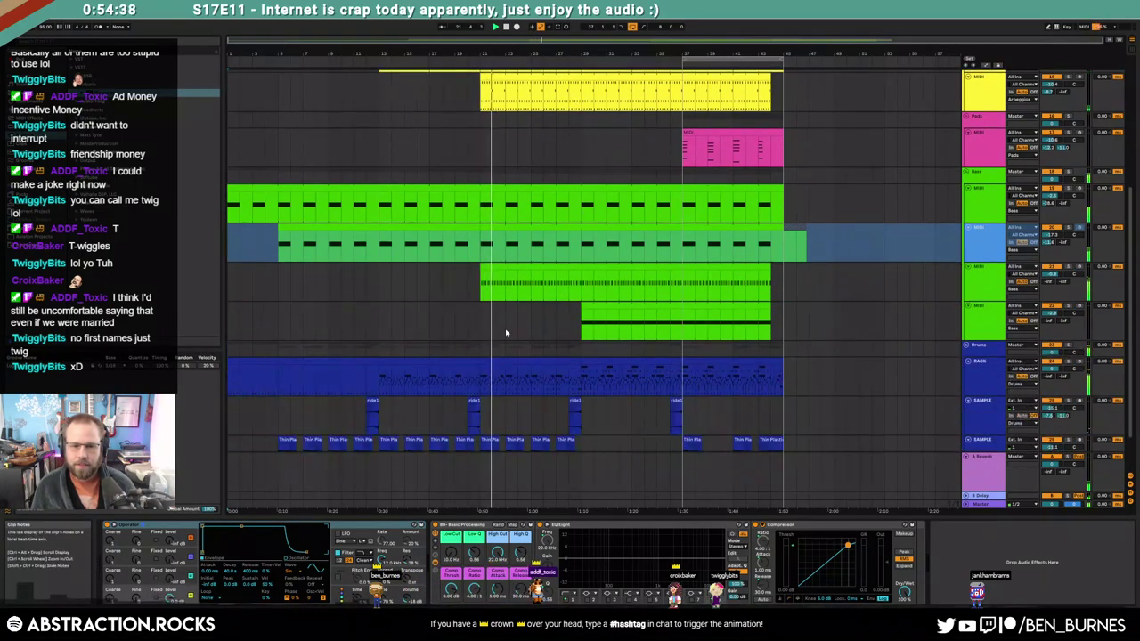
Copy bars 21–29 of the drum RACK track to bar 45
drag(498, 359, 575, 359)
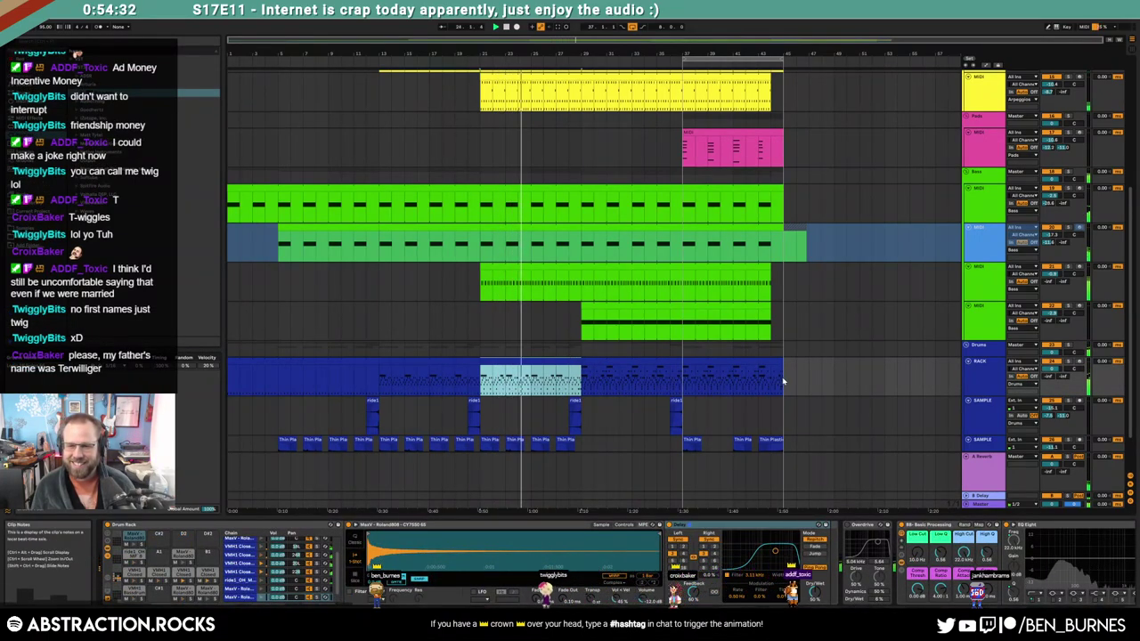
click(824, 390)
key(ctrl+v)
Open the pasted drum clip at bar 45 and delete all its Closed Hats 077 and Closed Hats 040 notes
double_click(814, 368)
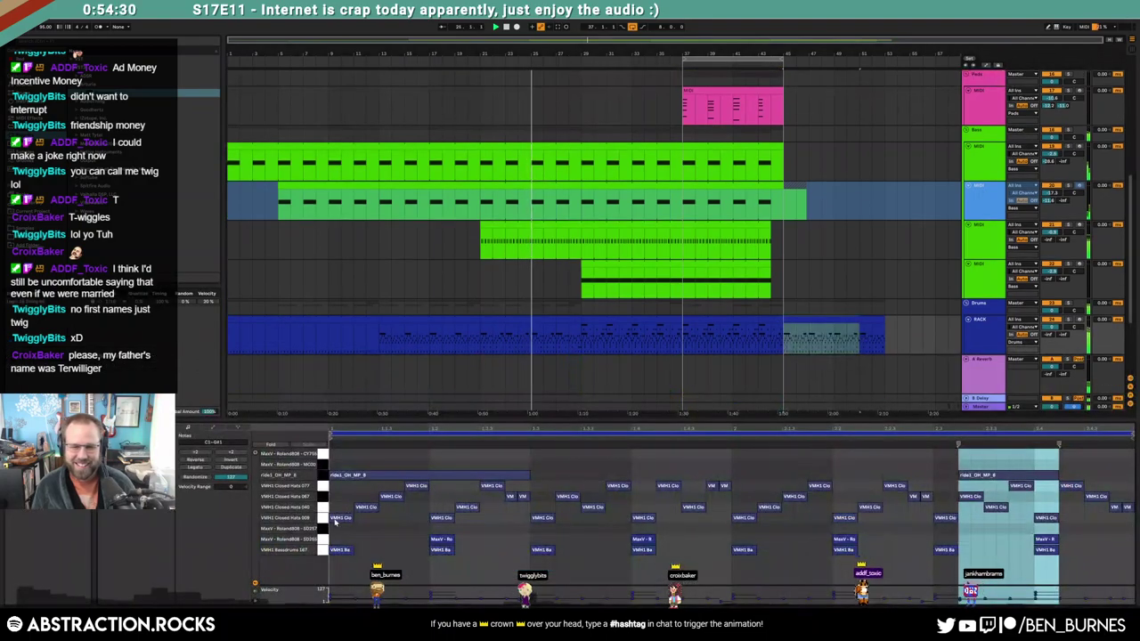
click(323, 507)
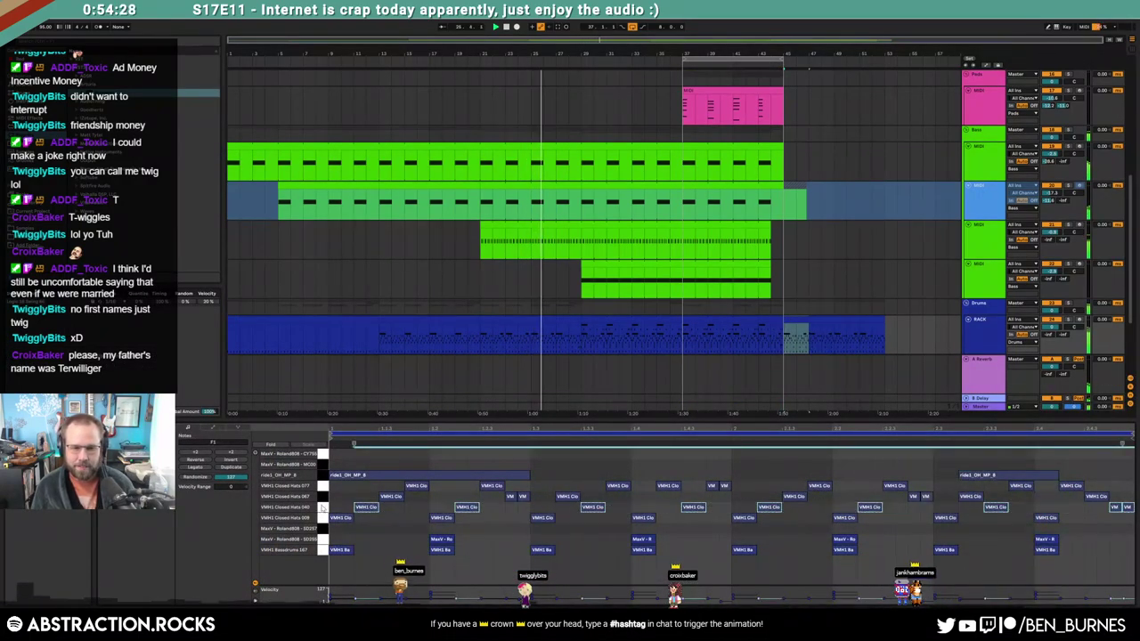
key(Delete)
click(322, 487)
key(Delete)
Replace the Closed Hats 067 notes after the first off-beat hit with copies of that hit on every beat's off-beat
drag(478, 490, 1134, 492)
key(Delete)
click(396, 497)
key(ctrl+d)
key(ctrl+d)
key(ctrl+d)
key(ctrl+d)
key(ctrl+d)
key(ctrl+d)
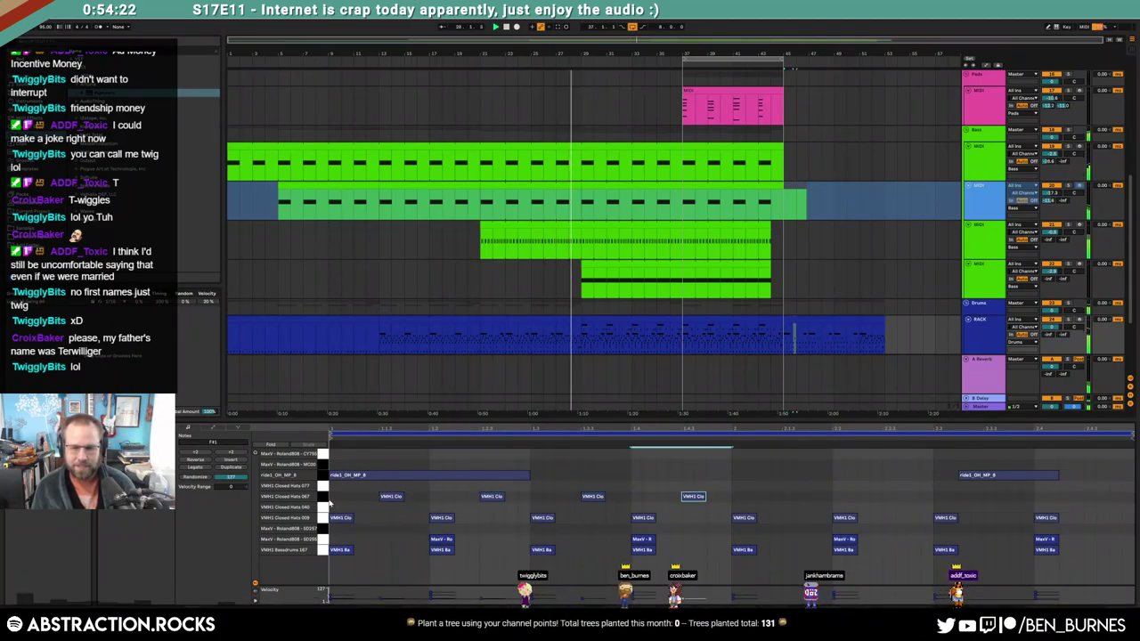
key(ctrl+d)
Delete the drum clip's second ride note and extend the edited clip to bar 53
double_click(971, 477)
click(846, 317)
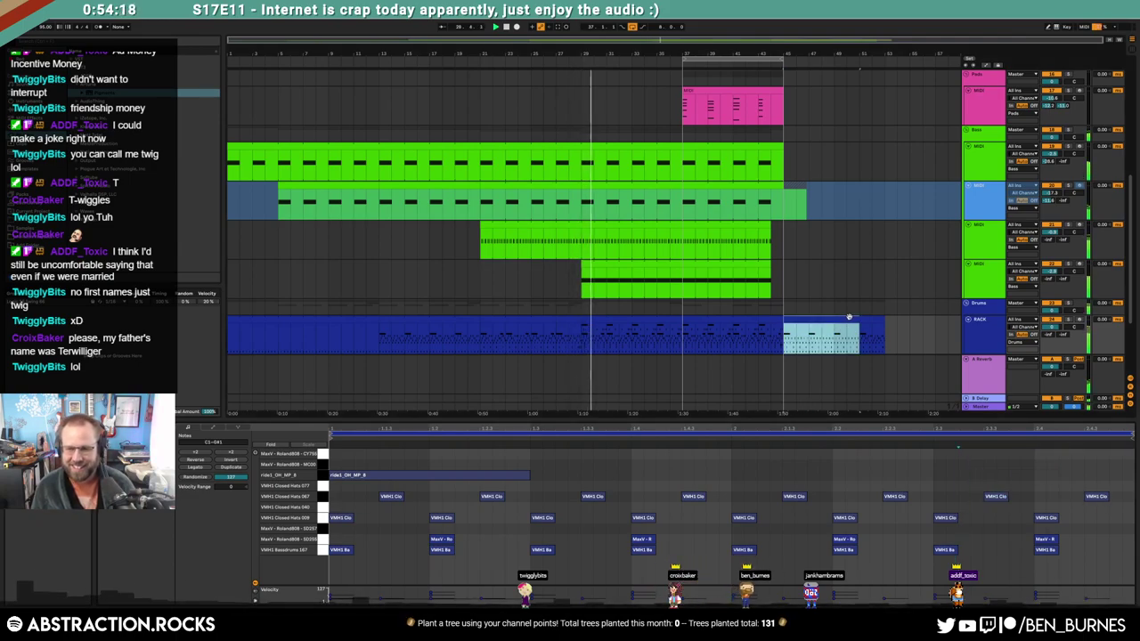
drag(855, 318, 882, 318)
key(shift+Tab)
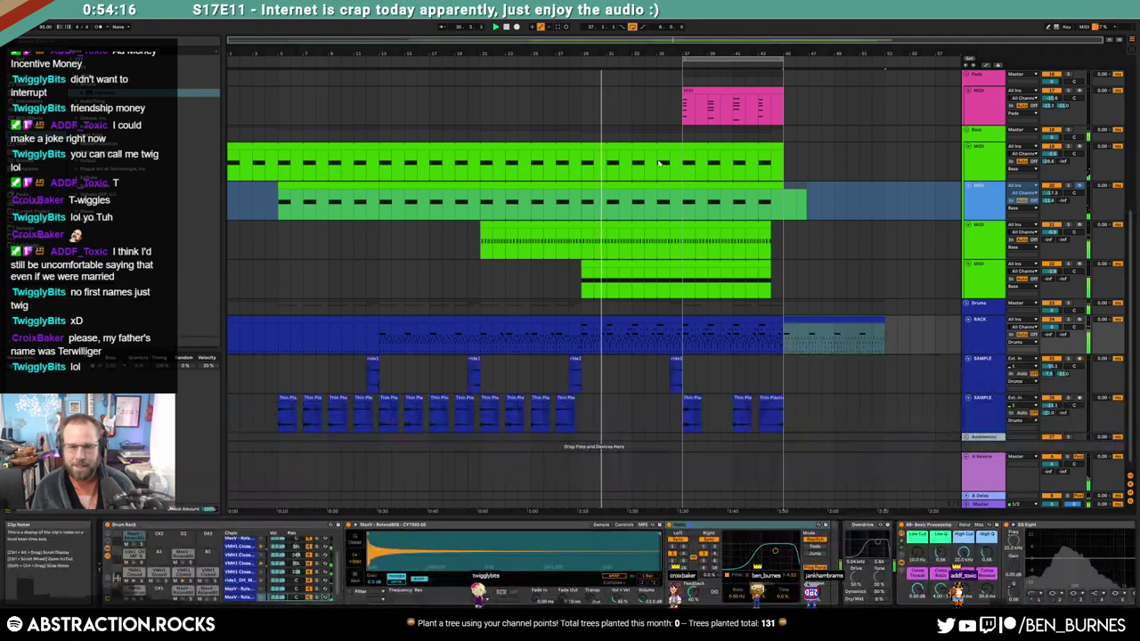
Copy bars 13–21 of the first Bass track to bar 45
drag(380, 166, 481, 173)
key(ctrl+c)
click(789, 162)
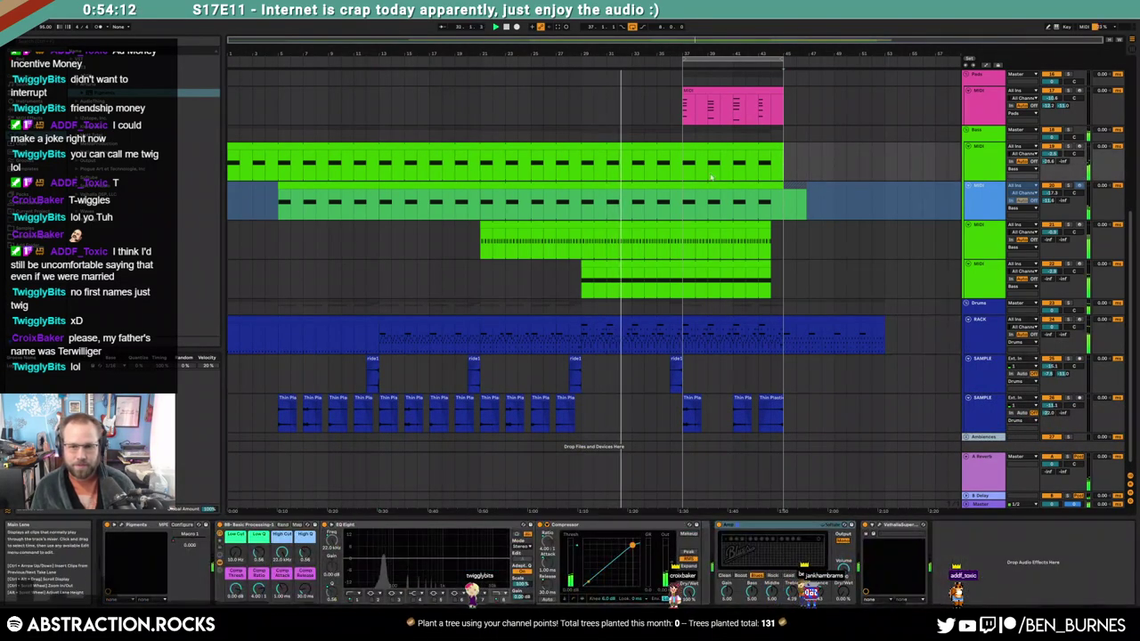
key(ctrl+v)
Move the second Bass track's end clip from bar 45 to bar 53 and copy bars 13–21 into the gap
drag(390, 205, 479, 206)
drag(797, 187, 905, 195)
click(789, 194)
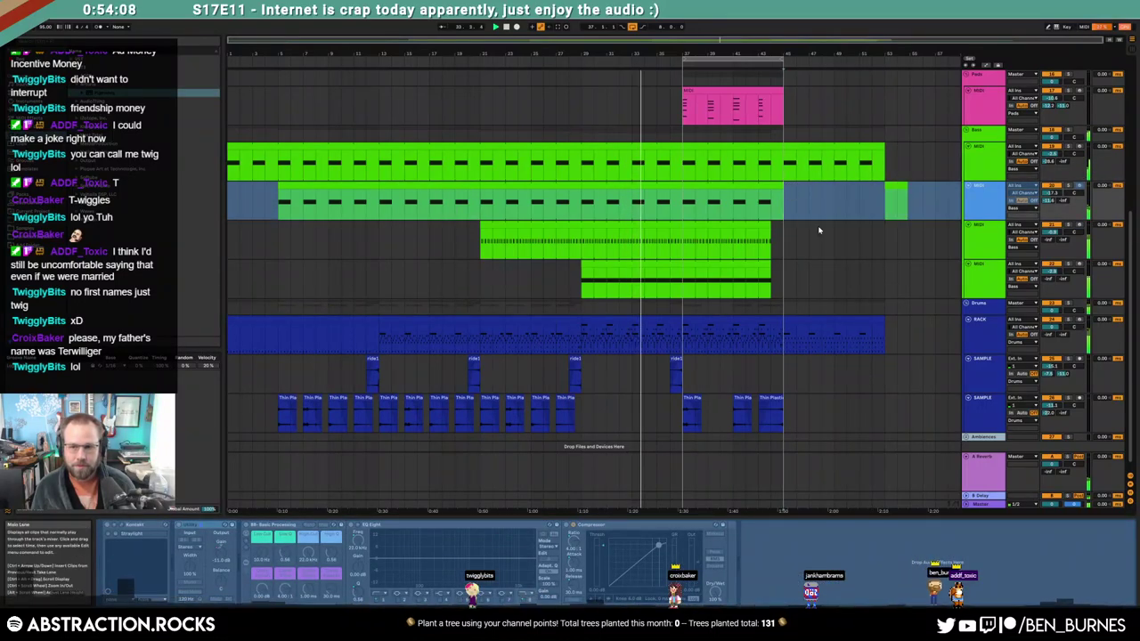
key(ctrl+v)
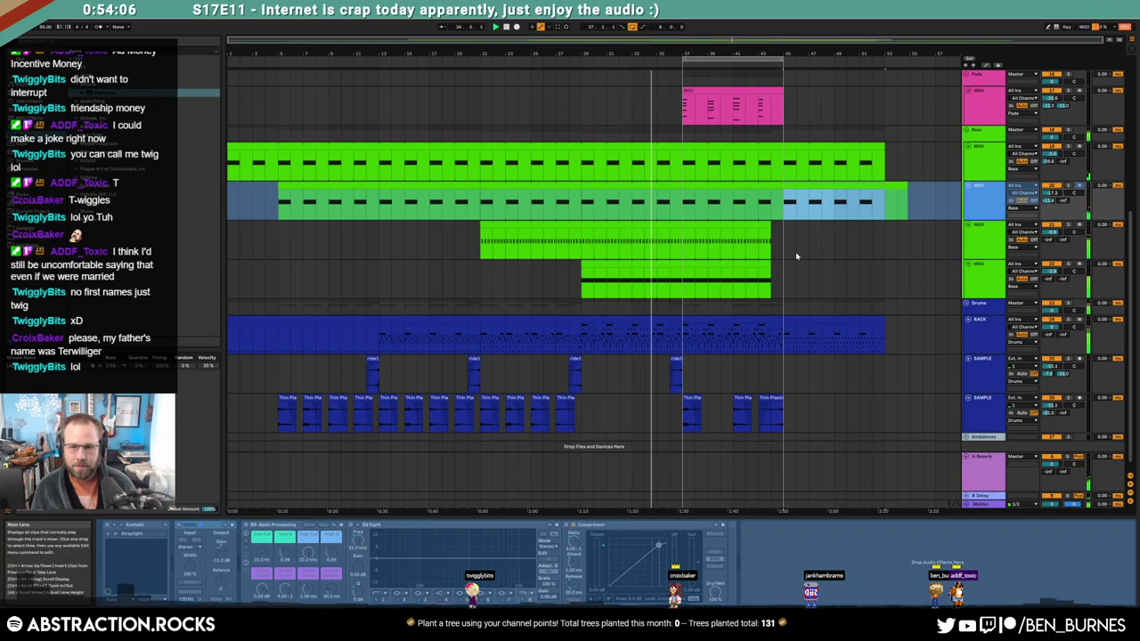
Duplicate the Pads clip to bar 45 and extend the original clip over the copy to bar 53
scroll(798, 255, up, 1)
click(722, 135)
key(ctrl+d)
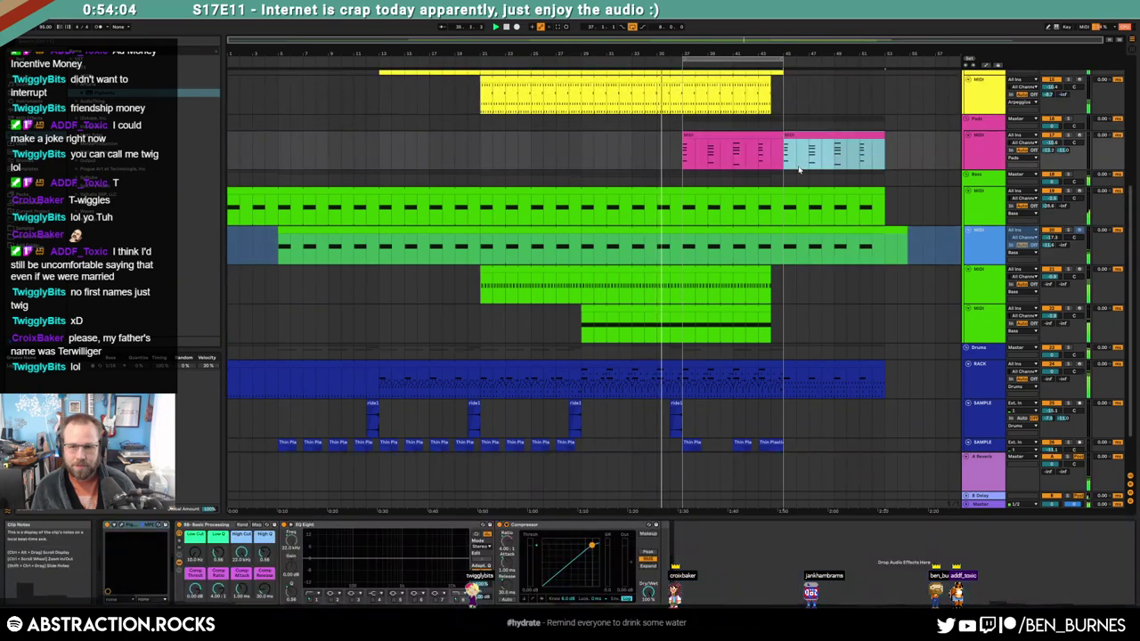
double_click(773, 145)
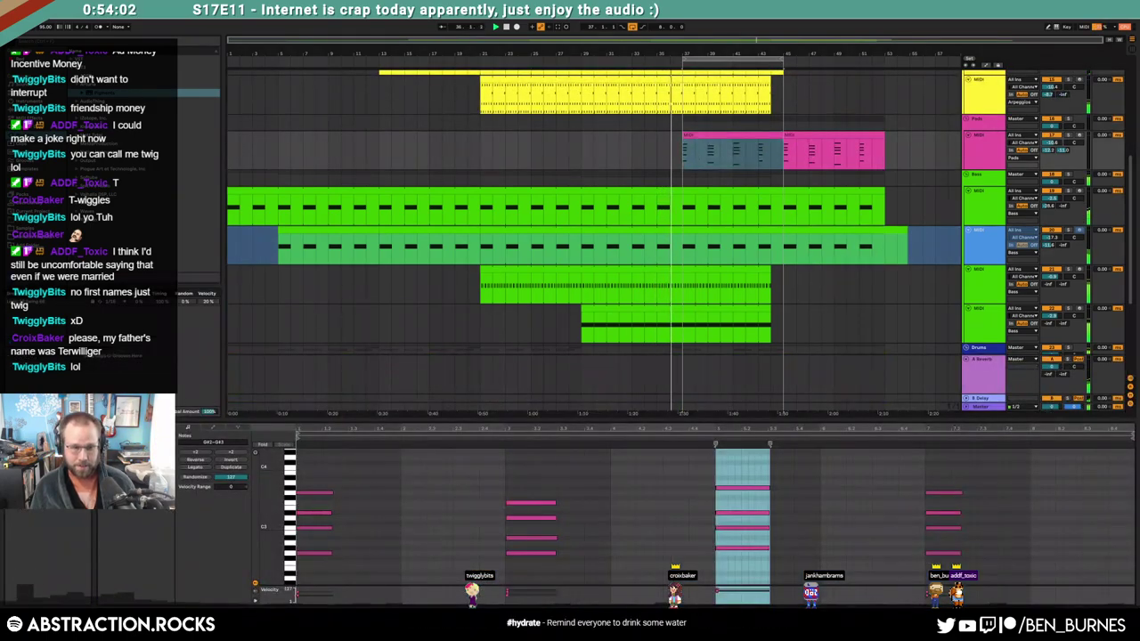
drag(780, 138, 877, 151)
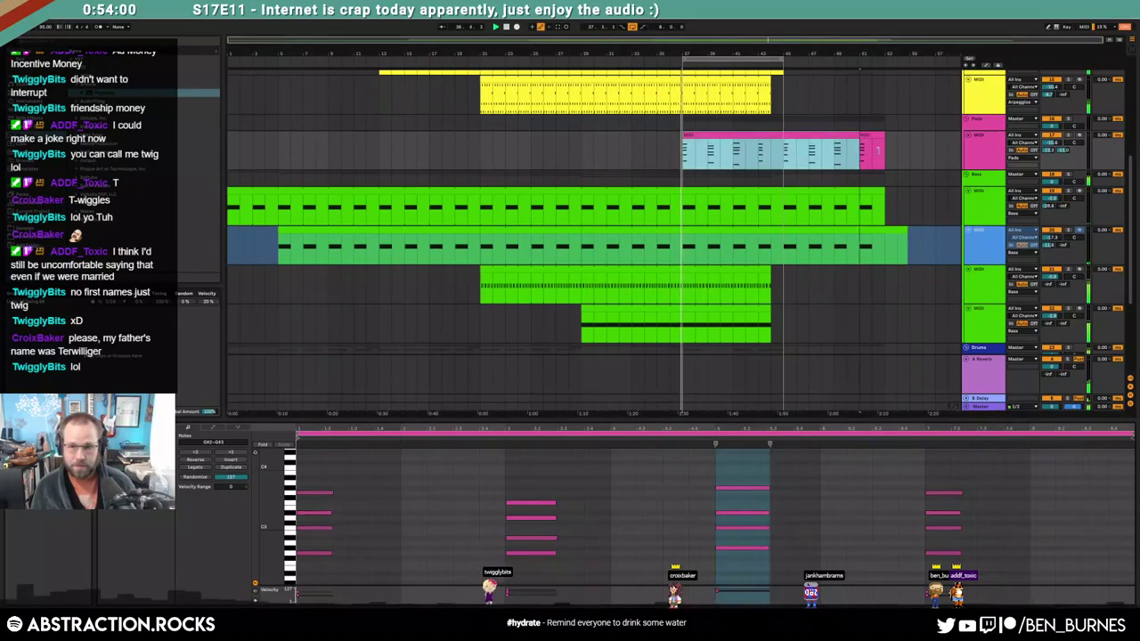
Loop bars 45–53 and add Macro 1 automation ramps on the first Bass track, peaking near bars 36 and 44
click(861, 192)
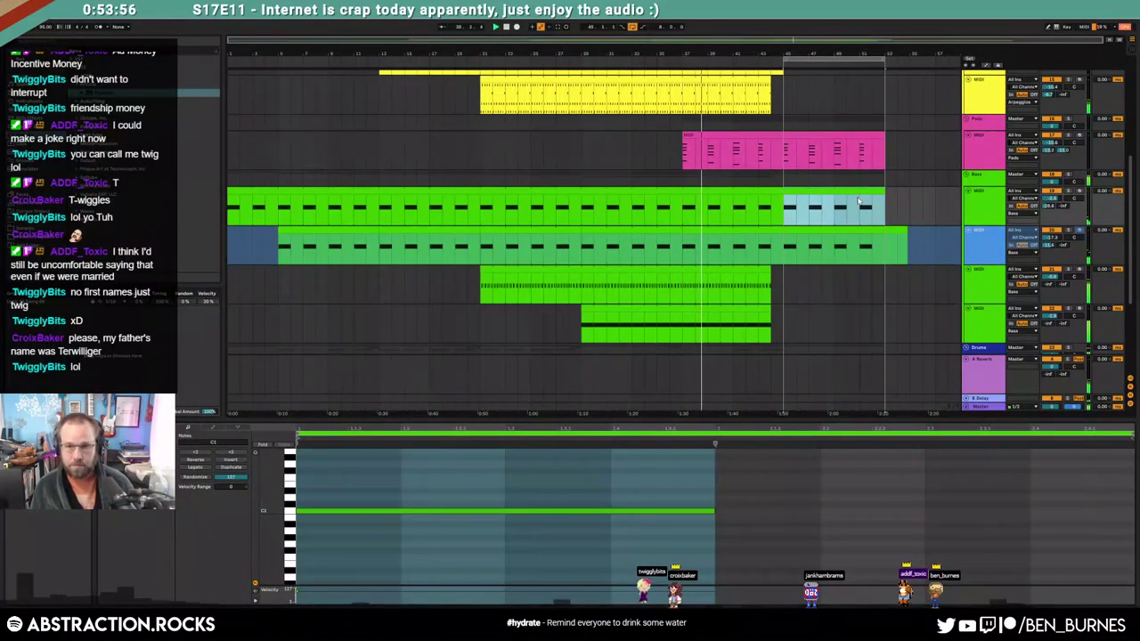
key(a)
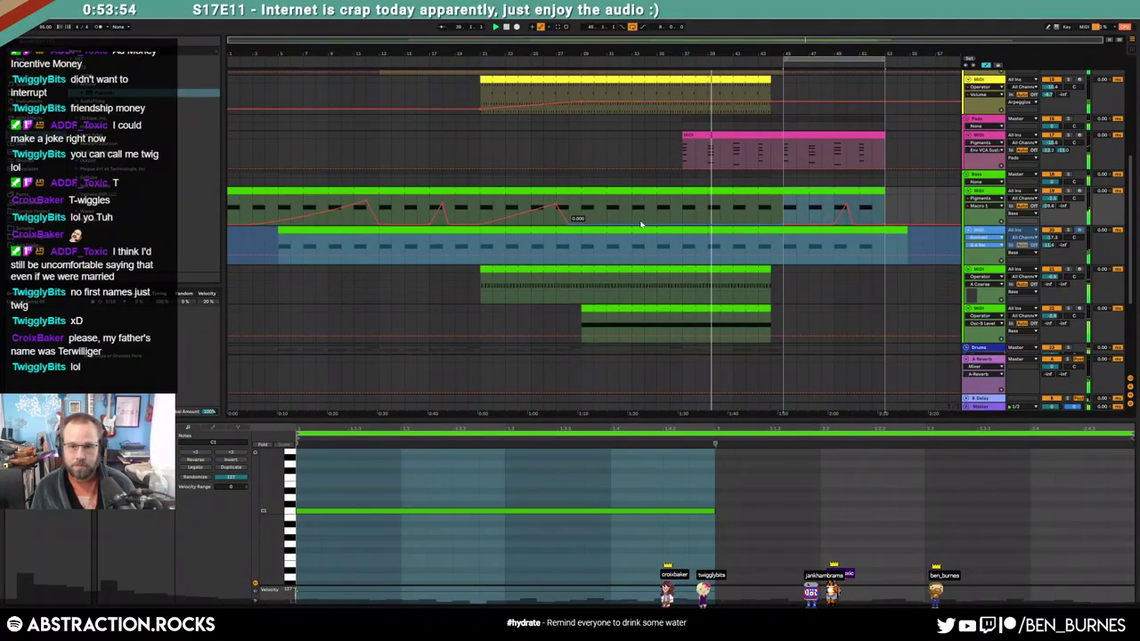
click(671, 227)
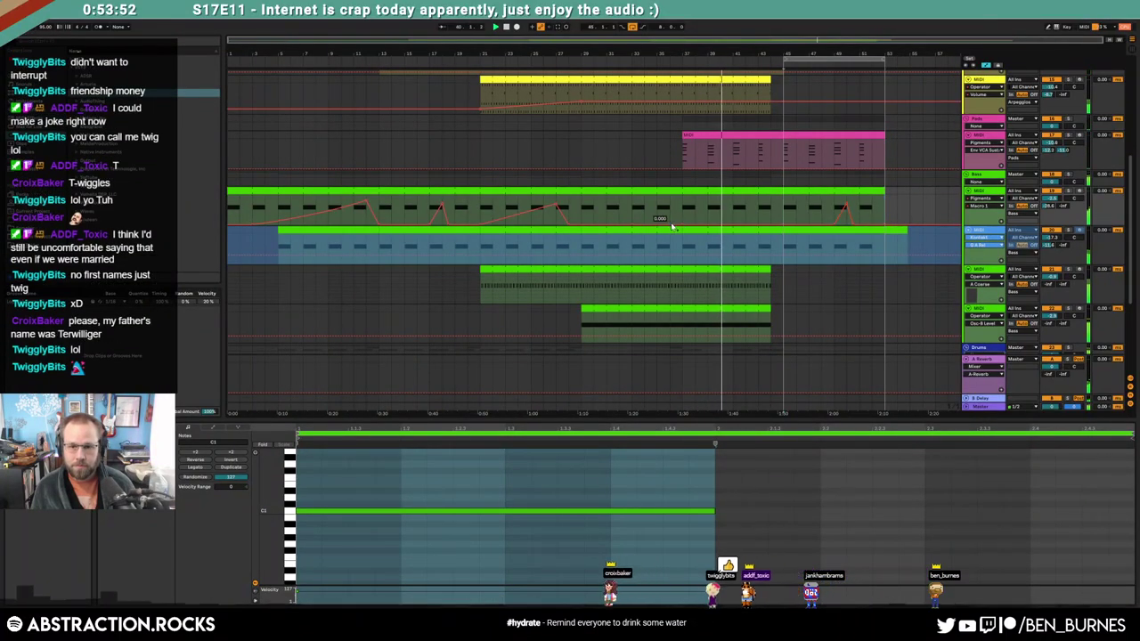
drag(670, 223, 670, 202)
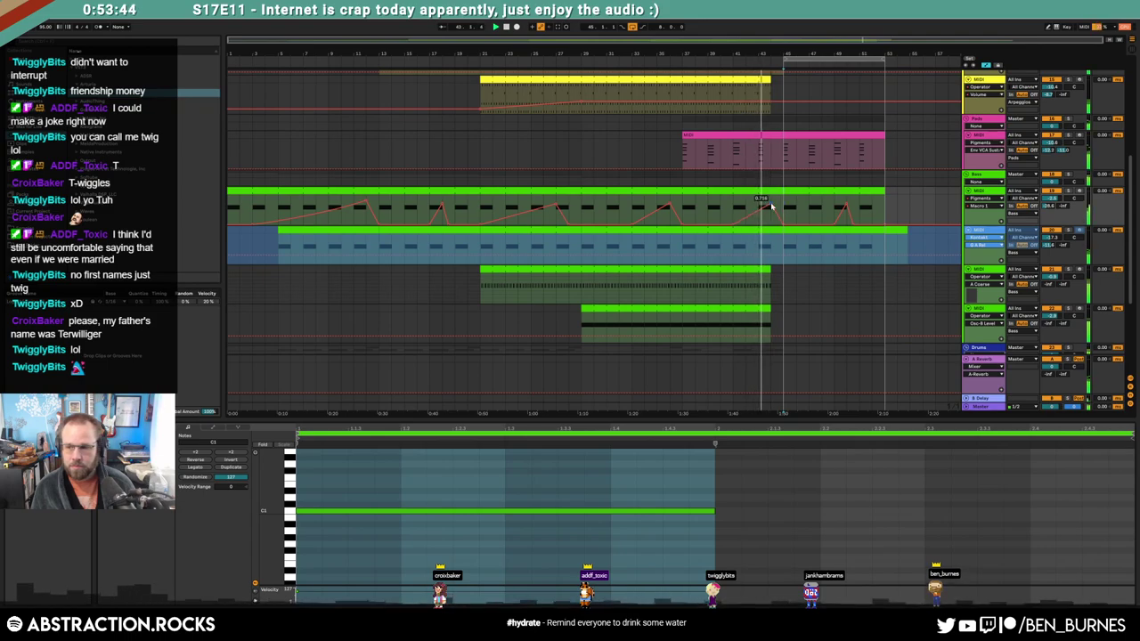
key(shift+Tab)
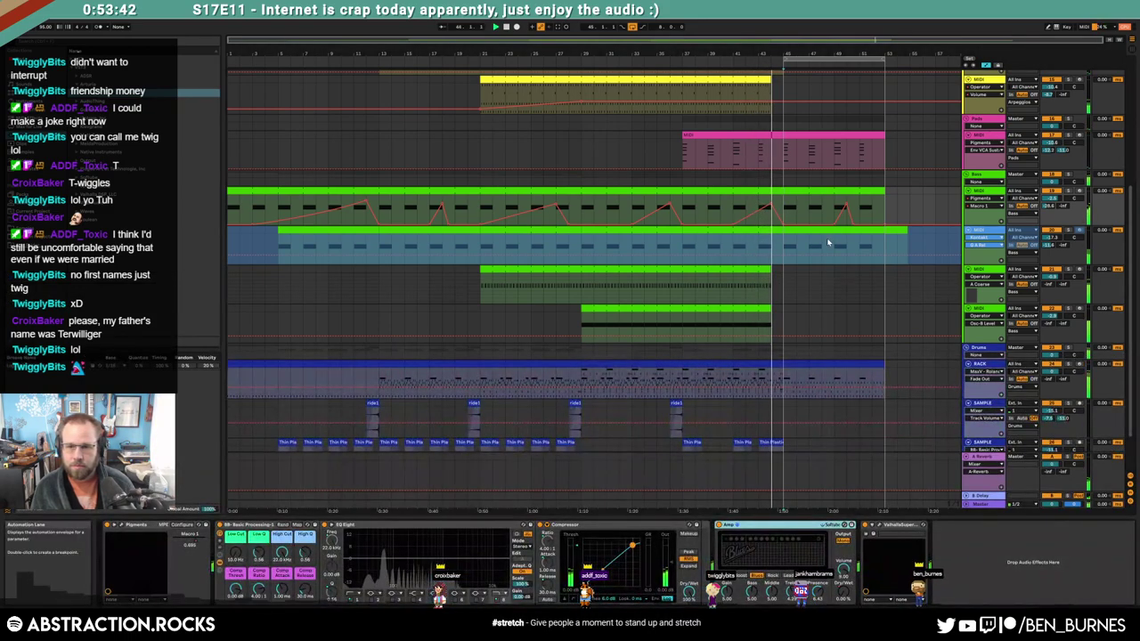
Delete the second Bass track's content in bars 45–53 and remove the first Bass track's Macro 1 spike near bar 50
click(863, 247)
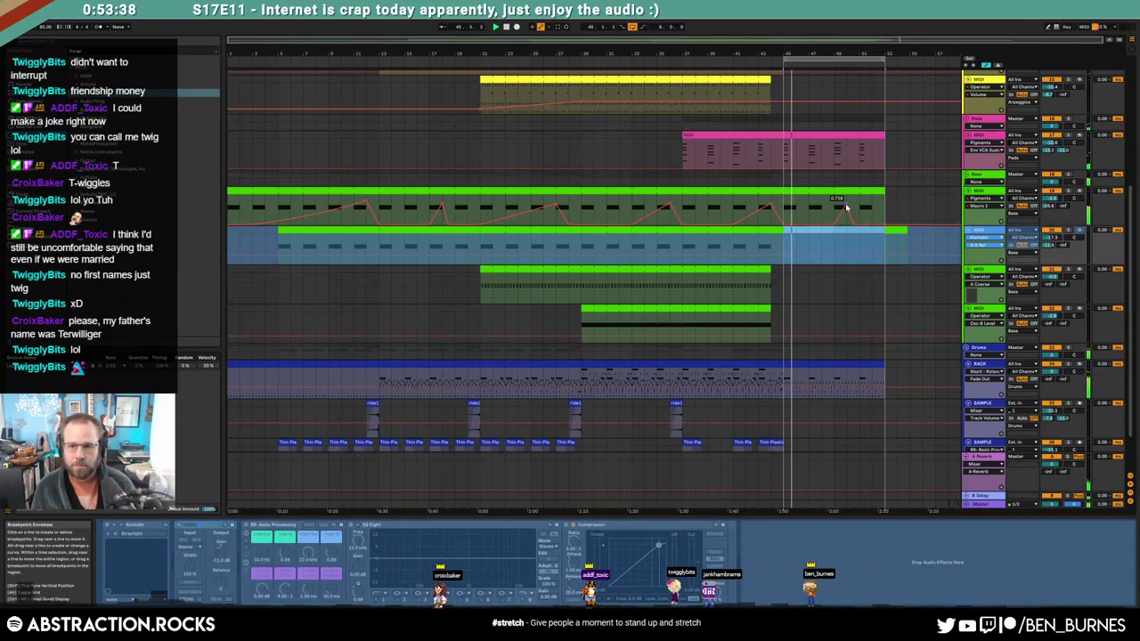
click(843, 225)
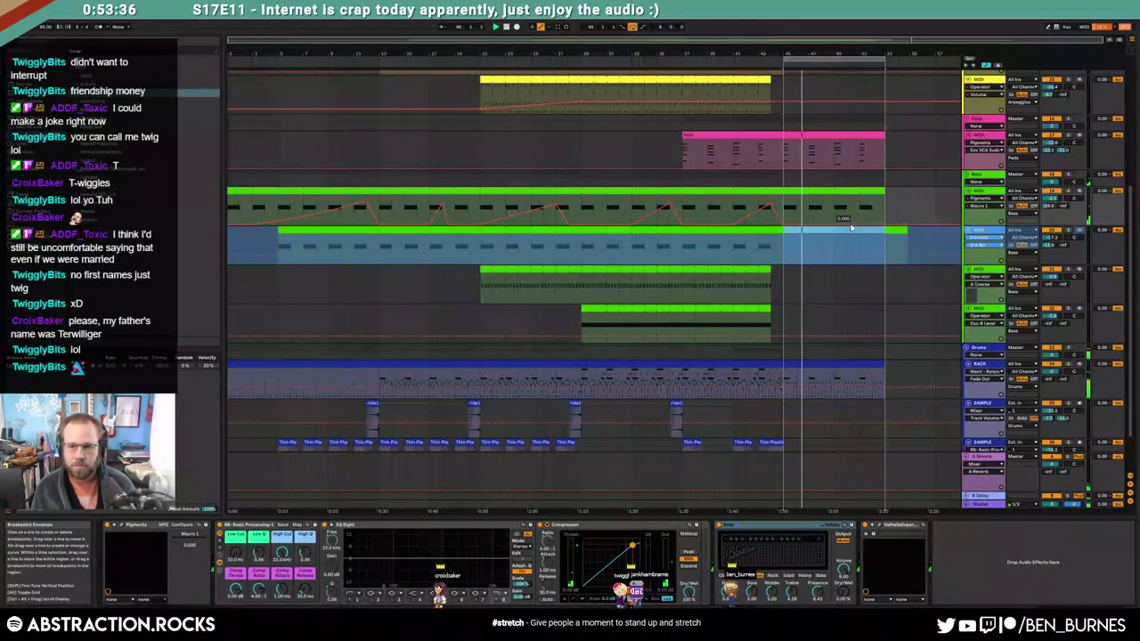
Try shortening the Pads clip to bar 45, hide the automation lanes and undo the shortening
scroll(847, 214, up, 3)
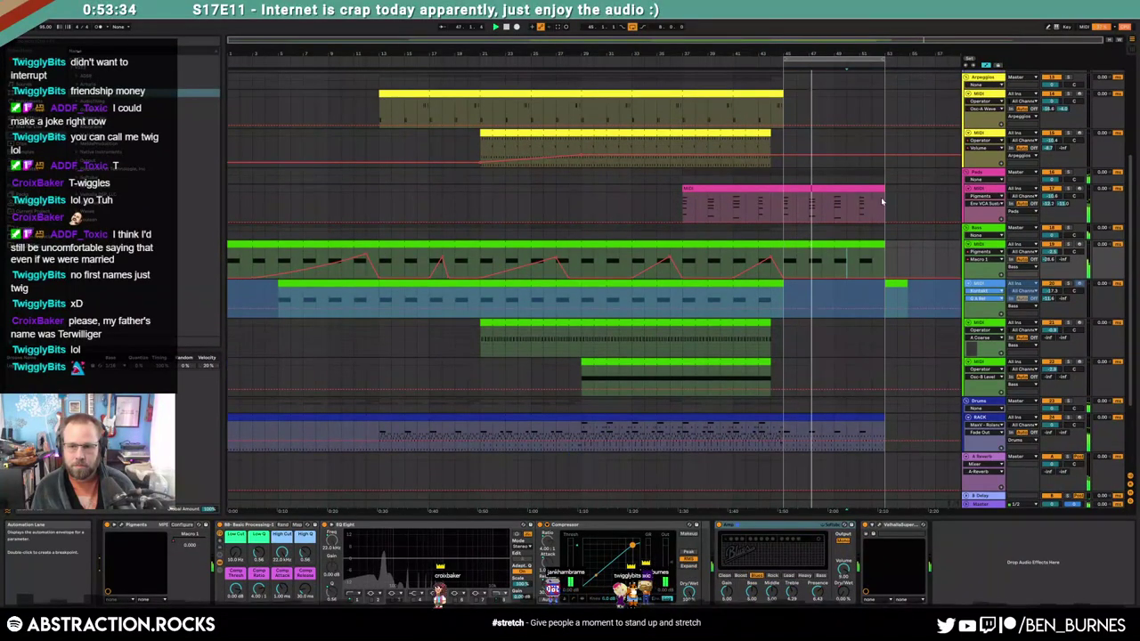
drag(882, 190, 806, 202)
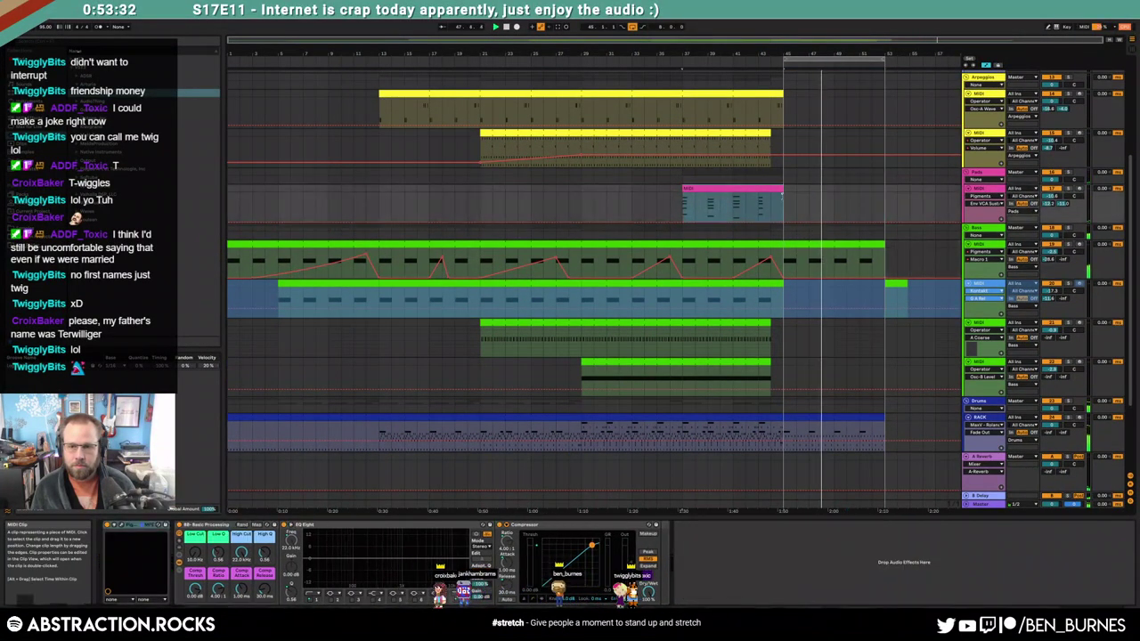
click(809, 202)
key(a)
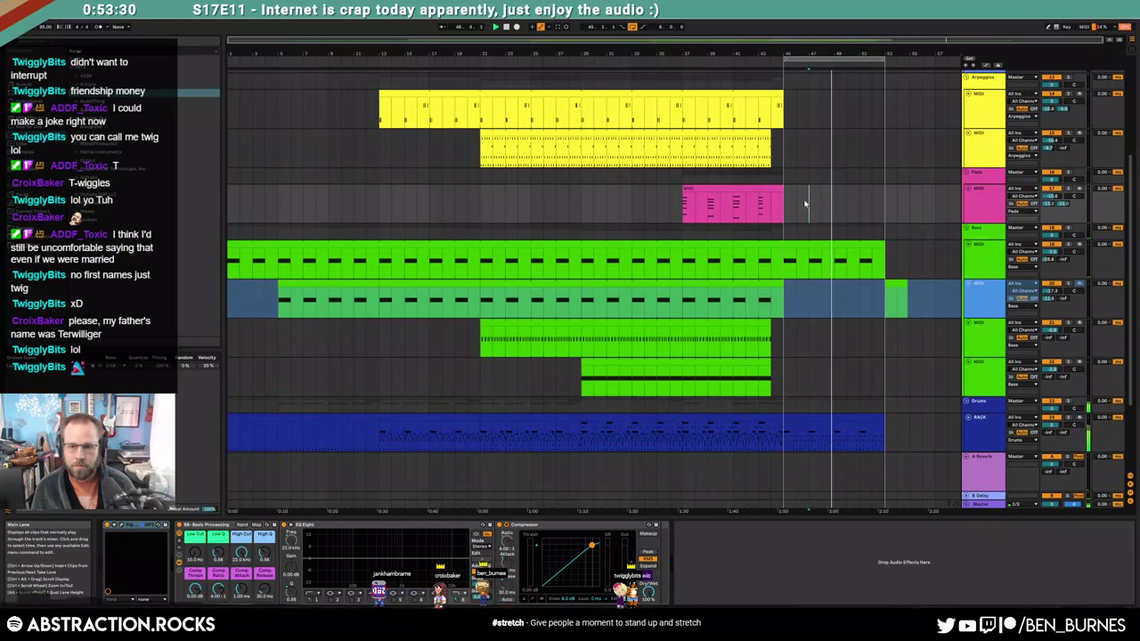
key(ctrl+z)
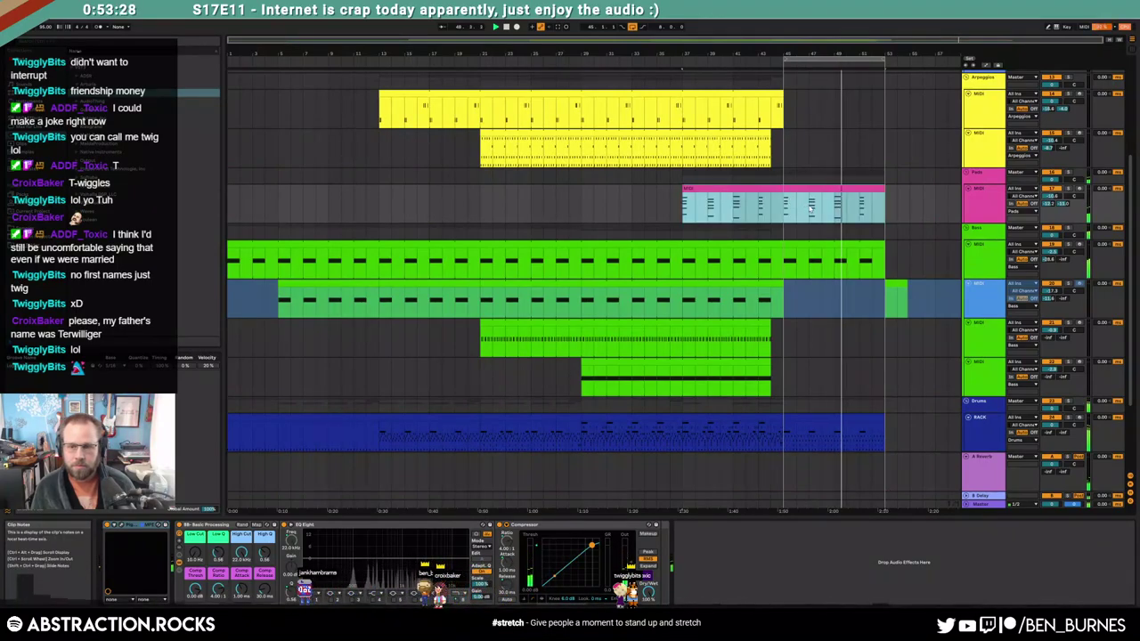
scroll(811, 214, up, 3)
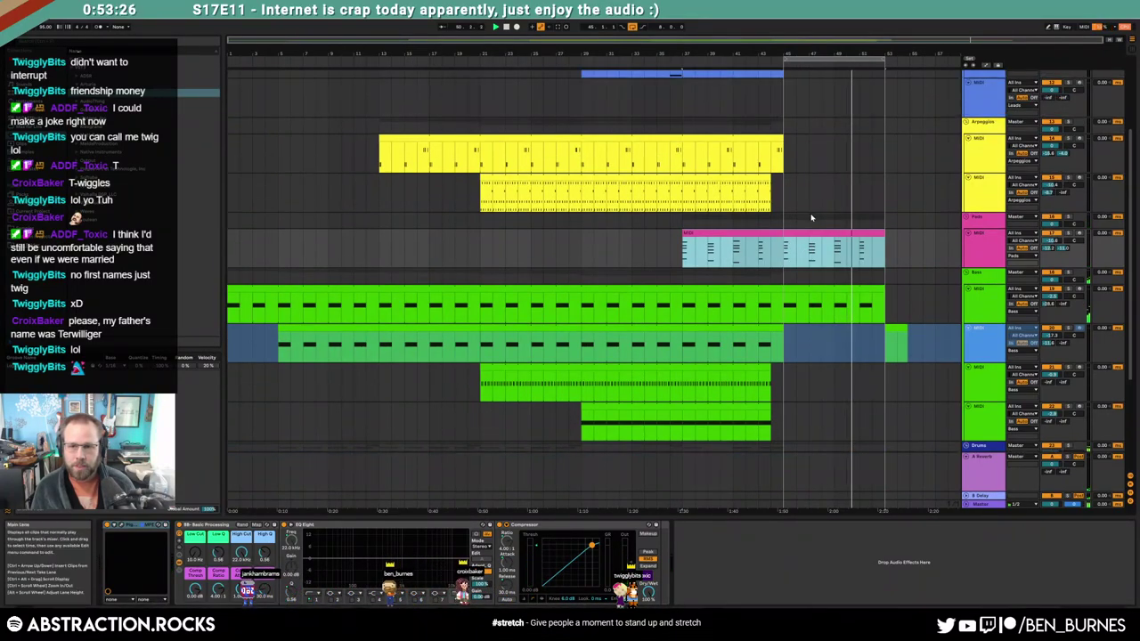
Continue the first Arpeggios track's clip through bars 45–53
key(space)
click(772, 155)
drag(777, 171, 688, 175)
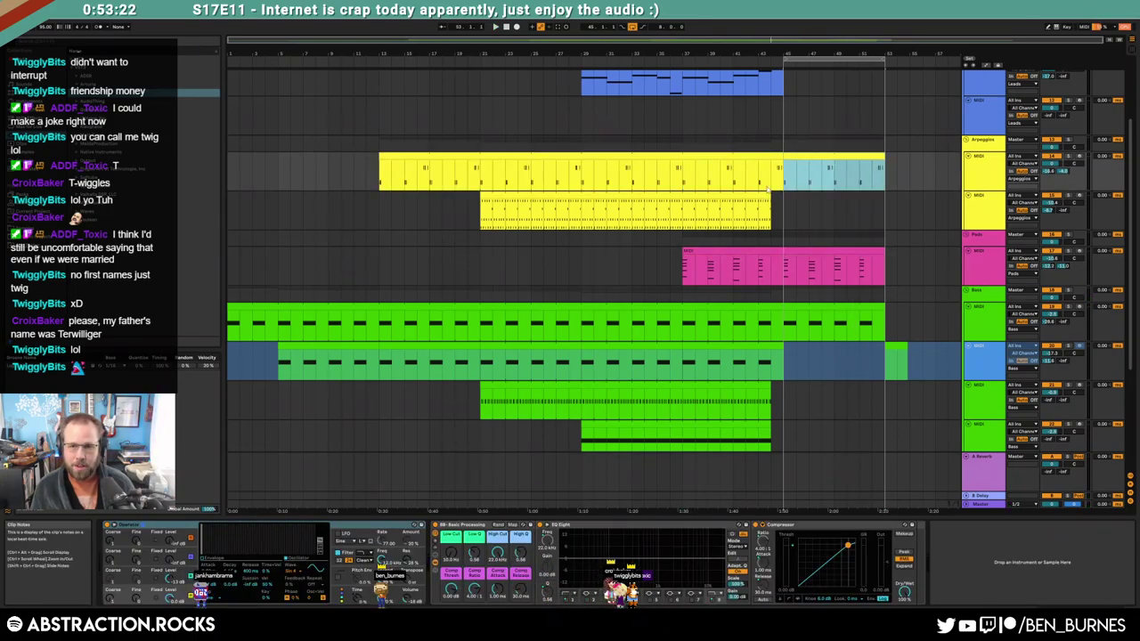
In the drum rack clip at bar 45, shift the first lower closed-hat note later and delete the remaining closed hats after the first pair
scroll(807, 355, down, 6)
double_click(807, 347)
click(466, 529)
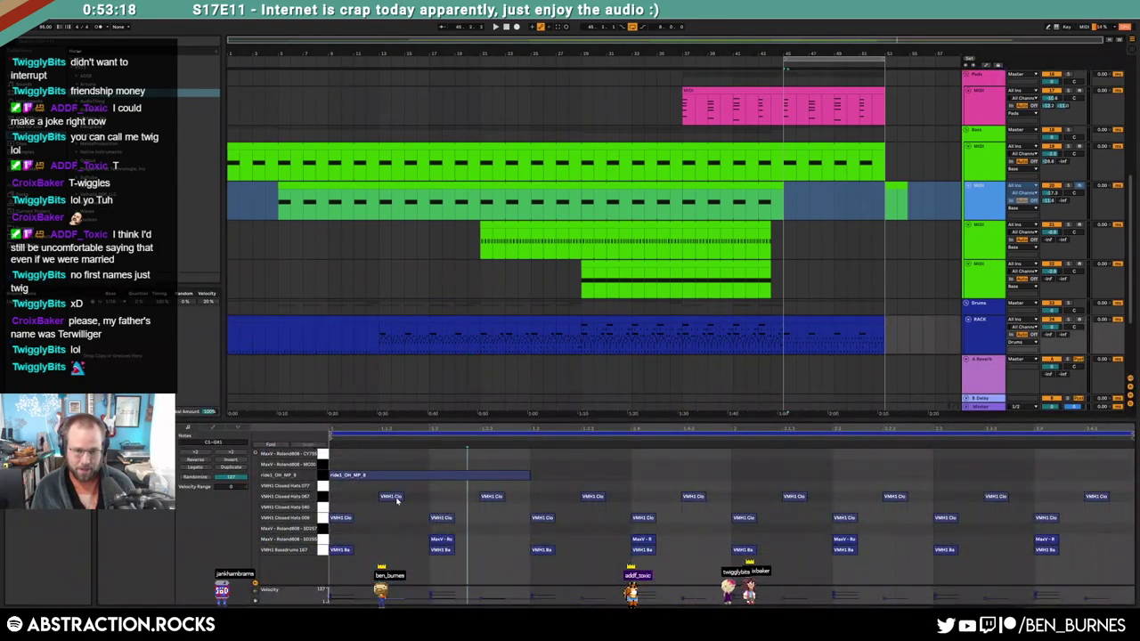
drag(346, 519, 352, 519)
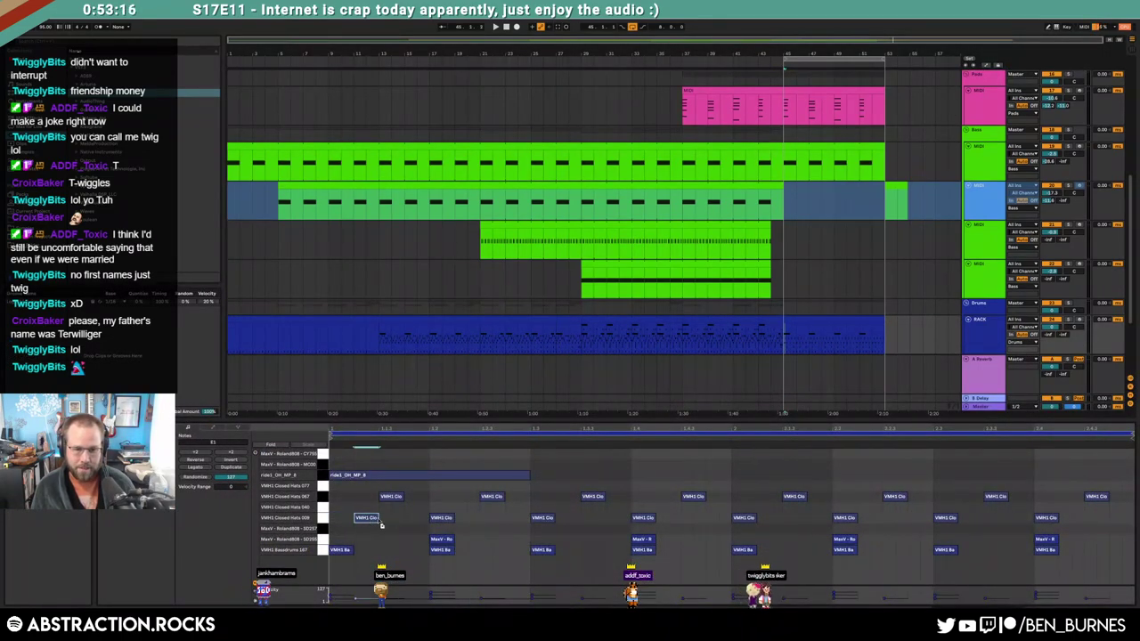
drag(428, 497, 1116, 517)
key(Delete)
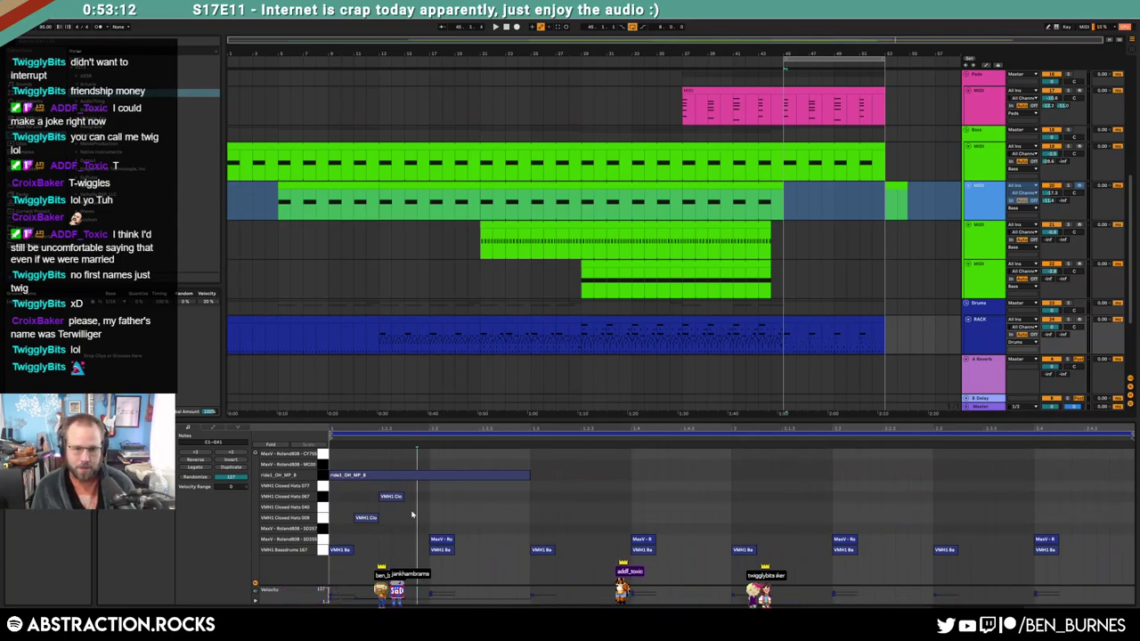
Add a third closed-hat note and duplicate the three-note hat pattern on every beat across the drum clip, then play it
key(ctrl+d)
key(ctrl+d)
key(ctrl+d)
key(ctrl+d)
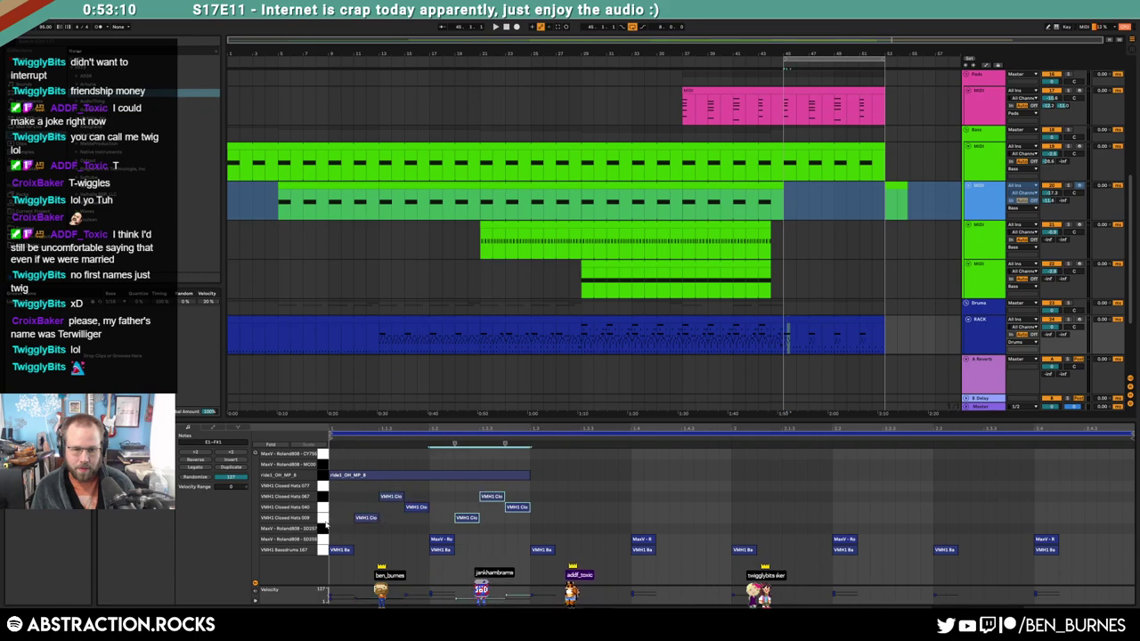
key(ctrl+d)
key(ctrl+d)
key(ctrl+d)
key(space)
Adjust the velocities of the closed-hat rows and the snare notes in the drum clip, then return to the device view
click(324, 507)
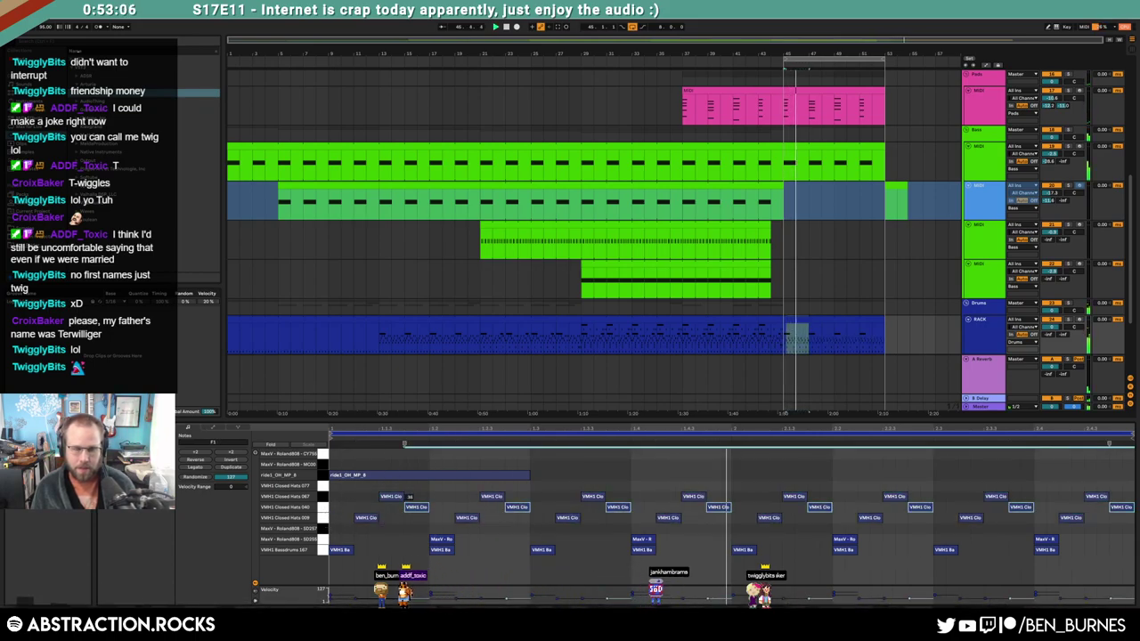
click(323, 519)
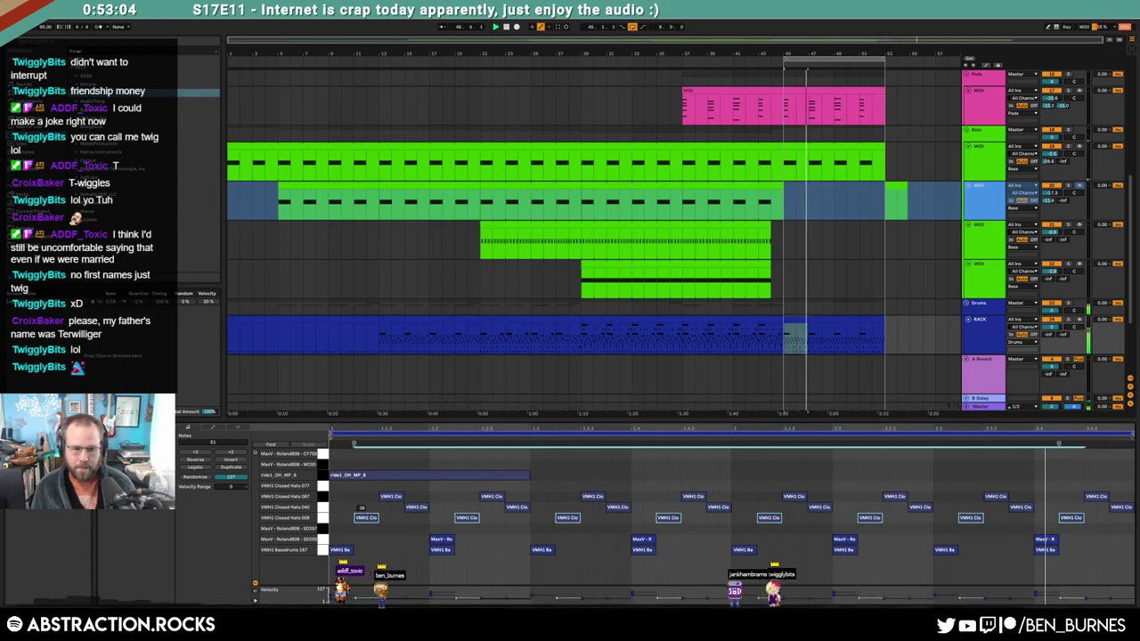
click(323, 540)
drag(440, 539, 440, 540)
click(988, 572)
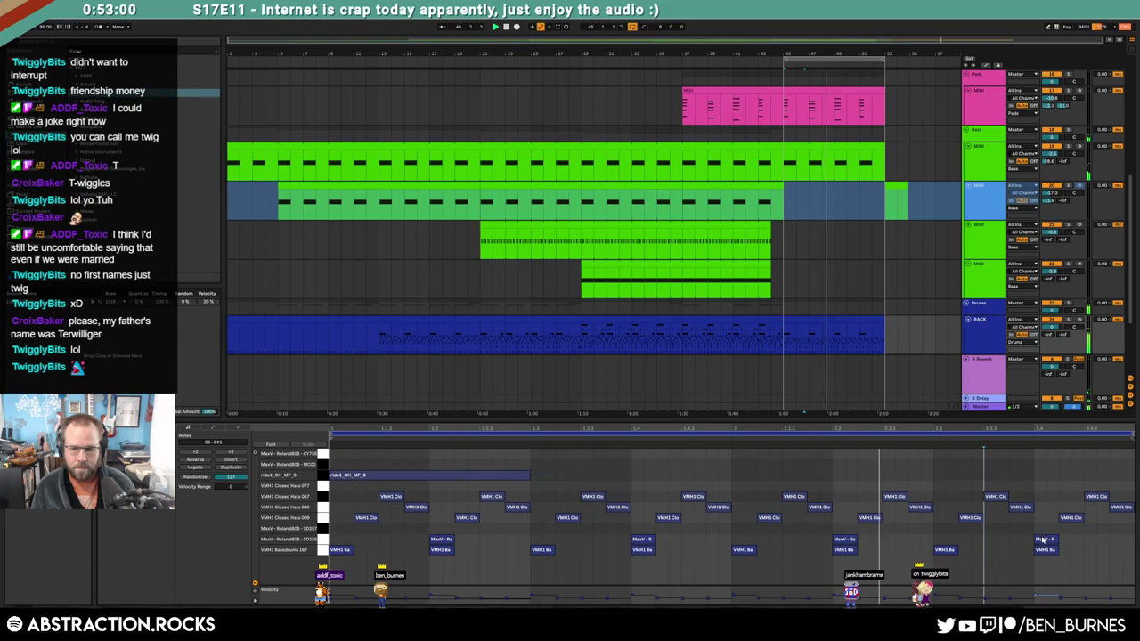
key(shift+Tab)
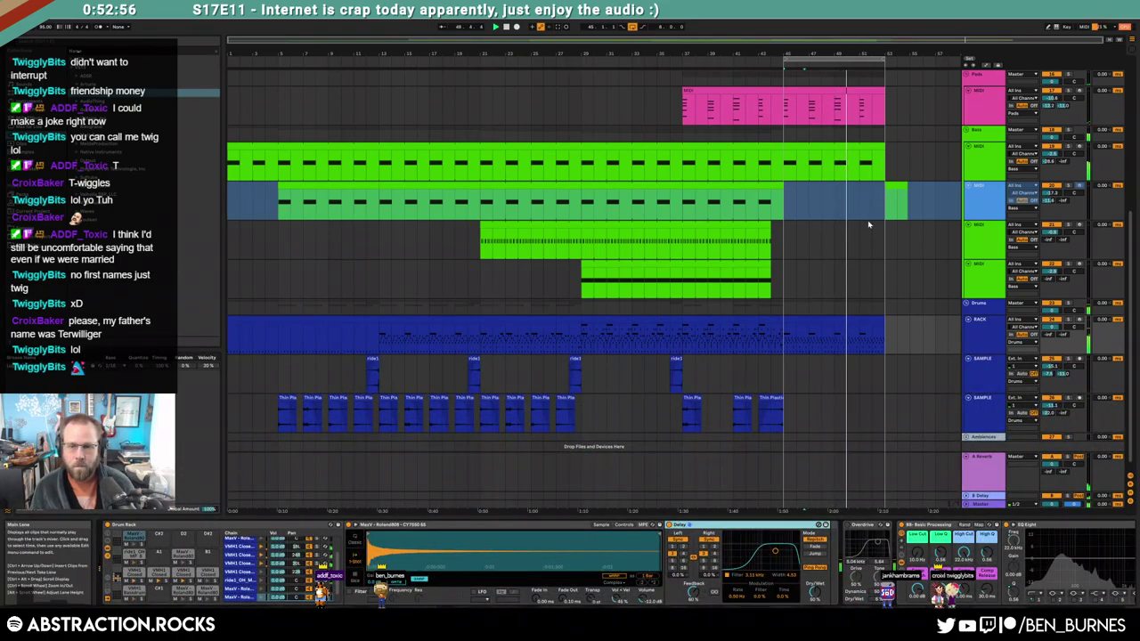
Copy four Thin Plastic sample clips to bar 45 and the last ride sample to just before bar 53
click(389, 398)
shift+click(470, 397)
click(782, 402)
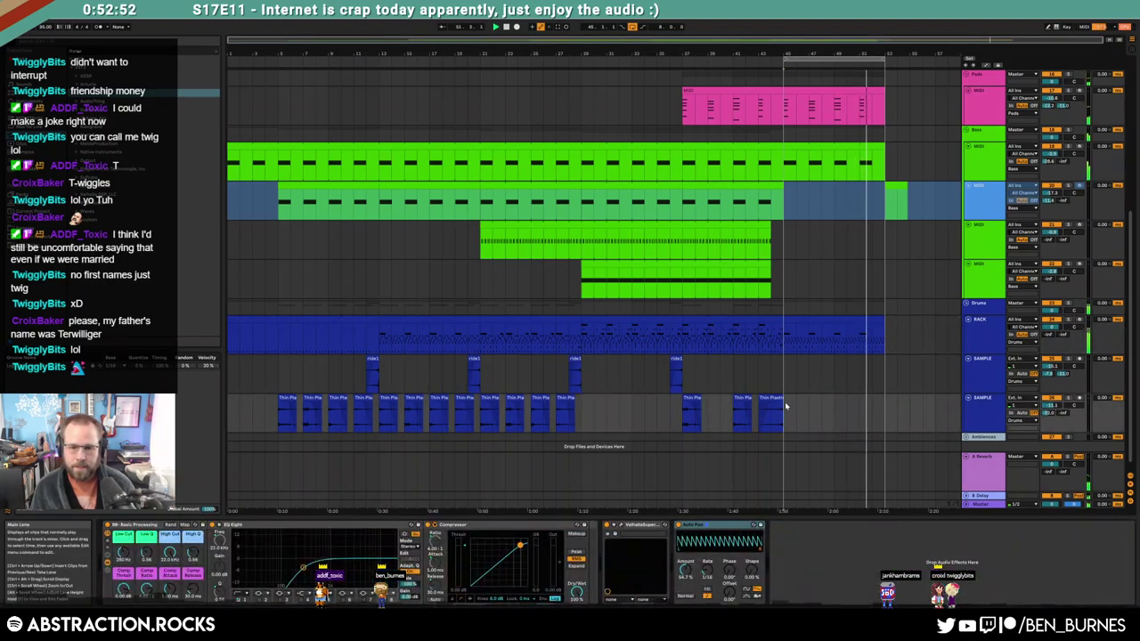
key(ctrl+v)
drag(675, 365, 878, 382)
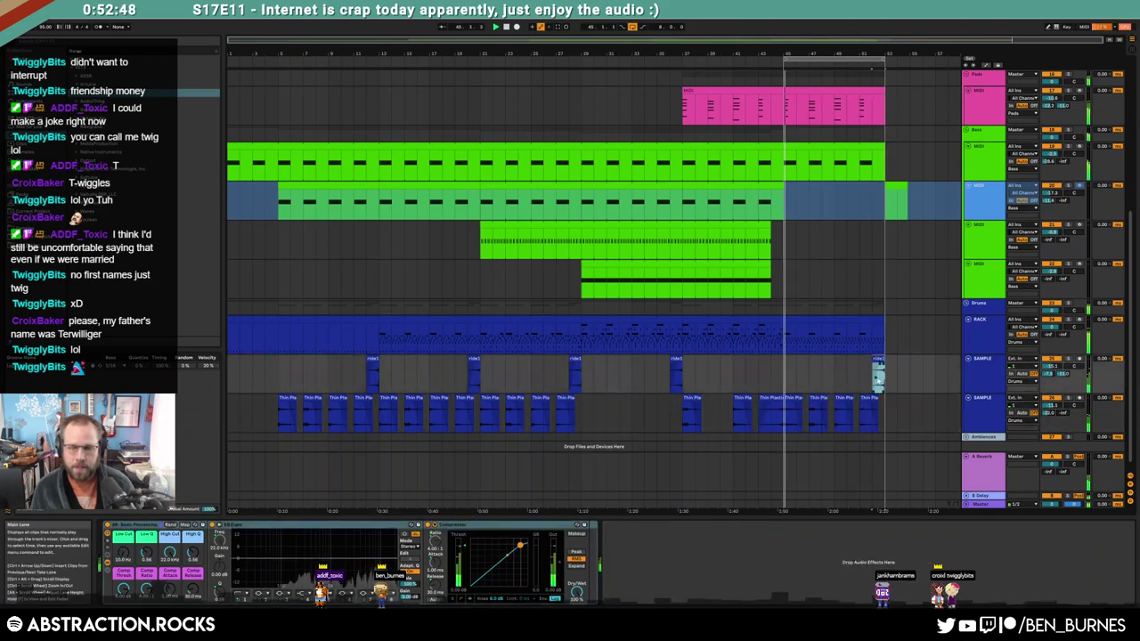
Copy the first bar of the second Arpeggios clip to bar 45, delete its upper notes and extend it to bar 53
scroll(886, 386, up, 6)
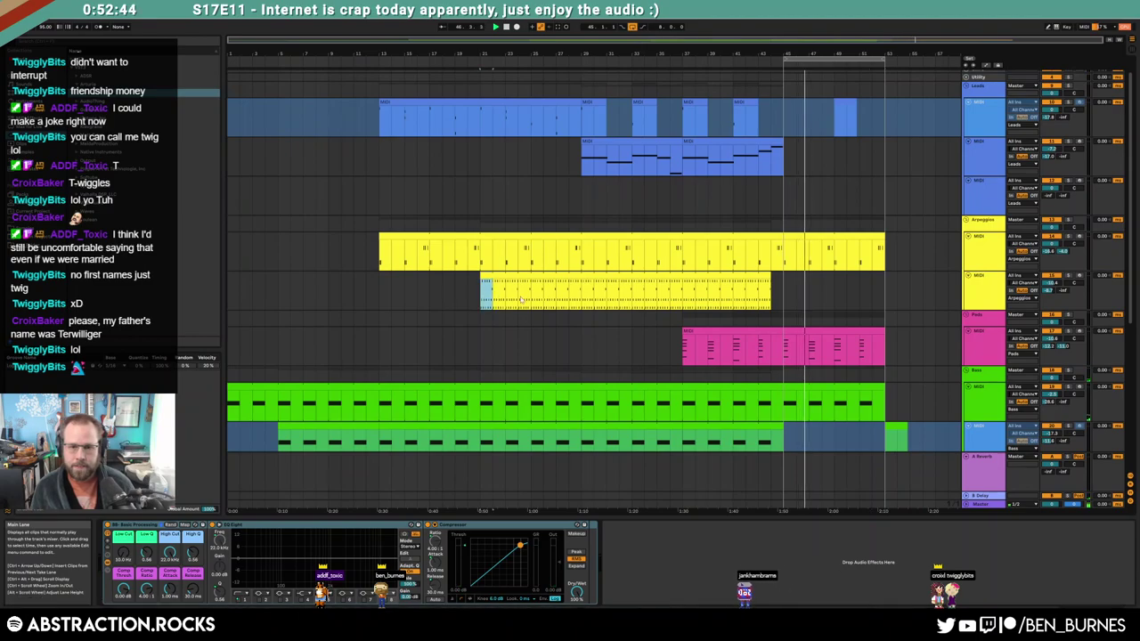
key(ctrl+c)
click(786, 294)
key(ctrl+v)
double_click(787, 294)
drag(320, 518, 1128, 451)
key(Delete)
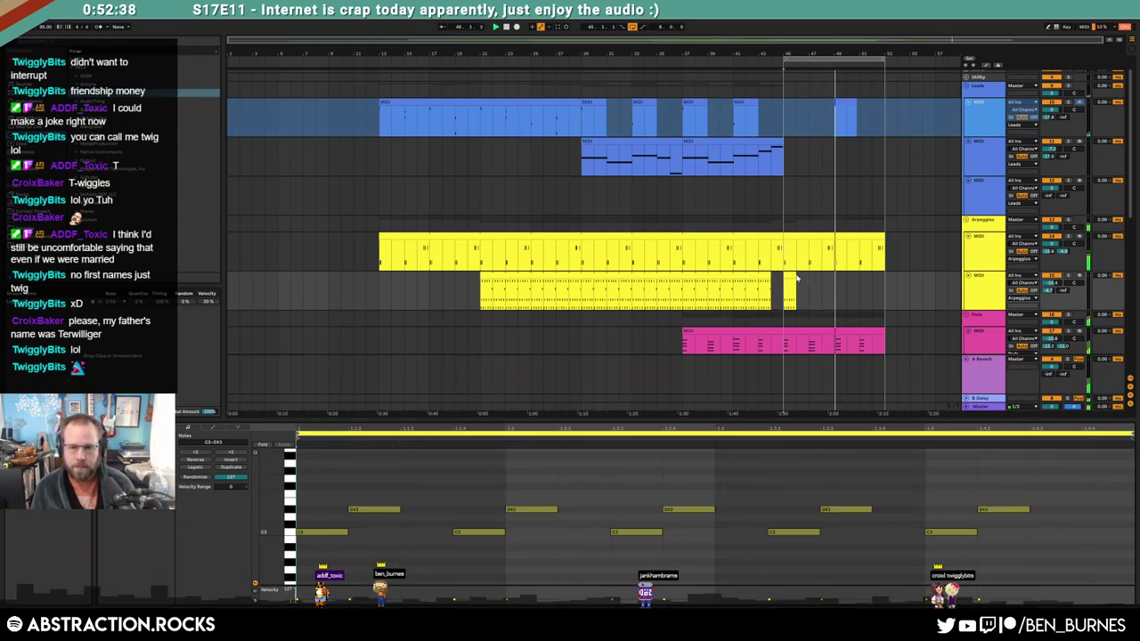
drag(794, 277, 893, 279)
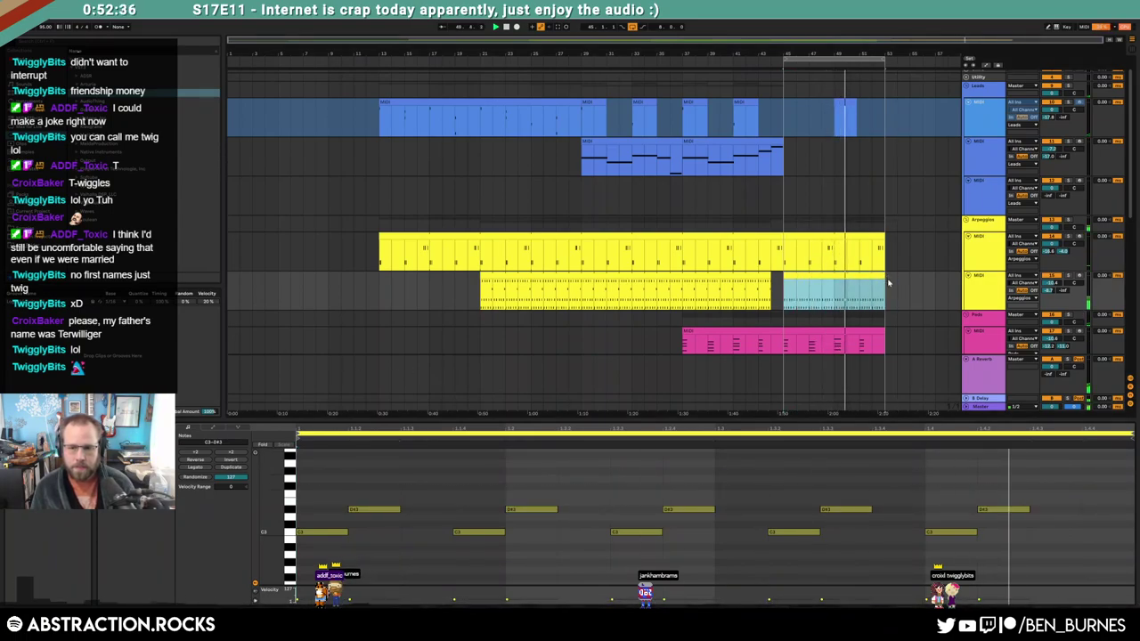
Add an A#2 note at the end of the arpeggio bar and adjust the velocities of all its notes together
double_click(1086, 534)
drag(1087, 534, 1098, 549)
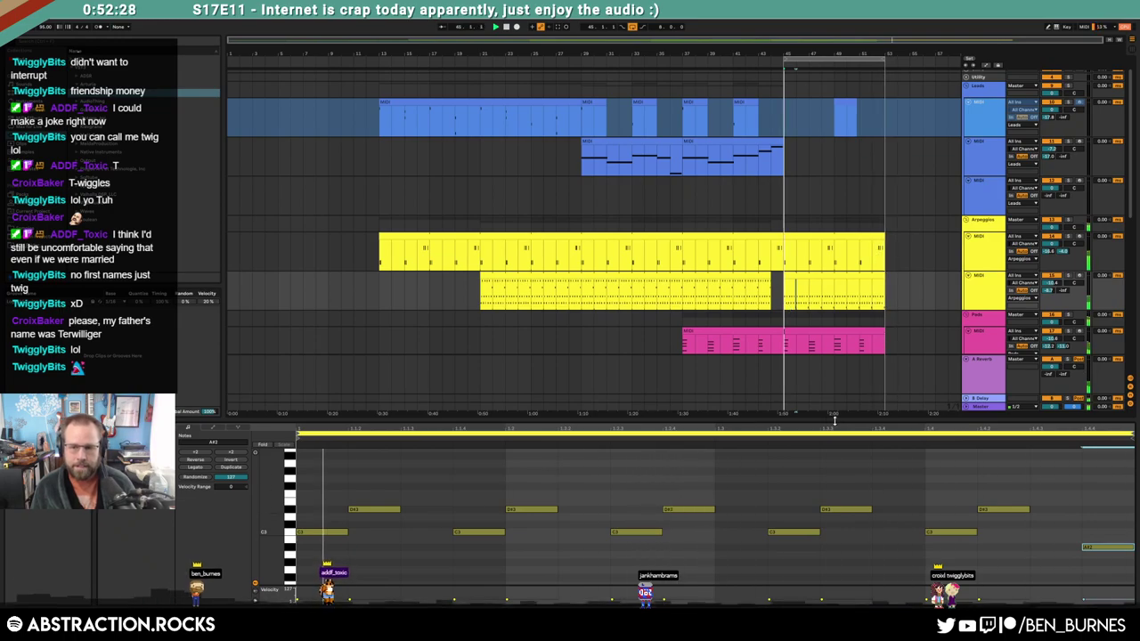
click(833, 277)
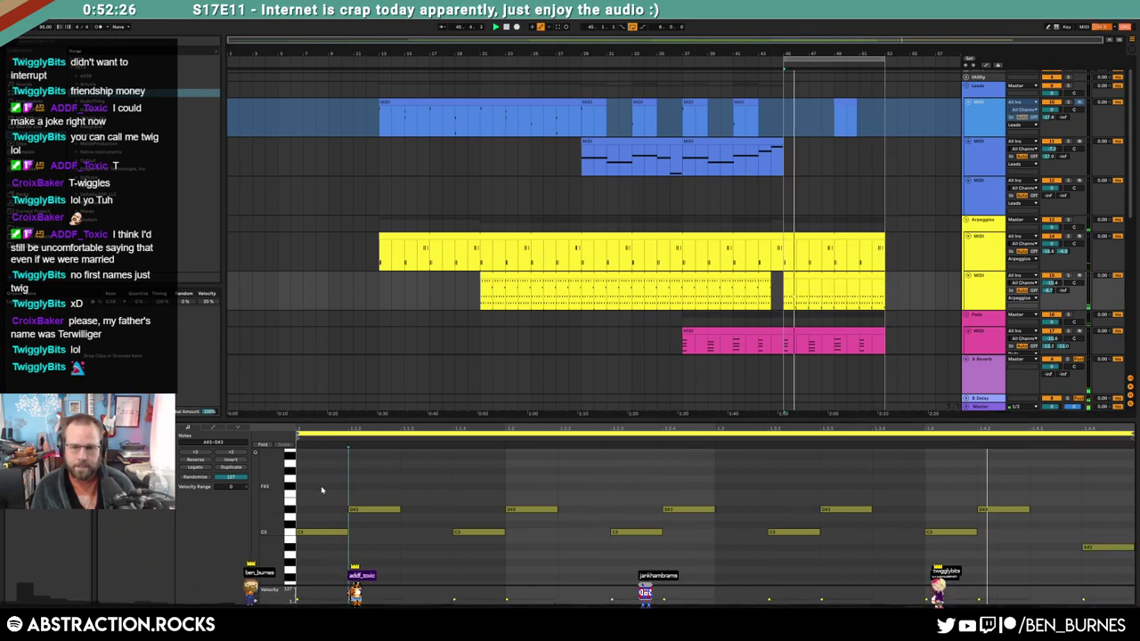
key(a)
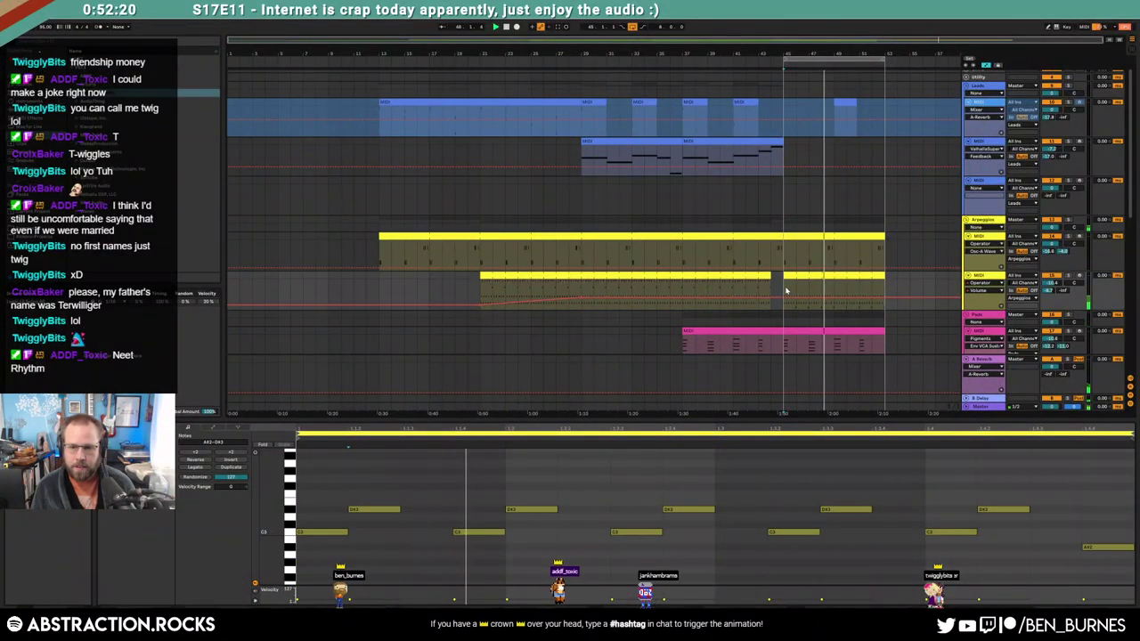
key(ctrl+a)
mouse_move(1105, 548)
mouse_down()
mouse_move(1105, 465)
mouse_move(1105, 534)
mouse_up()
Consolidate the second Arpeggios clip in bars 45–53, draw gradually rising note velocities across it and play it back
click(820, 304)
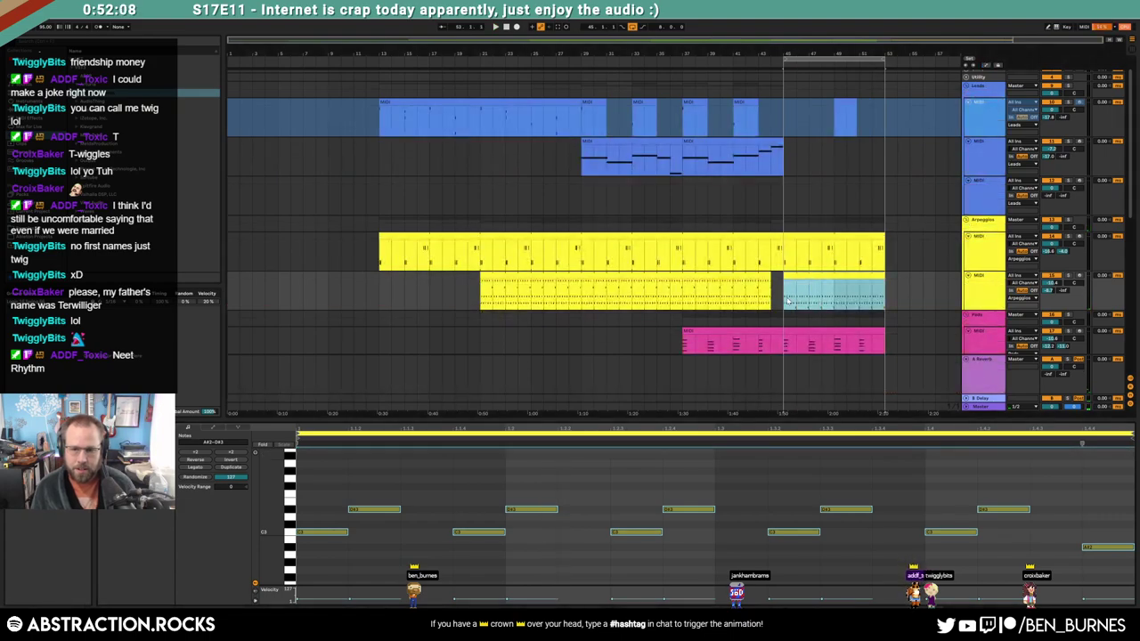
click(790, 301)
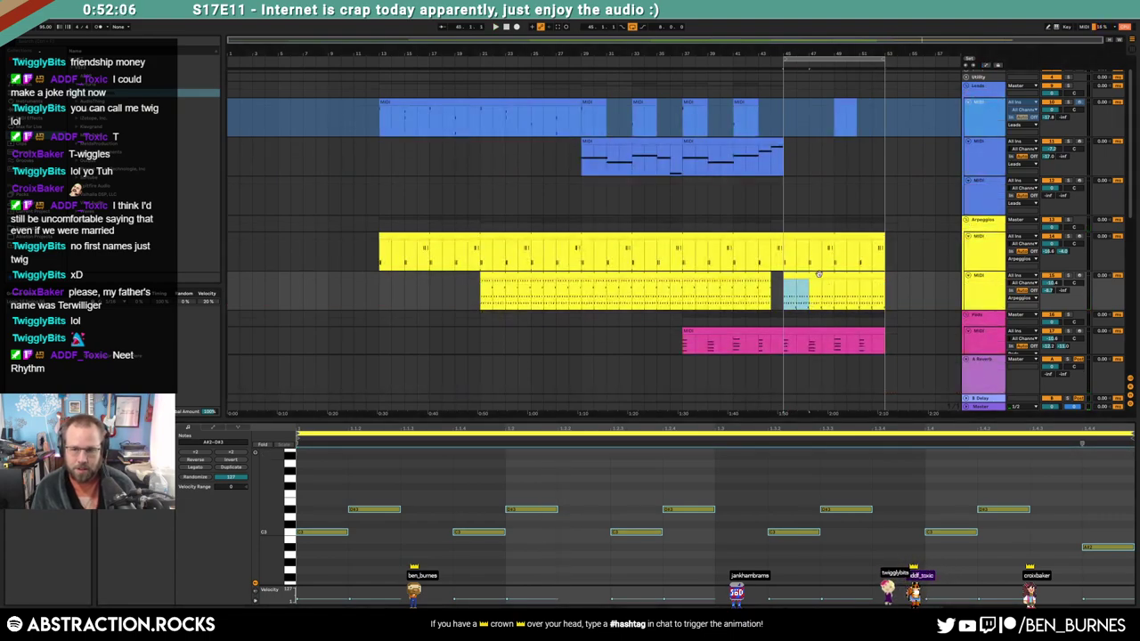
click(818, 273)
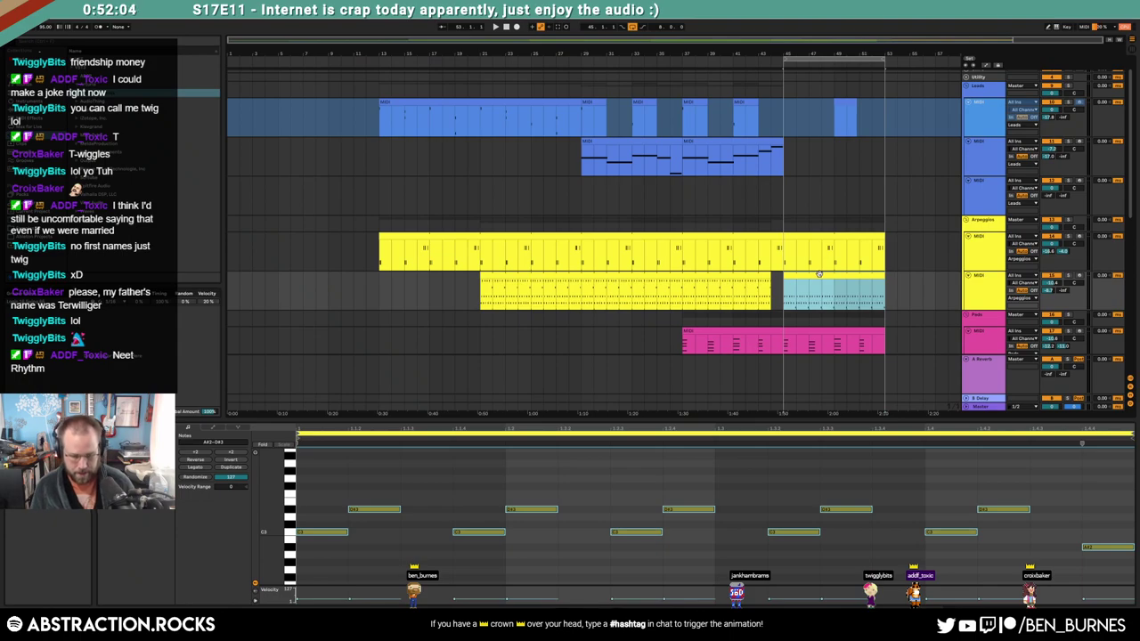
key(ctrl+j)
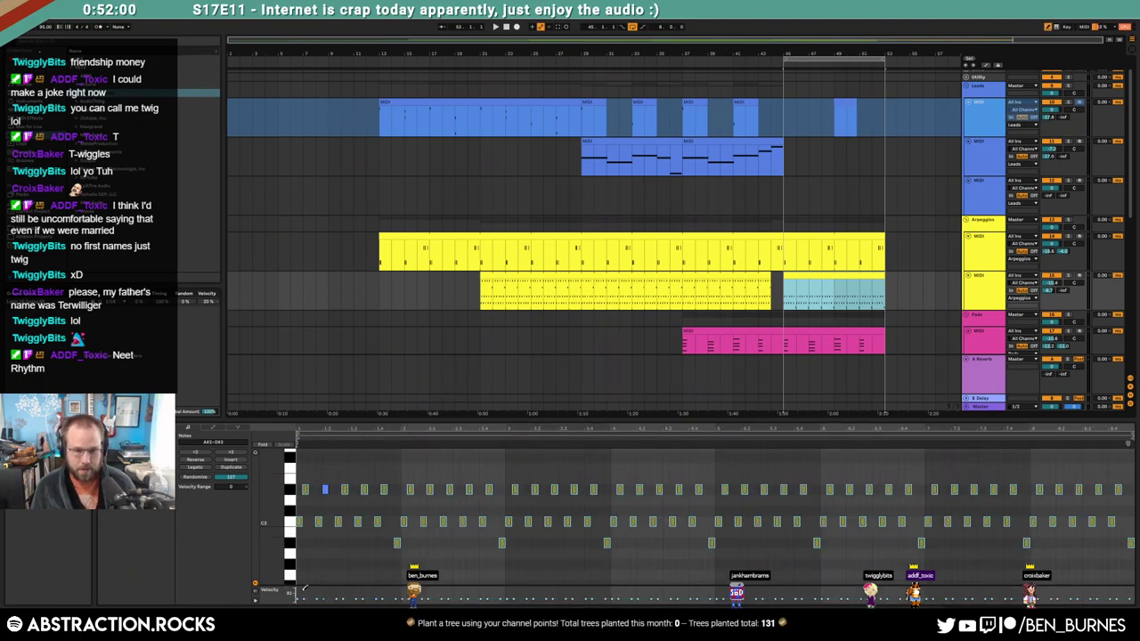
drag(301, 597, 1131, 590)
key(space)
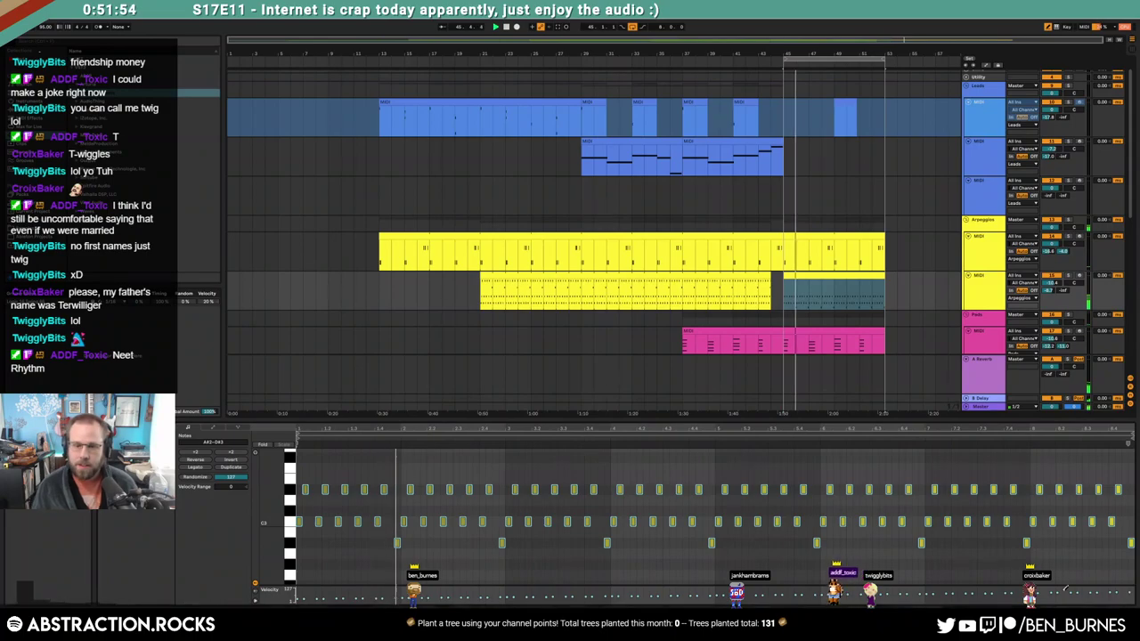
key(a)
key(a)
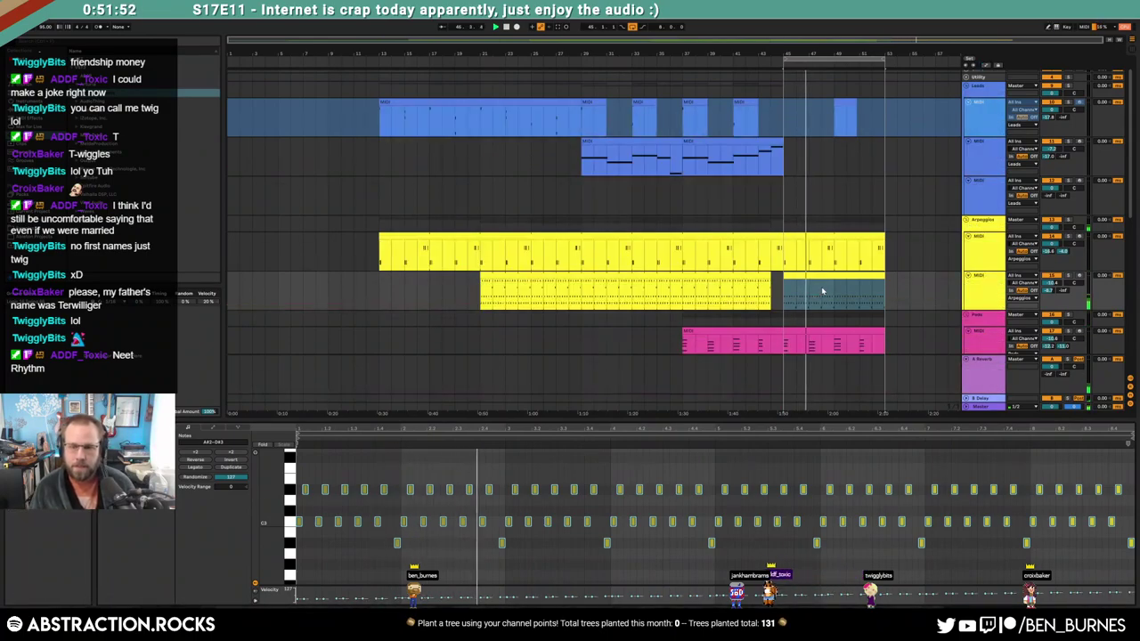
key(shift+Tab)
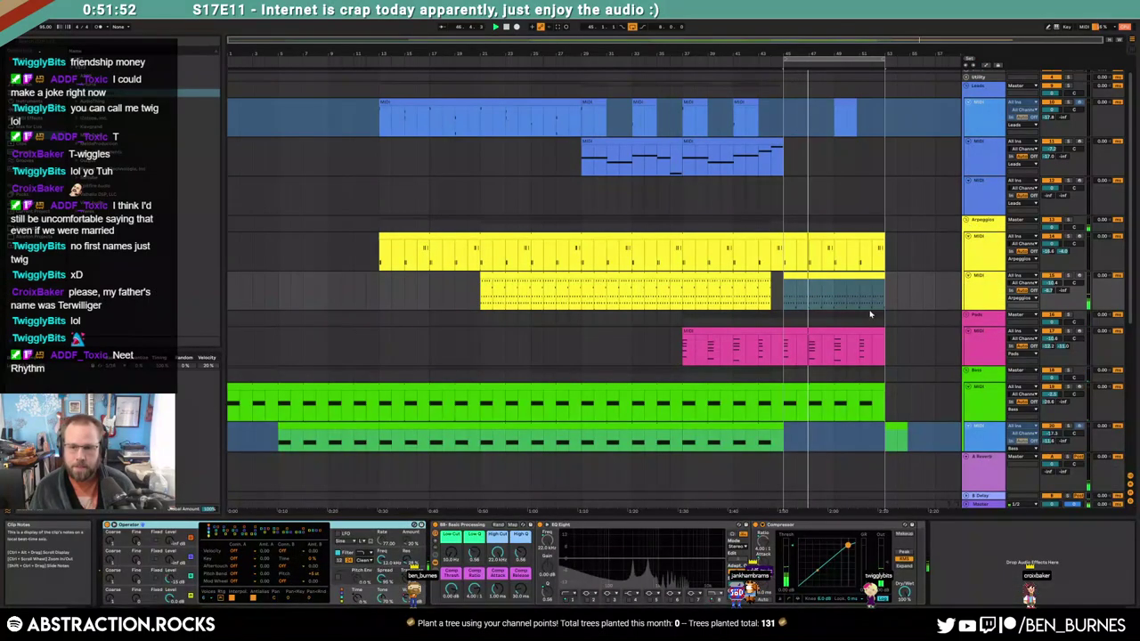
Move the Arpeggios clips and the drum rack and sample clips from bars 45–53 to start at bar 49
click(804, 237)
shift+click(814, 276)
drag(814, 276, 857, 278)
scroll(426, 337, down, 3)
scroll(735, 360, down, 3)
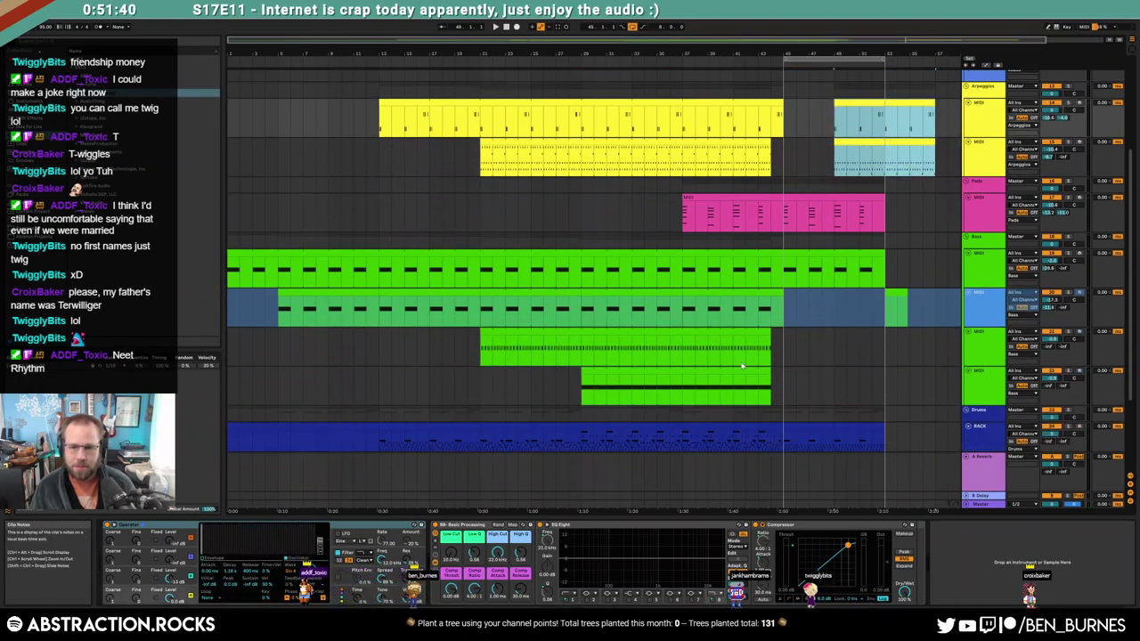
scroll(802, 385, down, 1)
drag(785, 325, 881, 428)
drag(809, 328, 848, 323)
Move the Pads and first Bass track content from bars 45–53 to start at bar 49
drag(278, 164, 228, 431)
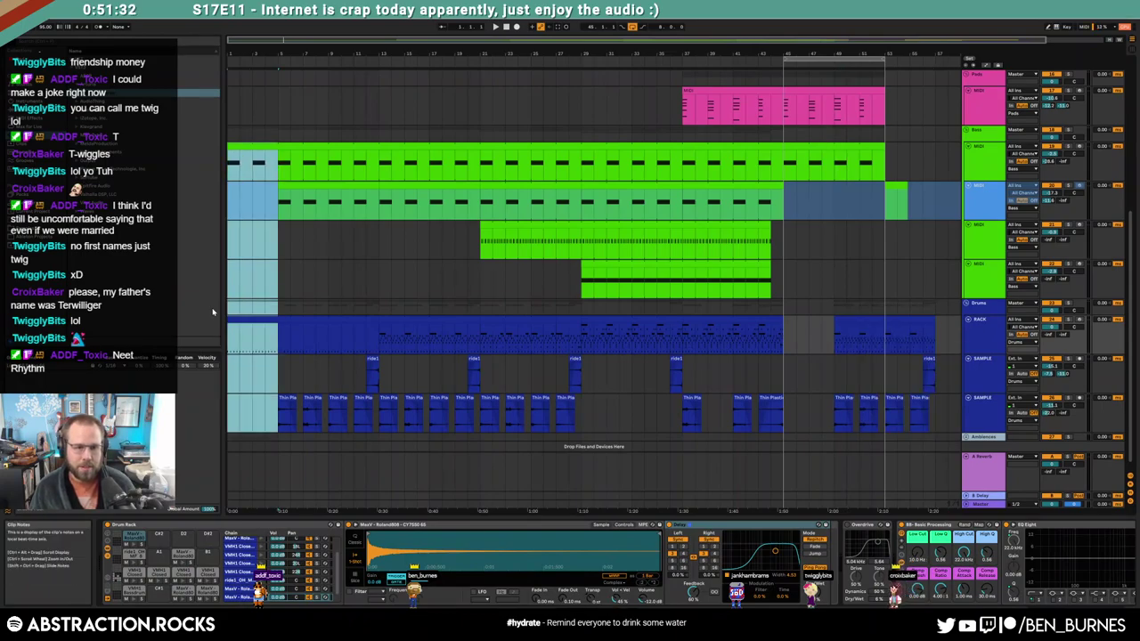
scroll(805, 198, up, 5)
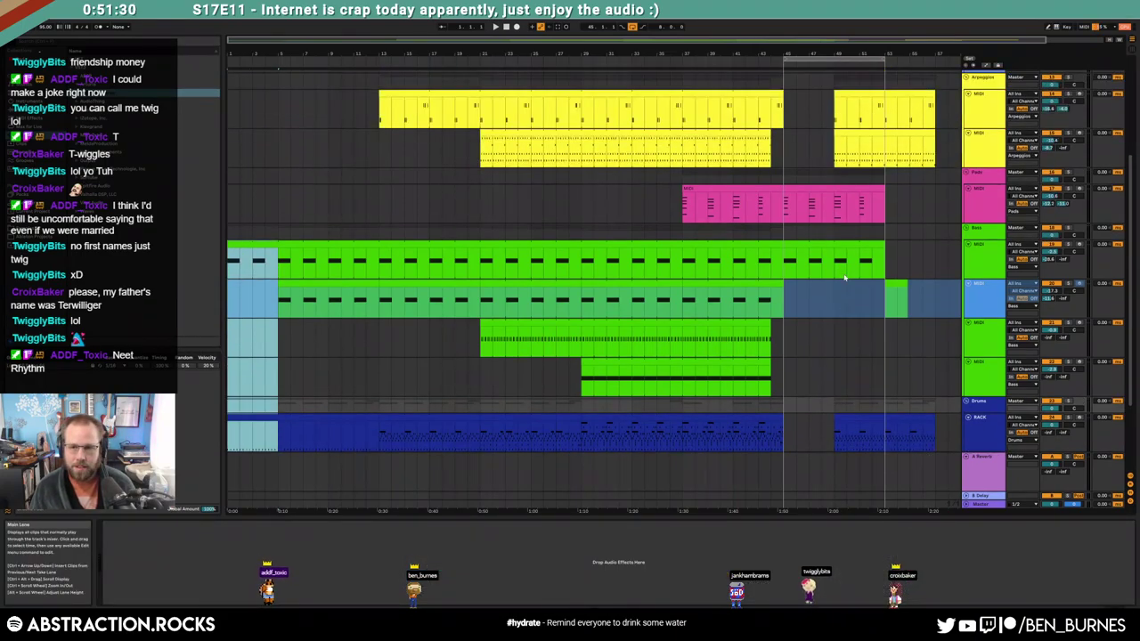
click(811, 241)
drag(785, 266, 886, 314)
drag(810, 240, 846, 266)
Copy the first chord of the moved Pads clip to bar 45
key(ctrl+c)
click(785, 274)
key(ctrl+v)
Copy the opening bass and drum rack material from bars 1–5 into the gap at bars 45–49
scroll(342, 318, down, 2)
scroll(342, 318, down, 2)
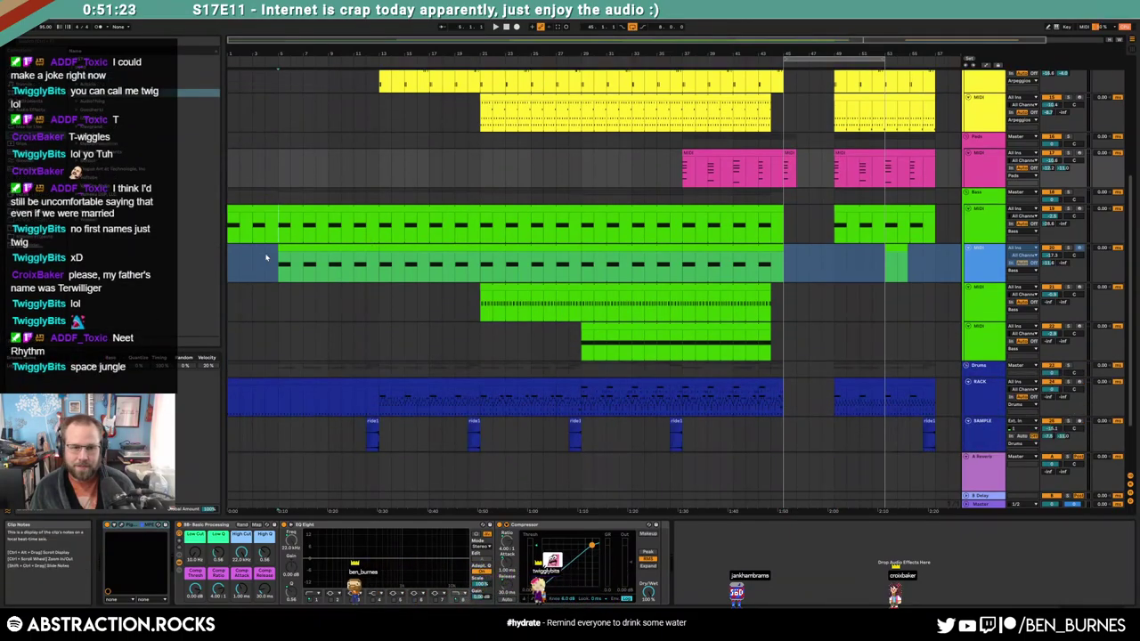
drag(276, 230, 224, 383)
key(ctrl+c)
click(785, 224)
key(ctrl+v)
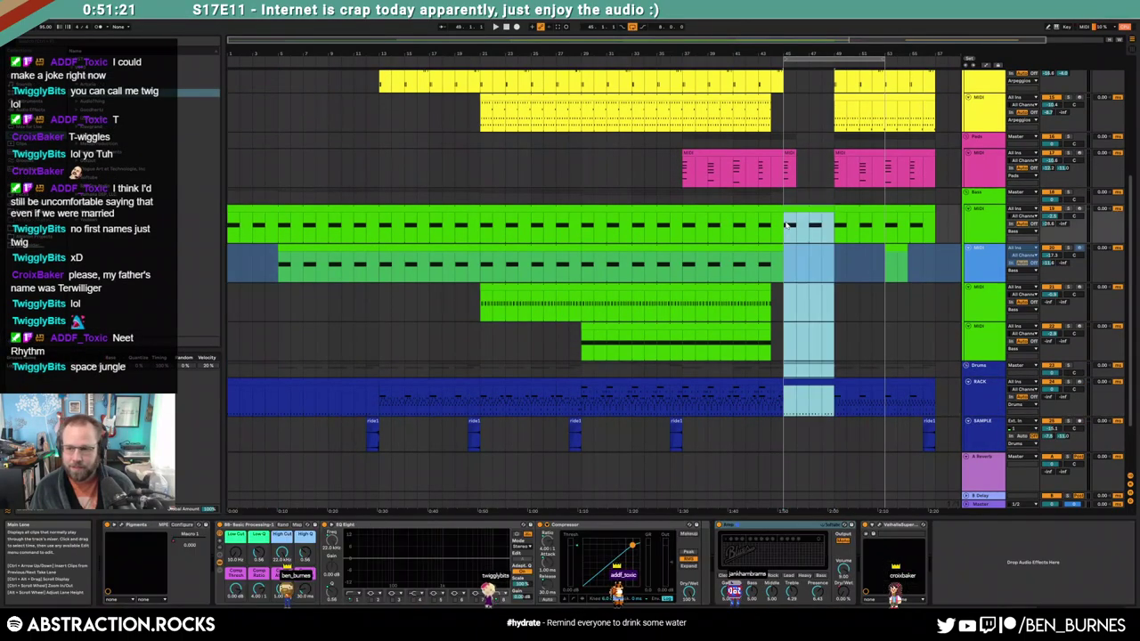
Try a lower High Cut on the Pads track and duplicate the chord clip at bar 45 to bar 47
scroll(841, 296, up, 2)
scroll(841, 295, up, 2)
click(787, 266)
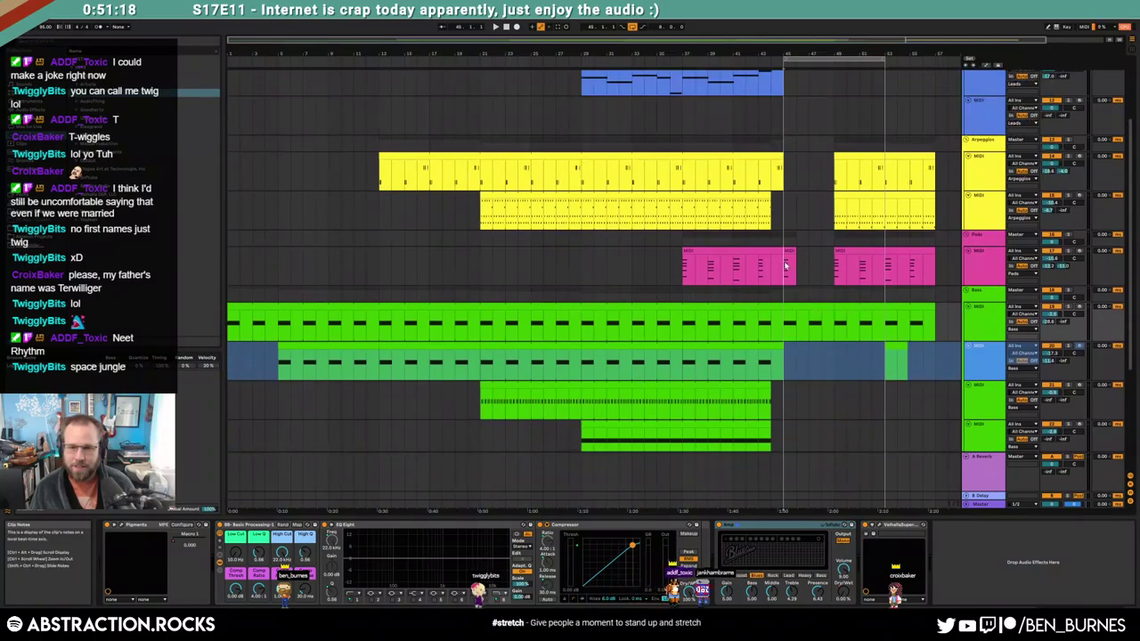
drag(242, 553, 241, 591)
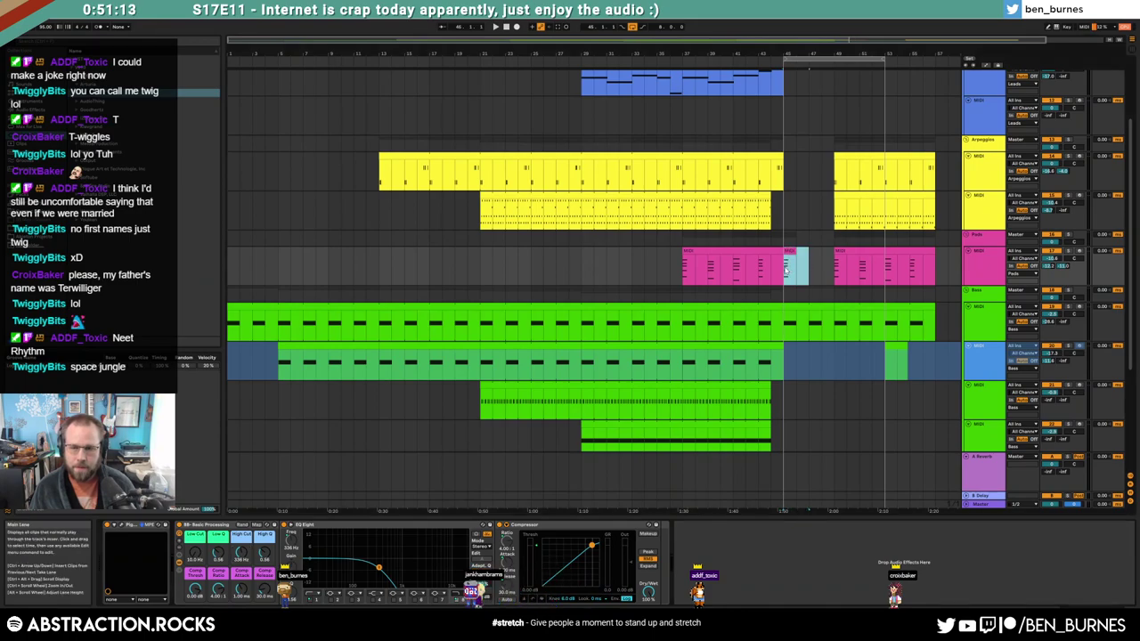
key(ctrl+d)
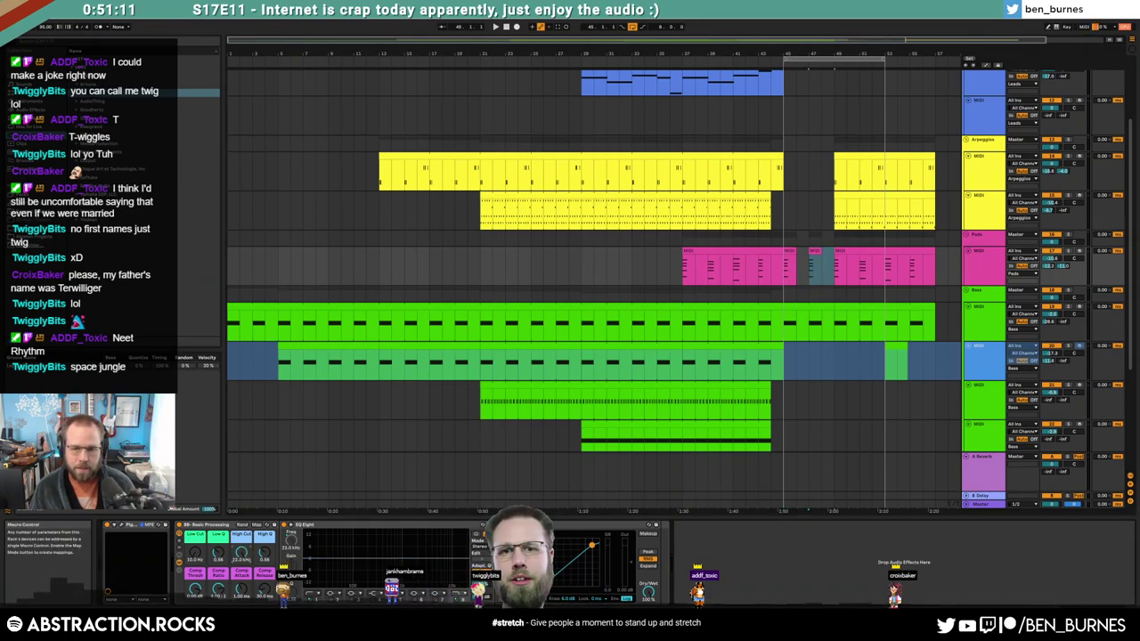
Automate the Pads track's High Cut to drop at bar 45 and ramp back up from bar 49 to bar 57
key(a)
click(784, 257)
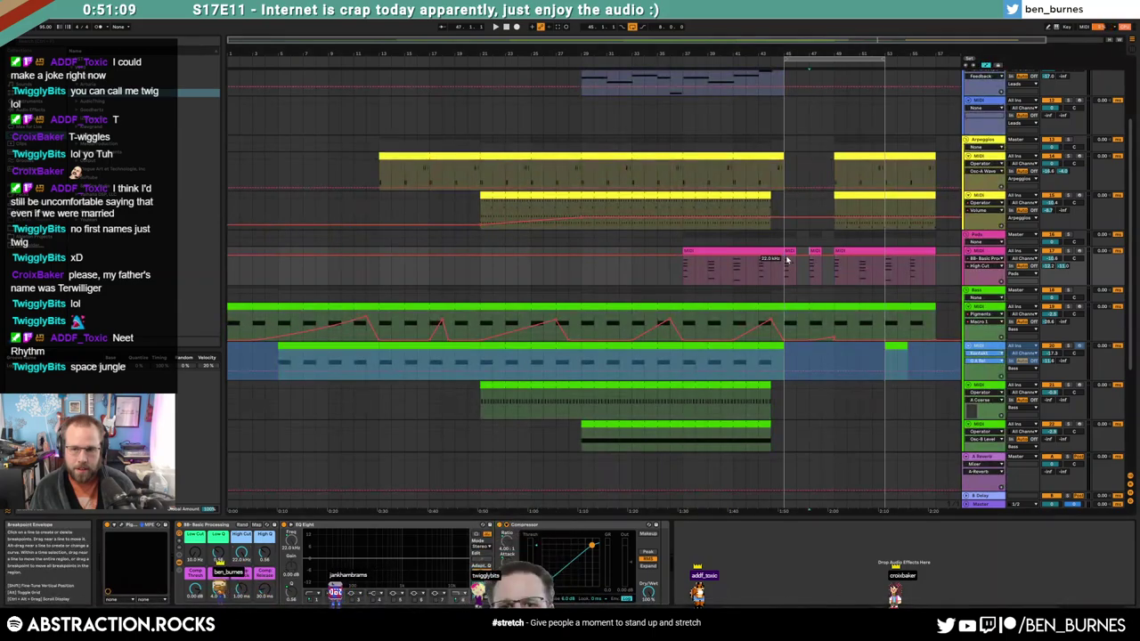
drag(787, 259, 786, 273)
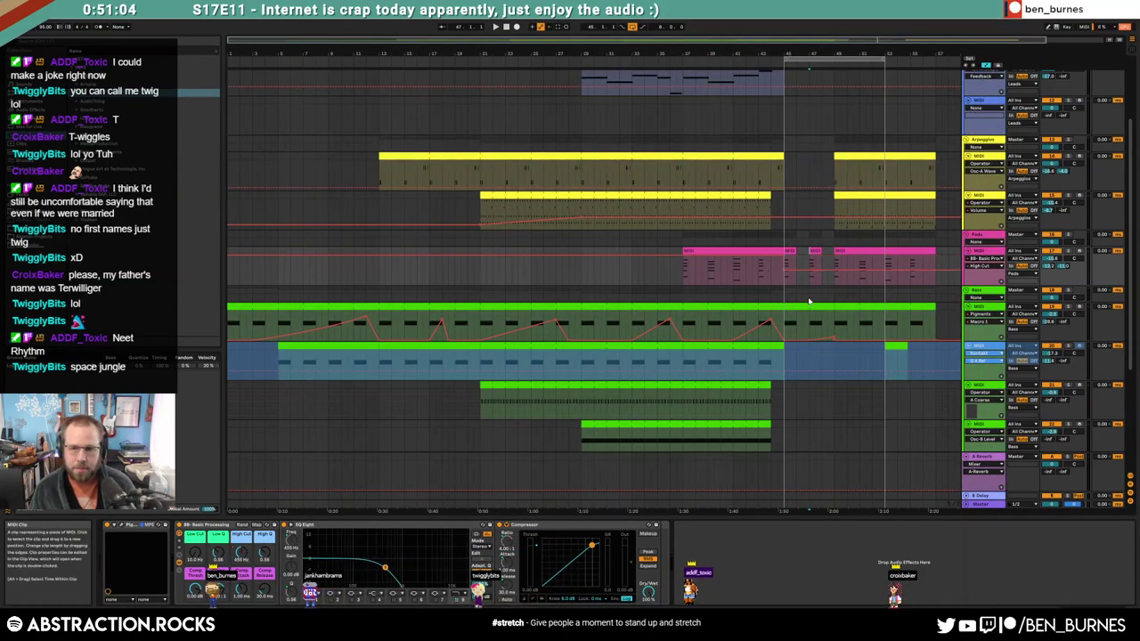
ctrl+scroll(800, 269, up, 3)
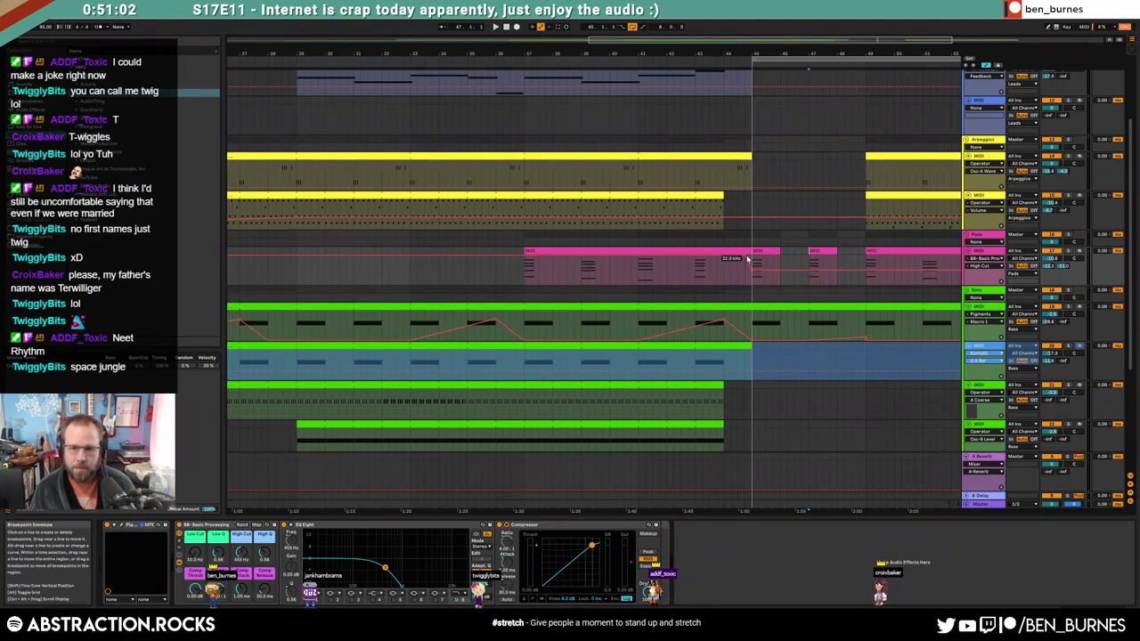
ctrl+scroll(795, 262, down, 3)
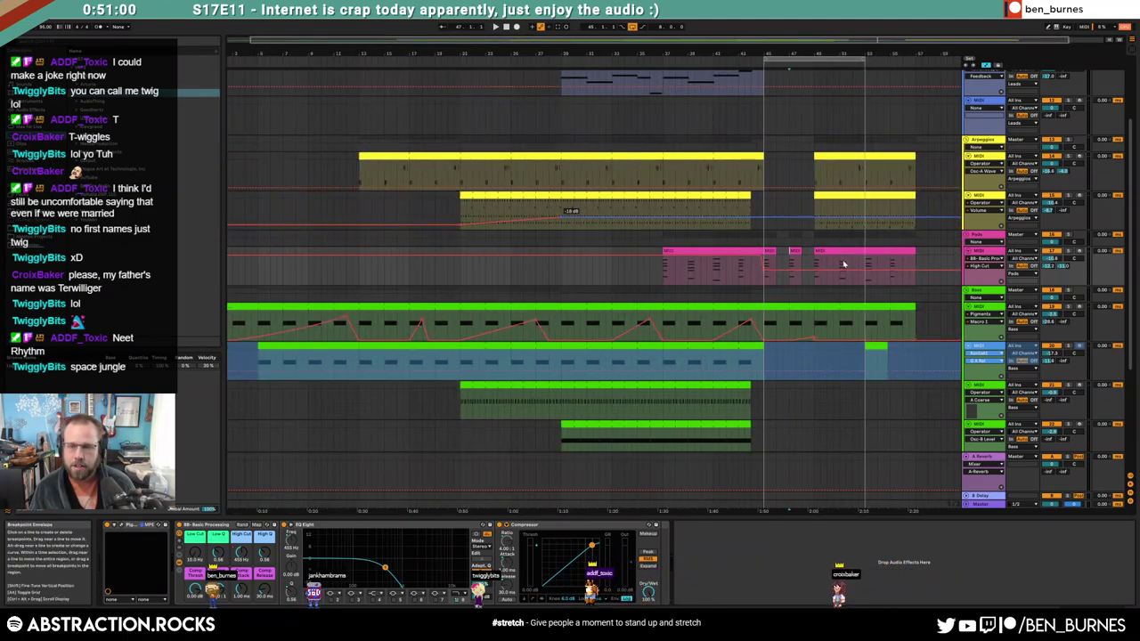
click(814, 273)
drag(916, 272, 915, 256)
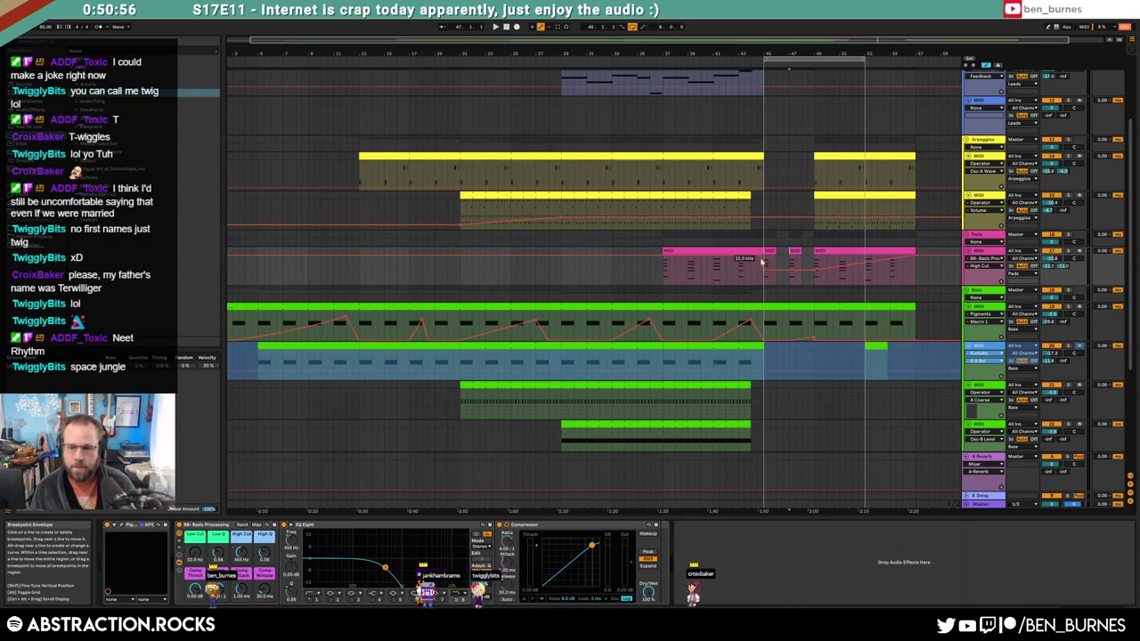
key(space)
click(733, 277)
key(space)
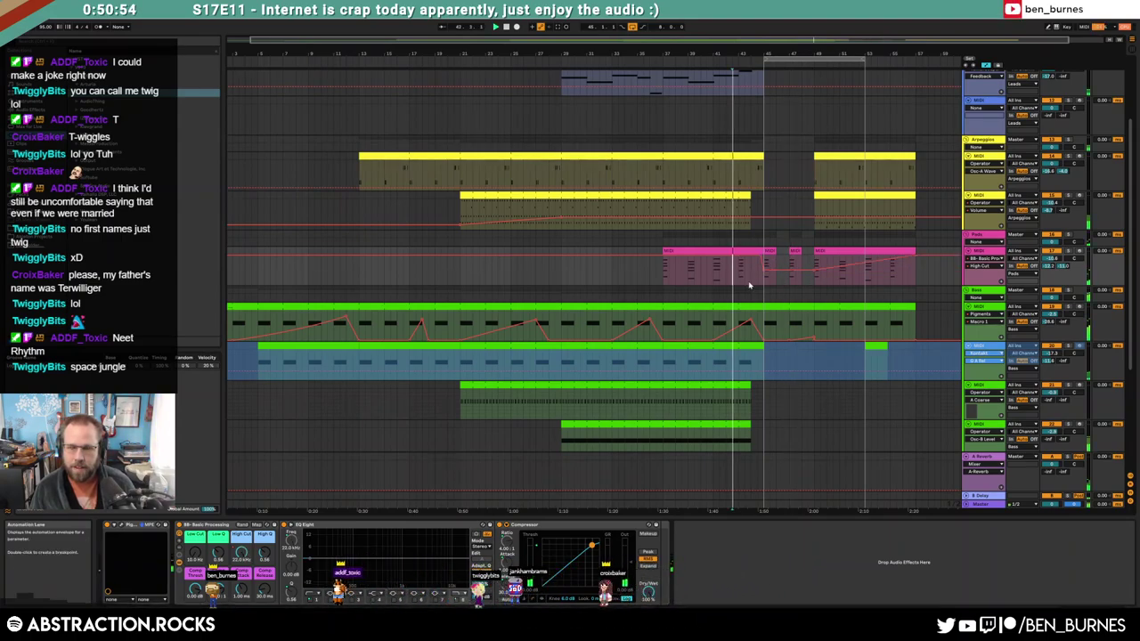
key(a)
Shift the loop region to bars 49–57 and move the two-bar clip on the first Leads track from bar 49 to bar 57
scroll(820, 263, up, 2)
drag(787, 60, 837, 61)
scroll(878, 266, up, 3)
scroll(879, 266, up, 1)
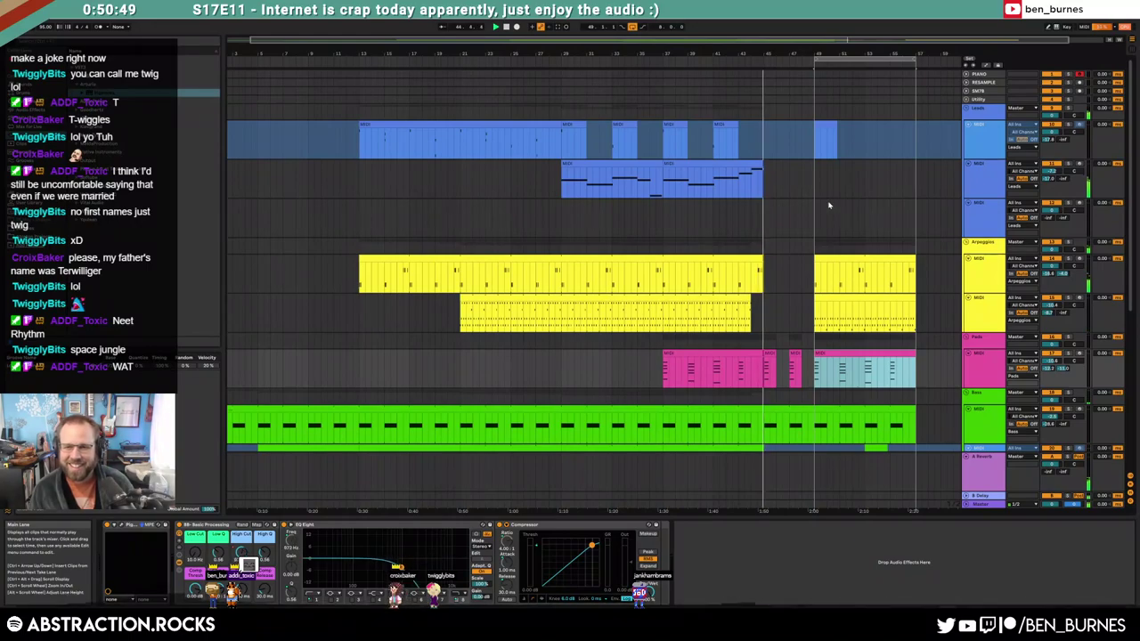
drag(828, 127, 928, 124)
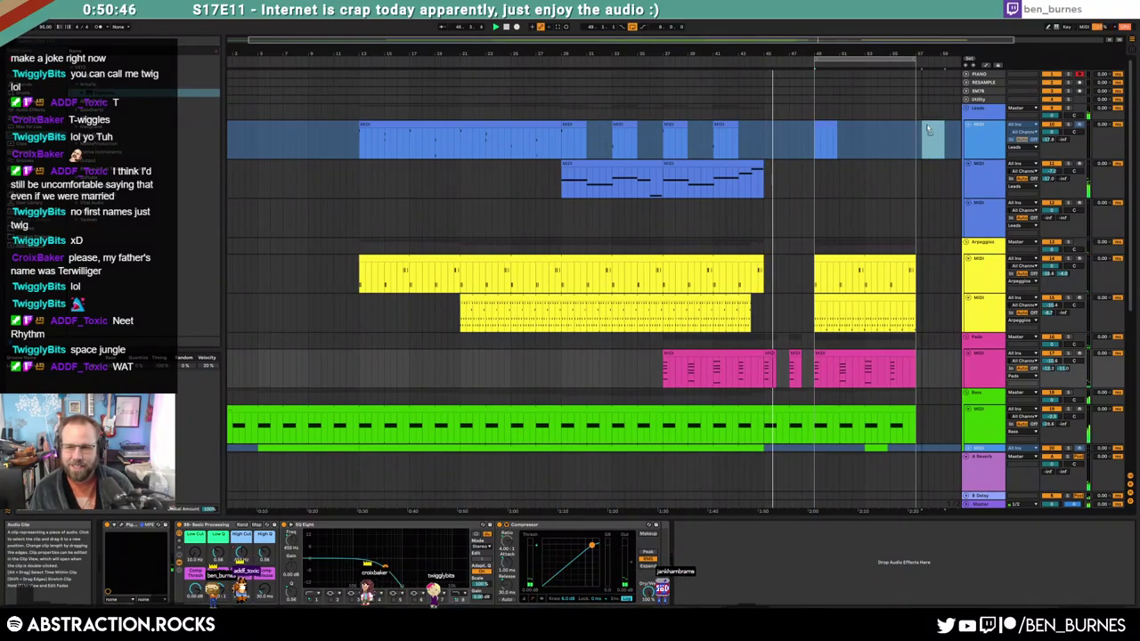
Paste the two-bar lead MIDI clip on the first Leads track at bars 45, 49 and 53
click(767, 140)
key(ctrl+v)
click(815, 140)
key(ctrl+v)
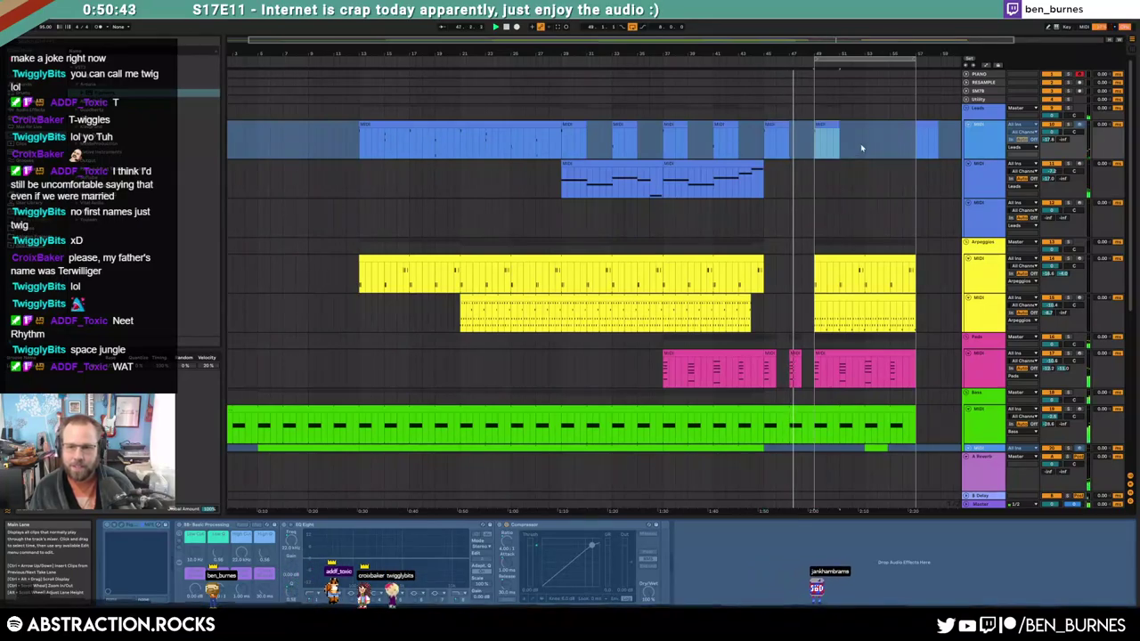
click(867, 140)
key(ctrl+v)
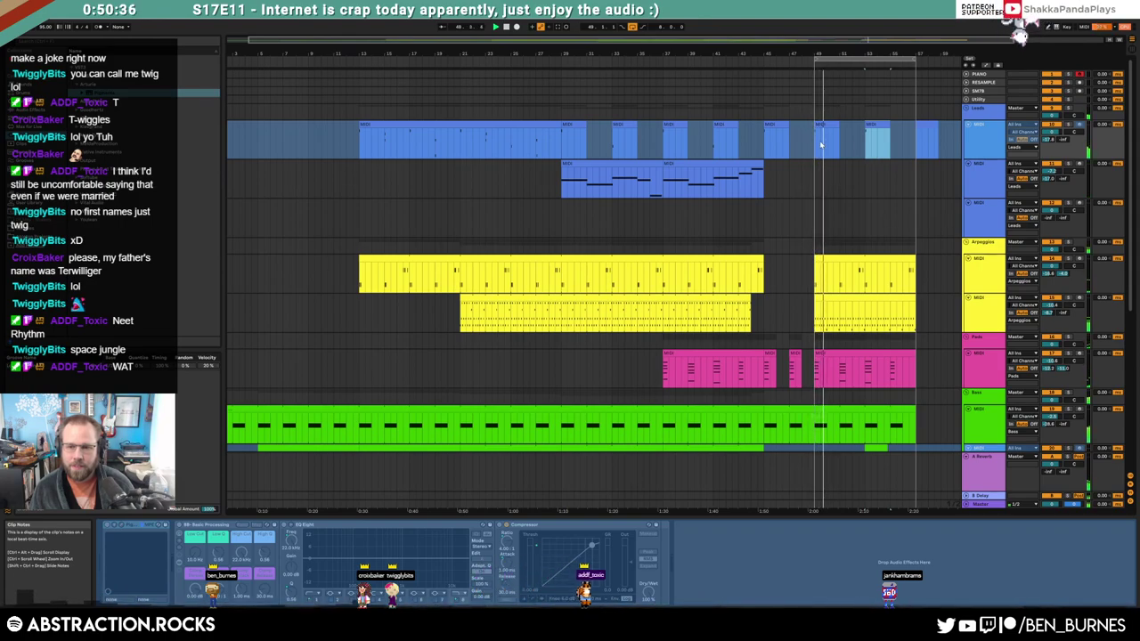
Try extending the first Leads clip at bar 49 to bar 57, trim it back to two bars, and clear bar 53
drag(847, 41, 947, 45)
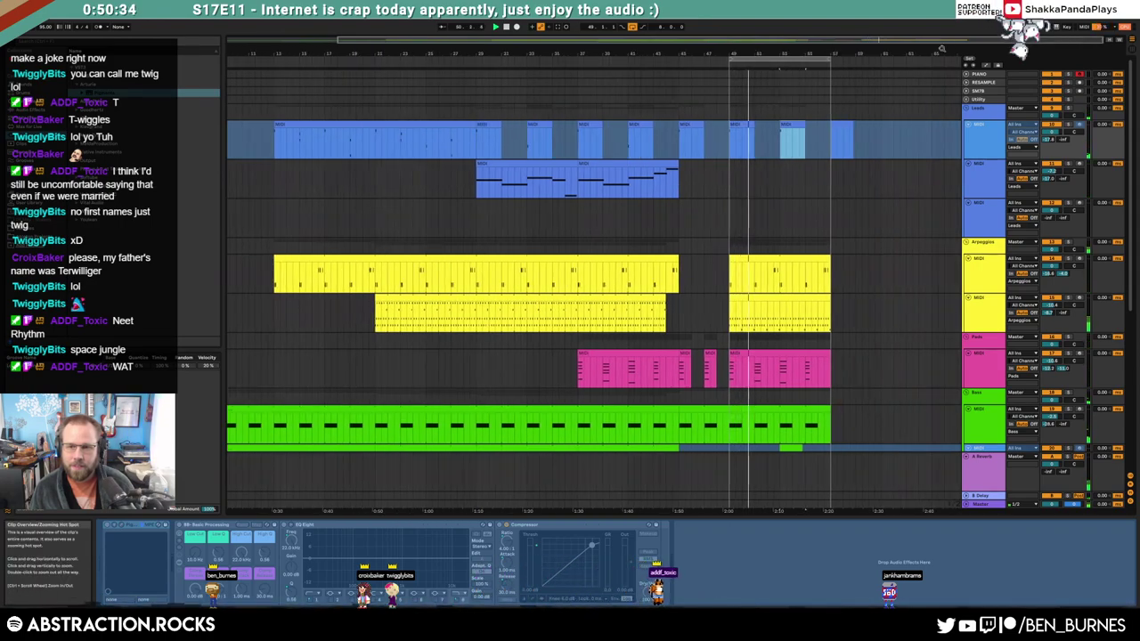
drag(730, 133, 828, 126)
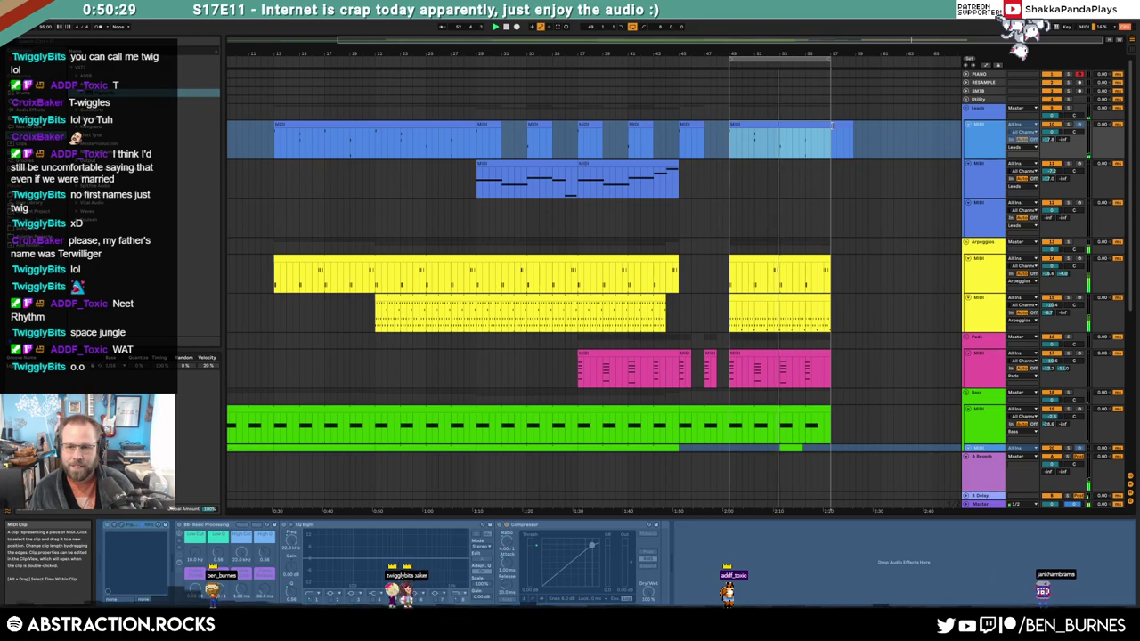
drag(832, 125, 755, 125)
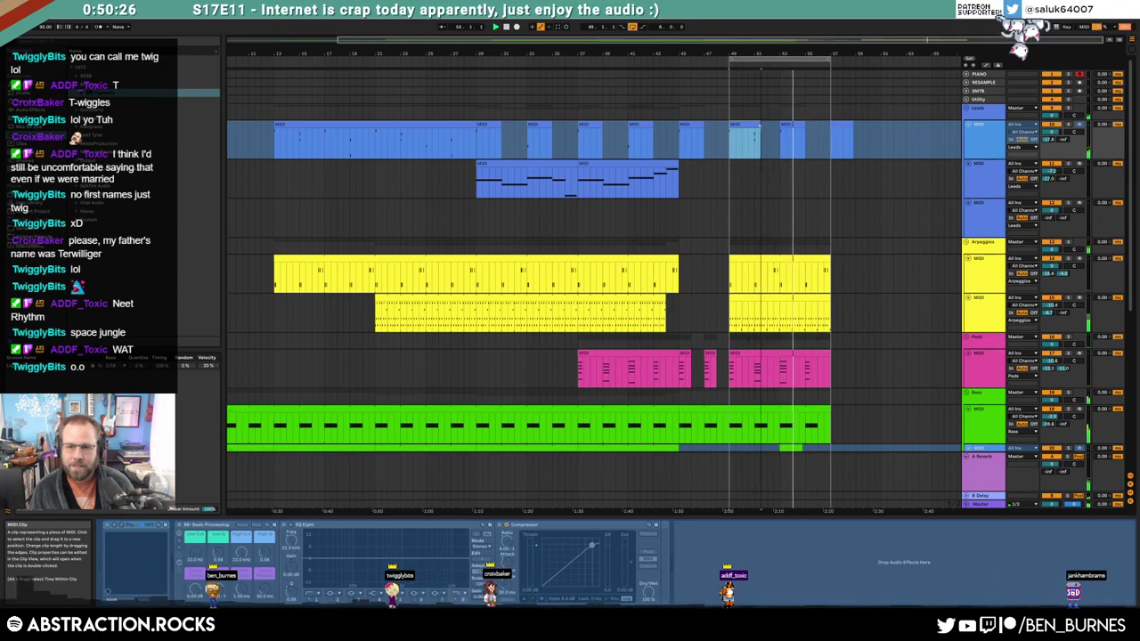
click(781, 137)
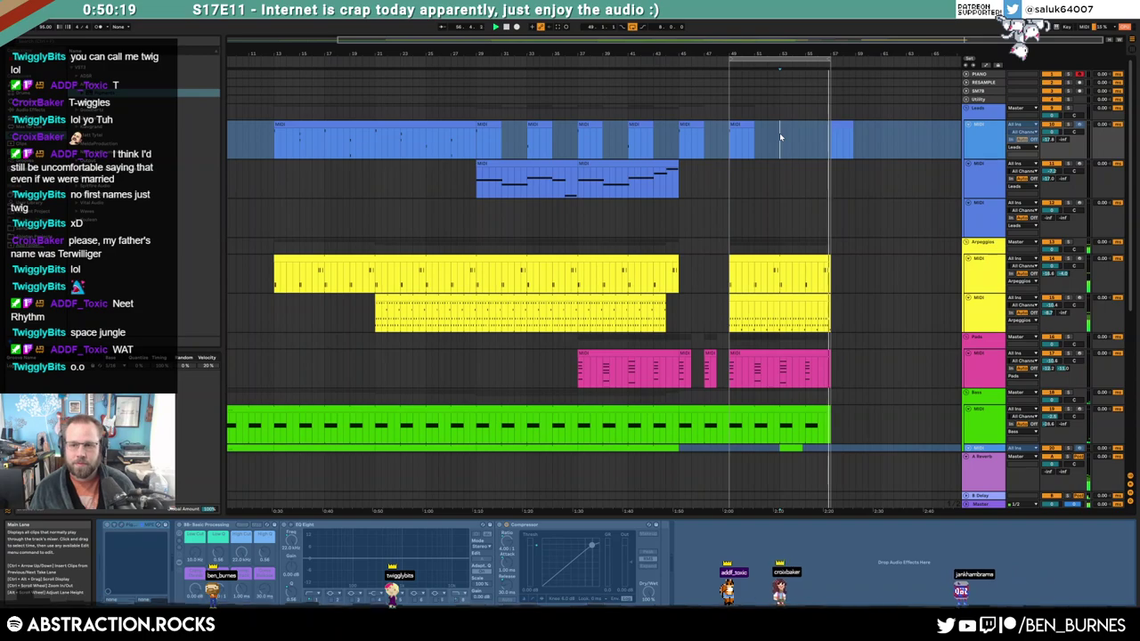
Replace the short clip at bar 57 on the first Leads track with a copy of its material from bars 13–21
click(842, 124)
key(space)
scroll(841, 124, down, 1)
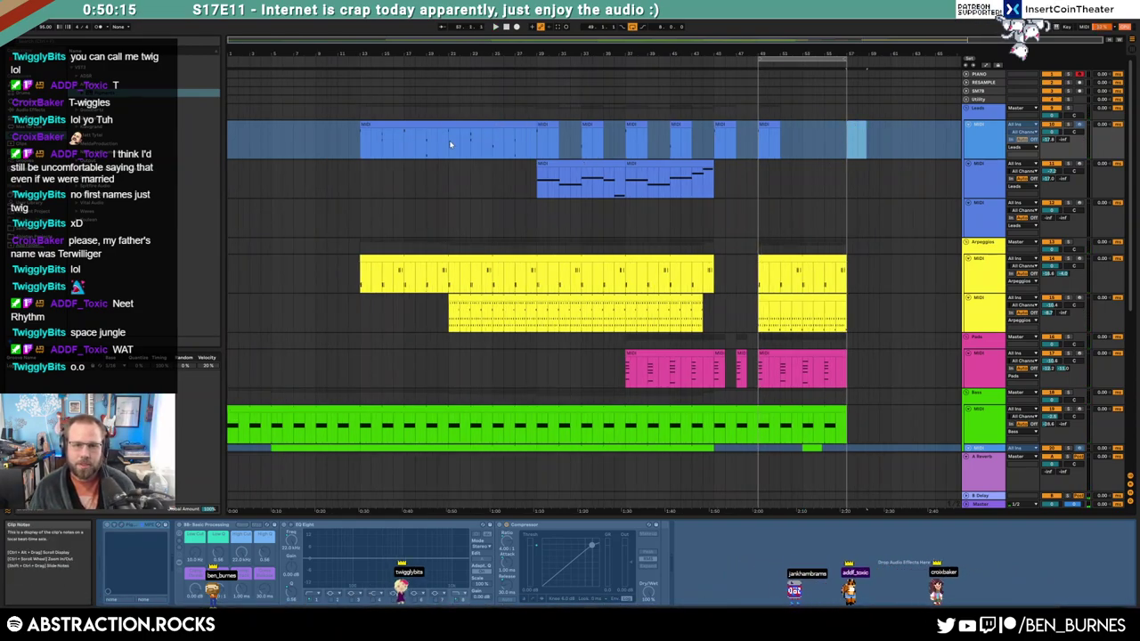
drag(449, 140, 350, 141)
key(ctrl+c)
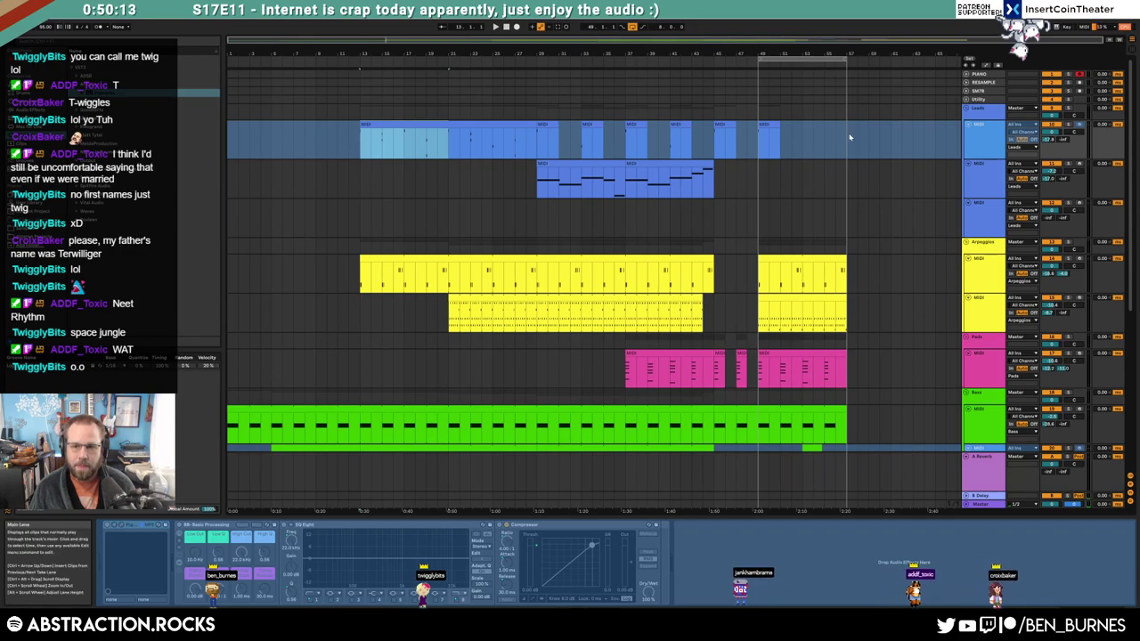
click(849, 137)
key(ctrl+v)
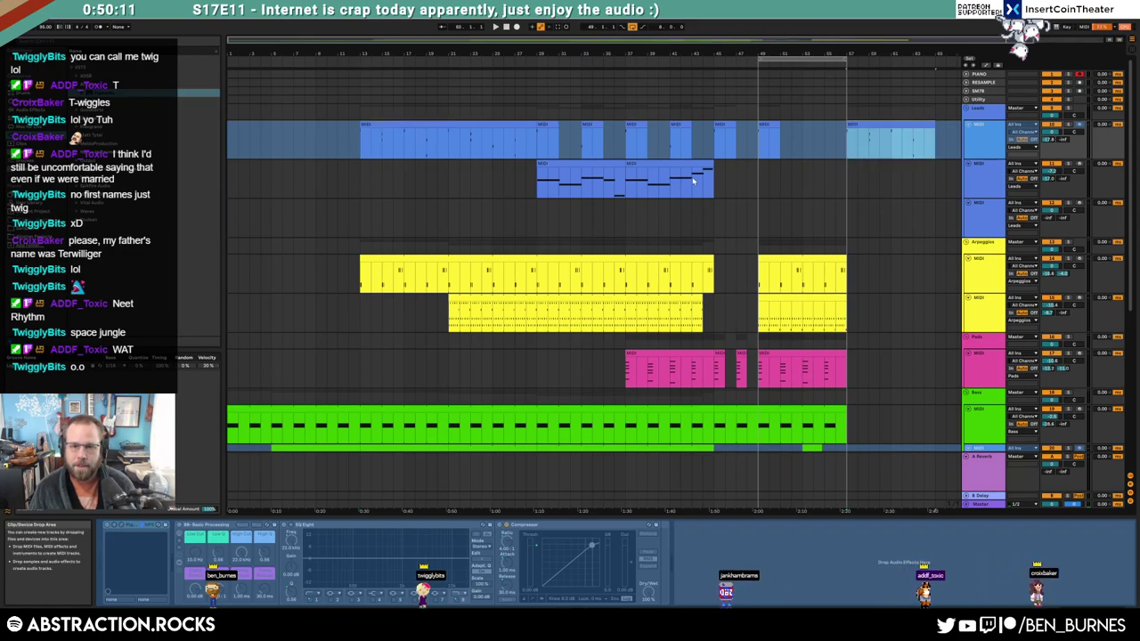
Set the ValhallaSupermassive feedback on the second Leads track to 26% and play the lead's ending from bar 44
click(673, 173)
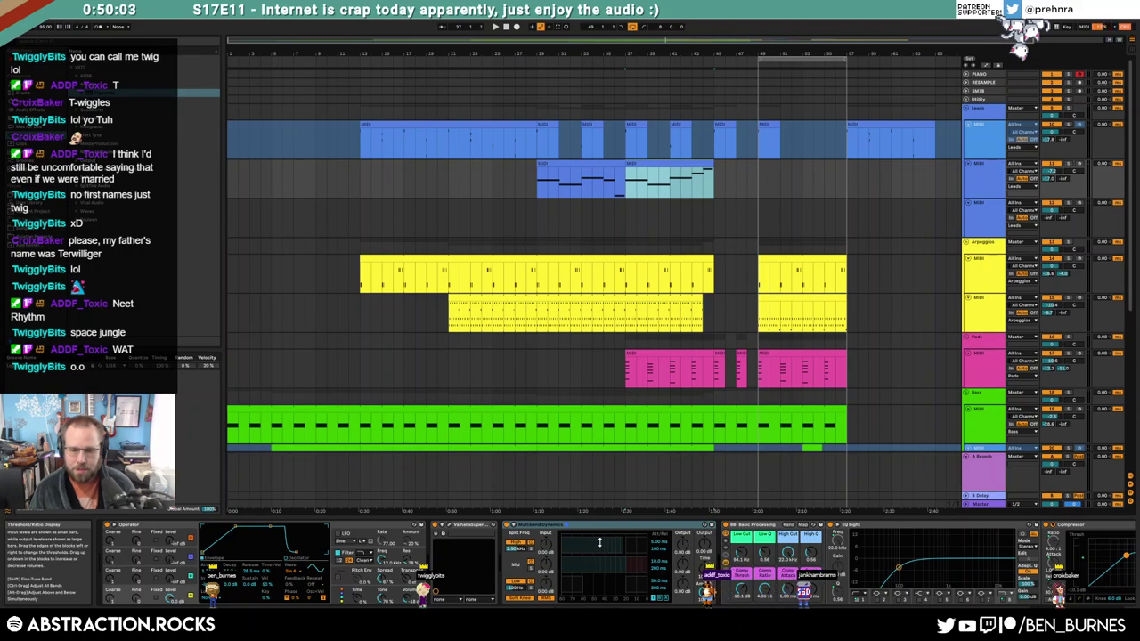
mouse_move(1051, 618)
mouse_down()
mouse_move(1074, 618)
mouse_move(1051, 618)
mouse_up()
click(452, 525)
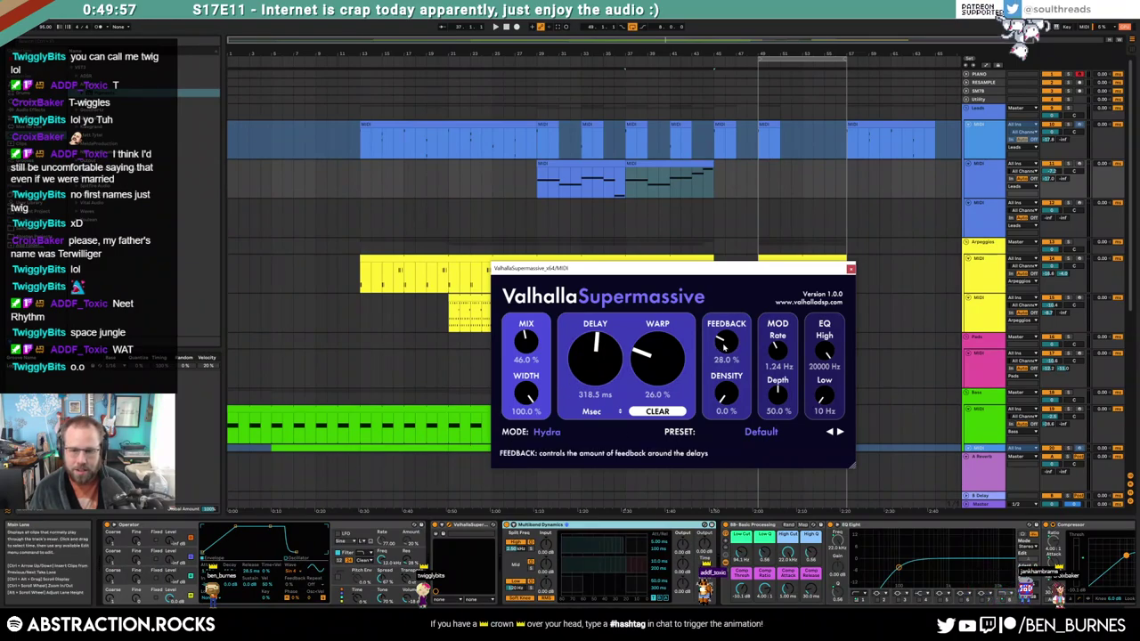
click(702, 183)
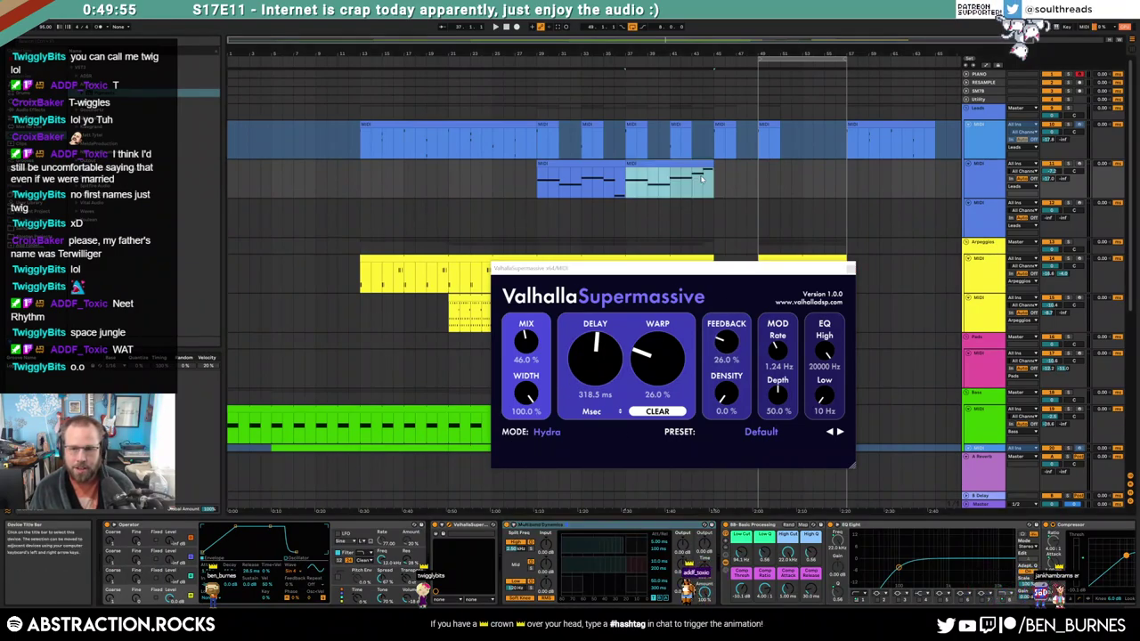
key(space)
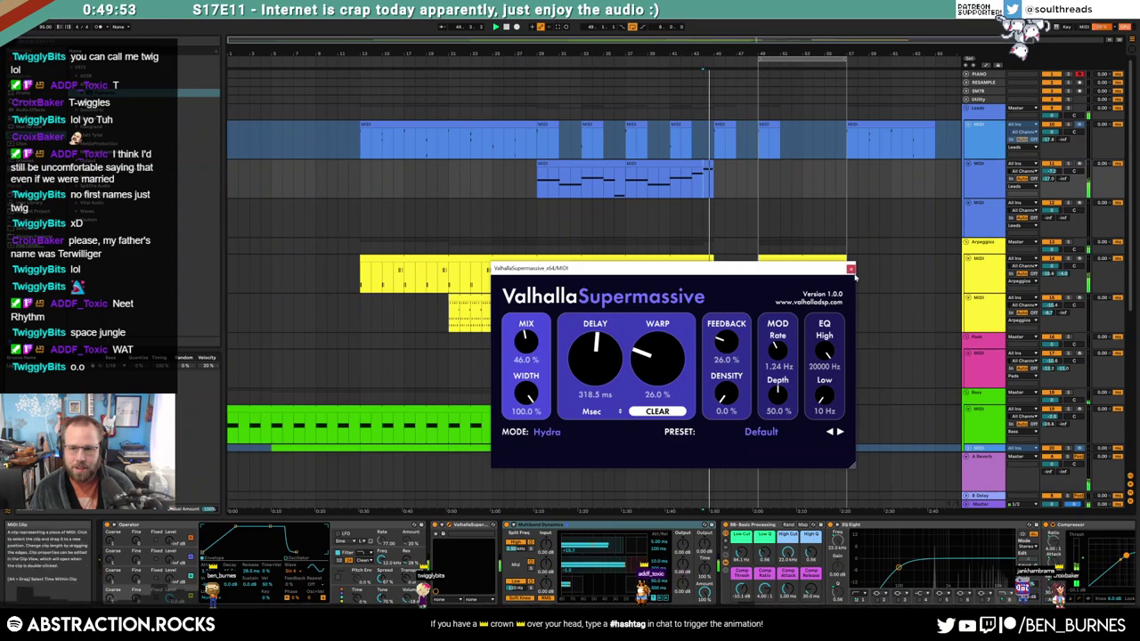
click(849, 267)
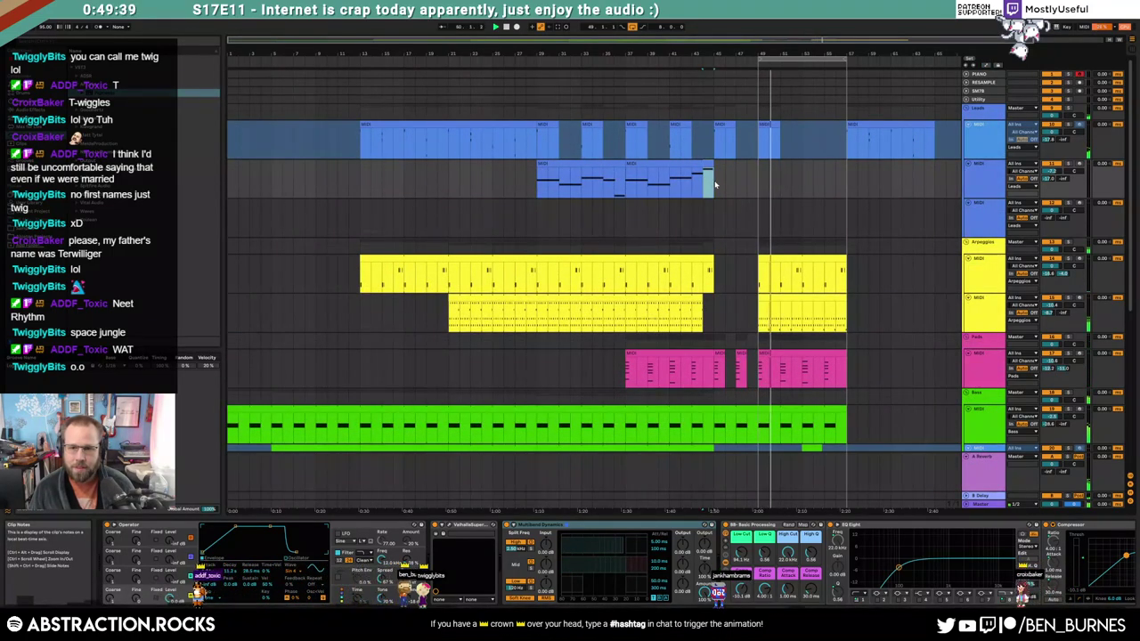
Copy bar 44 of the second Leads track to bar 48 and reduce the copy to one lowered, held note
drag(708, 185, 750, 180)
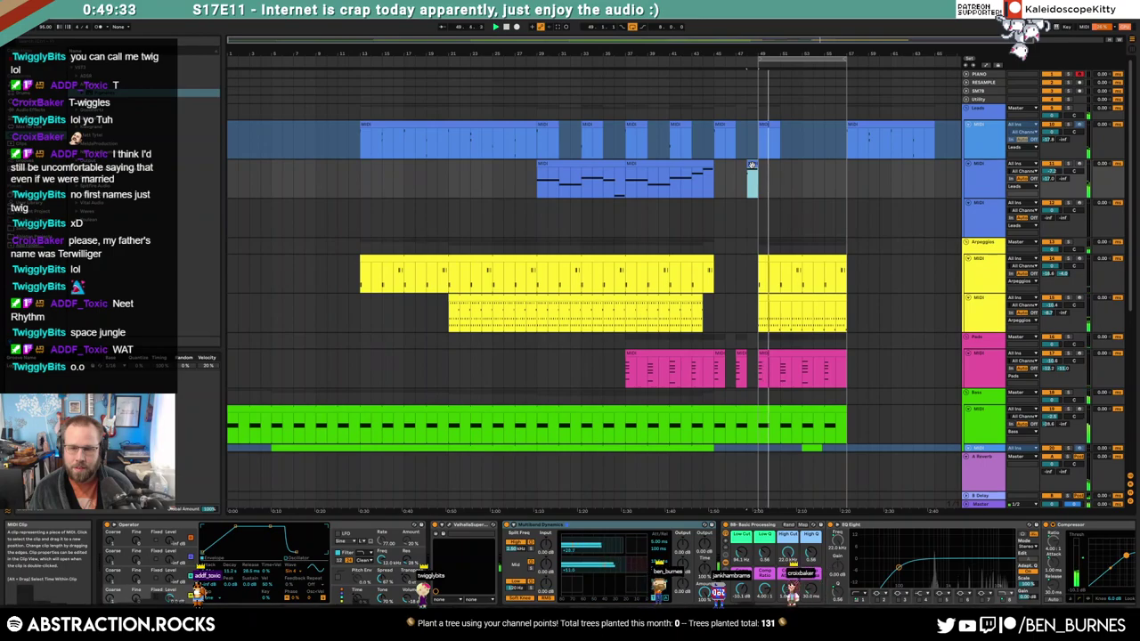
double_click(753, 166)
click(316, 476)
key(Delete)
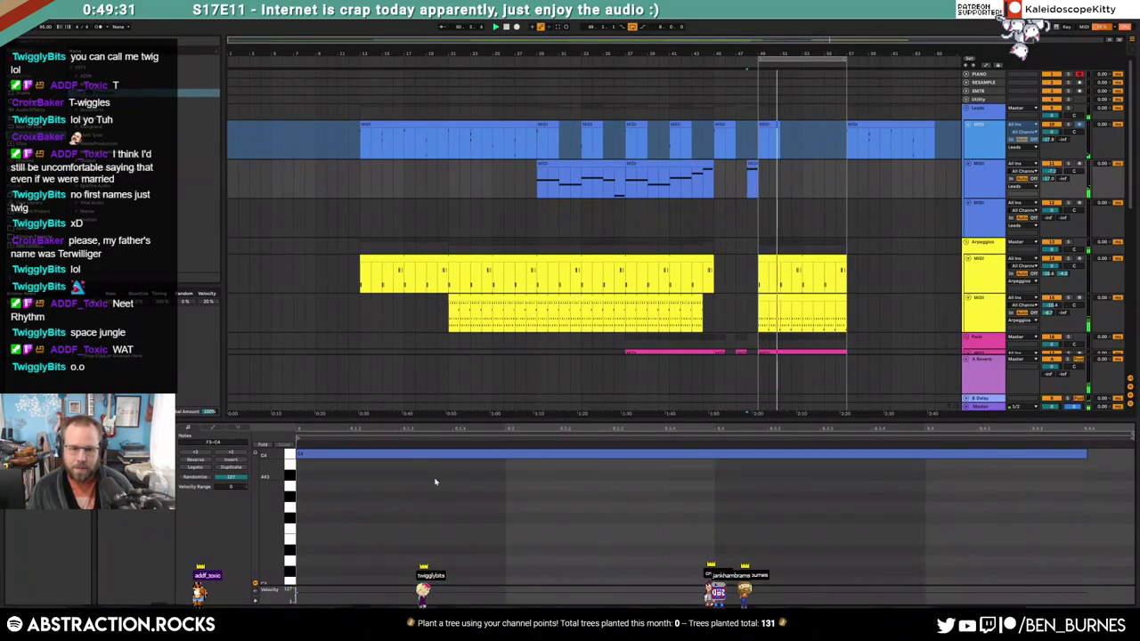
drag(437, 455, 436, 464)
key(shift+Tab)
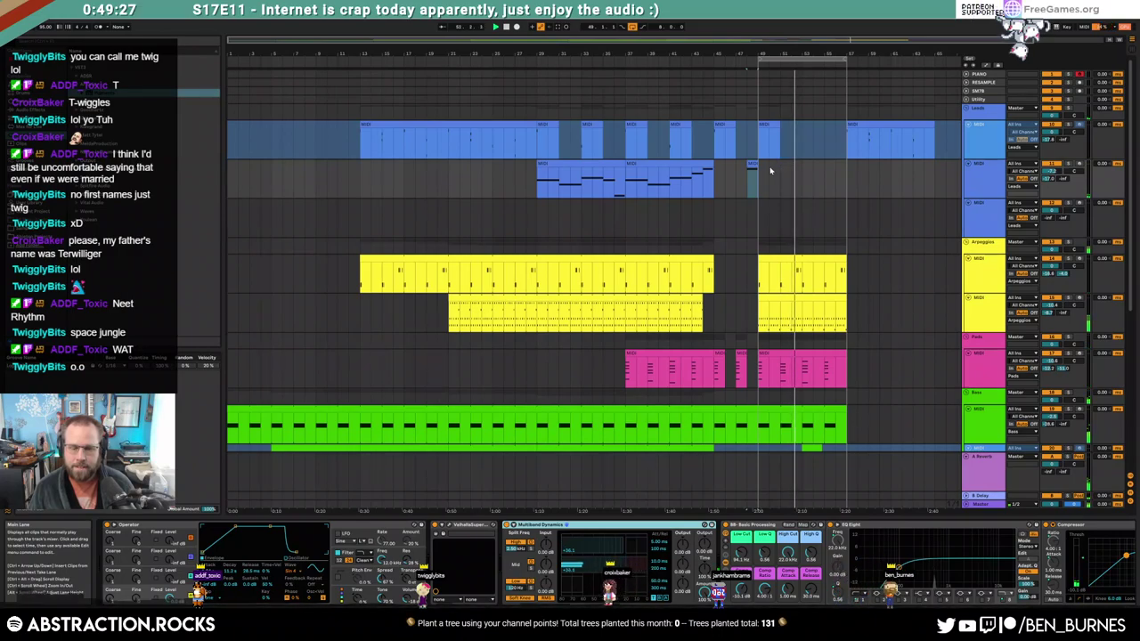
Add low G#2 notes just before the midpoint and at the end of the second Arpeggios clip at bar 49
double_click(798, 297)
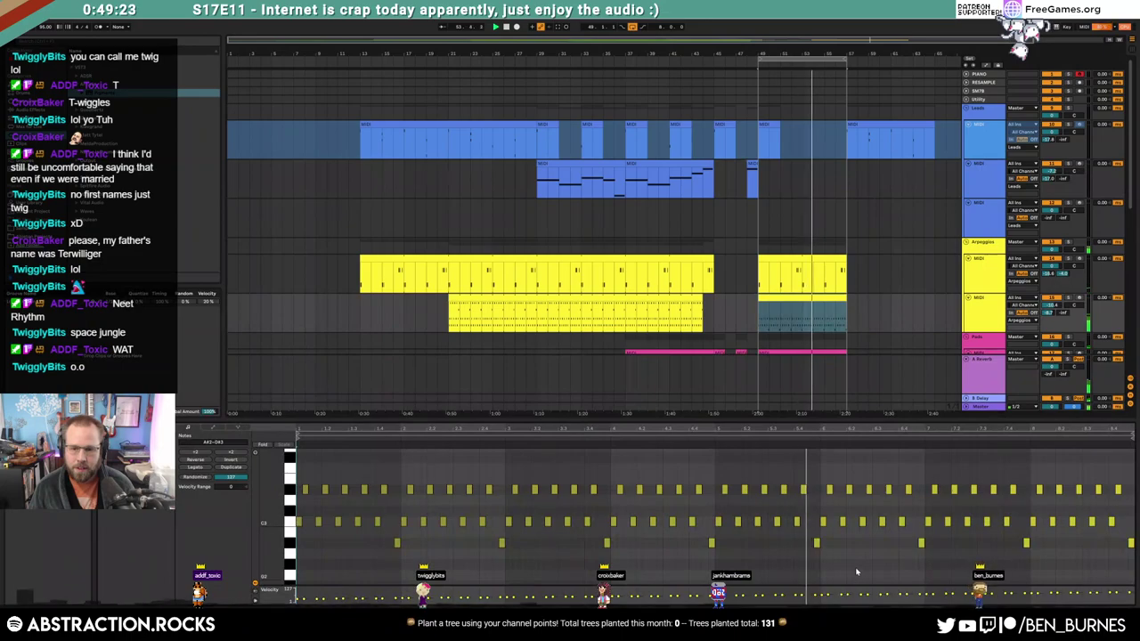
click(705, 572)
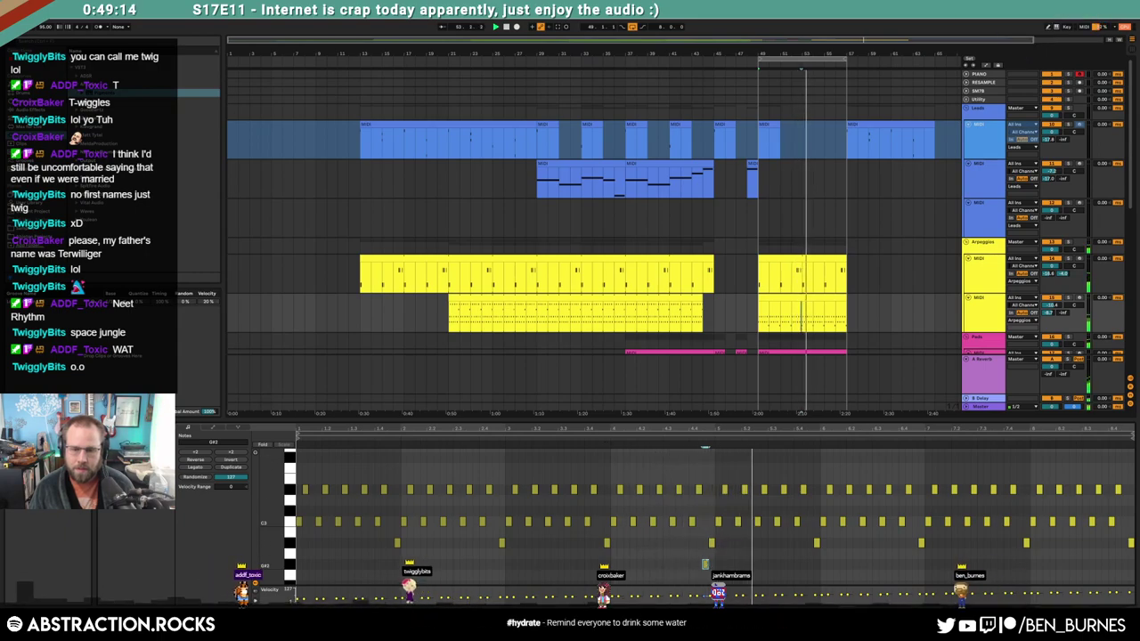
scroll(835, 556, down, 1)
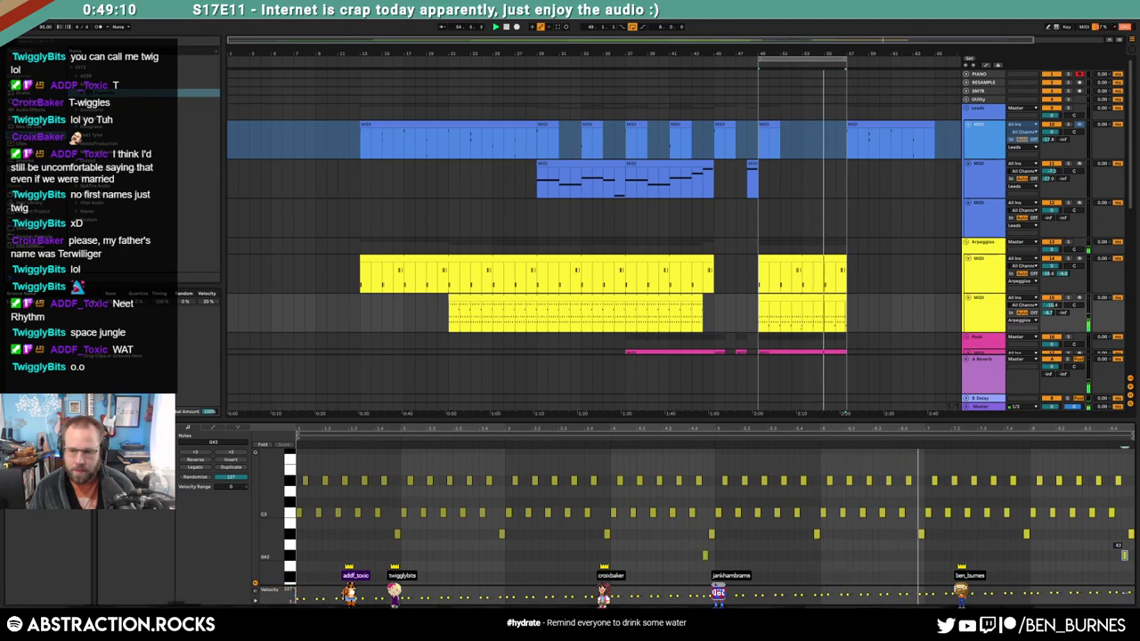
key(shift+Tab)
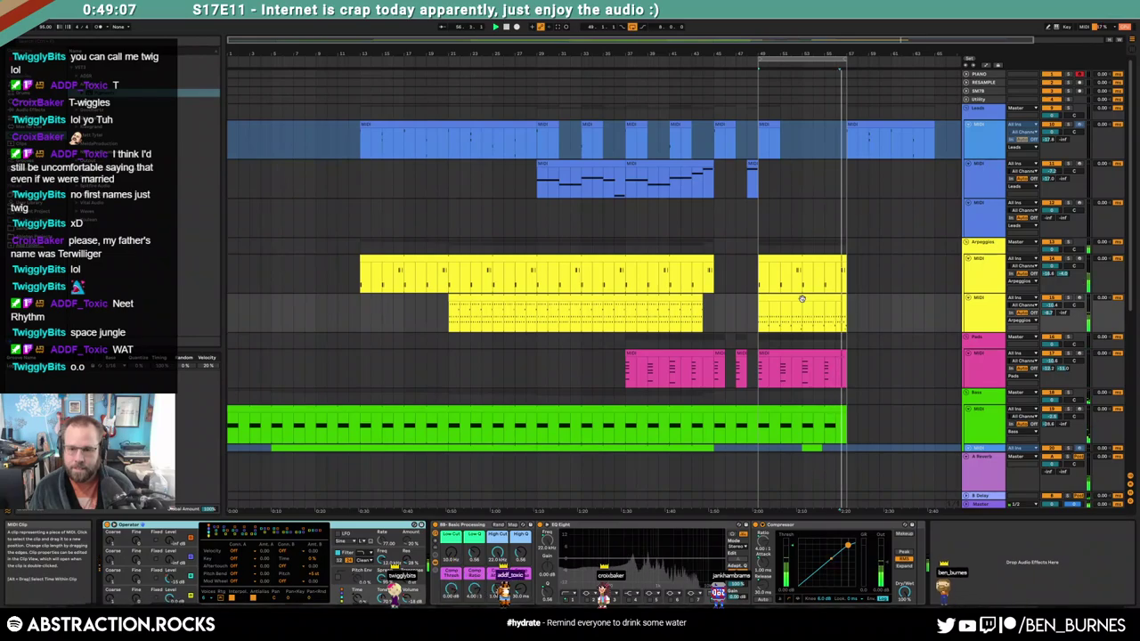
Transpose the two added low notes in the second Arpeggios clip to G2
click(802, 299)
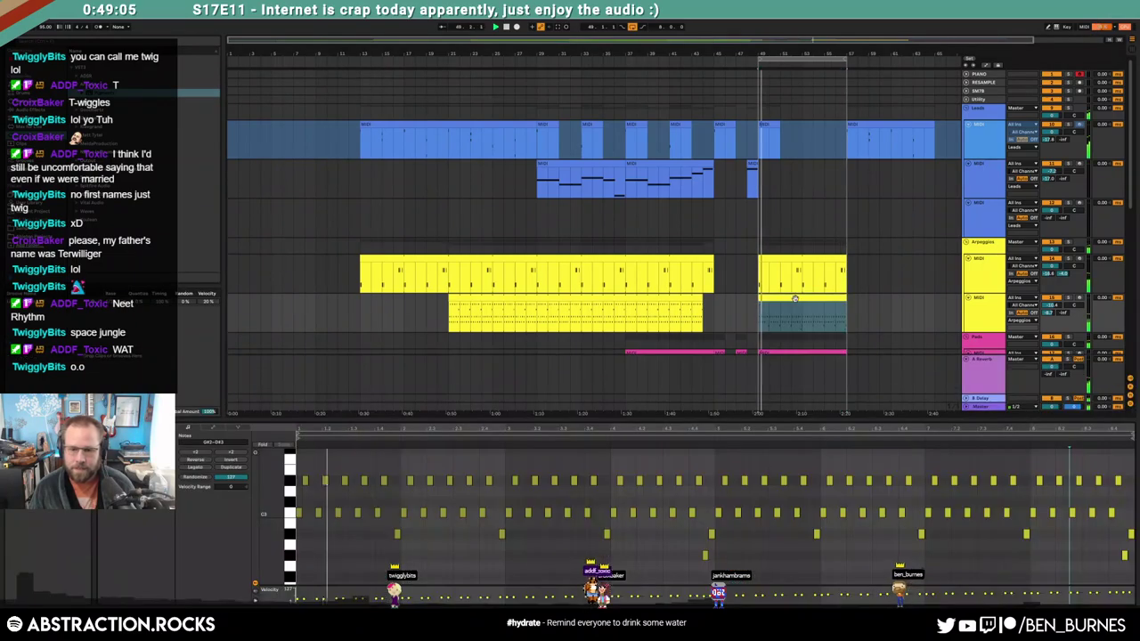
drag(677, 551, 1123, 563)
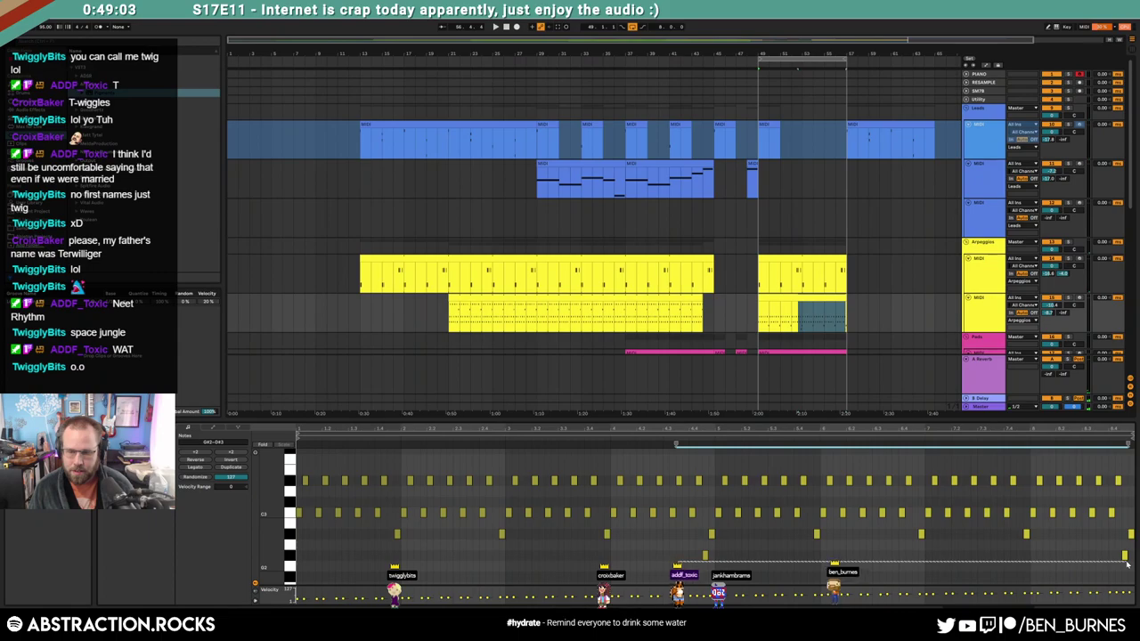
key(Up)
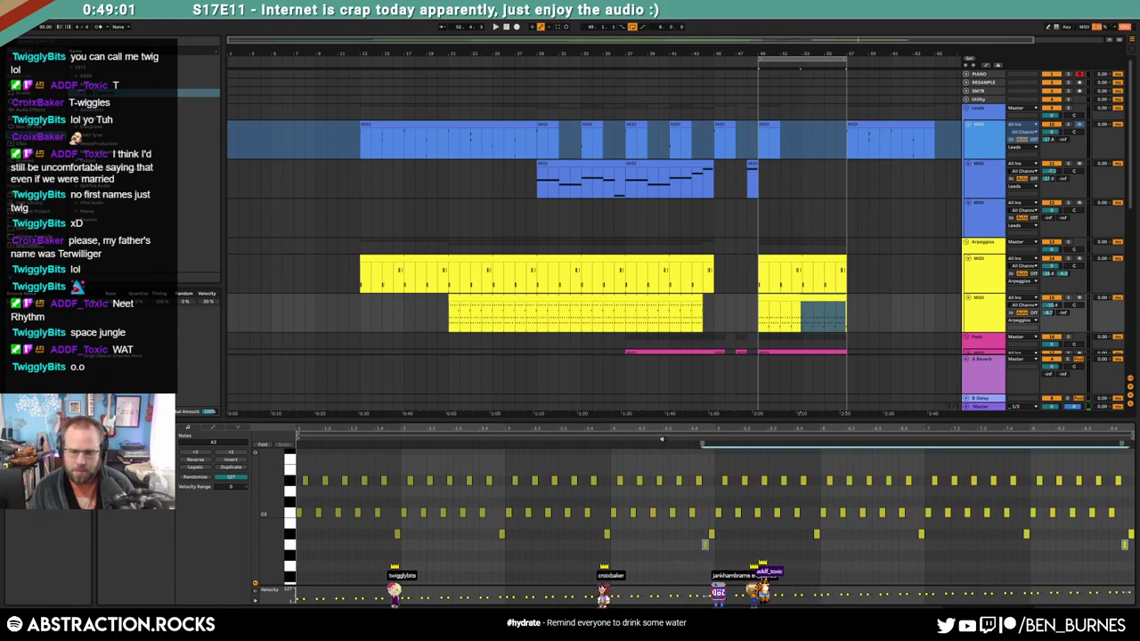
key(Down)
key(Down)
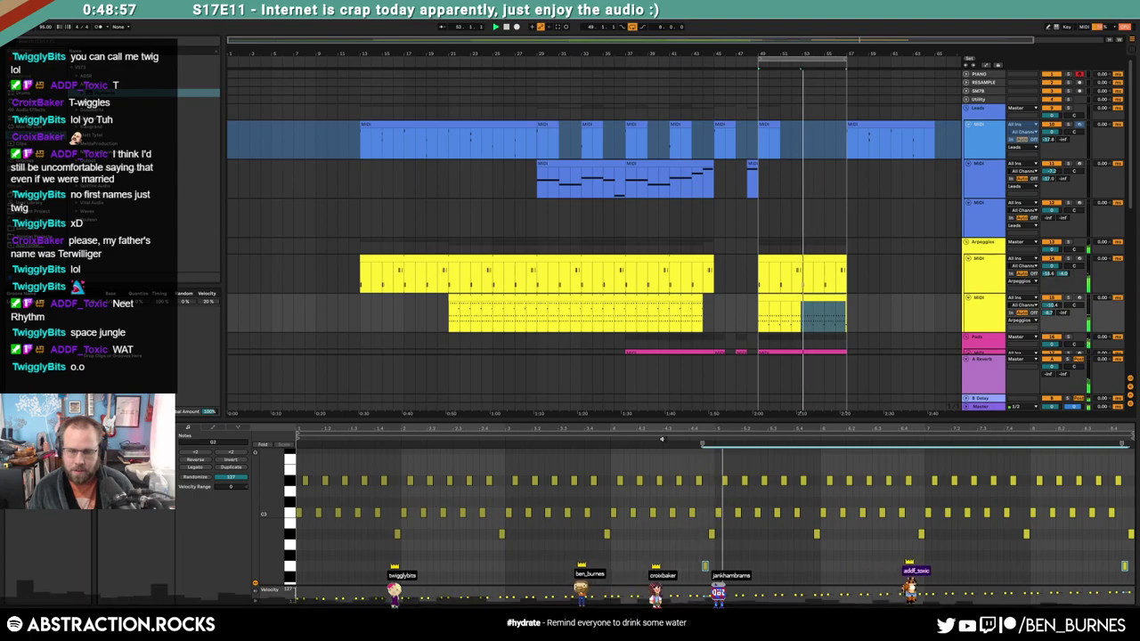
key(shift+Tab)
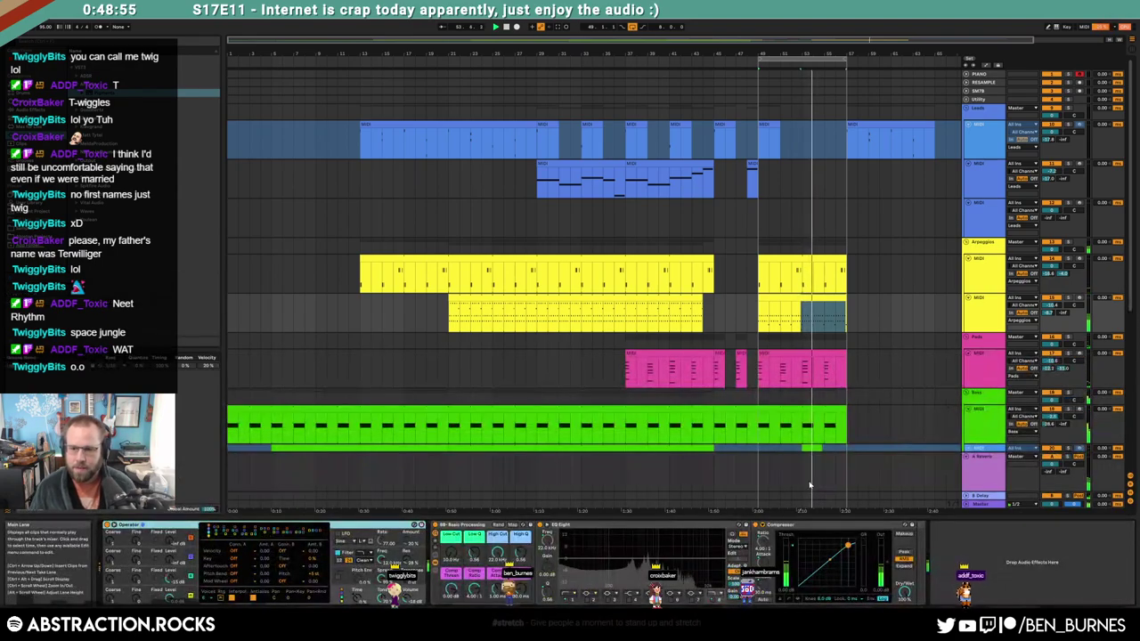
Duplicate the second Arpeggios clip from bars 49–57 to bar 57
scroll(855, 428, down, 3)
click(830, 245)
key(ctrl+d)
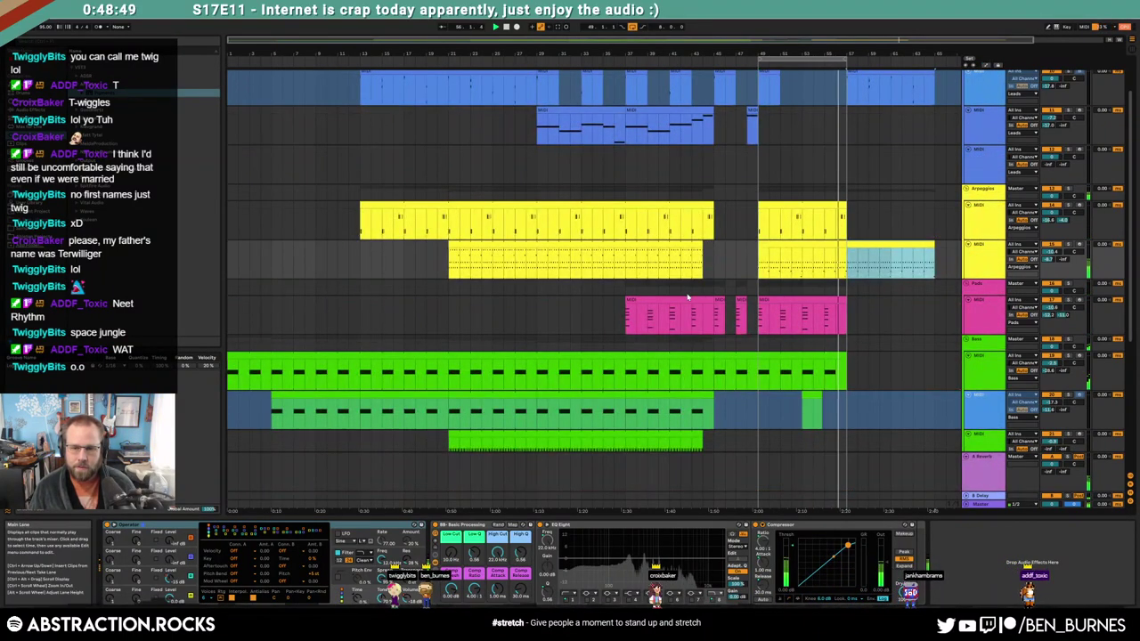
Open the second Arpeggios clip at bar 57 and redraw the velocities of all its notes across the full clip
double_click(892, 243)
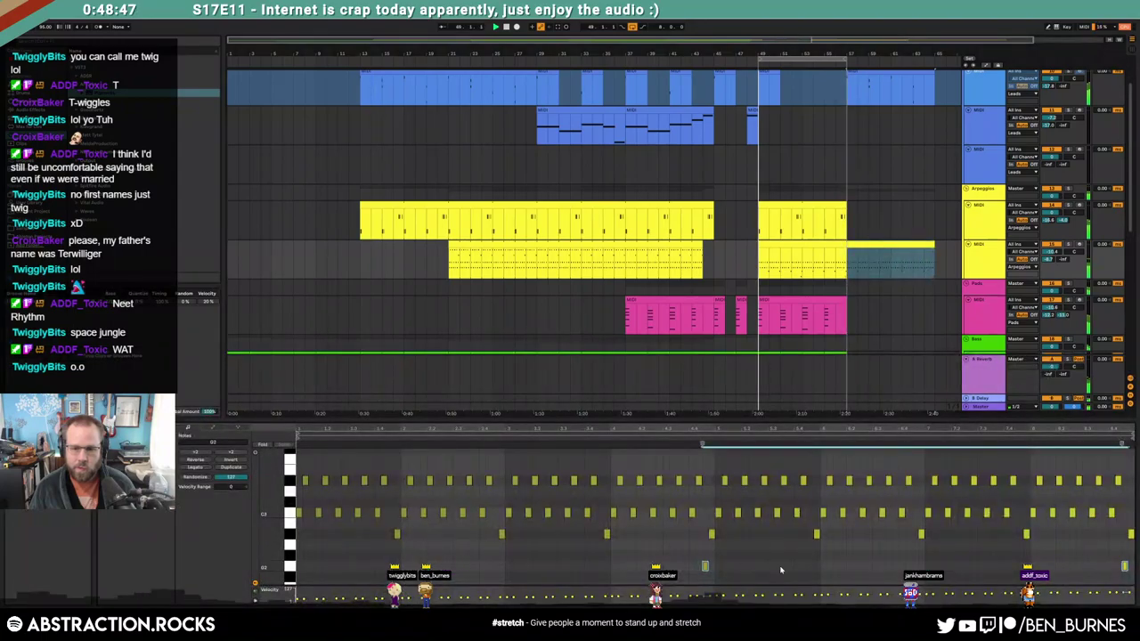
click(1092, 554)
key(ctrl+a)
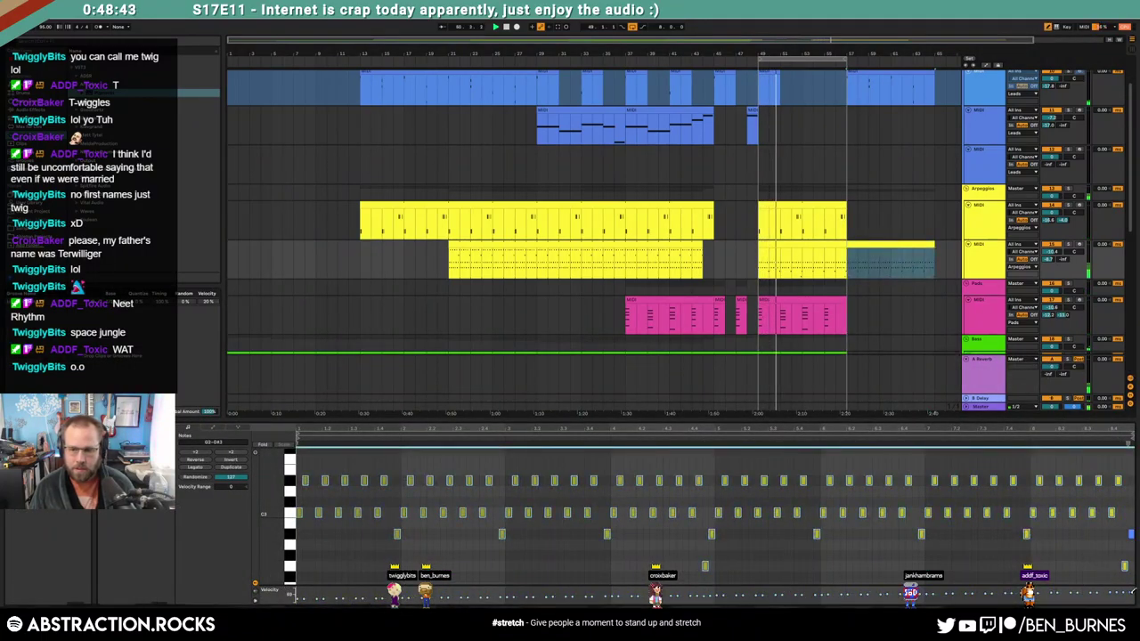
drag(1134, 592, 297, 591)
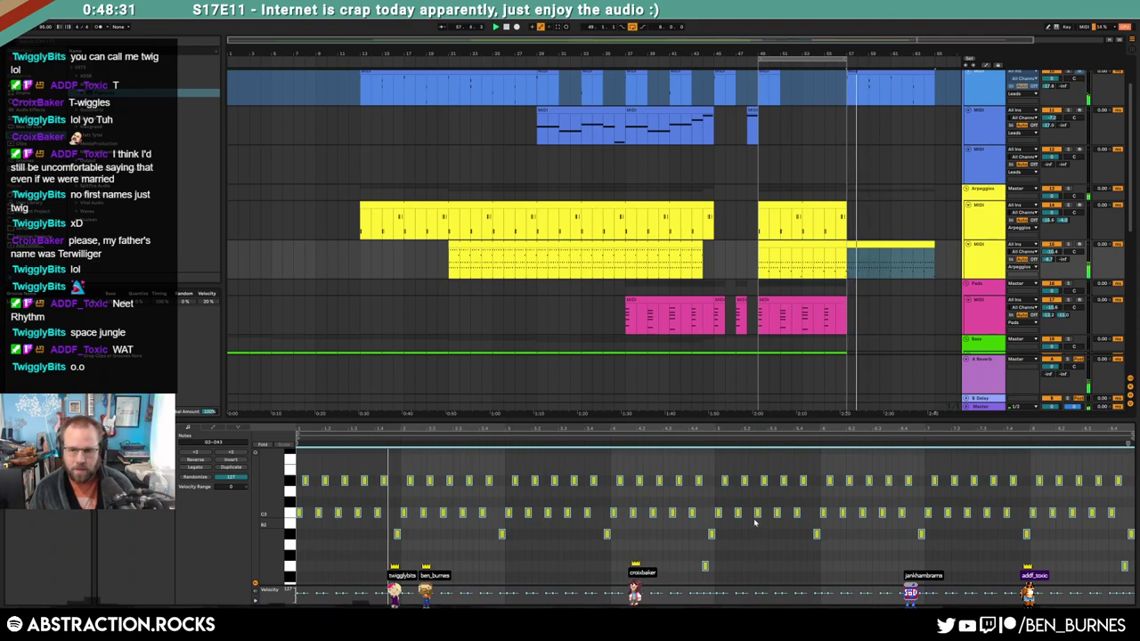
Remove the Osc-B Level dips after bar 45 on the second Arpeggios track, keeping the automation level flat, and play it back
key(a)
key(shift+Tab)
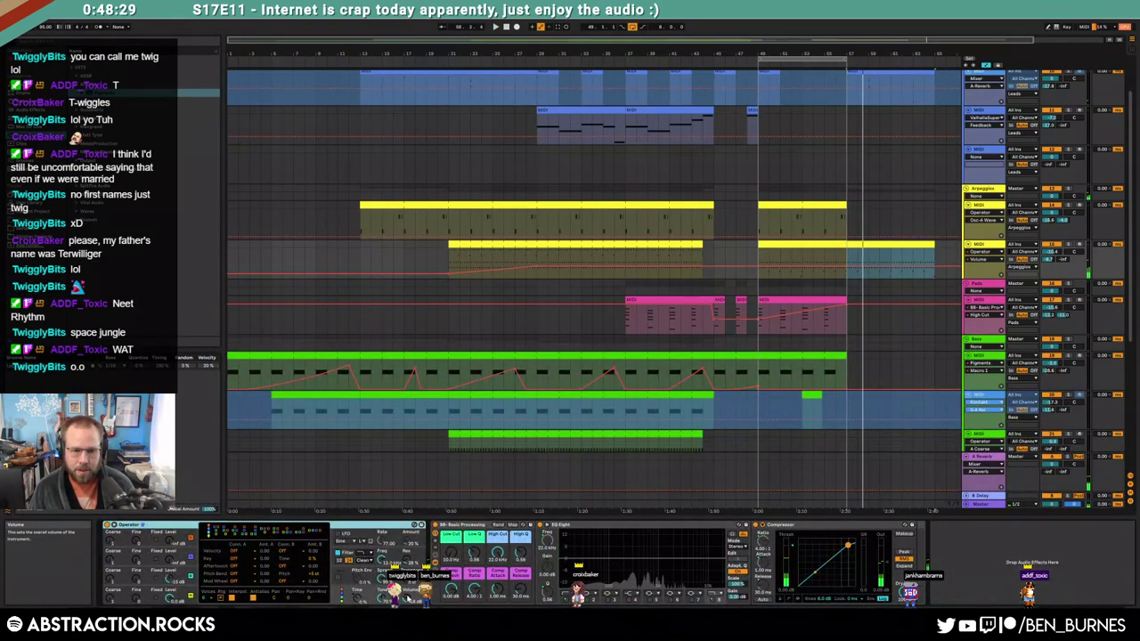
click(168, 579)
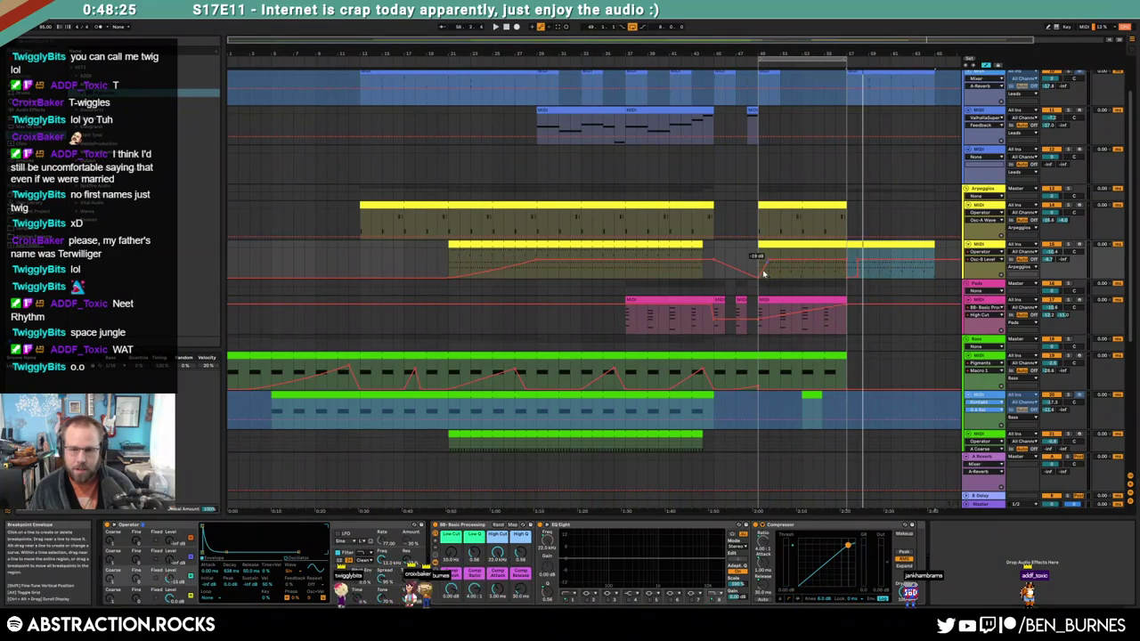
click(847, 277)
drag(775, 270, 748, 267)
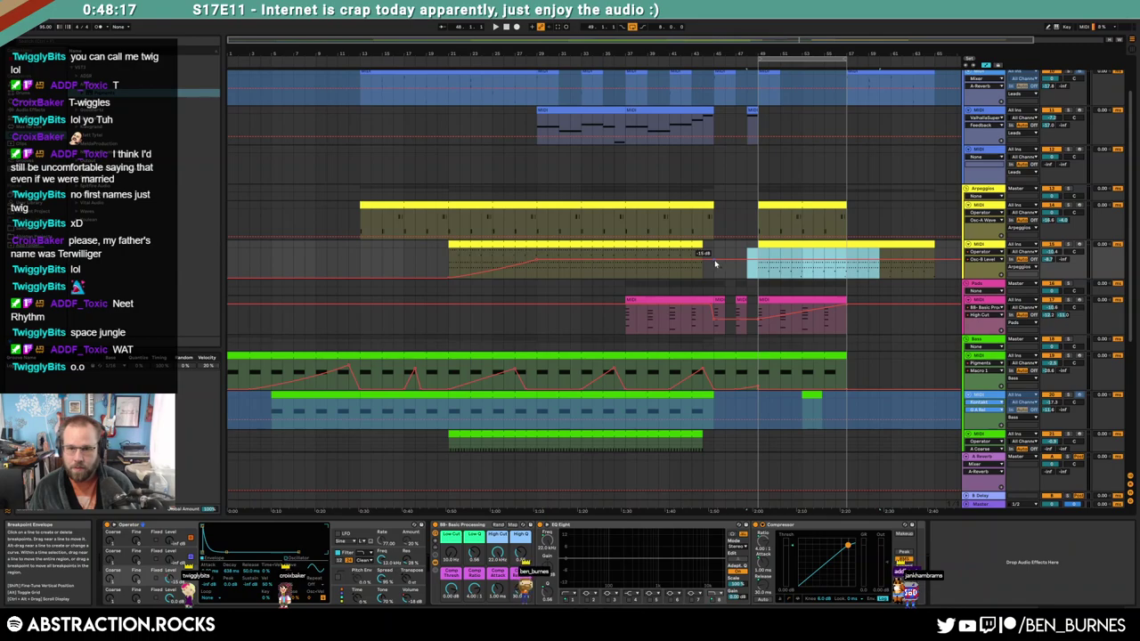
click(764, 243)
key(space)
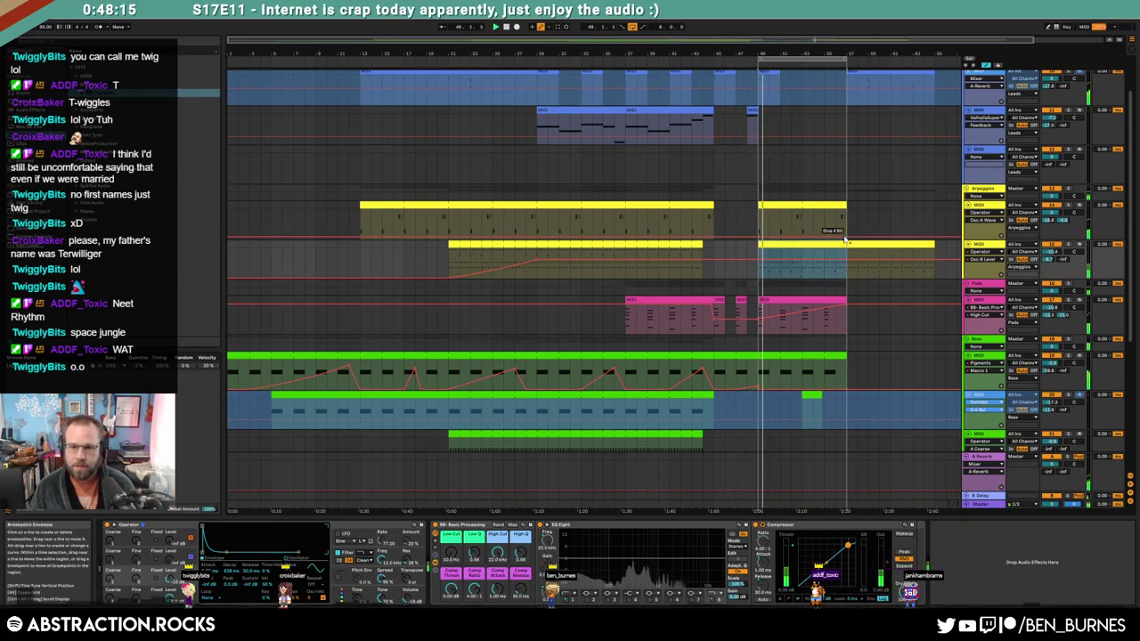
Stretch the rising High Cut automation on the Pads track so the ramp ends at about bar 65
click(837, 305)
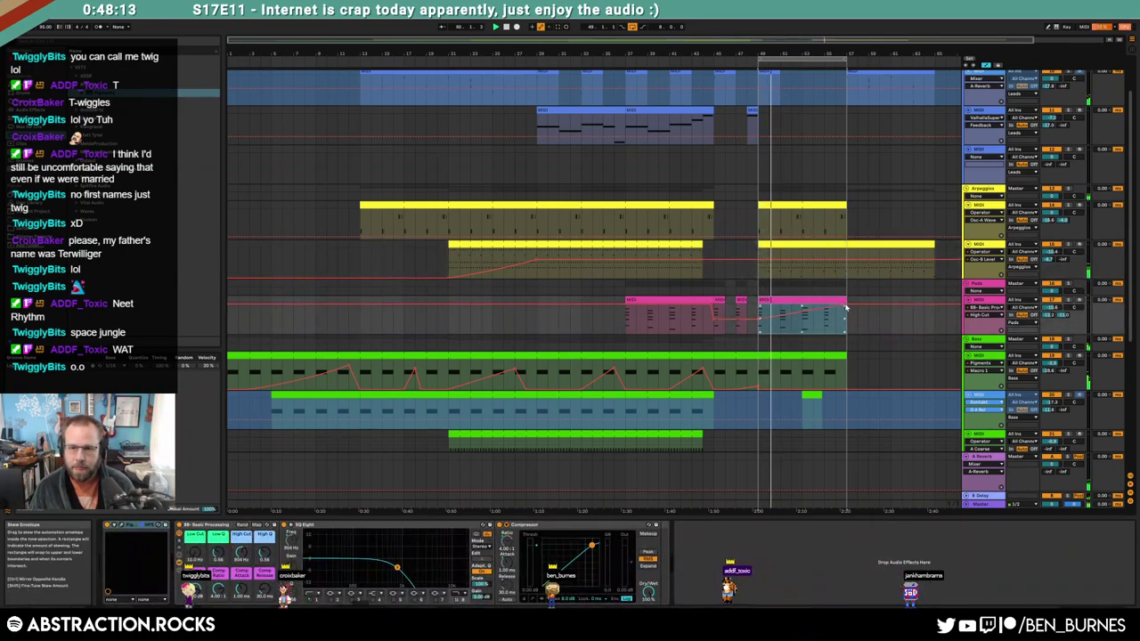
key(a)
drag(847, 307, 917, 311)
key(a)
drag(848, 308, 877, 307)
click(840, 301)
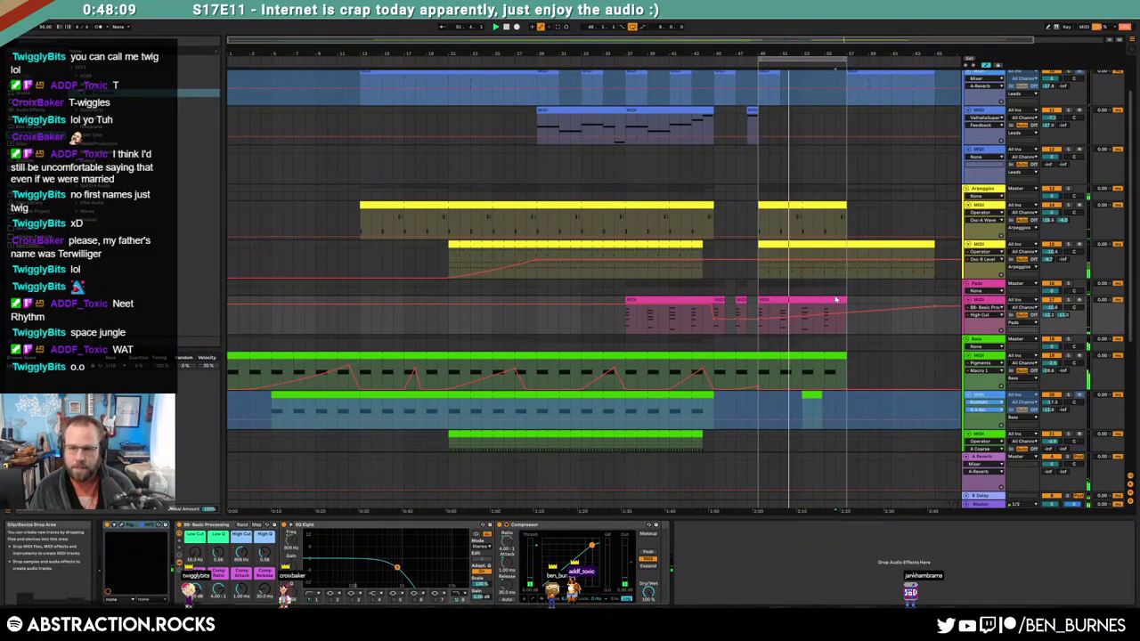
Extend the Pads clip at bar 49 to bar 65 and move the loop to bars 57–65
key(a)
drag(840, 301, 933, 304)
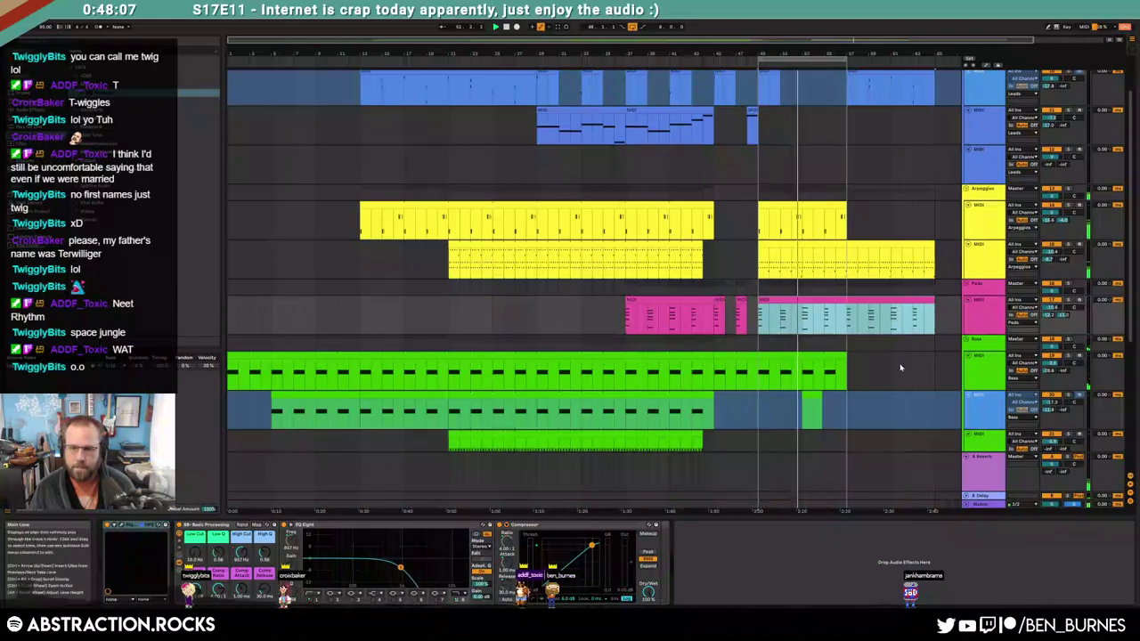
drag(820, 60, 908, 61)
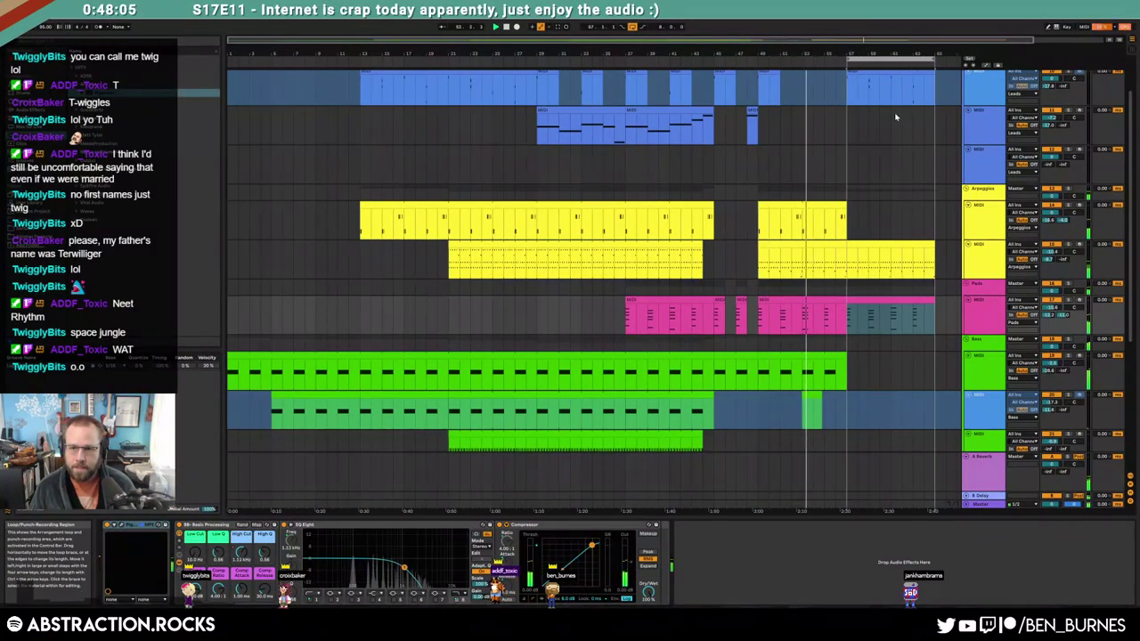
Extend the last clips on the first Arpeggios track and the first Bass track to bar 65
drag(848, 204, 936, 215)
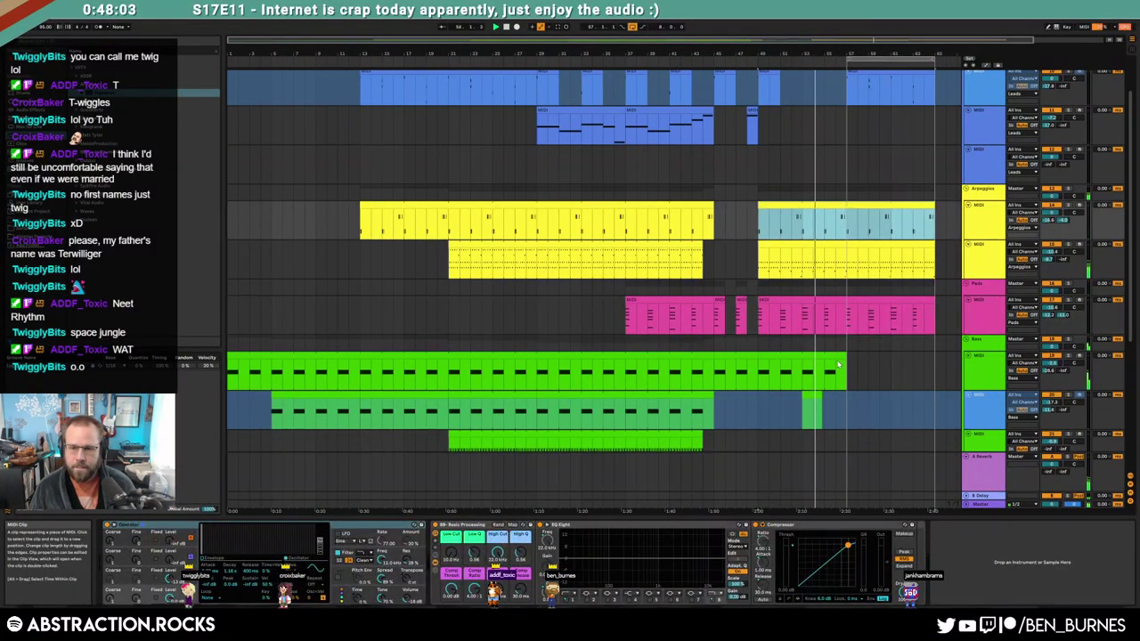
scroll(837, 364, down, 2)
drag(844, 321, 929, 316)
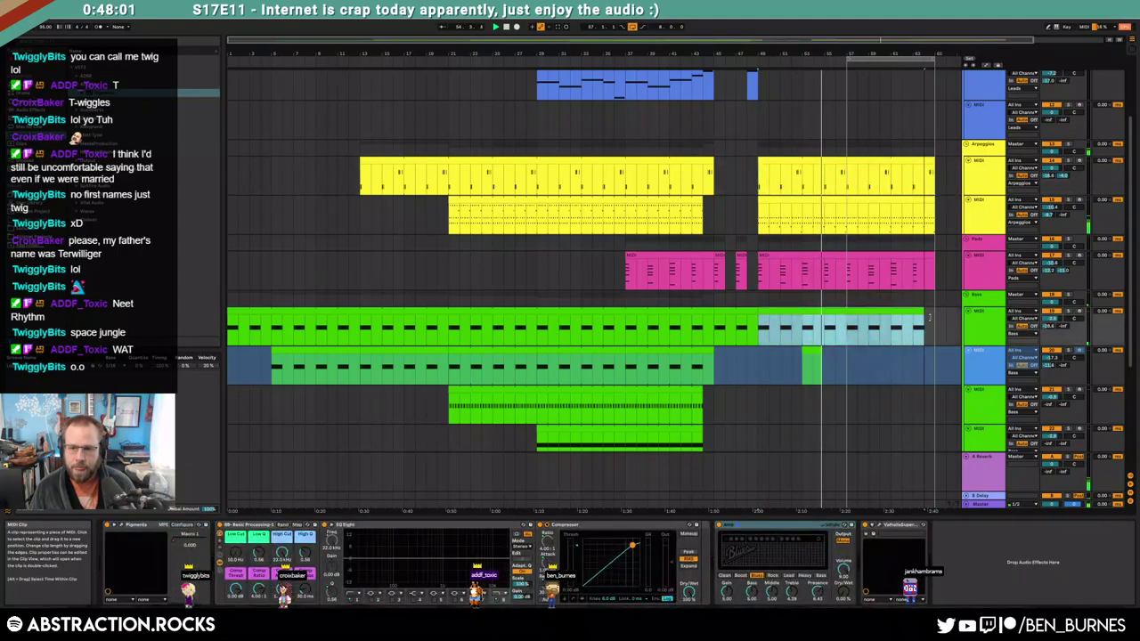
Delete the short clip at bar 53 on the second Bass track and copy that track's bars 5–13 to bar 57
click(817, 352)
drag(276, 365, 303, 353)
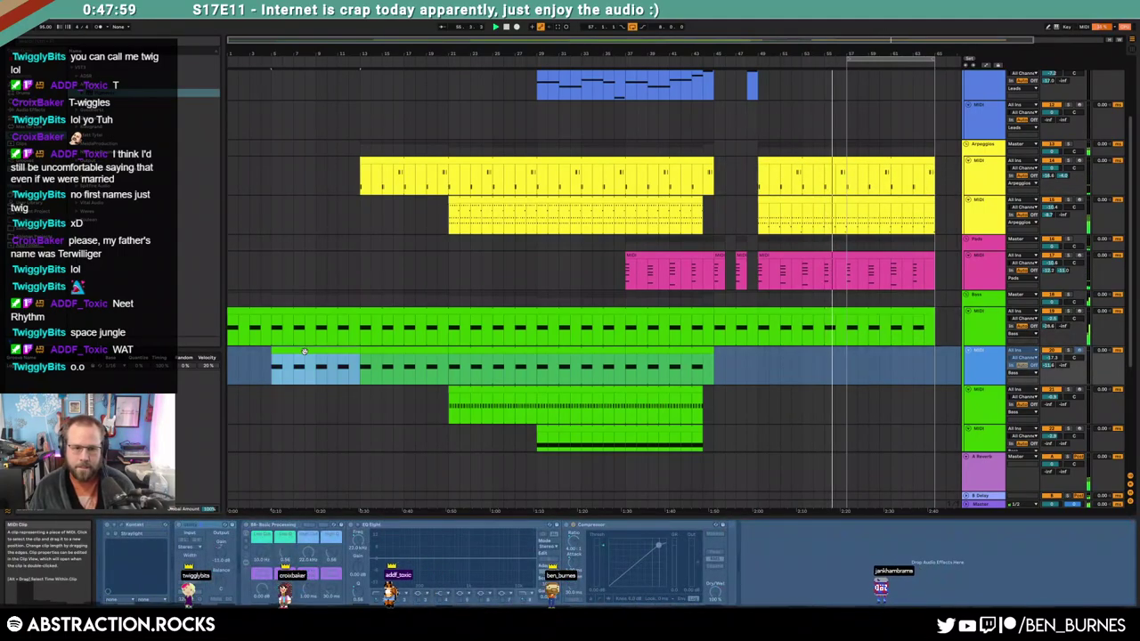
click(542, 350)
click(855, 367)
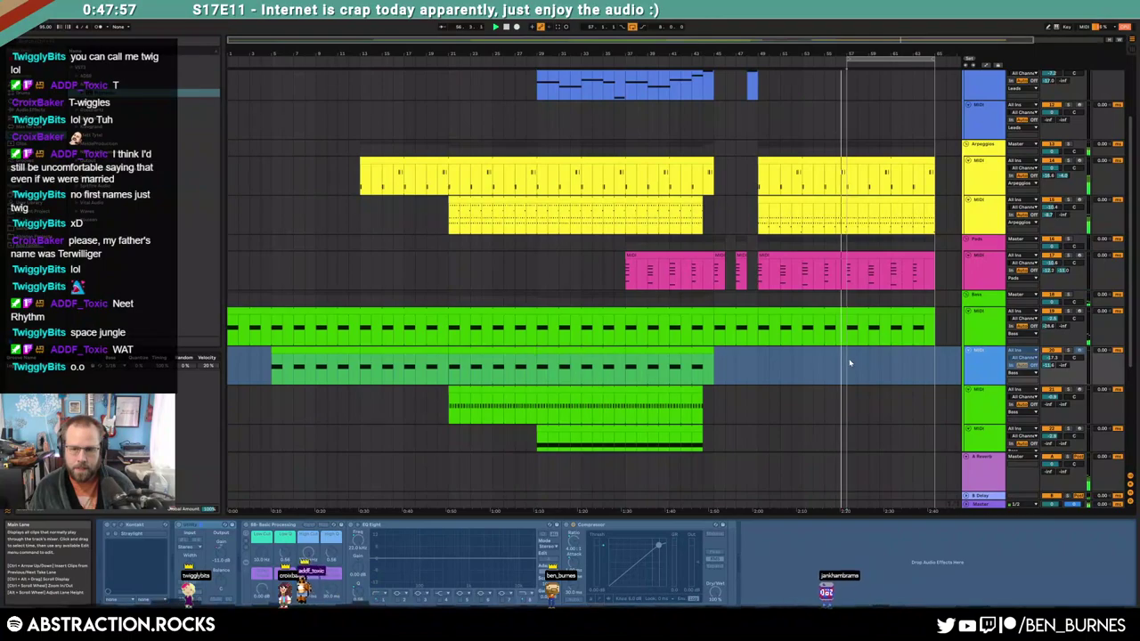
key(ctrl+v)
scroll(613, 385, down, 3)
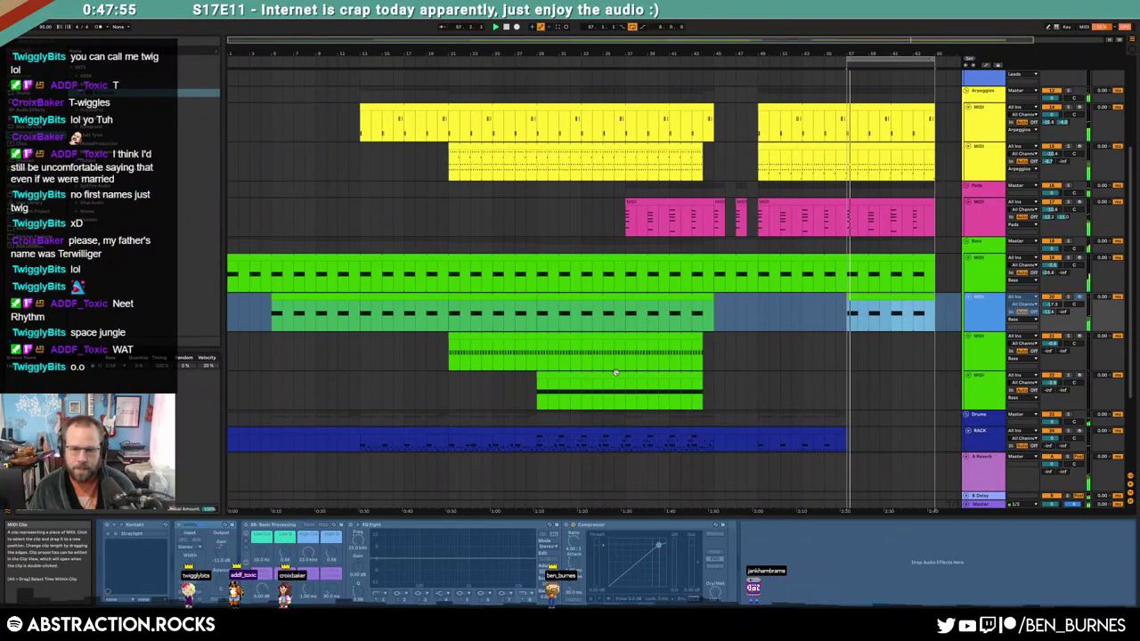
Copy the ride sample from bar 56 to bar 64 and duplicate the four Thin Plastic samples of bars 49–57 to bar 57
click(615, 372)
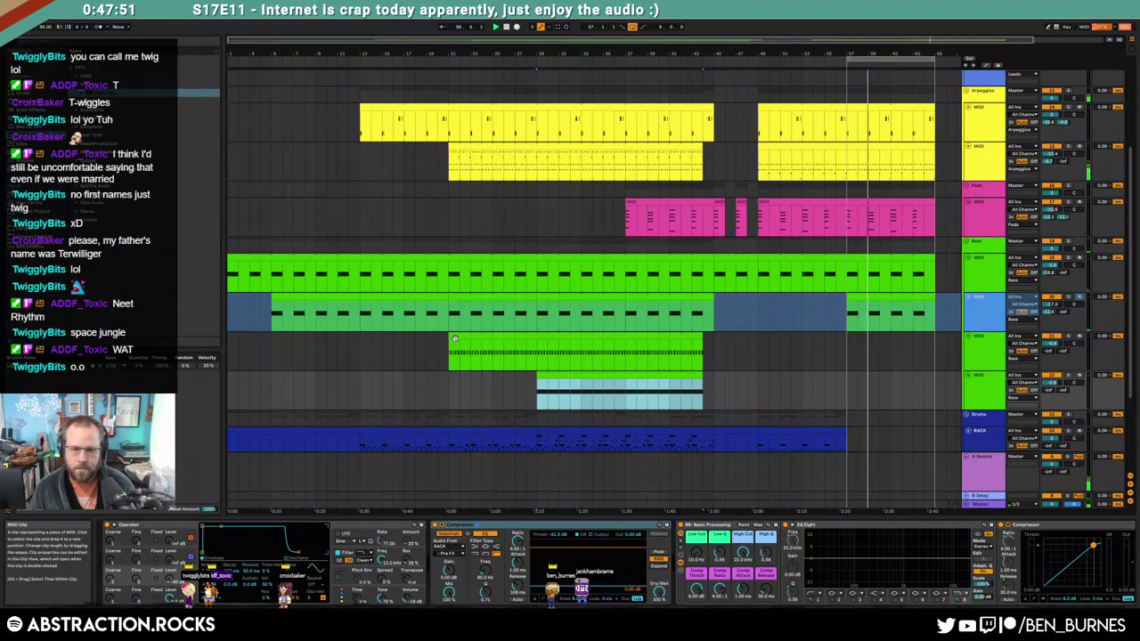
scroll(819, 310, down, 5)
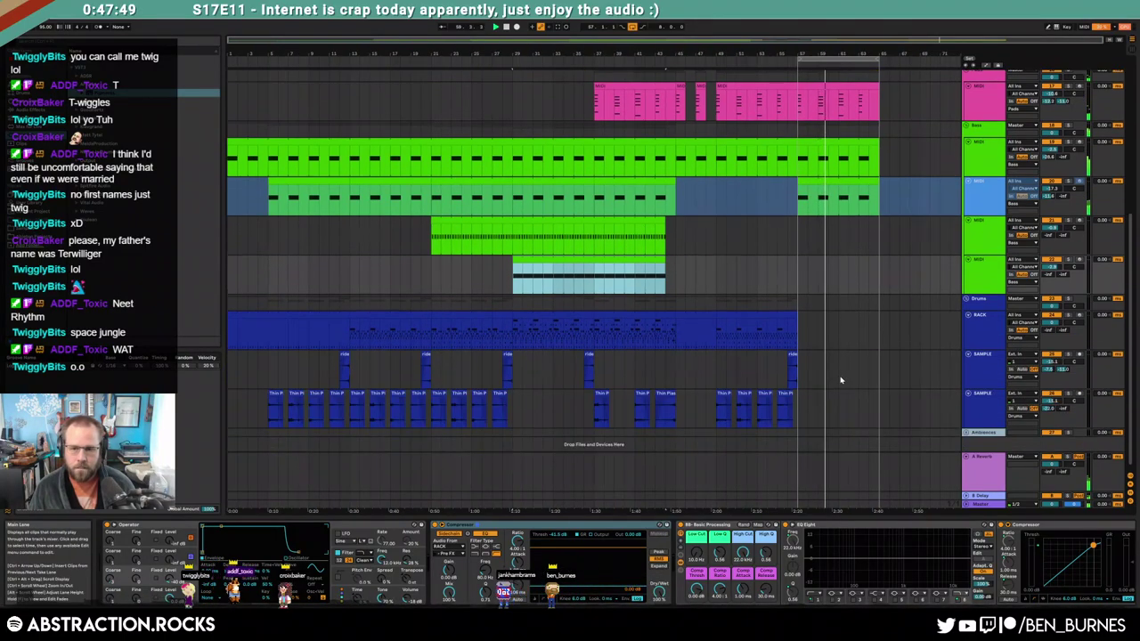
drag(793, 351, 875, 358)
drag(781, 398, 717, 409)
key(ctrl+d)
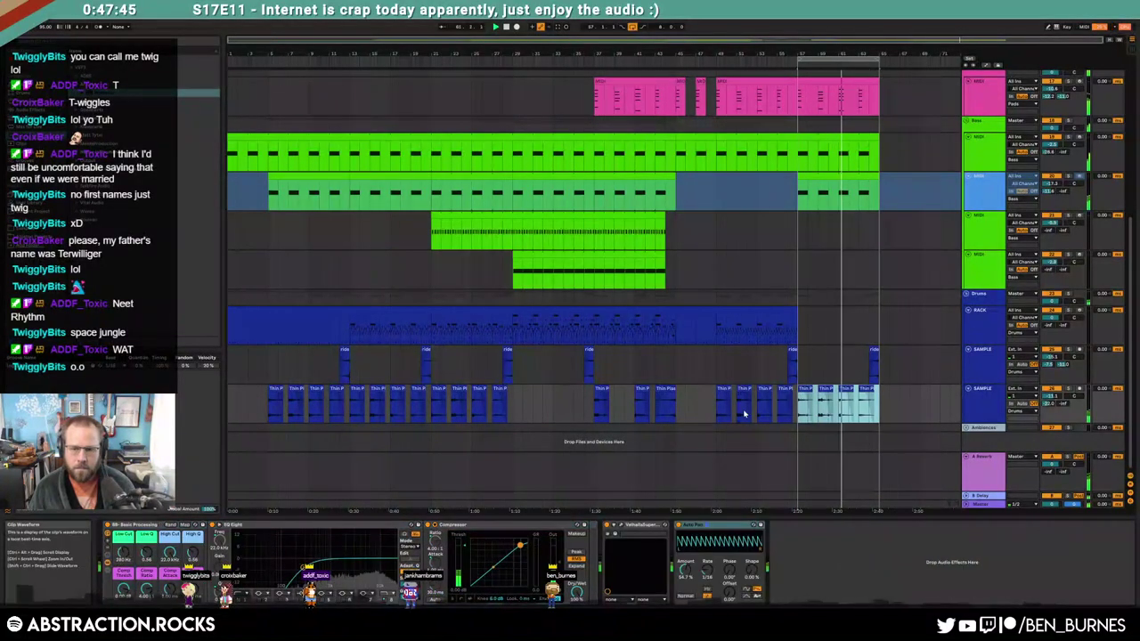
Duplicate the opening drum rack clip to bar 57 and trim the copy to end at bar 65
click(260, 318)
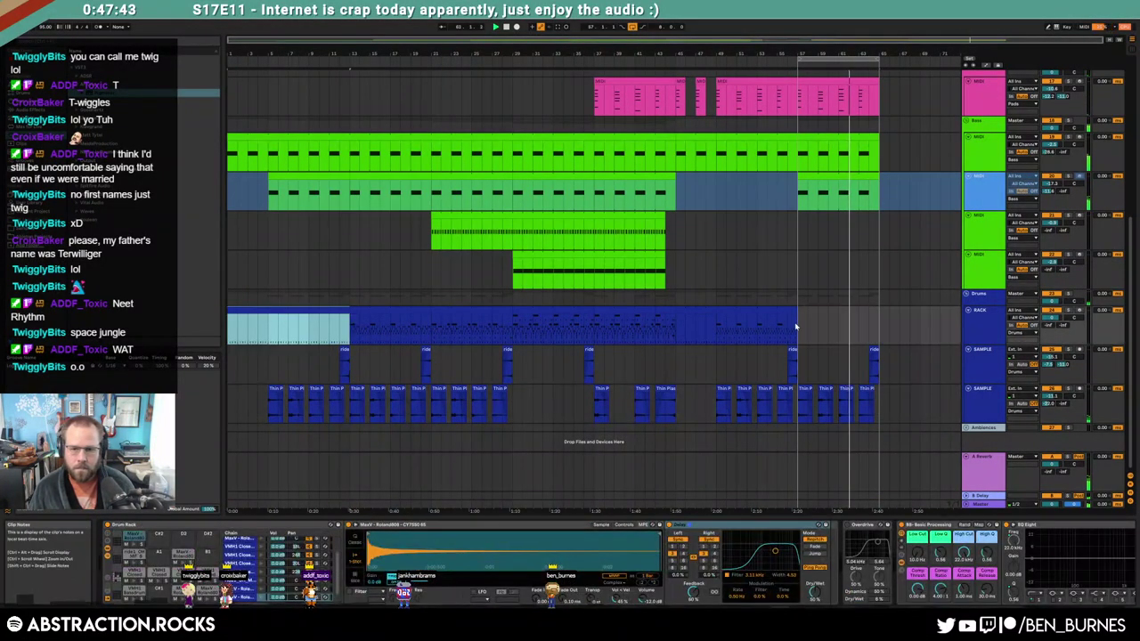
key(ctrl+d)
drag(919, 312, 880, 312)
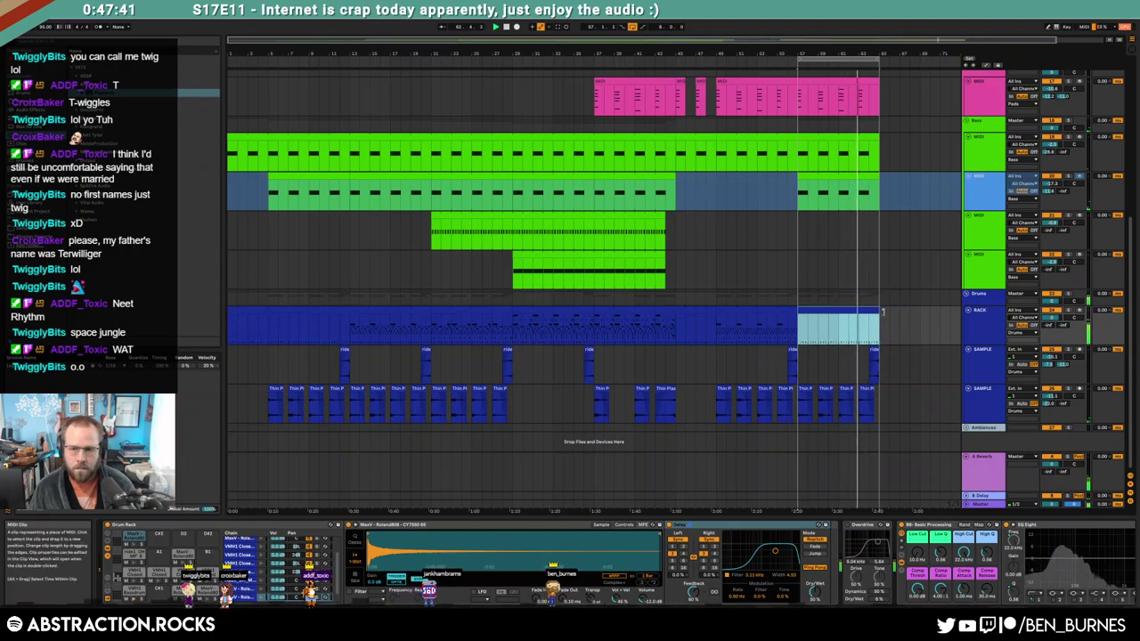
Copy the busier drum rack clip from around bar 39 to bar 65 and extend the loop to bars 37–65
click(619, 314)
key(ctrl+c)
click(886, 316)
key(ctrl+v)
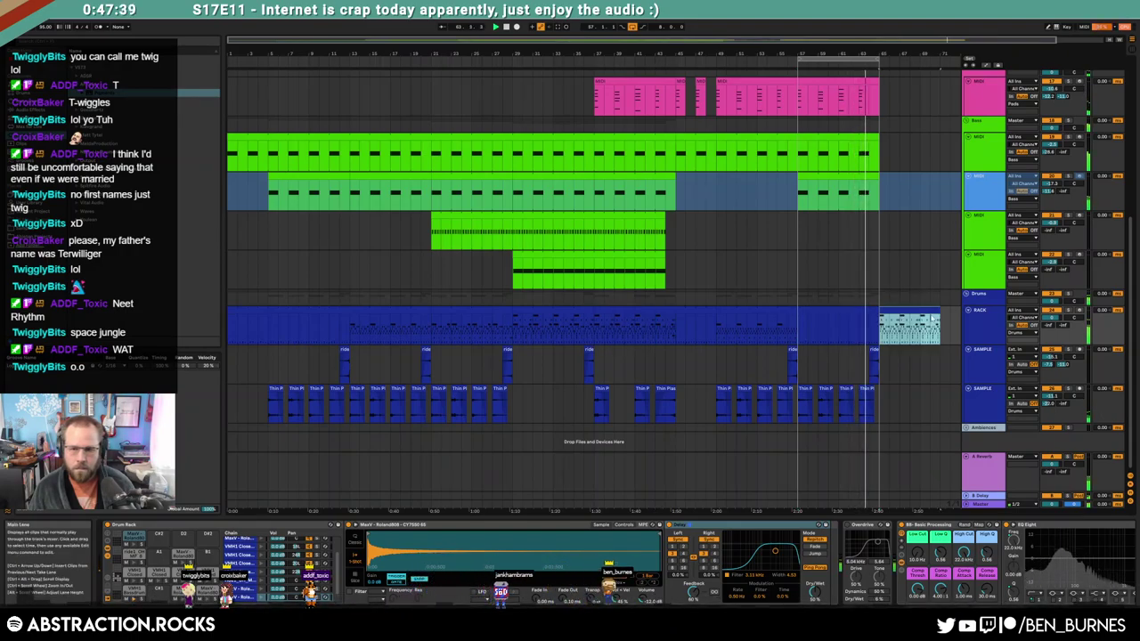
drag(799, 59, 594, 59)
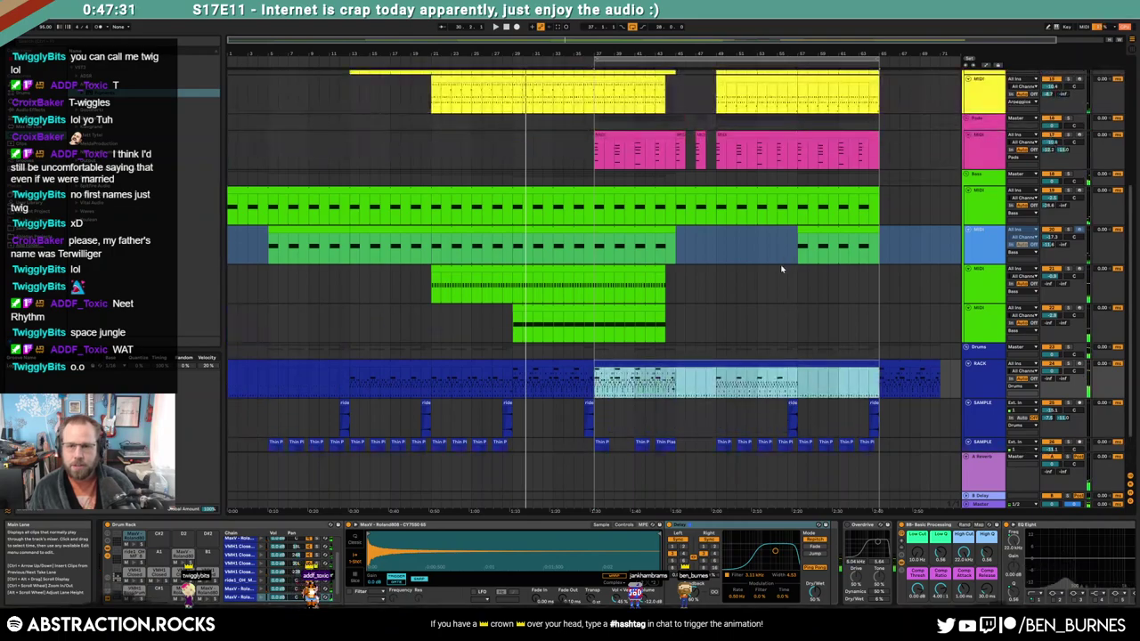
scroll(781, 271, down, 3)
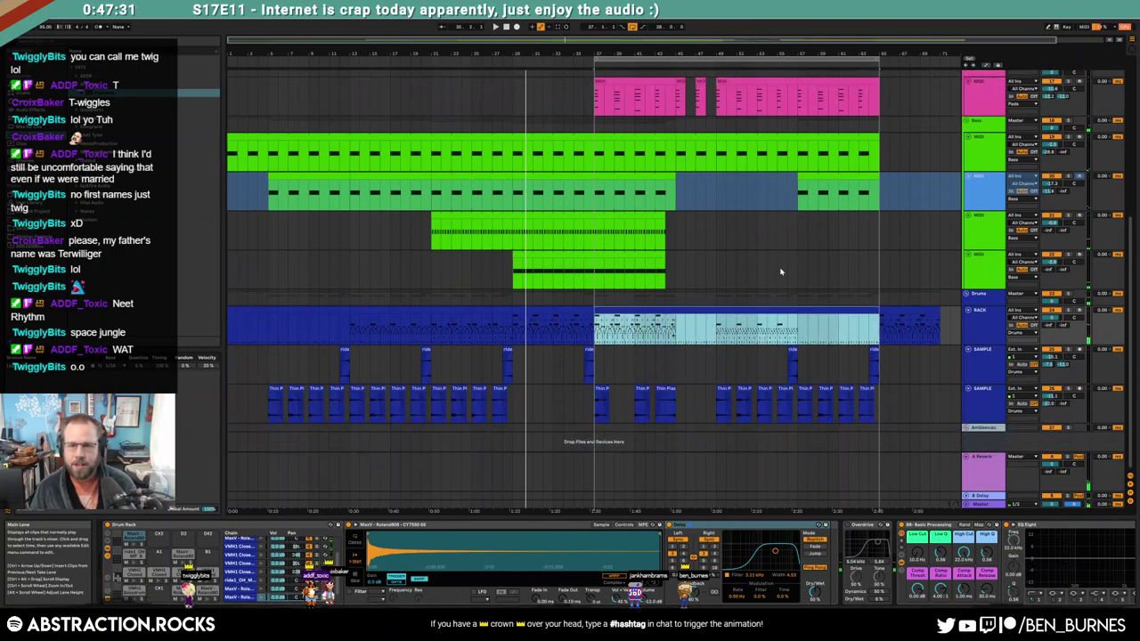
Copy the third Bass track's long clip starting at bar 21 to bar 65
click(604, 214)
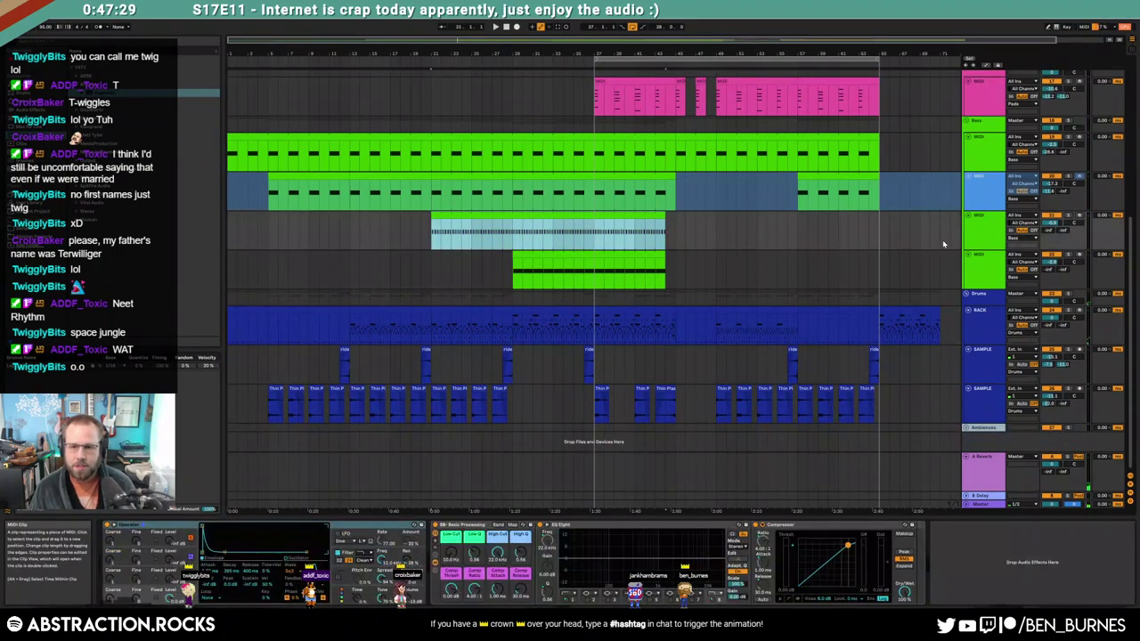
click(883, 222)
key(a)
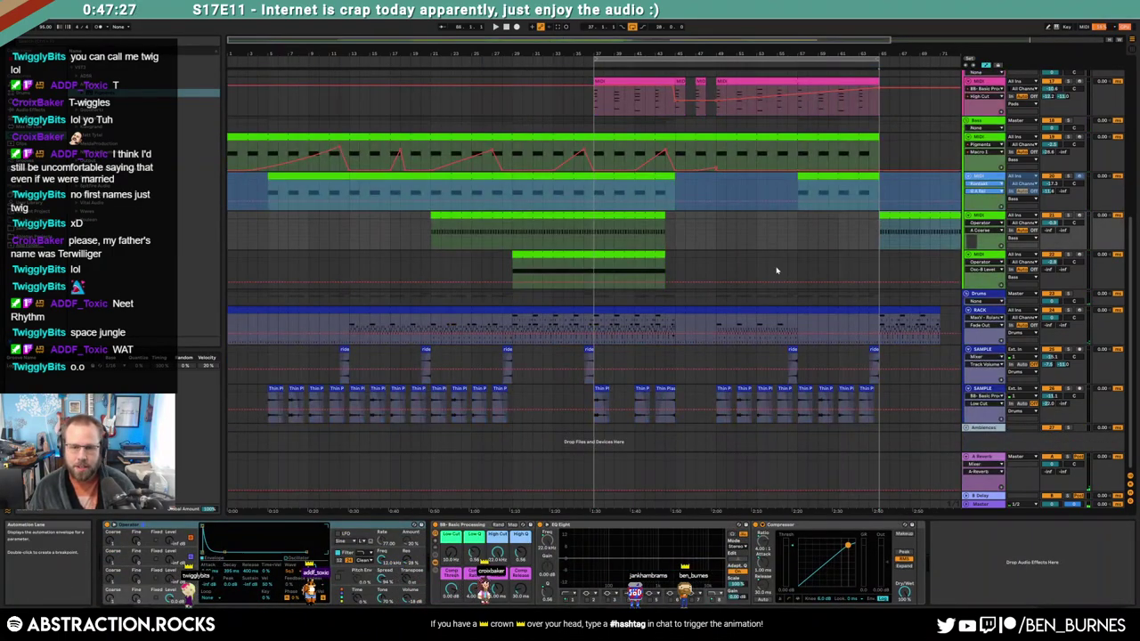
key(a)
Split the third Bass track's copied clip at bar 67 and delete everything after the split
drag(665, 230, 583, 231)
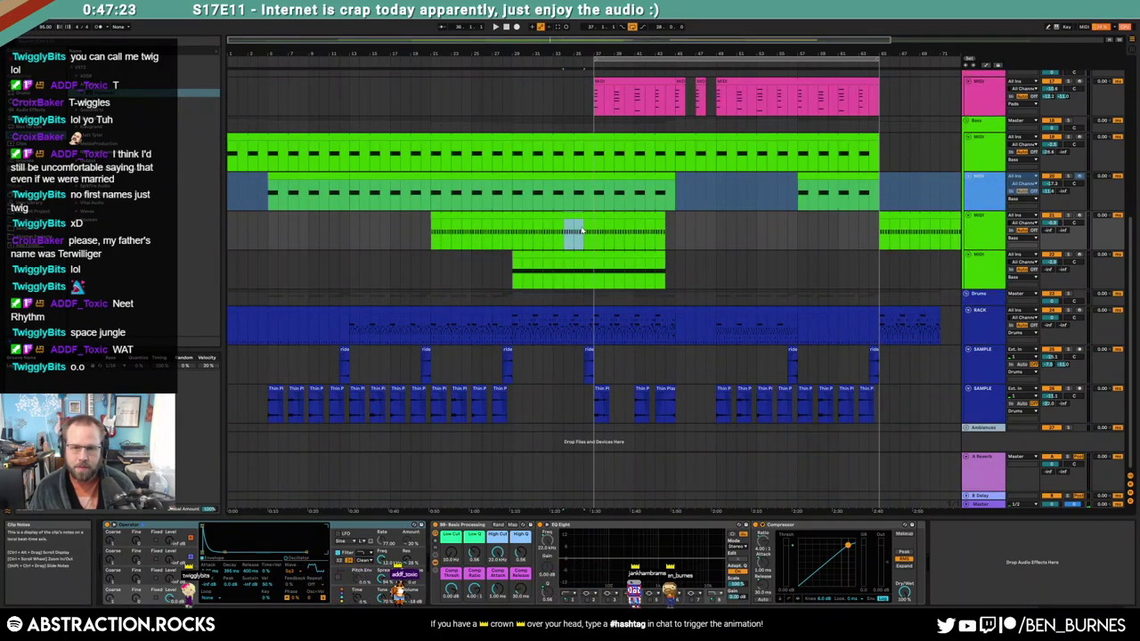
click(884, 238)
drag(885, 238, 897, 237)
key(ctrl+e)
click(909, 216)
key(Delete)
click(889, 217)
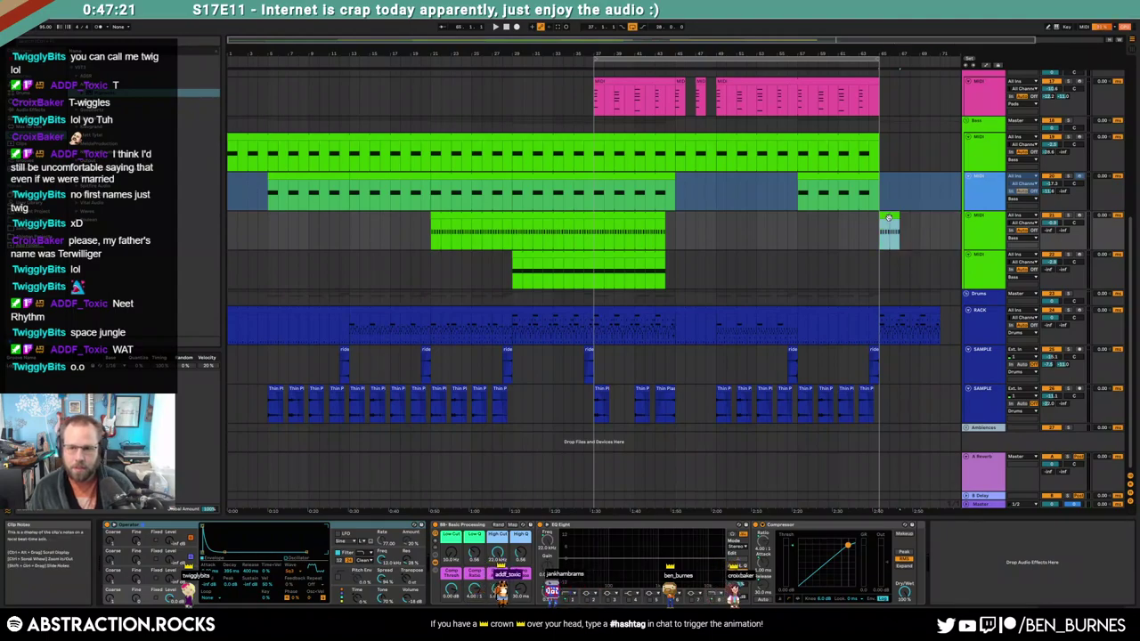
Extend the third Bass clip and the drum rack clip at bar 65 to bar 73 and play from bar 65
key(a)
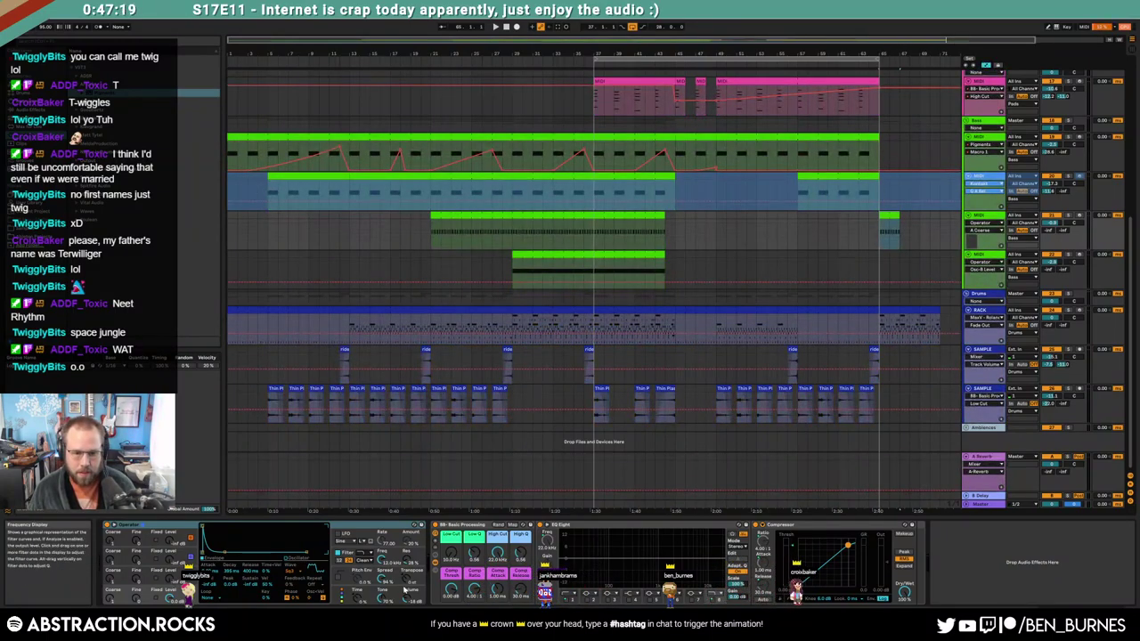
drag(862, 40, 997, 94)
click(991, 215)
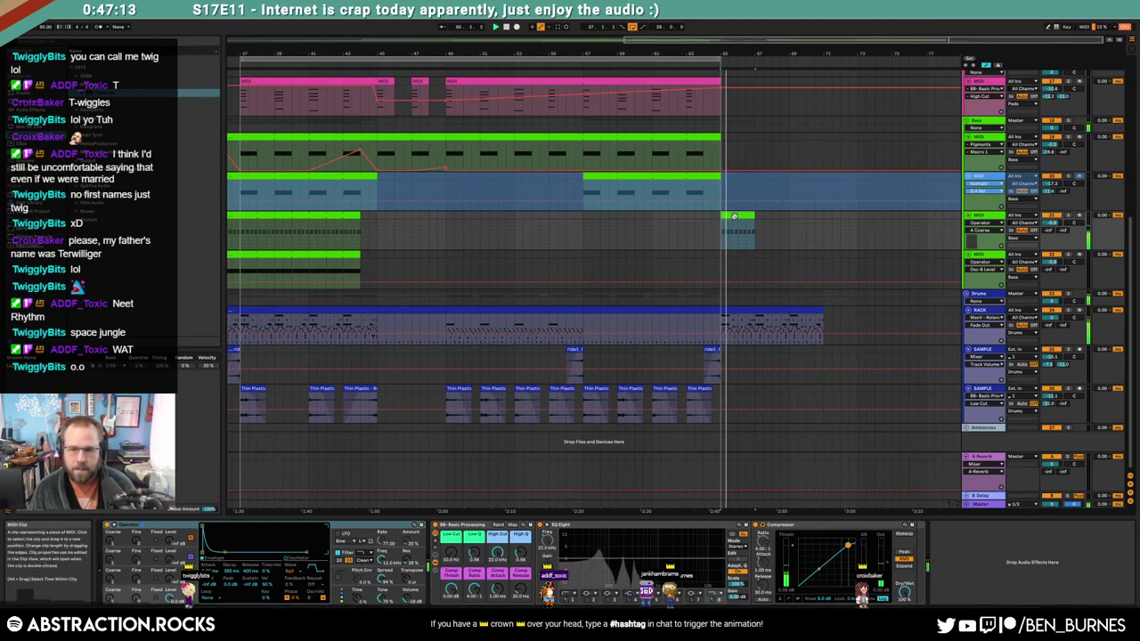
drag(786, 220, 856, 223)
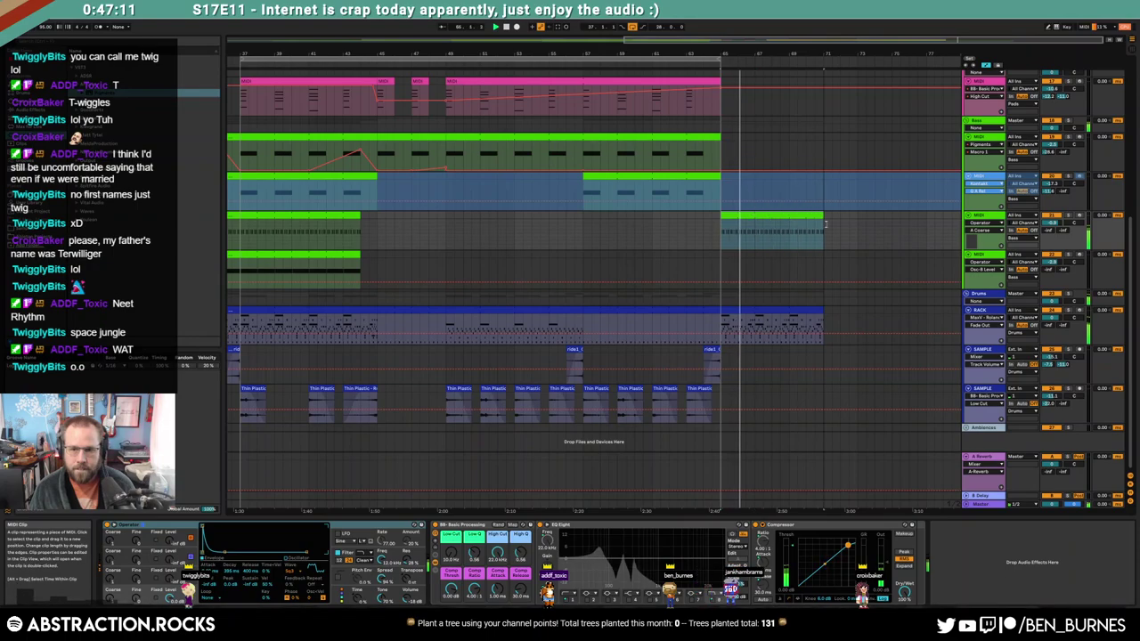
drag(822, 309, 857, 308)
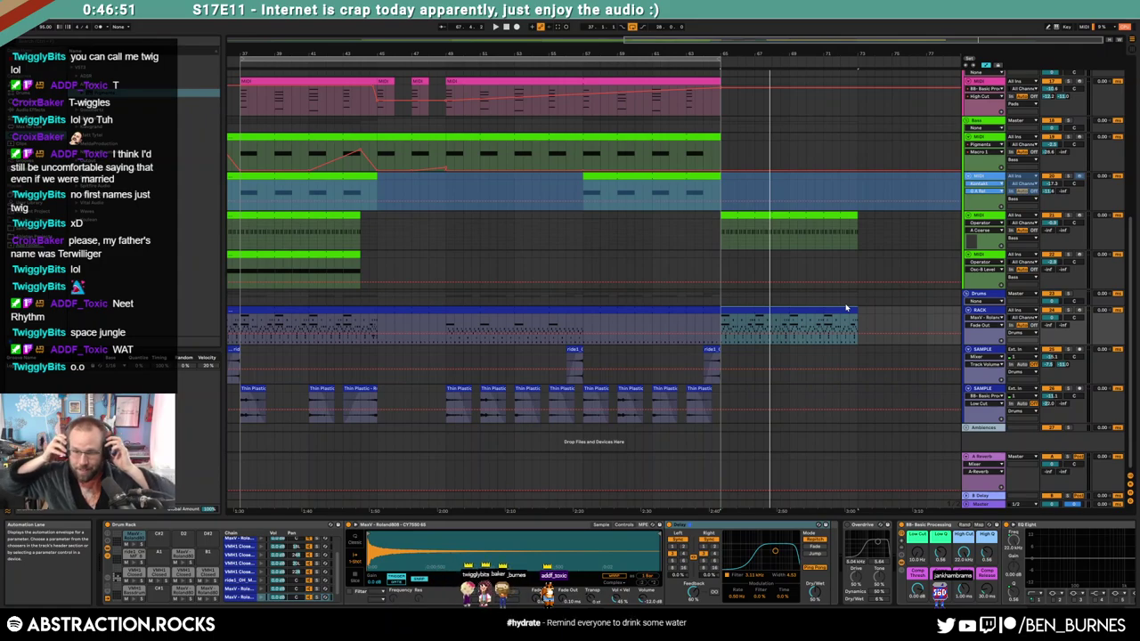
key(space)
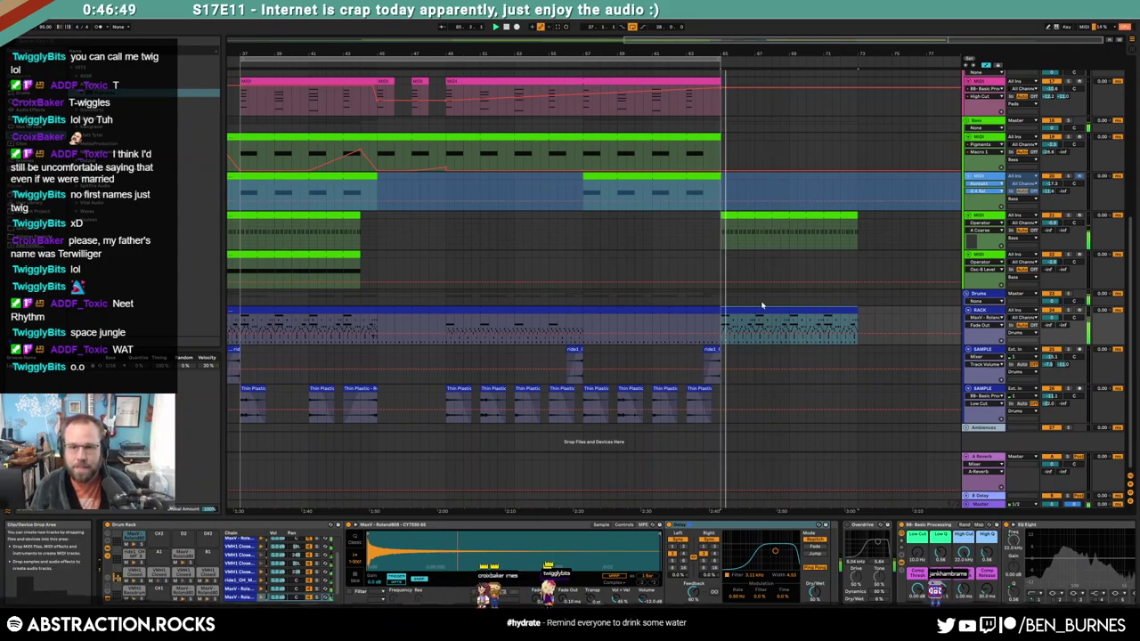
Extend the Pads clip from bar 65 to bar 73
scroll(638, 293, up, 3)
scroll(639, 292, up, 1)
drag(719, 180, 857, 180)
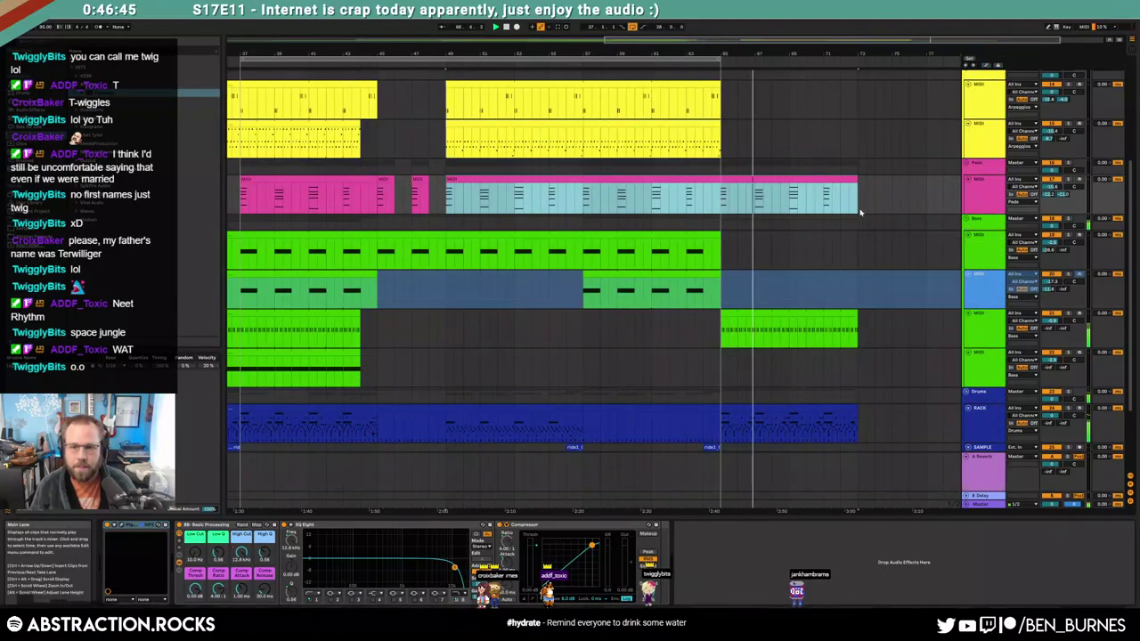
scroll(829, 217, up, 1)
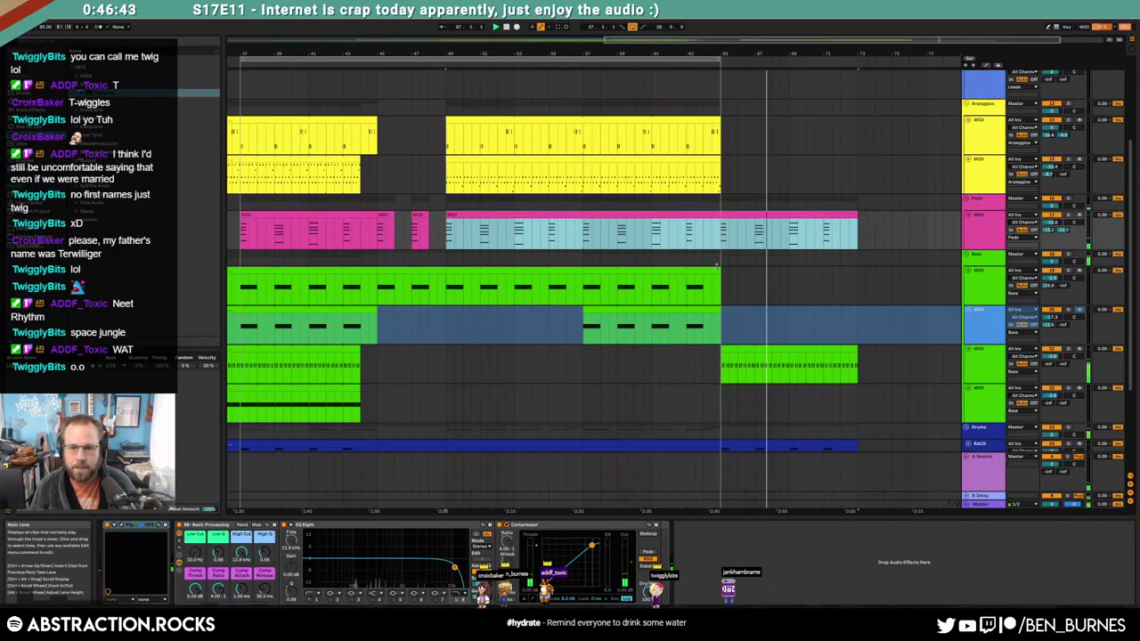
Extend the first Bass track's clip to bar 73 and duplicate the second Bass track's bar 57 clip at bar 65
drag(721, 283, 858, 278)
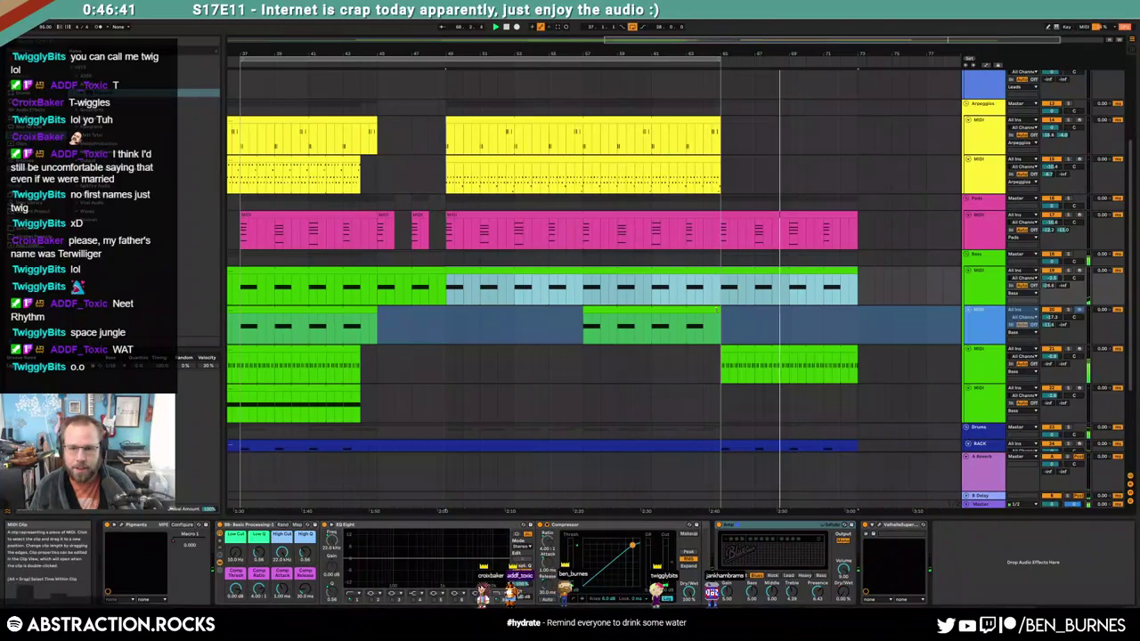
click(733, 312)
key(ctrl+d)
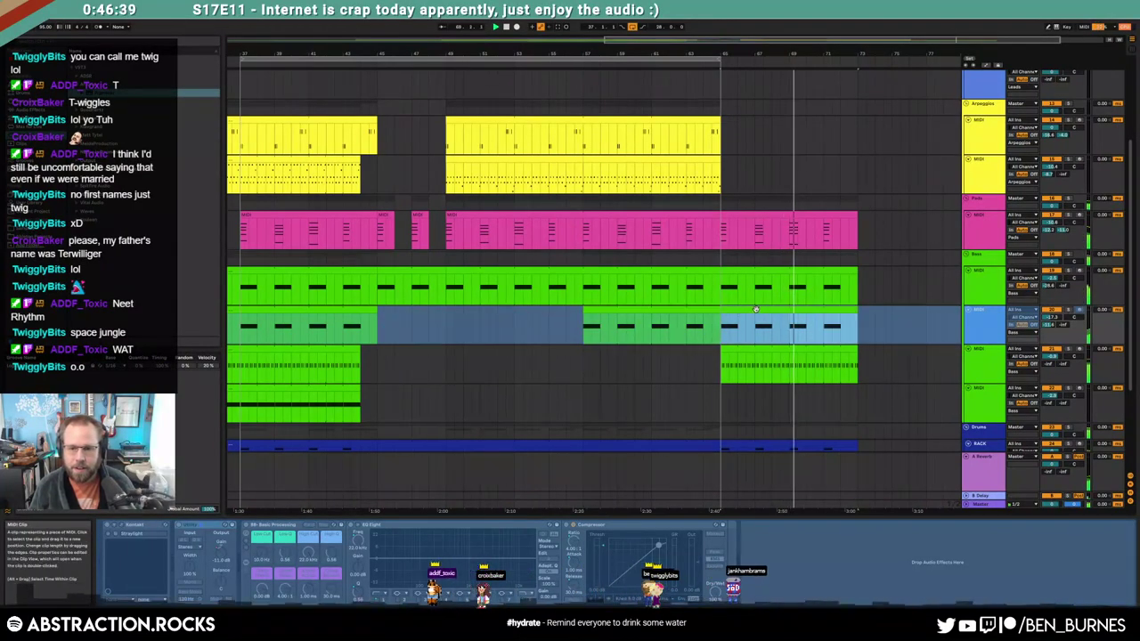
Copy the fourth Bass track's clip to bar 65, trimmed to end at bar 73, and loop bars 65 to 73
scroll(310, 359, down, 1)
click(310, 358)
key(ctrl+c)
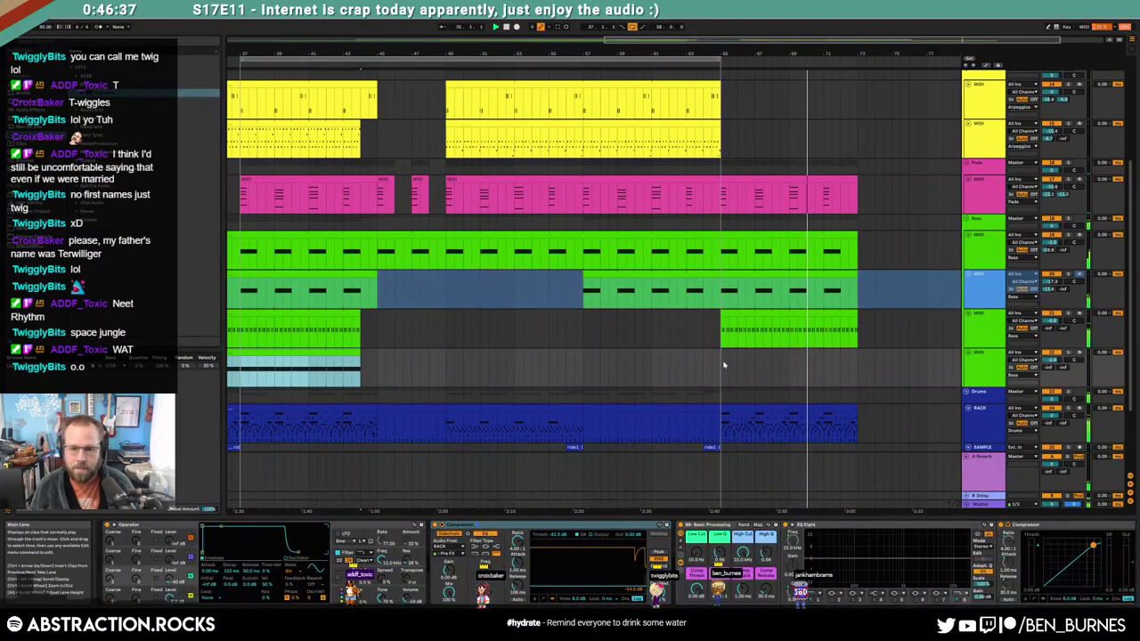
click(723, 364)
key(ctrl+v)
drag(860, 363, 916, 363)
key(Delete)
click(923, 354)
key(Delete)
click(825, 351)
scroll(825, 352, up, 2)
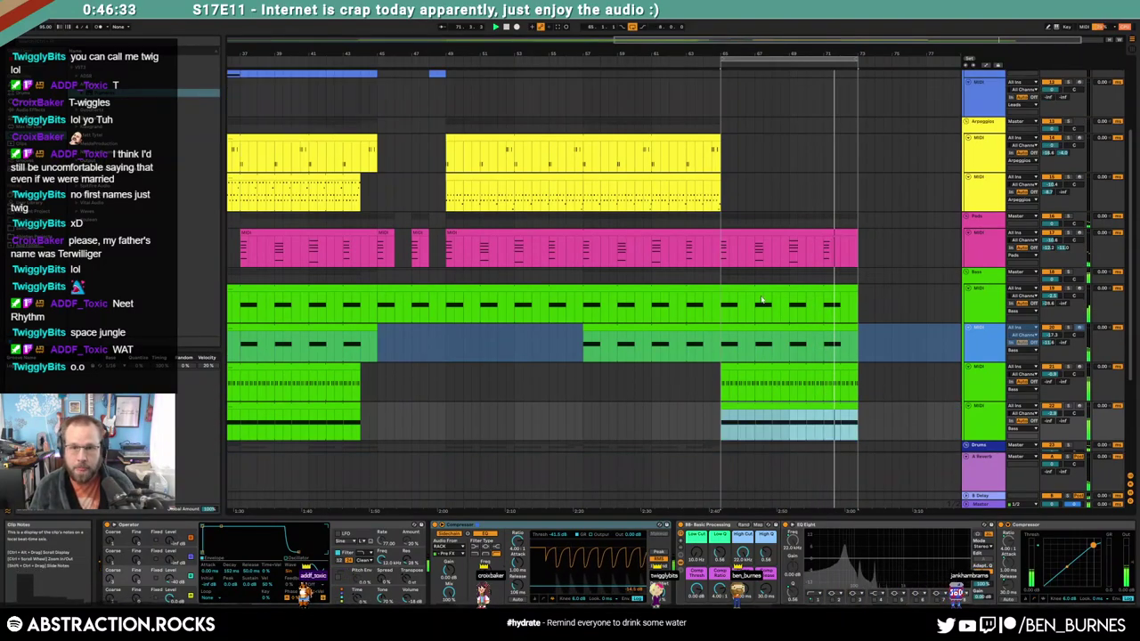
Duplicate the second Arpeggios track's last clip so it fills bars 65 to 73
click(661, 179)
key(ctrl+d)
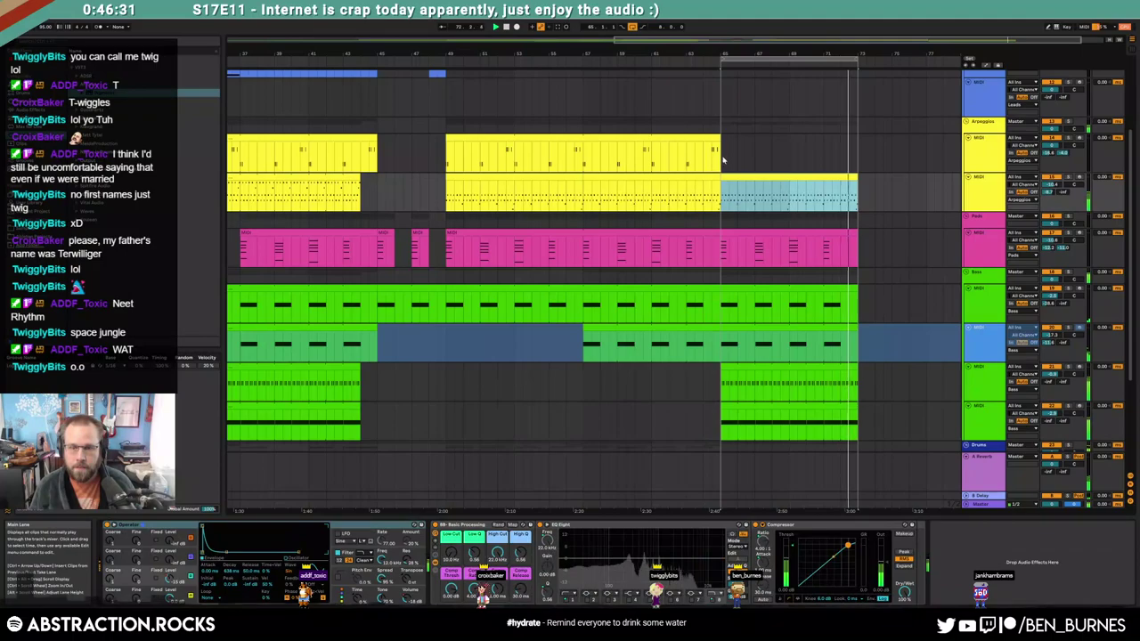
click(700, 149)
key(ctrl+d)
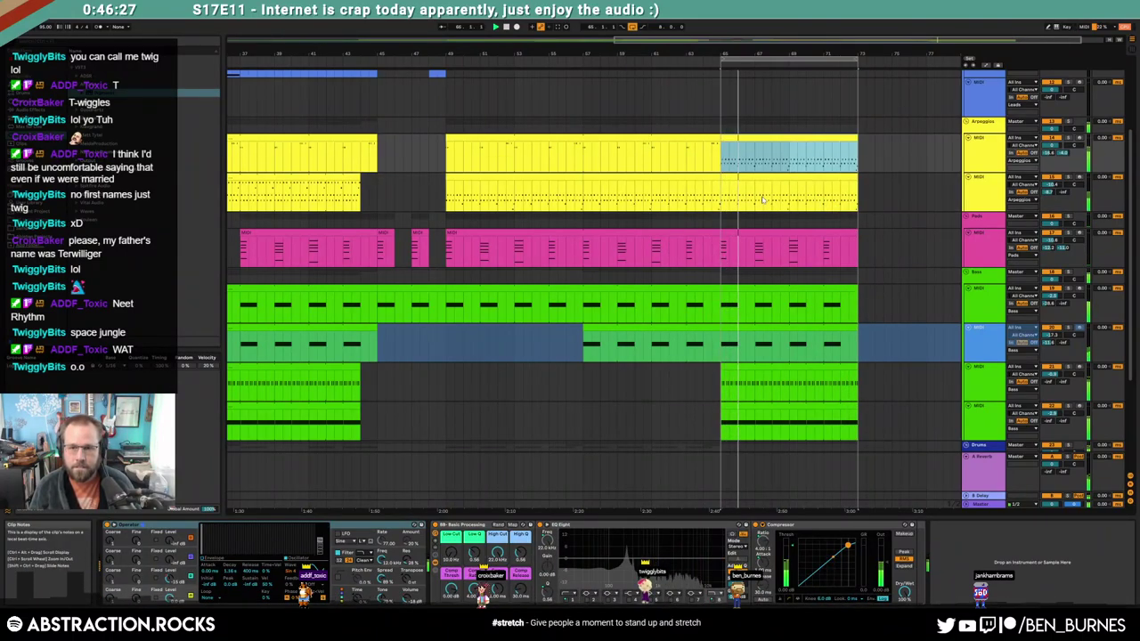
key(ctrl+z)
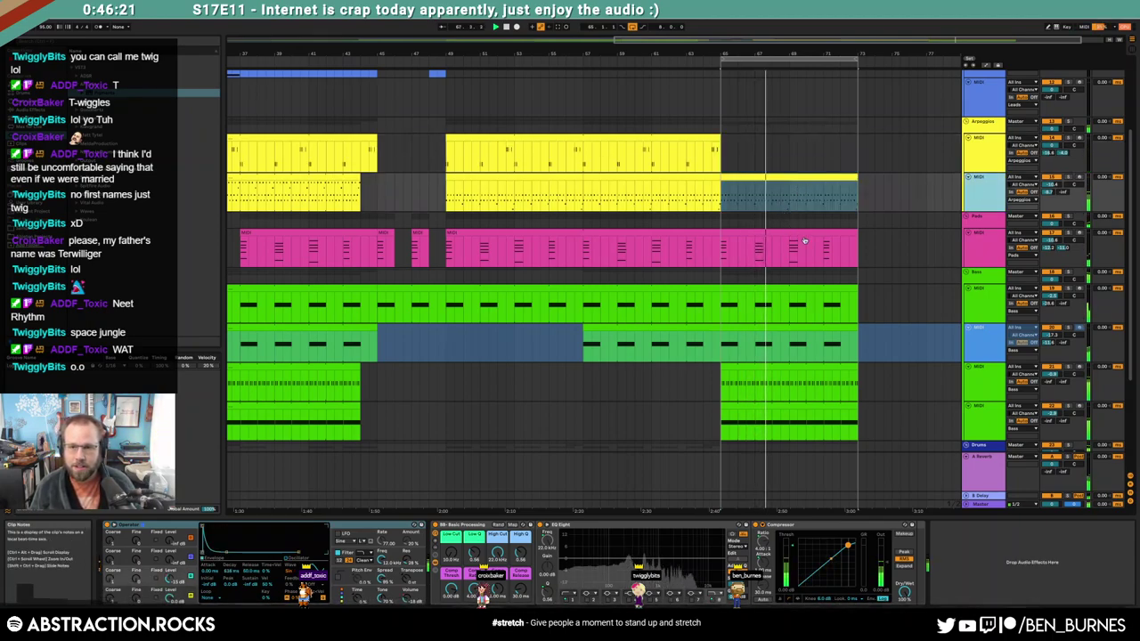
Add a third MIDI track to the Arpeggios group, copy the second track's bar 65 clip into it, and unfold it
key(ctrl+shift+t)
drag(784, 178, 784, 215)
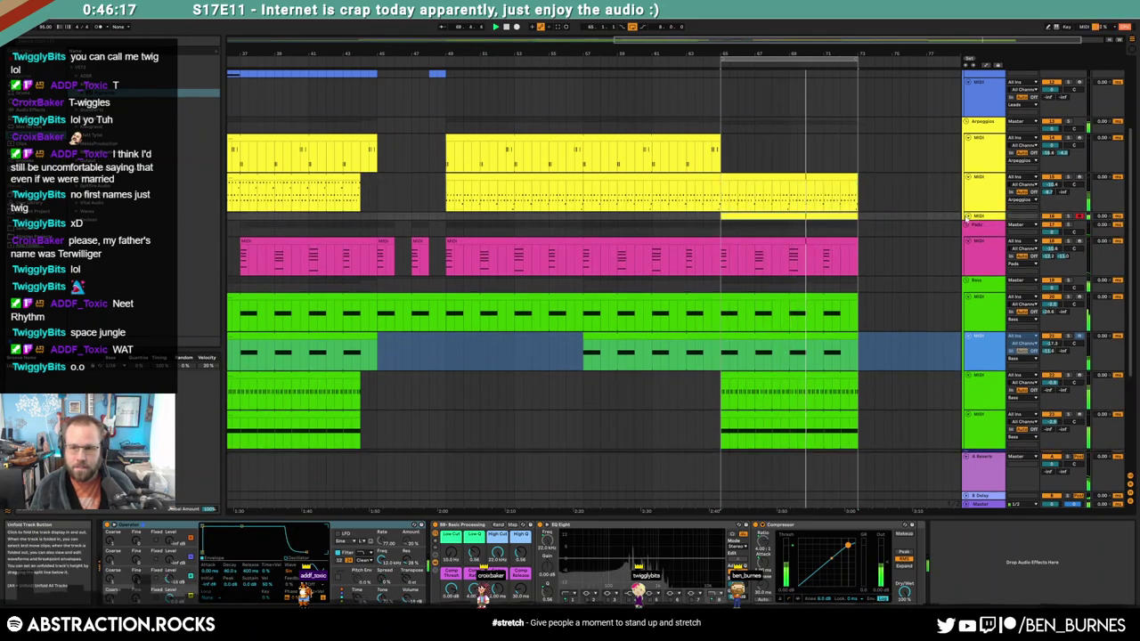
click(968, 216)
Adjust the Operator's envelope and Osc B output level on the third Arpeggios track
drag(285, 527, 221, 552)
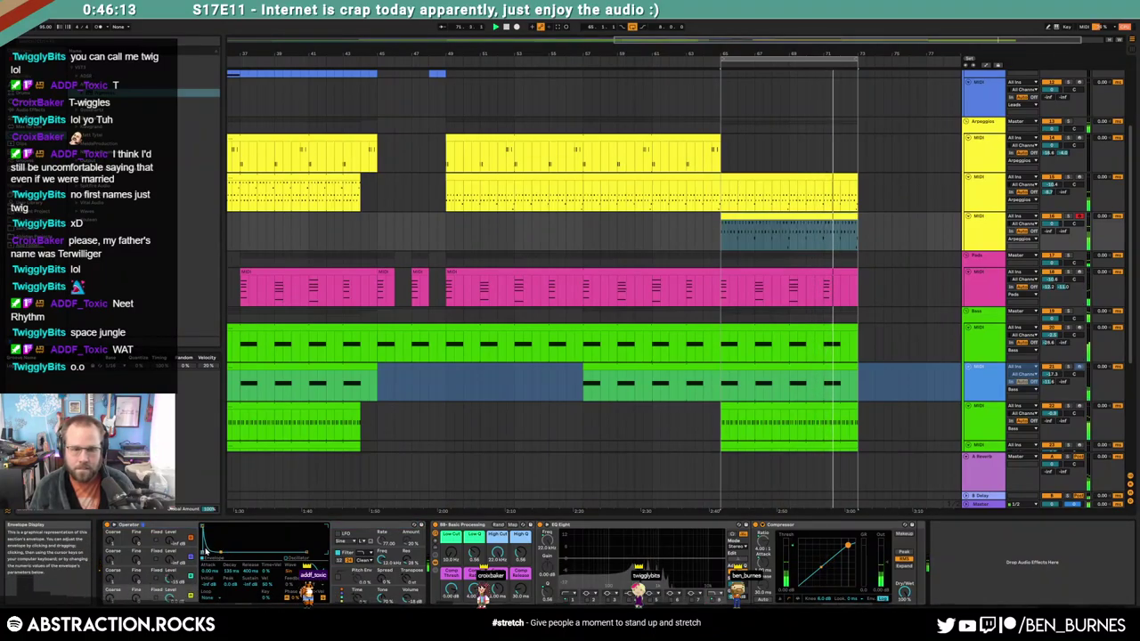
click(781, 238)
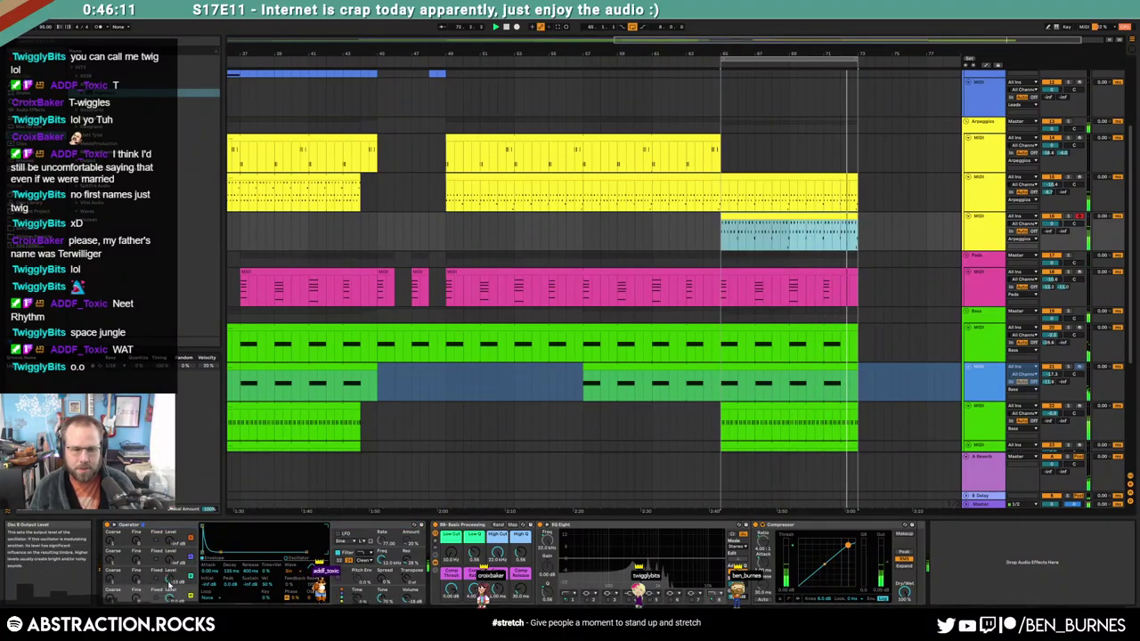
click(171, 579)
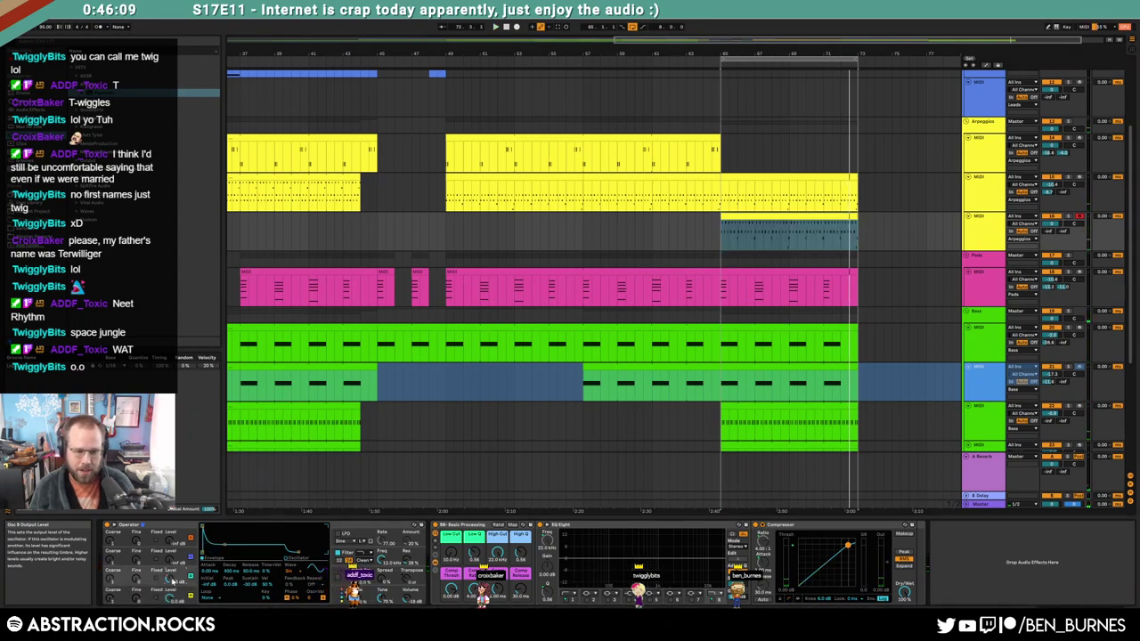
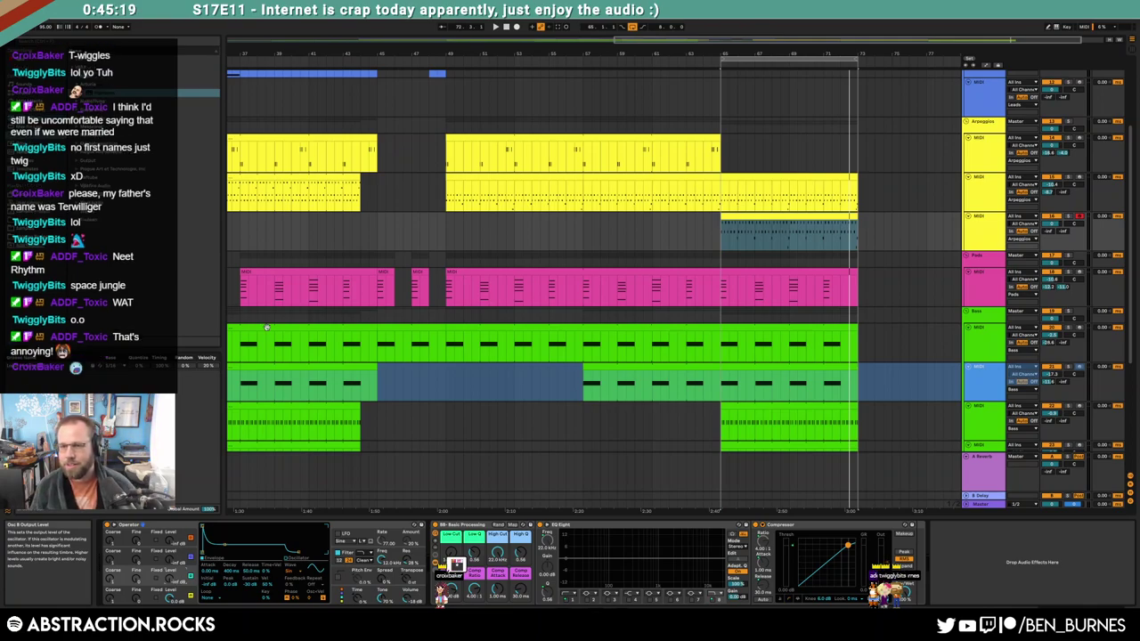
Duplicate the end of the first Arpeggios track's clip at bar 65 and extend the copy to bar 73
scroll(732, 188, up, 3)
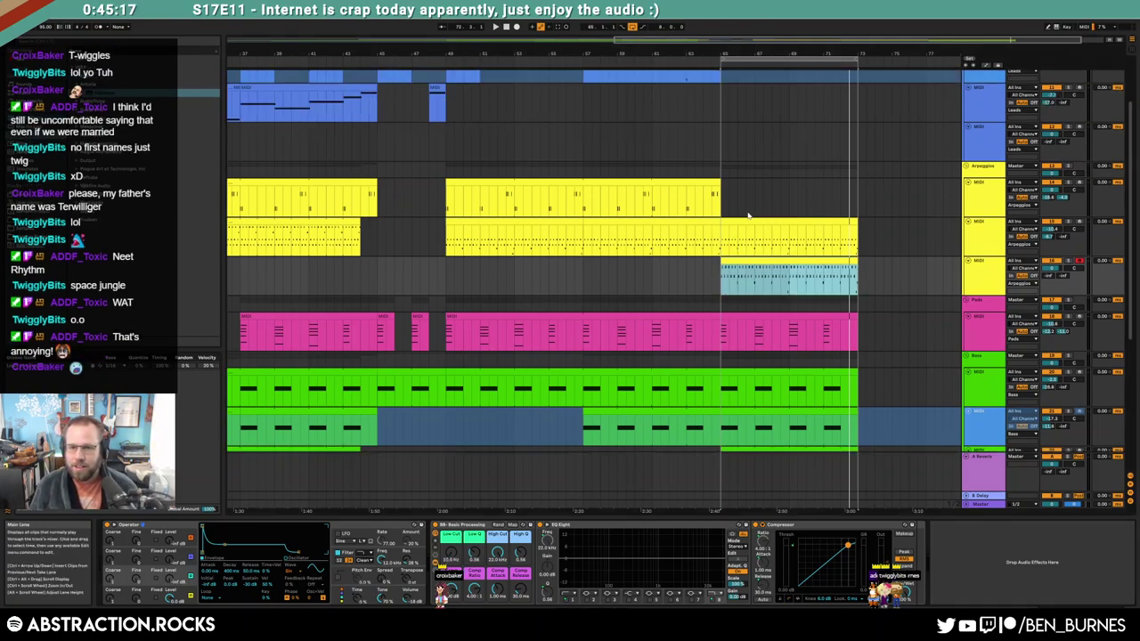
drag(683, 220, 651, 220)
click(695, 203)
key(ctrl+d)
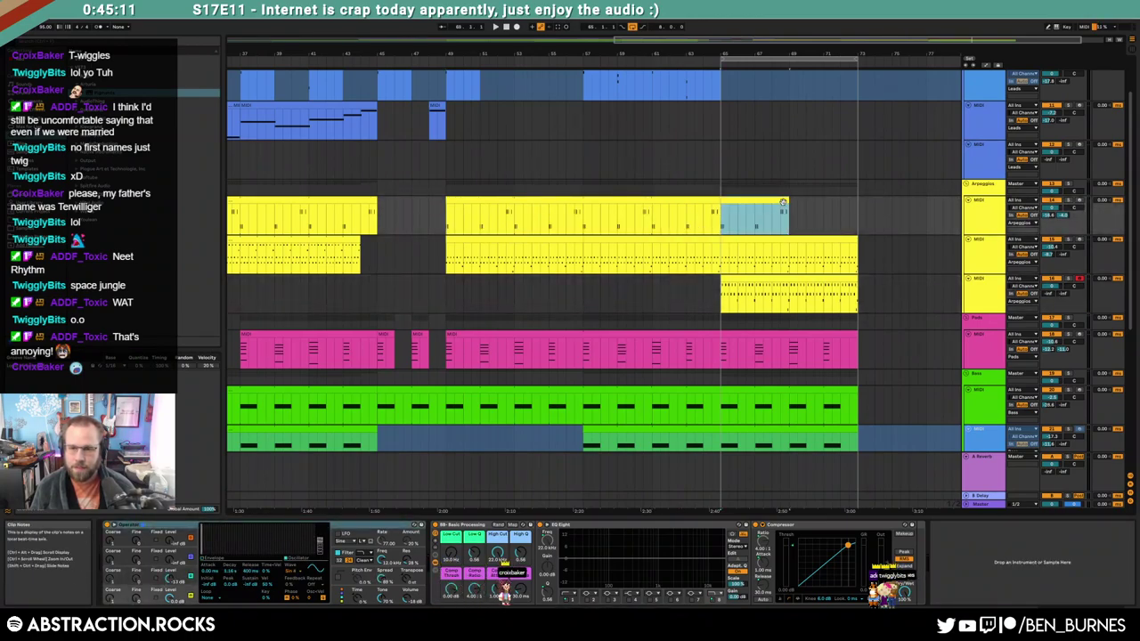
drag(788, 204, 857, 203)
Delete the higher-pitched notes at the end of the first Arpeggios track's bar 65 clip
double_click(851, 202)
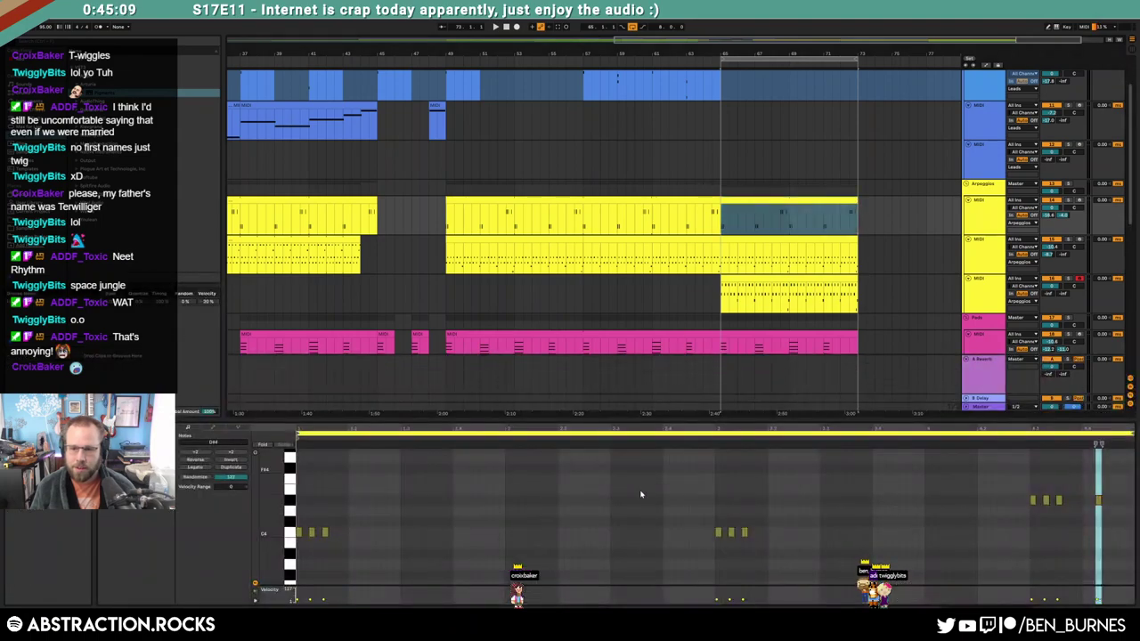
drag(957, 492, 1113, 520)
key(Delete)
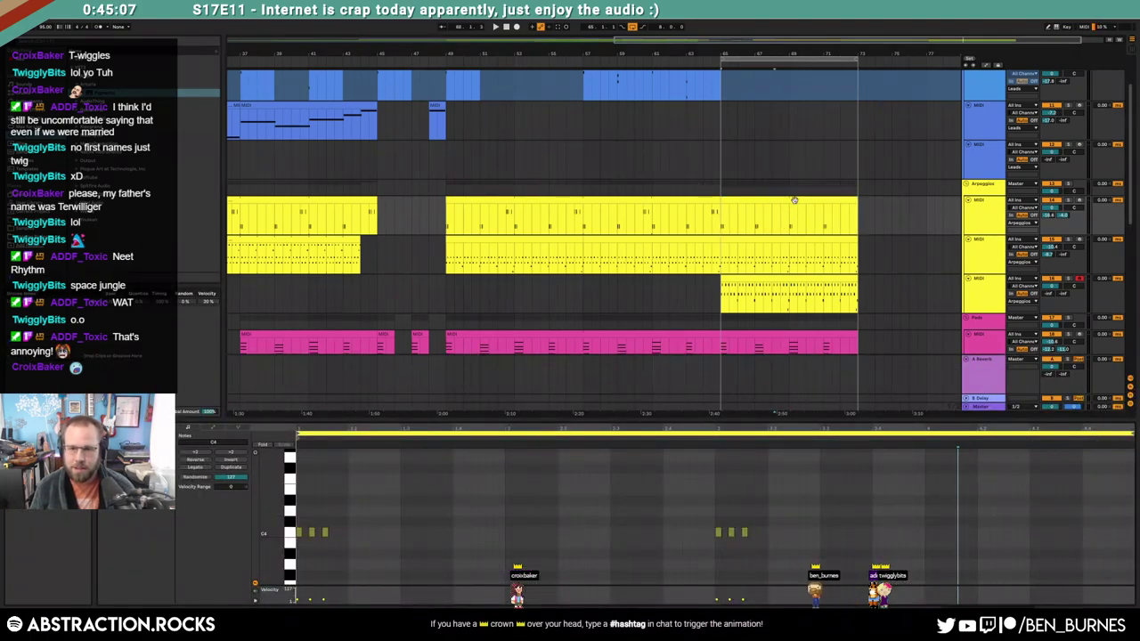
Transpose all remaining notes in the first Arpeggios track's bar 65 clip up one octave and play from bar 65
click(795, 199)
key(space)
key(space)
click(547, 547)
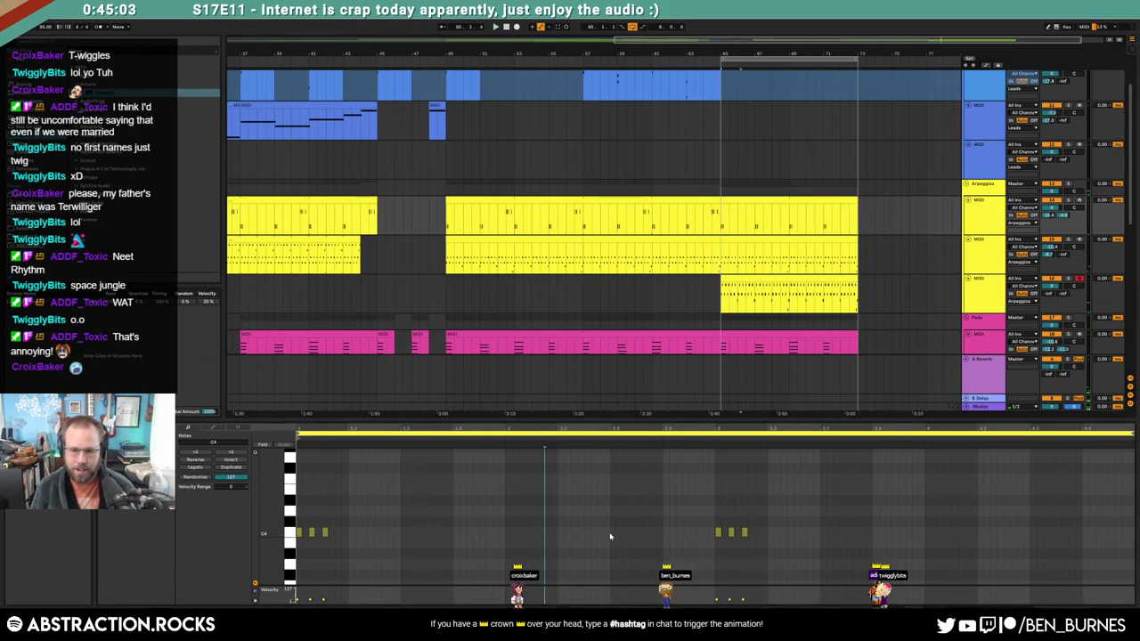
key(ctrl+a)
key(shift+Up)
key(space)
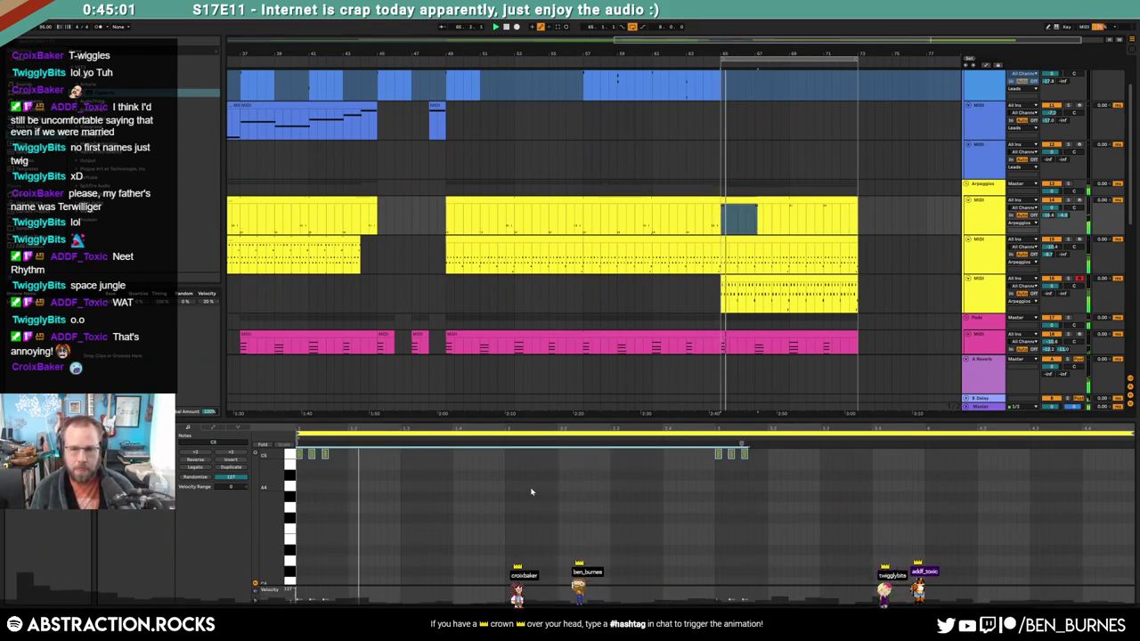
key(shift+Tab)
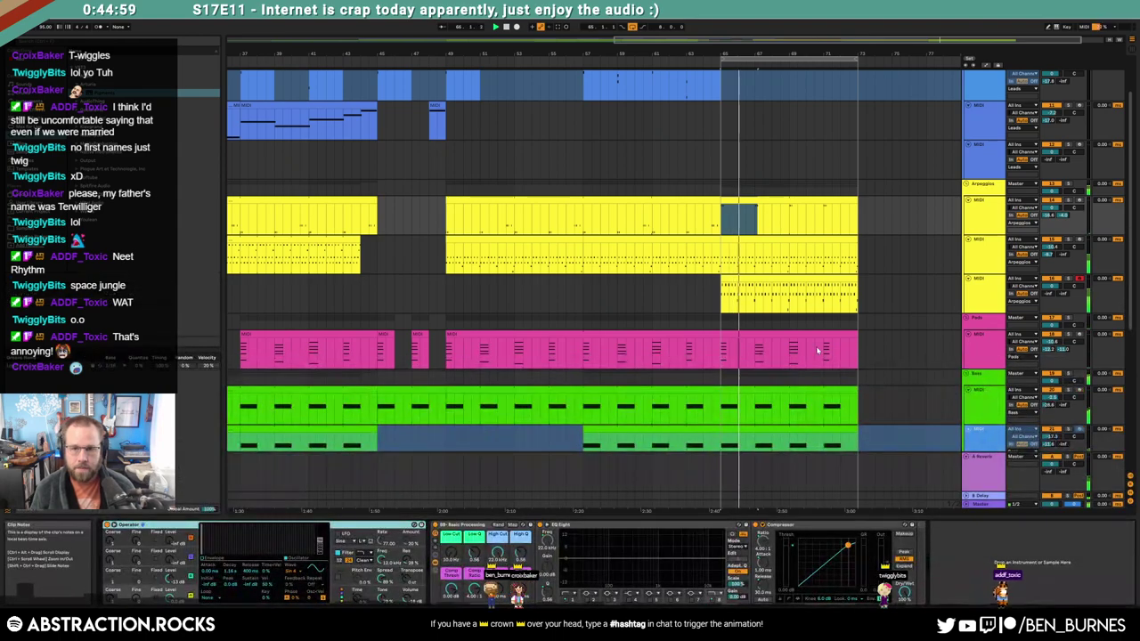
Duplicate the first Leads track's bar 57 clip at bar 65
scroll(818, 348, up, 3)
click(676, 132)
key(ctrl+d)
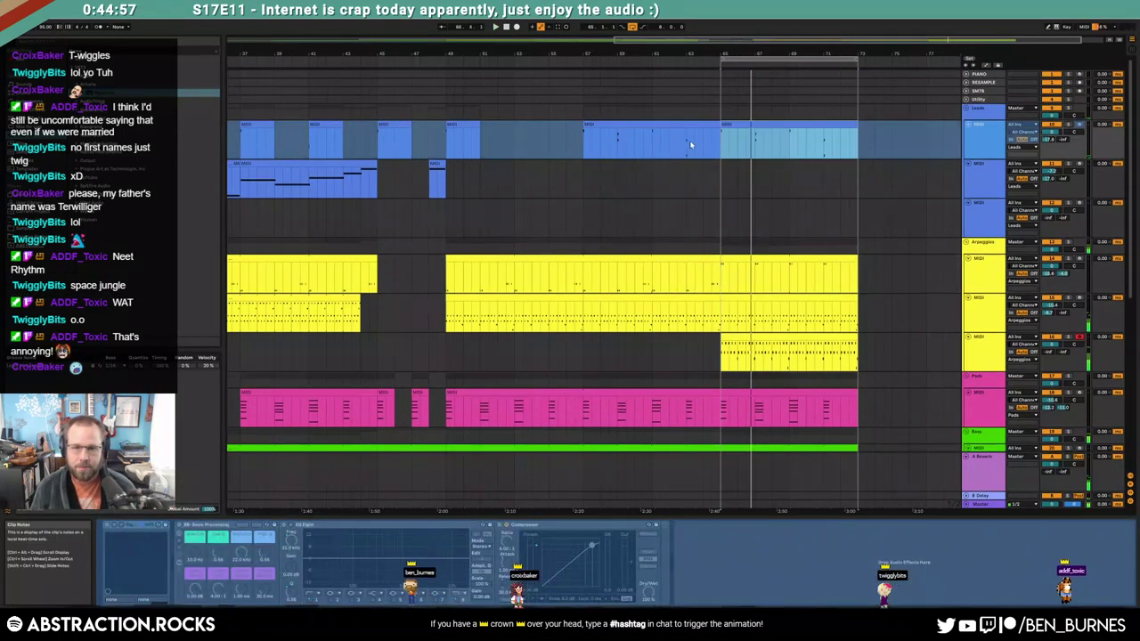
Copy the second Leads track's clip starting at bar 29 to bar 65
click(504, 201)
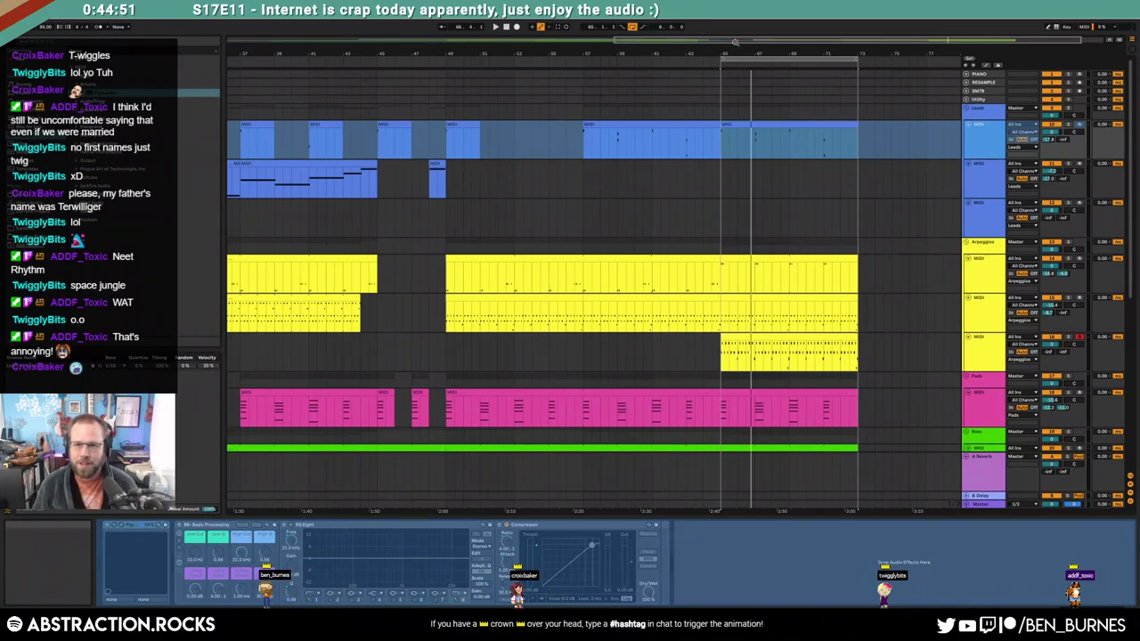
scroll(344, 169, down, 4)
click(488, 162)
click(801, 189)
key(ctrl+v)
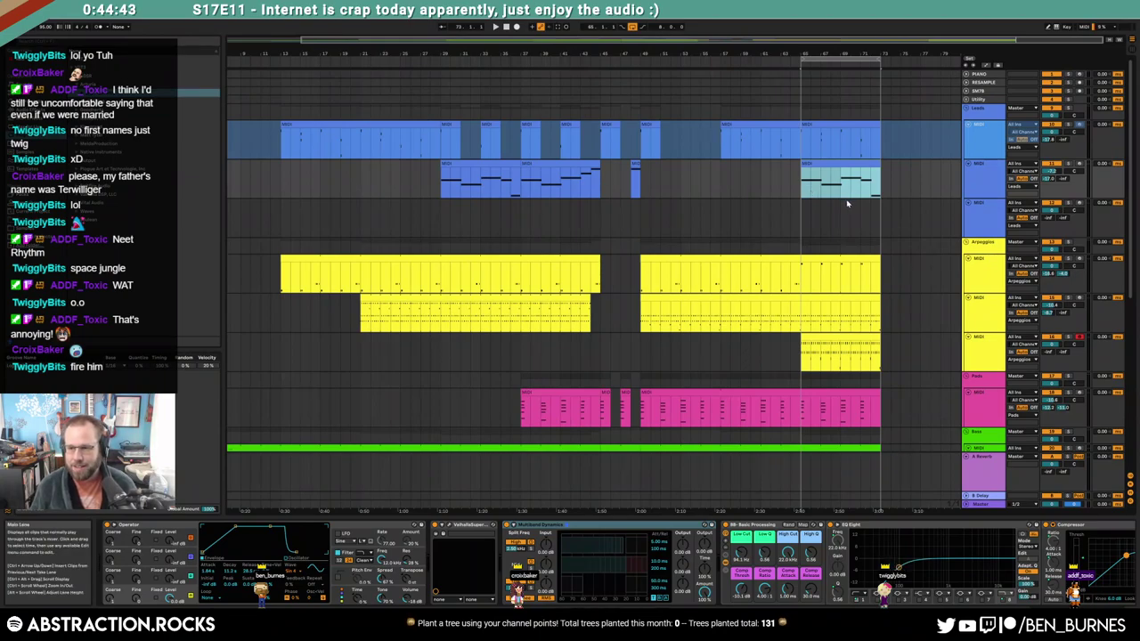
Arm the third Leads track for recording and play the arrangement from bar 49
click(1079, 203)
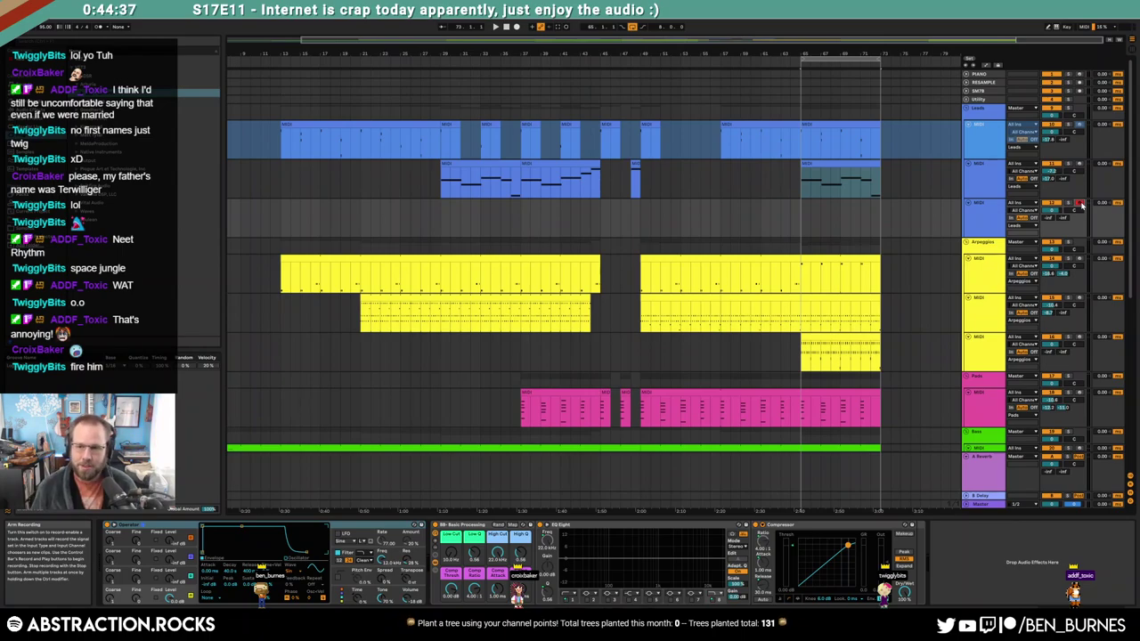
click(802, 185)
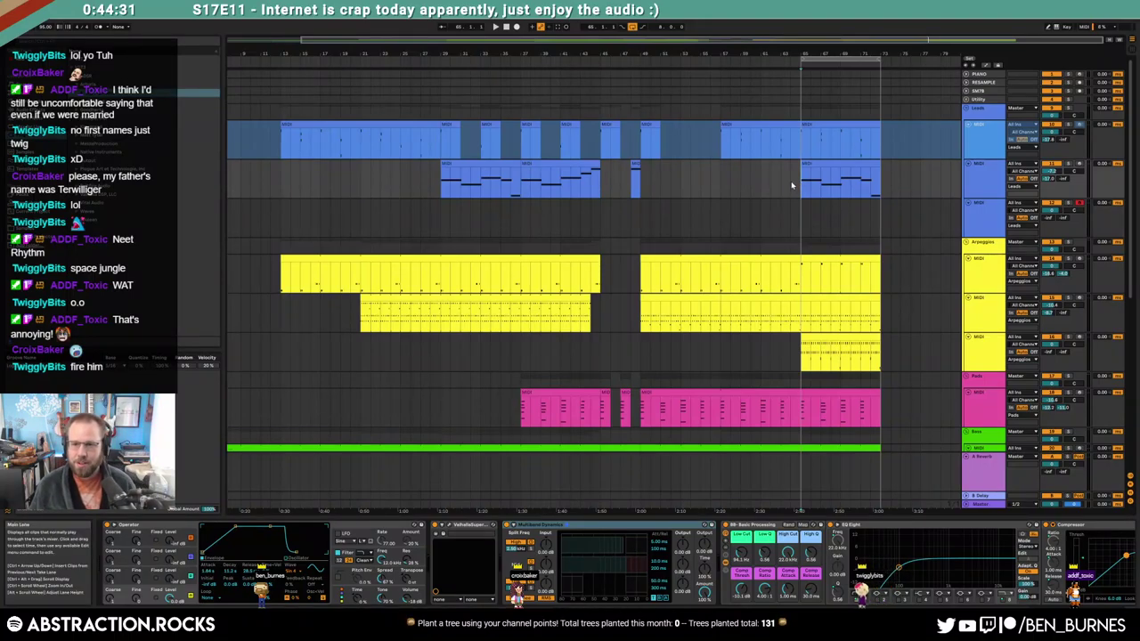
click(638, 184)
key(space)
Copy the lowest lane of closed hat notes from the drum rack's bar 49 clip onto each beat of its bar 57 clip
scroll(816, 253, down, 8)
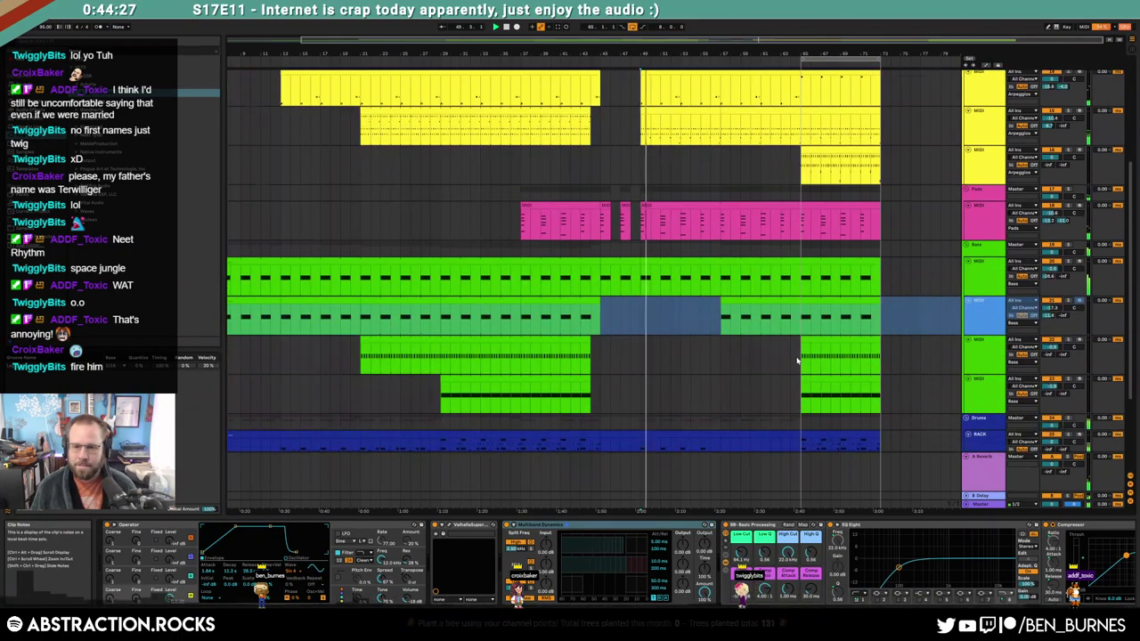
double_click(715, 338)
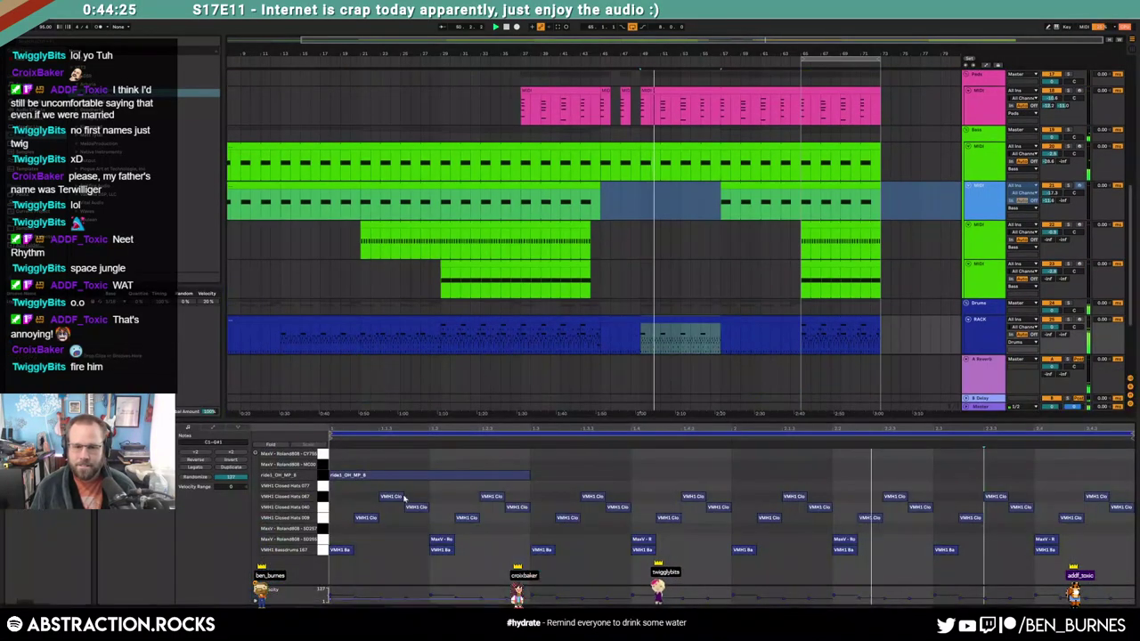
click(322, 521)
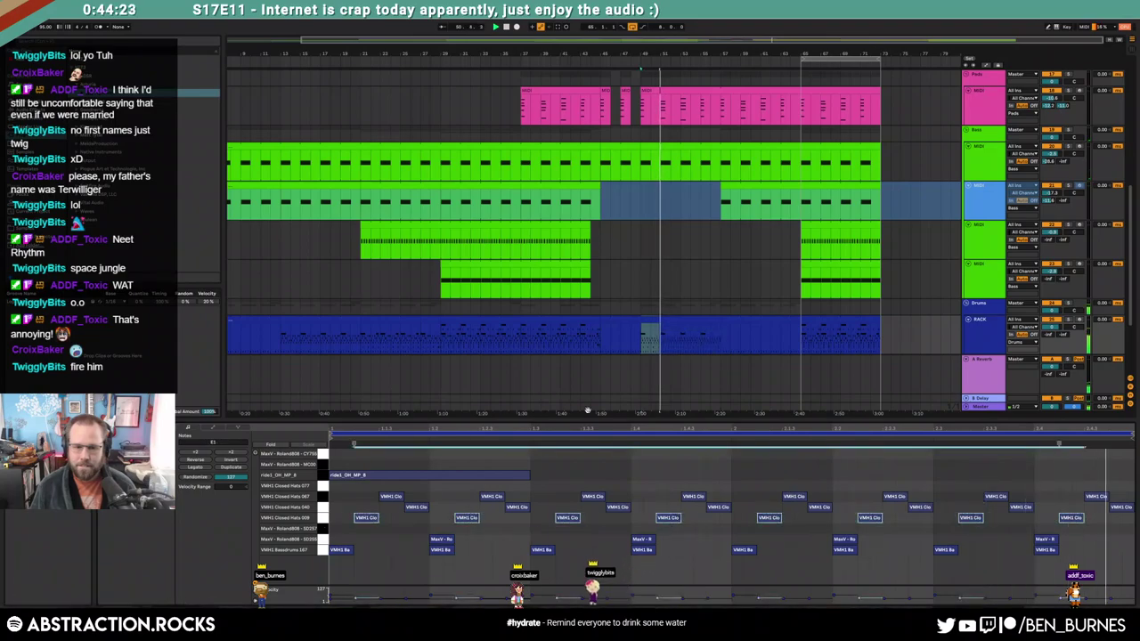
double_click(754, 317)
click(335, 505)
key(ctrl+v)
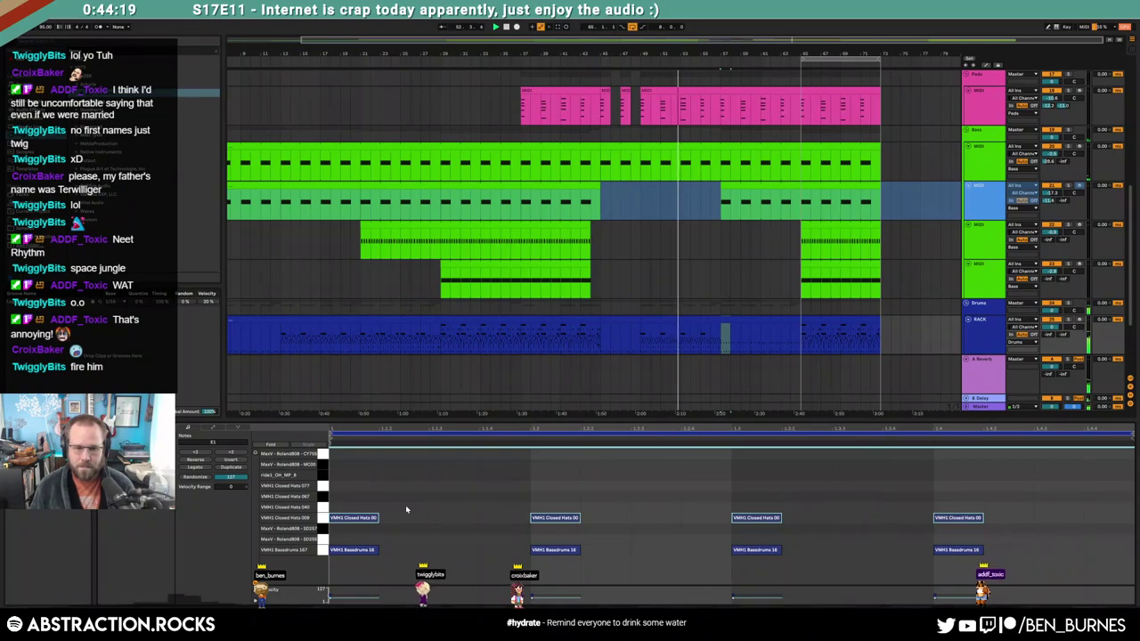
Copy the bar 57 drum clip's closed hat notes onto the offbeats in the VMH1 Closed Hats 040 lane
drag(374, 521, 474, 510)
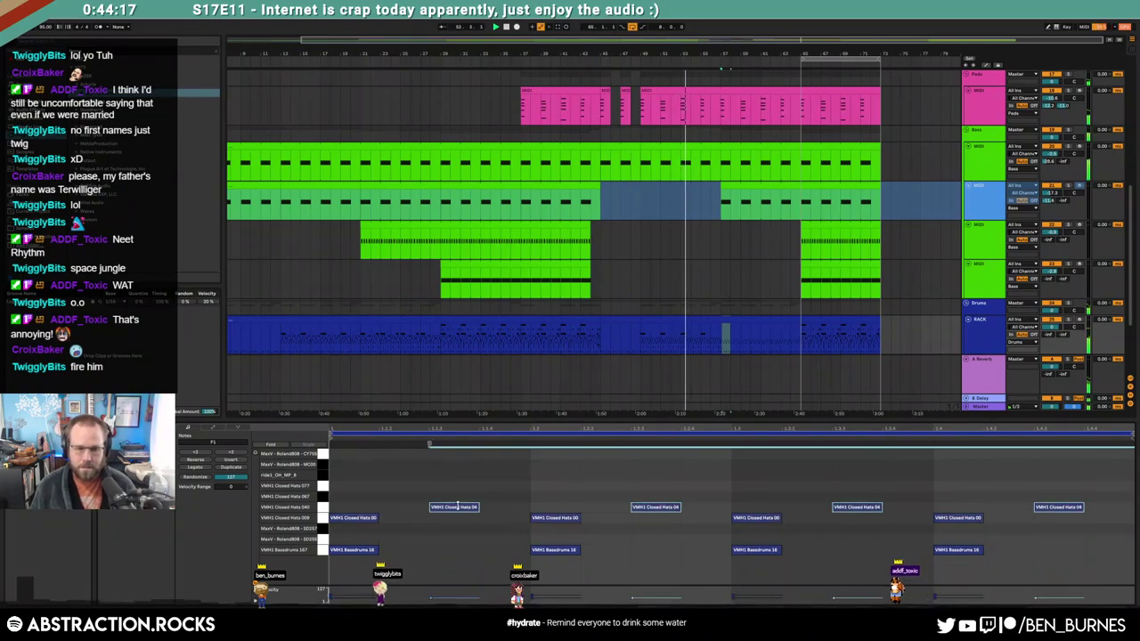
key(shift+Tab)
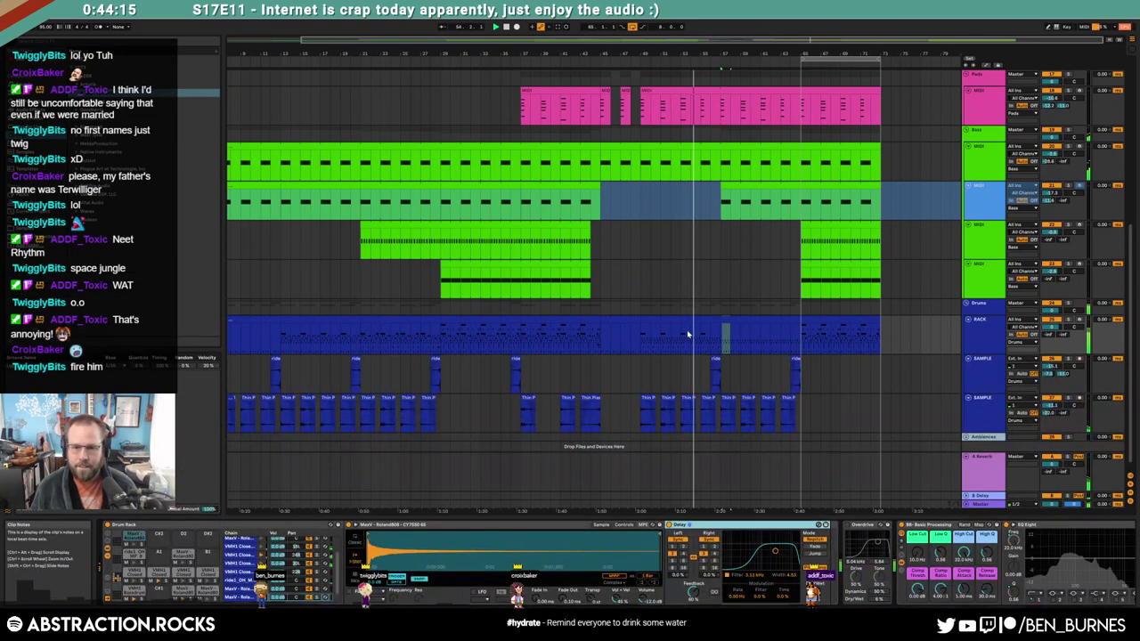
click(730, 318)
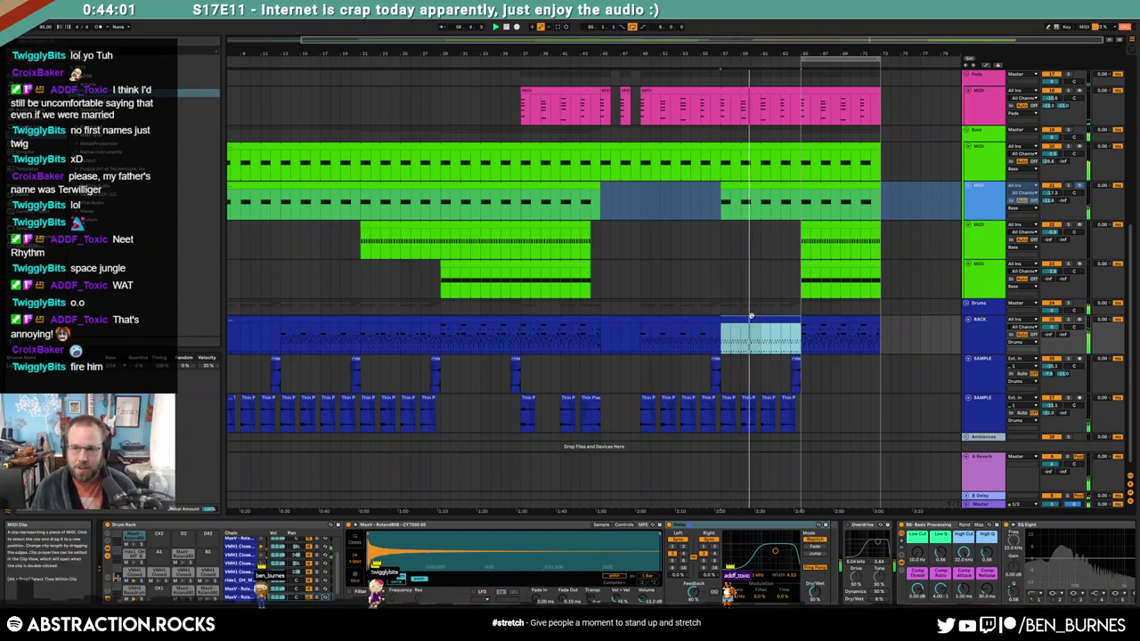
Show automation and shape the second Arpeggios track's Osc-B Level to drop at bar 49 and ramp back up by bar 65
scroll(755, 316, up, 5)
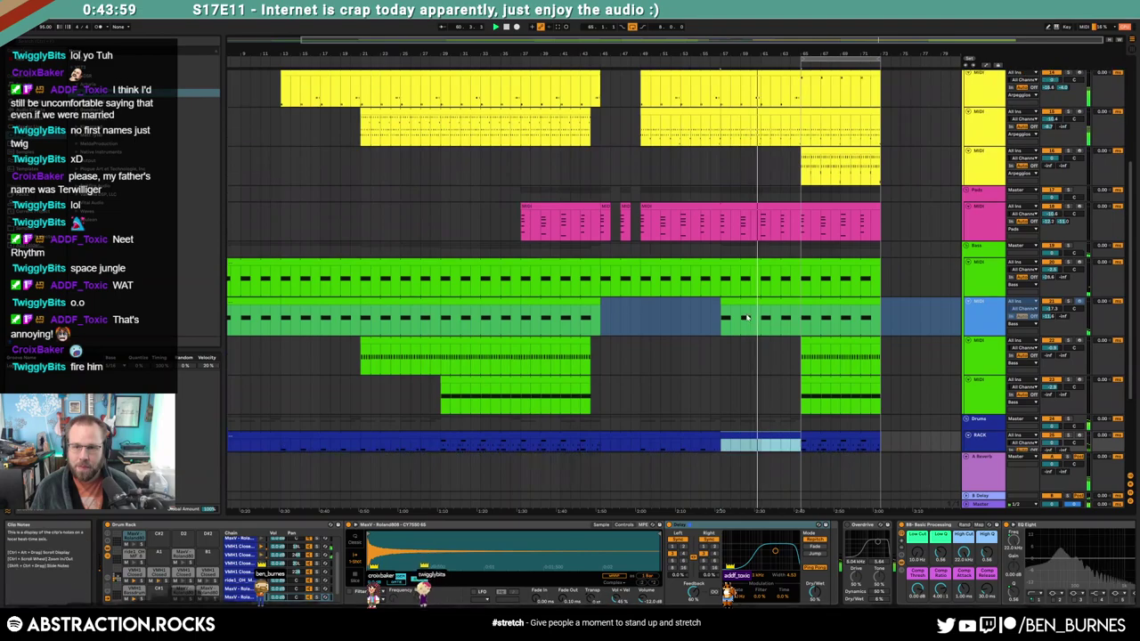
key(a)
click(736, 193)
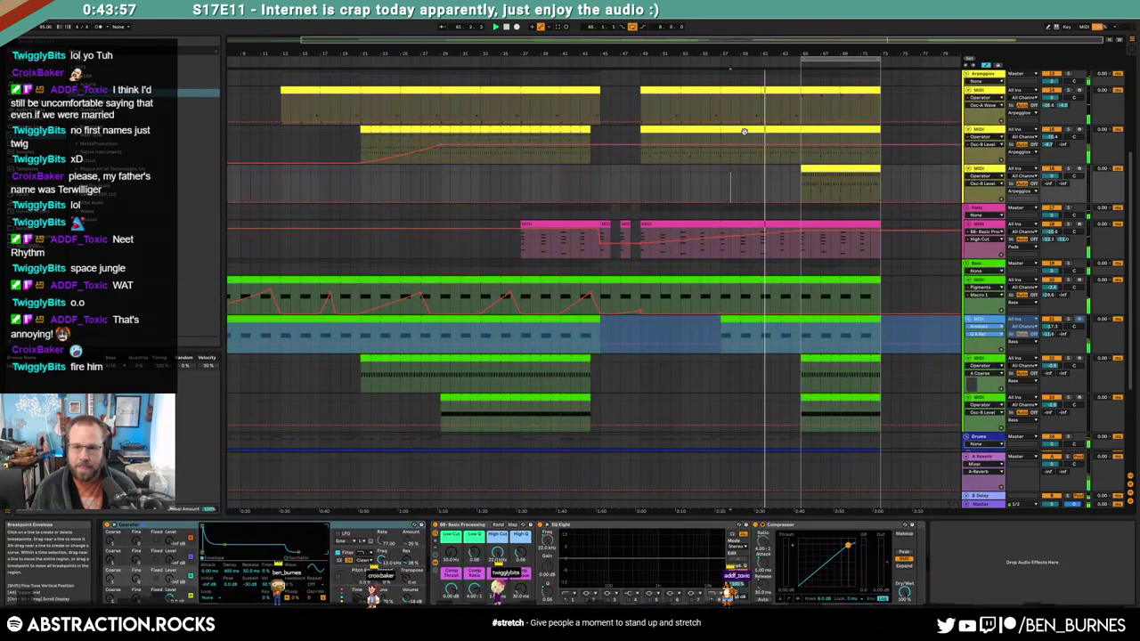
click(745, 131)
click(632, 145)
drag(640, 145, 640, 160)
drag(801, 161, 801, 145)
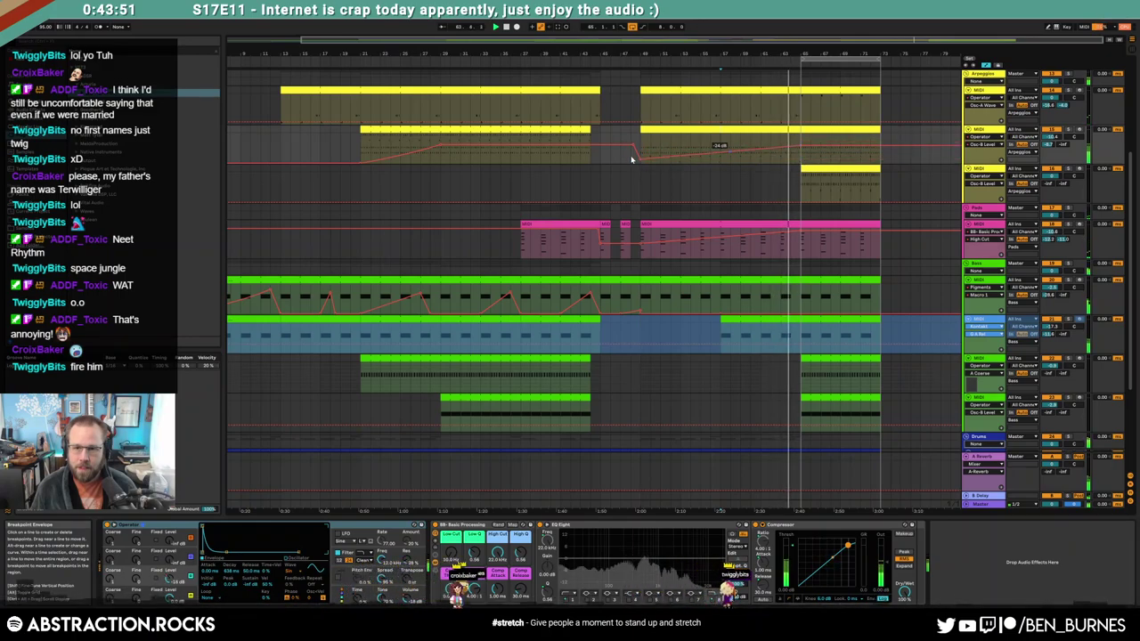
drag(611, 155, 619, 156)
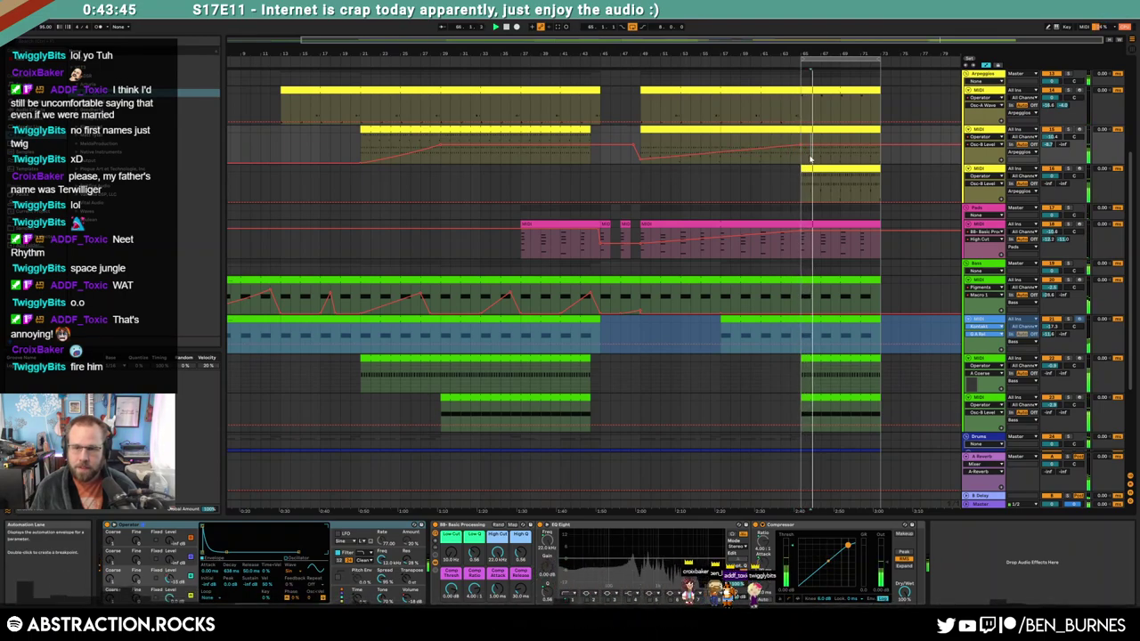
Hide automation and replace the Operator on the third Arpeggios track with an Analog instrument from the browser
click(865, 191)
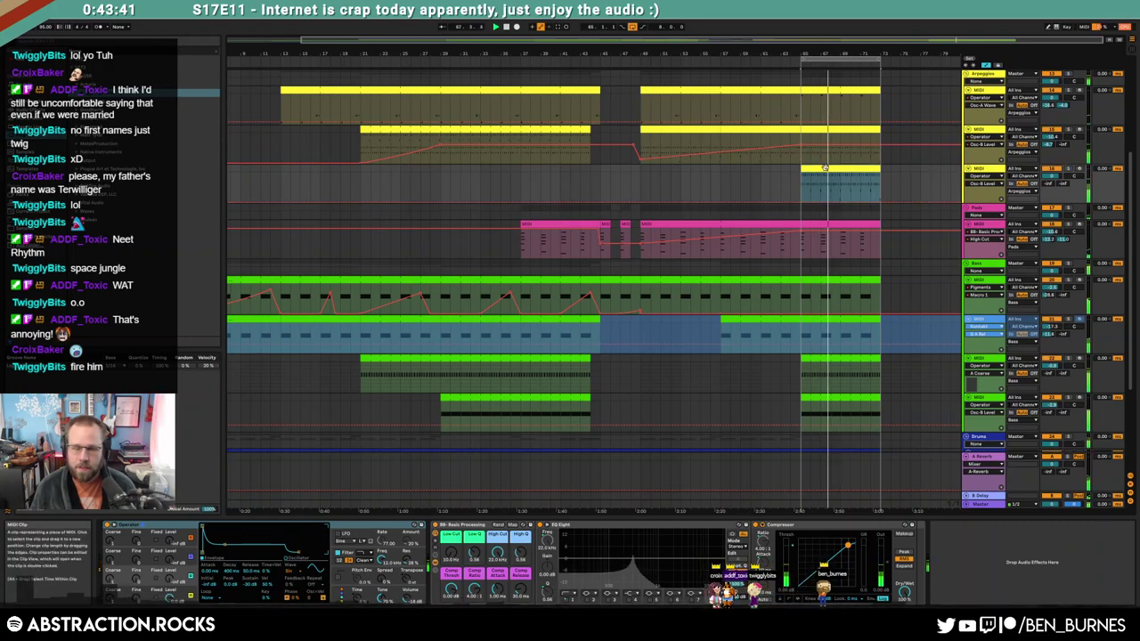
key(a)
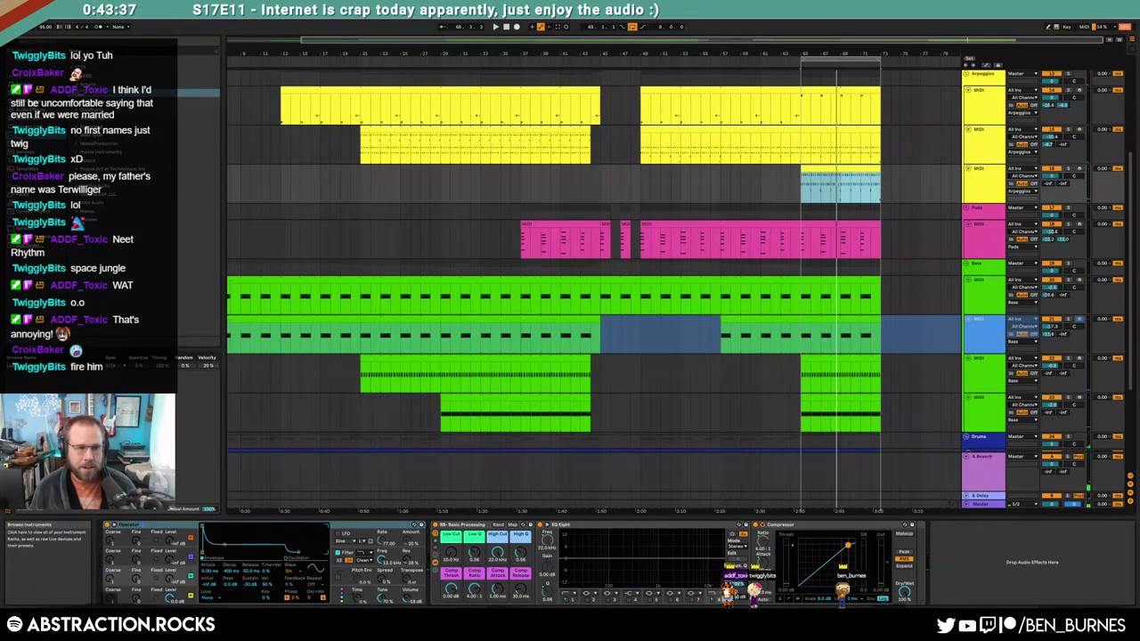
click(25, 110)
scroll(147, 200, up, 1)
click(25, 102)
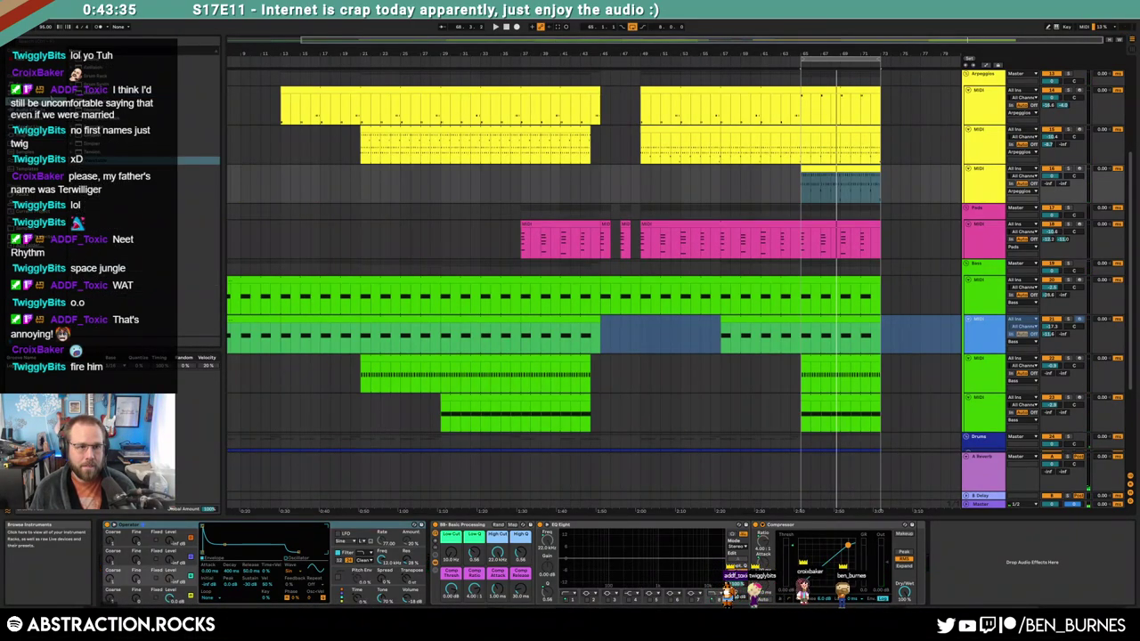
click(86, 61)
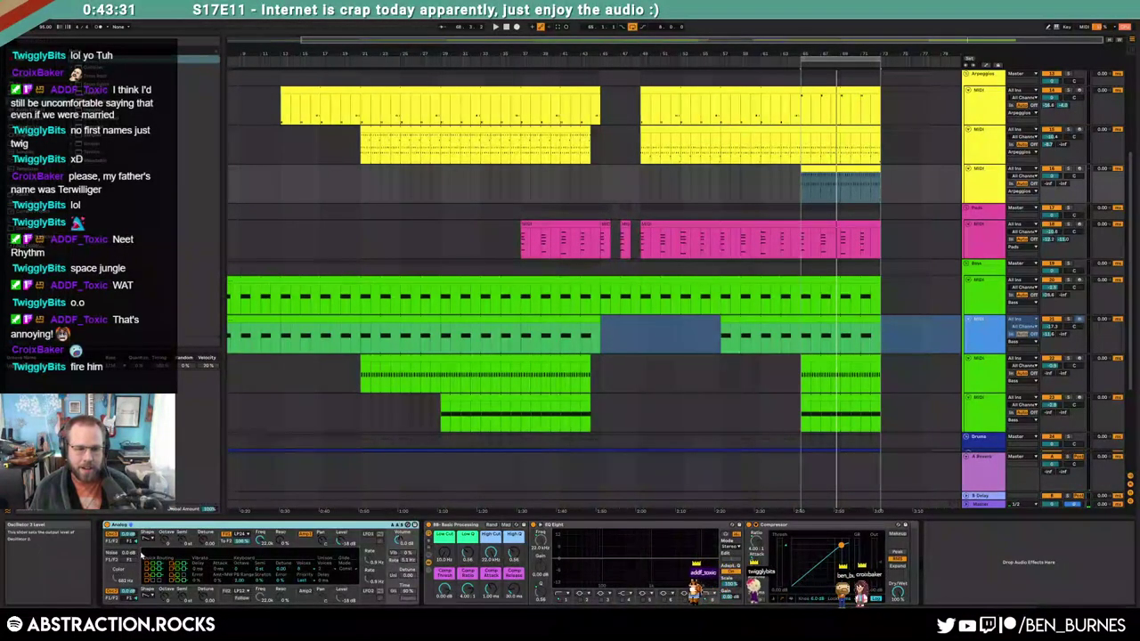
Shape the Analog sound with detuned oscillators, unison, a short-decay envelope and added filter 1 resonance
click(205, 540)
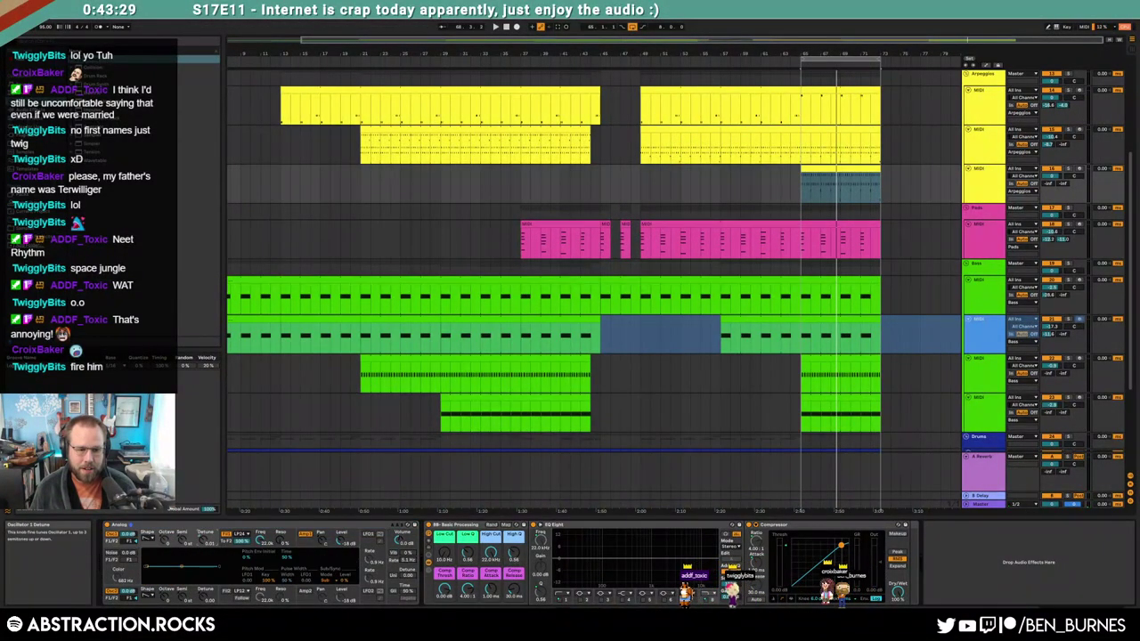
click(205, 601)
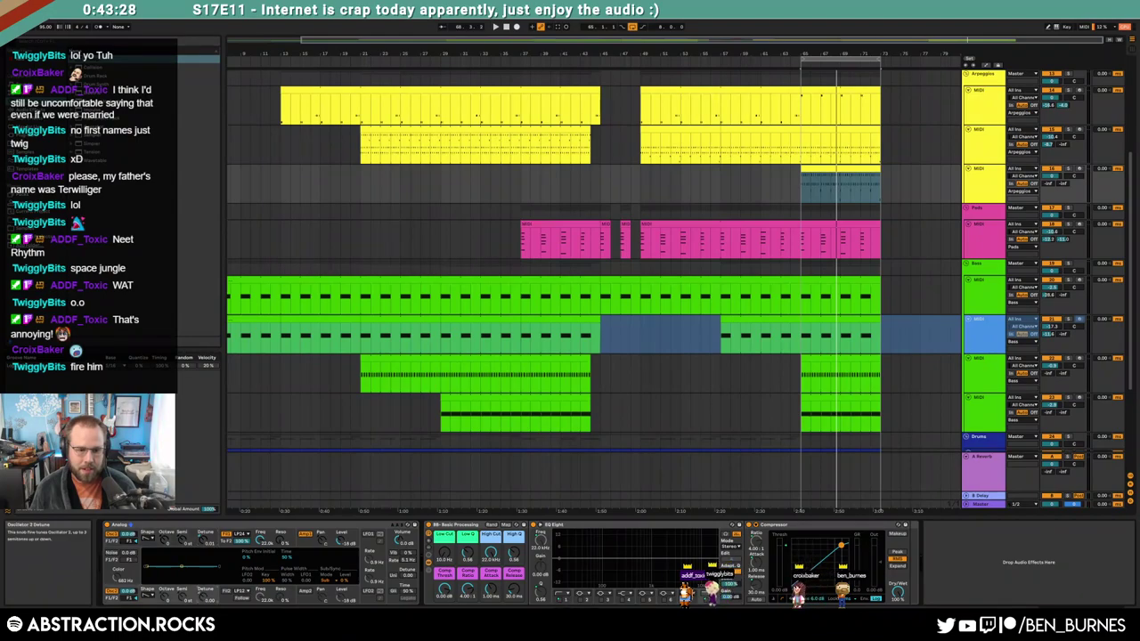
click(405, 573)
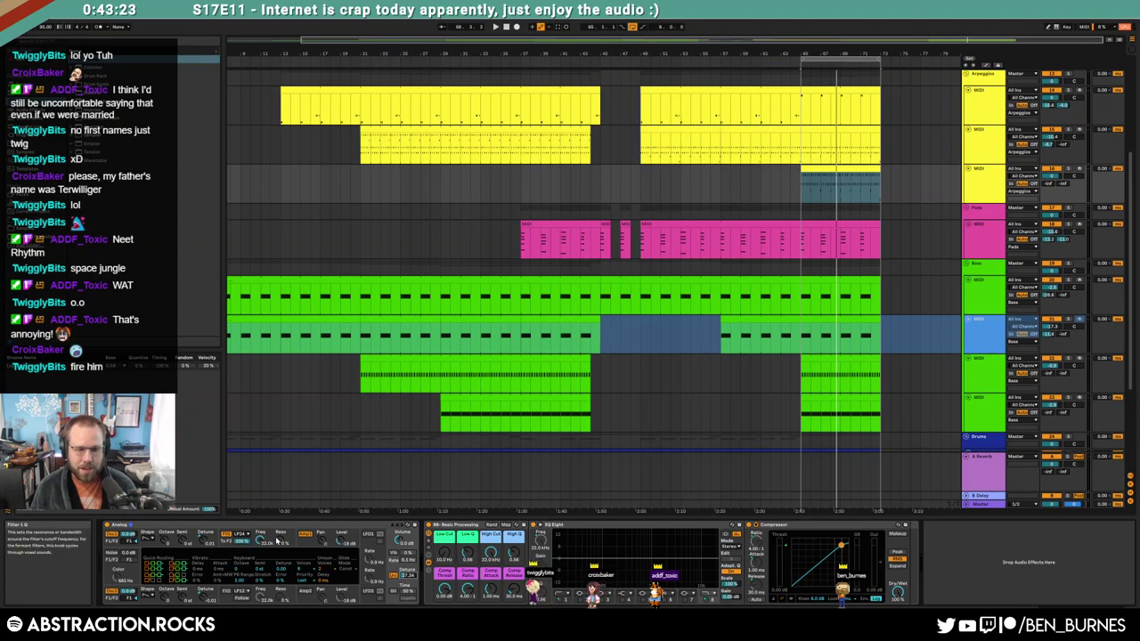
click(305, 544)
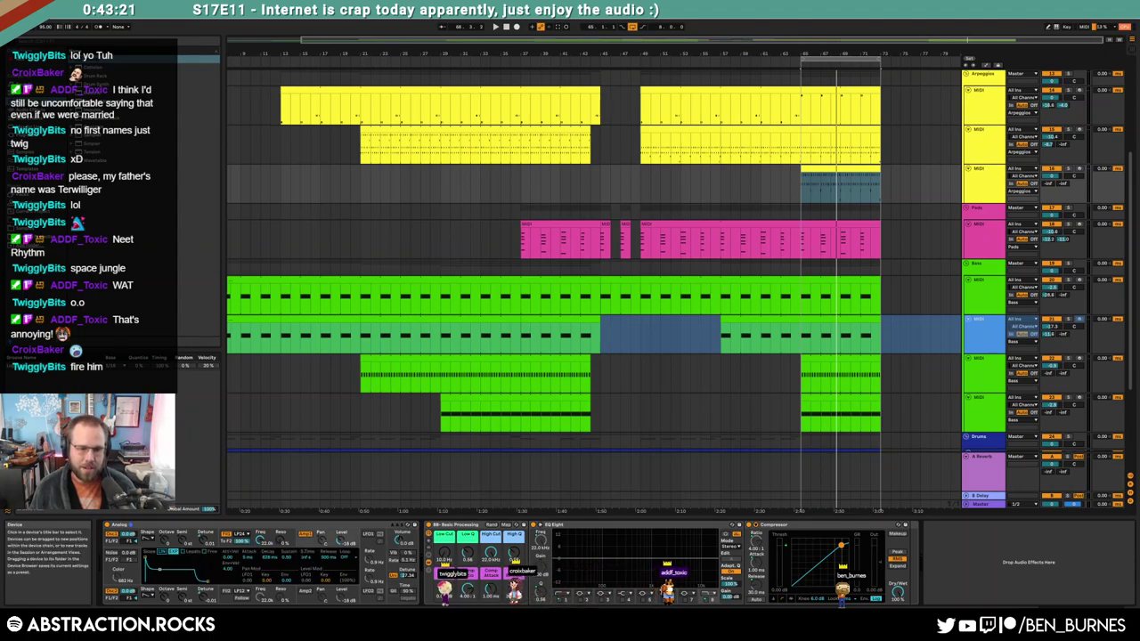
click(281, 541)
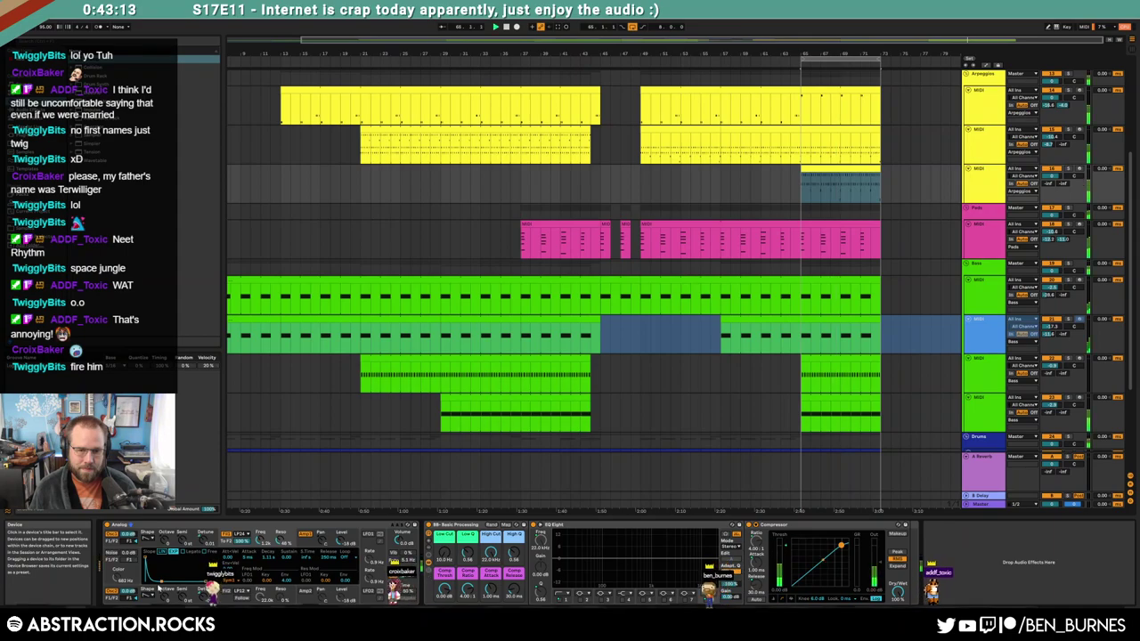
Play the section from bar 65 and raise the third Arpeggios track's reverb send
key(space)
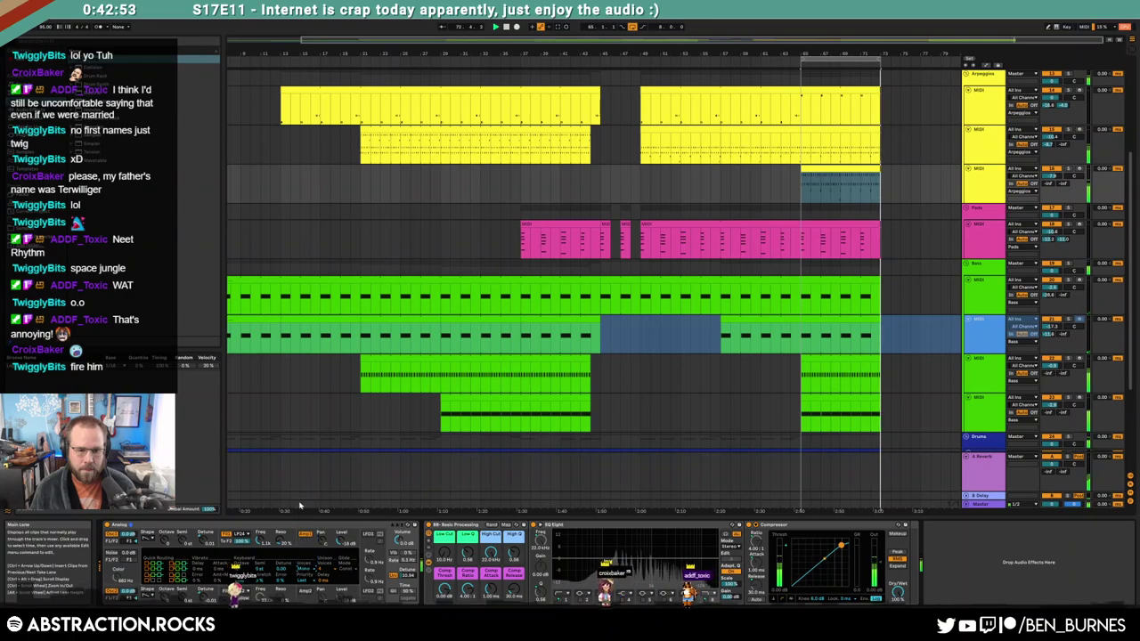
scroll(680, 422, up, 1)
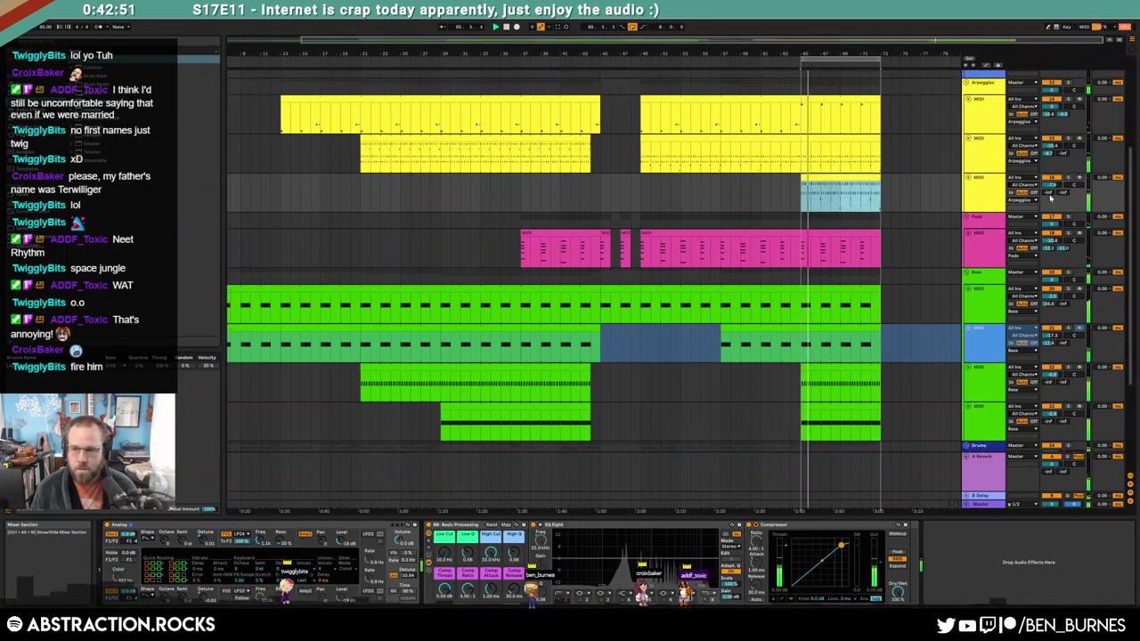
drag(1049, 192, 1049, 180)
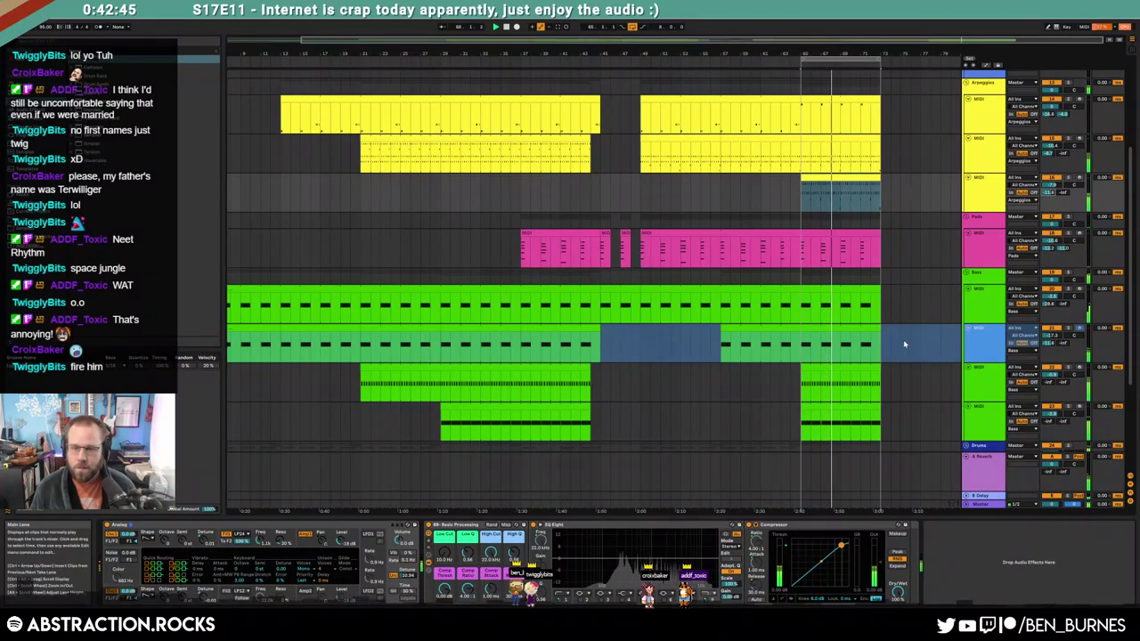
Reshape the third Leads track's Operator envelope into a decay that falls to zero sustain
click(840, 233)
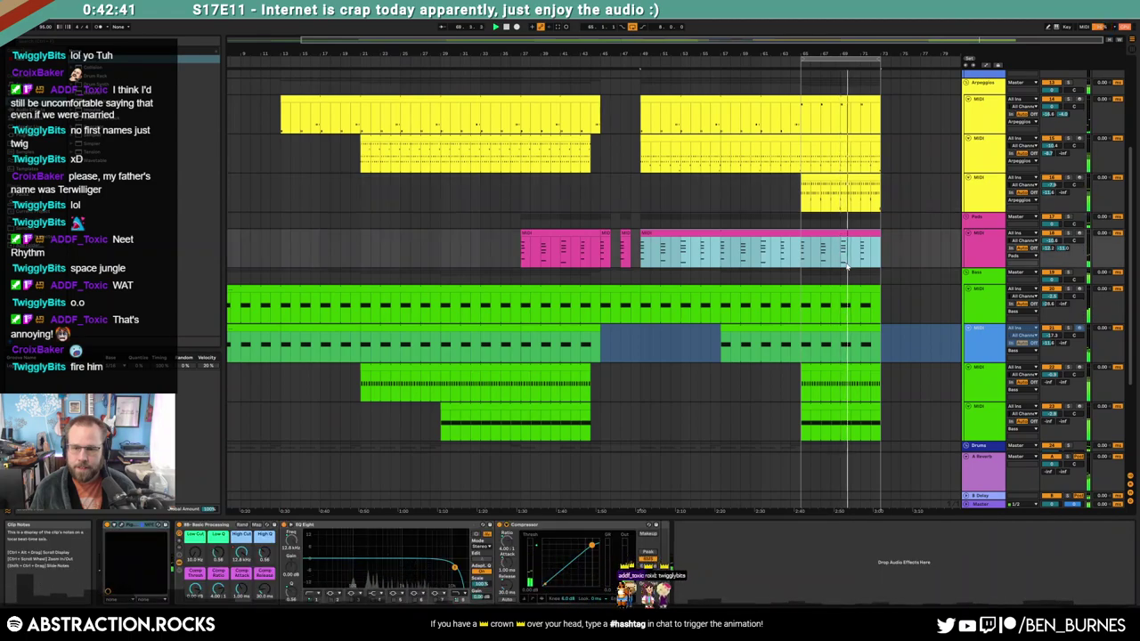
scroll(966, 214, up, 4)
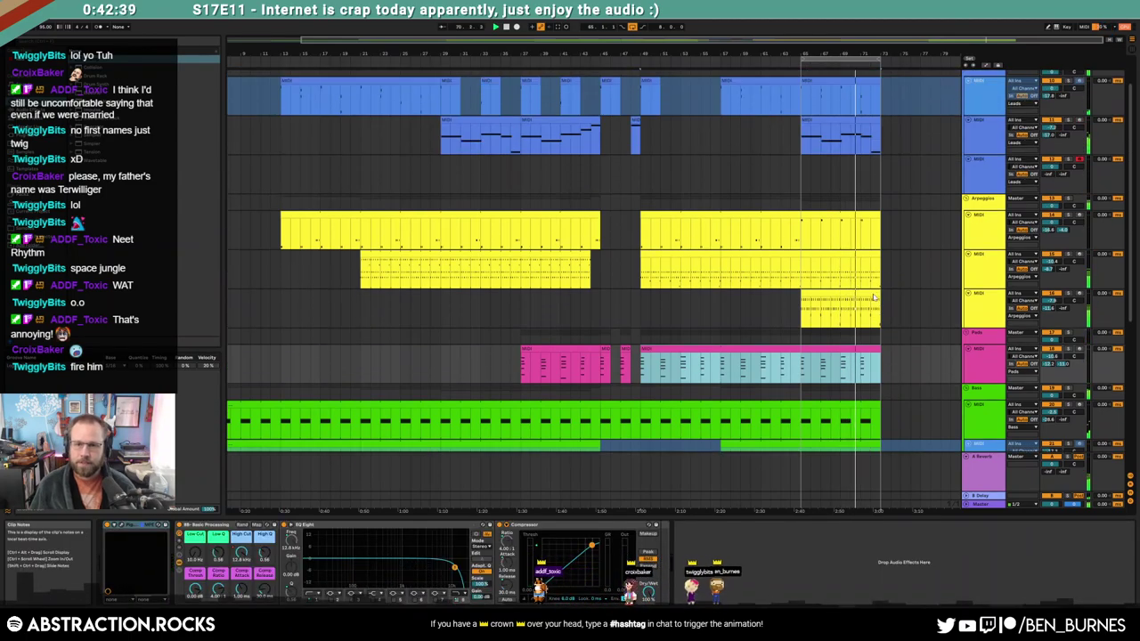
click(985, 192)
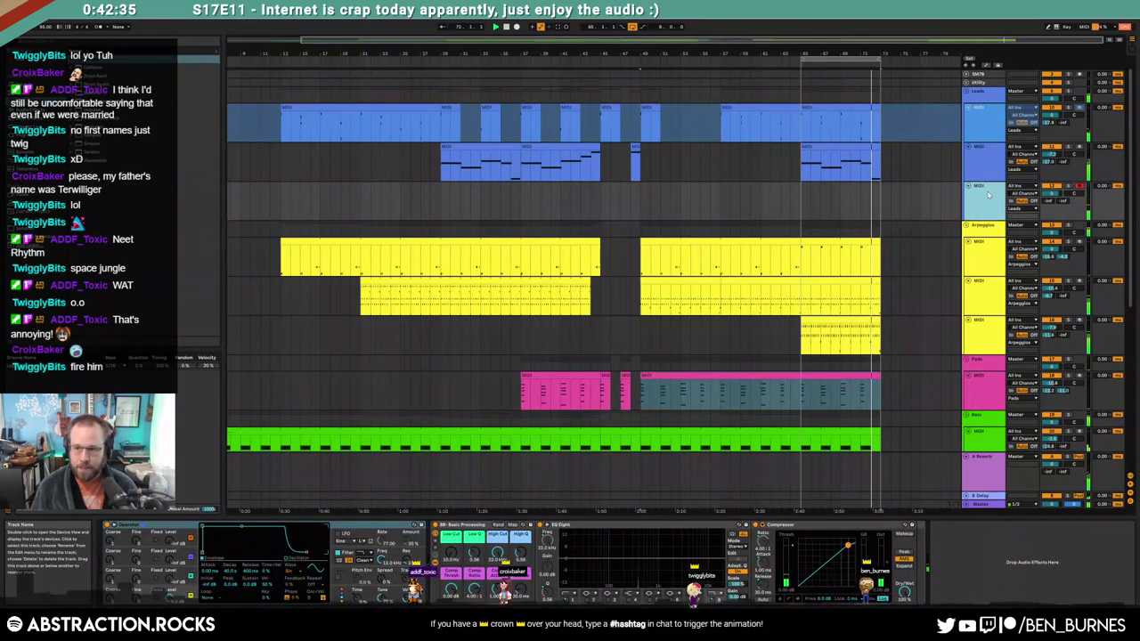
drag(247, 529, 241, 555)
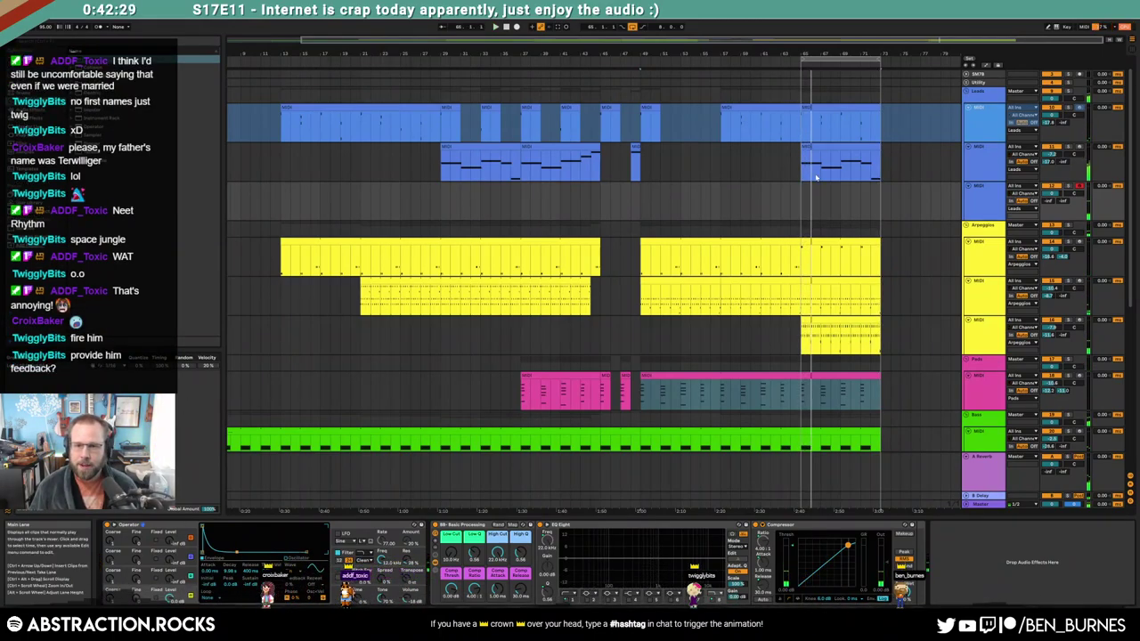
Copy the second Leads track's bar 65 clip onto the third Leads track and check its notes
click(801, 209)
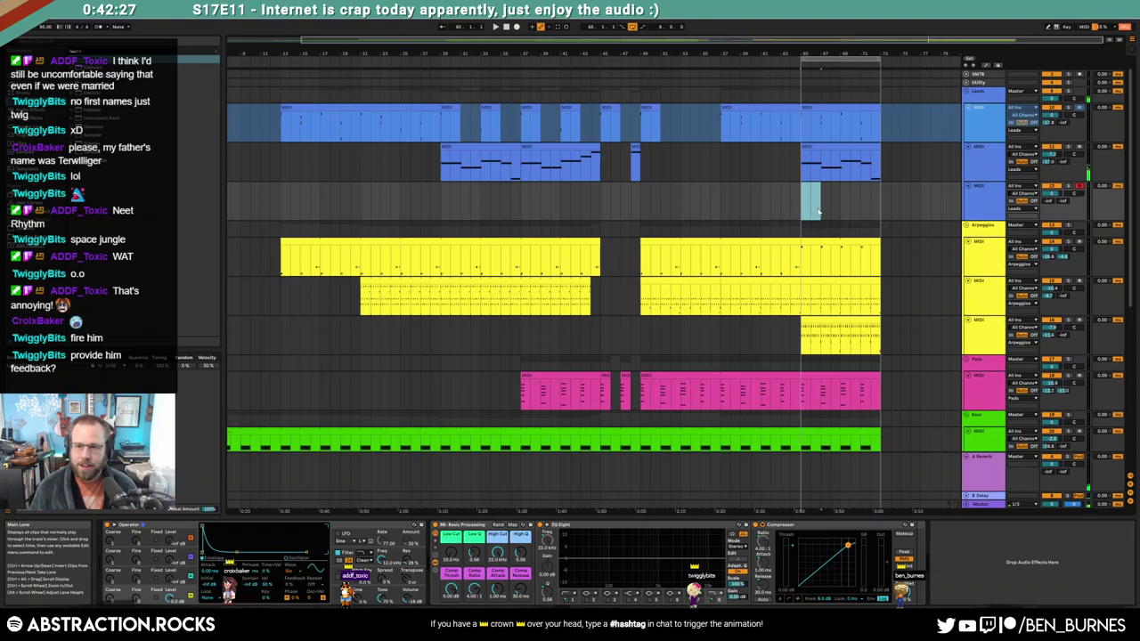
drag(825, 144, 824, 189)
double_click(824, 188)
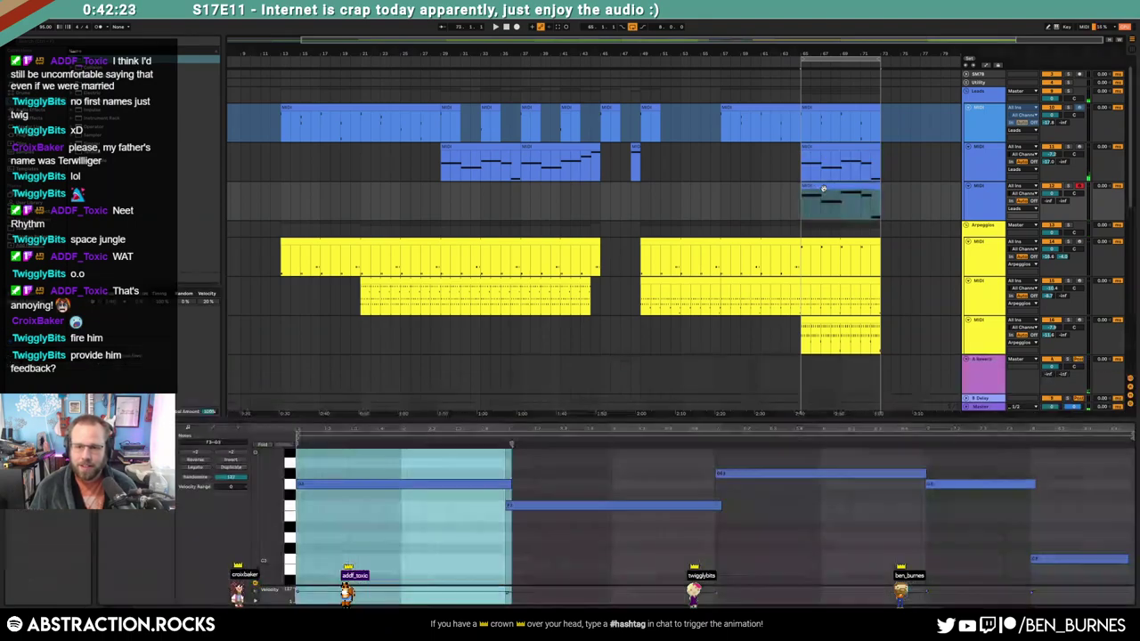
click(466, 475)
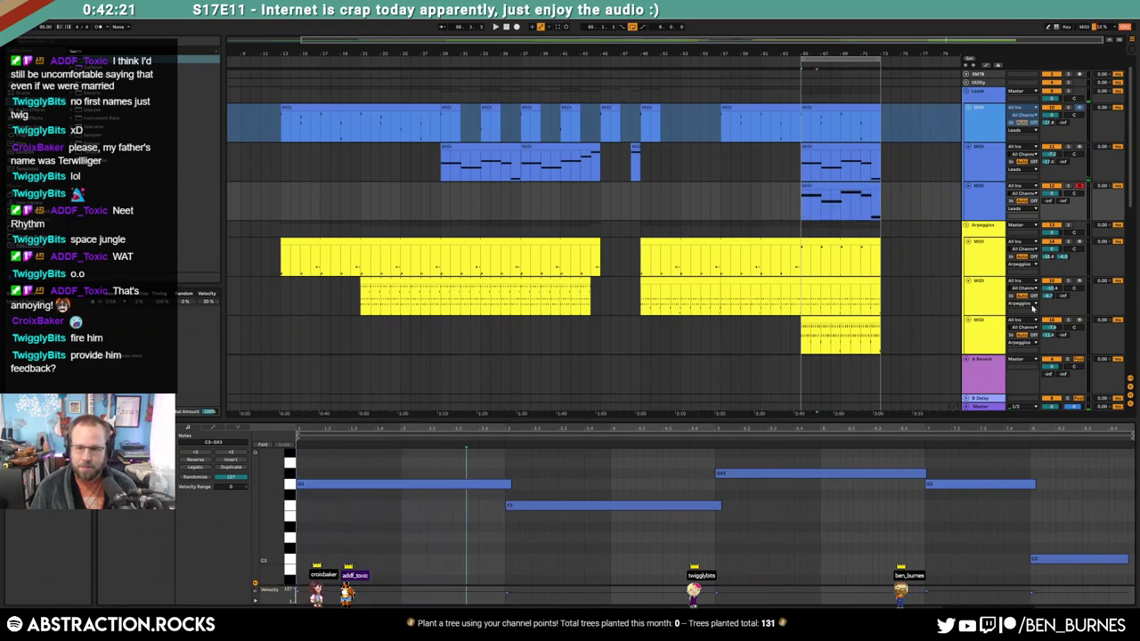
key(shift+Tab)
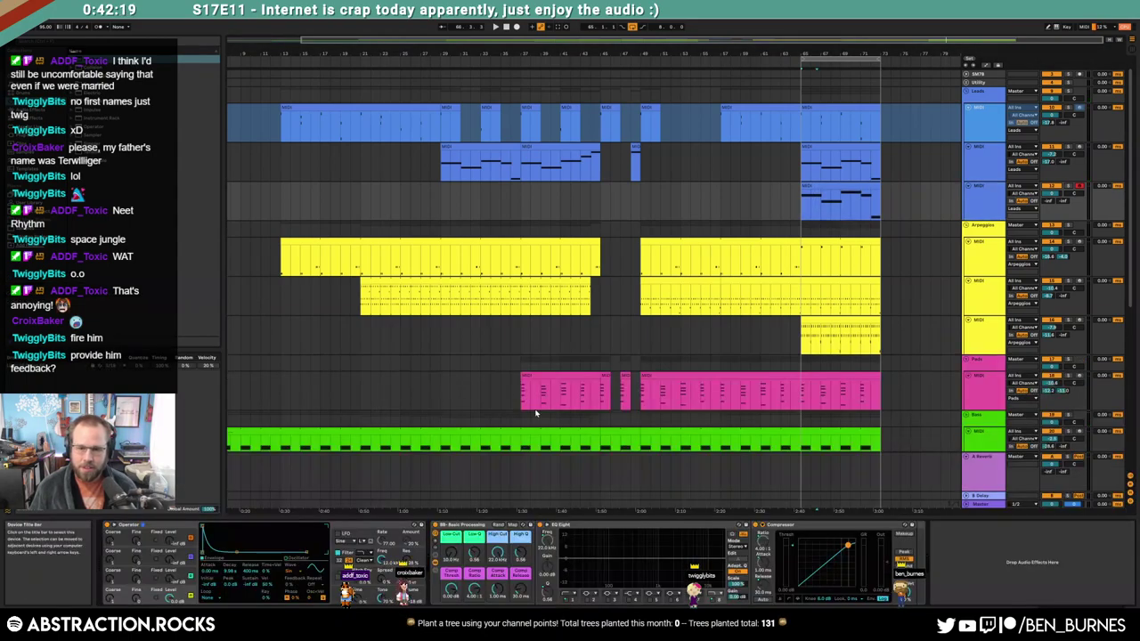
Shorten the decay of the third Leads track's Operator envelope and play from bar 65
click(831, 184)
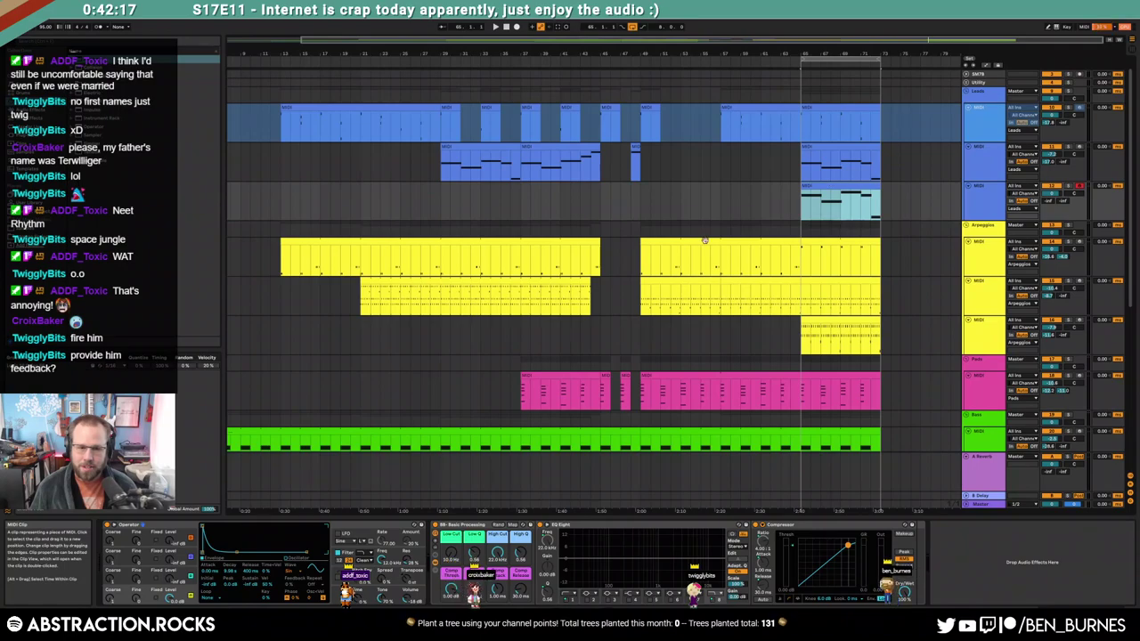
drag(237, 552, 231, 552)
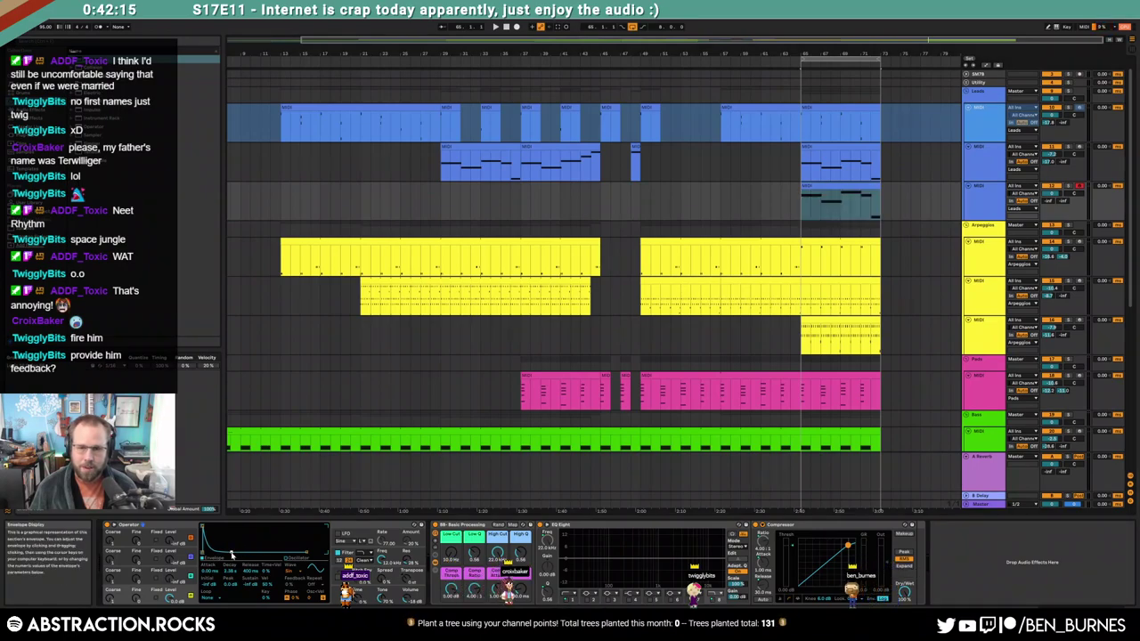
key(space)
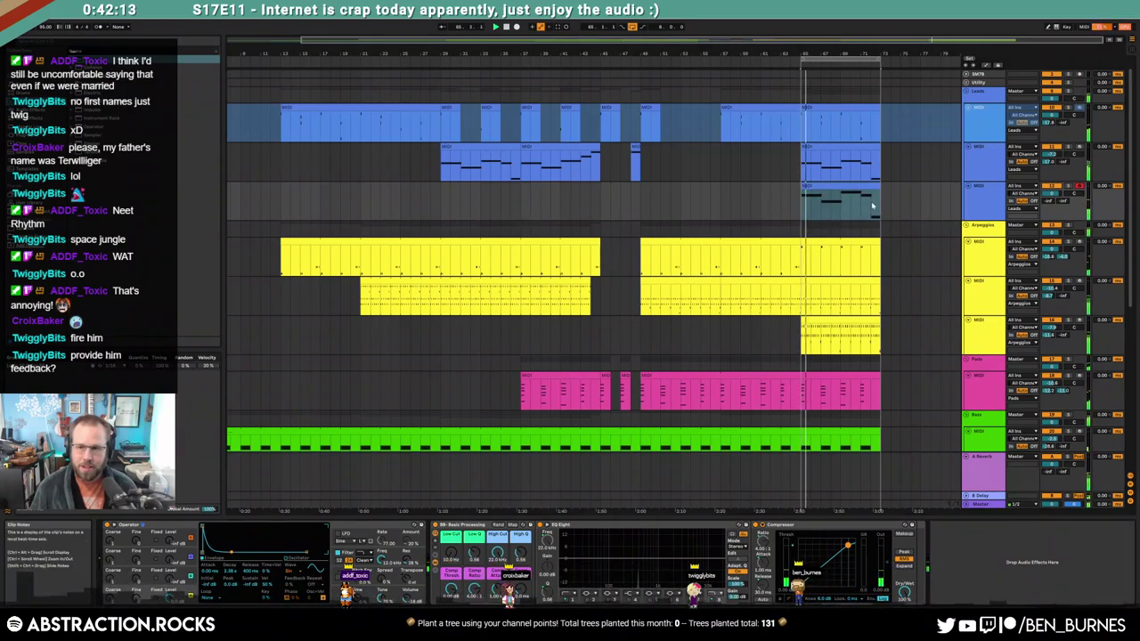
Transpose all notes in the third Leads track's bar 65 clip up by whole octaves and raise the track's reverb send
double_click(864, 187)
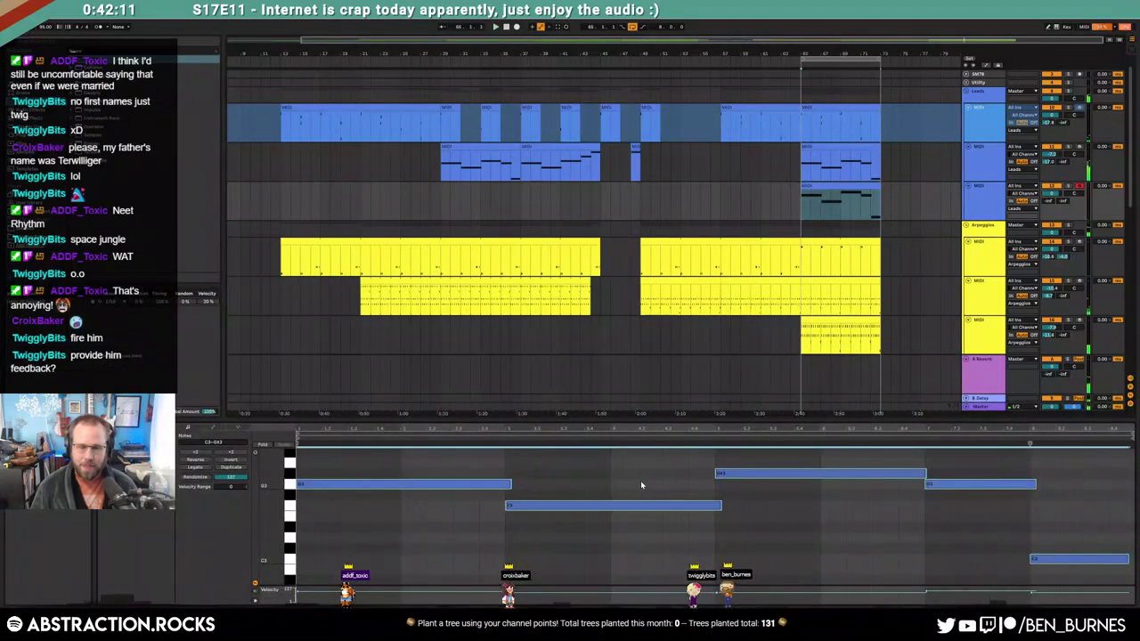
drag(1050, 202, 1050, 165)
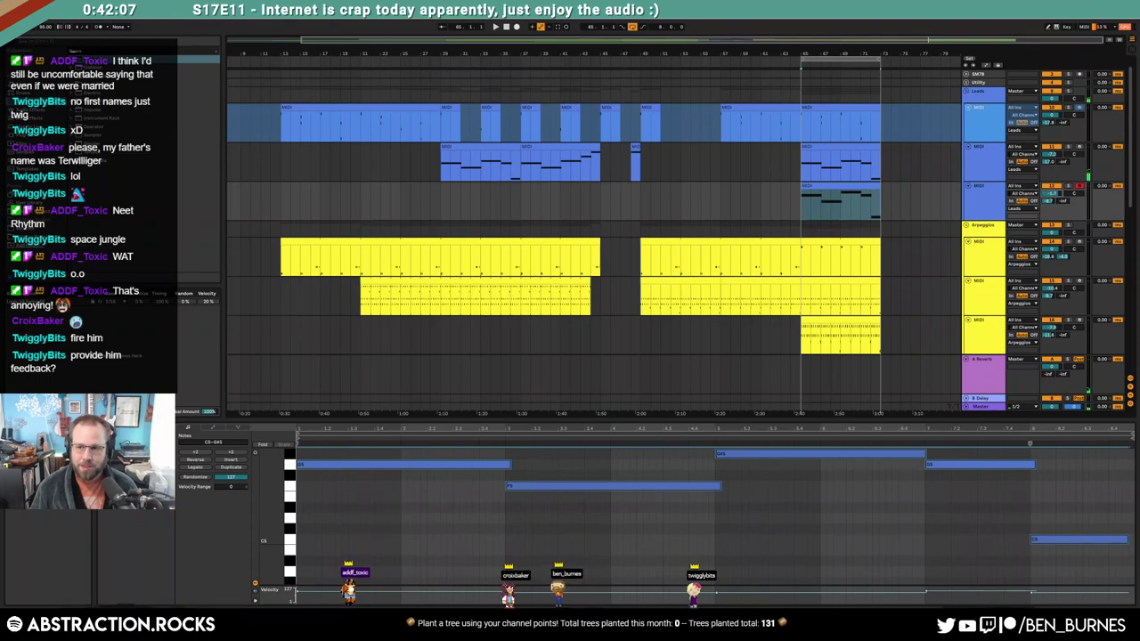
key(space)
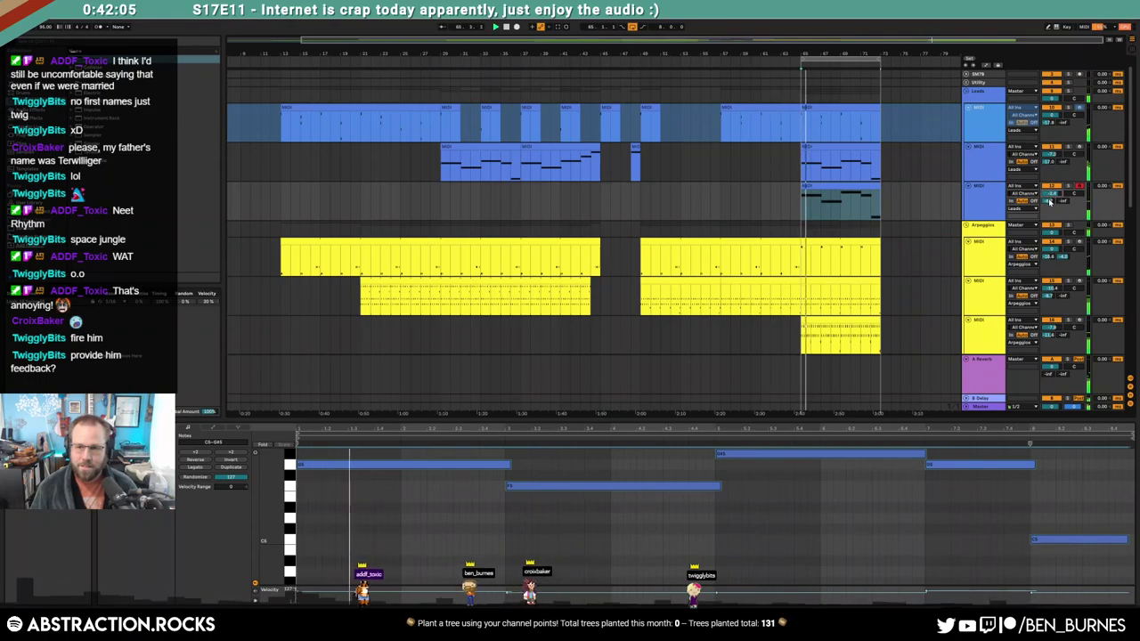
Balance the third Leads track's volume and reverb send, and lengthen its Operator envelope decay to 4.32 s
click(940, 208)
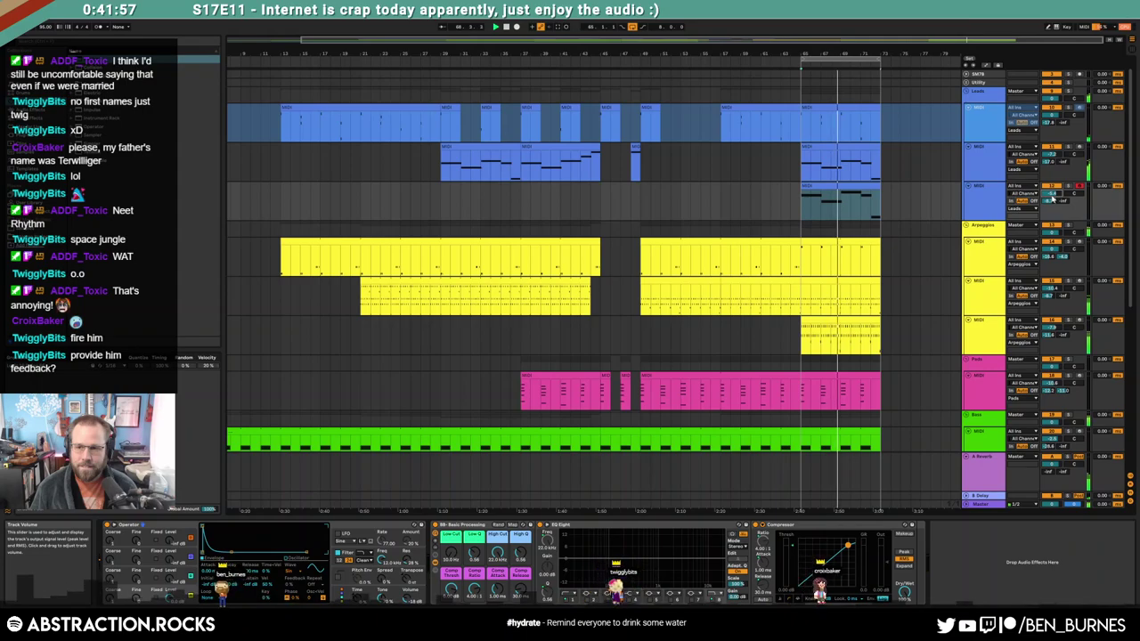
drag(1047, 203, 1047, 200)
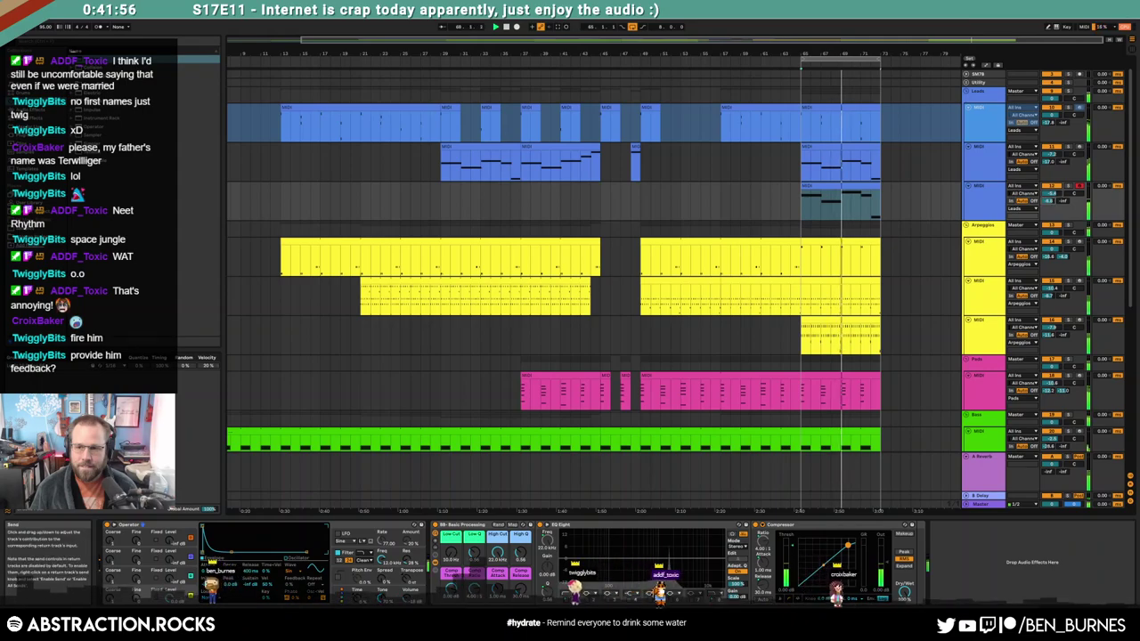
click(867, 186)
click(235, 552)
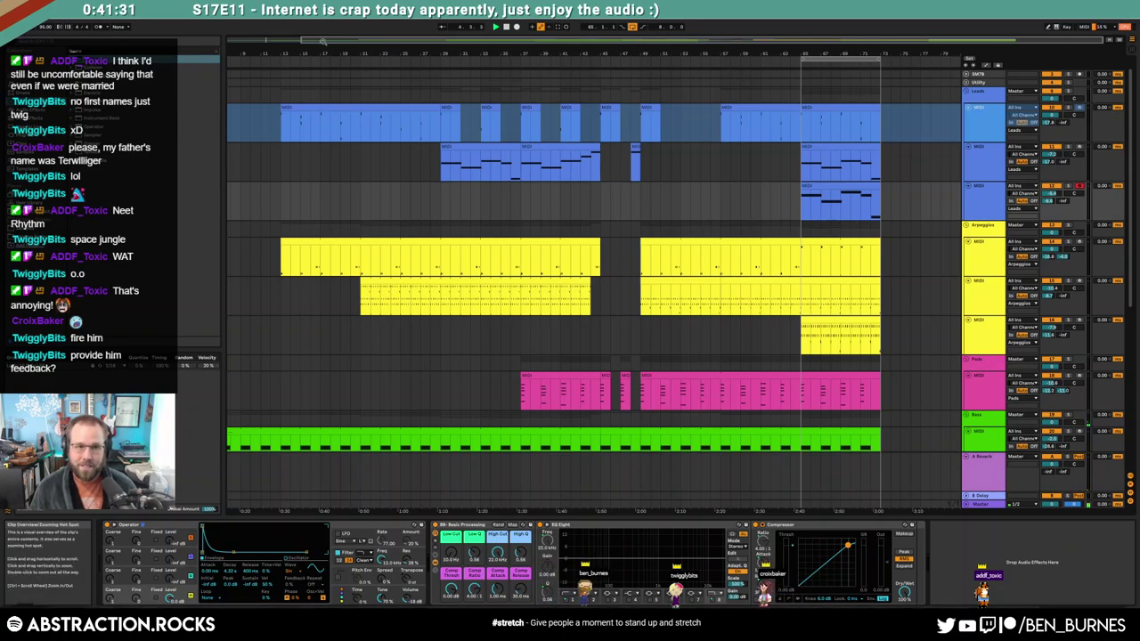
Copy the ride sample clip at bar 64 to bar 72 so that it ends at bar 73
scroll(363, 137, down, 2)
scroll(413, 257, down, 10)
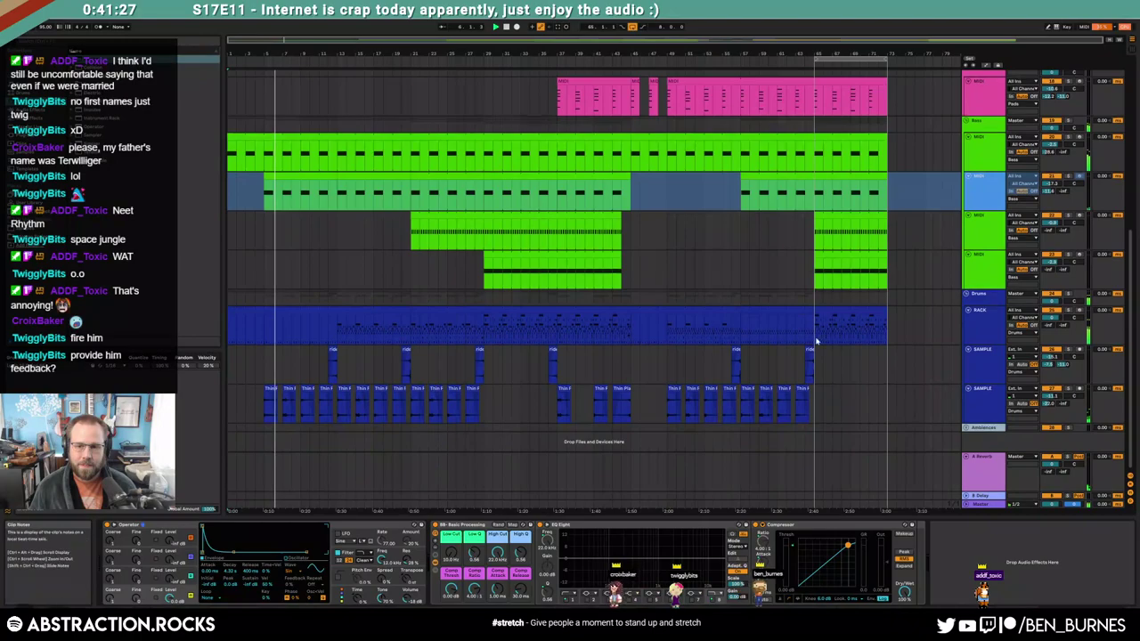
drag(810, 350, 883, 350)
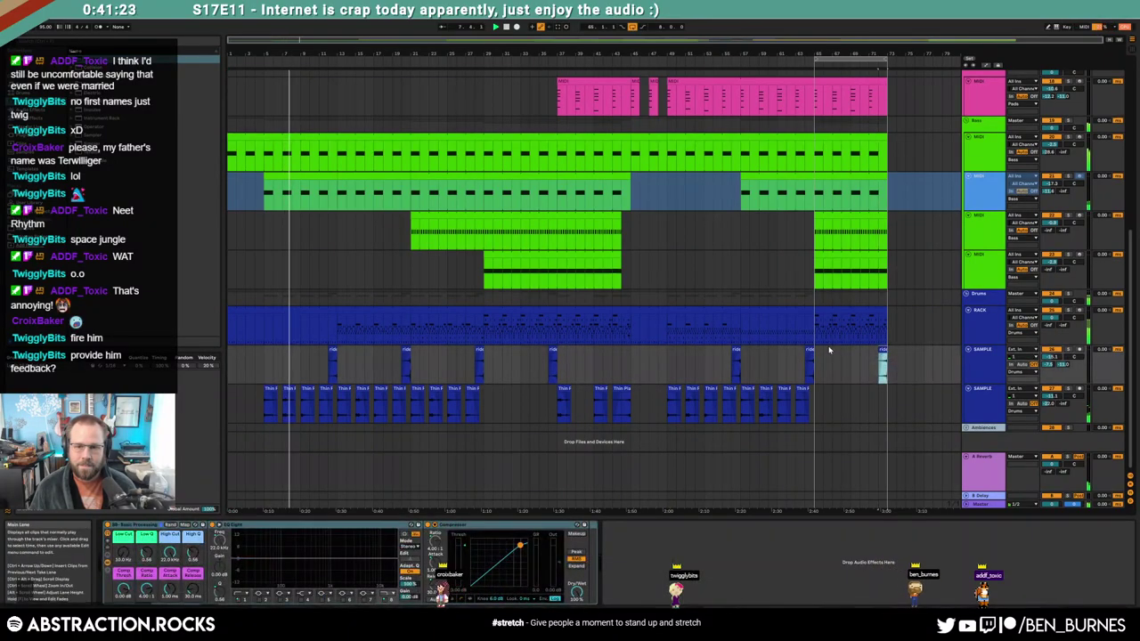
In the first Arpeggios track's bar 49 clip, add an A#3 note a sixteenth before bar 3 and raise bar 3's first note to D#4
scroll(833, 352, up, 5)
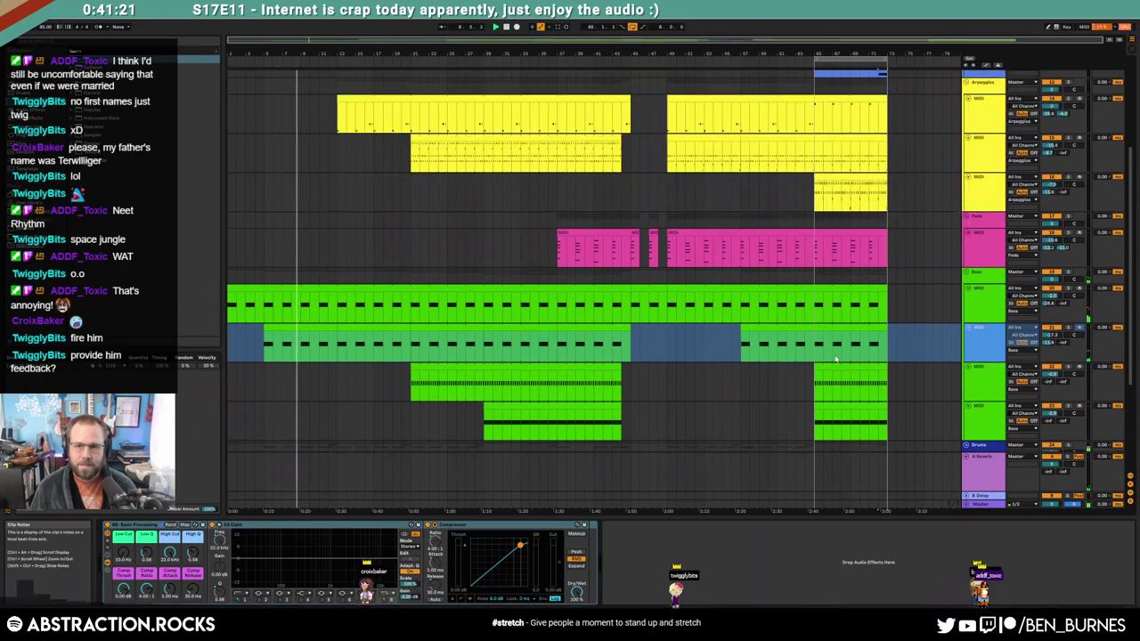
scroll(835, 359, up, 4)
scroll(836, 358, up, 3)
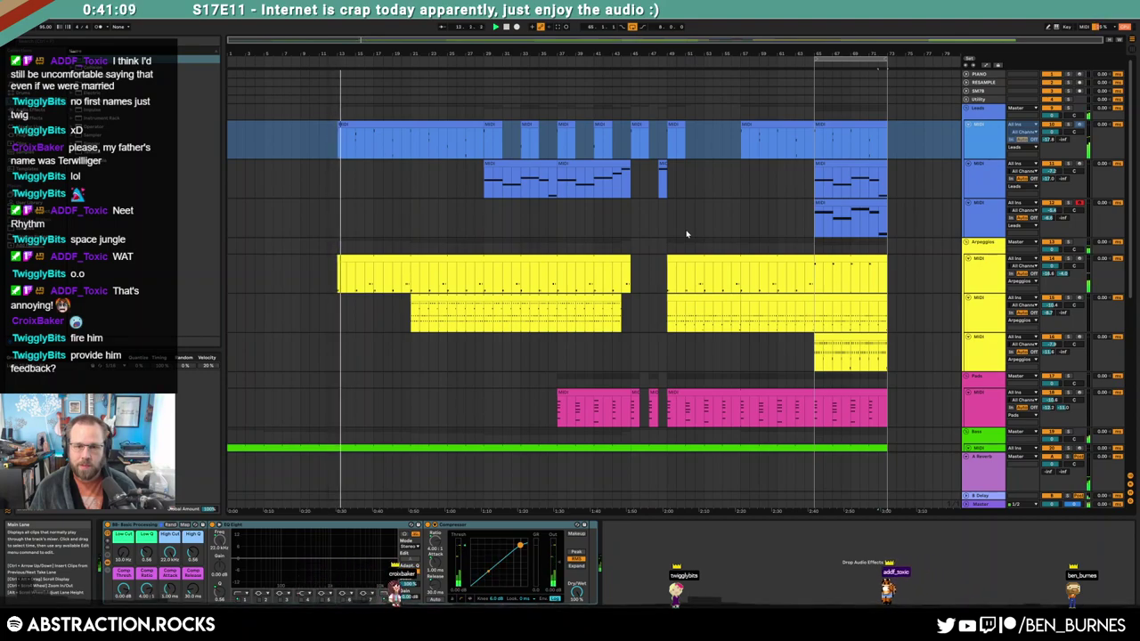
double_click(758, 259)
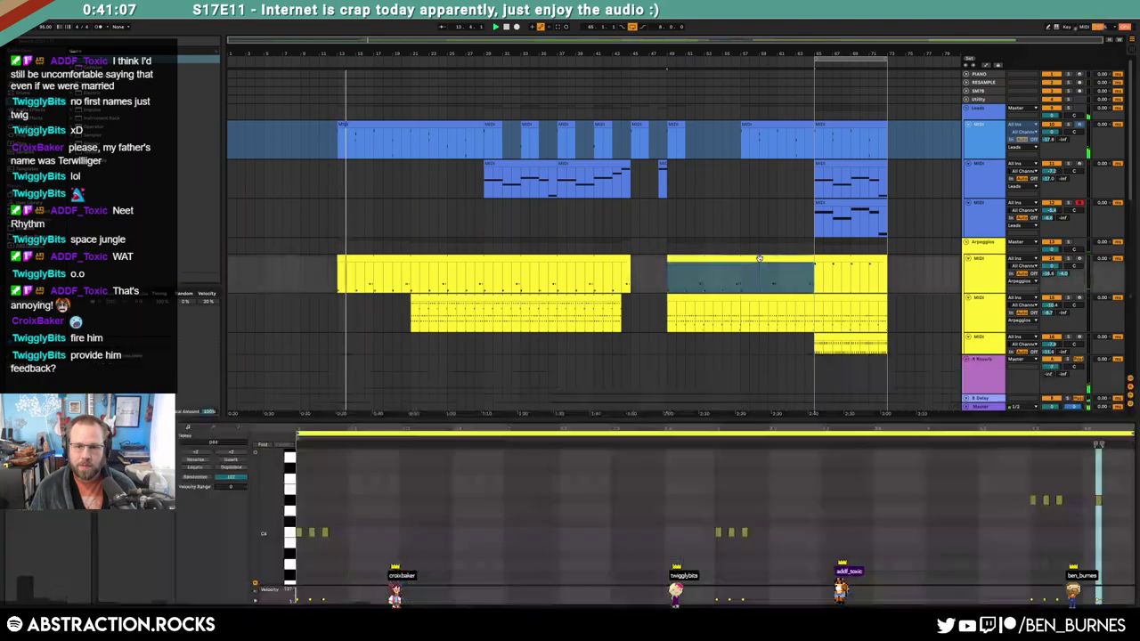
click(467, 507)
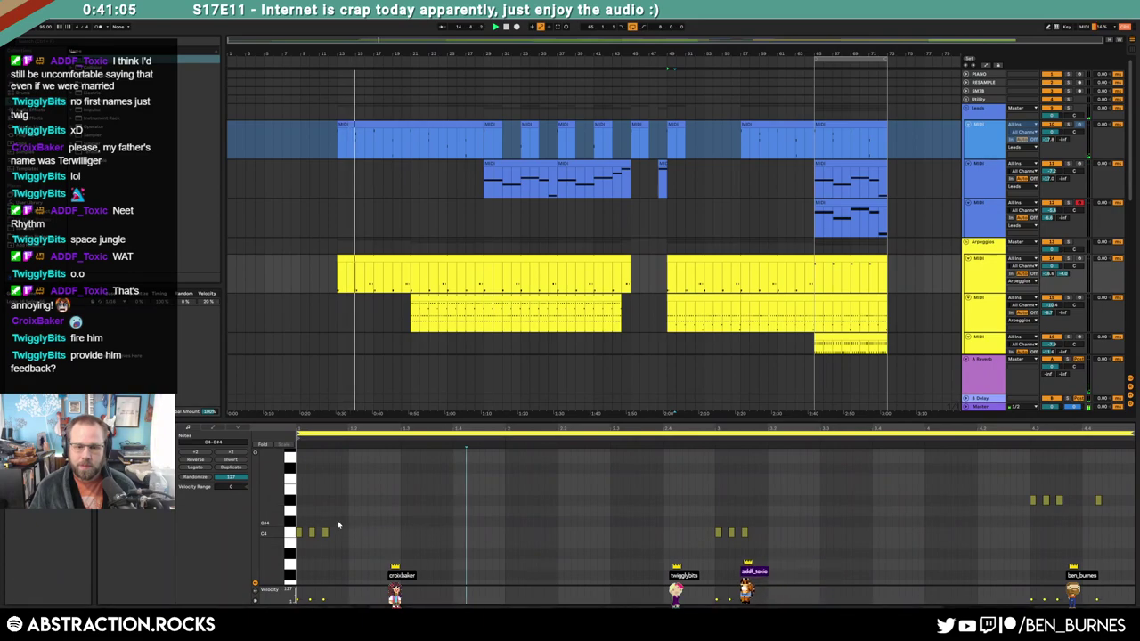
double_click(705, 553)
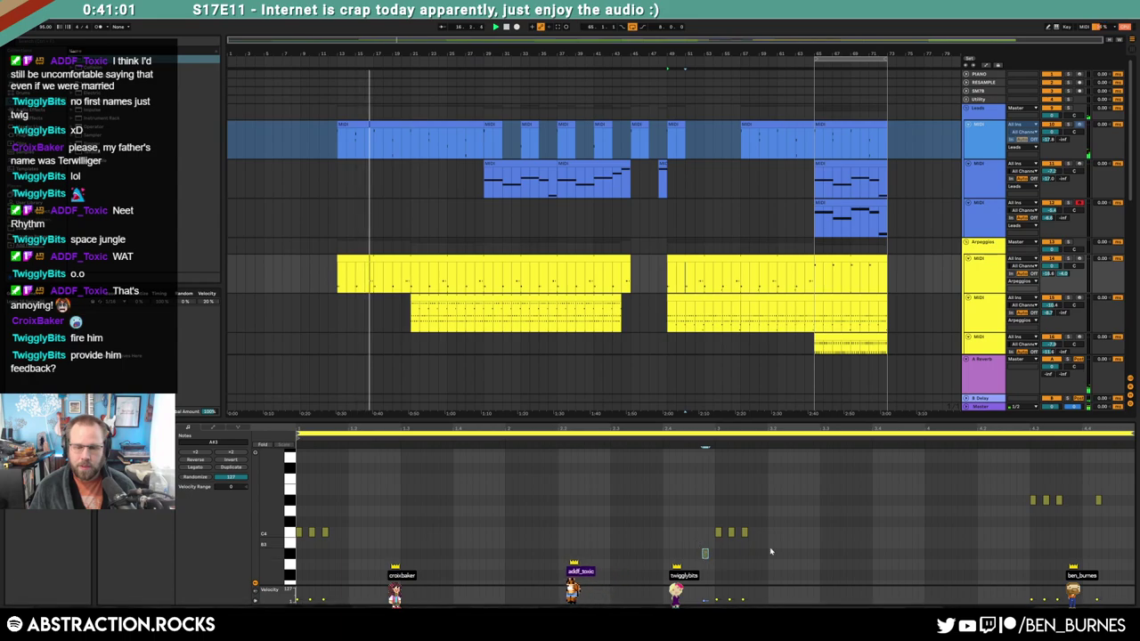
drag(720, 524, 720, 504)
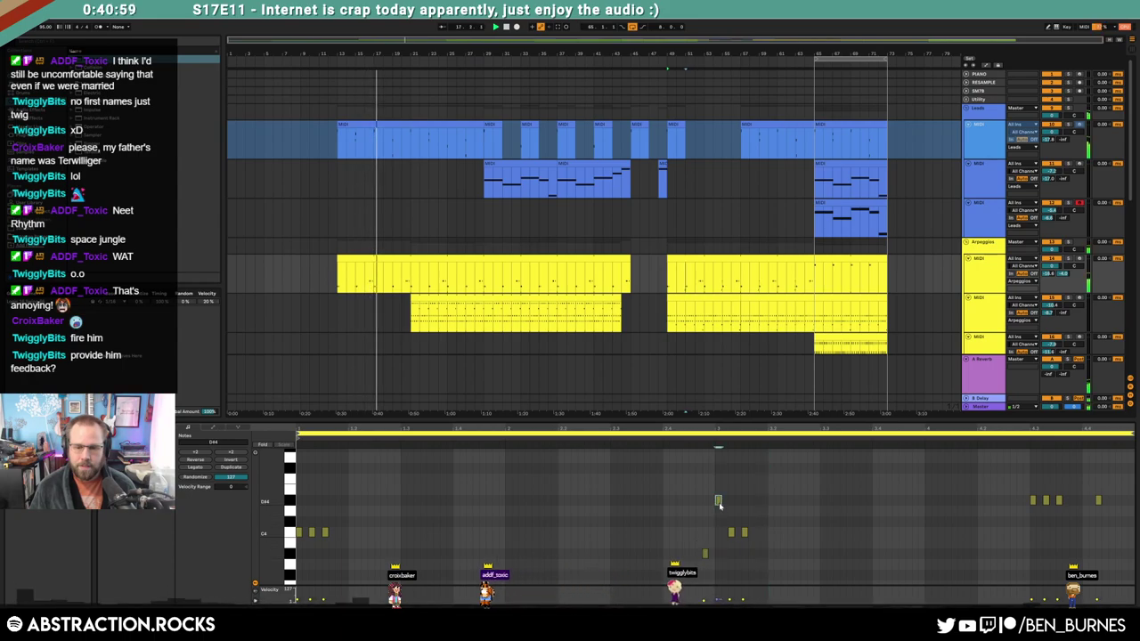
Lower the clip's closing group of notes by one semitone to D4, and raise its very last note to G4
drag(1017, 494, 1109, 542)
key(Down)
key(Up)
key(Up)
key(Up)
key(Up)
key(Up)
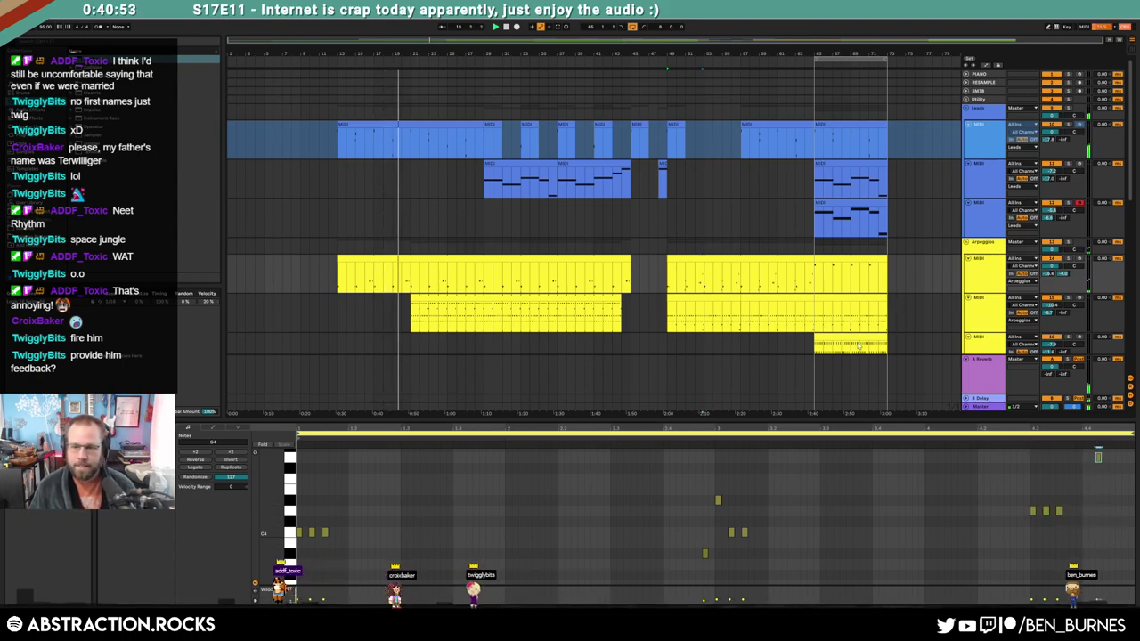
Close the note editor and inspect the Pads track's bar 37 clip and device chain during playback
key(shift+Tab)
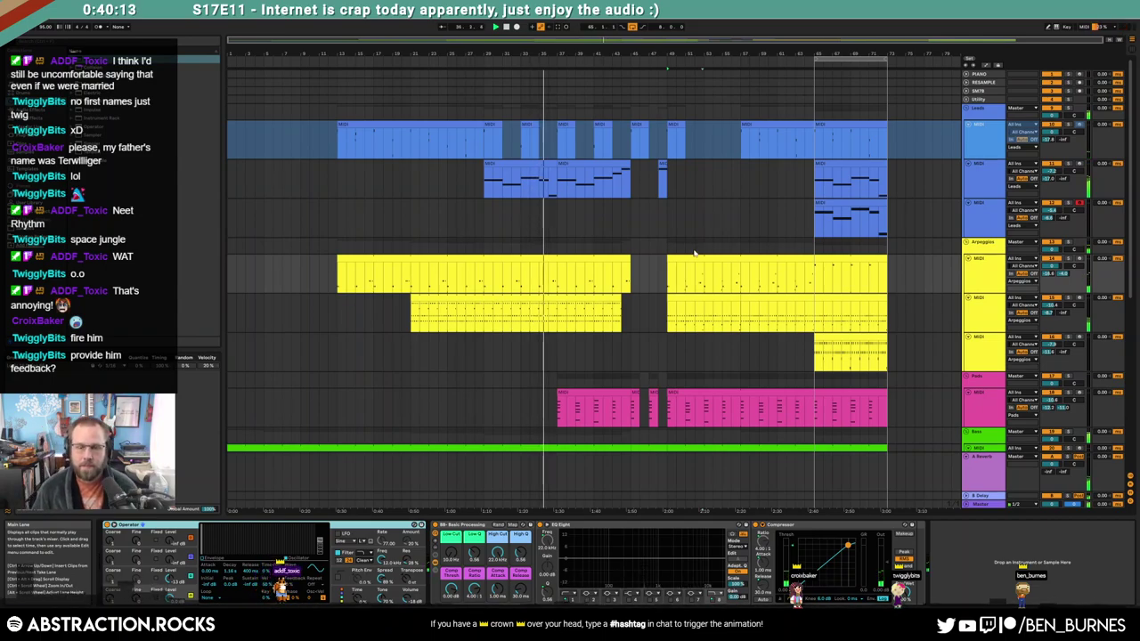
scroll(723, 300, down, 5)
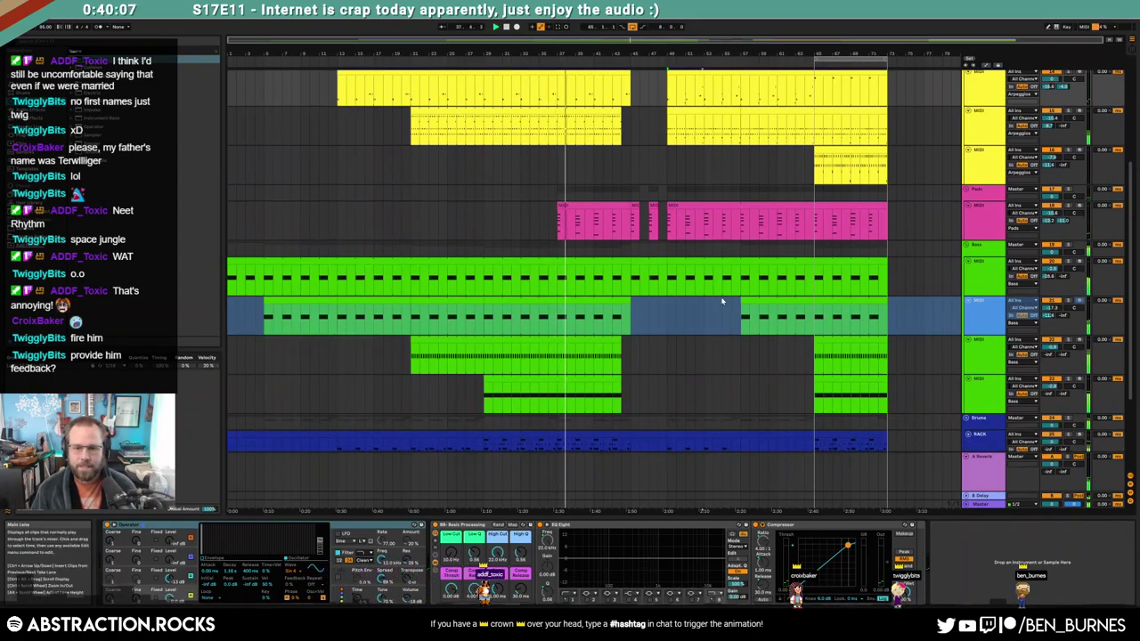
click(600, 206)
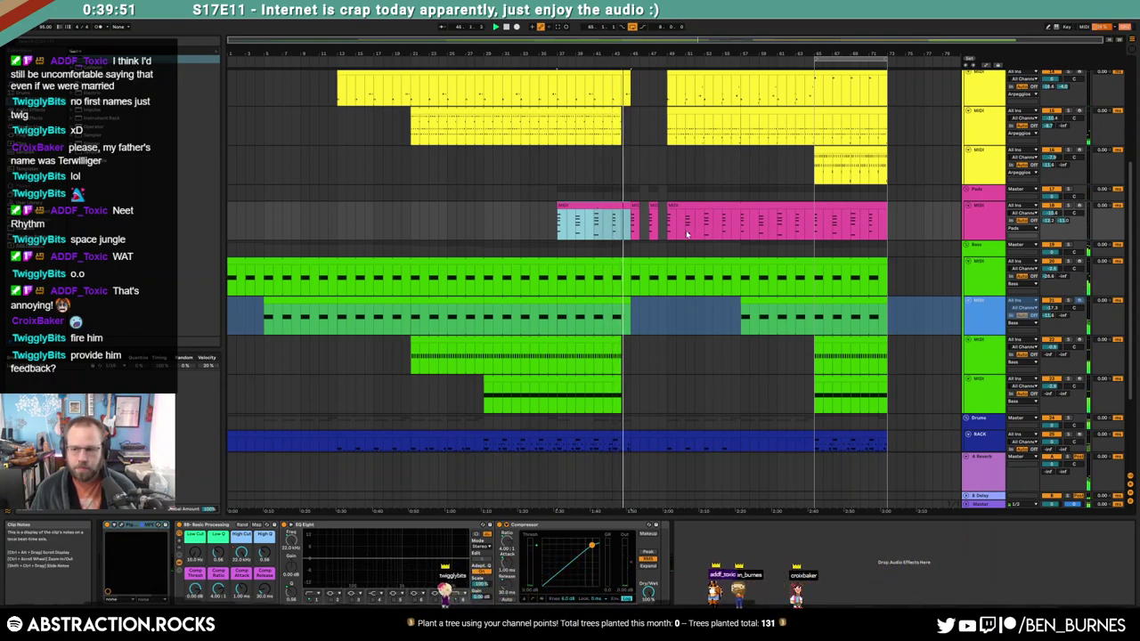
click(1047, 223)
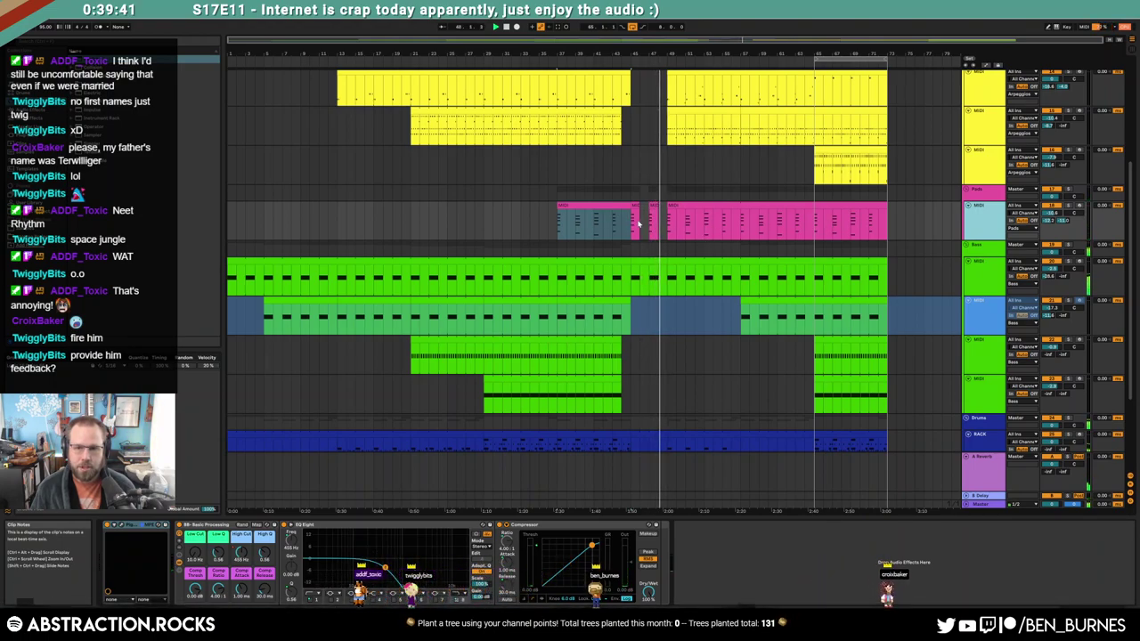
scroll(712, 254, up, 4)
scroll(710, 259, up, 2)
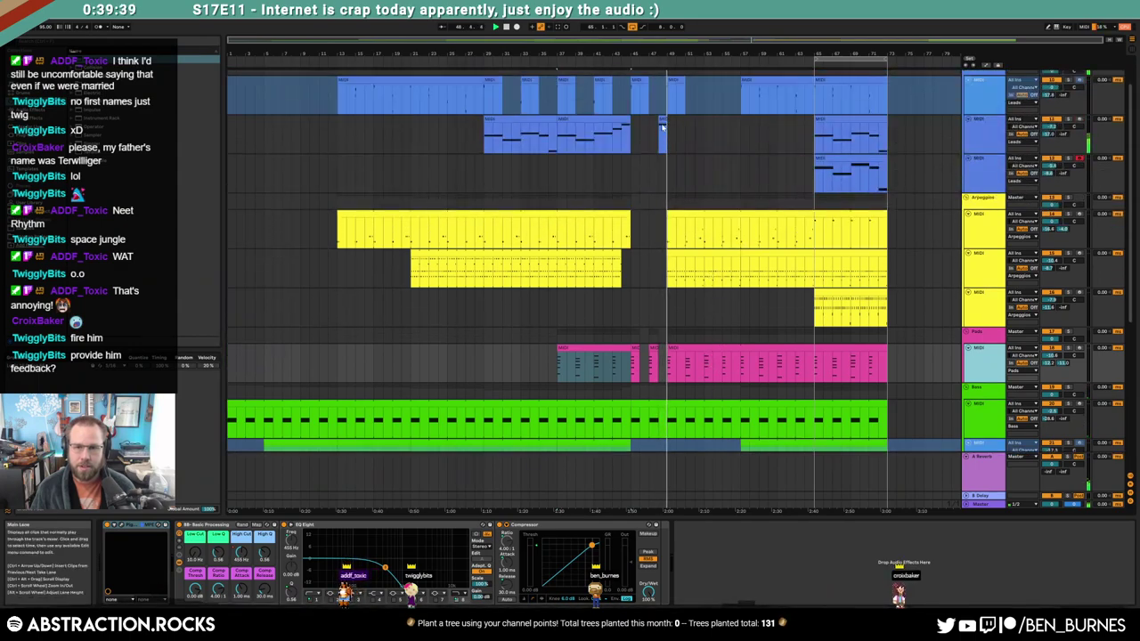
Delete the short clip at bar 48 on the second lead track and shift everything from bar 49 onward four bars later
click(663, 134)
key(Delete)
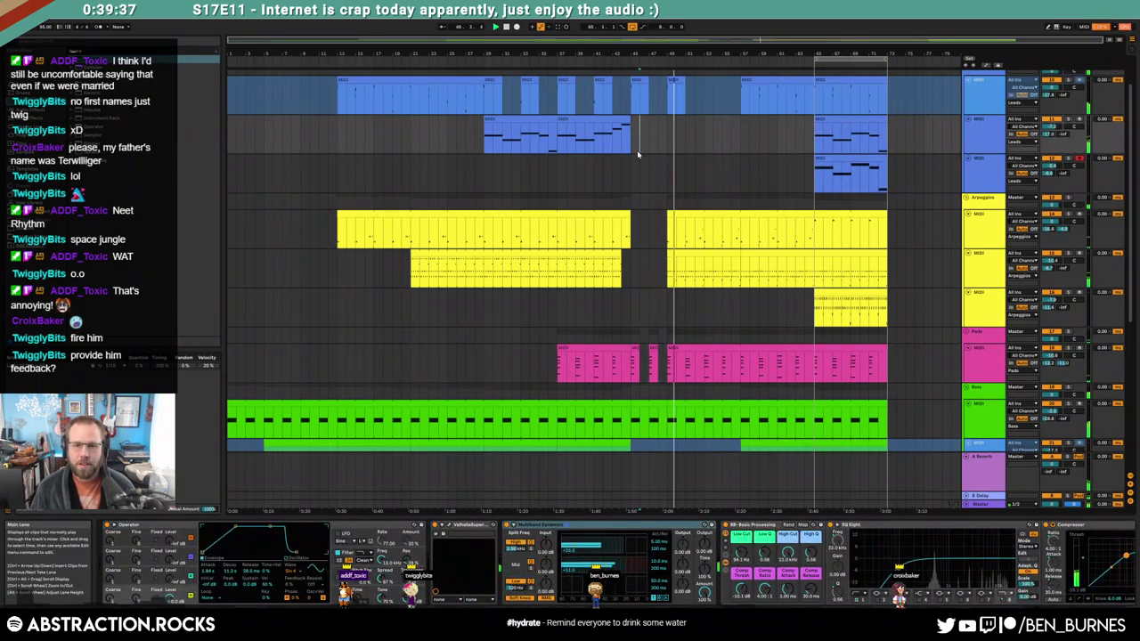
key(space)
drag(667, 106, 932, 505)
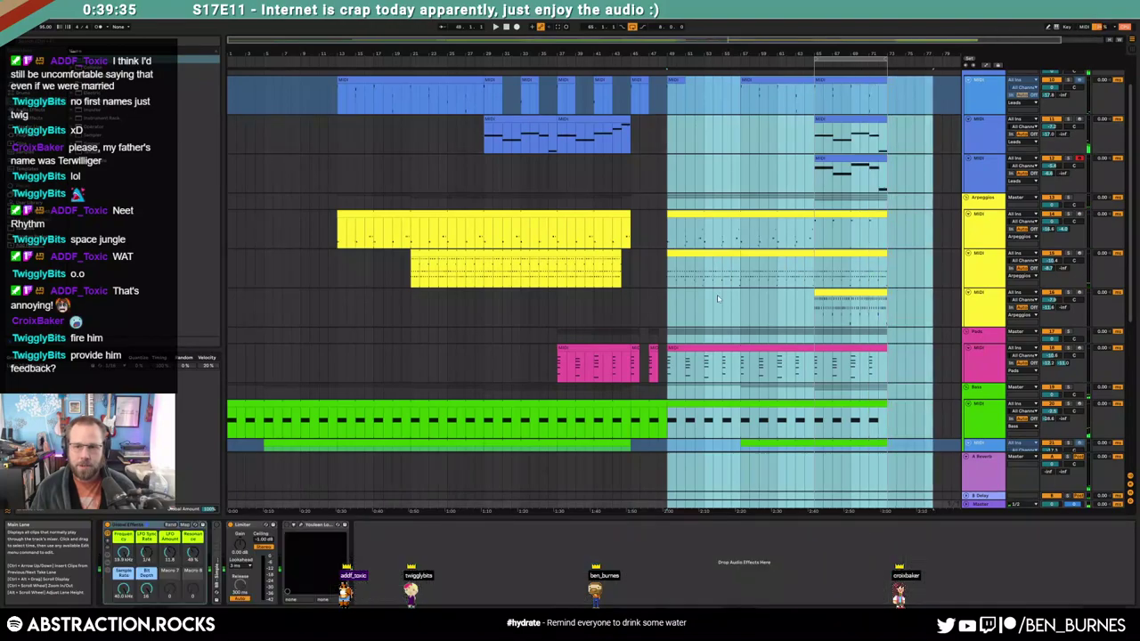
scroll(708, 282, up, 2)
drag(686, 131, 712, 130)
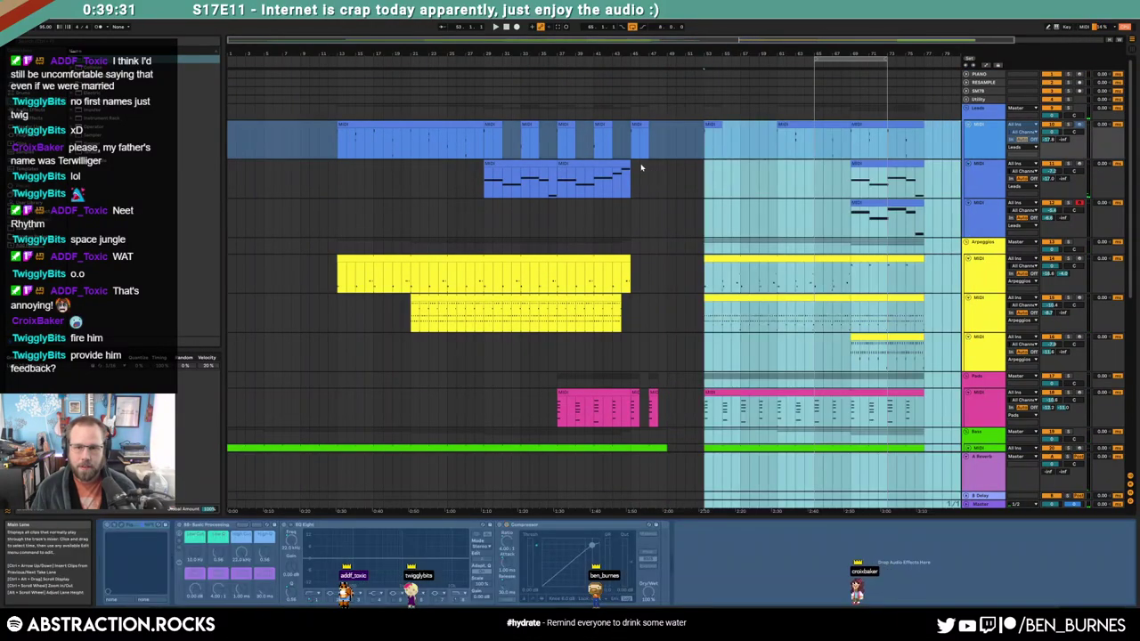
Copy the first lead track's clip at bar 45 to bar 49 and duplicate the pad clips of bars 45–49 into the gap
click(642, 169)
click(636, 123)
drag(669, 128, 675, 128)
drag(668, 400, 632, 404)
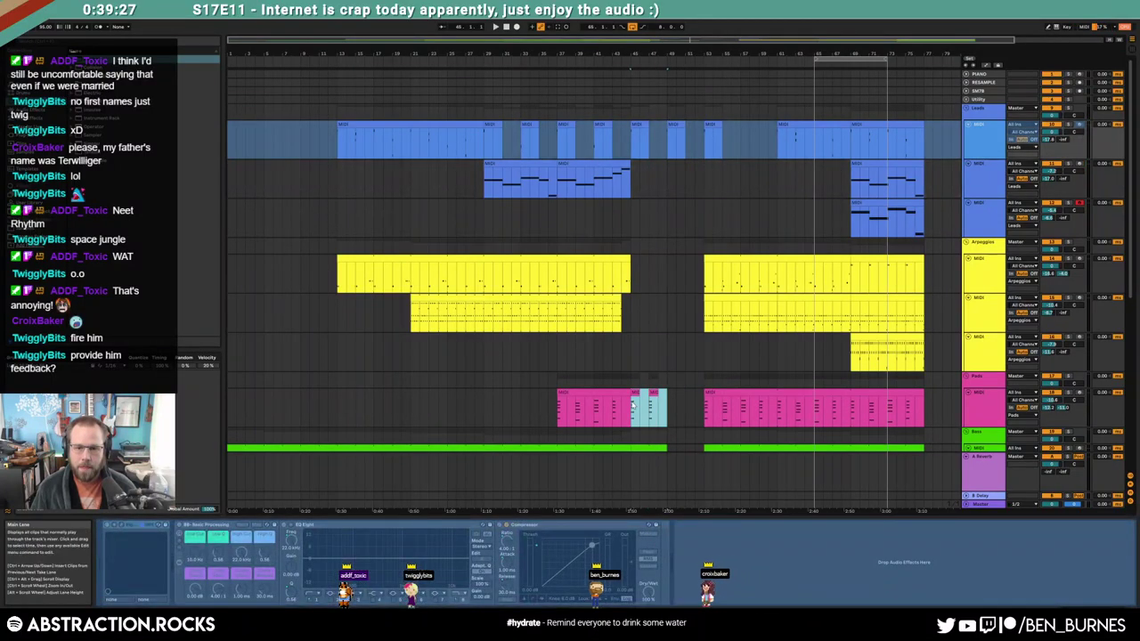
key(ctrl+d)
Extend the first bass track's clip across the gap and draw a small Macro 1 automation ramp peaking at about 0.14 near bar 52
scroll(685, 415, down, 2)
drag(665, 351, 637, 358)
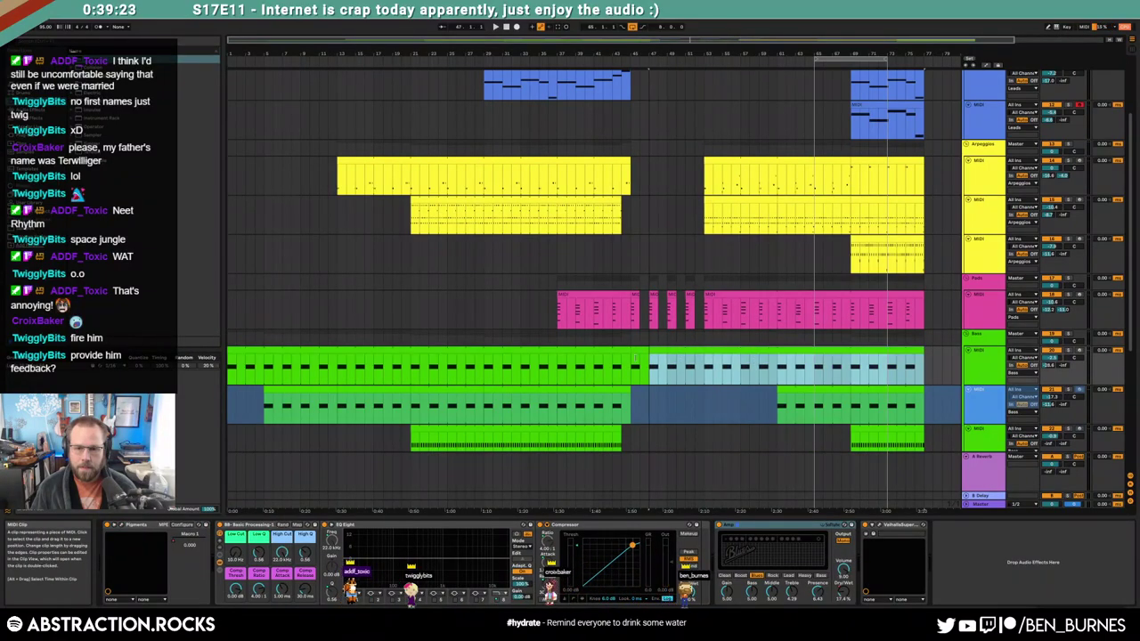
key(a)
key(a)
key(a)
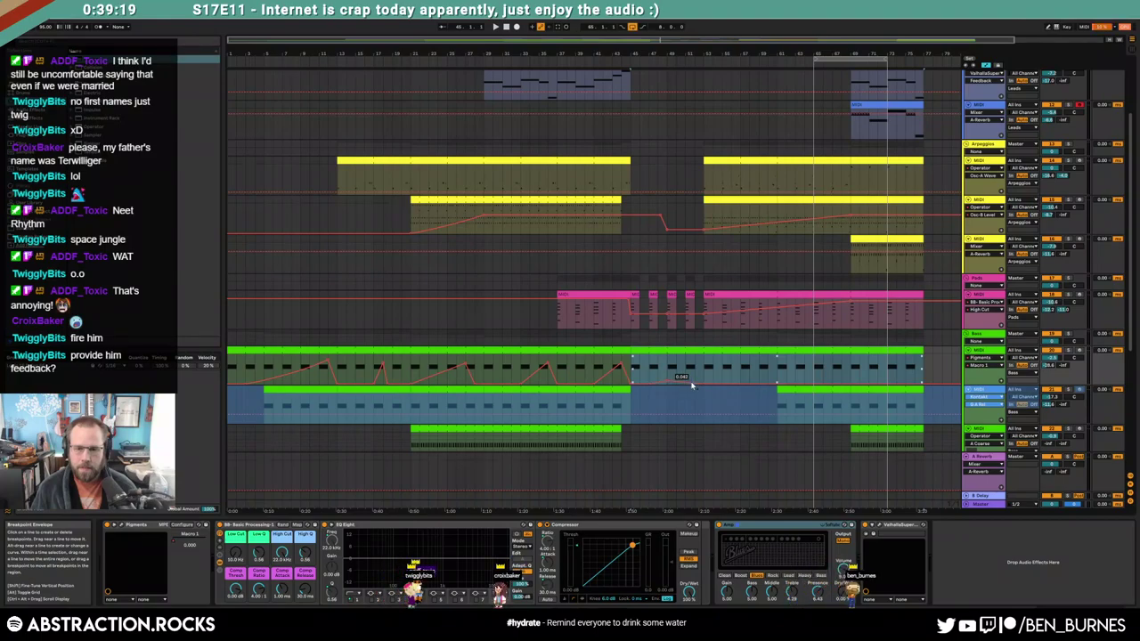
drag(701, 387, 695, 382)
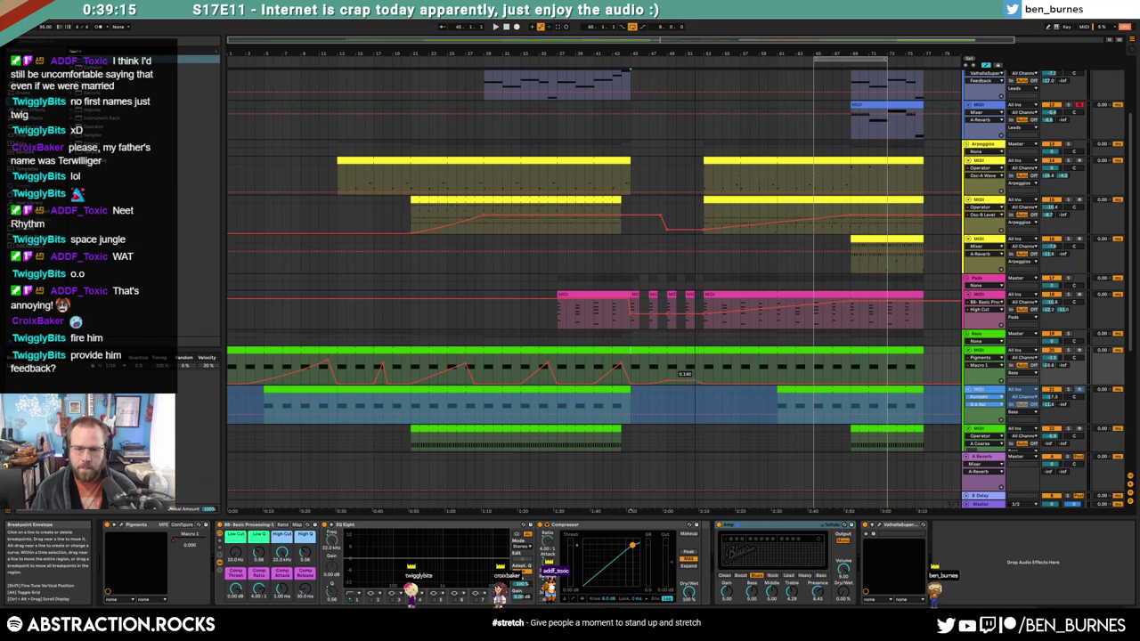
click(670, 371)
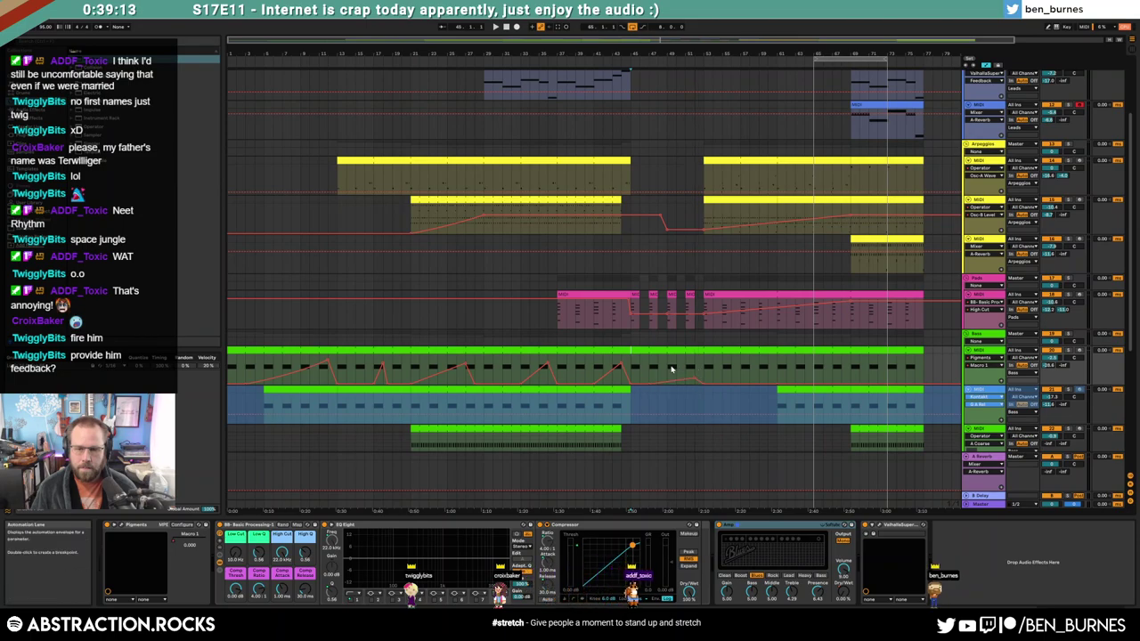
Extend the drum rack clip across the empty bars 49–53
scroll(679, 394, down, 3)
scroll(679, 404, down, 2)
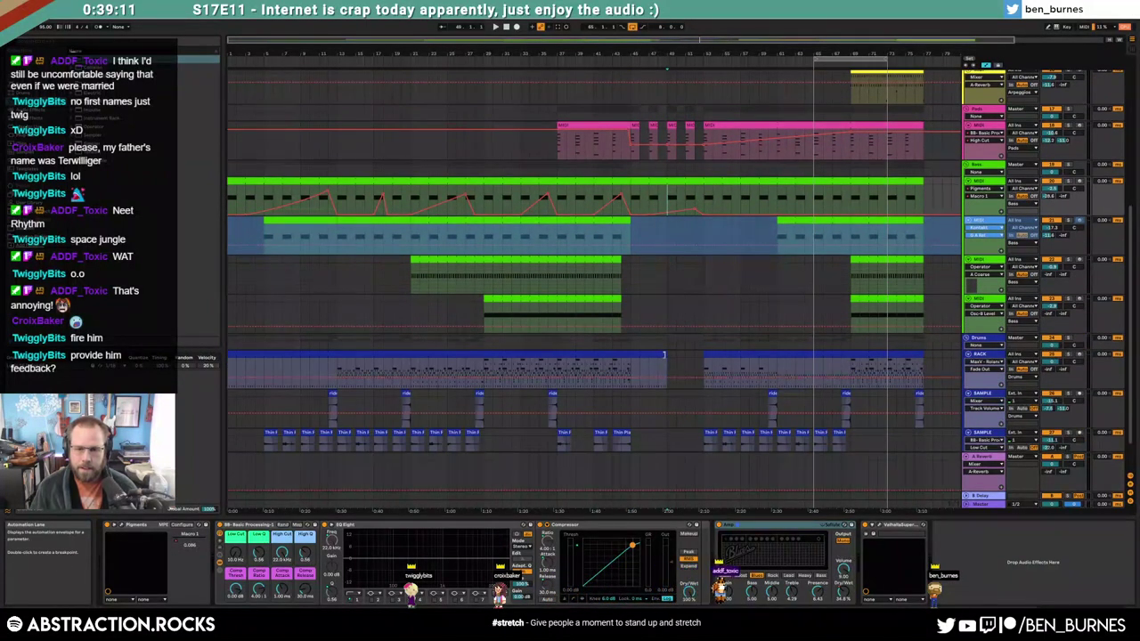
drag(663, 355, 696, 355)
Copy the Thin sample clips on the second drum sample track into the gap at bars 49 and 51
scroll(687, 369, down, 2)
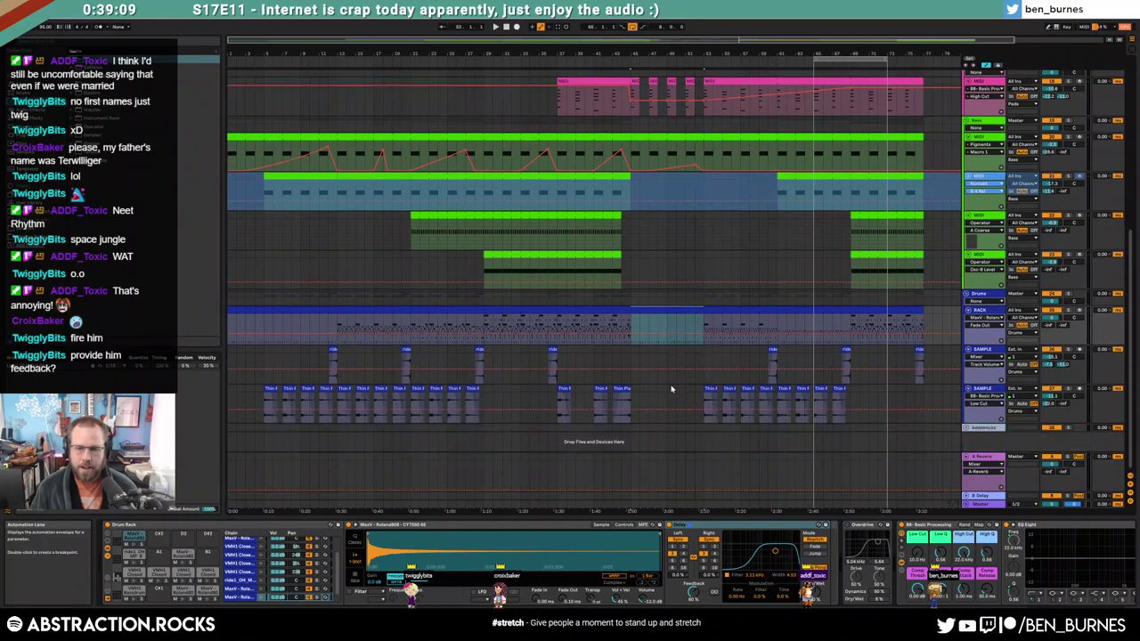
click(563, 390)
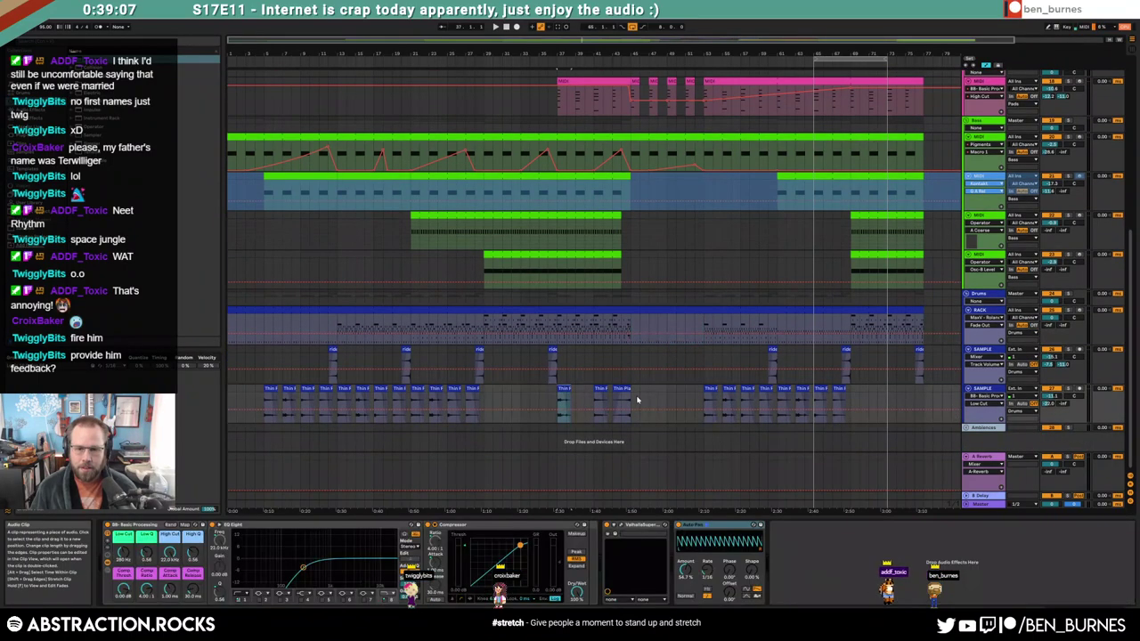
key(a)
click(452, 390)
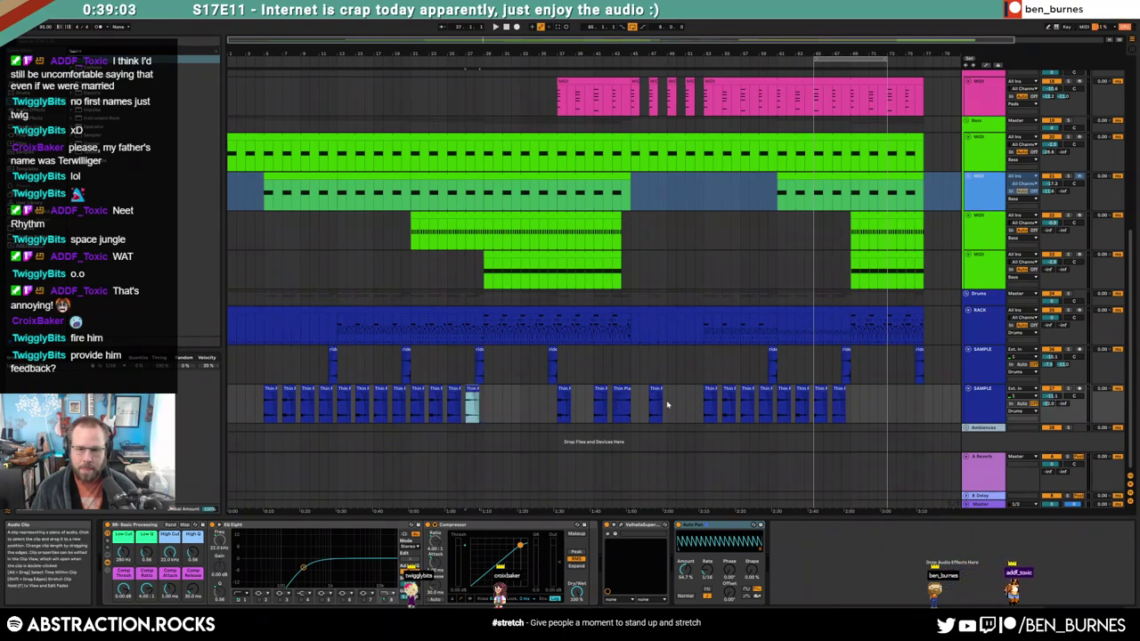
drag(655, 389, 668, 389)
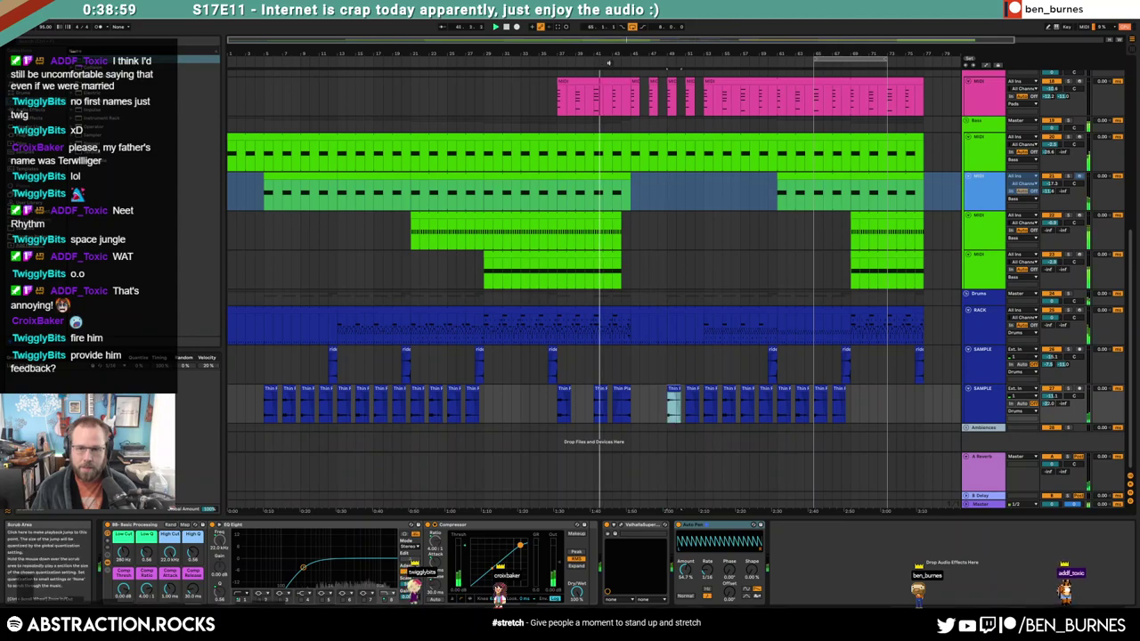
Play back the breakdown and adjust the pads' High Cut automation drop around bar 45
key(a)
key(space)
click(669, 103)
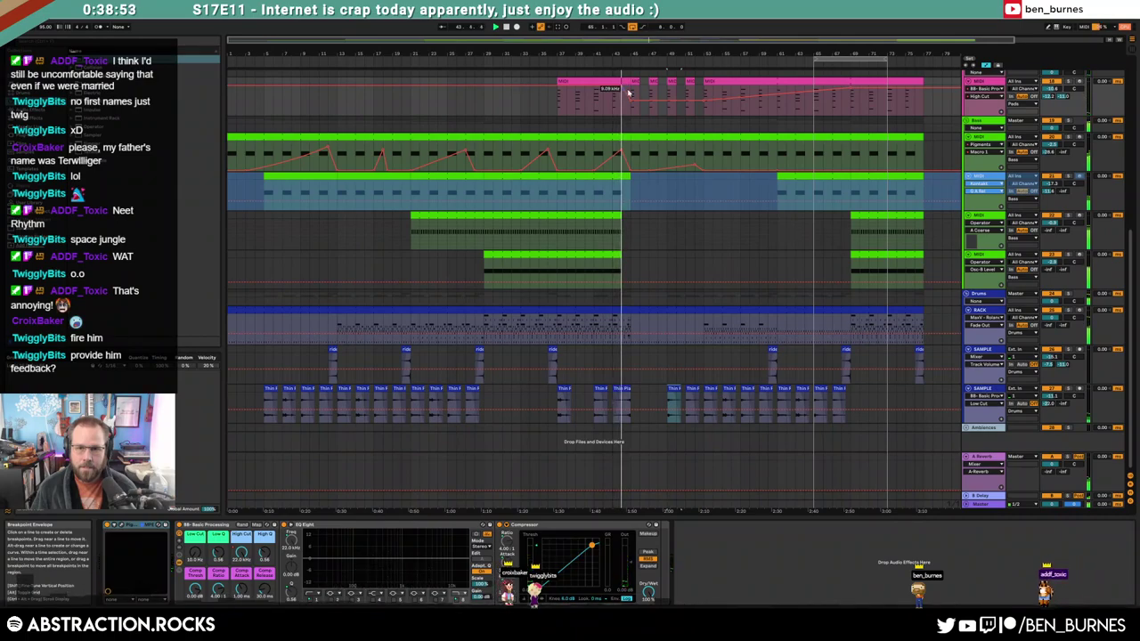
key(a)
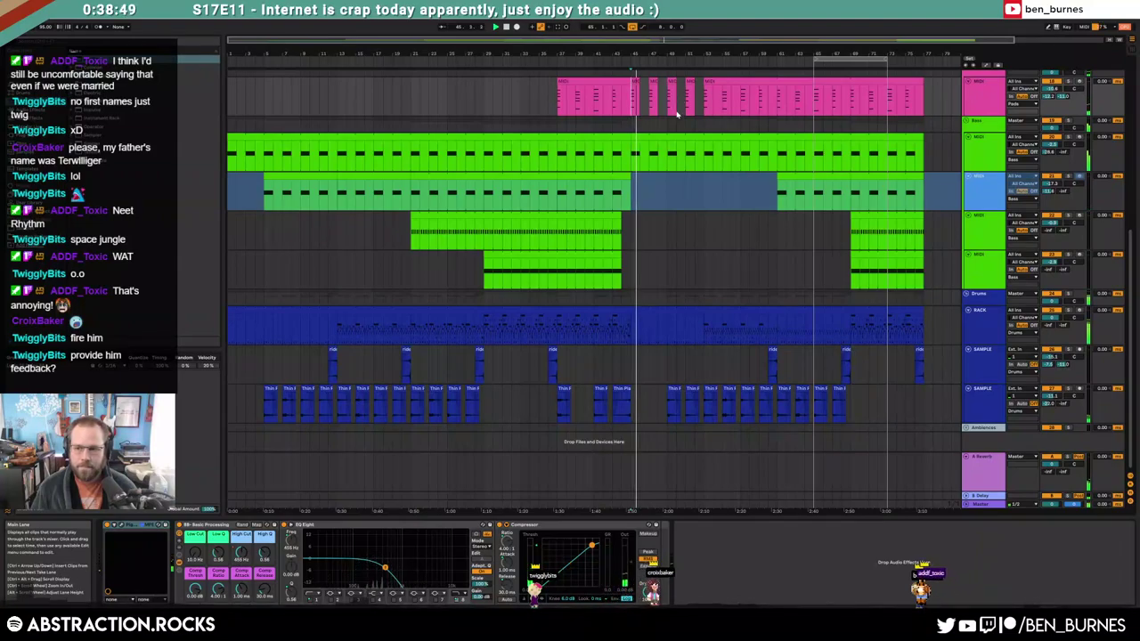
Select bars 49–53 of the drum rack clip and open its notes for editing
scroll(699, 165, up, 5)
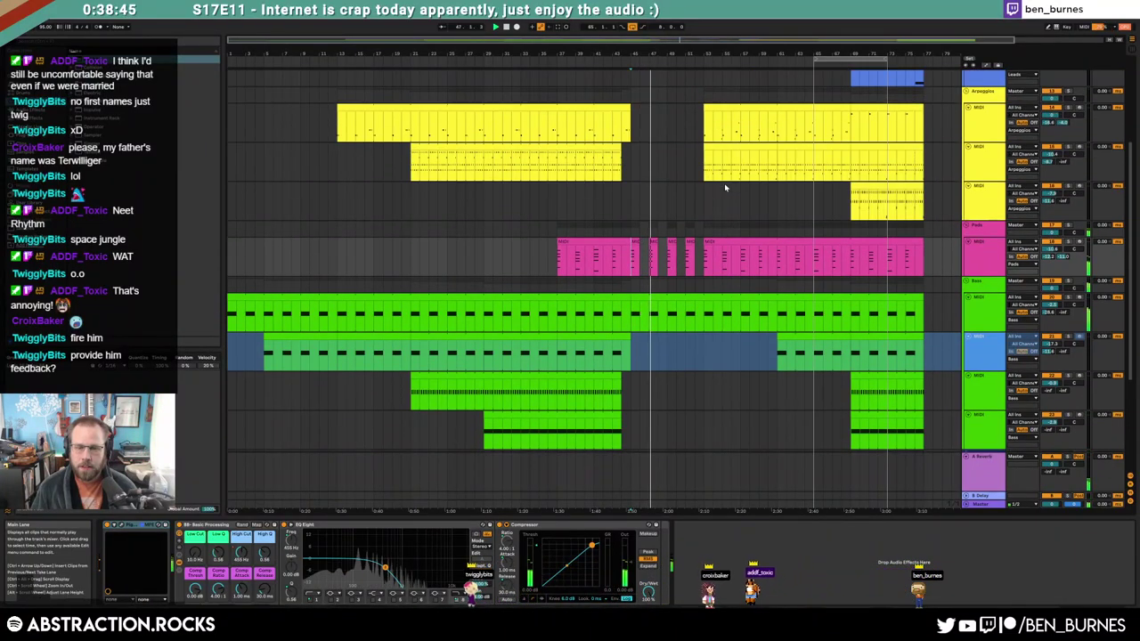
scroll(713, 205, down, 2)
scroll(704, 223, down, 2)
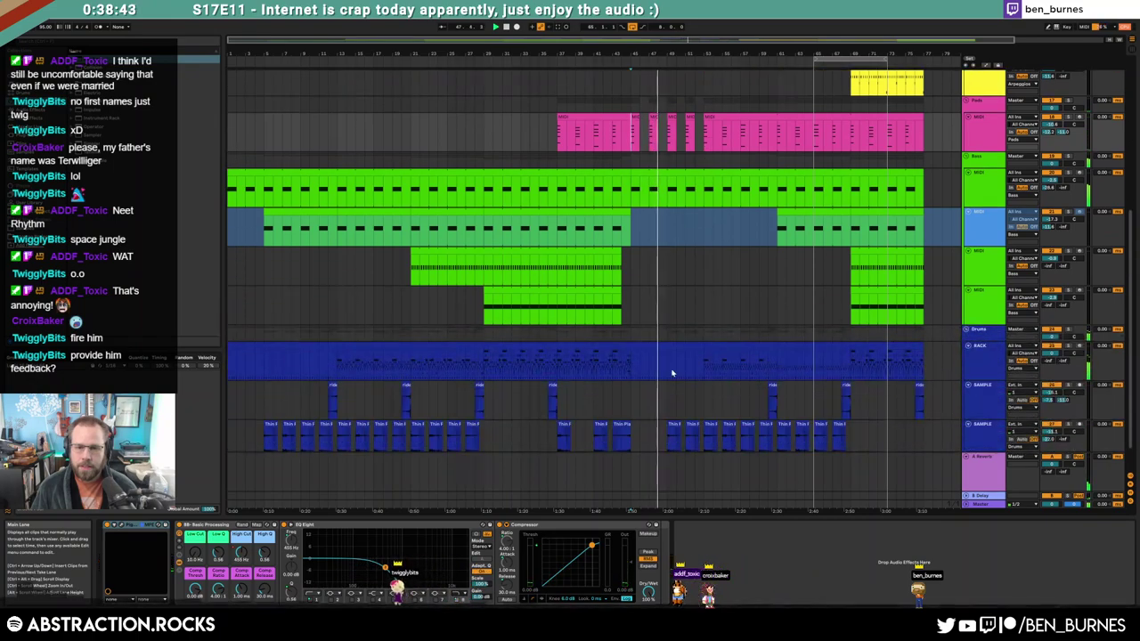
drag(668, 357, 704, 356)
double_click(690, 349)
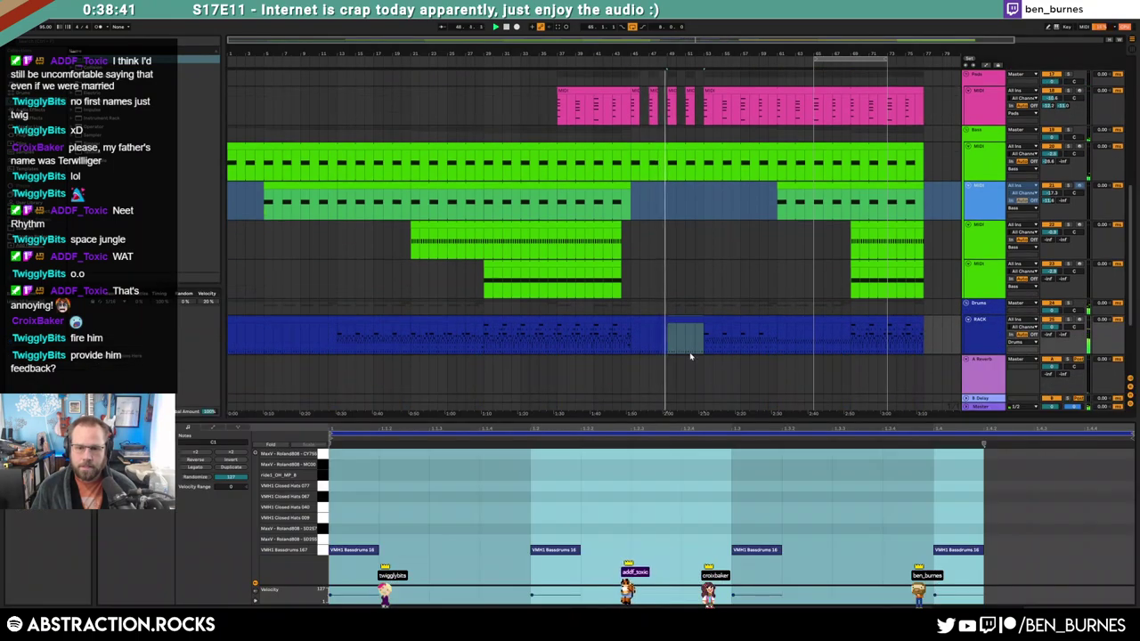
Add VMH1 Closed Hats 040 notes on the four offbeats between the bass drum hits, and close the note editor
double_click(436, 507)
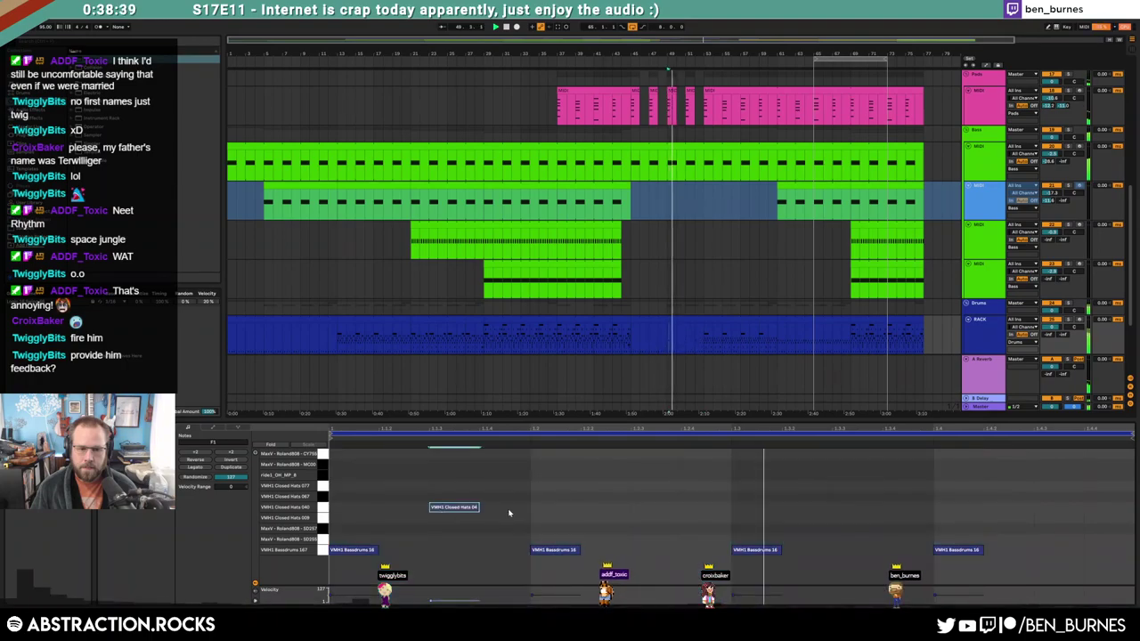
mouse_move(530, 511)
mouse_down()
mouse_move(345, 511)
mouse_move(507, 509)
mouse_up()
click(346, 511)
key(ctrl+d)
key(ctrl+d)
key(ctrl+d)
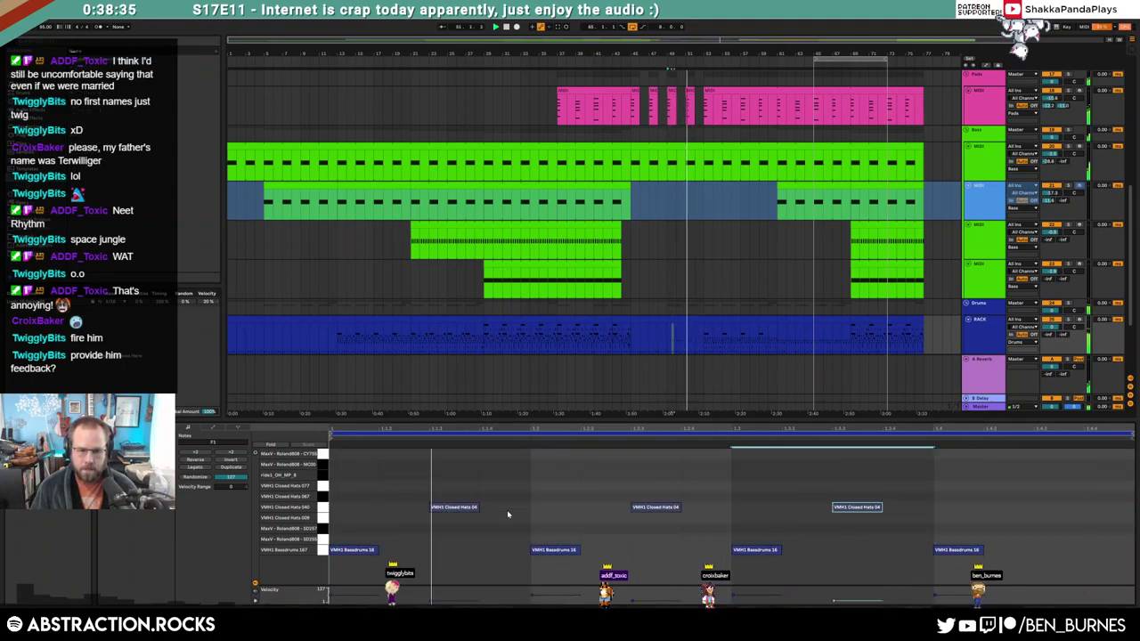
click(983, 506)
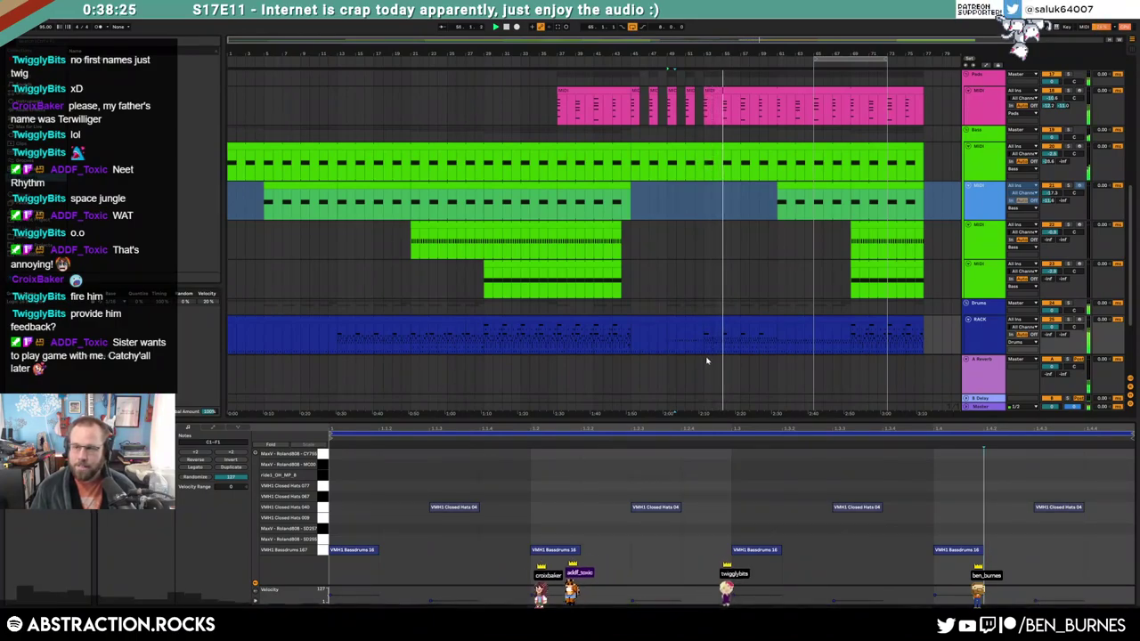
key(shift+Tab)
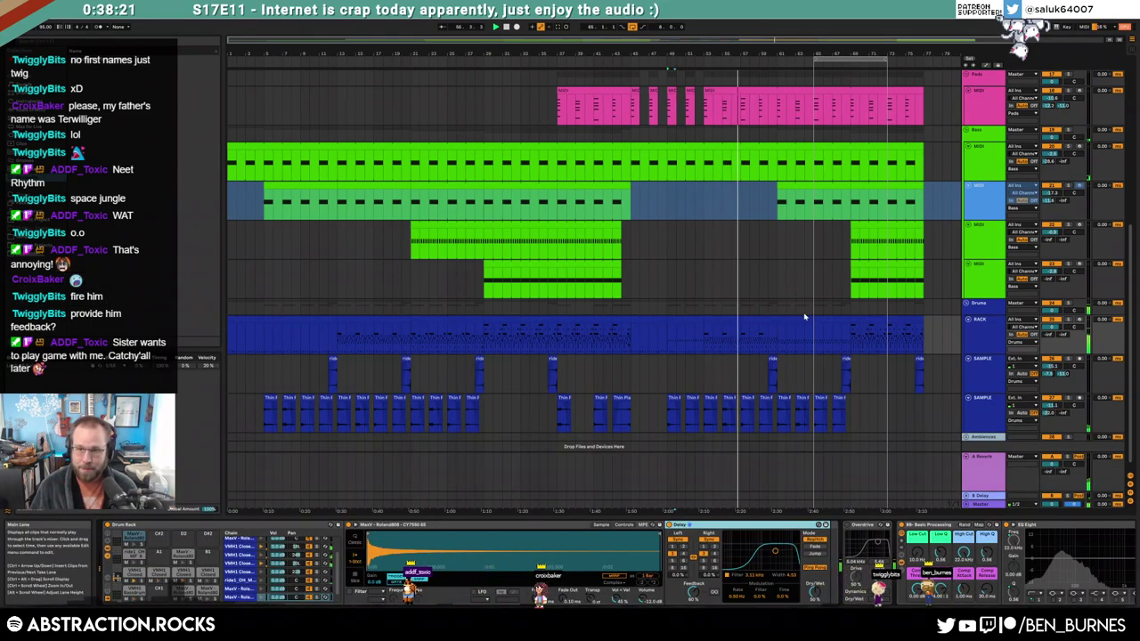
Move the loop region to bars 69–77 and duplicate the Thin sample clips of bars 61–69 into it
drag(841, 60, 877, 60)
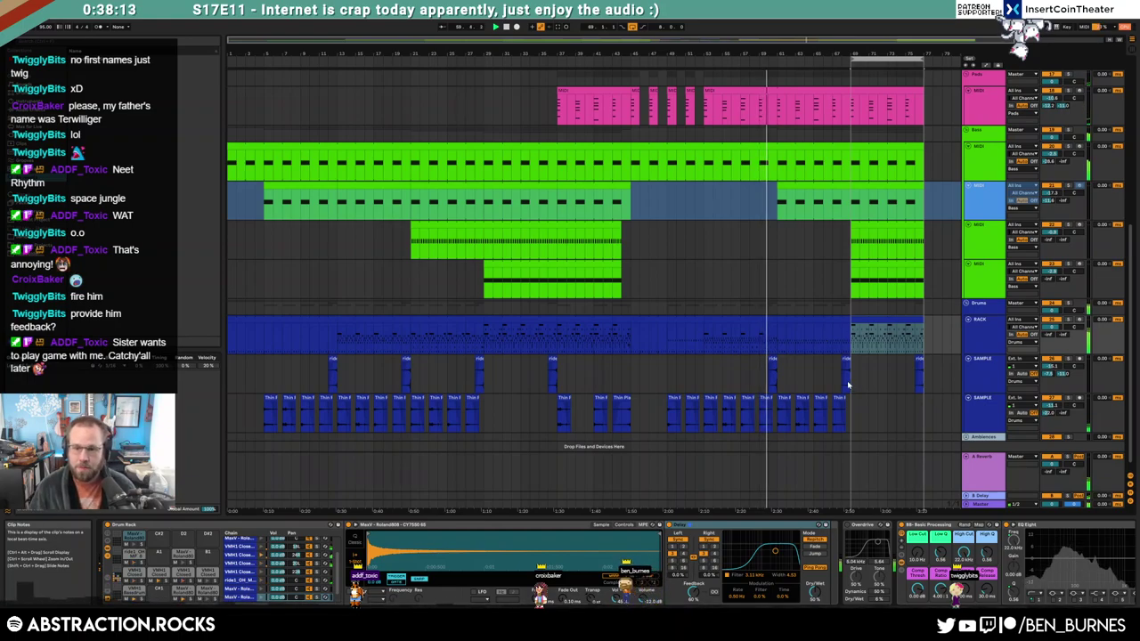
drag(851, 407, 778, 410)
key(ctrl+d)
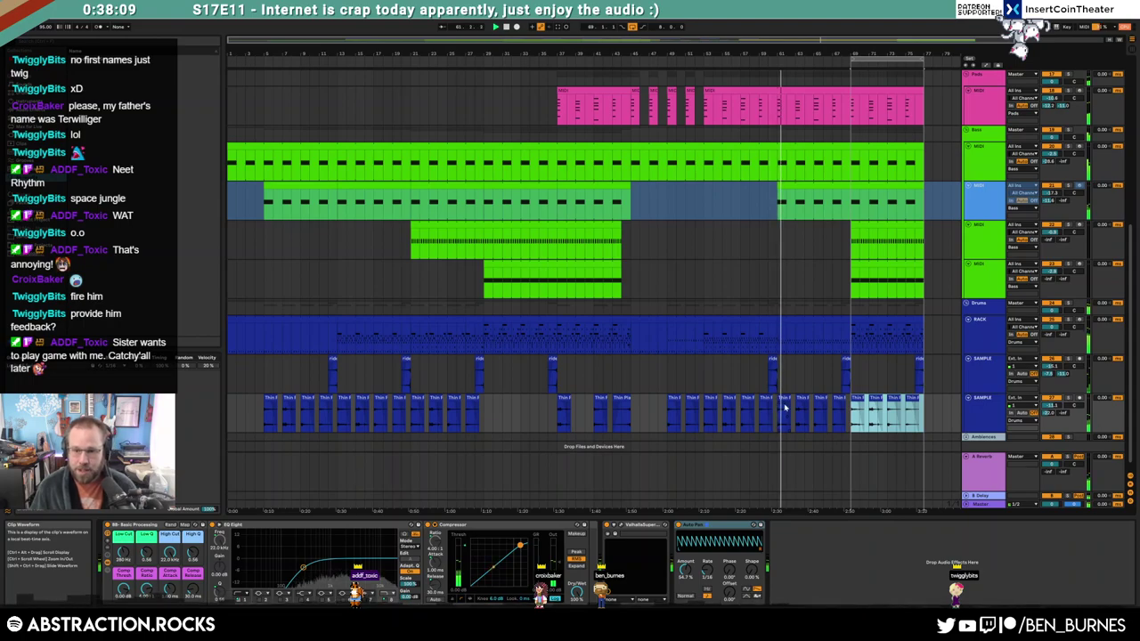
click(774, 374)
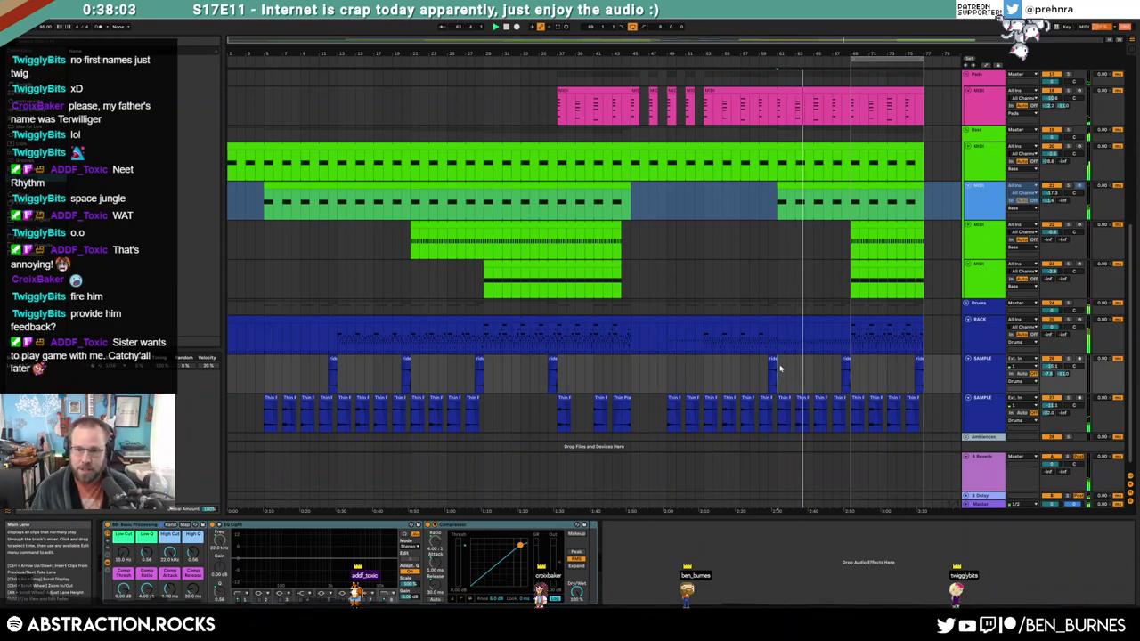
Delete the first lead track's clip in bars 61–69
scroll(824, 401, up, 10)
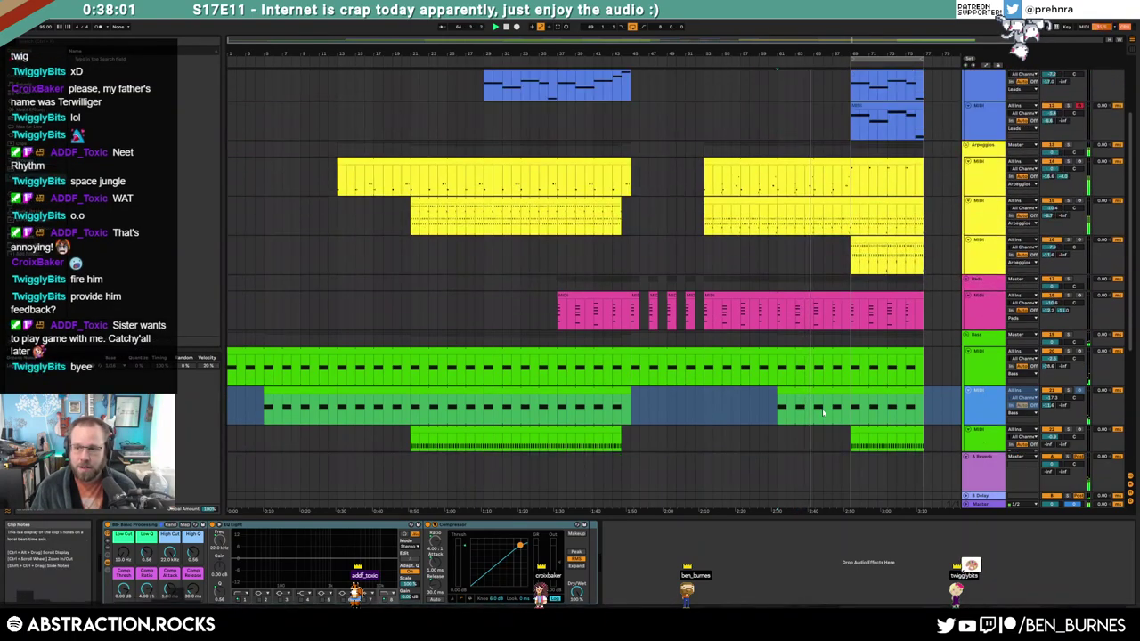
scroll(823, 412, up, 2)
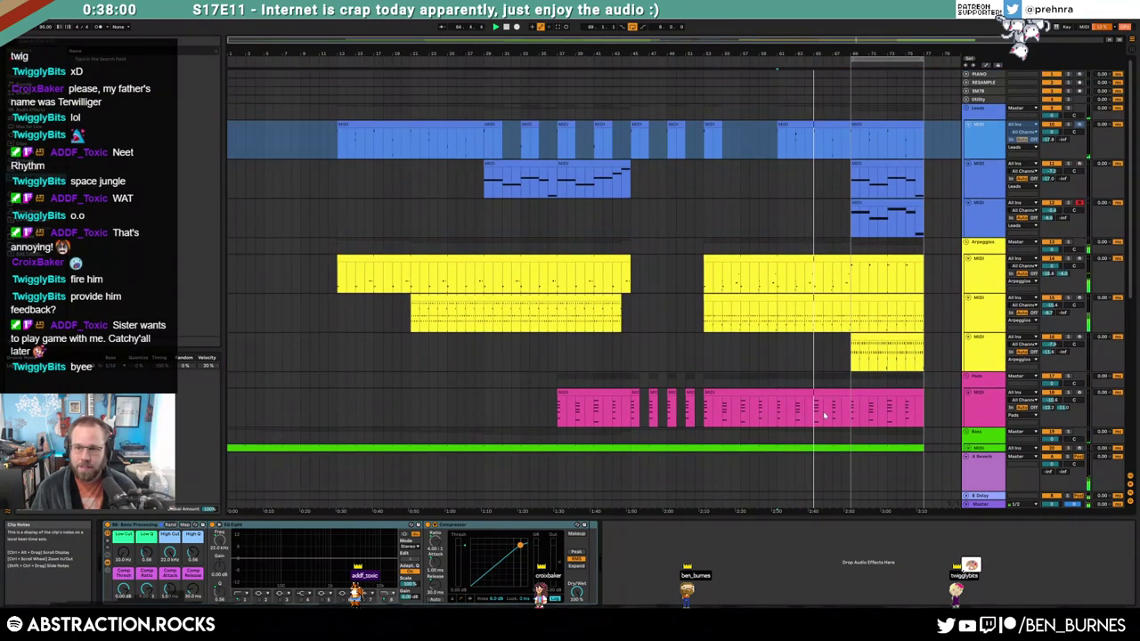
click(812, 131)
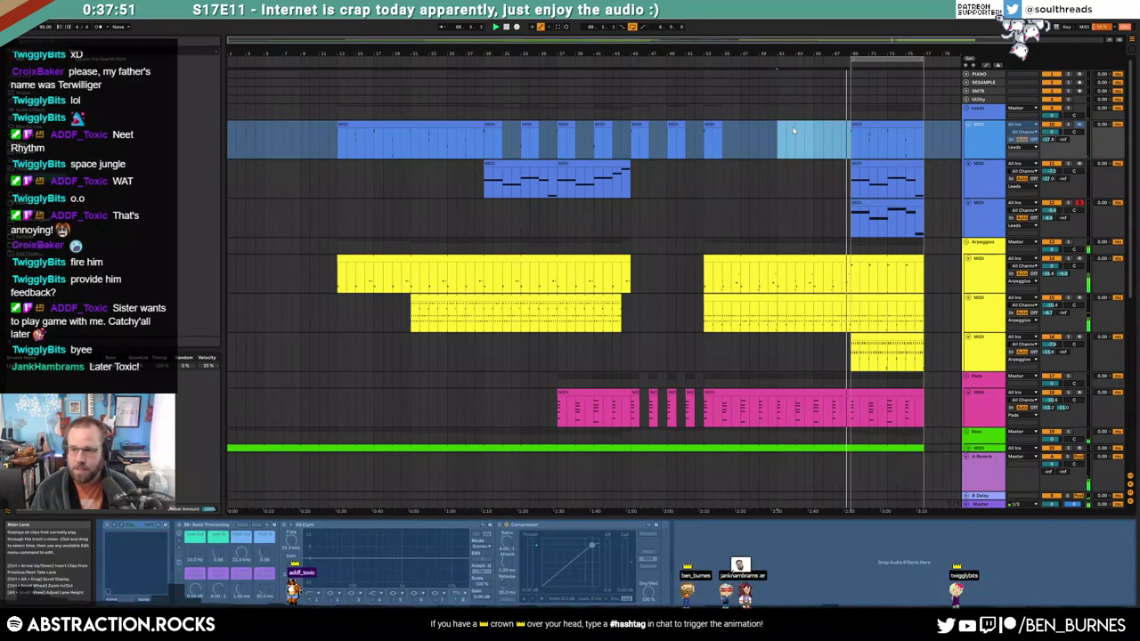
click(793, 131)
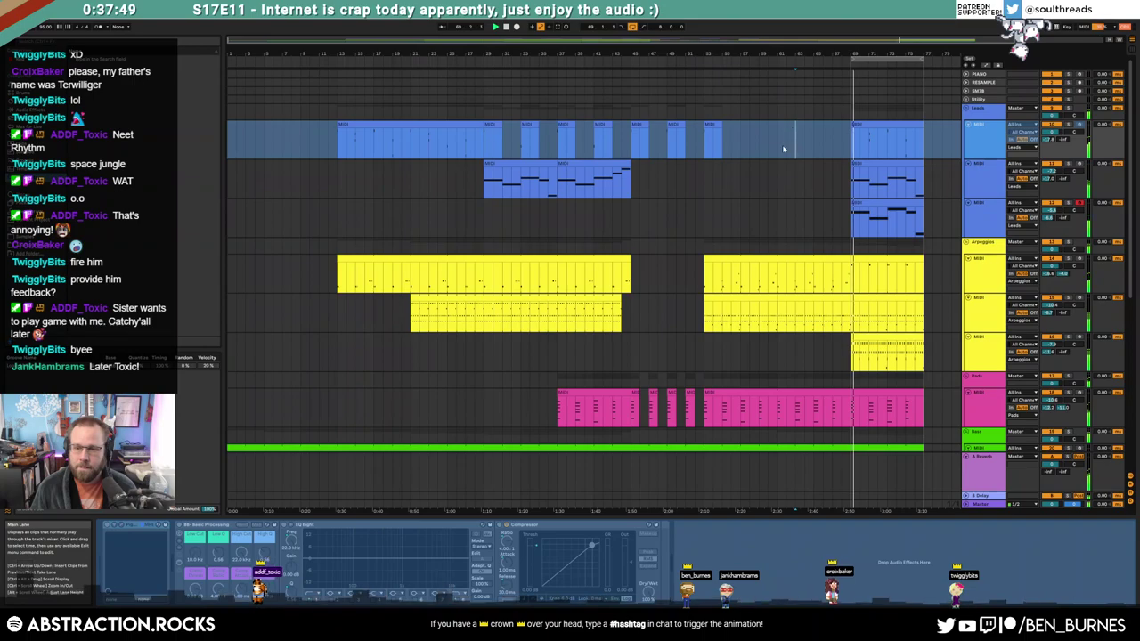
Reshape the second arpeggio's Osc-B Level and the pads' High Cut automation so their rising ramps lead up to bar 69
key(a)
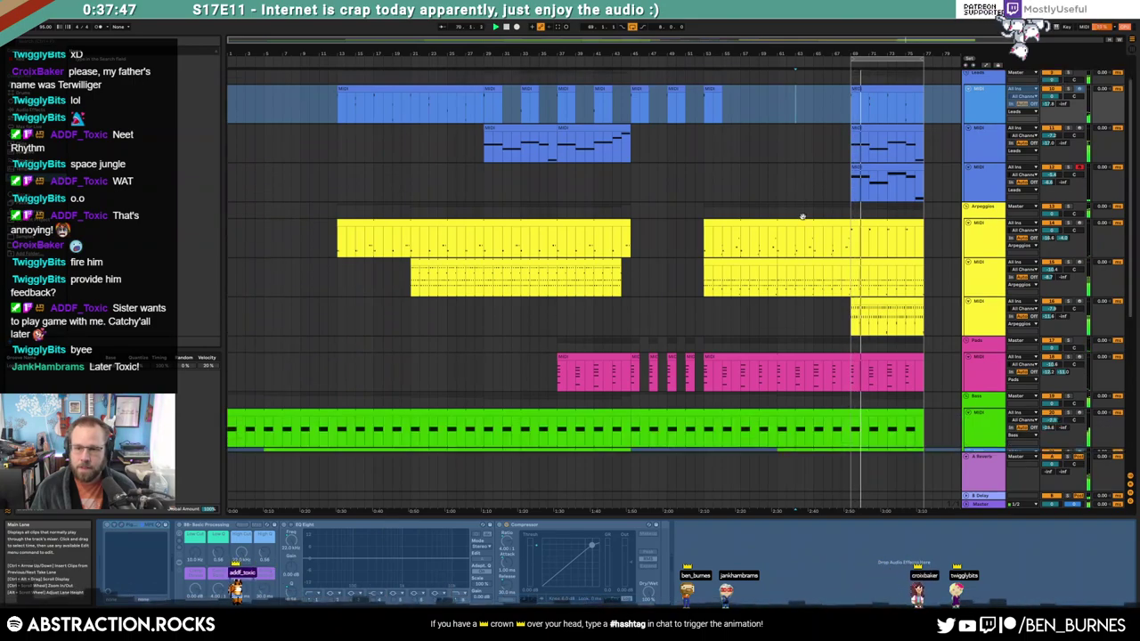
click(813, 260)
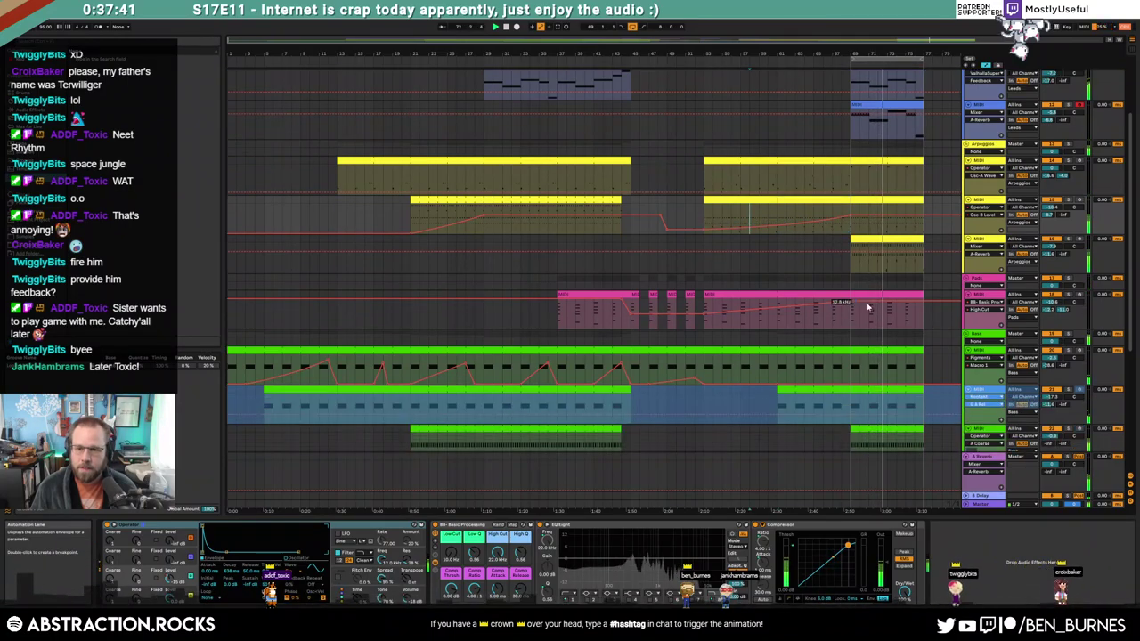
scroll(780, 274, down, 2)
click(869, 308)
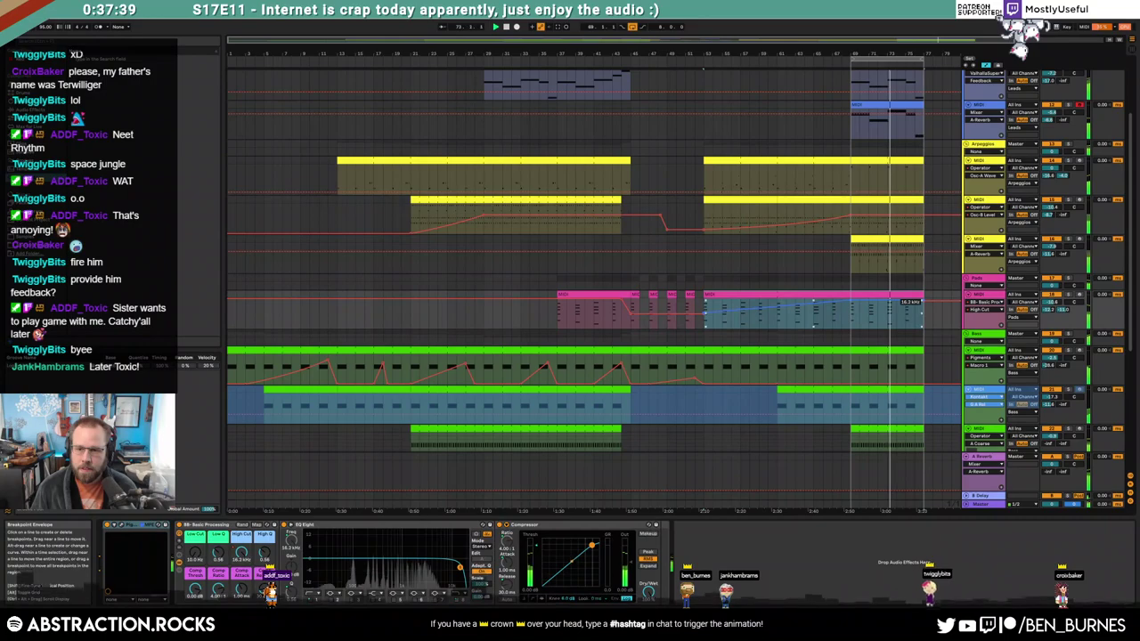
click(877, 316)
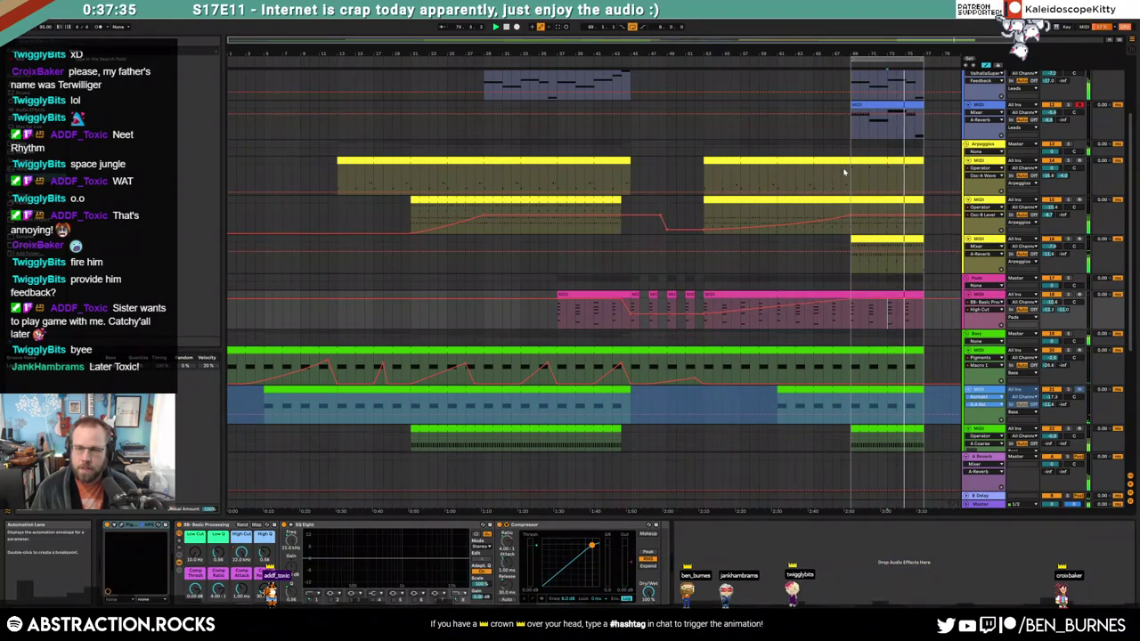
Add Chorus-Ensemble after the Operator on the second lead track, automate its Dry/Wet to step up just before bar 69, and play the result
scroll(844, 169, up, 2)
click(879, 112)
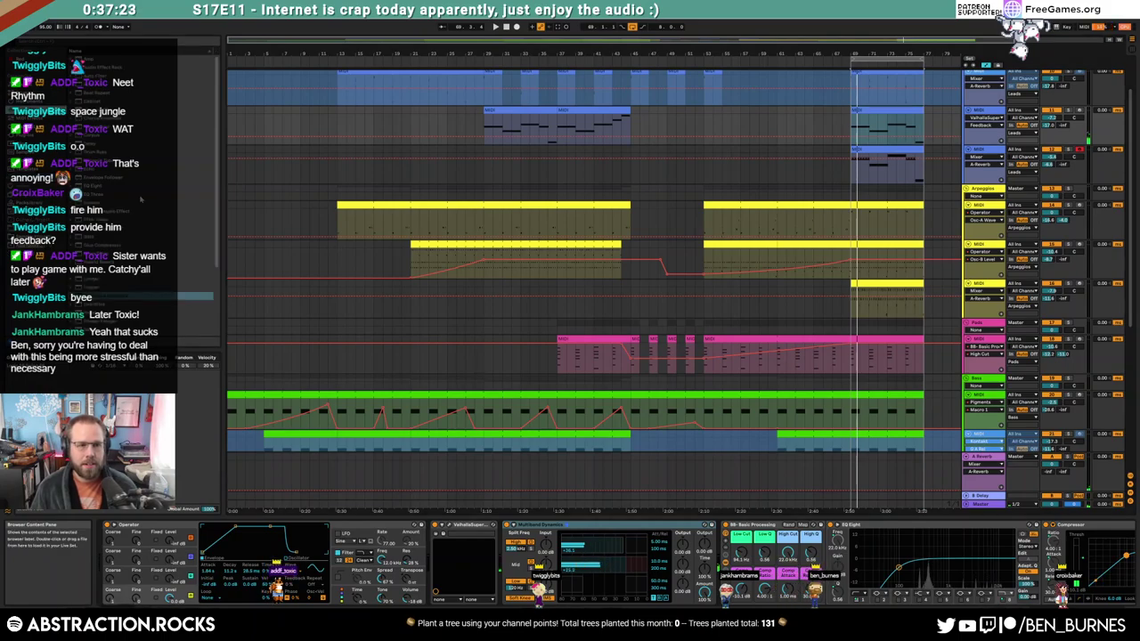
scroll(987, 169, up, 3)
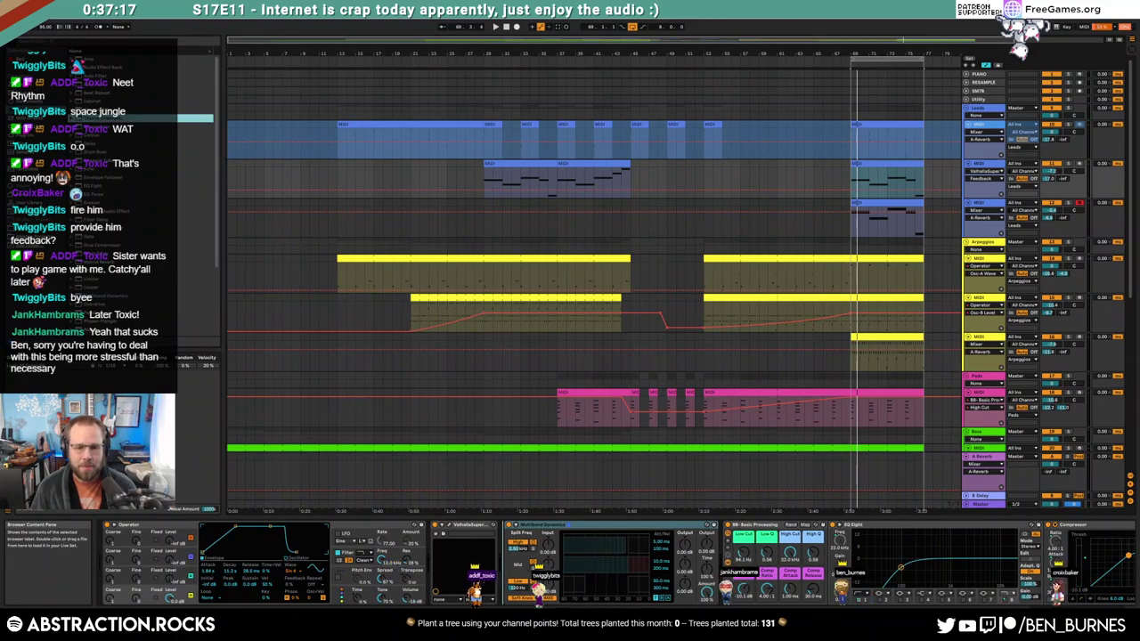
drag(446, 576, 449, 573)
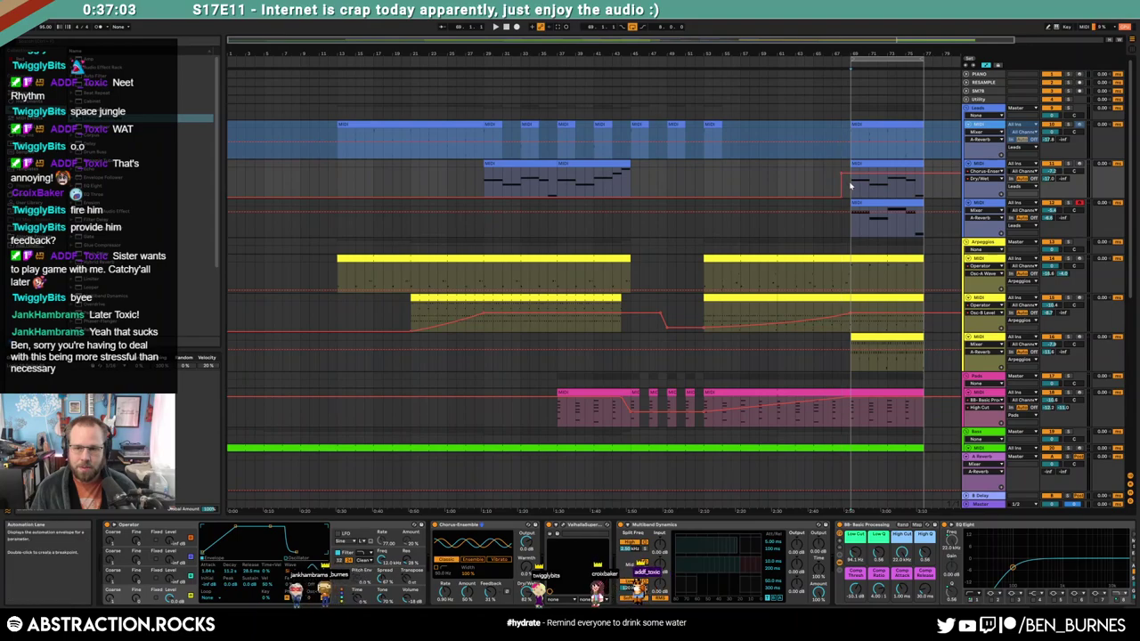
key(space)
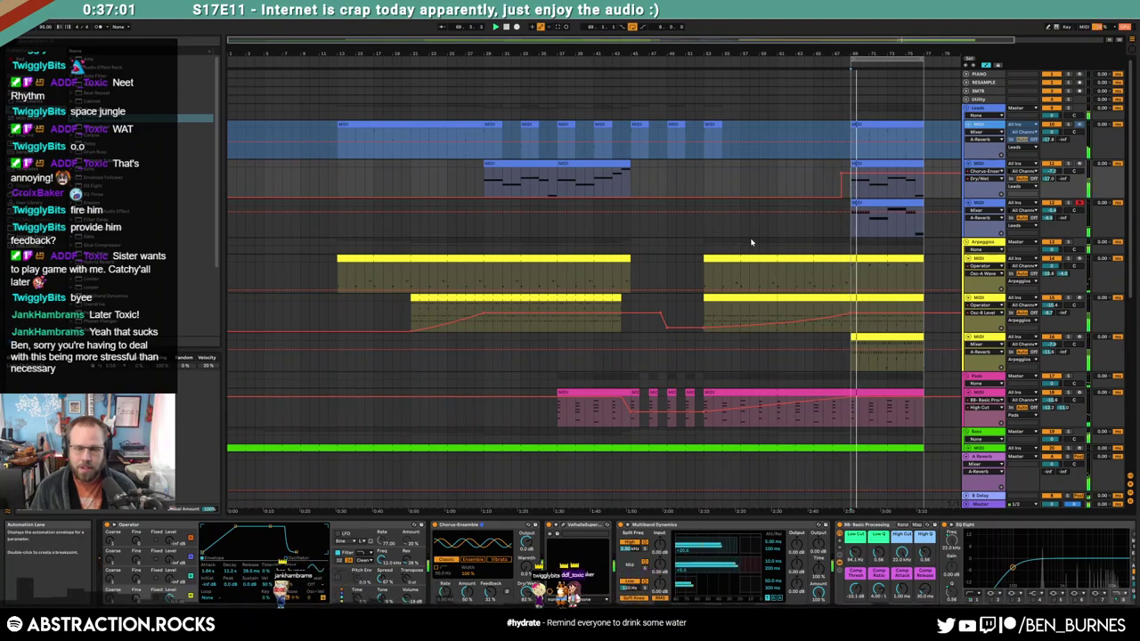
key(space)
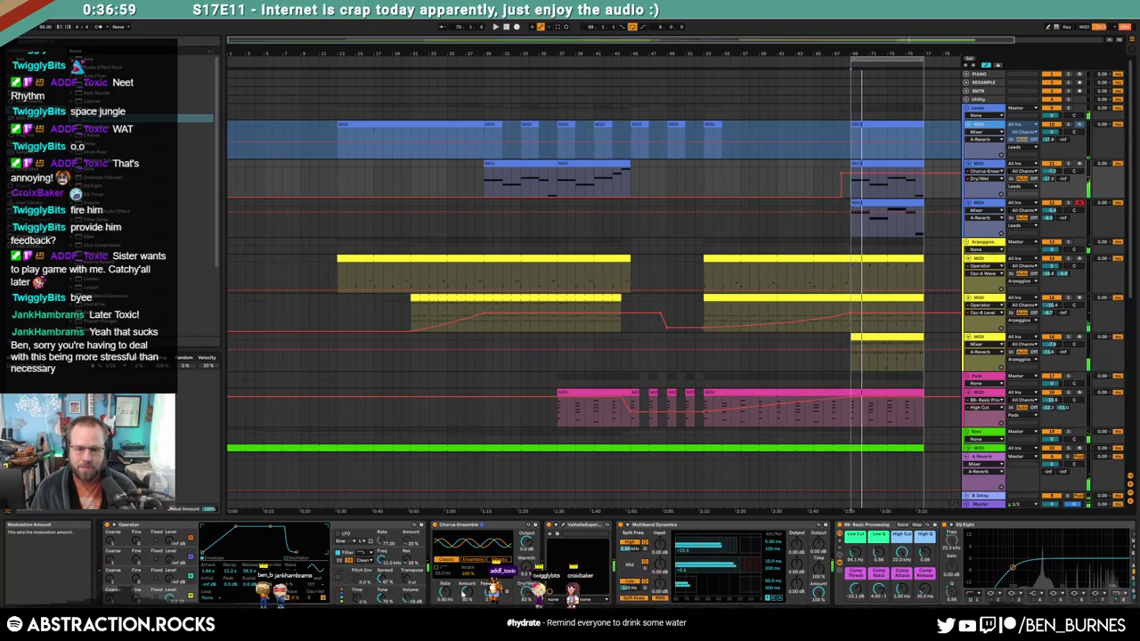
Adjust the Rate and Feedback of the second lead's Chorus-Ensemble and play the section from bar 69
drag(445, 592, 445, 584)
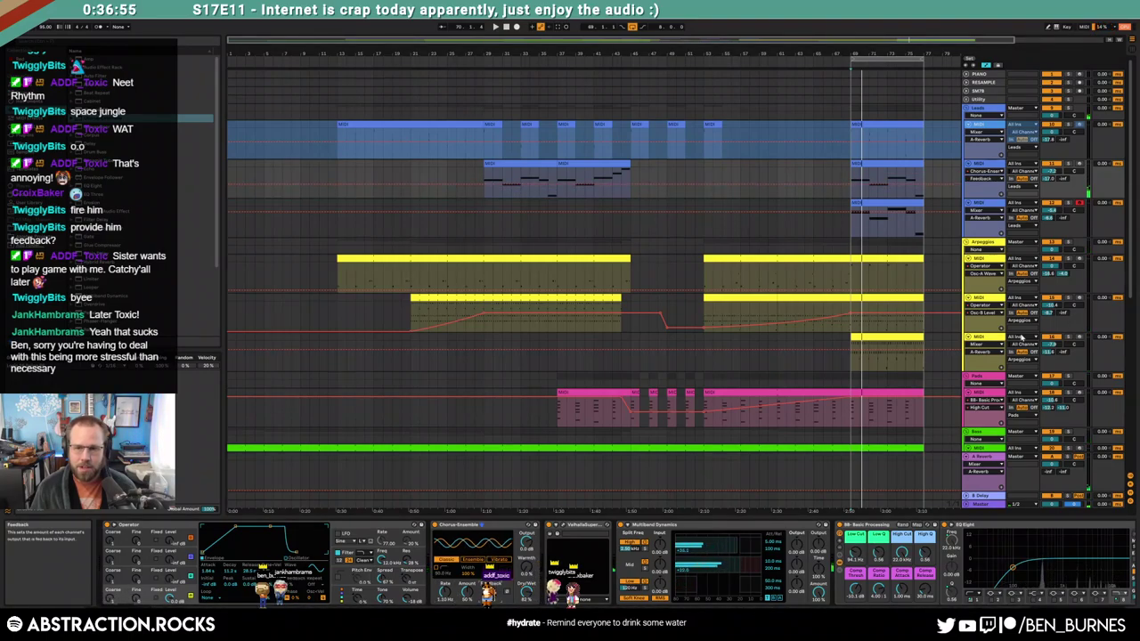
key(space)
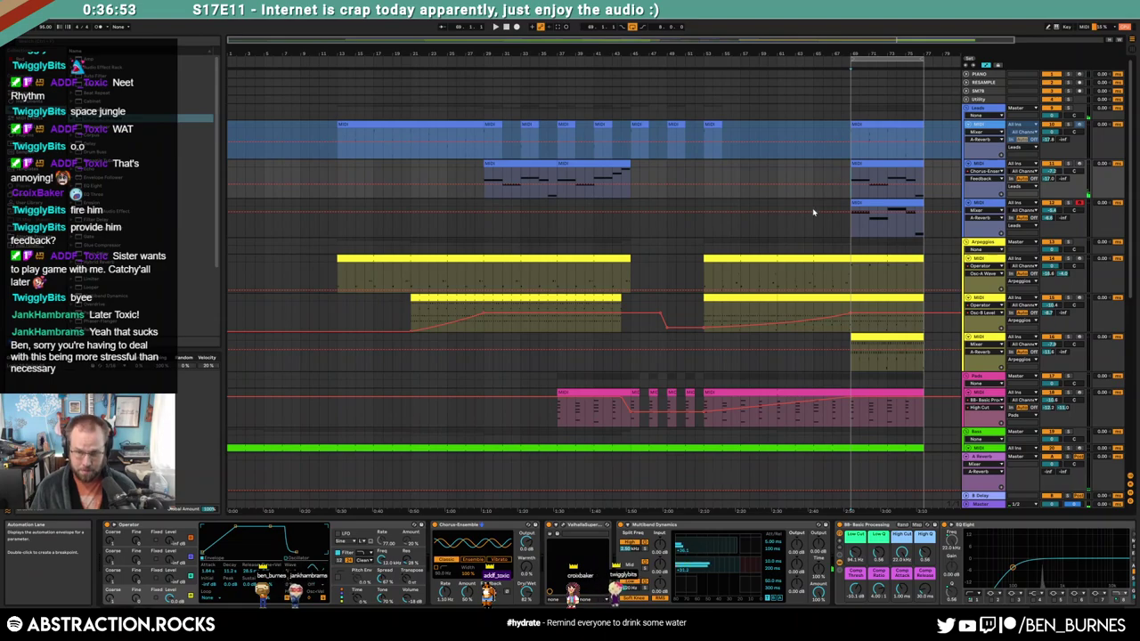
click(775, 174)
click(852, 176)
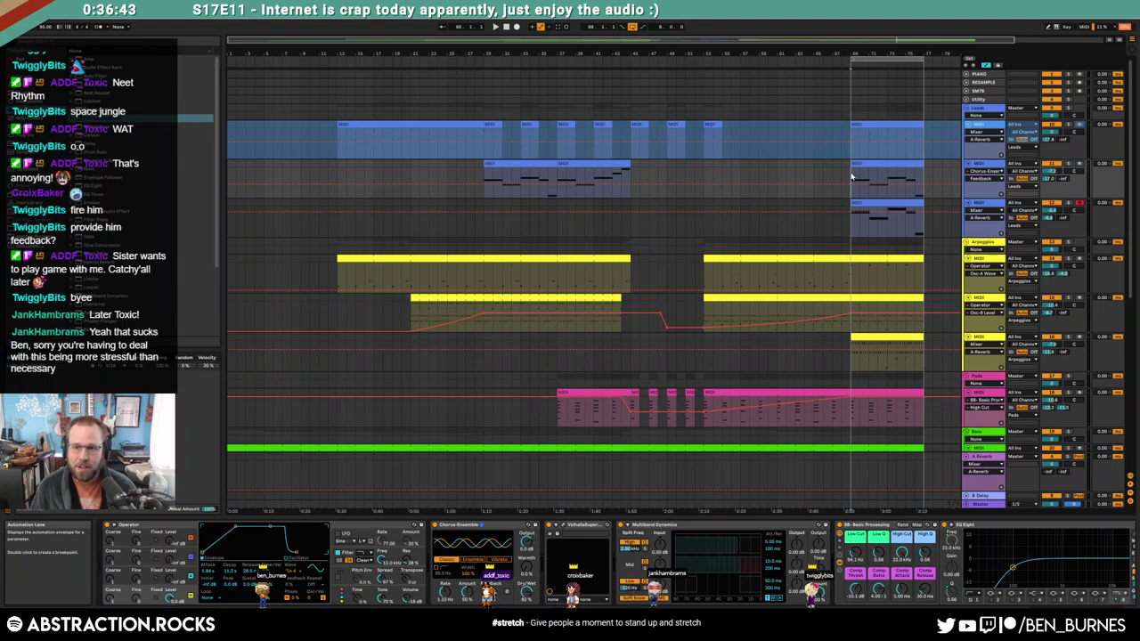
key(space)
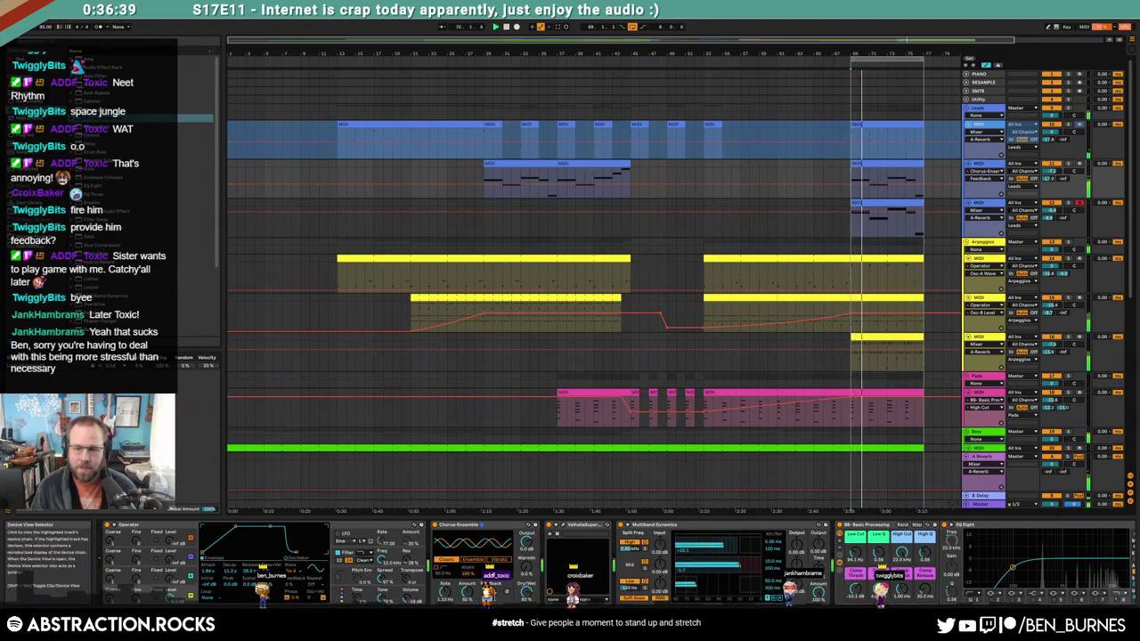
Automate the second lead's Operator Ae Sustain to drop to about -19 dB just before bar 69, and play the section
click(1094, 617)
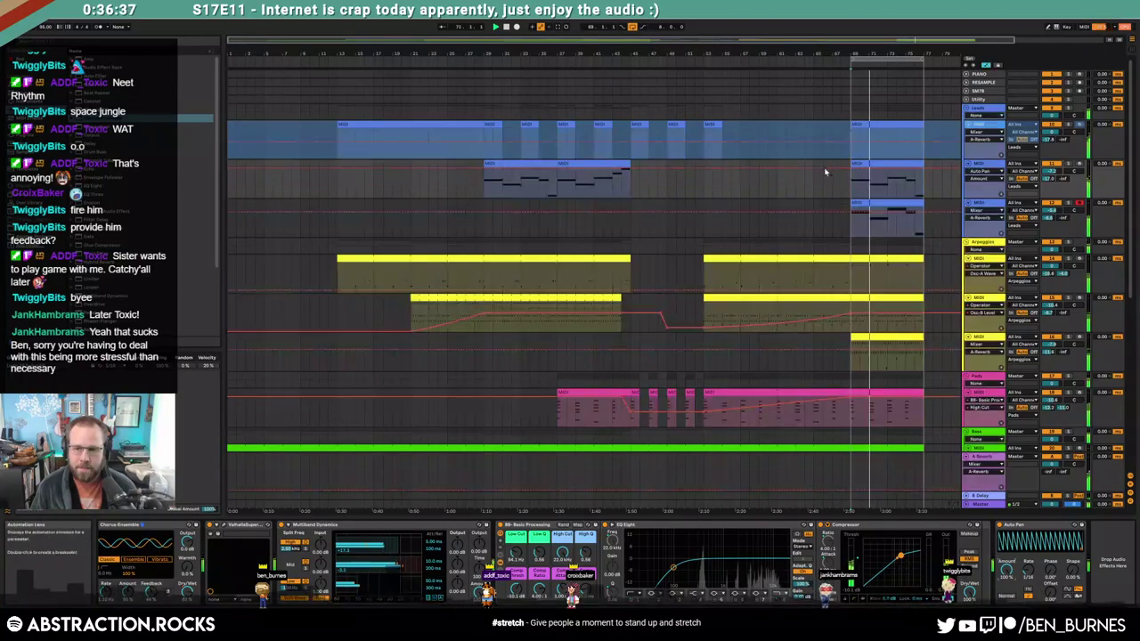
drag(833, 171, 841, 171)
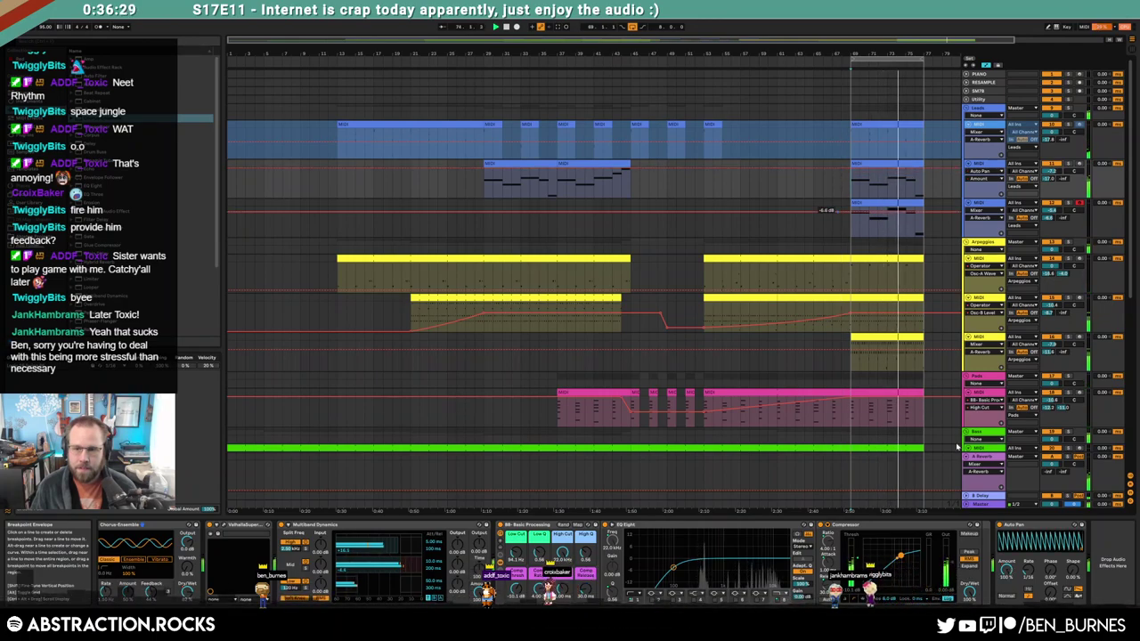
scroll(266, 532, left, 3)
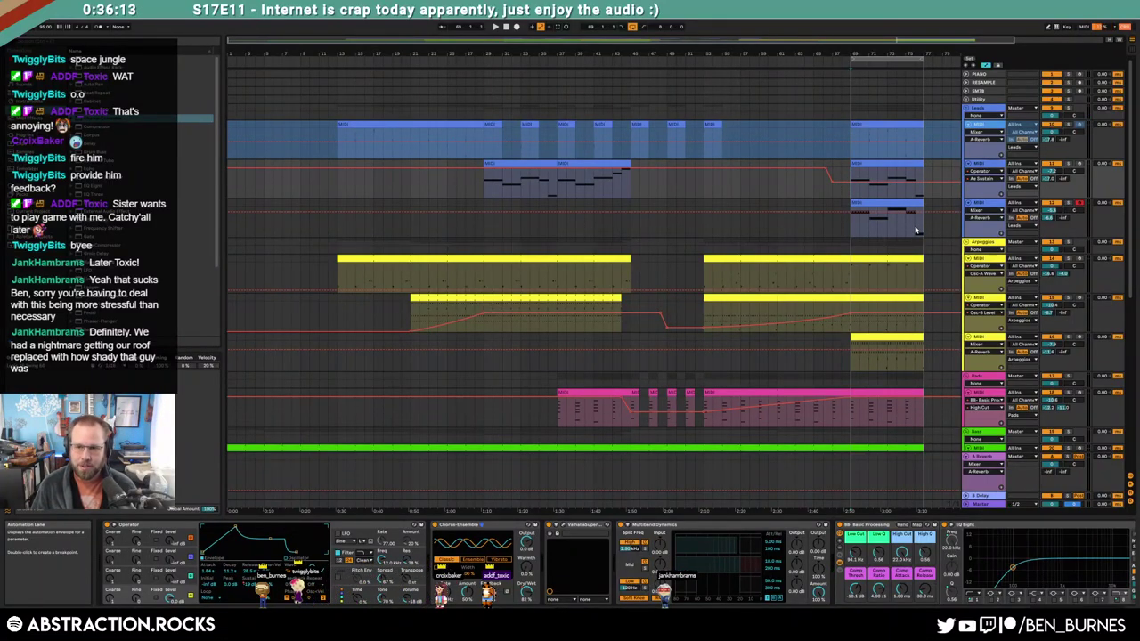
key(a)
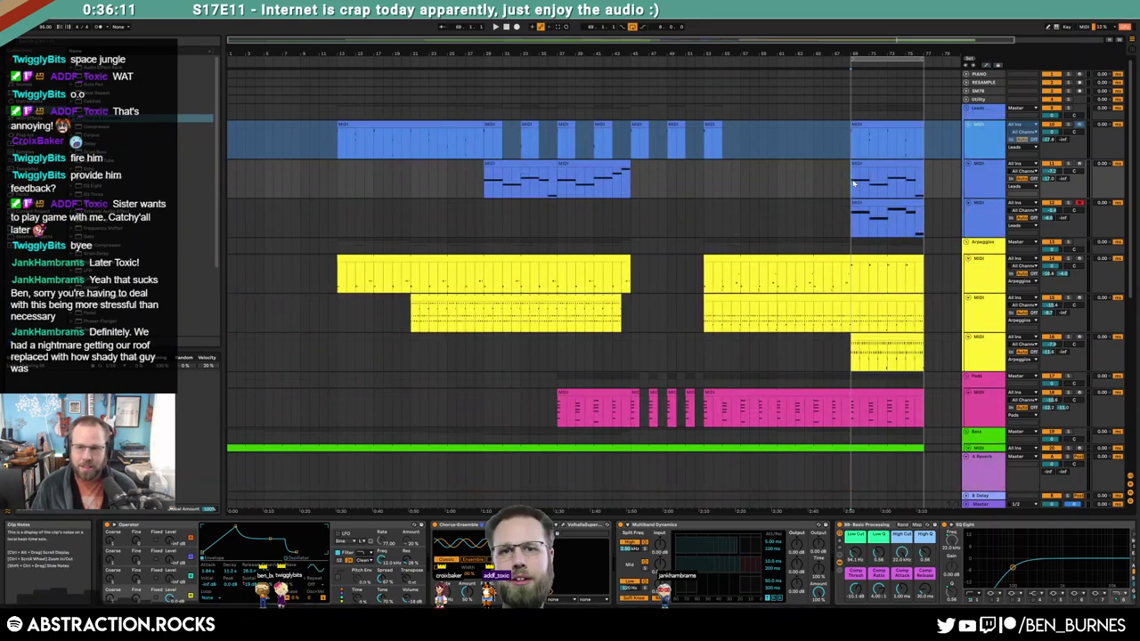
key(space)
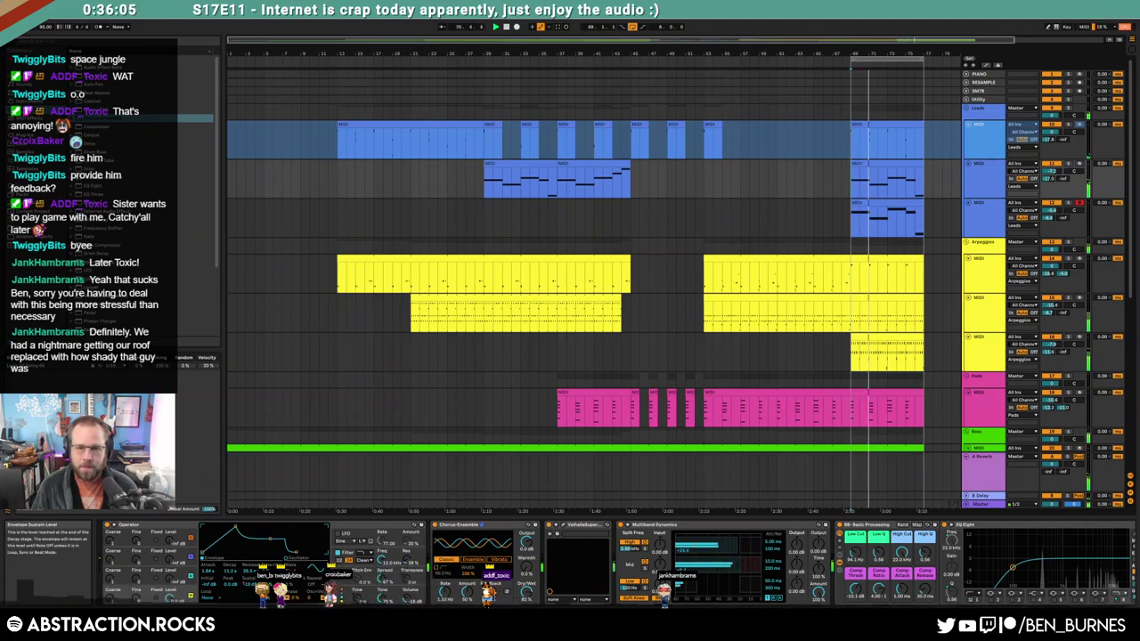
key(a)
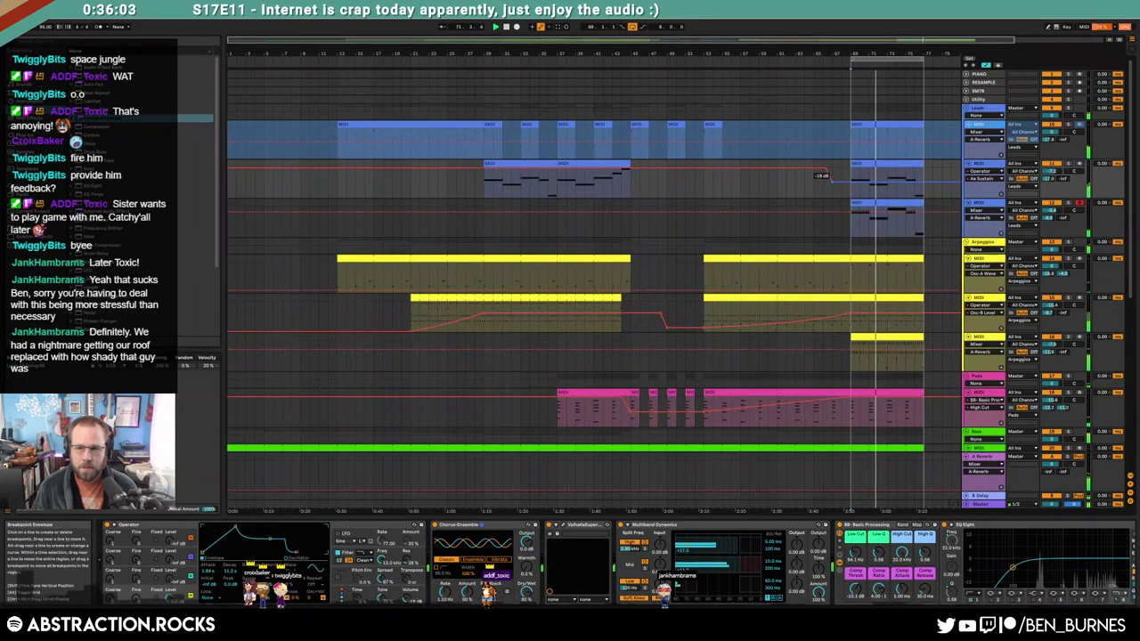
Shorten the first four notes of the second lead's bar 69 clip to leave gaps, extend the third note slightly, and close the note editor
key(a)
double_click(868, 165)
drag(450, 543, 960, 458)
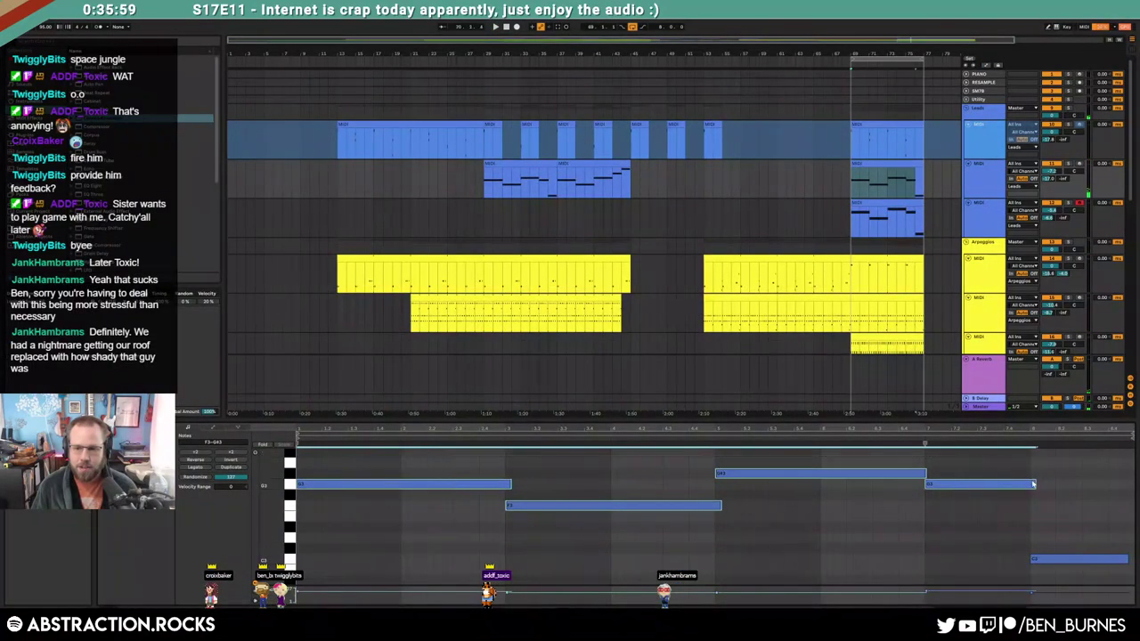
key(shift+Left)
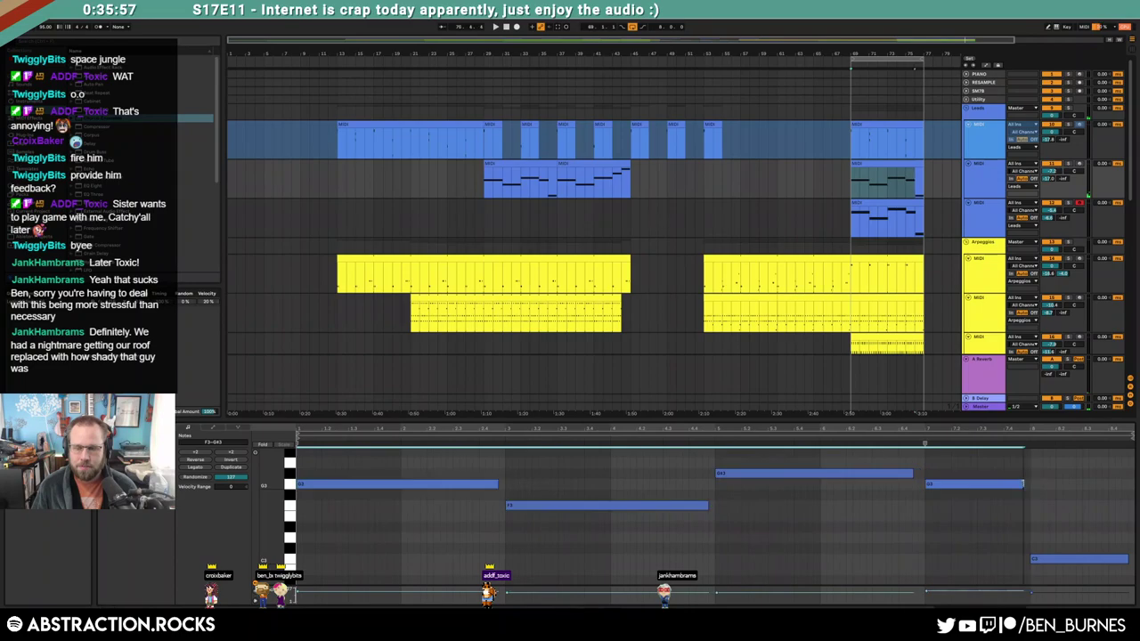
click(1020, 476)
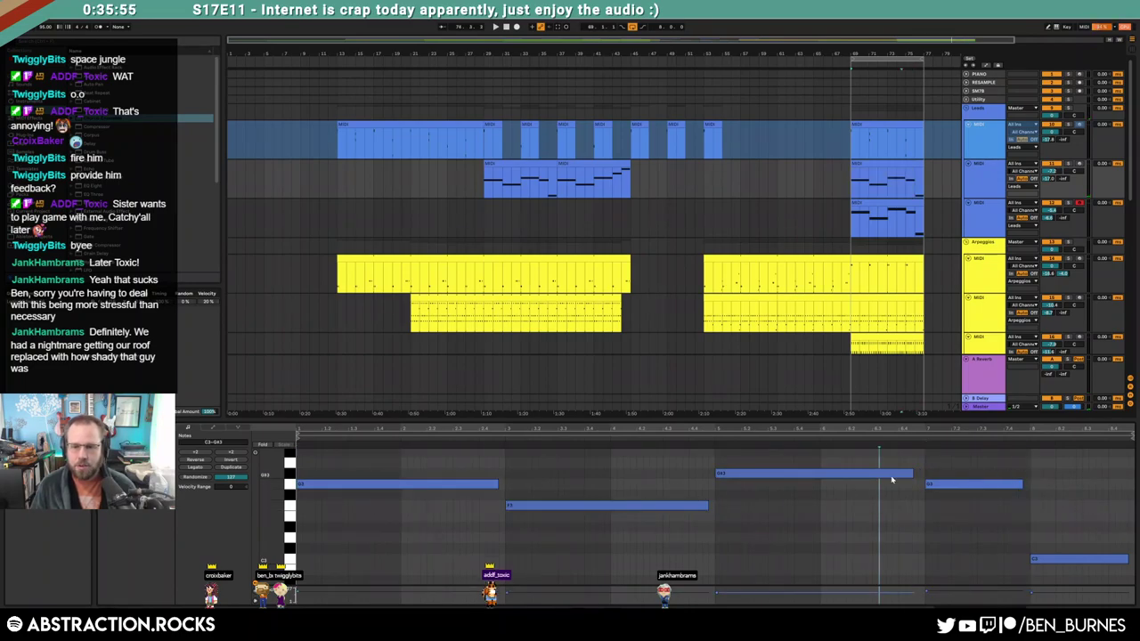
drag(912, 474, 920, 476)
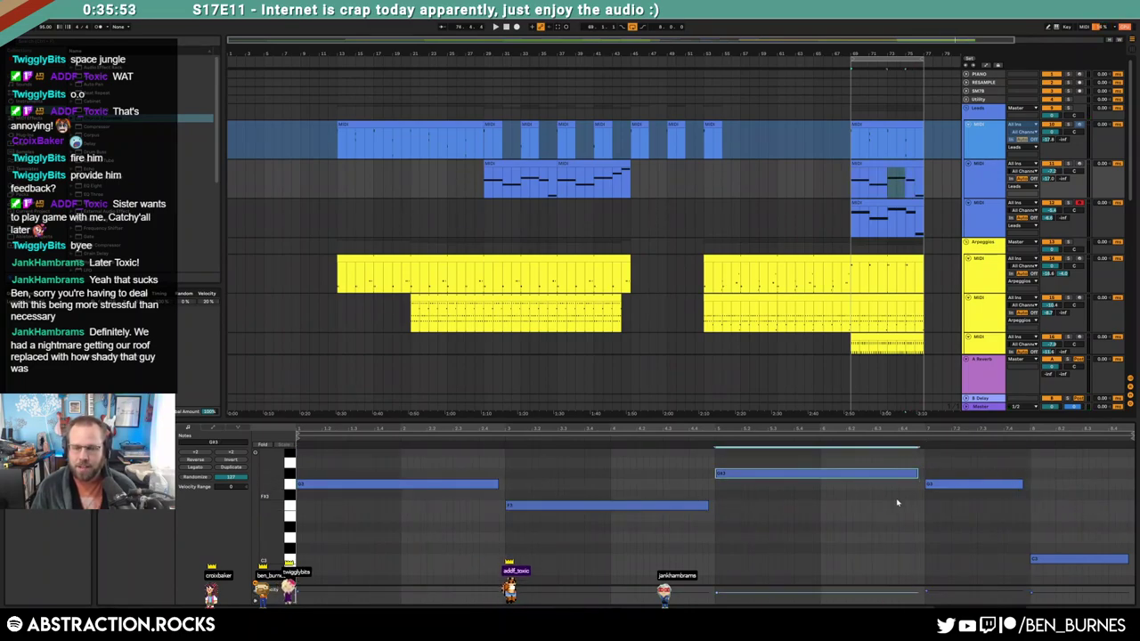
click(898, 503)
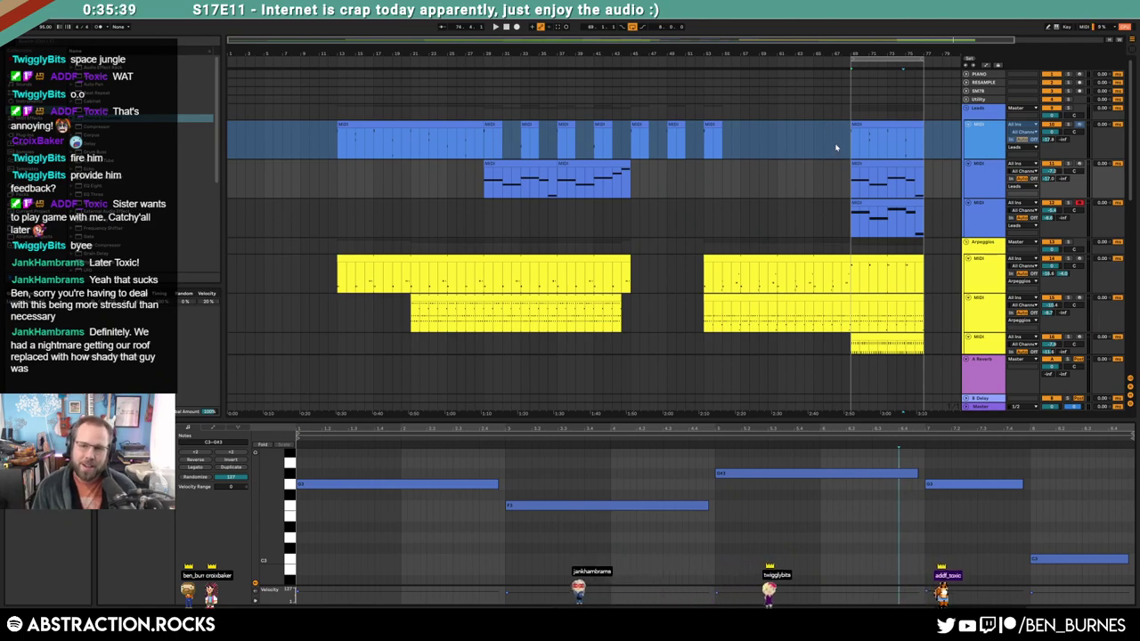
key(a)
key(a)
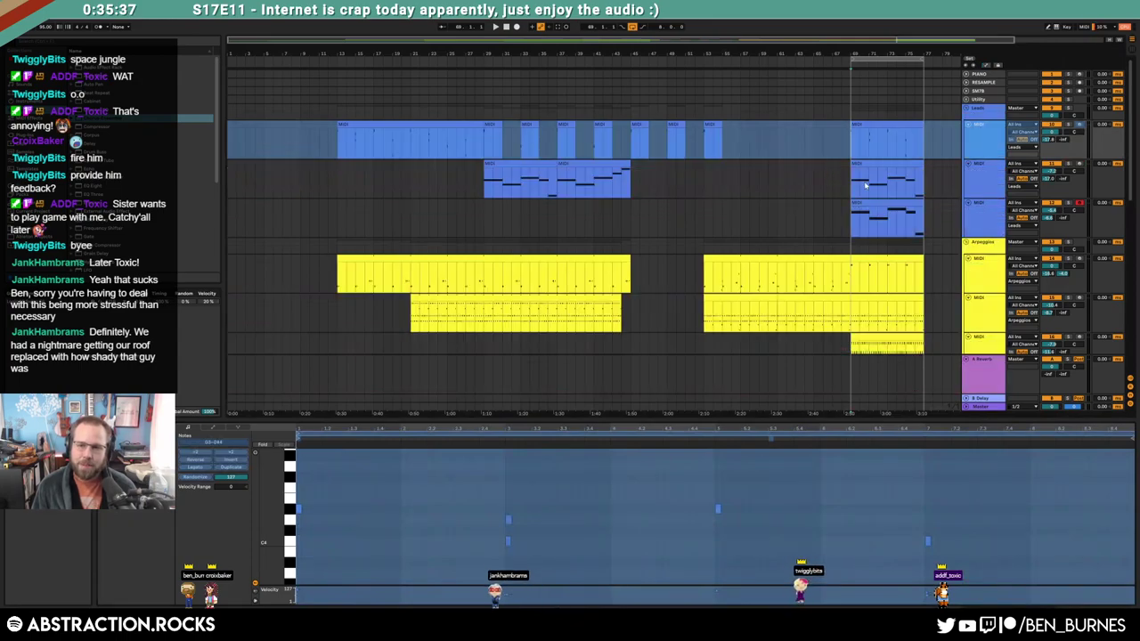
key(shift+Tab)
Look over the arrangement from the leads down to the drum tracks, around the breakdown between bars 45 and 69
click(702, 207)
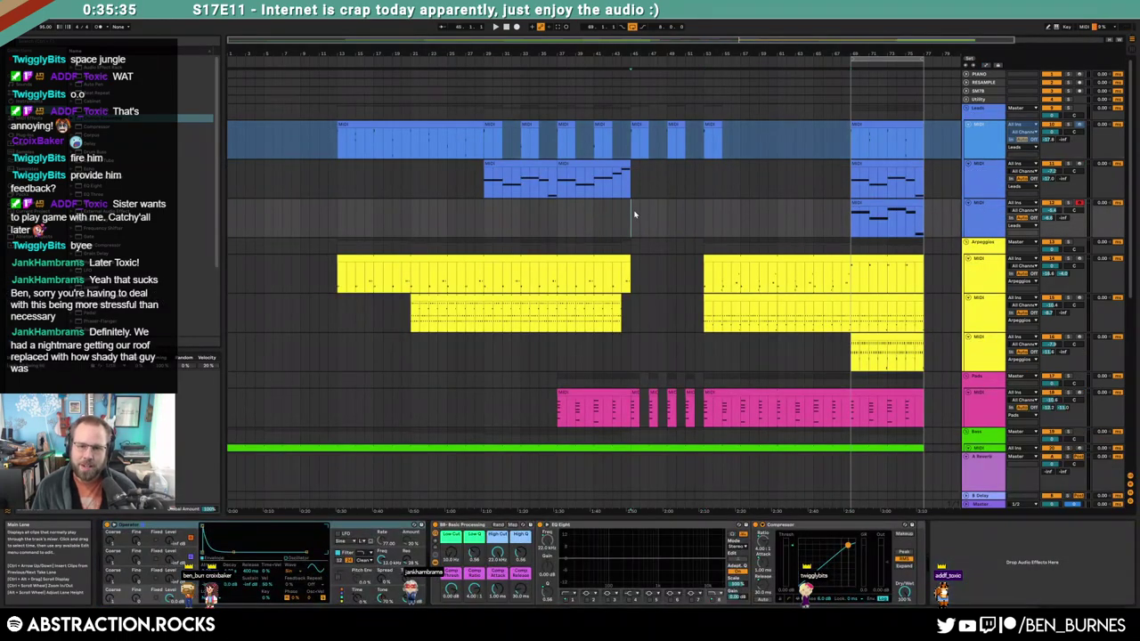
scroll(649, 321, down, 4)
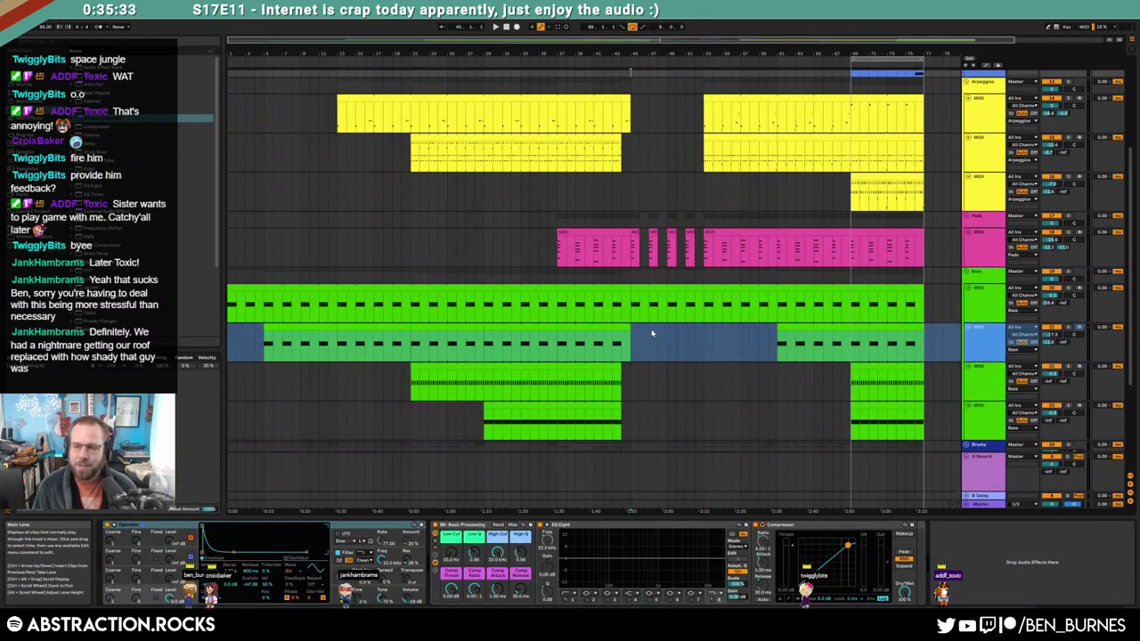
scroll(662, 346, down, 4)
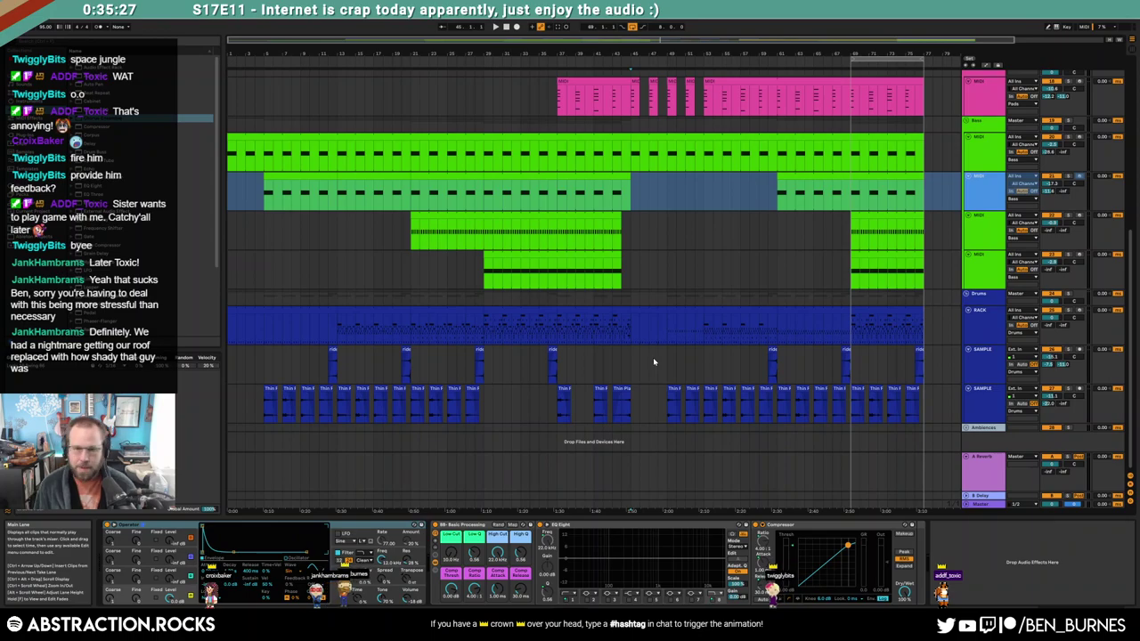
scroll(690, 222, up, 4)
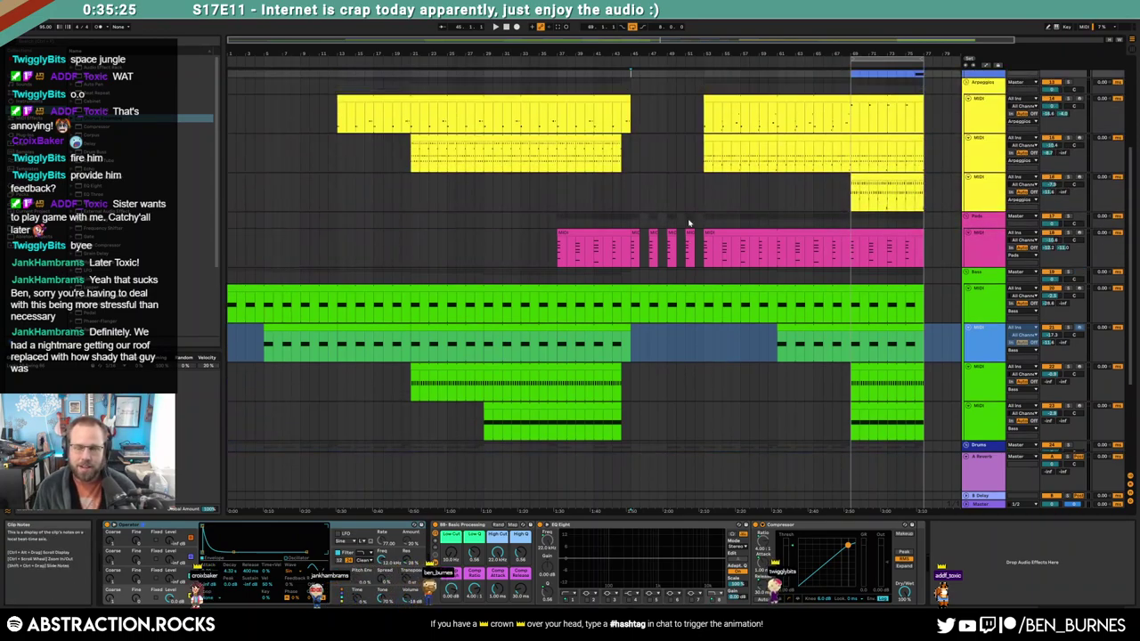
scroll(689, 222, up, 1)
key(shift+Tab)
key(shift+Tab)
scroll(867, 338, down, 1)
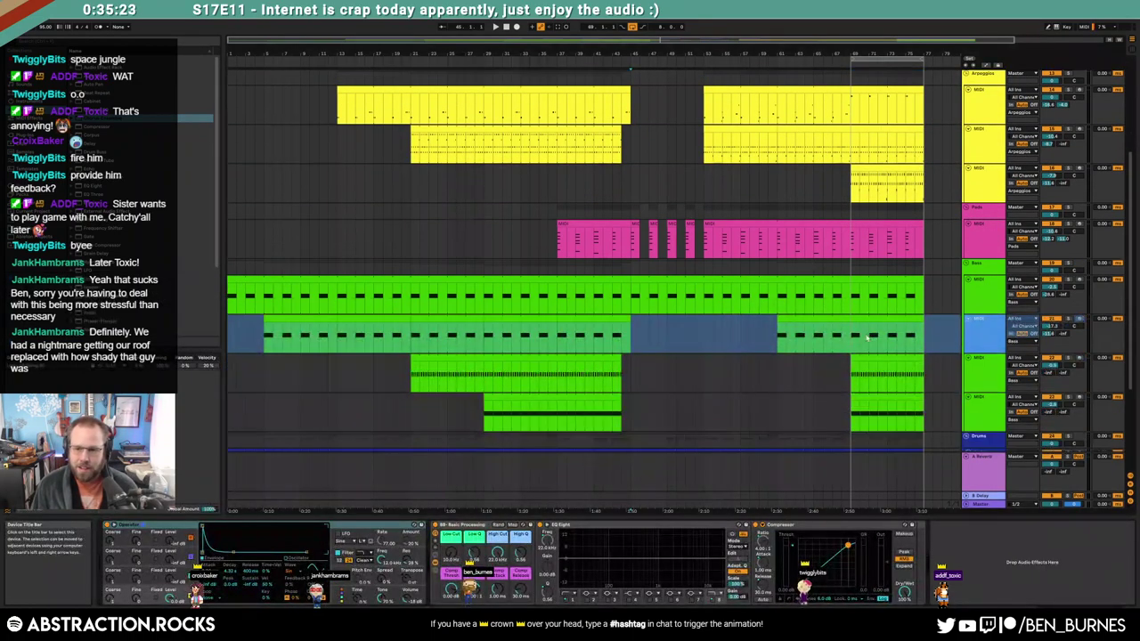
Fold the tracks in the Bass, Pads and Drums groups to their minimum height
click(989, 403)
shift+click(984, 281)
click(968, 279)
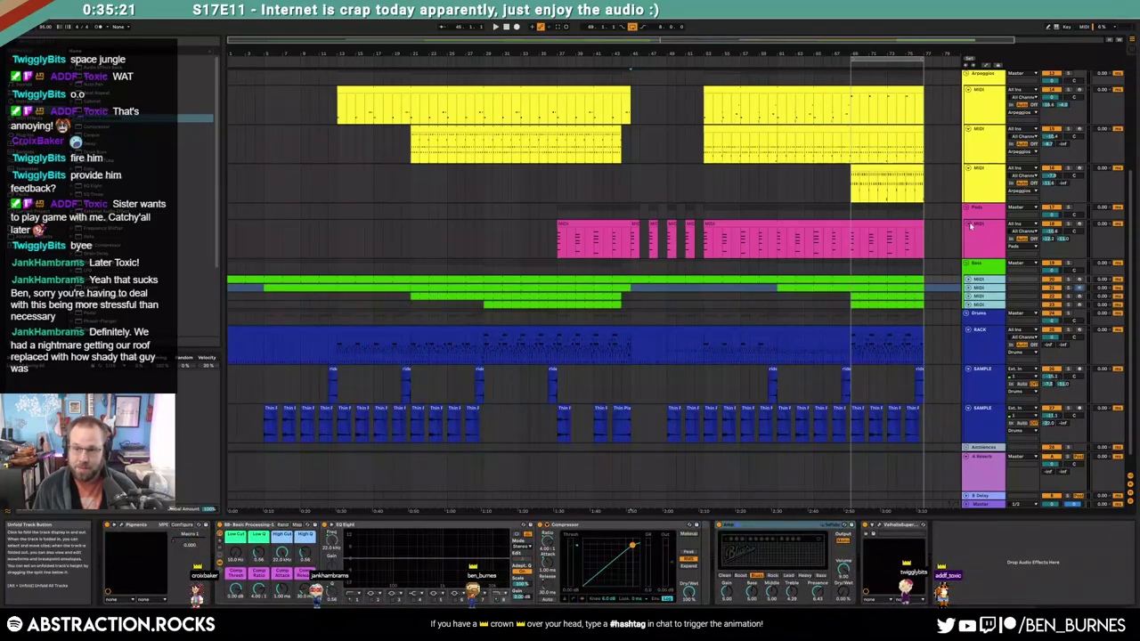
click(969, 223)
click(980, 301)
shift+click(981, 394)
click(968, 378)
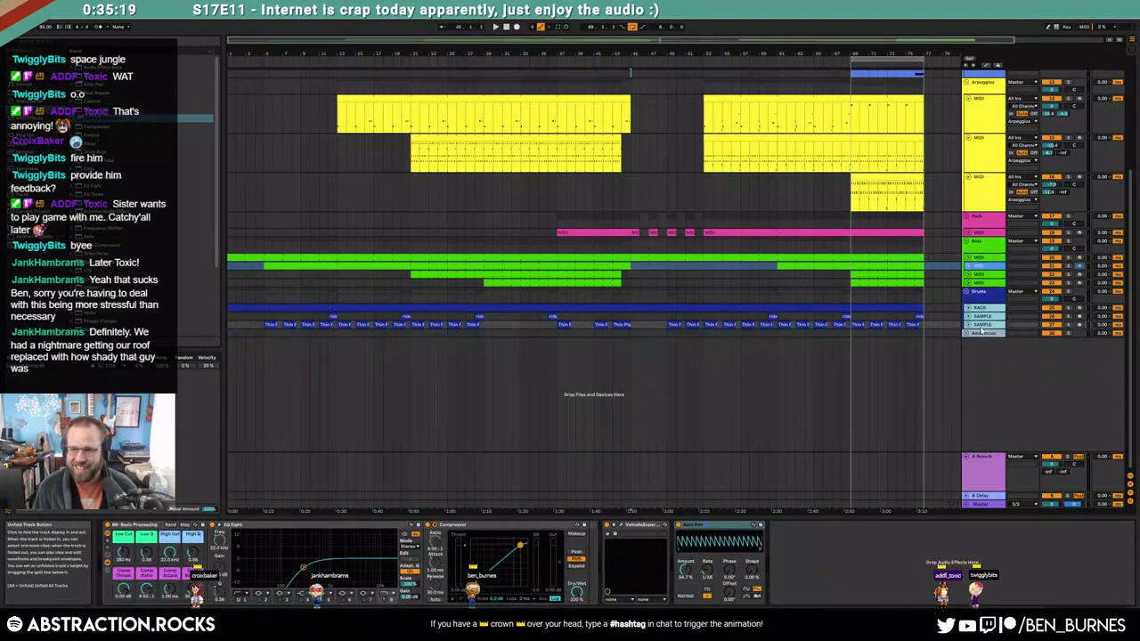
Fold the tracks in the Arpeggios and Leads groups to their minimum height
scroll(981, 331, up, 2)
click(979, 284)
shift+click(978, 206)
click(968, 188)
scroll(969, 190, up, 2)
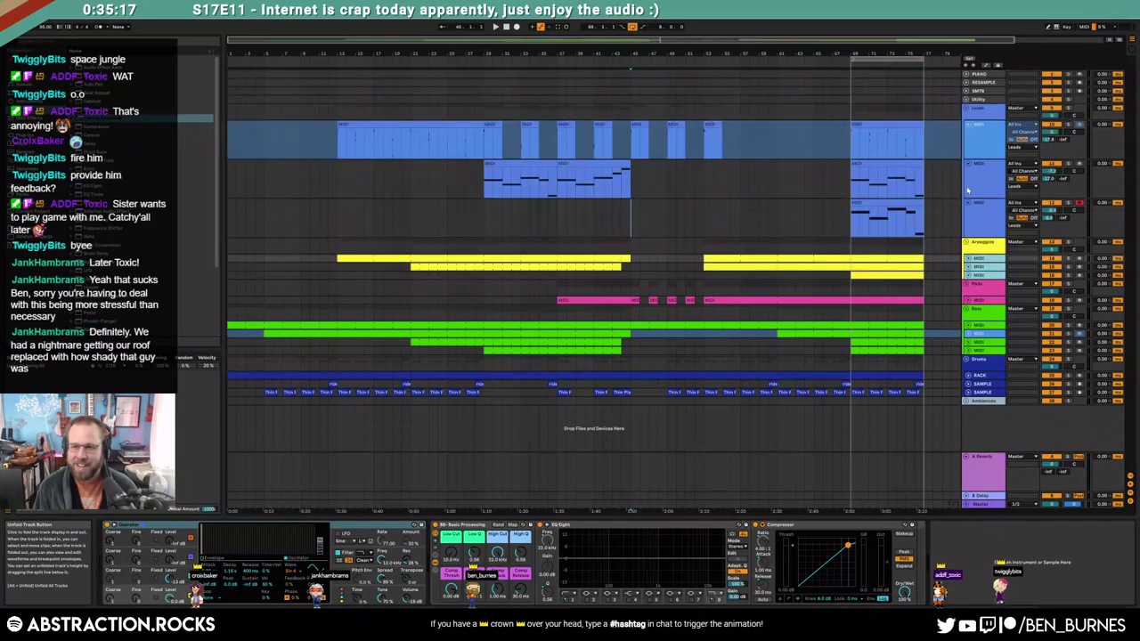
click(989, 243)
click(986, 219)
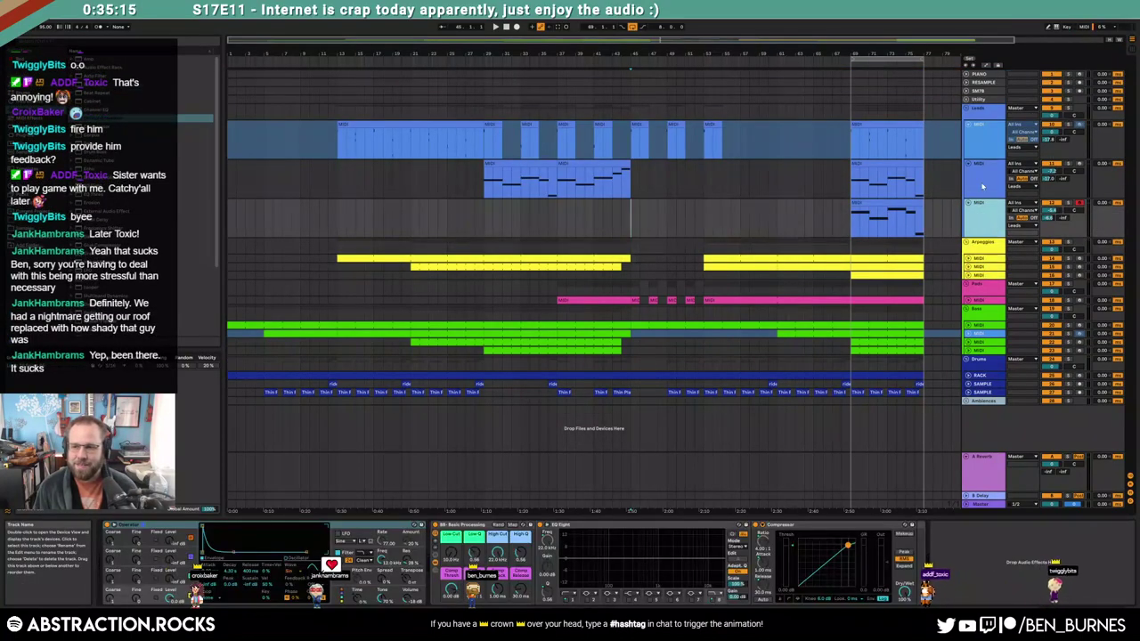
shift+click(980, 133)
click(969, 125)
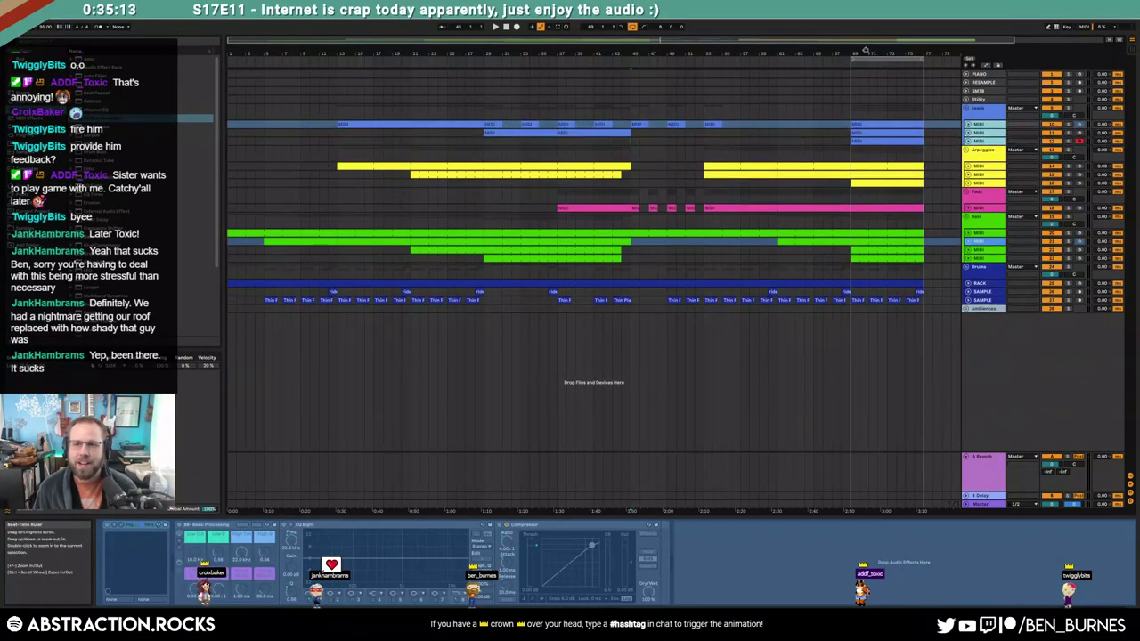
Move the loop region to bars 77–85, unfold the lead tracks, and duplicate the first lead's clip of bars 69–77 into the region
drag(867, 59, 941, 59)
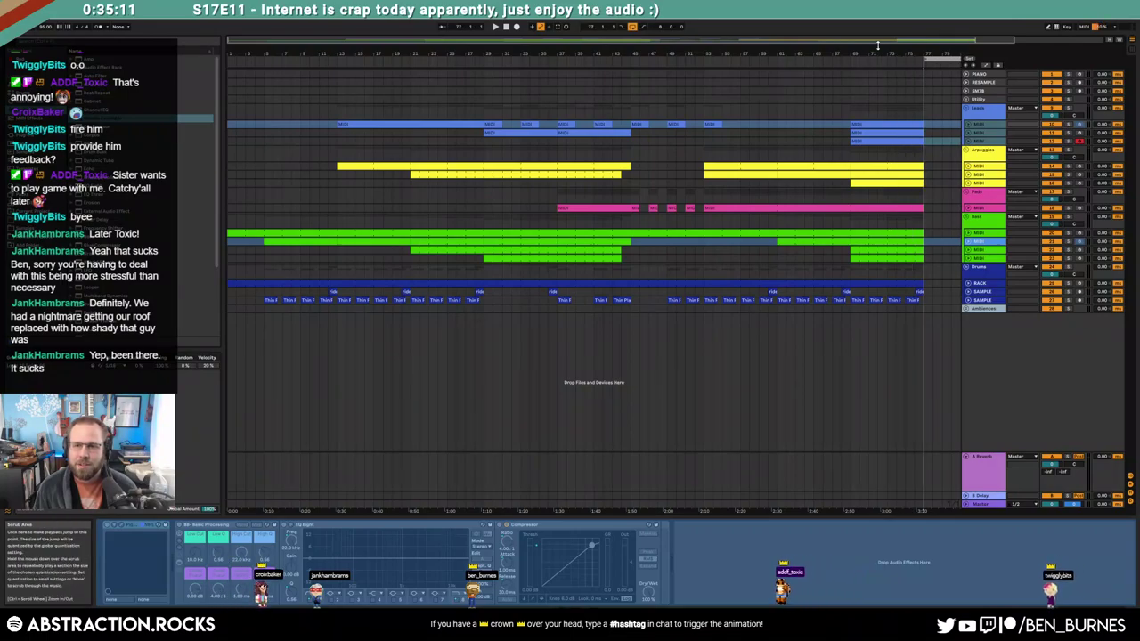
scroll(879, 47, right, 3)
click(967, 142)
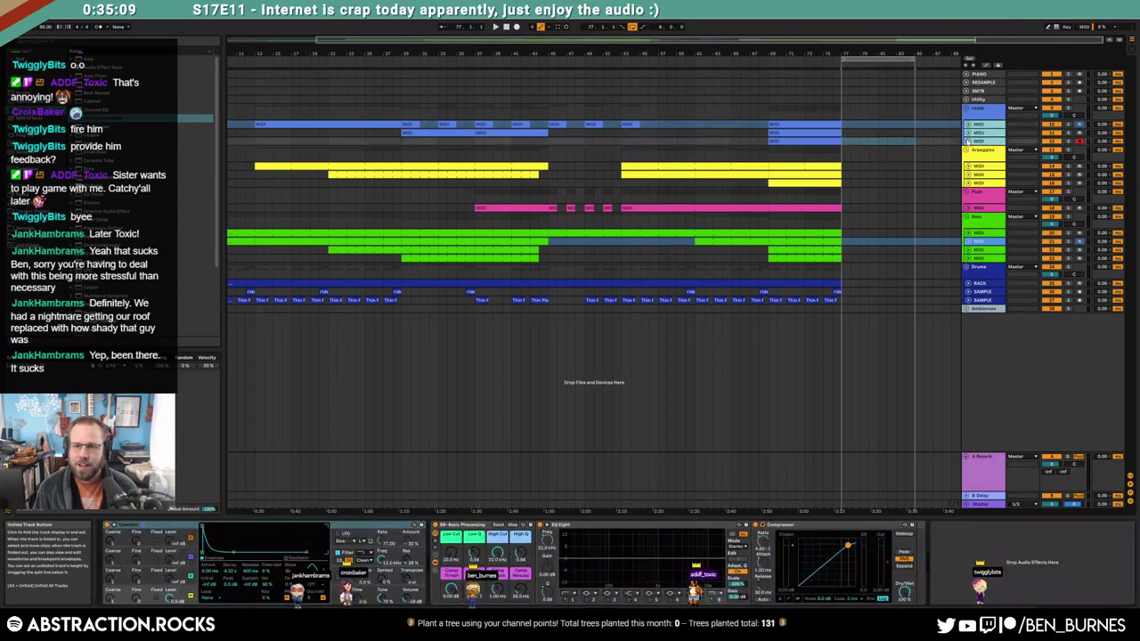
click(968, 141)
click(815, 124)
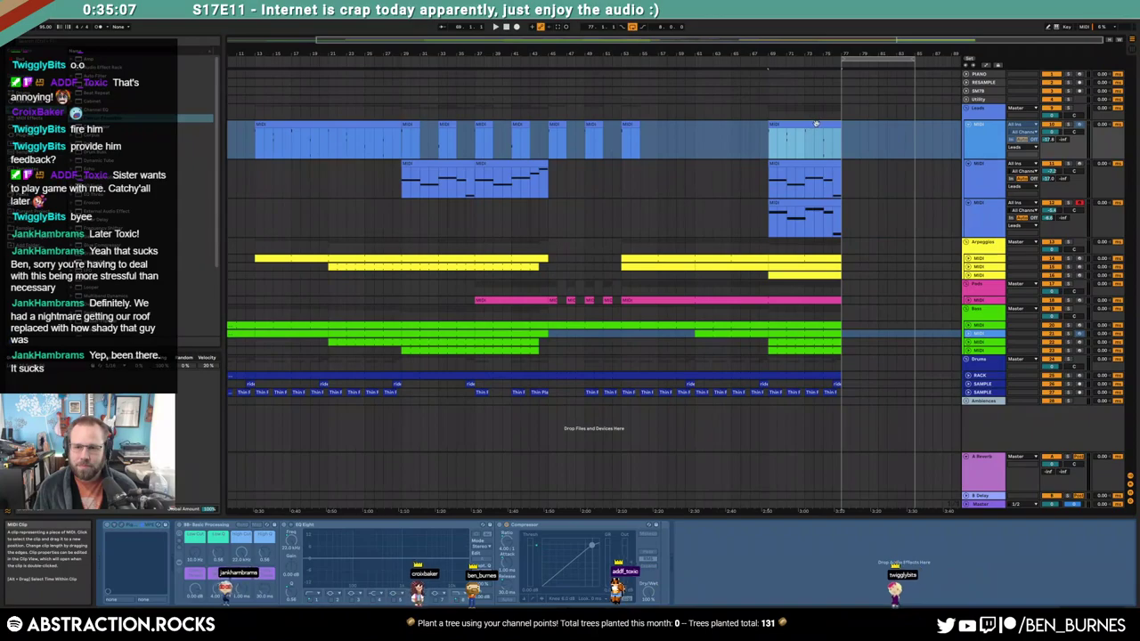
key(ctrl+d)
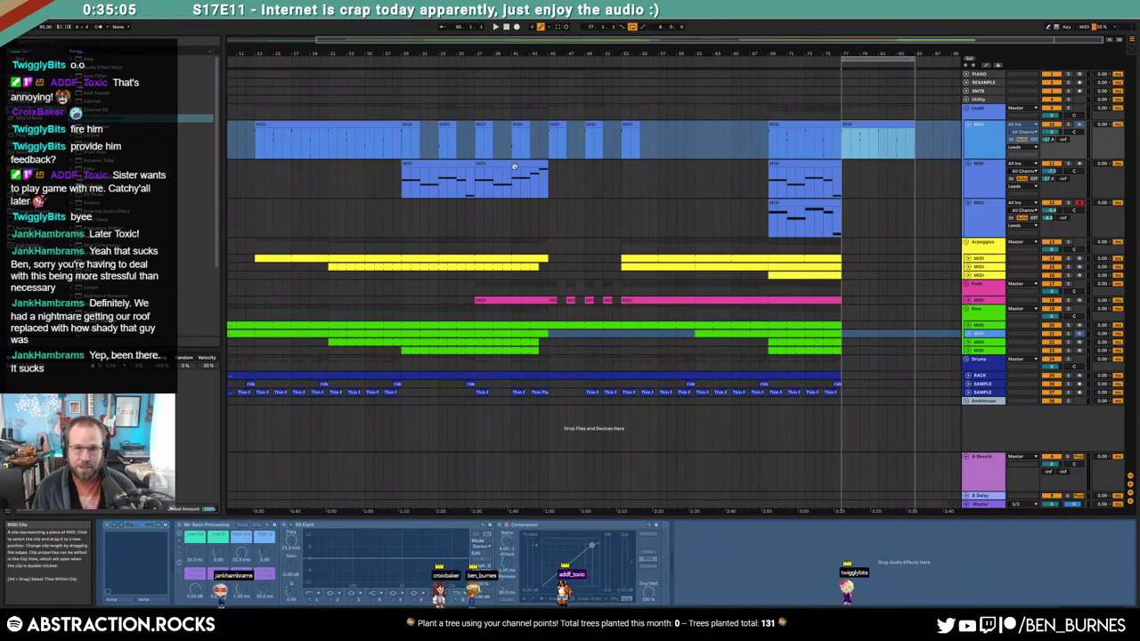
Copy the second lead's clip of bars 37–45 to bars 77–85 on the second and third leads, and open the third lead's copy
drag(514, 166, 873, 206)
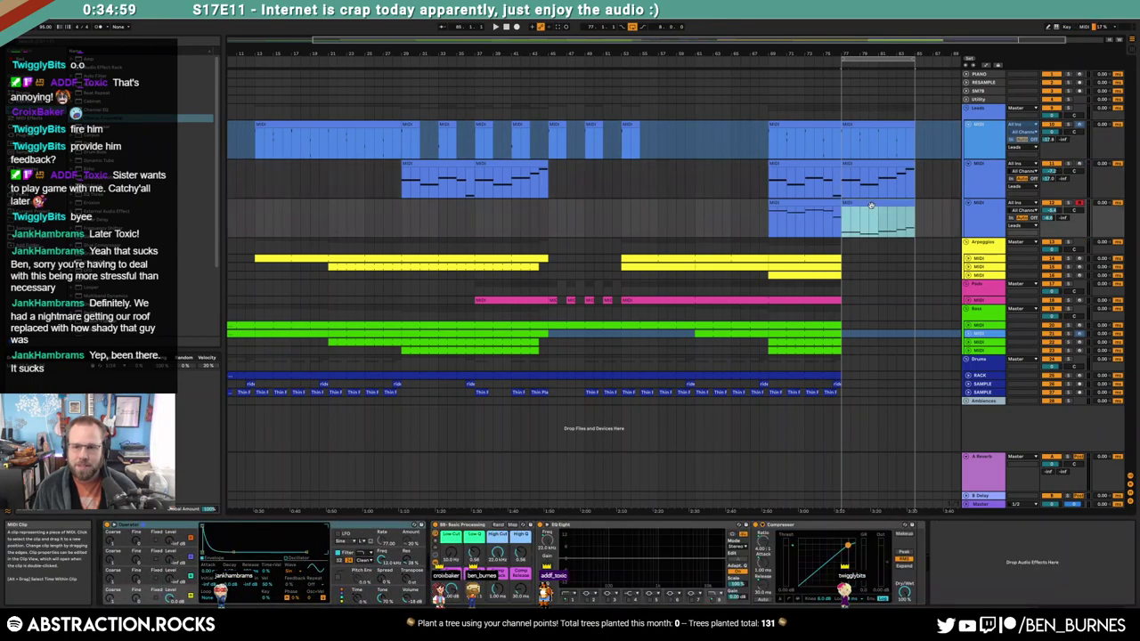
double_click(871, 205)
click(431, 550)
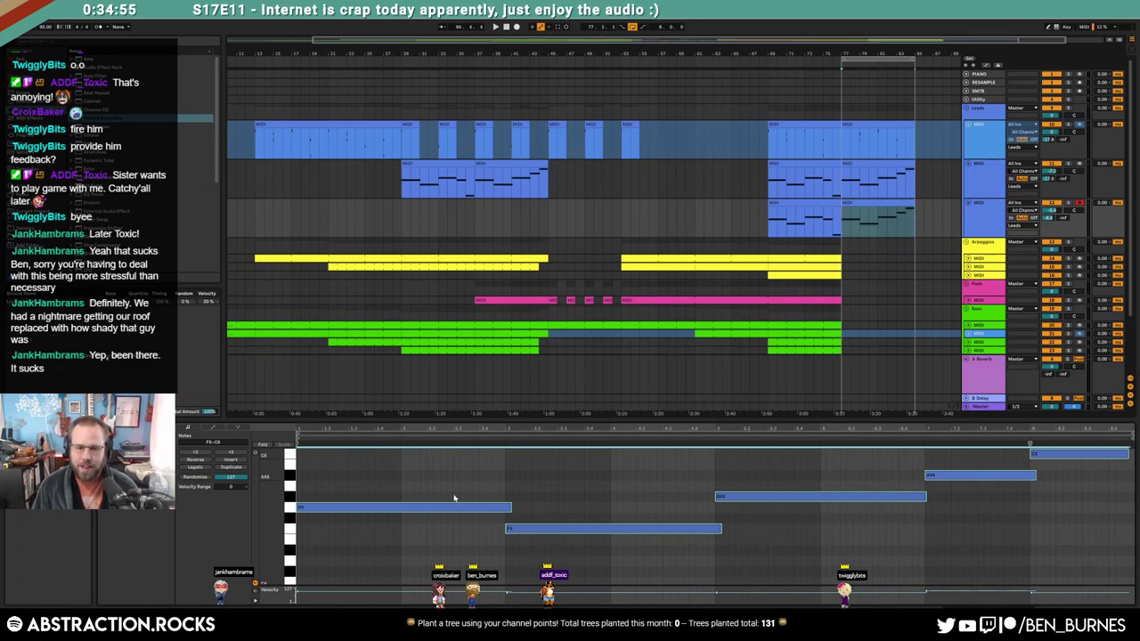
Shorten the first four notes of the third lead's clip in bars 77–85 to remove their overlaps, and check the second lead's copy
click(1033, 492)
drag(462, 465, 964, 553)
drag(1034, 476, 1022, 476)
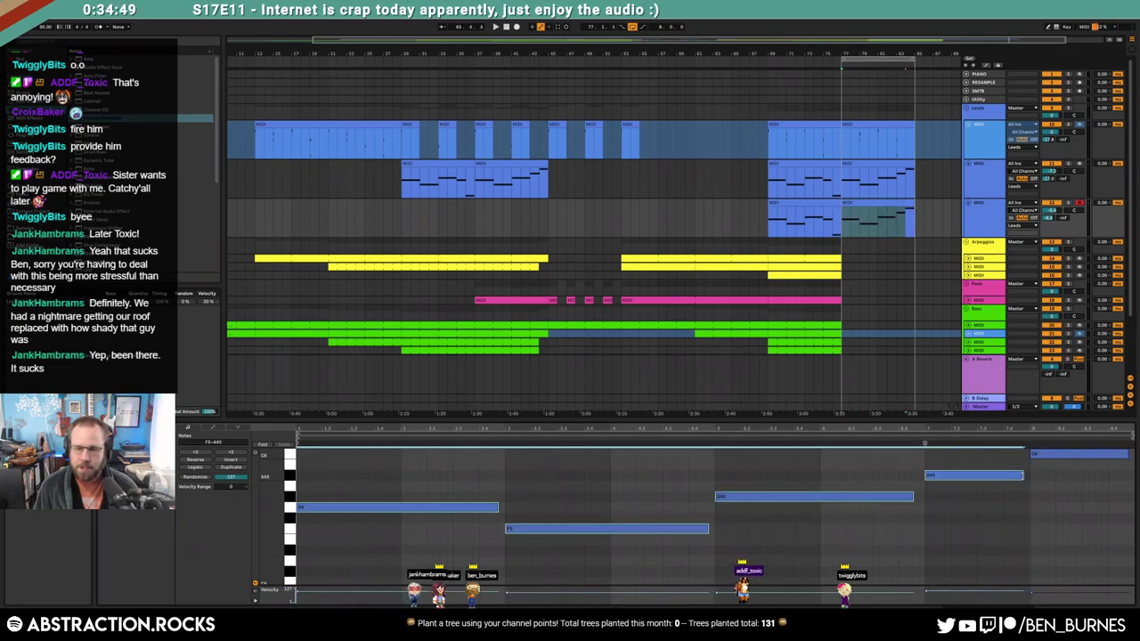
click(1023, 497)
drag(913, 497, 919, 499)
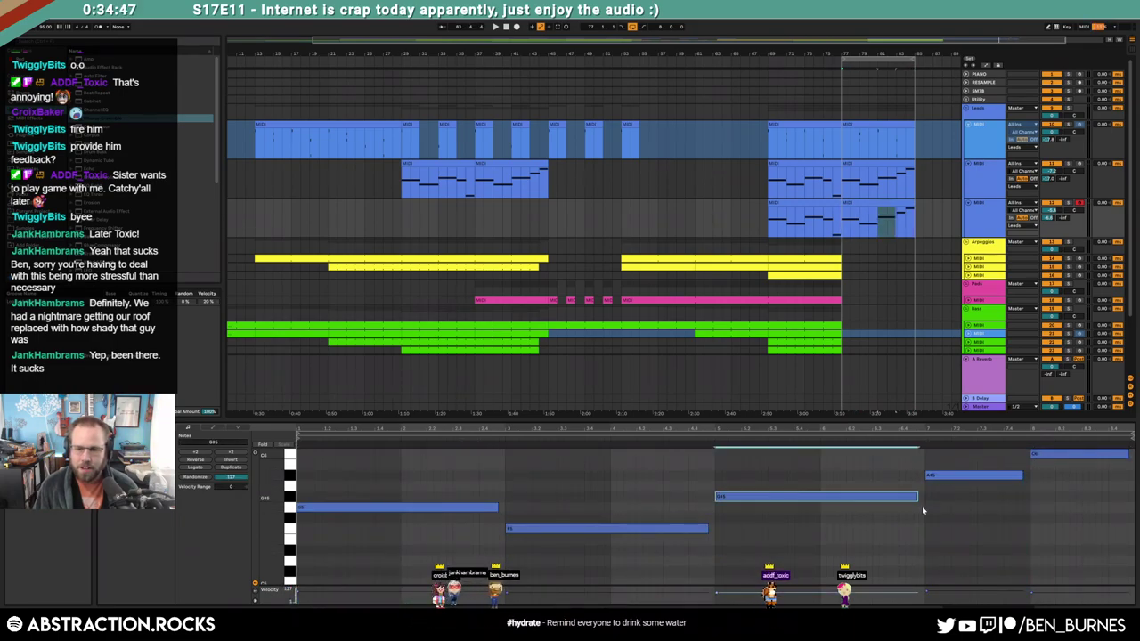
click(971, 508)
click(882, 162)
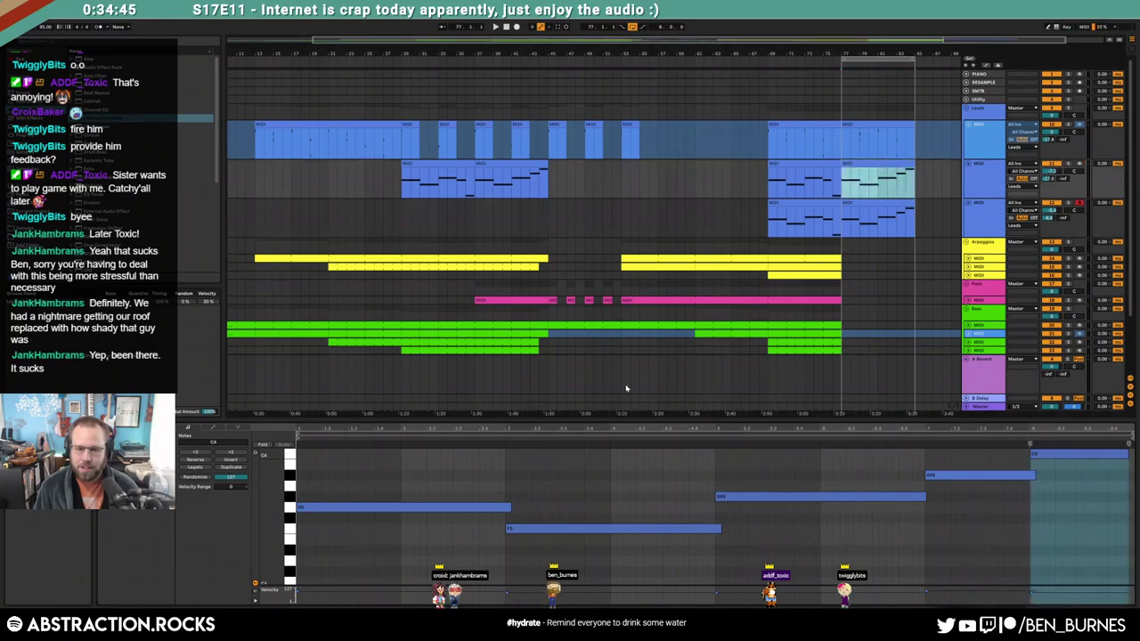
click(532, 504)
key(shift+Tab)
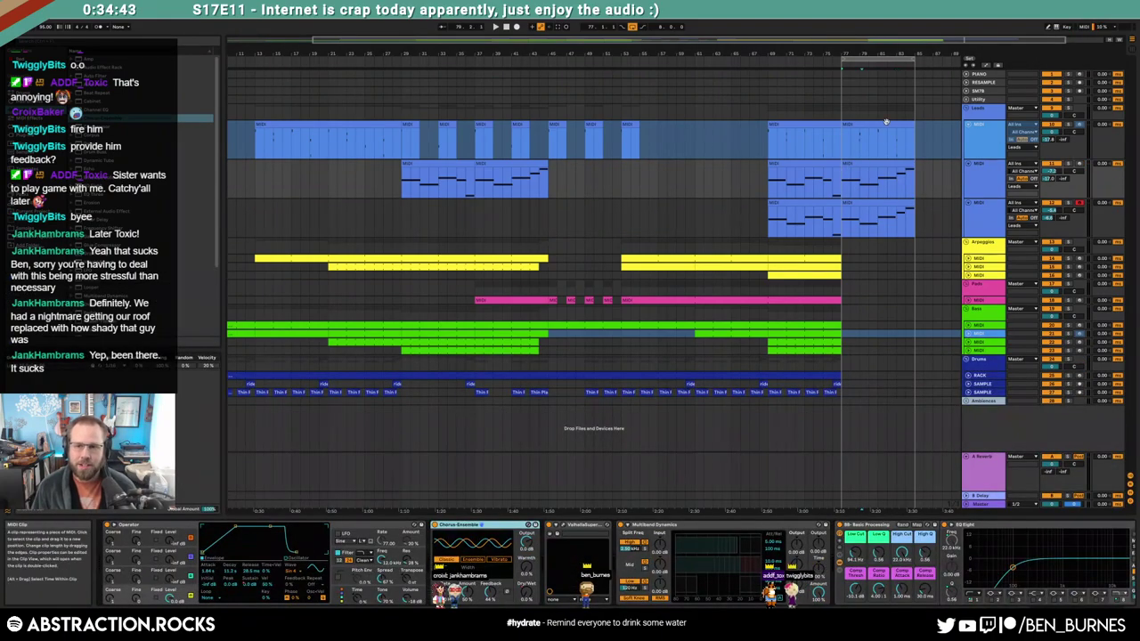
click(883, 124)
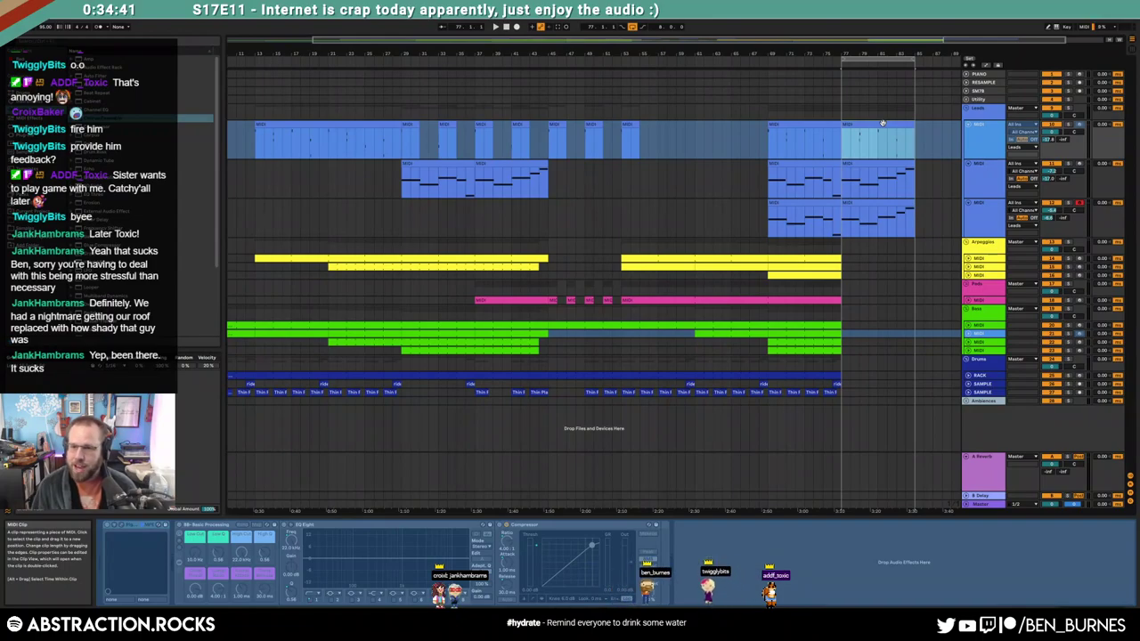
Unfold the third arpeggio track and extend its clip starting at bar 69 to bar 85
click(969, 277)
click(814, 275)
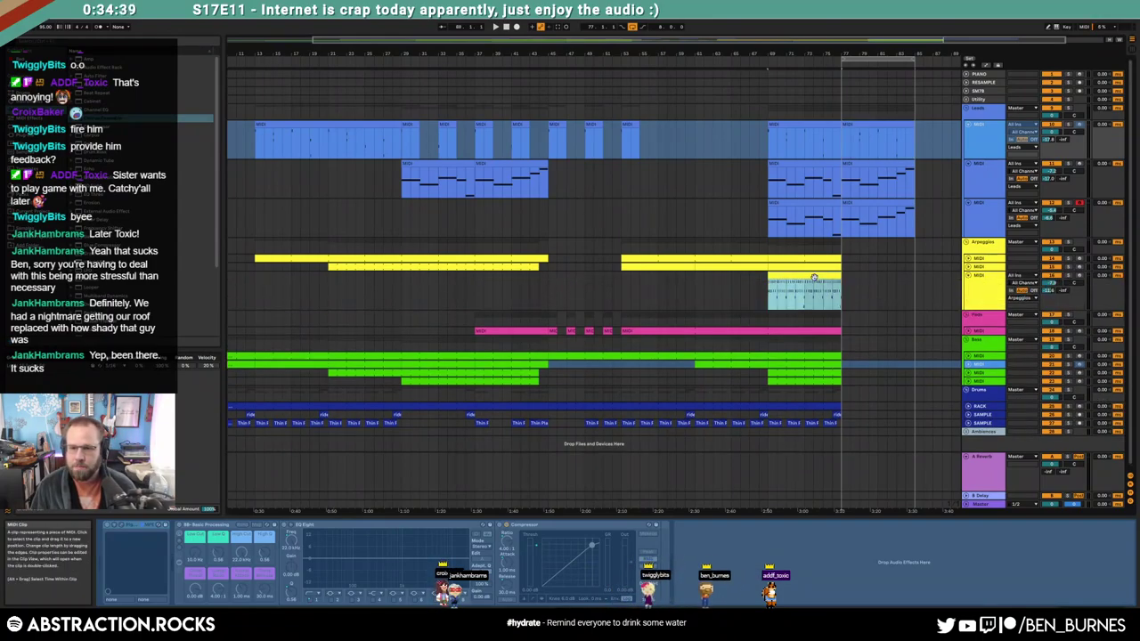
click(842, 282)
click(841, 281)
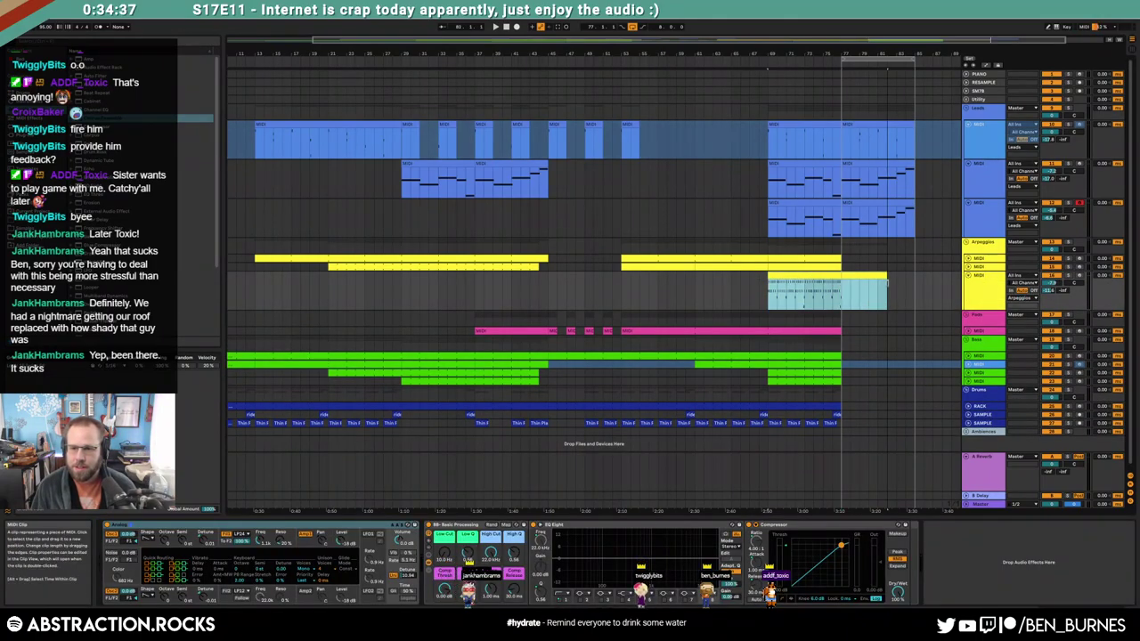
double_click(841, 281)
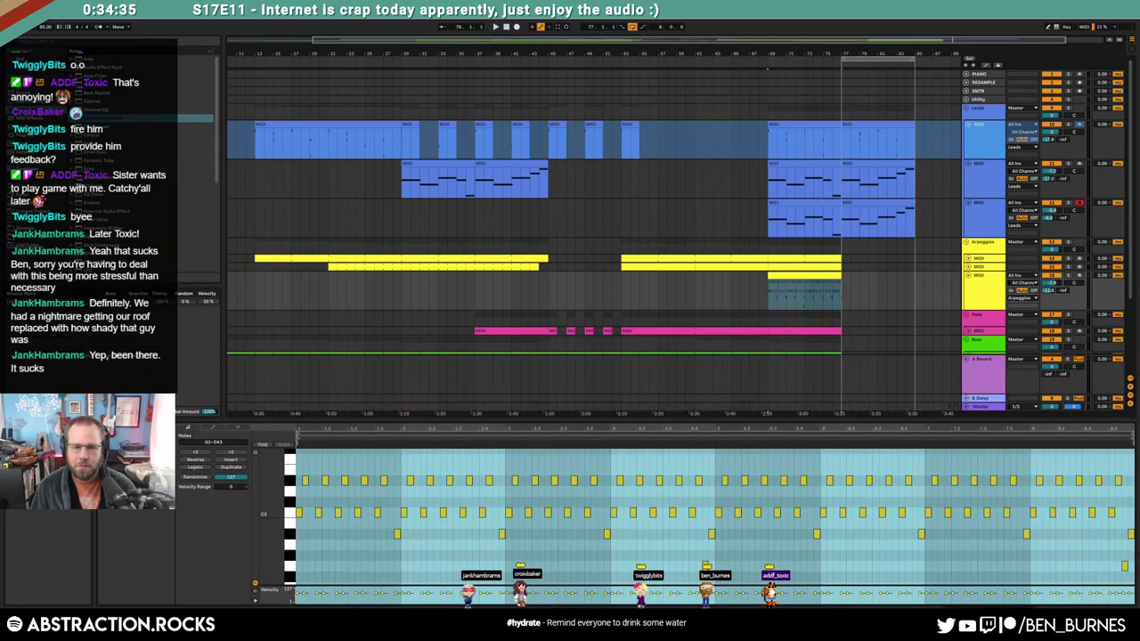
drag(840, 282, 913, 288)
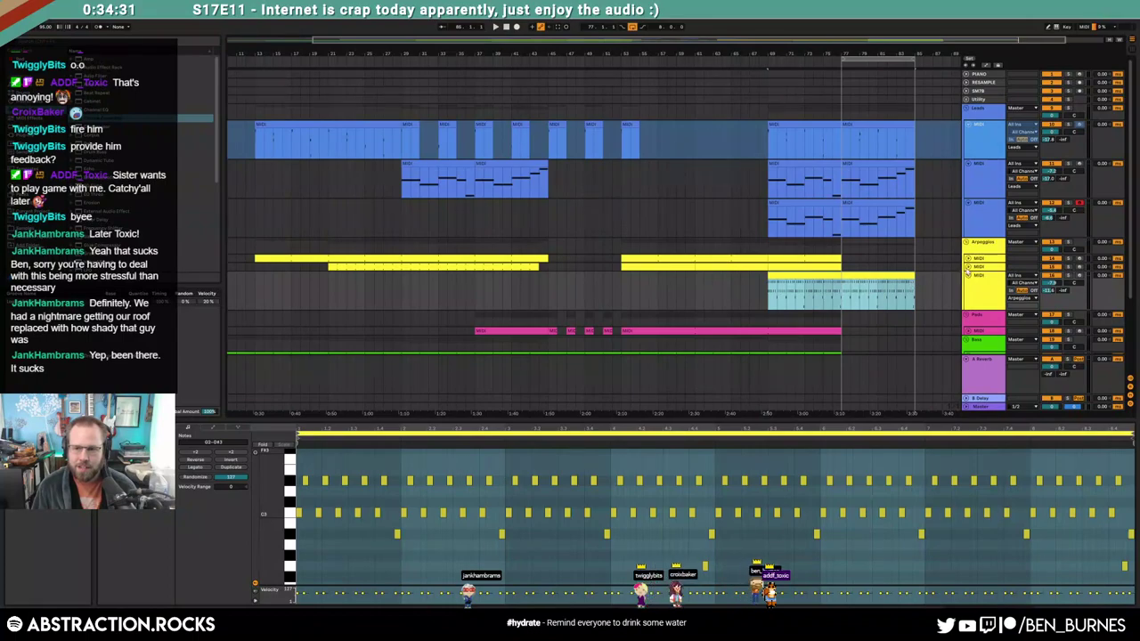
Unfold the second arpeggio track and duplicate its clip of bars 69–77 into bars 77–85
click(968, 267)
click(839, 268)
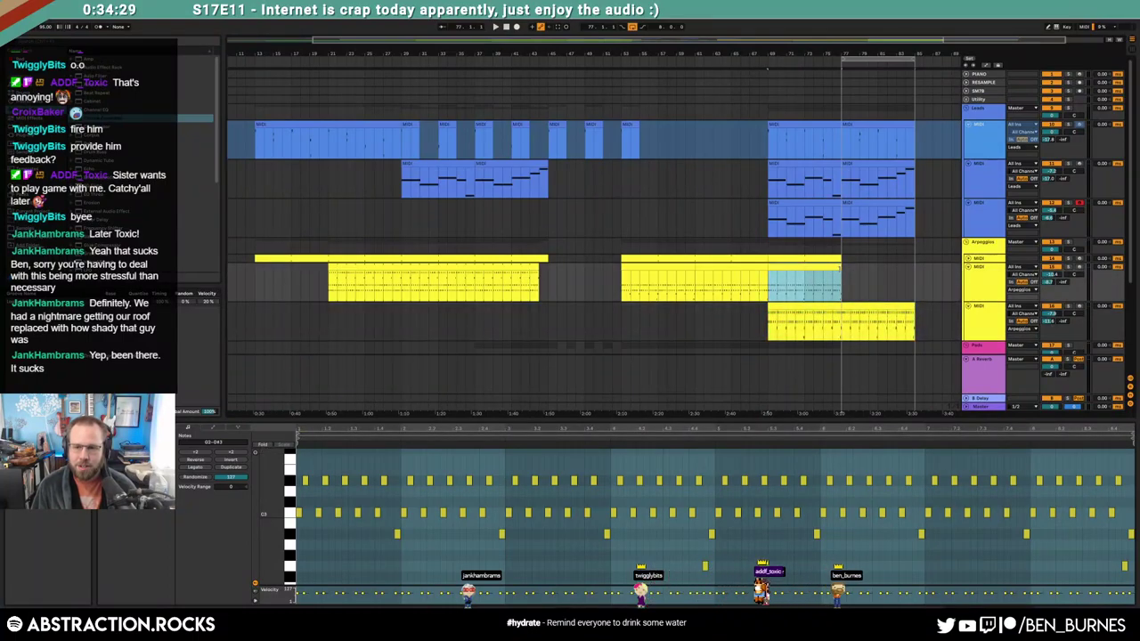
key(ctrl+d)
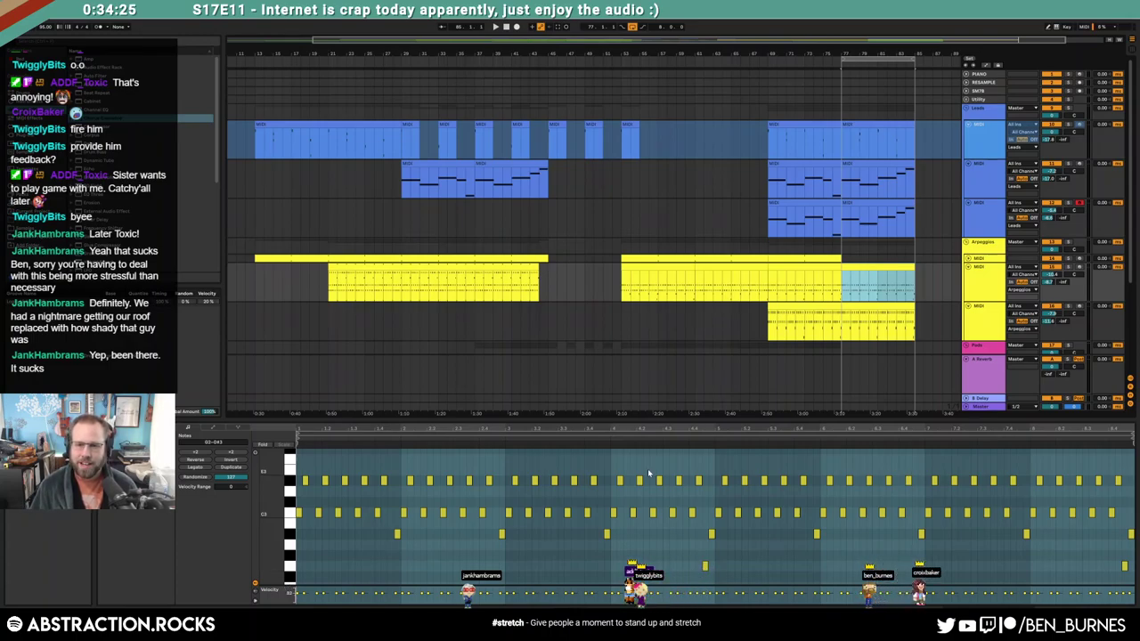
Unfold the first arpeggio track and extend its clip starting at bar 69 to bar 85
click(968, 258)
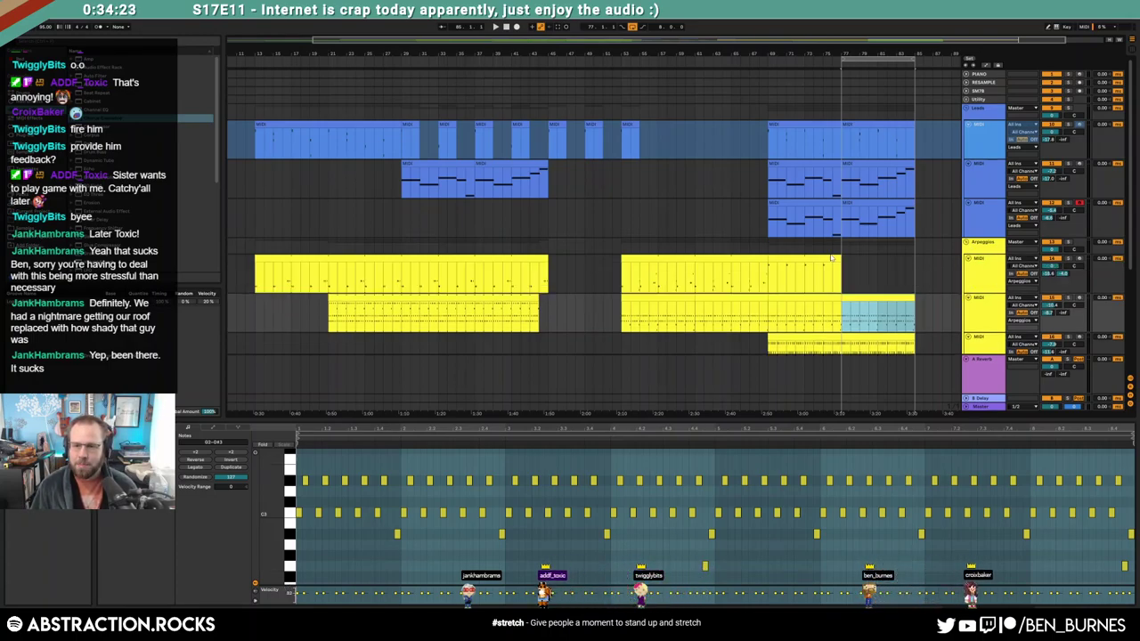
click(835, 257)
drag(837, 259, 913, 259)
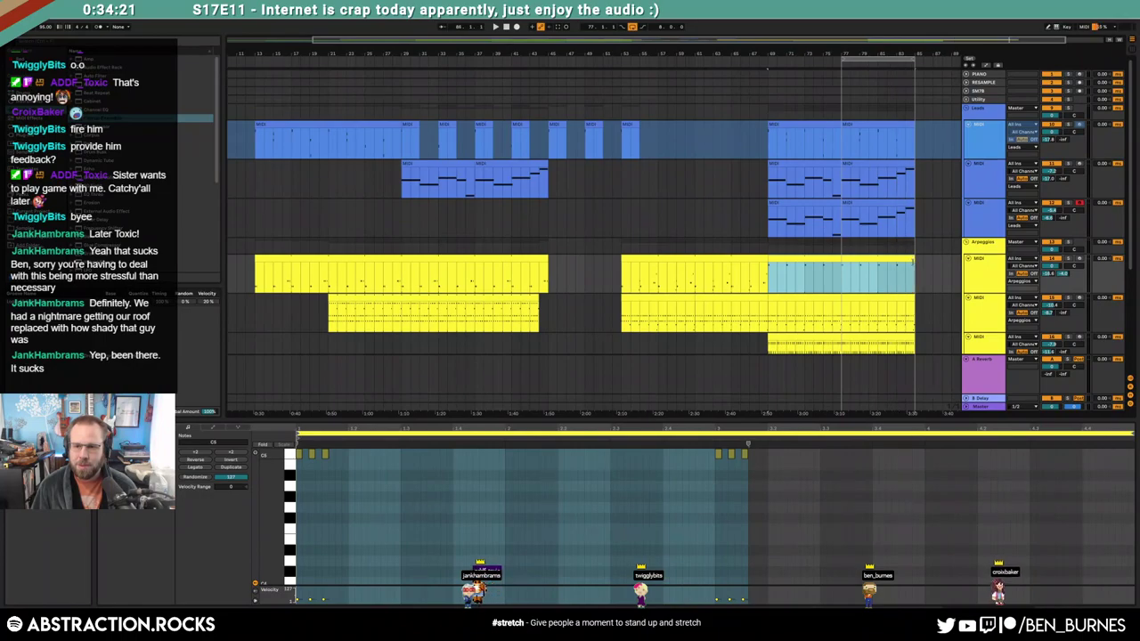
Unfold the pad track and extend its last clip to bar 85
scroll(947, 269, down, 5)
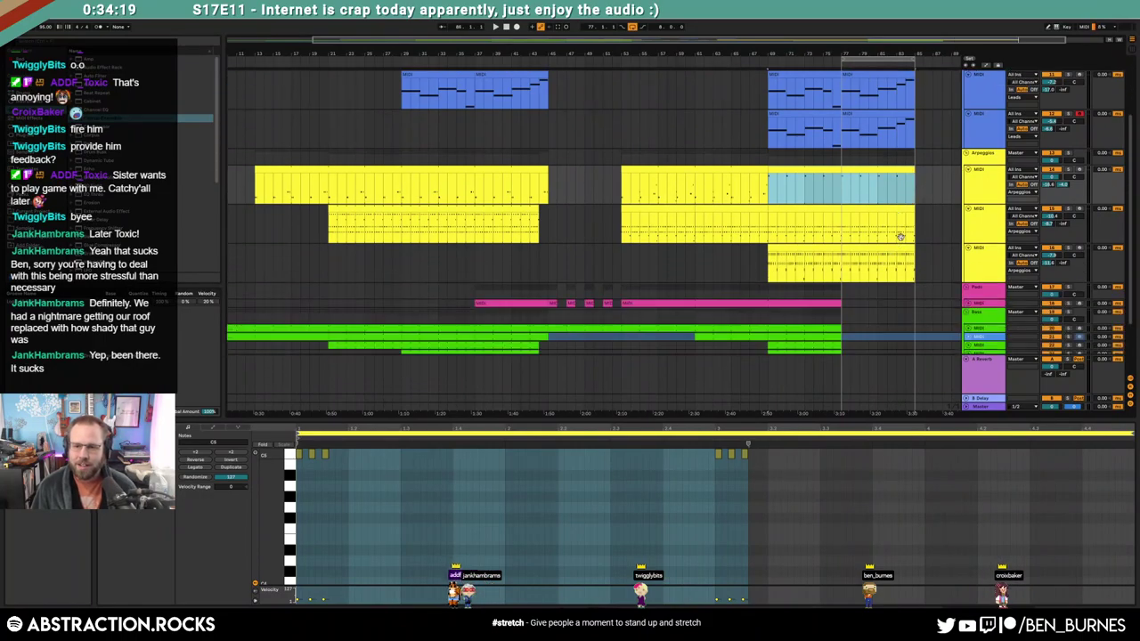
click(969, 250)
click(815, 250)
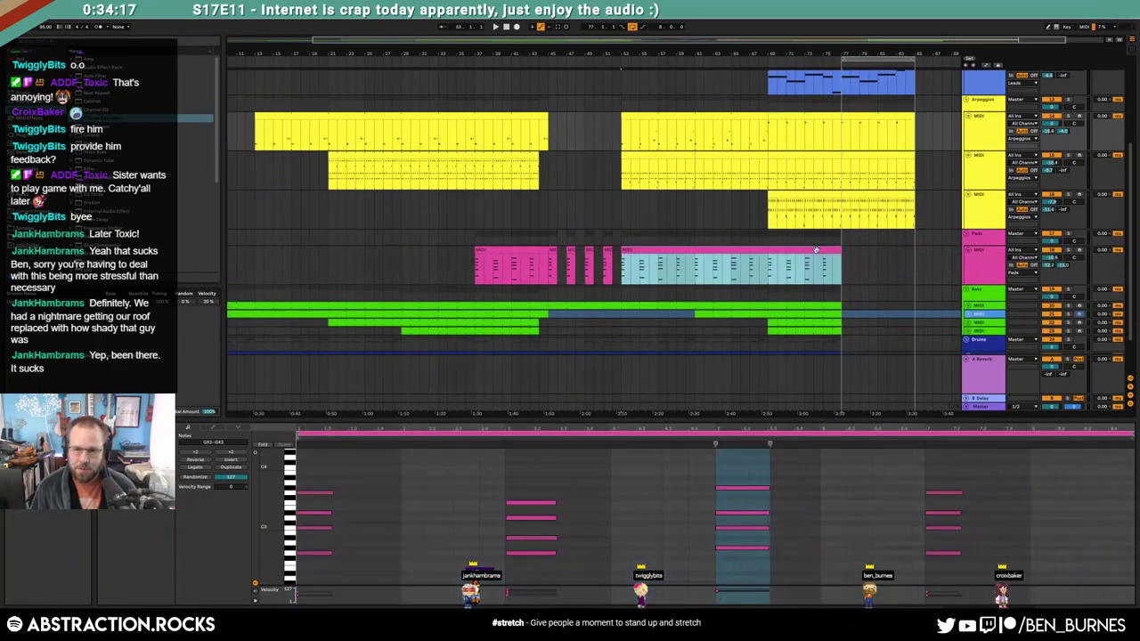
drag(839, 250, 914, 253)
Unfold the tracks in the Bass group and extend the first bass track's clip to bar 85
scroll(927, 262, down, 2)
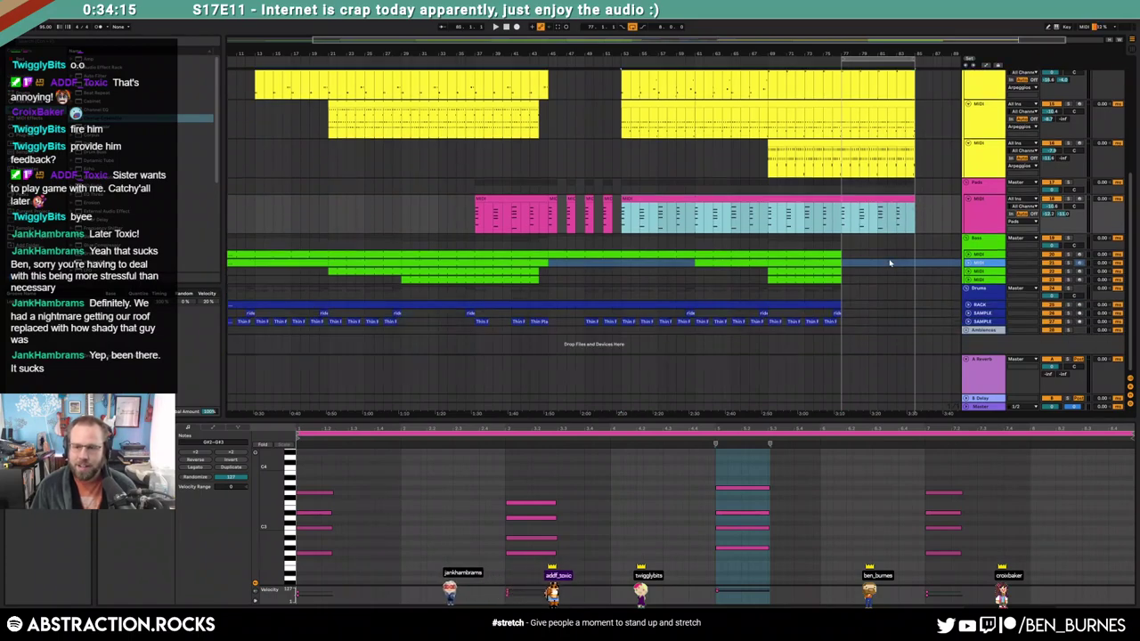
click(969, 276)
click(969, 271)
click(969, 264)
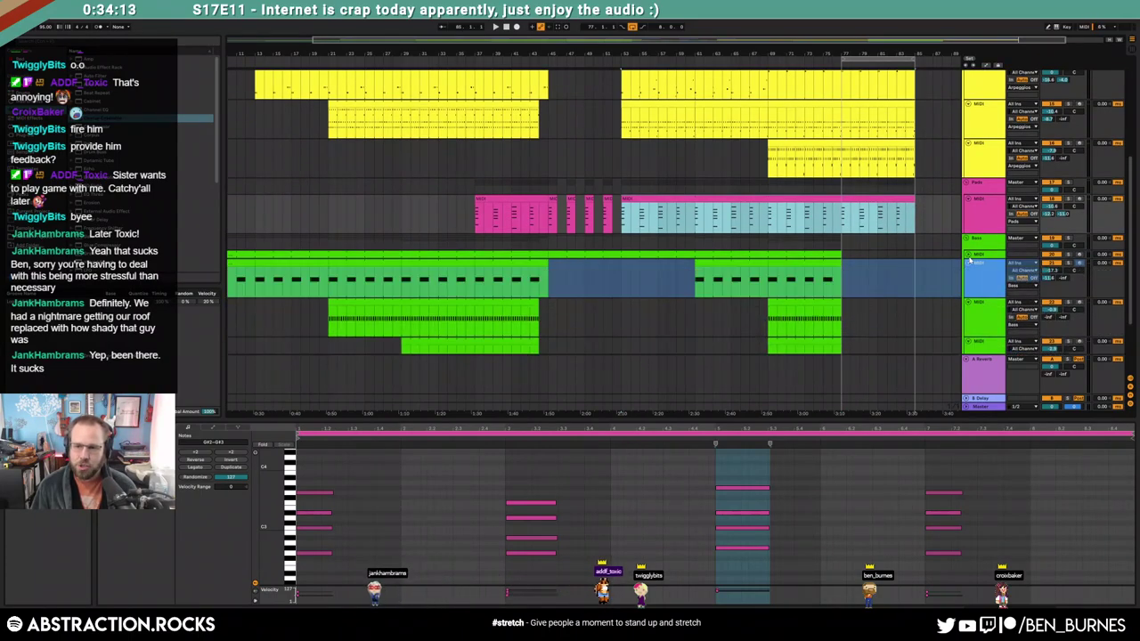
click(969, 256)
click(847, 268)
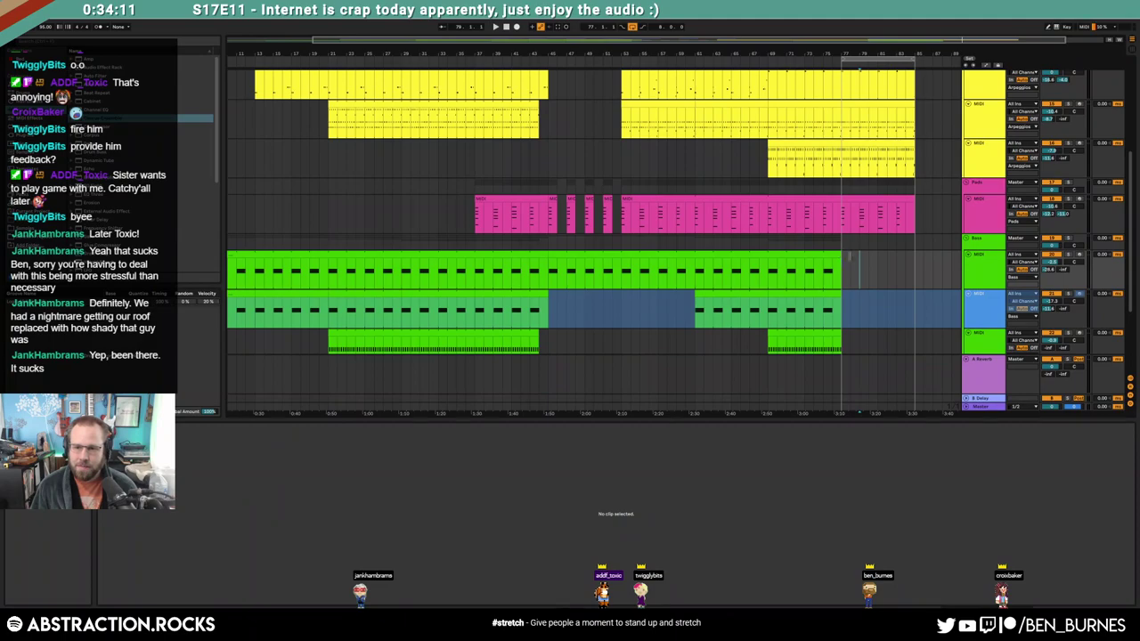
drag(843, 256, 914, 259)
Duplicate the second bass track's clip of bars 69–77 into bars 77–85
click(830, 295)
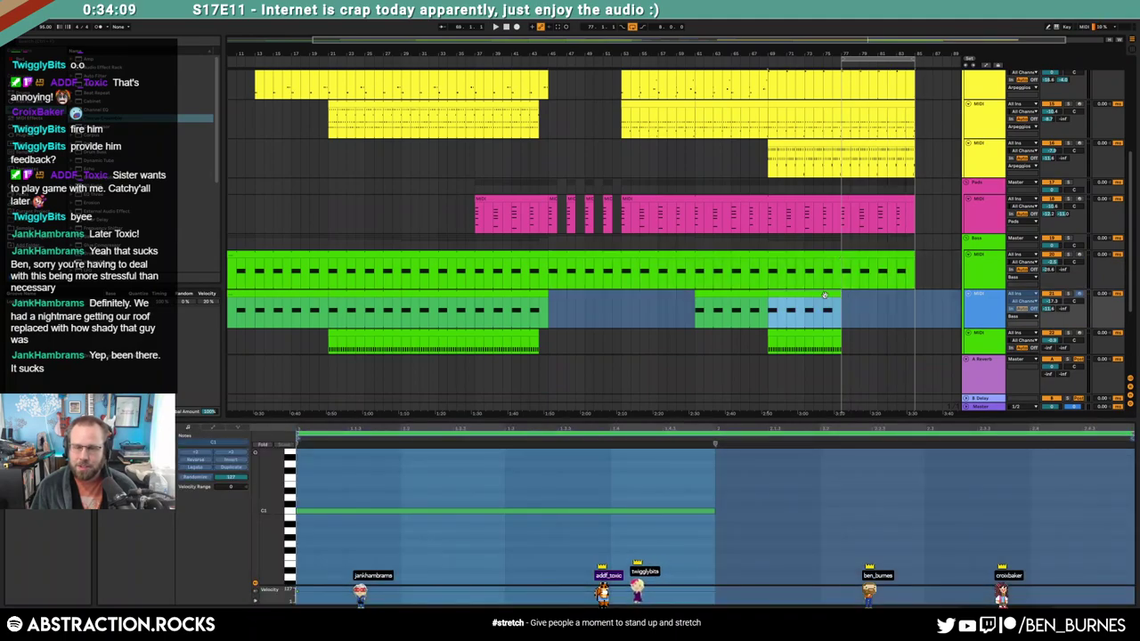
click(752, 295)
click(792, 299)
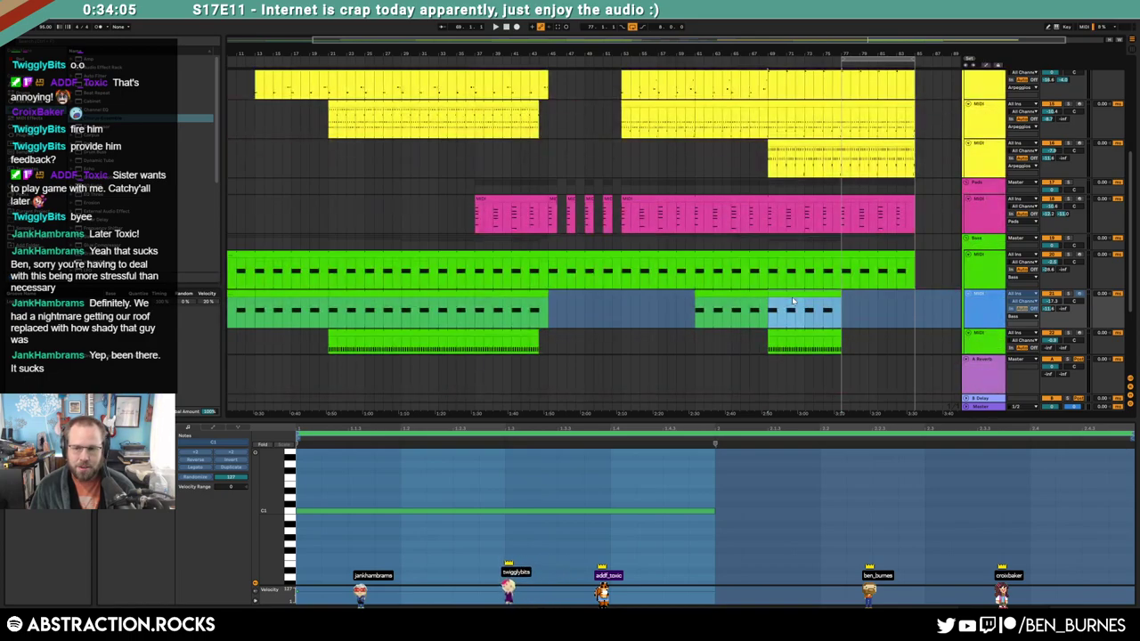
click(753, 294)
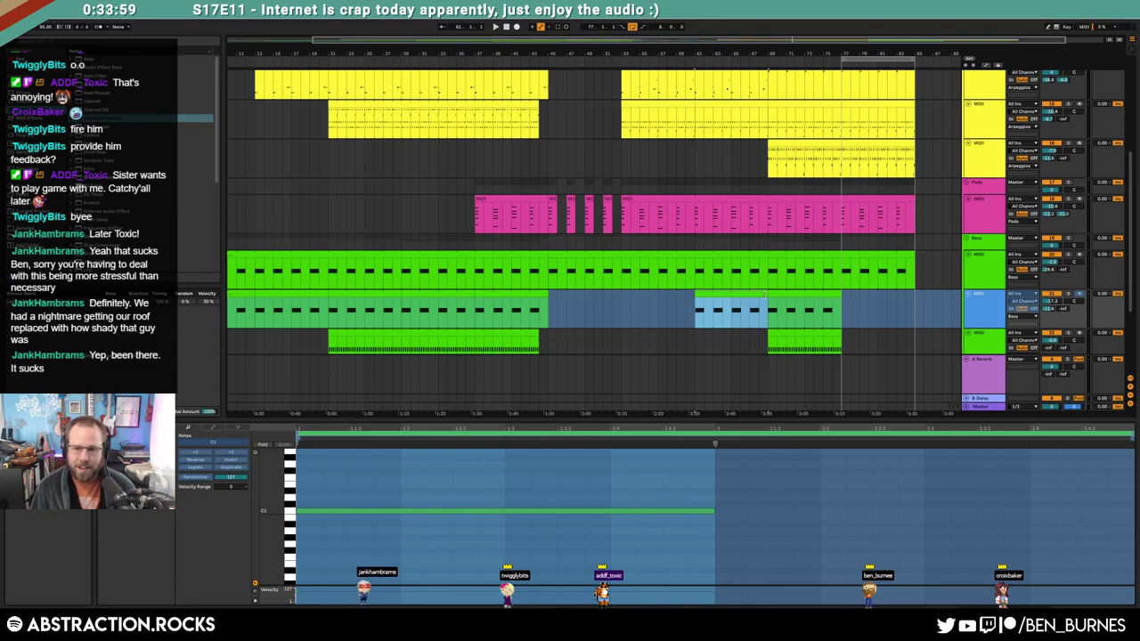
click(806, 303)
key(ctrl+d)
Extend the last clips of the third and fourth bass tracks from bar 77 to bar 85
scroll(828, 285, down, 2)
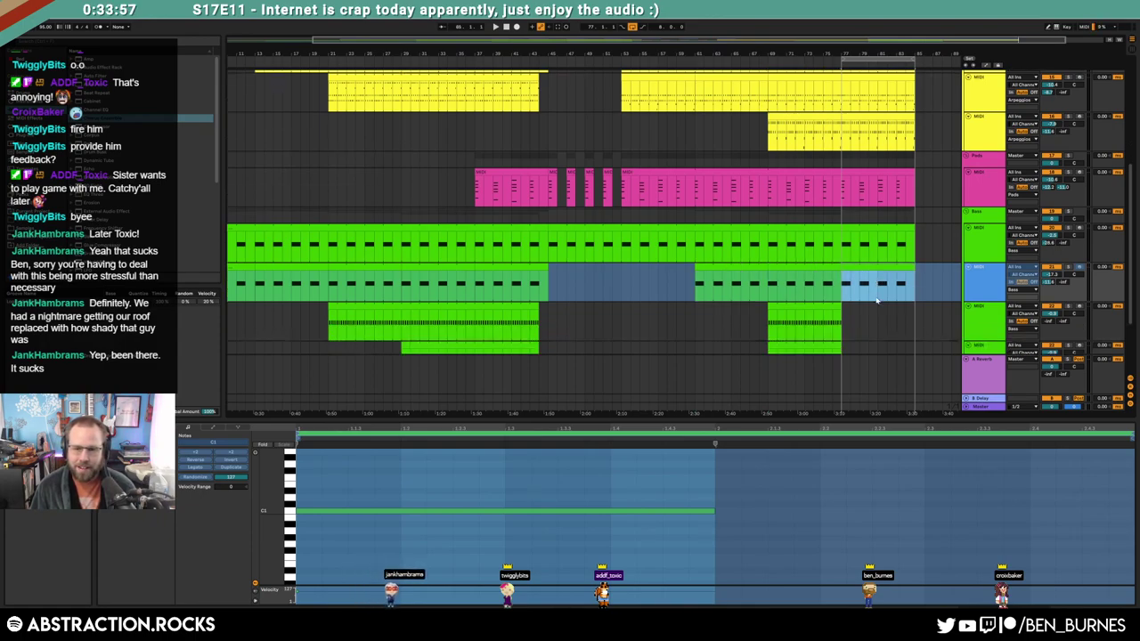
drag(843, 281, 916, 281)
scroll(849, 287, down, 2)
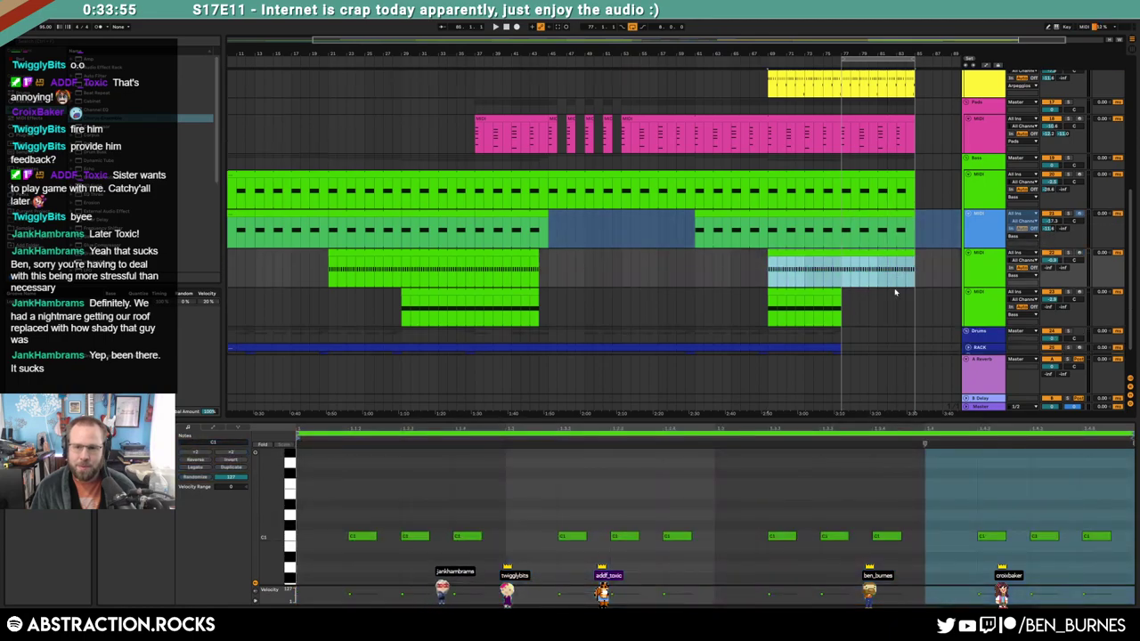
drag(842, 285, 915, 285)
Unfold the tracks in the Drums group and extend the RACK track's clip to bar 85
scroll(915, 294, down, 2)
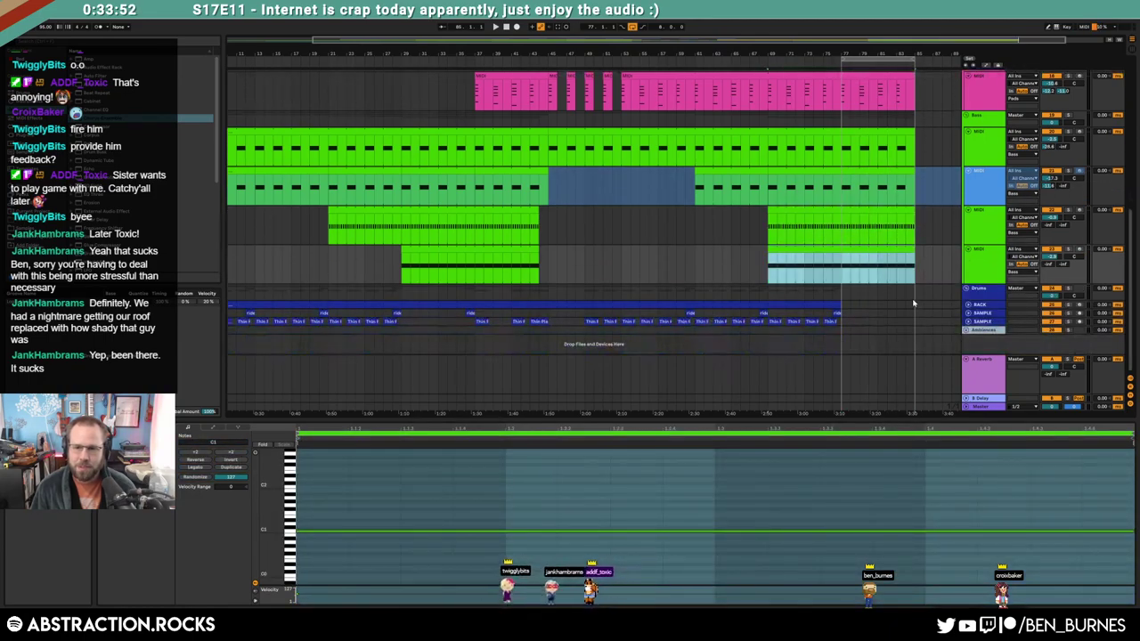
click(968, 307)
scroll(886, 317, down, 1)
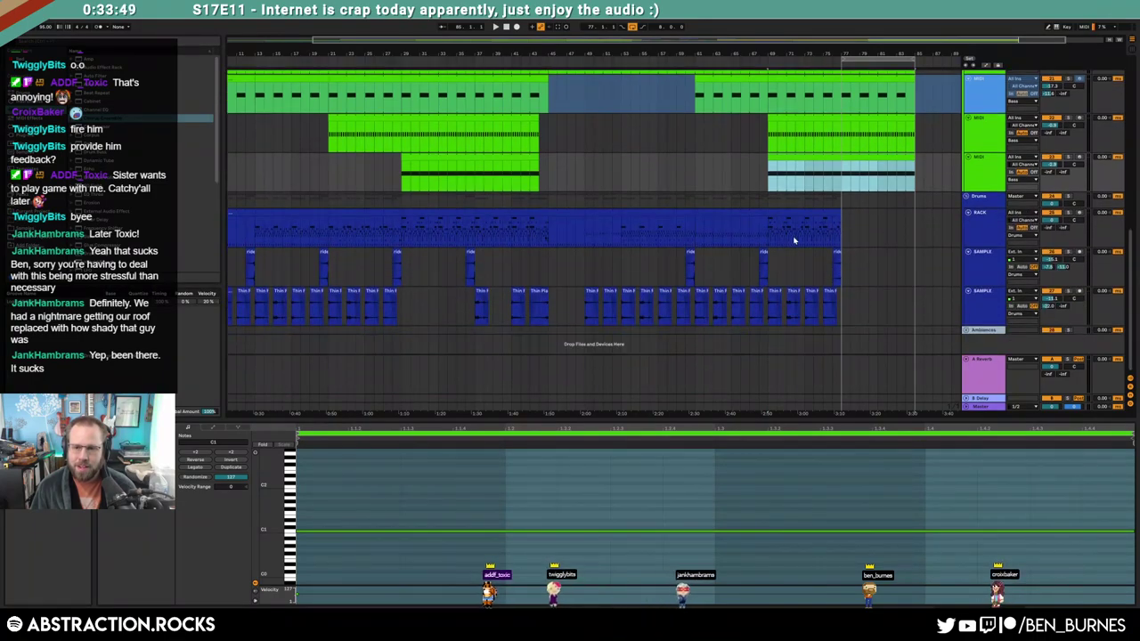
drag(767, 219, 838, 310)
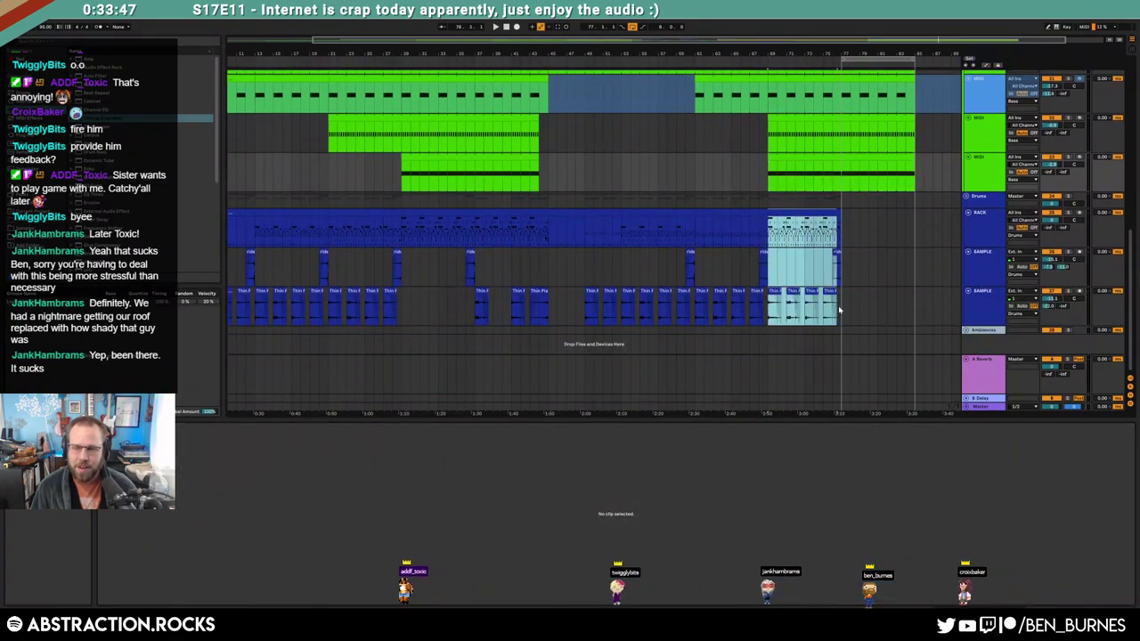
click(924, 267)
drag(840, 219, 915, 225)
Duplicate the bars 69–77 material of both SAMPLE tracks into bars 77–85
drag(841, 256, 772, 310)
key(ctrl+d)
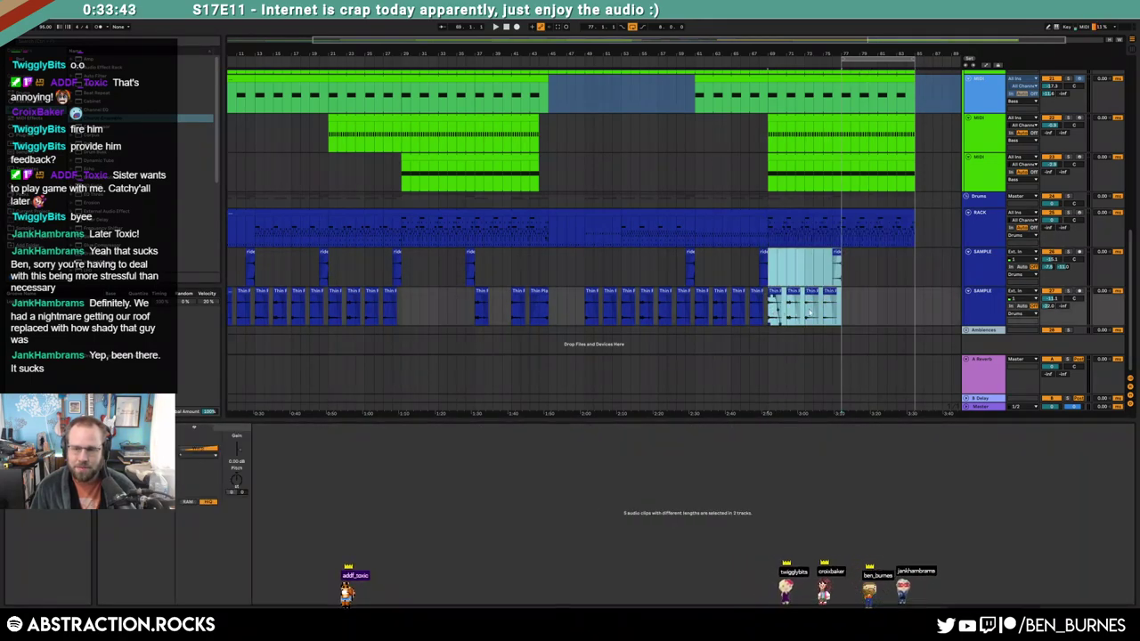
click(886, 270)
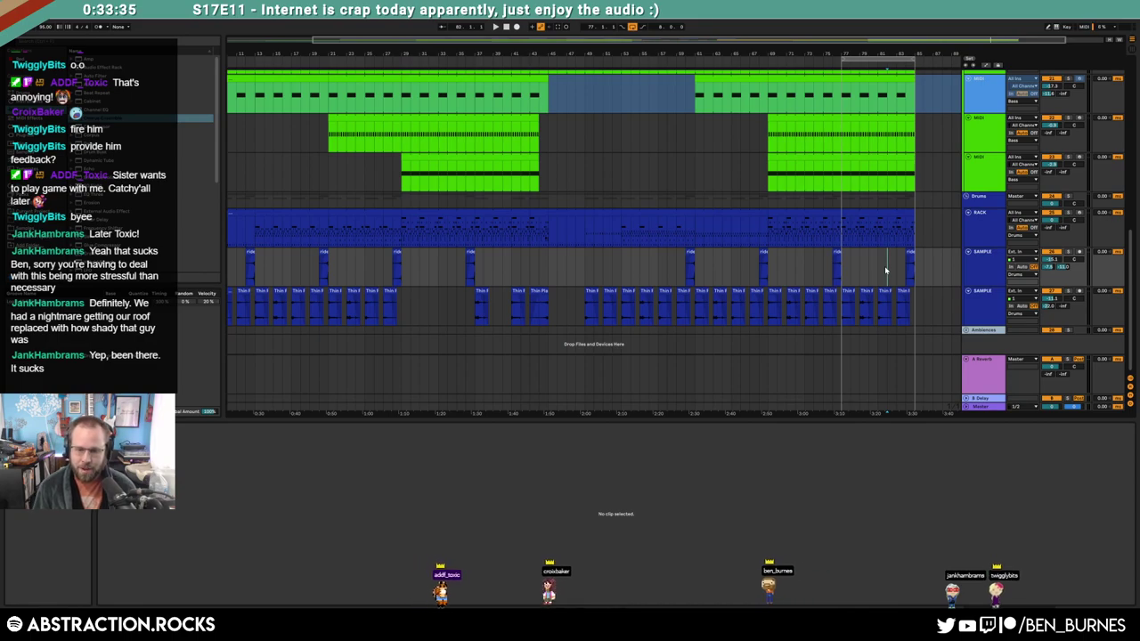
Play the arrangement from bar 69 and lower the third arpeggio track's send to A Reverb
click(845, 232)
click(766, 223)
key(space)
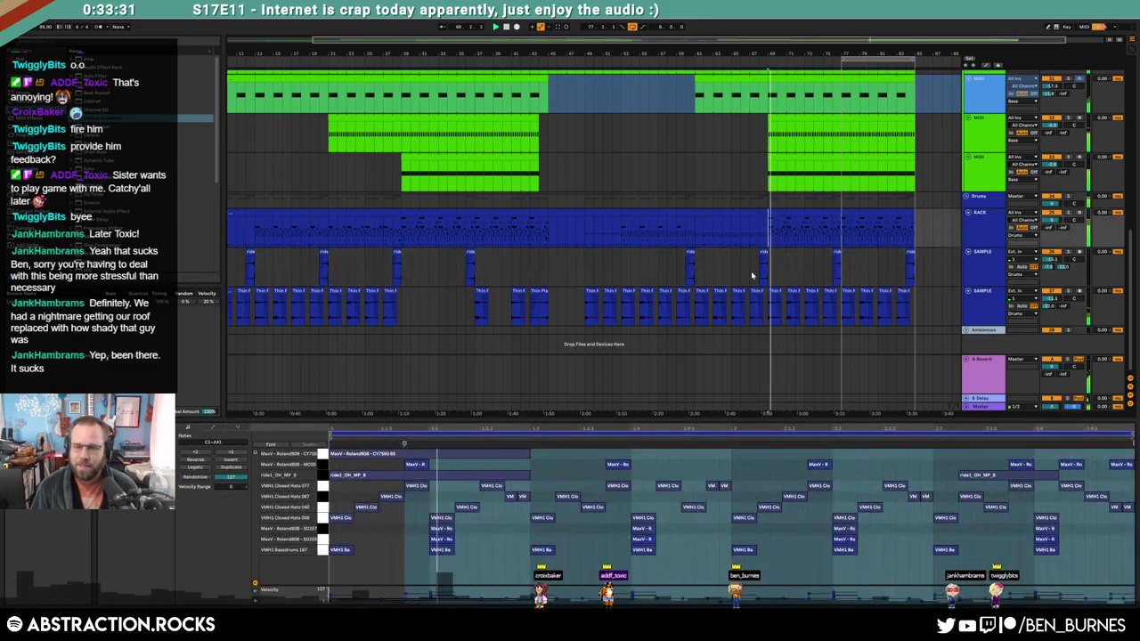
scroll(801, 250, up, 5)
scroll(819, 258, up, 4)
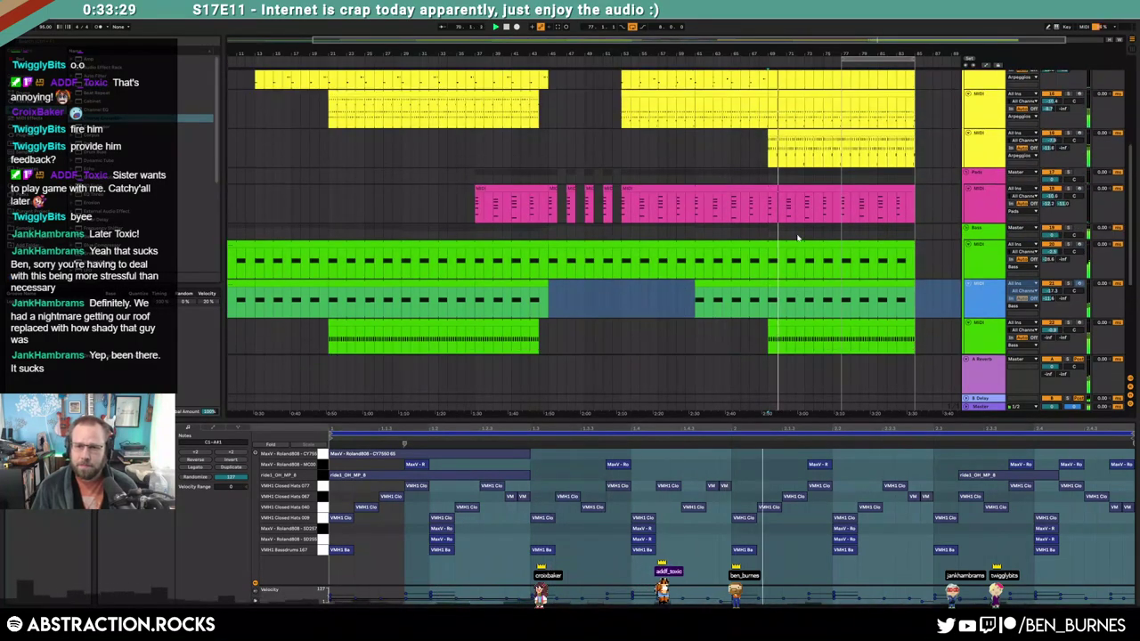
click(824, 187)
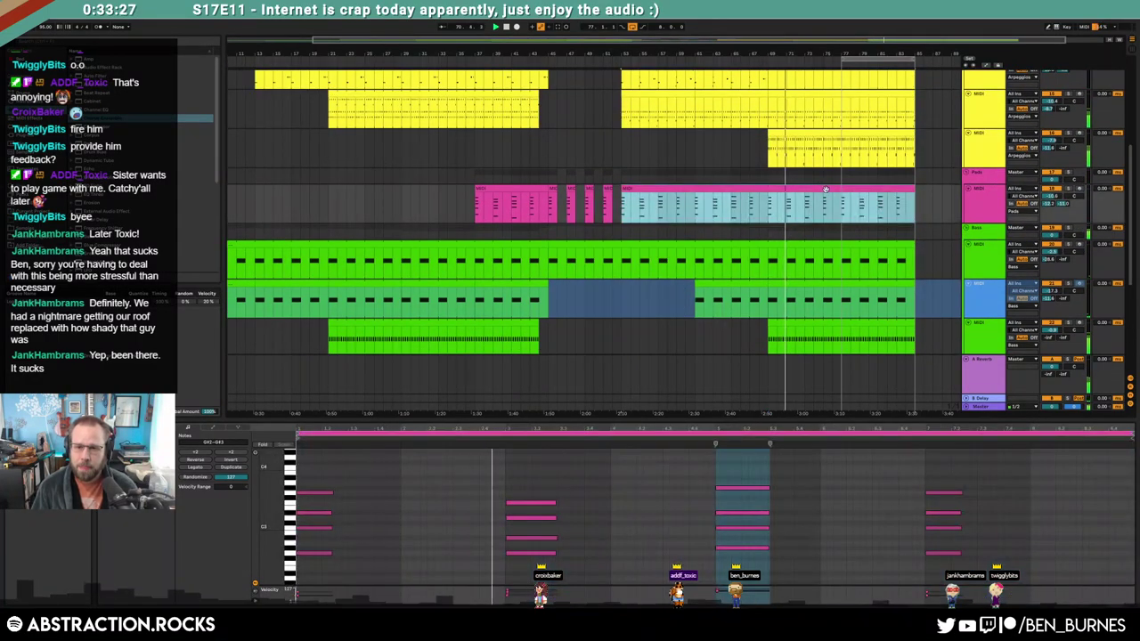
click(904, 151)
drag(1049, 149, 1049, 160)
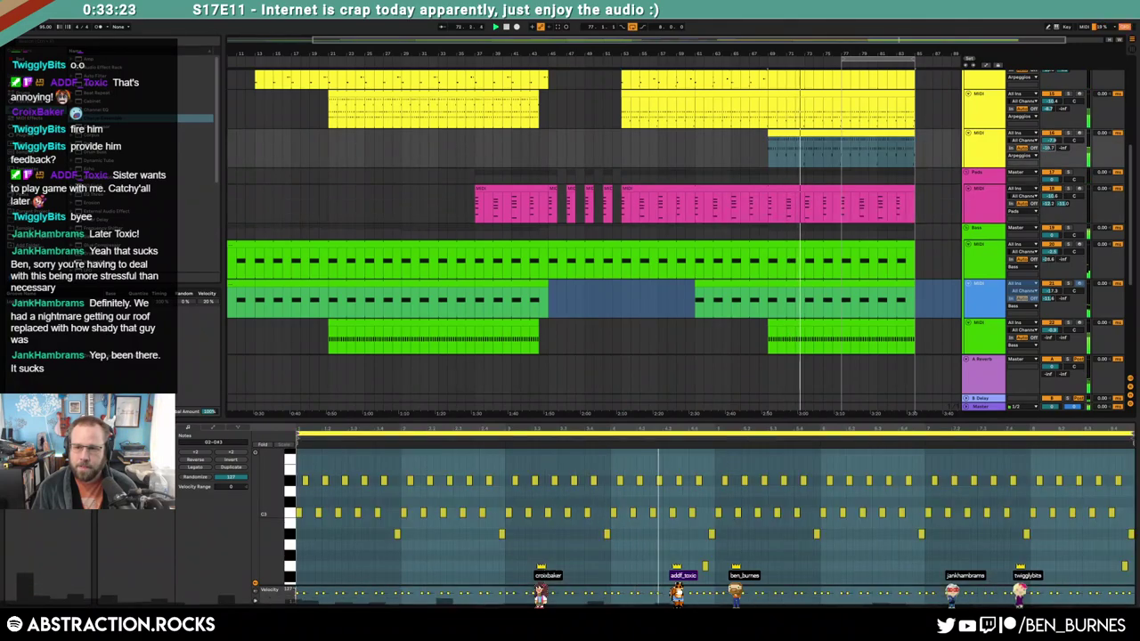
key(space)
Open the third arpeggio track's Analog synth, show its Amp 1 envelope, and play the arrangement from bar 69
key(shift+Tab)
click(792, 131)
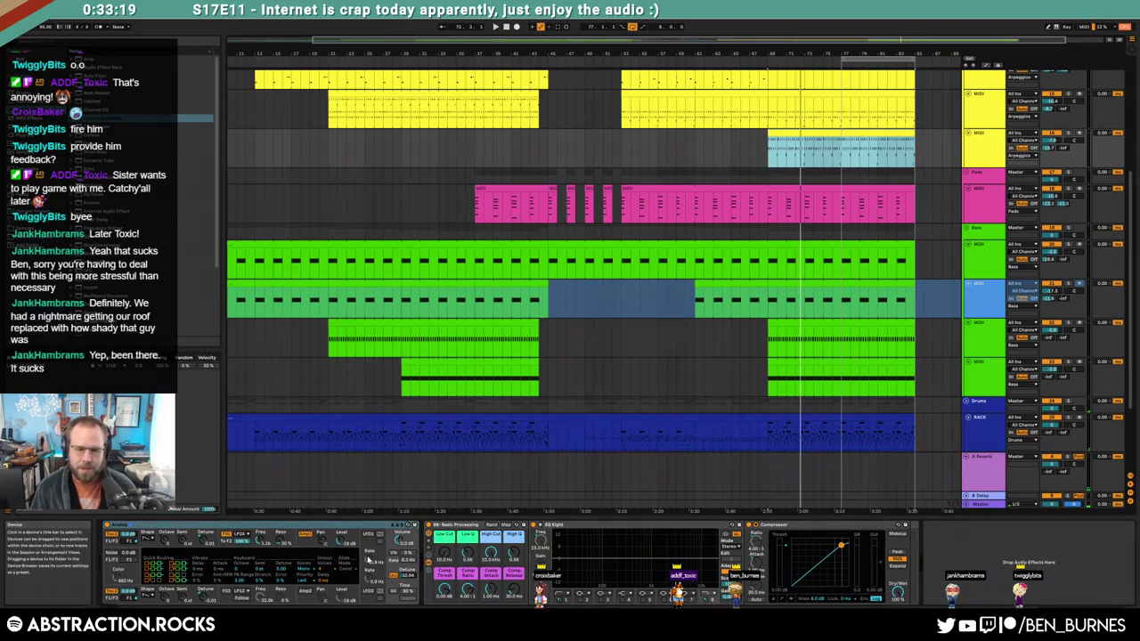
click(405, 581)
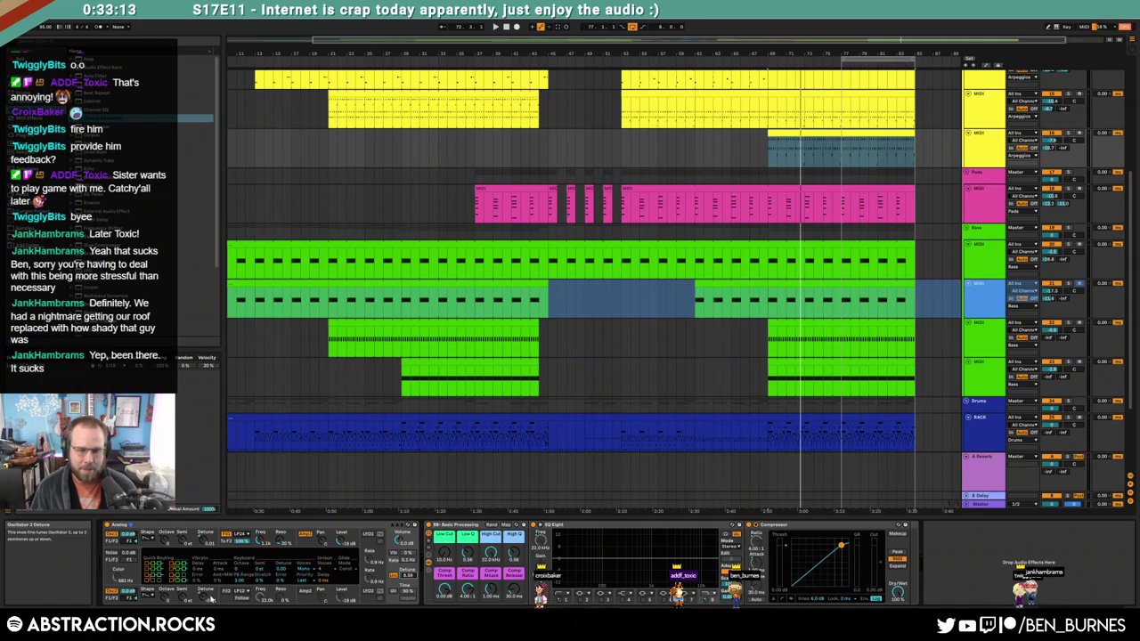
click(306, 542)
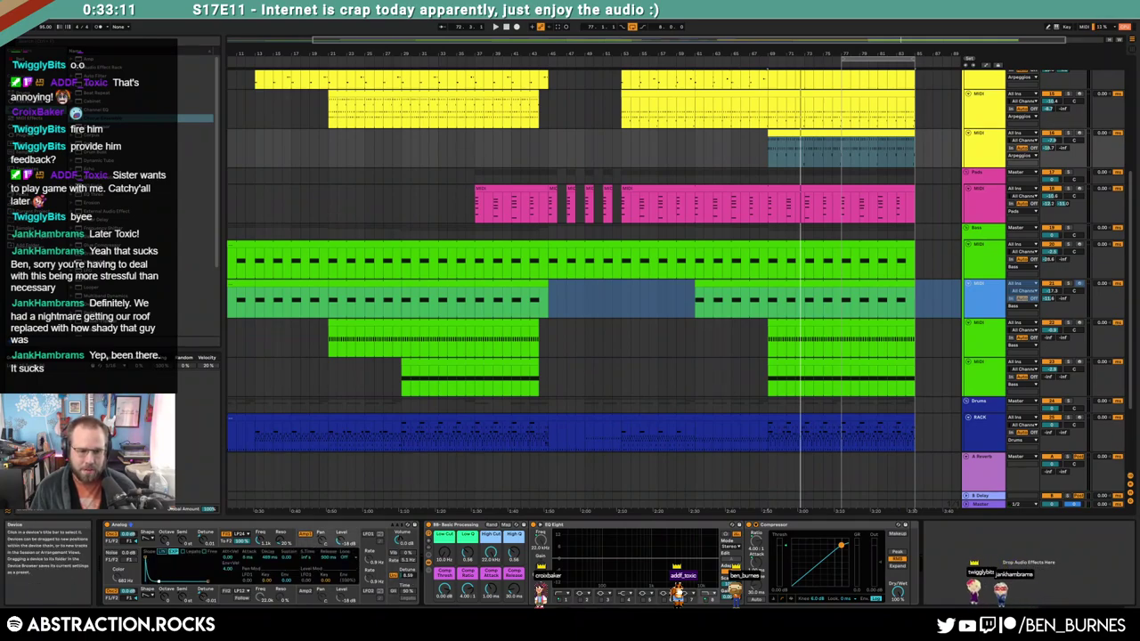
click(771, 148)
click(770, 166)
key(space)
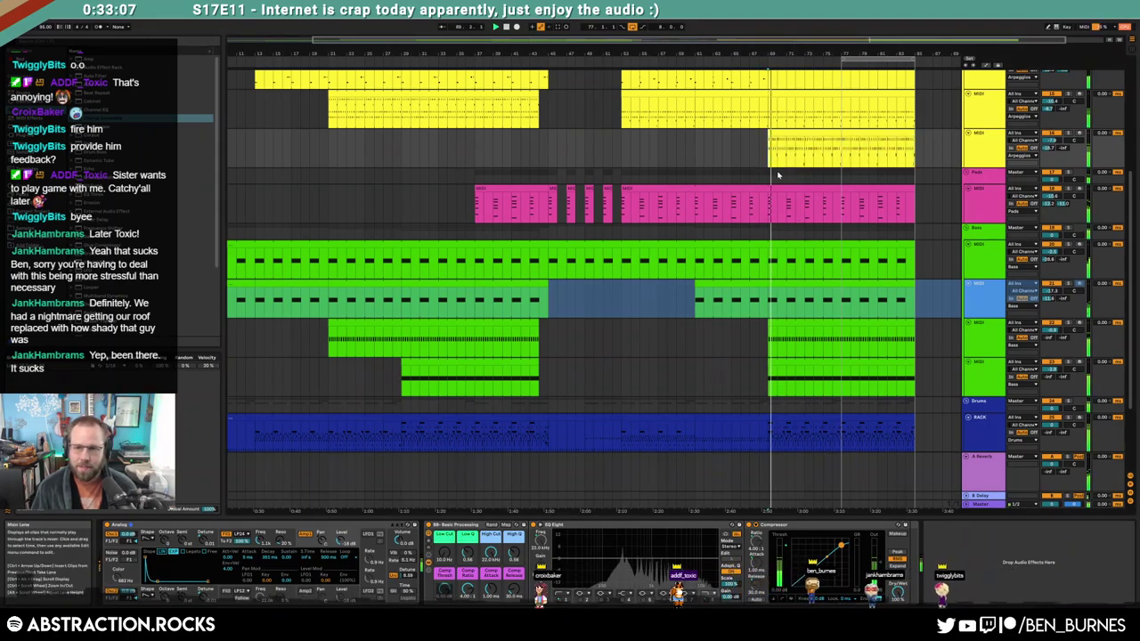
Listen to the section from bar 69 and look over the lead, arpeggio, bass and drum tracks around bar 77
click(980, 150)
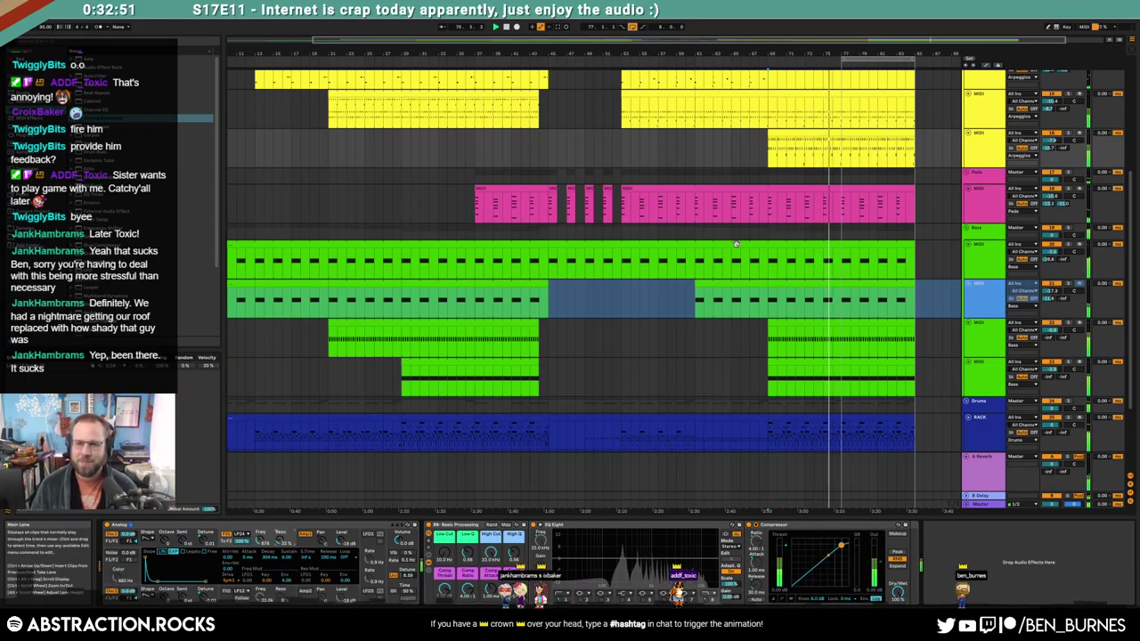
scroll(853, 295, up, 2)
scroll(853, 299, up, 3)
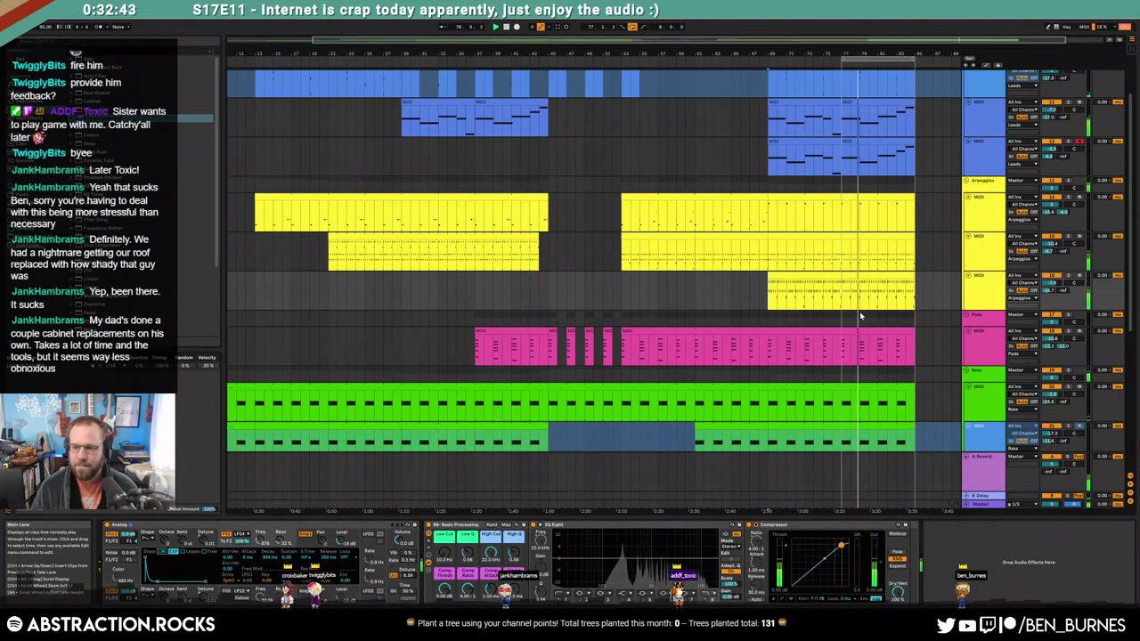
scroll(860, 315, up, 2)
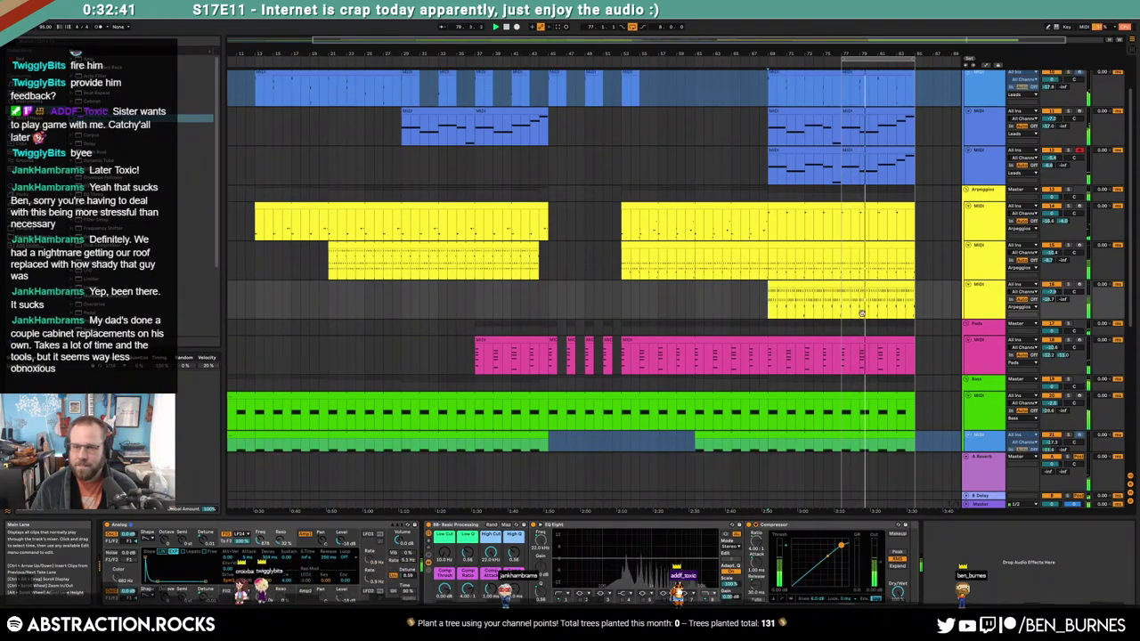
click(839, 150)
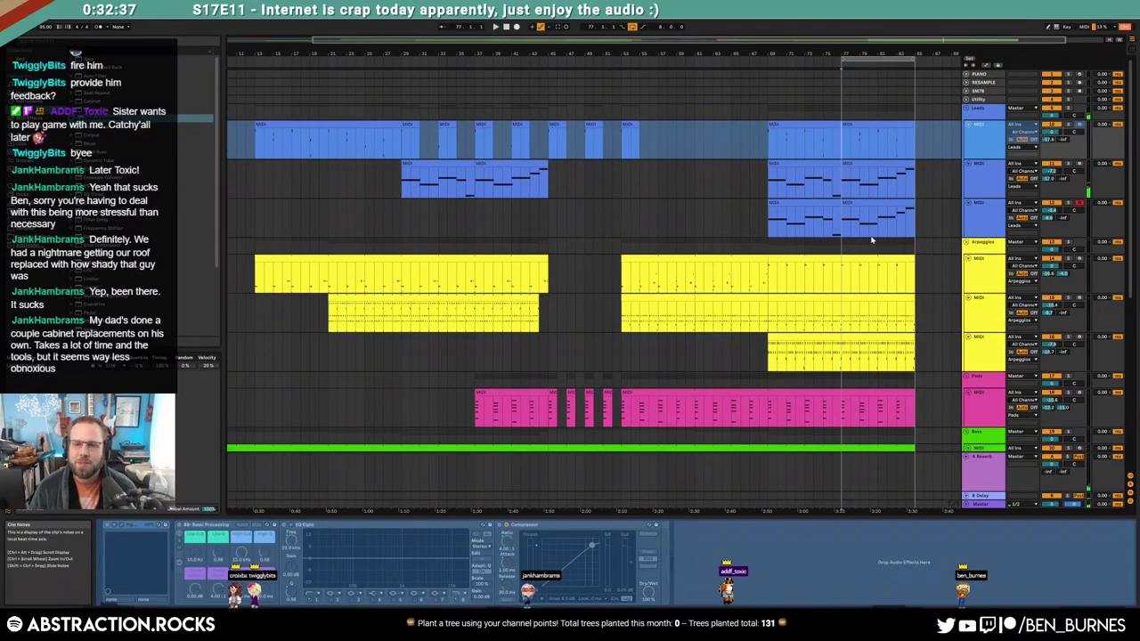
scroll(878, 246, down, 5)
scroll(874, 240, down, 4)
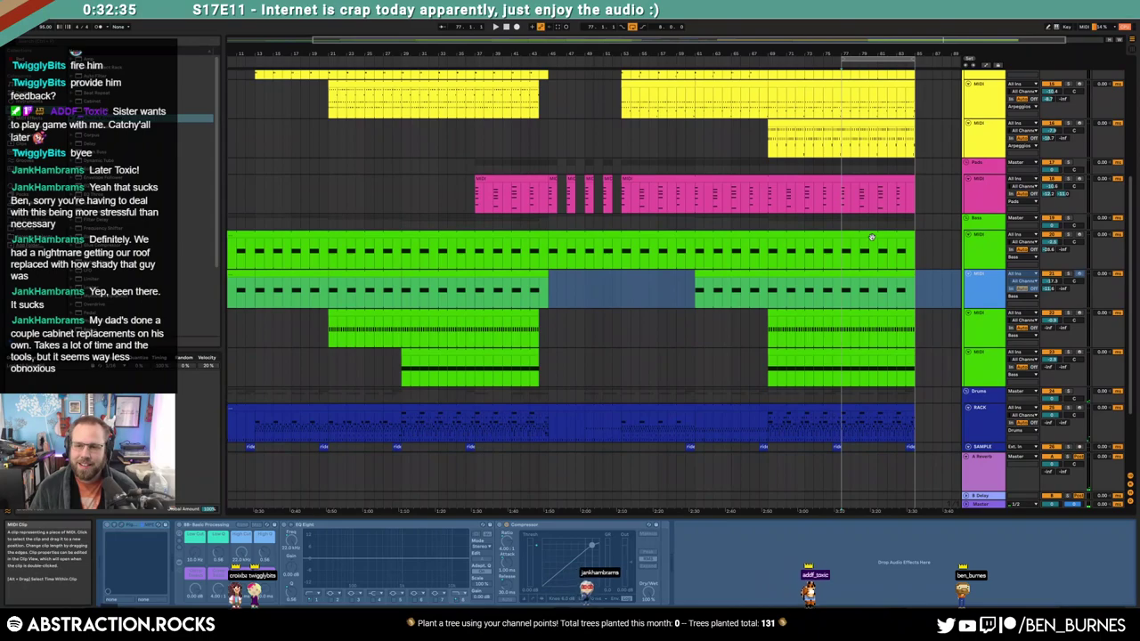
scroll(876, 242, down, 1)
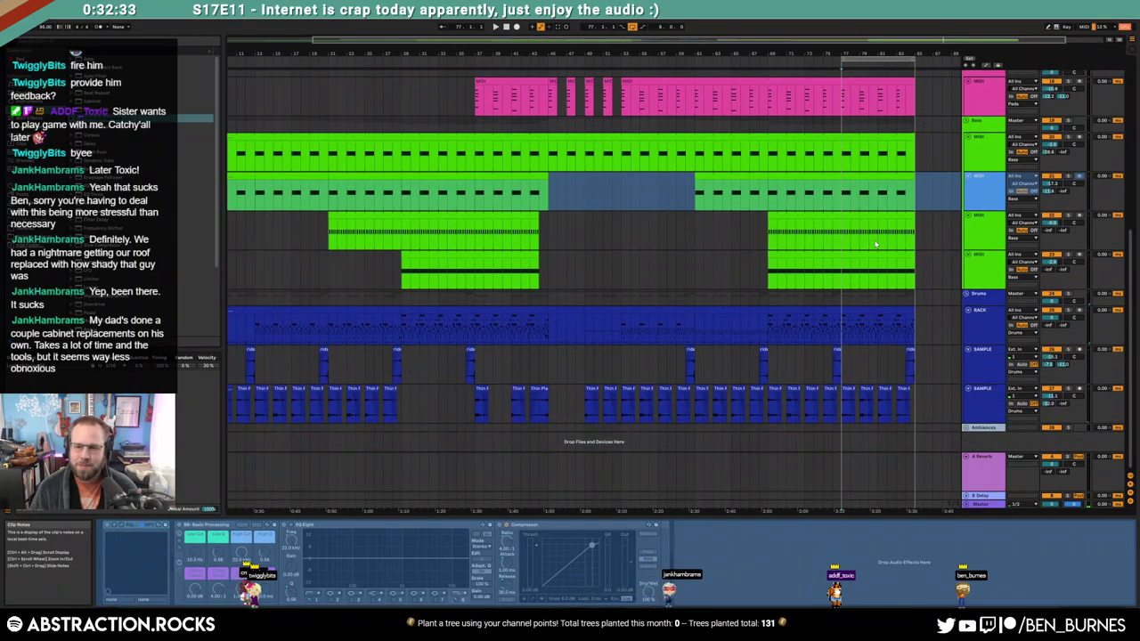
Extend the loop region back to bar 69 so it covers bars 69–85, and view the bass and RACK tracks' devices
click(835, 333)
drag(843, 59, 769, 59)
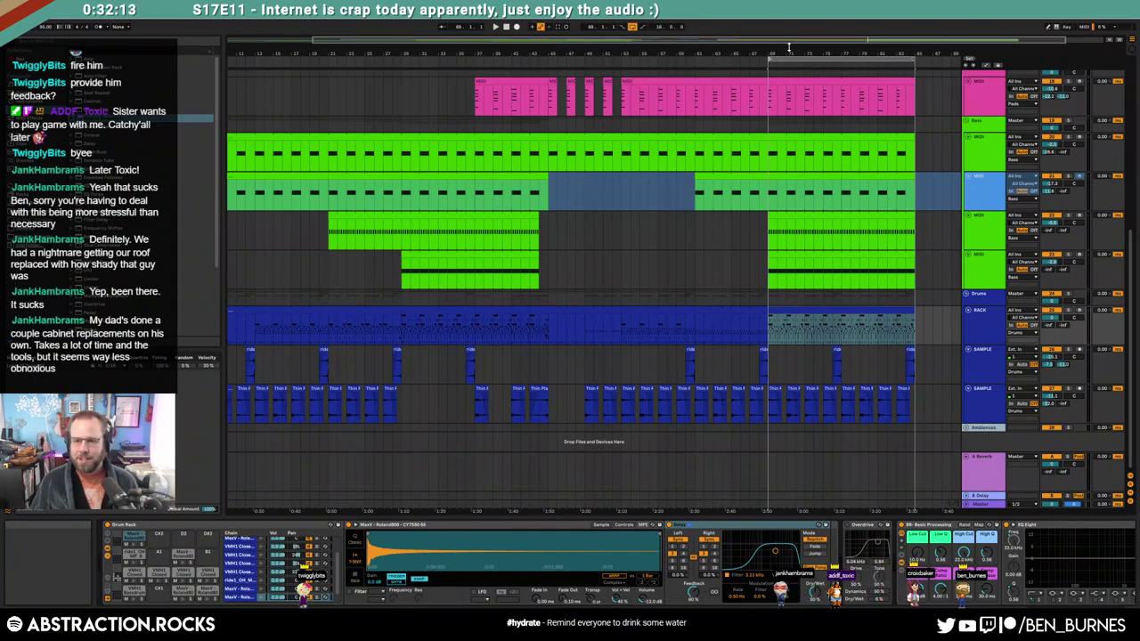
click(838, 234)
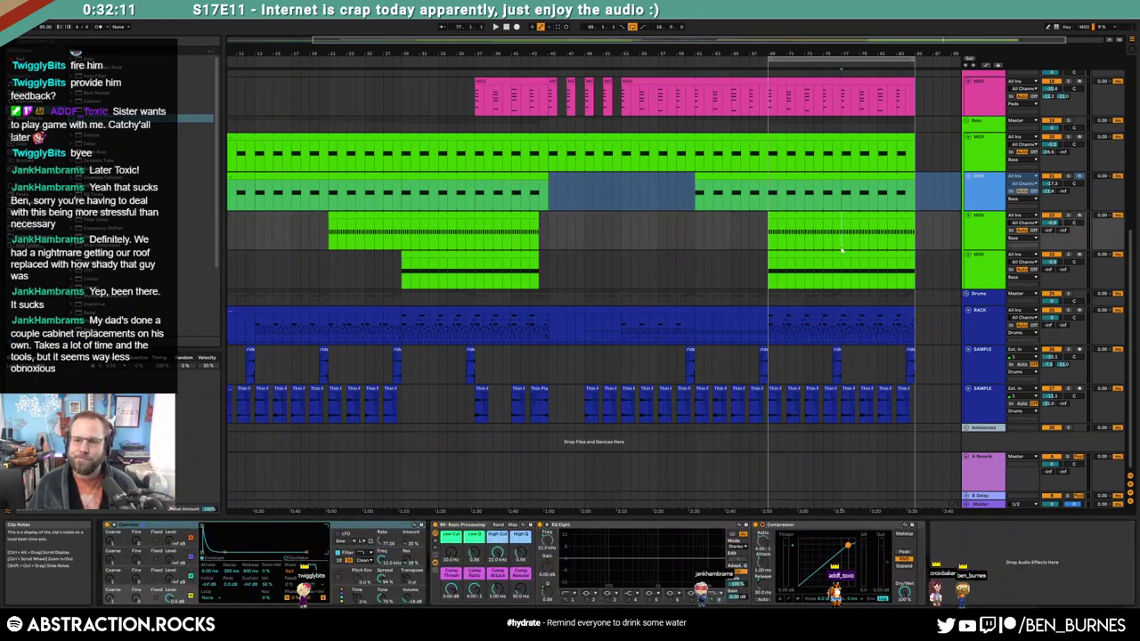
click(843, 330)
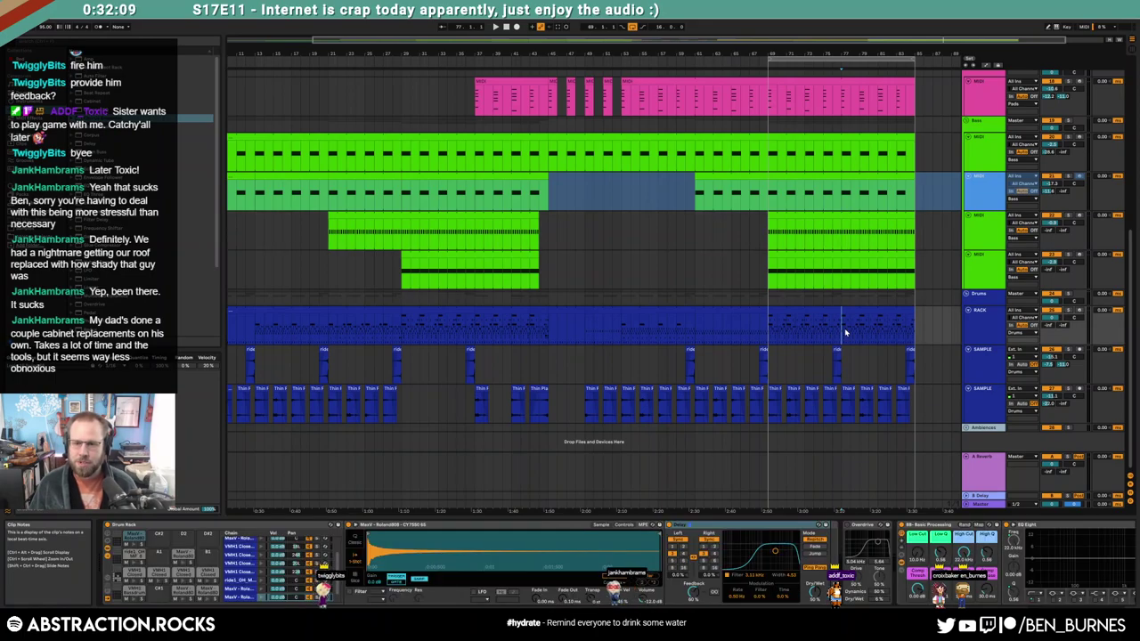
click(844, 285)
scroll(855, 321, up, 2)
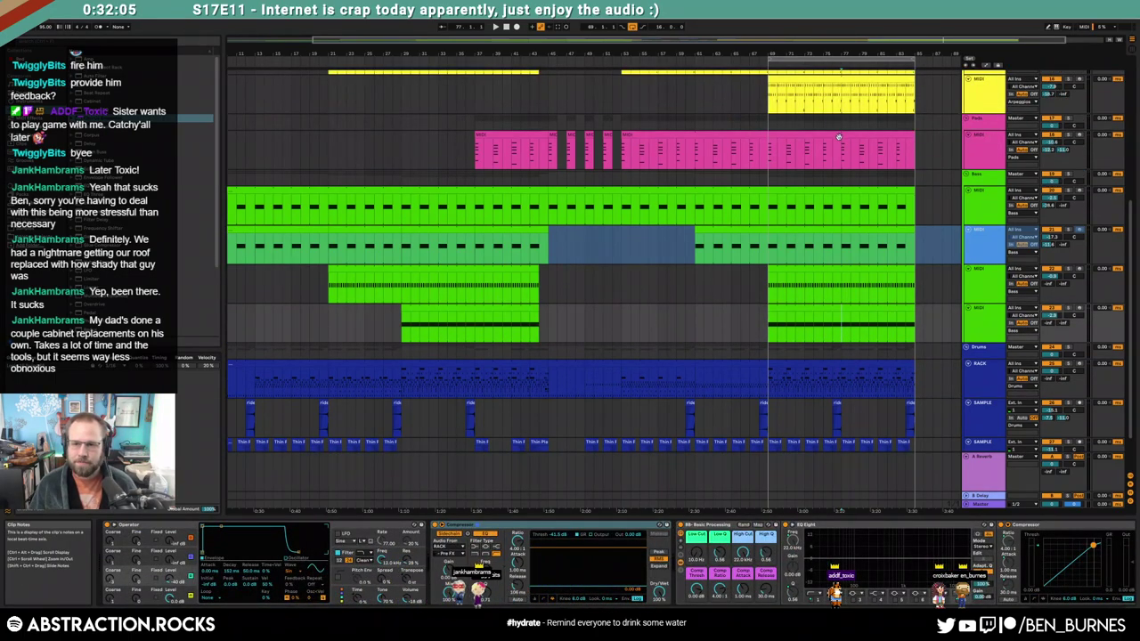
Try the pad clip's lowest notes two octaves higher at G#3–C4, and return them to G#1–C2
click(838, 136)
double_click(838, 136)
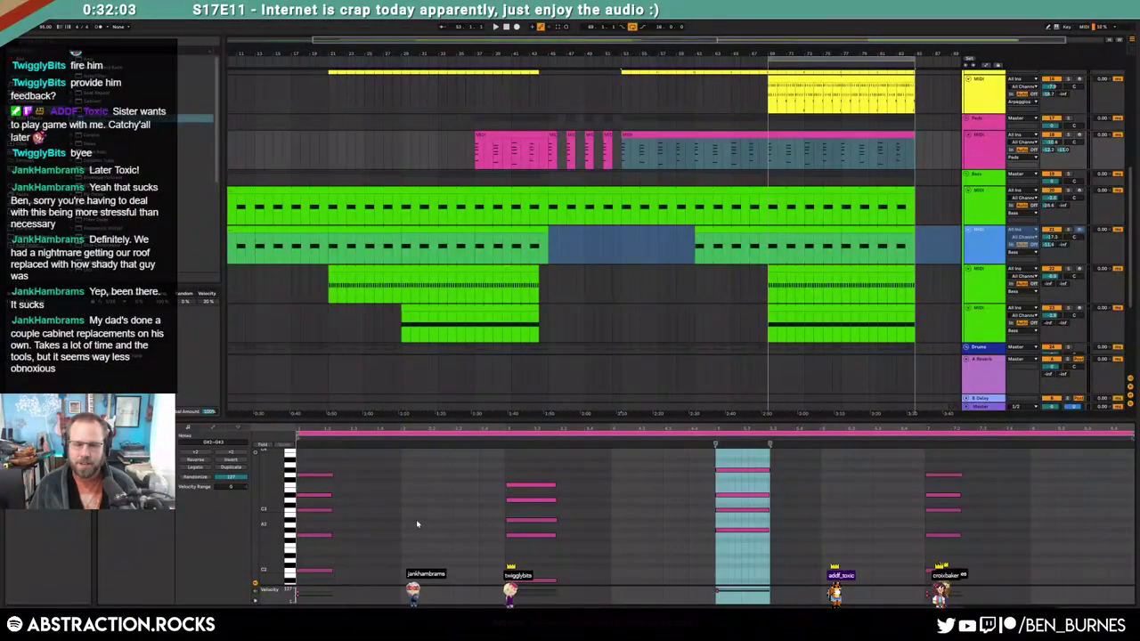
drag(275, 528, 260, 533)
click(318, 534)
key(ctrl+a)
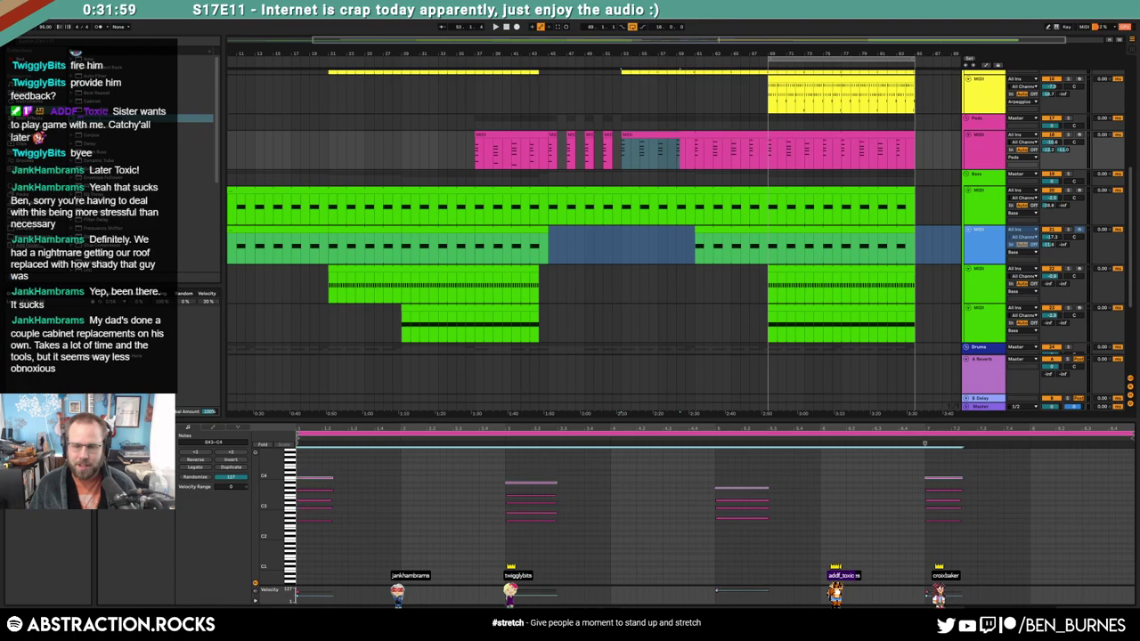
key(shift+Up)
key(shift+Down)
key(shift+Down)
key(shift+Down)
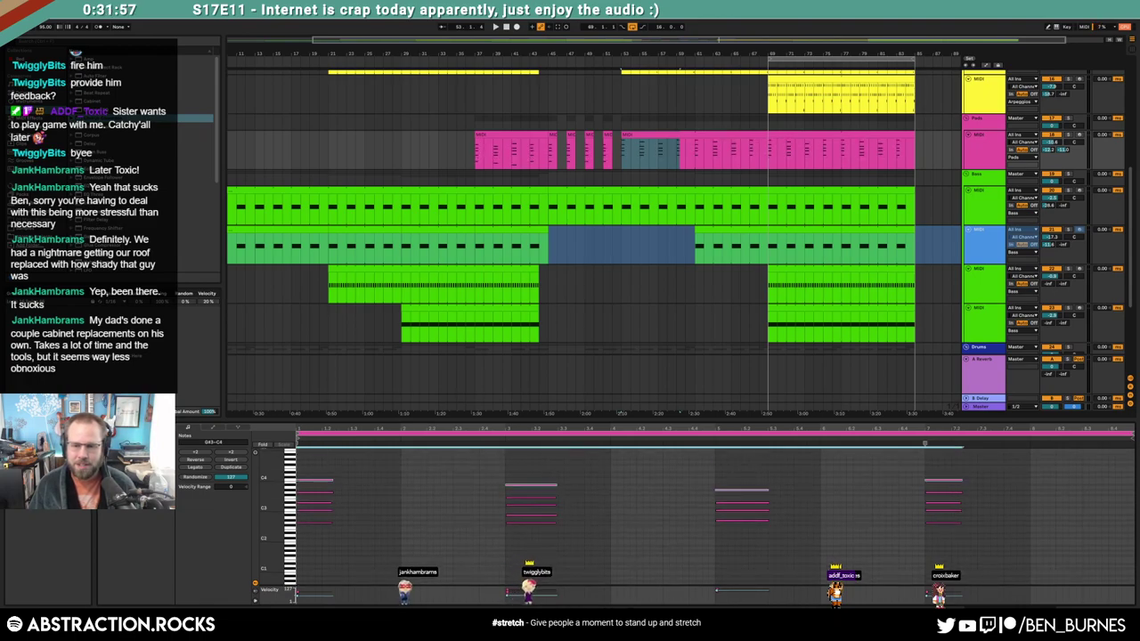
click(803, 133)
click(772, 163)
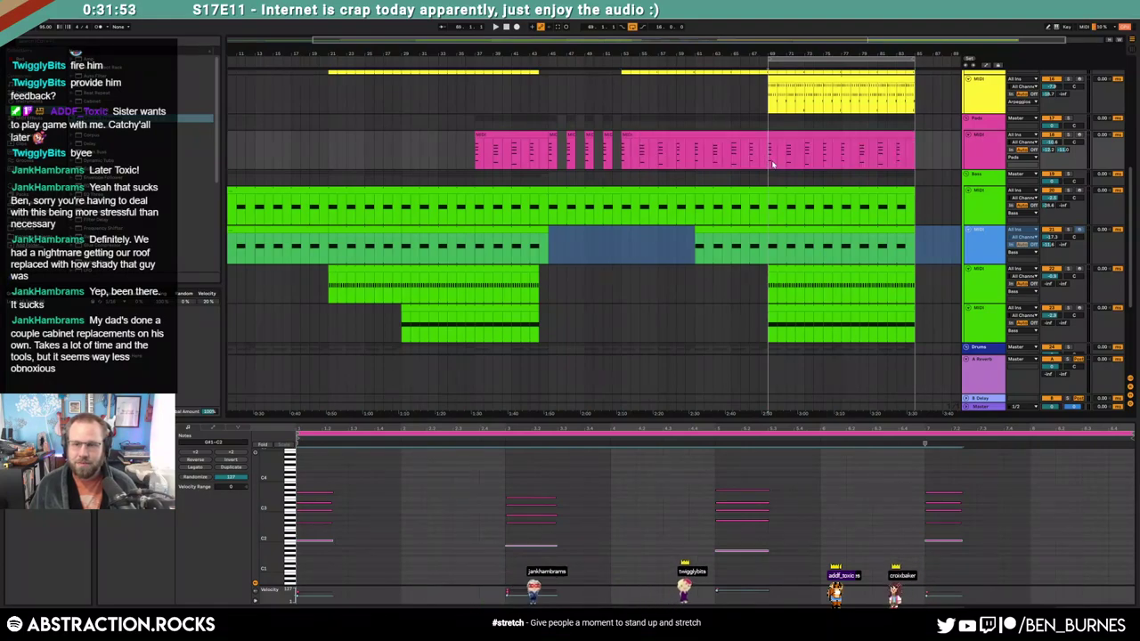
Transpose all notes of the first arpeggio track's clip at bar 69 down one octave to C4
key(shift+Tab)
scroll(775, 195, up, 5)
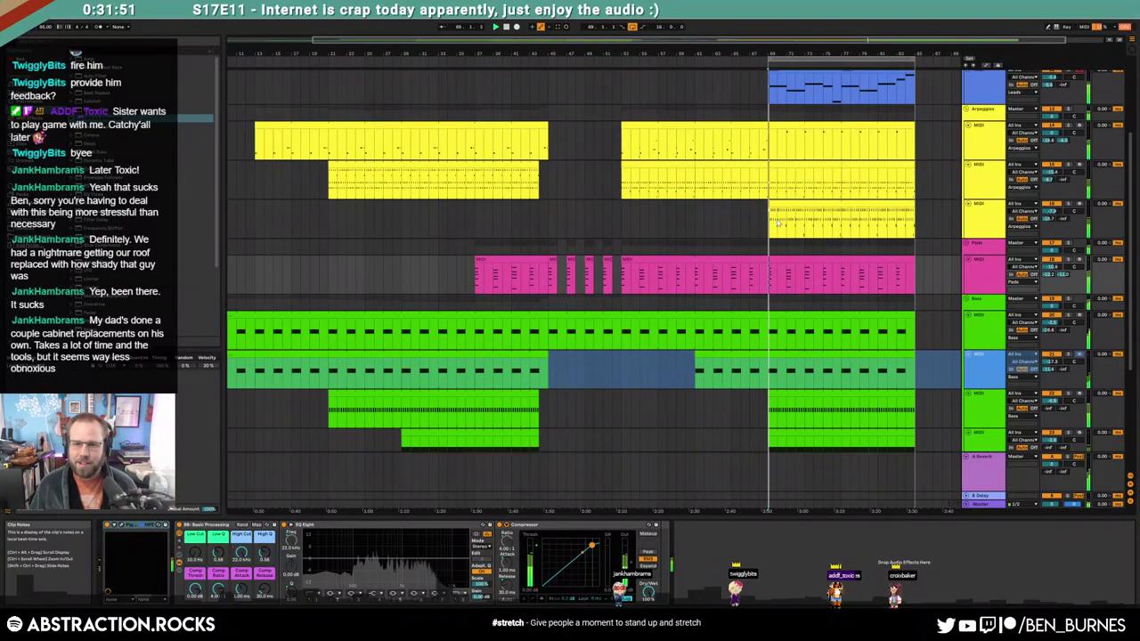
scroll(777, 222, up, 5)
double_click(802, 194)
click(616, 532)
key(ctrl+a)
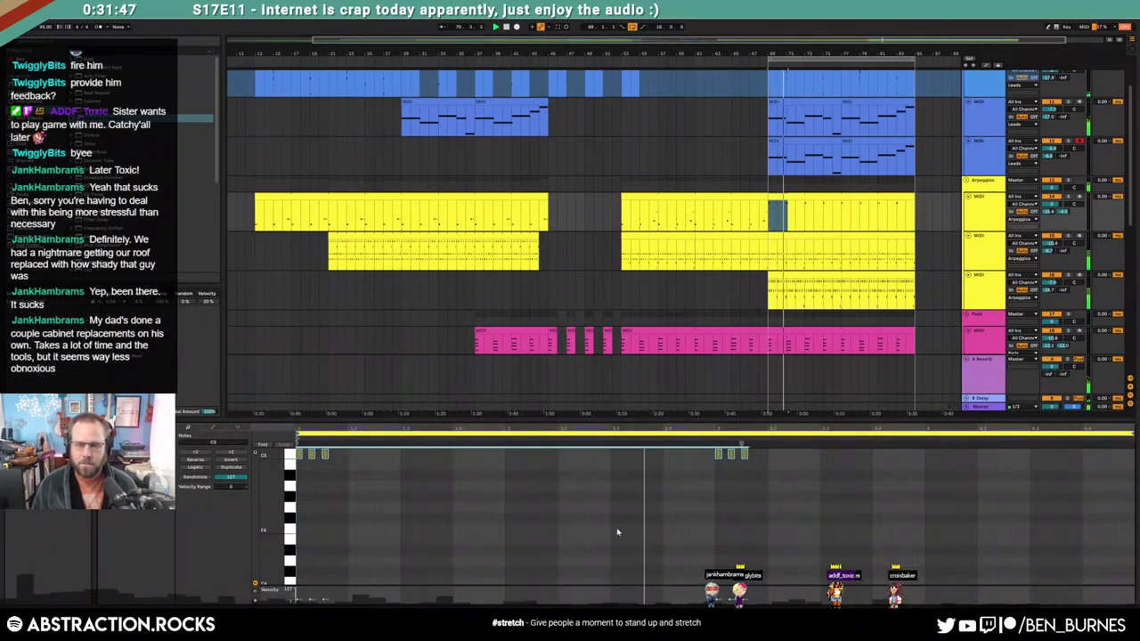
key(shift+Down)
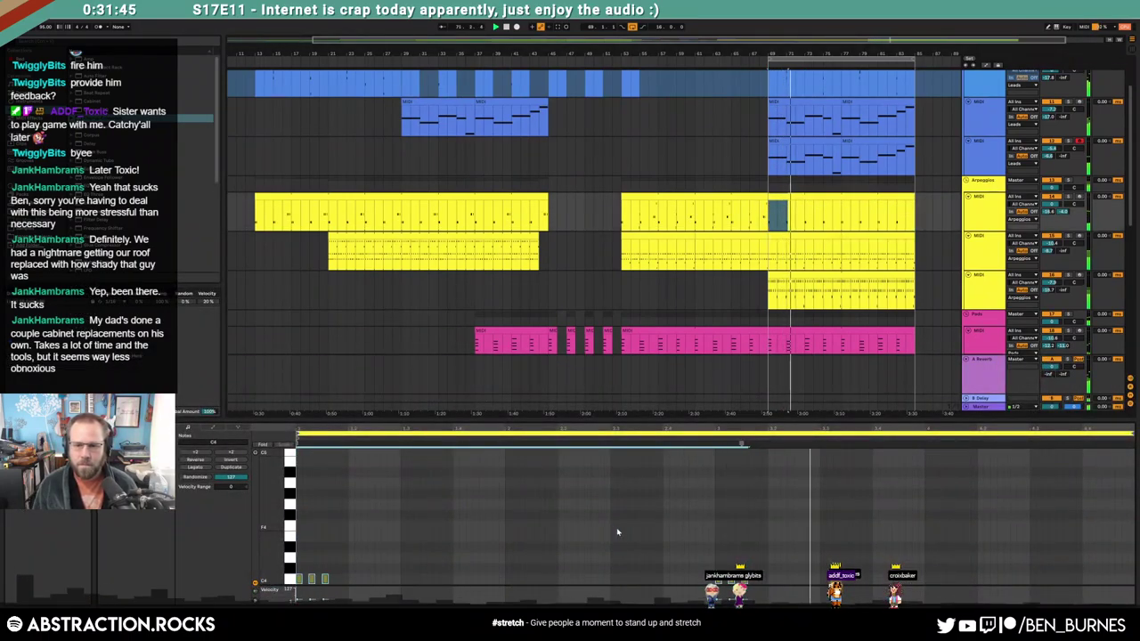
Consolidate the third lead track's two clips in bars 69–85, transpose all notes down one octave to C4–C5, and play the result
click(844, 144)
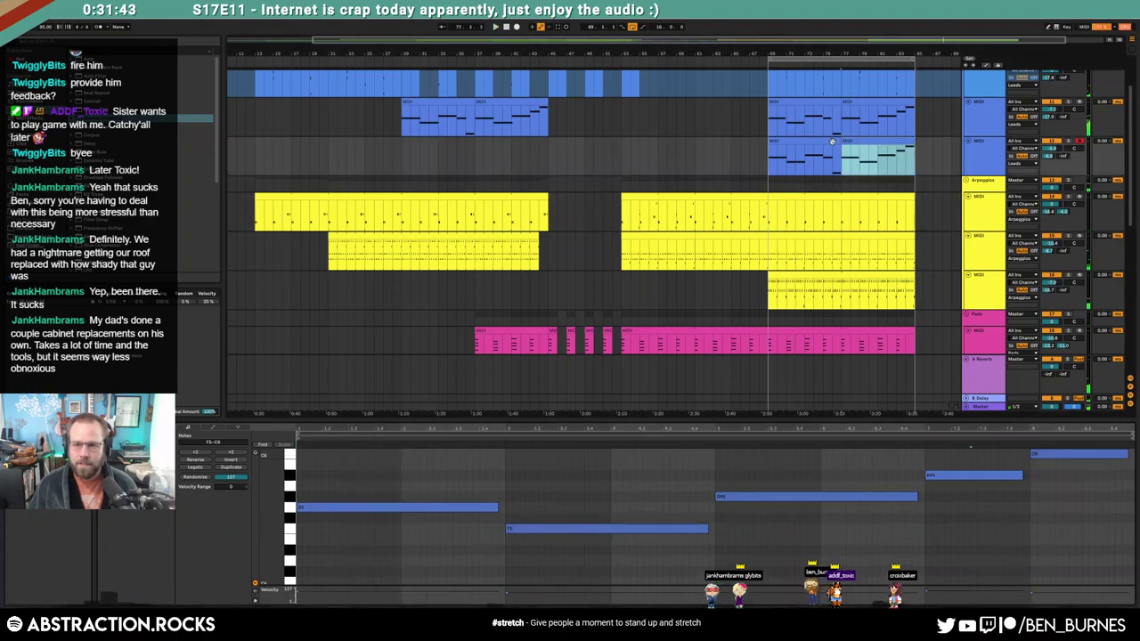
shift+click(832, 142)
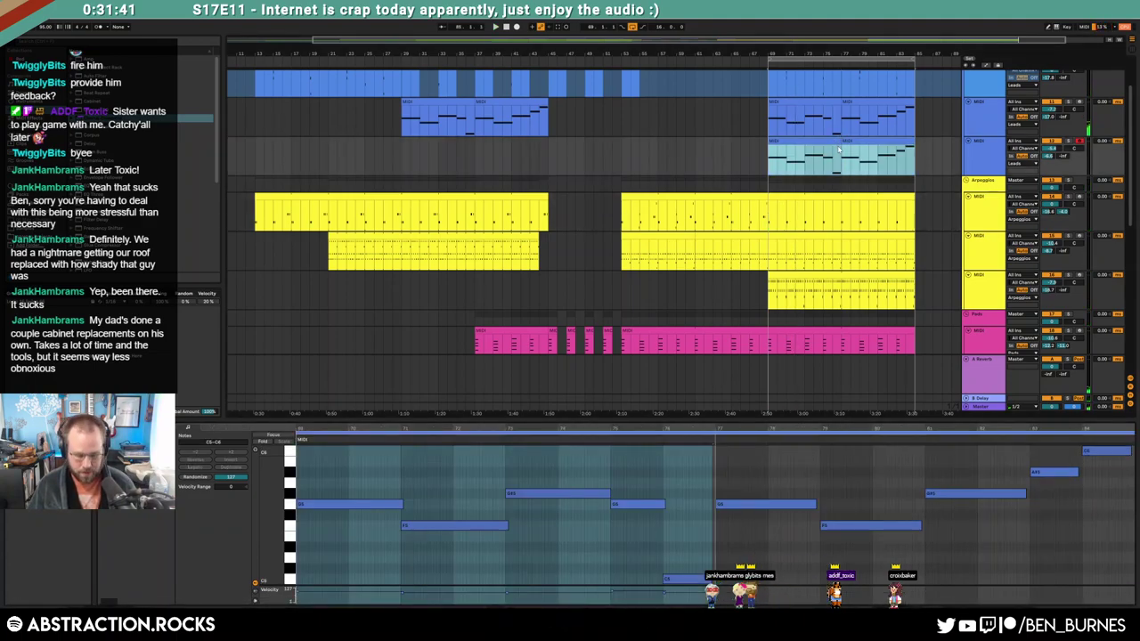
key(ctrl+j)
click(728, 484)
key(ctrl+a)
key(shift+Down)
key(space)
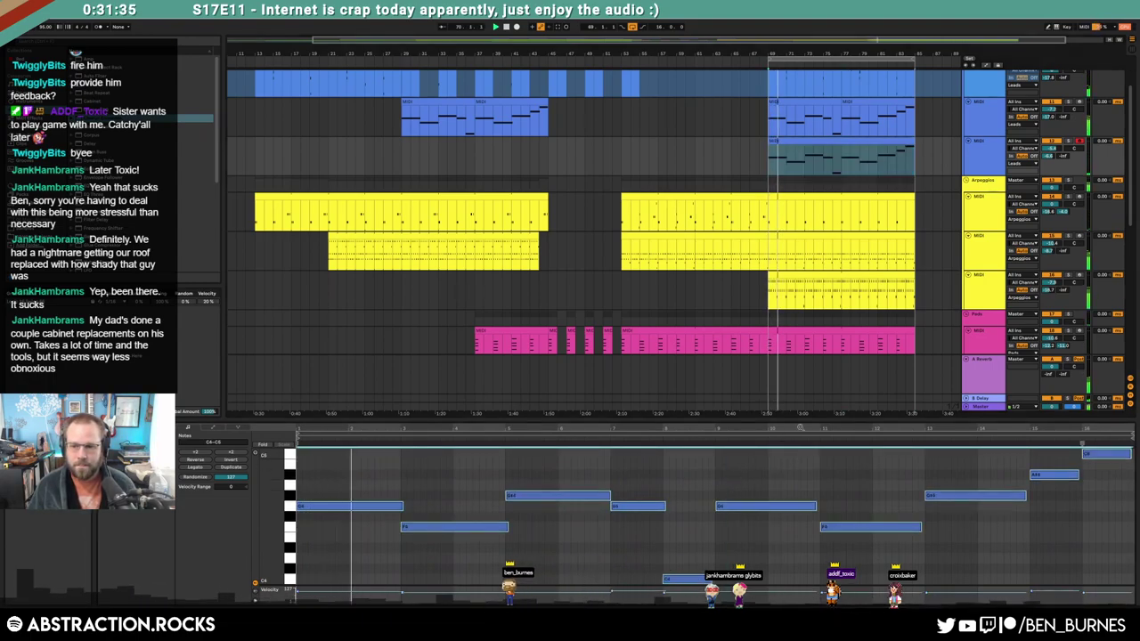
Open the second arpeggio track's clip for bars 69–77 and add two G3 notes in its first bar
key(shift+Tab)
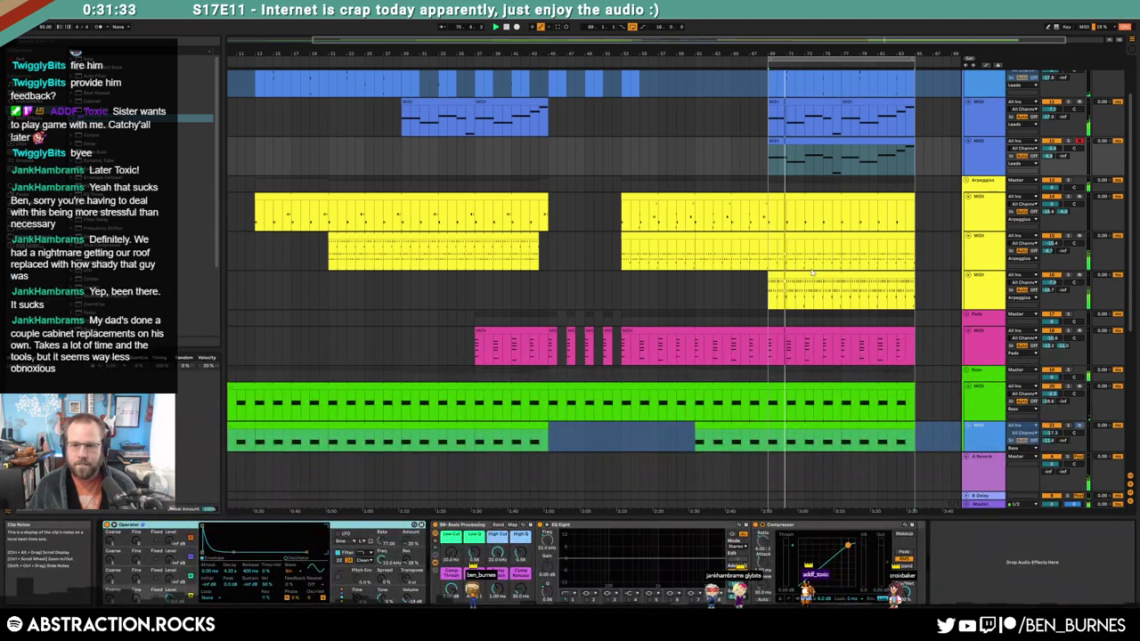
click(794, 248)
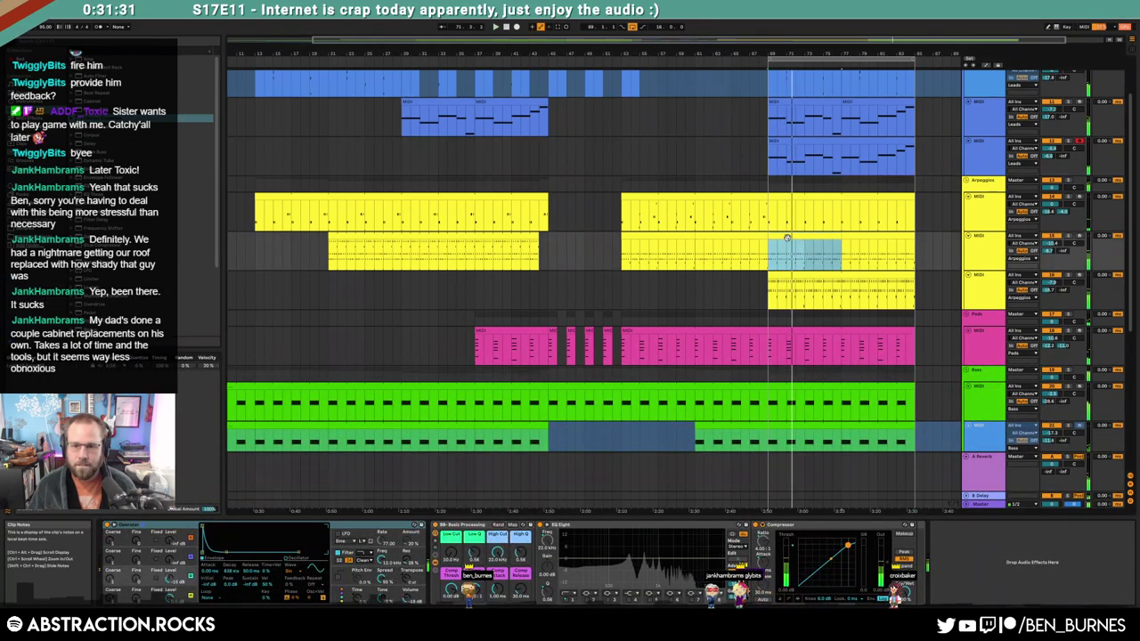
key(shift+Tab)
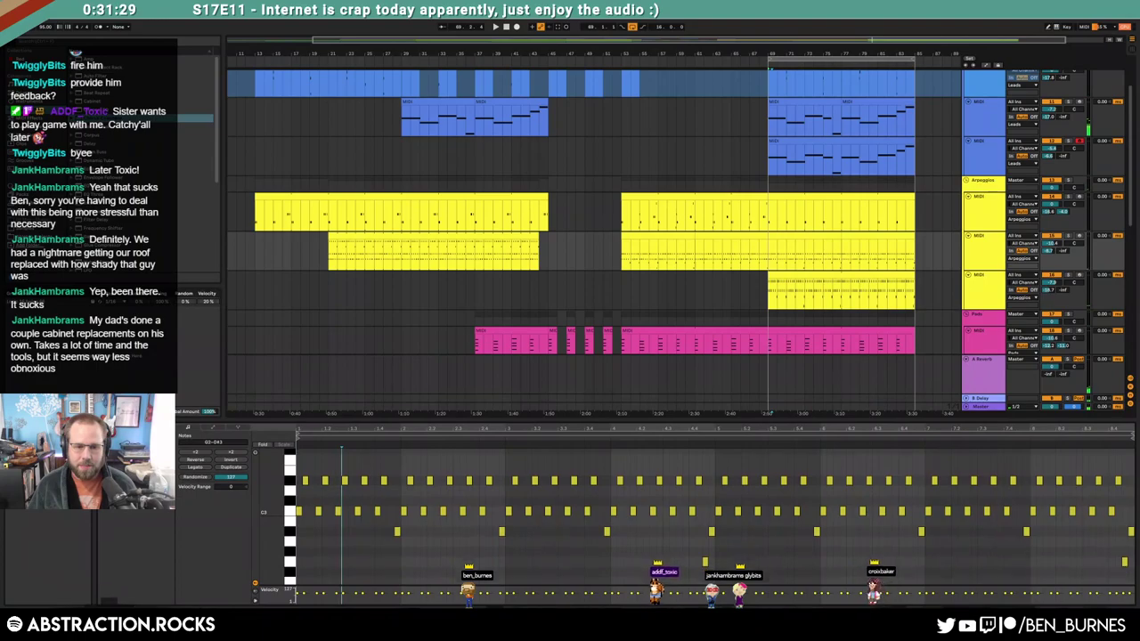
scroll(303, 472, up, 1)
click(312, 464)
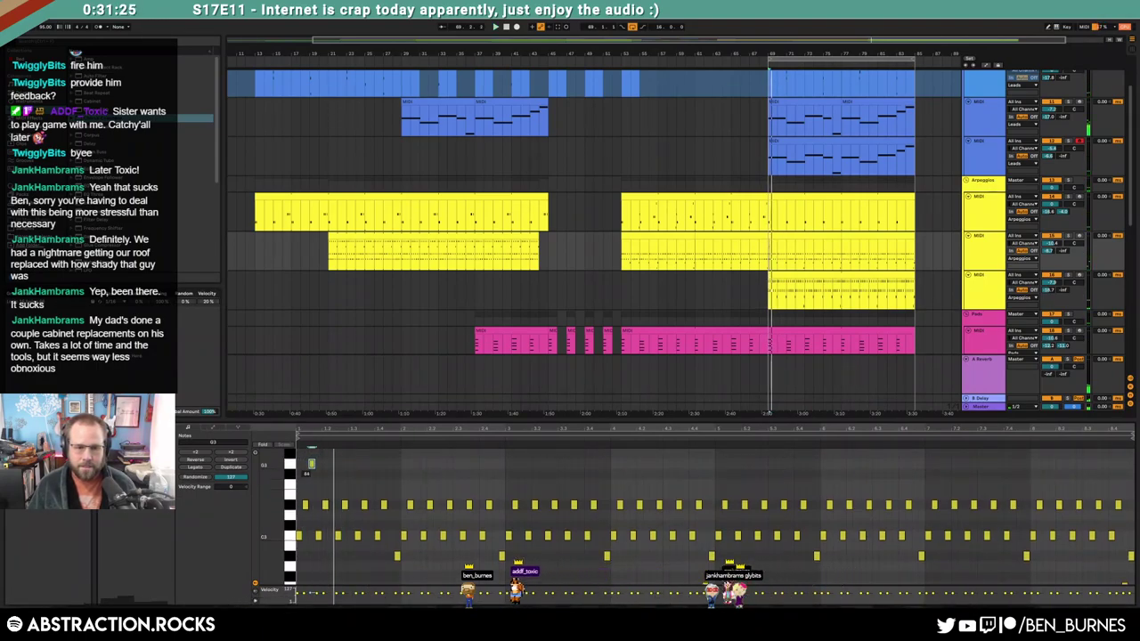
click(332, 464)
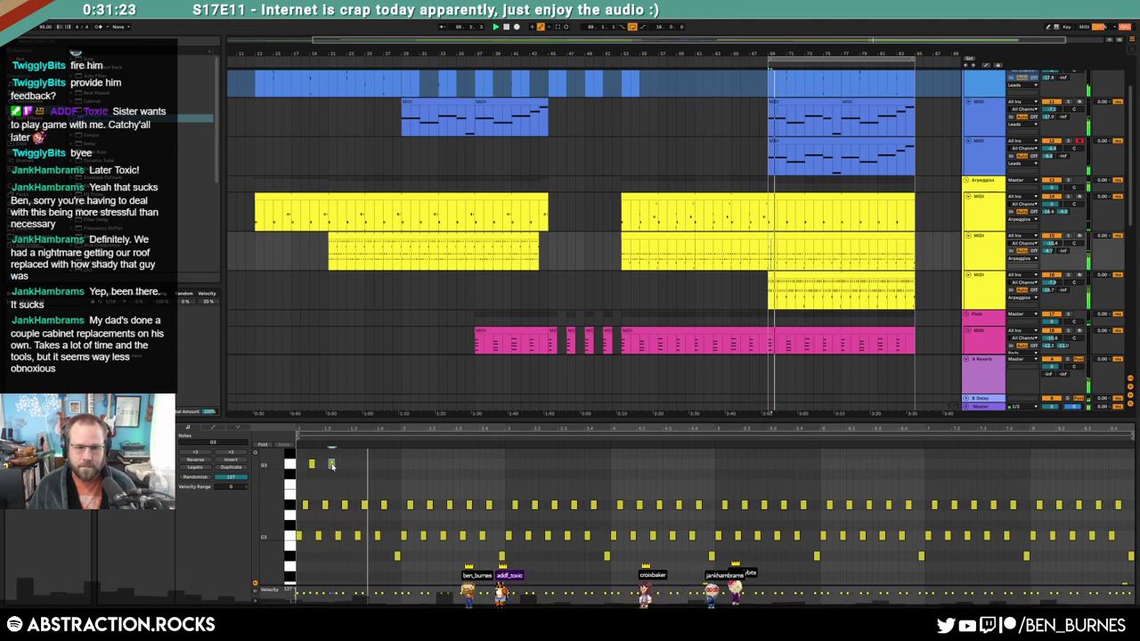
key(space)
Duplicate the G3 notes to make four in the clip's first bar and a row of five in the second
drag(297, 459, 334, 467)
key(ctrl+d)
key(ctrl+d)
click(390, 464)
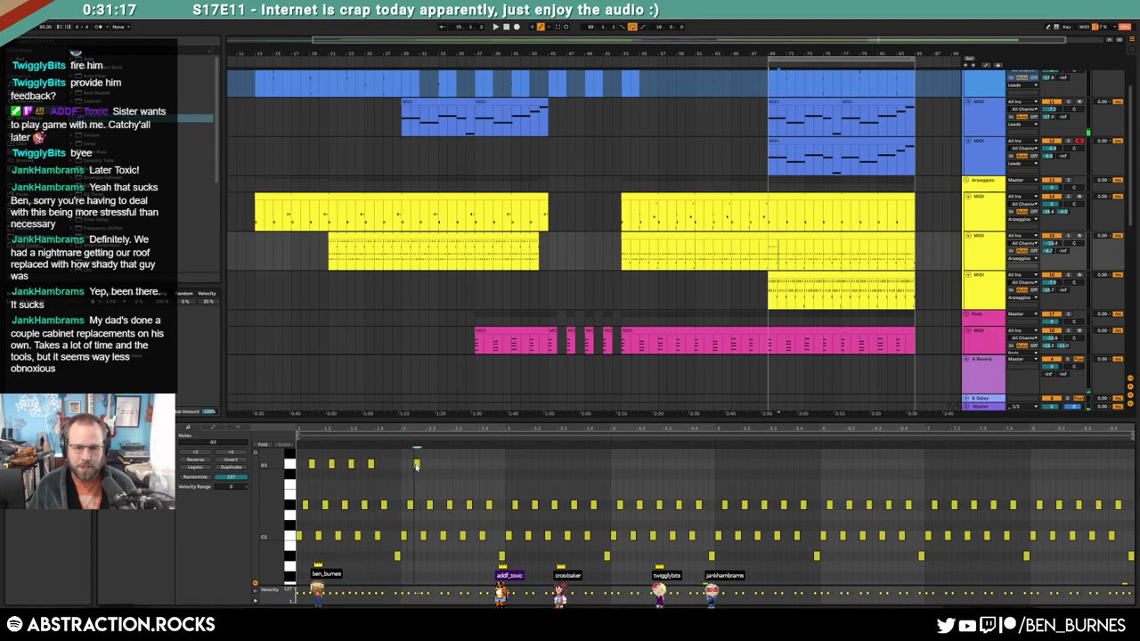
key(ctrl+d)
key(ctrl+d)
key(ctrl+d)
key(ctrl+d)
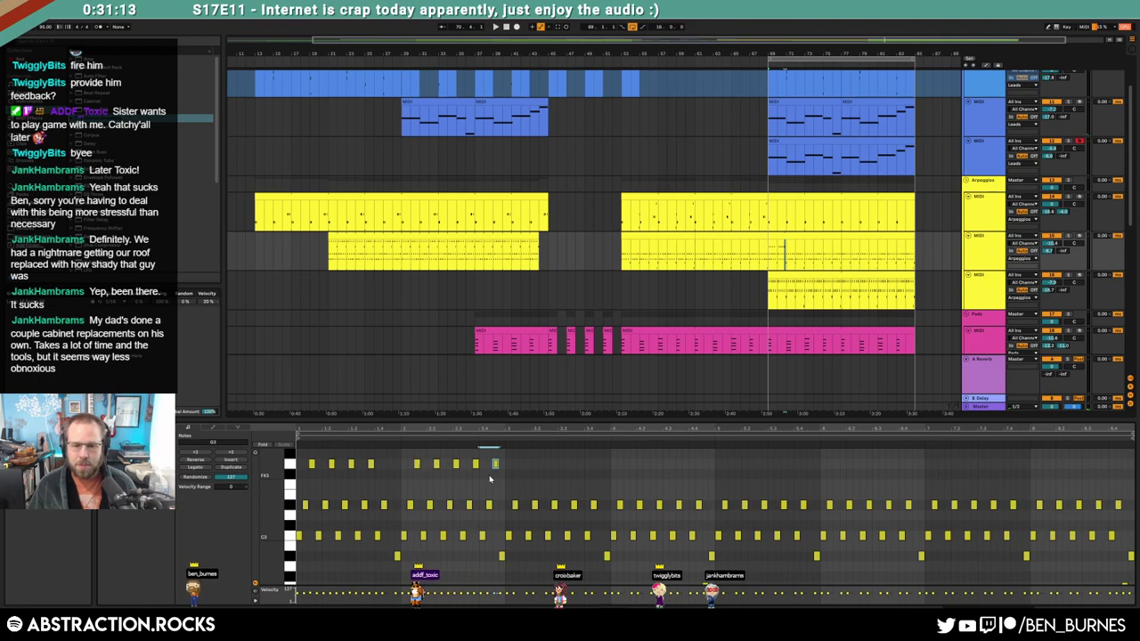
scroll(516, 512, down, 1)
scroll(516, 508, up, 1)
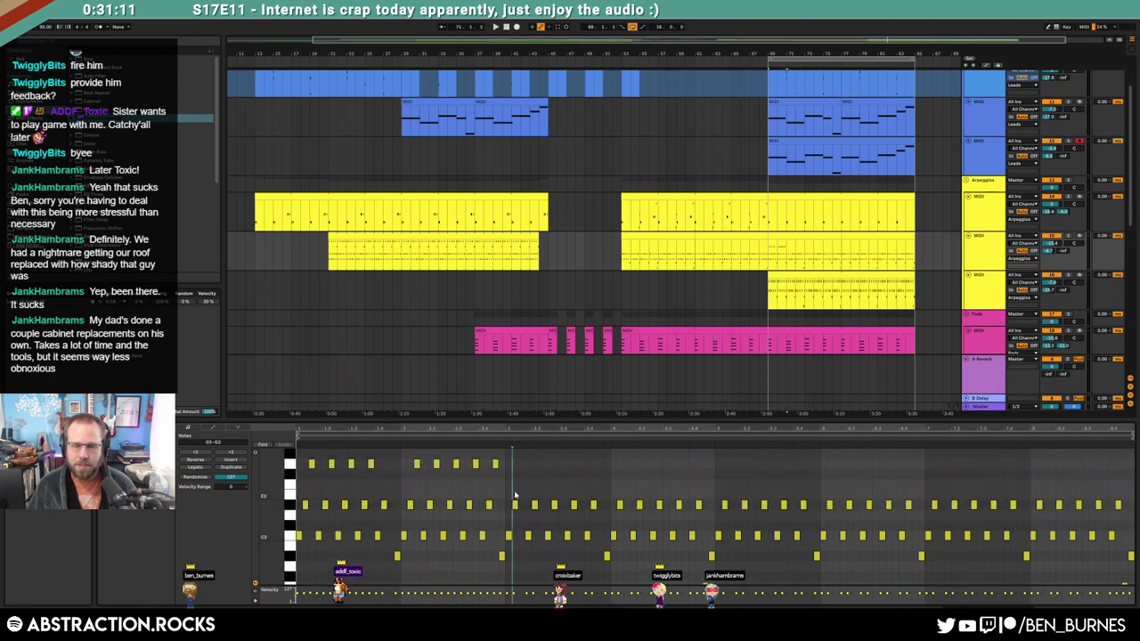
Automate the second lead track's Auto Pan amount to drop to about 37% just before bar 69 and play from there
key(shift+Tab)
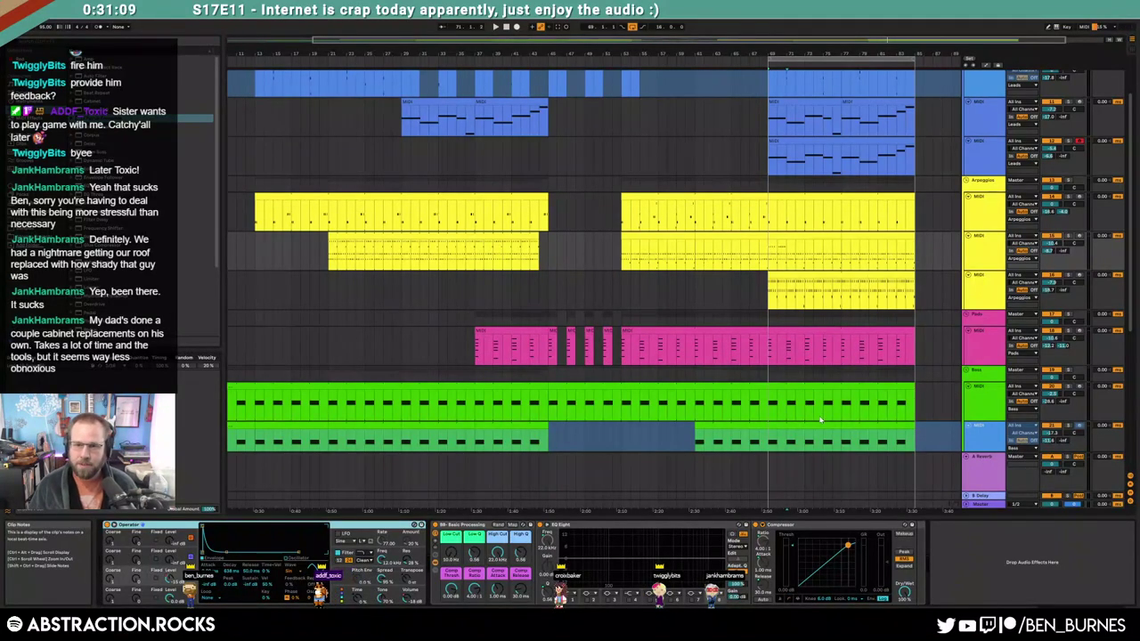
scroll(791, 236, up, 3)
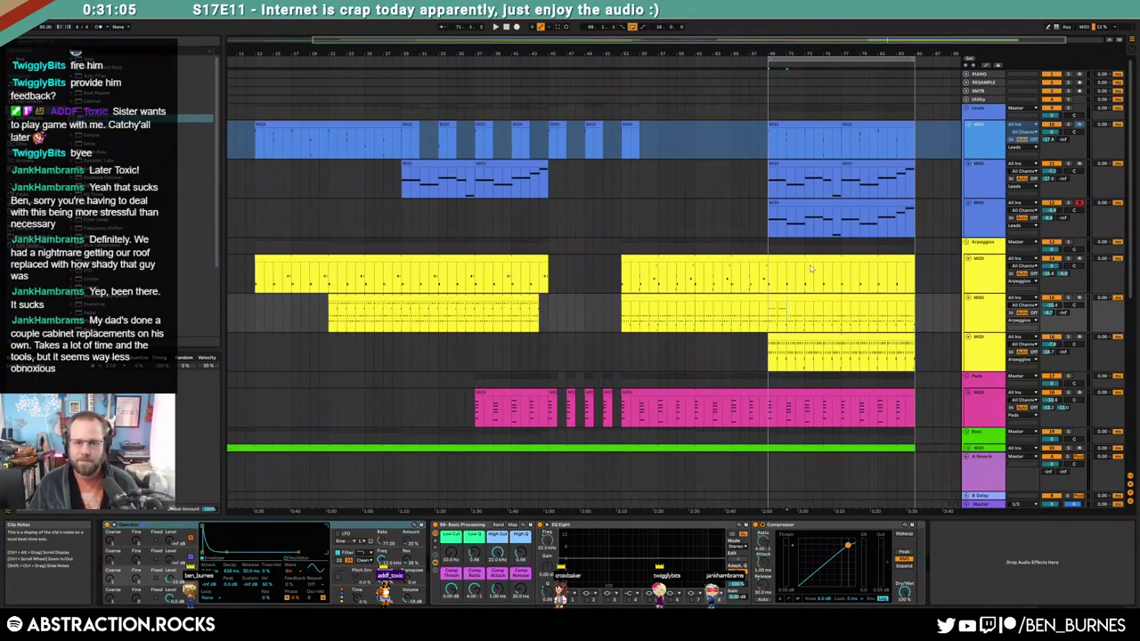
drag(553, 147, 614, 138)
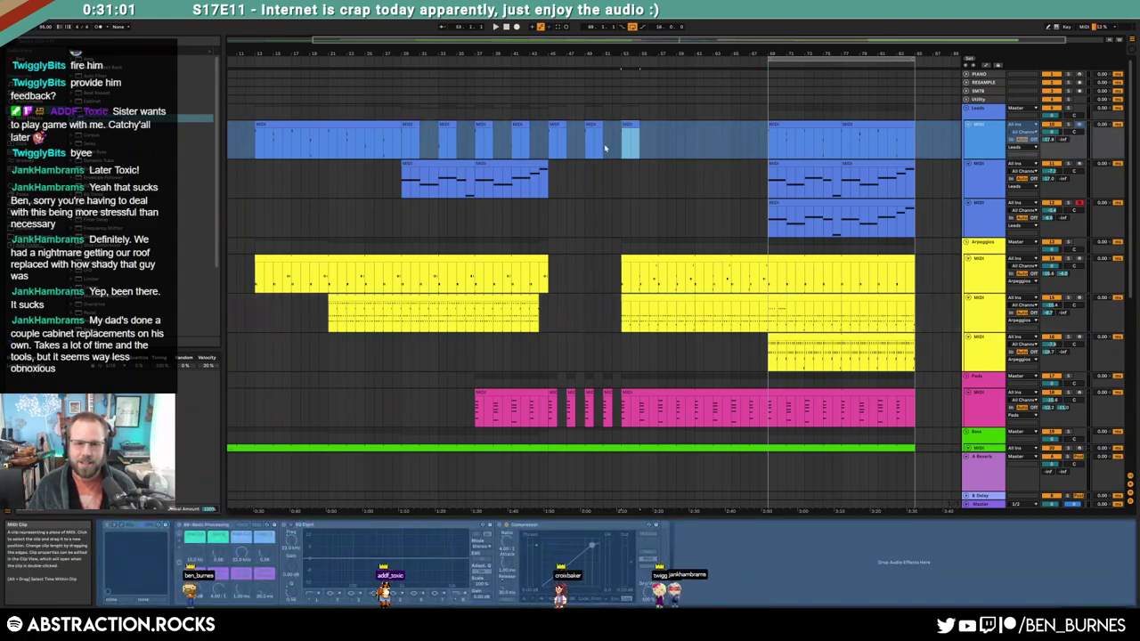
click(565, 180)
click(820, 165)
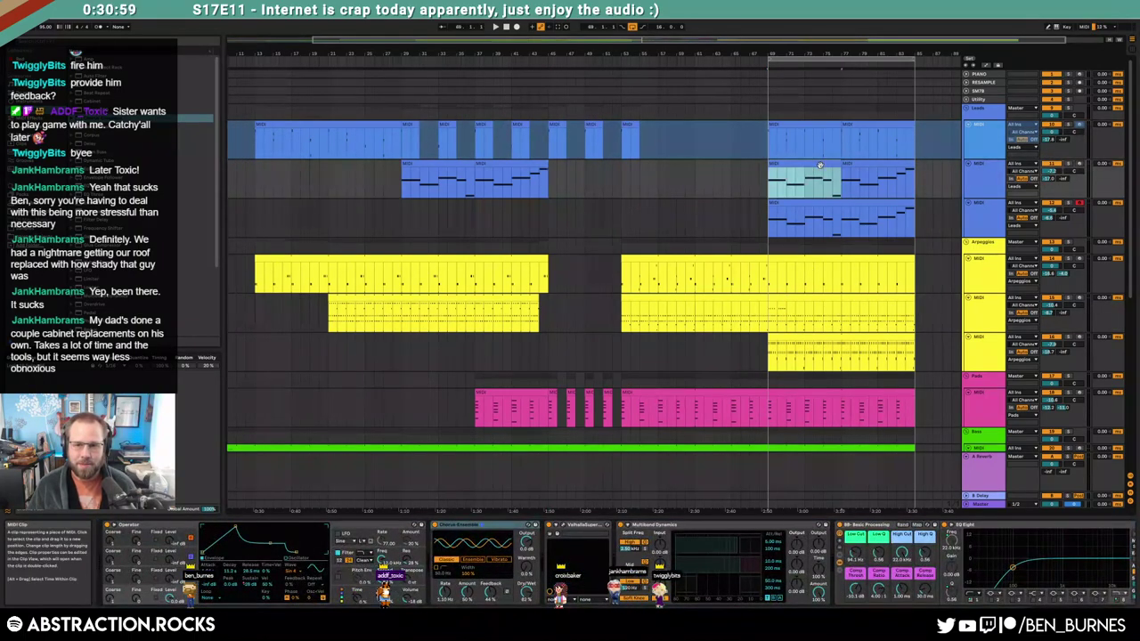
scroll(1024, 536, right, 4)
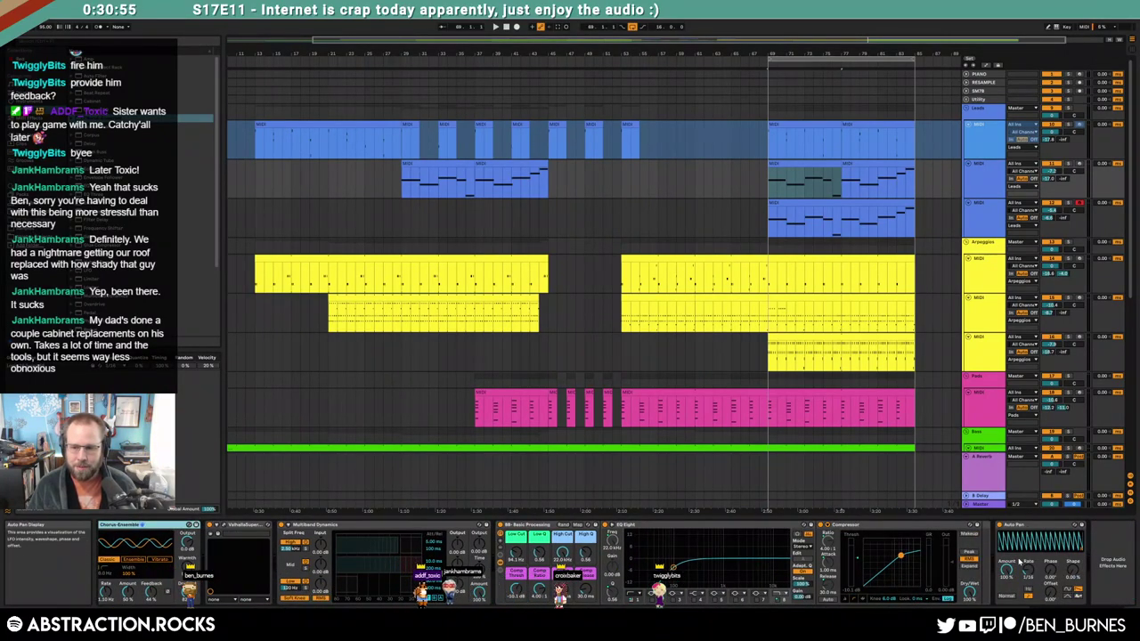
key(a)
click(759, 169)
drag(761, 170, 759, 177)
key(space)
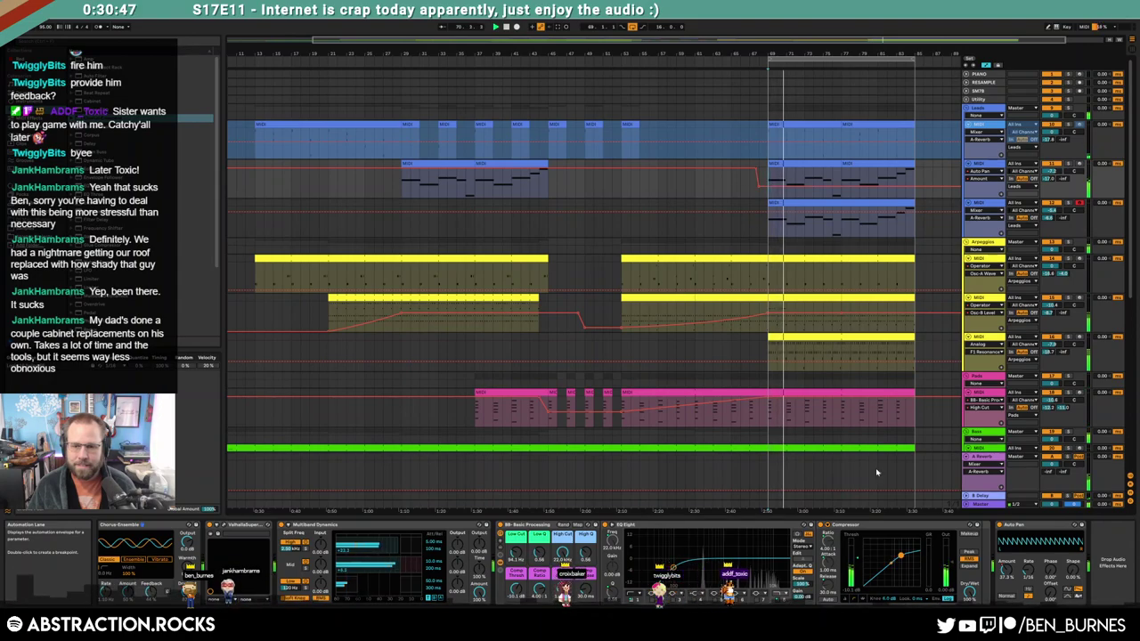
Flatten the second lead's Operator sustain automation at -inf dB from just before bar 69 onward and adjust its volume envelope decay
scroll(570, 561, left, 5)
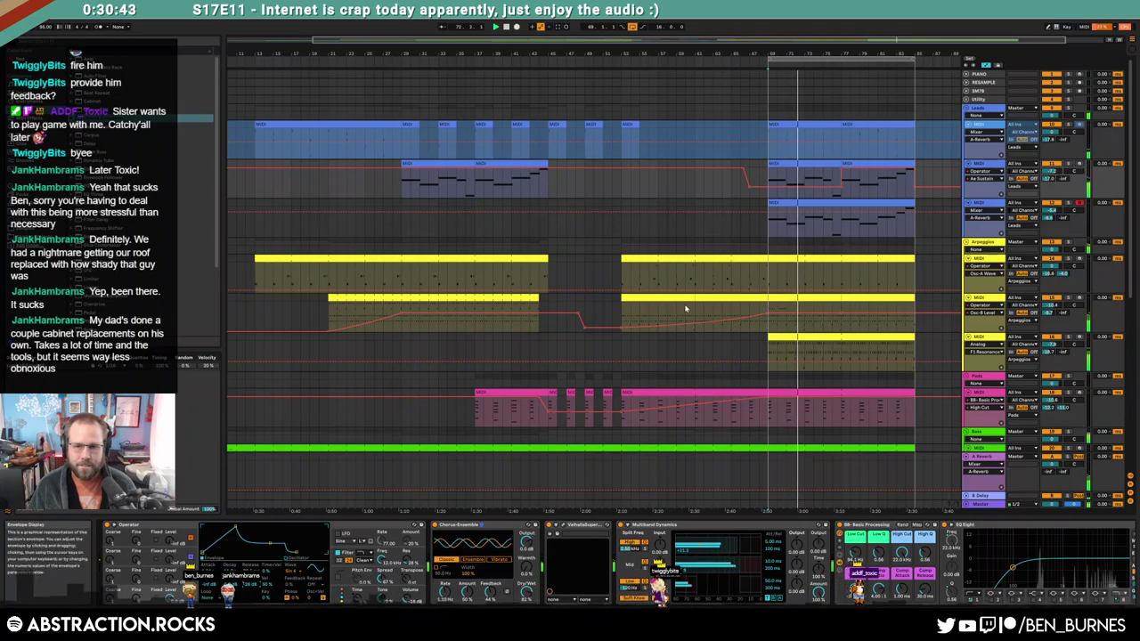
click(842, 168)
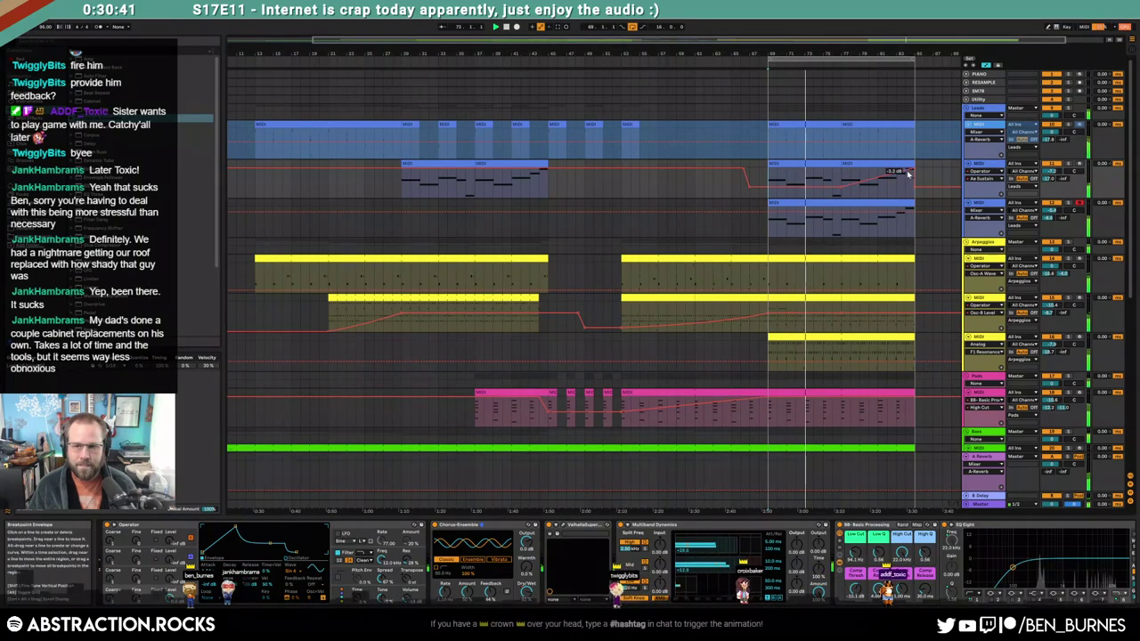
click(916, 170)
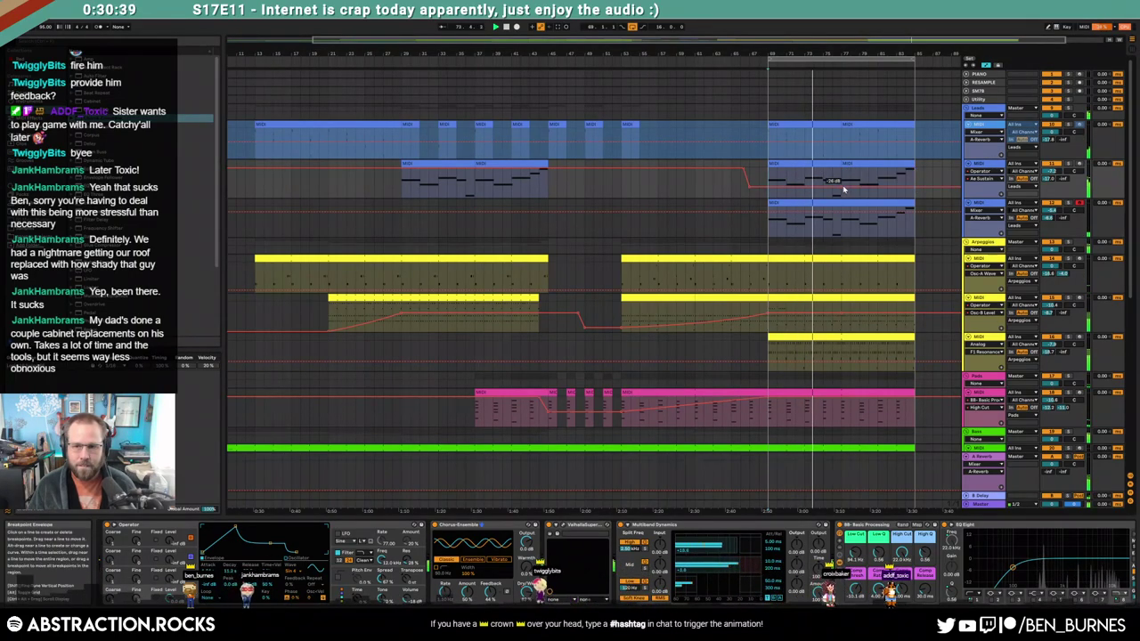
drag(751, 186, 750, 198)
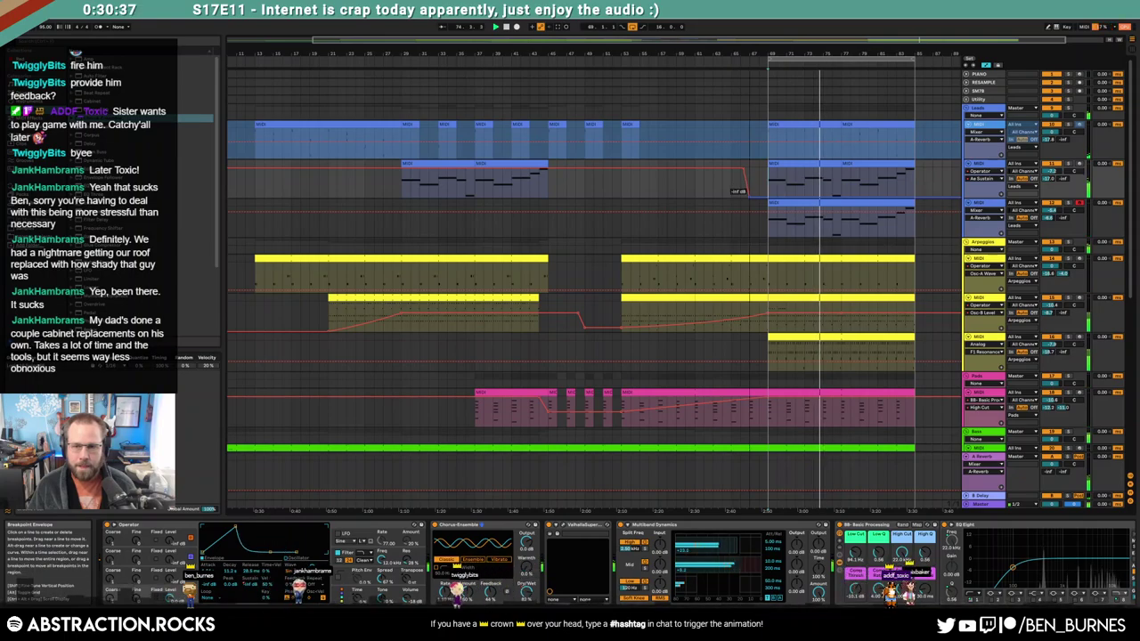
drag(248, 571, 248, 574)
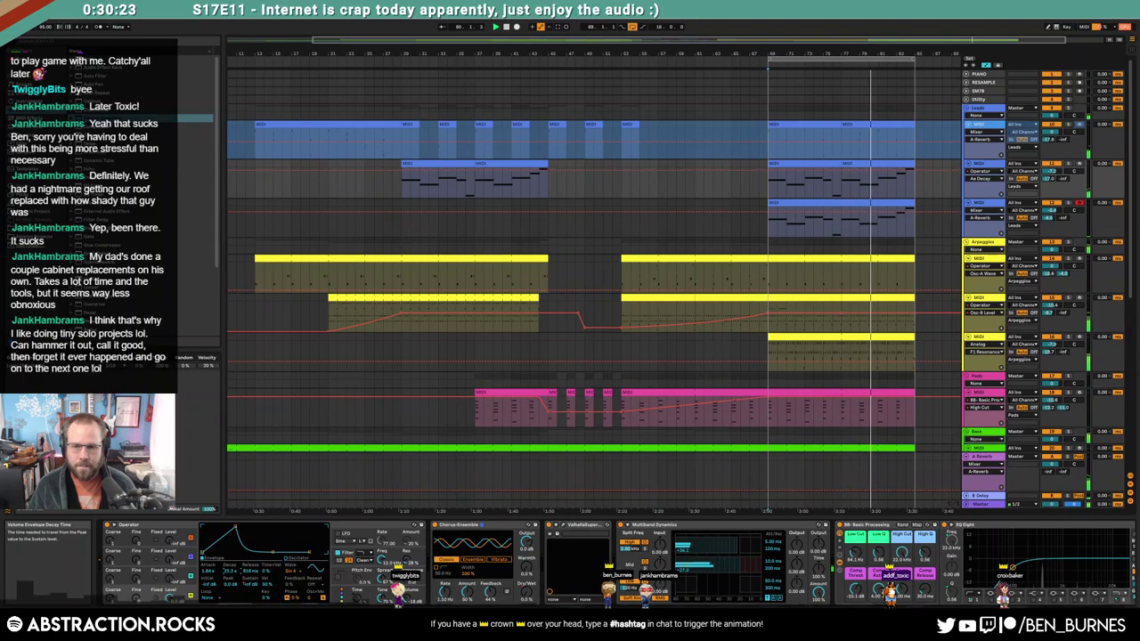
Shorten the notes in the second lead's clip at bars 77–85 slightly so gaps separate them, and play the section without automation lanes
double_click(874, 162)
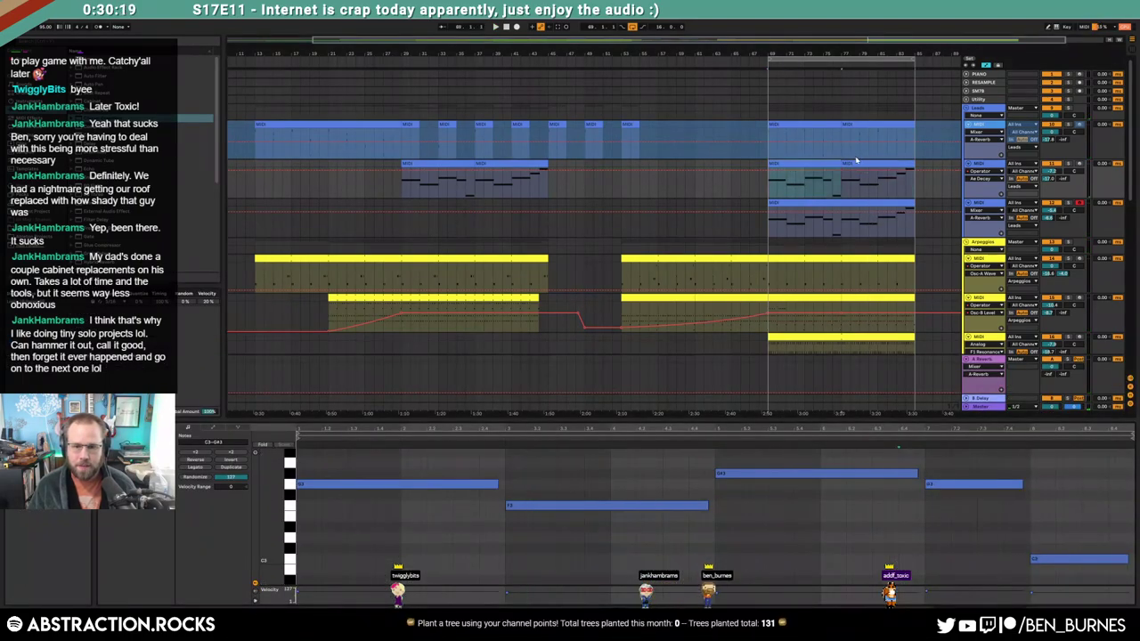
click(841, 174)
click(861, 163)
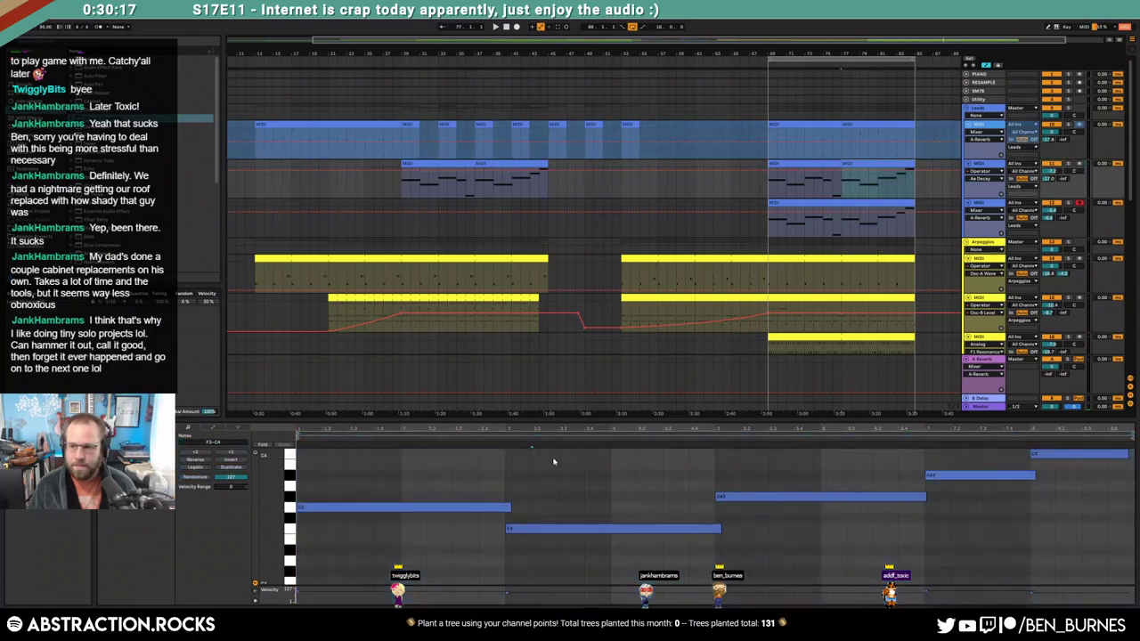
drag(411, 580, 1036, 475)
mouse_move(927, 496)
mouse_down()
mouse_move(899, 497)
mouse_move(920, 497)
mouse_up()
click(894, 530)
click(808, 163)
key(a)
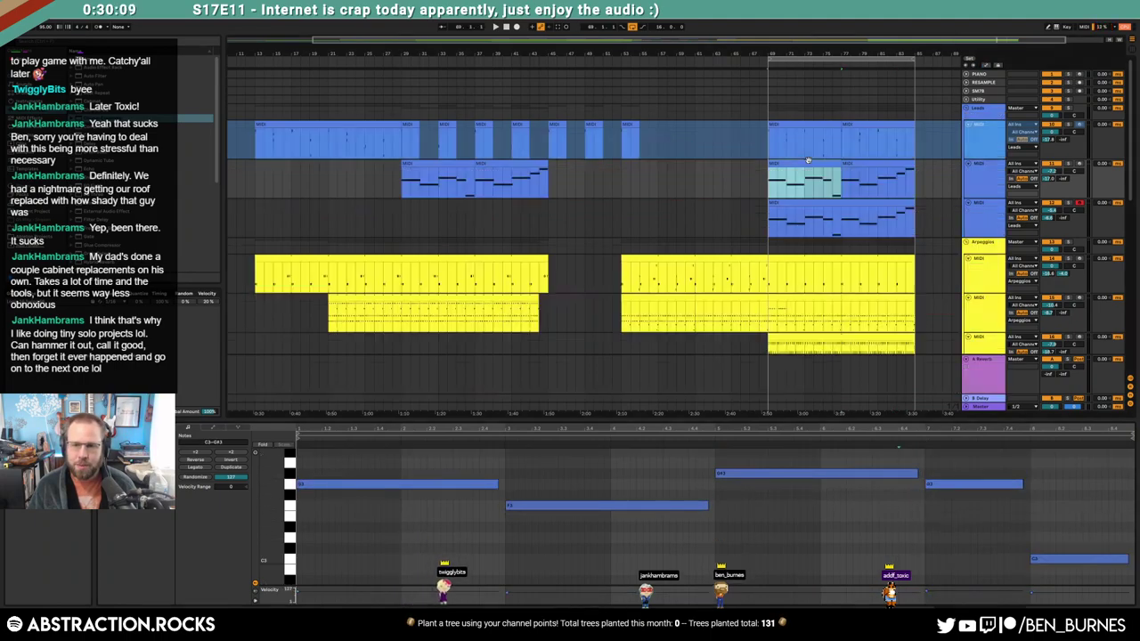
key(shift+Tab)
key(space)
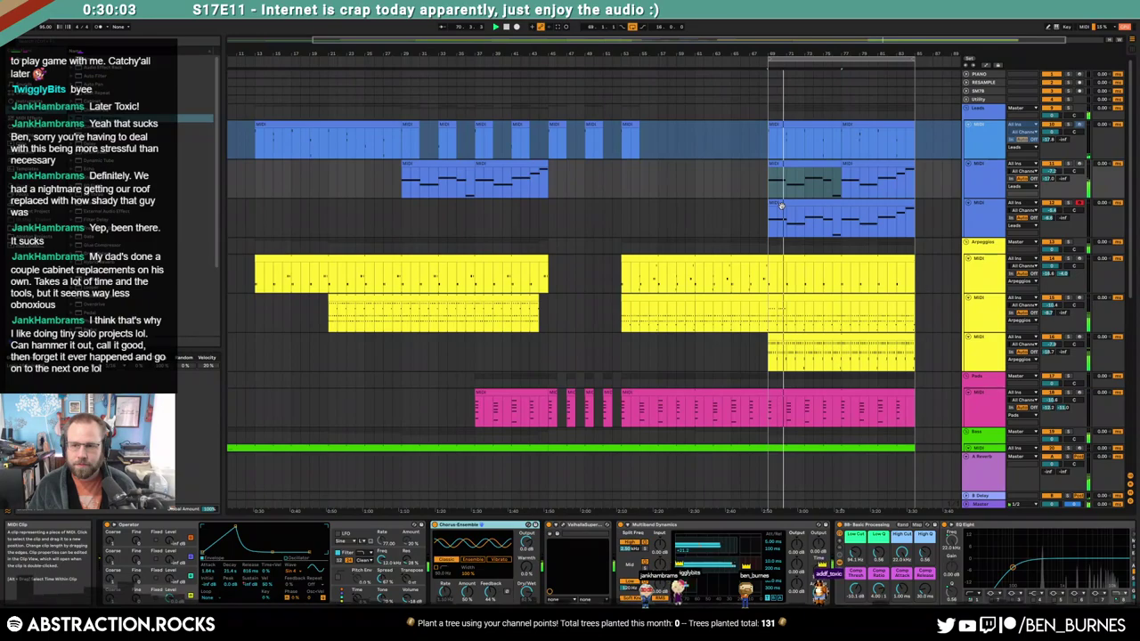
Duplicate the first two bars of G3 notes in the second arpeggio's clip at bar 69 three times to fill all eight bars
double_click(793, 298)
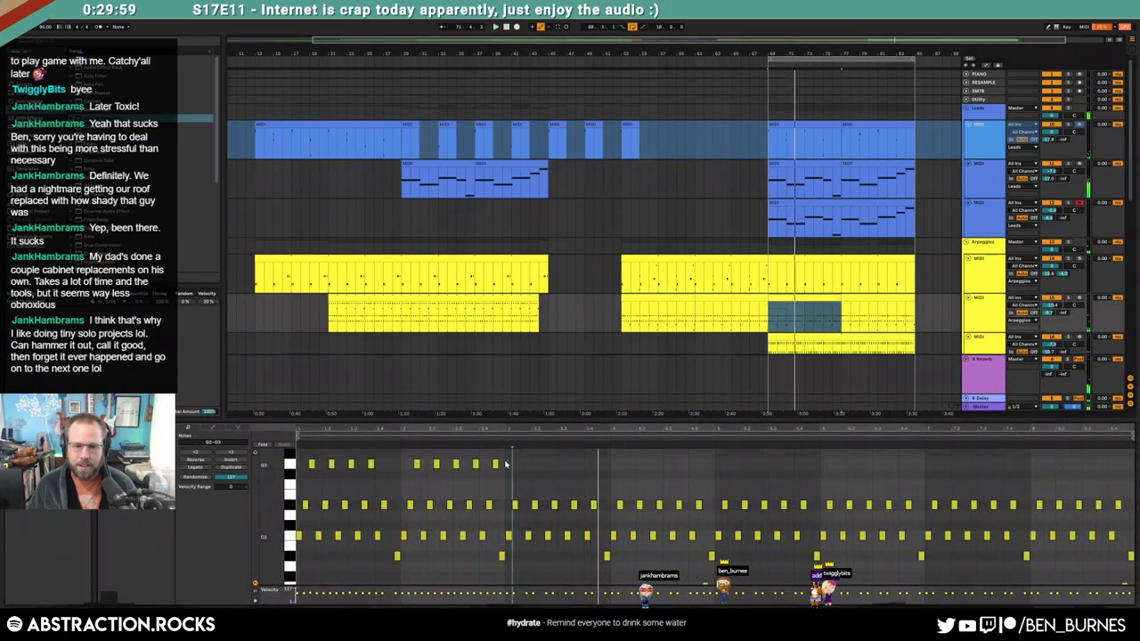
drag(510, 465, 302, 472)
key(ctrl+d)
key(ctrl+d)
key(ctrl+d)
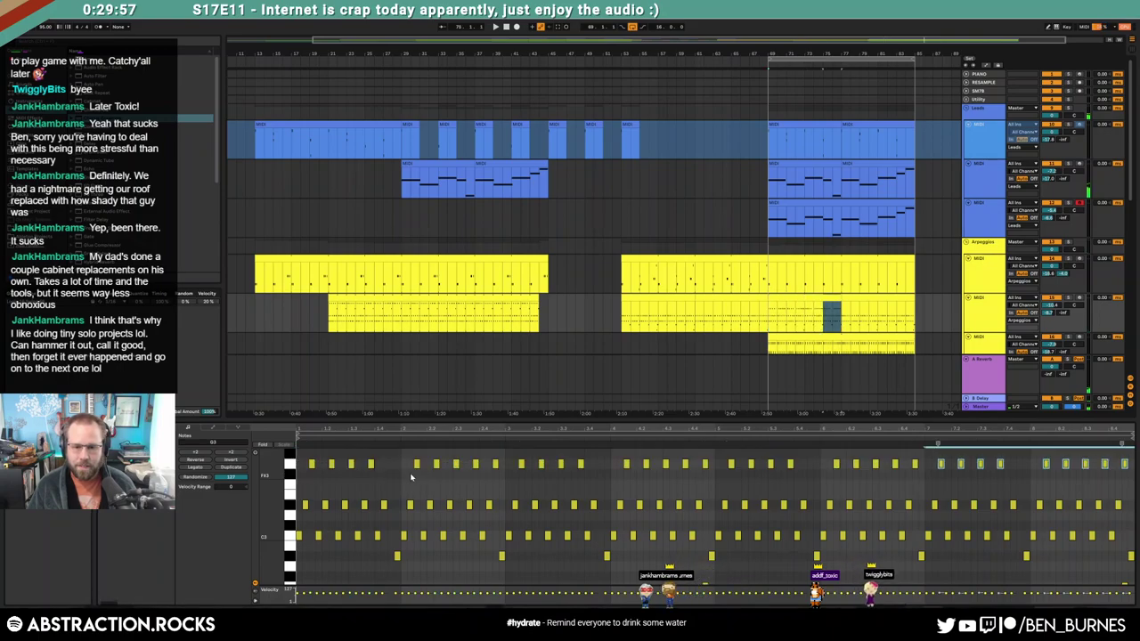
Delete the last G3 note of the clip's eighth bar and duplicate the second arpeggio's clip into bars 77–85
click(704, 487)
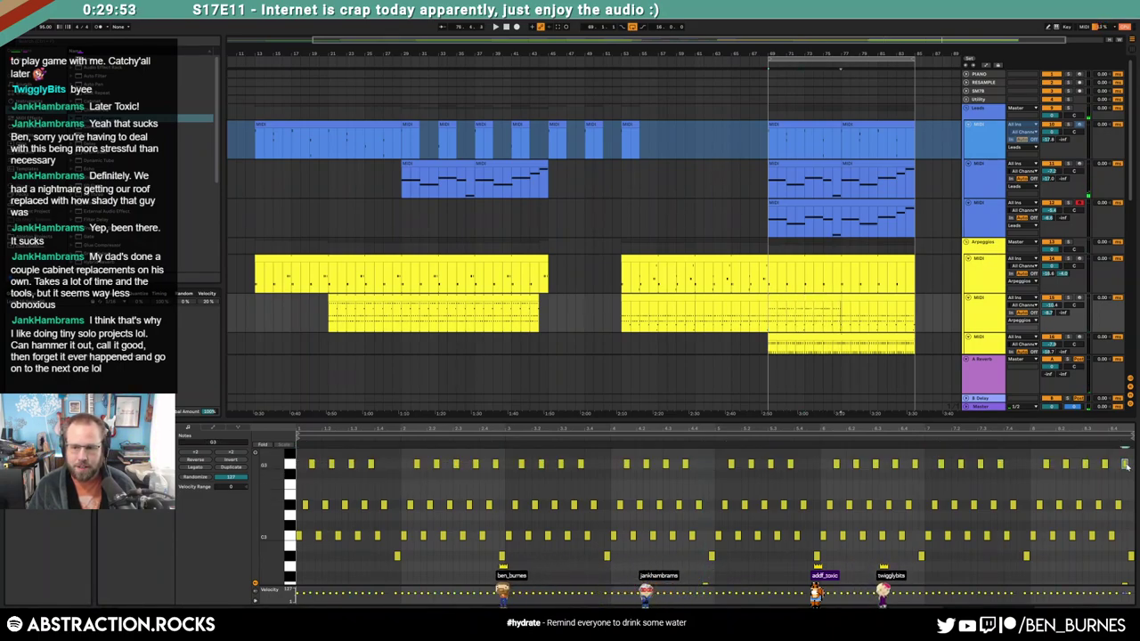
click(831, 297)
key(ctrl+d)
click(808, 298)
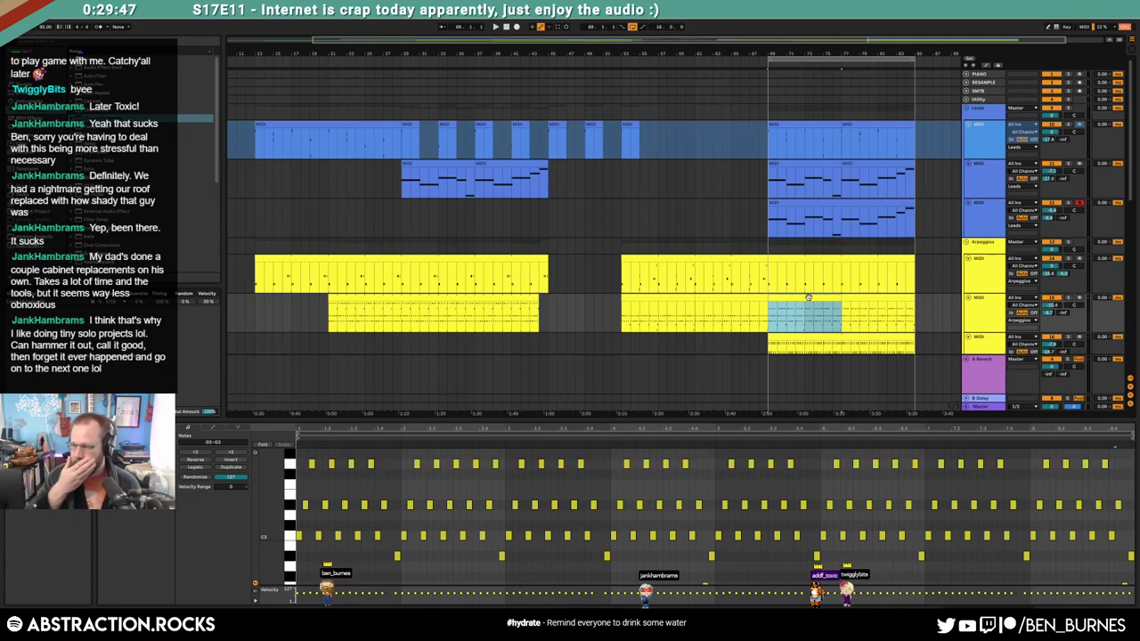
click(766, 316)
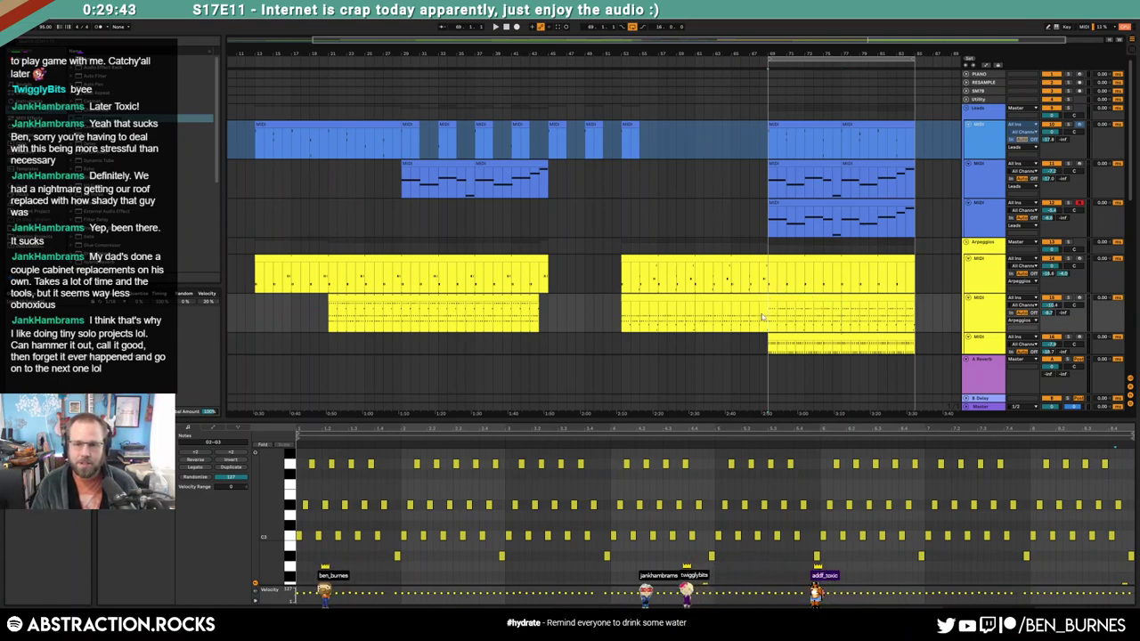
click(700, 318)
Open the pad track's Pigments synth and bring up the automation lane for its Filter 1 resonance
scroll(824, 327, down, 4)
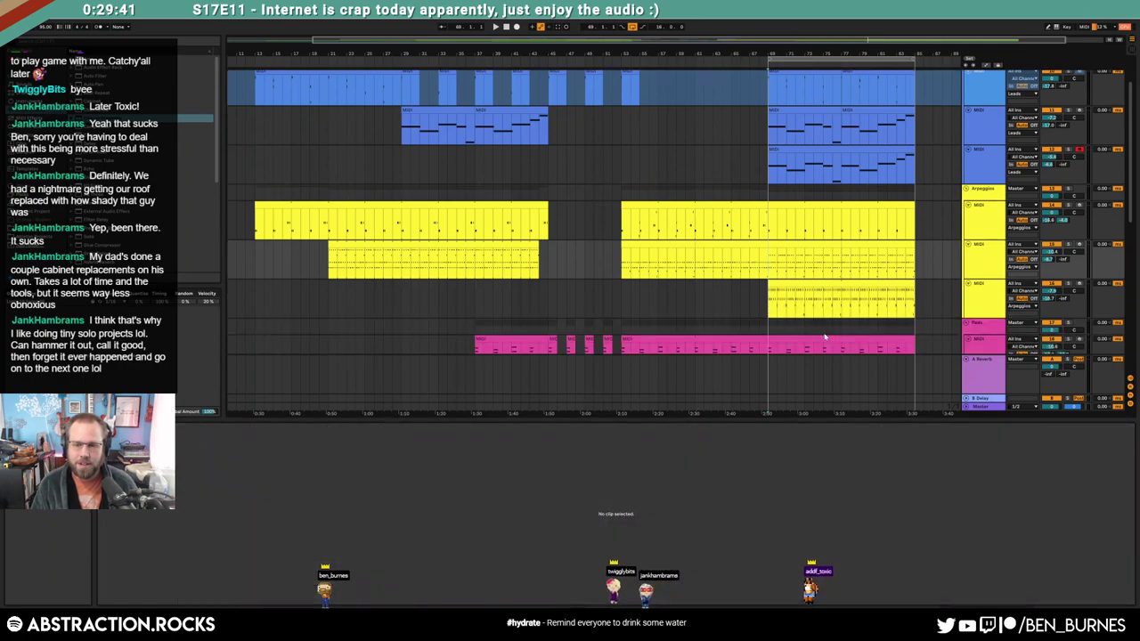
click(823, 330)
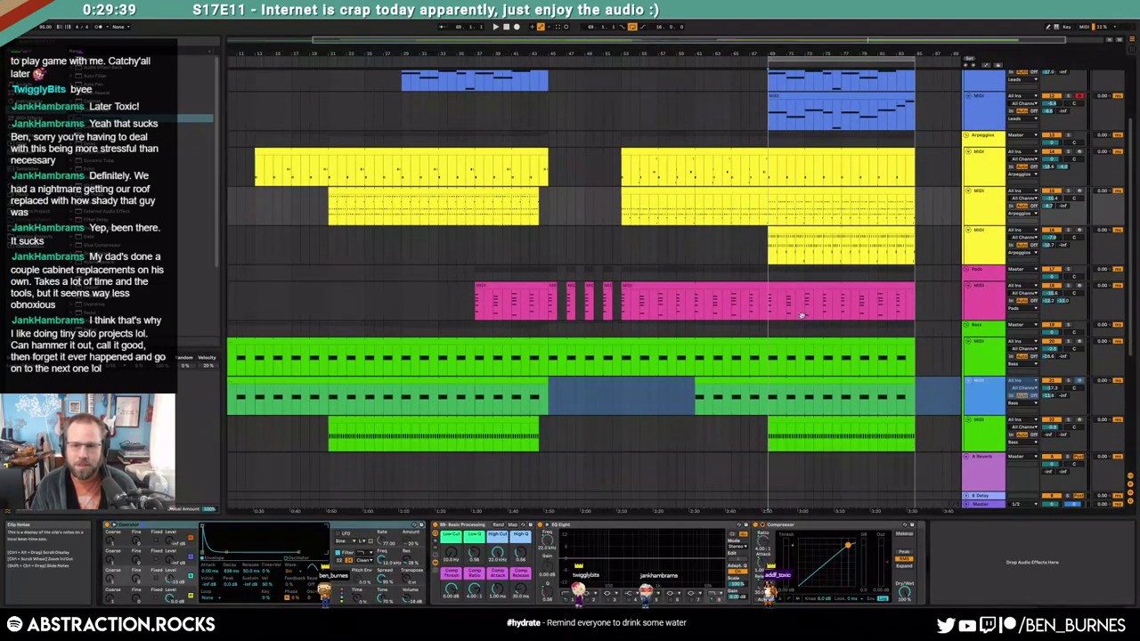
scroll(824, 327, down, 2)
click(771, 265)
key(a)
click(772, 276)
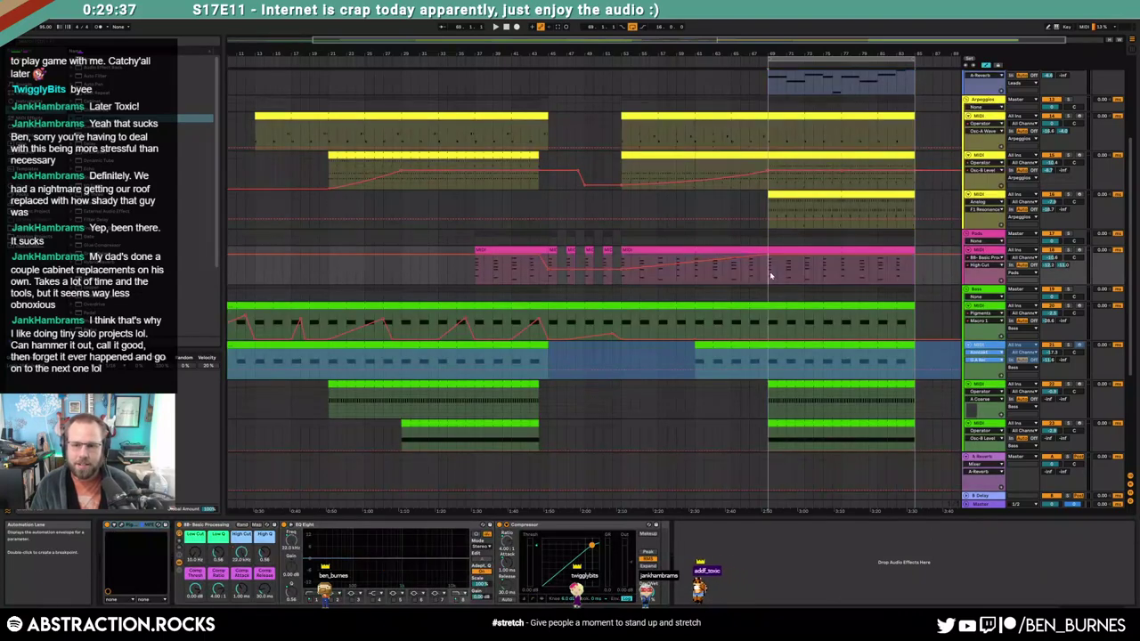
click(766, 272)
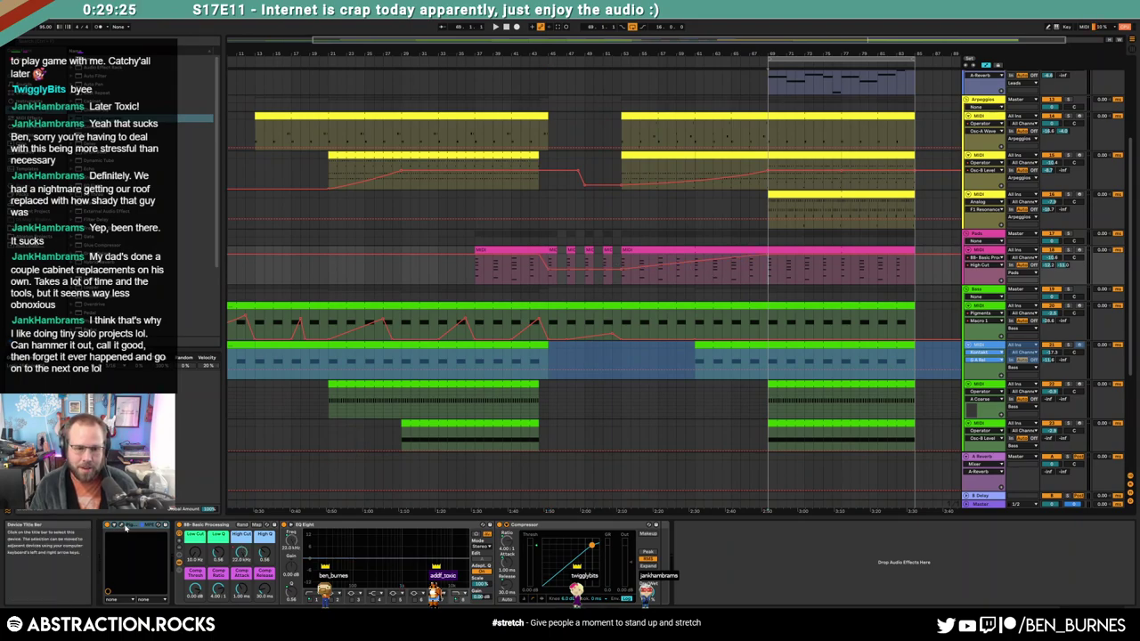
click(125, 525)
drag(580, 113, 435, 105)
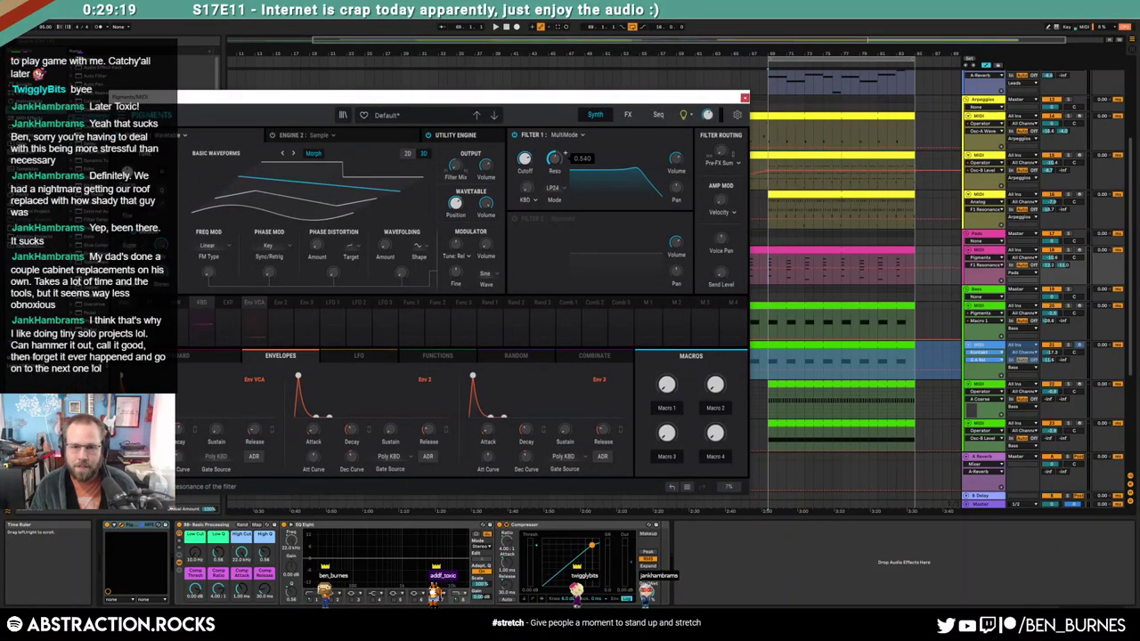
click(745, 98)
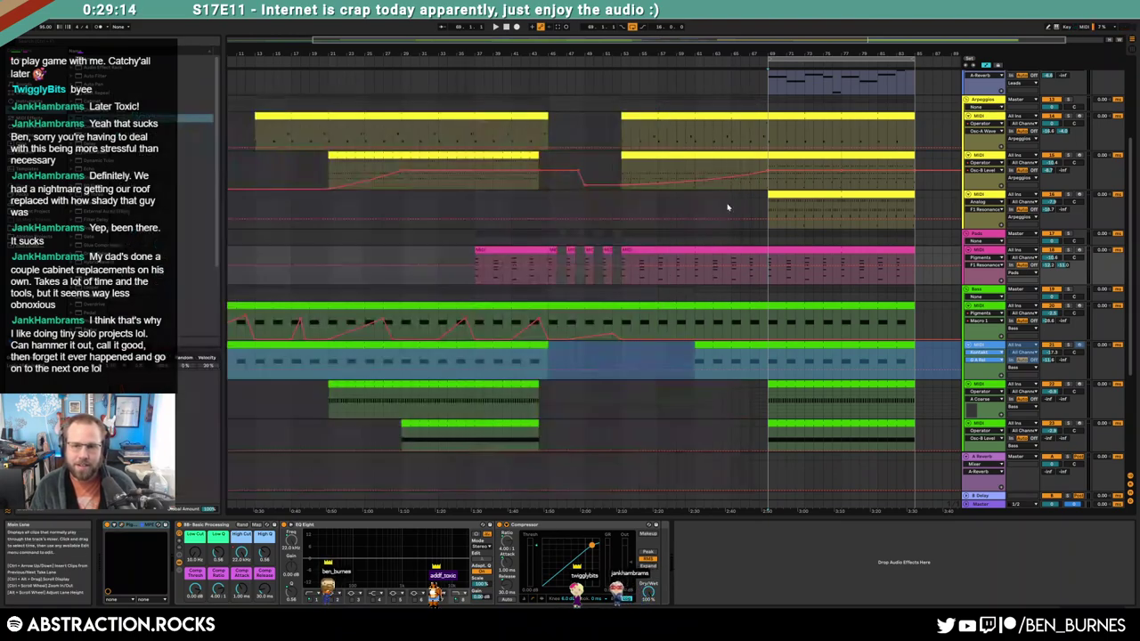
While playing the pad clip from bar 53, automate its Pigments delay Dry/Wet to jump to just over 40% at bar 69
click(640, 252)
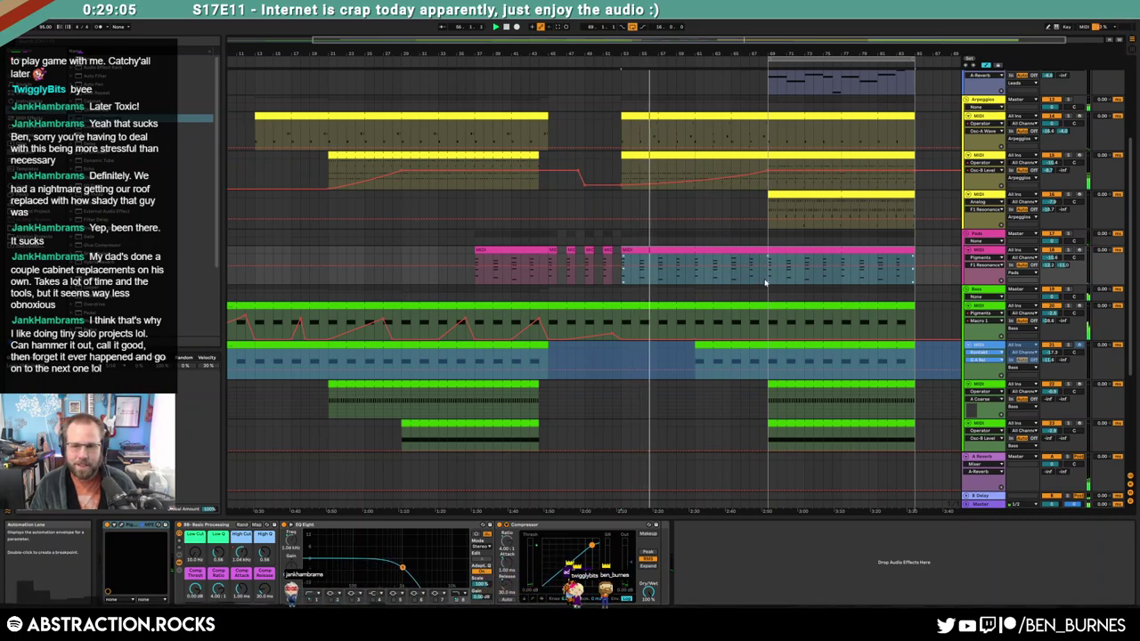
click(767, 281)
click(132, 528)
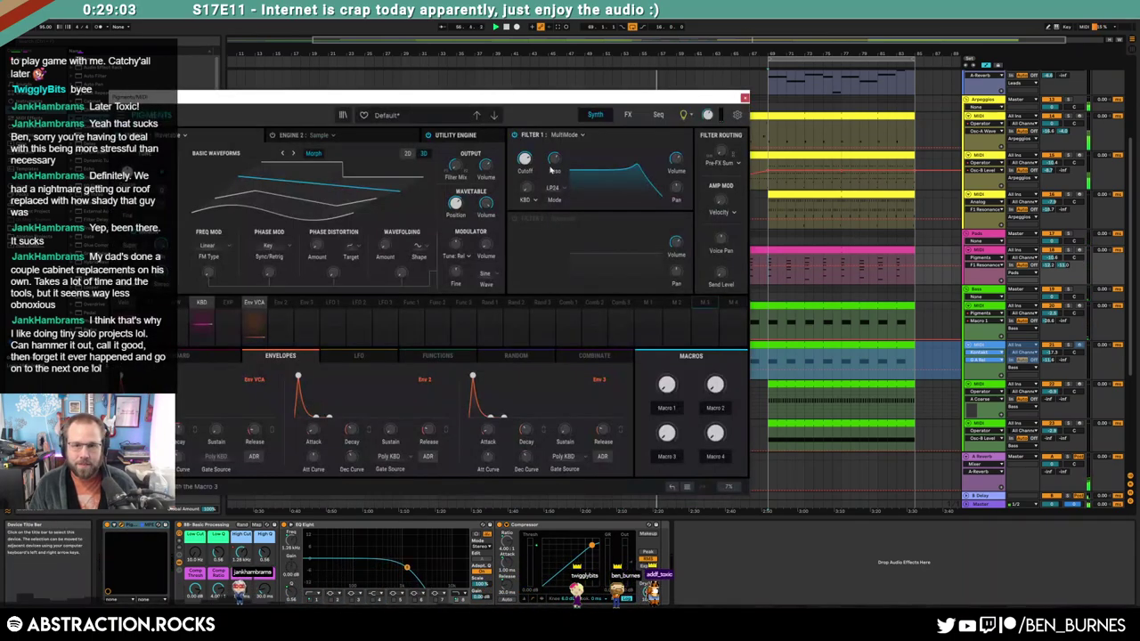
click(639, 122)
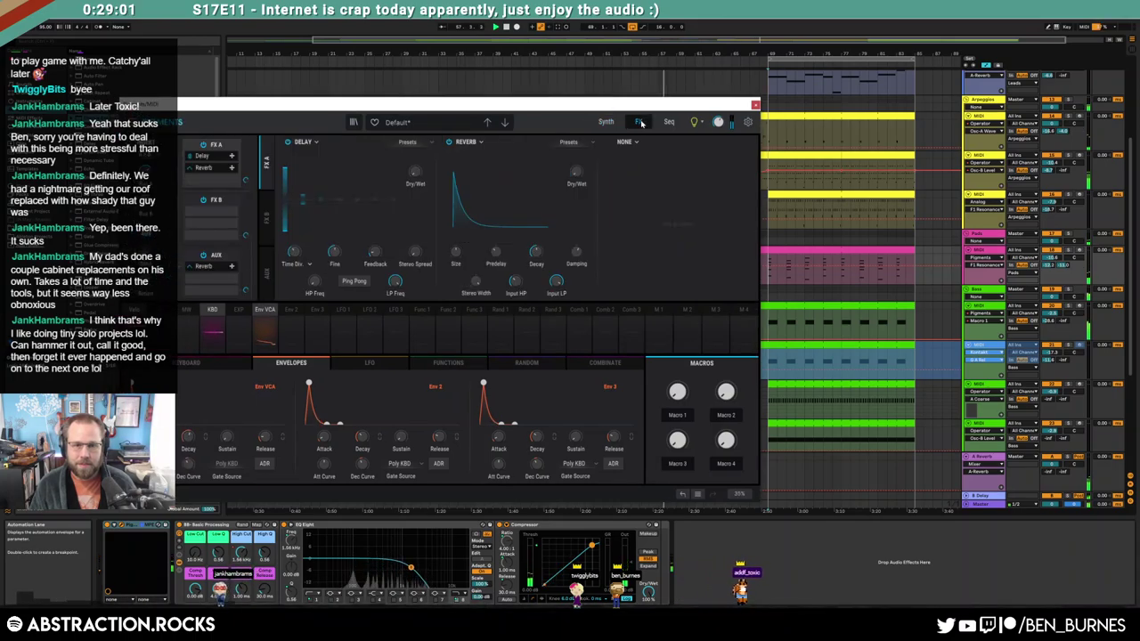
mouse_move(420, 175)
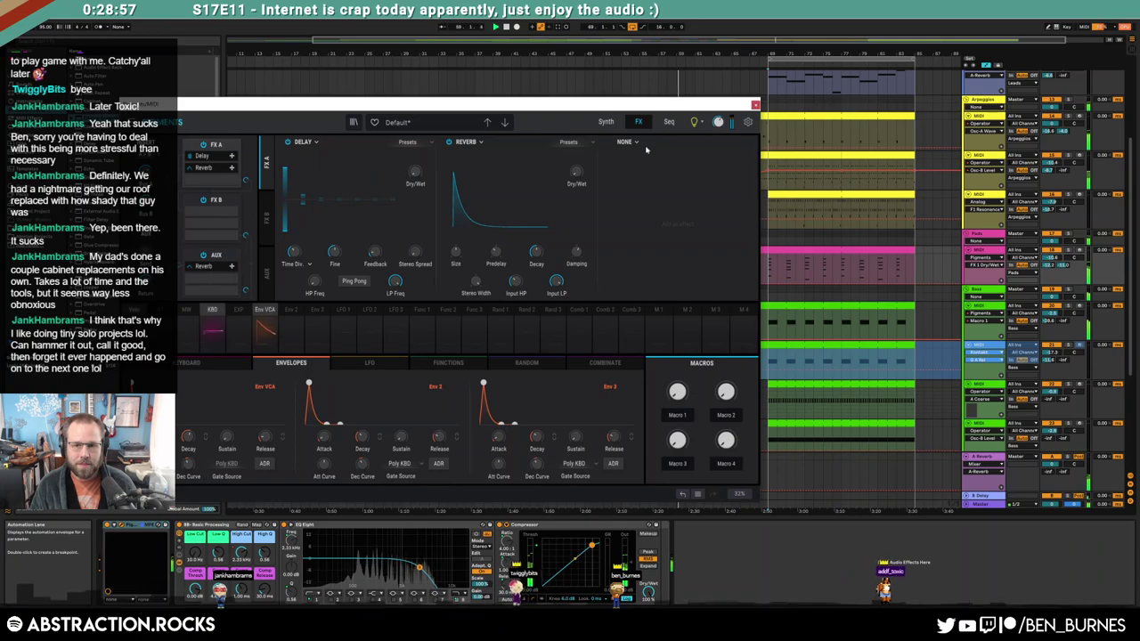
drag(666, 109, 493, 103)
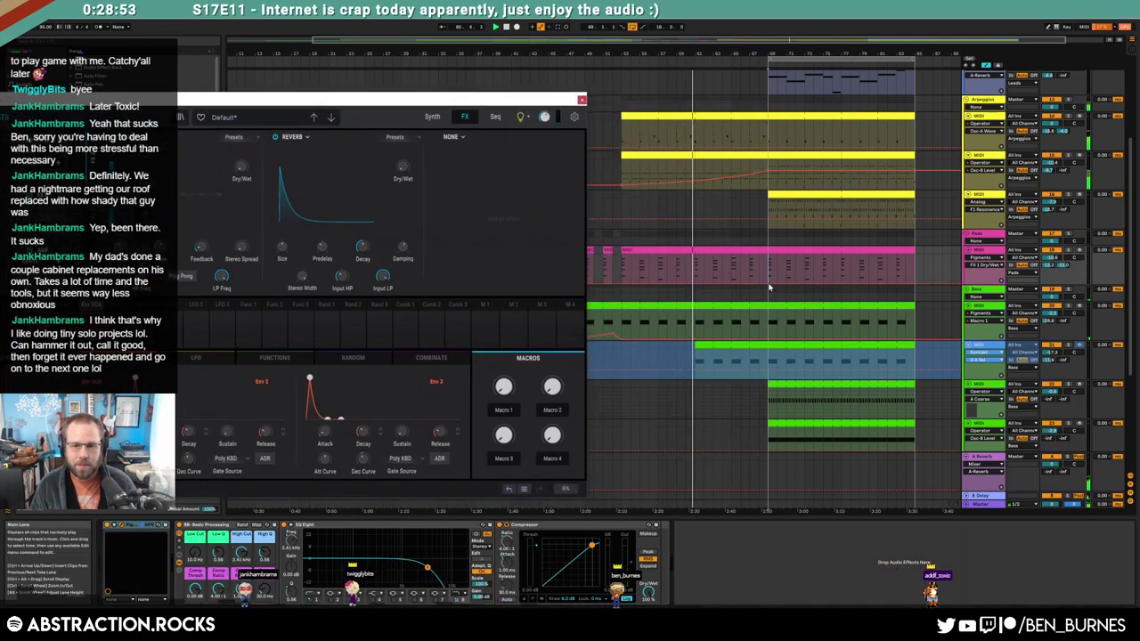
click(768, 285)
mouse_move(777, 286)
mouse_down()
mouse_move(769, 256)
mouse_move(768, 272)
mouse_up()
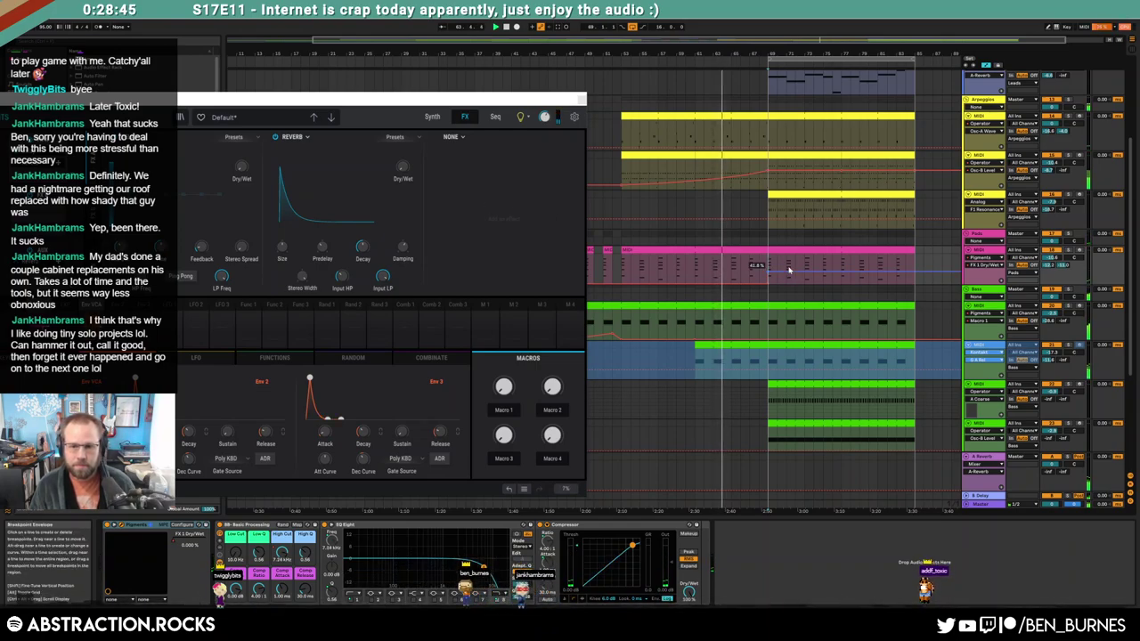
click(204, 248)
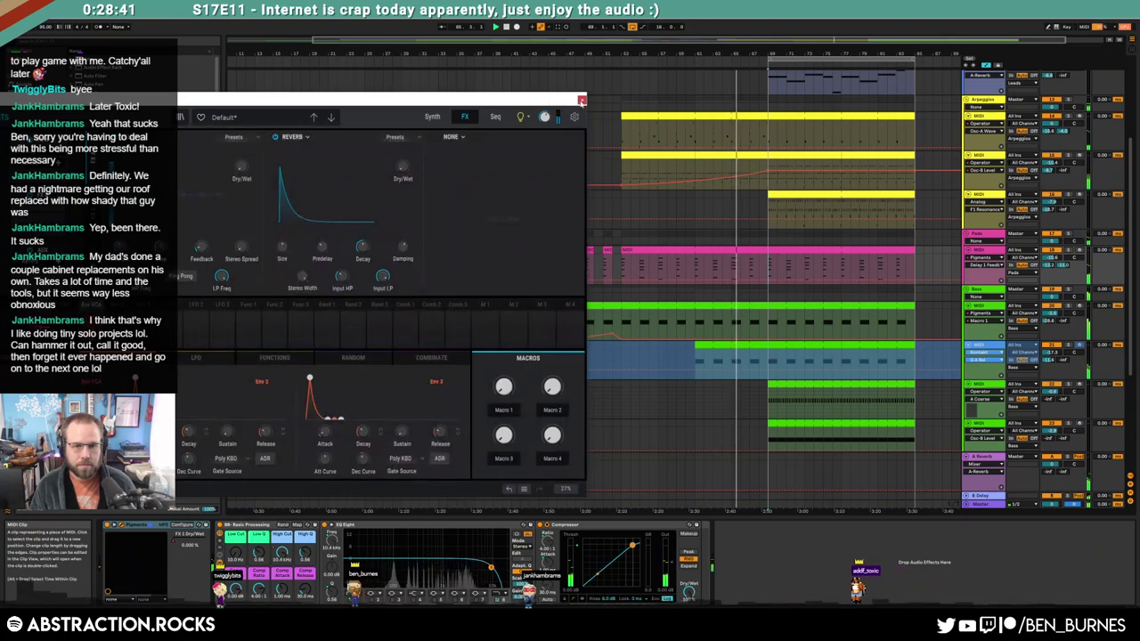
click(582, 99)
key(a)
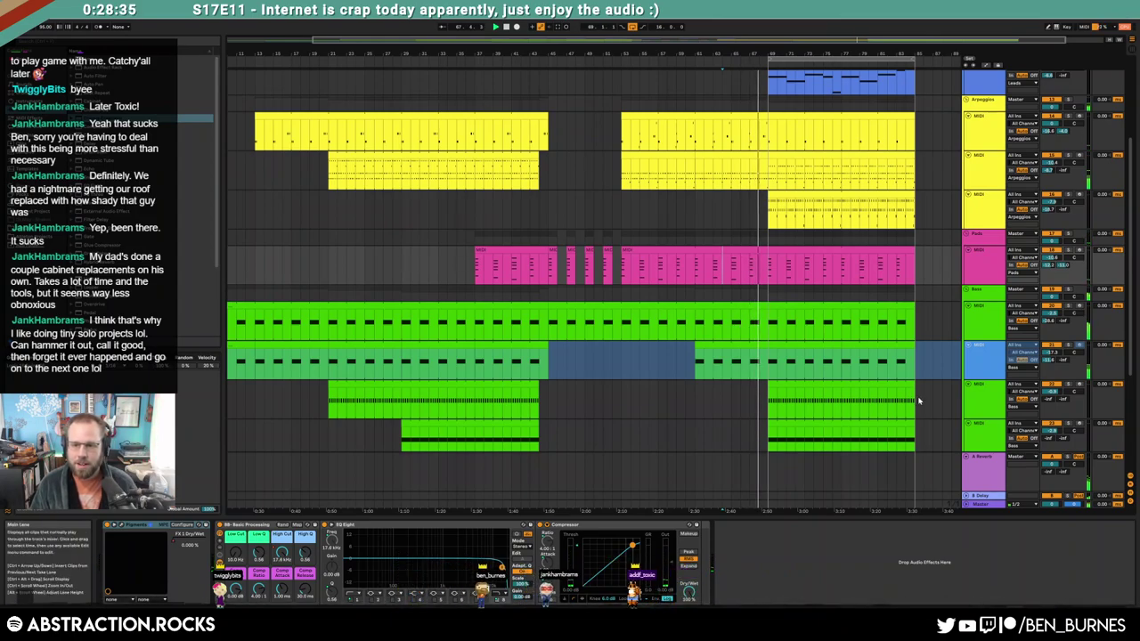
Select the third bass track's clips around bars 69–85 to bring up the track's devices
drag(919, 401, 753, 398)
click(771, 403)
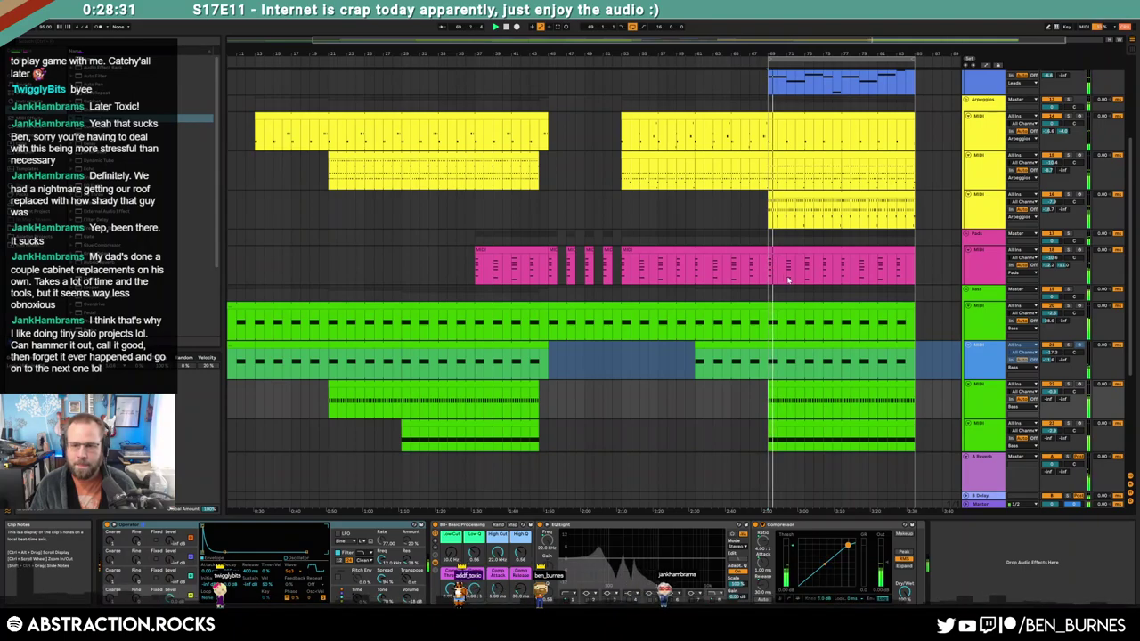
Lower the volume of the fourth bass track slightly
scroll(860, 383, down, 3)
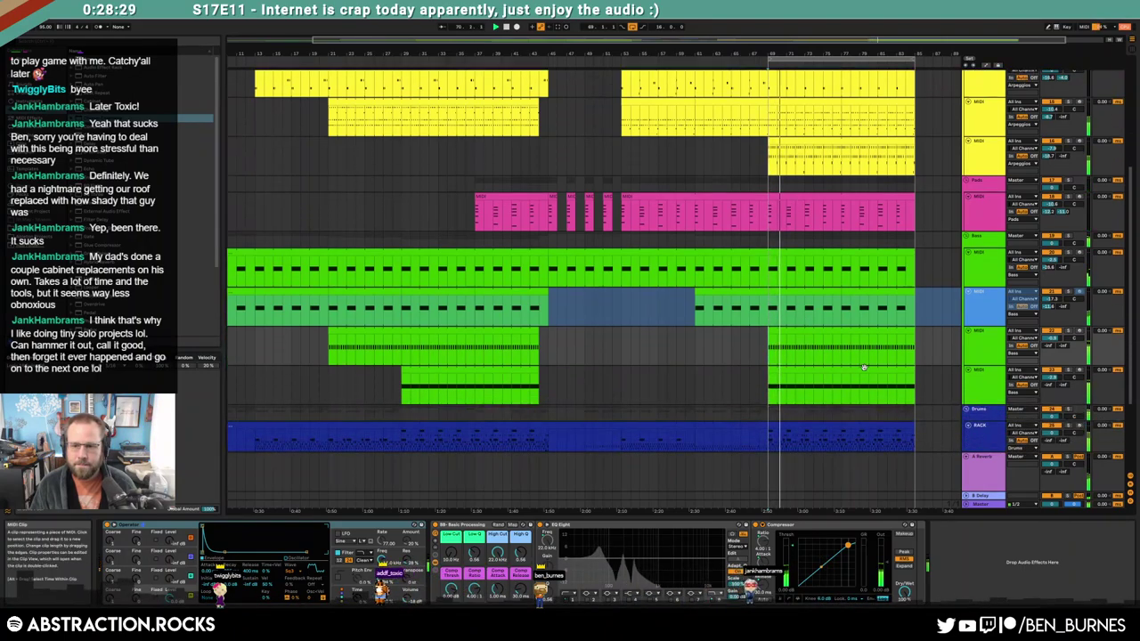
click(861, 383)
drag(1054, 377, 1053, 384)
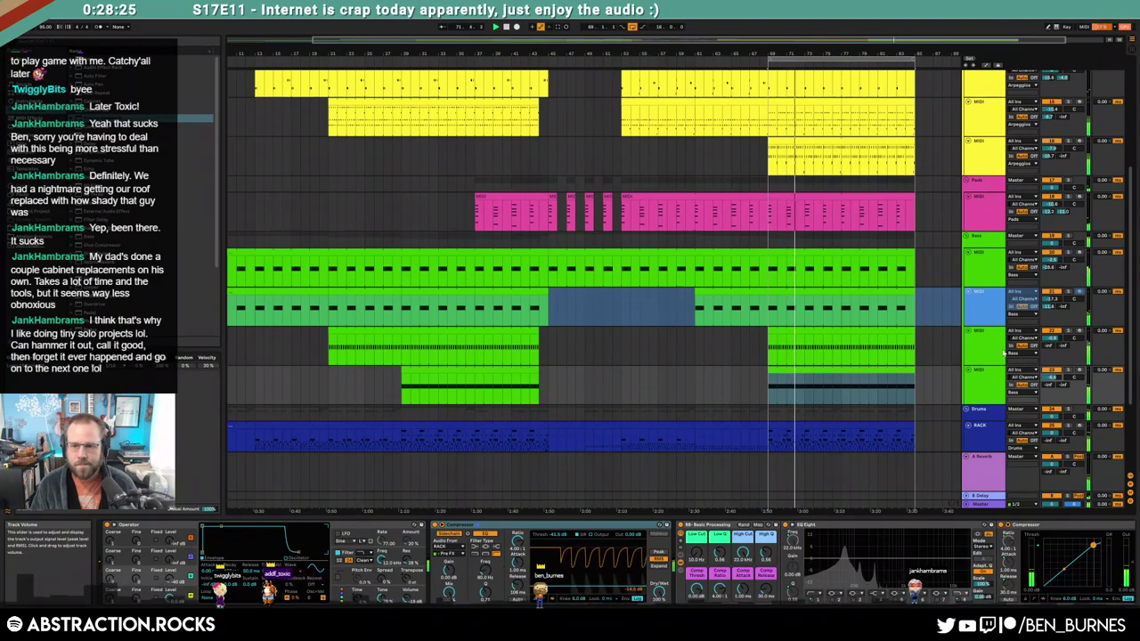
Split the pad clip at bar 69 and open the notes of the part covering bars 69–85
click(801, 198)
drag(769, 219, 915, 219)
key(ctrl+e)
double_click(894, 198)
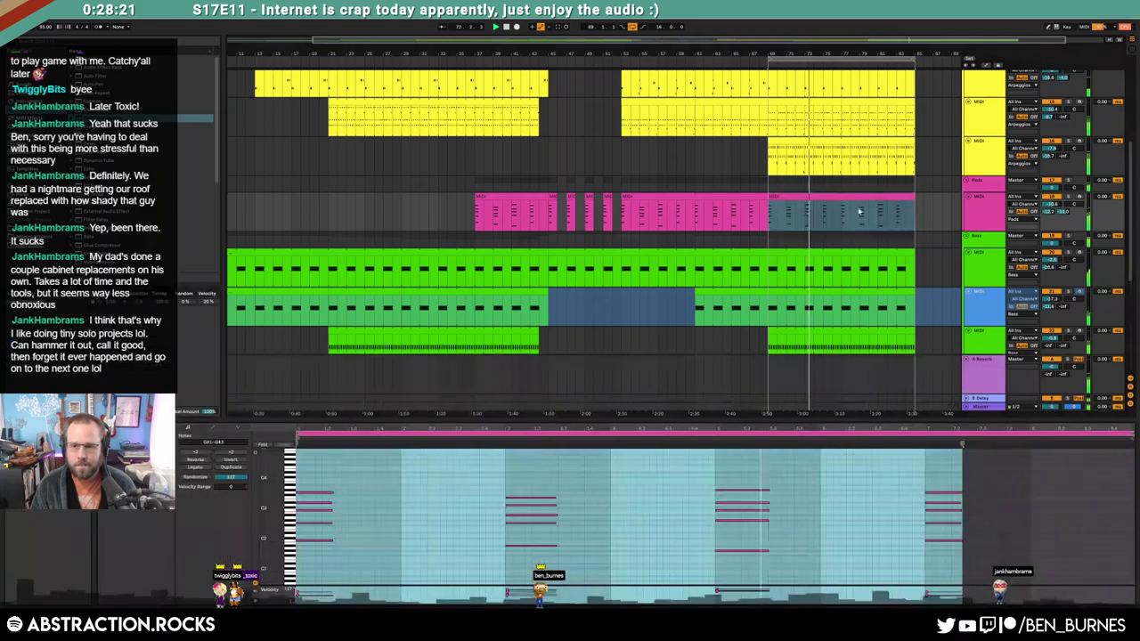
Audition the pad part and examine the notes of its third chord at bar 73
click(655, 505)
drag(270, 526, 275, 505)
key(space)
click(706, 505)
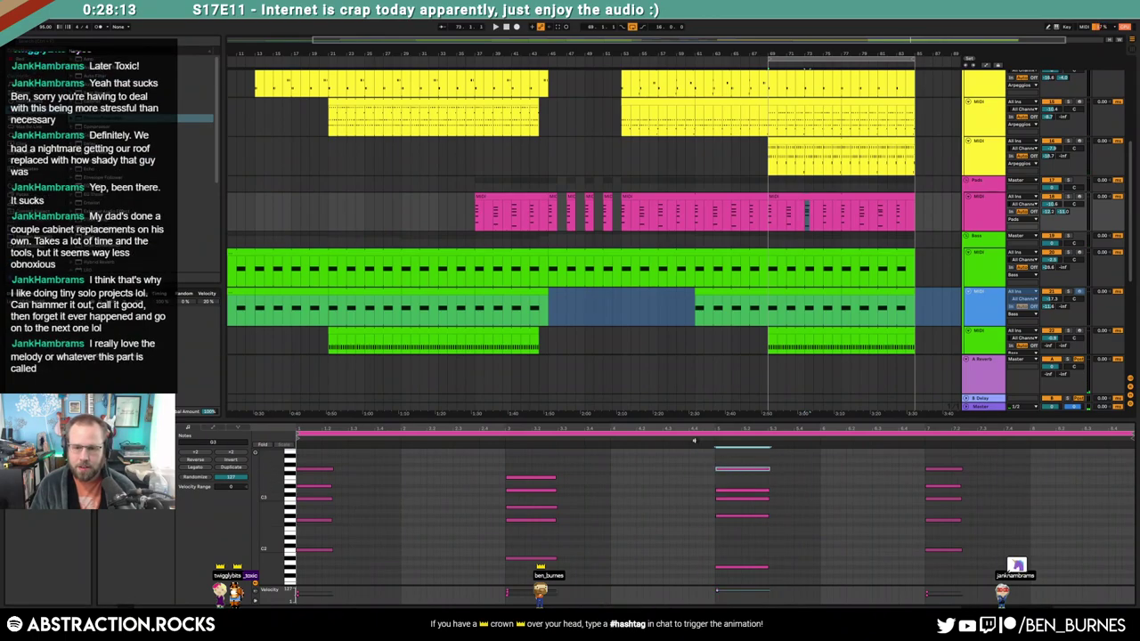
key(space)
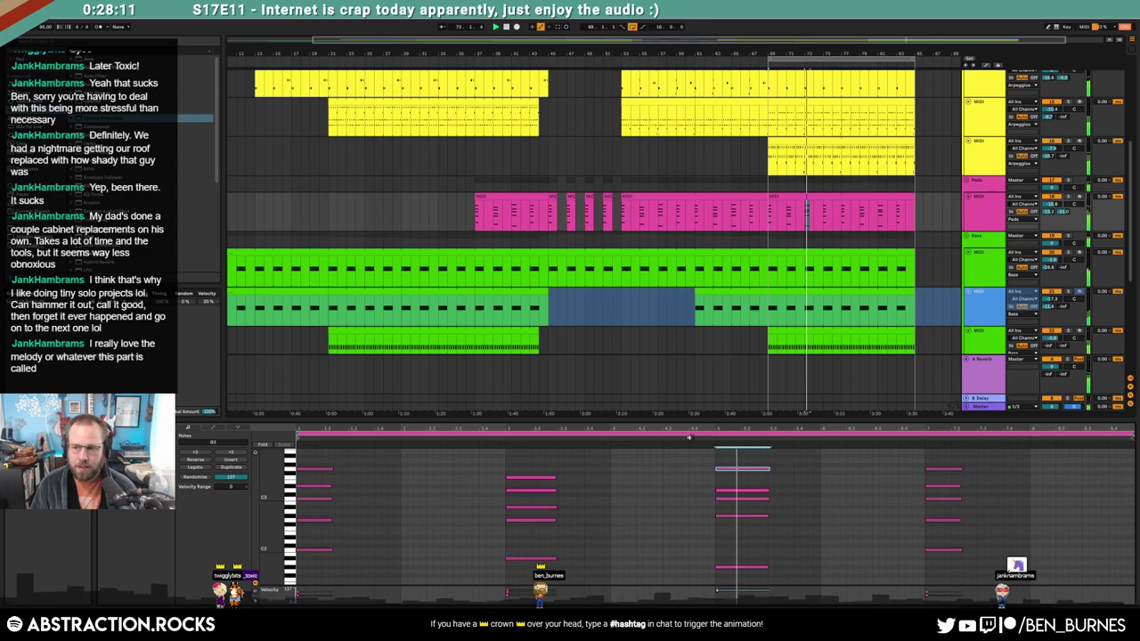
key(space)
click(701, 510)
click(718, 486)
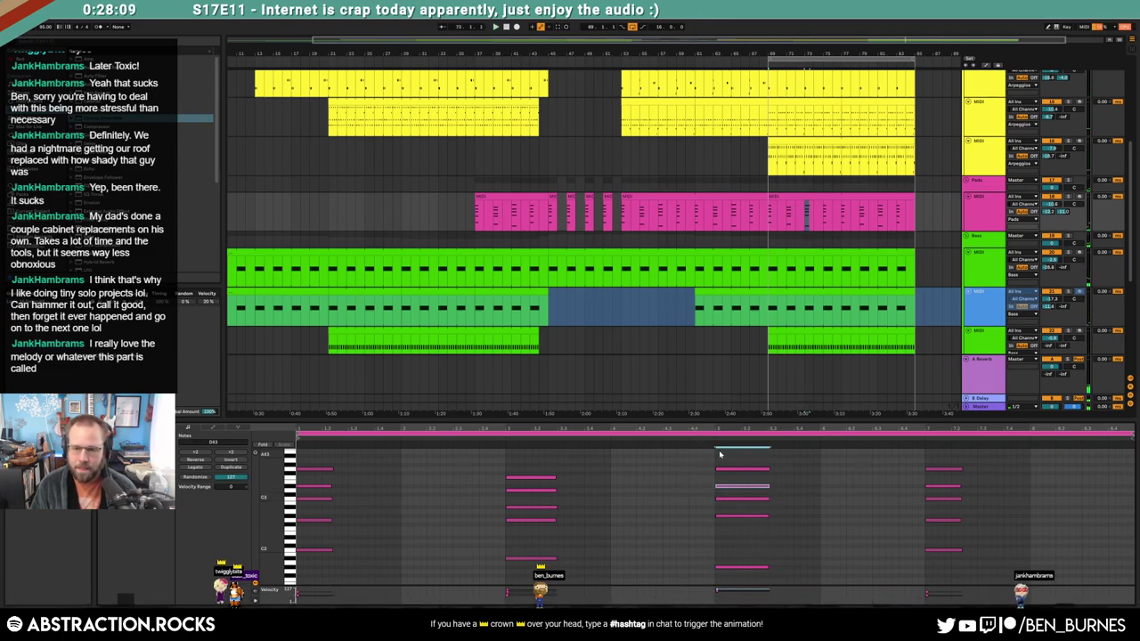
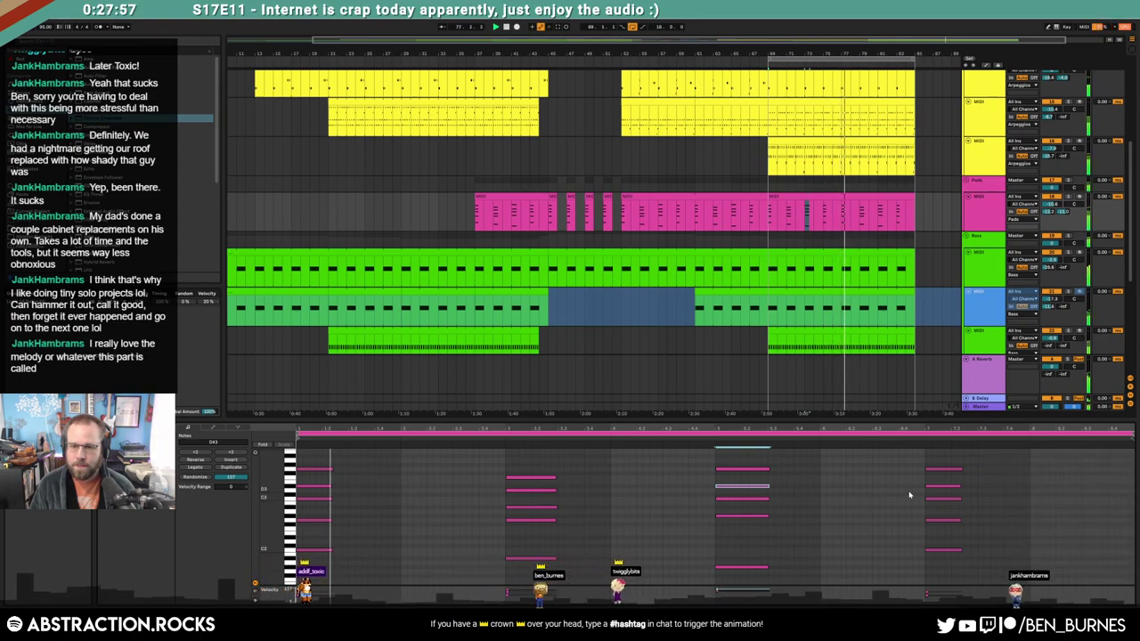
key(space)
Unfreeze the second bass track so that its clips can be edited
click(792, 254)
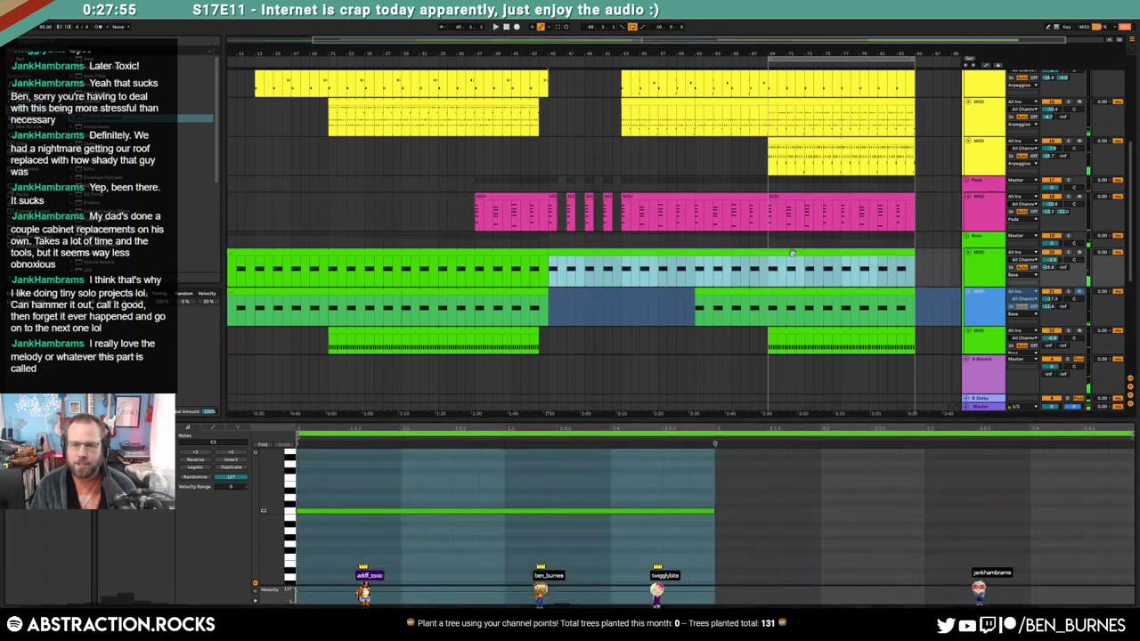
right_click(980, 309)
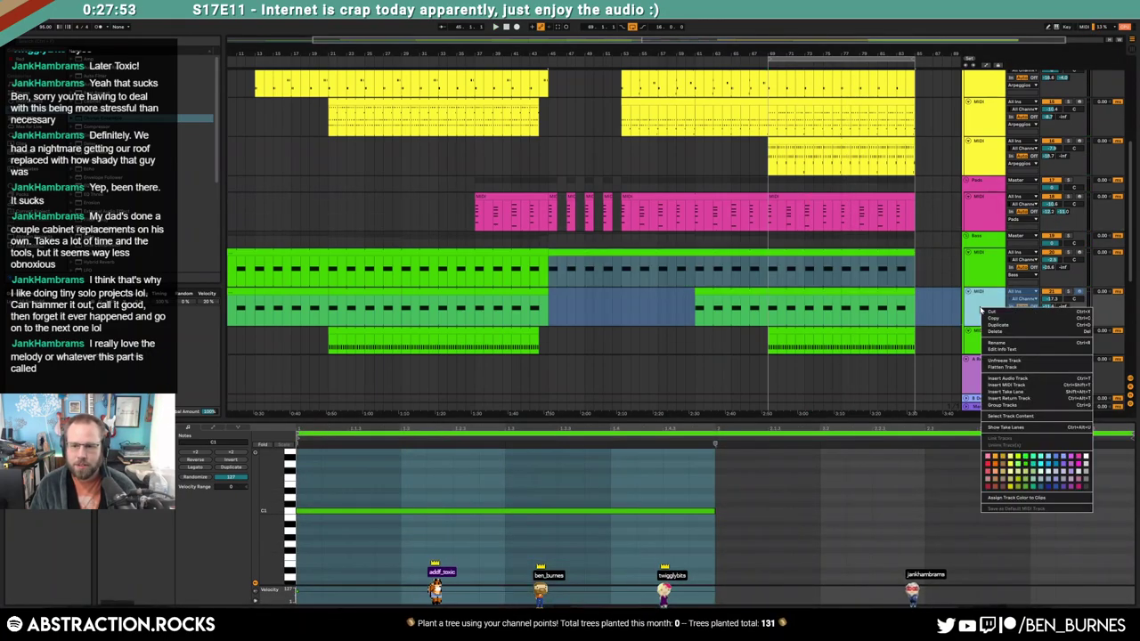
click(995, 362)
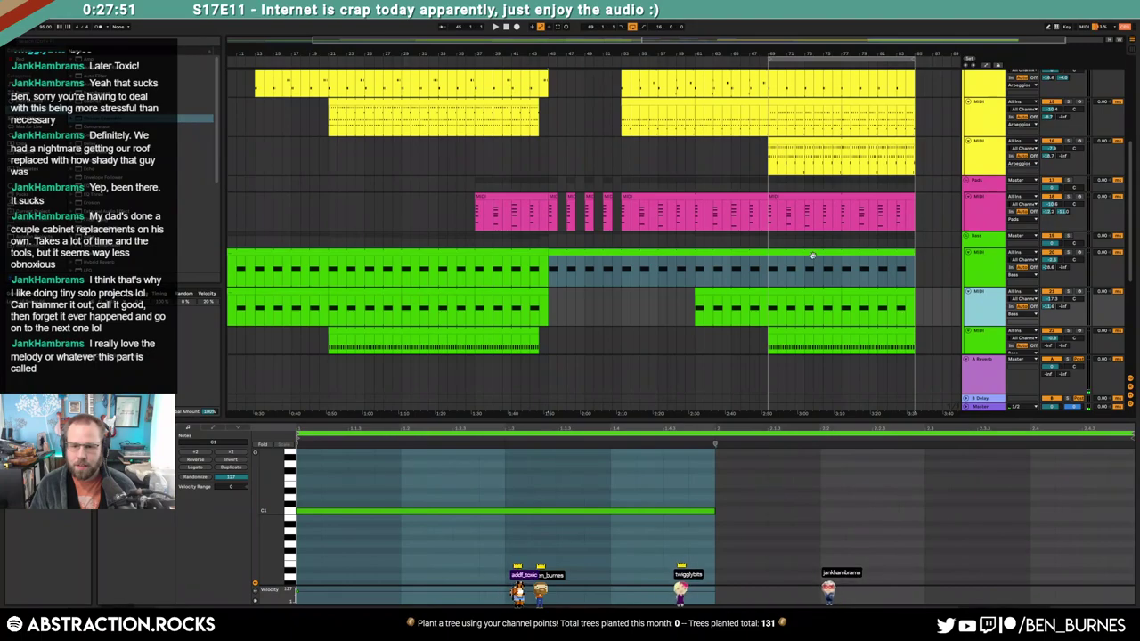
Consolidate bars 69–77 into a single clip on the first and second bass tracks
drag(771, 269, 840, 269)
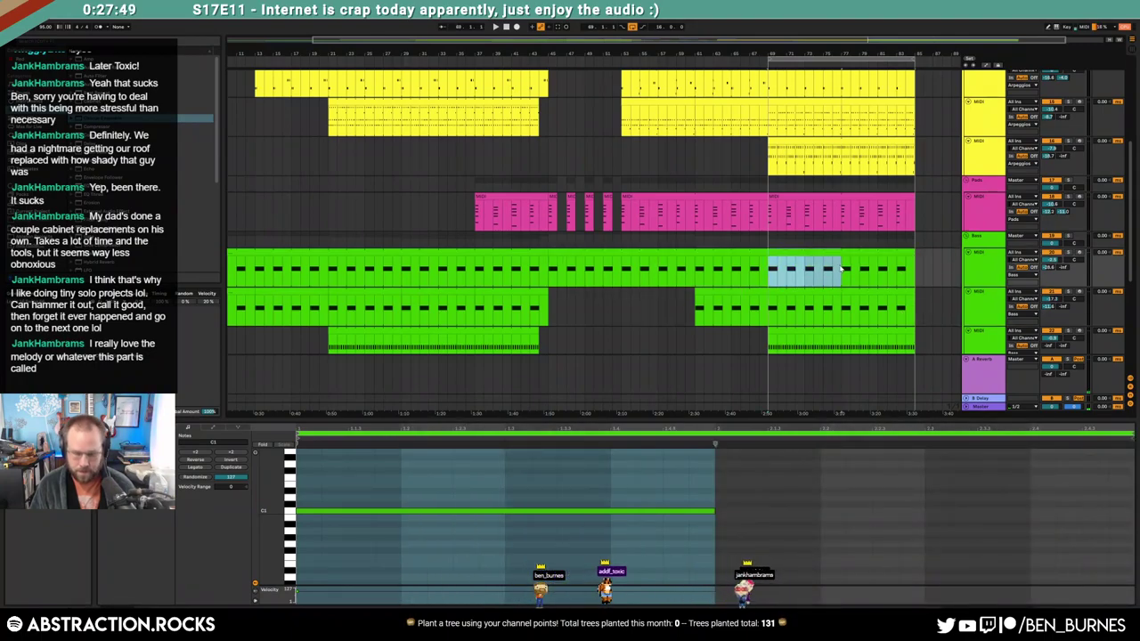
key(Down)
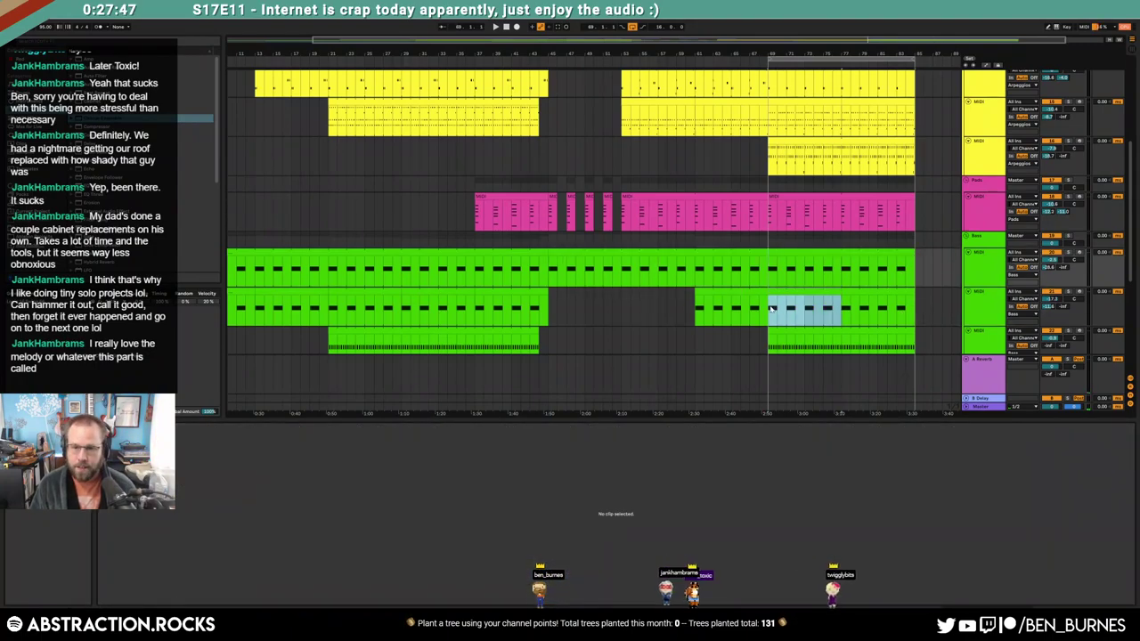
key(Up)
In the first bass track's bar 69–77 clip, move the second note to A#0 and the third note to D1
drag(558, 516, 570, 537)
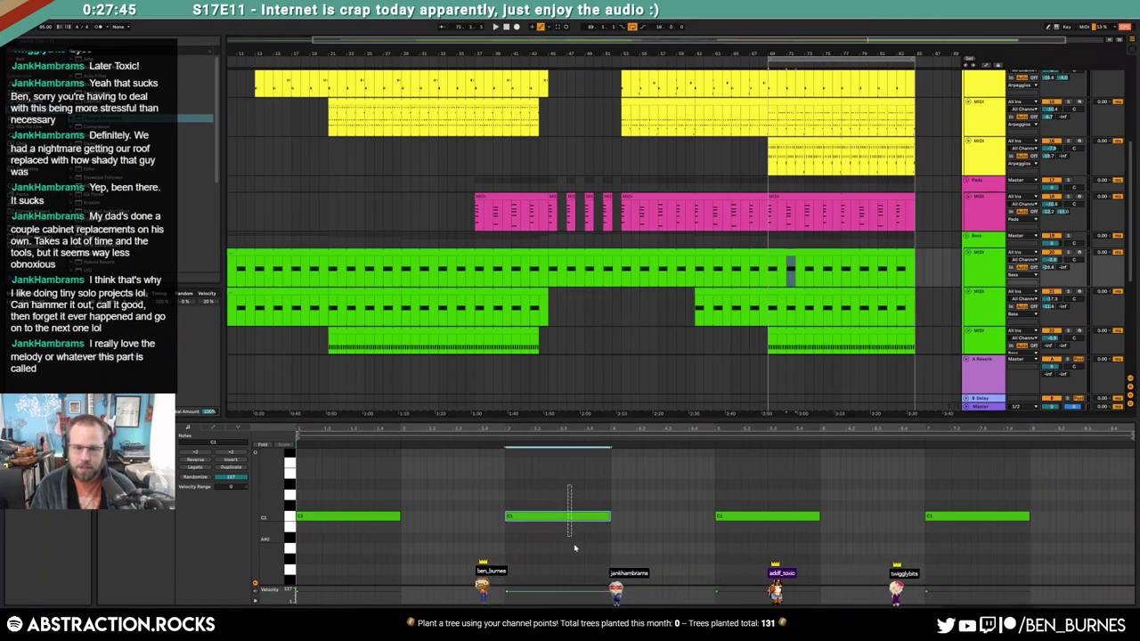
click(766, 517)
key(Up)
key(Up)
key(Up)
key(Down)
click(955, 516)
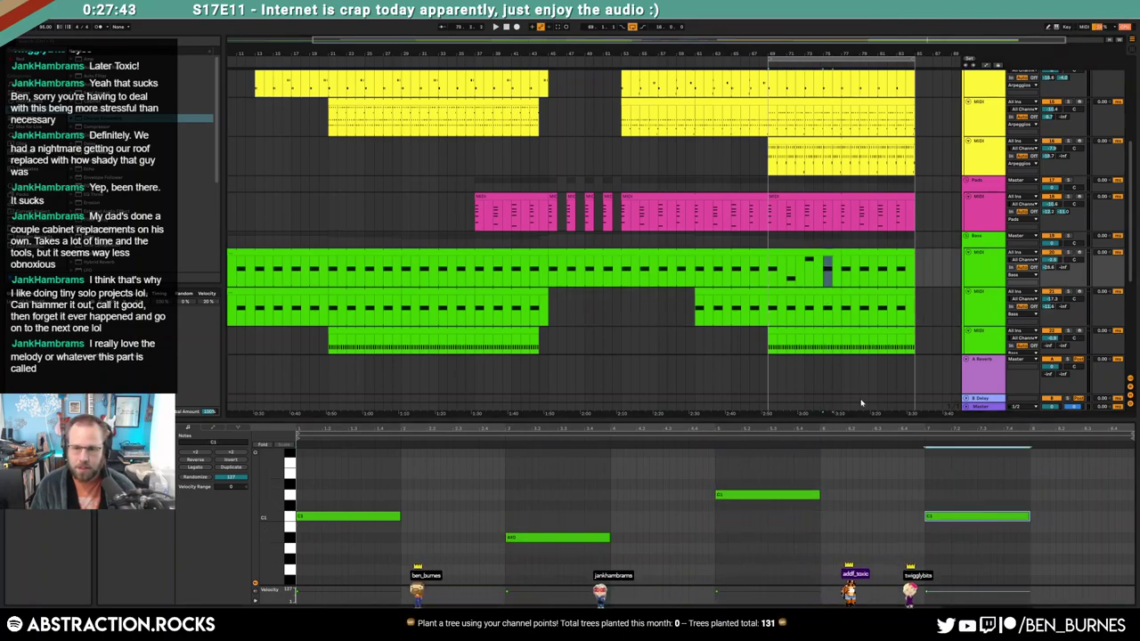
In the second bass track's bar 69–77 clip, move the second note to A#0 and the third note to D1
click(780, 295)
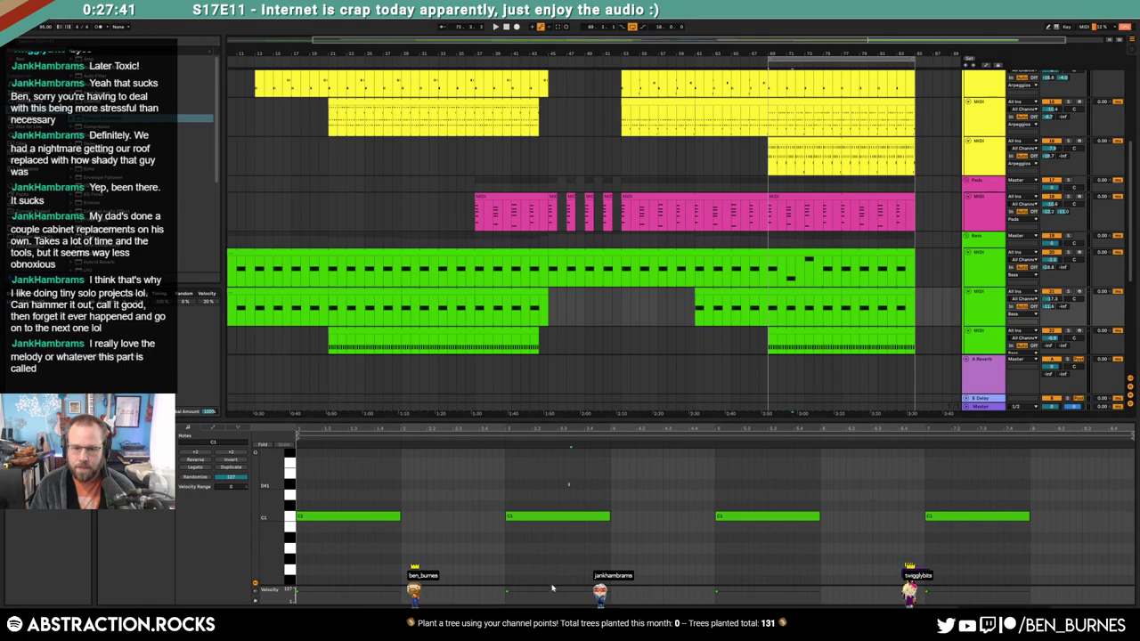
click(559, 517)
key(Down)
key(Down)
click(764, 516)
key(Up)
key(Up)
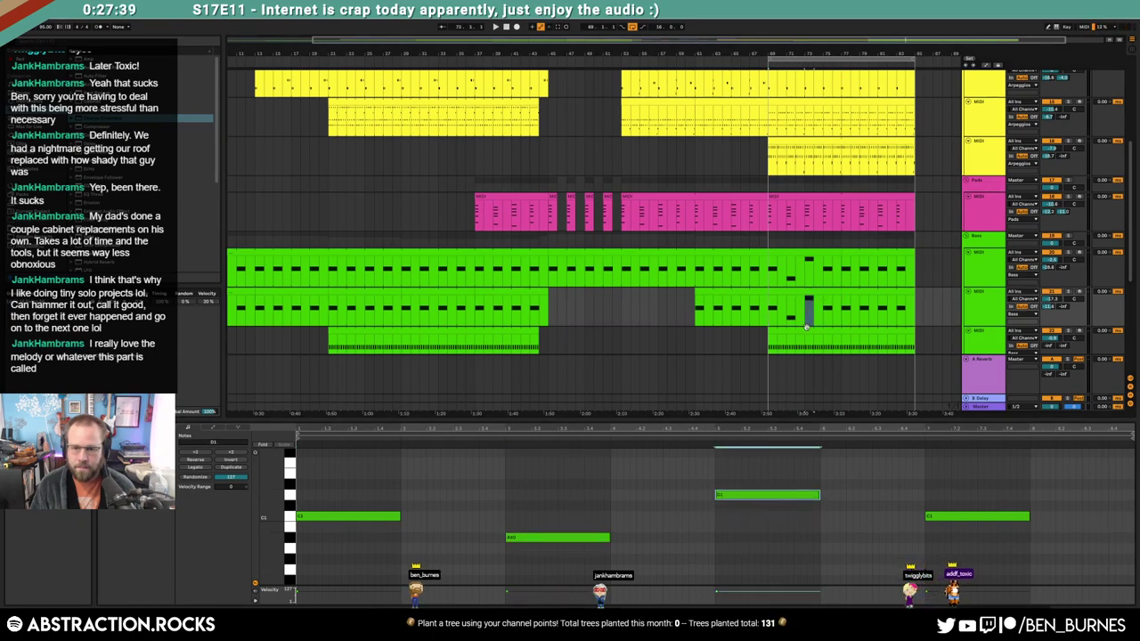
Consolidate the third bass track's bars 69–77 into a single clip
scroll(806, 328, down, 1)
drag(823, 312, 771, 313)
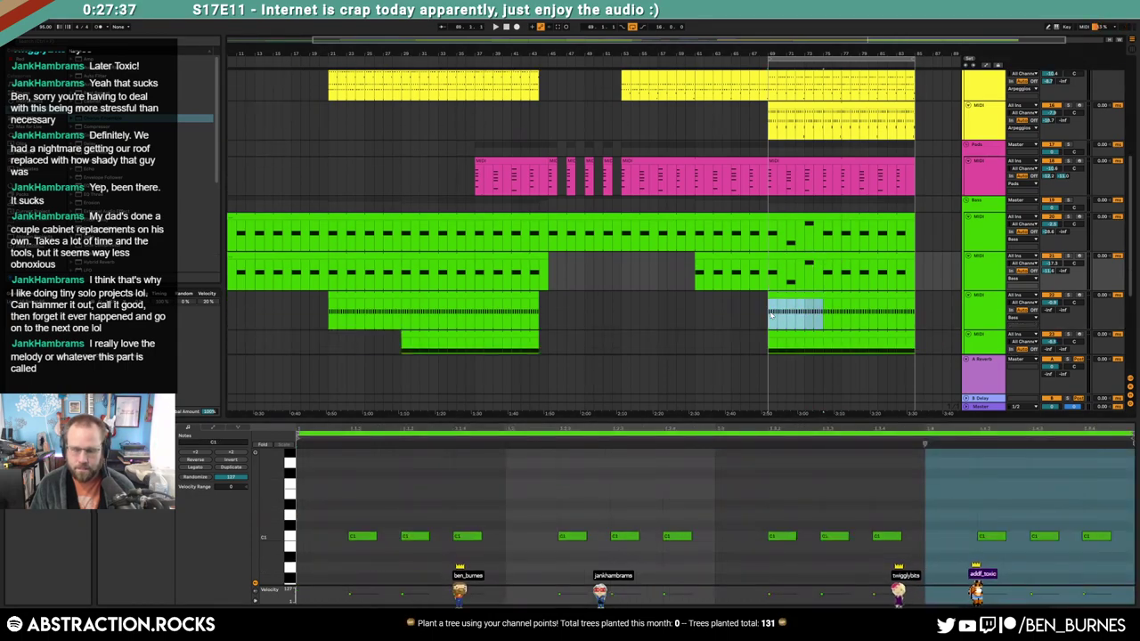
key(ctrl+j)
drag(440, 499, 856, 531)
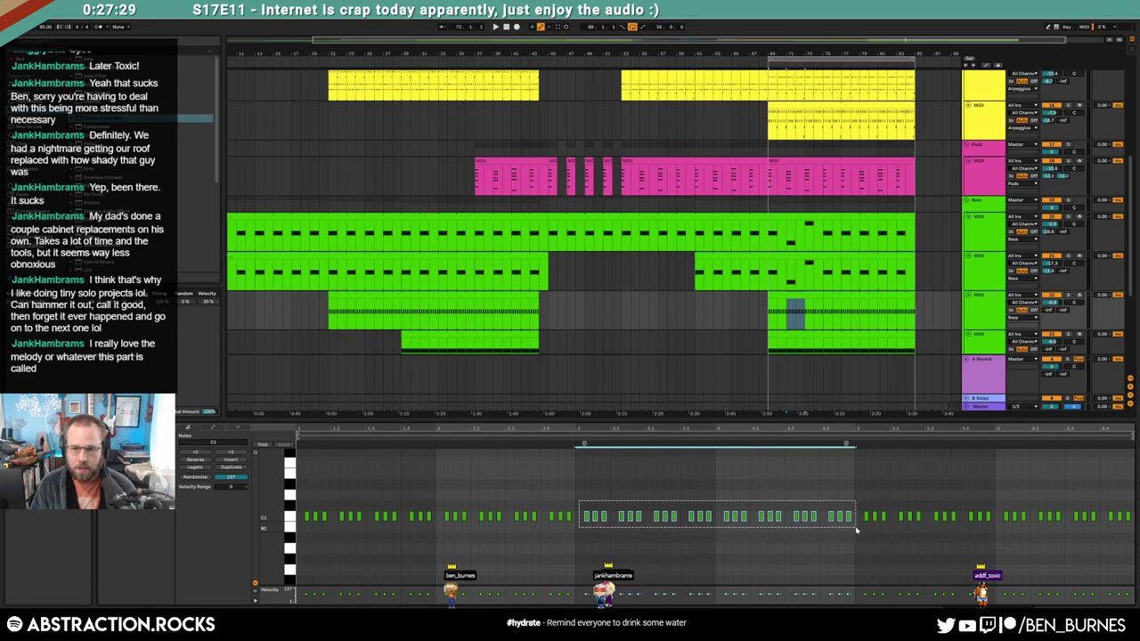
drag(821, 296, 839, 297)
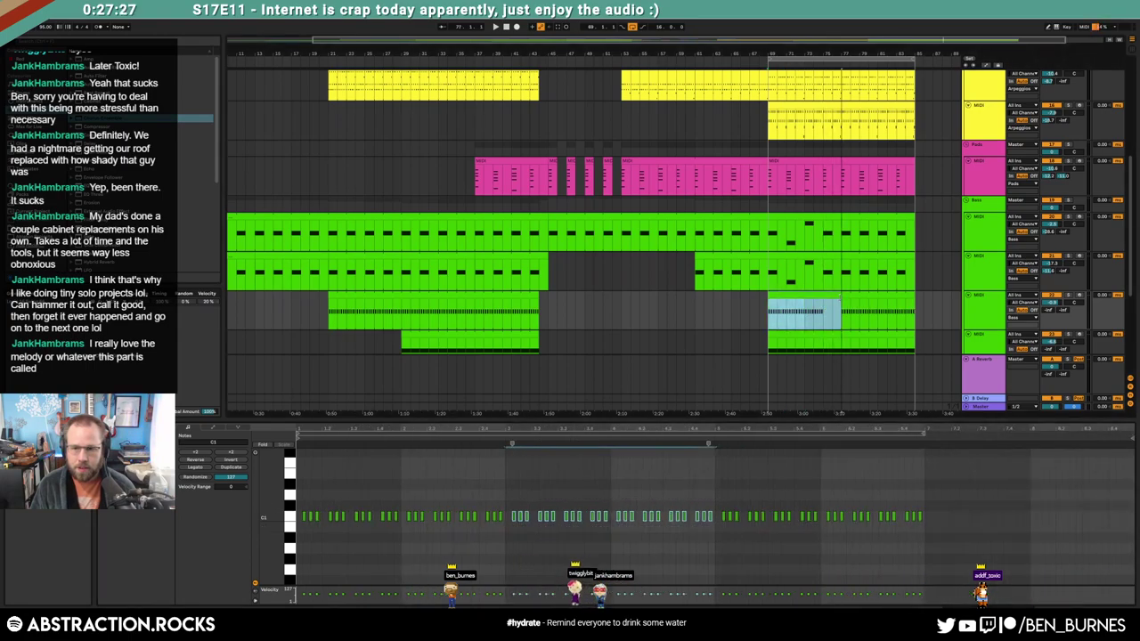
Move the third bass track's notes in bars 71–73 to A#0 and those in bars 73–75 to D1
drag(717, 504, 513, 542)
key(ctrl+d)
key(Up)
key(Up)
key(Down)
key(Down)
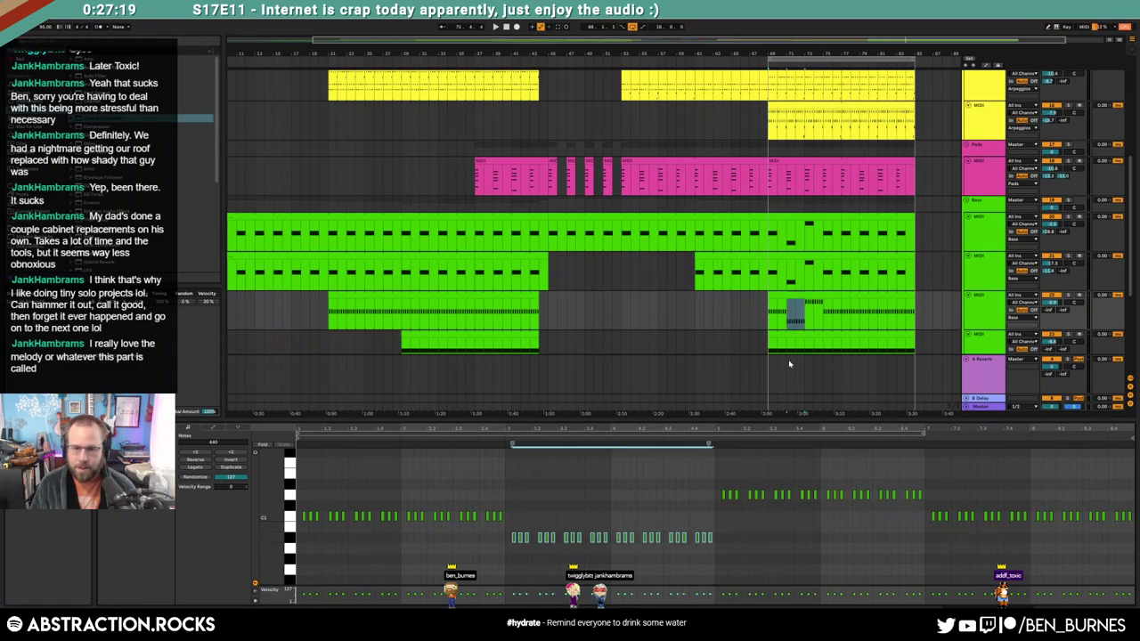
Consolidate the fourth bass track's bars 69–77 into a single clip
scroll(756, 339, down, 2)
drag(770, 298, 813, 303)
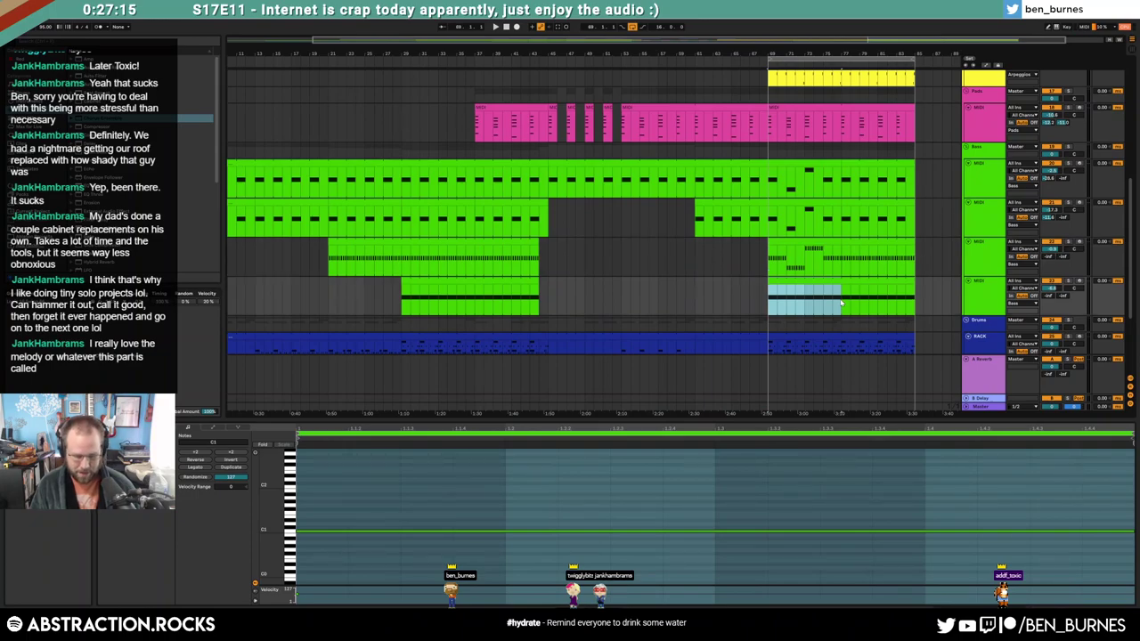
key(ctrl+j)
Move the fourth bass track's notes in bars 71–73 to A#0 and those in bars 73–75 to D1
drag(576, 477, 681, 520)
key(Down)
key(Down)
drag(784, 506, 870, 565)
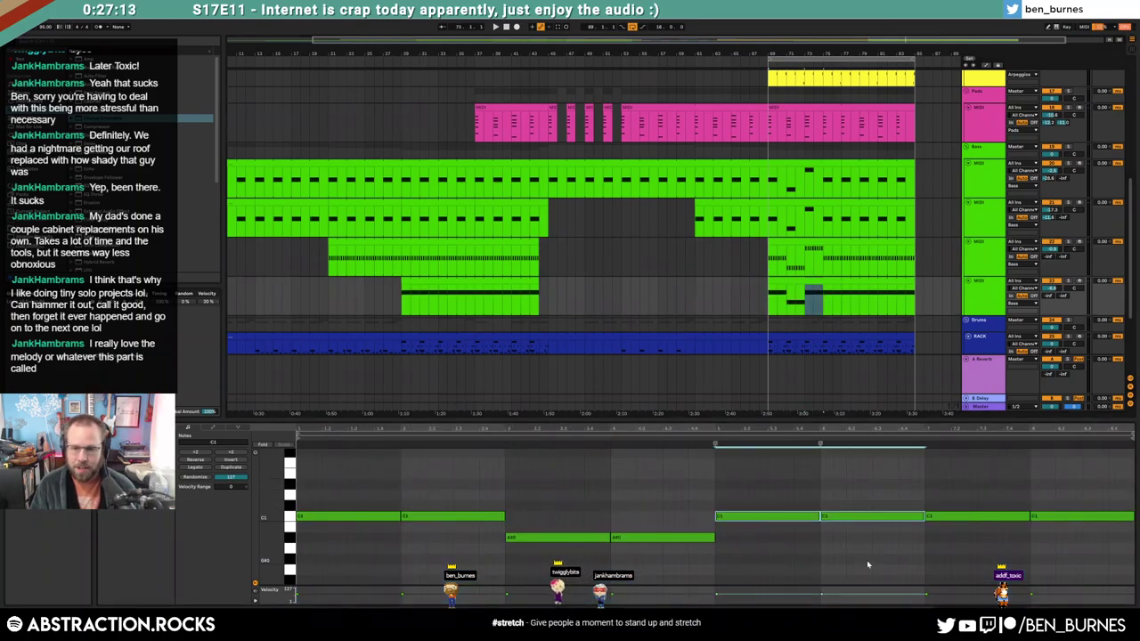
key(Up)
key(Up)
While playing from bar 69, lower the fourth bass track's notes in bars 73–75 to G#0
click(770, 297)
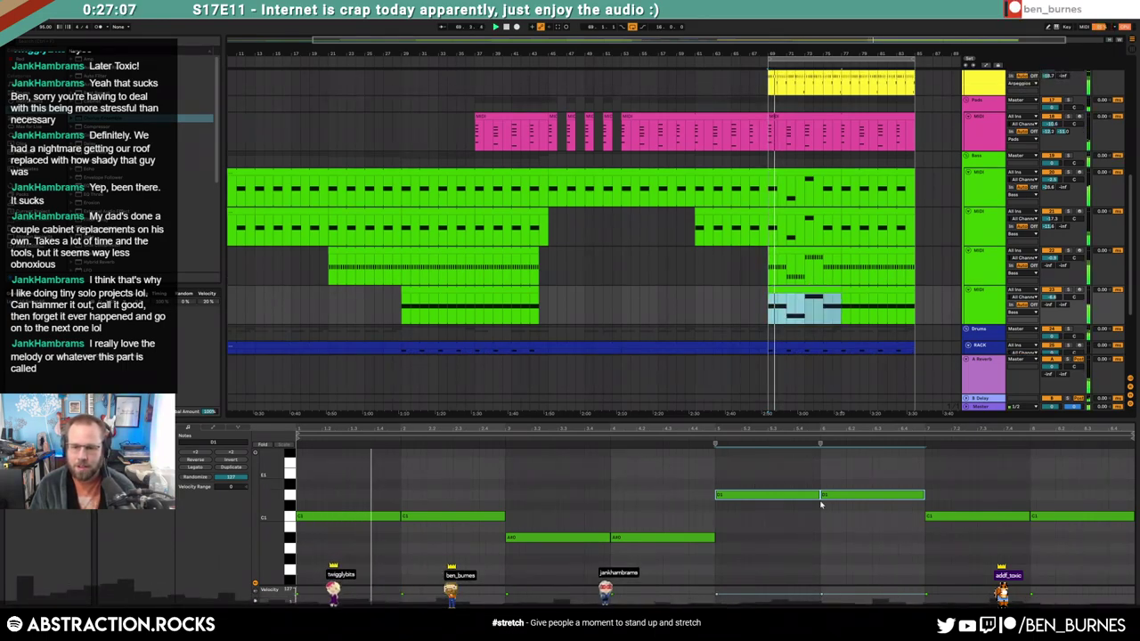
key(Down)
key(Down)
key(Down)
key(Down)
key(Down)
key(Down)
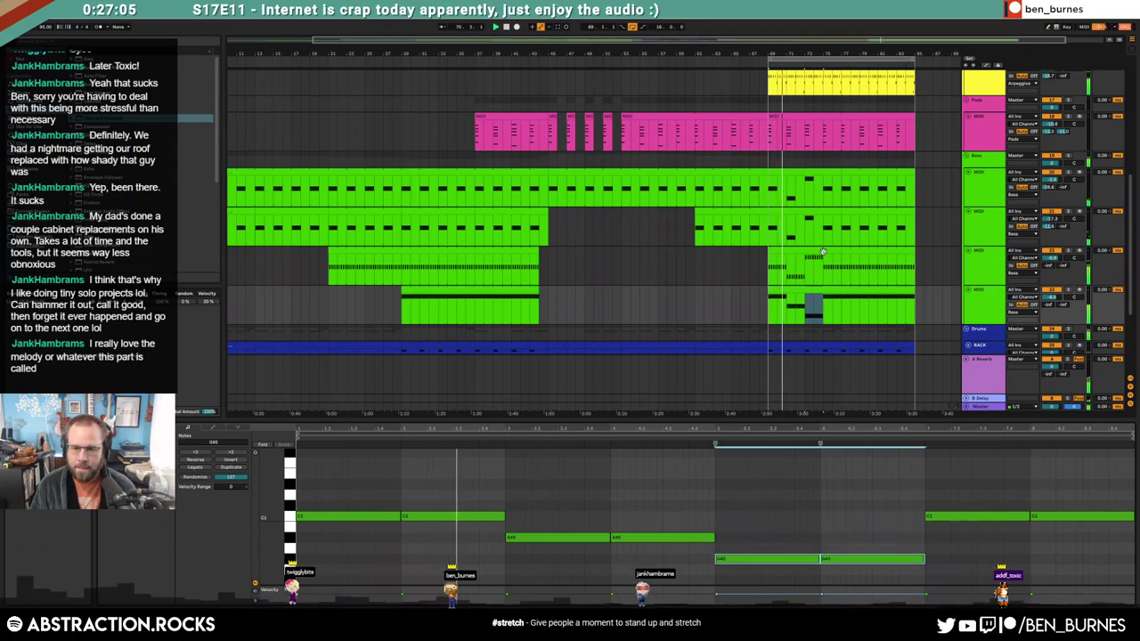
Lower the third bass track's notes in bars 73–75 to G#0
click(823, 253)
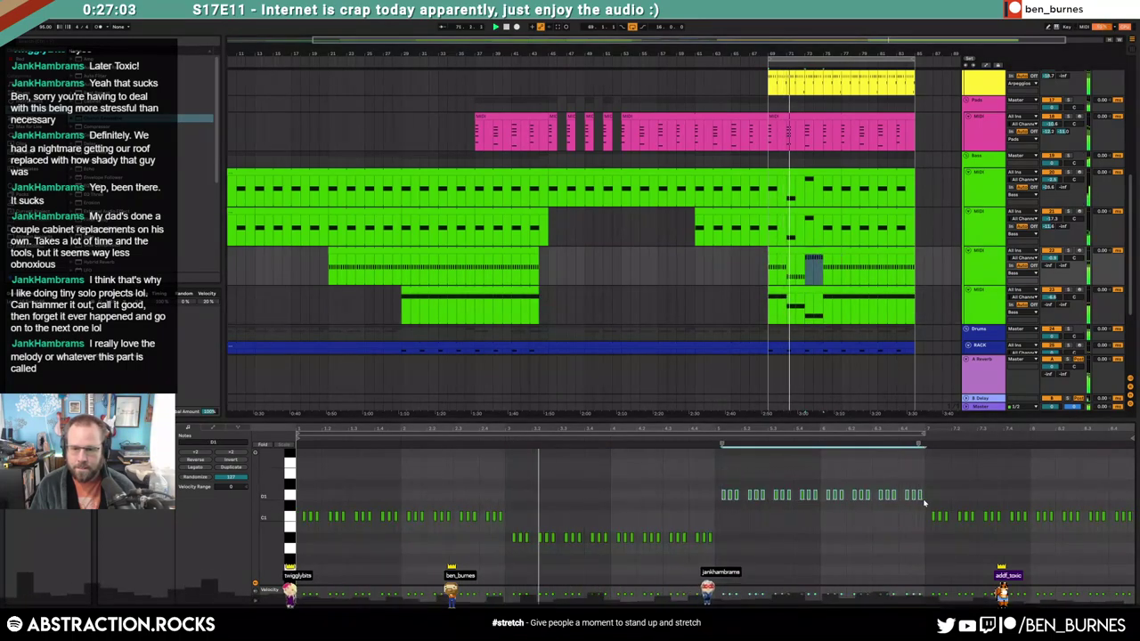
key(Down)
key(Down)
key(Down)
key(Down)
key(Down)
key(Down)
Lower the second bass track's note at bar 73 to G#0
click(816, 213)
key(Down)
key(Down)
key(Down)
key(Down)
key(Down)
key(Down)
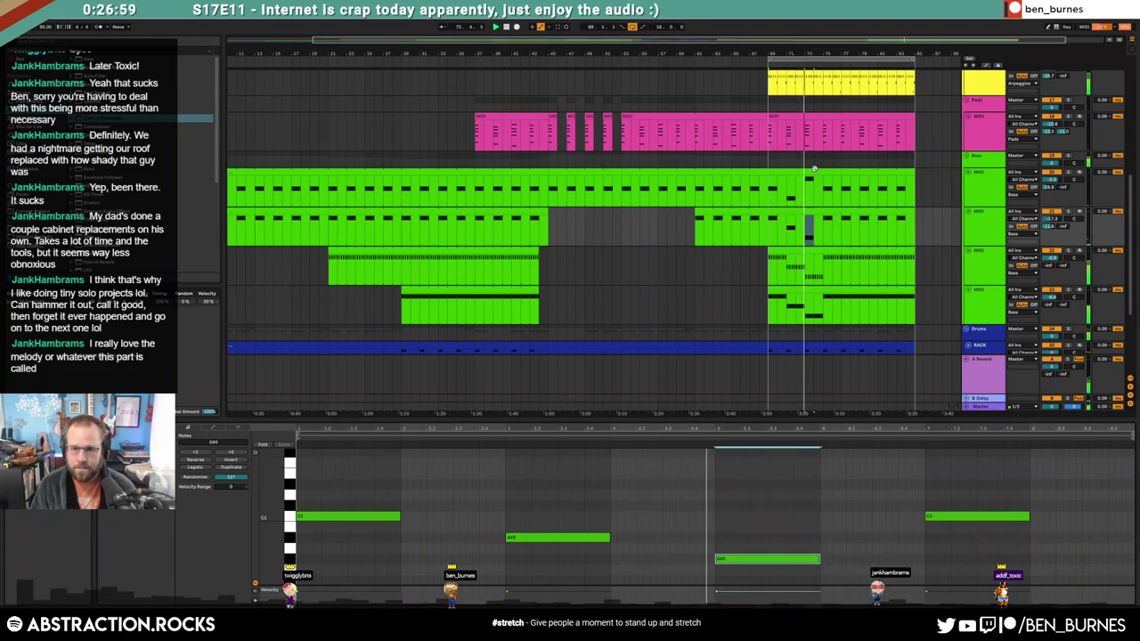
Lower the first bass track's note at bar 73 to G#0
click(814, 171)
click(749, 495)
key(Down)
key(Down)
key(Down)
key(Down)
key(Down)
key(Down)
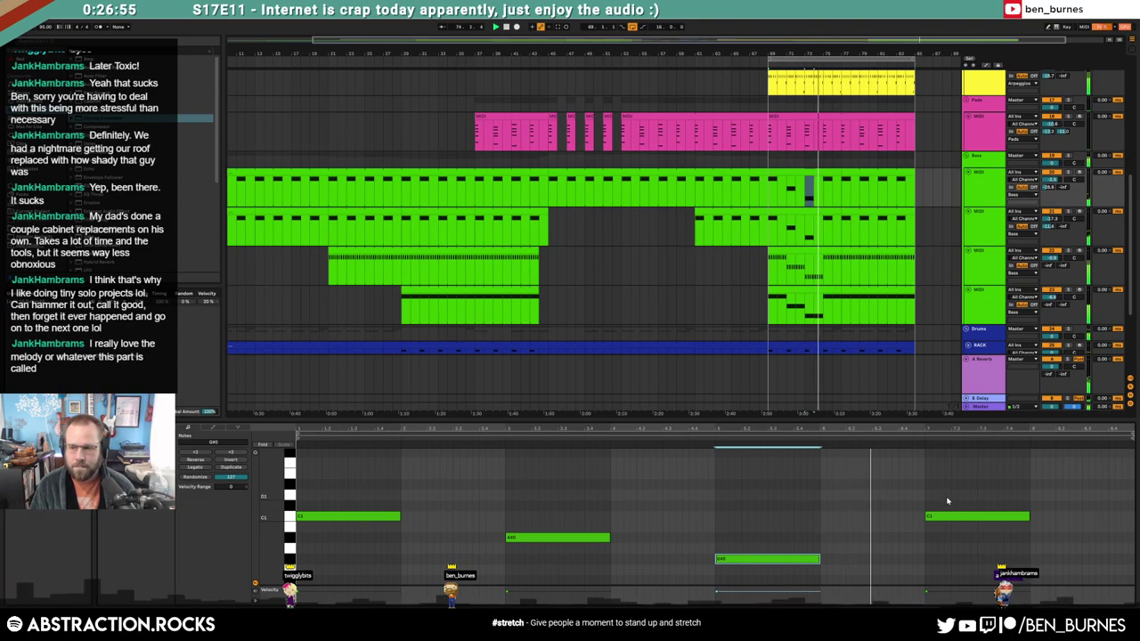
Duplicate the bar 69–77 clips of all four bass tracks into bars 77–85
drag(769, 198, 840, 198)
key(ctrl+d)
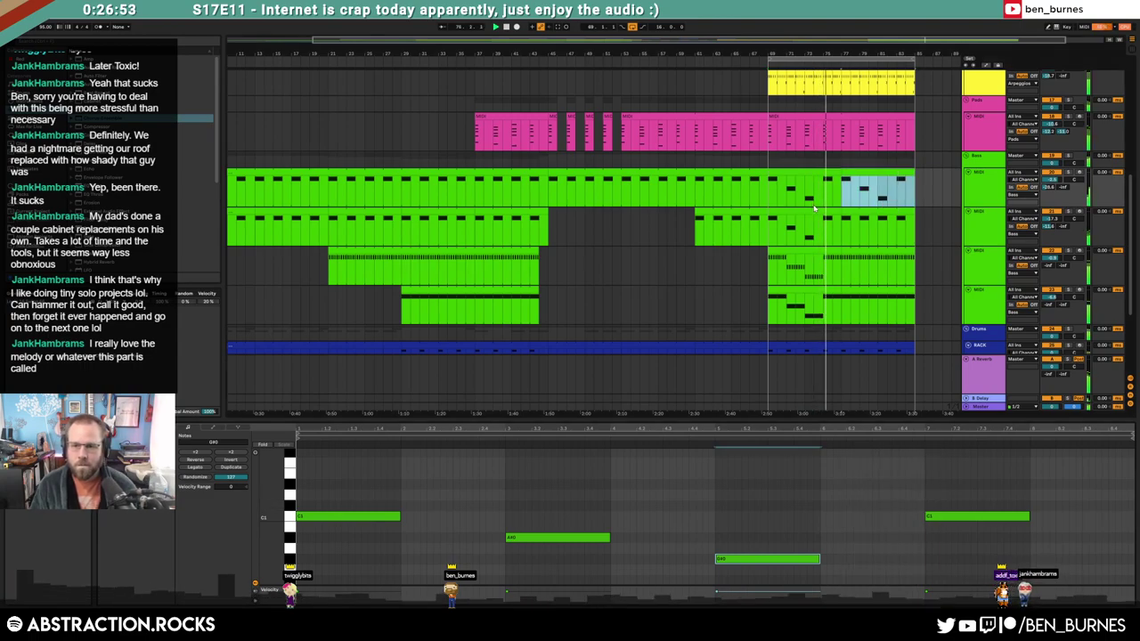
click(814, 211)
key(ctrl+d)
click(806, 279)
key(ctrl+d)
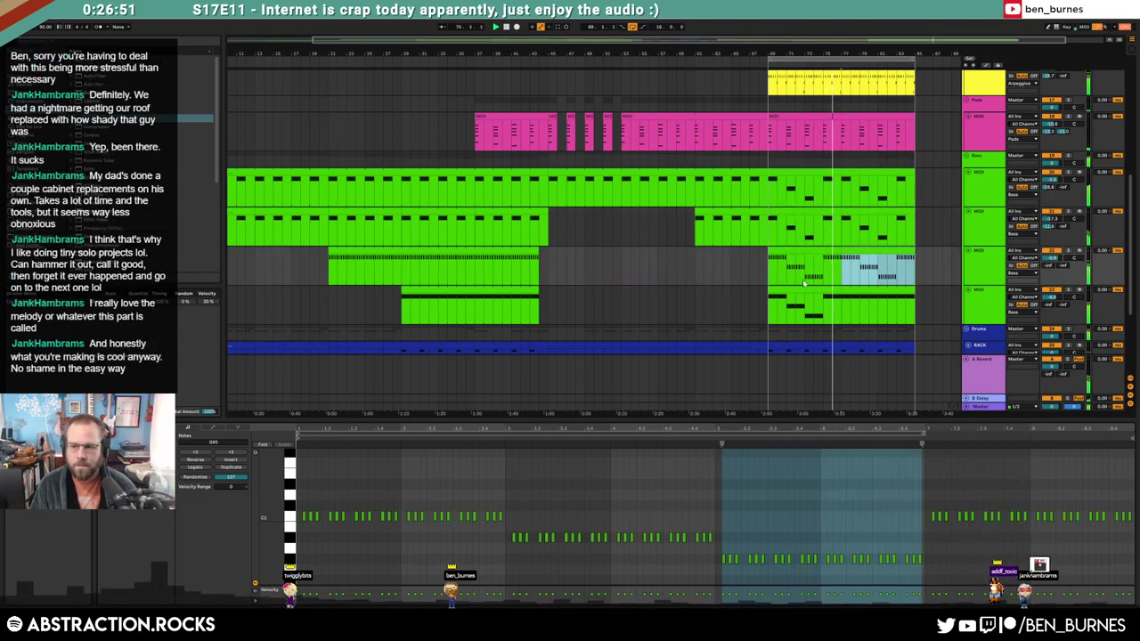
click(830, 307)
key(ctrl+d)
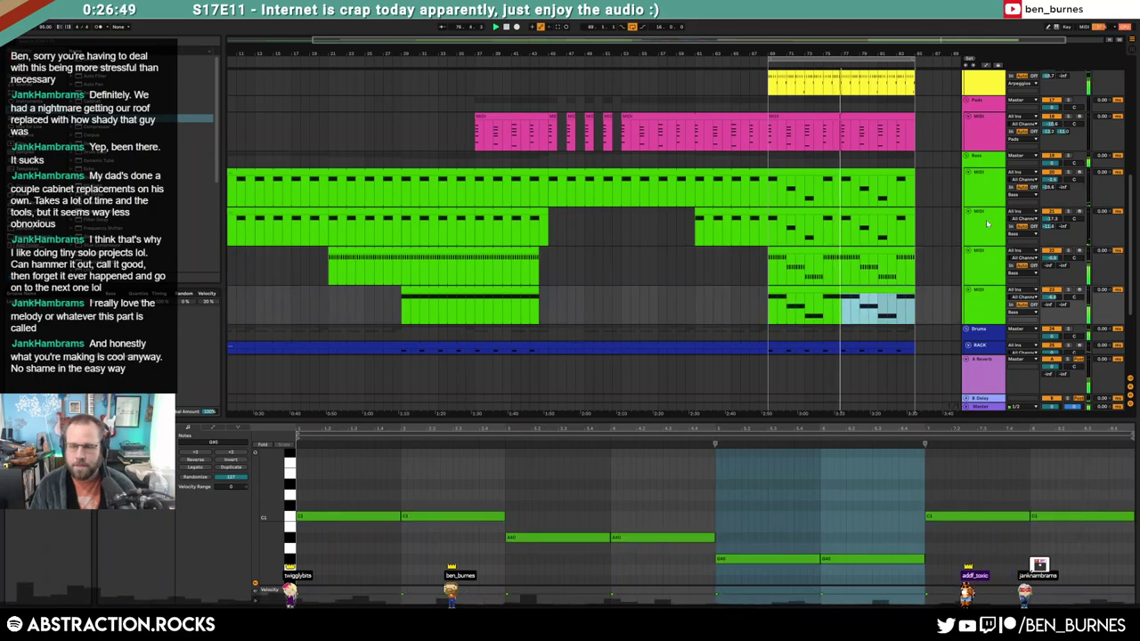
Bring up the second bass track's devices
click(987, 223)
key(shift+Tab)
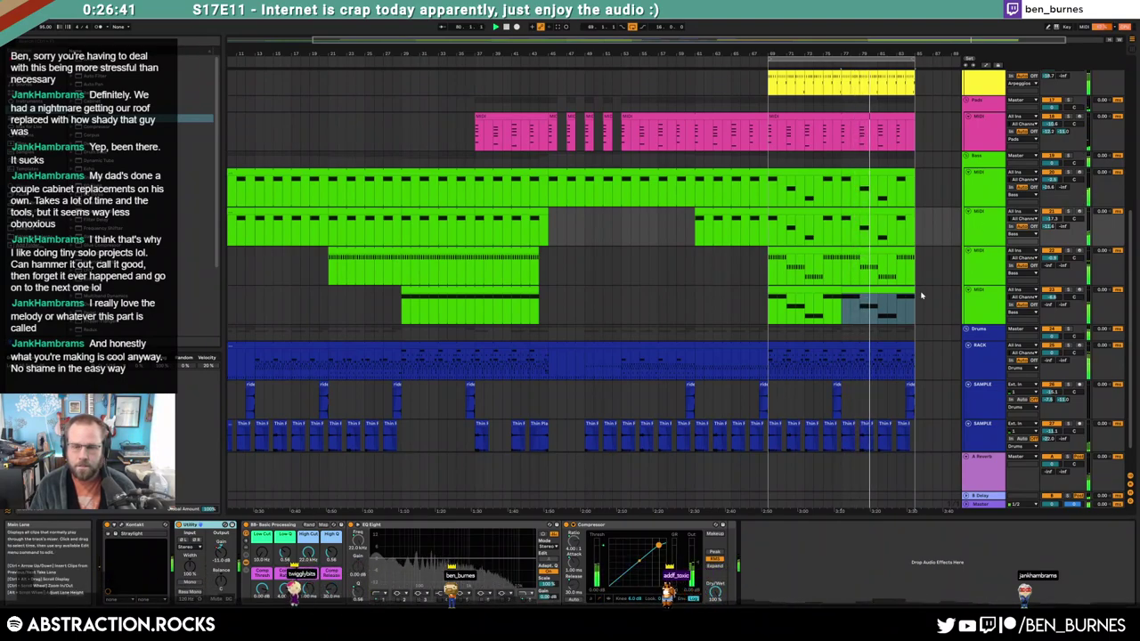
Select the third arpeggio track's clip and adjust that track's volume
scroll(918, 287, up, 5)
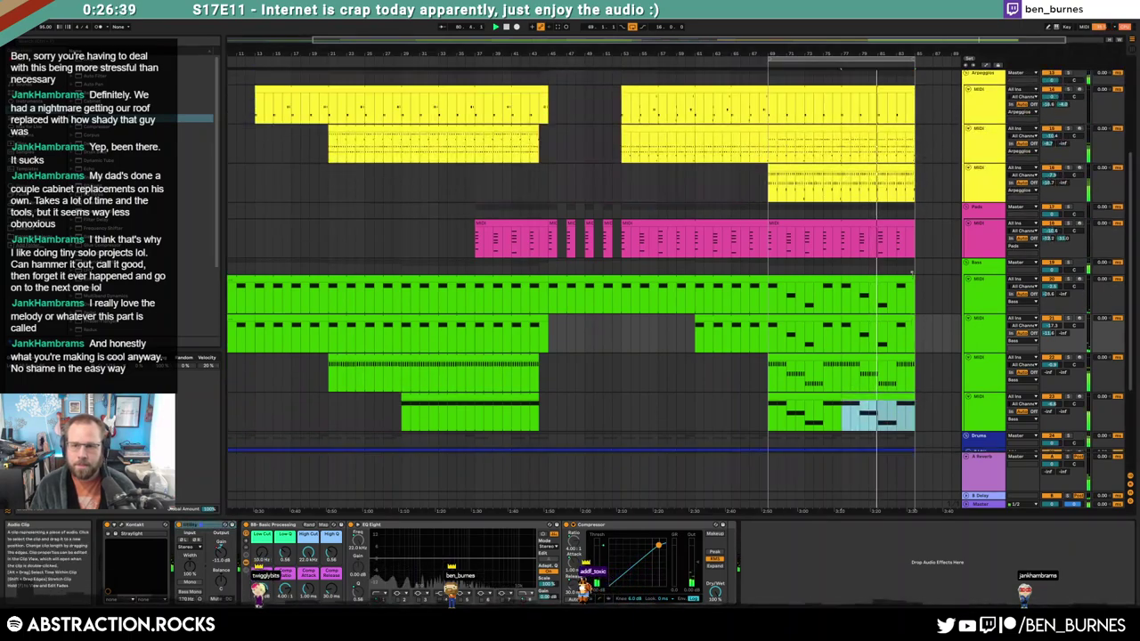
scroll(913, 278, up, 2)
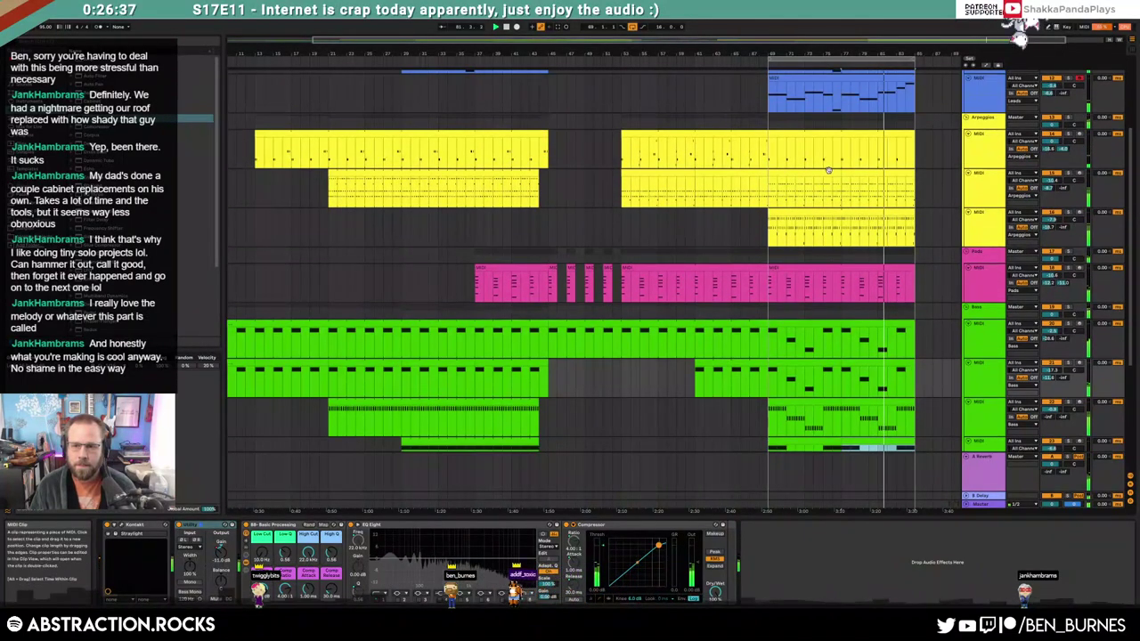
click(843, 213)
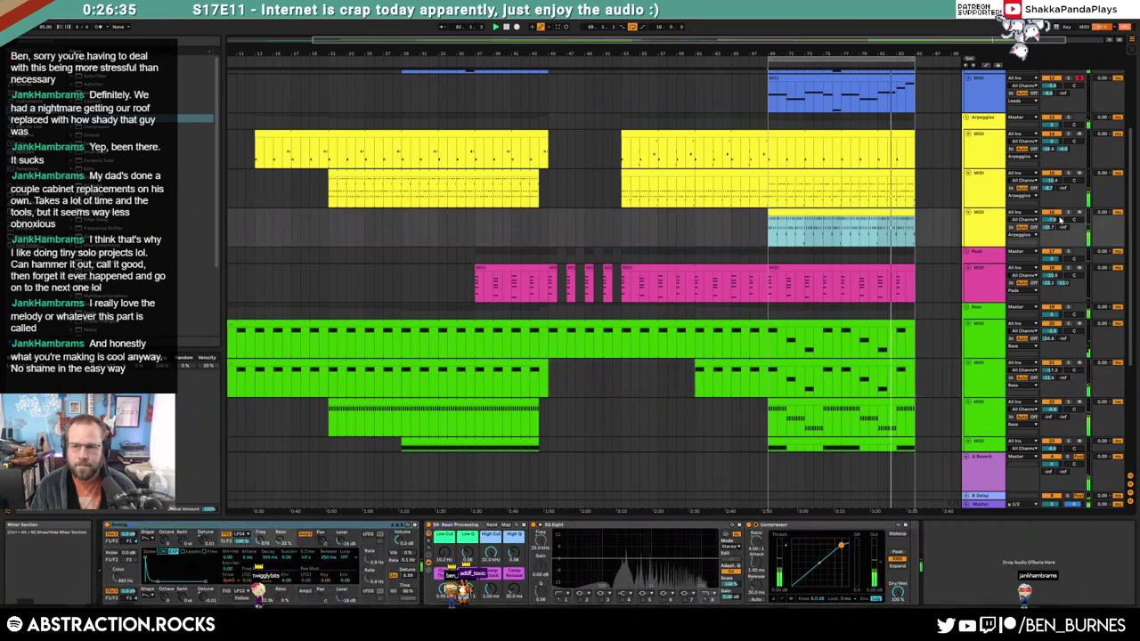
click(1053, 213)
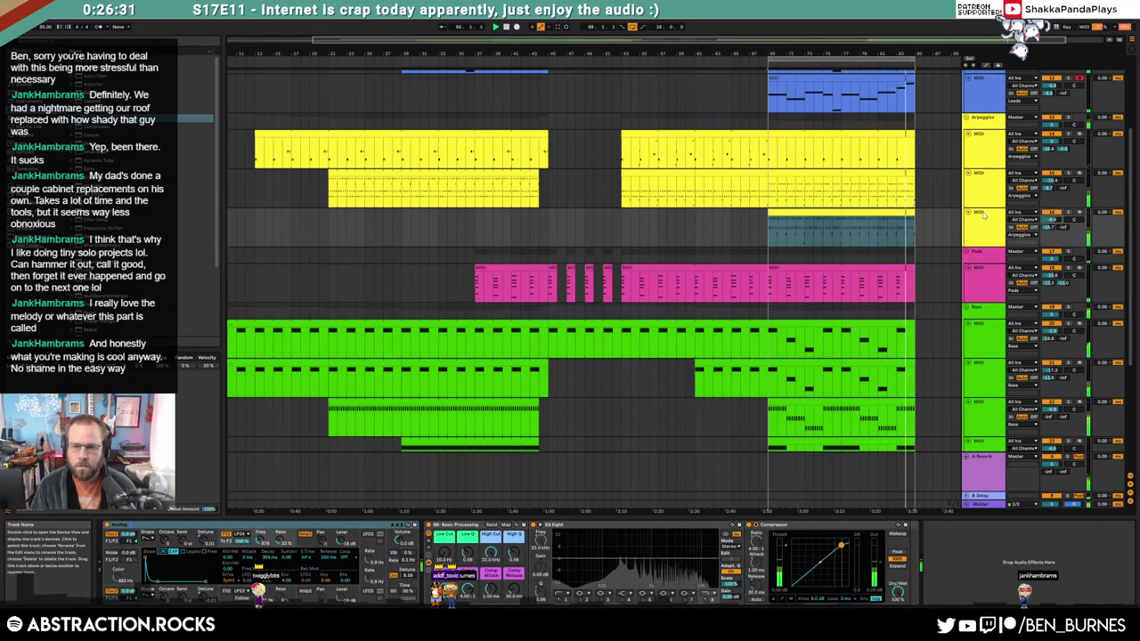
Extend the loop start back to bar 45 and copy the pad and first bass clips of bars 45–53 to bar 85
drag(770, 60, 550, 71)
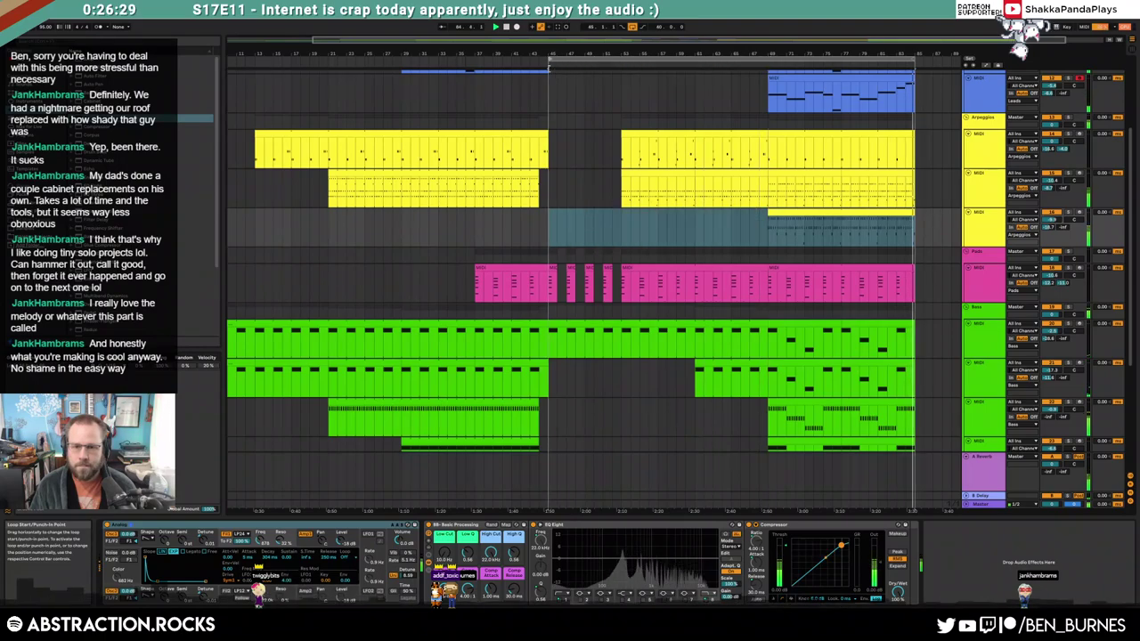
drag(549, 294, 634, 332)
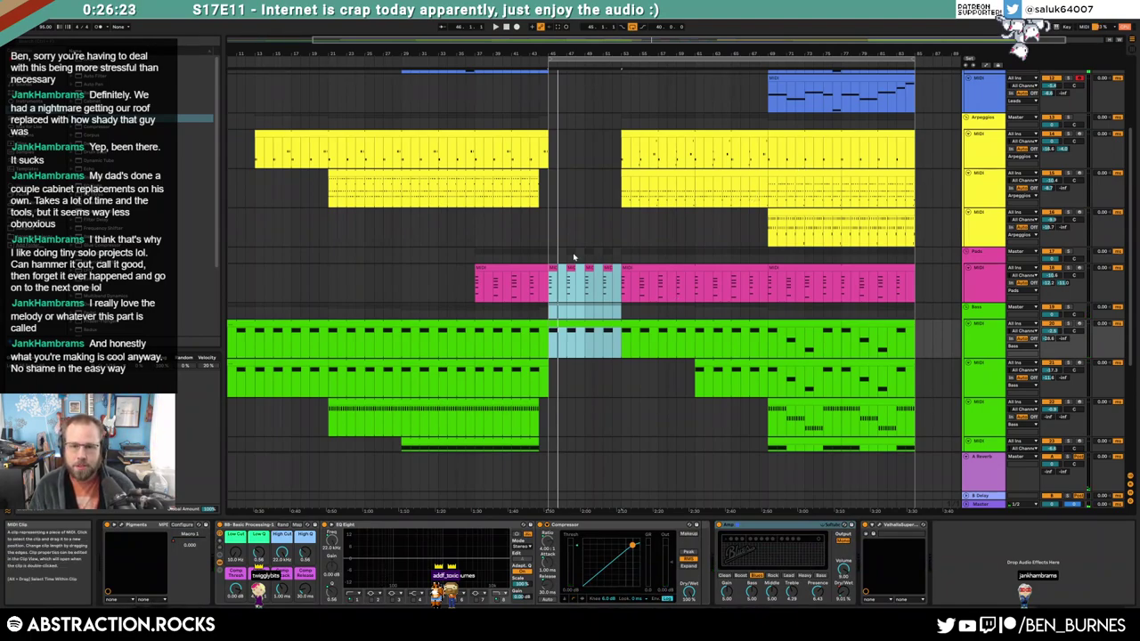
drag(916, 284, 960, 337)
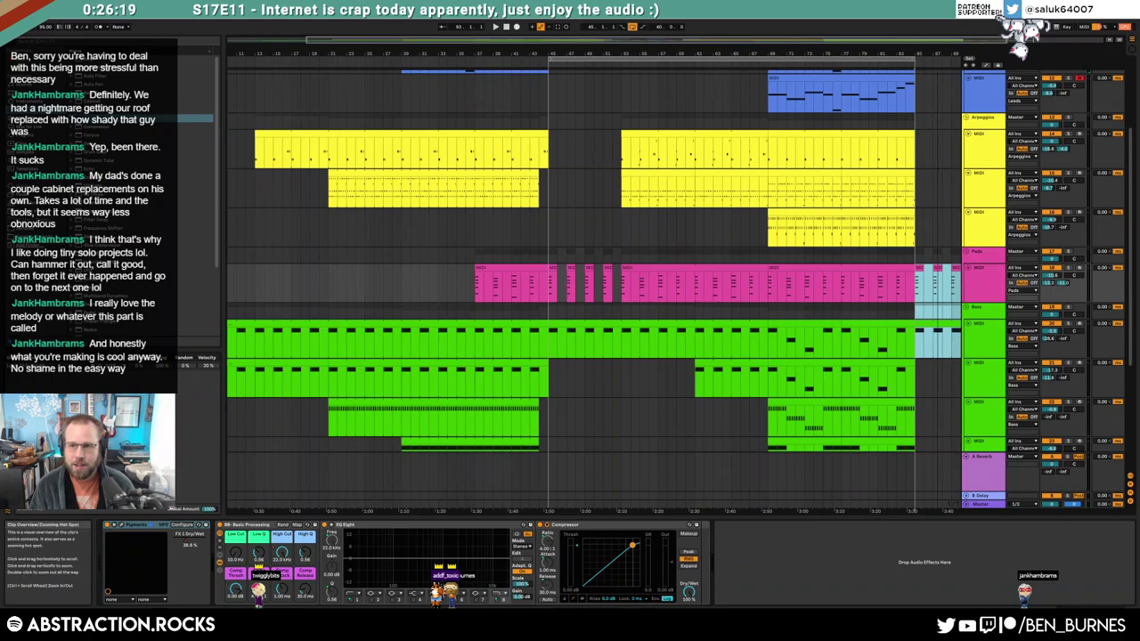
Copy an earlier eight-bar clip of the second arpeggio track into bars 85–93 and extend the first arpeggio track's clip to bar 93
drag(953, 53, 856, 56)
click(808, 179)
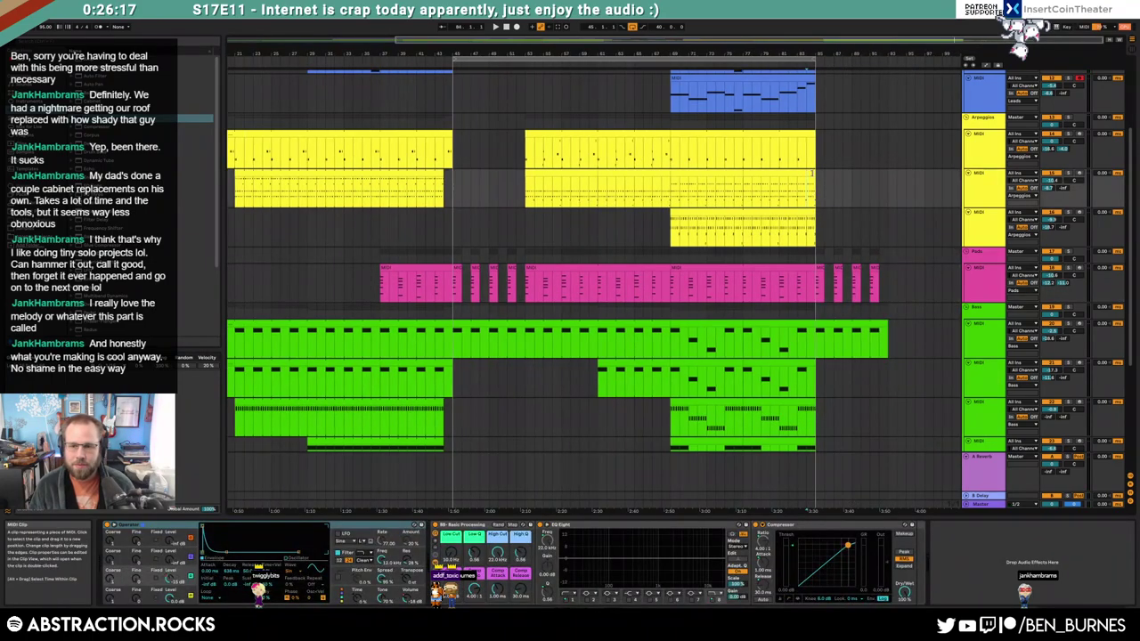
click(813, 173)
click(746, 175)
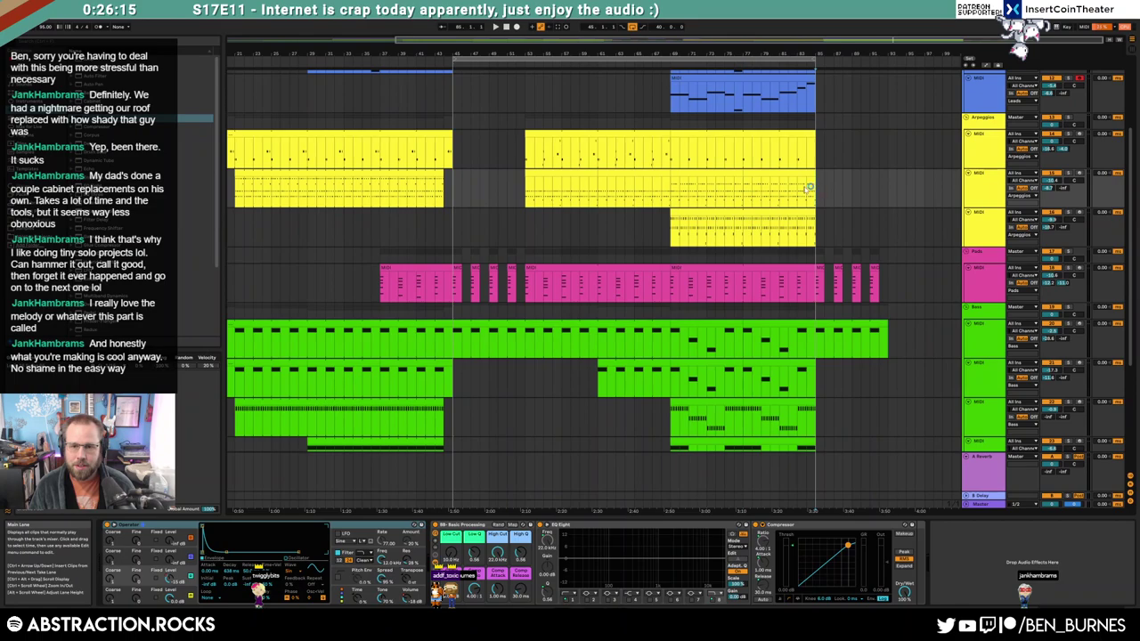
click(719, 175)
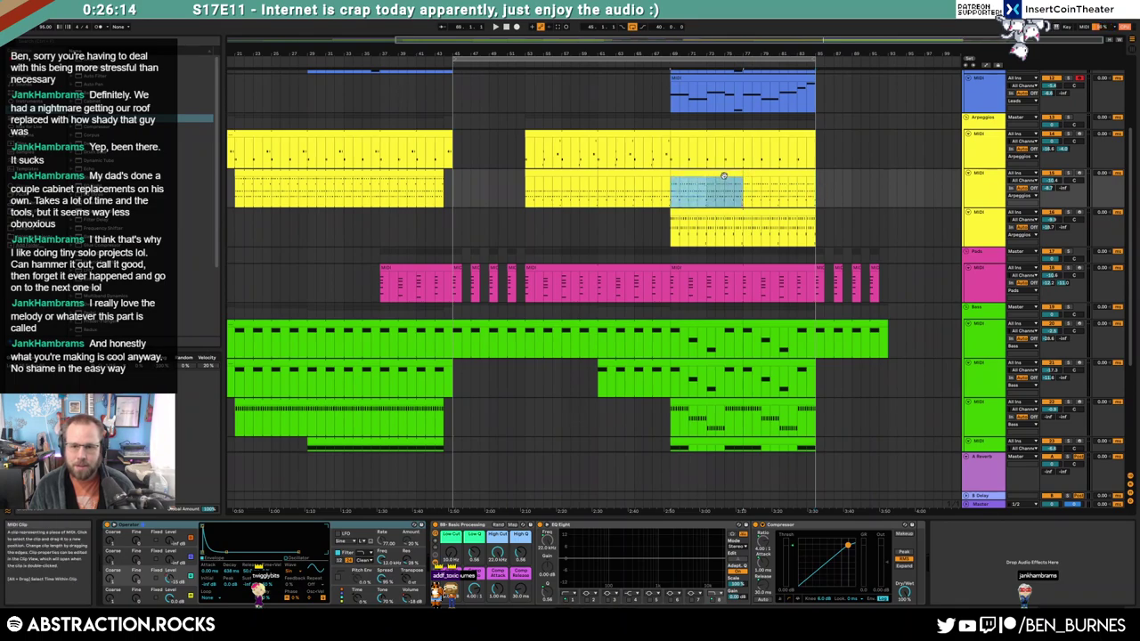
click(585, 178)
click(821, 189)
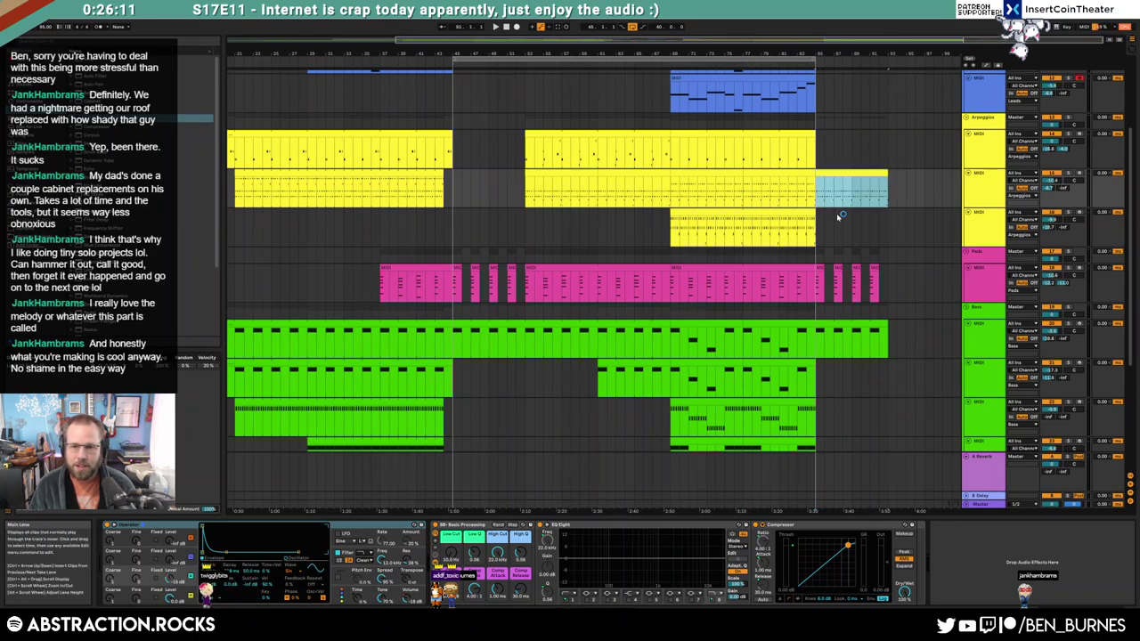
drag(814, 134, 887, 134)
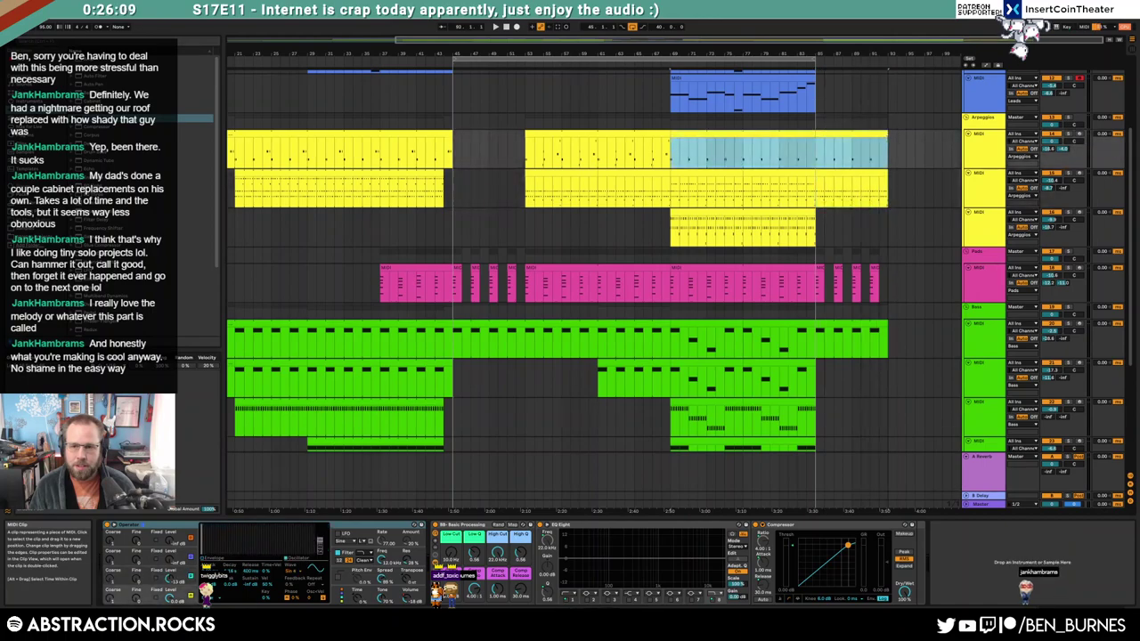
Copy the first lead track's two-bar clip at bar 45 to bars 85 and 89
scroll(900, 209, up, 5)
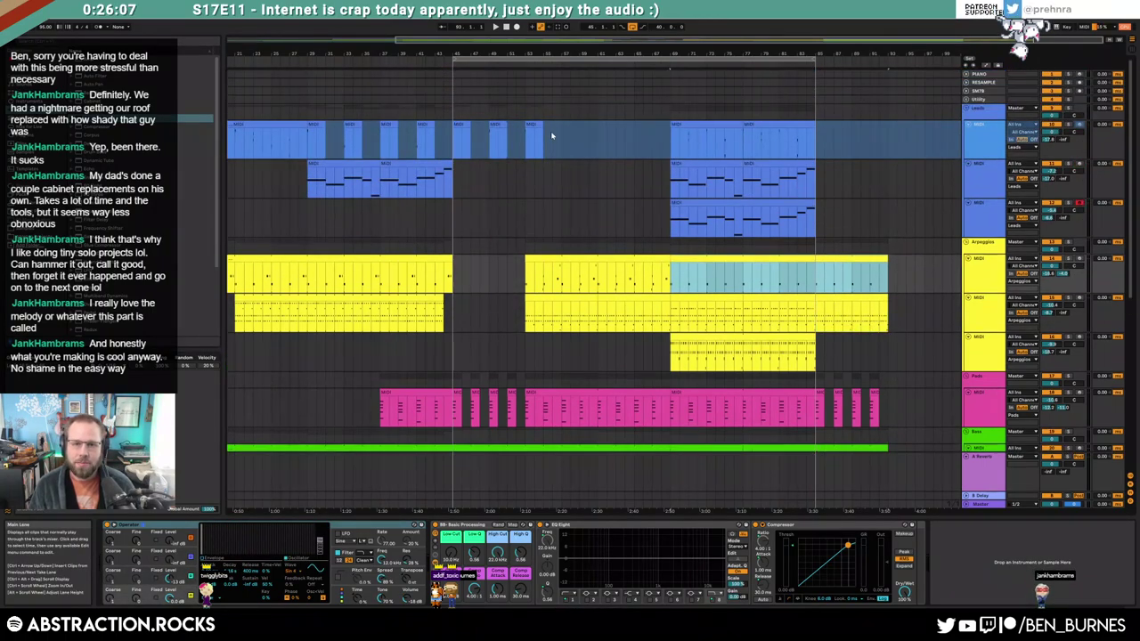
click(461, 124)
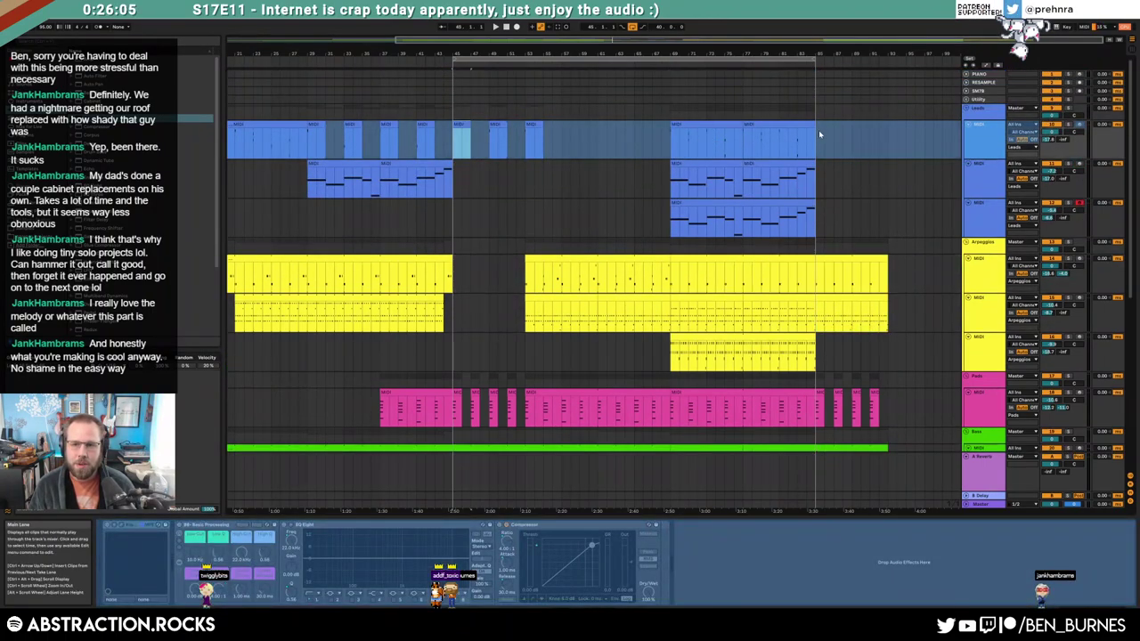
key(ctrl+v)
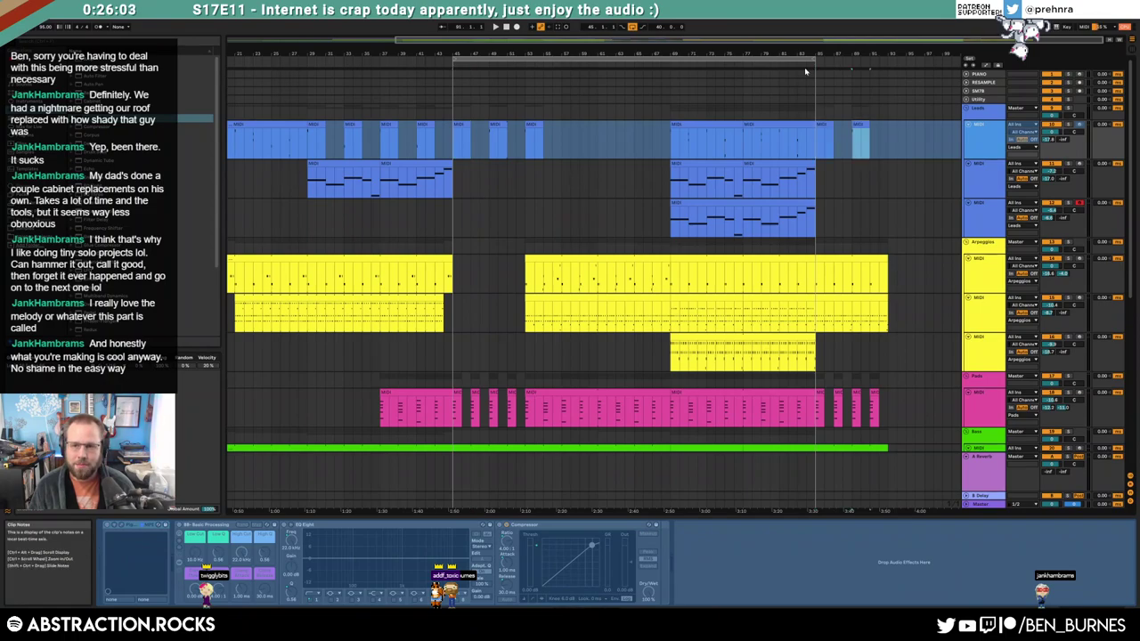
Turn off looping during playback and paste the drum rack part of bars 49–53 twice to fill bars 85–93
key(space)
click(633, 28)
scroll(810, 318, down, 2)
scroll(809, 318, down, 9)
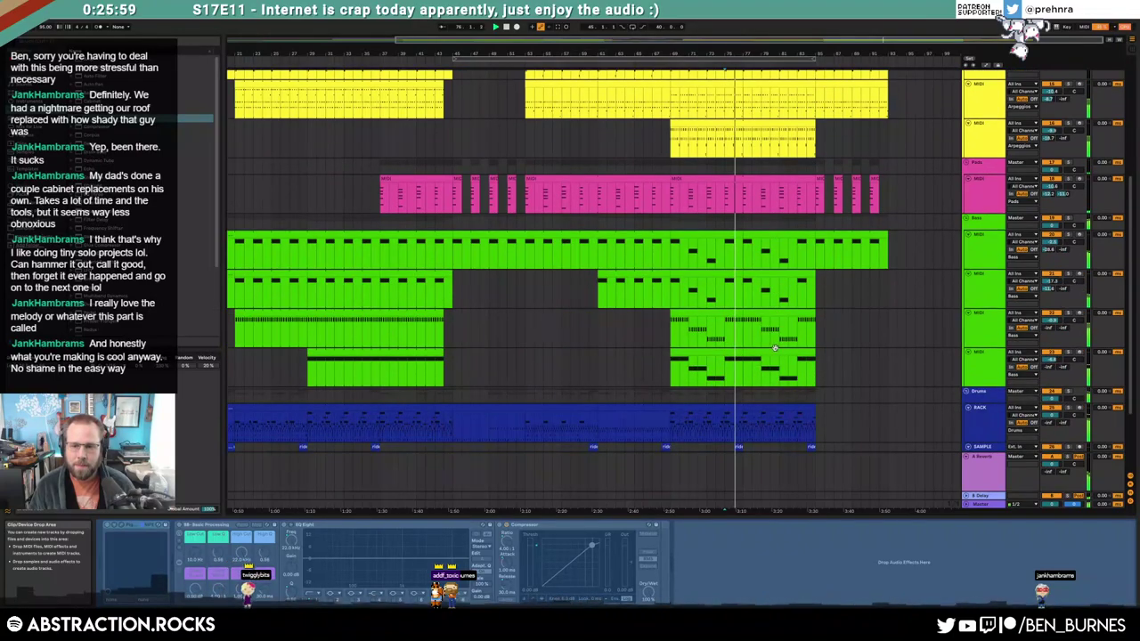
click(503, 312)
key(ctrl+c)
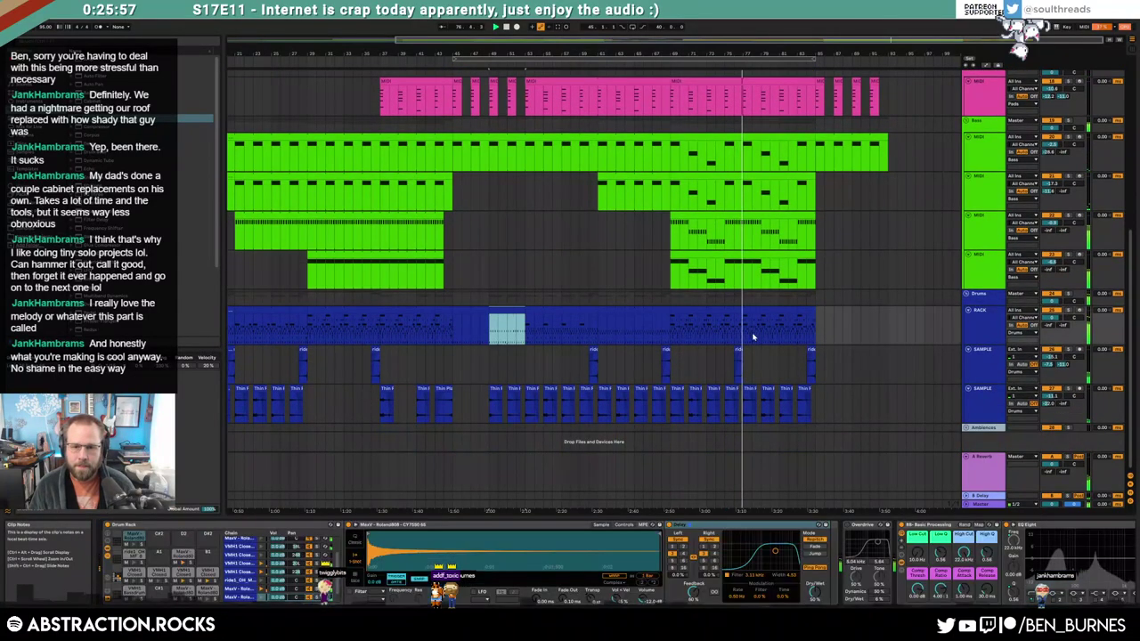
click(819, 325)
key(ctrl+v)
key(ctrl+v)
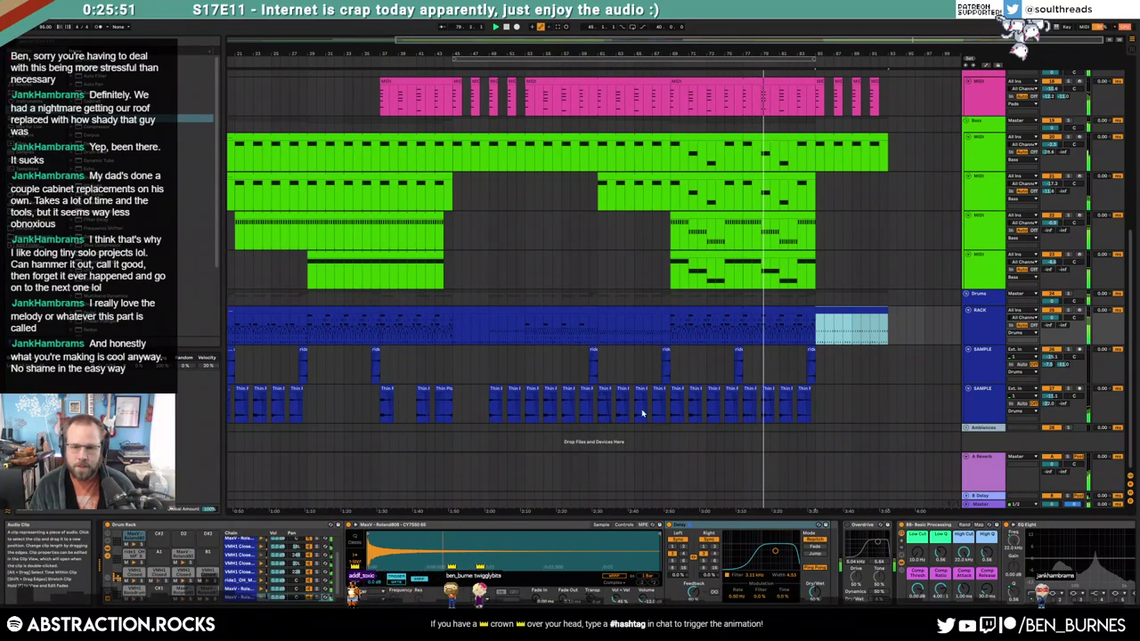
Delete the second drum sample track's clips between bars 69 and 85 except those at 69 and 77, and copy its bars 61–69 to bar 85
click(695, 401)
click(714, 401)
click(731, 401)
click(766, 389)
key(Delete)
click(786, 389)
key(Delete)
click(805, 388)
key(Delete)
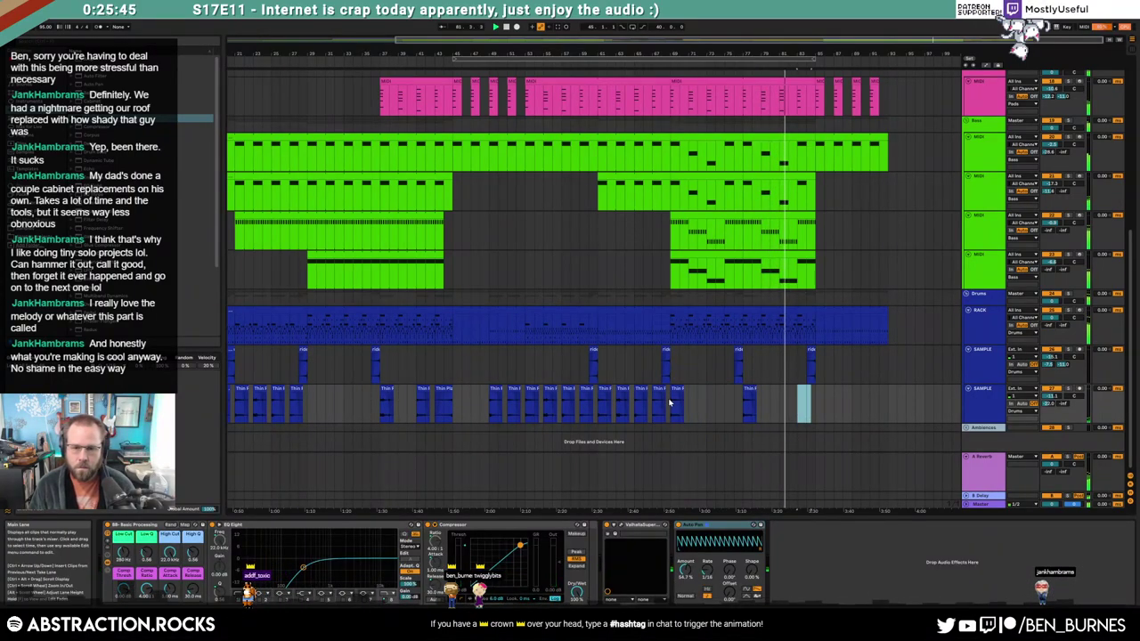
drag(669, 401, 597, 401)
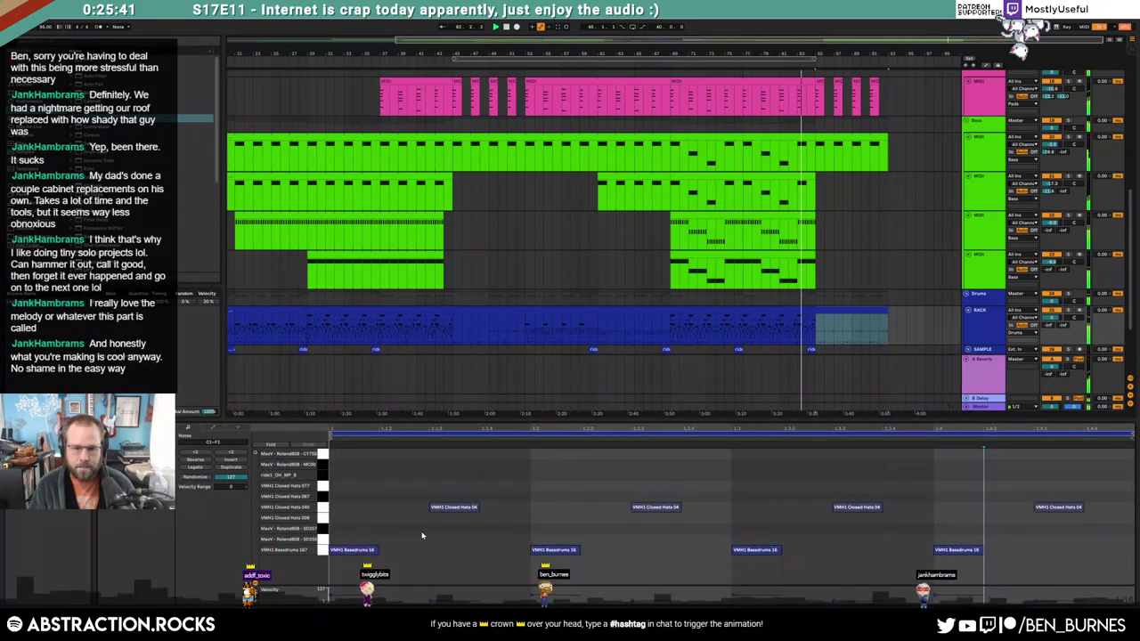
Add Roland808 snare hits on beats 2 and 4 of the drum rack clip at bar 85
click(430, 540)
double_click(440, 540)
drag(532, 541, 550, 540)
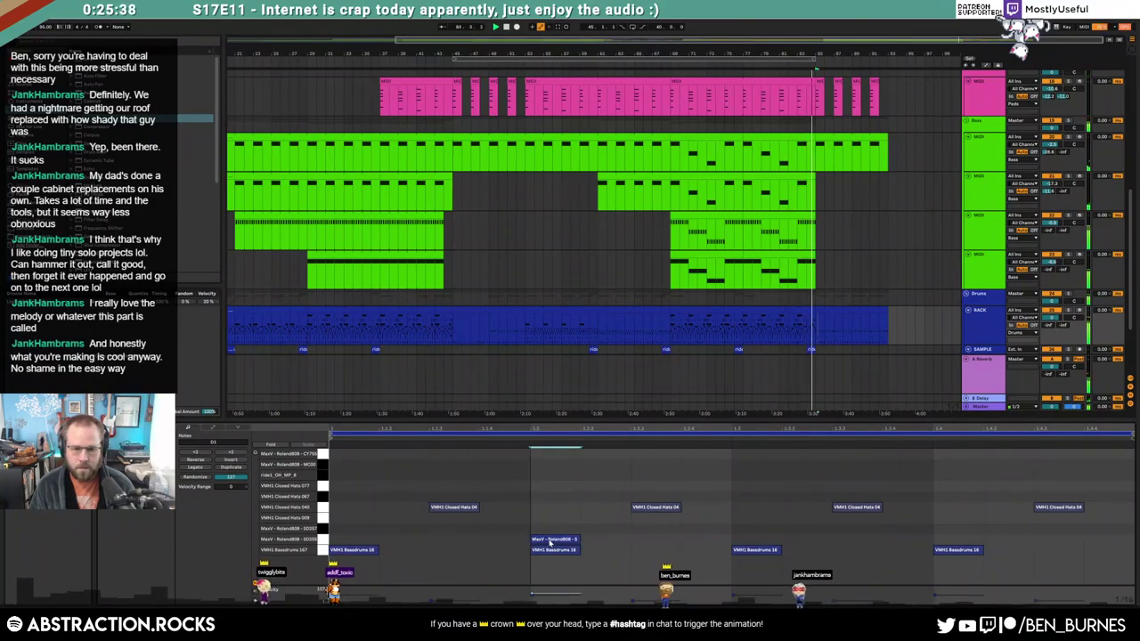
double_click(943, 543)
shift+click(532, 540)
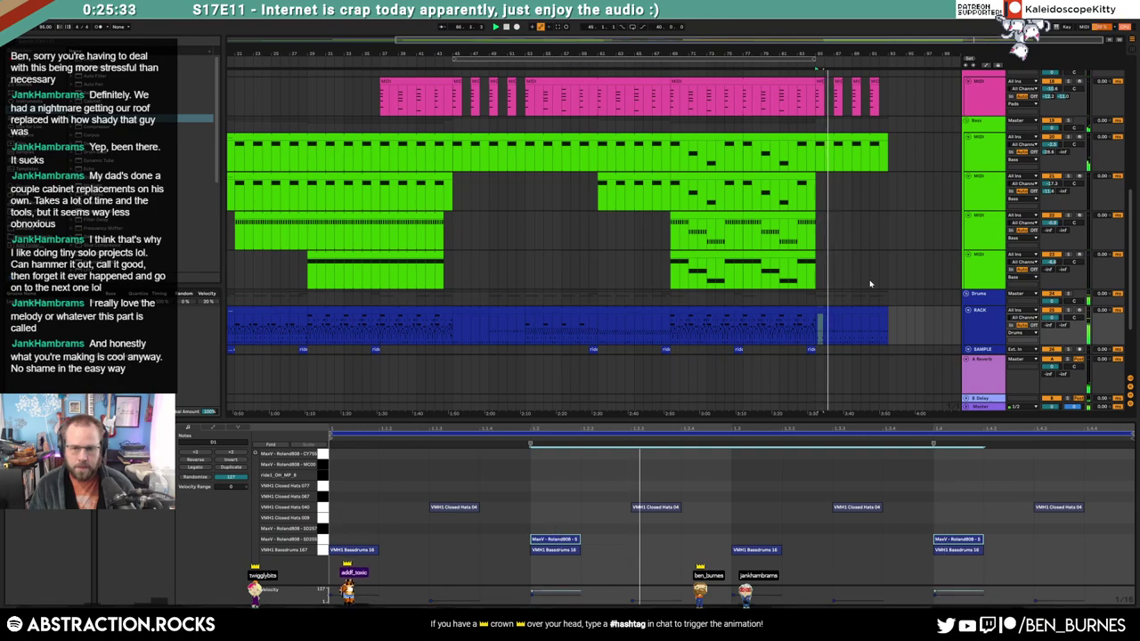
key(shift+Tab)
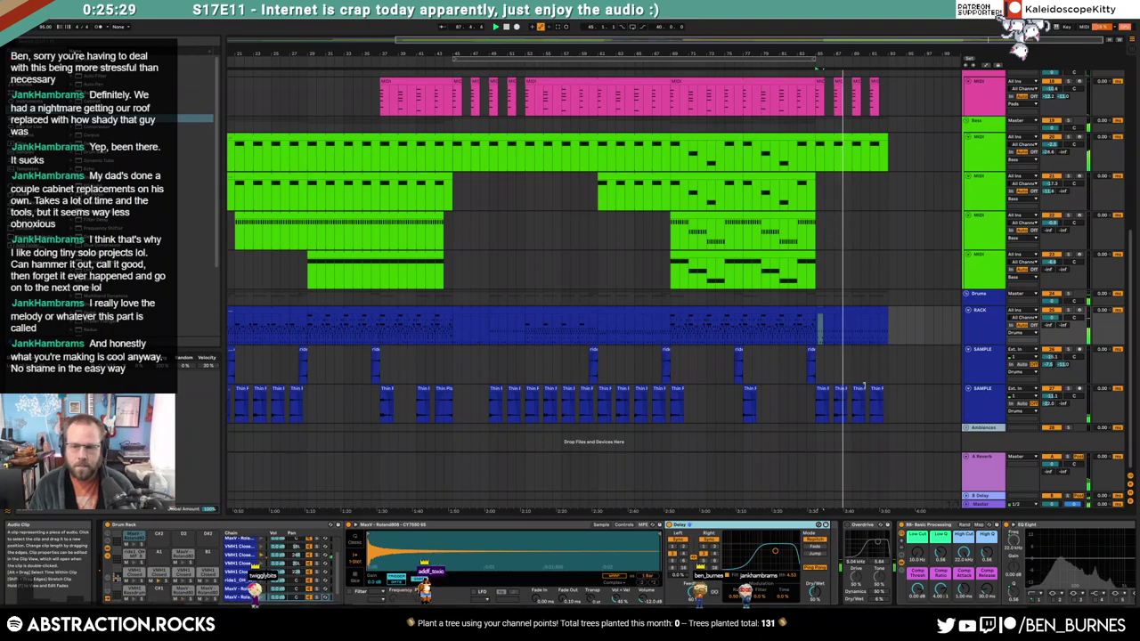
Delete the first lead track's clip at bar 89 and shorten the first arpeggio track to end at bar 89
scroll(880, 160, up, 2)
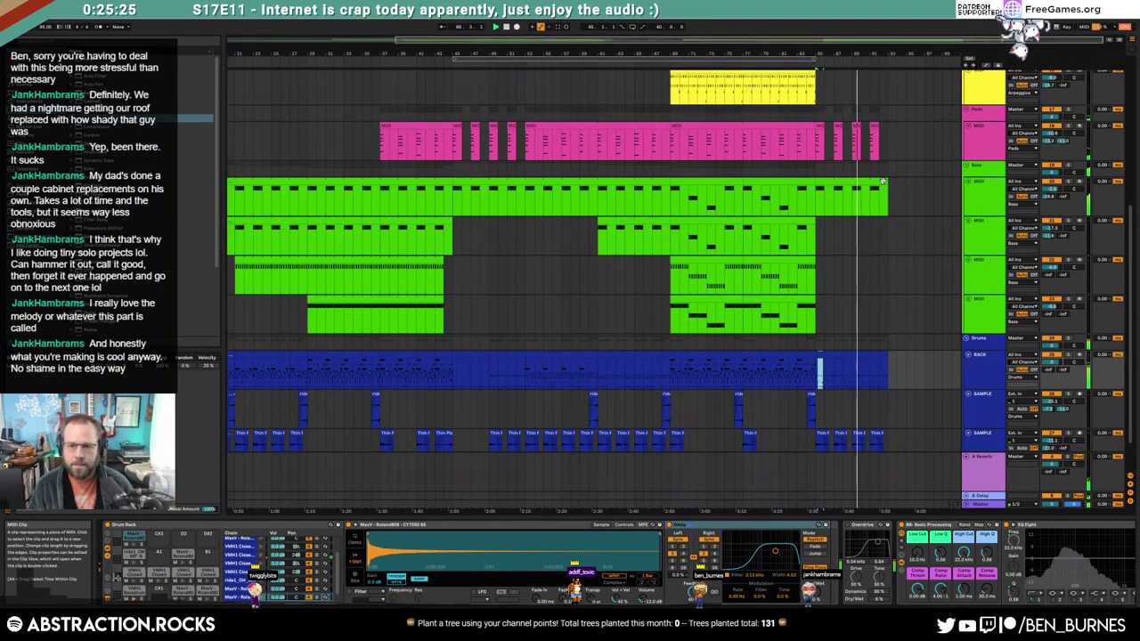
scroll(886, 225, up, 2)
scroll(886, 224, up, 6)
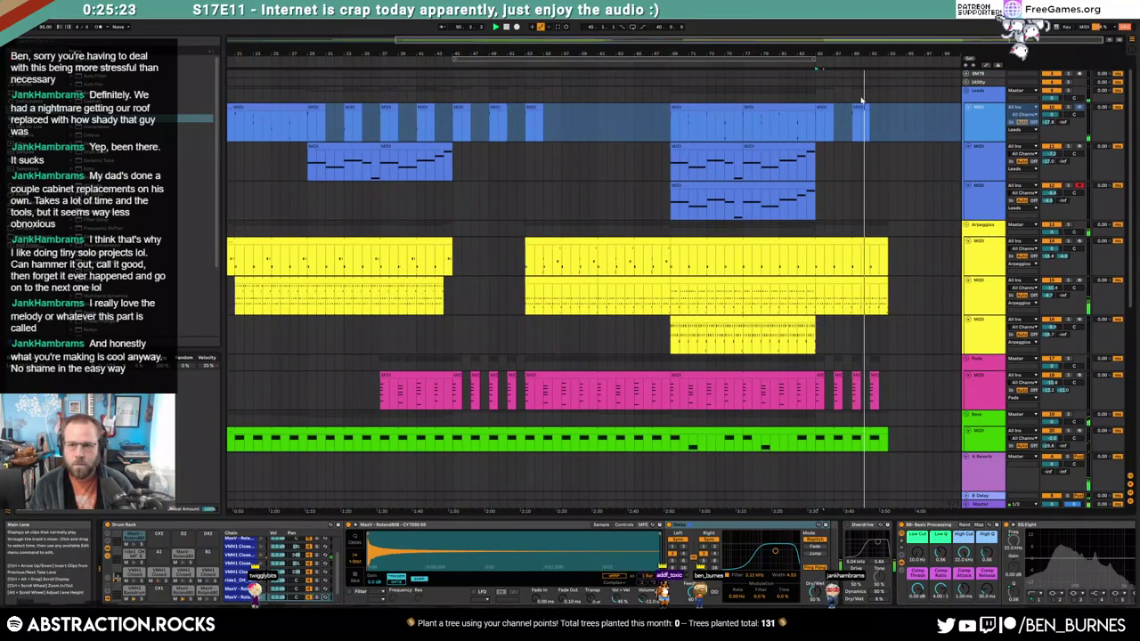
click(860, 107)
key(Delete)
drag(887, 241, 842, 241)
Lower the end of the second arpeggio track's Osc-B Level automation at bar 93 so it fades down from bar 85
key(a)
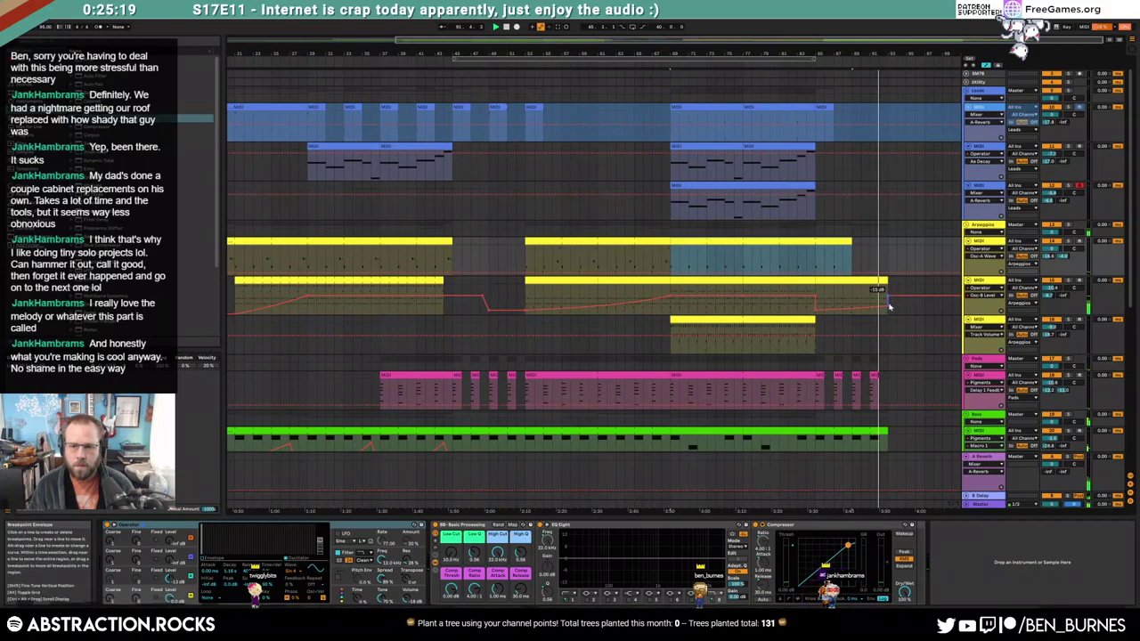
click(896, 301)
drag(888, 296, 889, 318)
key(space)
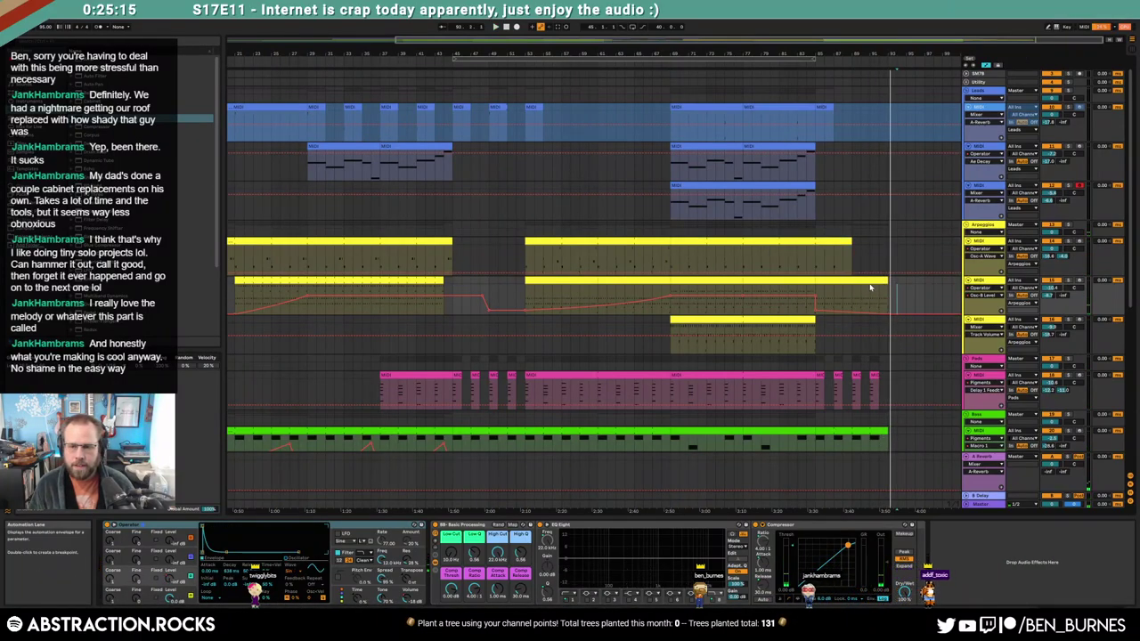
Remove the last low notes from the end of the second arpeggio track's clip in bars 85–93
click(871, 281)
key(a)
double_click(870, 281)
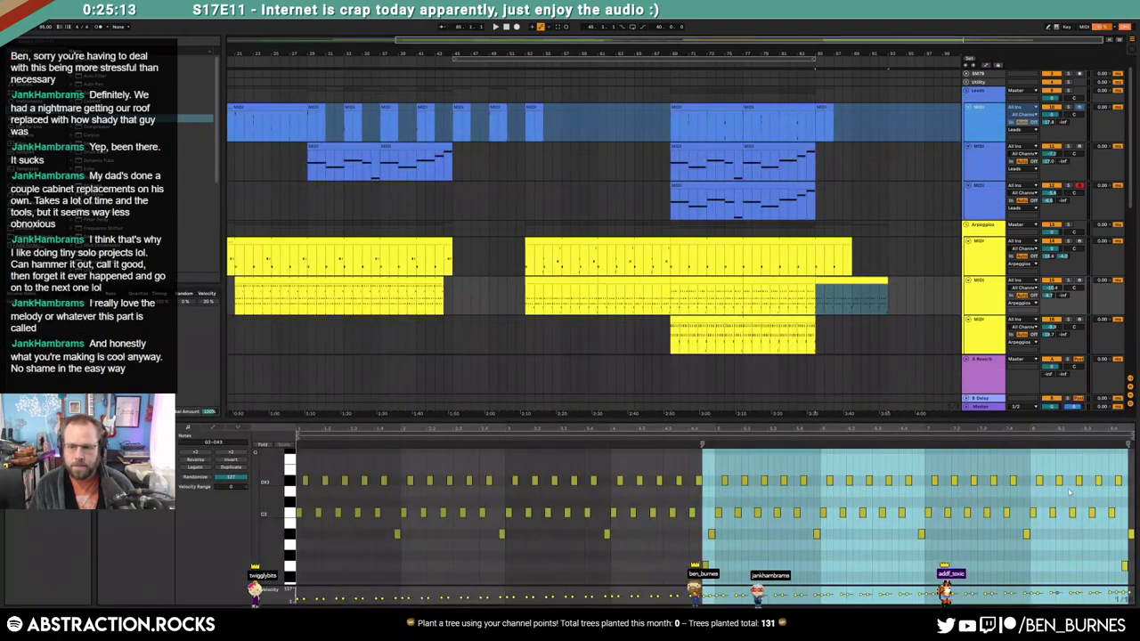
click(1118, 543)
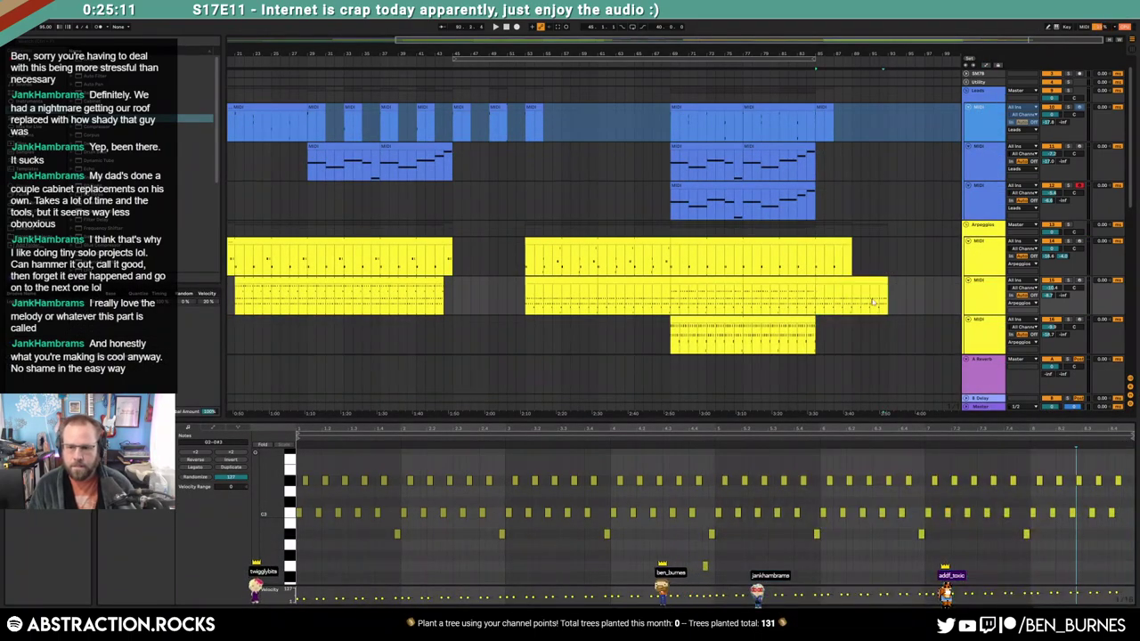
key(shift+Tab)
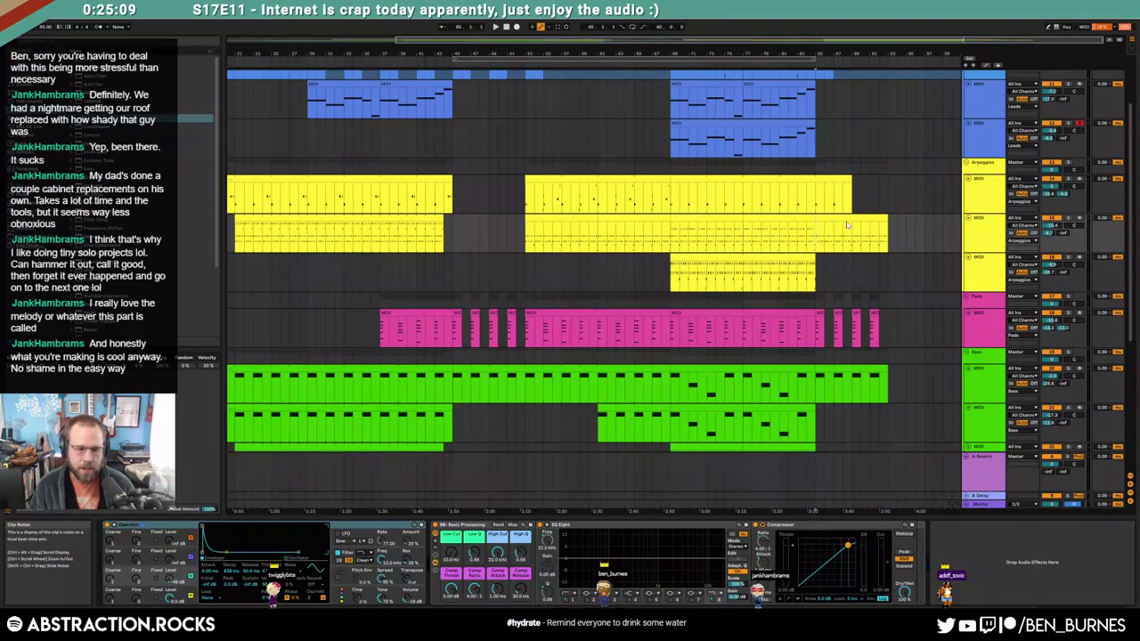
Automate the second arpeggio track's Operator Volume to fade down from bar 85 to bar 93
key(a)
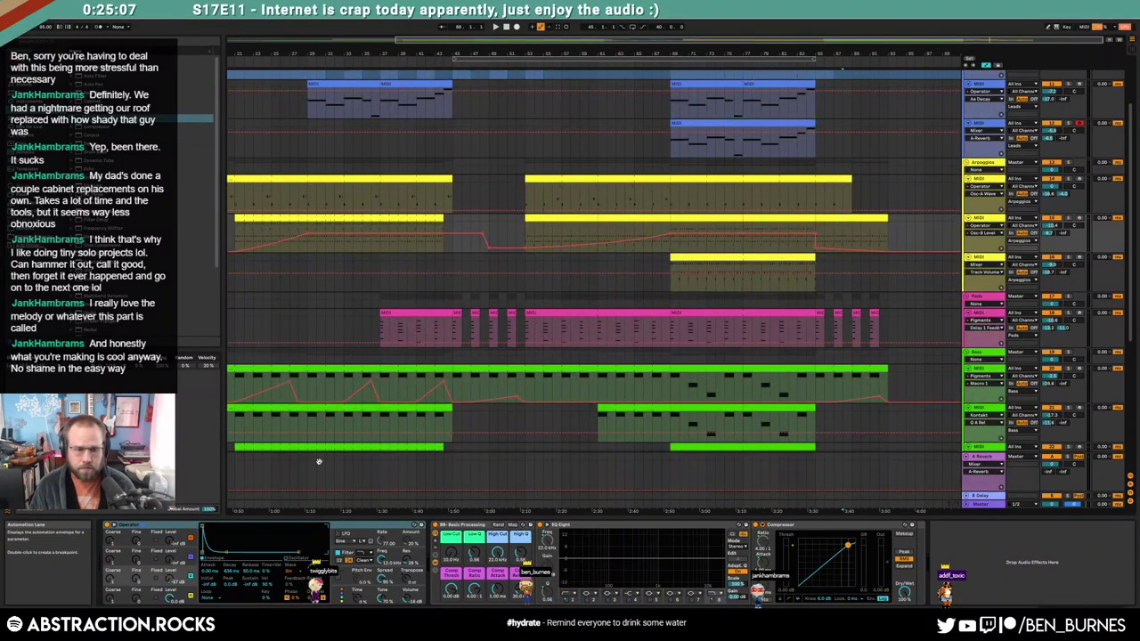
click(414, 592)
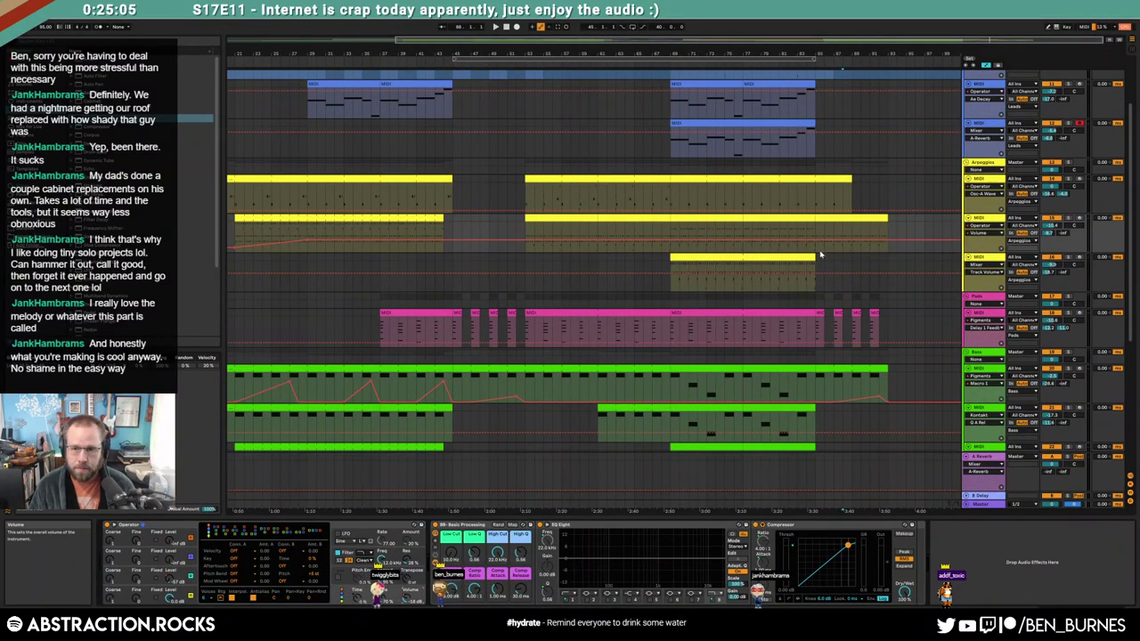
click(815, 240)
drag(888, 241, 888, 247)
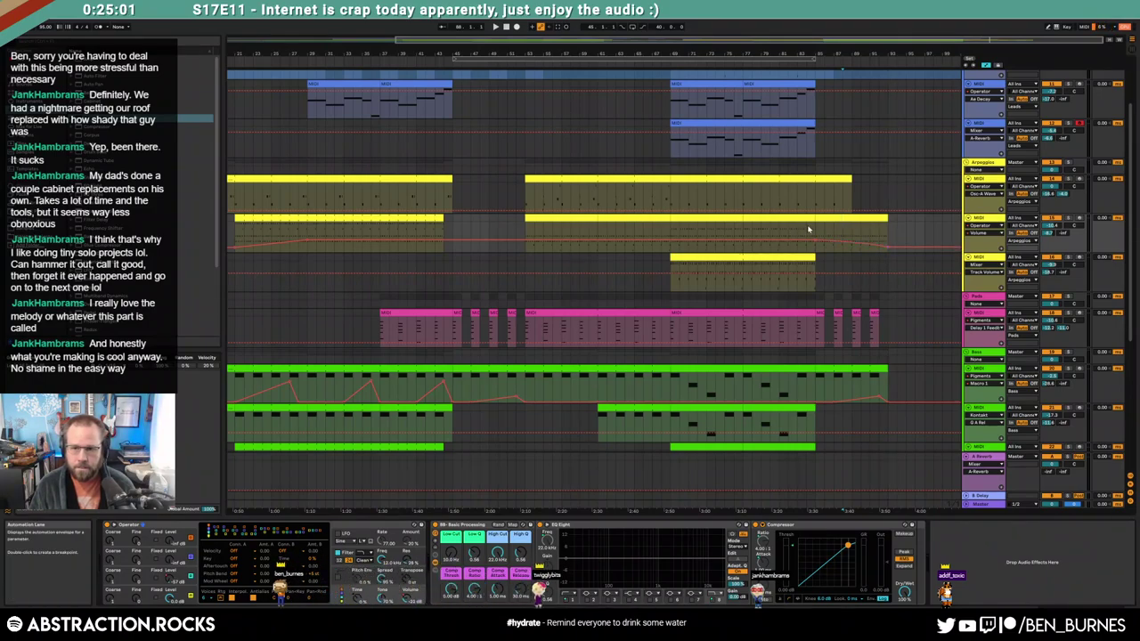
key(a)
Redraw the first bass track's Pigments Macro 1 automation so it starts raised at bar 85 and fades to 0 by bar 93
key(space)
scroll(873, 346, down, 1)
scroll(874, 347, down, 1)
click(864, 290)
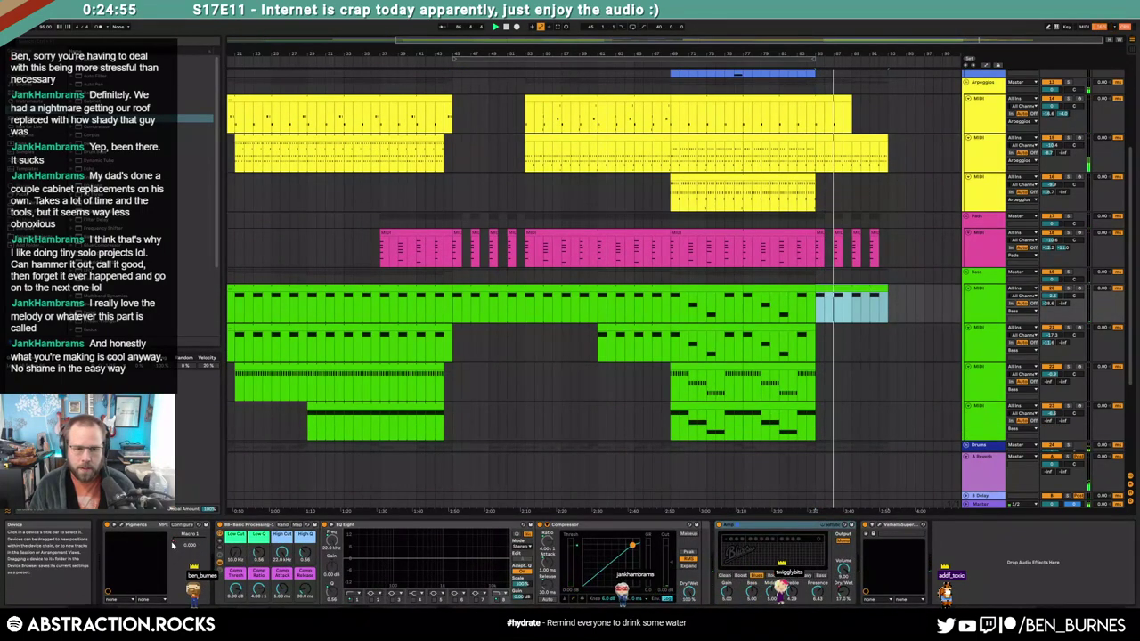
key(a)
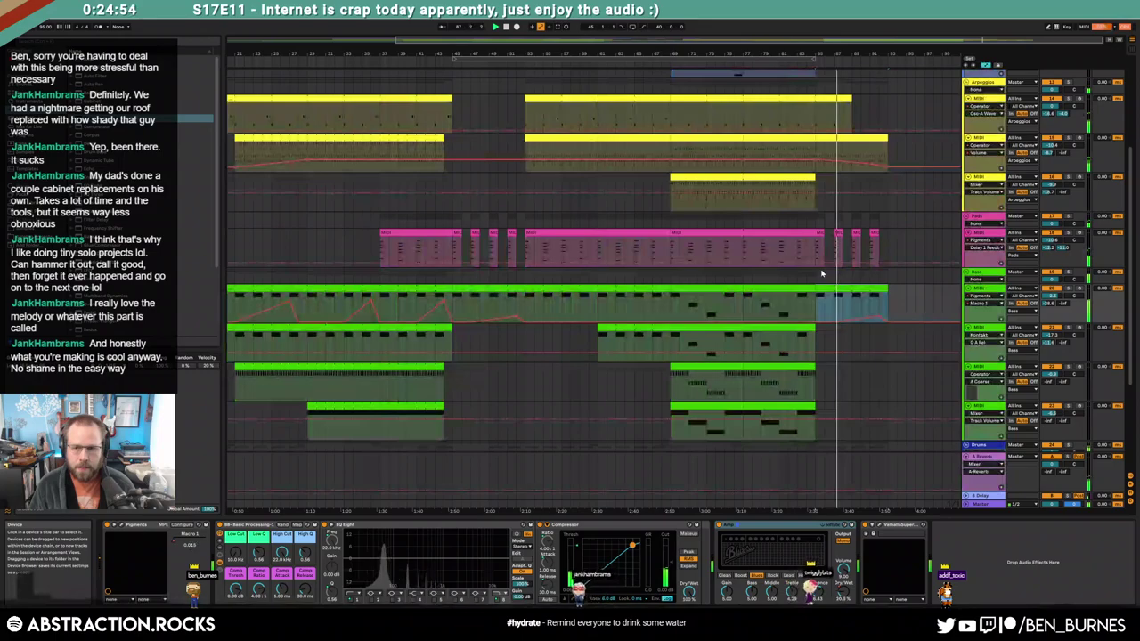
click(815, 322)
key(space)
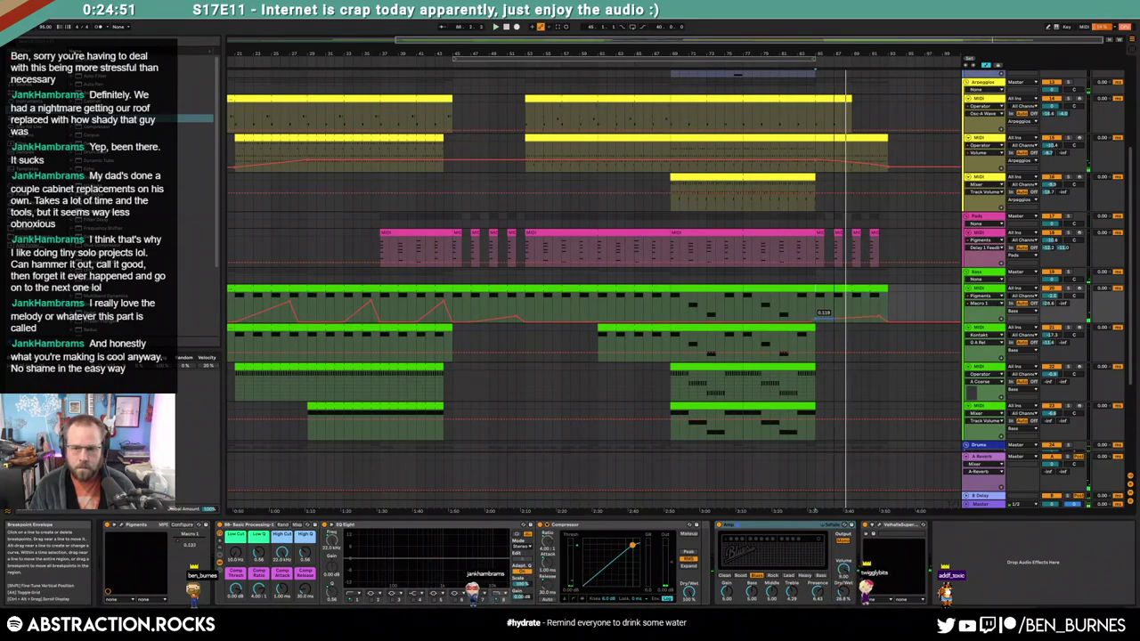
click(878, 316)
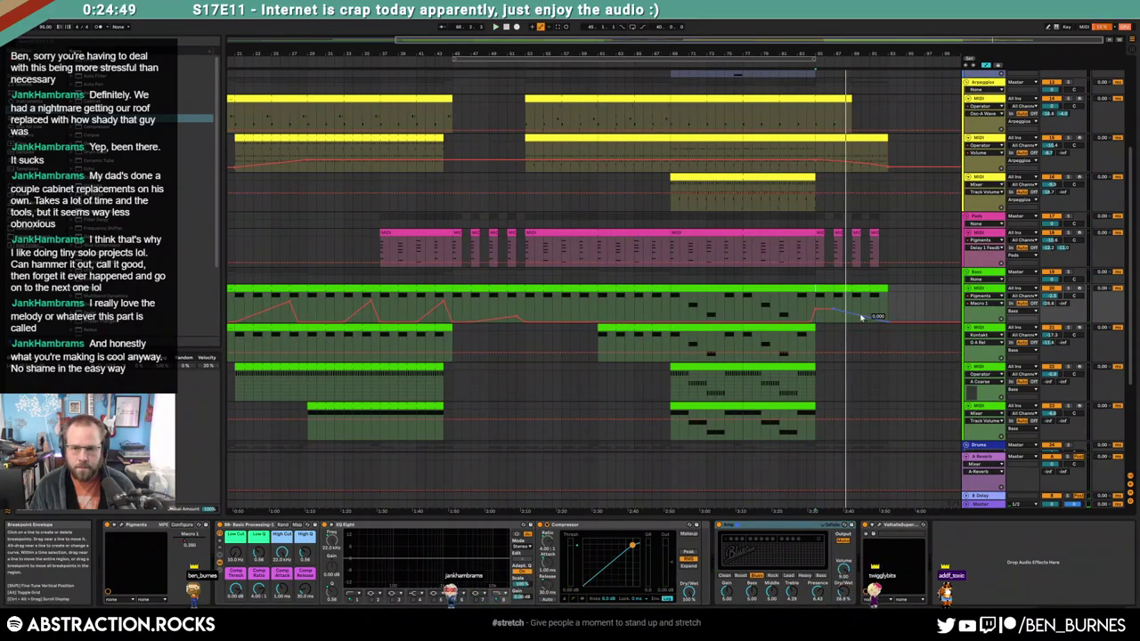
Ramp the first bass track's Macro 1 automation up from 0 at bar 69 to a higher peak just before bar 85, and play it back
click(791, 308)
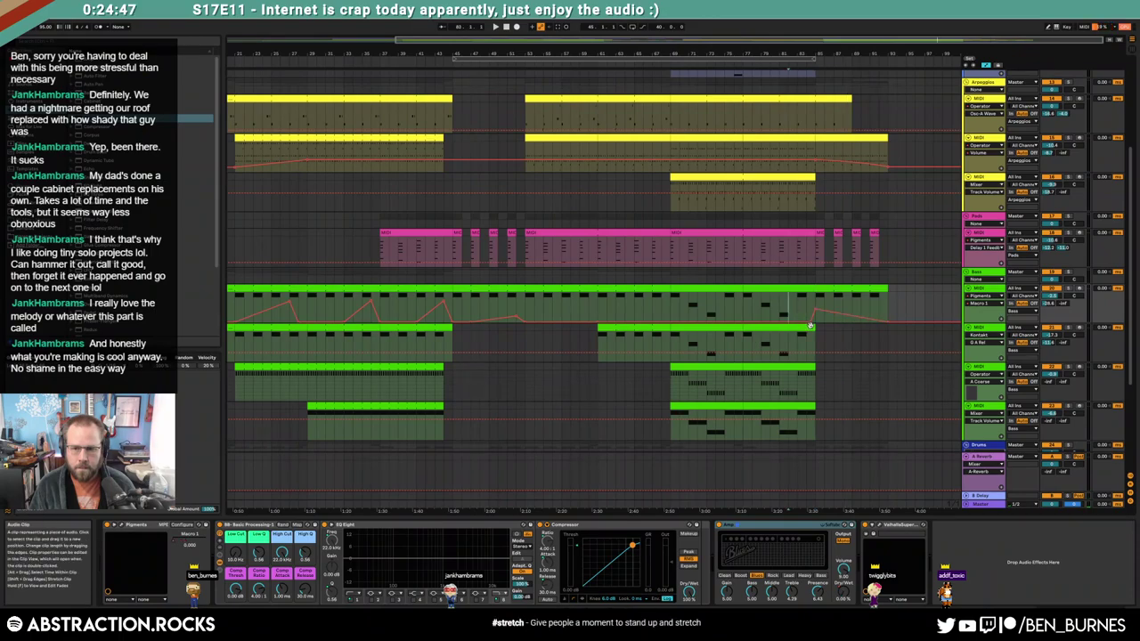
click(798, 326)
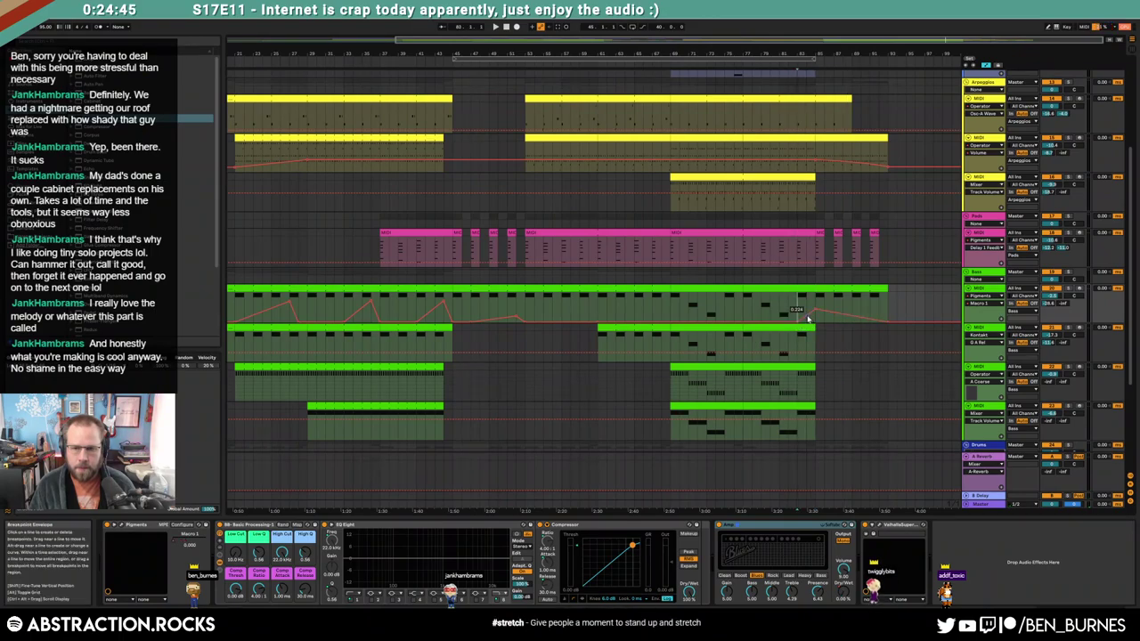
drag(798, 321, 670, 322)
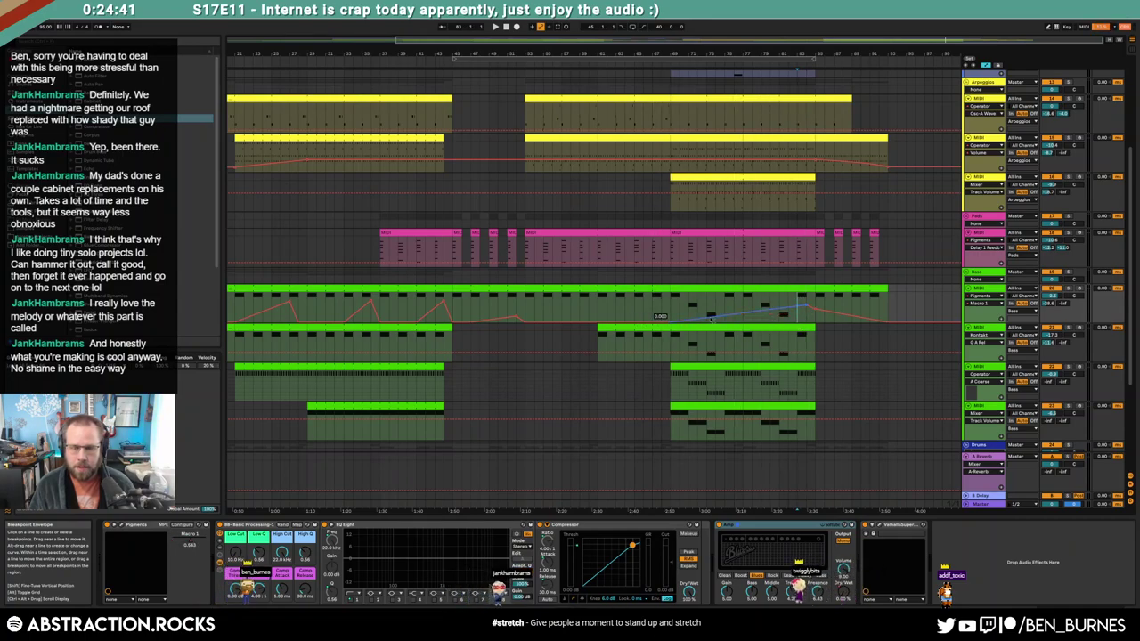
drag(808, 306, 806, 297)
click(635, 312)
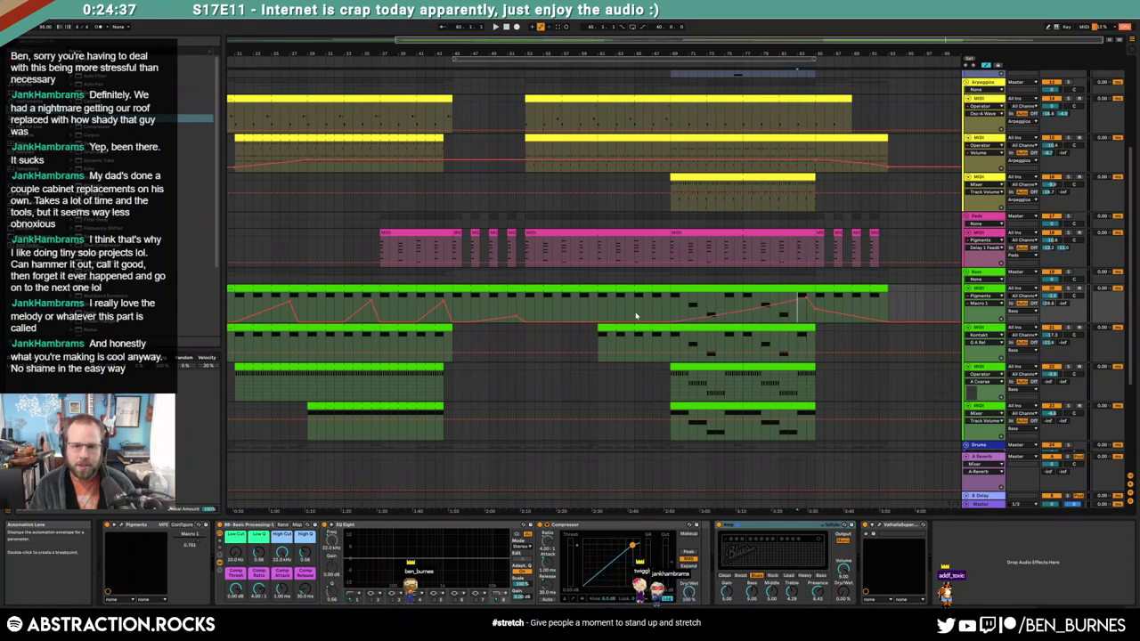
click(669, 312)
click(627, 310)
key(space)
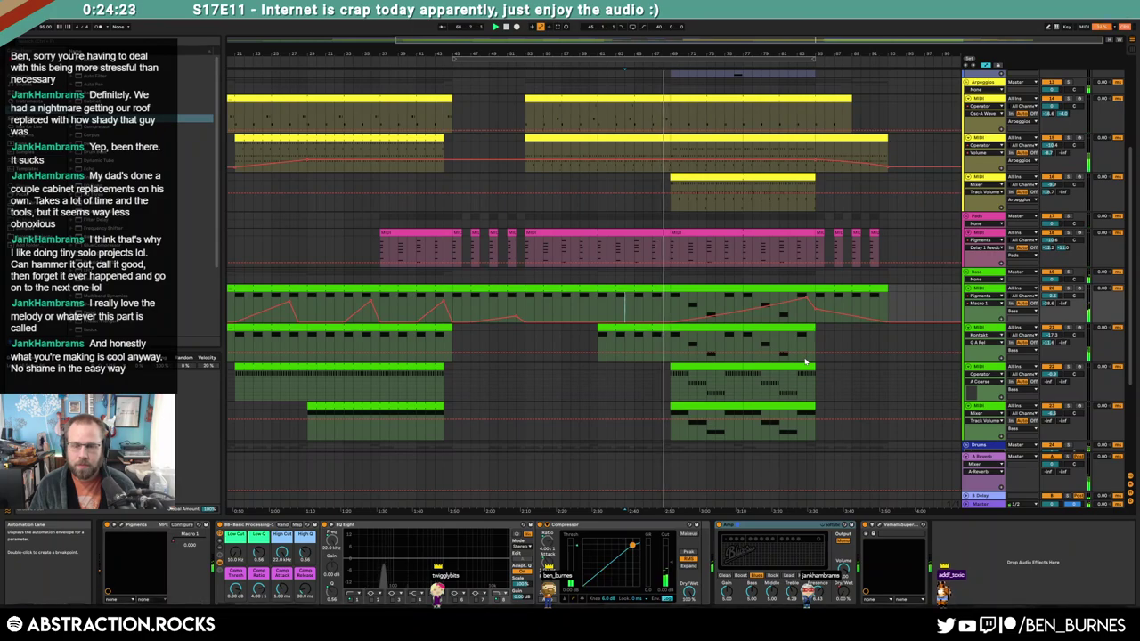
Consolidate the drum rack part in bars 89–93 into its own clip and delete its closed hi-hat notes
scroll(805, 362, down, 5)
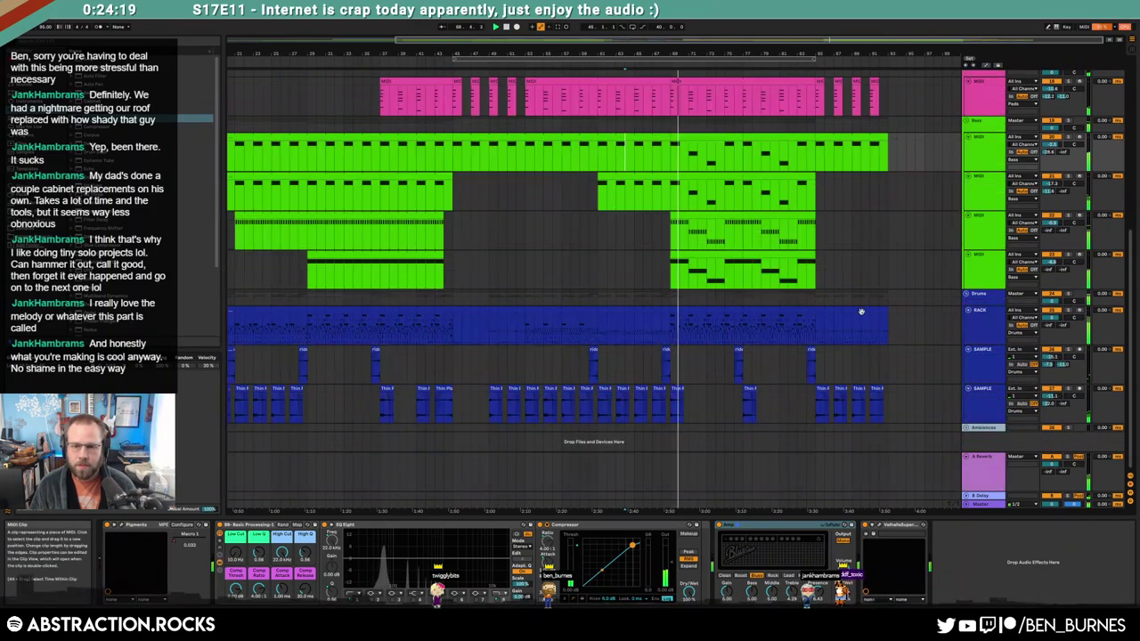
click(860, 312)
double_click(860, 312)
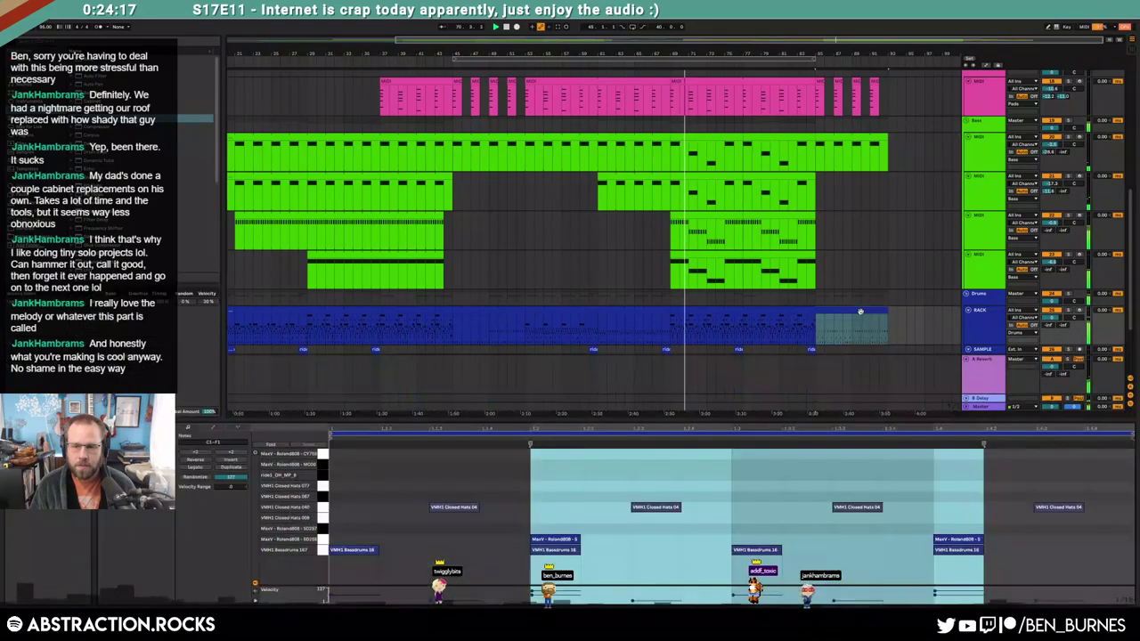
drag(853, 324, 888, 326)
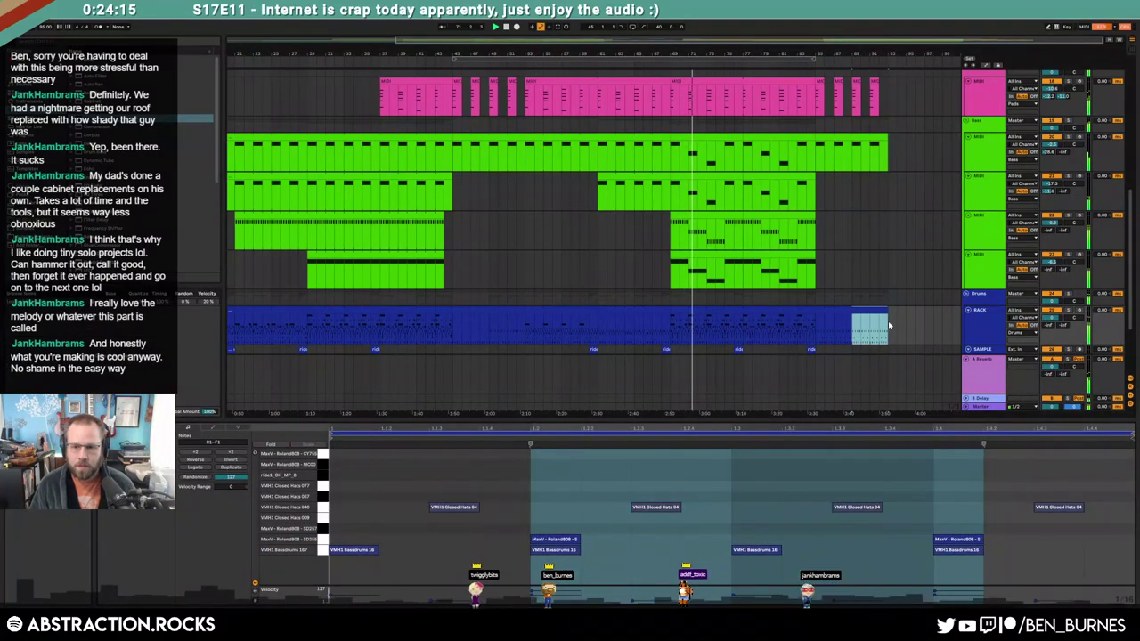
key(ctrl+j)
drag(350, 482, 1134, 523)
key(Delete)
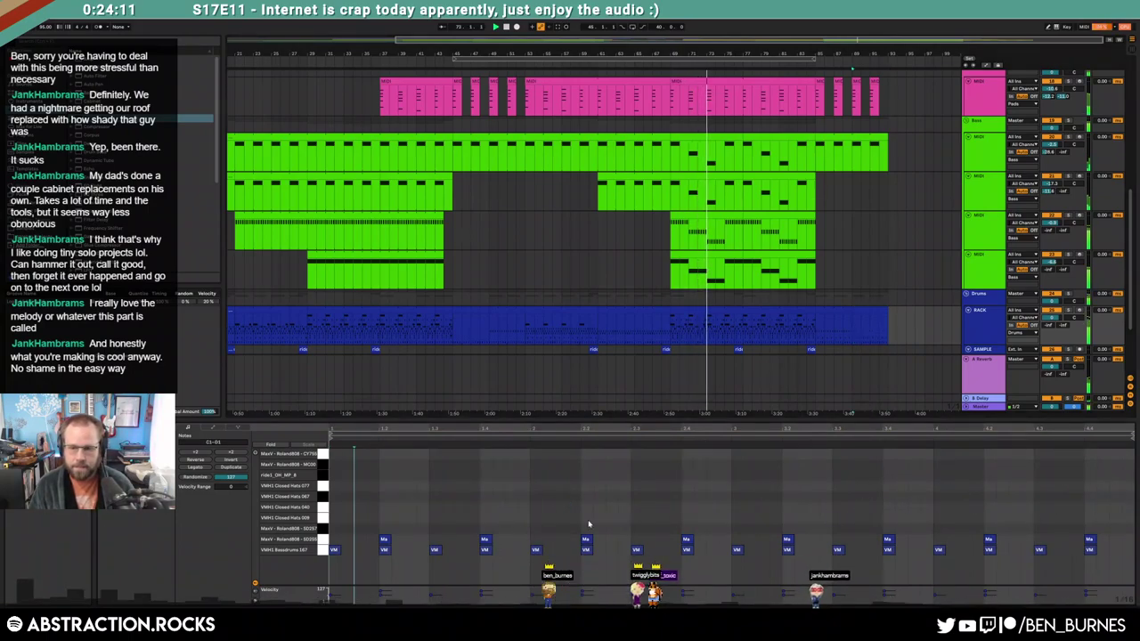
Draw the snare note velocities fading down across the drum rack clip in bars 89–93
click(321, 541)
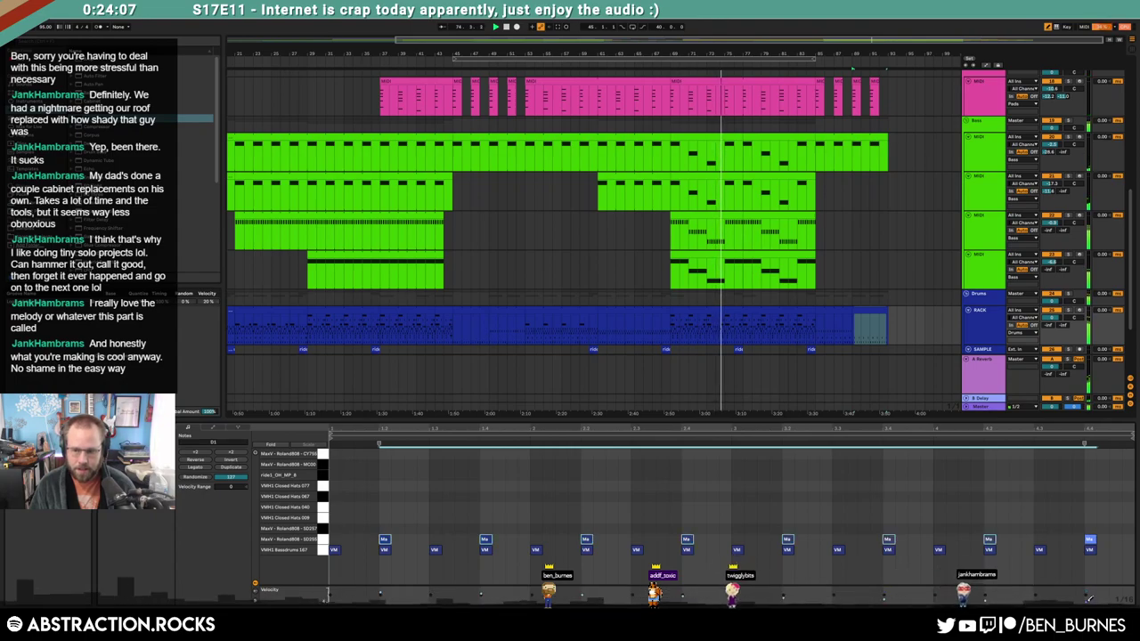
key(shift+Tab)
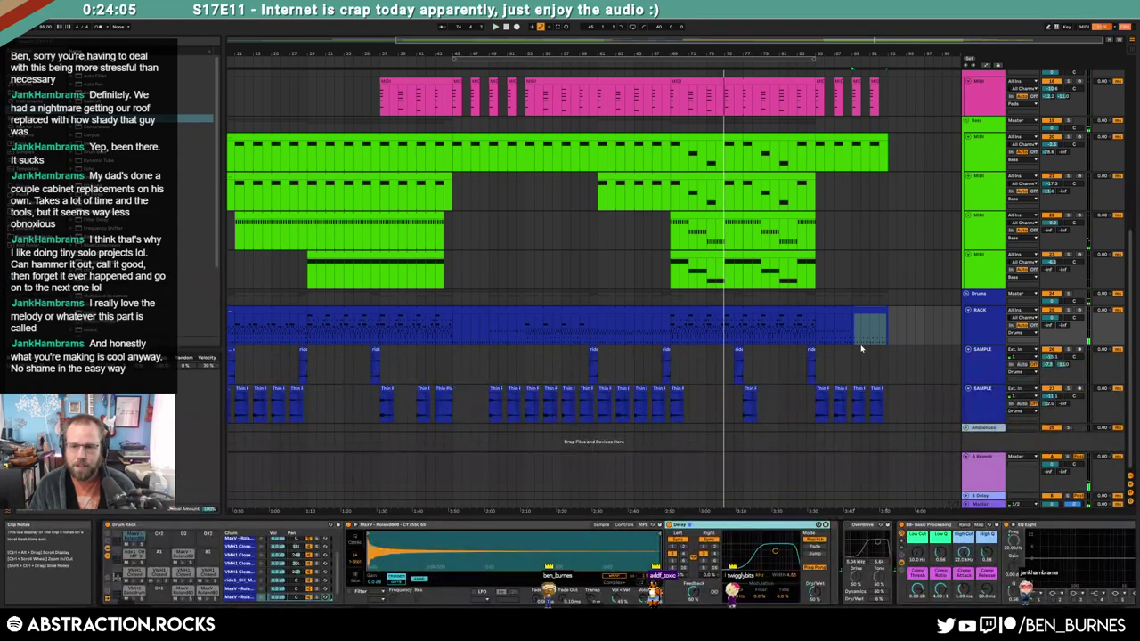
key(space)
click(860, 369)
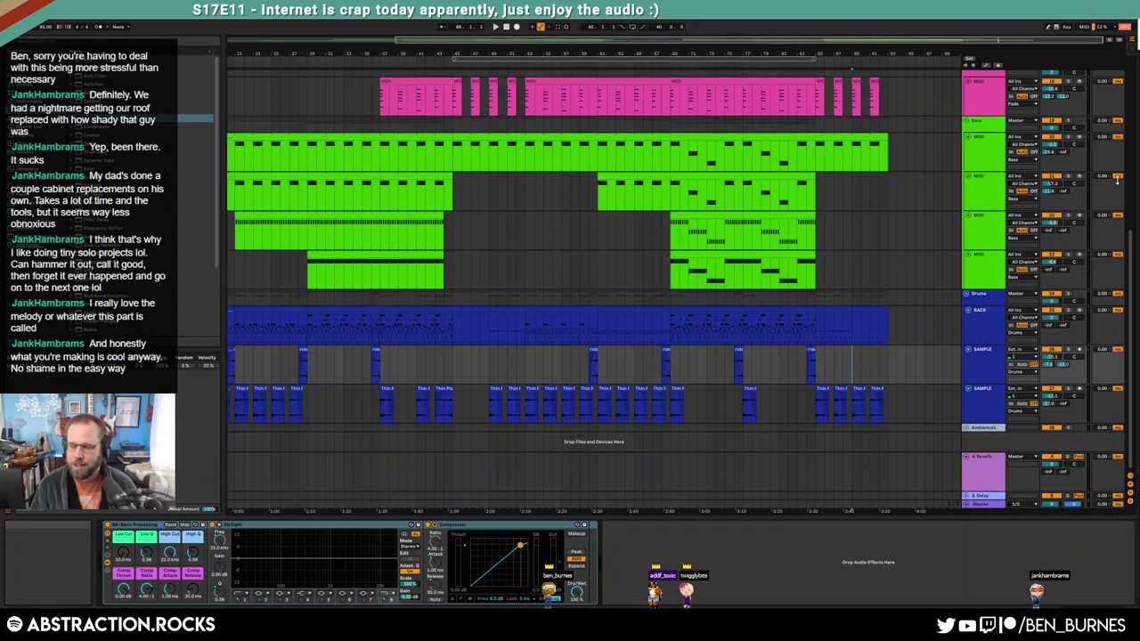
Fold the A Reverb return track and open the Youlean Loudness Meter on the master track
click(812, 328)
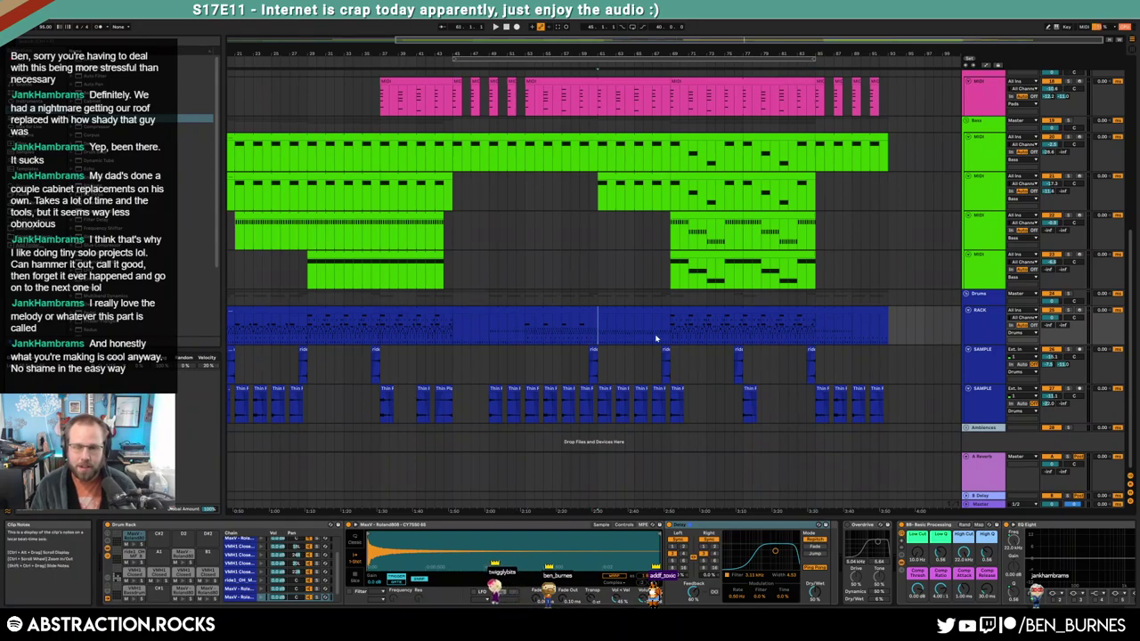
scroll(639, 336, up, 2)
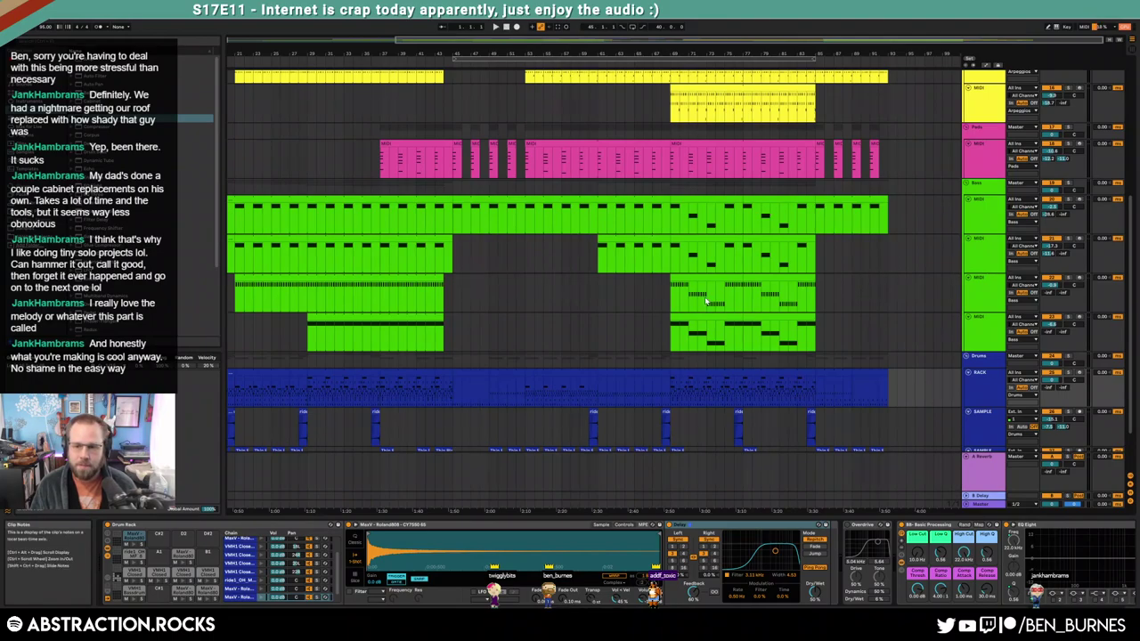
click(964, 457)
click(965, 456)
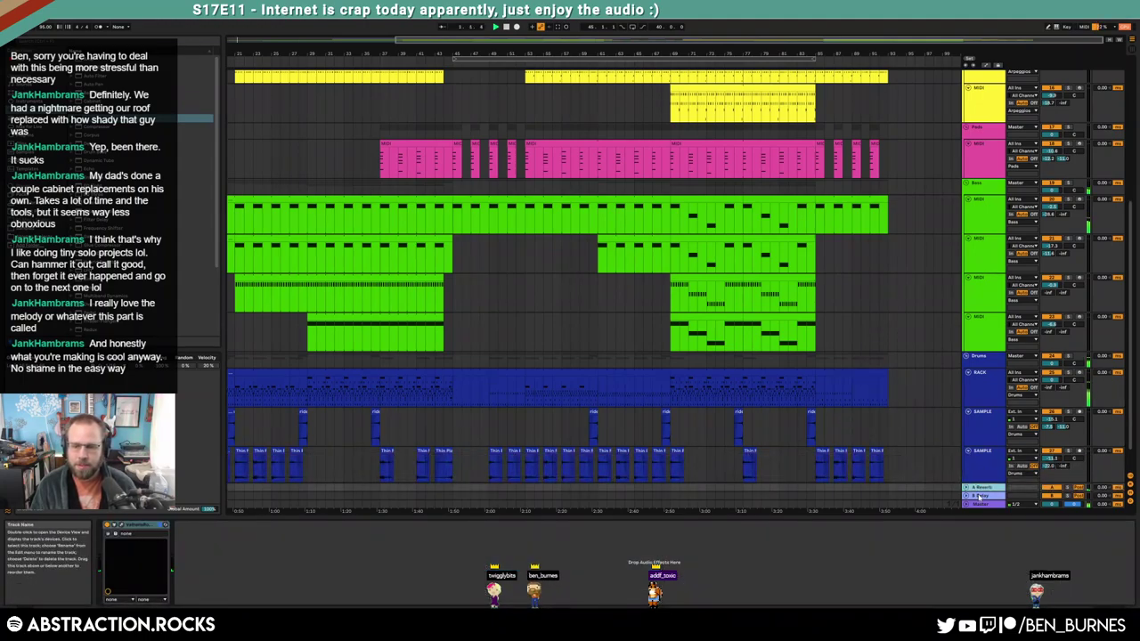
click(980, 495)
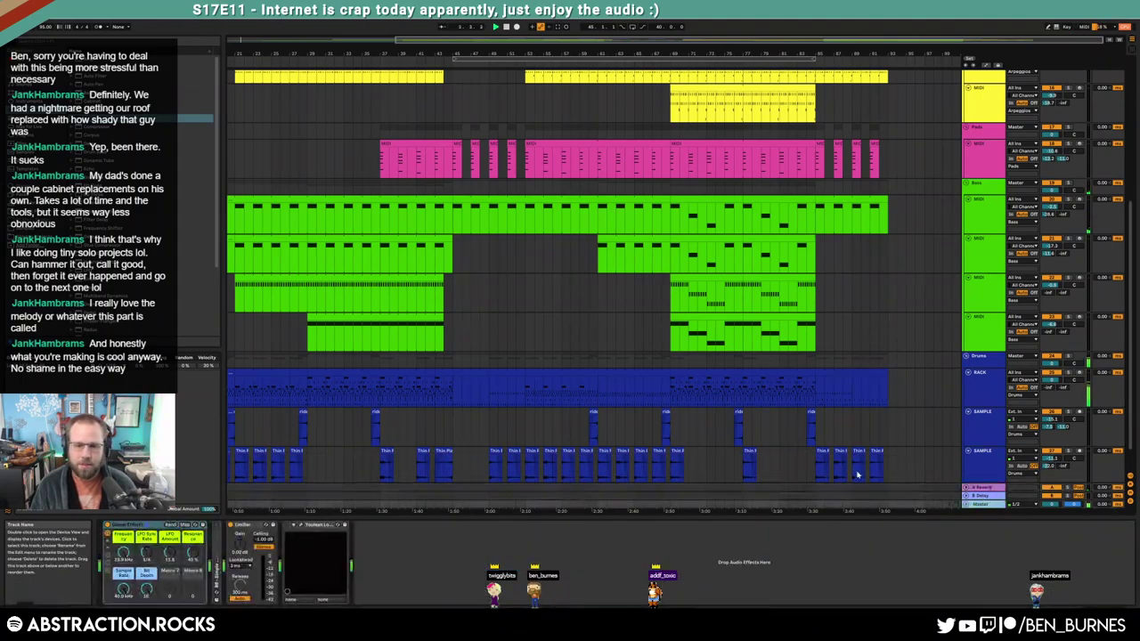
click(300, 526)
drag(569, 162, 894, 219)
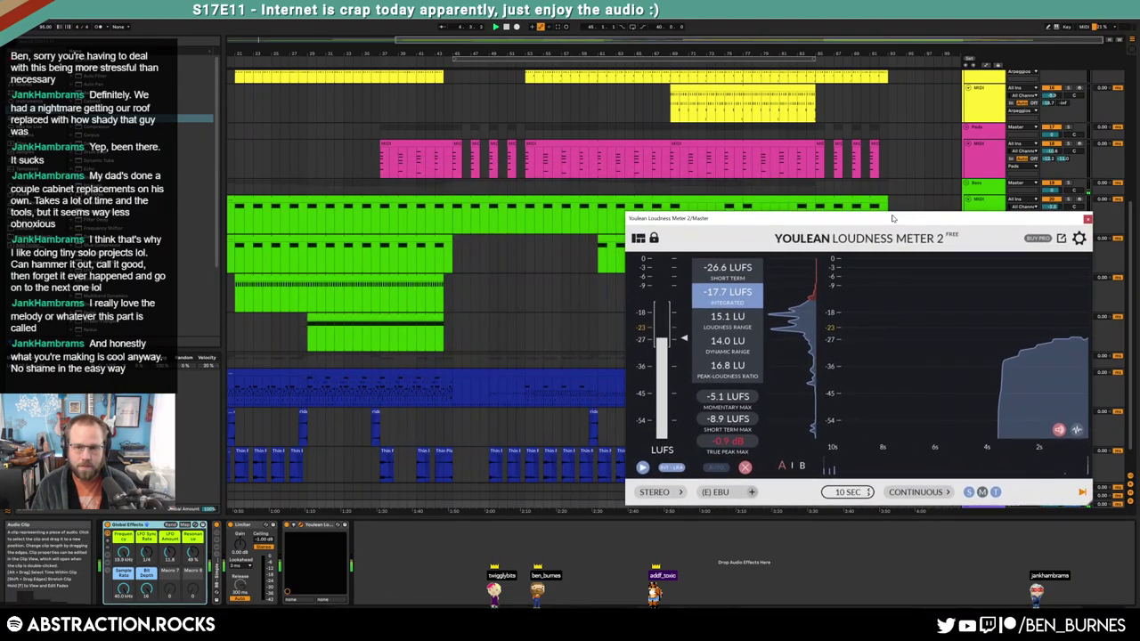
Unfold the master's processing chain and slightly lower the gain and frequency of the EQ Eight's second band
double_click(216, 572)
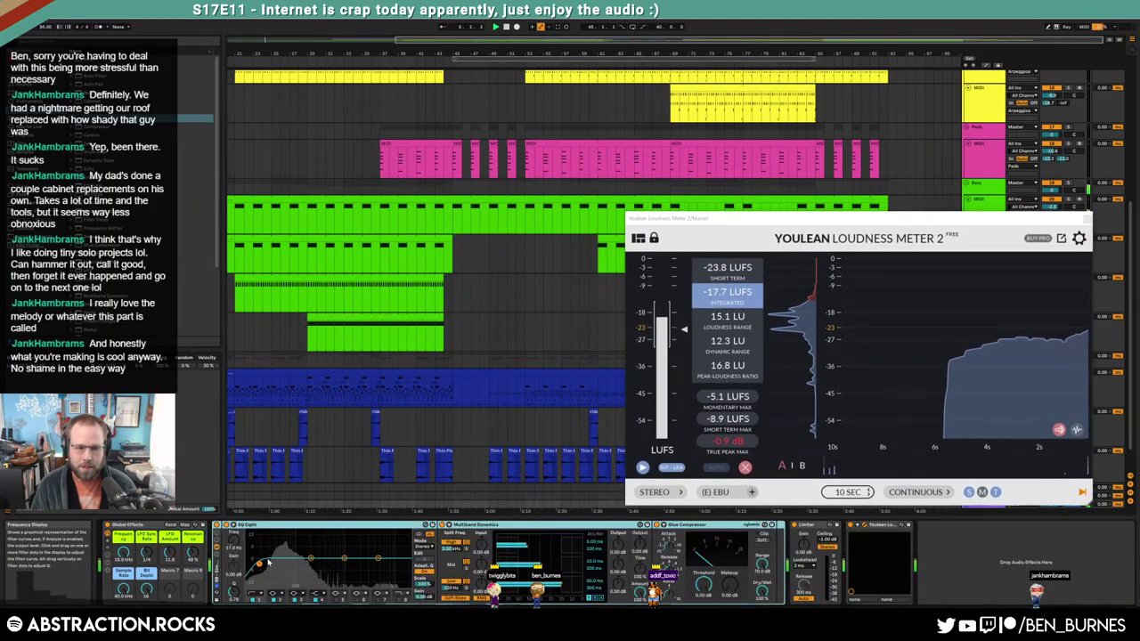
drag(311, 558, 301, 560)
key(space)
drag(828, 218, 793, 286)
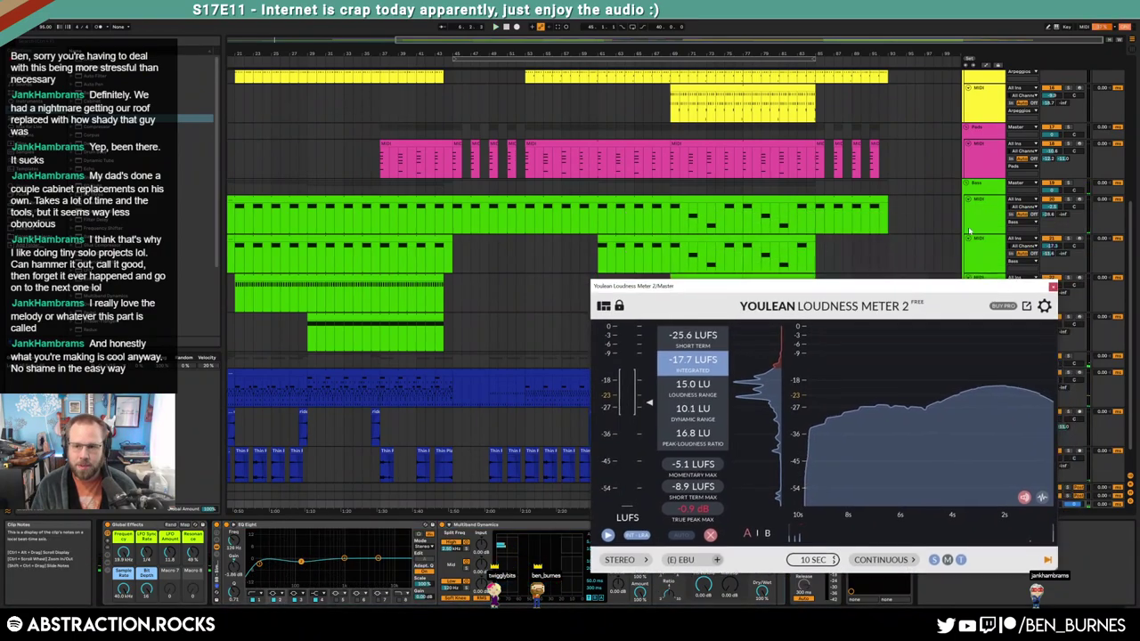
Freeze the second bass track, which uses Kontakt
click(975, 241)
right_click(983, 247)
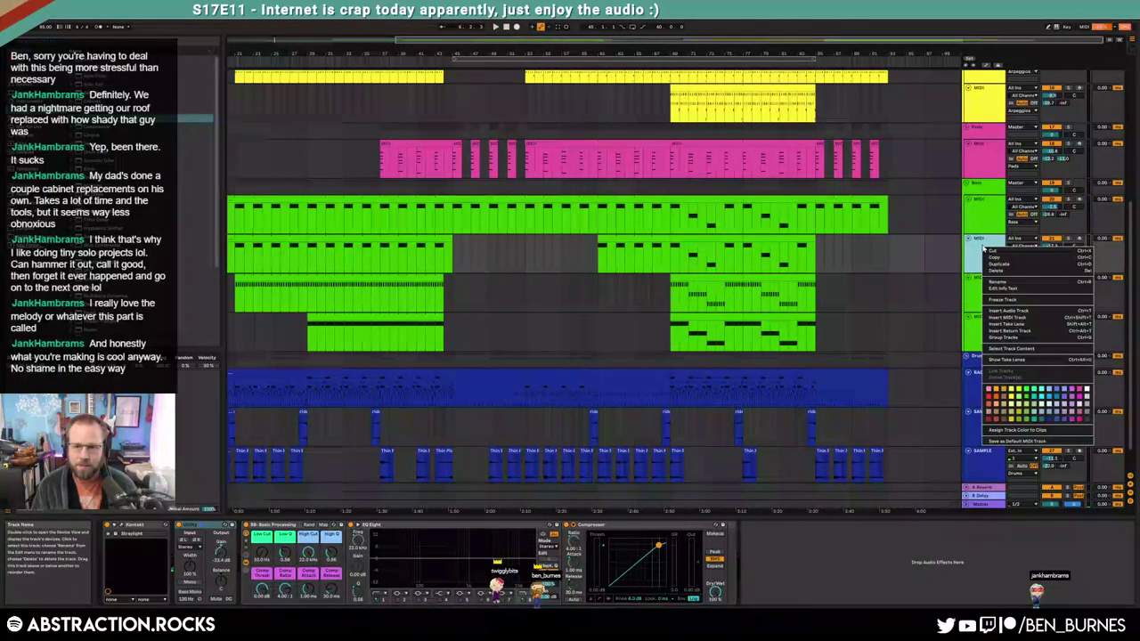
click(1003, 300)
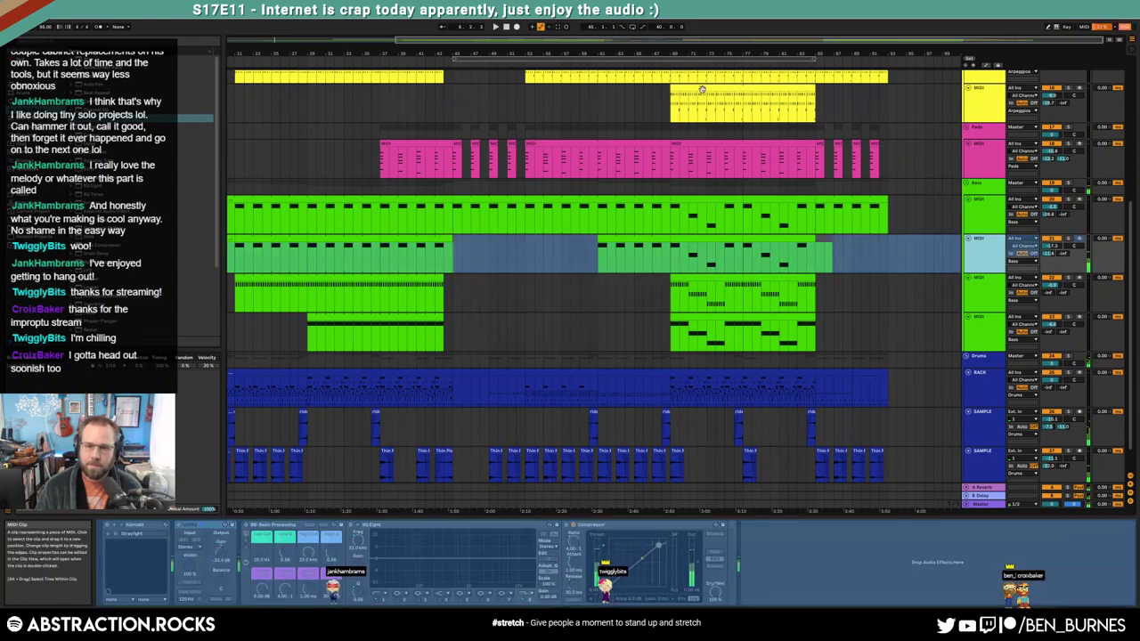
Play the section from bar 69 with the master's loudness meter and slightly raise the master EQ Eight's third band
click(703, 91)
key(space)
click(984, 506)
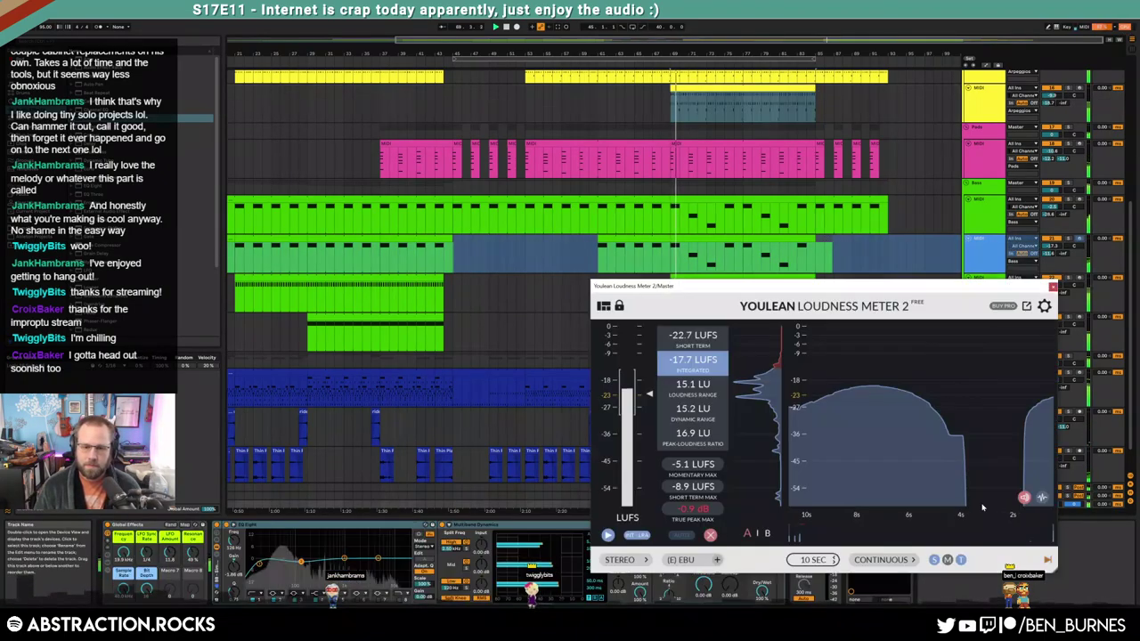
drag(797, 288, 736, 185)
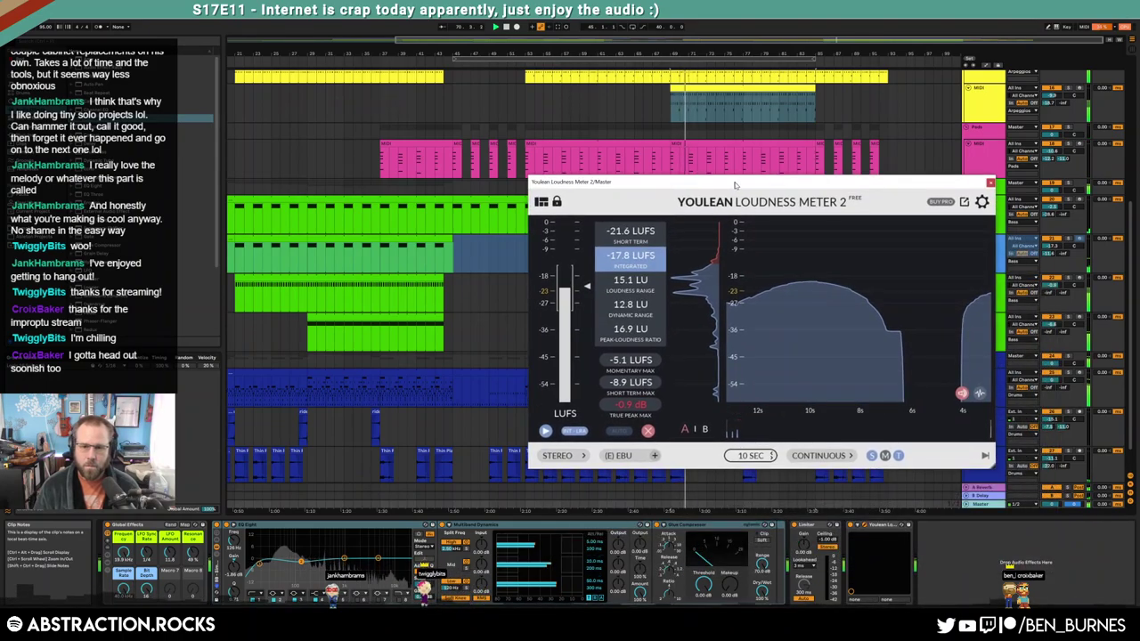
click(344, 559)
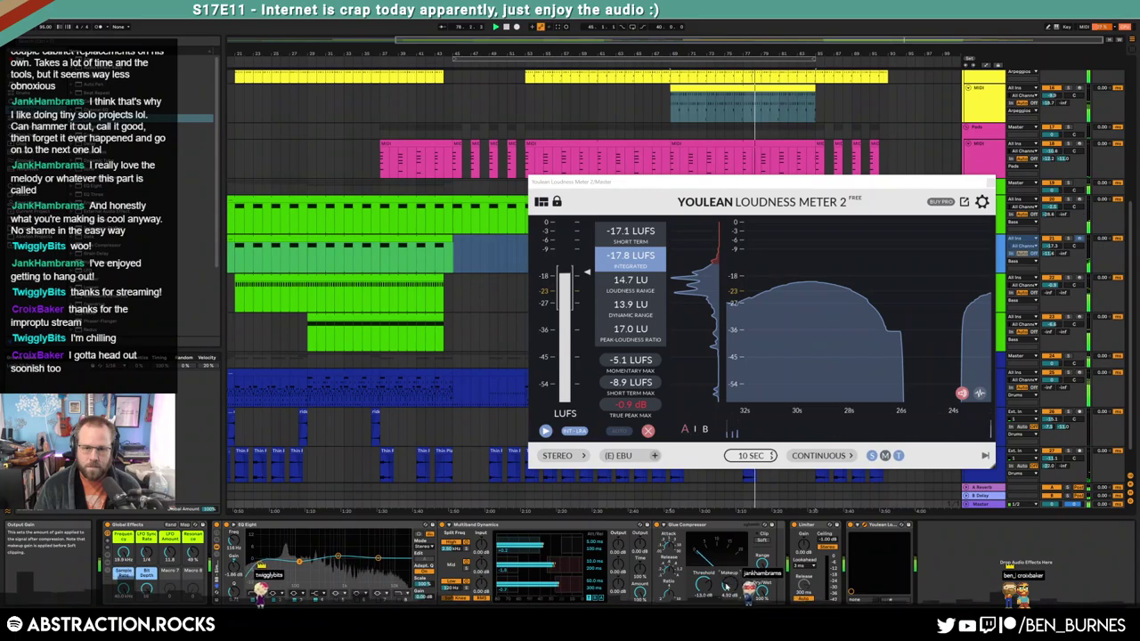
click(991, 182)
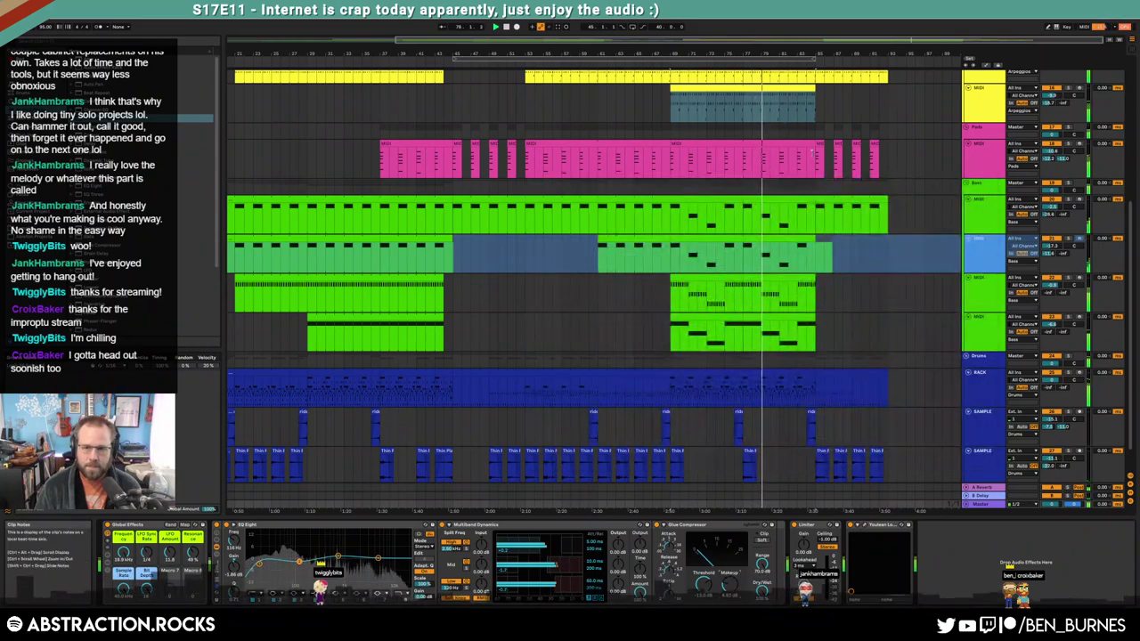
Raise the second lead track's Auto Pan Amount automation to about 85.1% from shortly after bar 69
scroll(773, 267, up, 5)
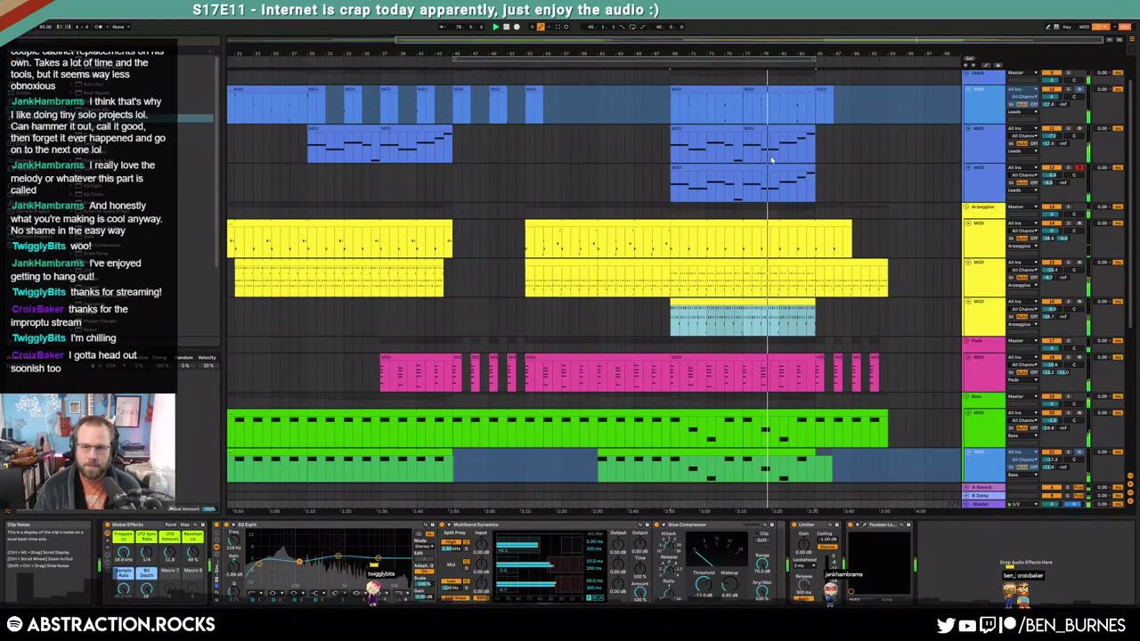
click(773, 151)
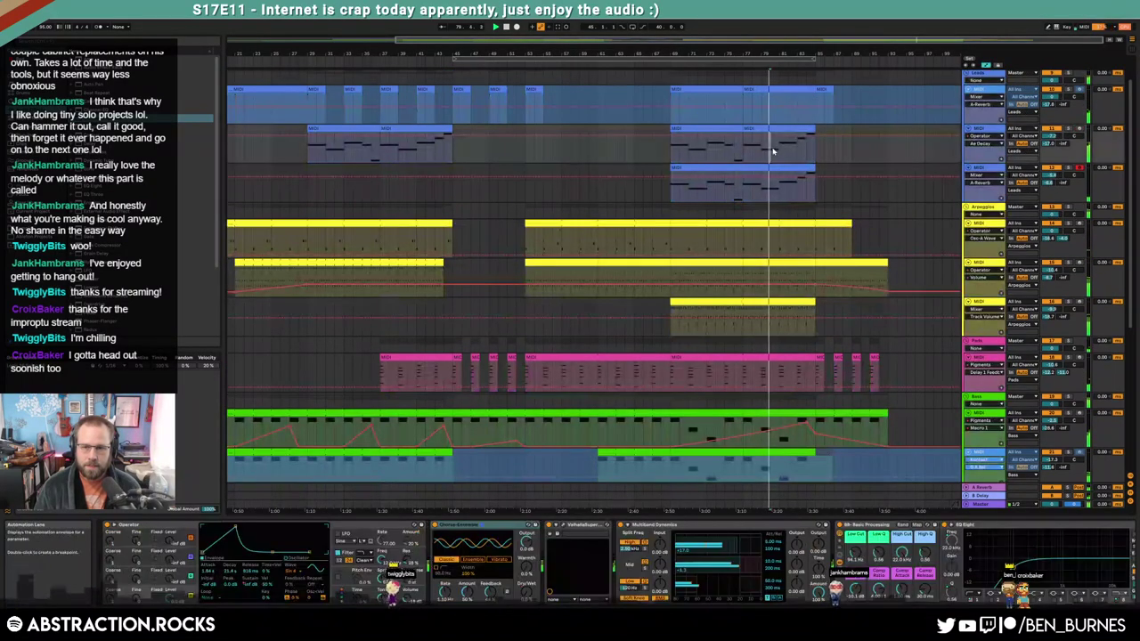
click(1091, 612)
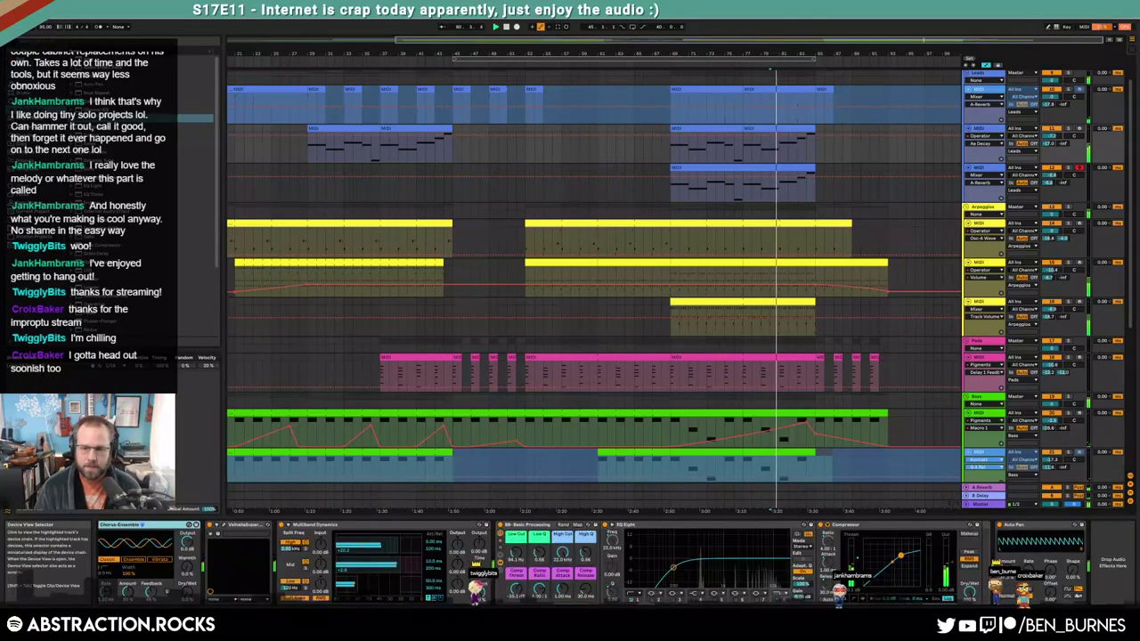
click(1006, 571)
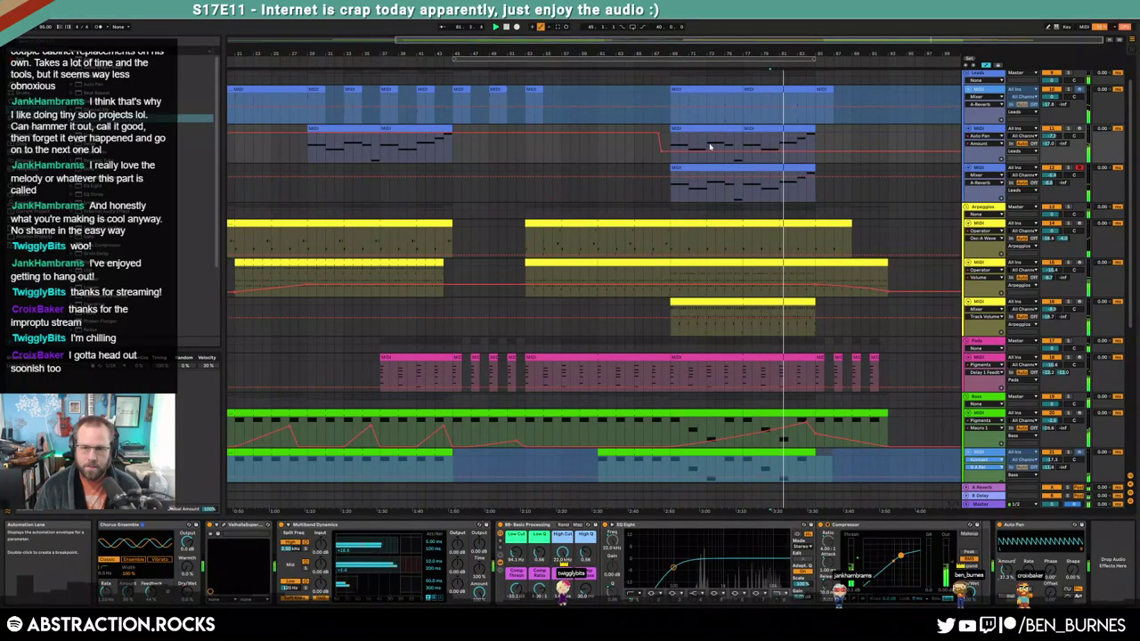
drag(710, 150, 710, 145)
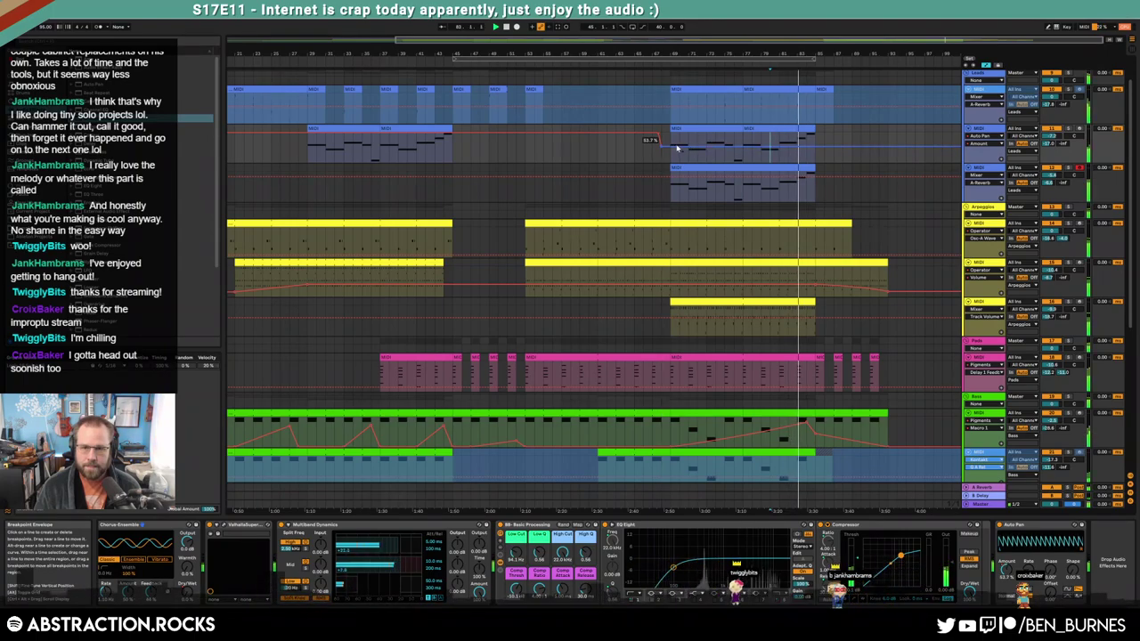
drag(687, 146, 680, 136)
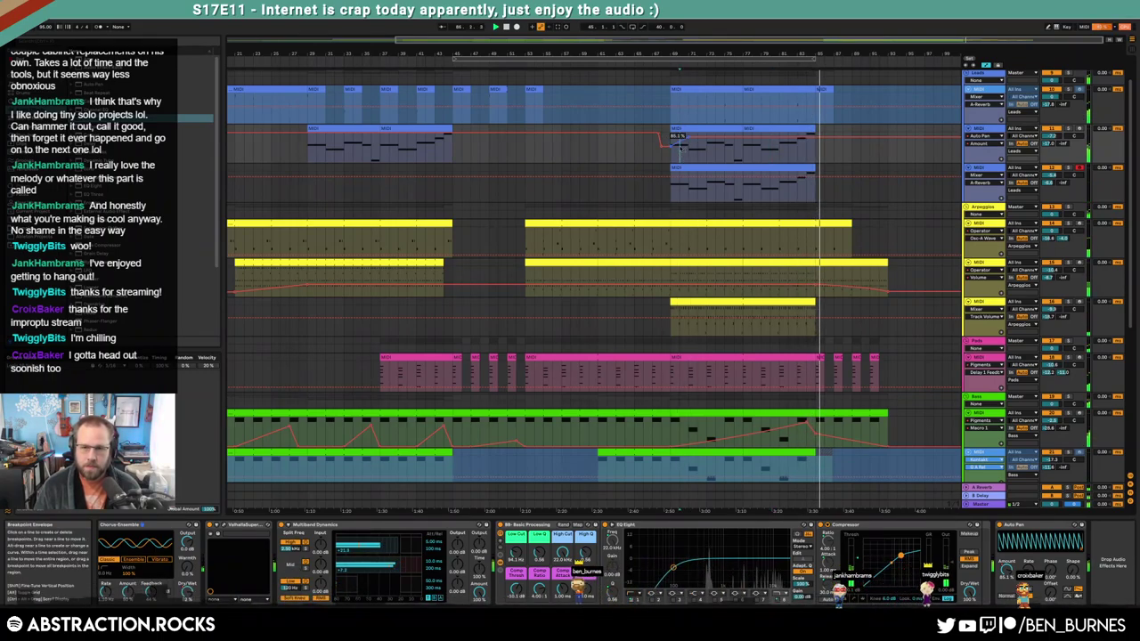
Duplicate the second lead track's Auto Pan Amount ramp repeatedly so it repeats through to the end of its clips at bar 85
drag(674, 155, 674, 155)
key(ctrl+d)
key(ctrl+d)
key(ctrl+d)
key(ctrl+d)
key(ctrl+d)
key(ctrl+d)
key(ctrl+d)
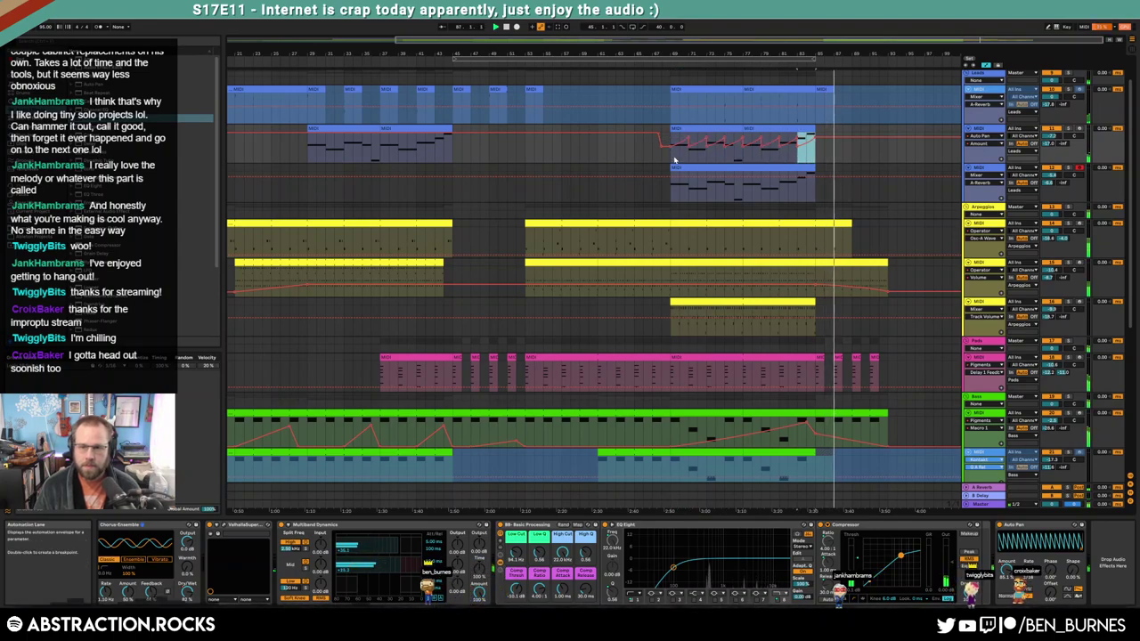
click(644, 156)
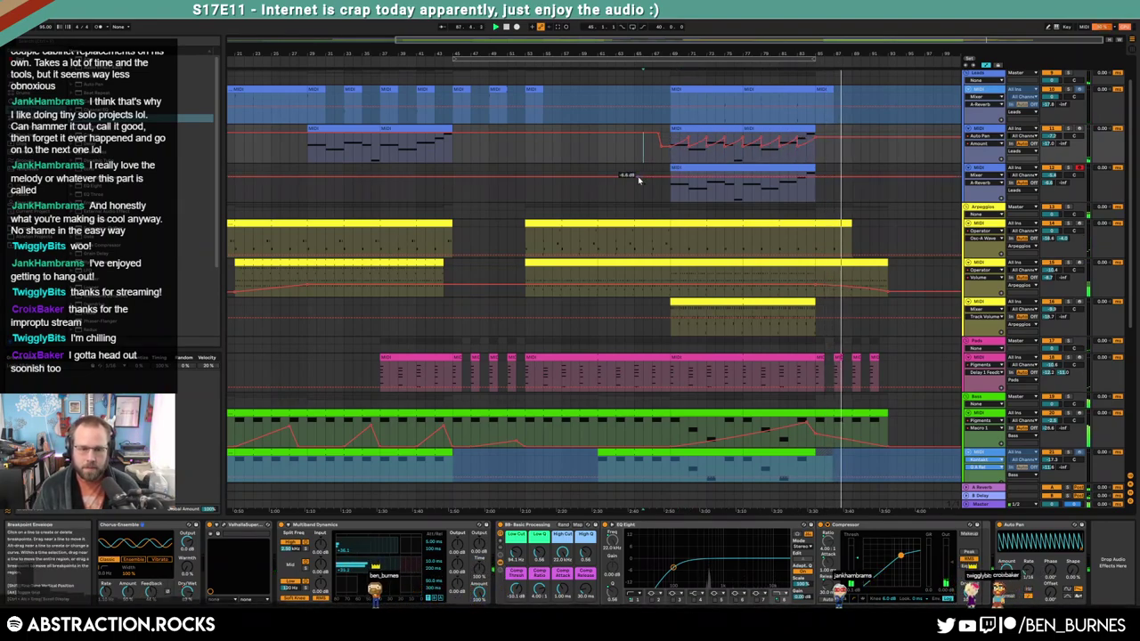
Freeze the pad track, which uses Pigments
key(Tab)
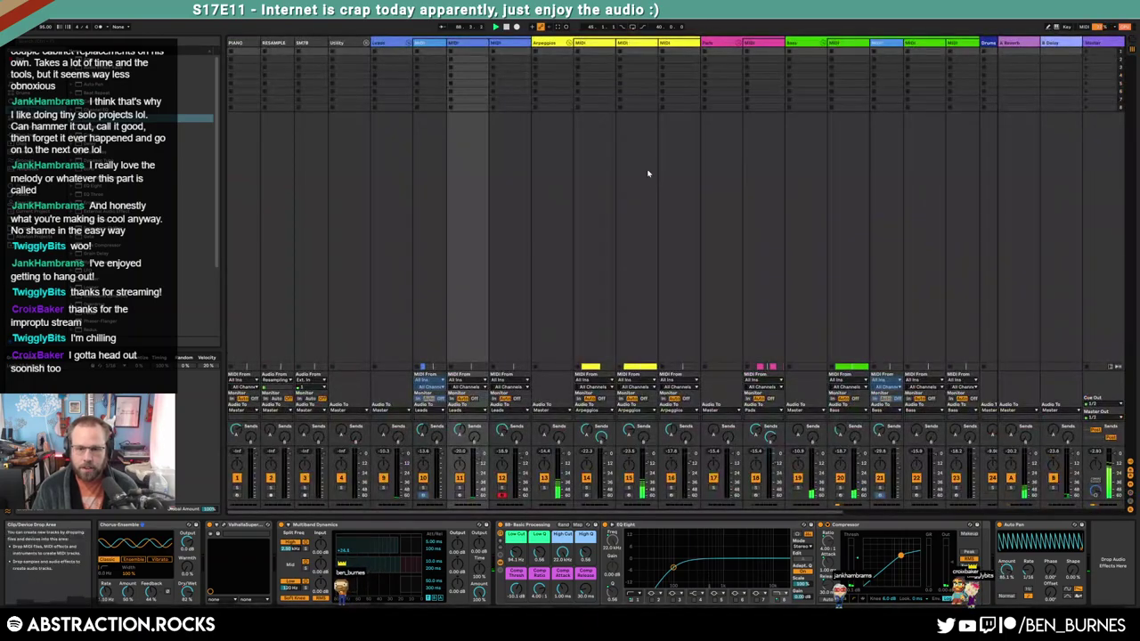
key(Tab)
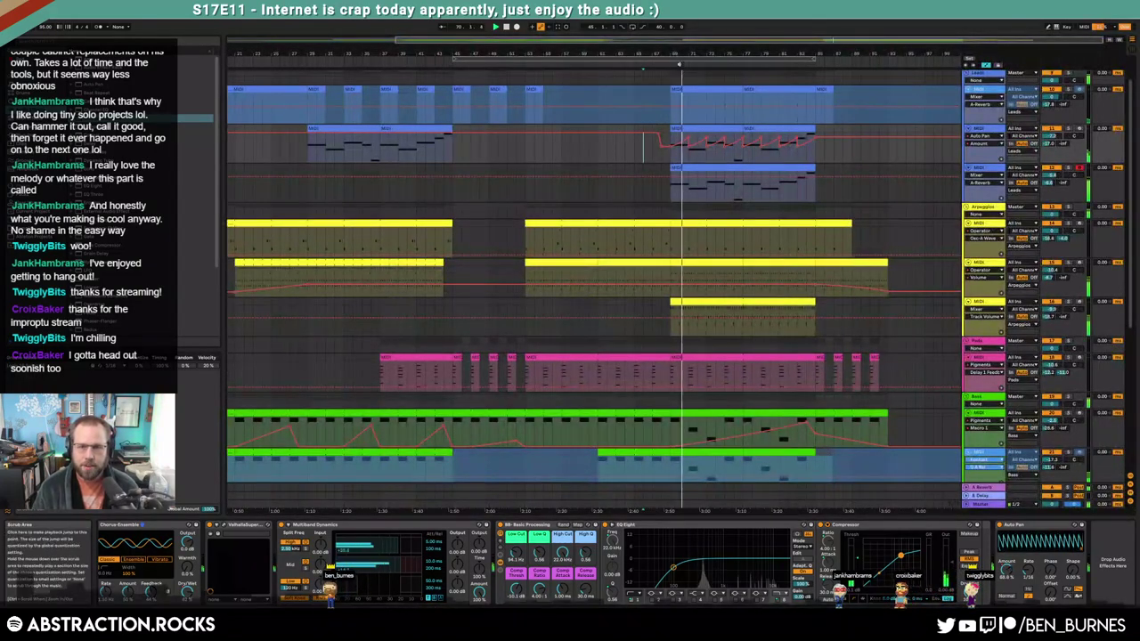
key(Tab)
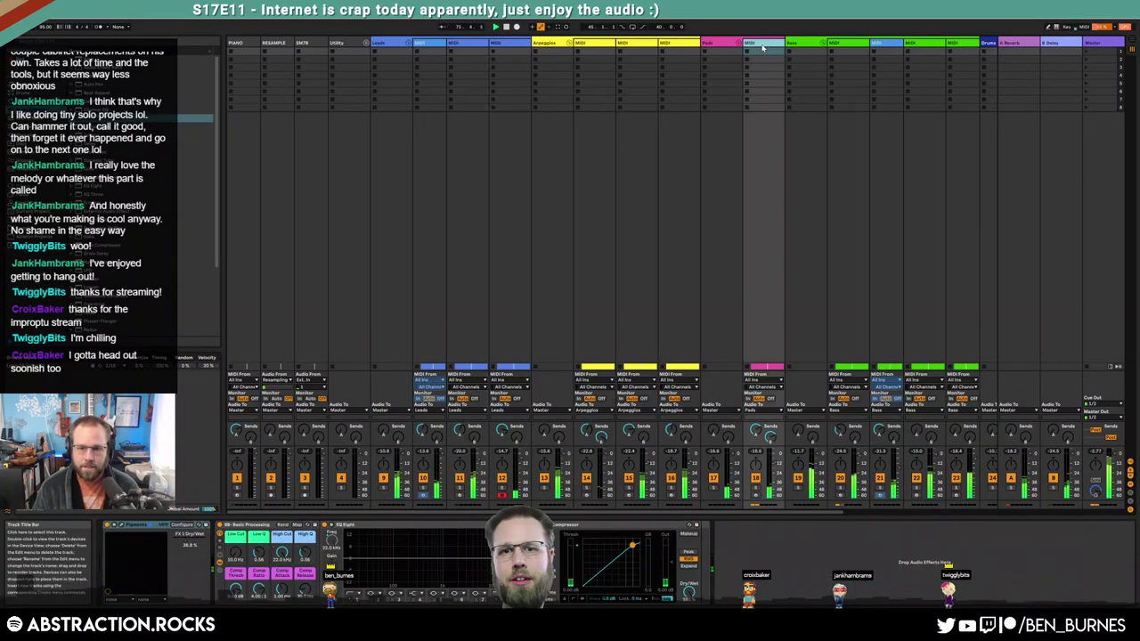
key(Tab)
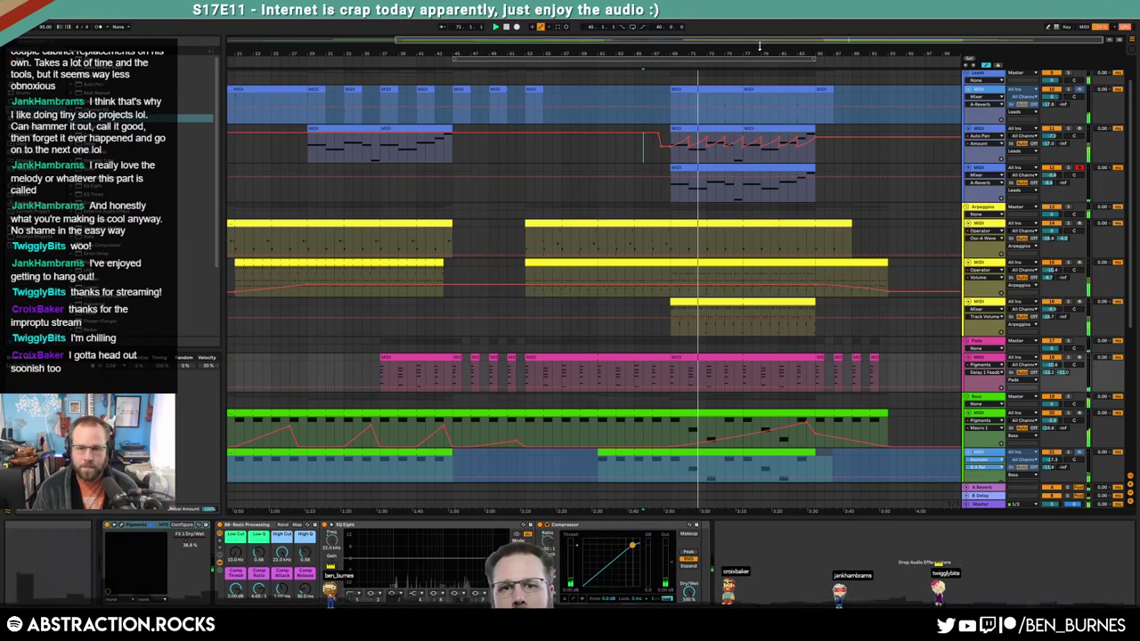
right_click(979, 357)
click(1026, 410)
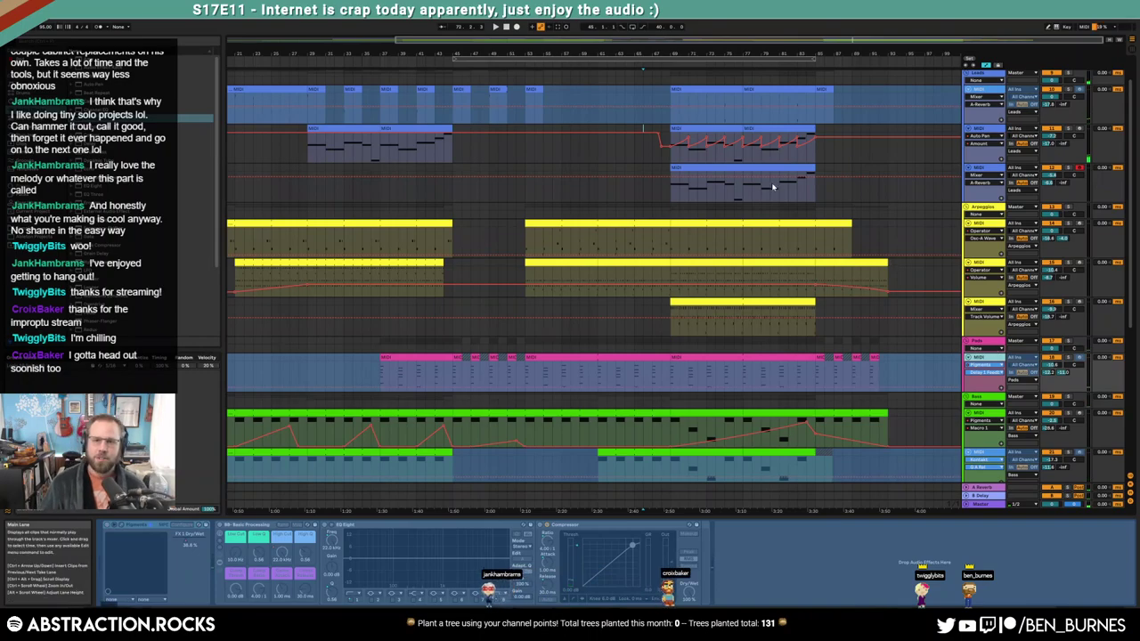
Show the whole arrangement and play the song from the beginning
double_click(595, 42)
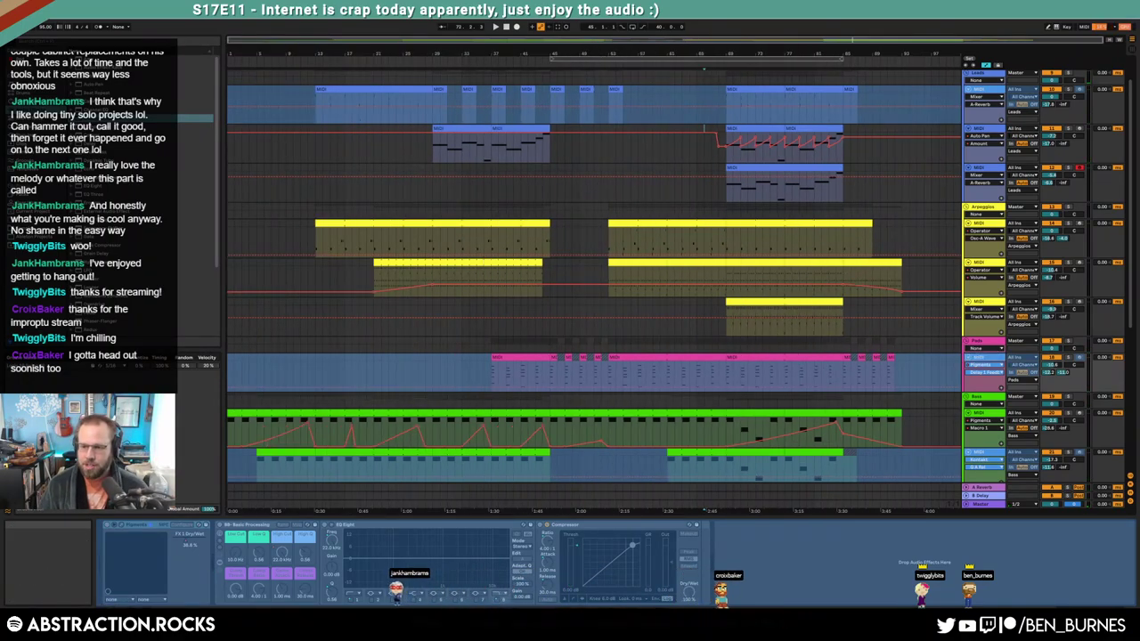
click(1103, 632)
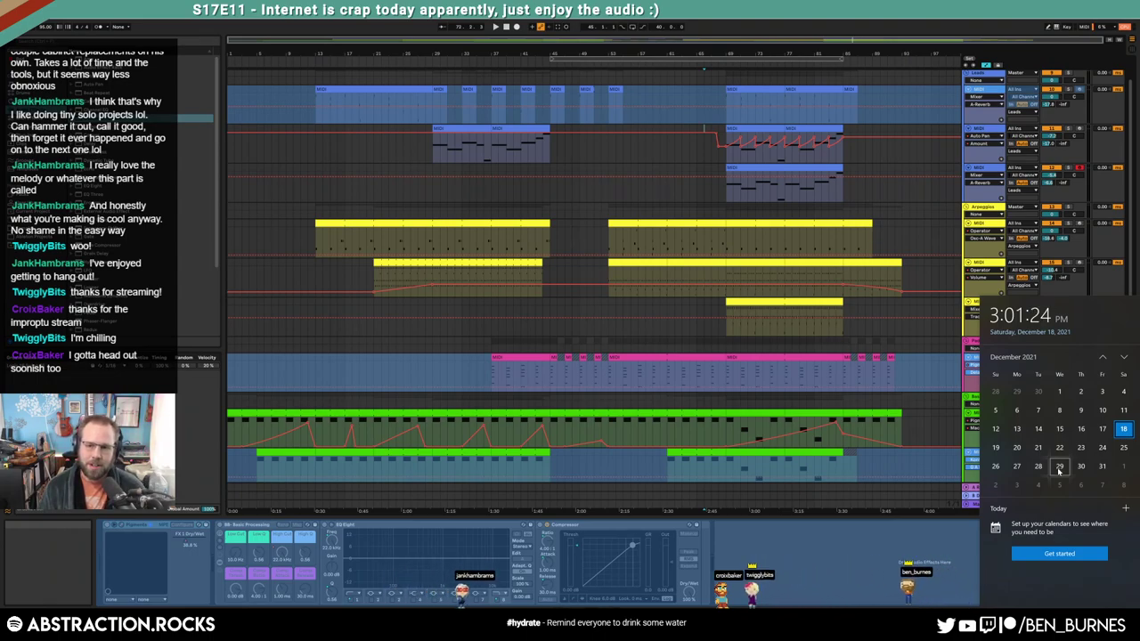
click(502, 371)
scroll(592, 372, up, 2)
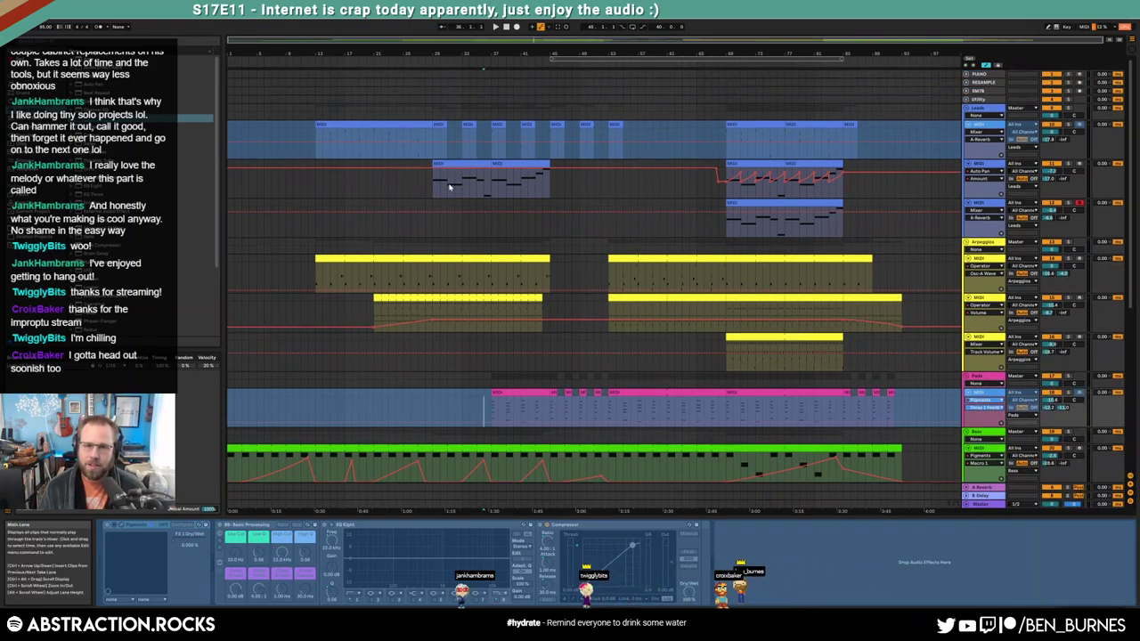
click(497, 28)
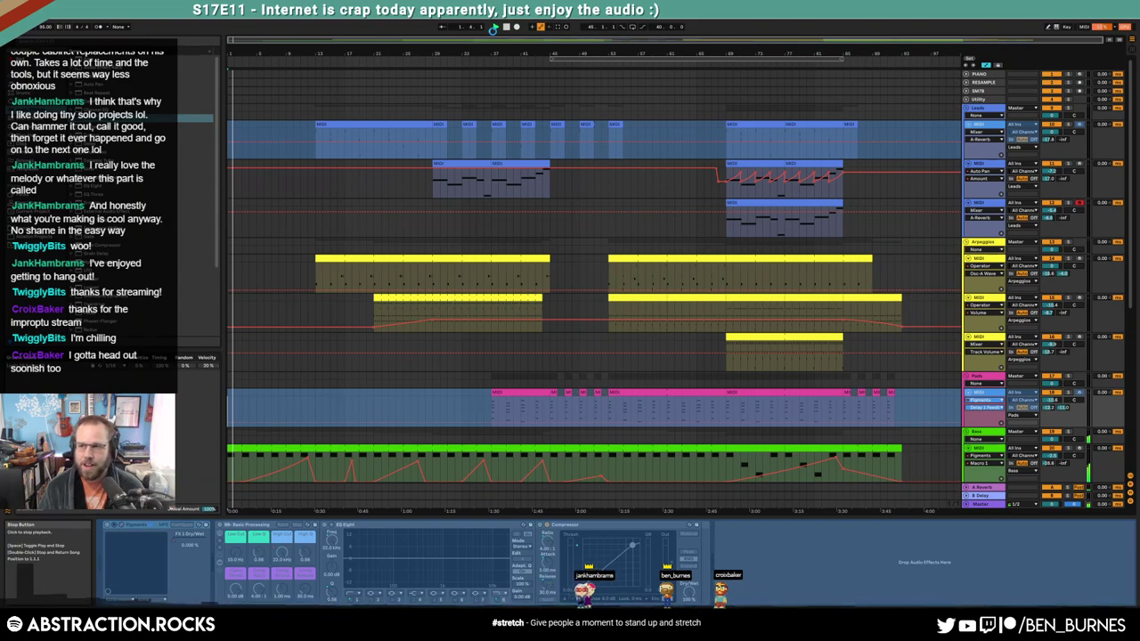
click(494, 28)
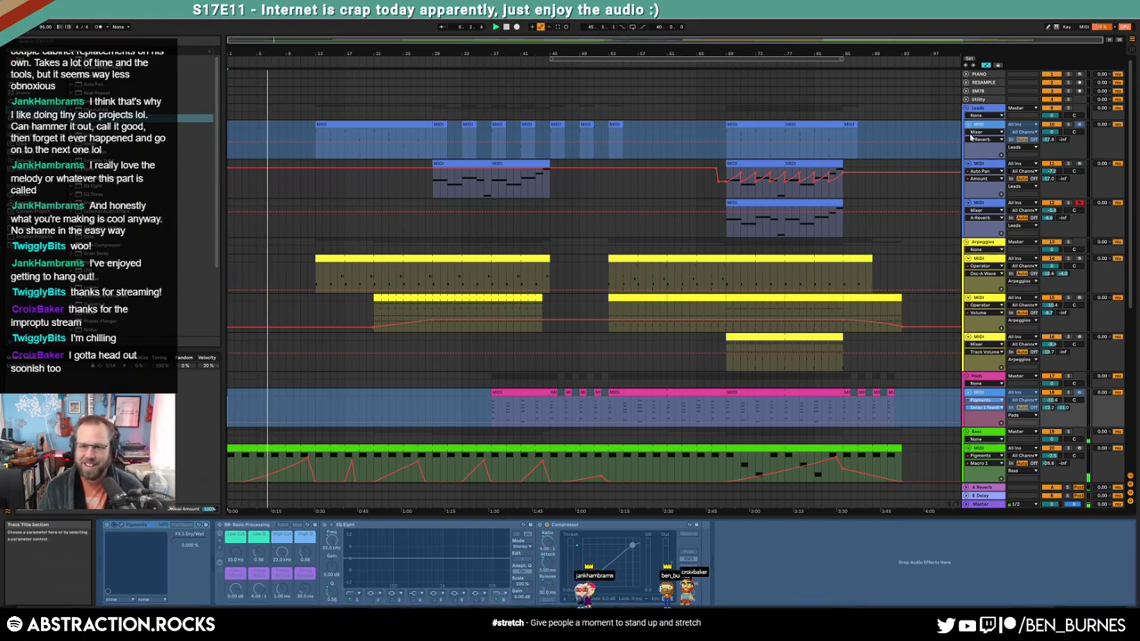
Fold the three lead tracks and the three arpeggio tracks
click(968, 125)
click(968, 132)
click(969, 141)
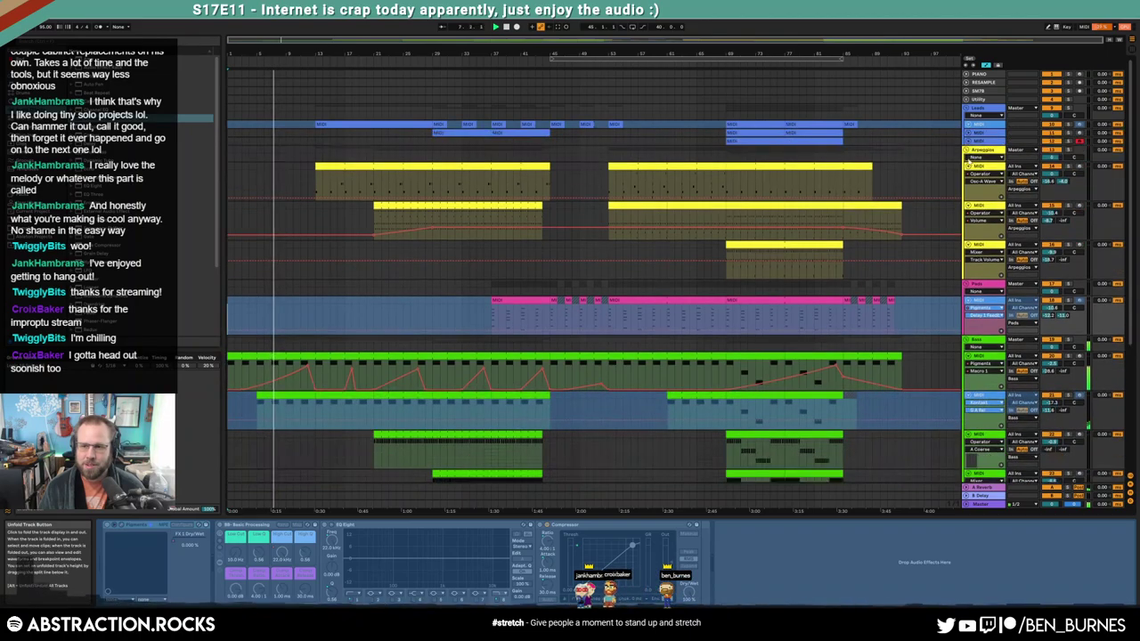
click(968, 165)
click(968, 174)
click(968, 184)
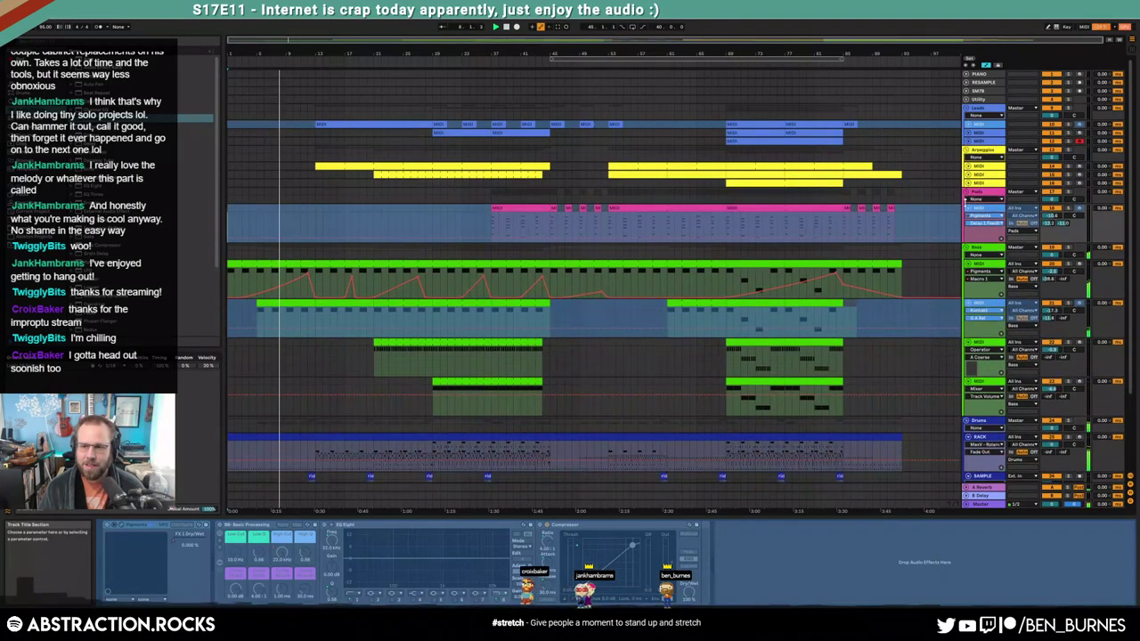
Fold the pad track, the four bass tracks and the drum rack and sample tracks, and hide the automation
click(968, 208)
click(969, 233)
click(968, 242)
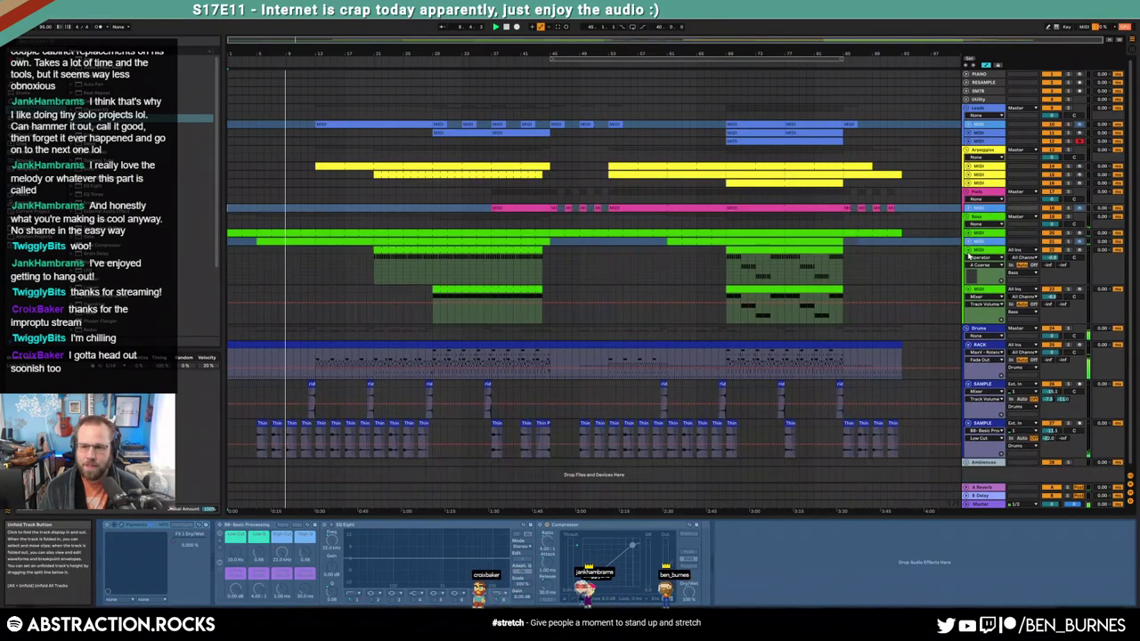
click(968, 250)
click(968, 257)
click(968, 282)
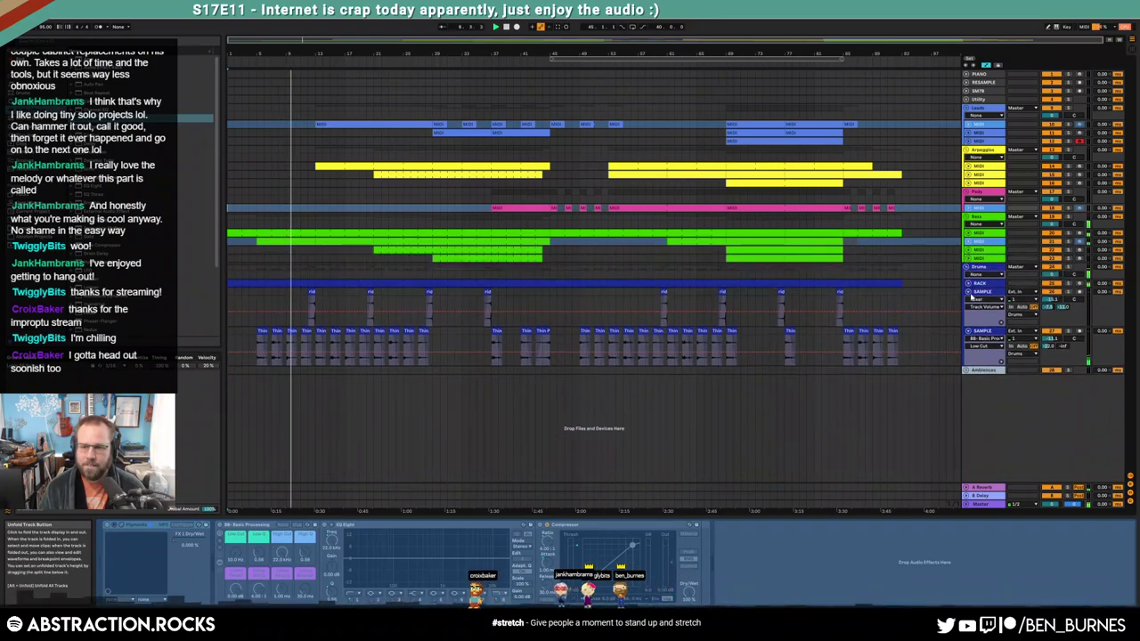
click(968, 292)
click(968, 300)
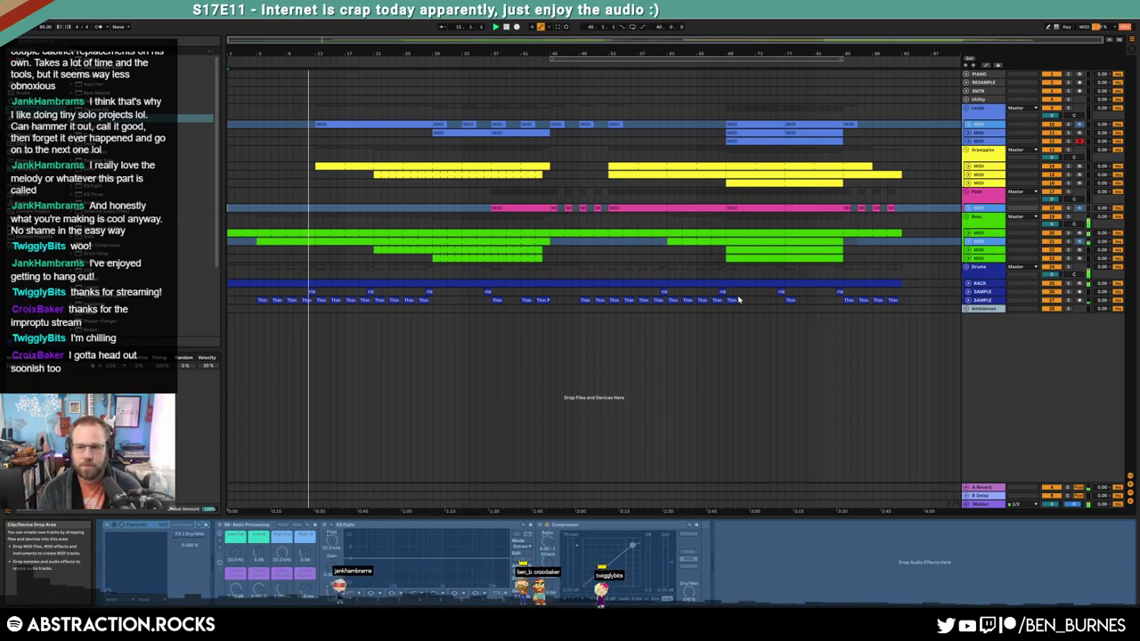
Restart the master's loudness measurement during playback and raise the Glue Compressor's makeup gain
click(983, 505)
click(868, 526)
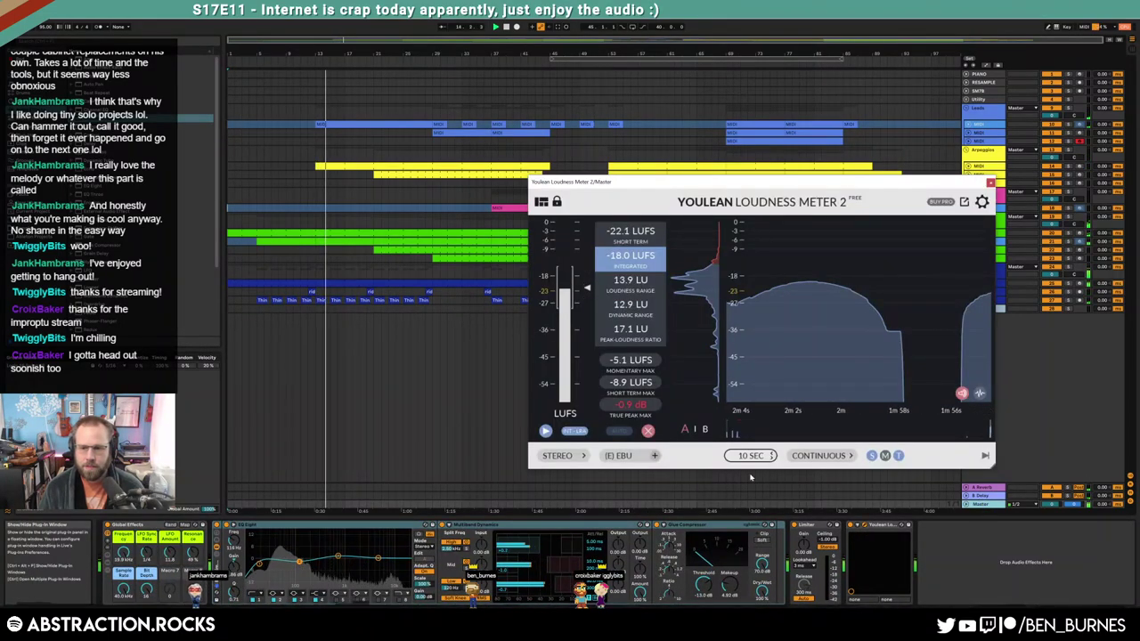
click(647, 431)
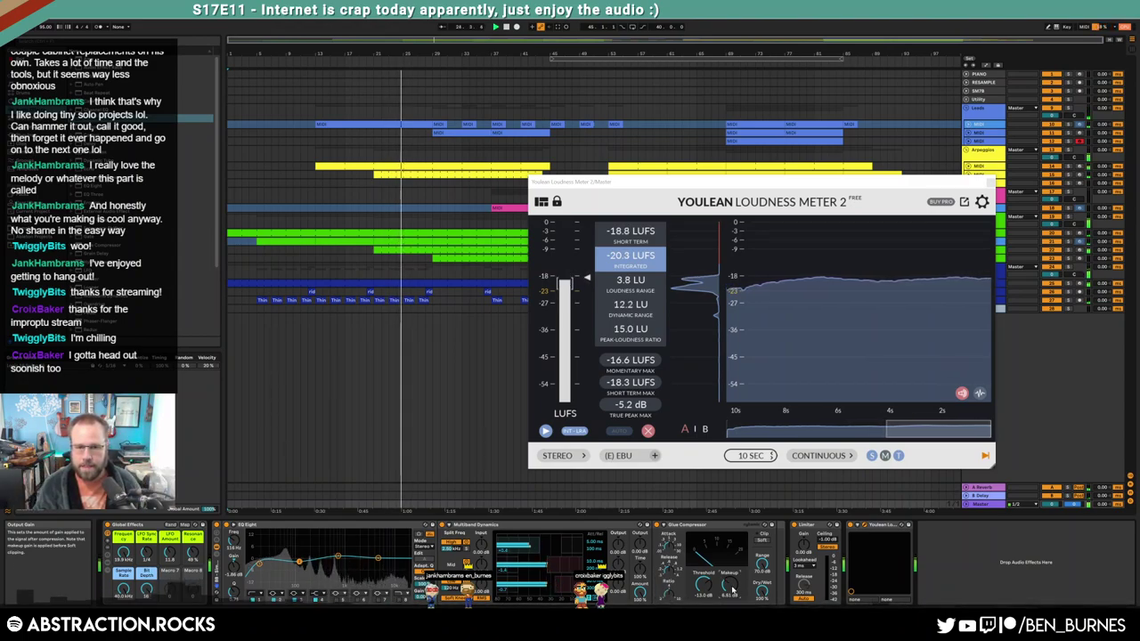
drag(994, 189, 933, 256)
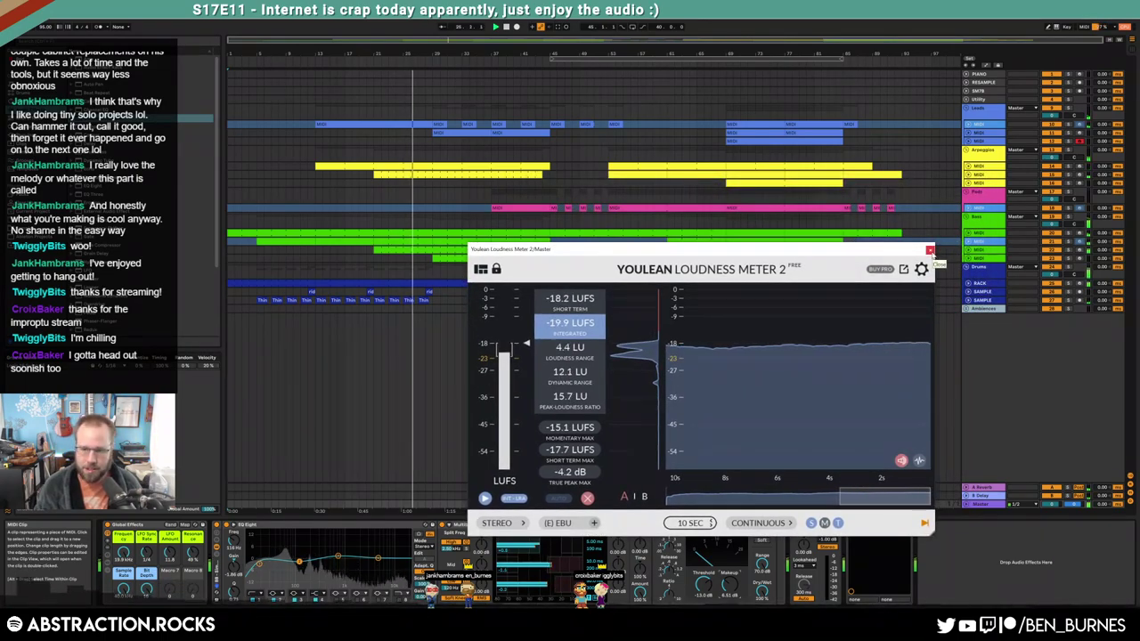
click(930, 251)
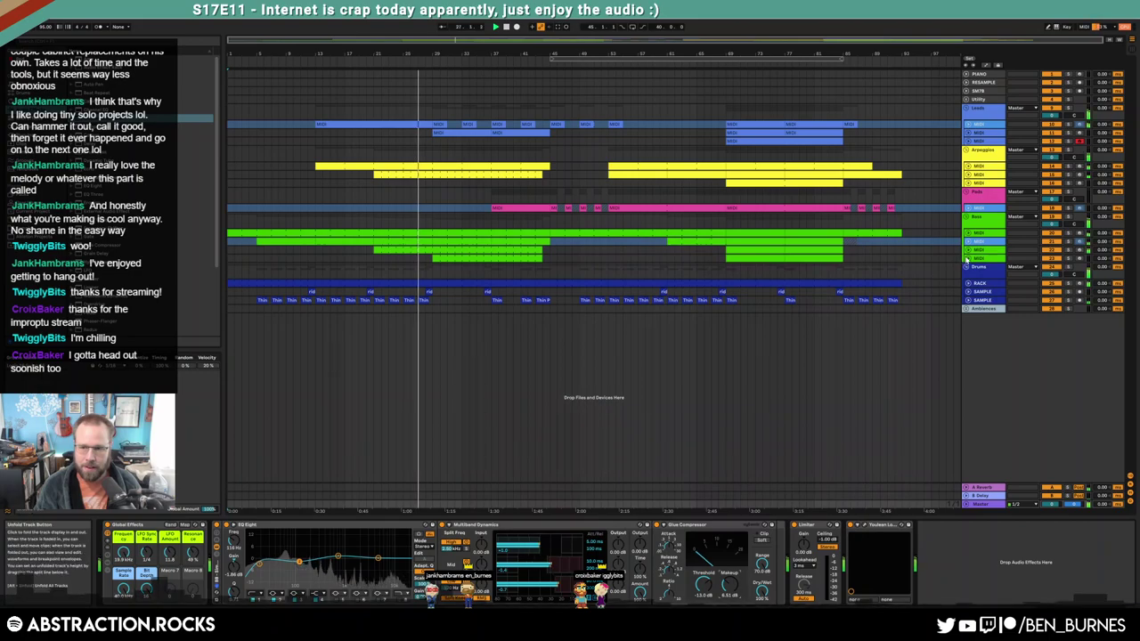
Unfold the fourth bass track and slightly lower its volume
click(966, 258)
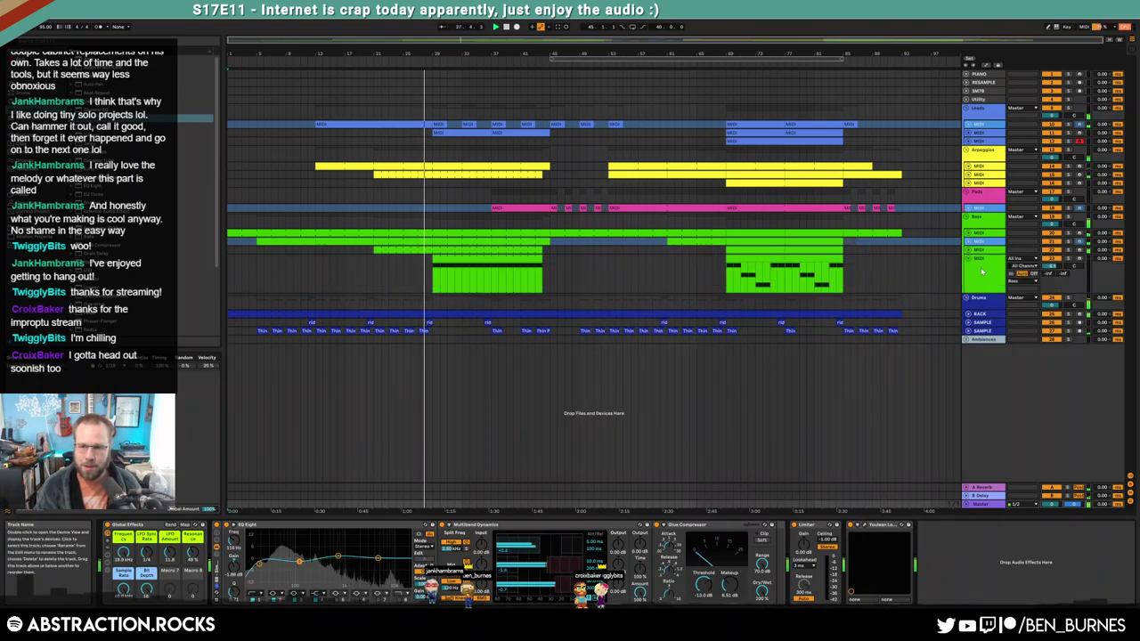
click(986, 277)
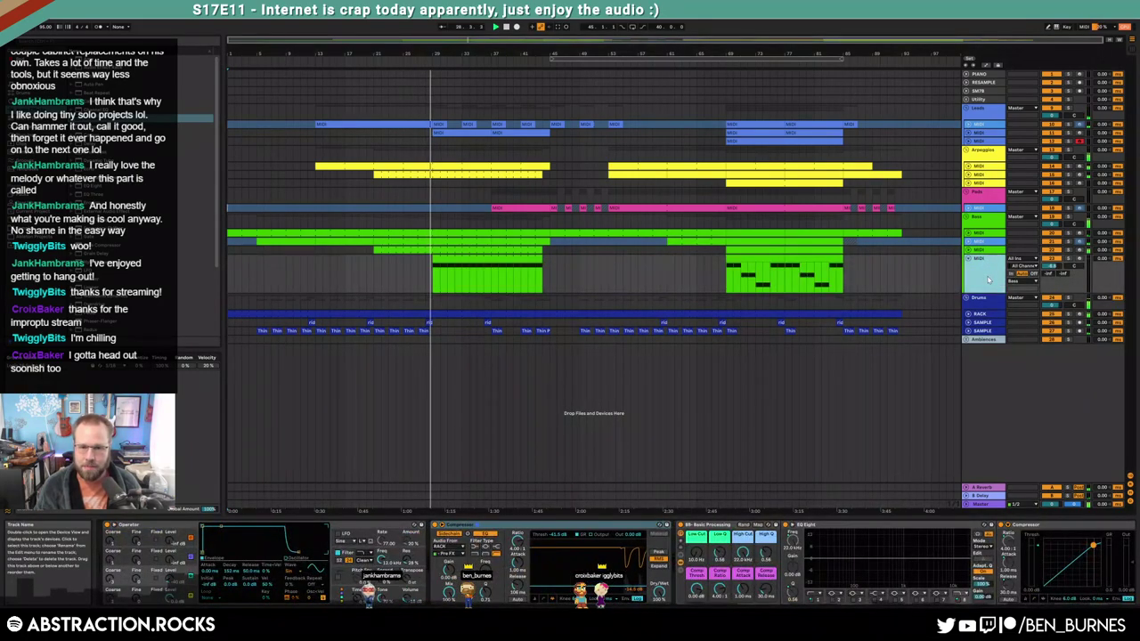
drag(1052, 267, 1052, 271)
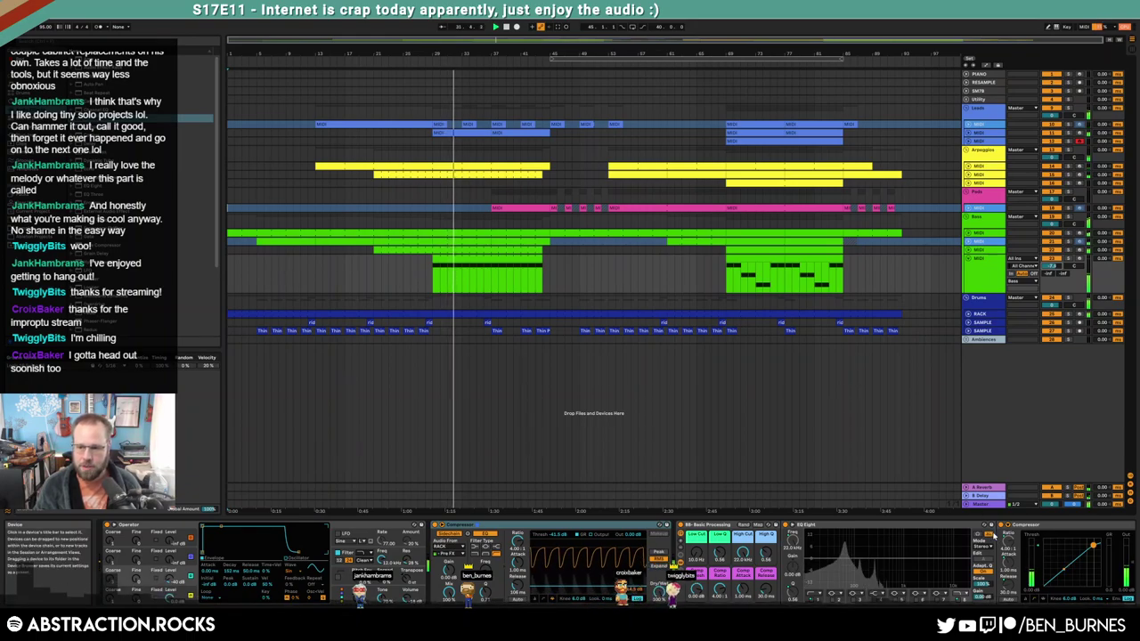
Check the song's loudness during playback with the master's Youlean Loudness Meter
click(984, 505)
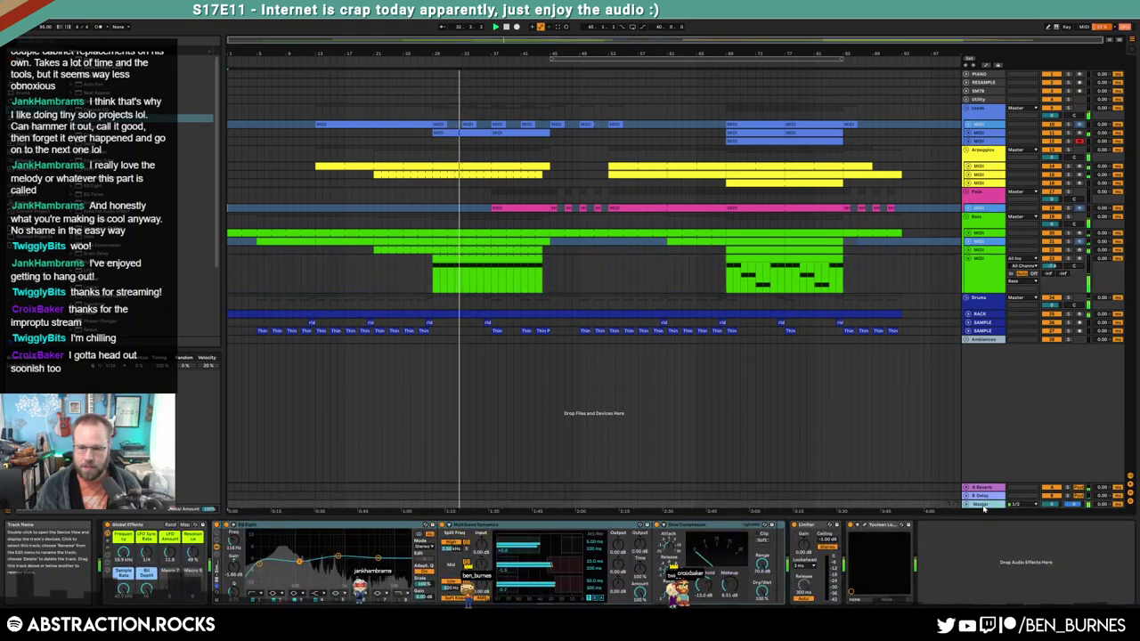
click(865, 527)
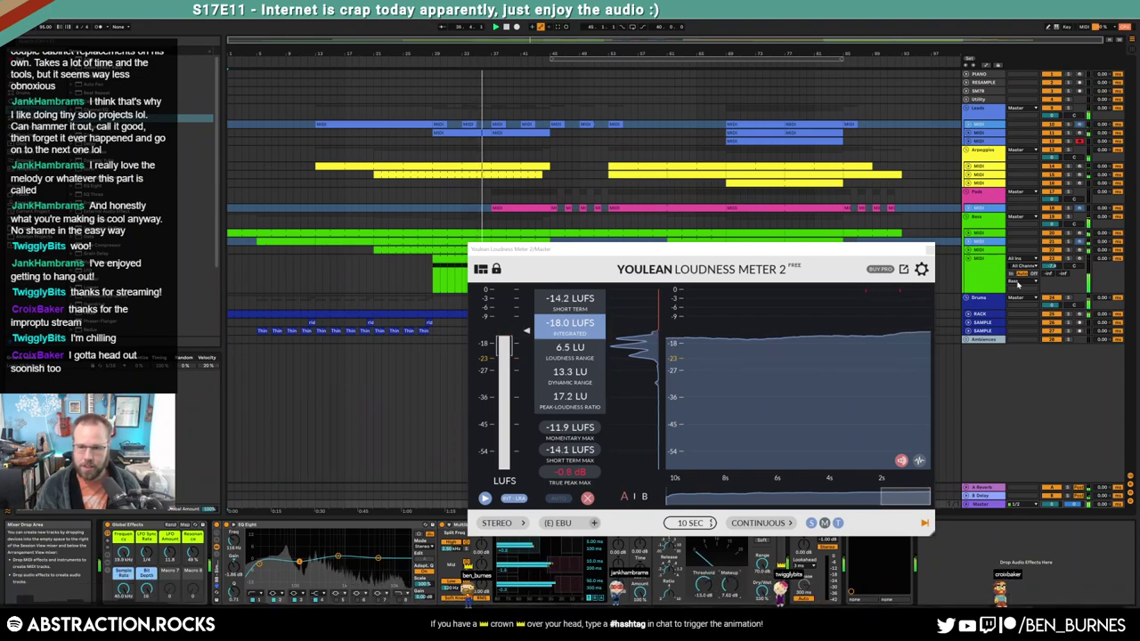
click(930, 251)
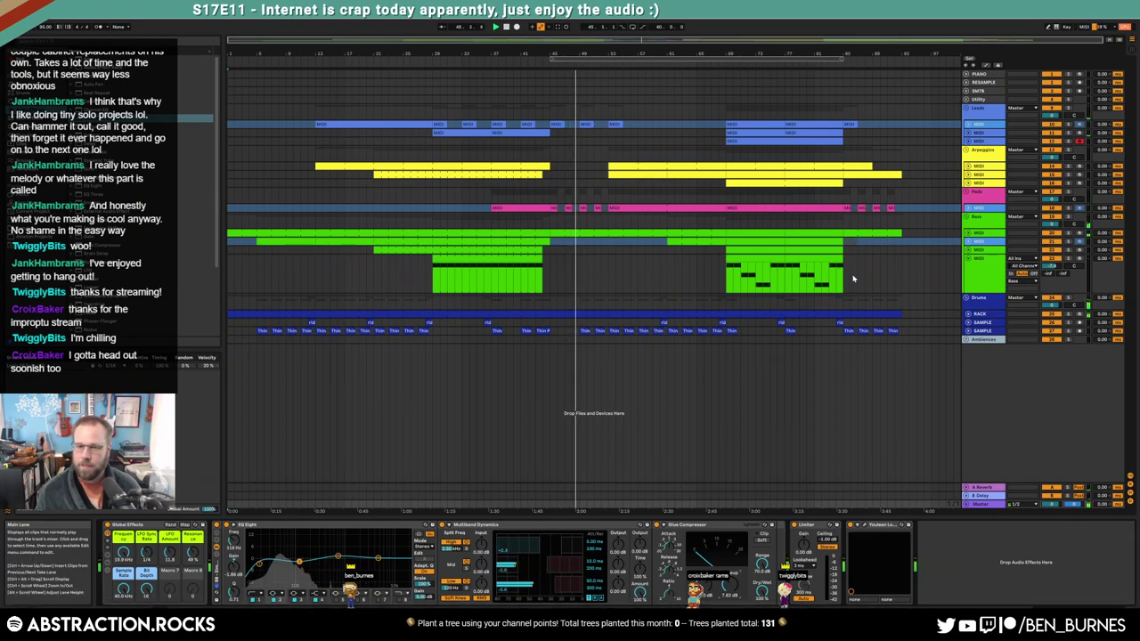
Unfold the first bass track and open its Pigments instrument on the synth page
click(969, 233)
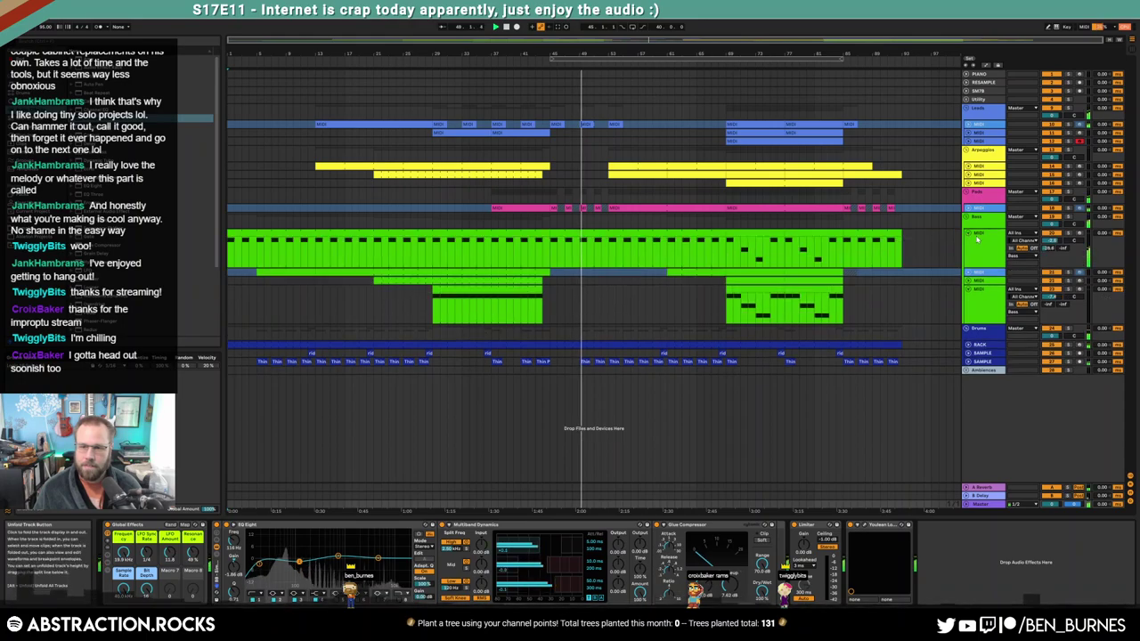
click(980, 239)
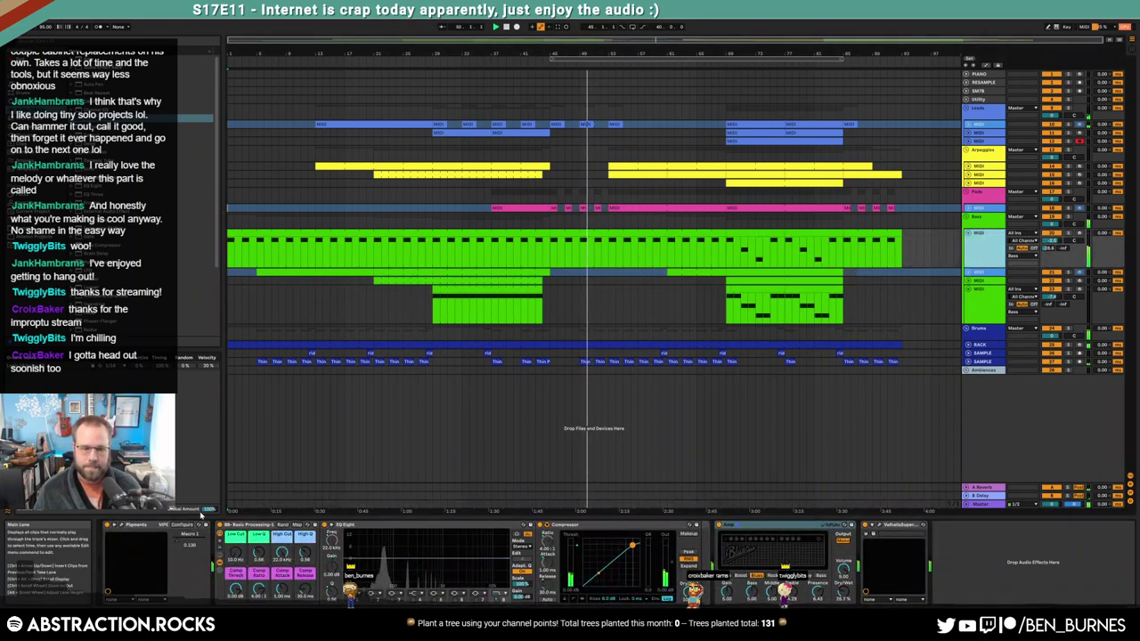
click(124, 526)
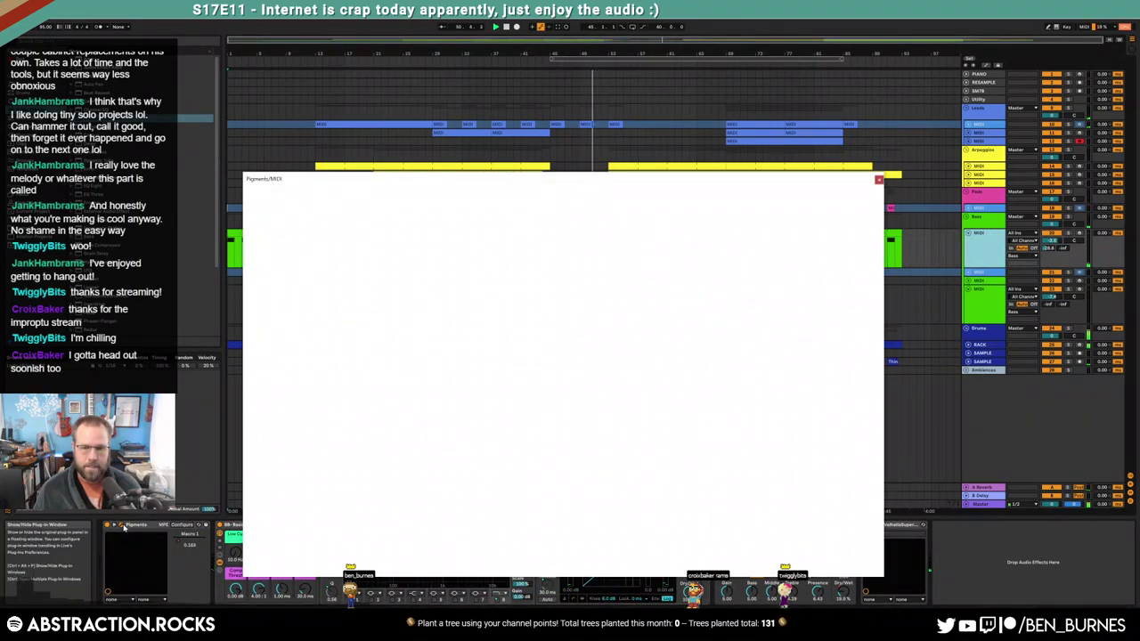
click(729, 197)
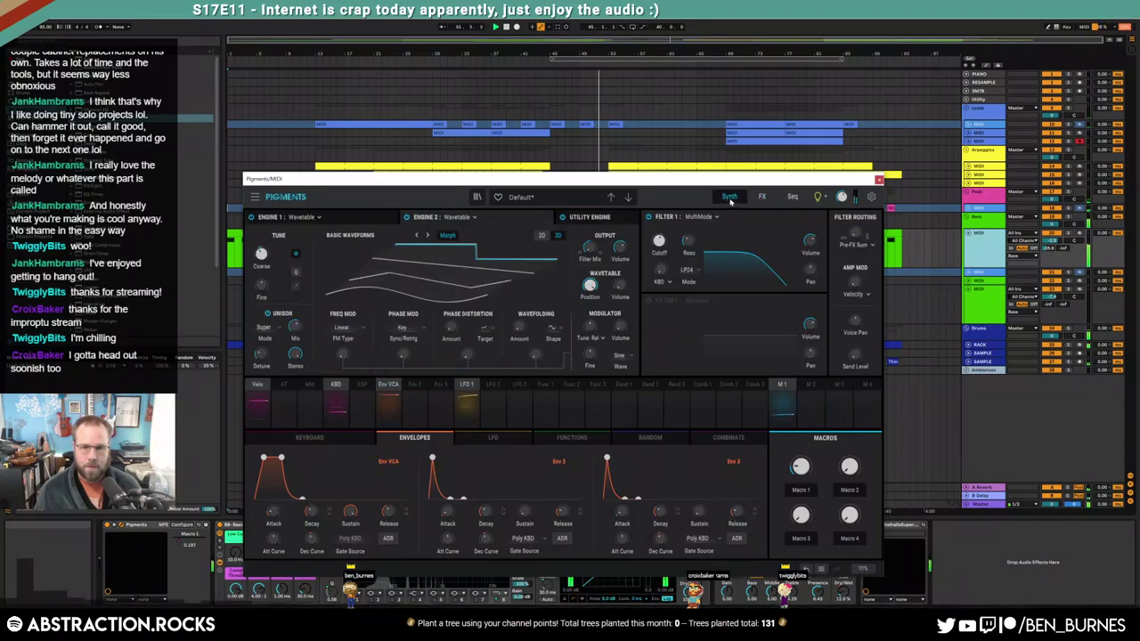
drag(681, 182, 484, 261)
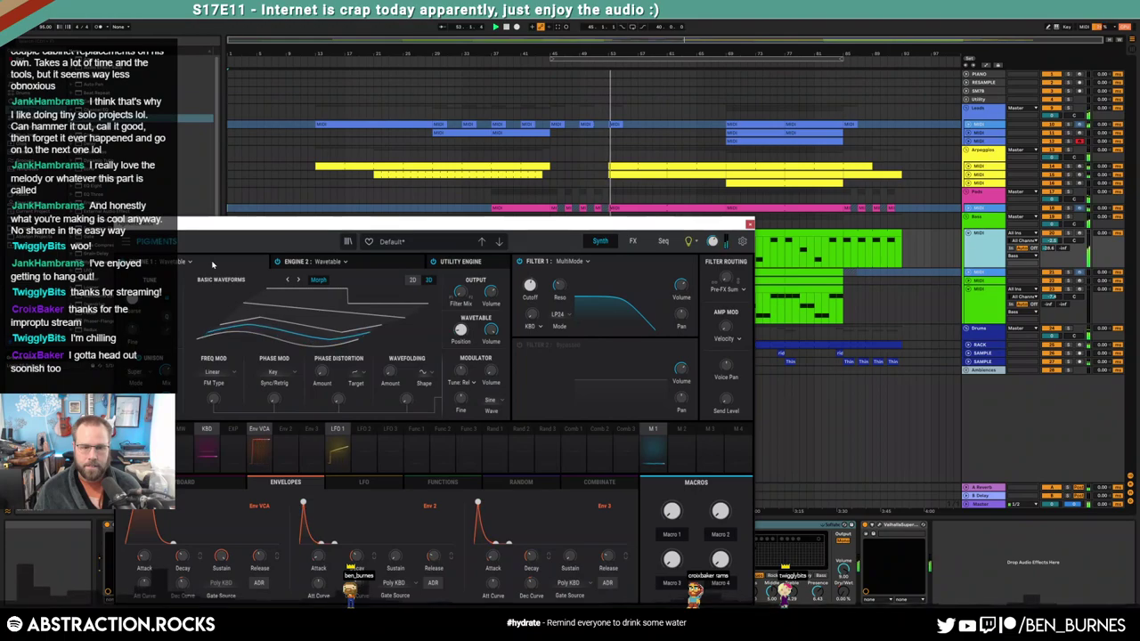
Set the reset source of LFO 1 in the bass track's Pigments to Free Running
click(337, 456)
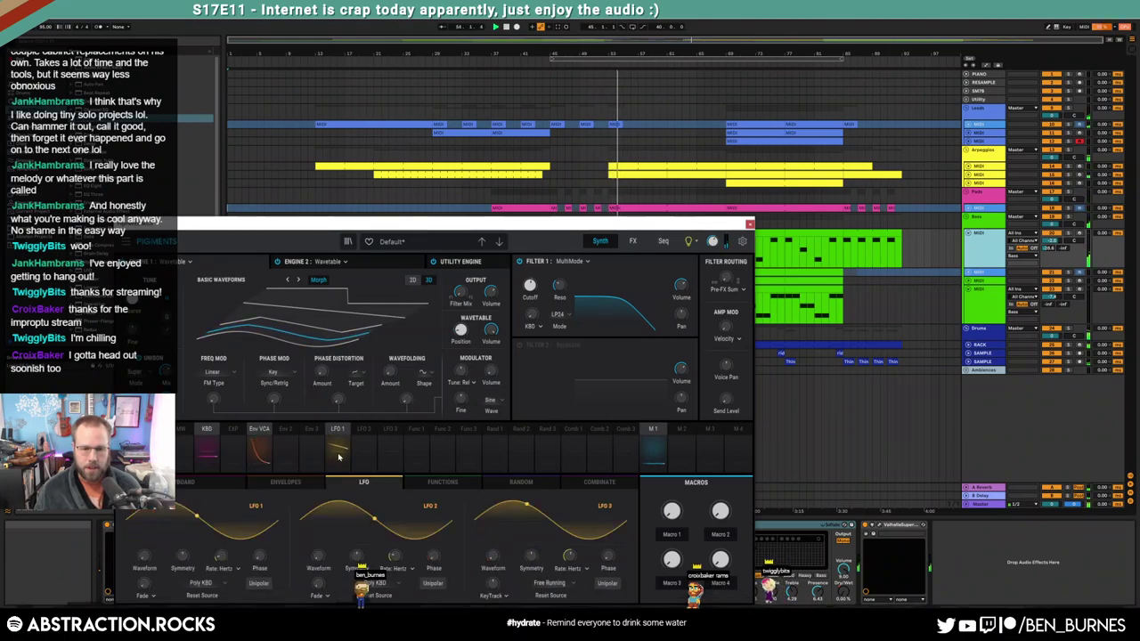
click(221, 587)
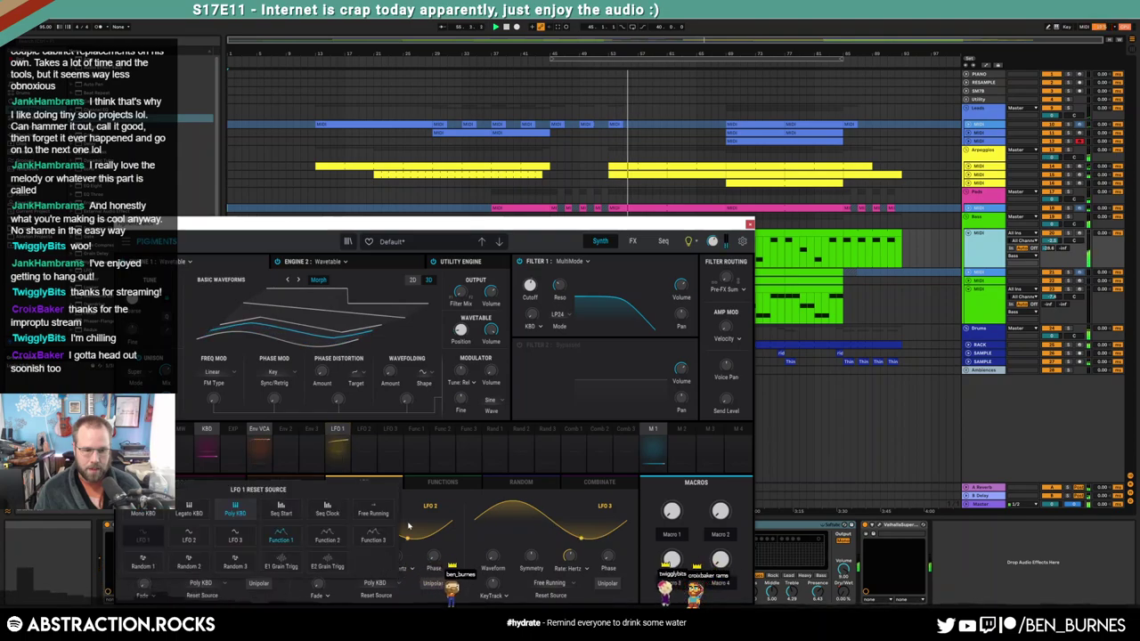
click(367, 513)
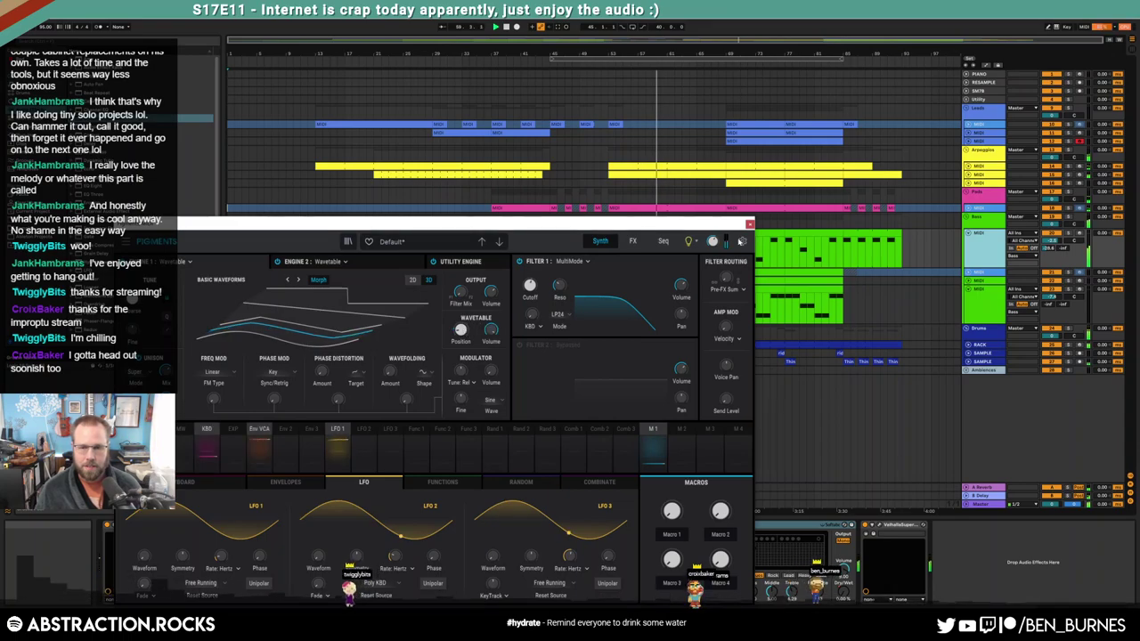
Close Pigments, unfold the second arpeggio track and open its MIDI clip starting at bar 61
click(749, 224)
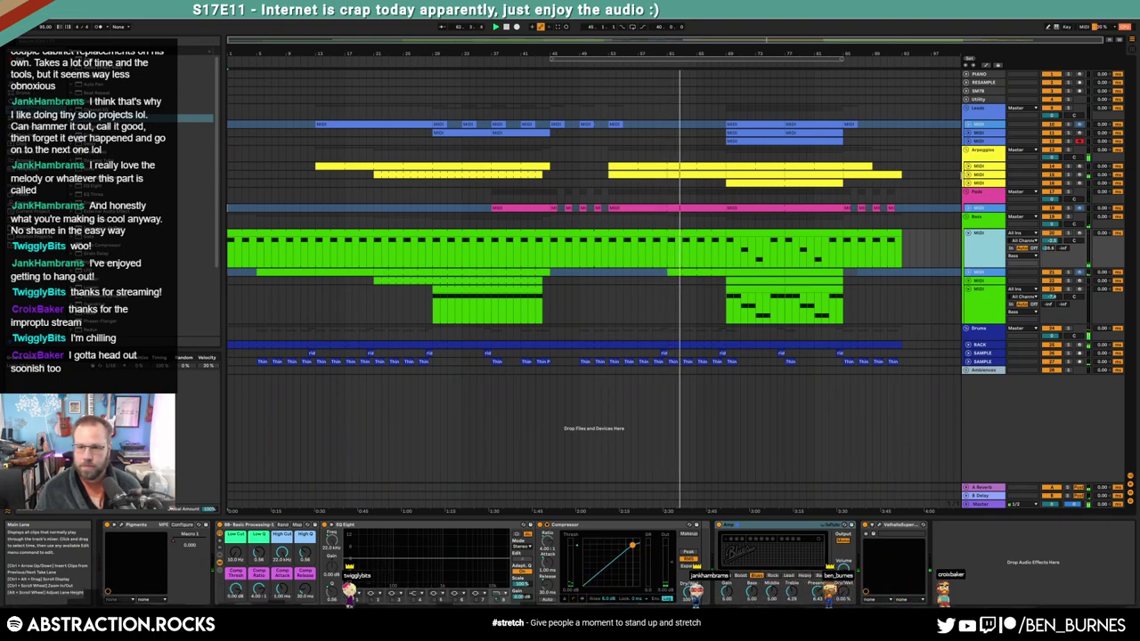
click(968, 175)
double_click(684, 176)
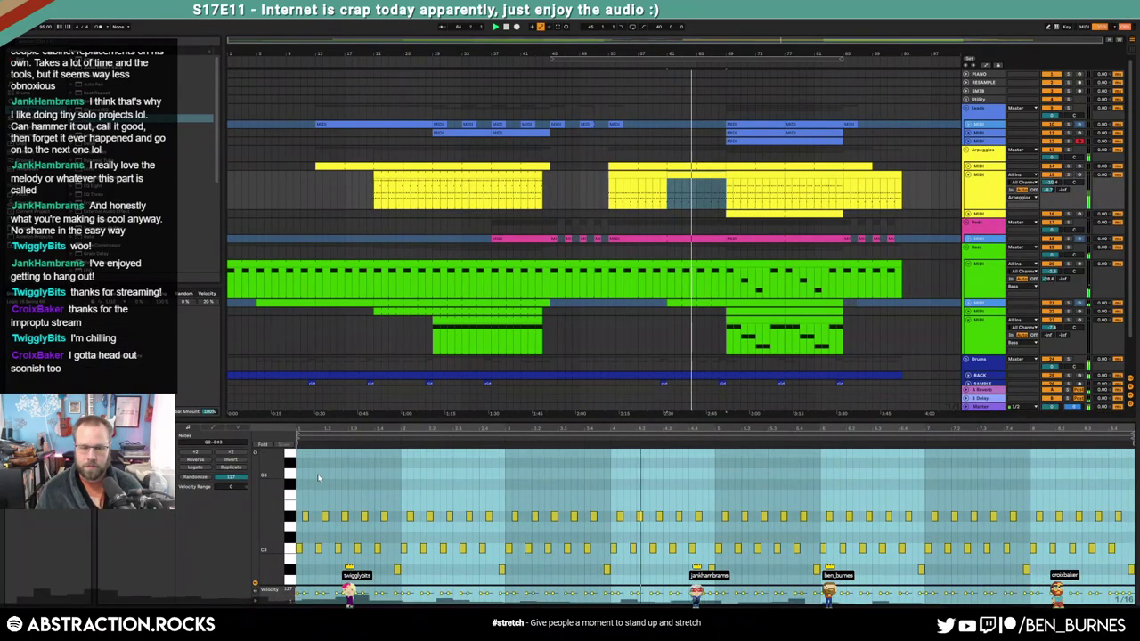
scroll(623, 490, up, 2)
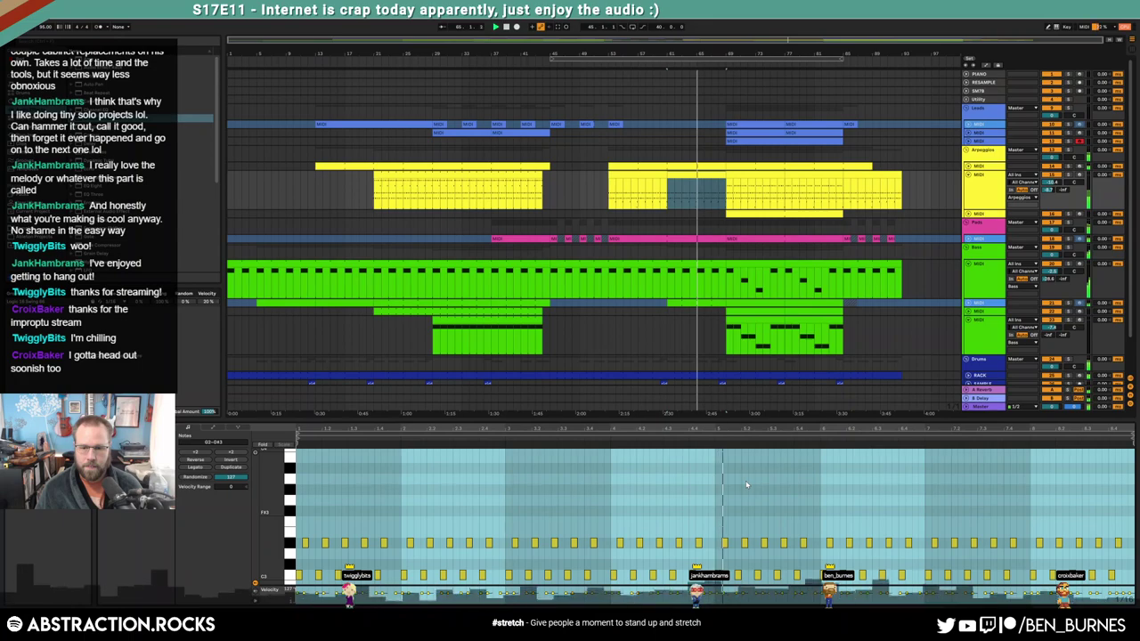
scroll(733, 478, up, 1)
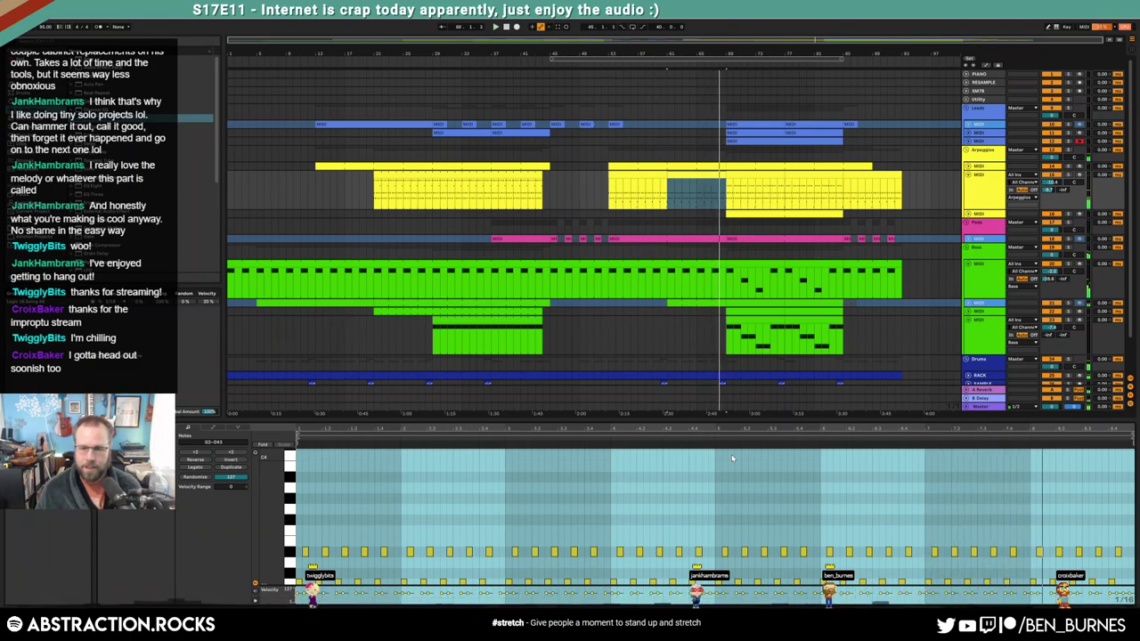
Add a high line of C4, A#3, G#3, G3, G#3, A#3 and D4 from the clip's fifth bar and play it back
double_click(732, 454)
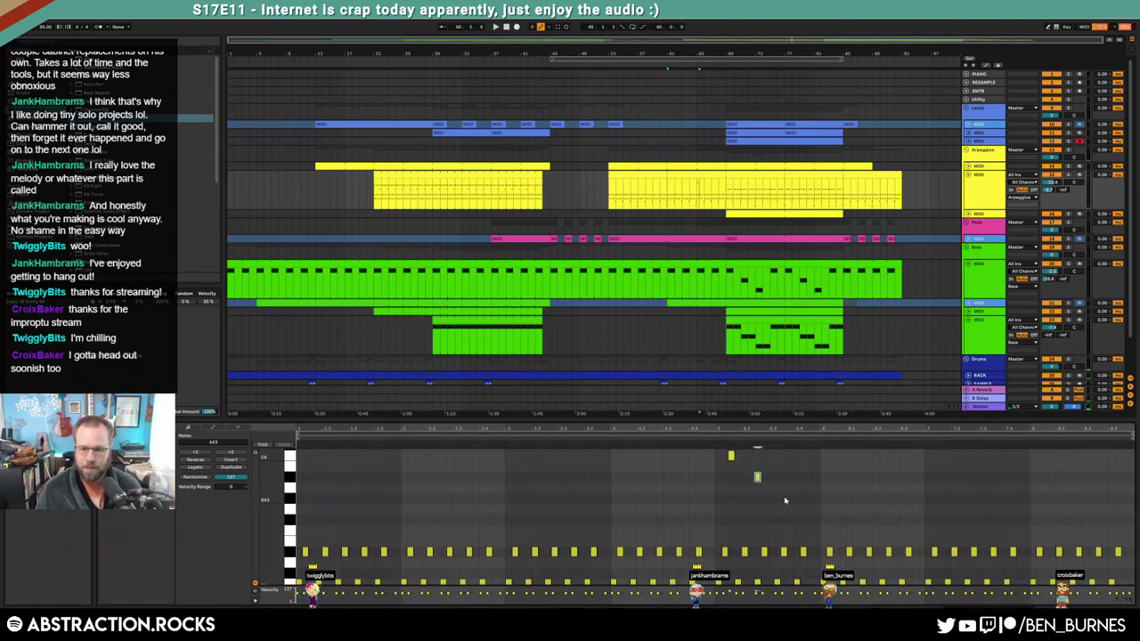
double_click(853, 475)
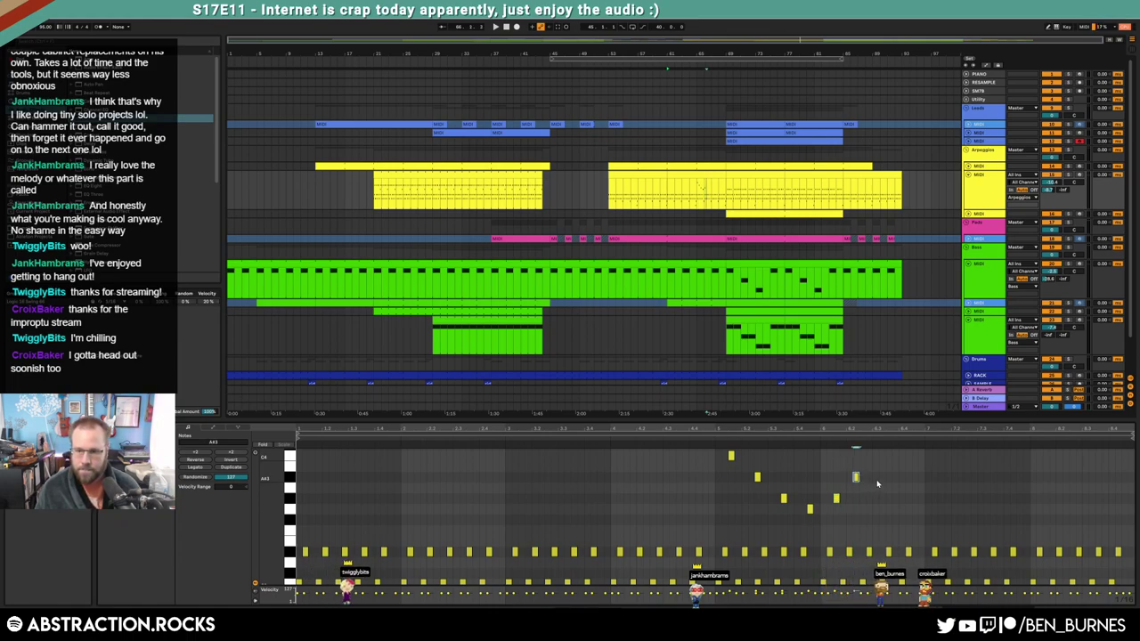
scroll(873, 490, up, 3)
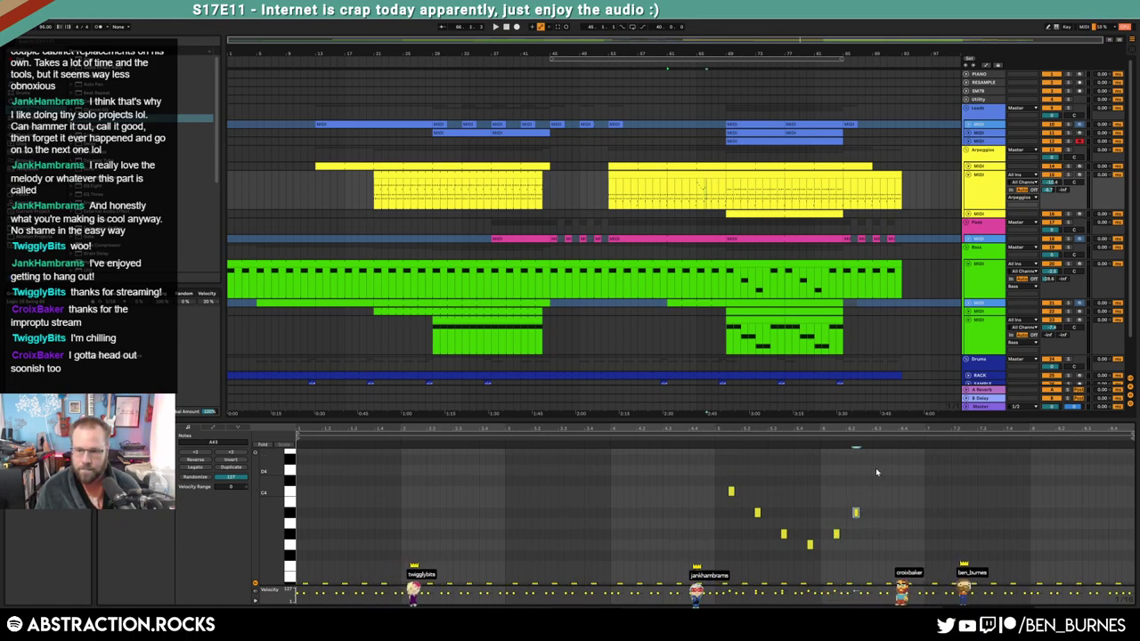
double_click(875, 471)
key(space)
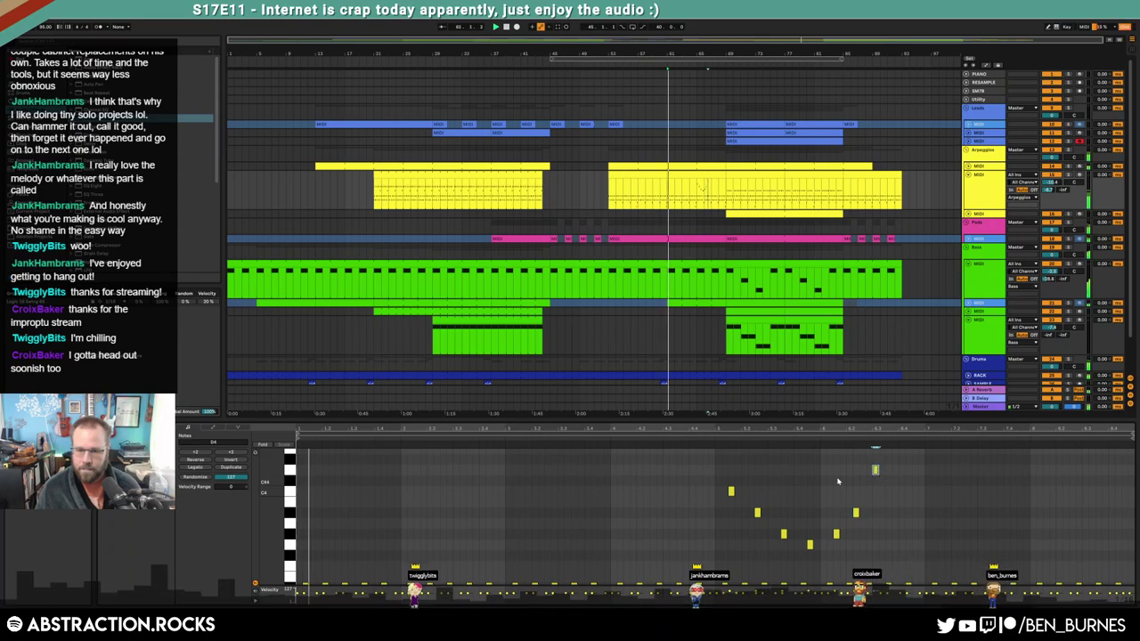
key(space)
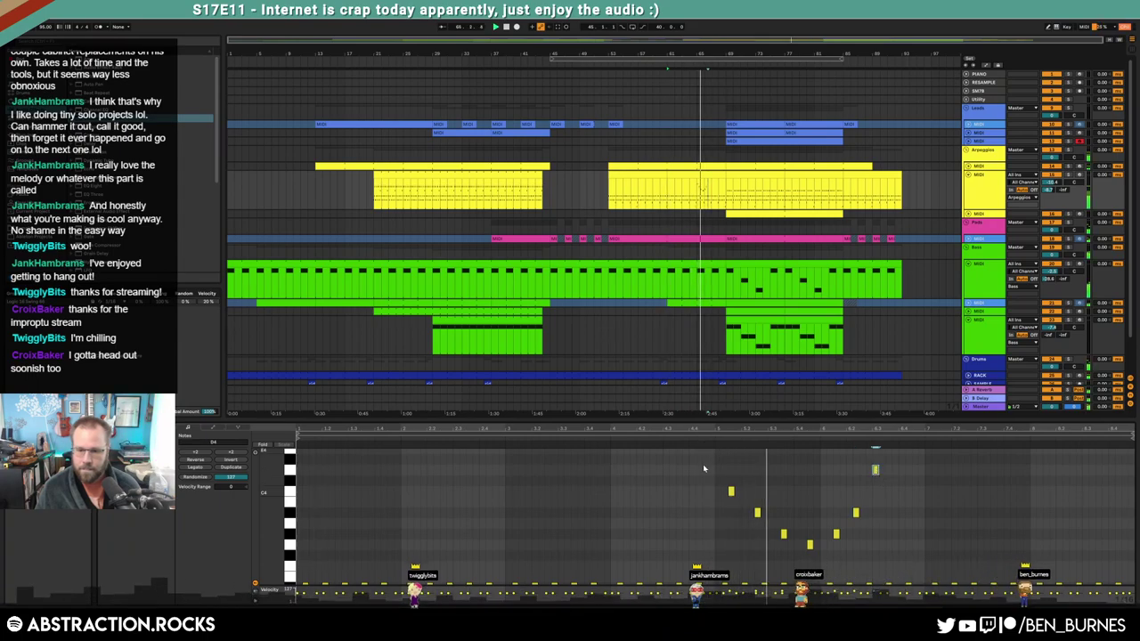
Move the notes after the first C4 earlier into even spacing and delete the final rising A#3 and D4
drag(745, 503, 819, 559)
key(Left)
key(Left)
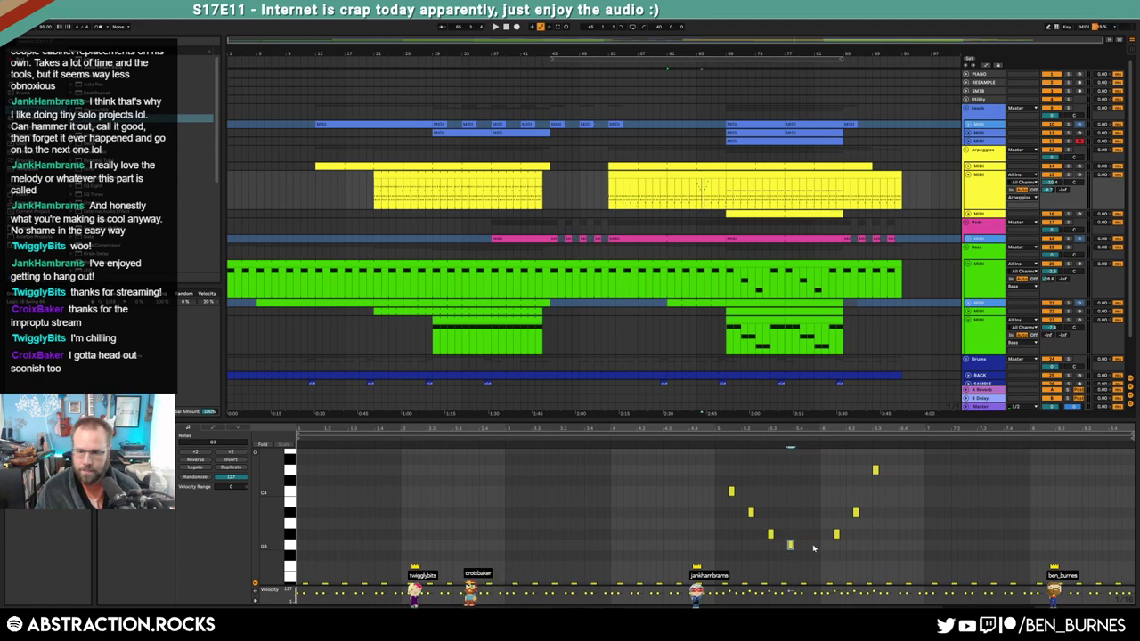
scroll(811, 545, down, 2)
drag(825, 477, 871, 540)
key(Left)
key(Left)
key(Left)
key(Left)
drag(825, 484, 883, 443)
key(Right)
key(Delete)
Duplicate the five-note pattern, end the copy on A#3, and duplicate both patterns to fill the clip's last bars
drag(717, 464, 818, 537)
key(ctrl+d)
click(810, 515)
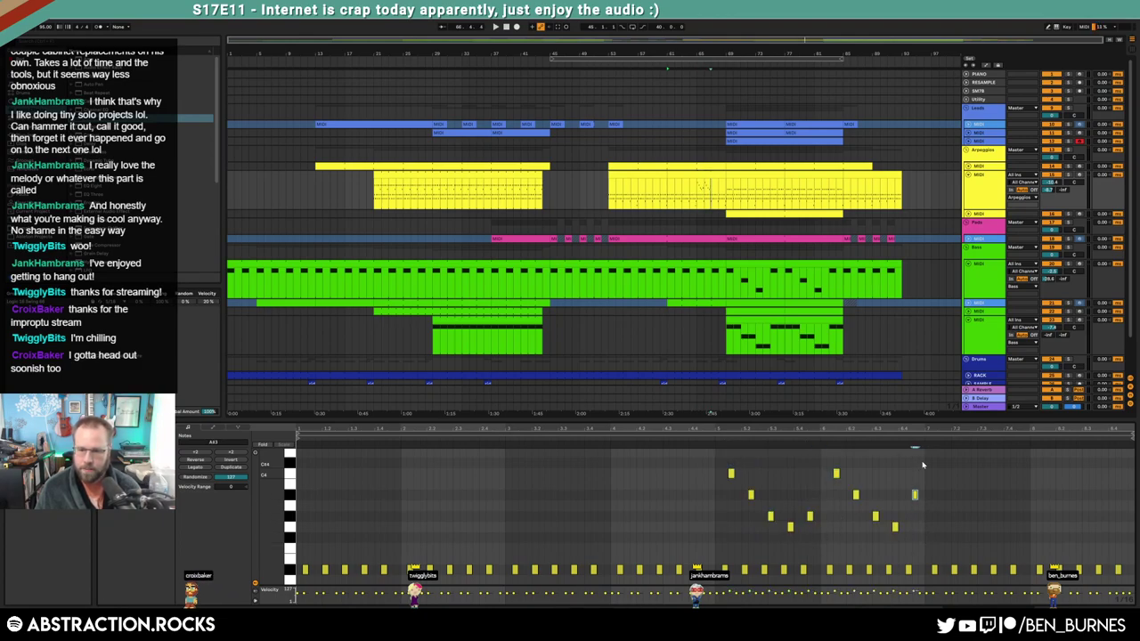
drag(925, 460, 720, 538)
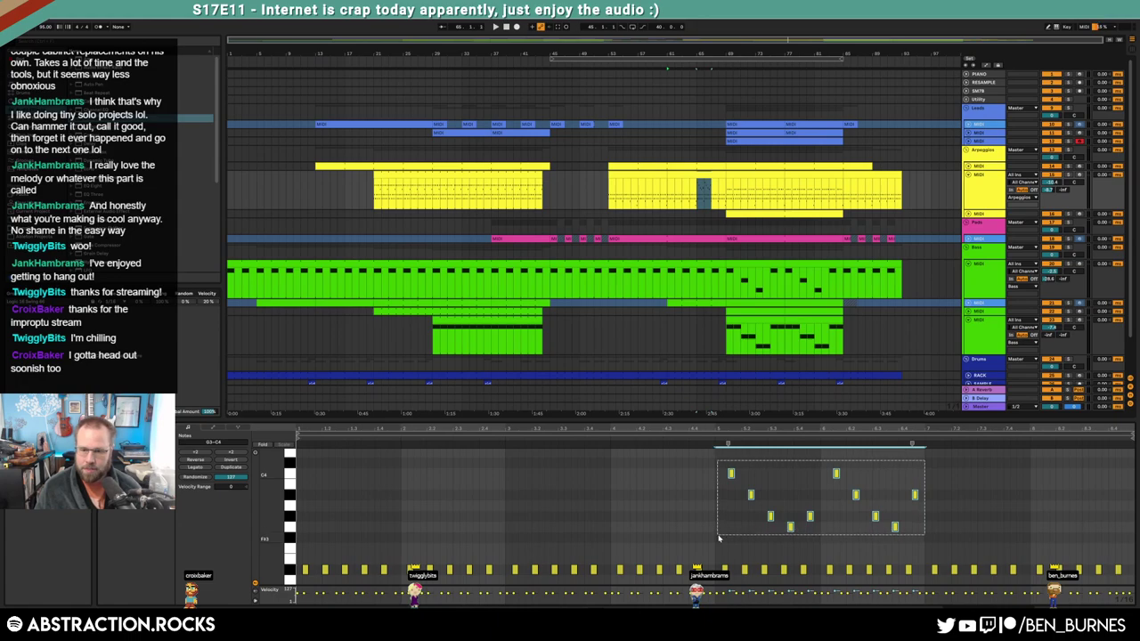
key(ctrl+d)
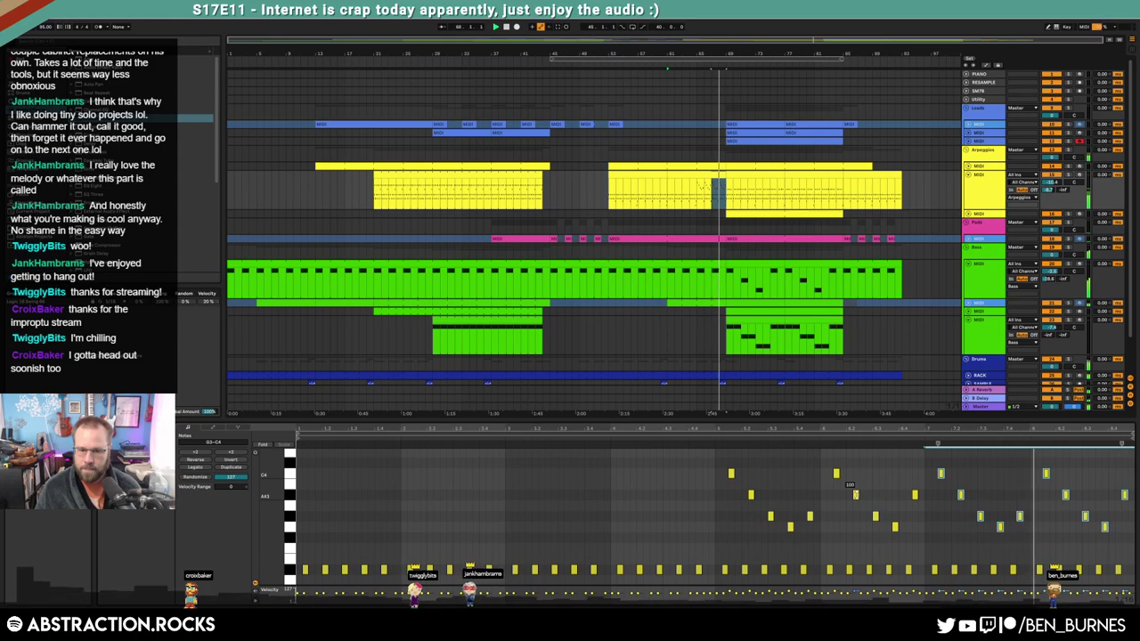
Copy the whole high-note pattern into the start of the arpeggio clip at bar 85 and nudge it two steps later
click(855, 494)
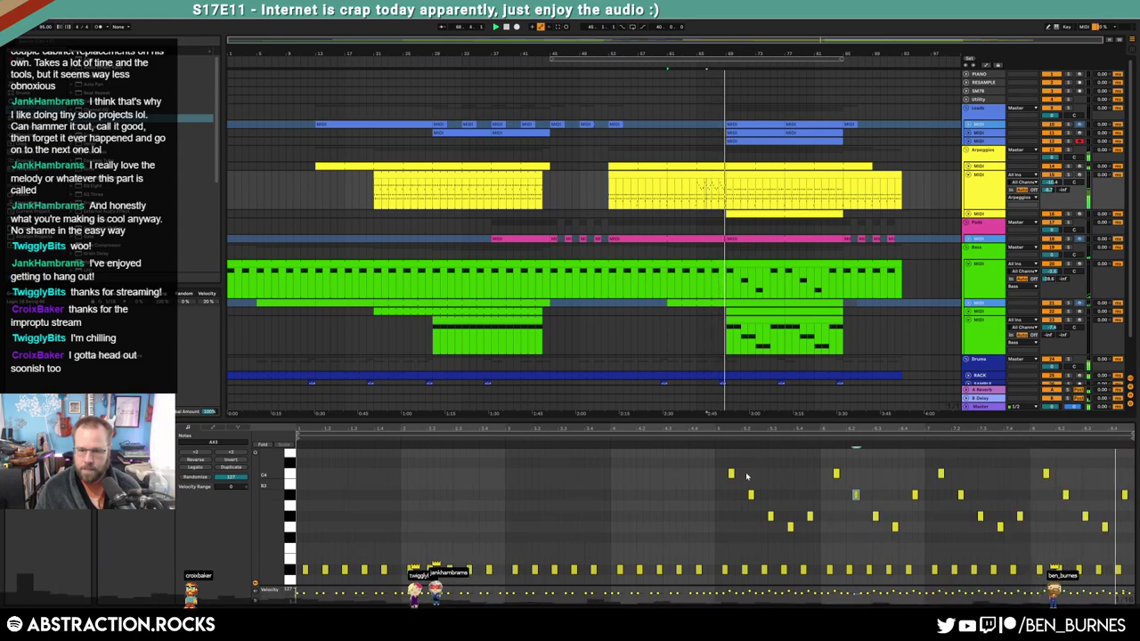
drag(717, 454, 1136, 549)
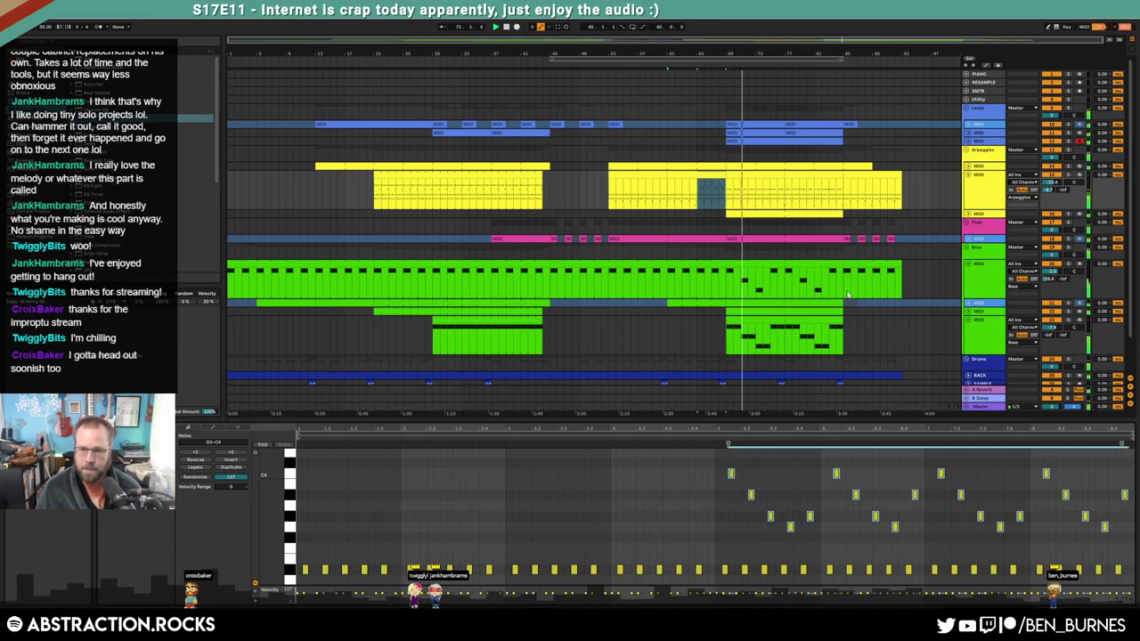
click(857, 184)
drag(270, 463, 271, 501)
click(300, 480)
key(ctrl+v)
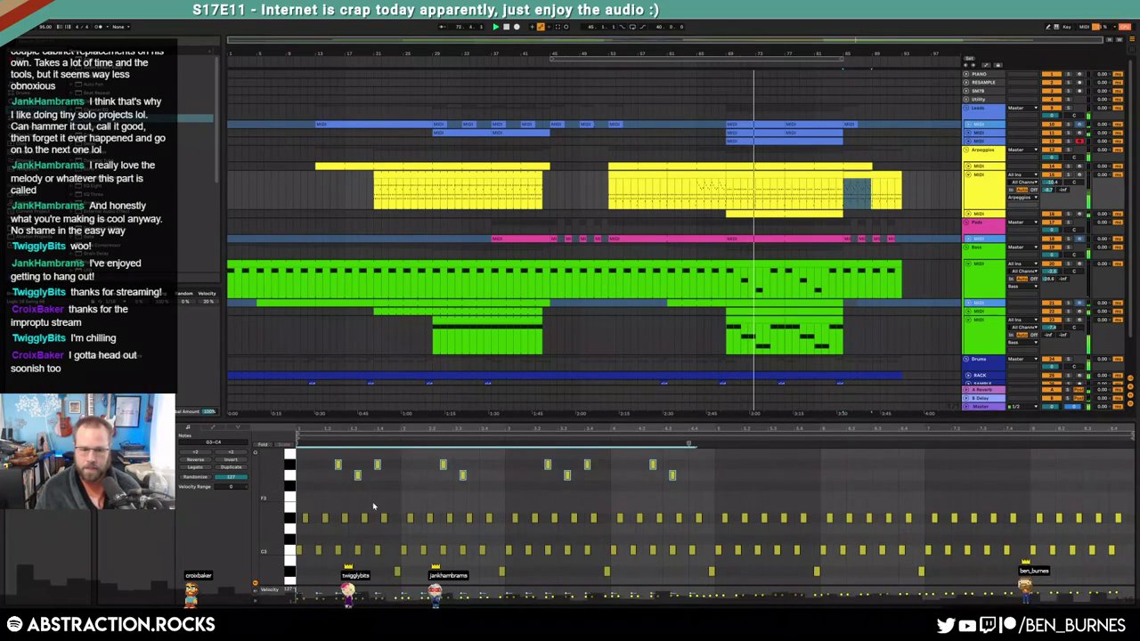
key(Right)
key(Right)
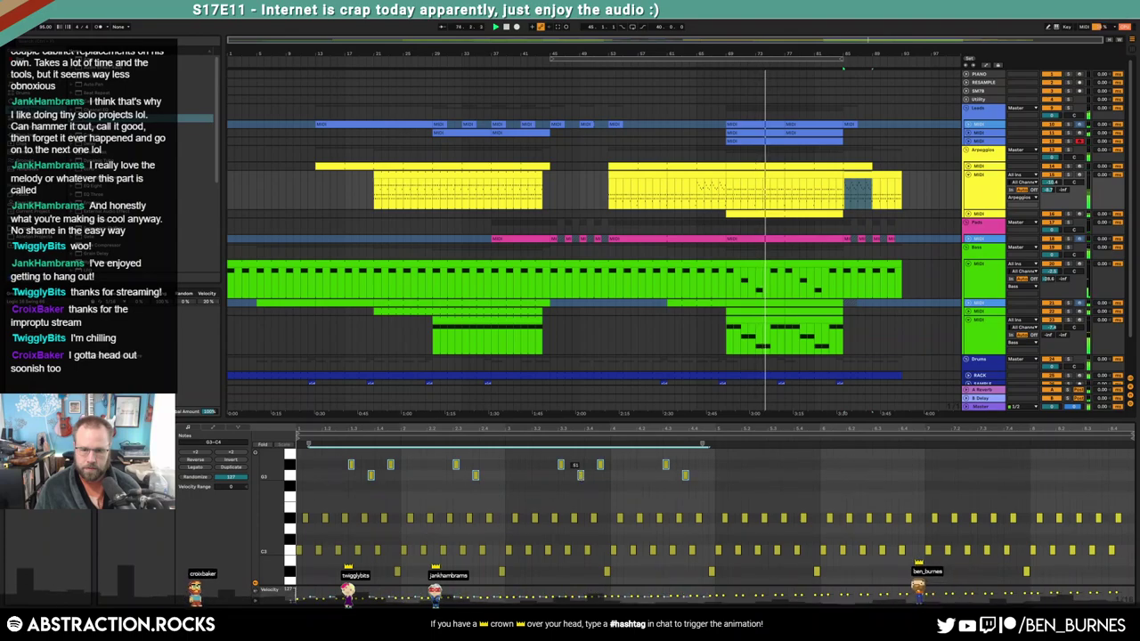
Duplicate the pasted high notes into the second half of the bar 85 clip and close the note editor
scroll(688, 504, up, 3)
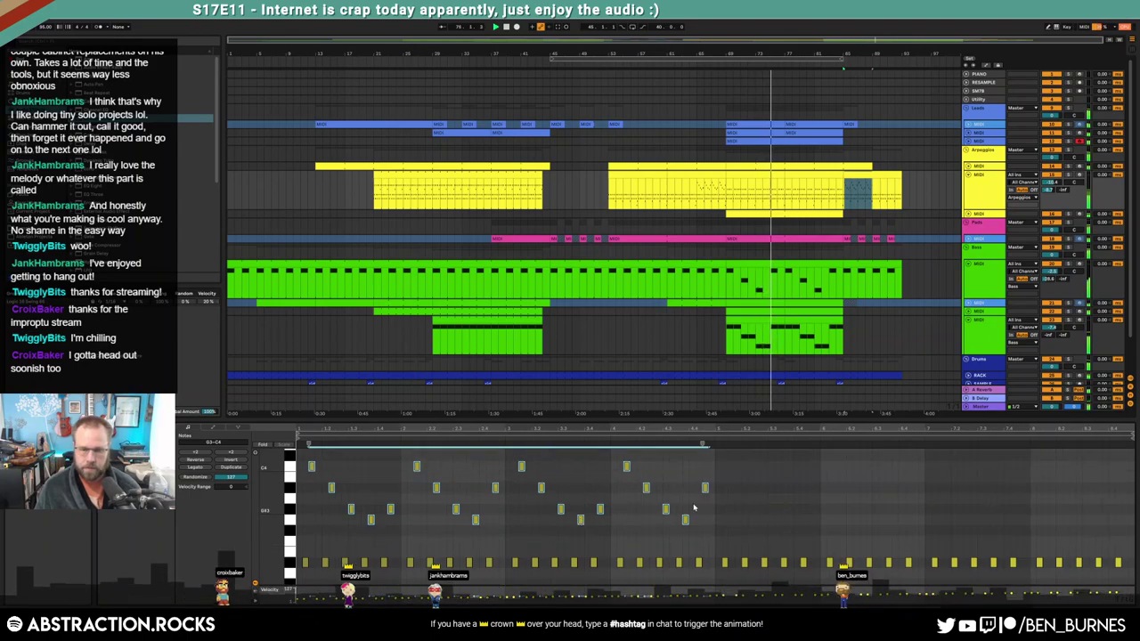
drag(715, 462, 299, 540)
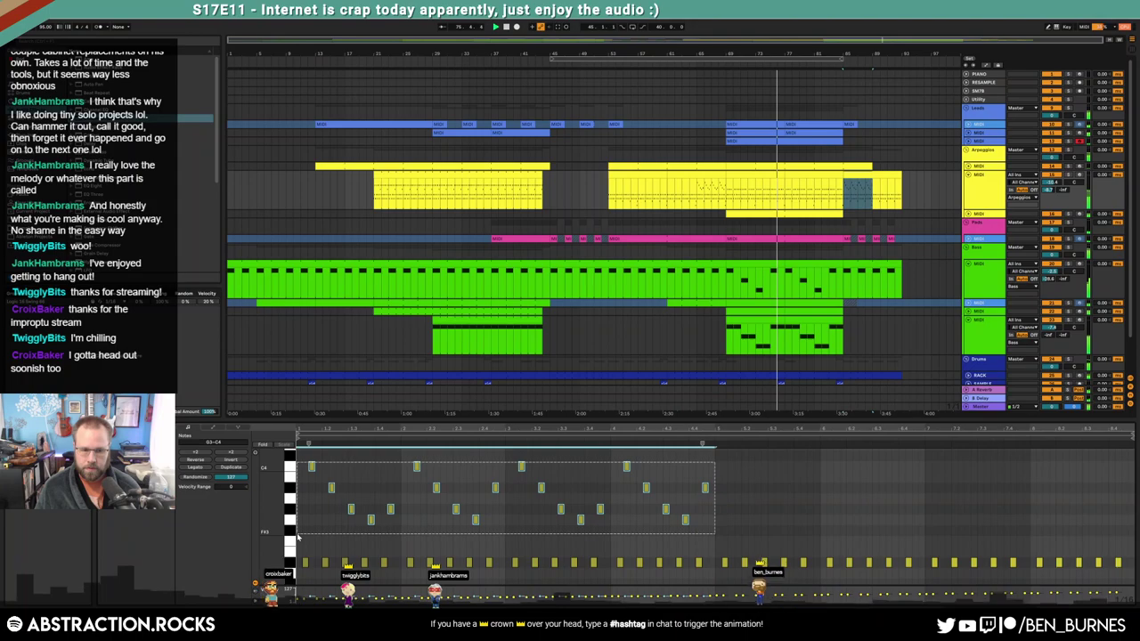
key(ctrl+d)
key(shift+Tab)
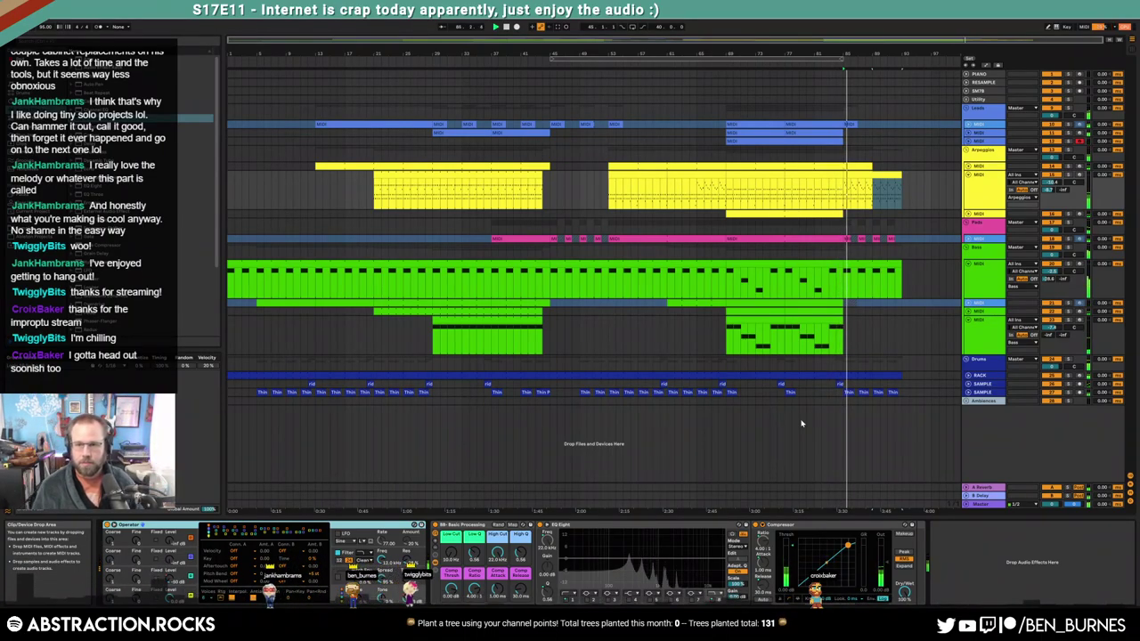
Copy the high-note pattern into the first half of the arpeggio clip at bar 61
click(873, 183)
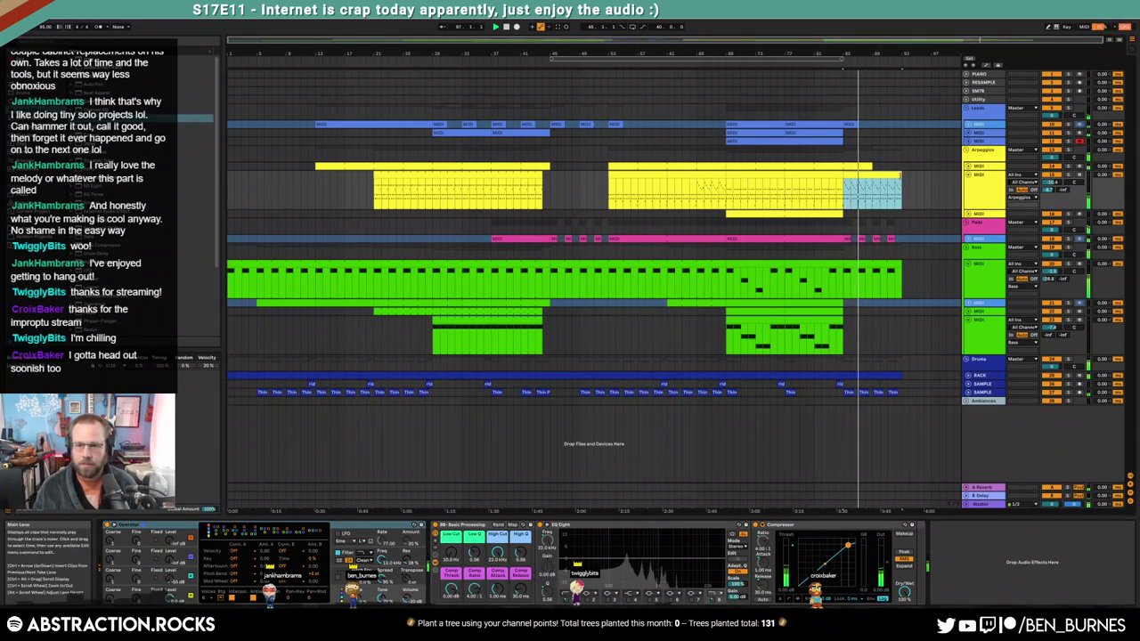
double_click(699, 175)
click(731, 458)
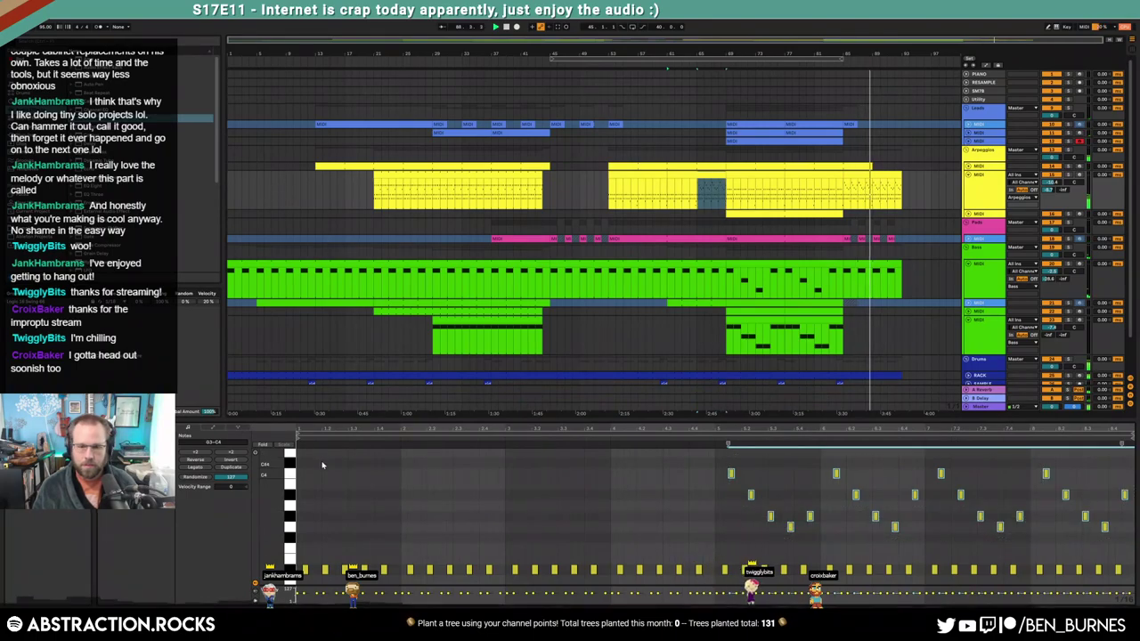
click(316, 465)
key(ctrl+v)
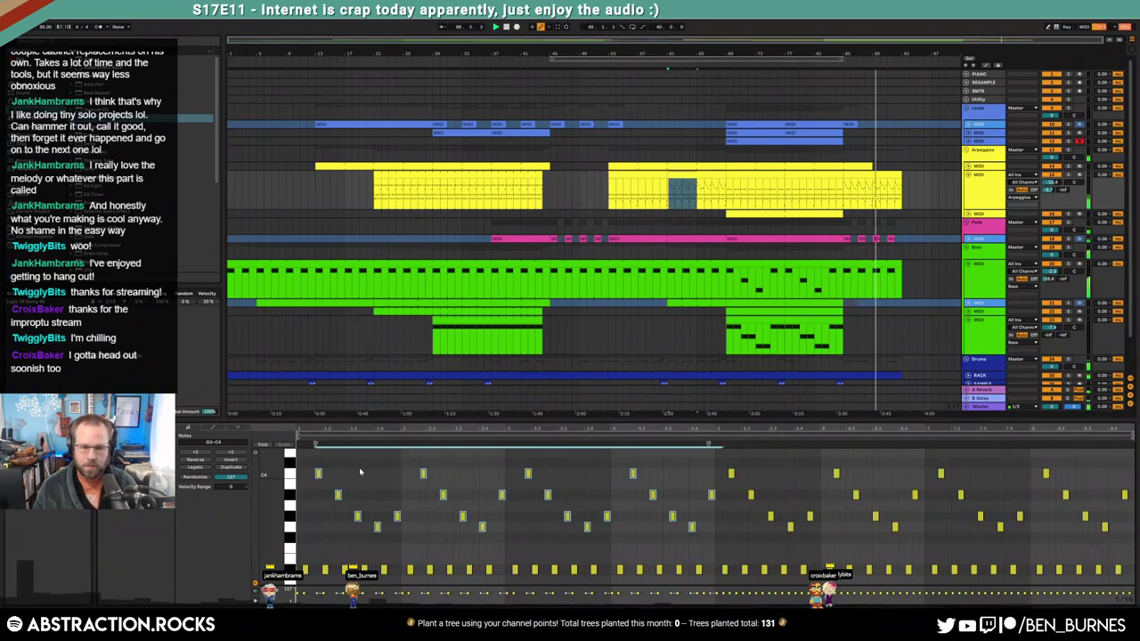
key(shift+Tab)
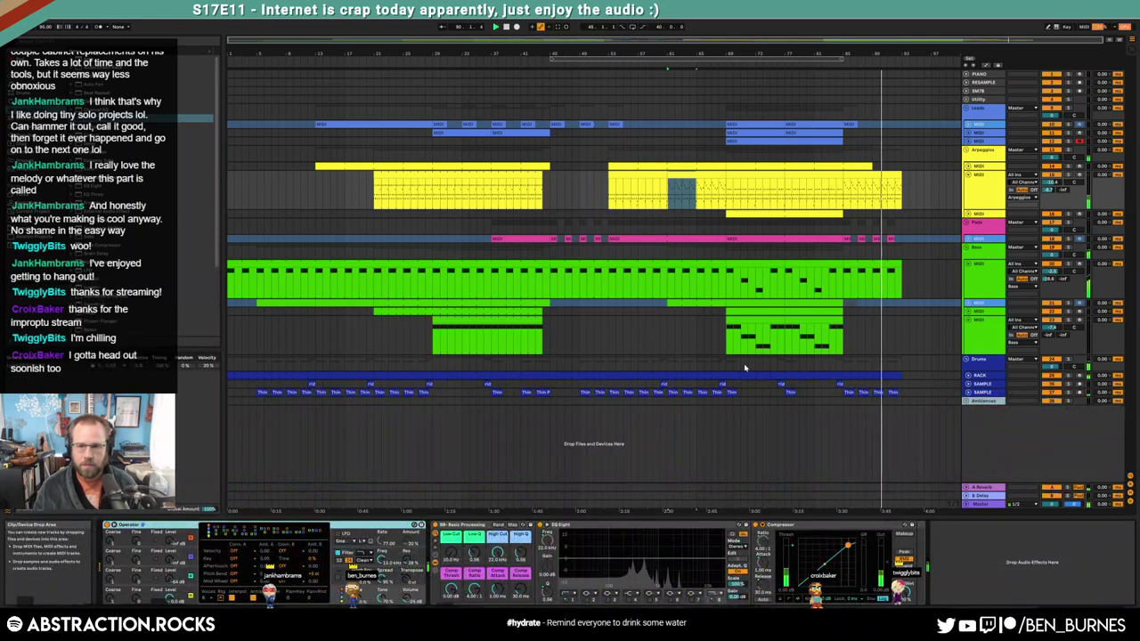
Automate the second arpeggio's B-Delay send to ramp up over the final clip
click(893, 175)
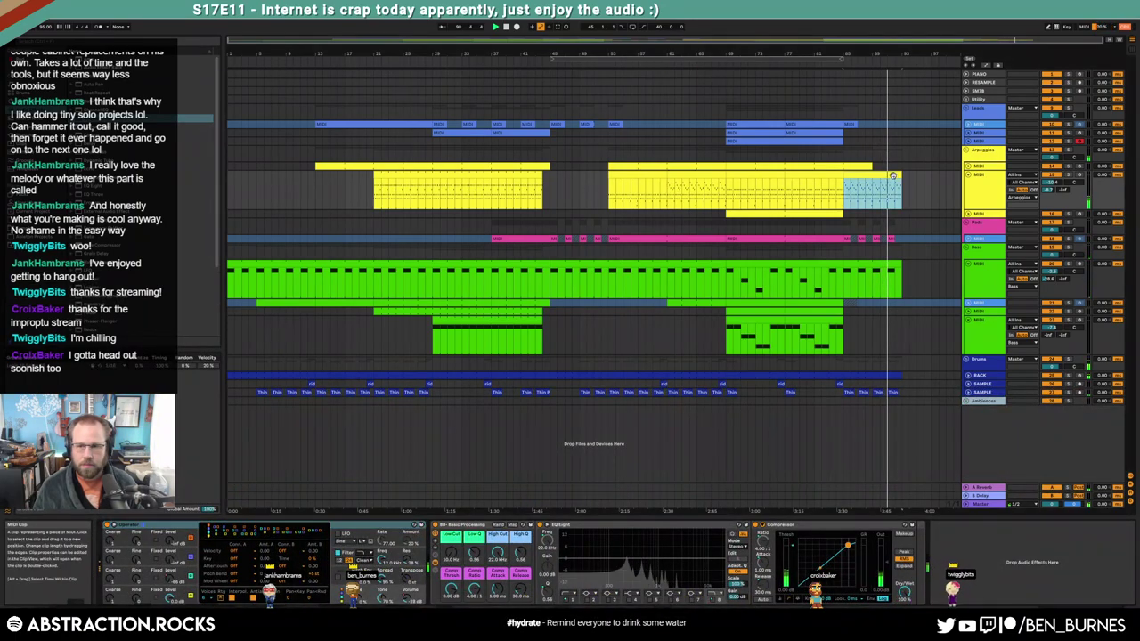
click(1063, 190)
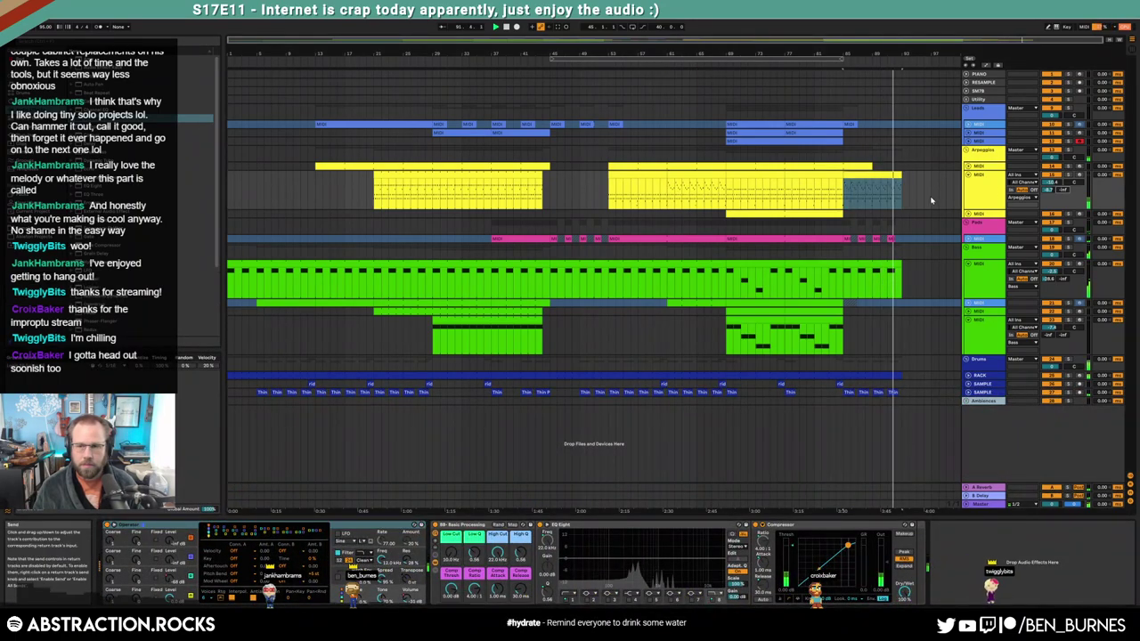
key(a)
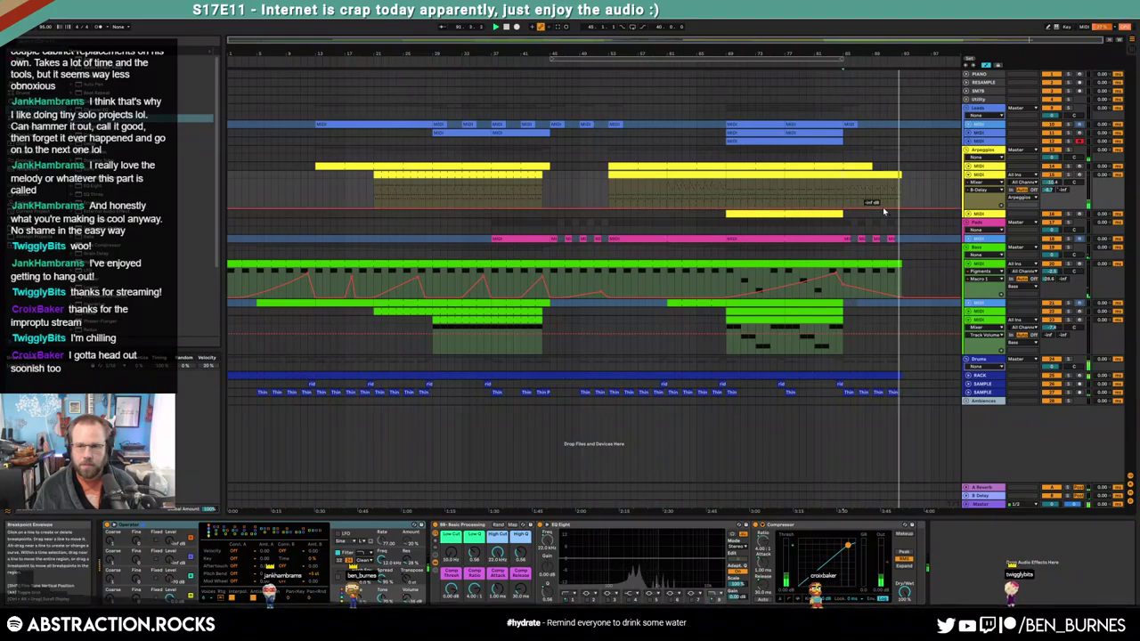
drag(885, 211, 894, 183)
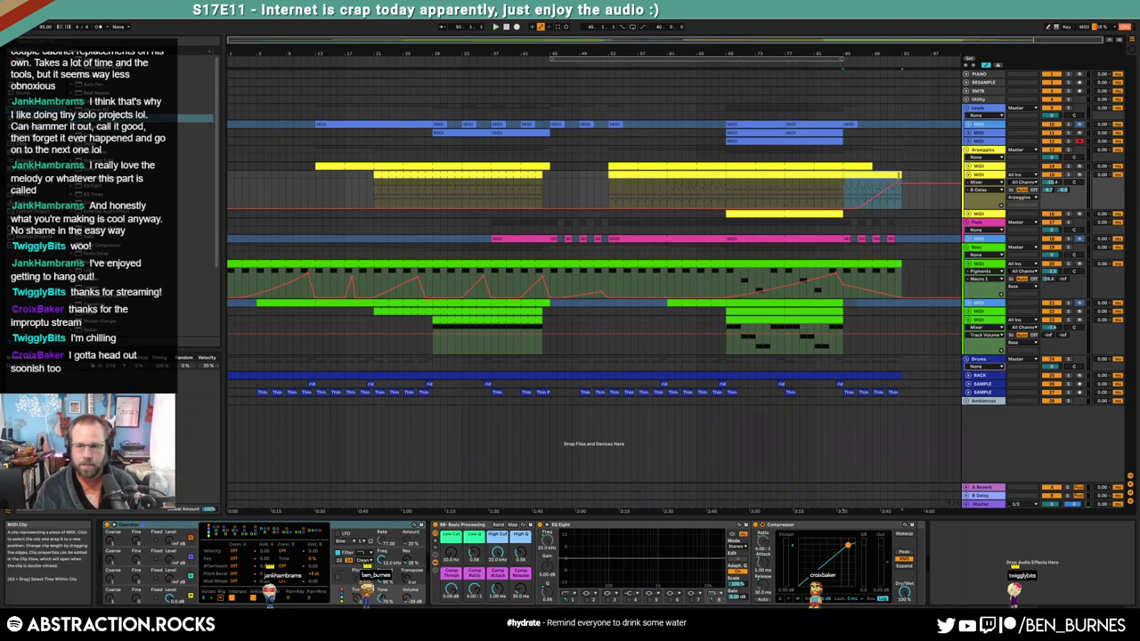
Extend the final arpeggio clip to bar 94 and add a closing C3 note at its ninth bar
drag(900, 175, 909, 175)
scroll(909, 176, up, 5)
double_click(891, 175)
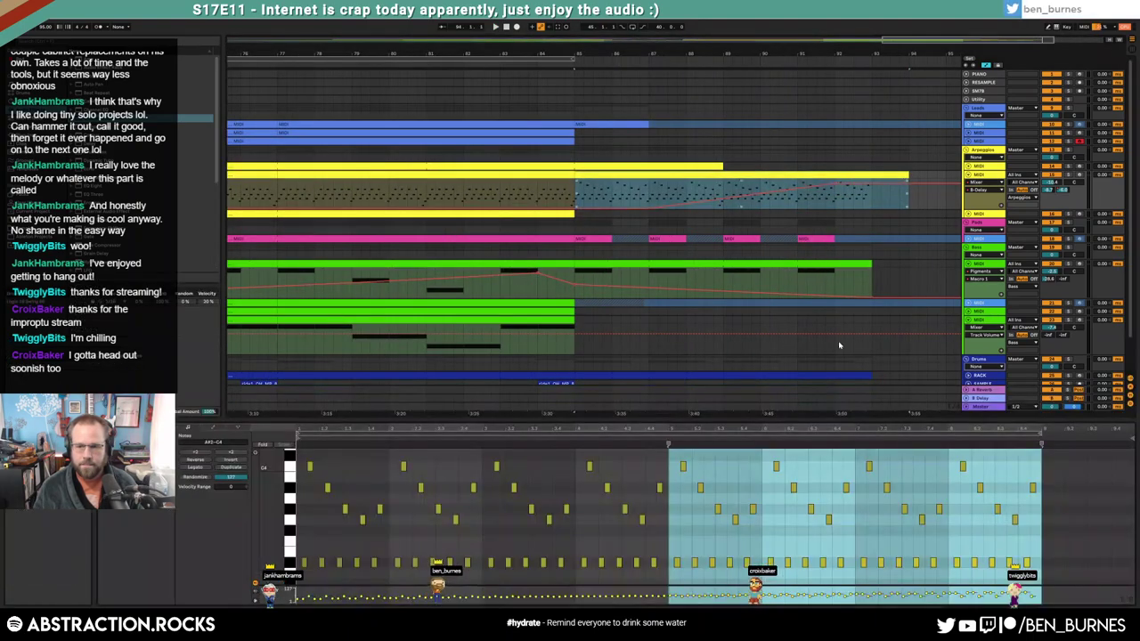
click(1018, 527)
scroll(1024, 530, down, 2)
click(1043, 567)
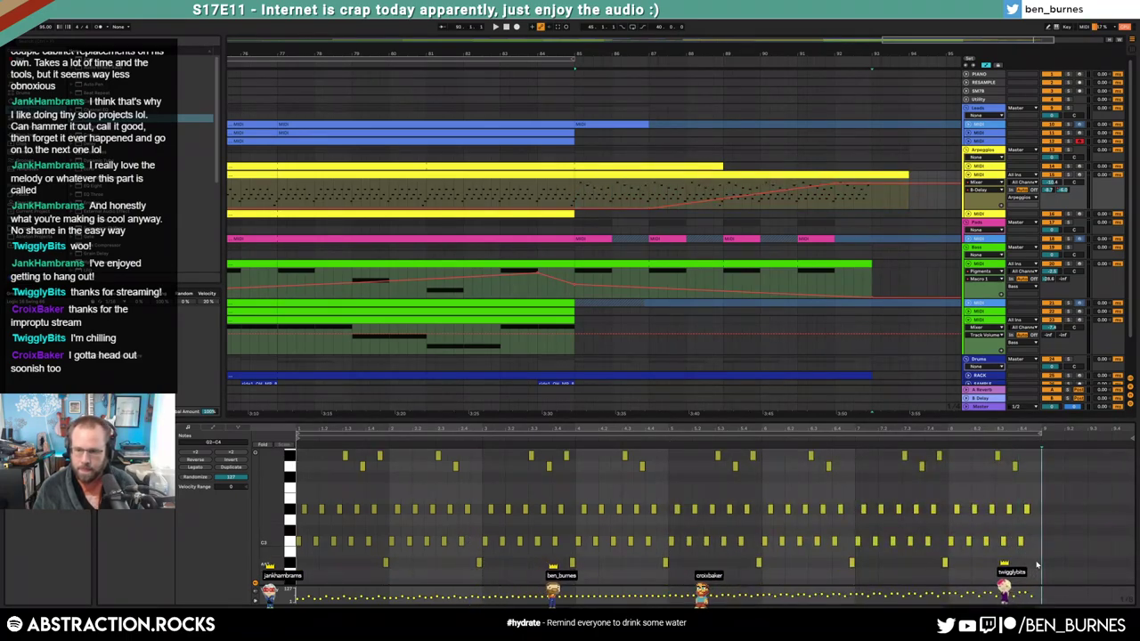
double_click(1044, 541)
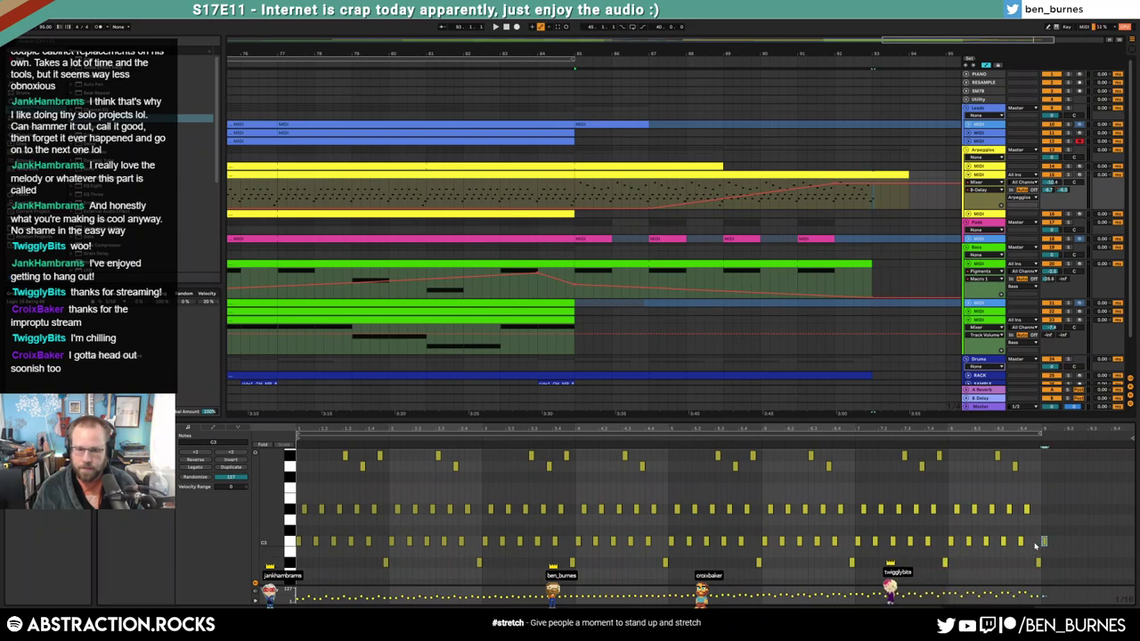
Play the ending from bar 89 and check the second arpeggio's Osc-B Level automation
click(722, 191)
key(space)
key(a)
key(shift+Tab)
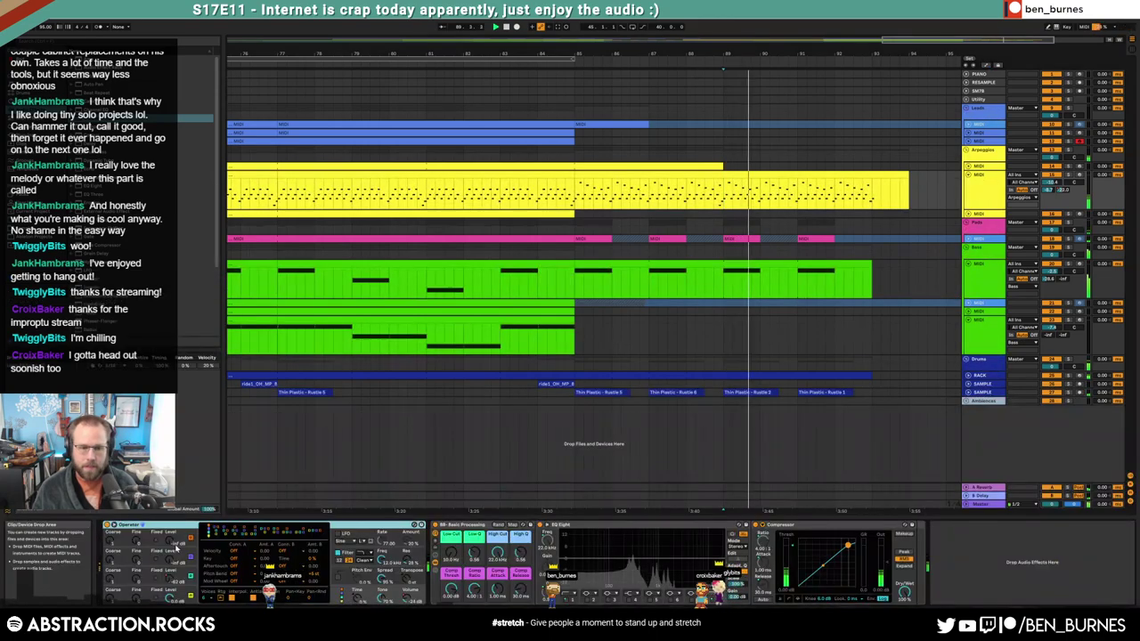
key(a)
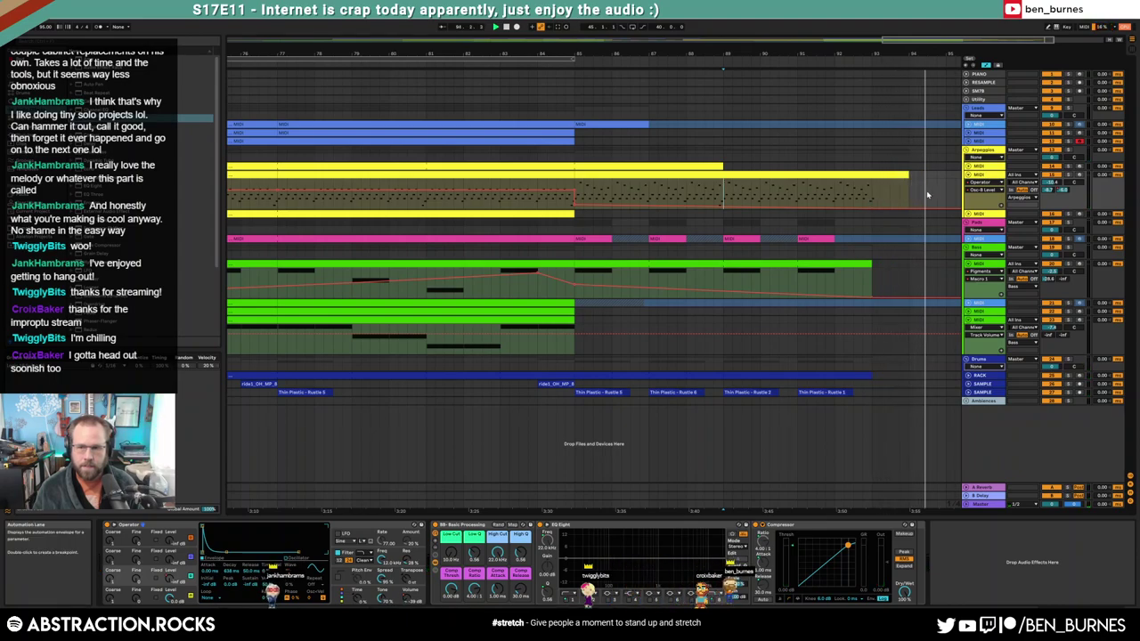
key(a)
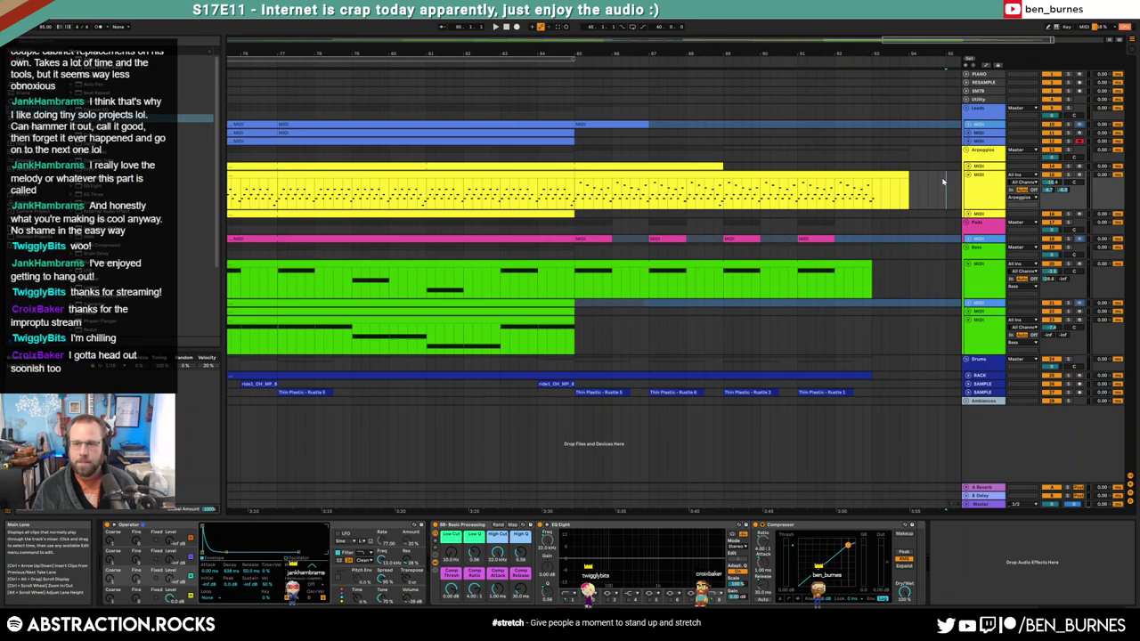
click(994, 158)
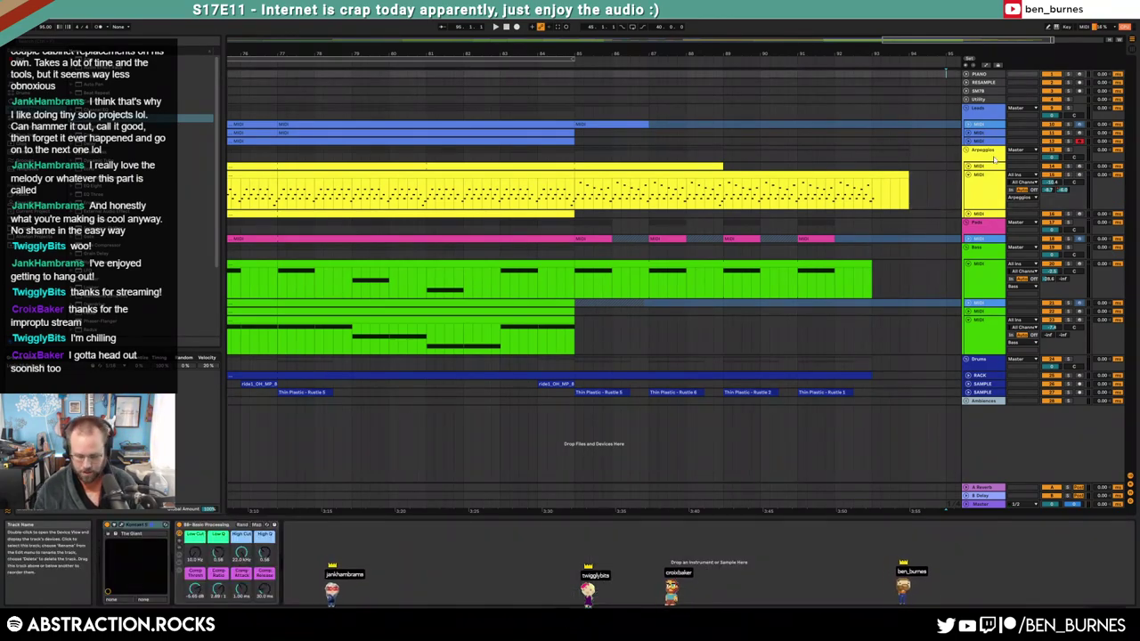
Export the full arrangement's Master from bar 1, 94 bars long, as the WAV file 2021-12-18 Incubator.wav on the Desktop
key(Home)
double_click(926, 73)
key(w)
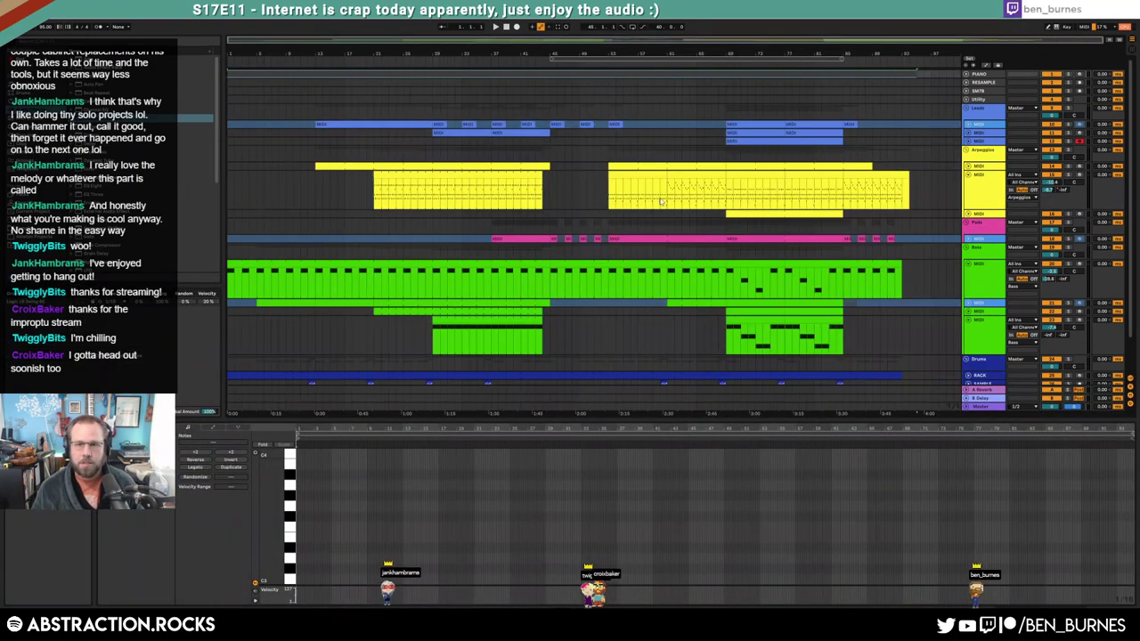
key(ctrl+shift+r)
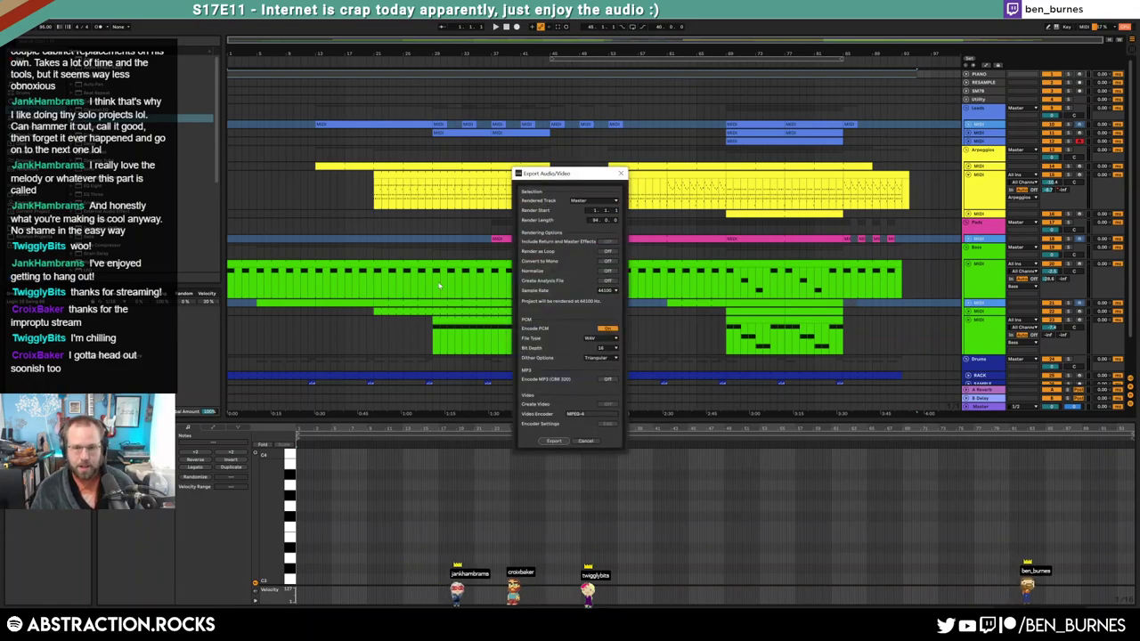
click(554, 441)
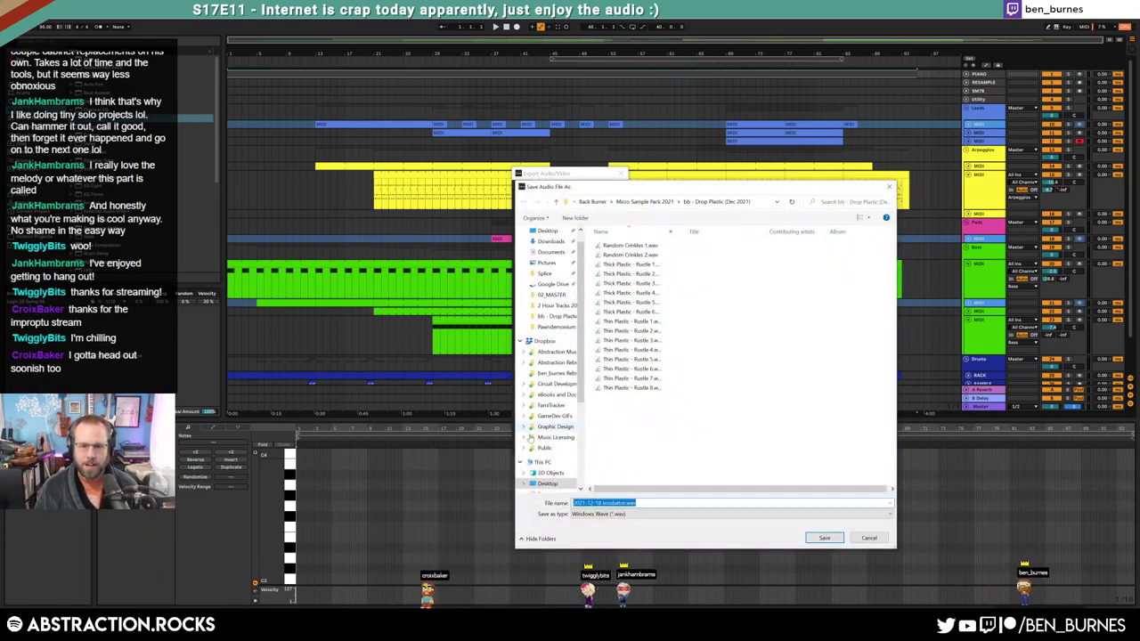
click(552, 484)
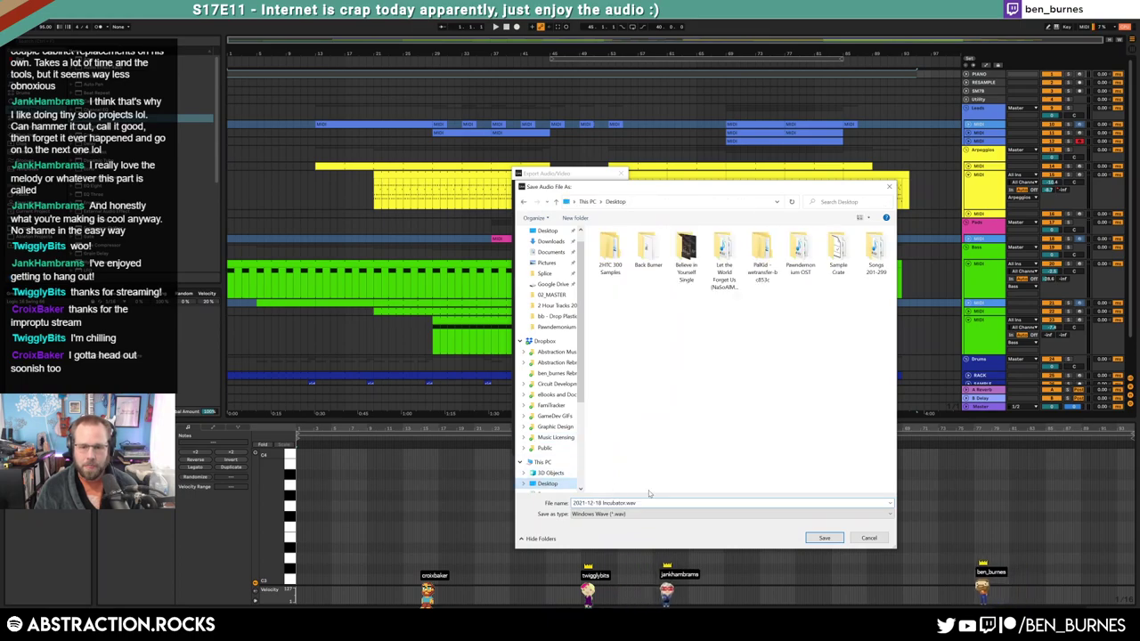
click(833, 539)
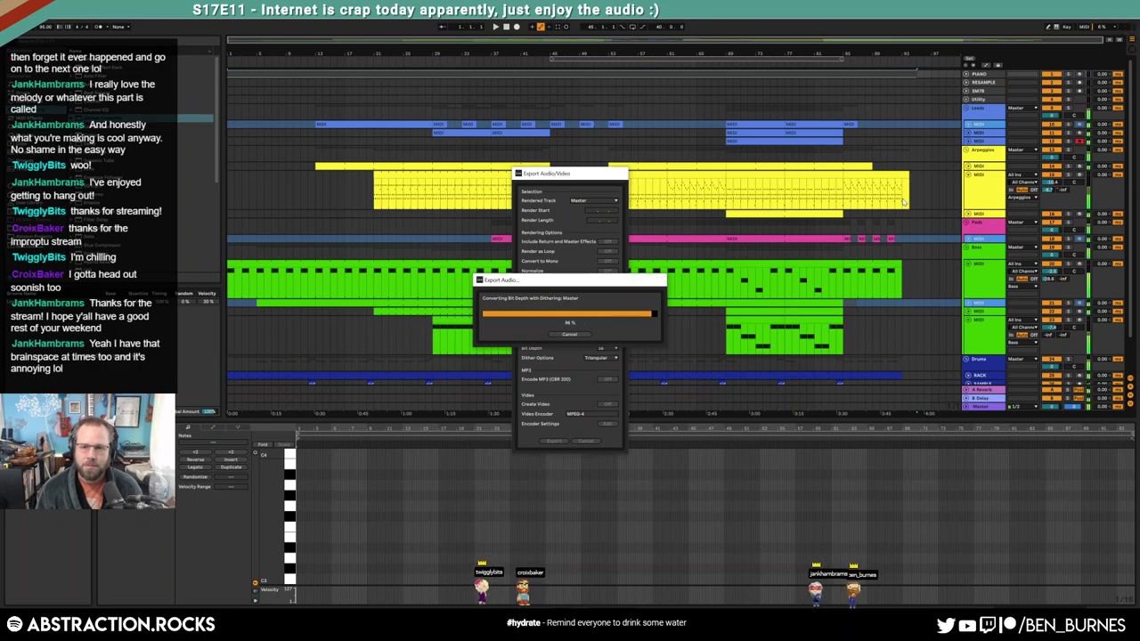
Turn on looping, set the loop from bar 13 to bar 93 and audition its turnaround from the end
drag(904, 203, 373, 196)
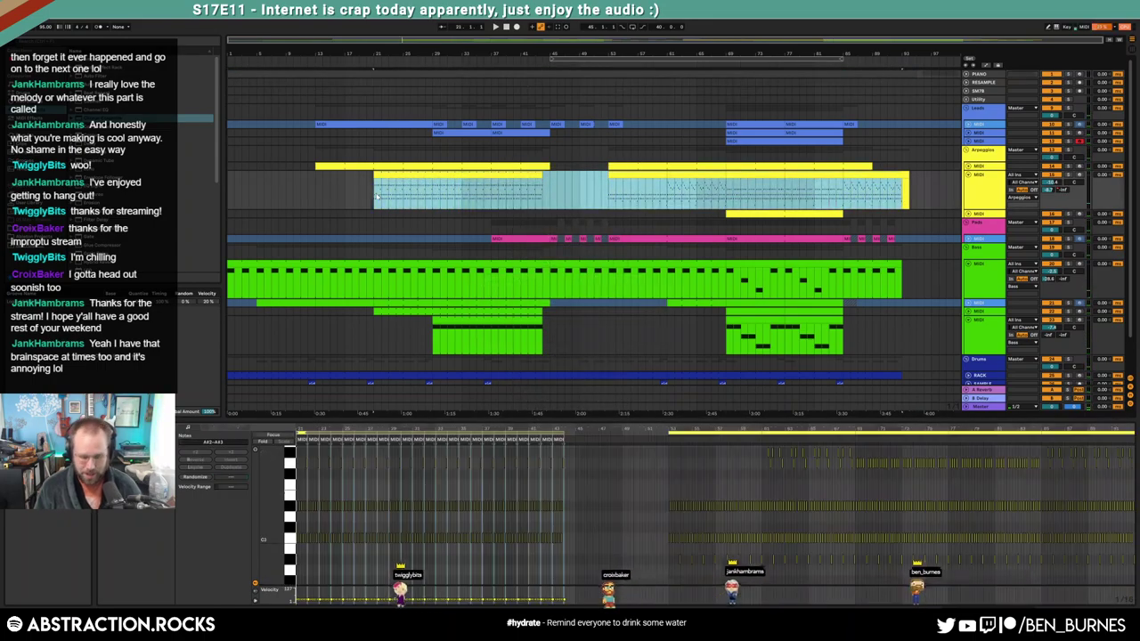
key(ctrl+l)
click(891, 65)
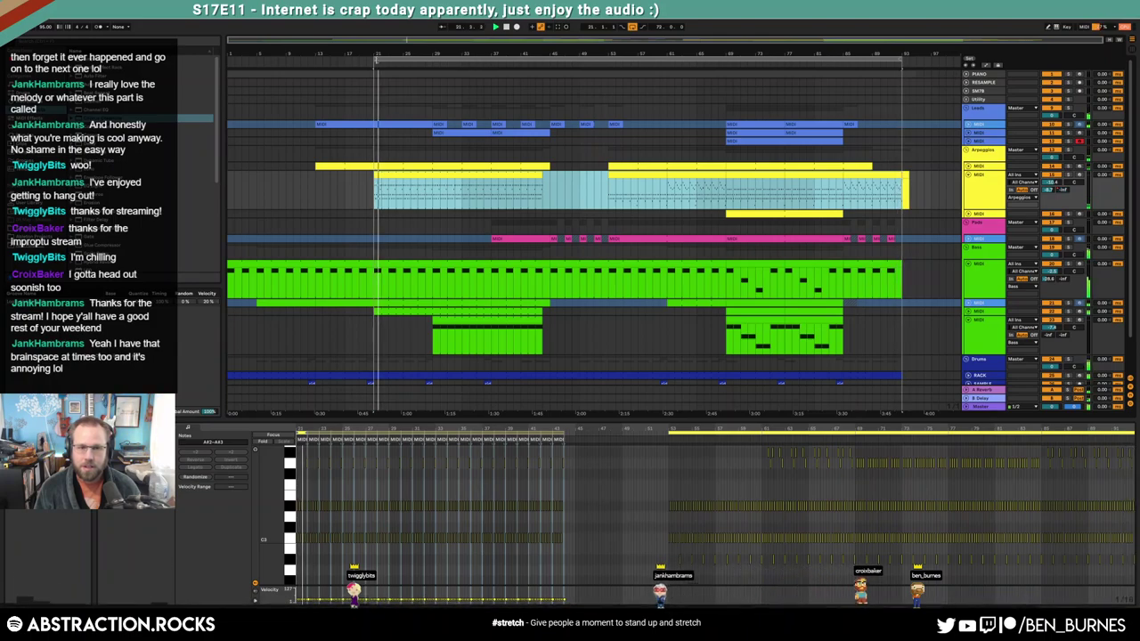
drag(375, 60, 316, 60)
click(894, 64)
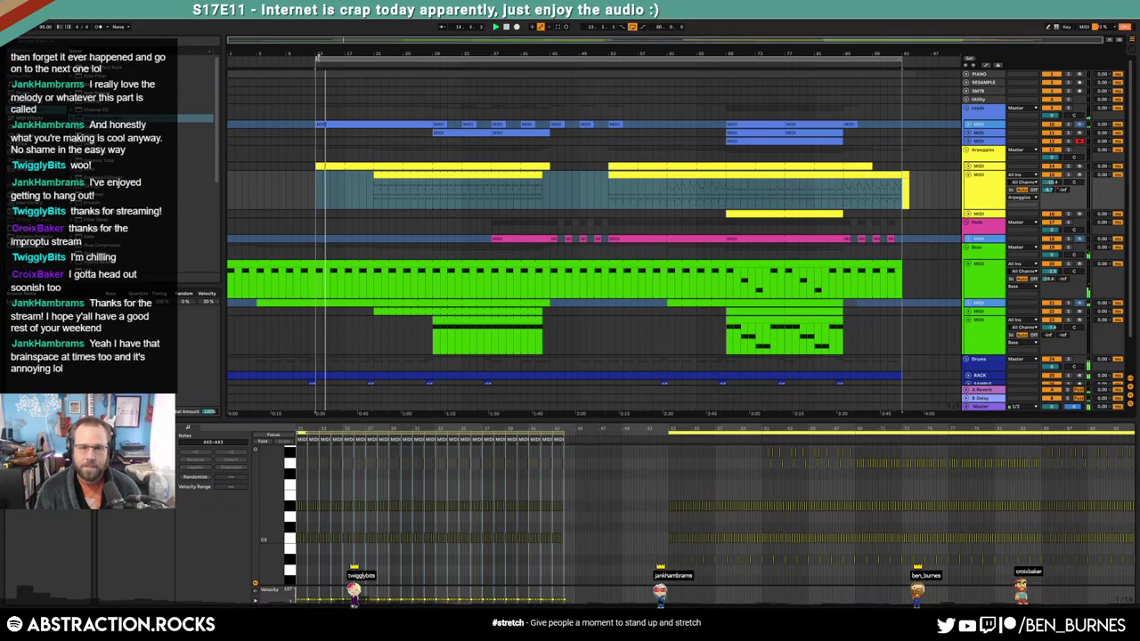
Set the loop to run from bar 5 to bar 85 and audition its turnaround
drag(307, 59, 257, 69)
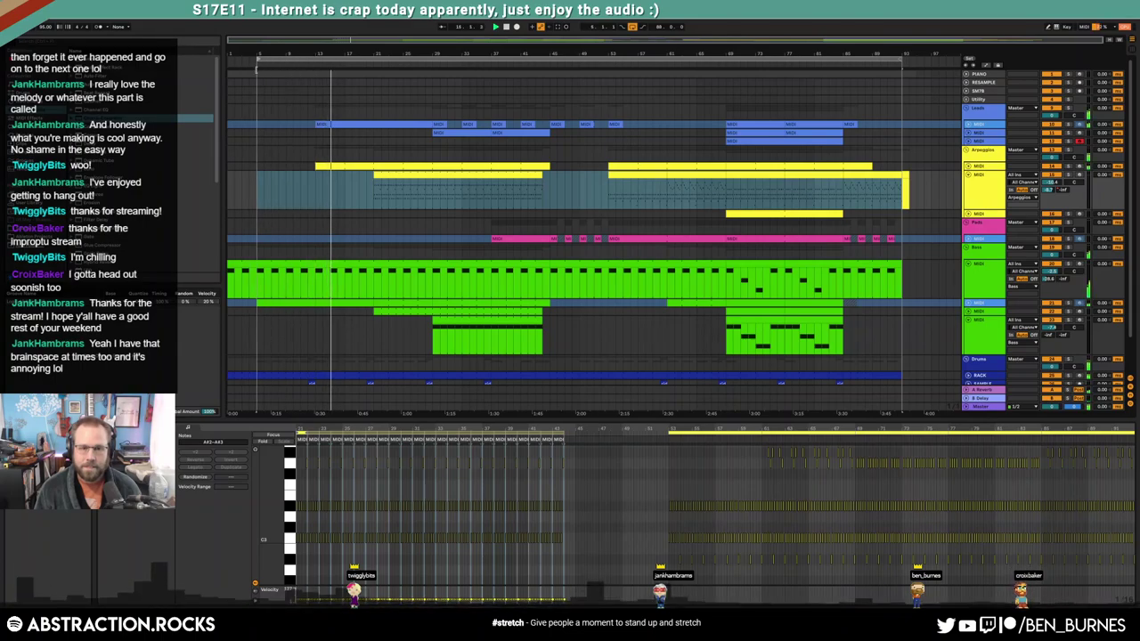
drag(900, 59, 843, 60)
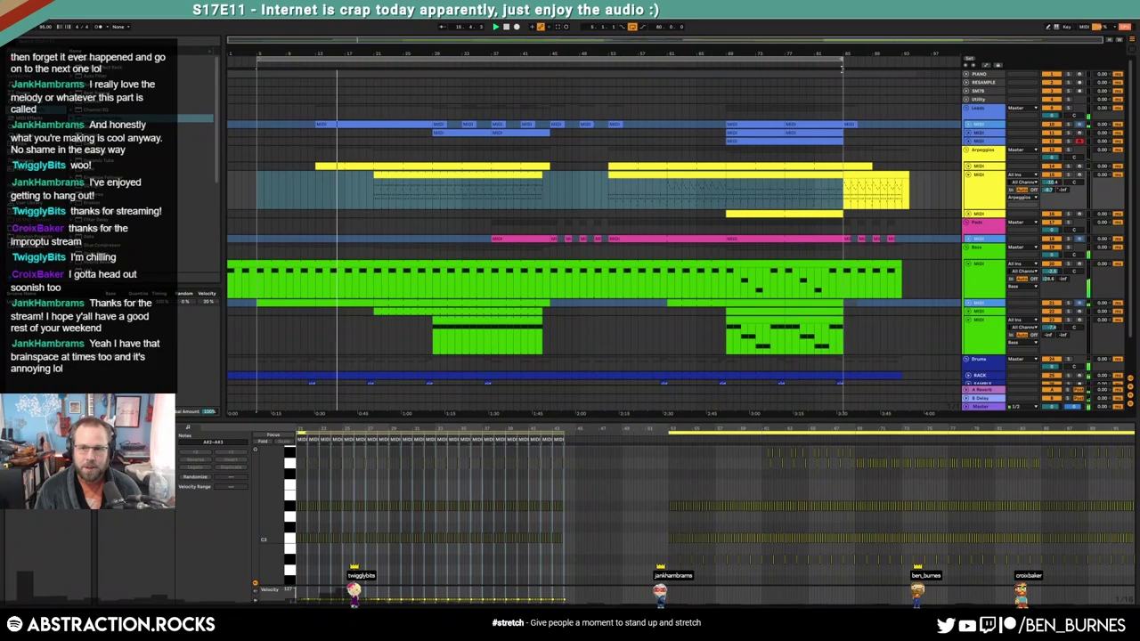
click(825, 64)
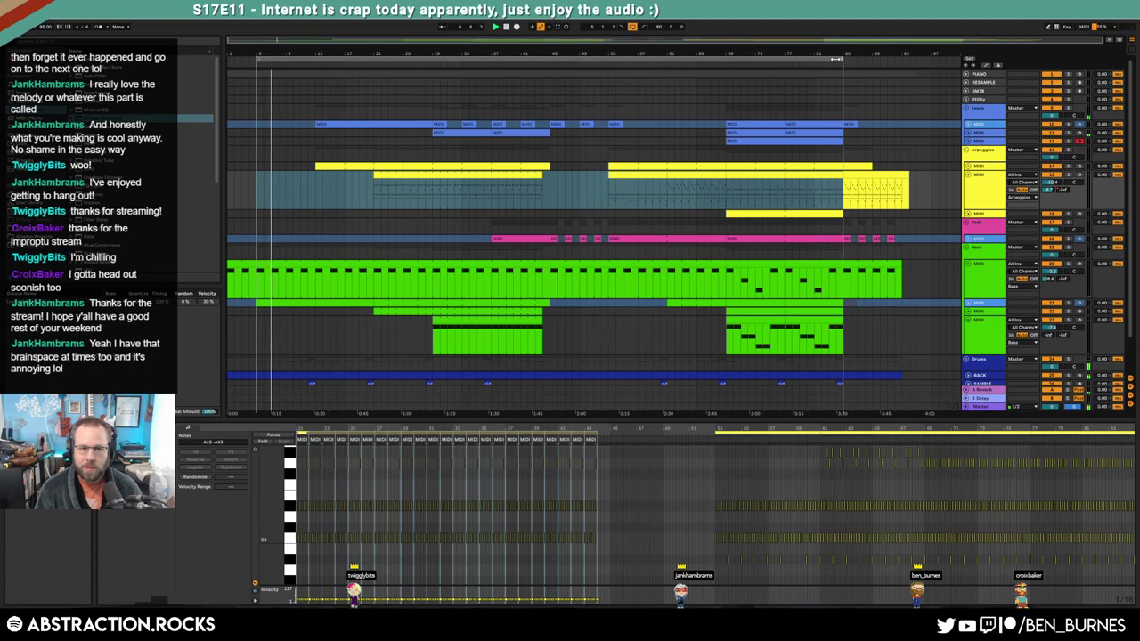
key(space)
Export the 80-bar loop from bar 5 with Render as Loop on, as 2021-12-18 Incubator LOOP.wav on the Desktop
click(836, 59)
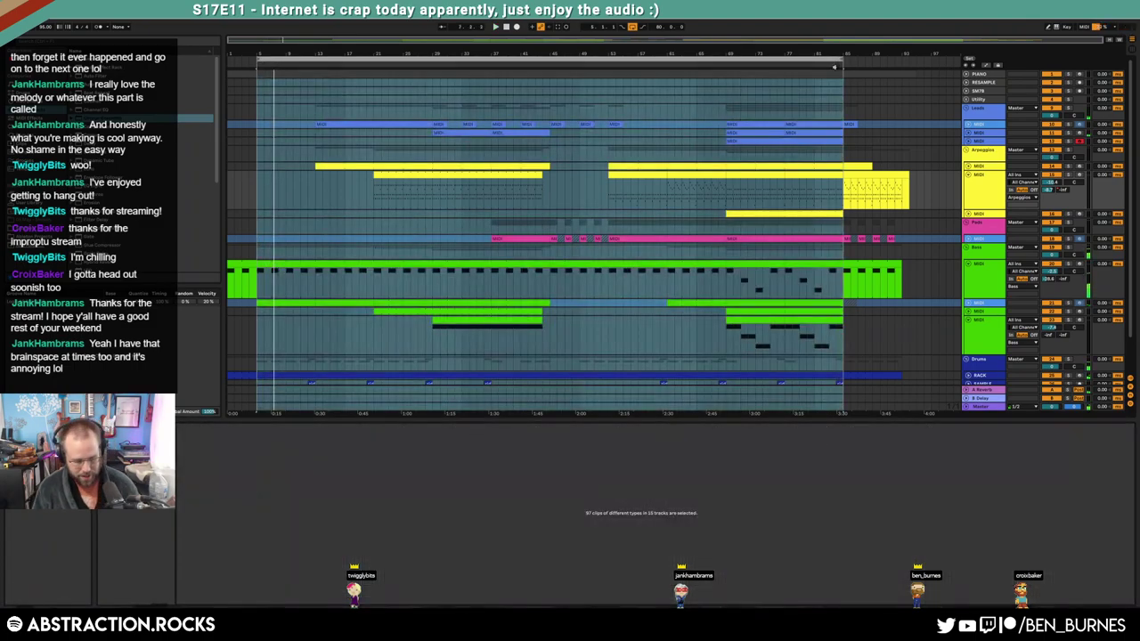
key(ctrl+shift+r)
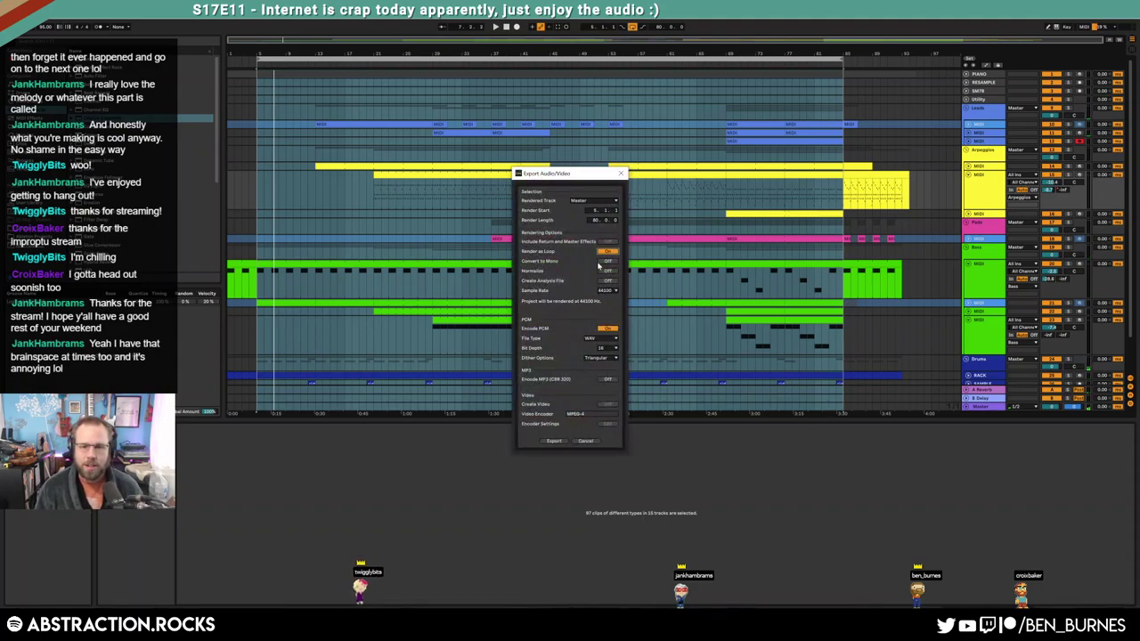
click(554, 441)
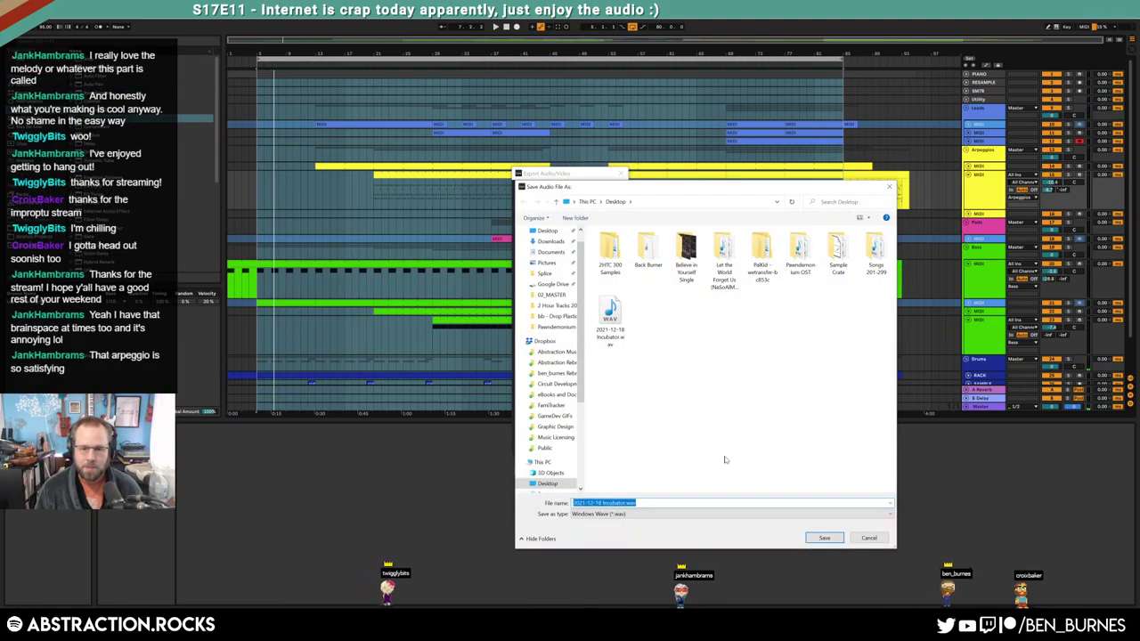
click(627, 504)
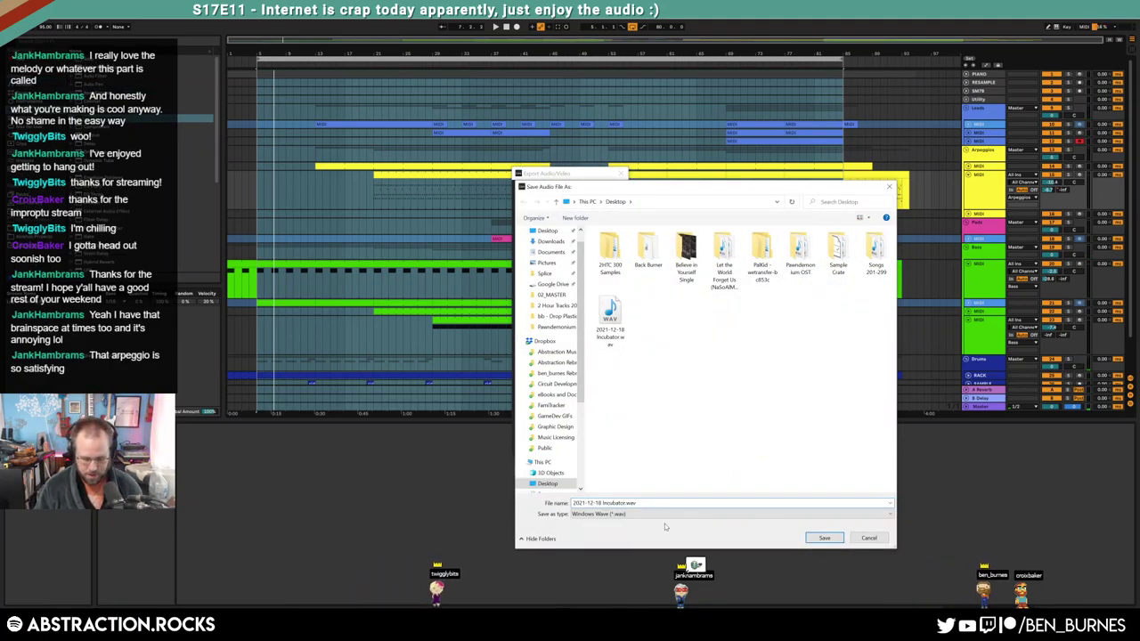
key(BackSpace)
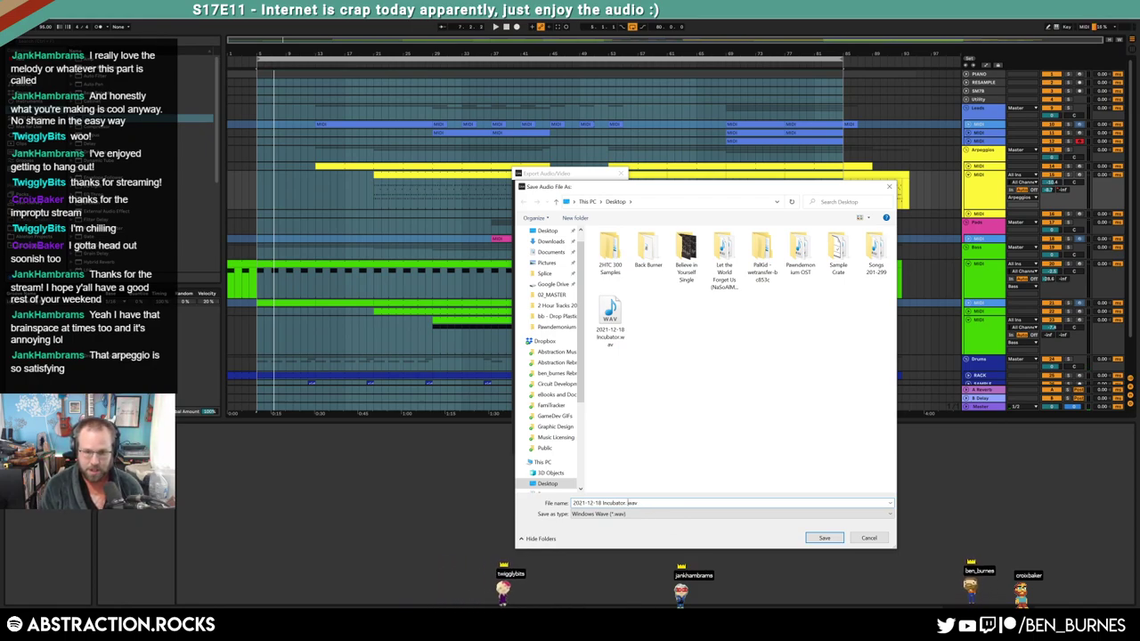
text(LOOP.)
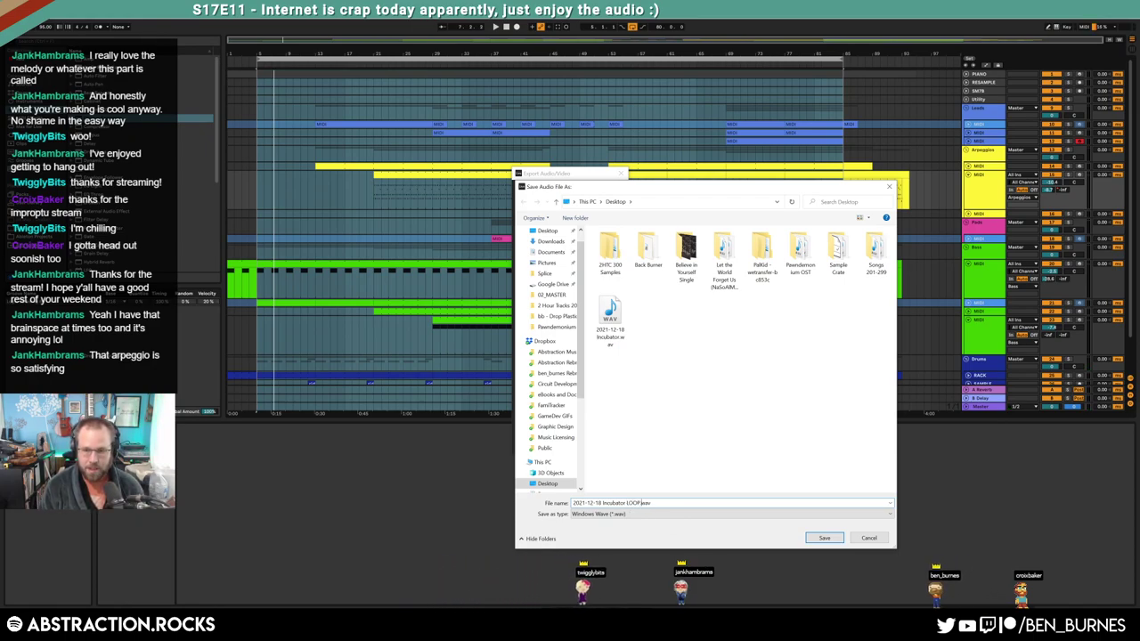
key(Return)
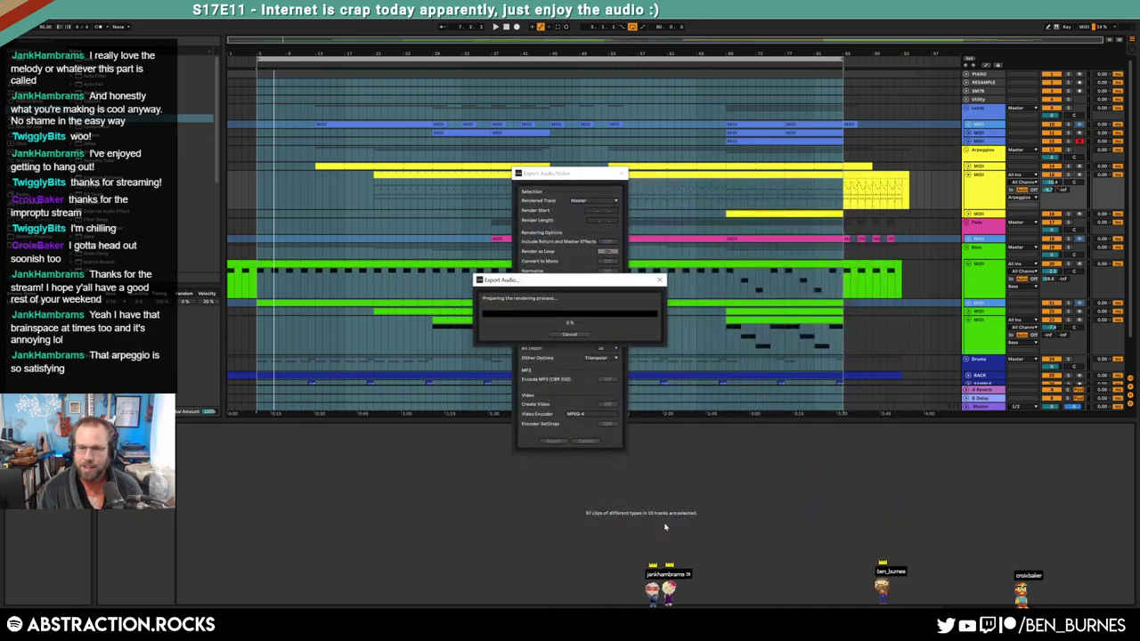